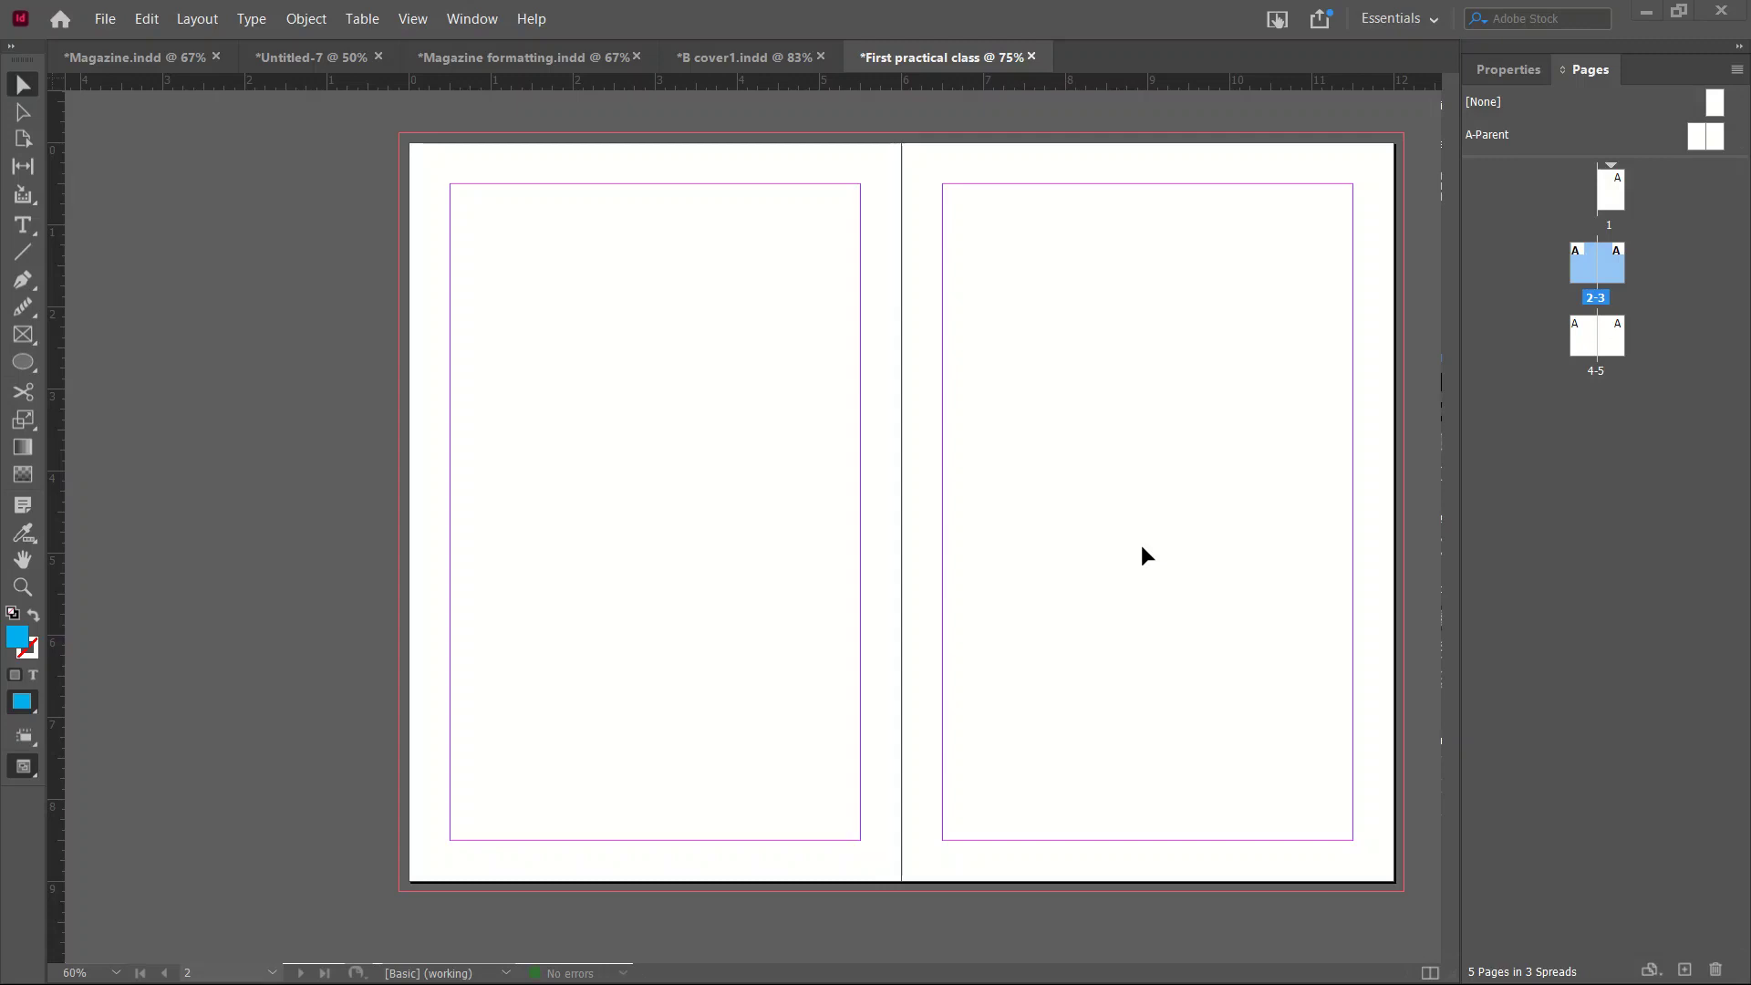
Look over the current document's properties, then return to the pages and parents list.
{"action": "left_click", "coordinate": [1530, 73]}
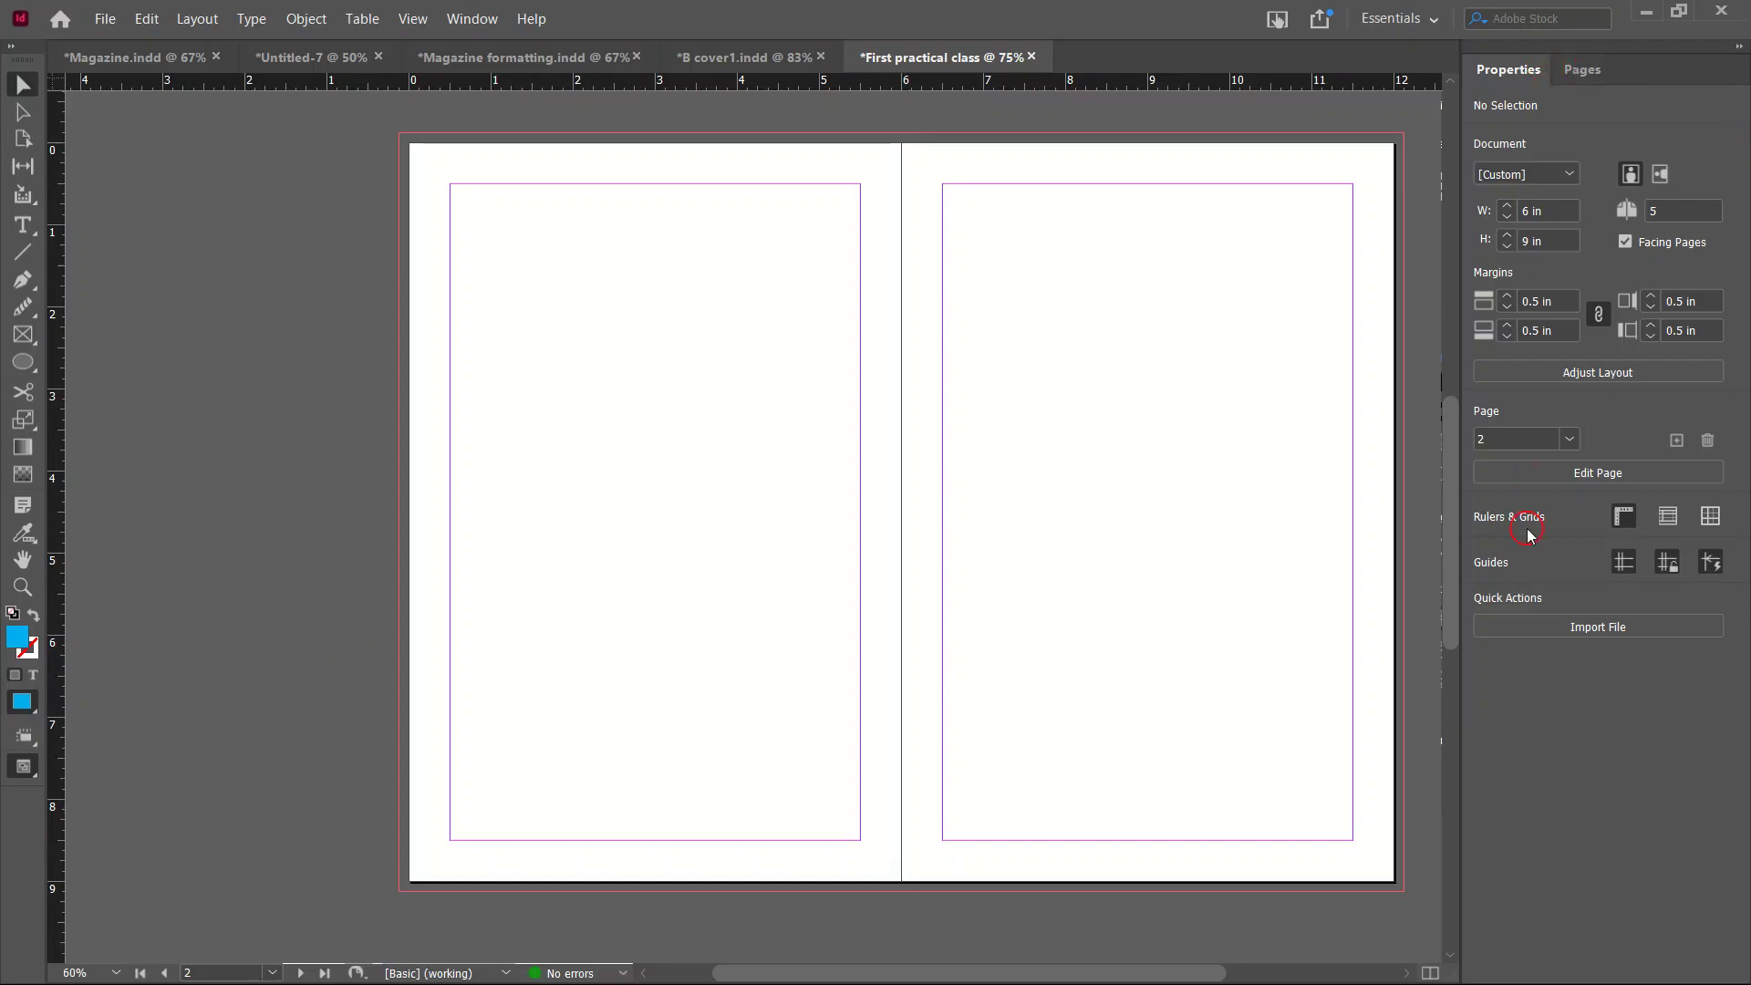
{"action": "left_click", "coordinate": [1586, 70]}
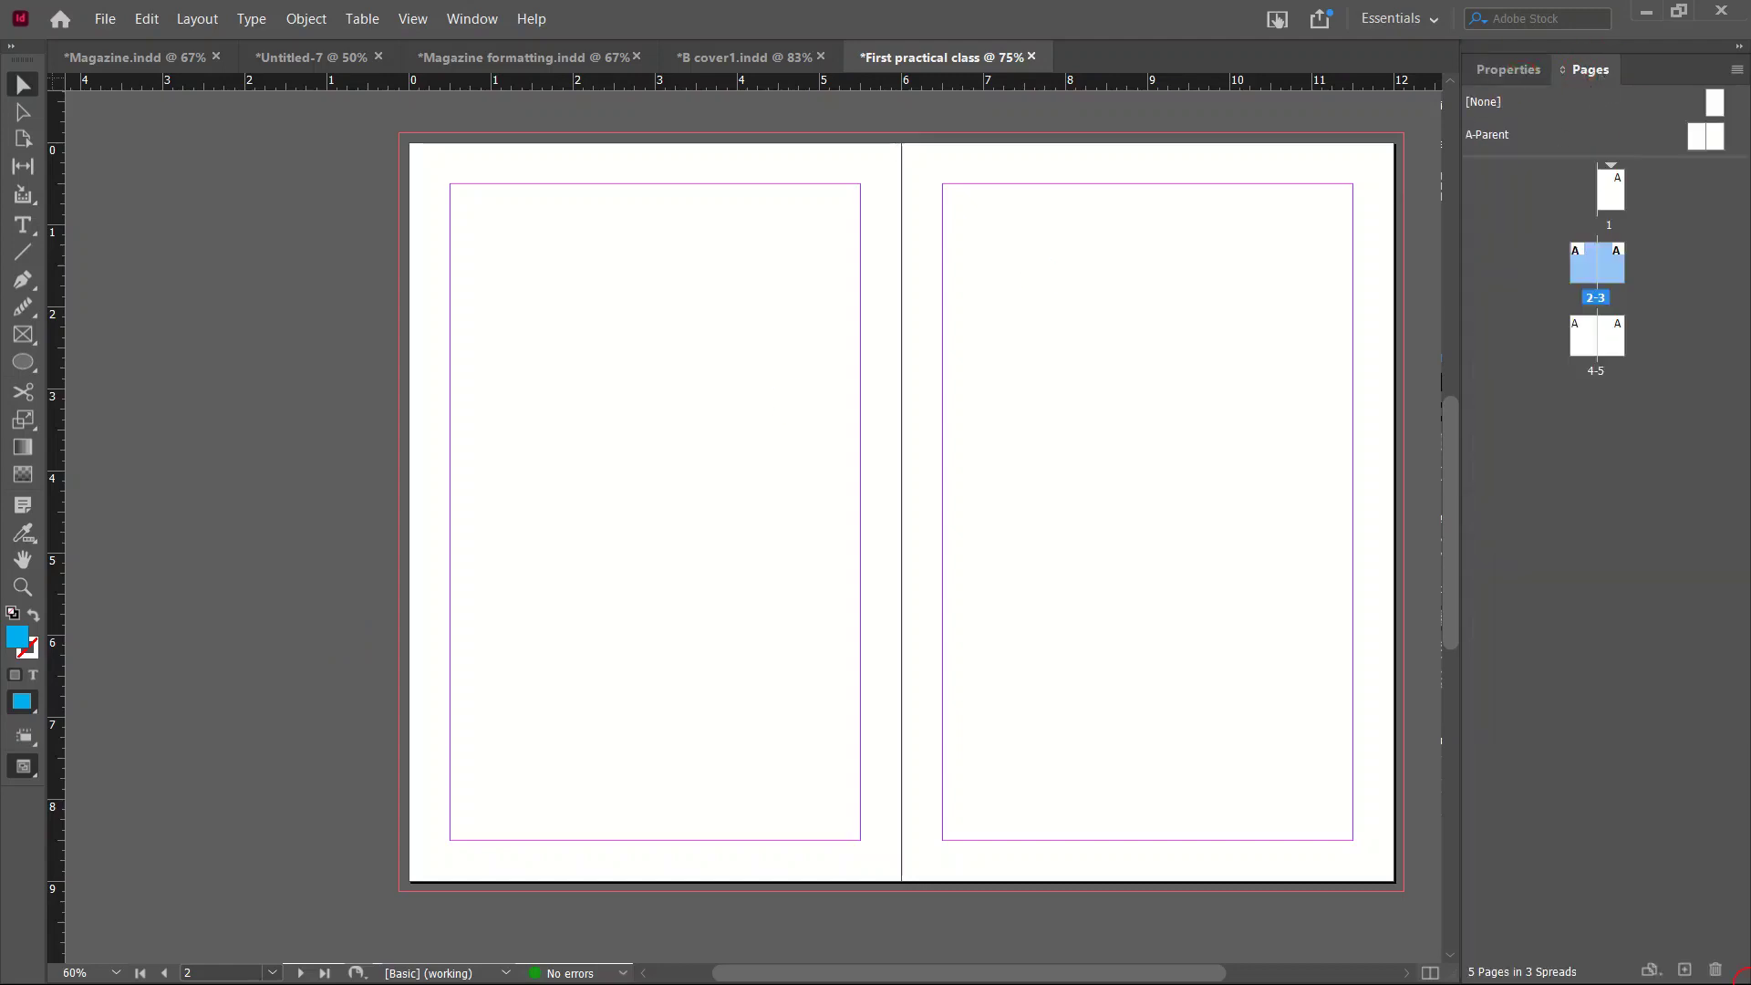
{"action": "left_click", "coordinate": [1281, 953]}
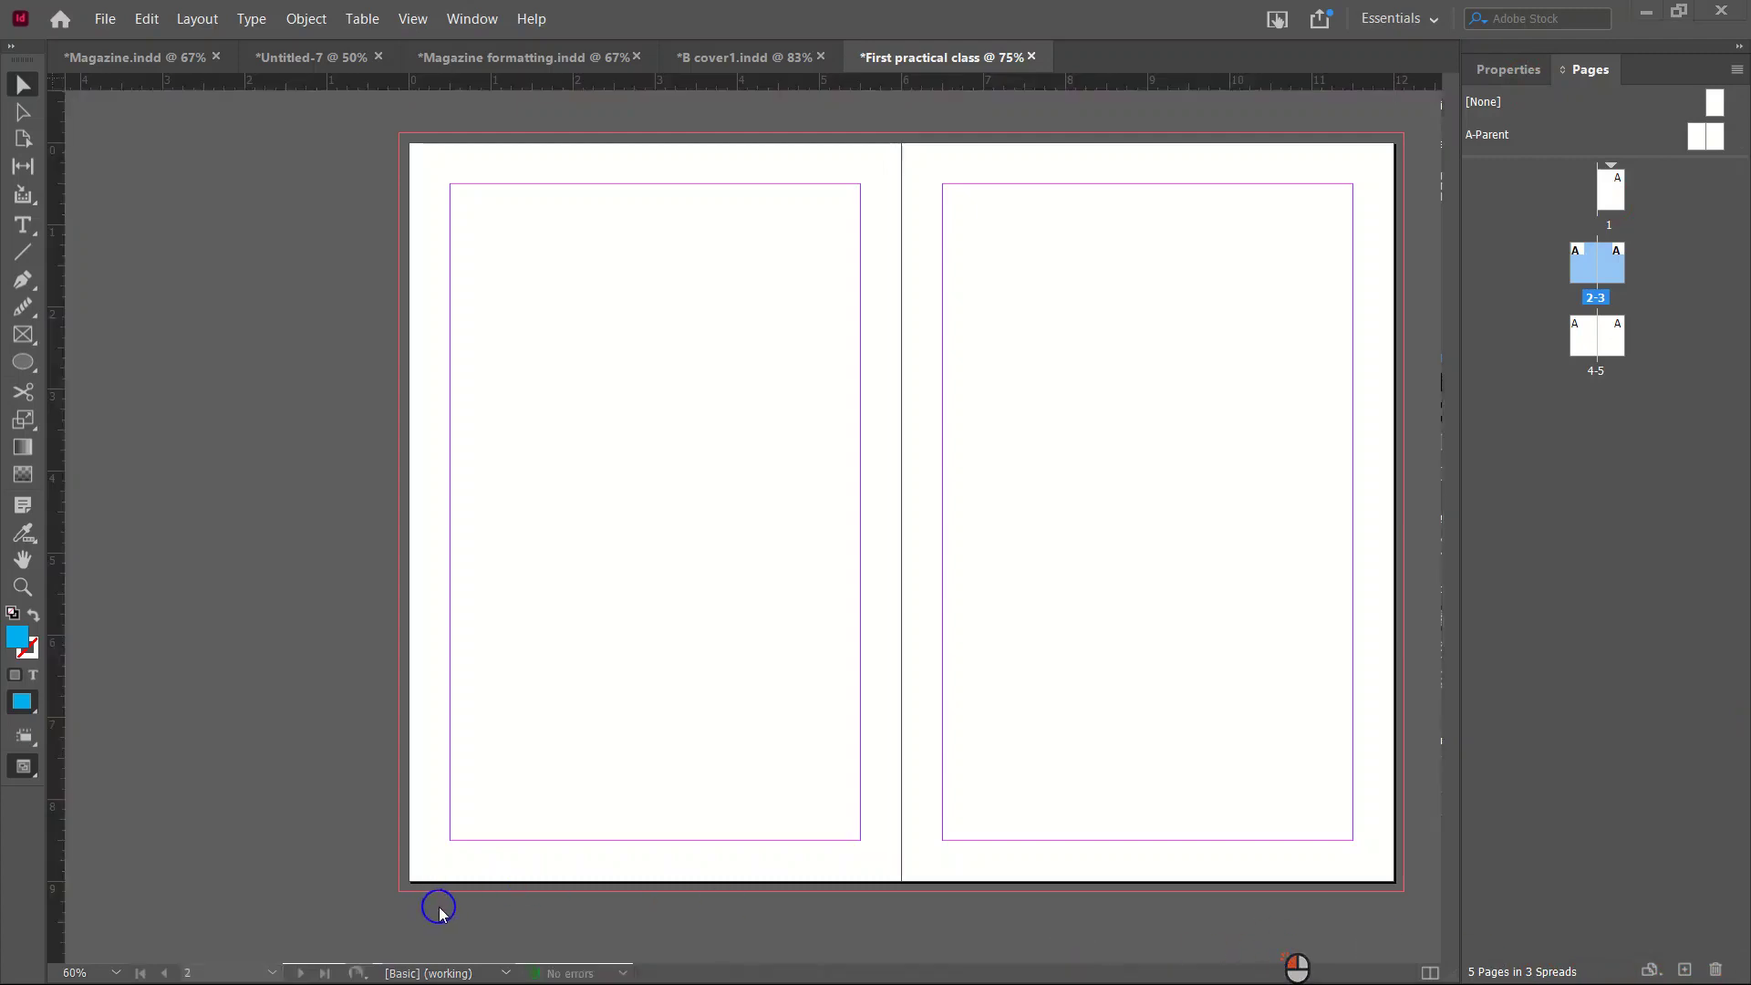
{"action": "left_click", "coordinate": [1749, 369]}
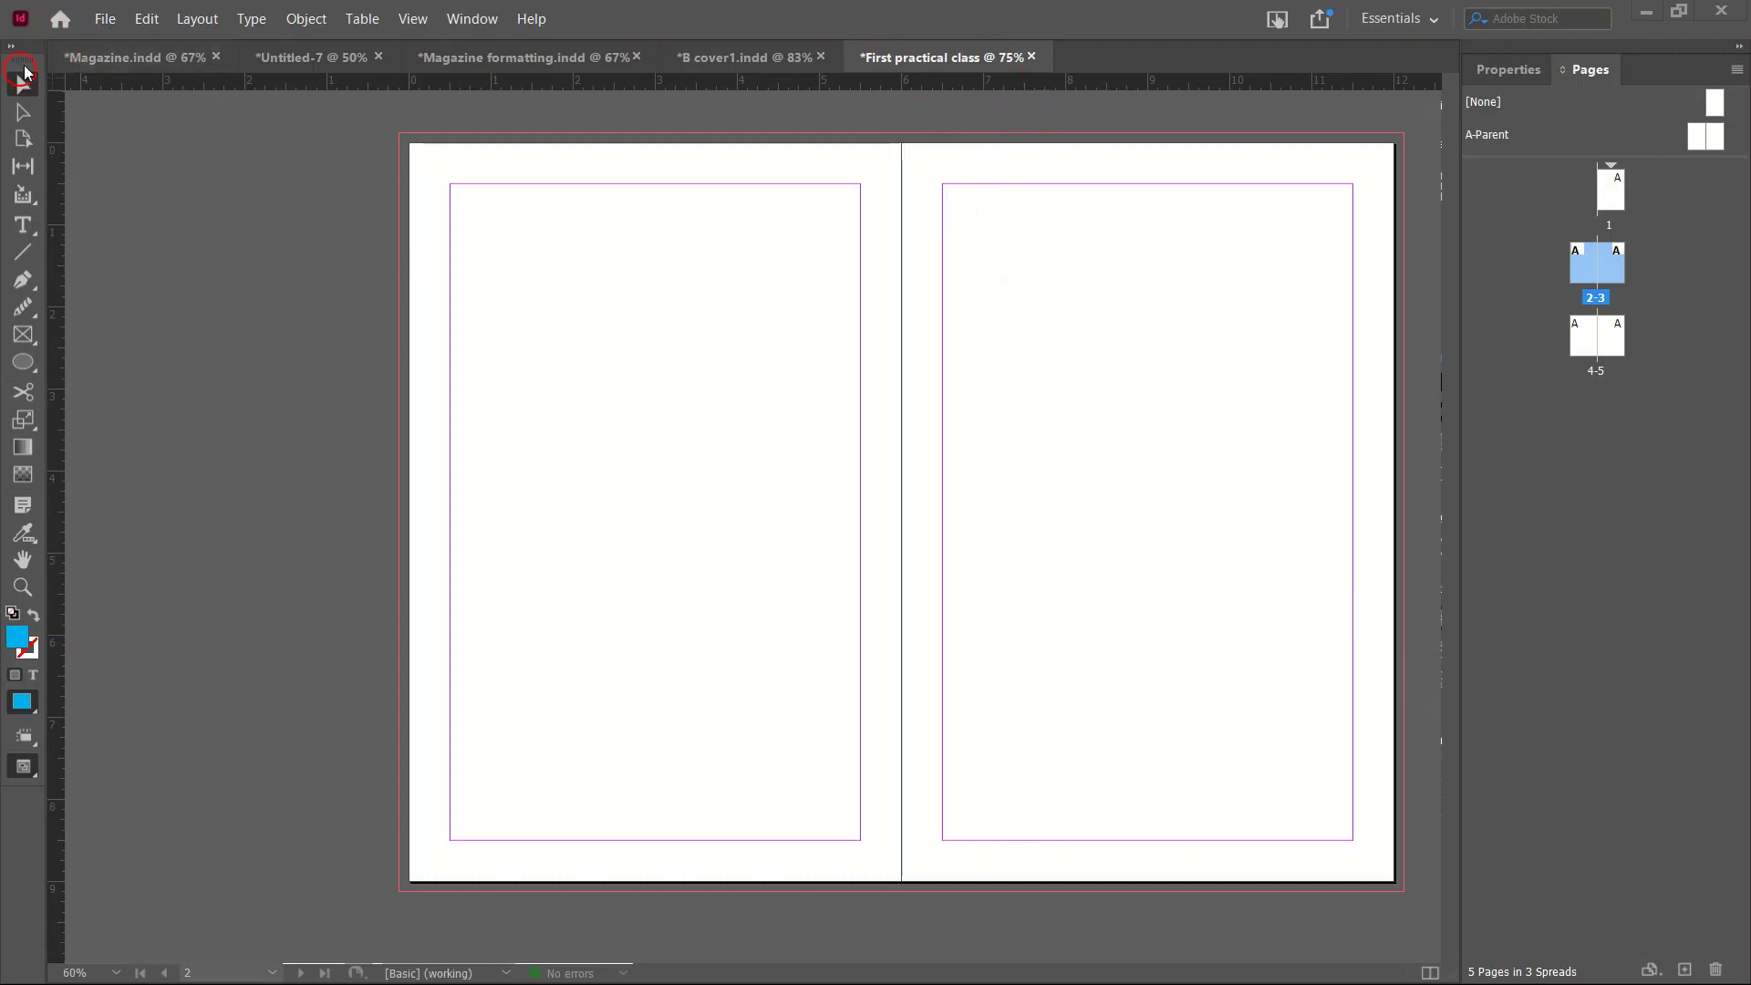
Start a new document with its measurement units set to inches.
{"action": "left_click", "coordinate": [100, 19]}
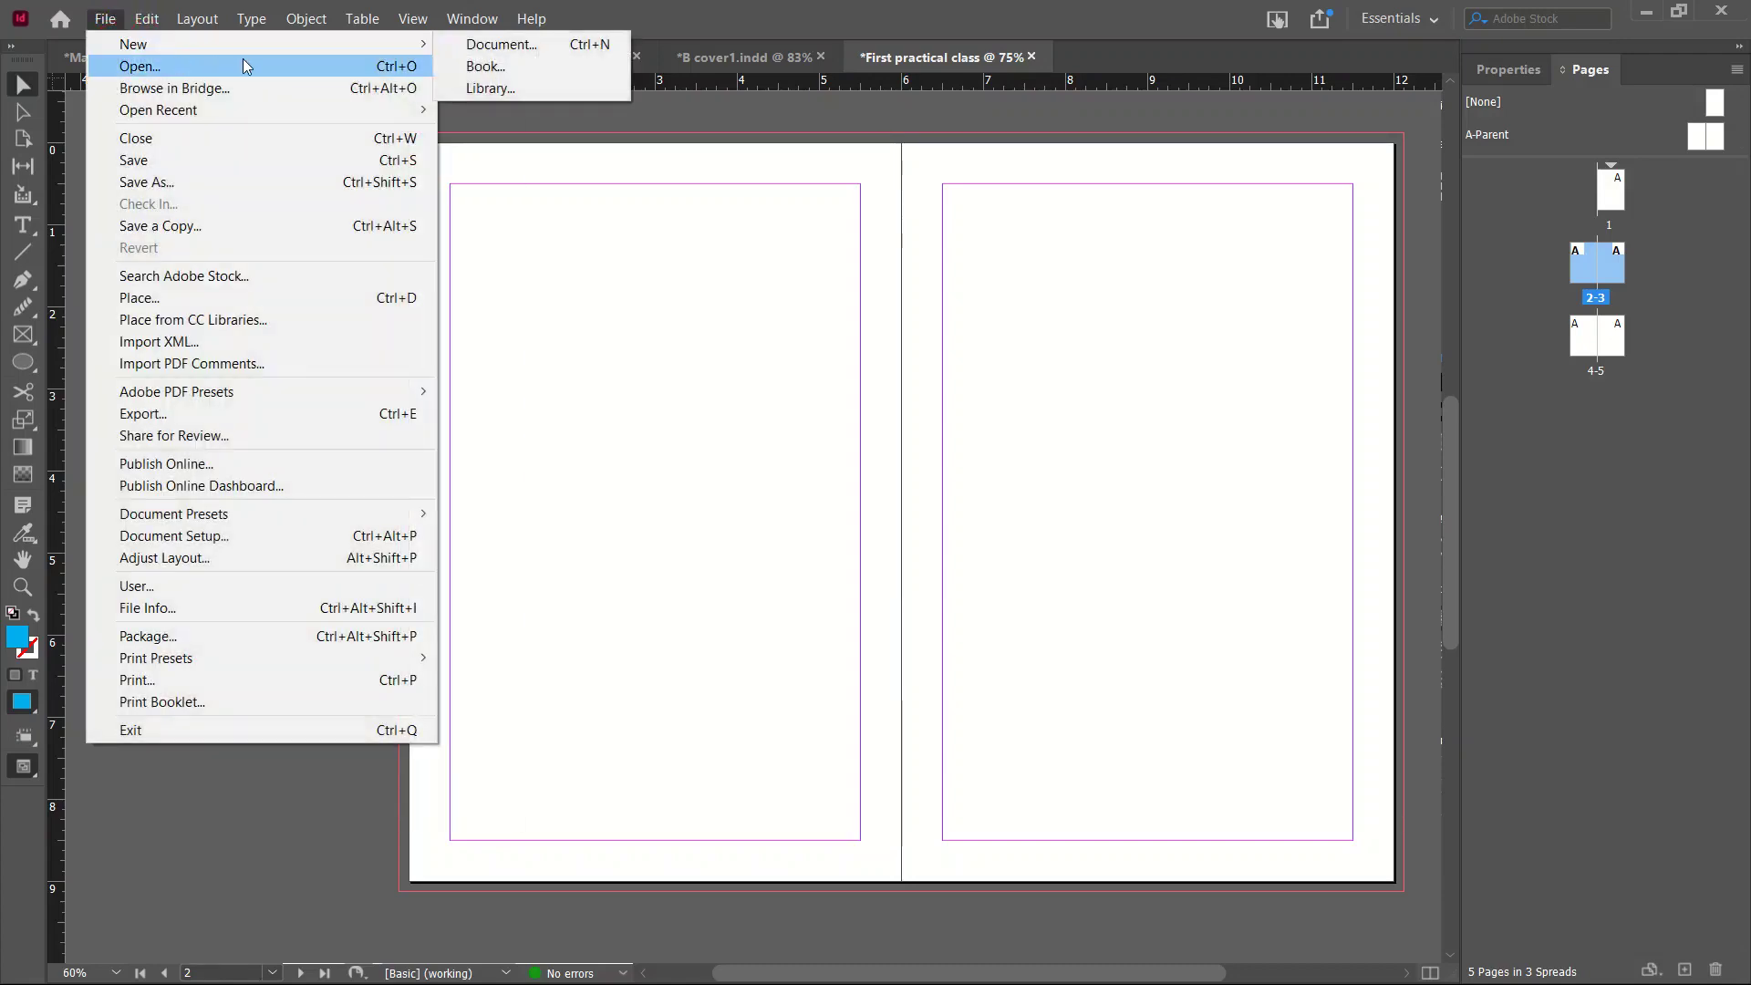
{"action": "mouse_move", "coordinate": [337, 44]}
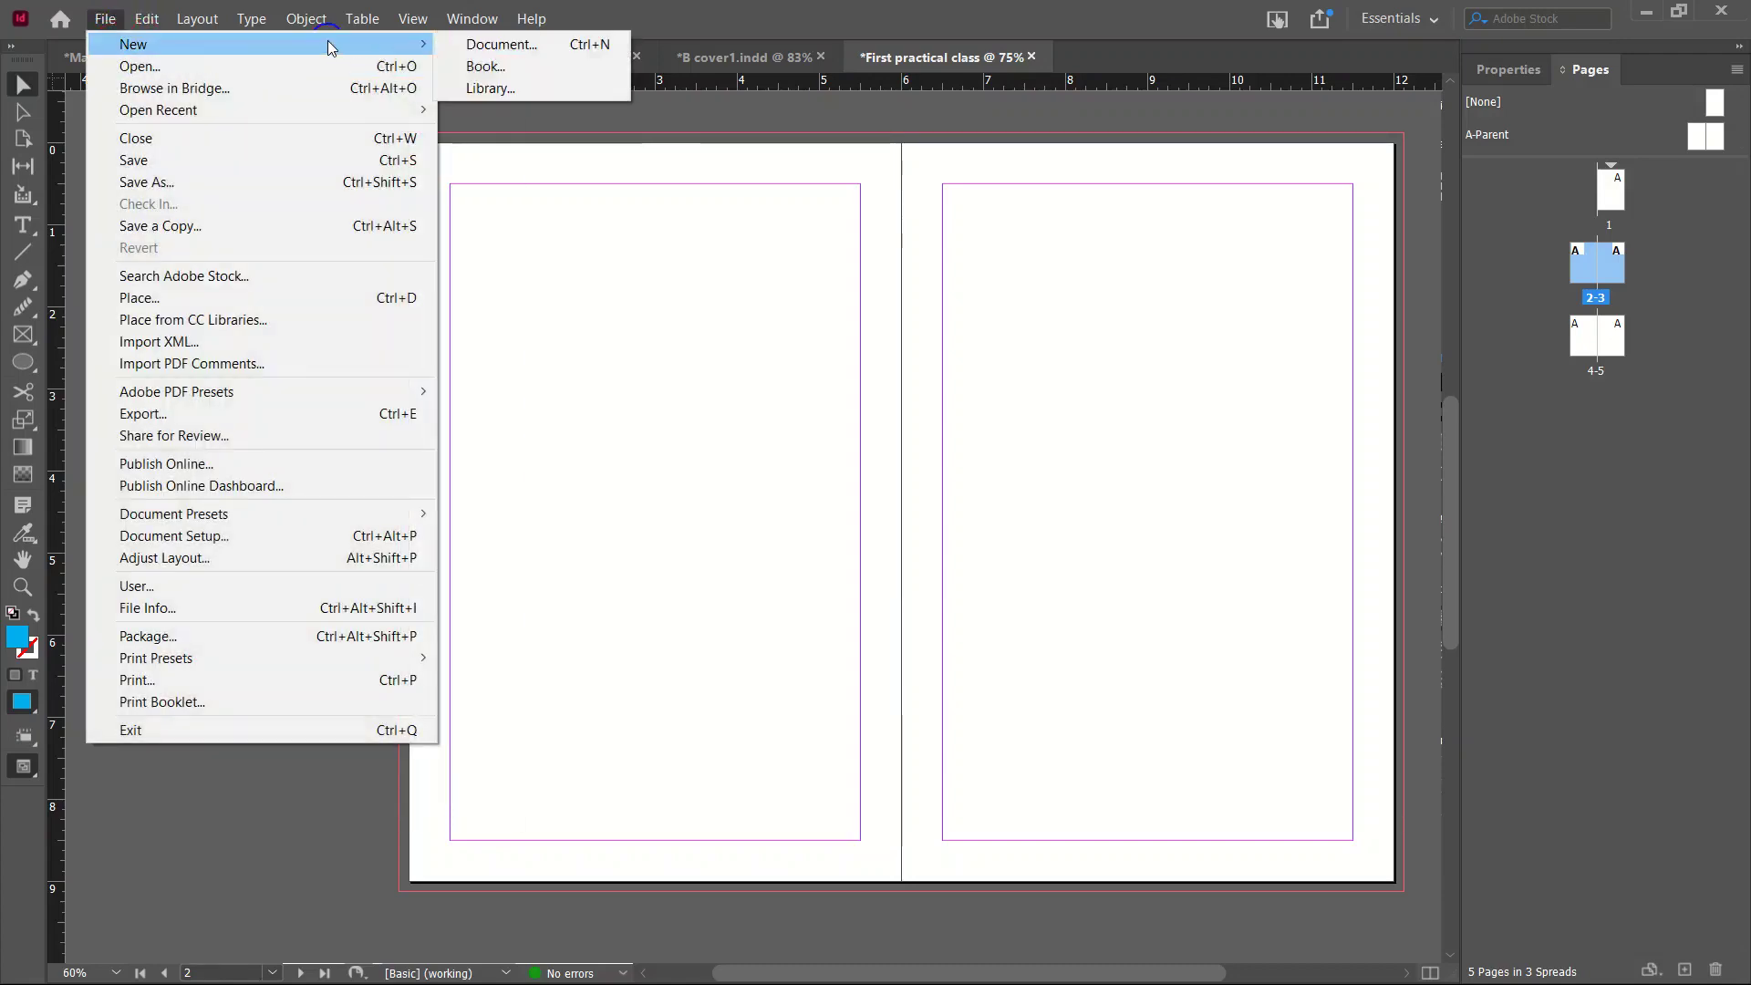
{"action": "left_click", "coordinate": [550, 54]}
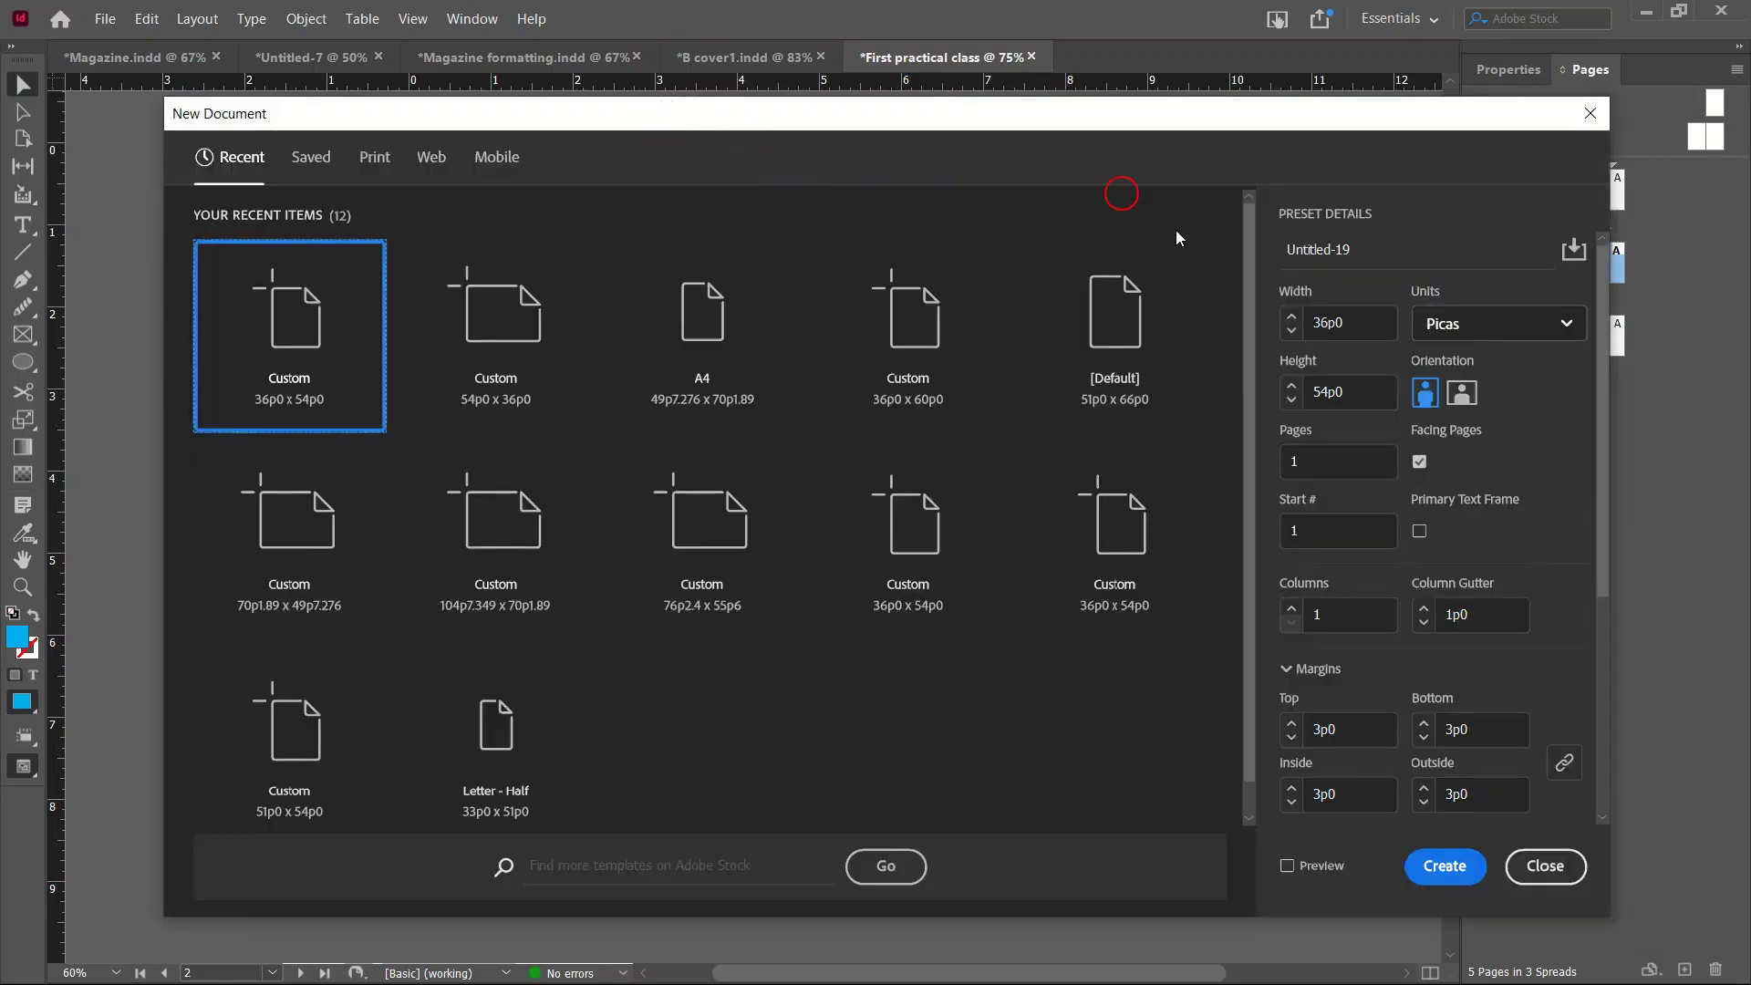
{"action": "left_click", "coordinate": [1516, 330]}
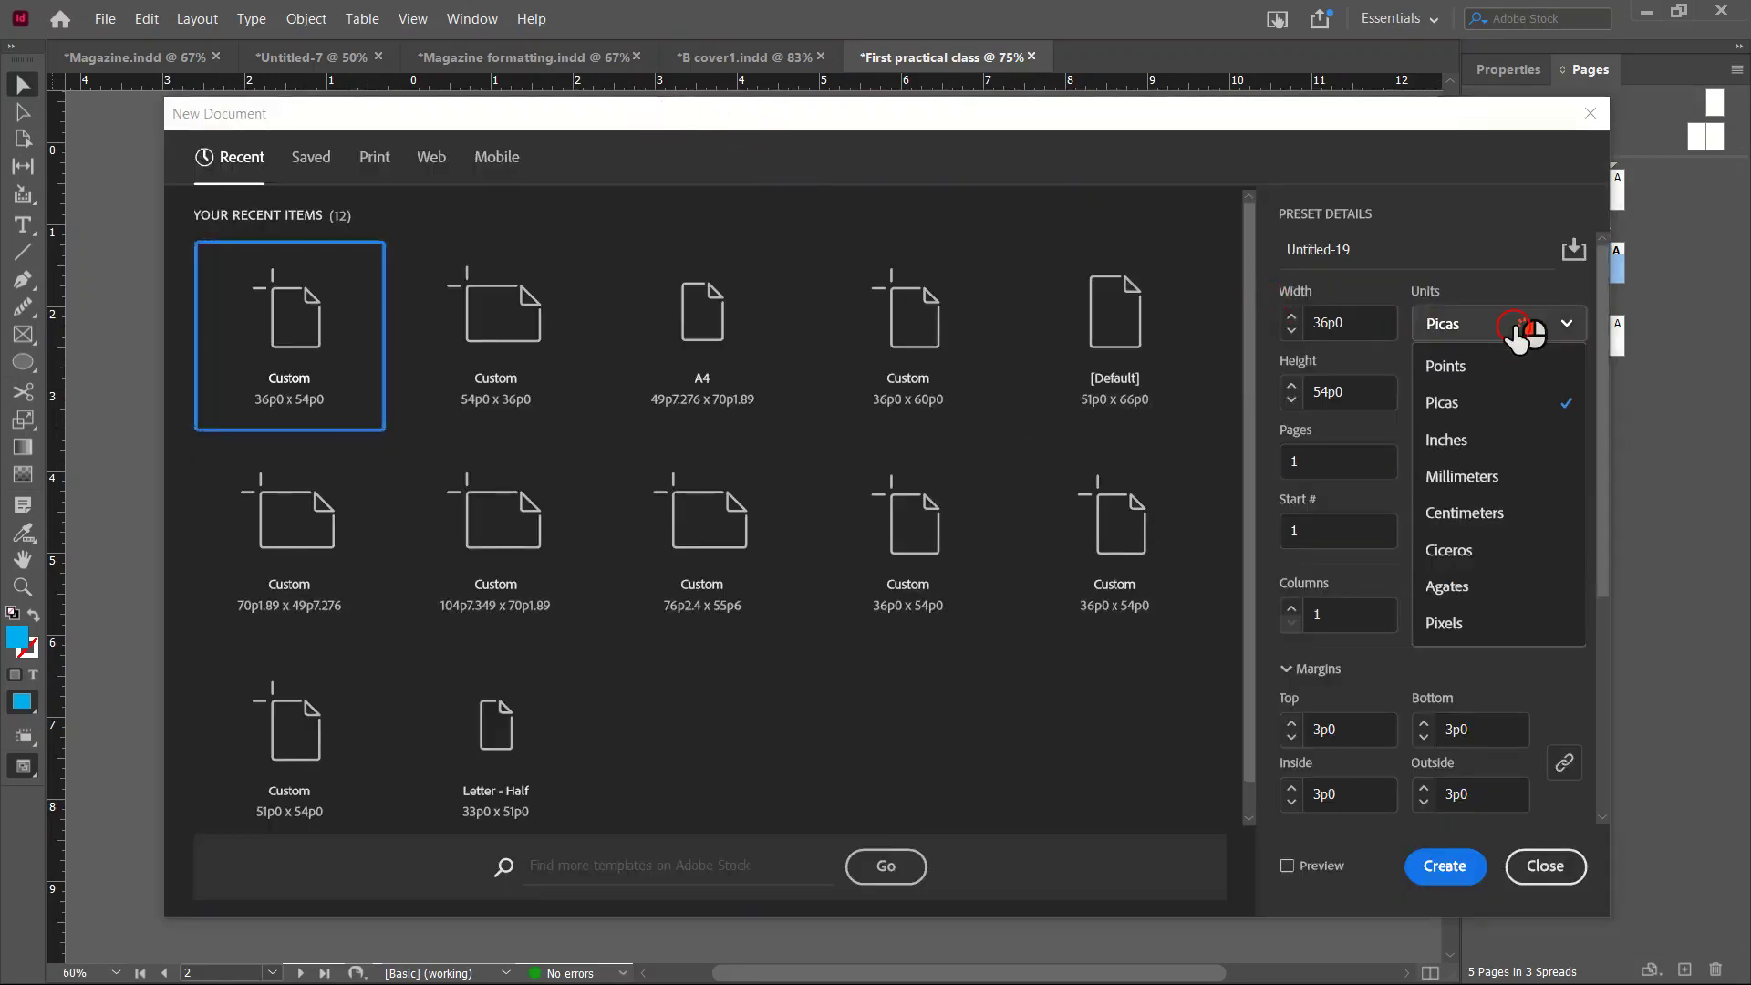
{"action": "left_click", "coordinate": [1467, 442]}
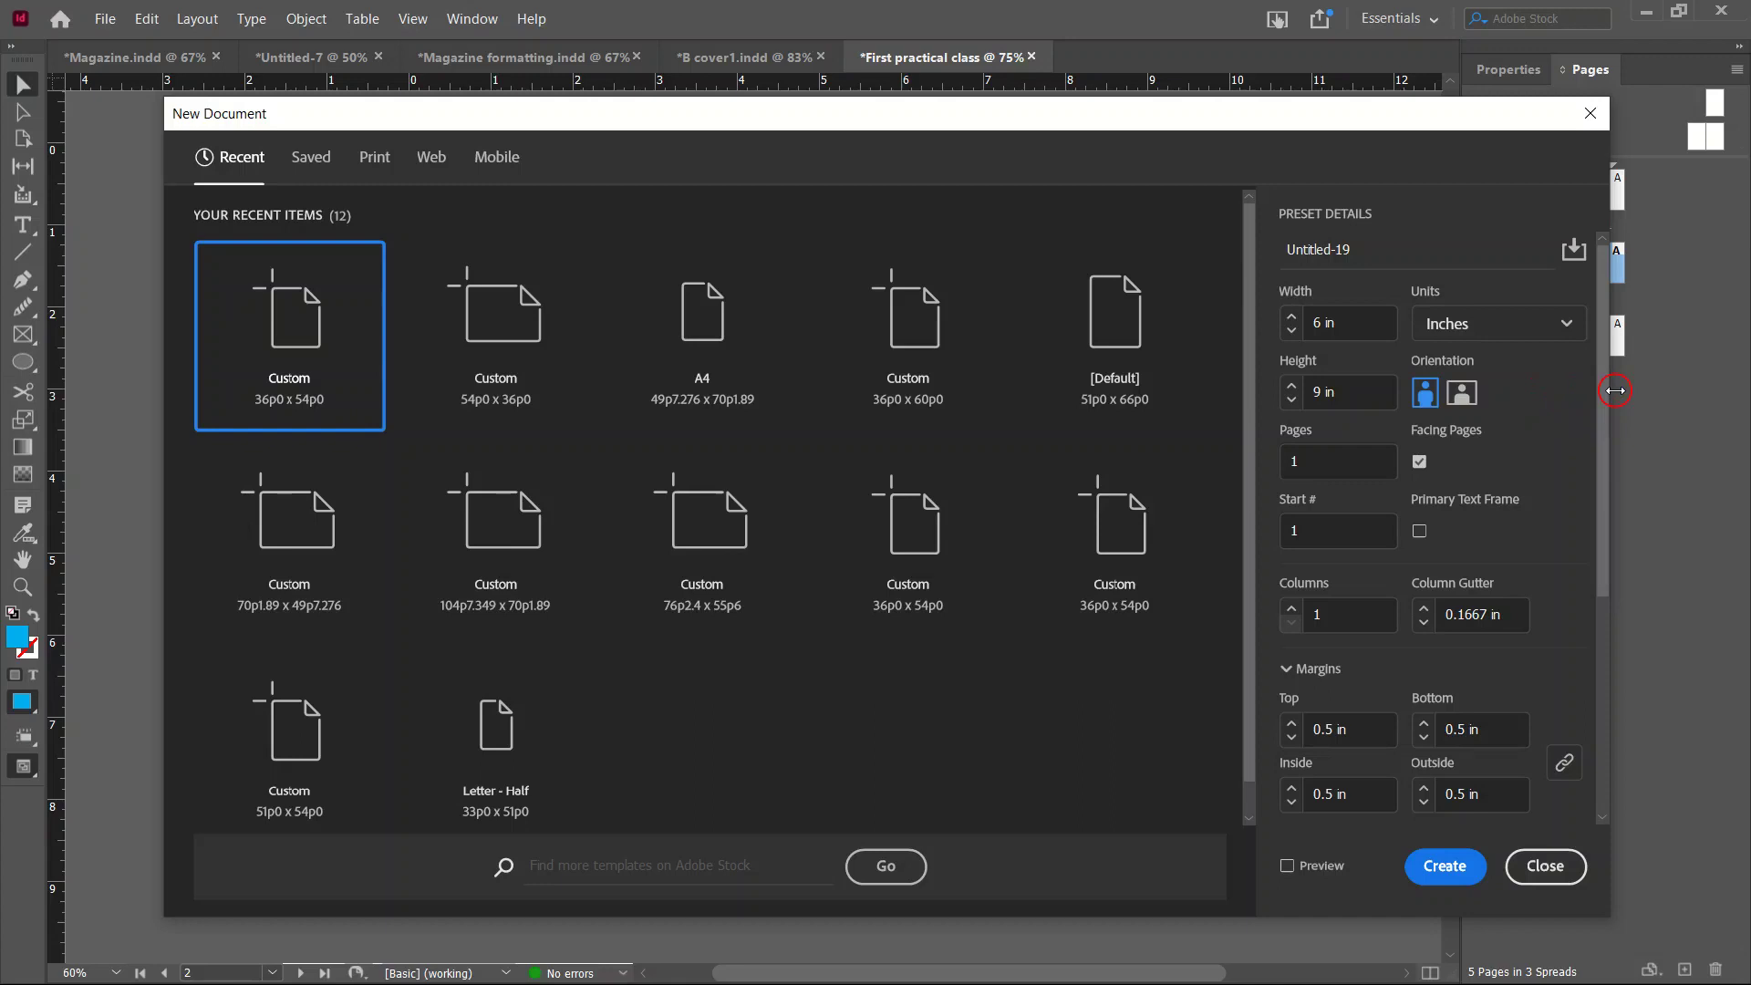
Check the top bleed amount and name the preset 'Practical class 2'.
{"action": "scroll", "coordinate": [1600, 639], "scroll_direction": "down", "scroll_amount": 3}
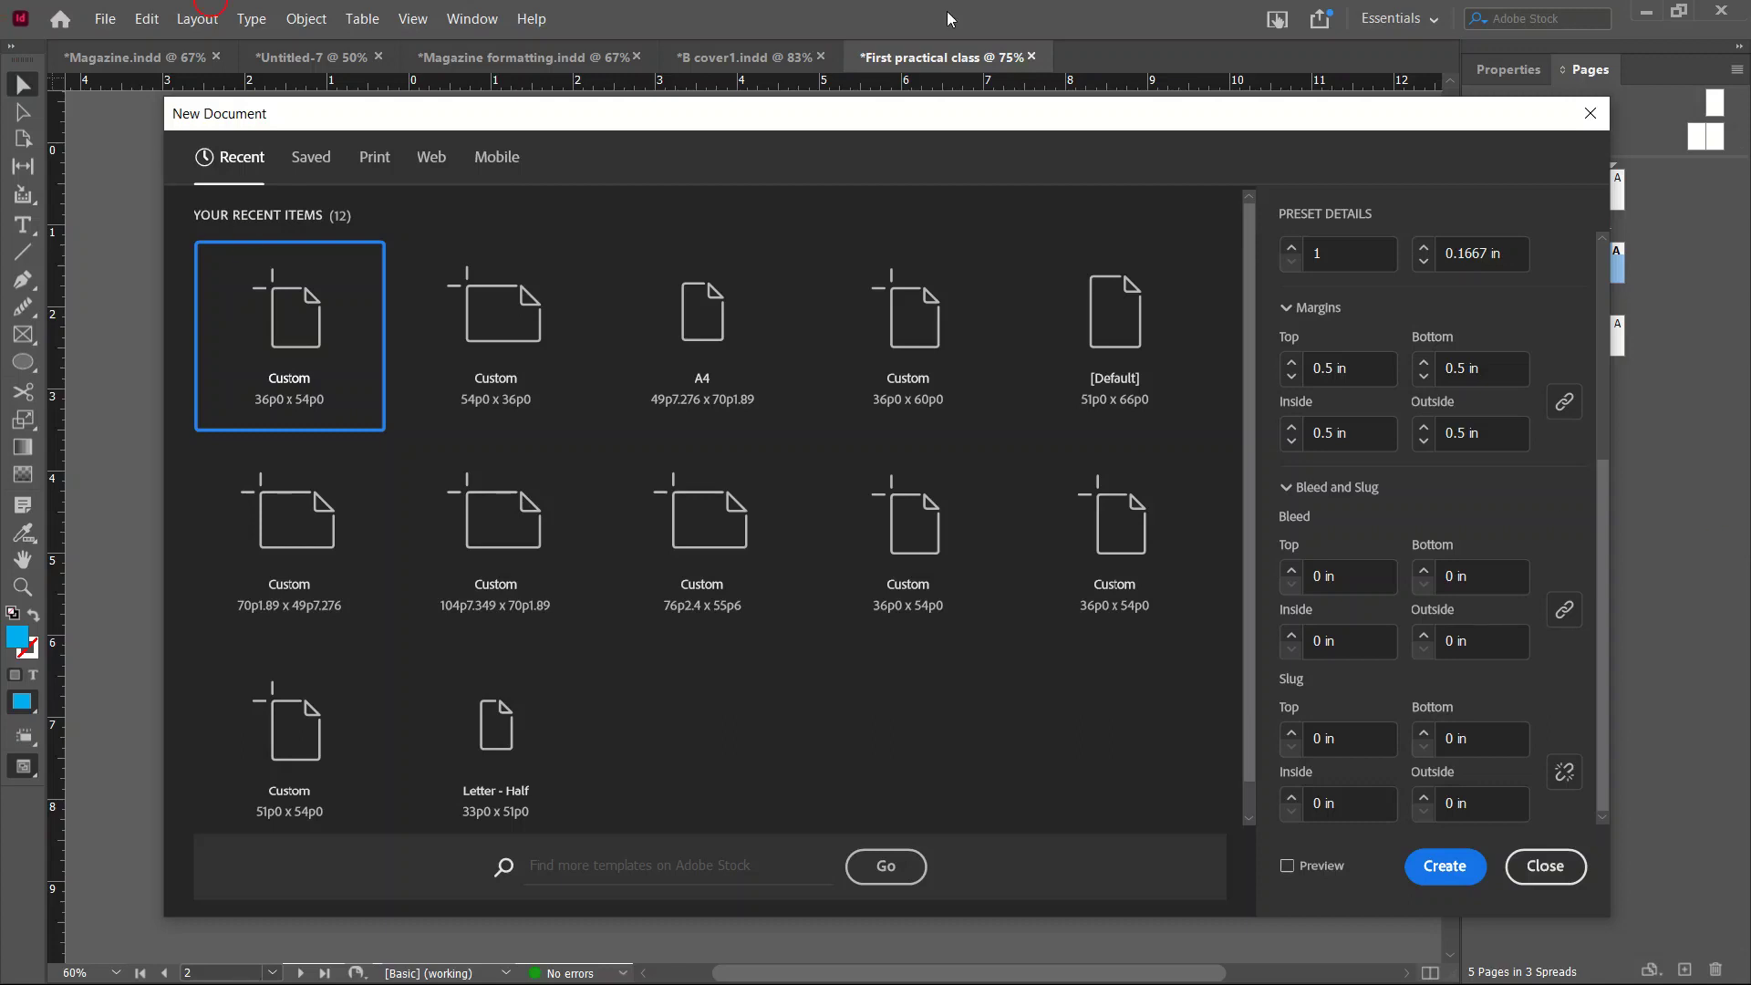
{"action": "left_click", "coordinate": [1365, 578]}
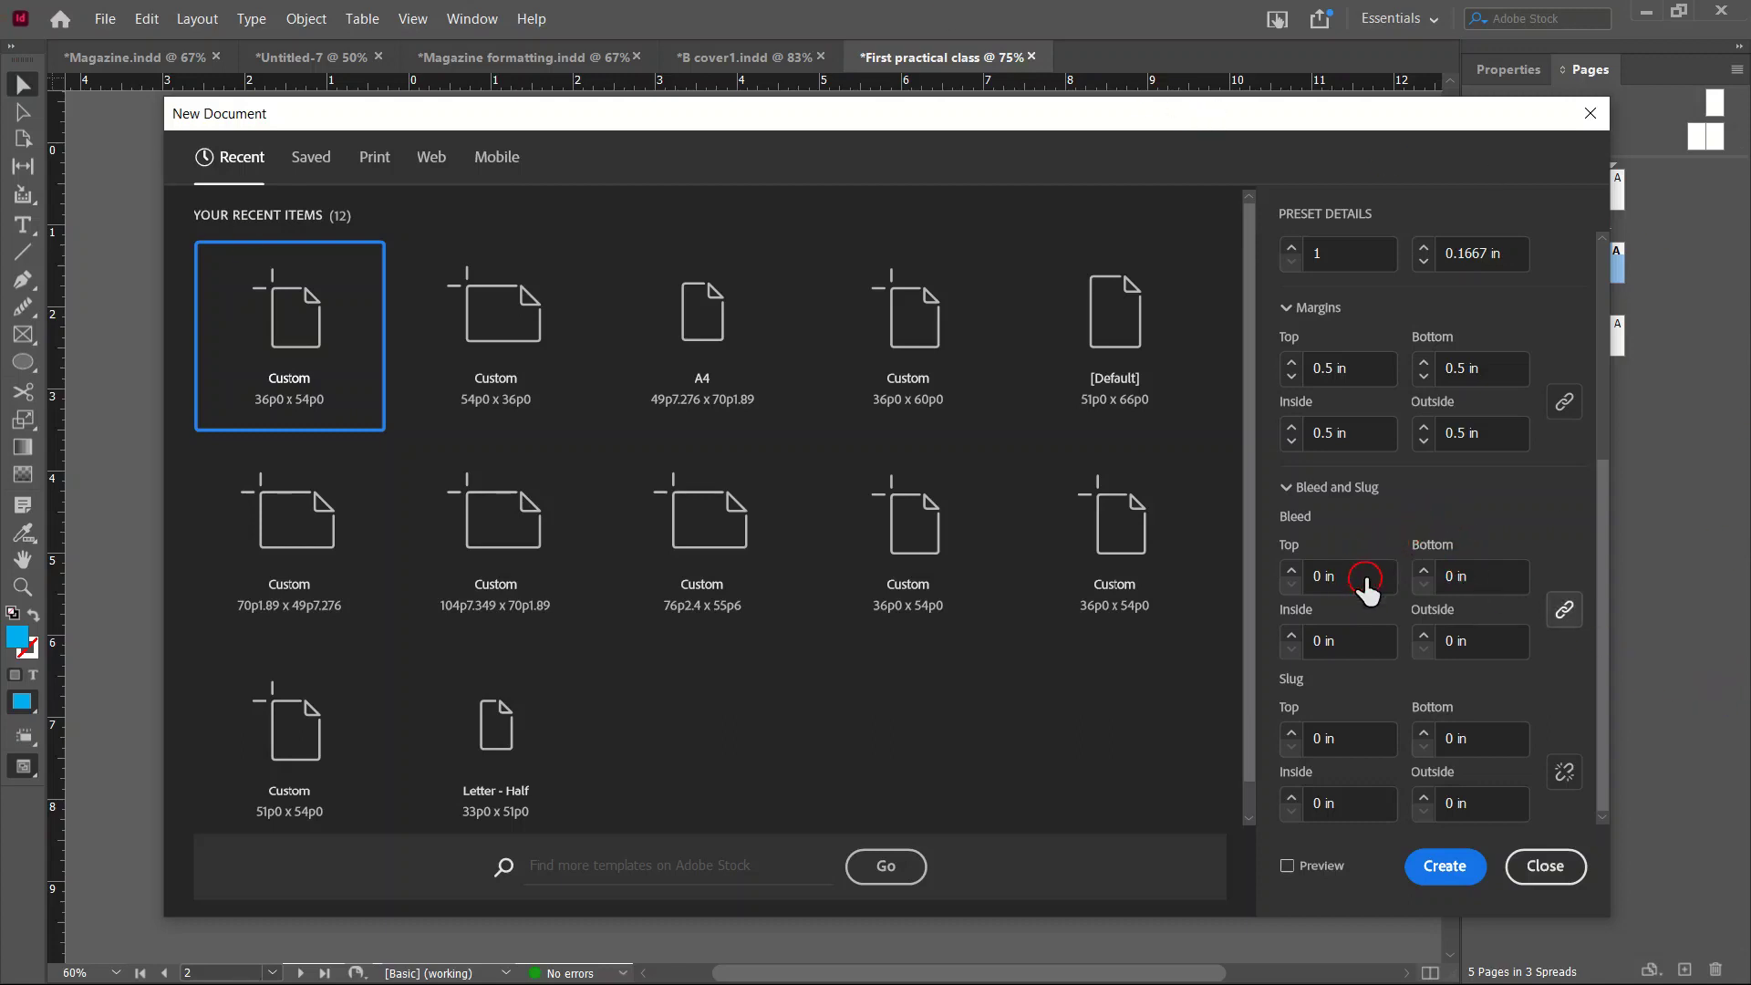
{"action": "left_click", "coordinate": [1367, 578]}
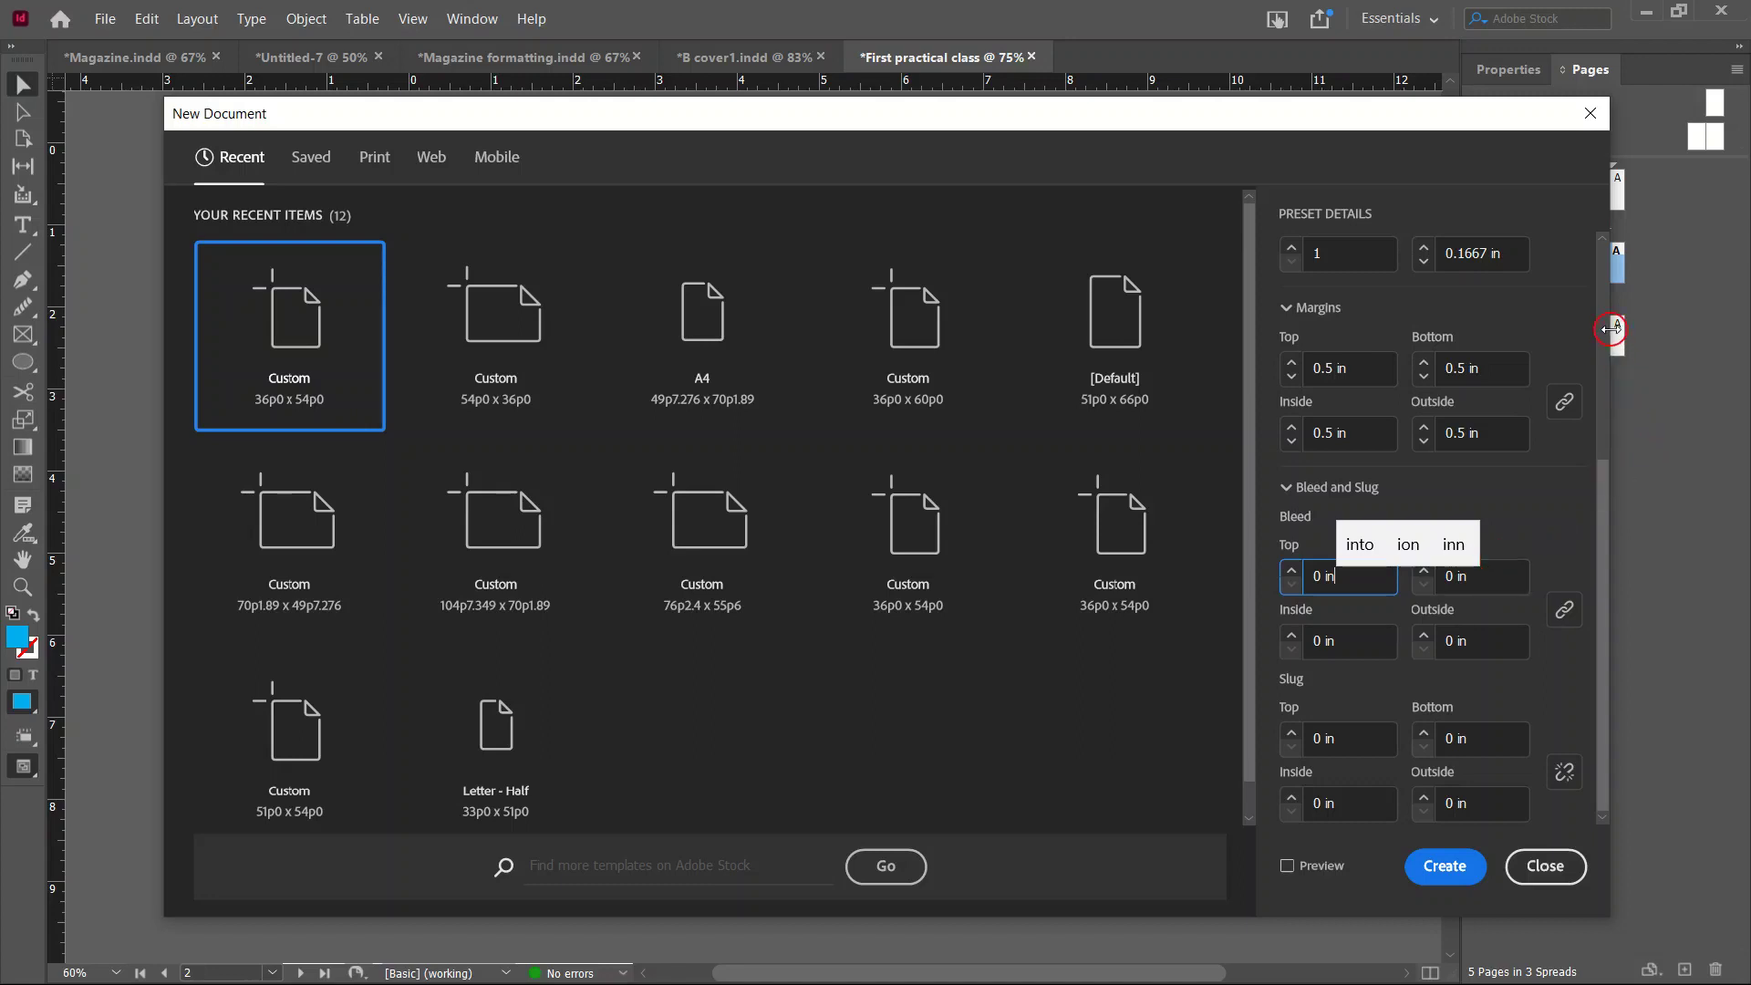
{"action": "scroll", "coordinate": [1600, 316], "scroll_direction": "up", "scroll_amount": 5}
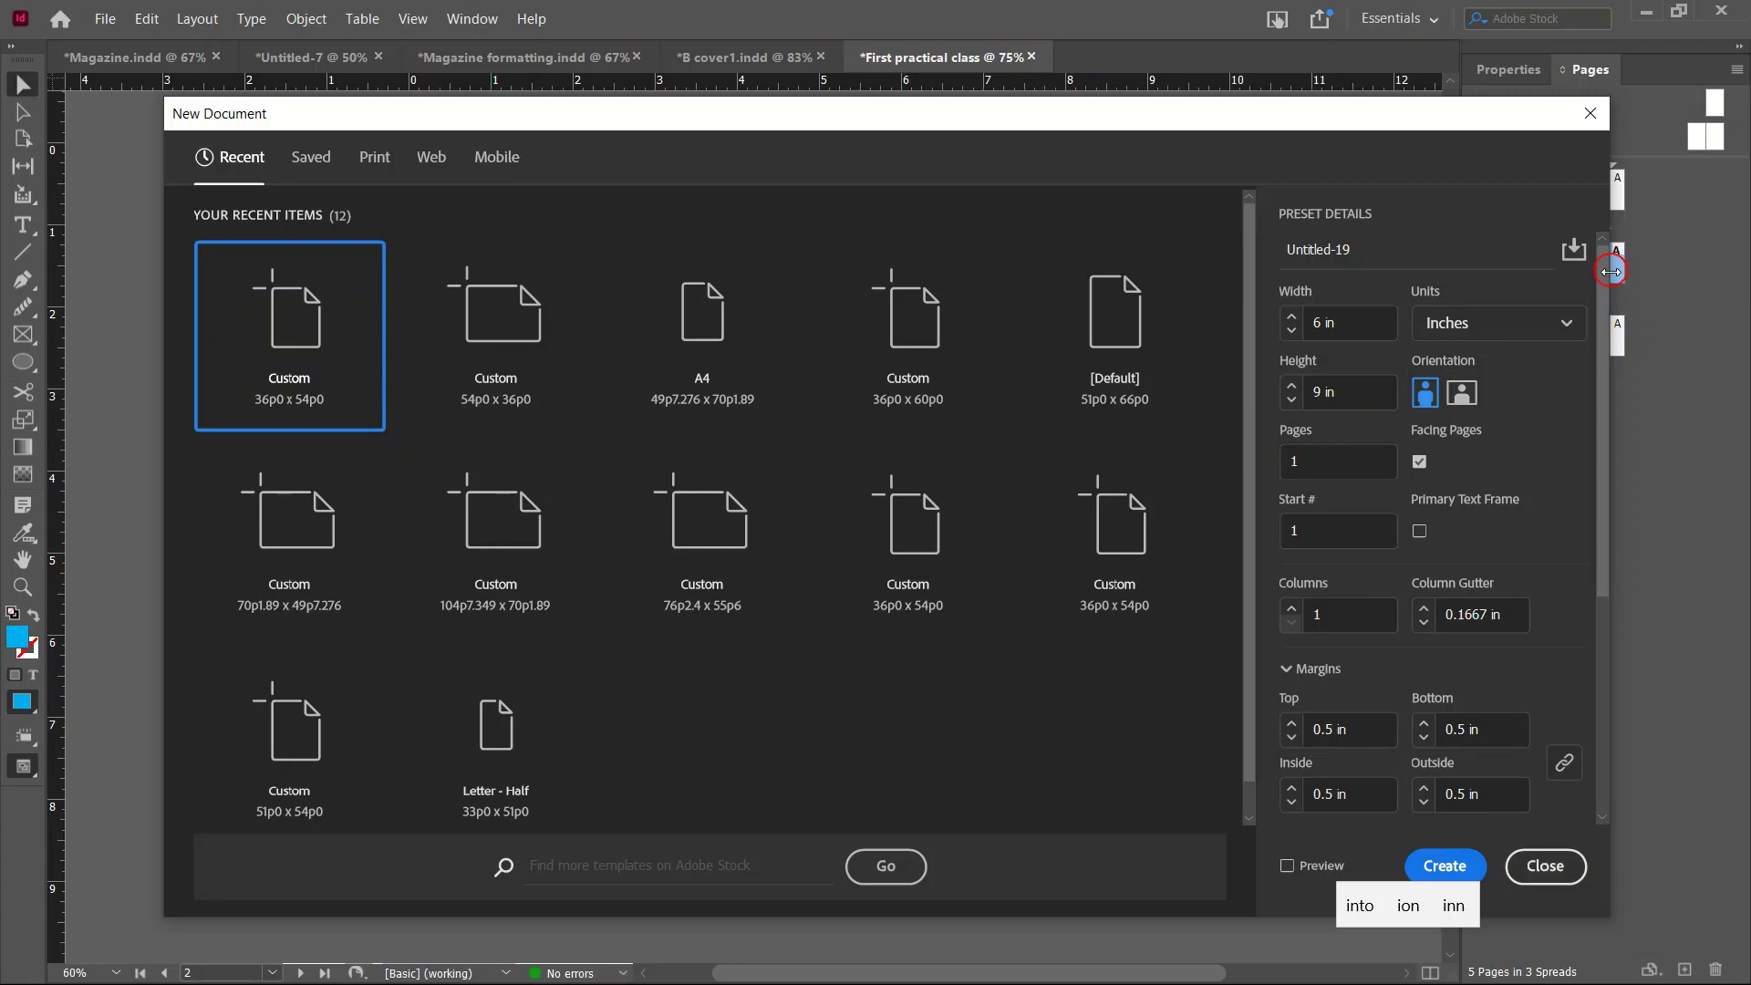
{"action": "left_click", "coordinate": [1383, 251]}
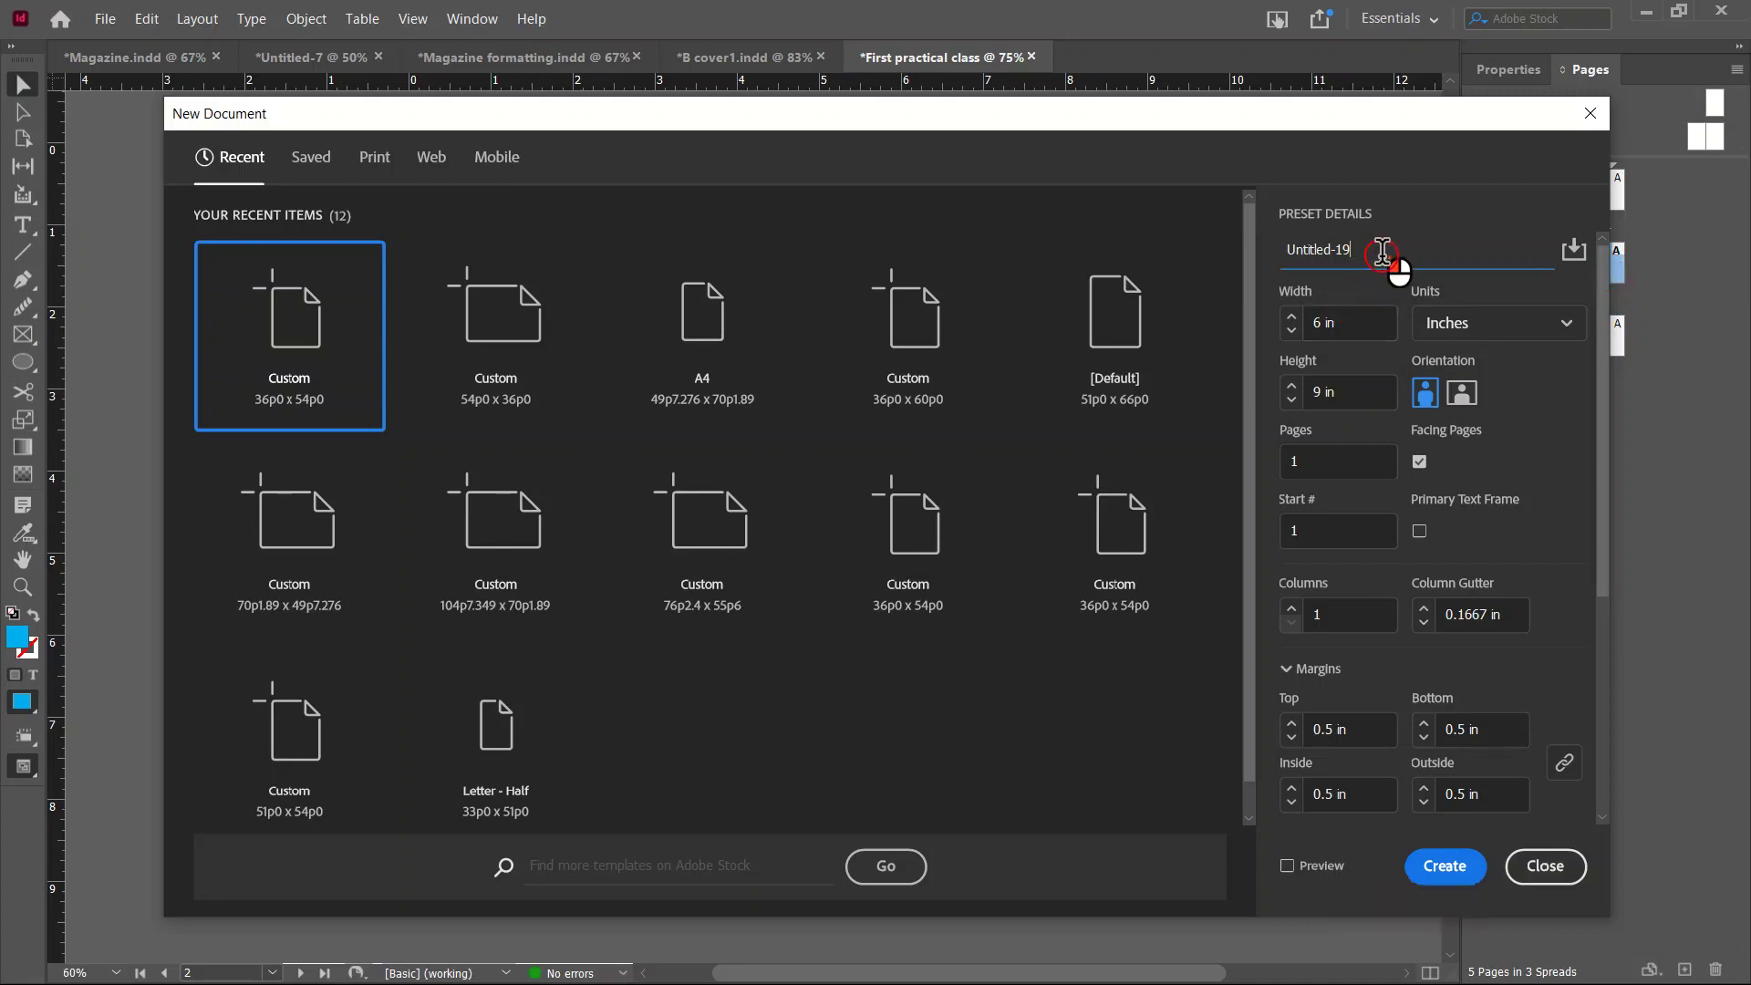
{"action": "left_click_drag", "start_coordinate": [1383, 251], "coordinate": [1259, 262]}
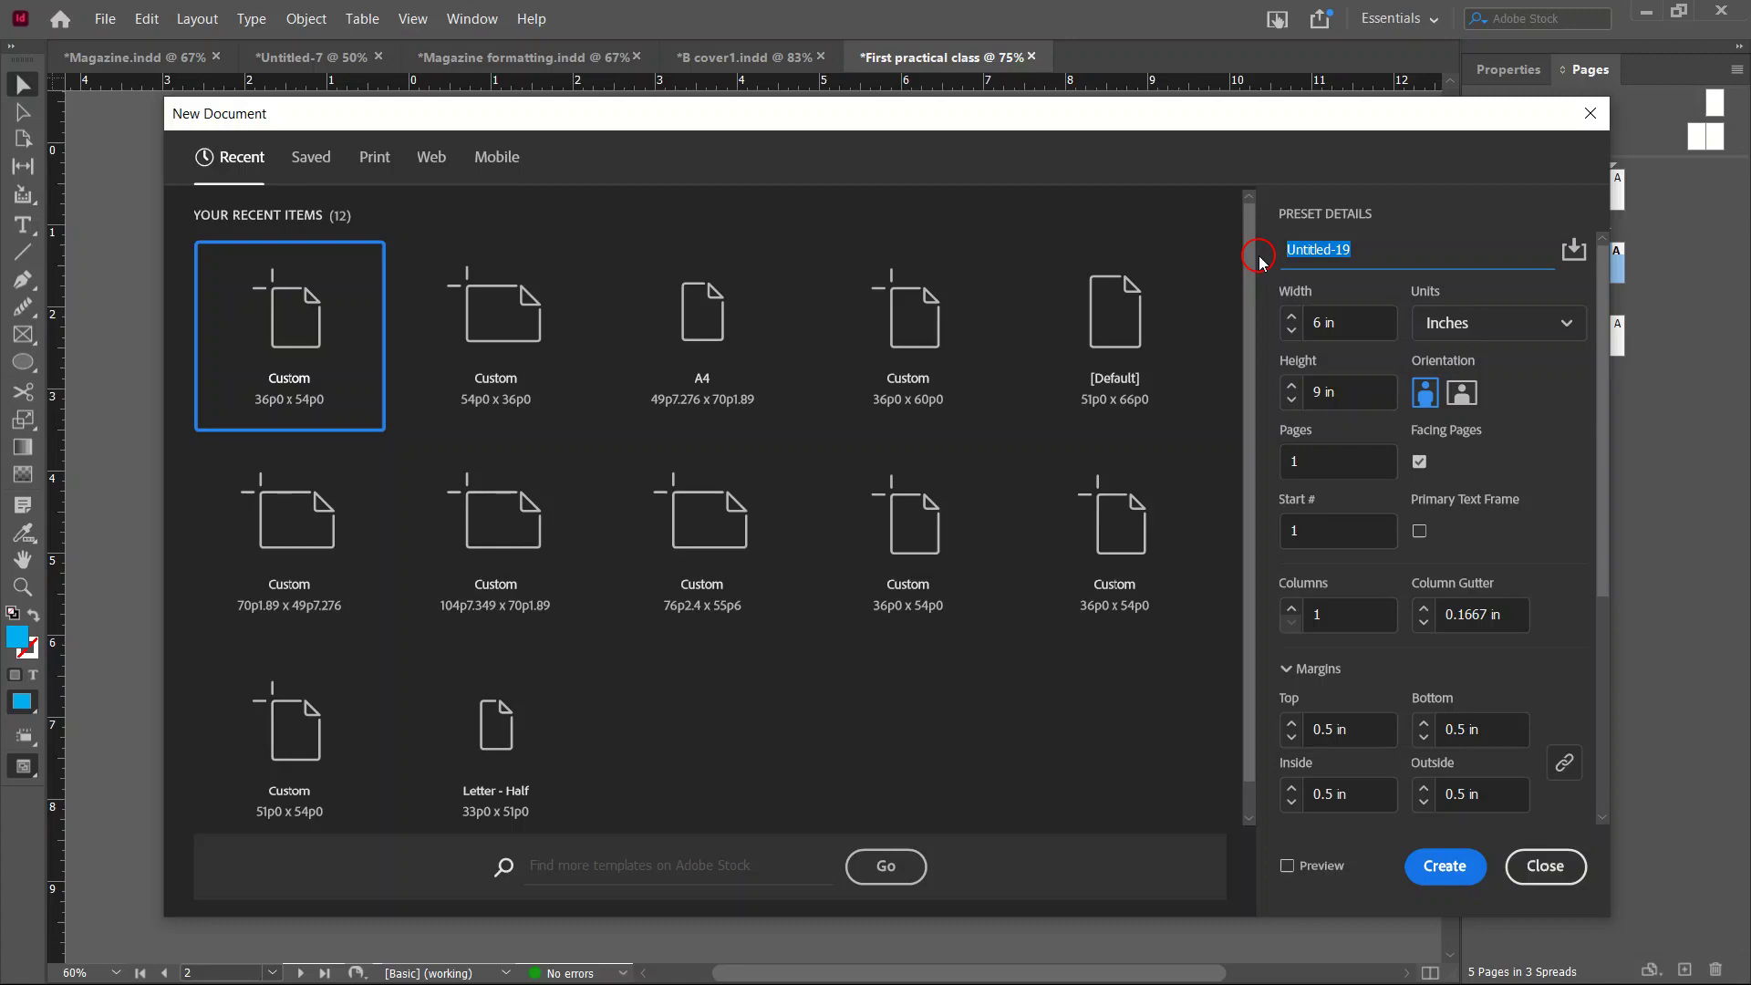
{"action": "type", "text": "Pr"}
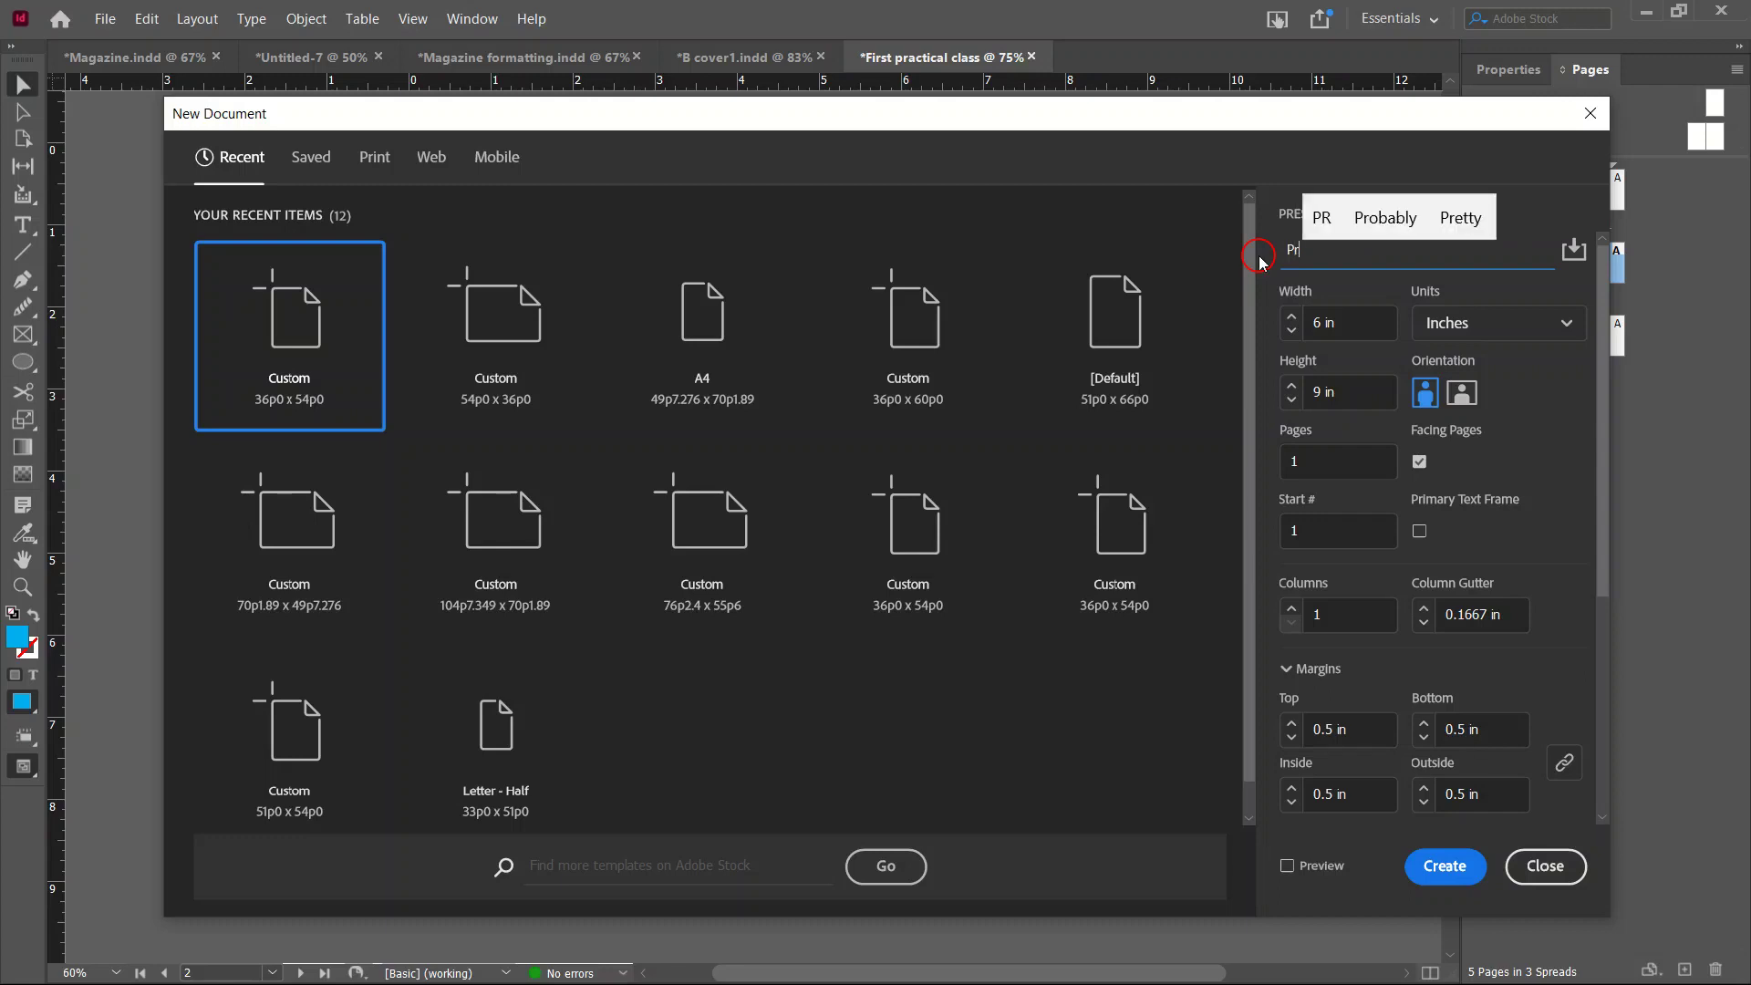
{"action": "type", "text": "ac"}
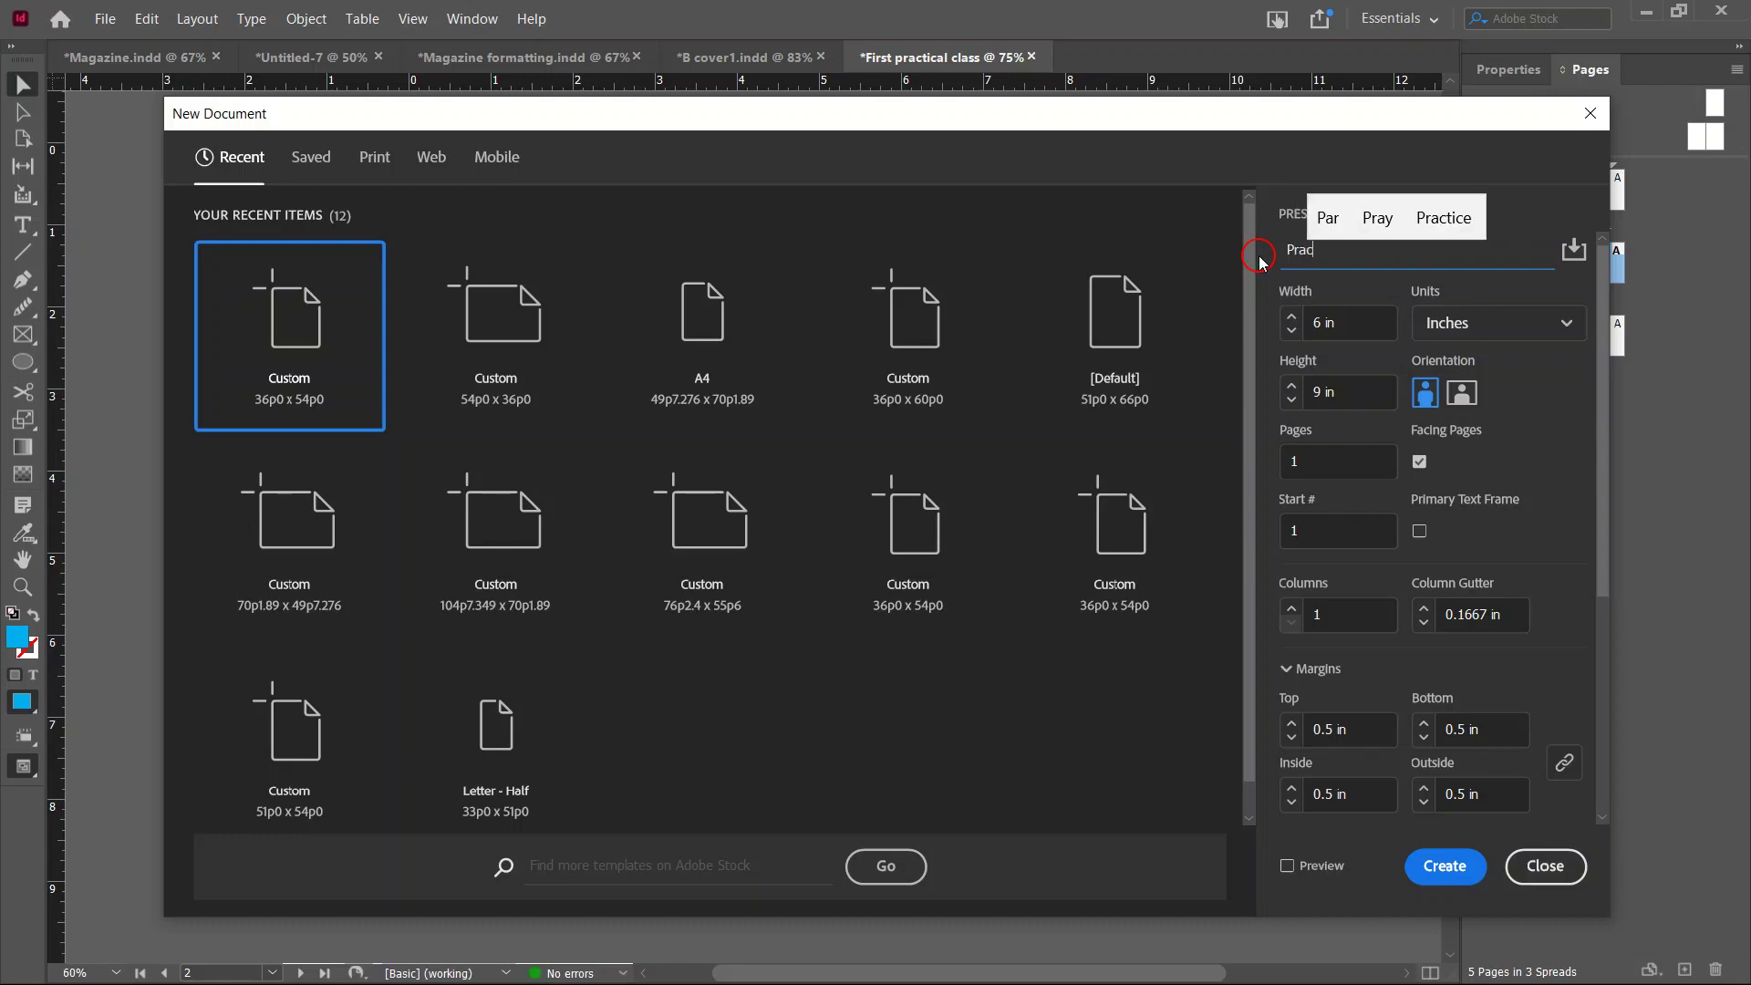
{"action": "type", "text": "tical class 2"}
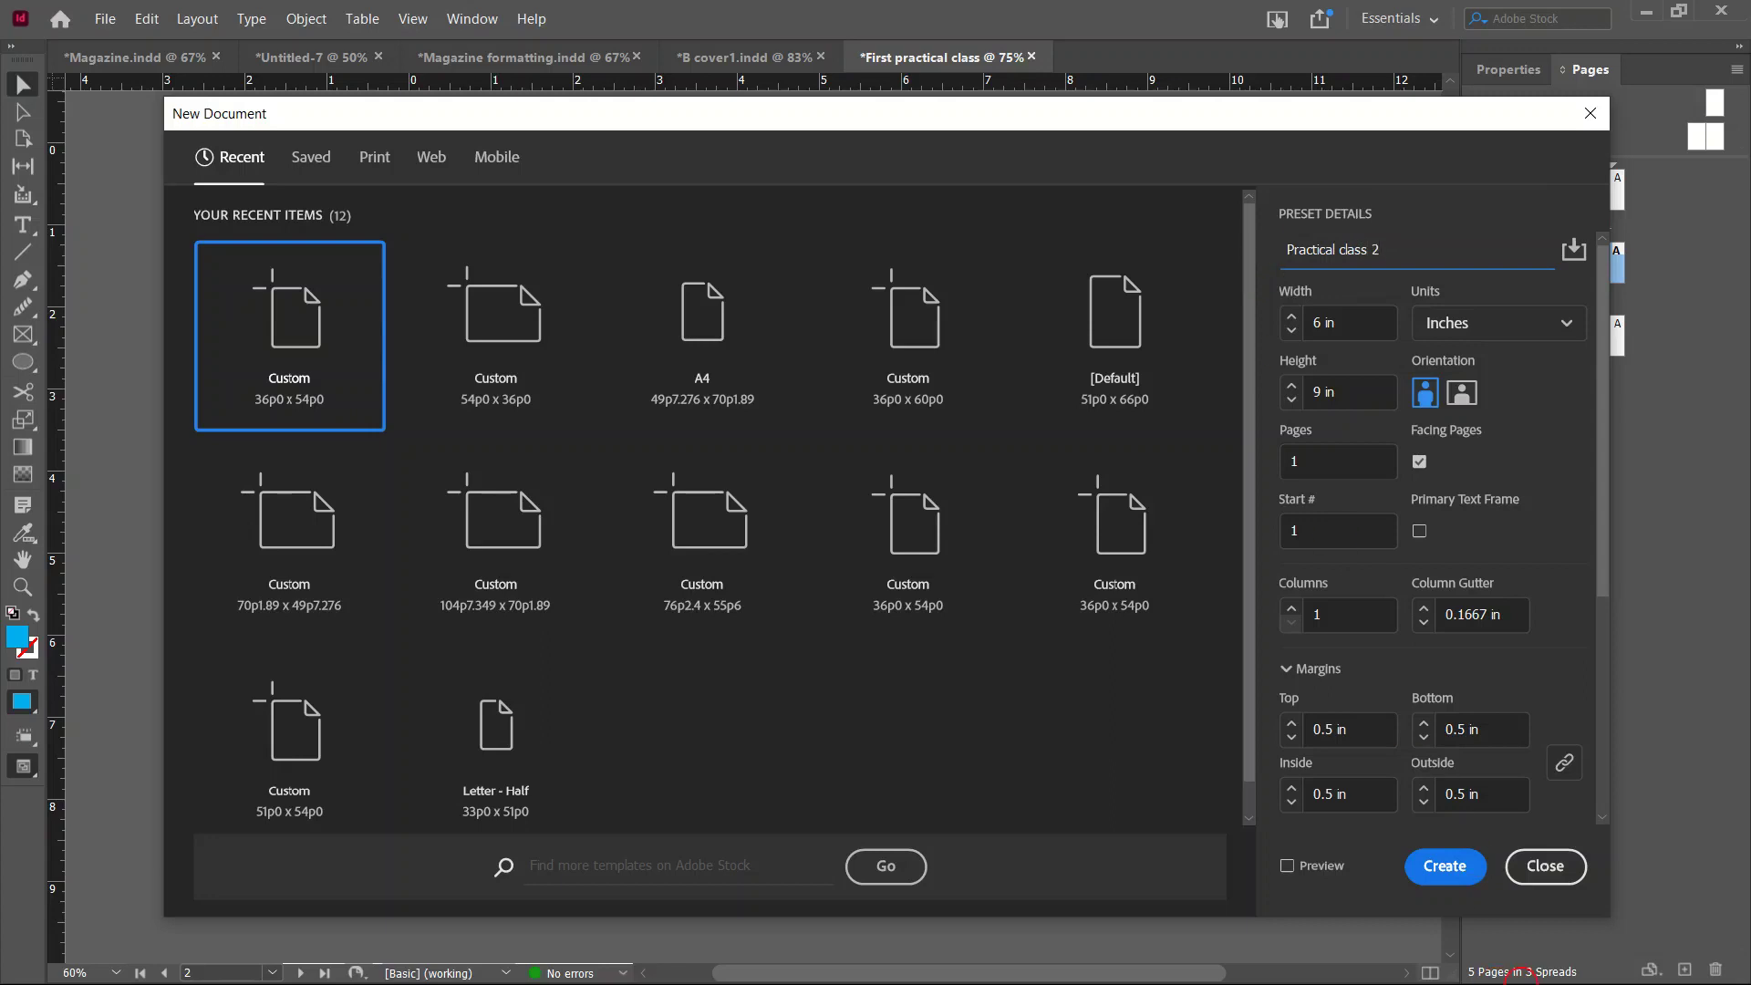
Create Practical class 2, return to page 1 of First practical class, and open Start.
{"action": "left_click", "coordinate": [1450, 869]}
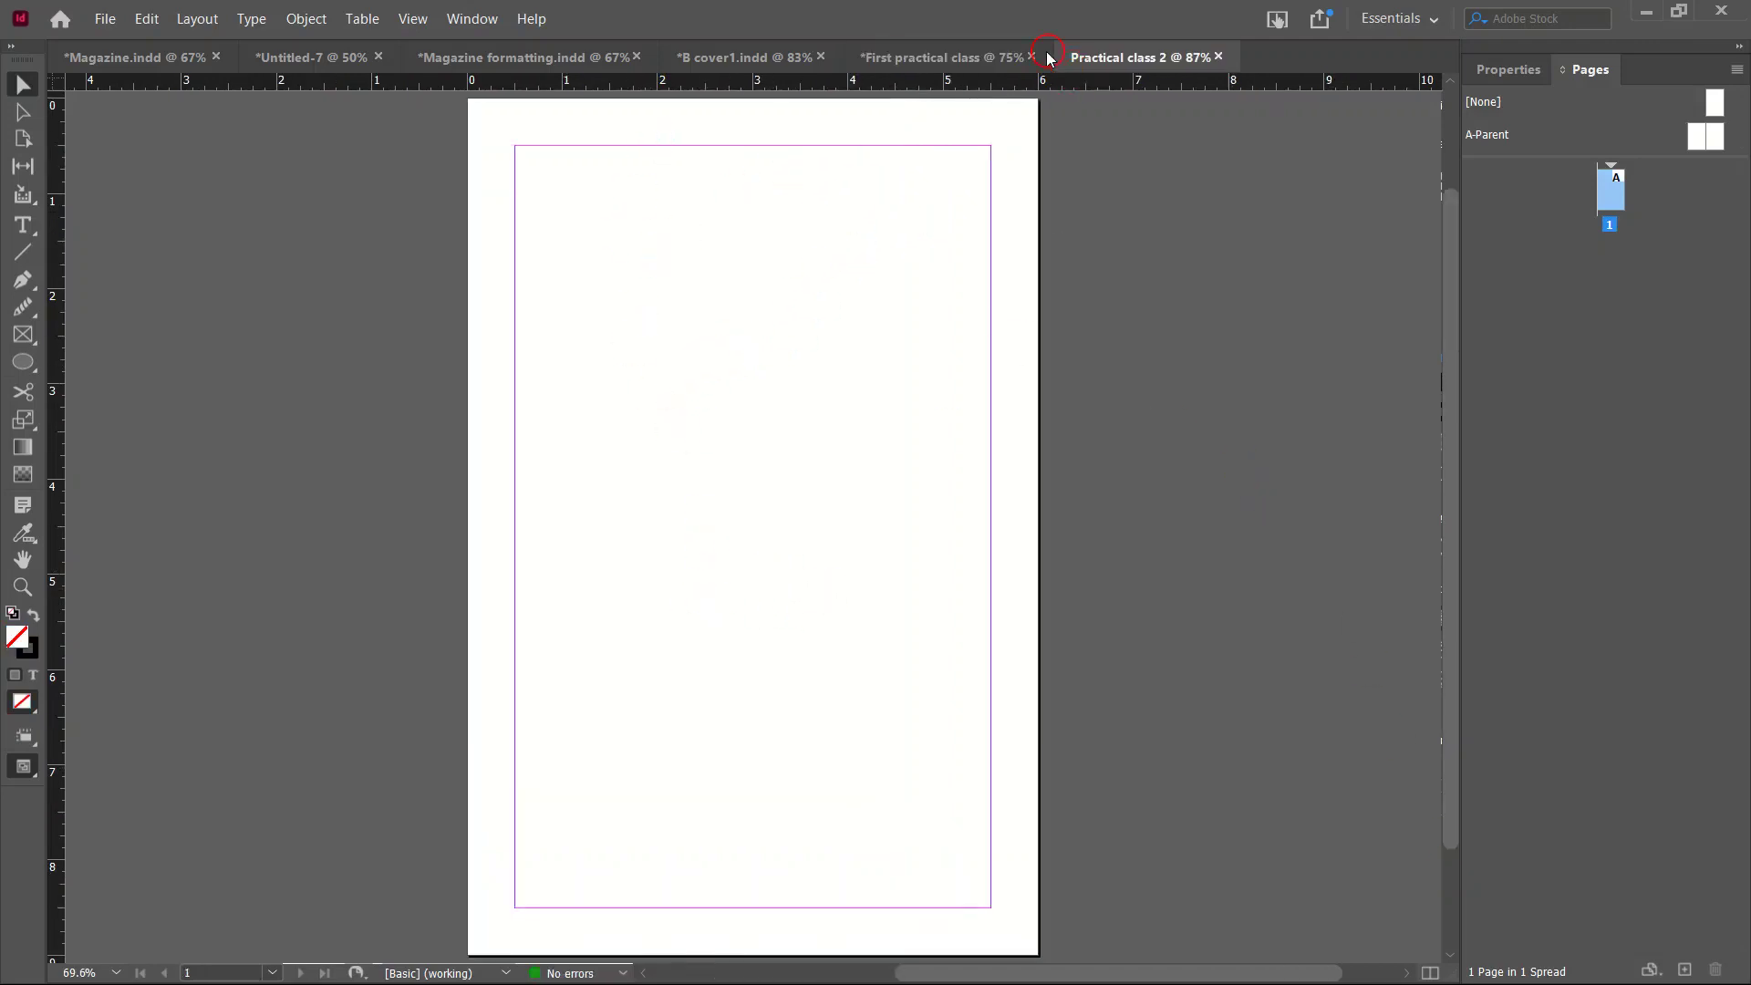
{"action": "left_click", "coordinate": [930, 59]}
{"action": "scroll", "coordinate": [1185, 437], "scroll_direction": "up", "scroll_amount": 8}
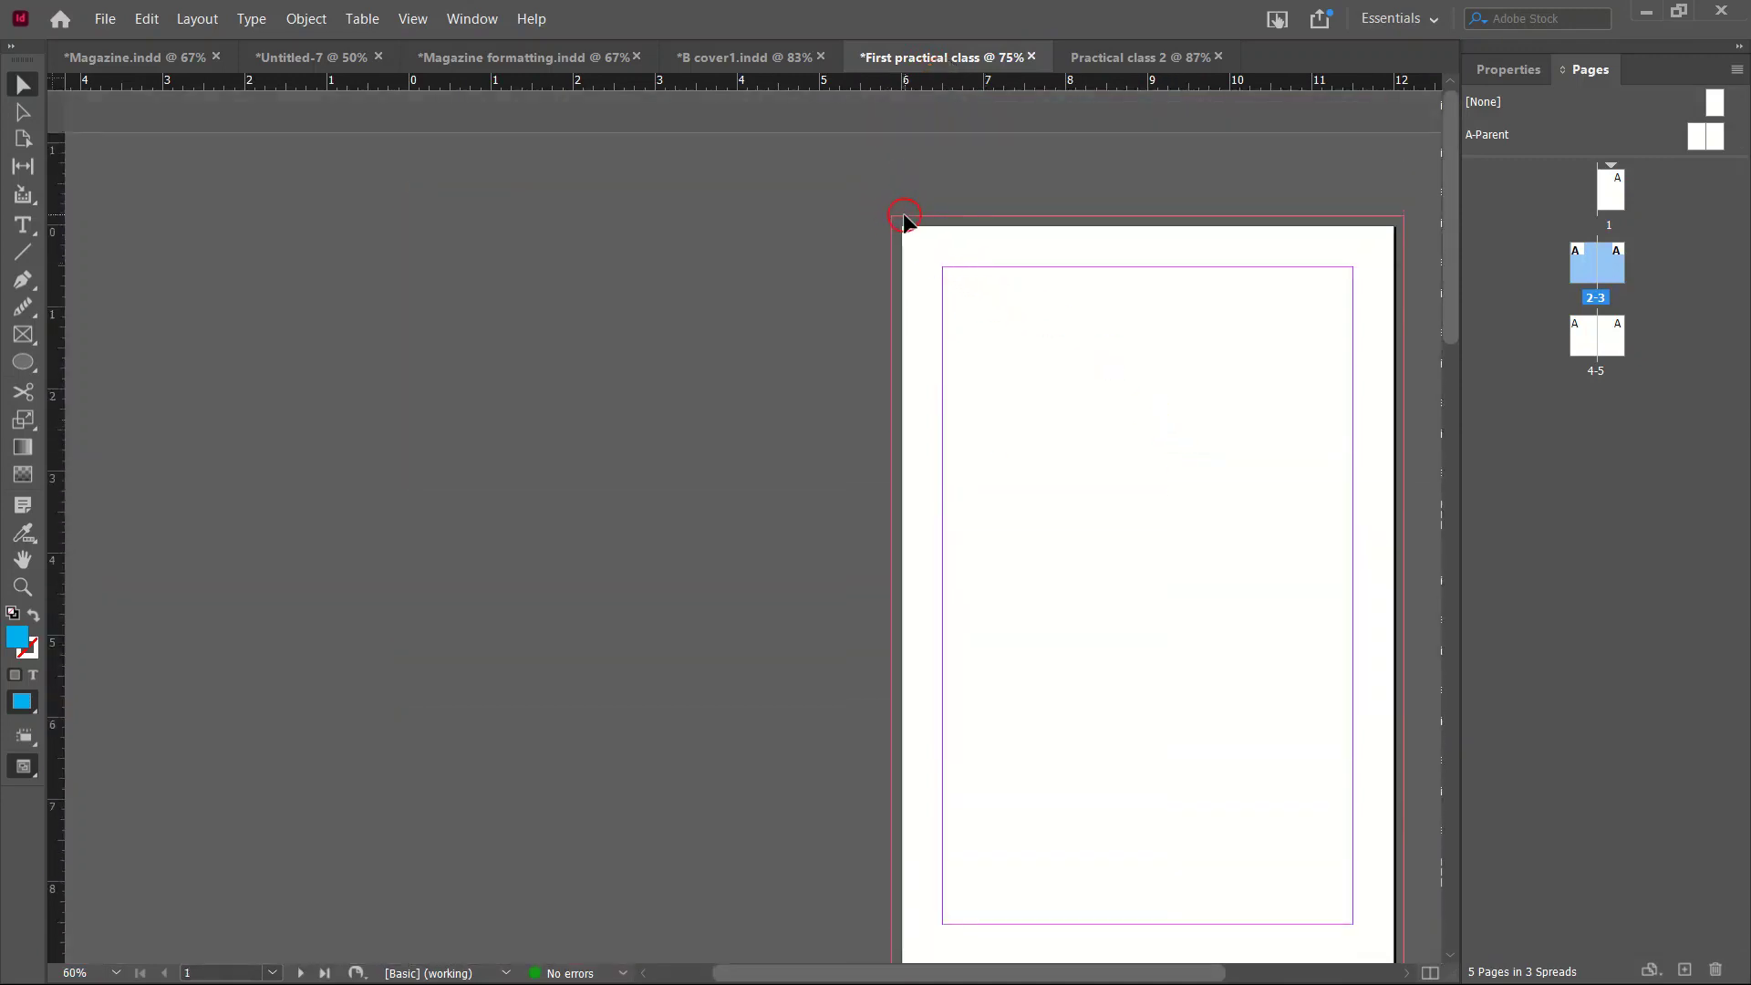
{"action": "scroll", "coordinate": [967, 876], "scroll_direction": "down", "scroll_amount": 2}
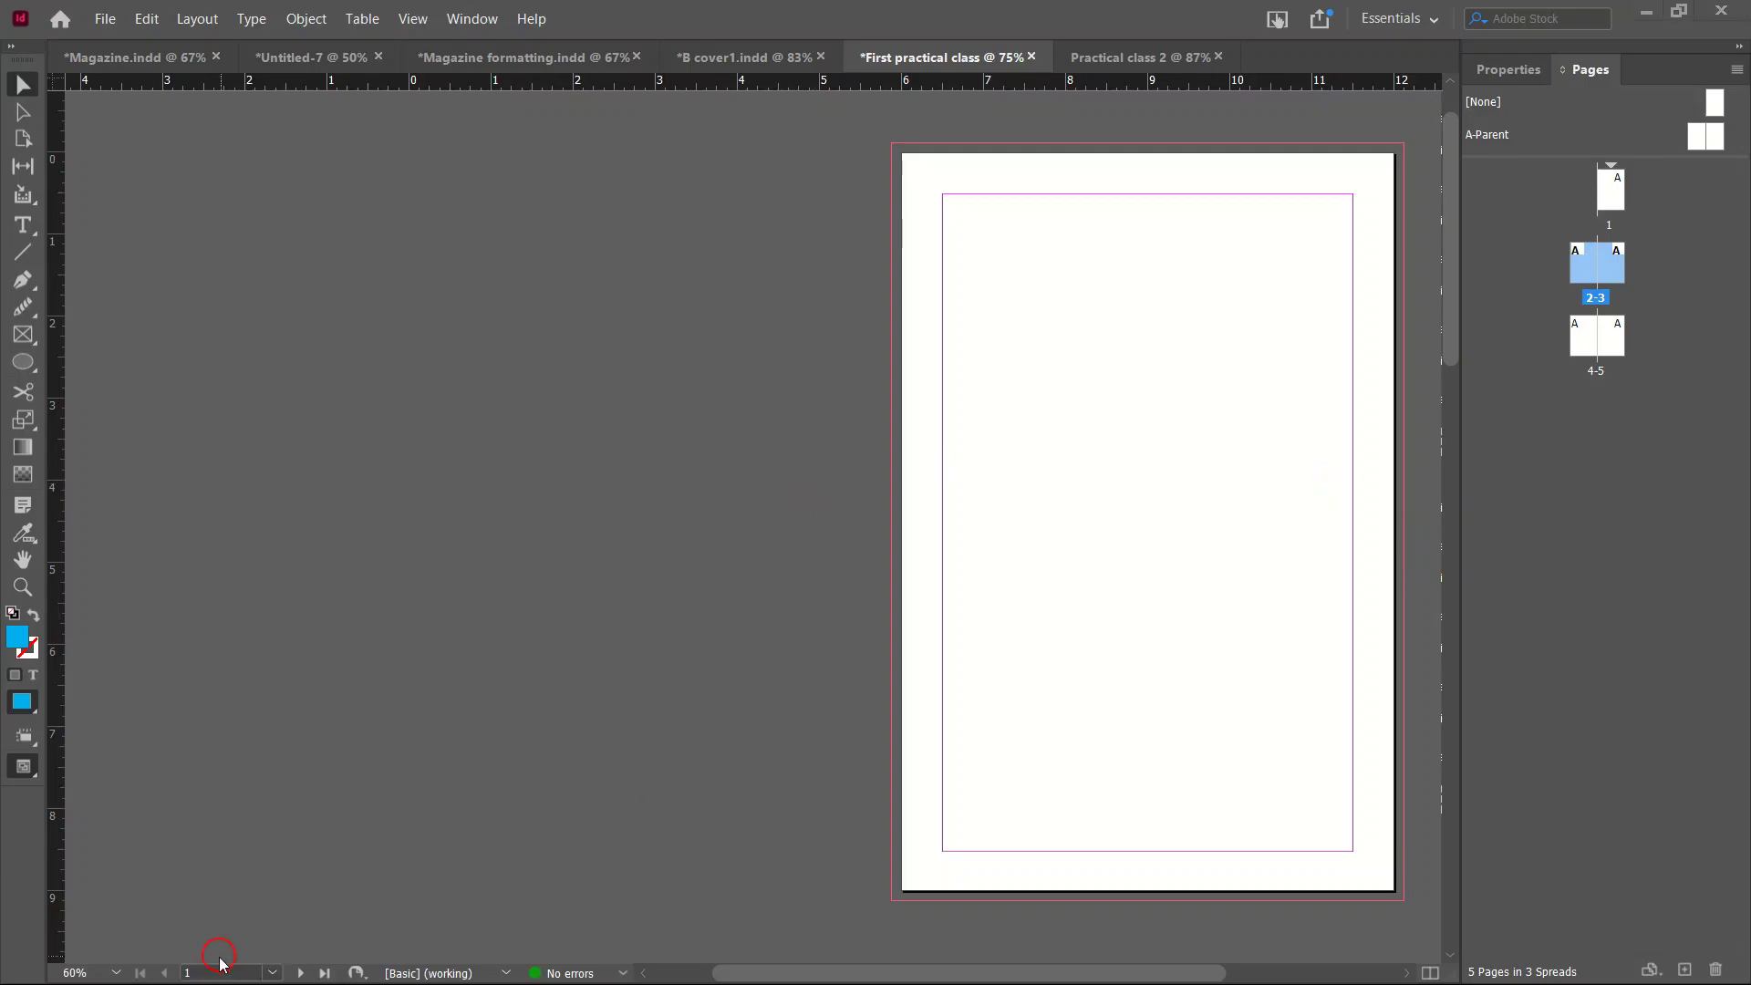
{"action": "key", "text": "super"}
Drag the braden-collum runner photo from the pictures folder onto InDesign's page 1.
{"action": "mouse_move", "coordinate": [202, 968]}
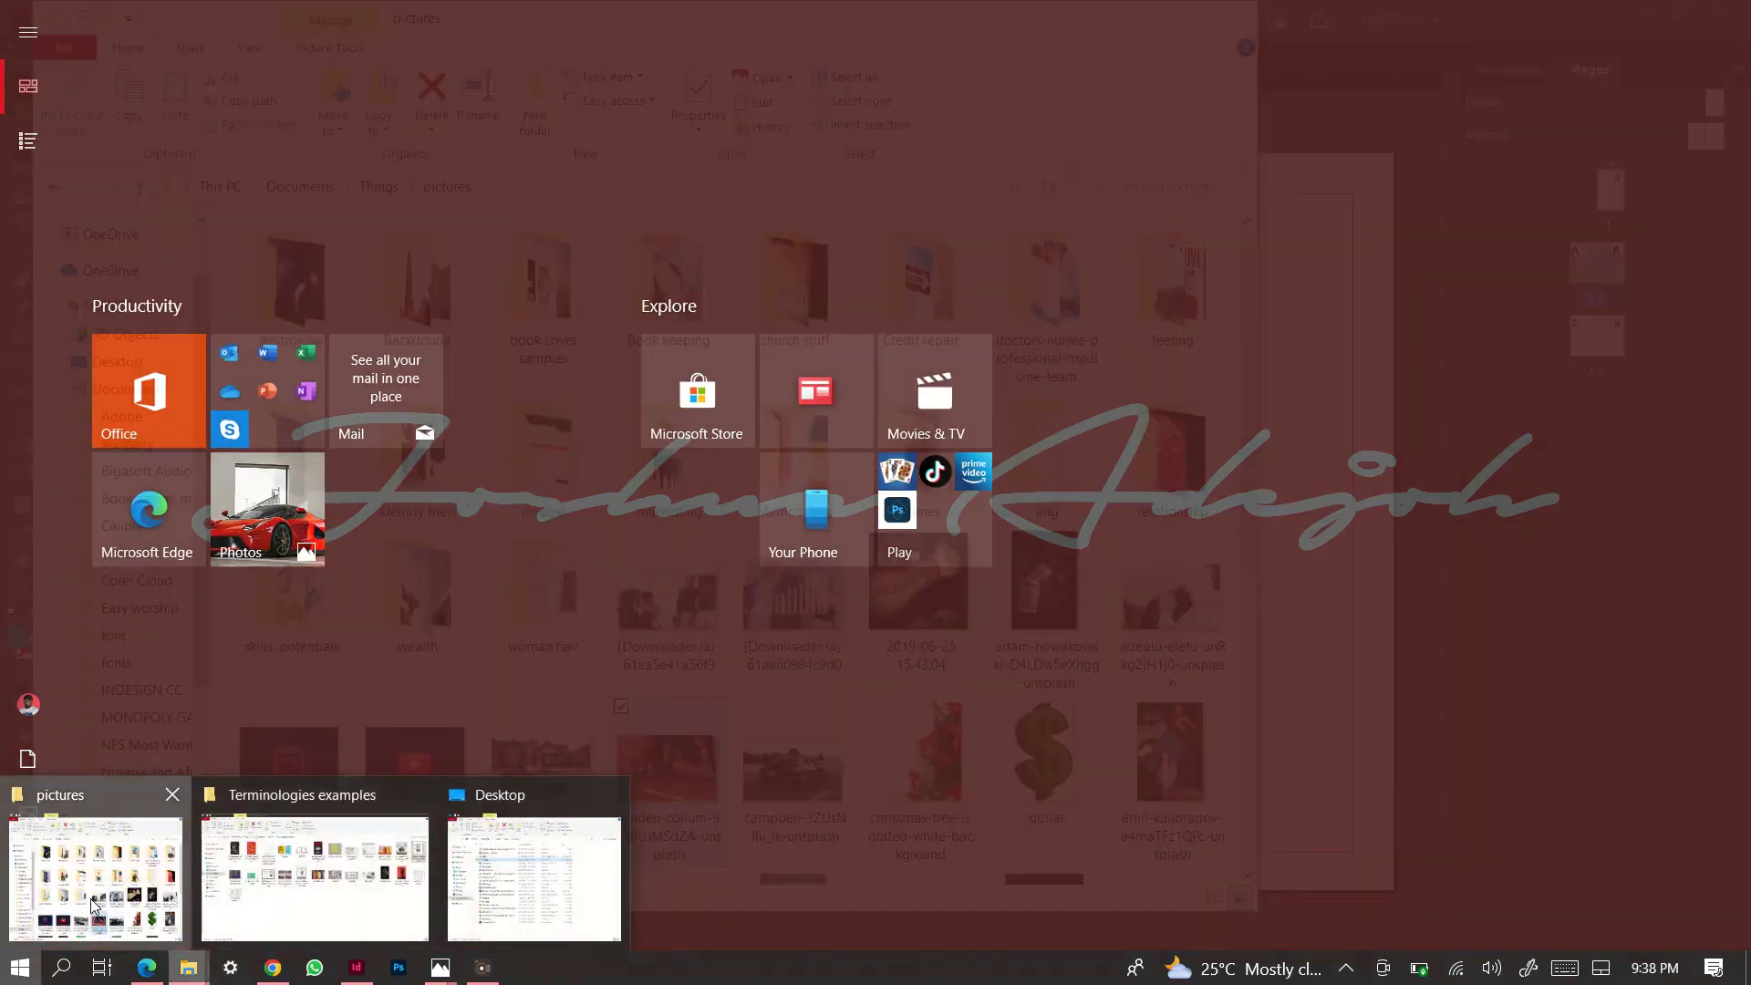
{"action": "left_click", "coordinate": [62, 905]}
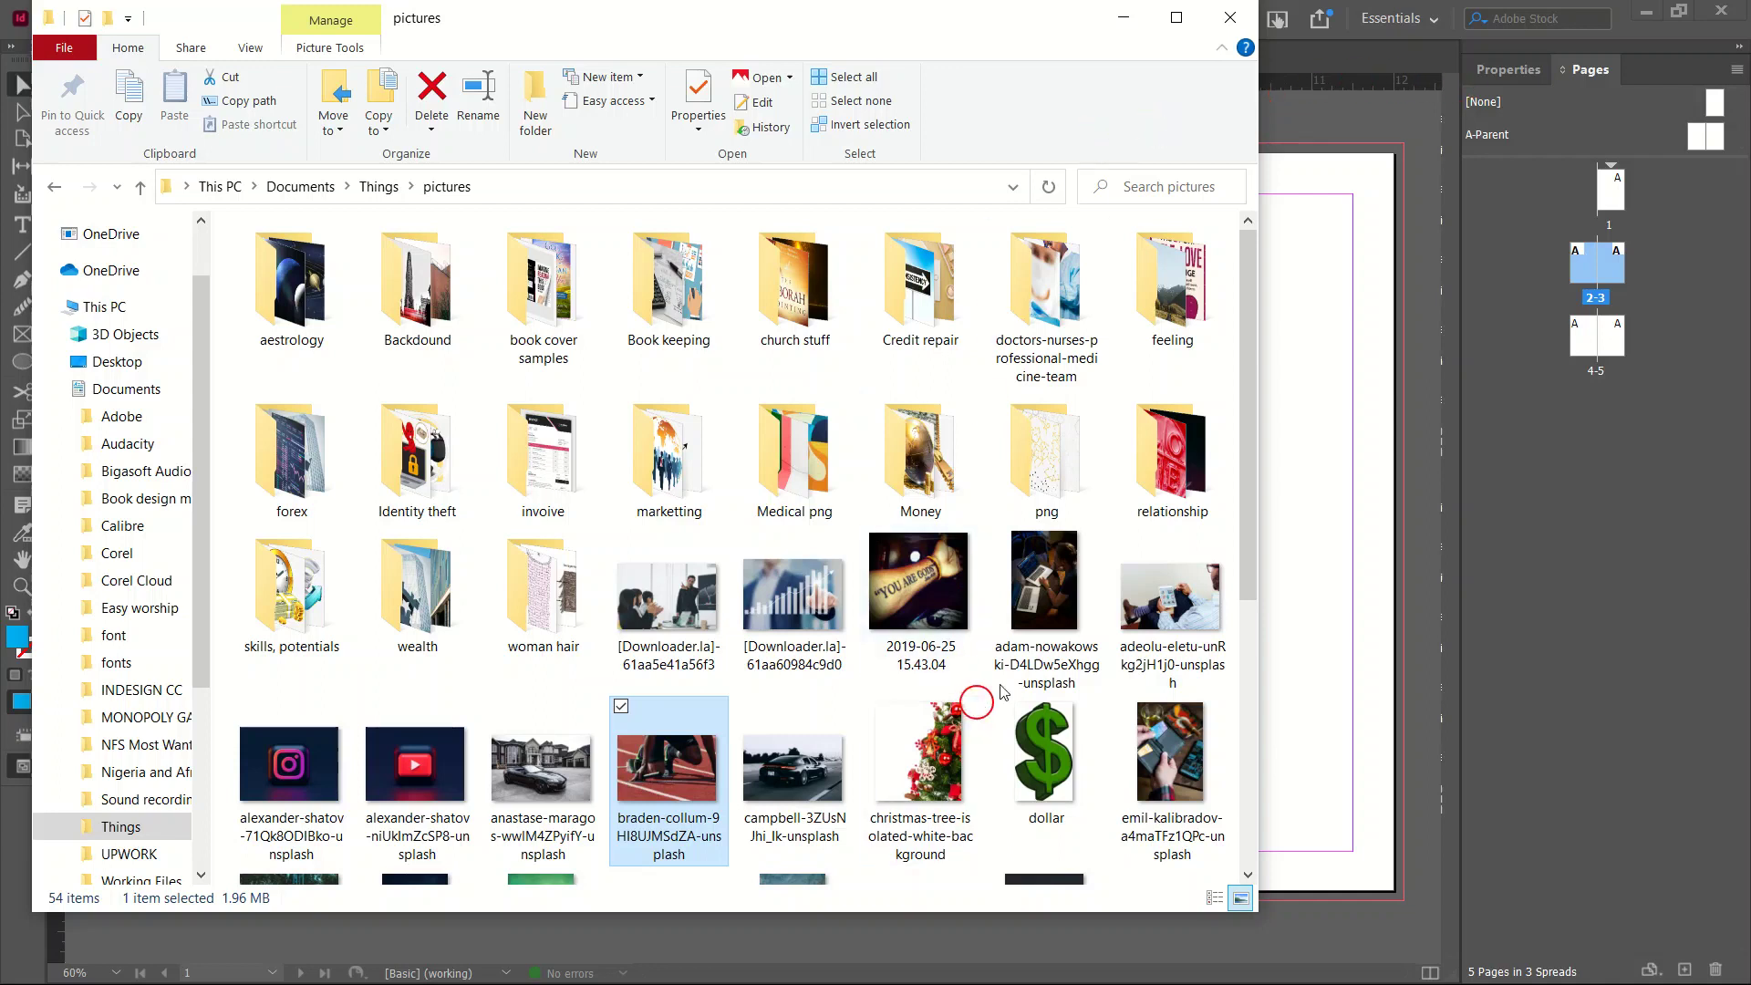
{"action": "left_click_drag", "start_coordinate": [662, 803], "coordinate": [1340, 588]}
{"action": "left_click", "coordinate": [1123, 18]}
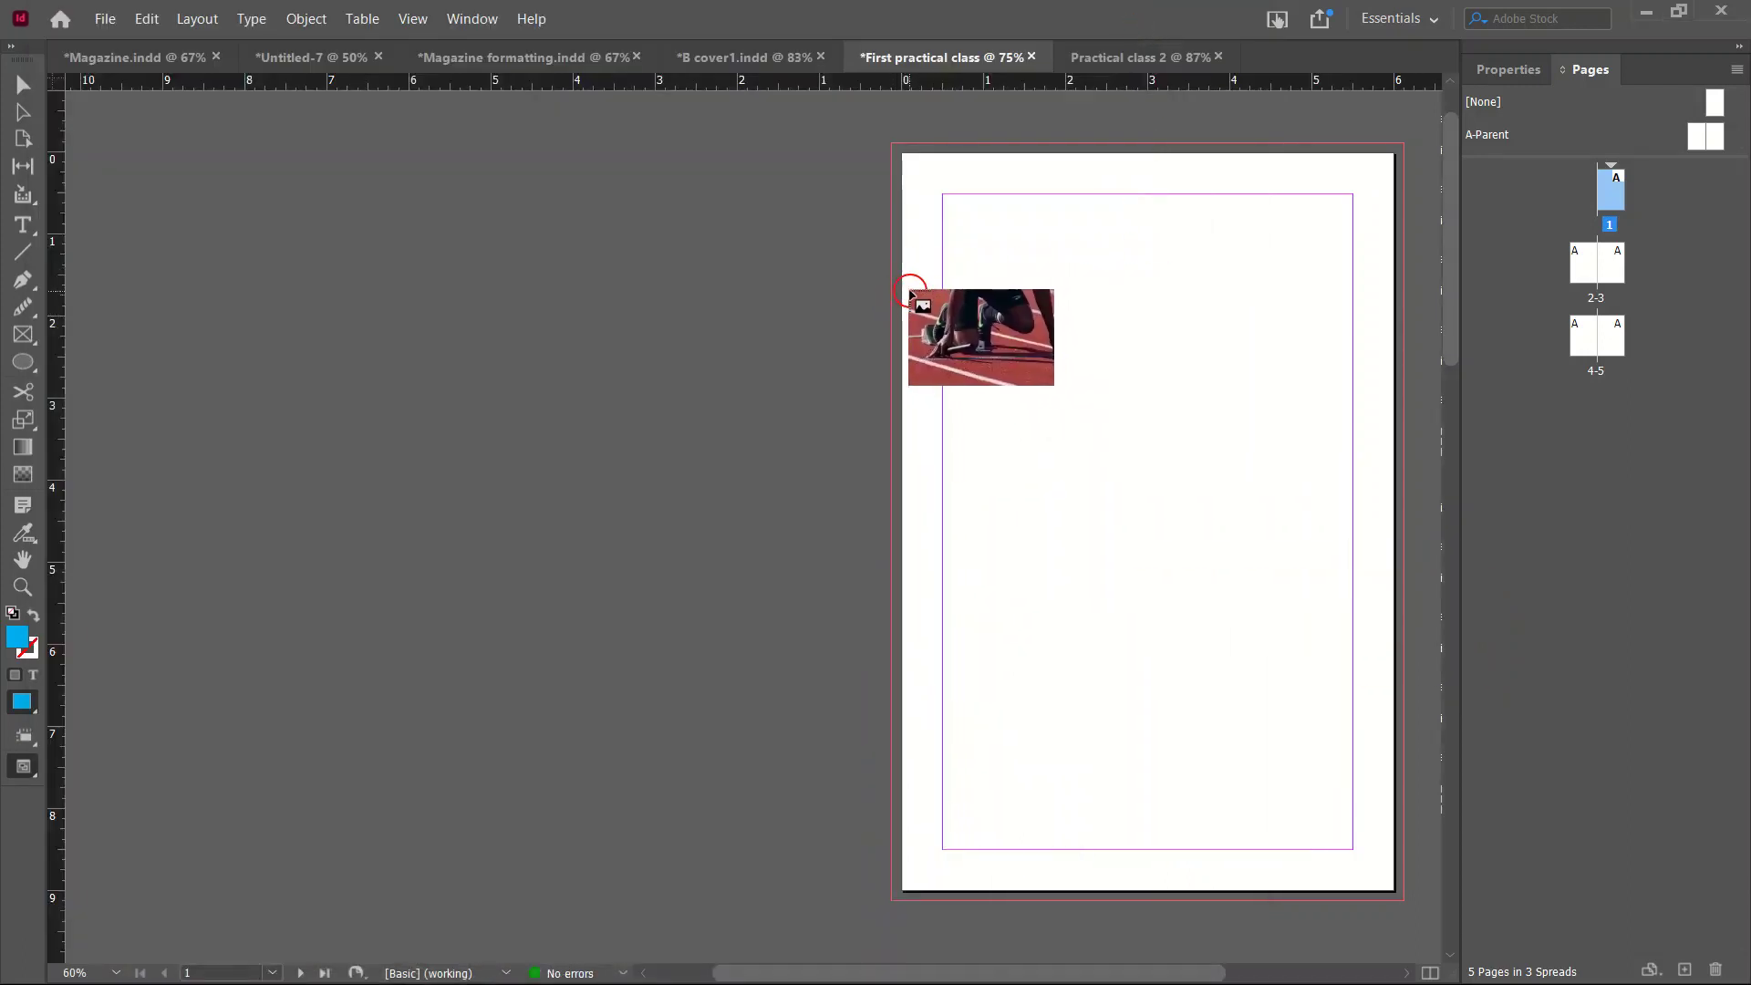
Place the runner photo across the middle of page 1 and preview it without guides.
{"action": "left_click_drag", "start_coordinate": [891, 291], "coordinate": [1394, 673]}
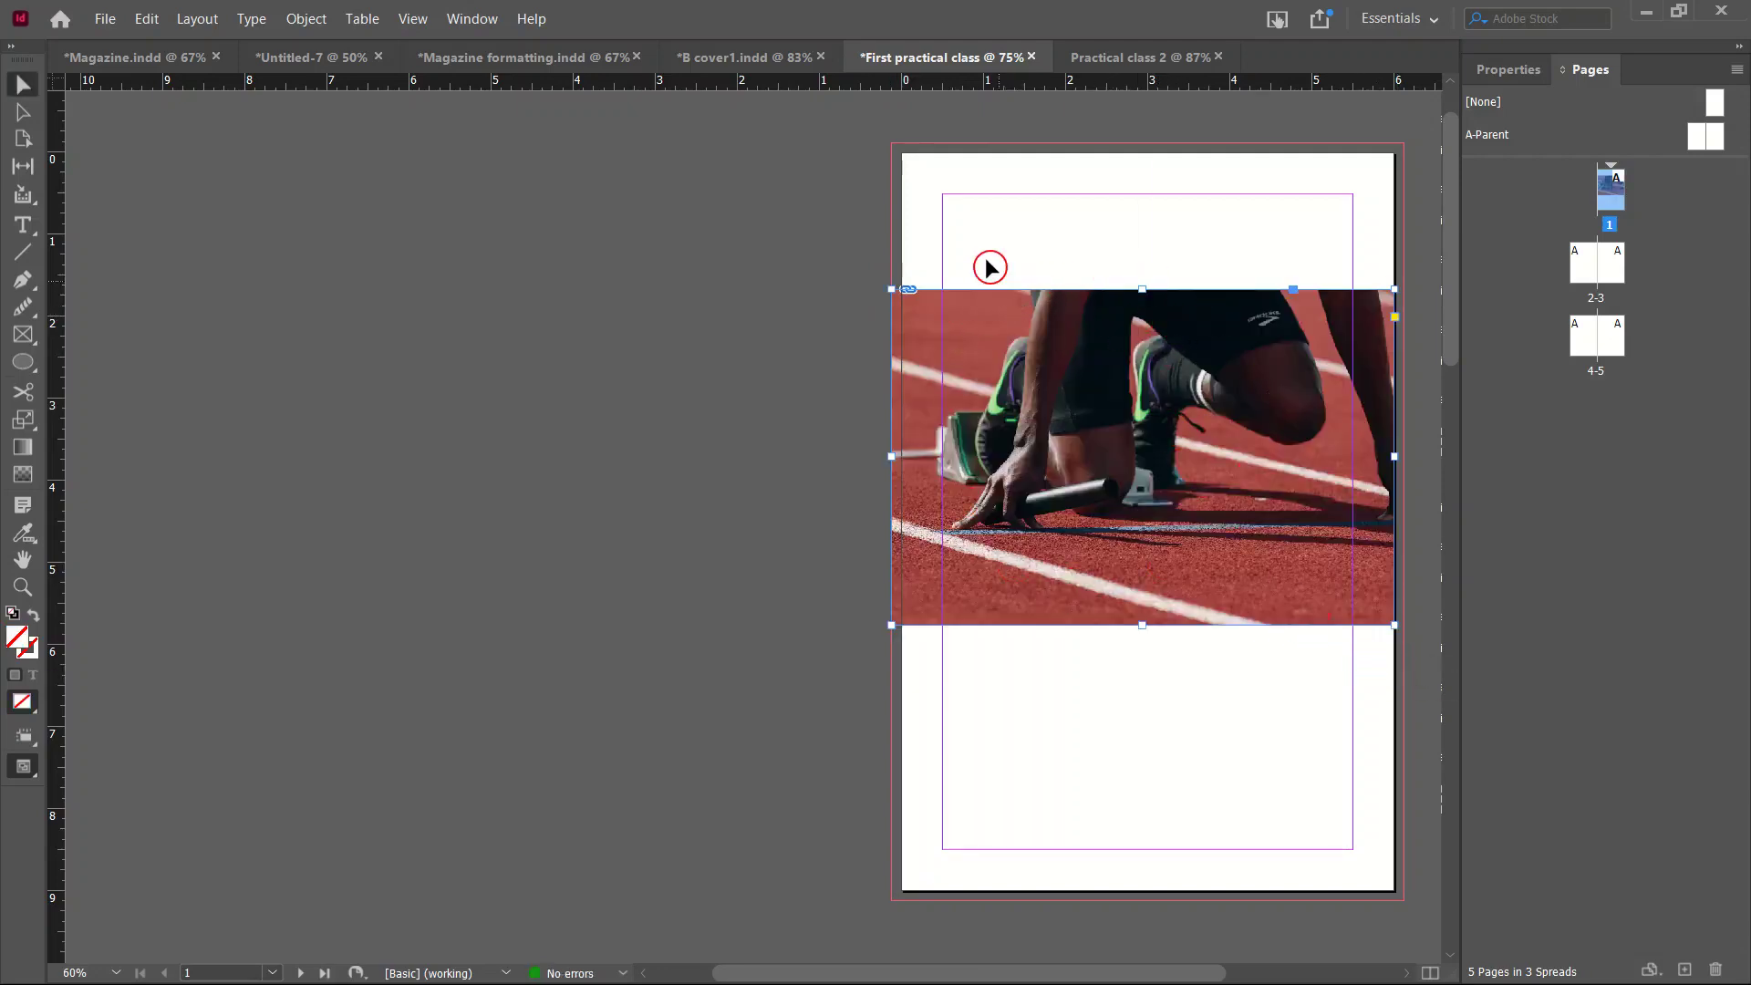
{"action": "left_click", "coordinate": [18, 84]}
{"action": "left_click", "coordinate": [1260, 230]}
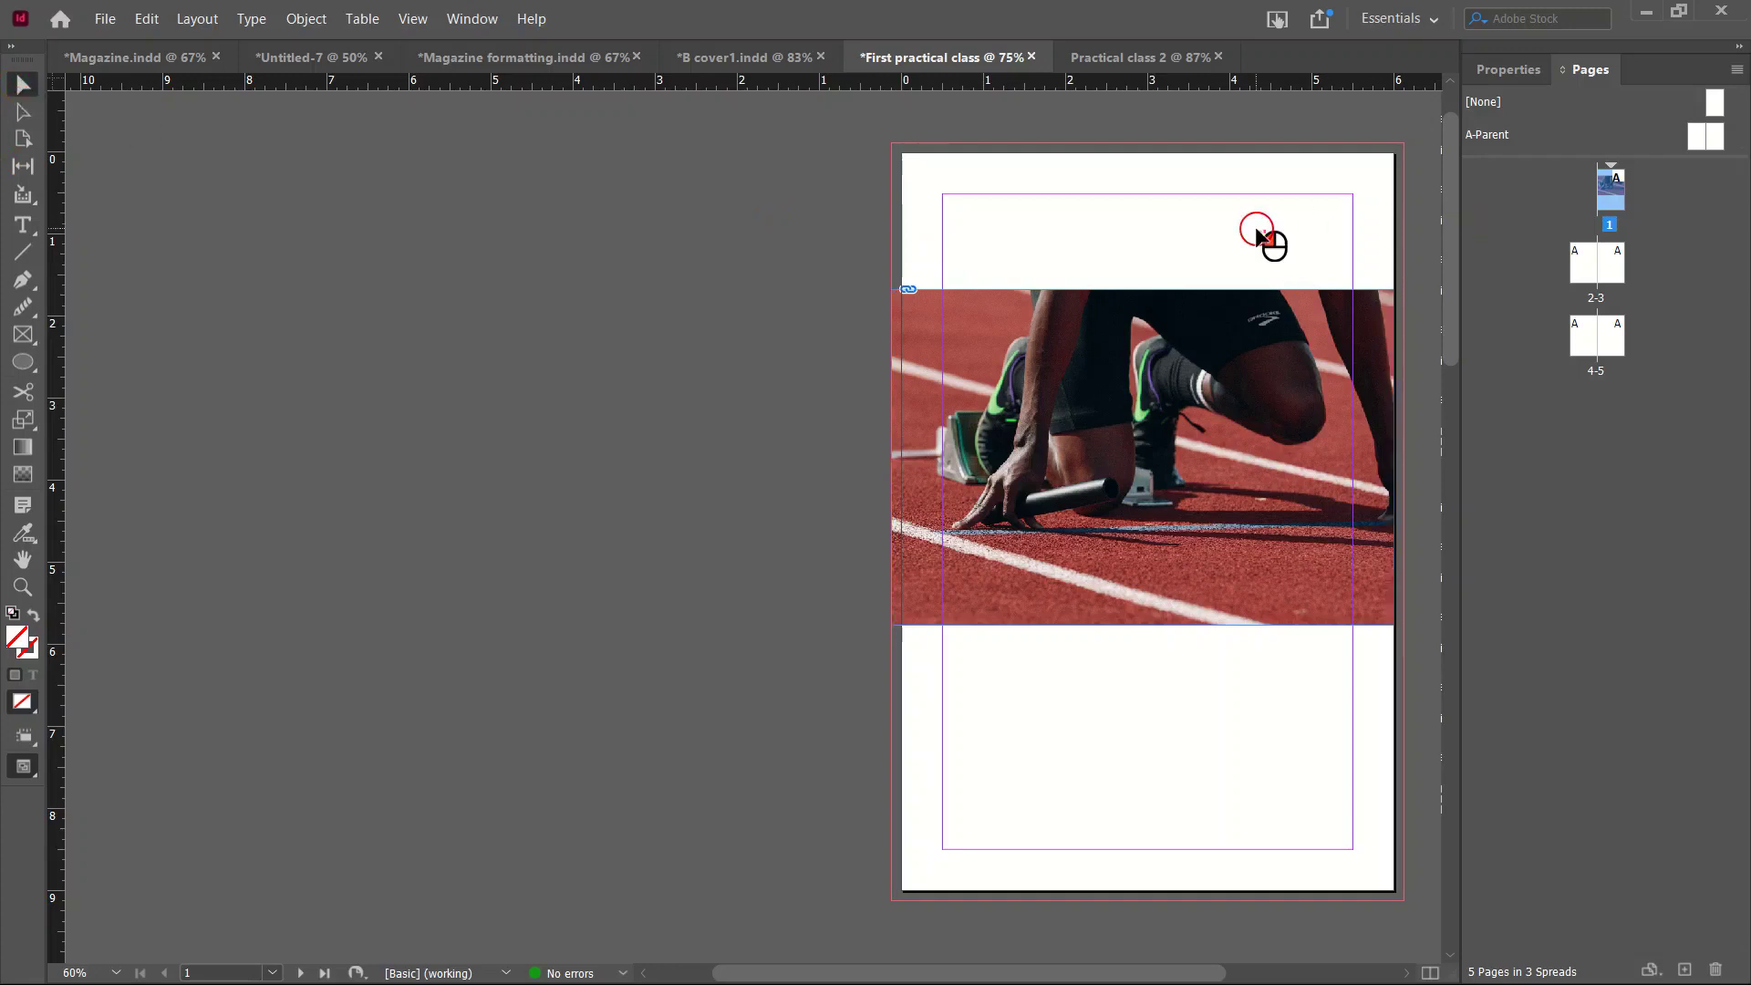
{"action": "key", "text": "w"}
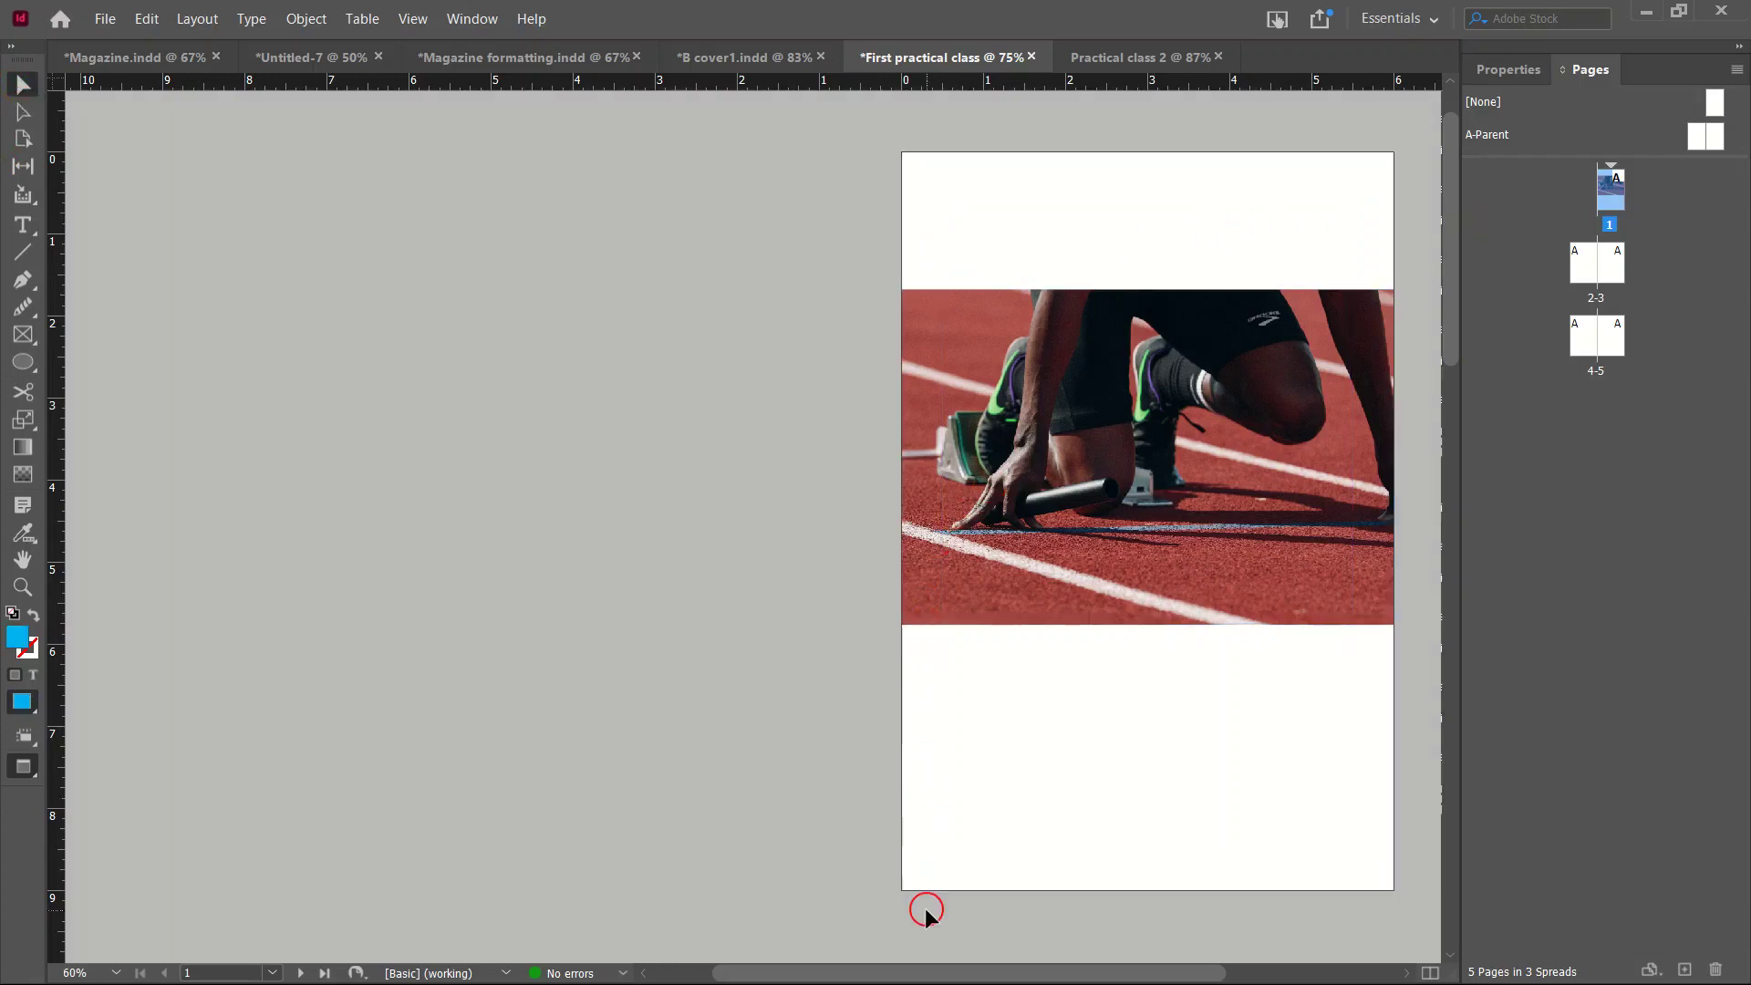
{"action": "key", "text": "w"}
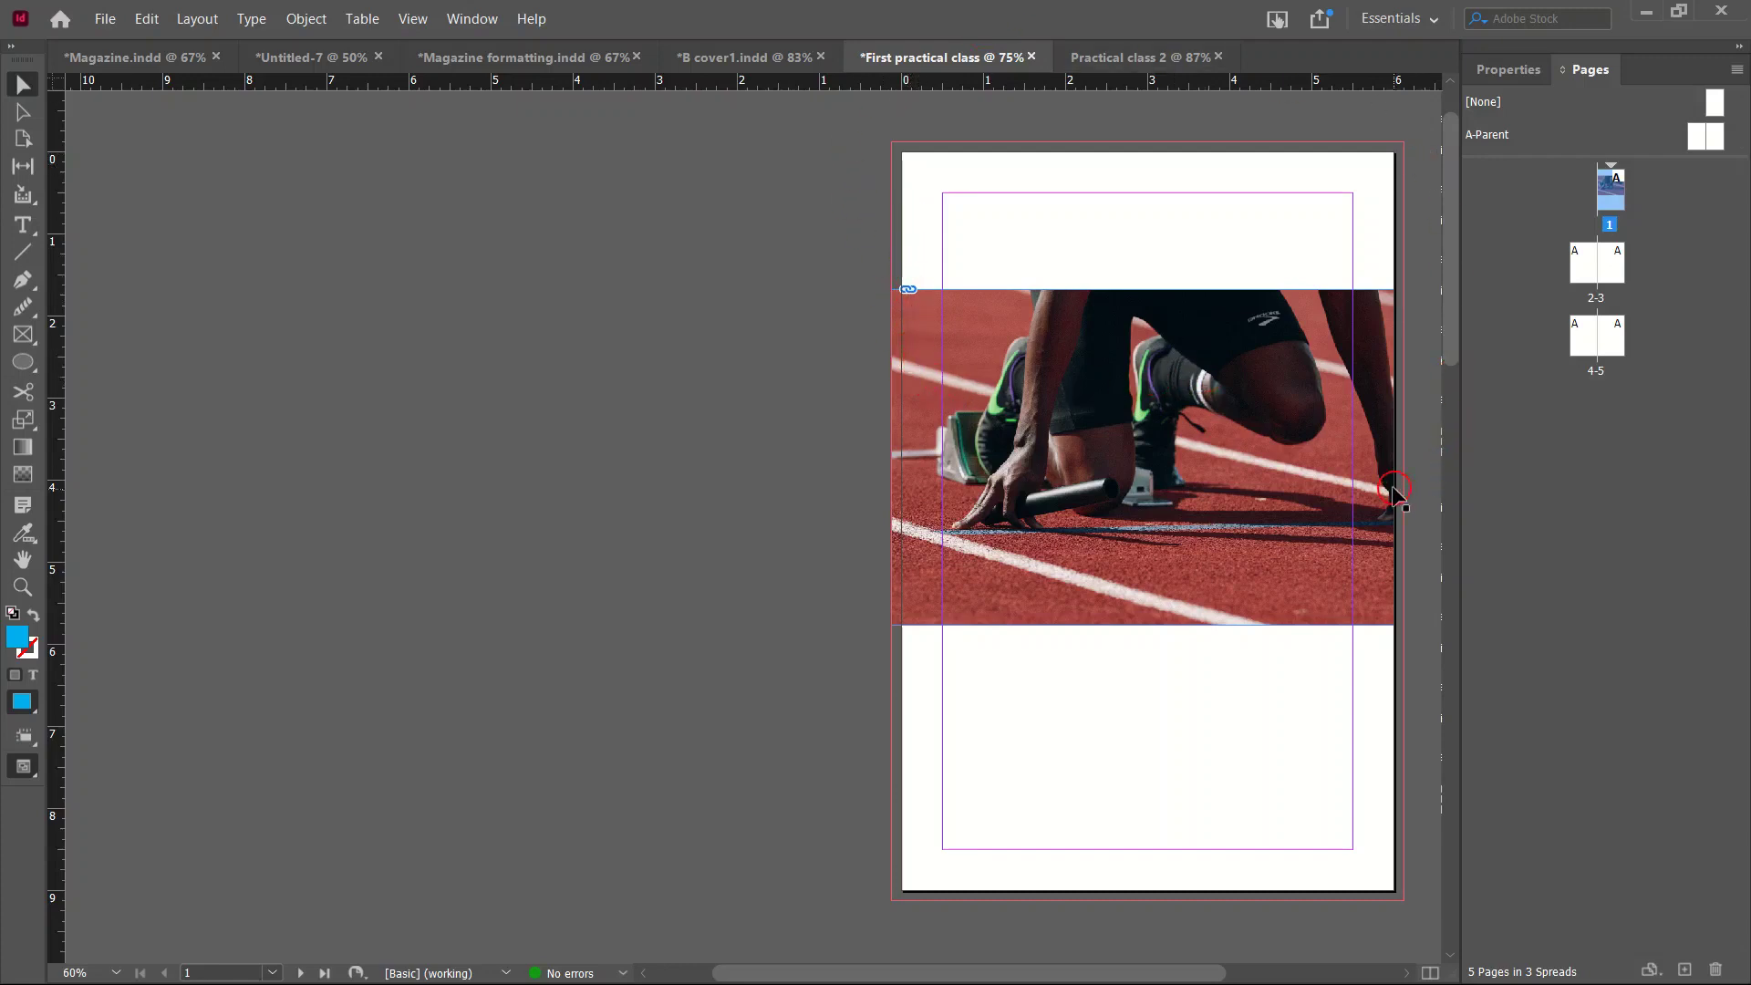
Delete the runner photo from its frame, leaving an empty graphics frame selected.
{"action": "left_click", "coordinate": [1359, 476]}
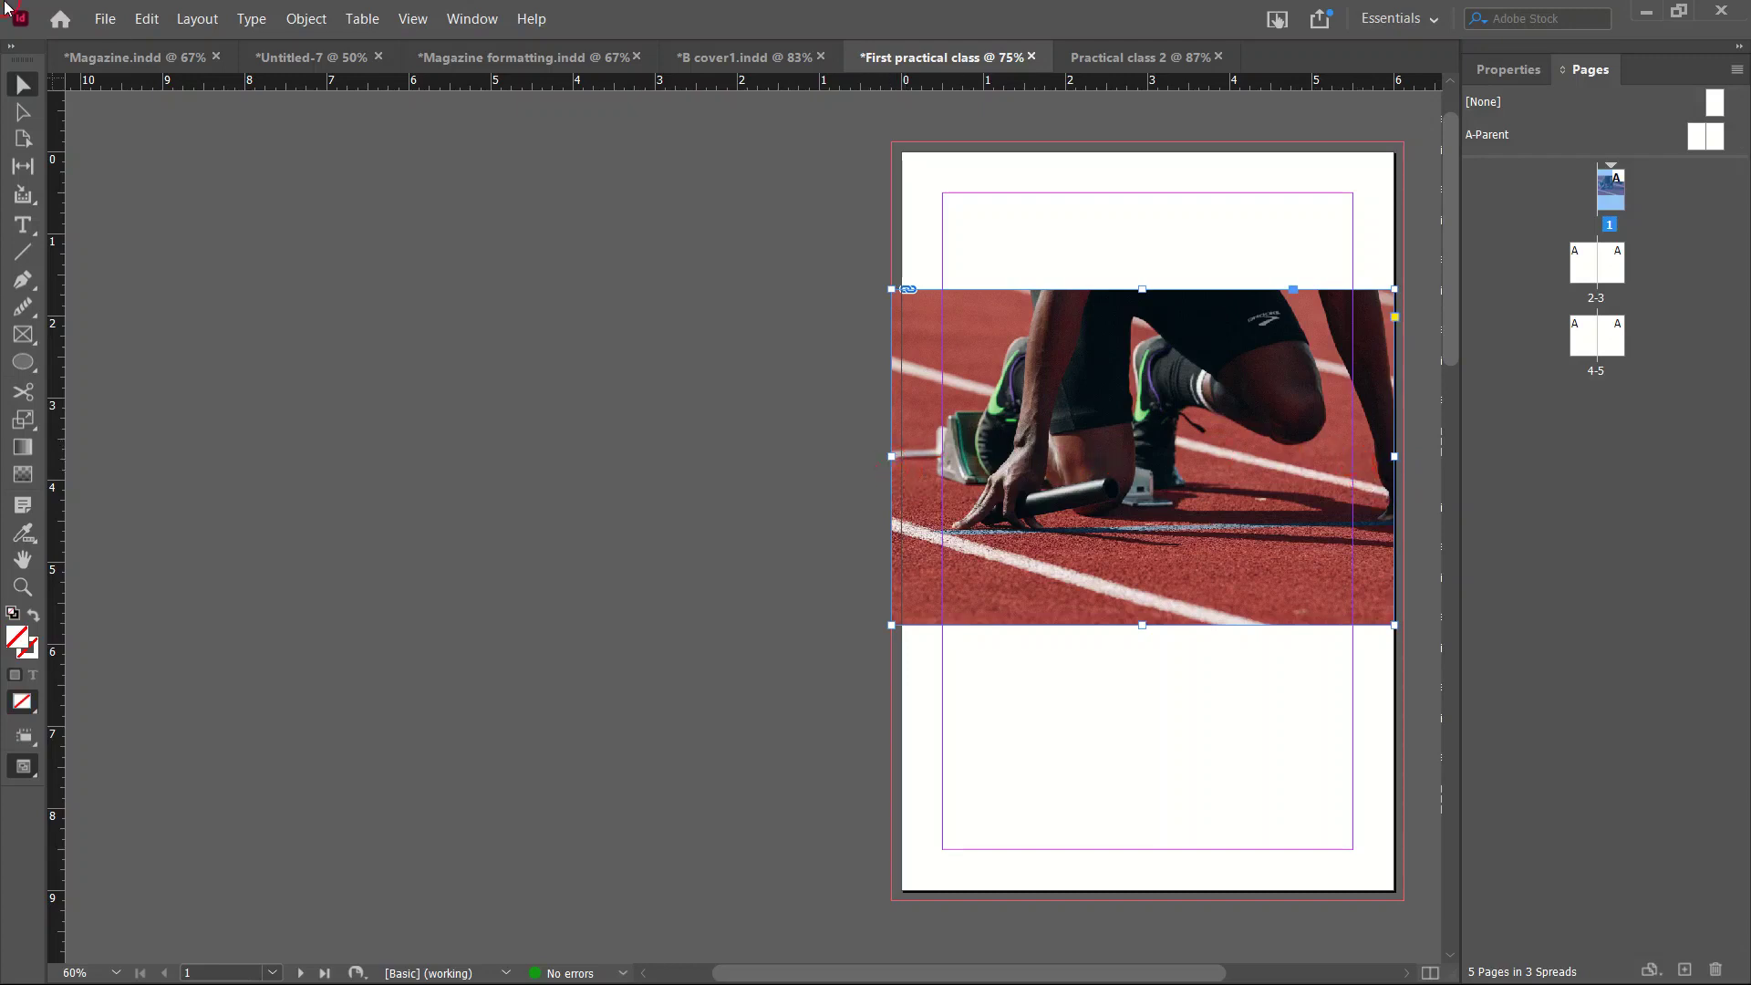
{"action": "left_click", "coordinate": [106, 20]}
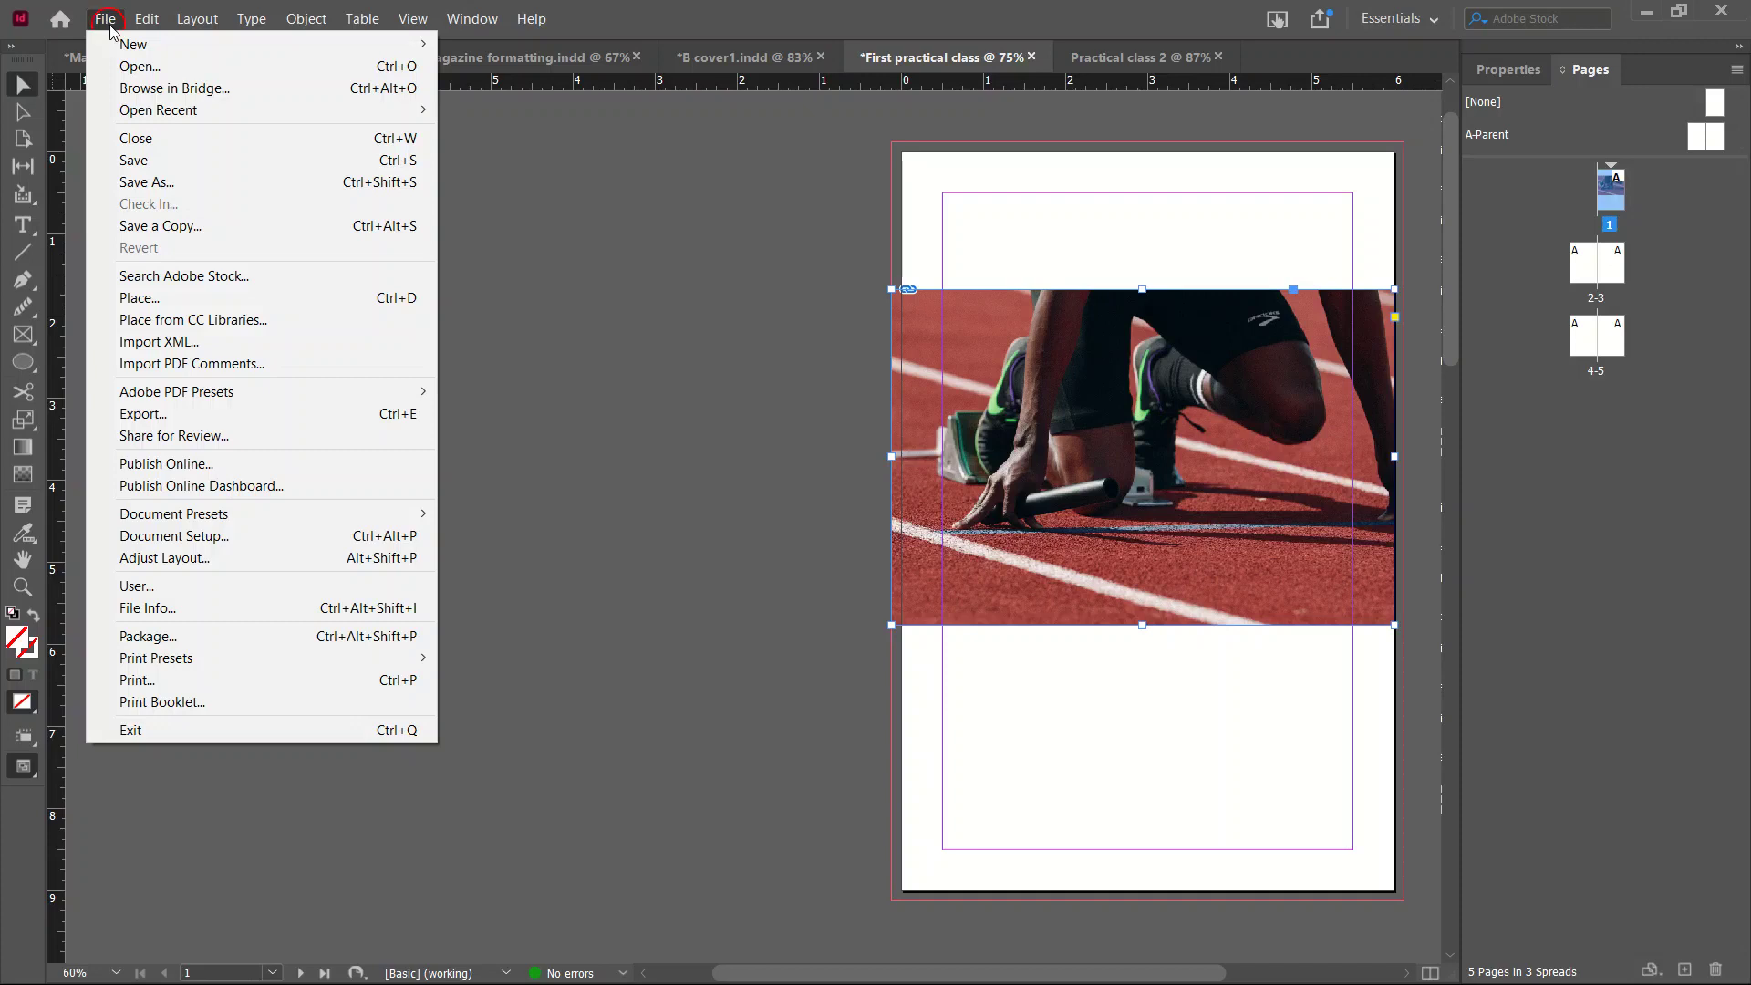
{"action": "left_click", "coordinate": [1174, 493]}
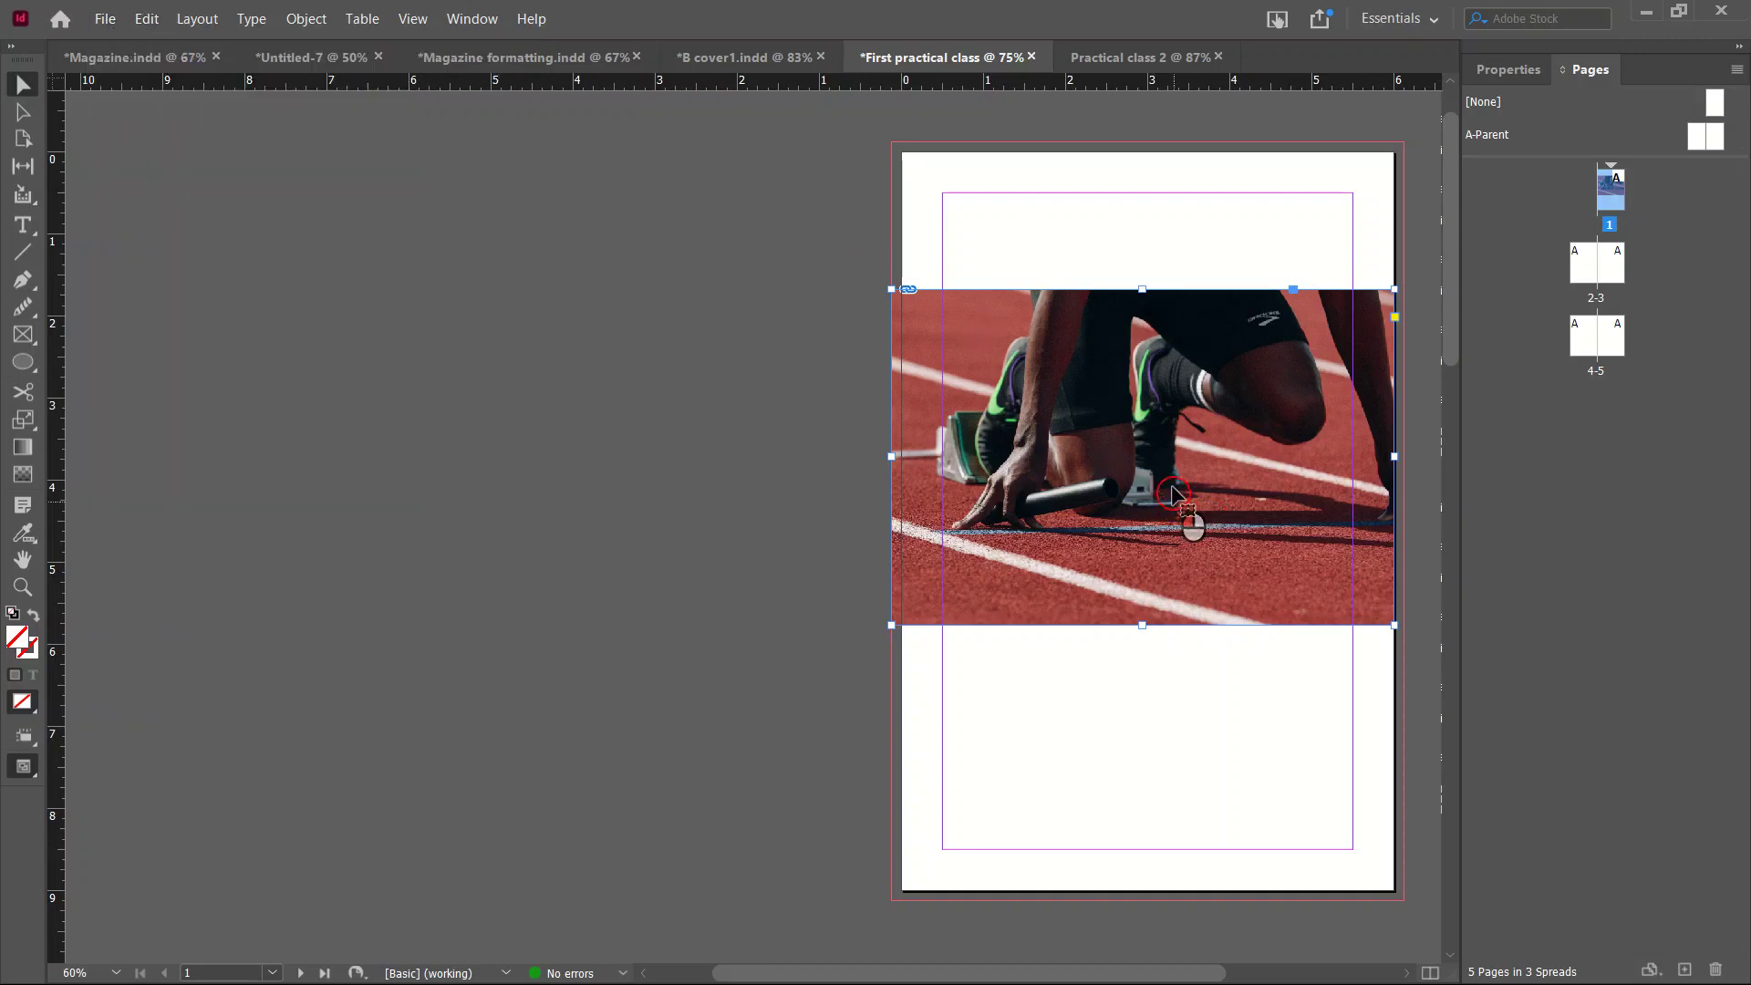
{"action": "left_click", "coordinate": [1147, 438]}
{"action": "key", "text": "Delete"}
{"action": "left_click", "coordinate": [1072, 383]}
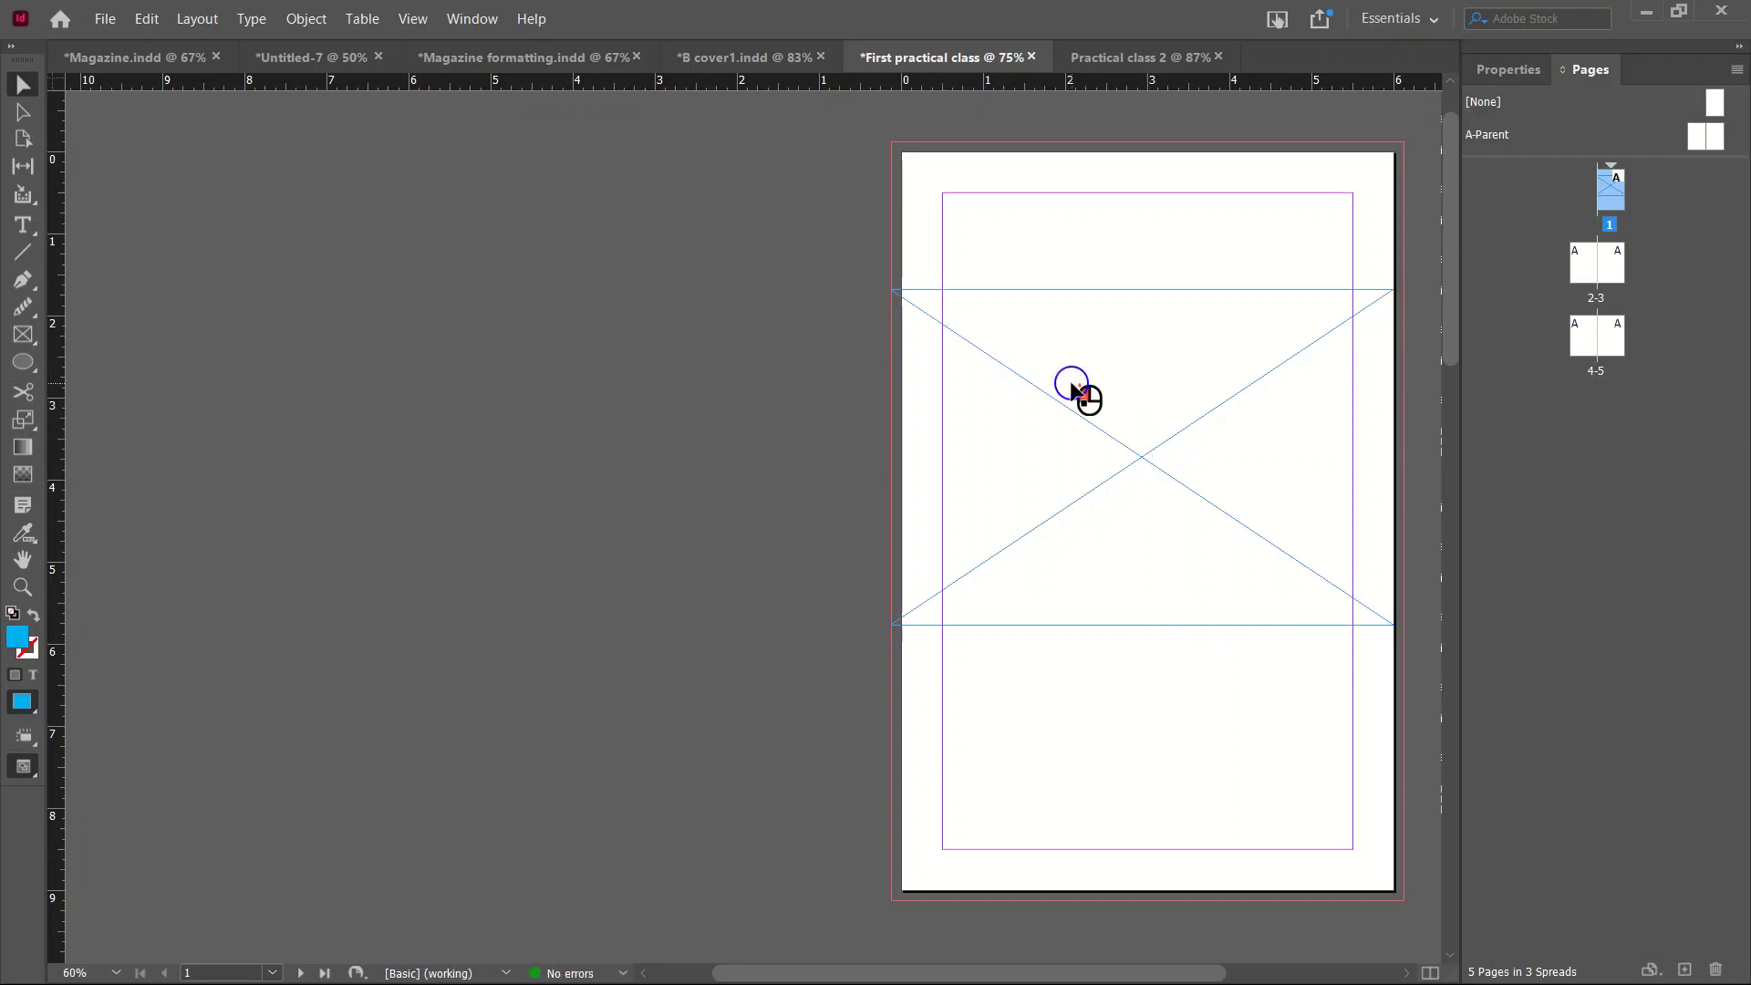
Delete the empty frame, then add five pages to Practical class 2.
{"action": "key", "text": "Delete"}
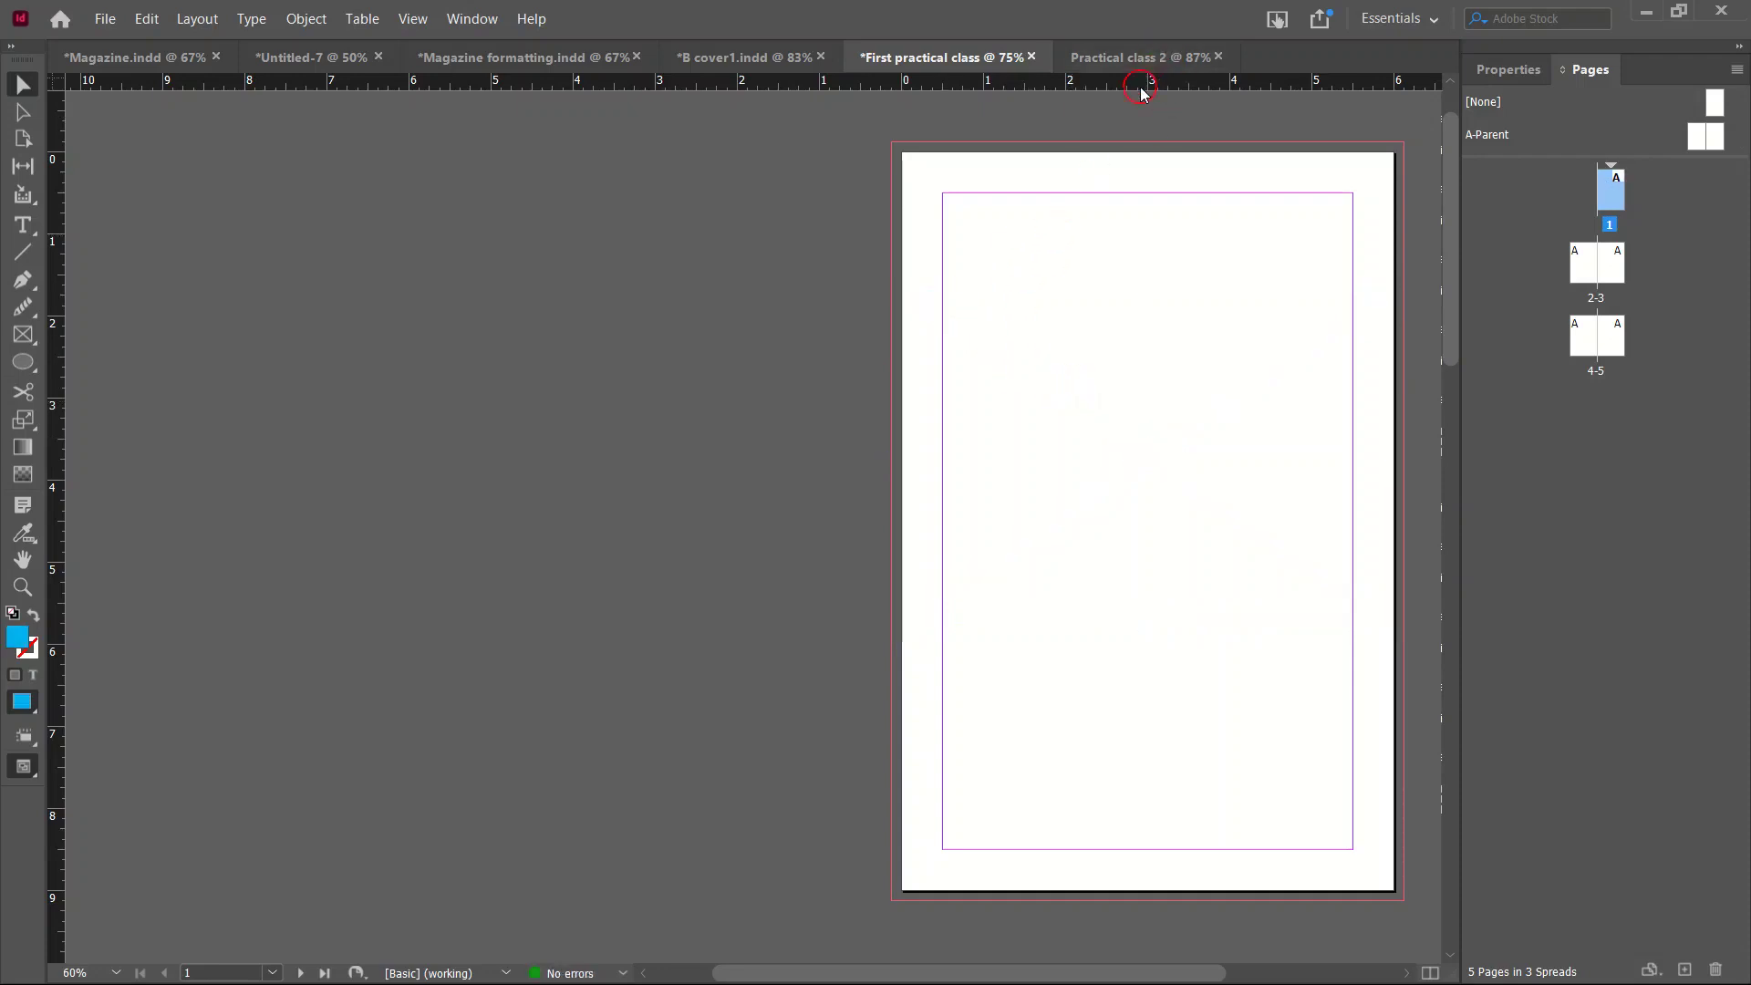
{"action": "left_click", "coordinate": [1144, 62]}
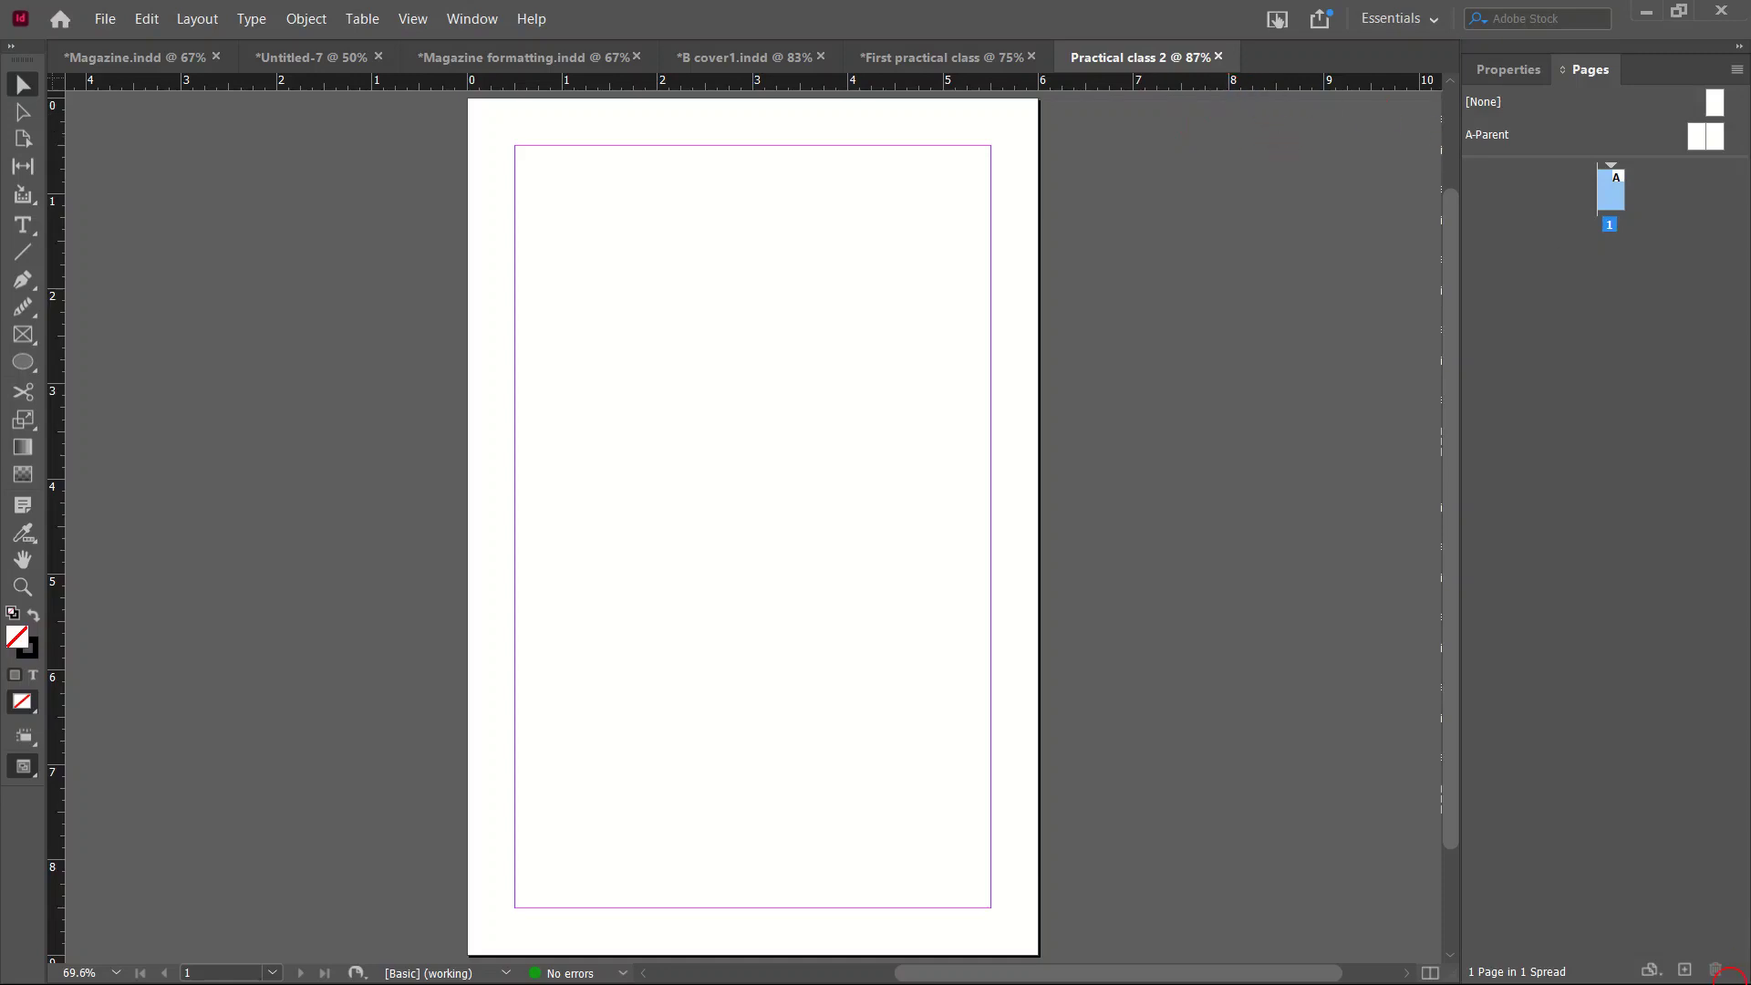
{"action": "left_click", "coordinate": [1685, 969]}
{"action": "left_click", "coordinate": [1685, 970]}
{"action": "left_click", "coordinate": [1684, 969]}
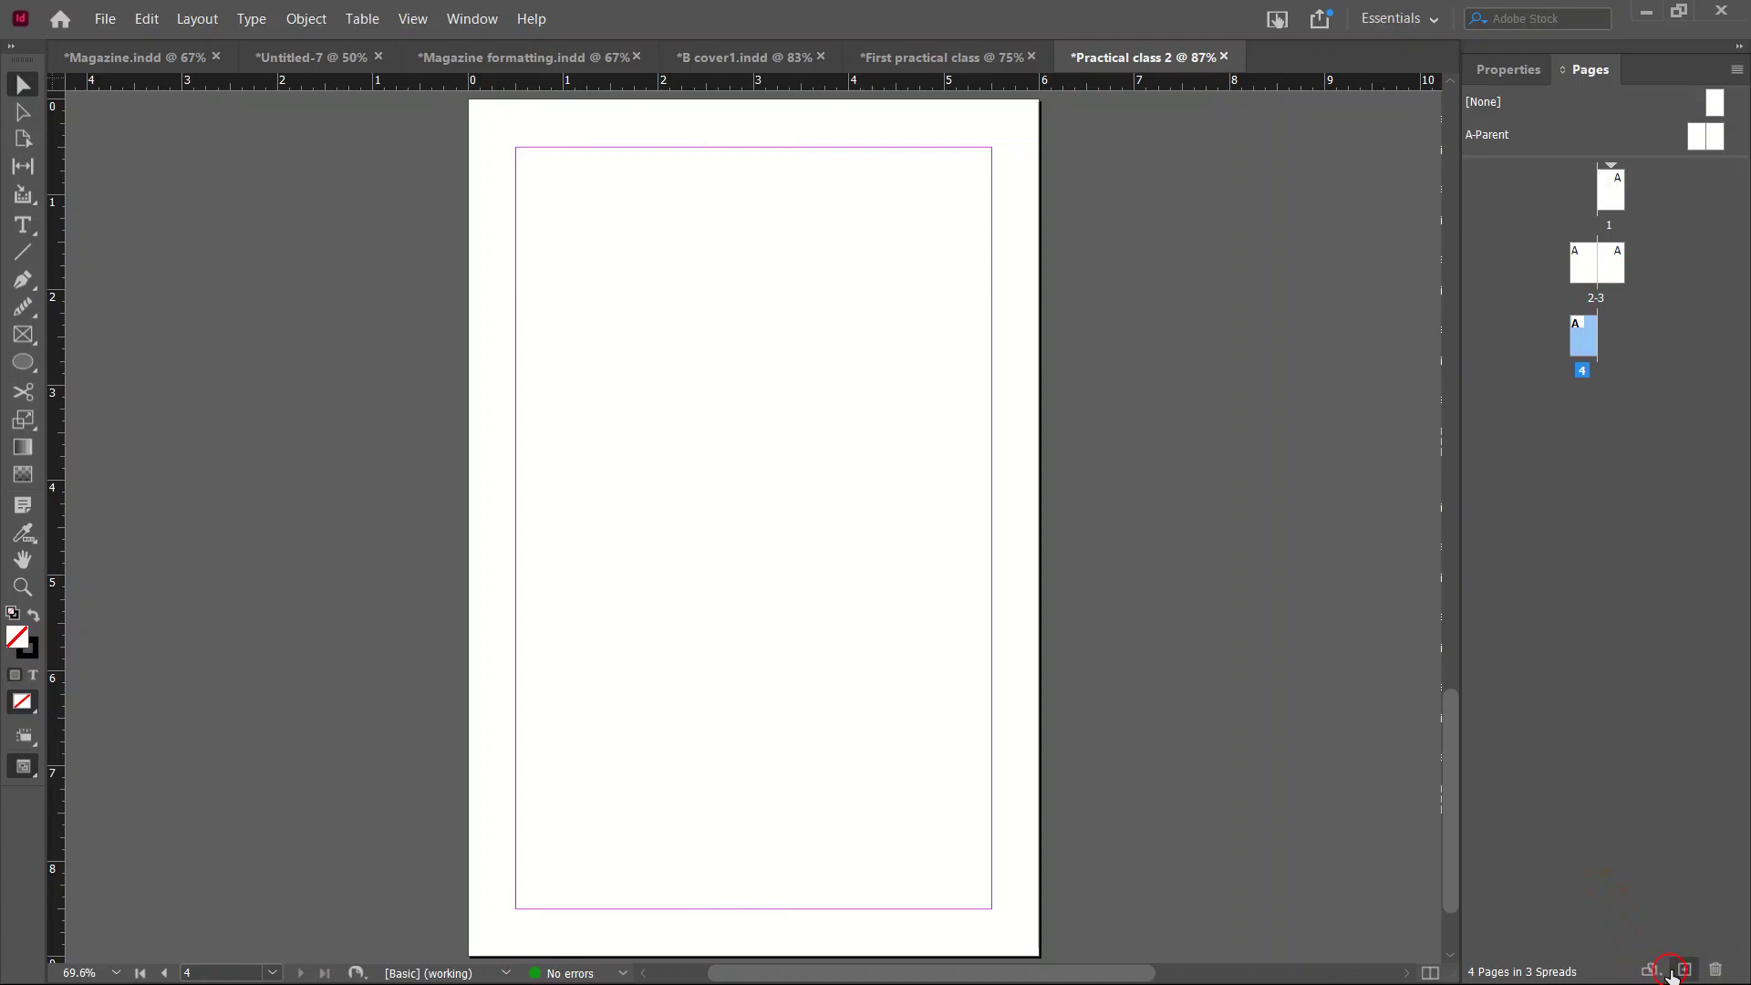
{"action": "left_click", "coordinate": [1684, 970]}
{"action": "left_click", "coordinate": [1685, 970]}
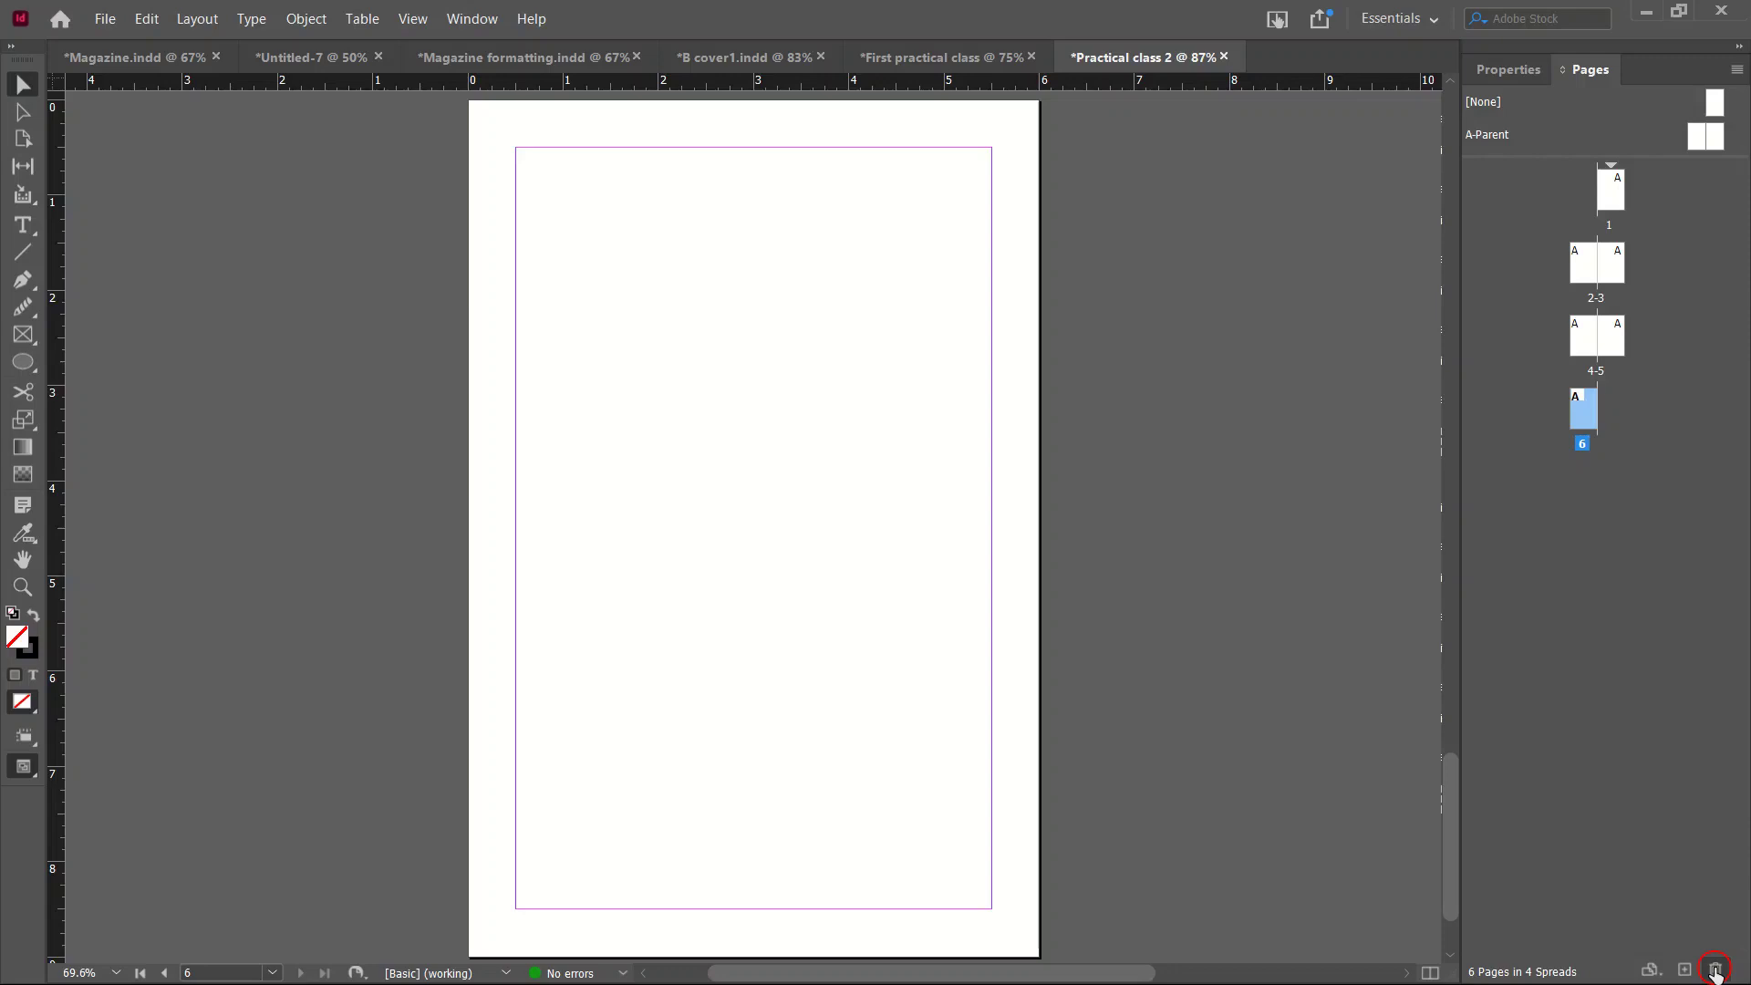
Delete page 6 and spreads 4-5 and 2-3, leaving a single page.
{"action": "left_click", "coordinate": [1714, 970]}
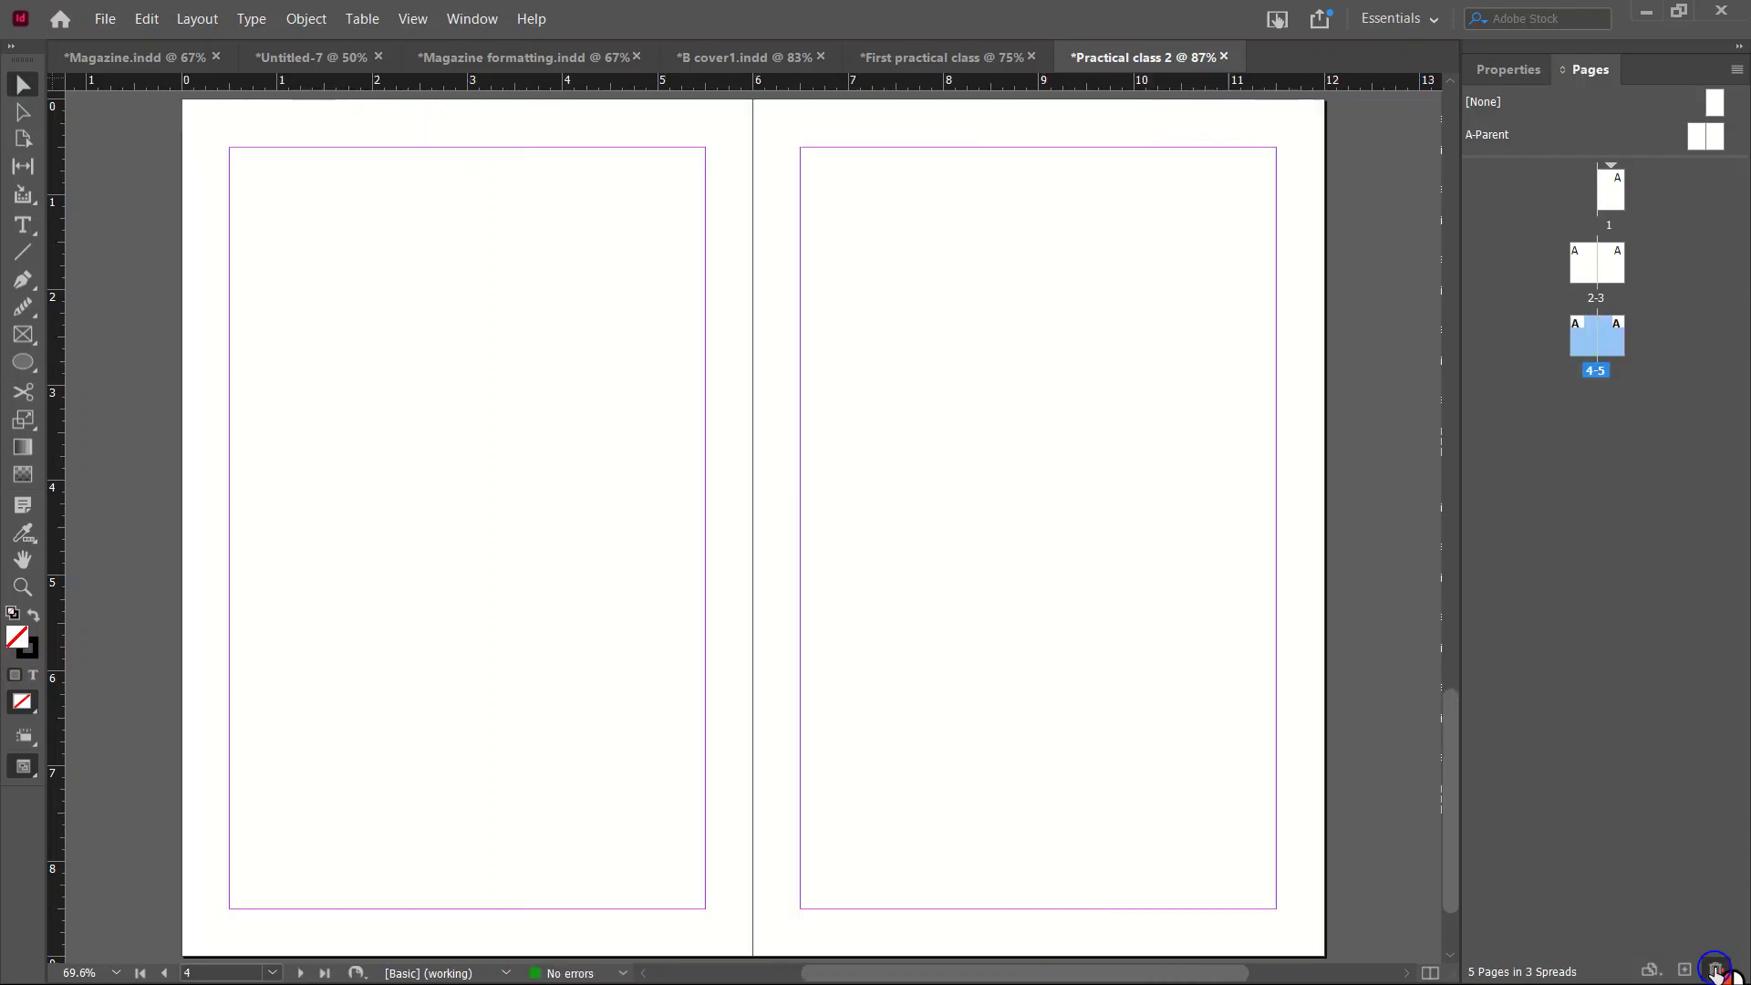
{"action": "left_click", "coordinate": [1714, 970]}
{"action": "left_click", "coordinate": [1714, 970]}
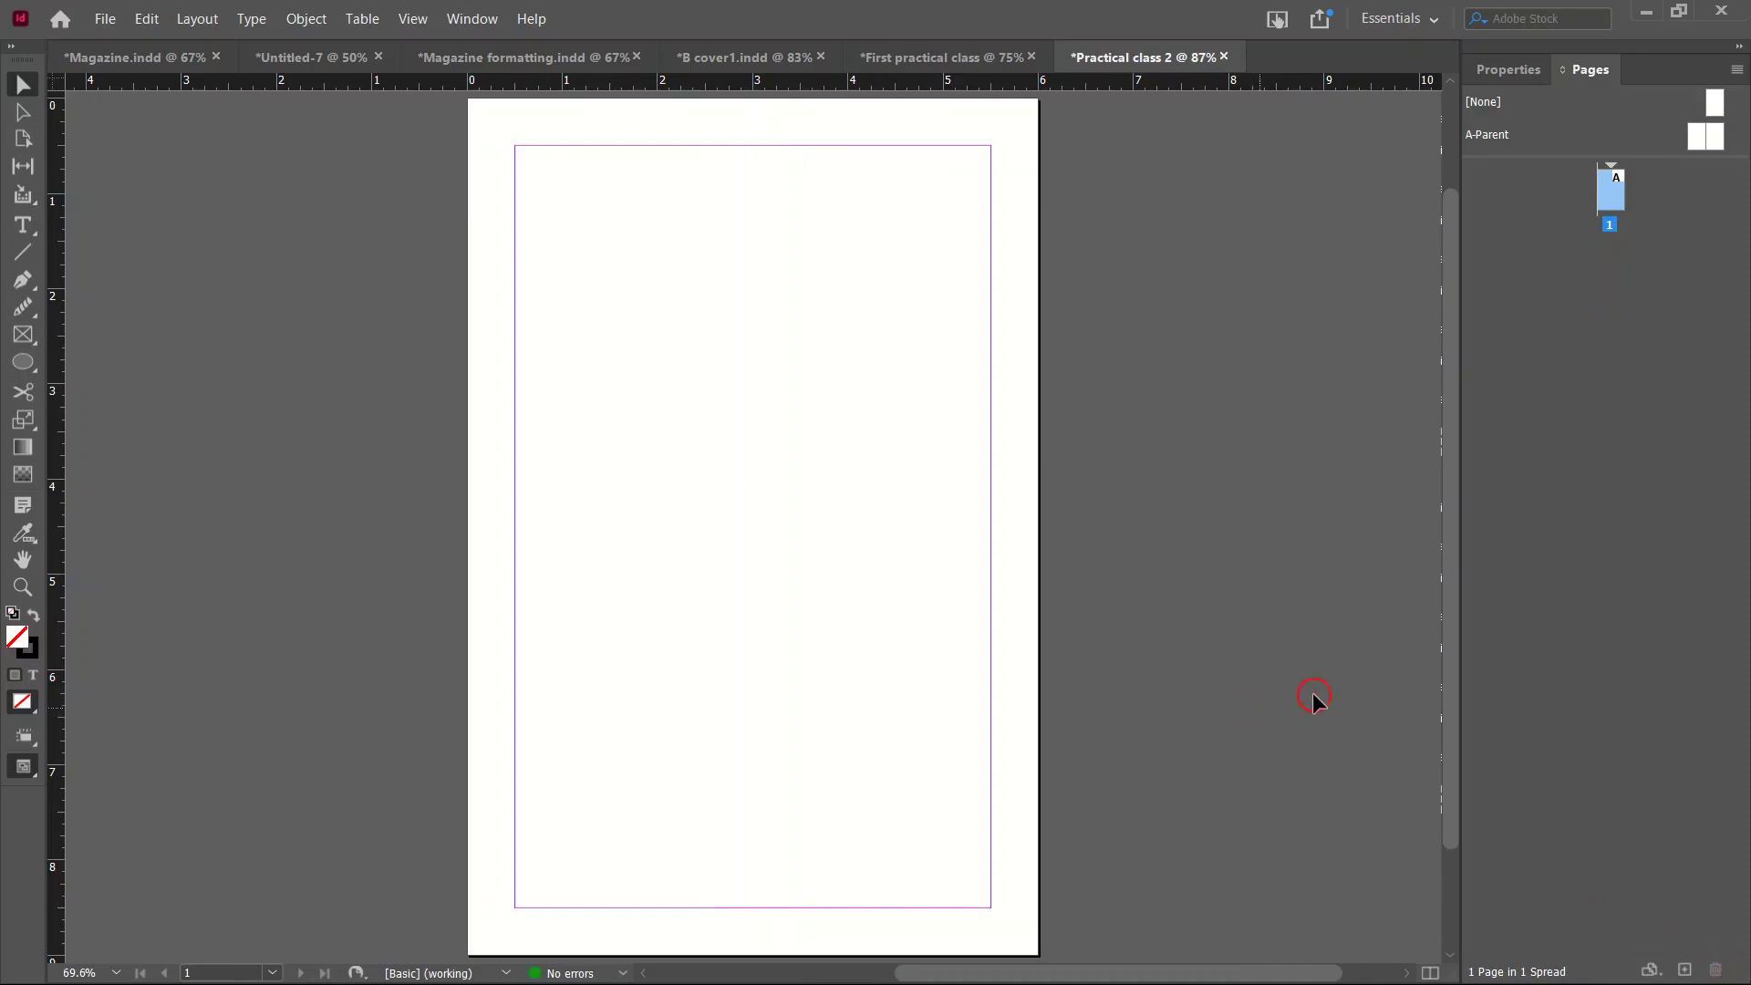
Scroll over the single blank page, then open the Window menu's panel list.
{"action": "scroll", "coordinate": [865, 574], "scroll_direction": "down", "scroll_amount": 1}
{"action": "scroll", "coordinate": [868, 591], "scroll_direction": "up", "scroll_amount": 3}
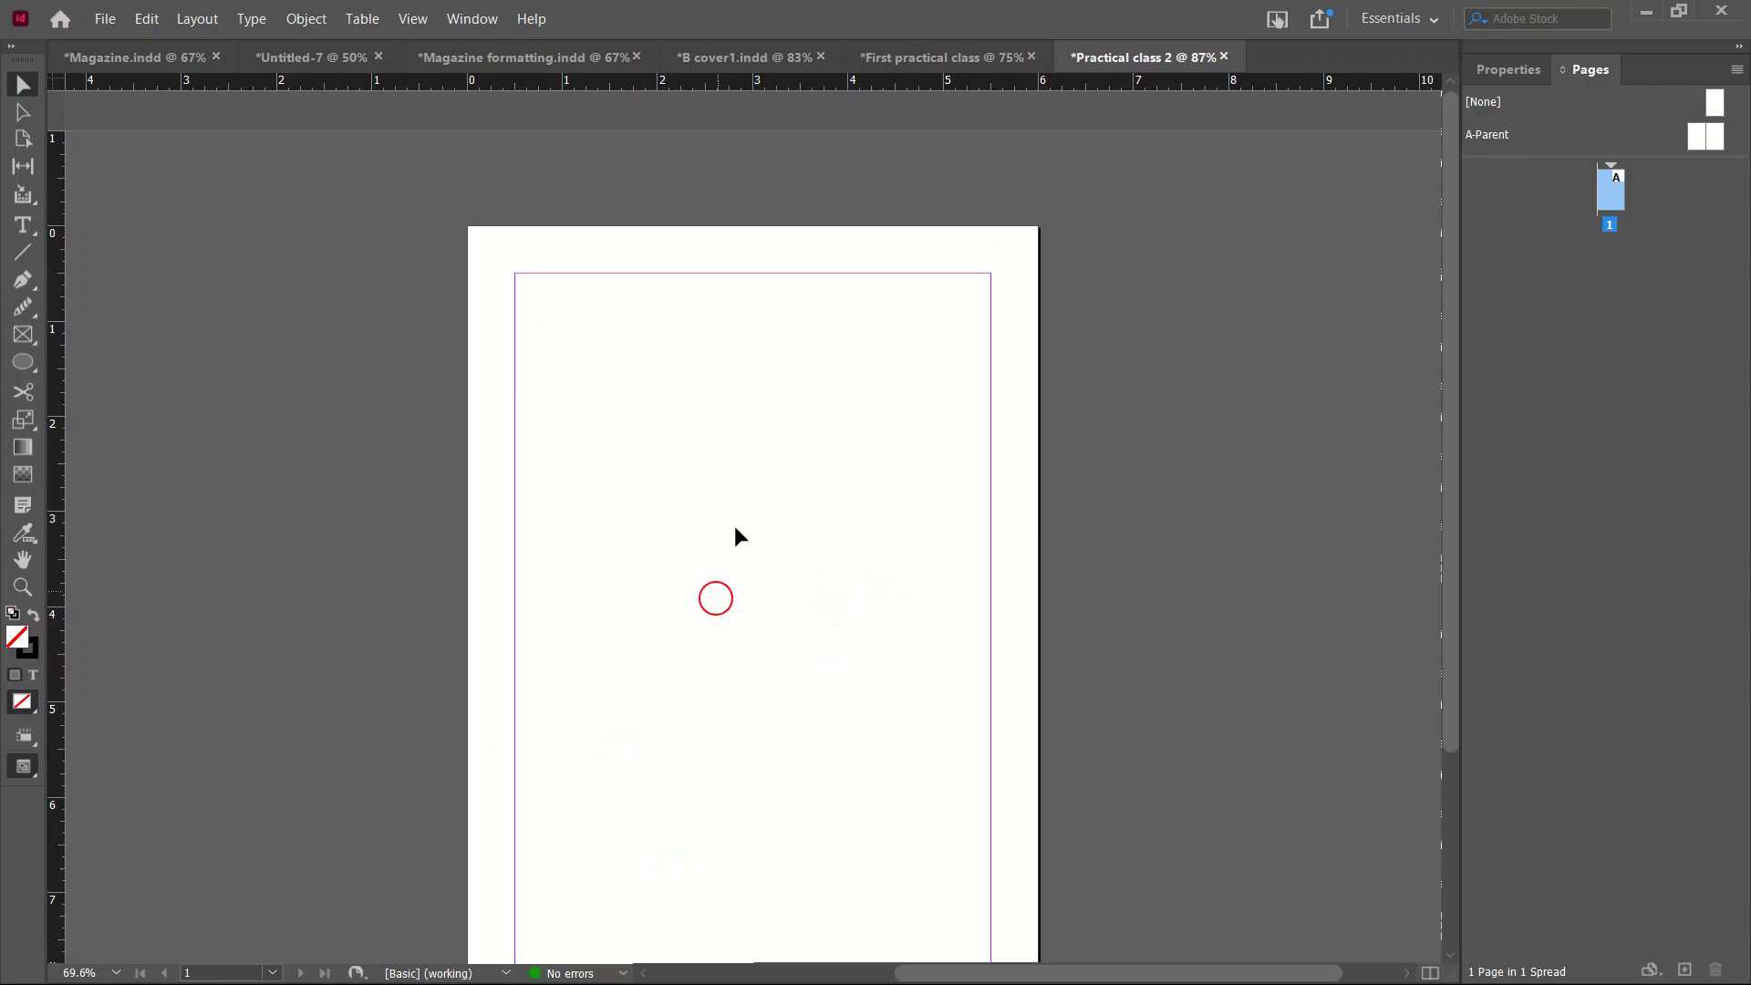
{"action": "scroll", "coordinate": [805, 416], "scroll_direction": "down", "scroll_amount": 3}
{"action": "scroll", "coordinate": [805, 416], "scroll_direction": "down", "scroll_amount": 1}
{"action": "scroll", "coordinate": [802, 453], "scroll_direction": "up", "scroll_amount": 2}
{"action": "scroll", "coordinate": [802, 437], "scroll_direction": "down", "scroll_amount": 2}
{"action": "scroll", "coordinate": [805, 437], "scroll_direction": "up", "scroll_amount": 1}
{"action": "scroll", "coordinate": [805, 434], "scroll_direction": "up", "scroll_amount": 1}
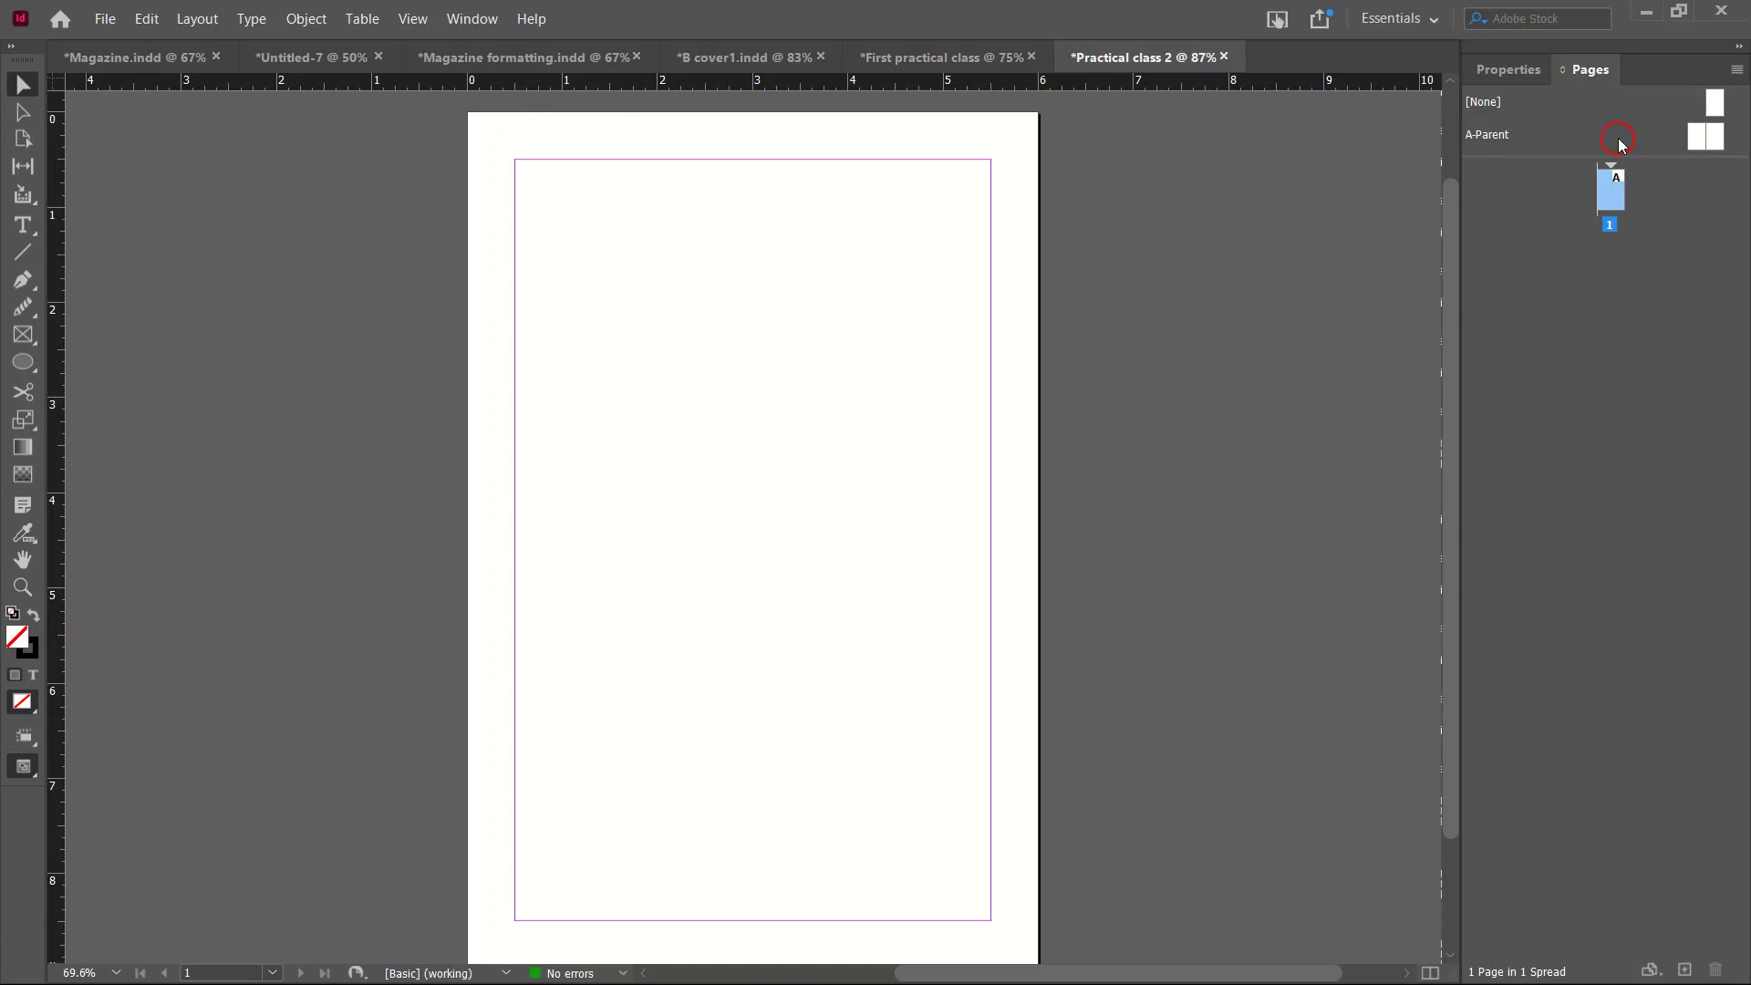
{"action": "left_click", "coordinate": [488, 31]}
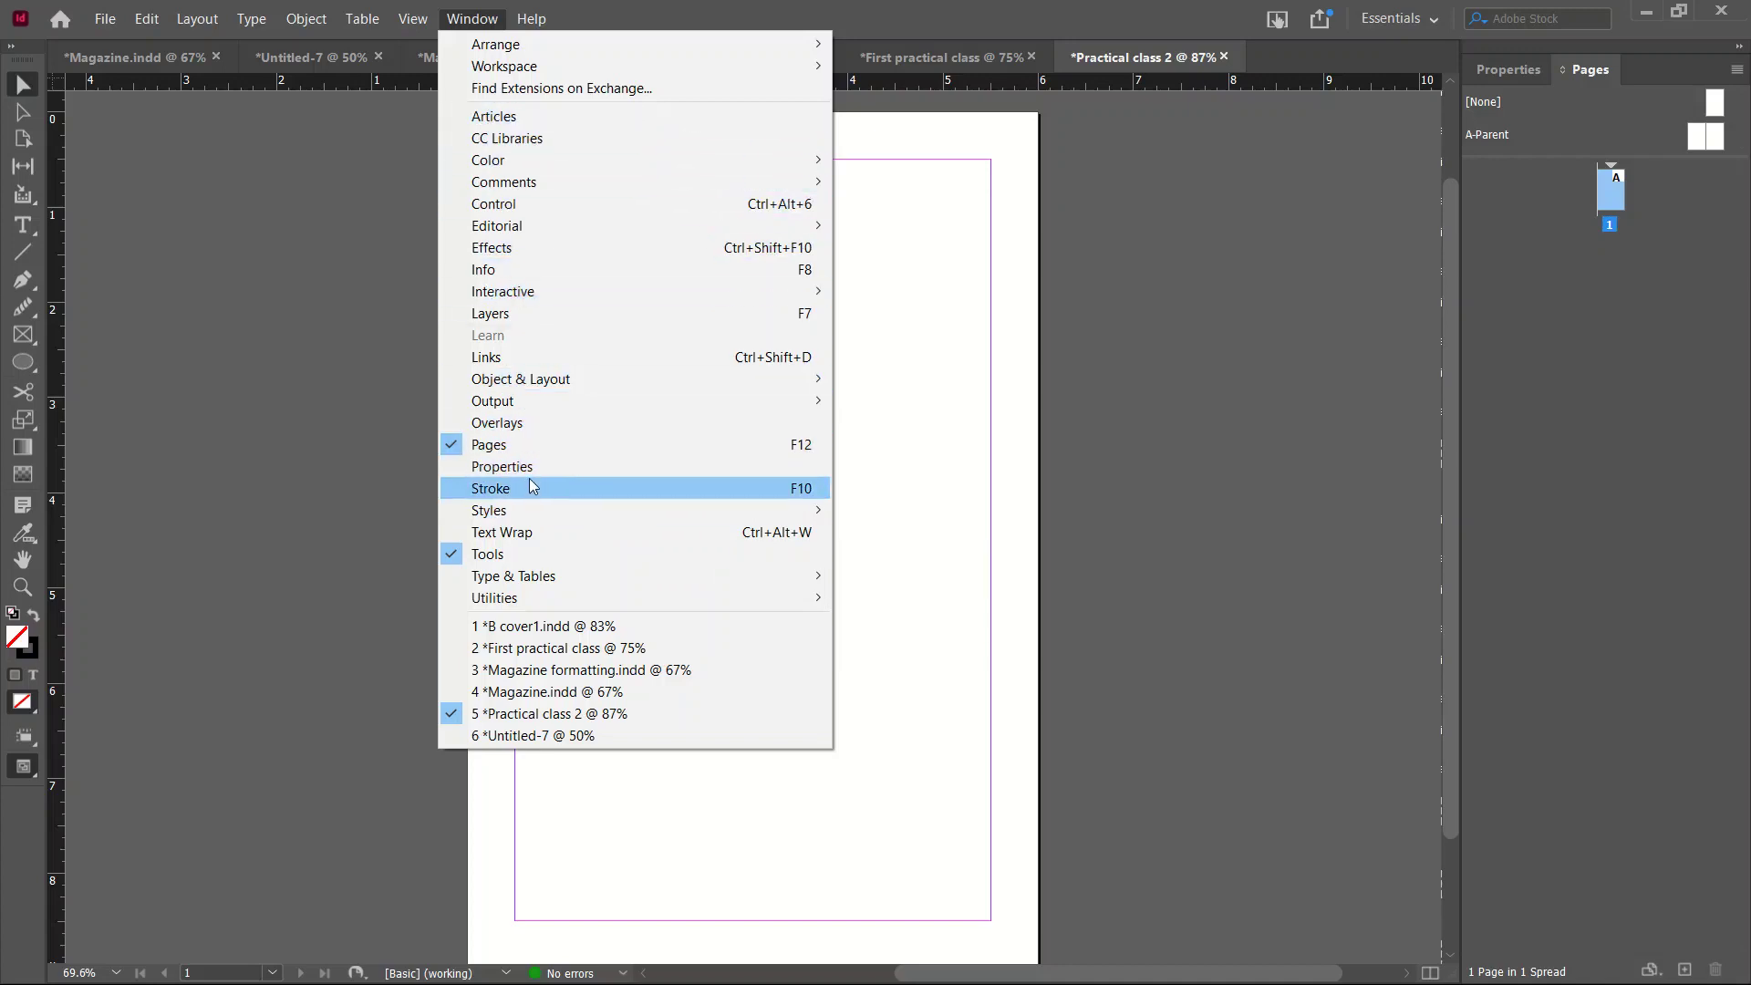
Dock the Paragraph Styles panel beside Pages and draw a text frame across the page top.
{"action": "mouse_move", "coordinate": [518, 508]}
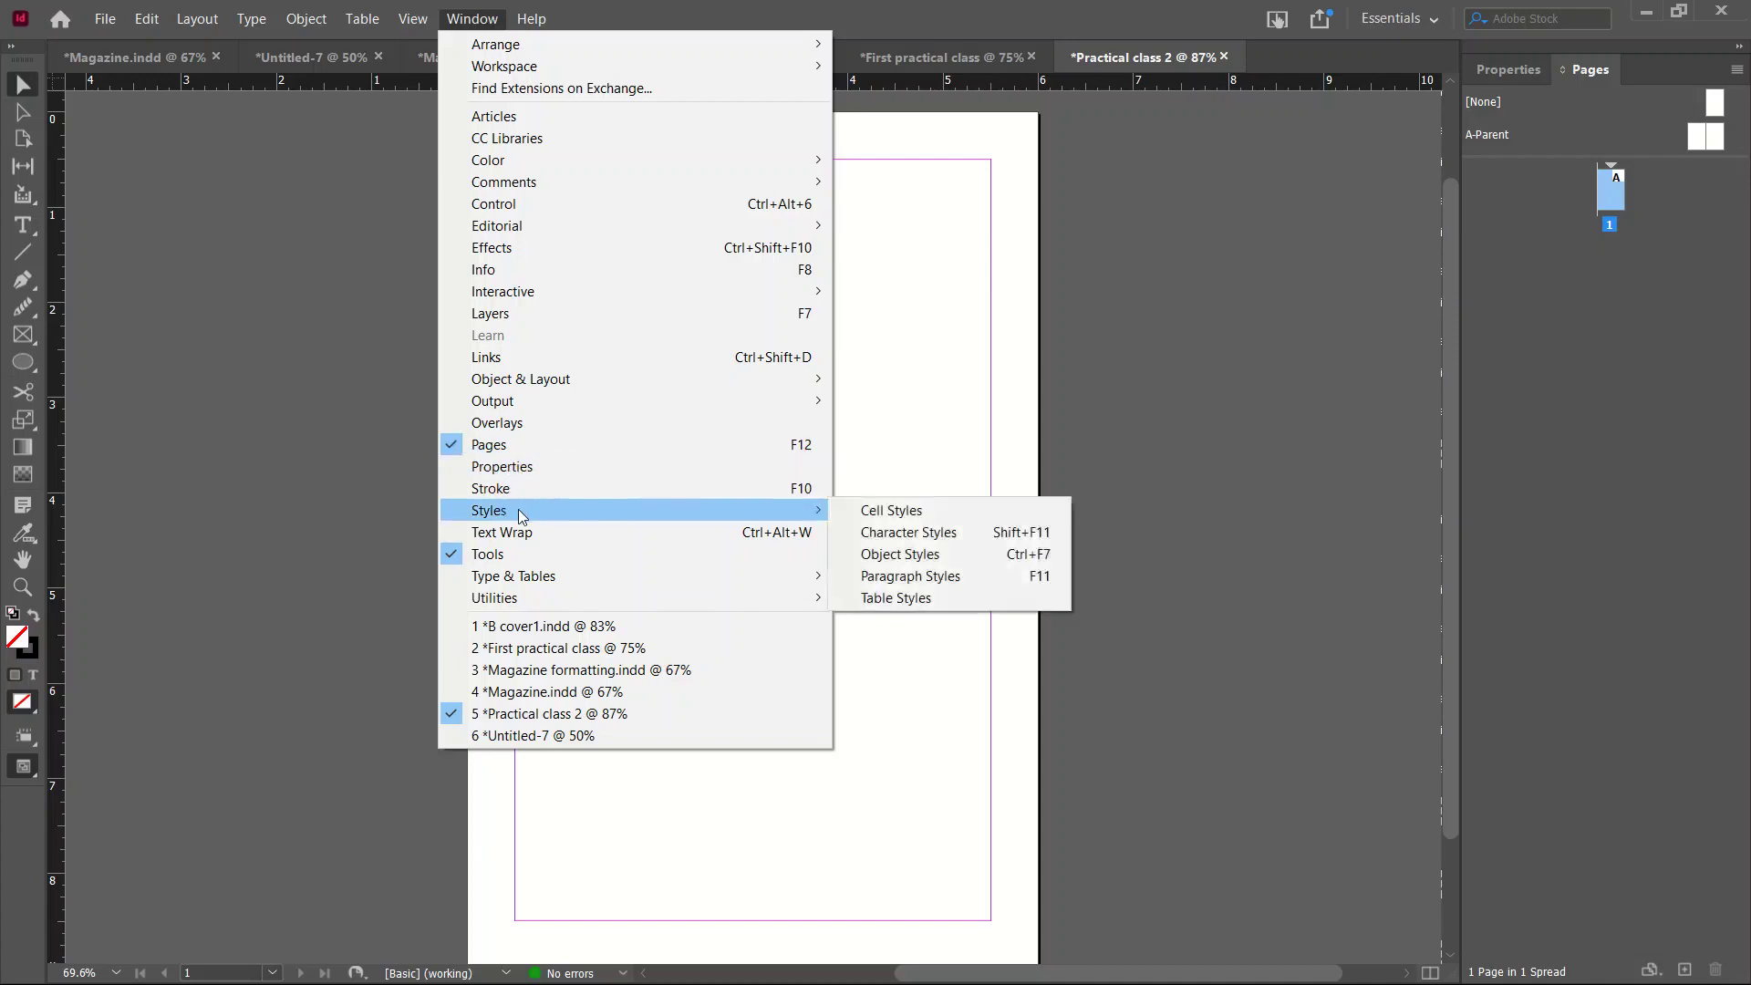
{"action": "left_click", "coordinate": [870, 578]}
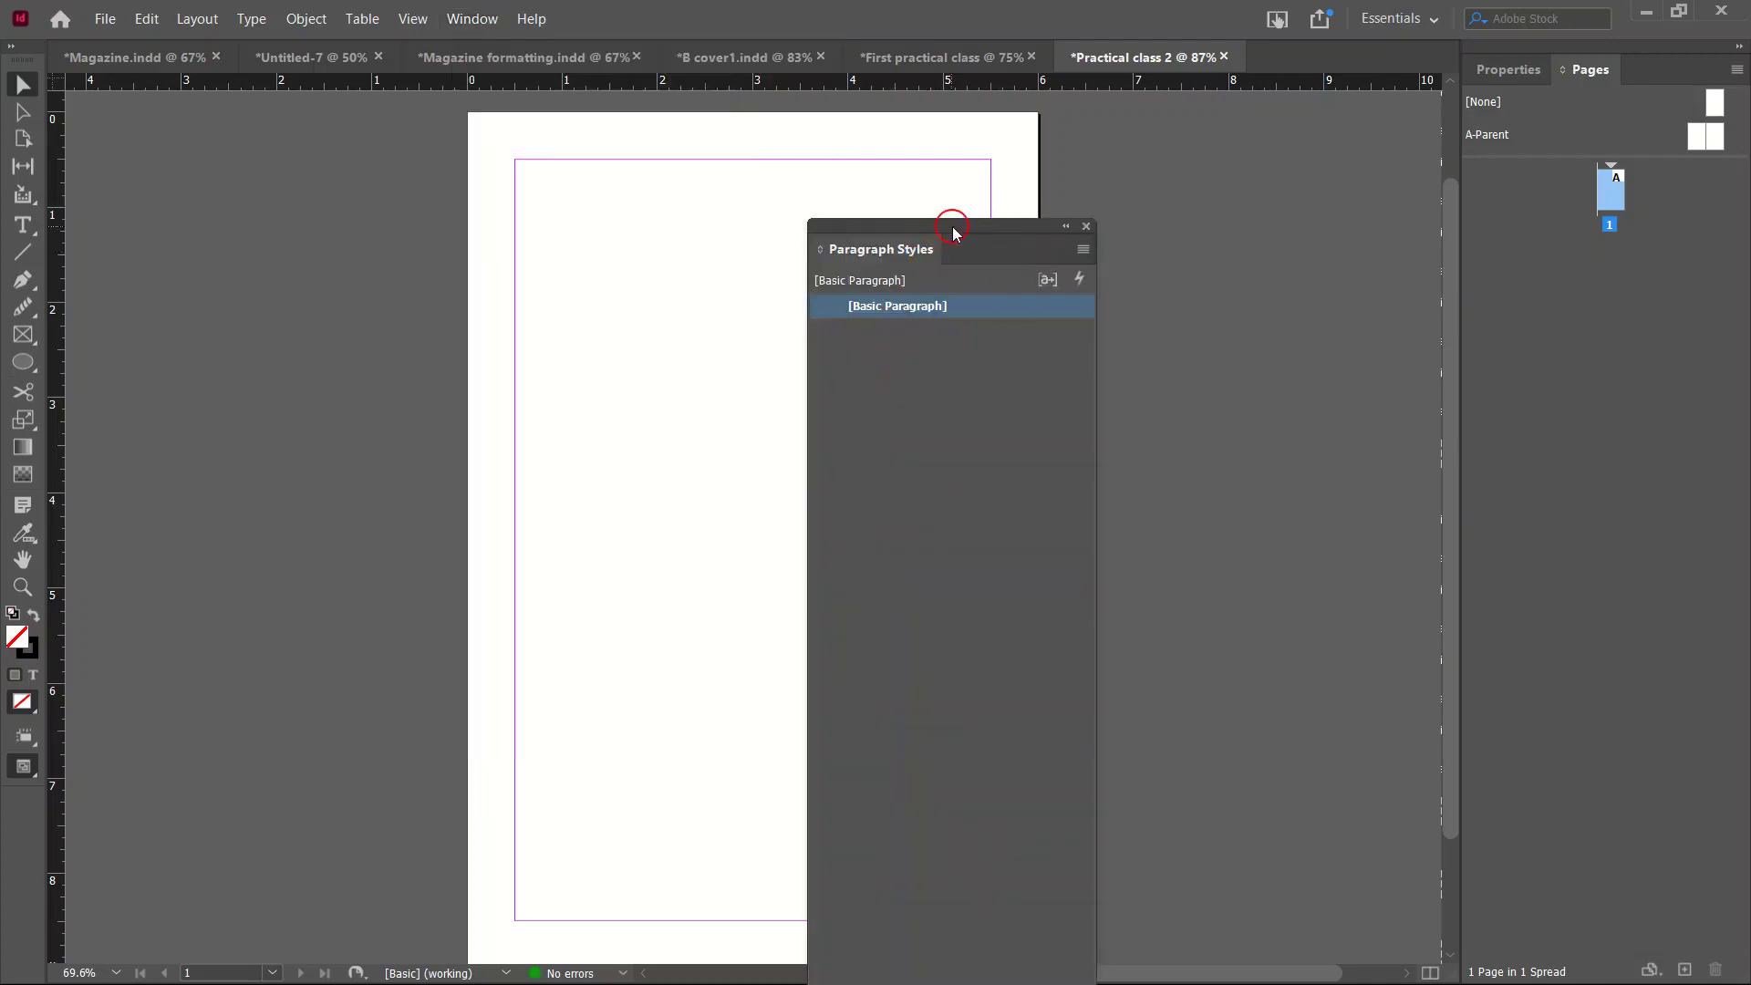
{"action": "left_click_drag", "start_coordinate": [953, 233], "coordinate": [1251, 64]}
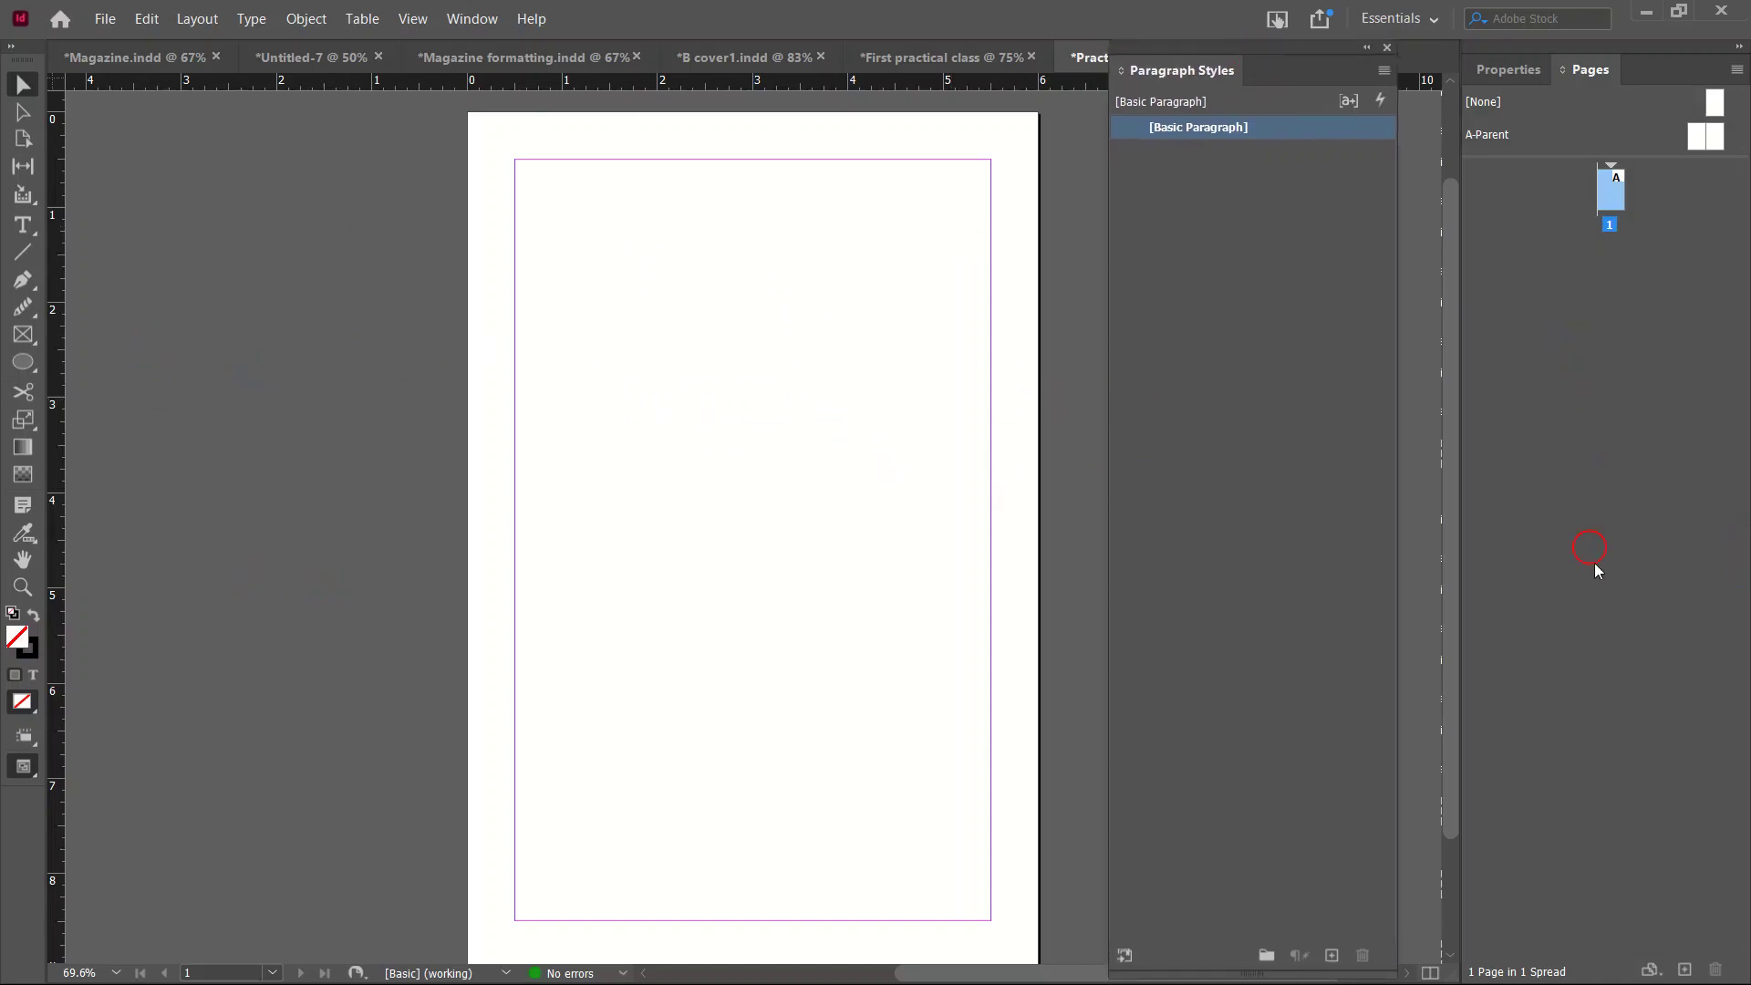
{"action": "left_click", "coordinate": [22, 224]}
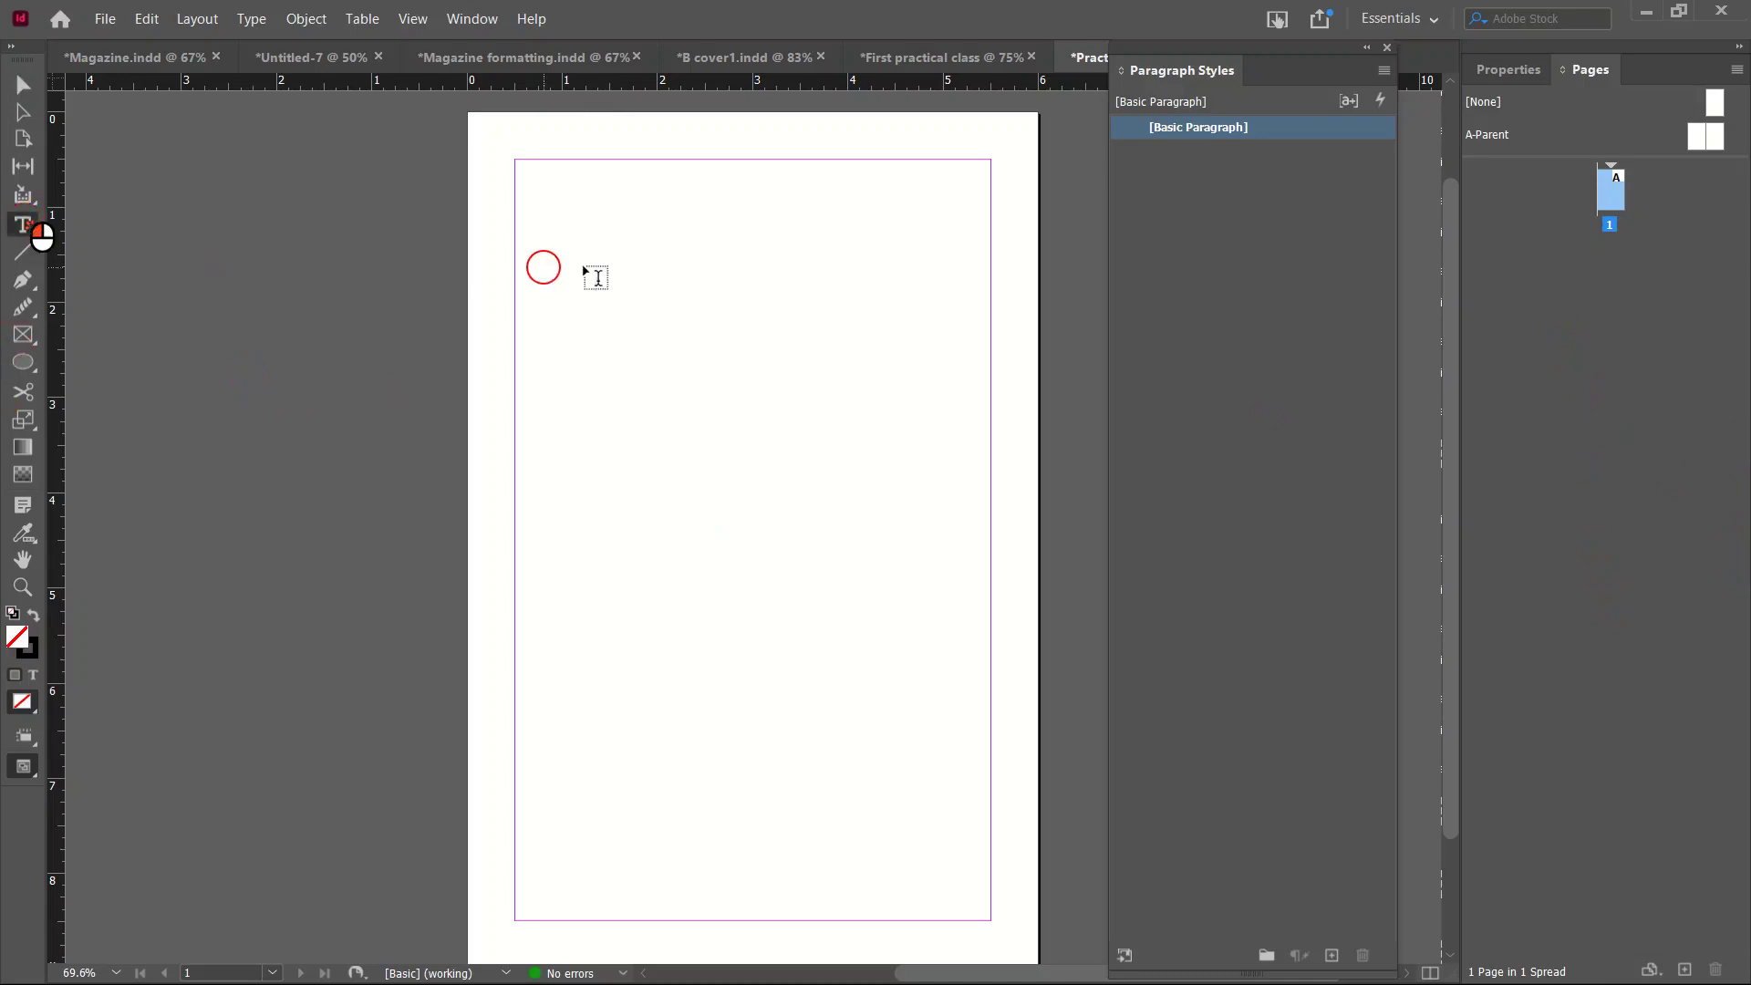
{"action": "left_click_drag", "start_coordinate": [516, 220], "coordinate": [985, 423]}
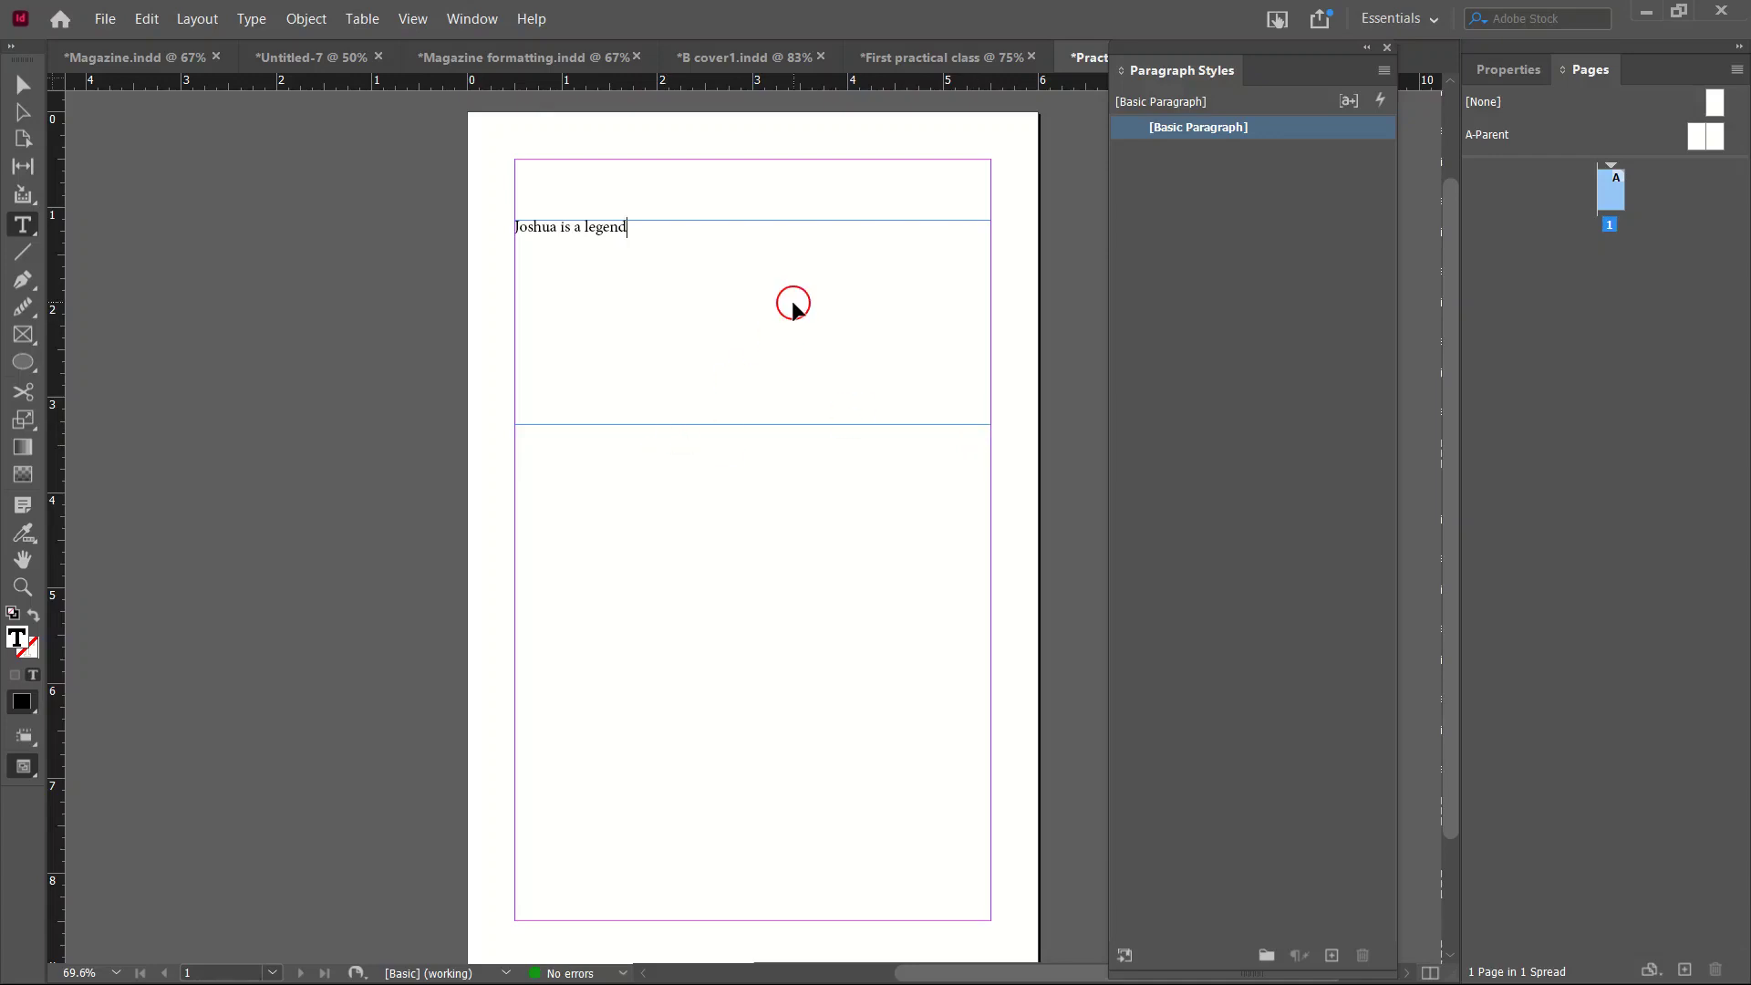
Select all the headline text and set it to 60 pt Bebas Neue in Properties.
{"action": "key", "text": "ctrl+a"}
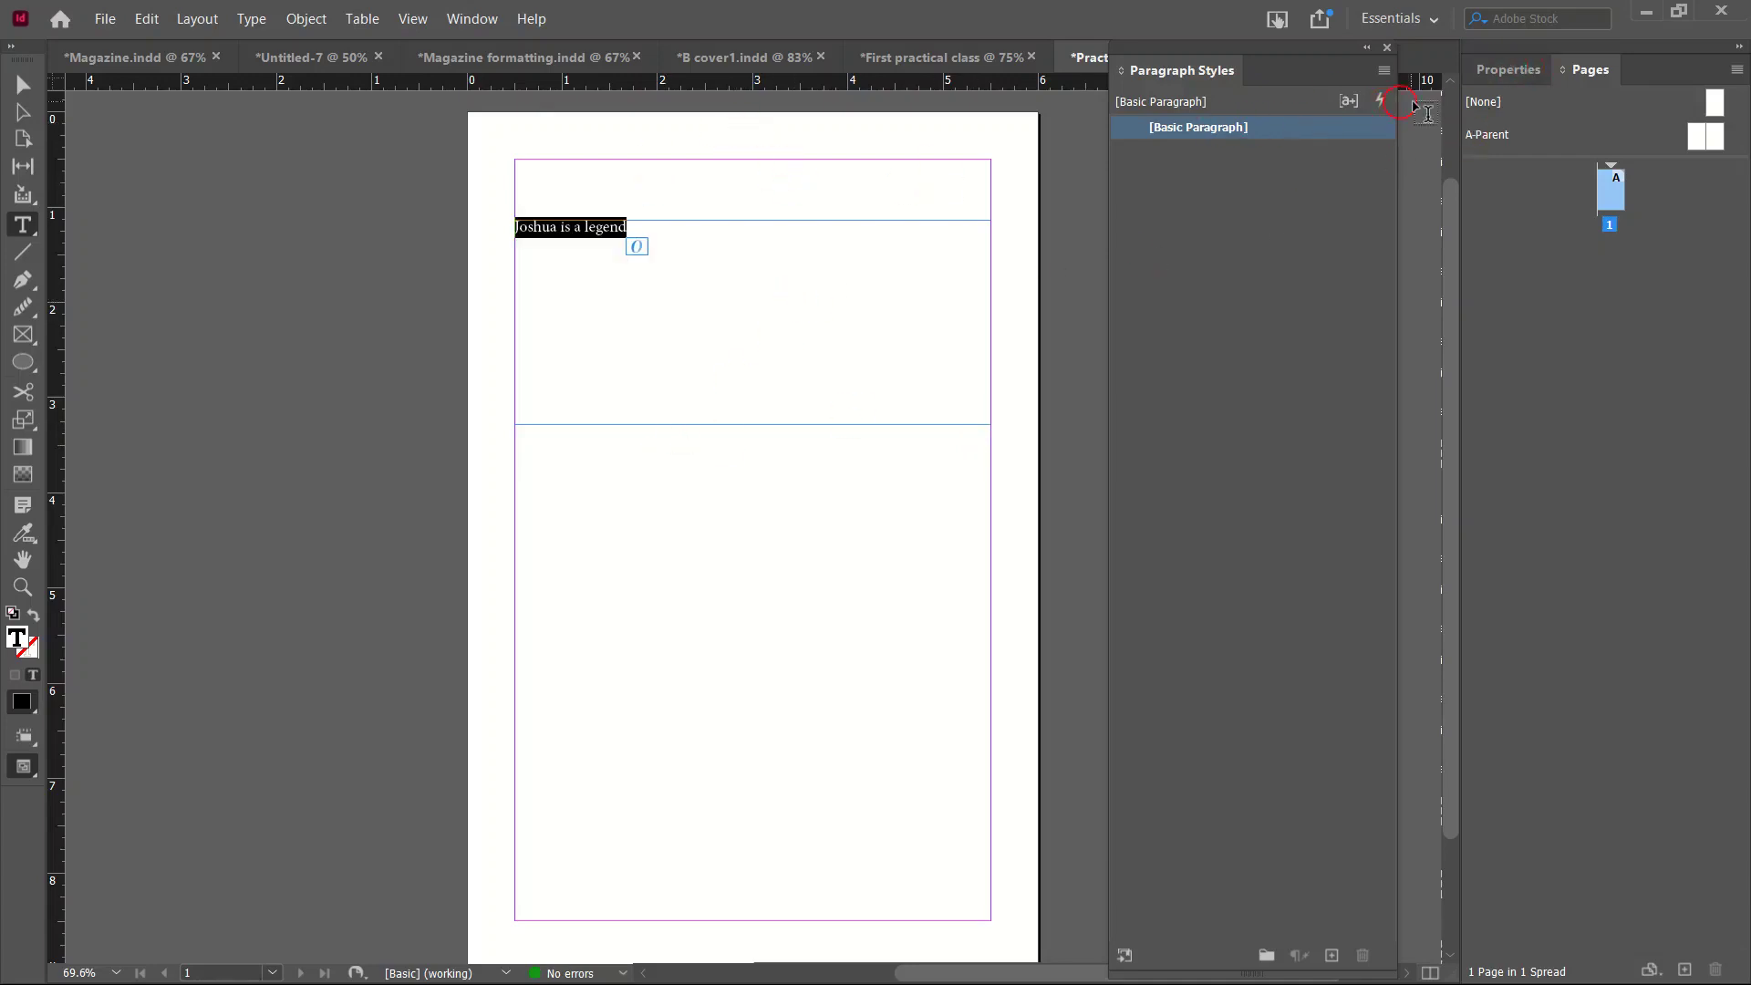
{"action": "left_click", "coordinate": [1509, 73]}
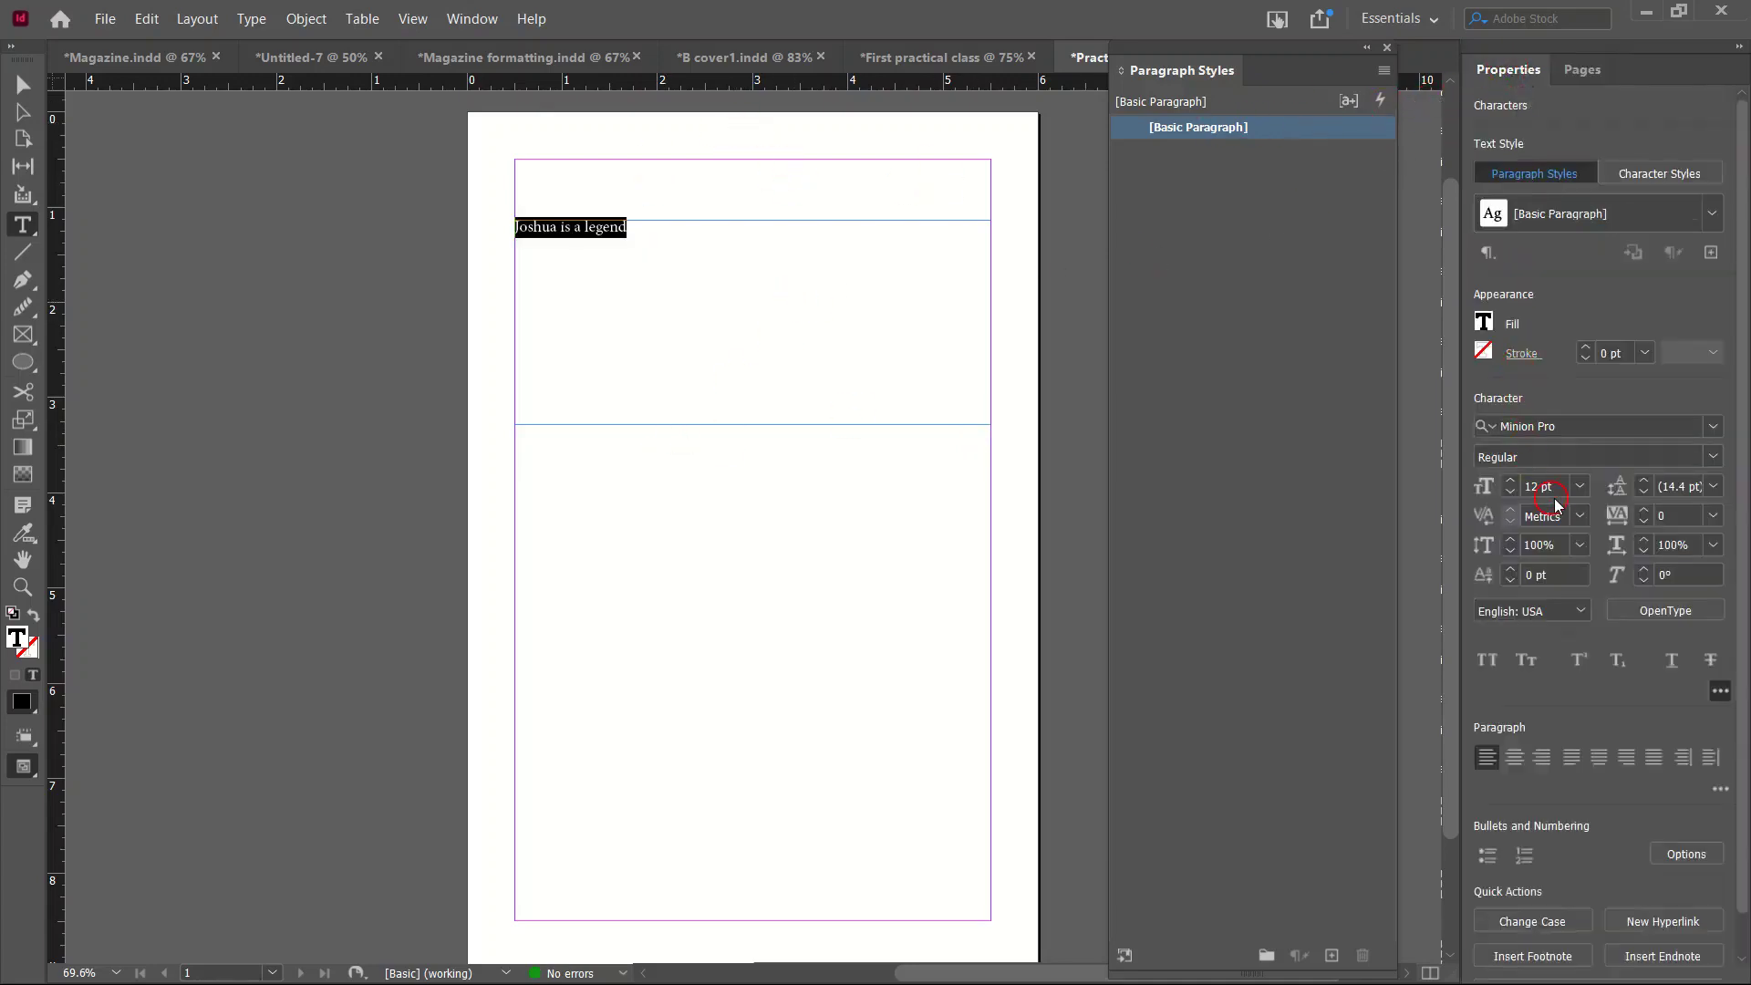
{"action": "left_click", "coordinate": [1591, 491]}
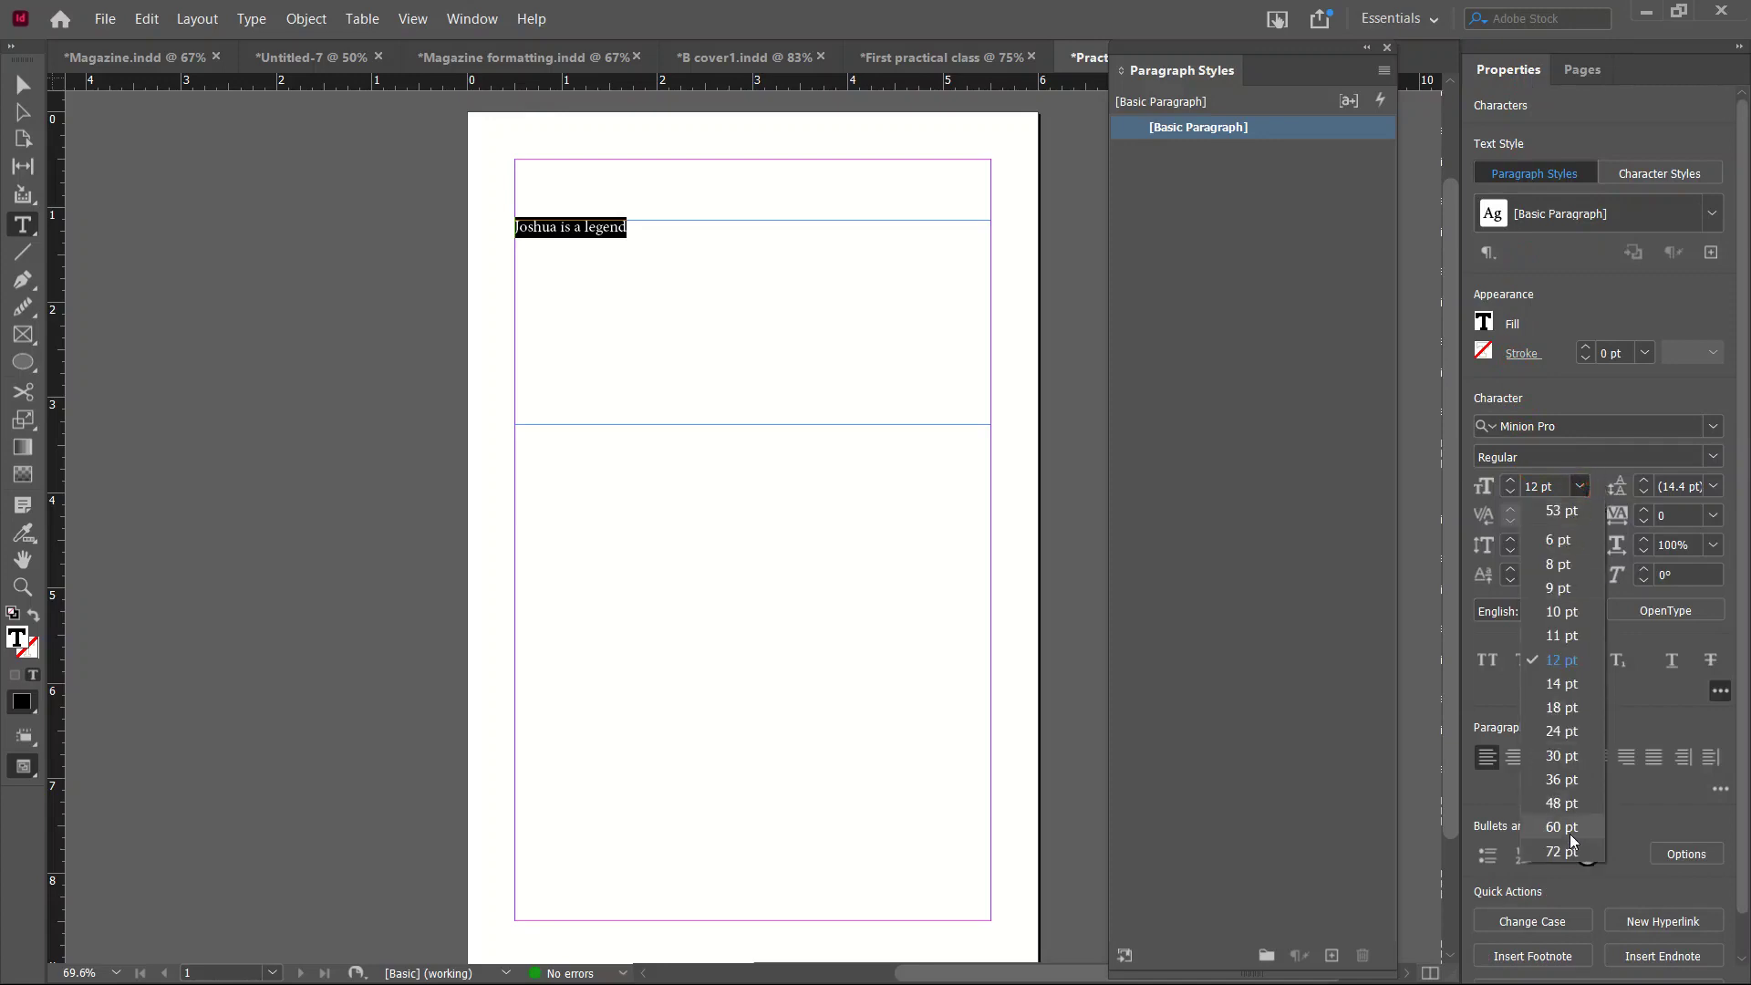
{"action": "left_click", "coordinate": [1570, 830]}
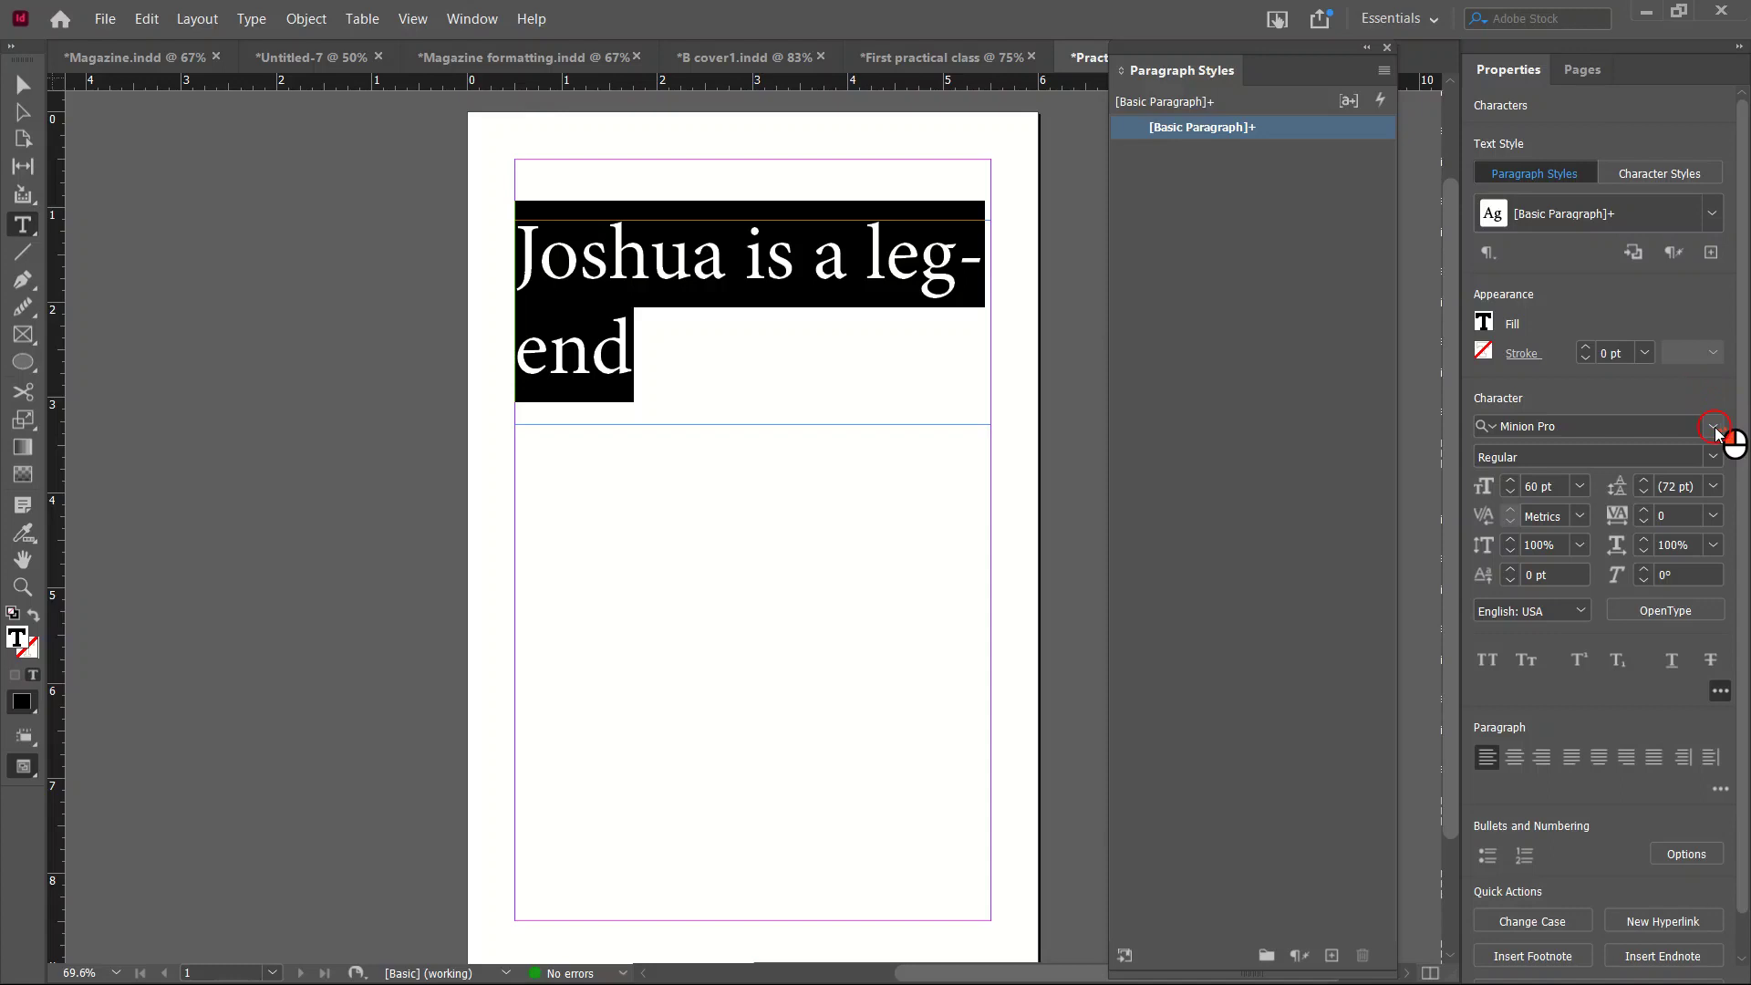
{"action": "left_click", "coordinate": [1714, 427]}
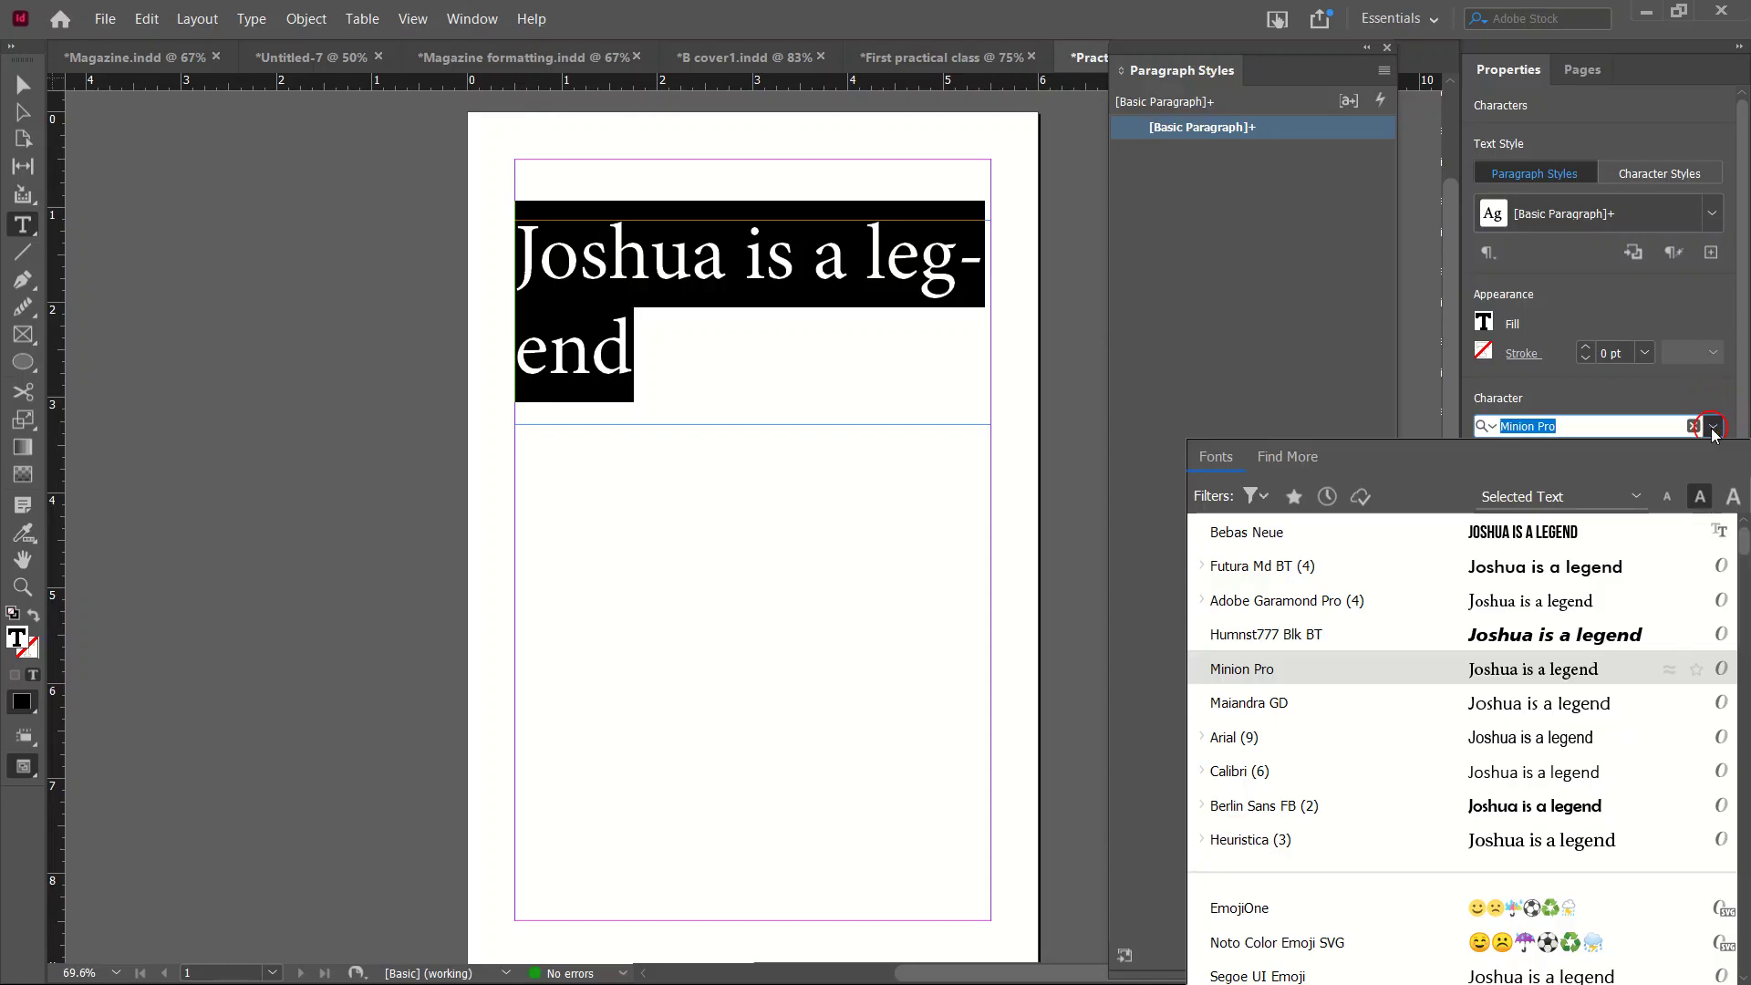
{"action": "left_click", "coordinate": [1301, 543]}
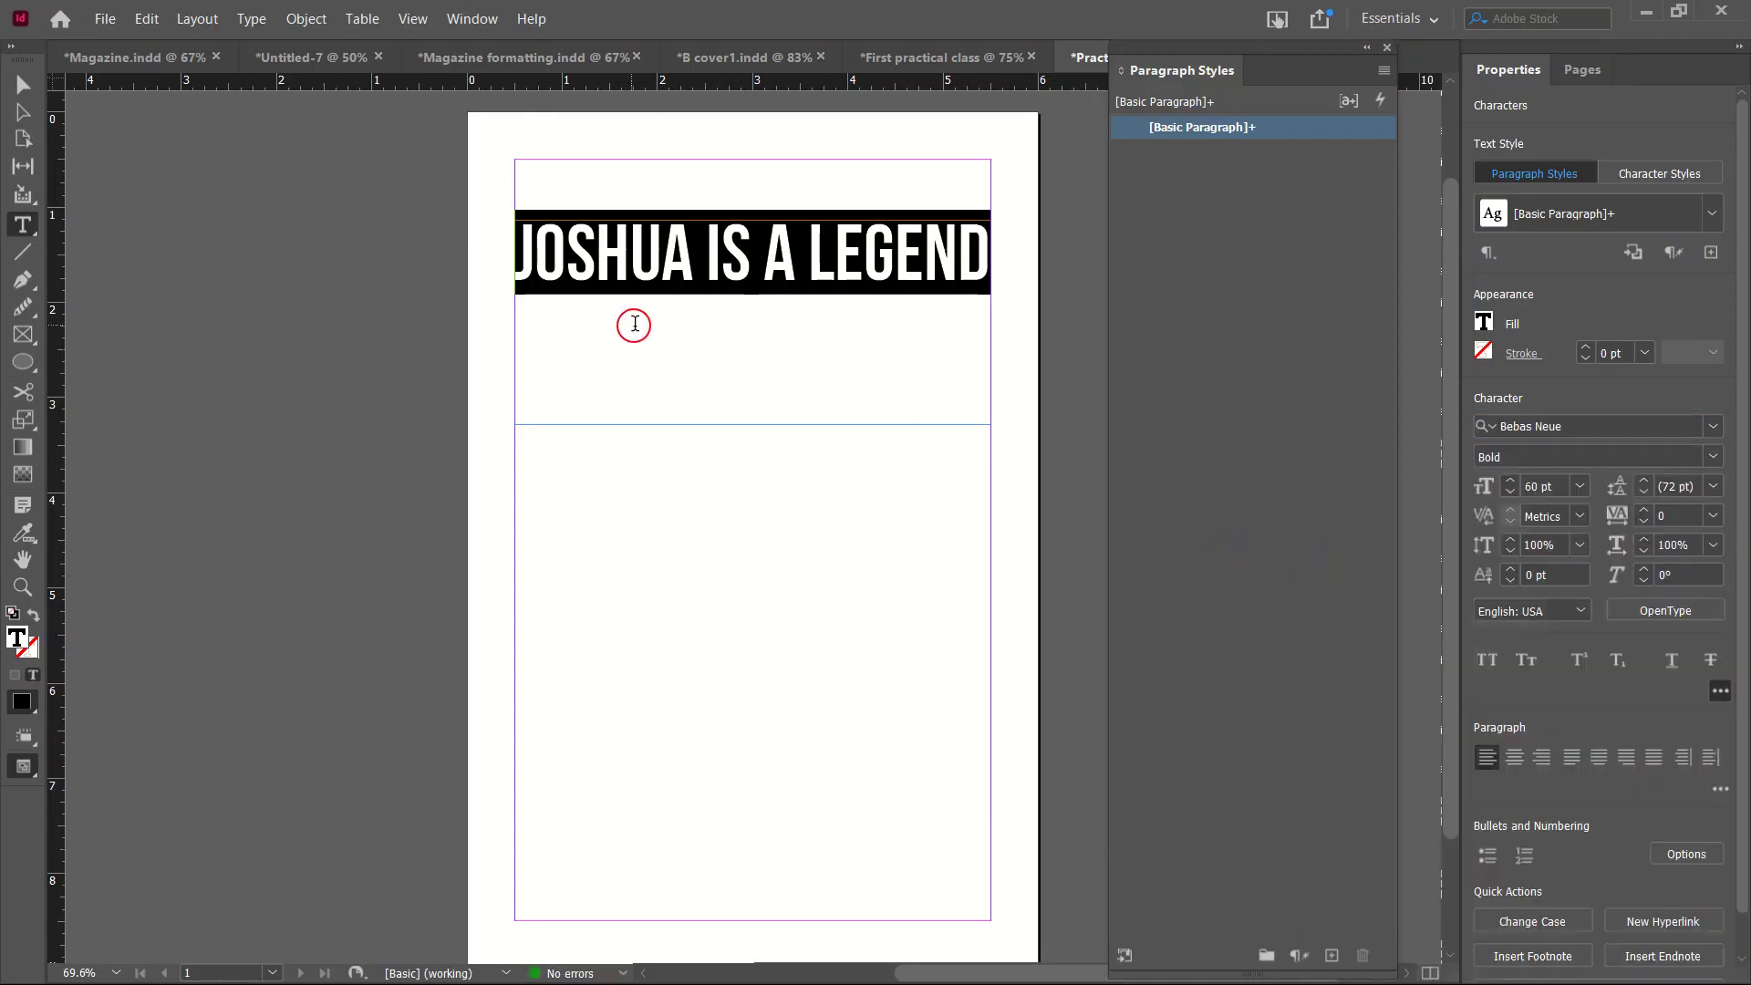
{"action": "left_click", "coordinate": [23, 84]}
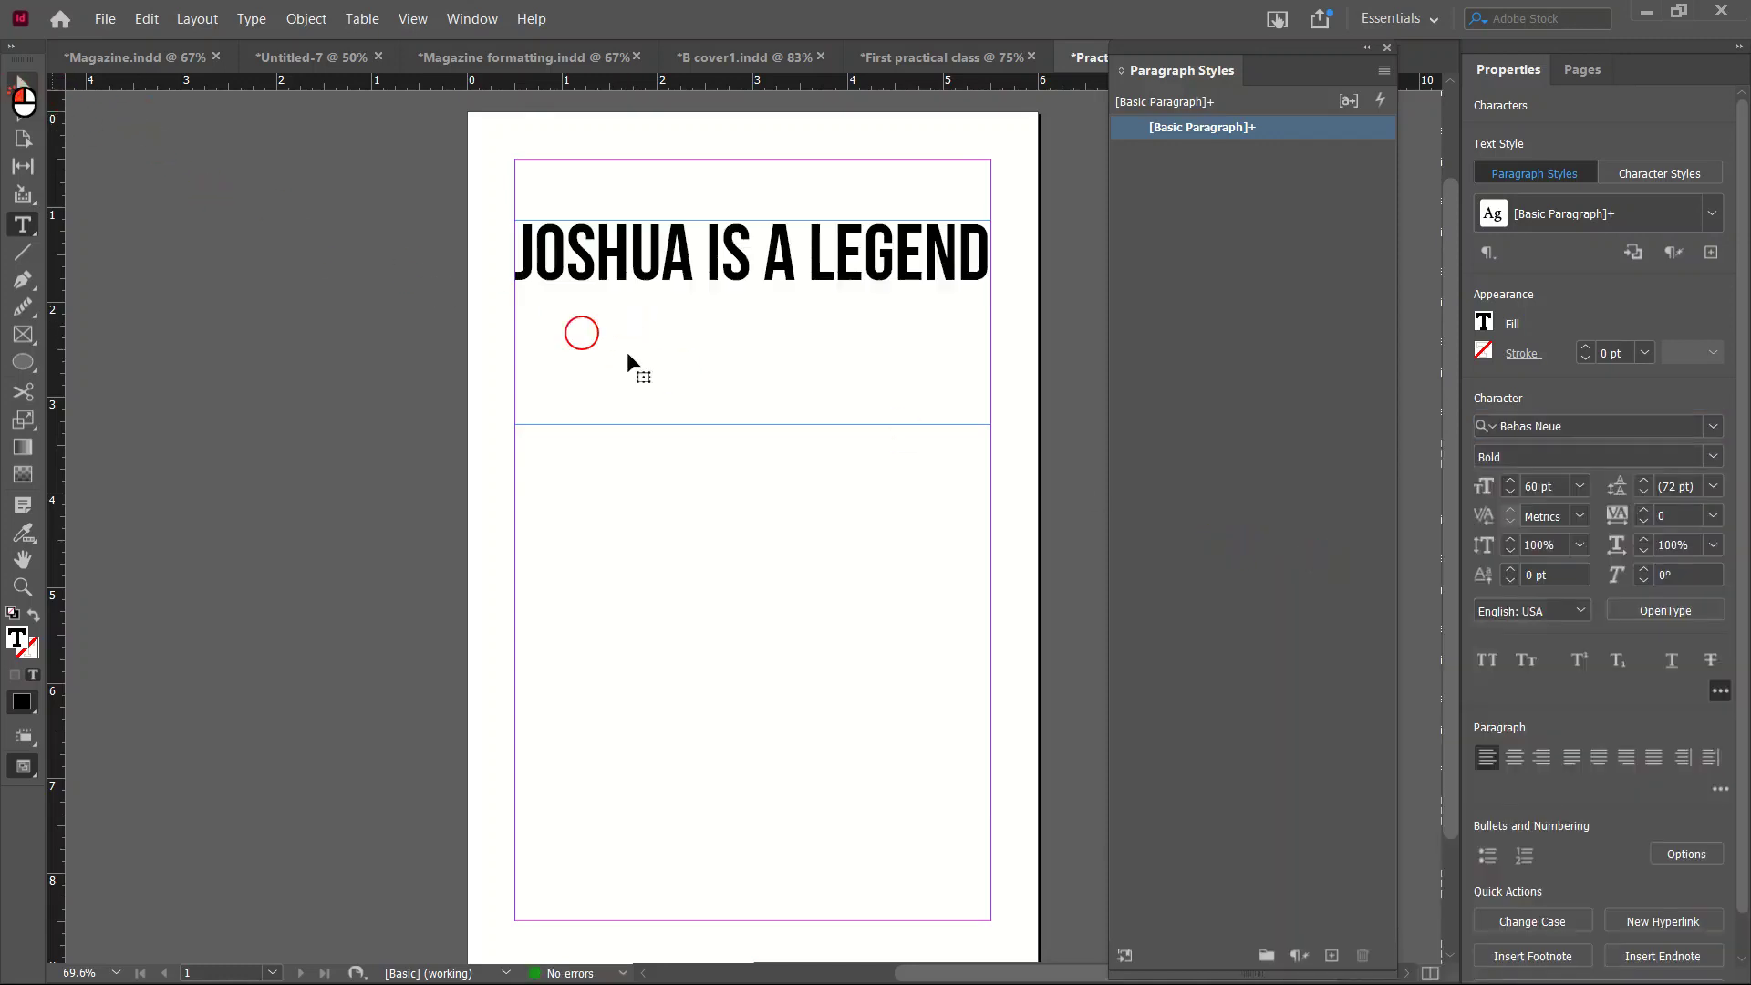
Fit the headline frame snugly and draw a second text frame below it.
{"action": "left_click", "coordinate": [754, 424]}
{"action": "left_click_drag", "start_coordinate": [753, 424], "coordinate": [755, 287]}
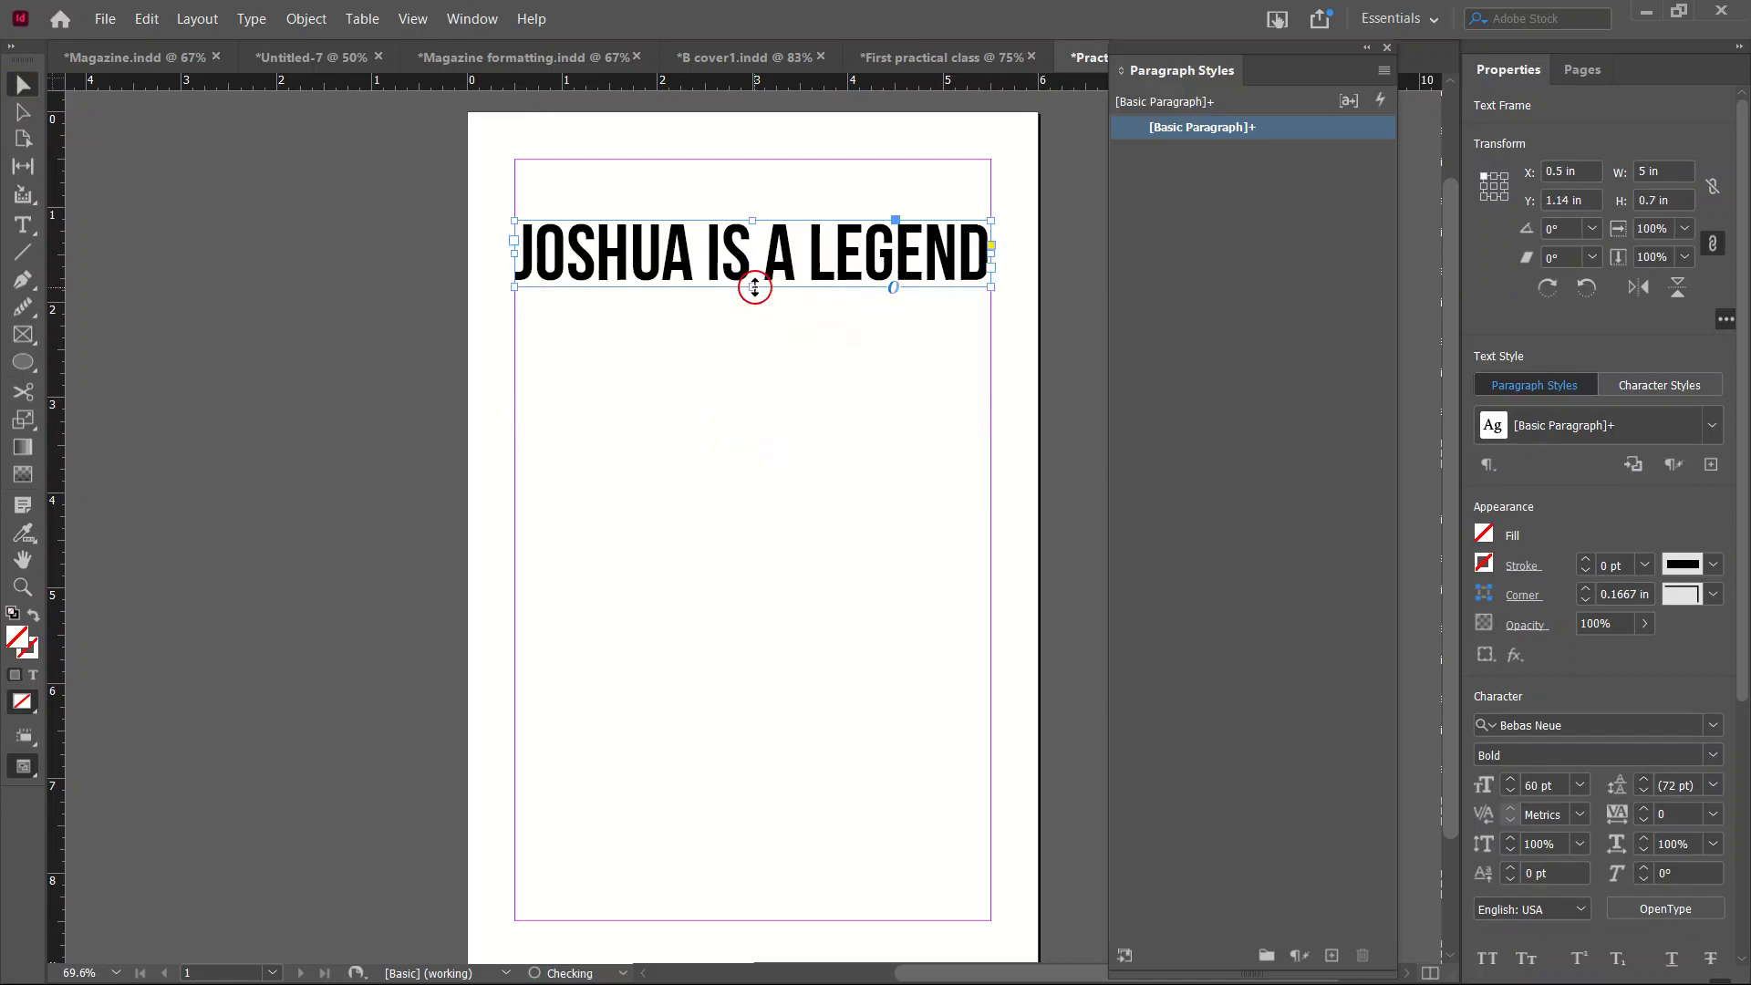
{"action": "left_click", "coordinate": [25, 223]}
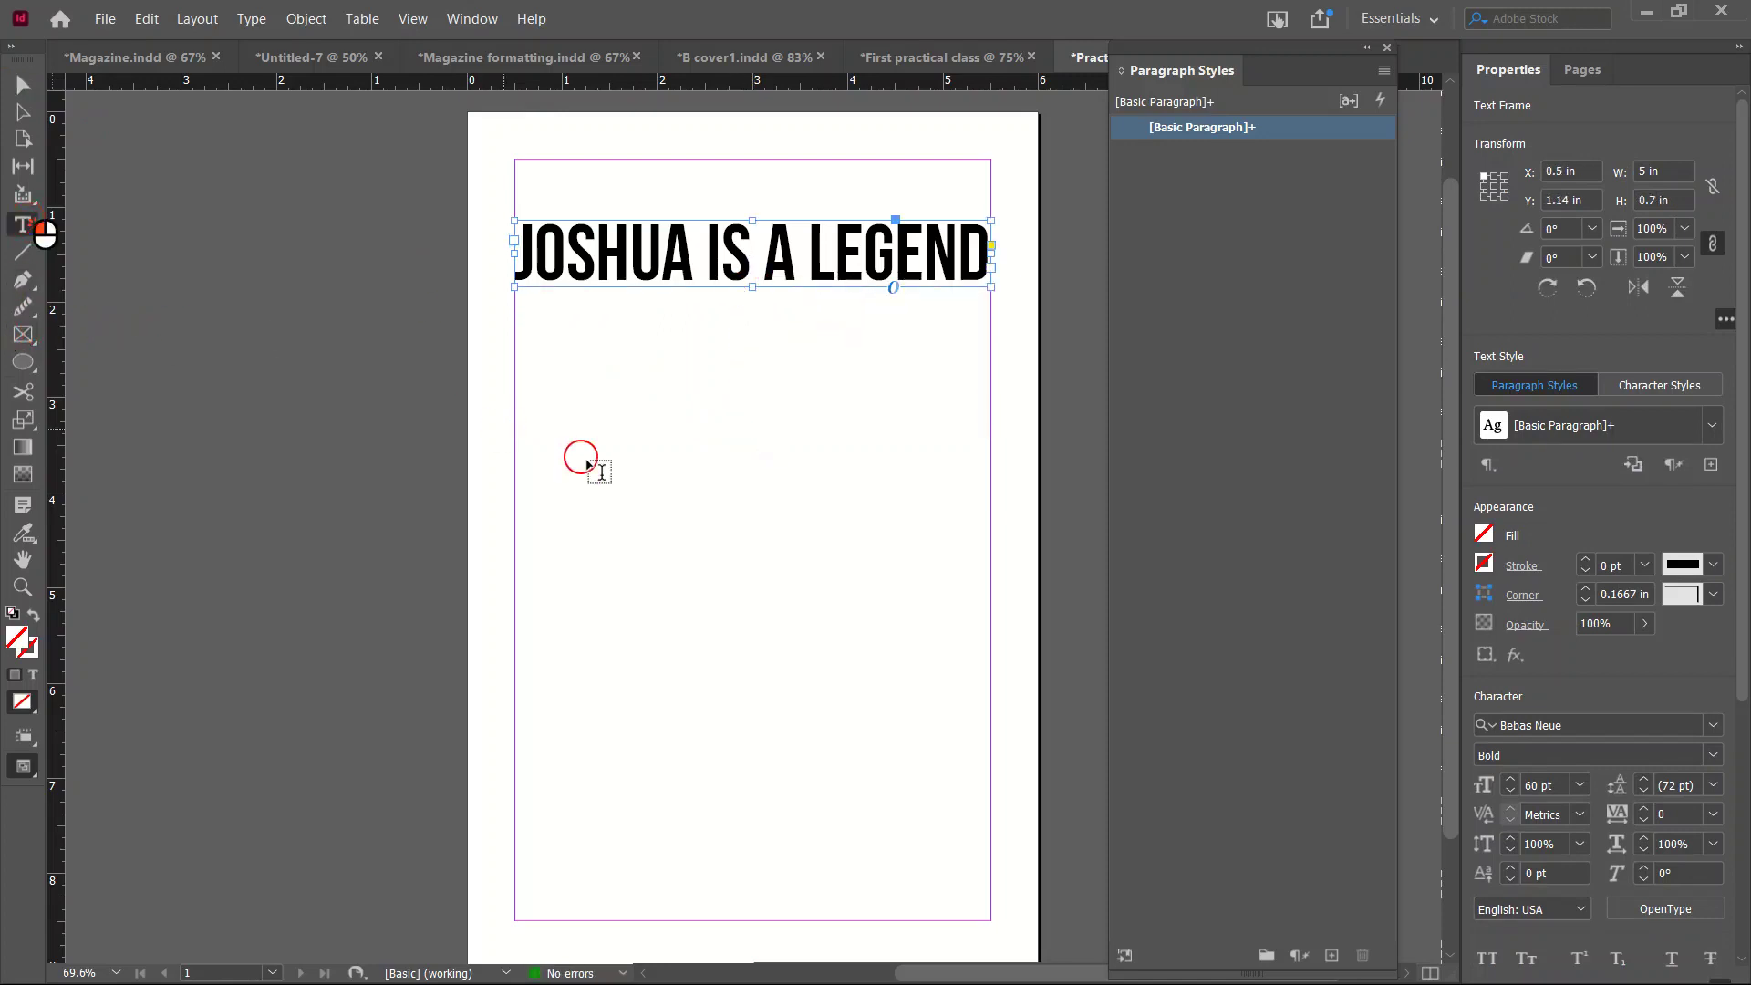
{"action": "left_click_drag", "start_coordinate": [512, 435], "coordinate": [993, 648]}
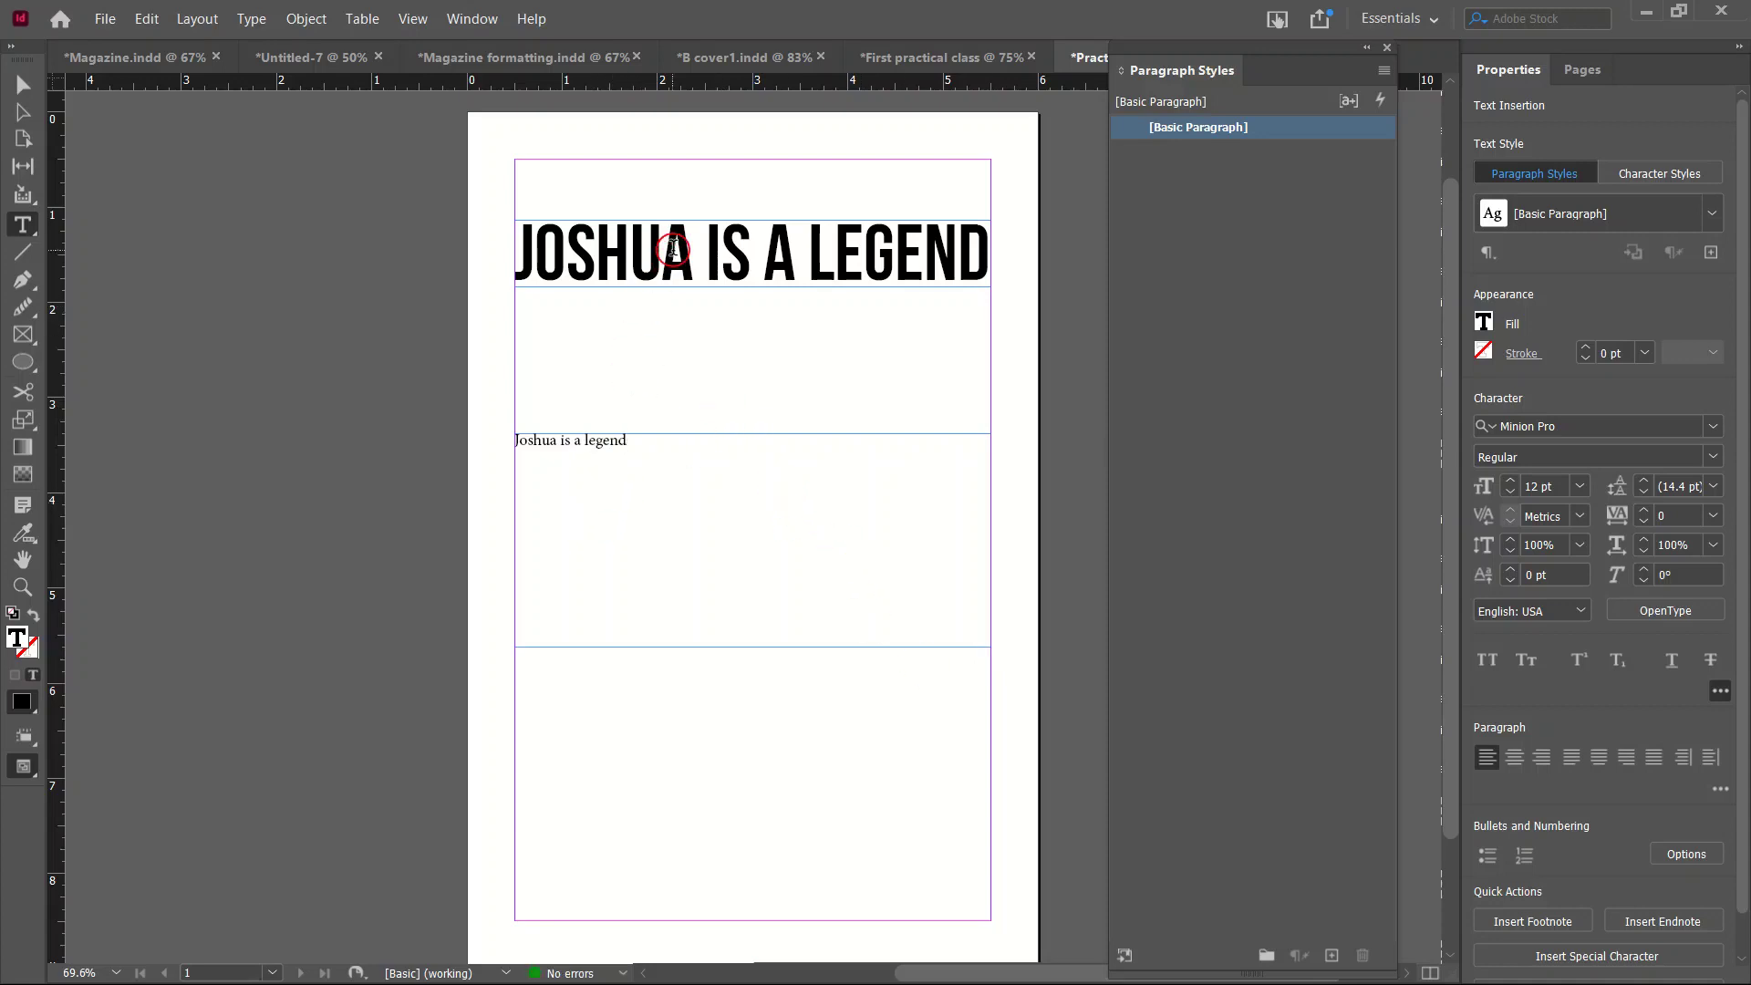
Set the second line to Bebas Neue Bold 60 pt, then select the first headline.
{"action": "triple_click", "coordinate": [683, 470]}
{"action": "left_click", "coordinate": [1718, 424]}
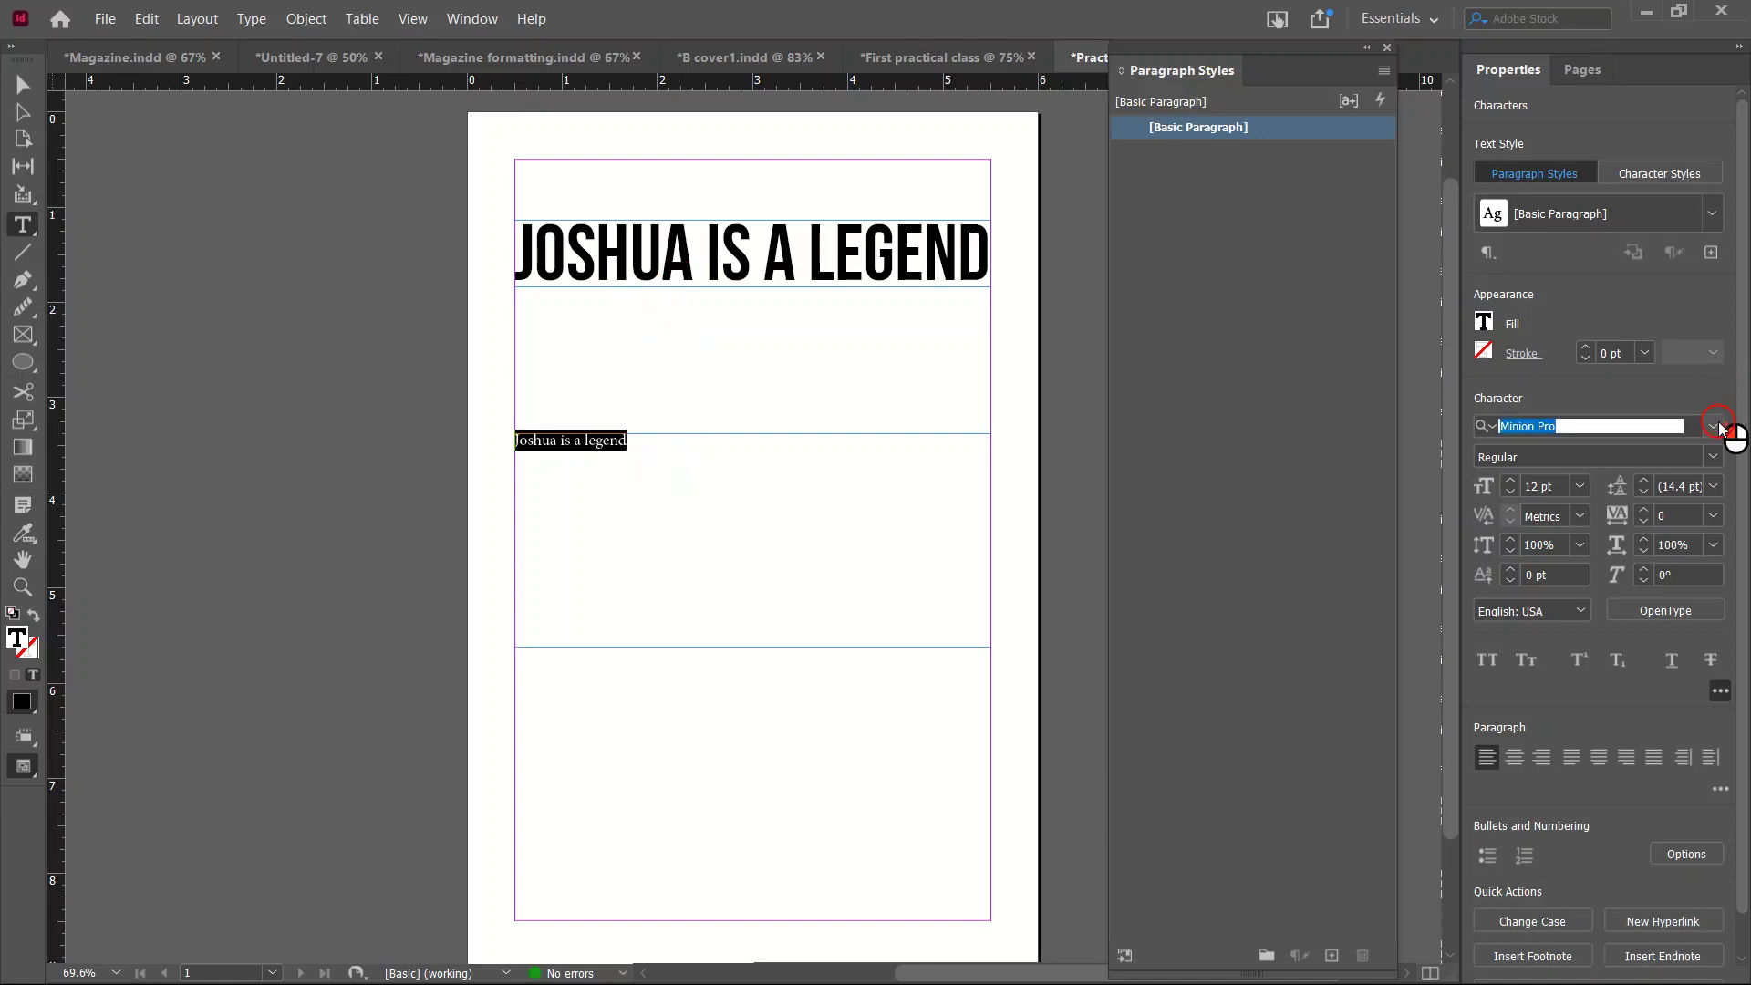
{"action": "left_click", "coordinate": [1504, 556]}
{"action": "left_click", "coordinate": [1578, 488]}
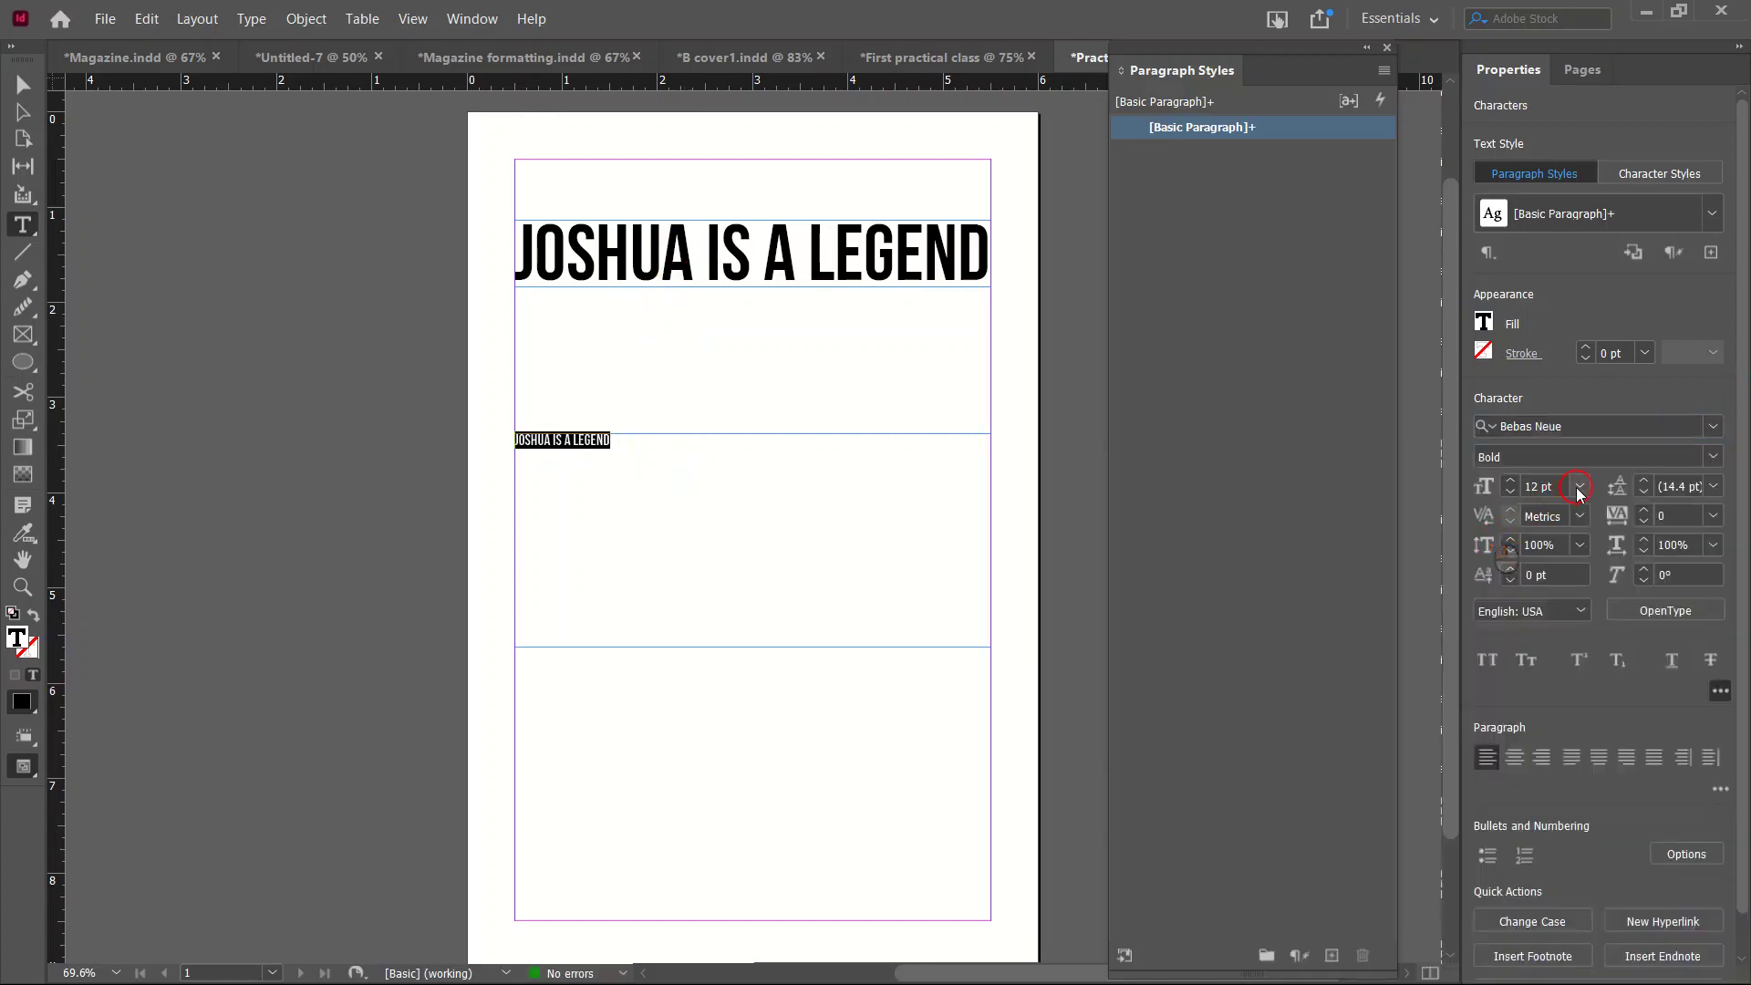
{"action": "left_click", "coordinate": [1570, 836]}
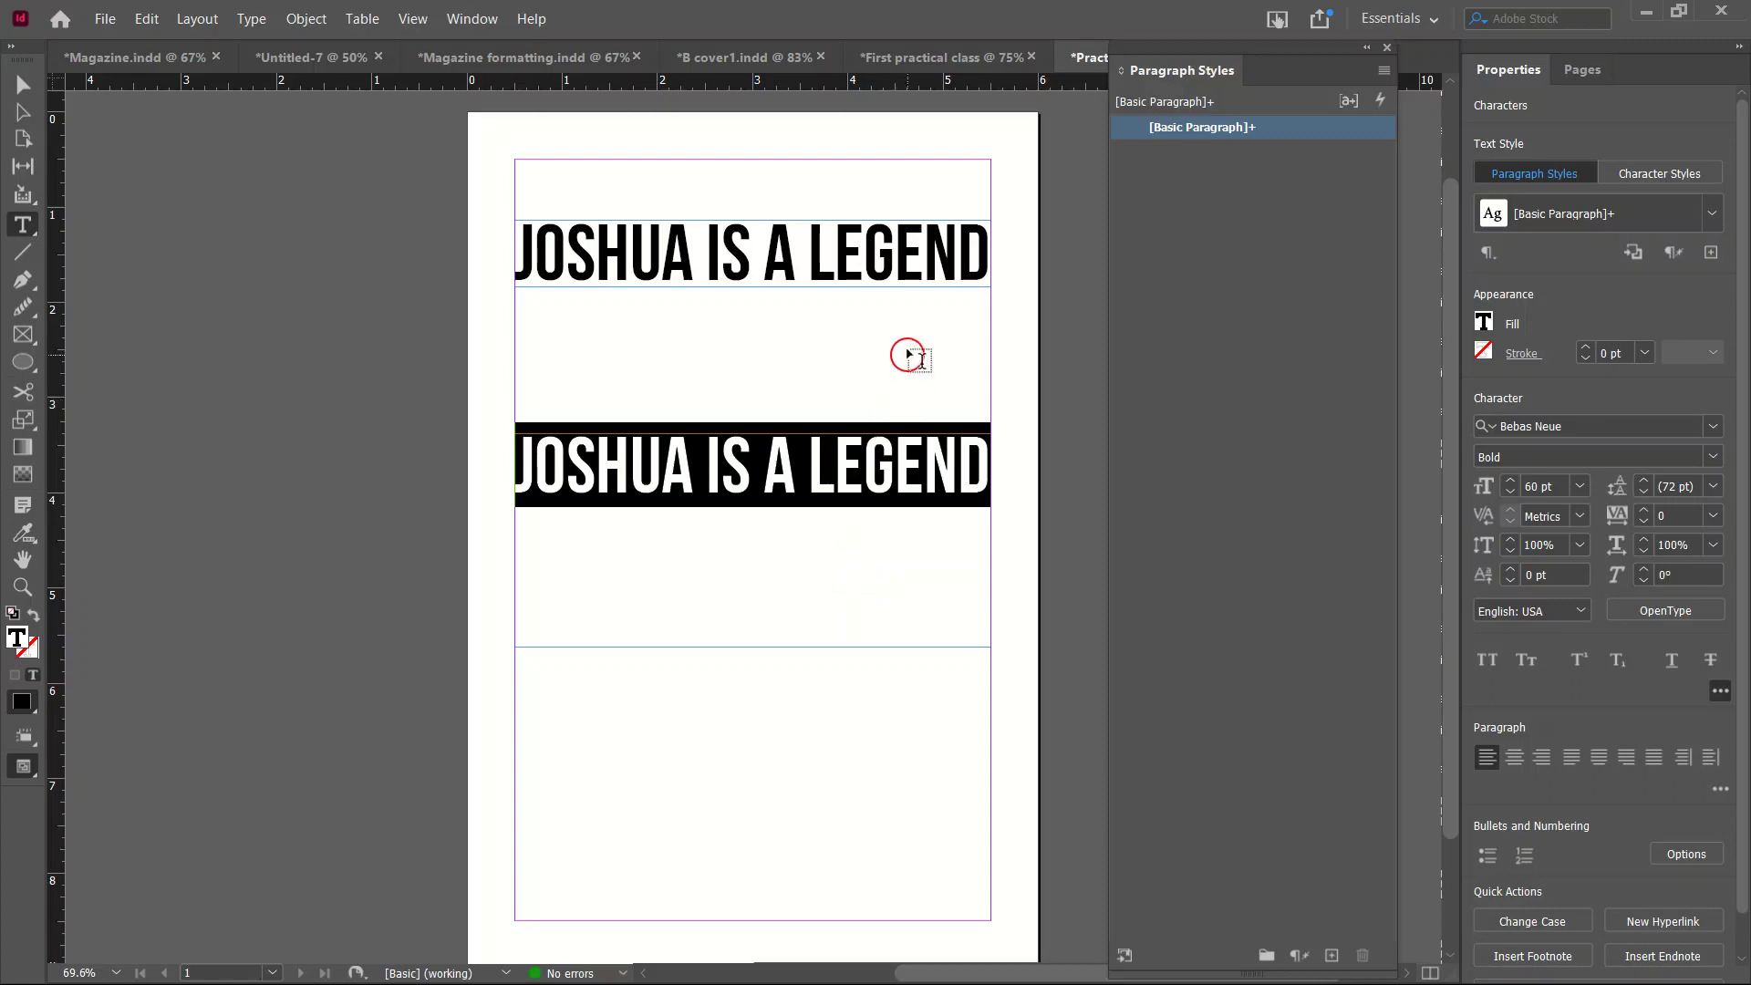
{"action": "left_click", "coordinate": [909, 255]}
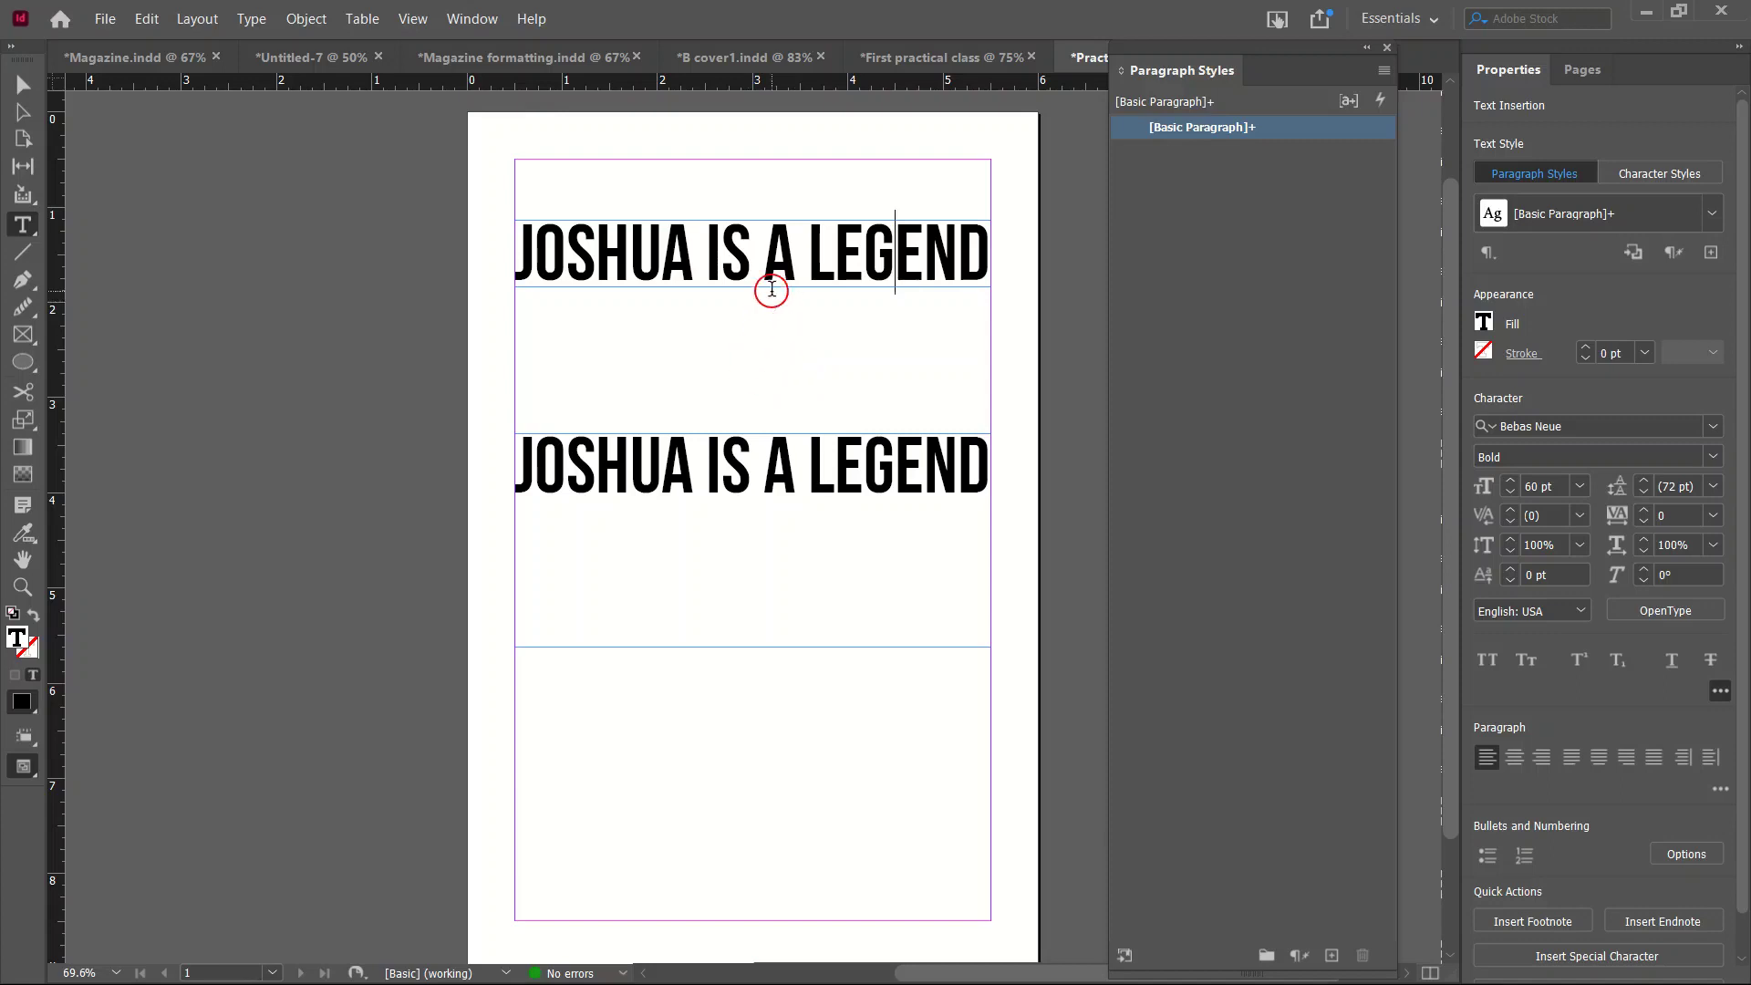
{"action": "triple_click", "coordinate": [794, 252]}
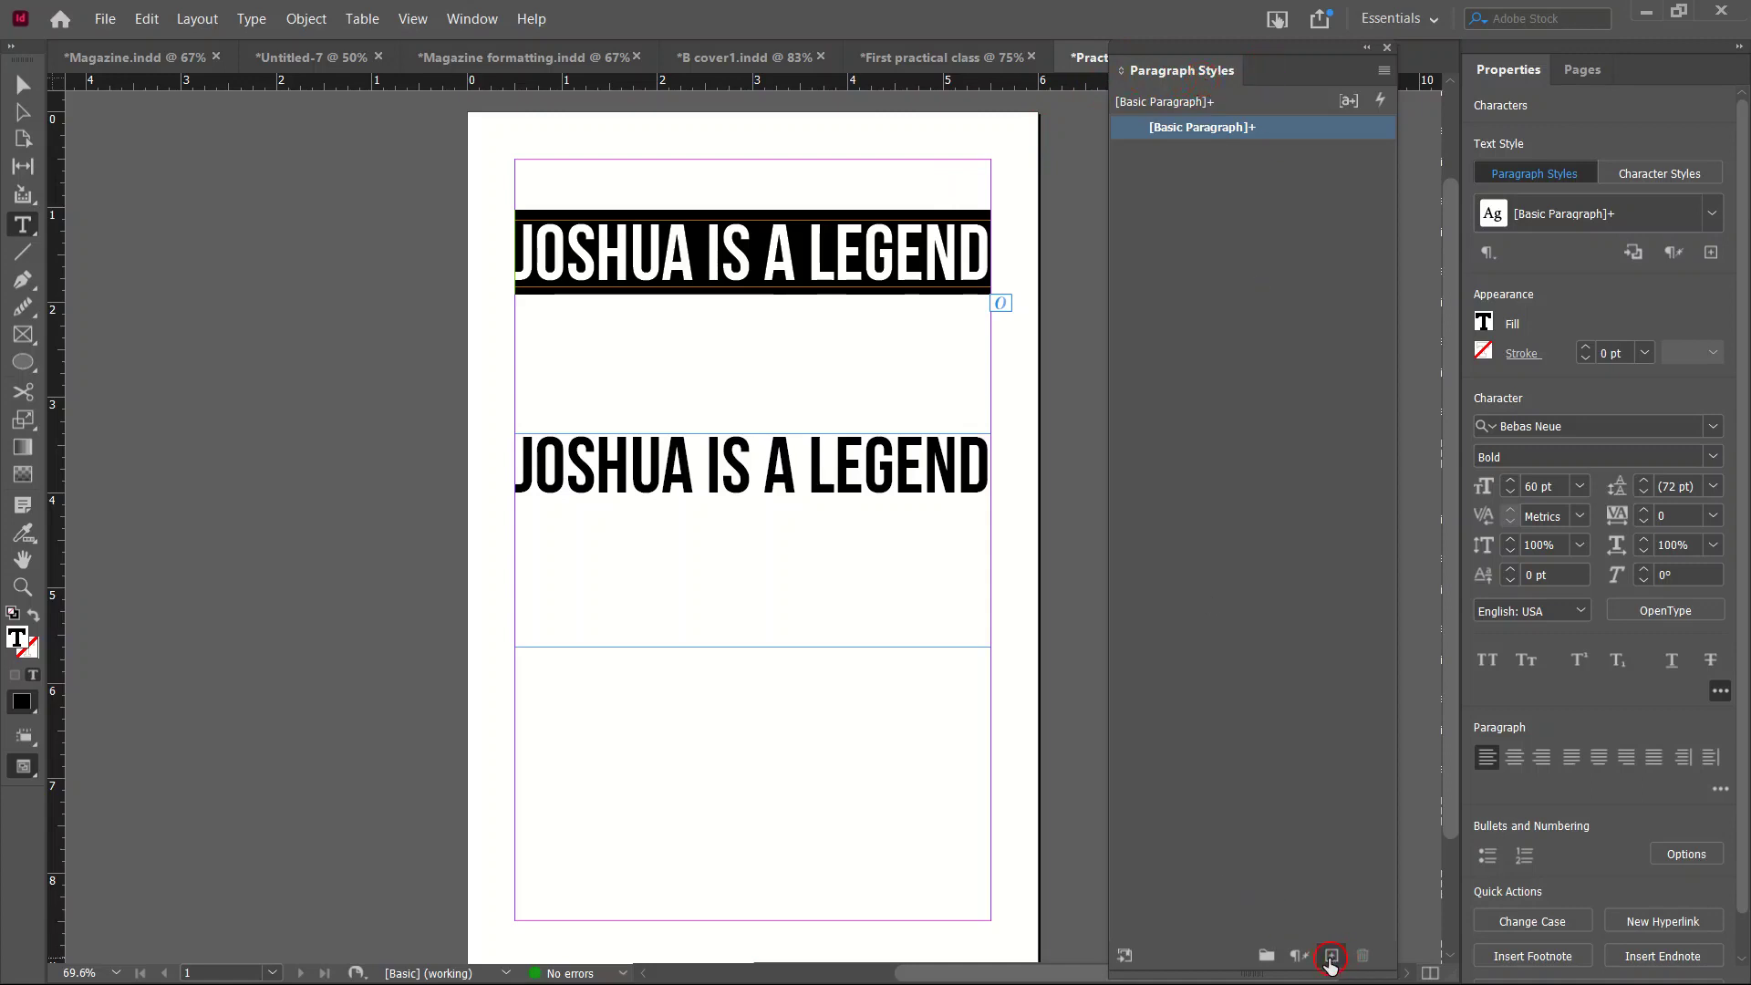
Create a paragraph style from the headline, rename it 'Heading', and apply it.
{"action": "left_click", "coordinate": [1330, 958]}
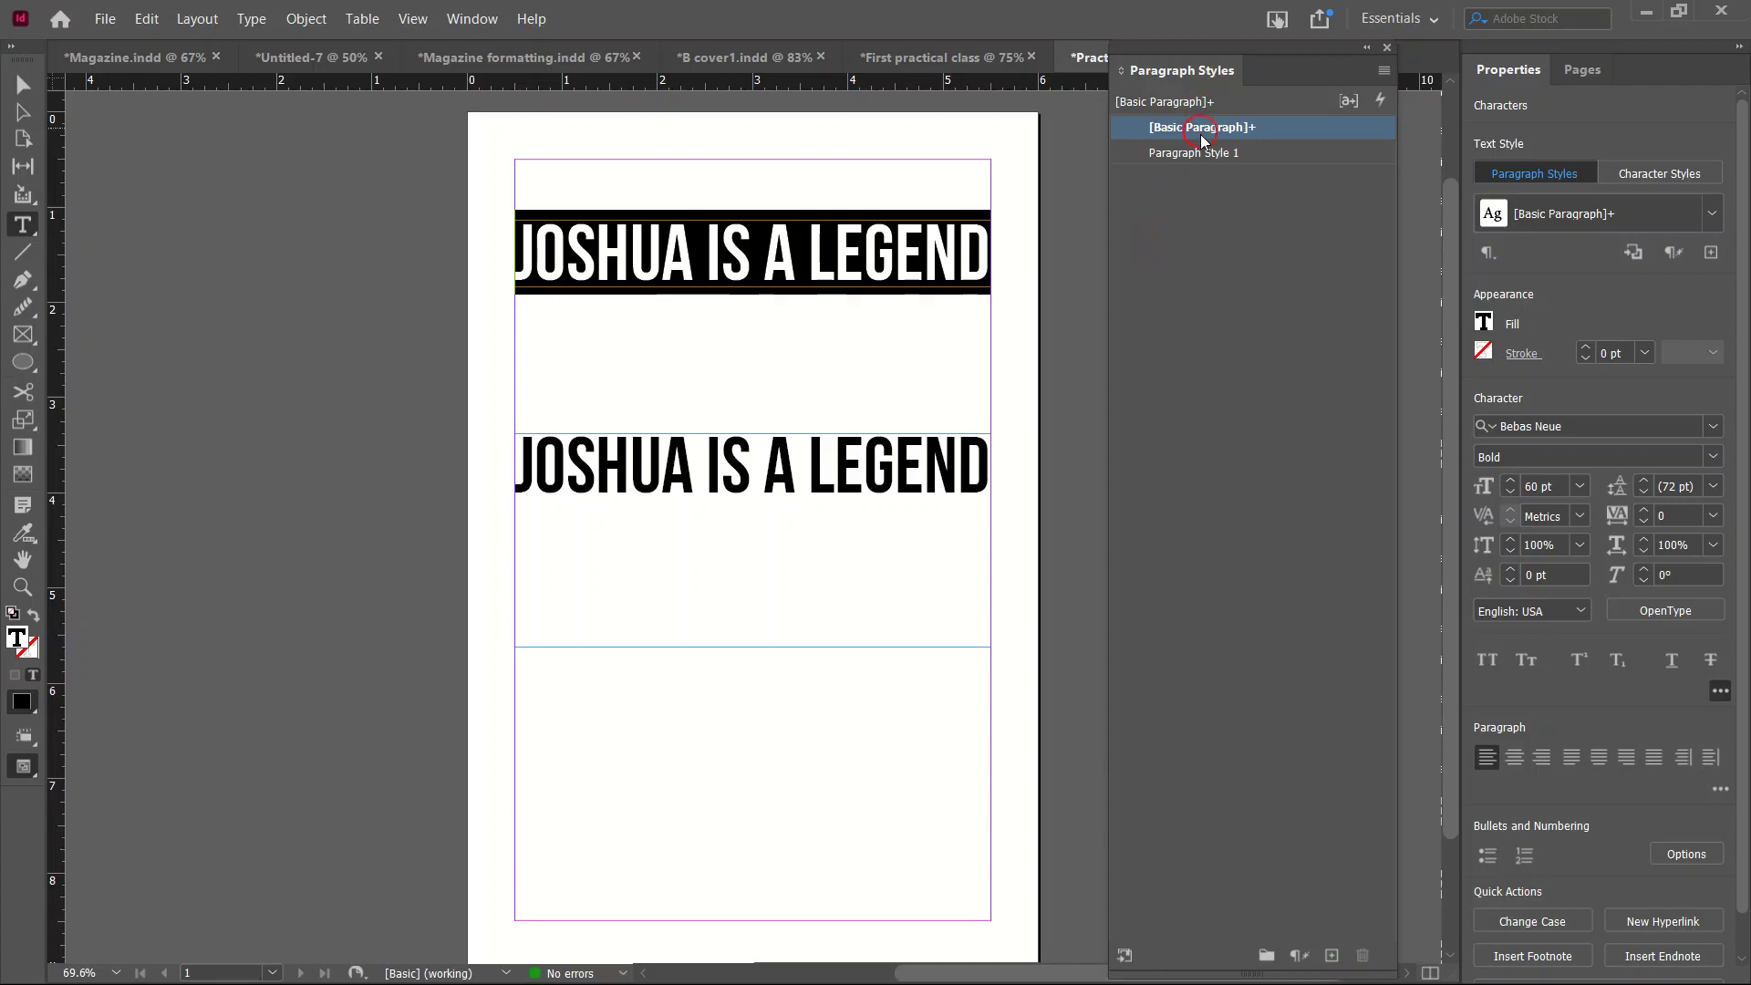
{"action": "left_click", "coordinate": [1214, 153]}
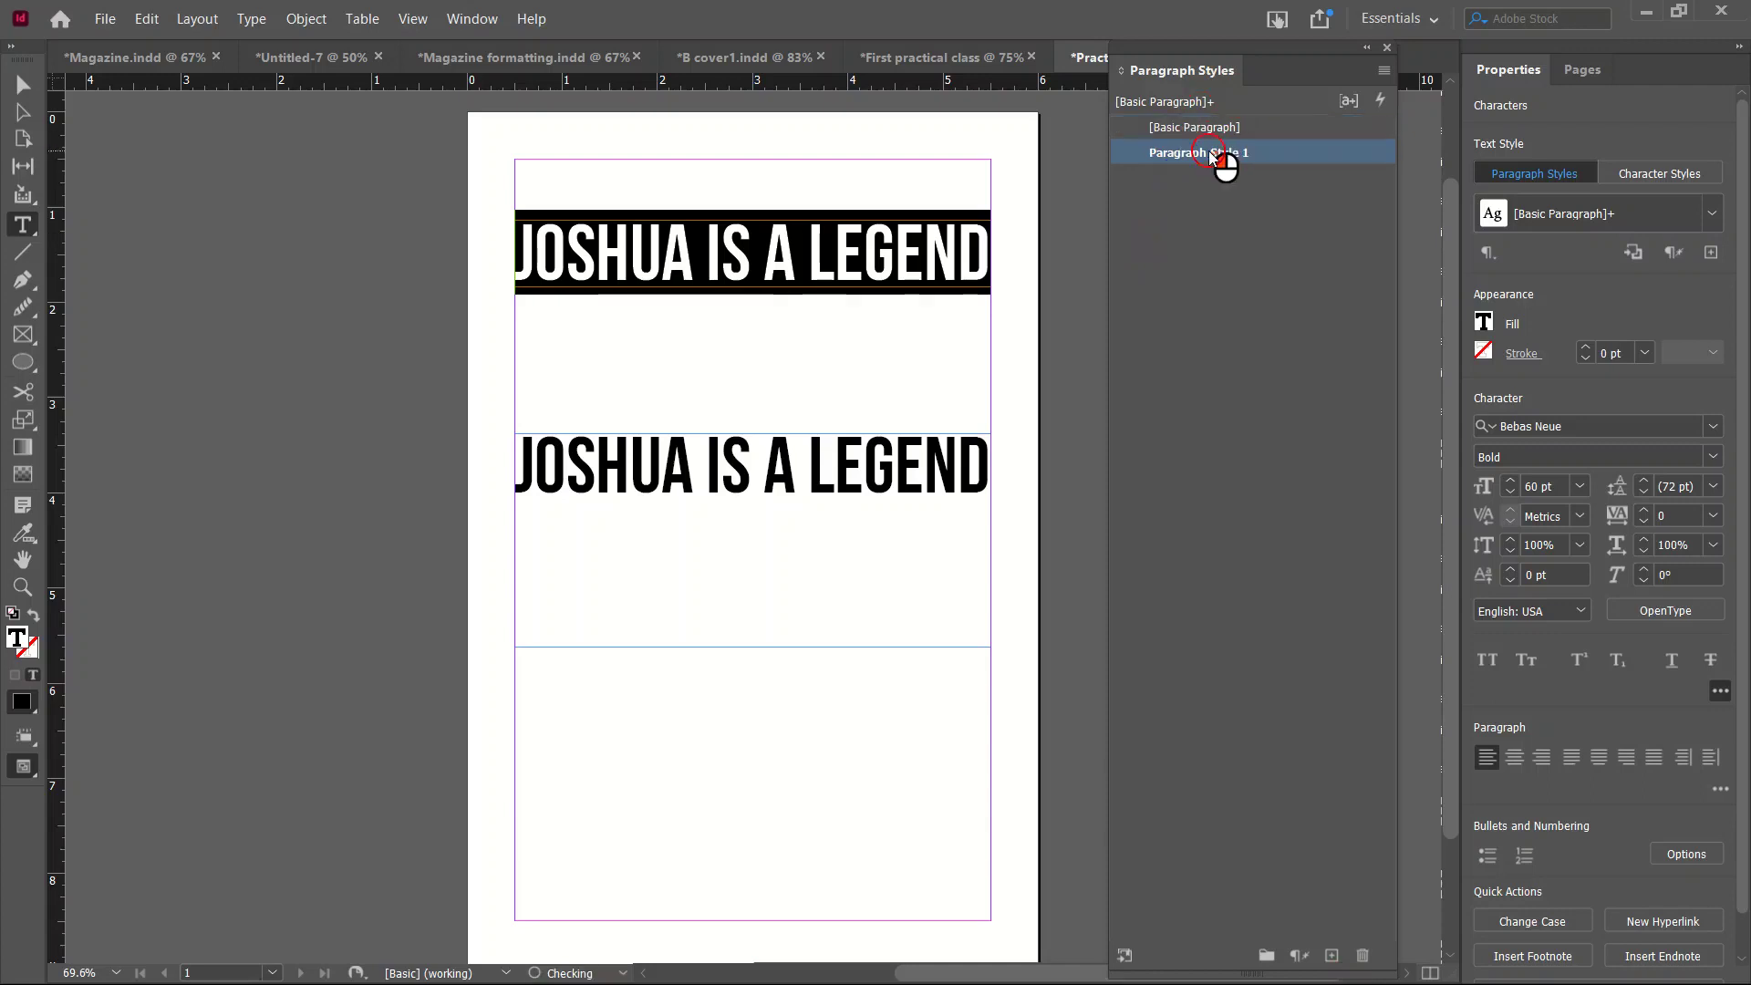
{"action": "double_click", "coordinate": [1213, 155]}
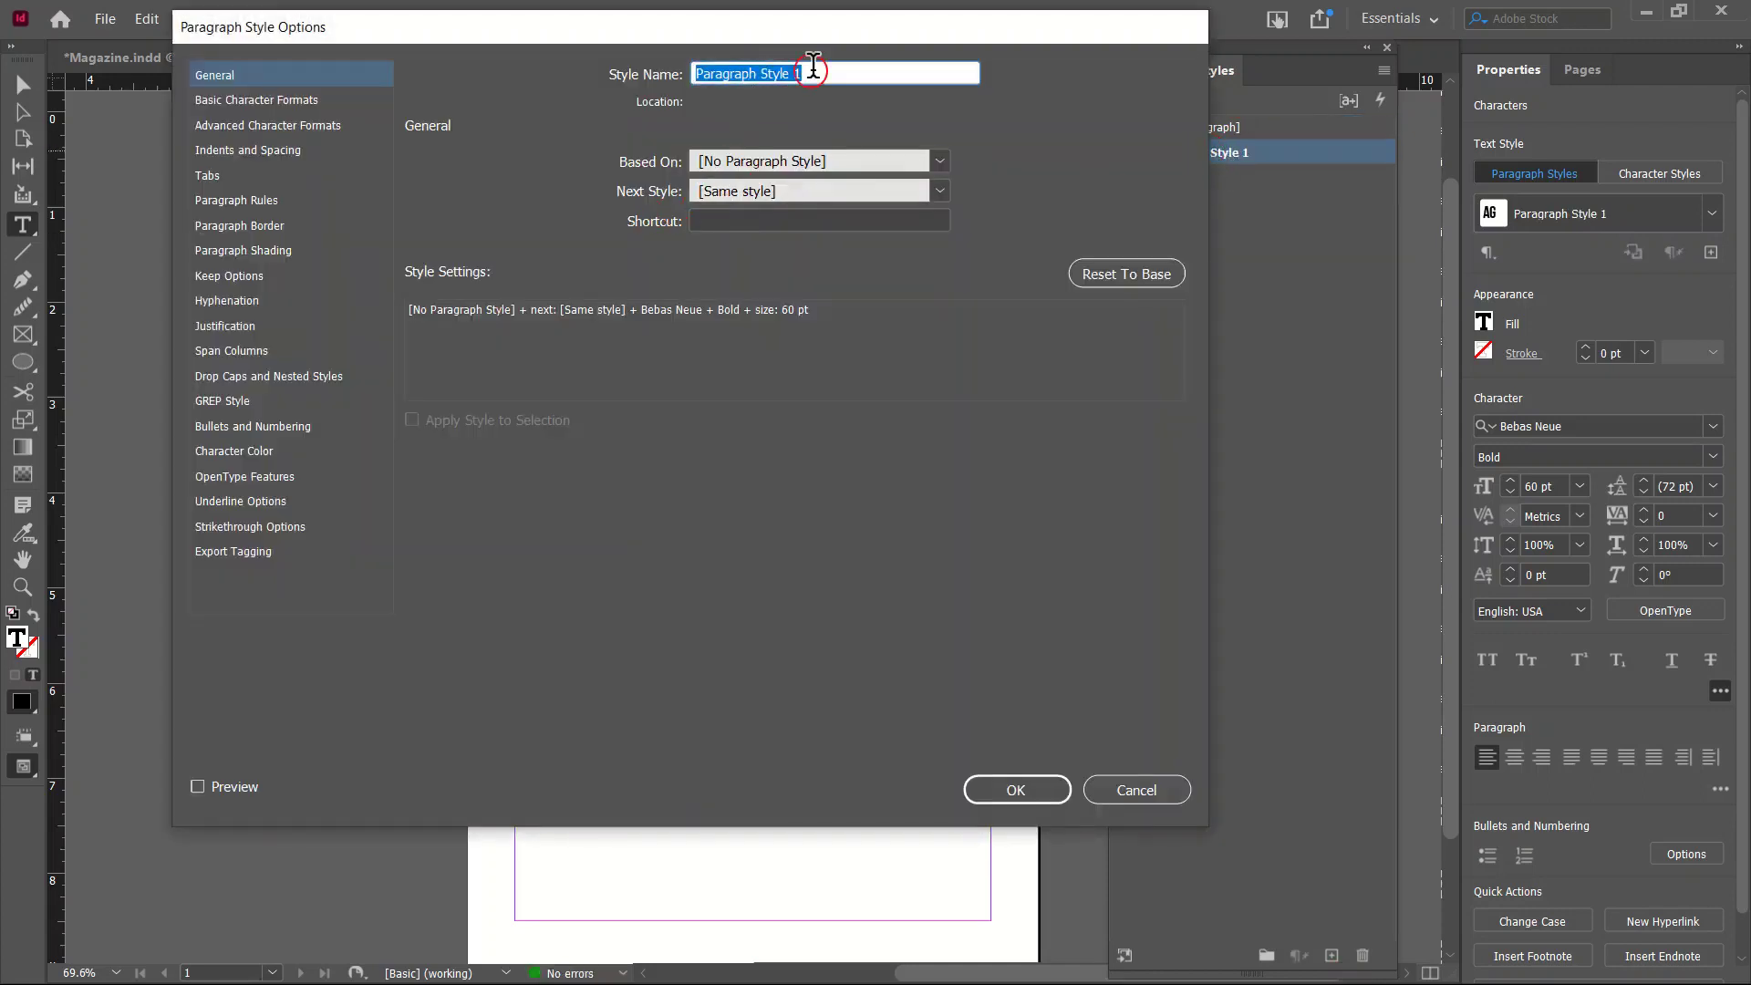
{"action": "type", "text": "Heading"}
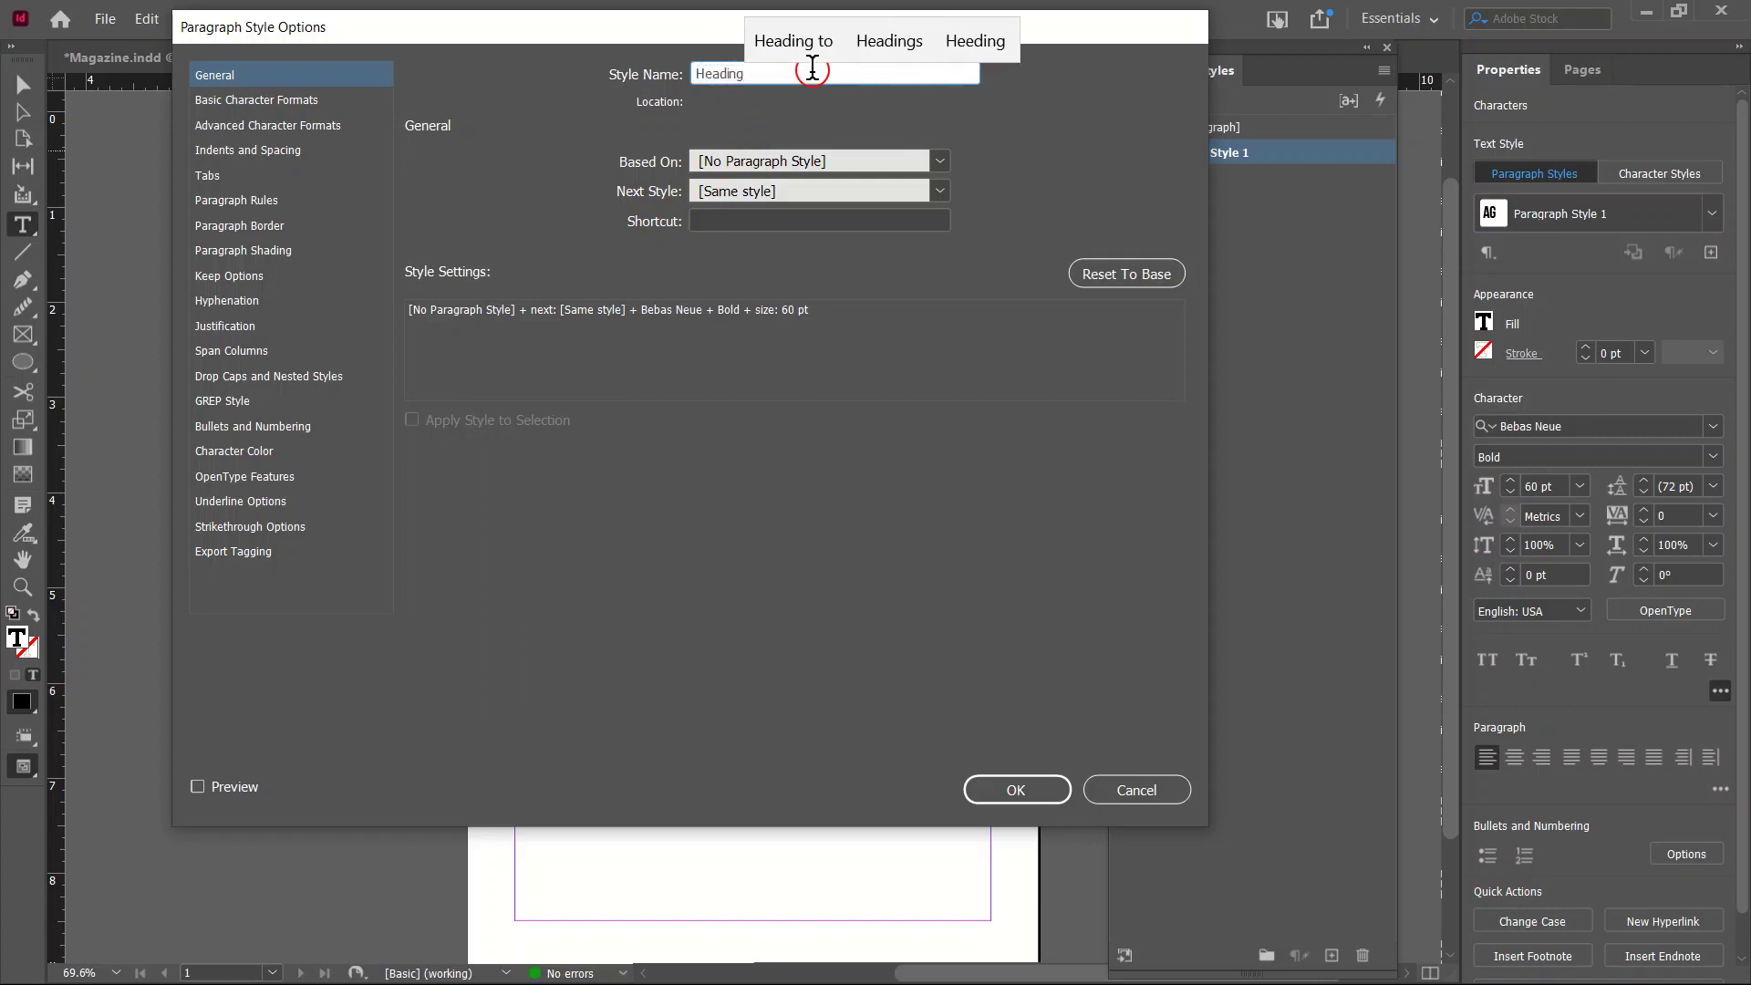
{"action": "left_click", "coordinate": [1061, 790]}
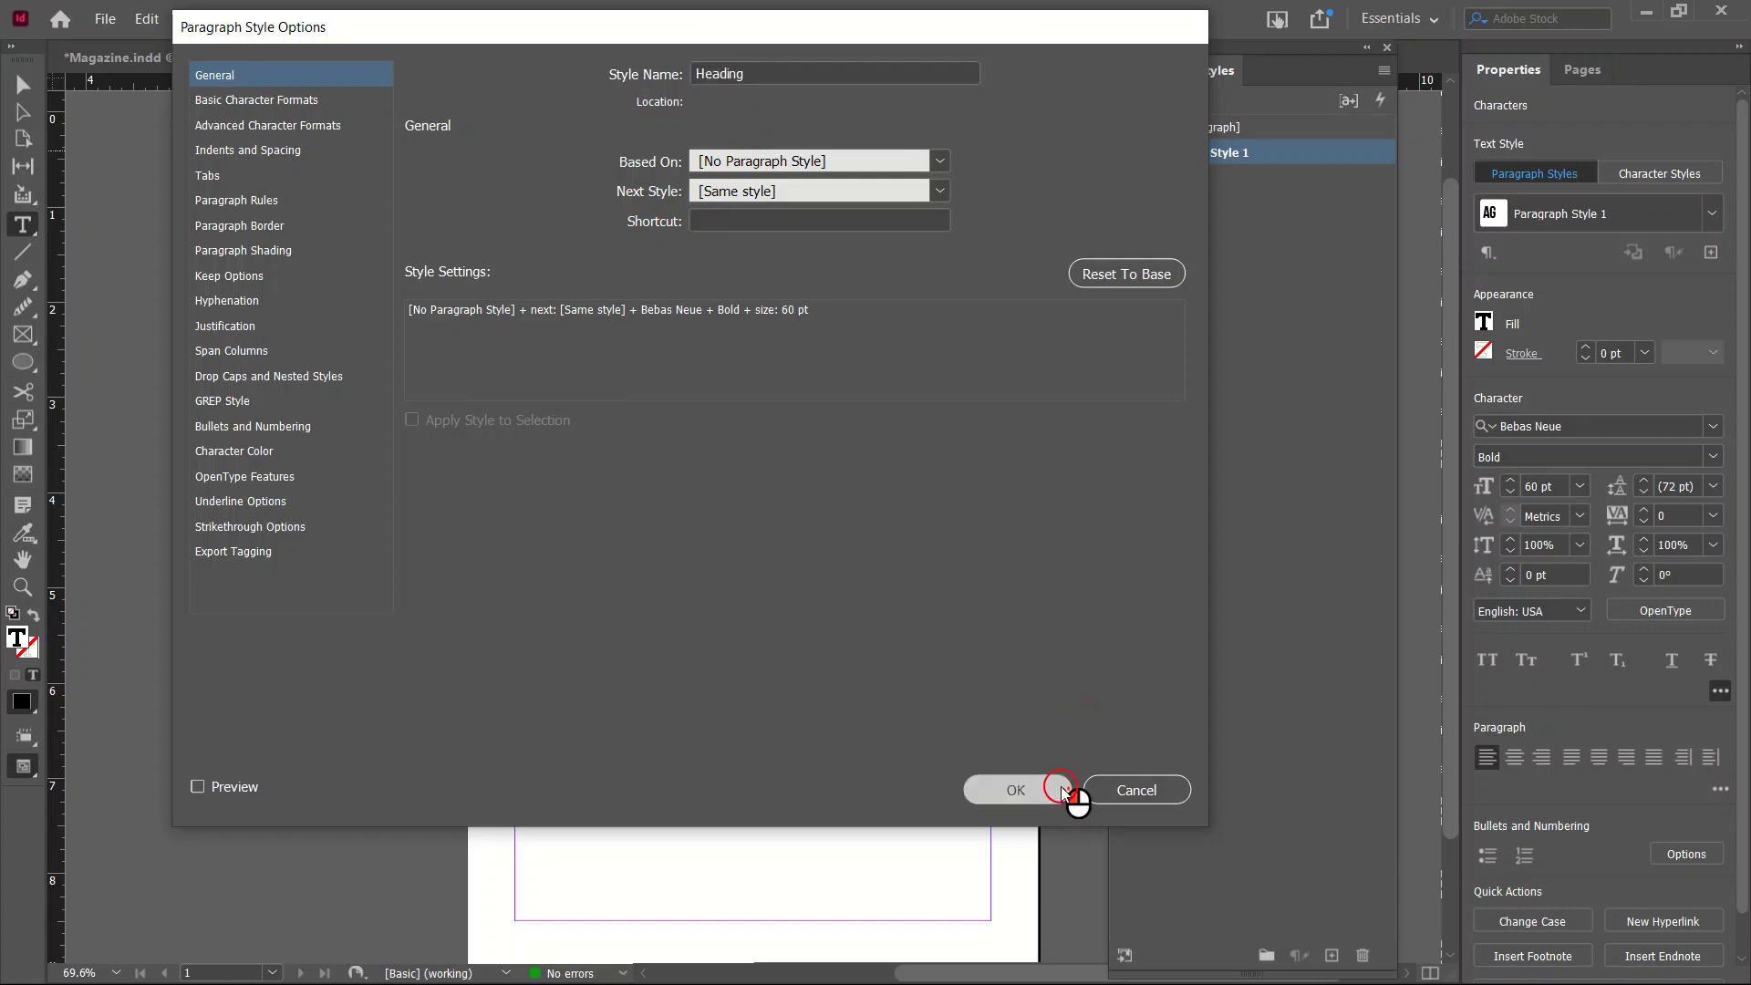
{"action": "left_click", "coordinate": [724, 468]}
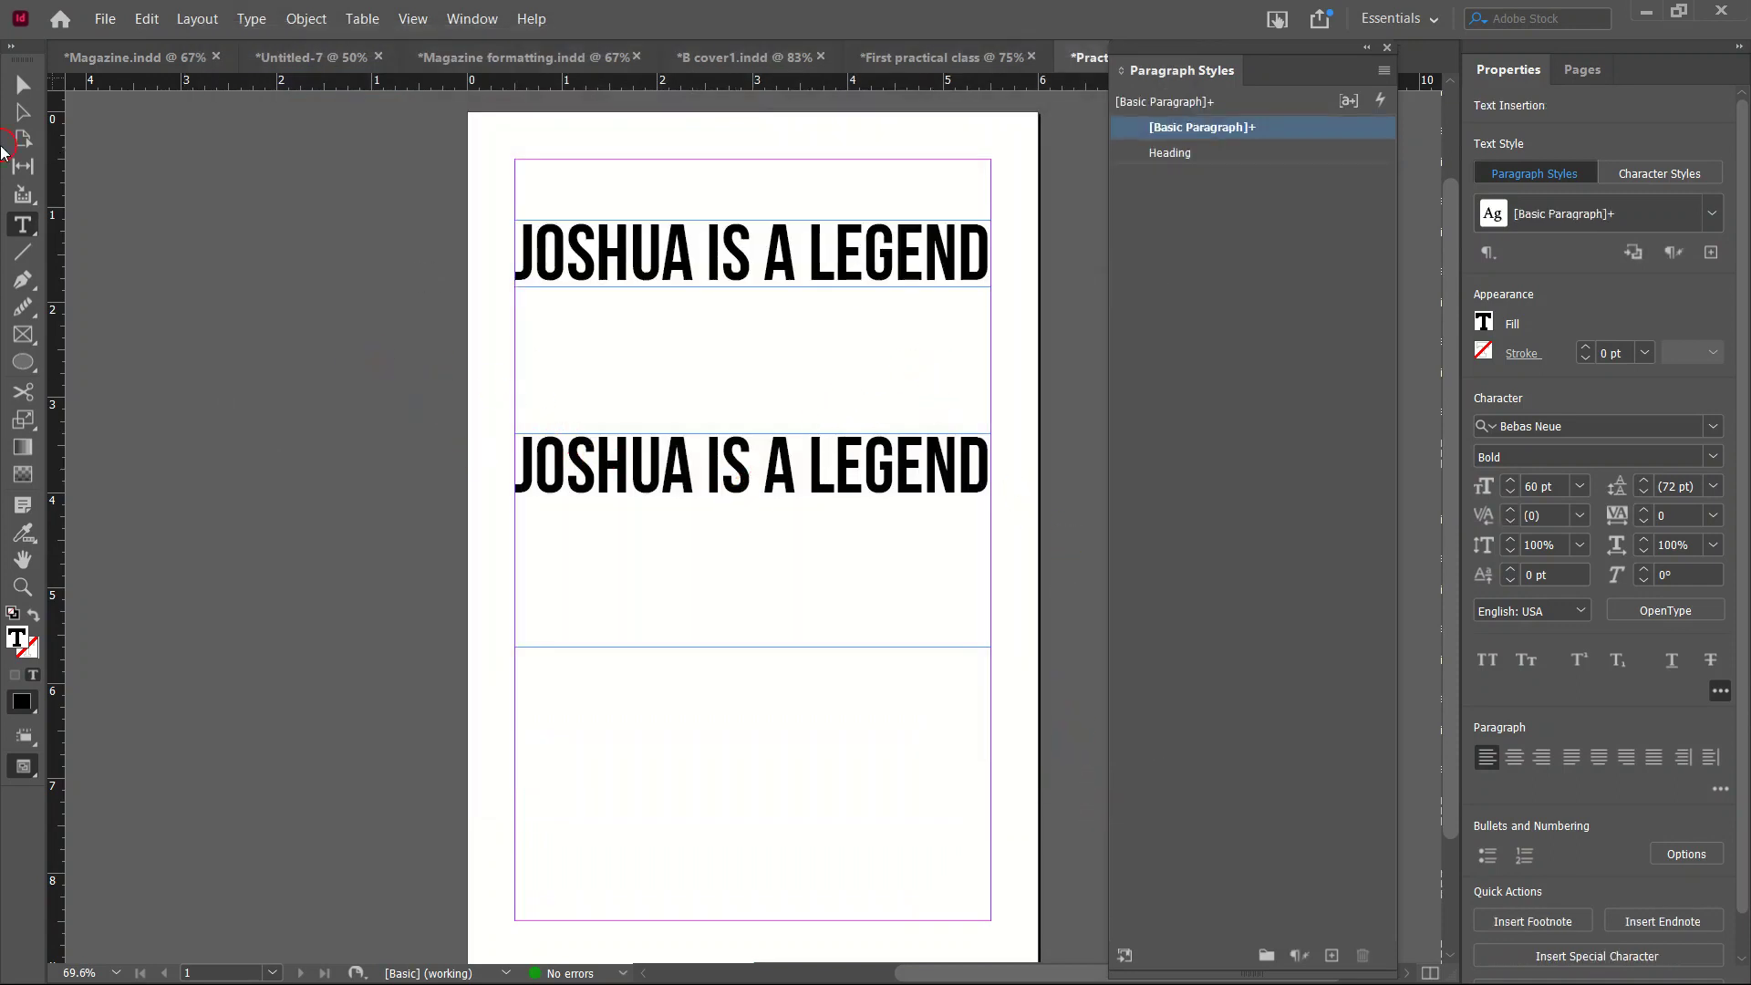
Delete the second headline frame and draw a new frame styled Heading, shortened to fit the headline.
{"action": "left_click", "coordinate": [23, 84]}
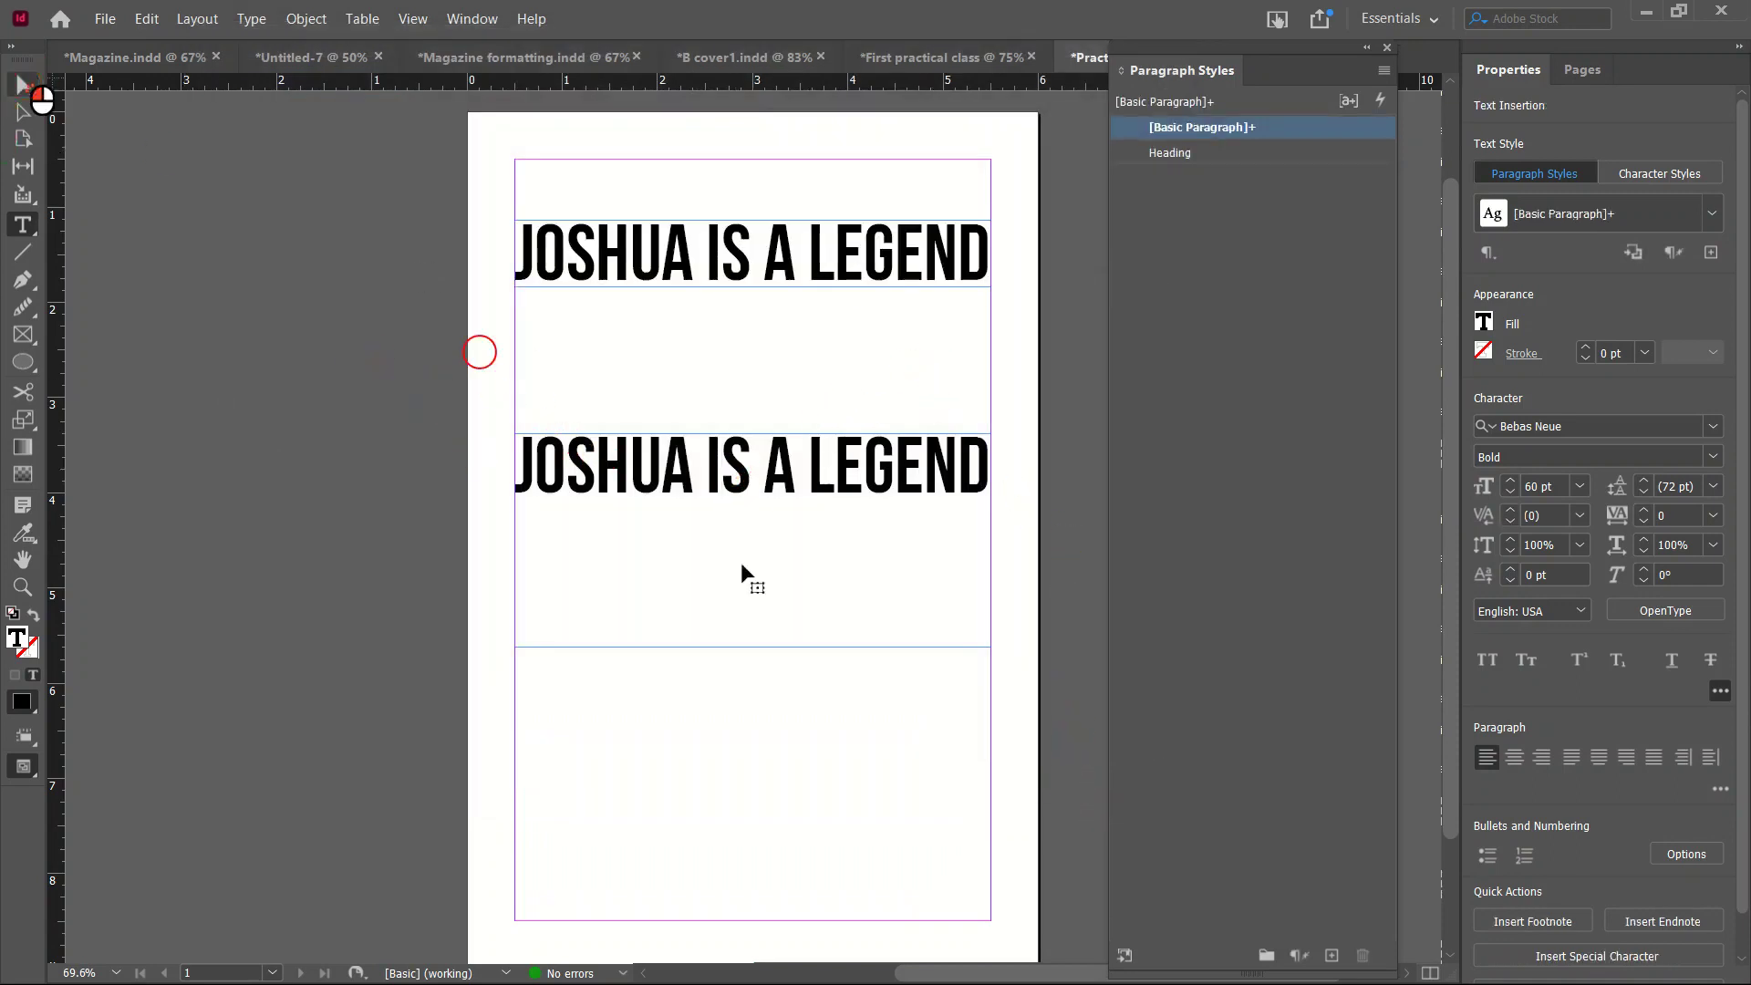
{"action": "left_click", "coordinate": [685, 465]}
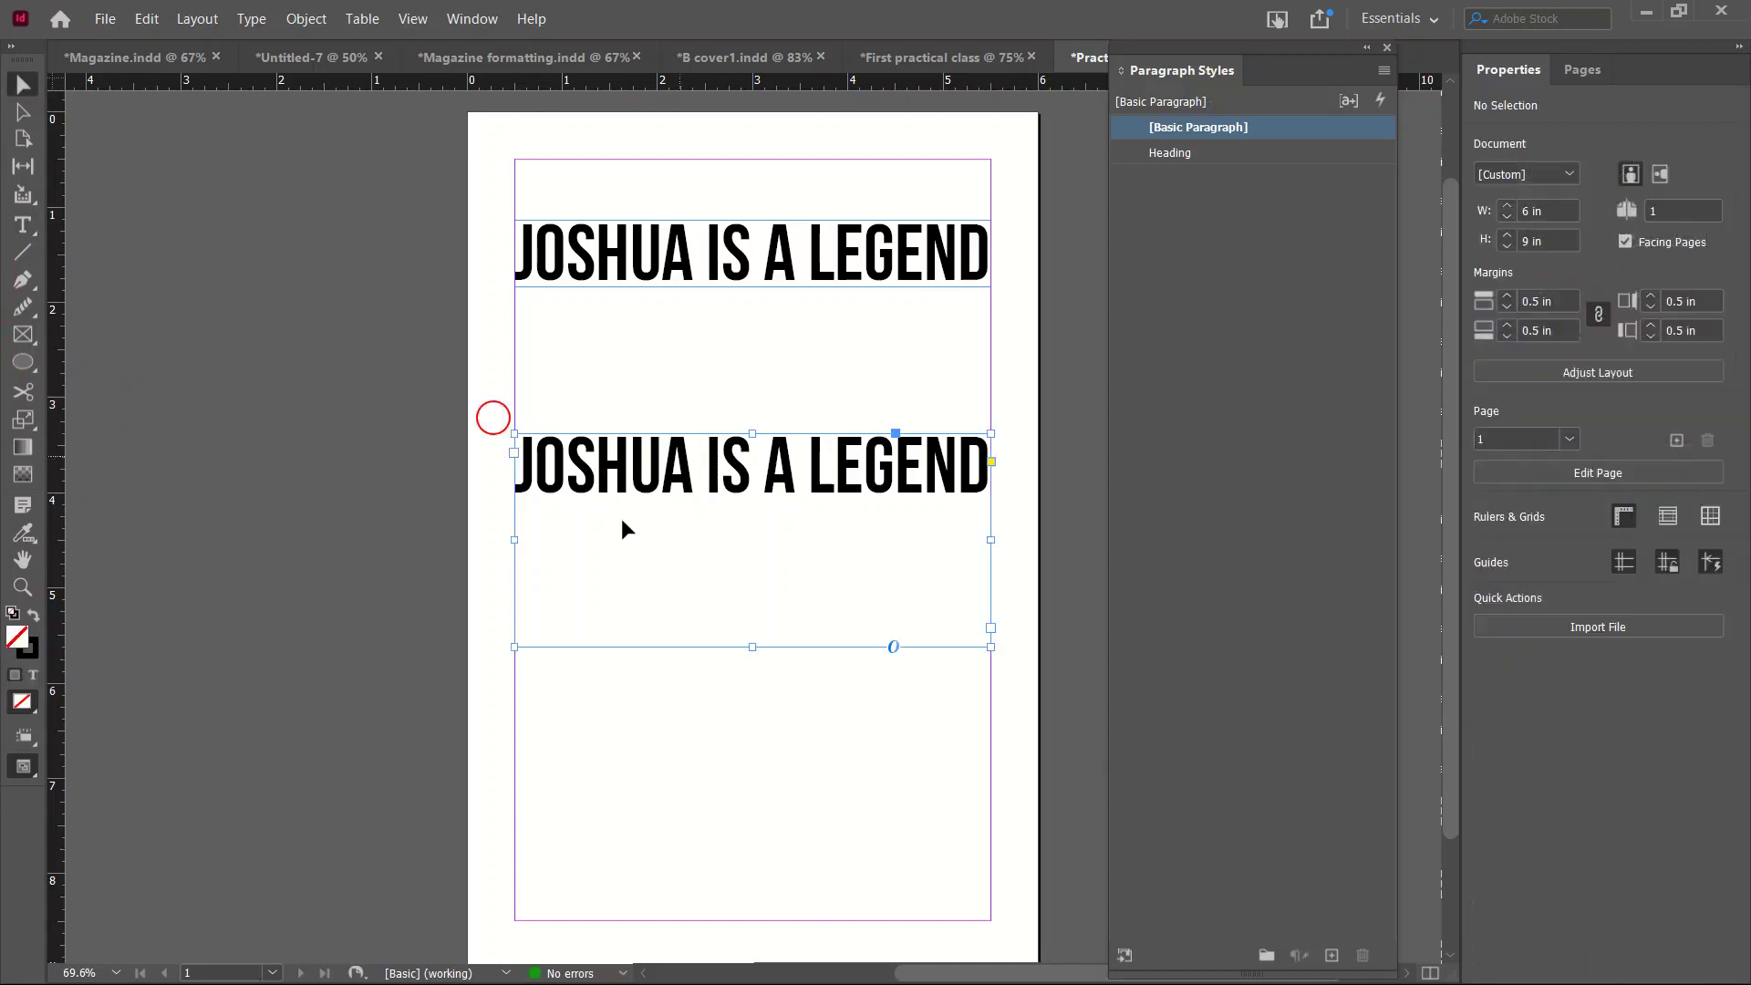
{"action": "key", "text": "Delete"}
{"action": "left_click", "coordinate": [24, 234]}
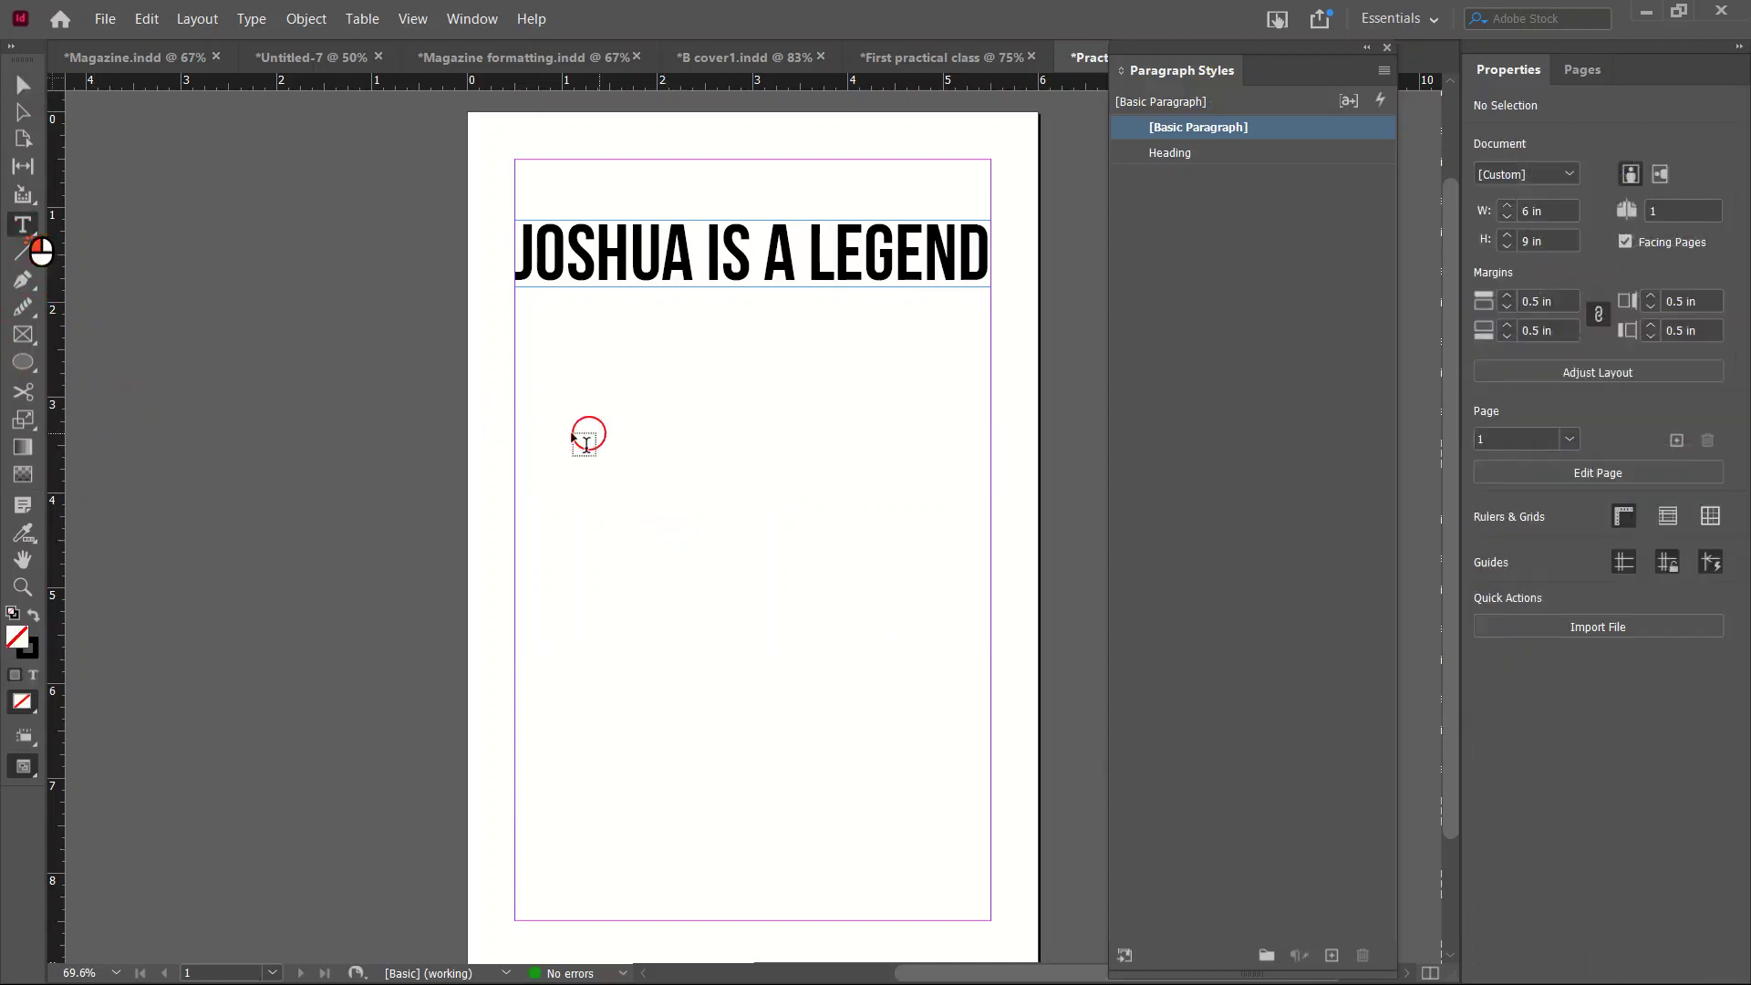
{"action": "left_click_drag", "start_coordinate": [509, 411], "coordinate": [990, 663]}
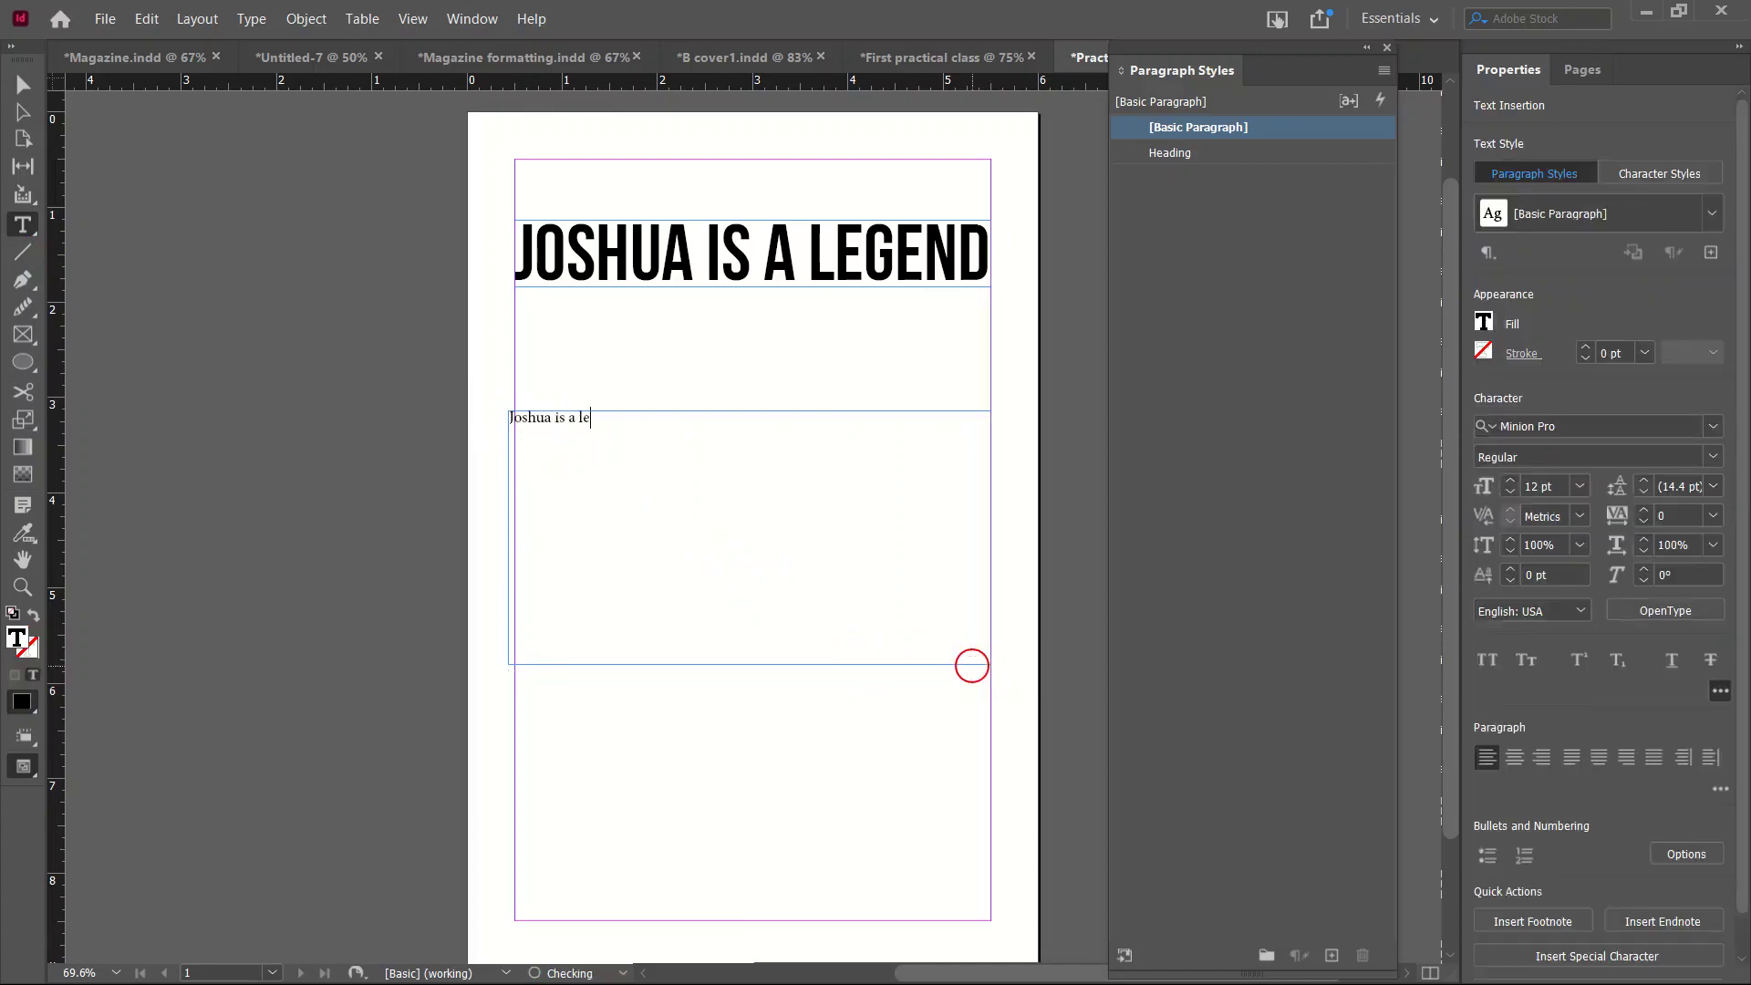
{"action": "key", "text": "Escape"}
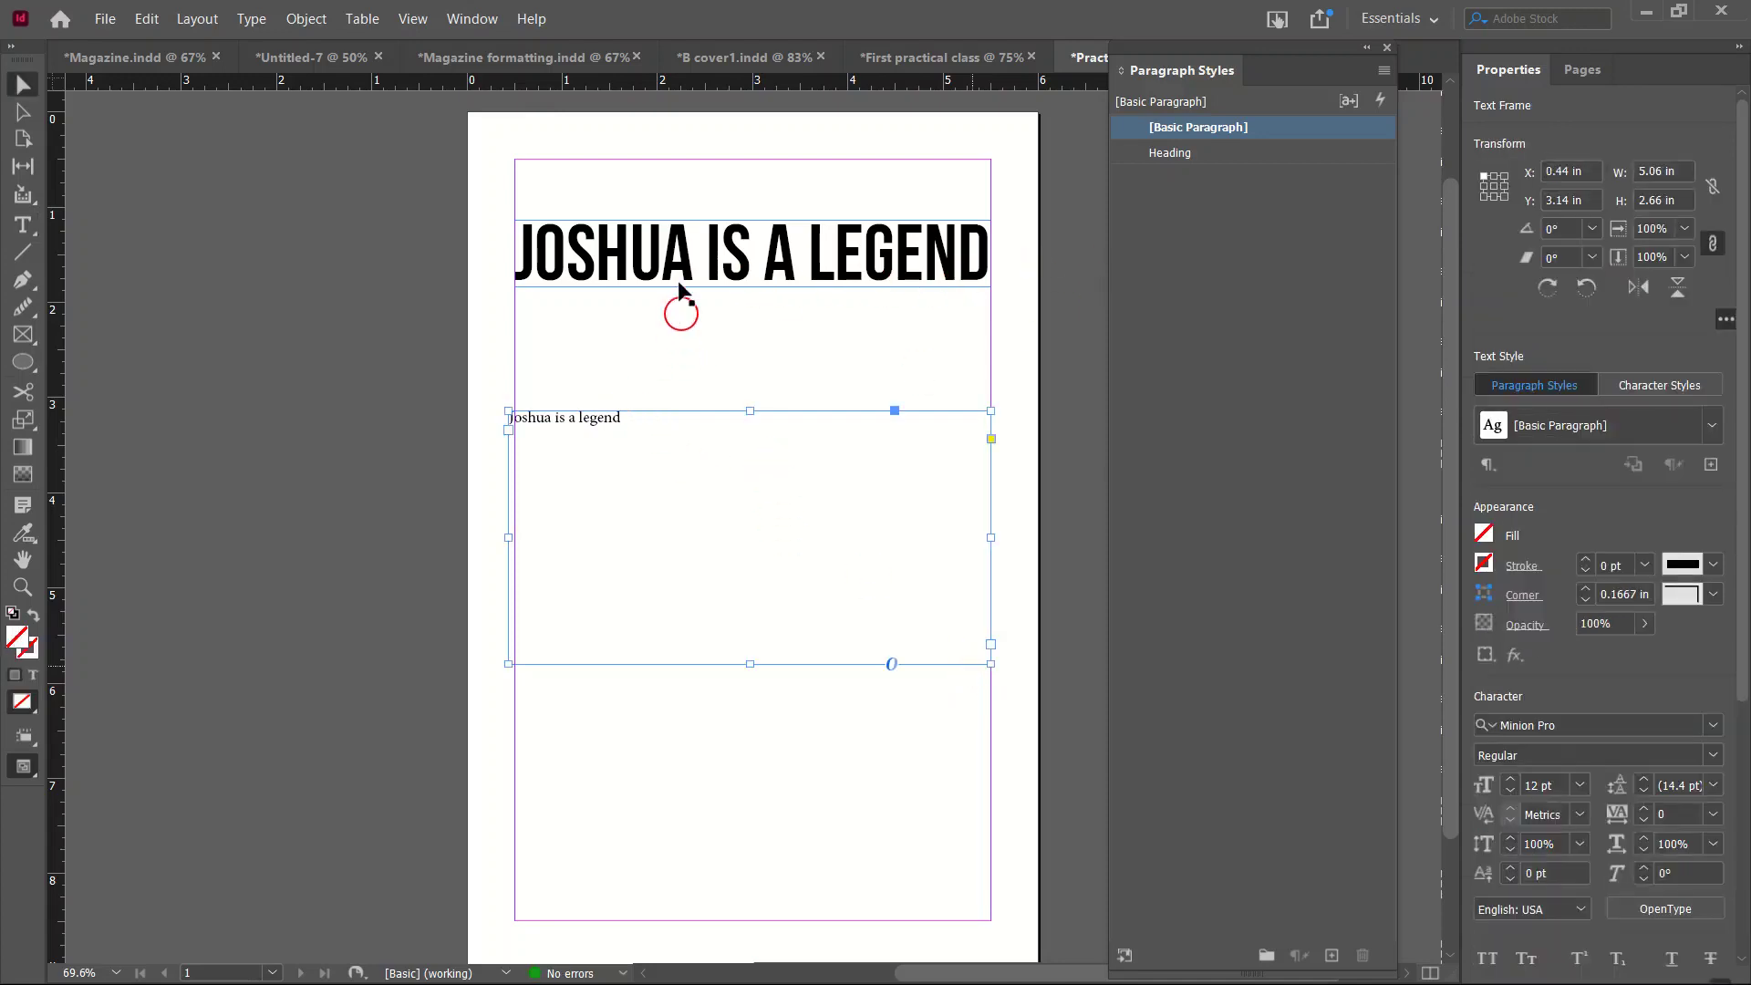
{"action": "left_click", "coordinate": [1197, 161]}
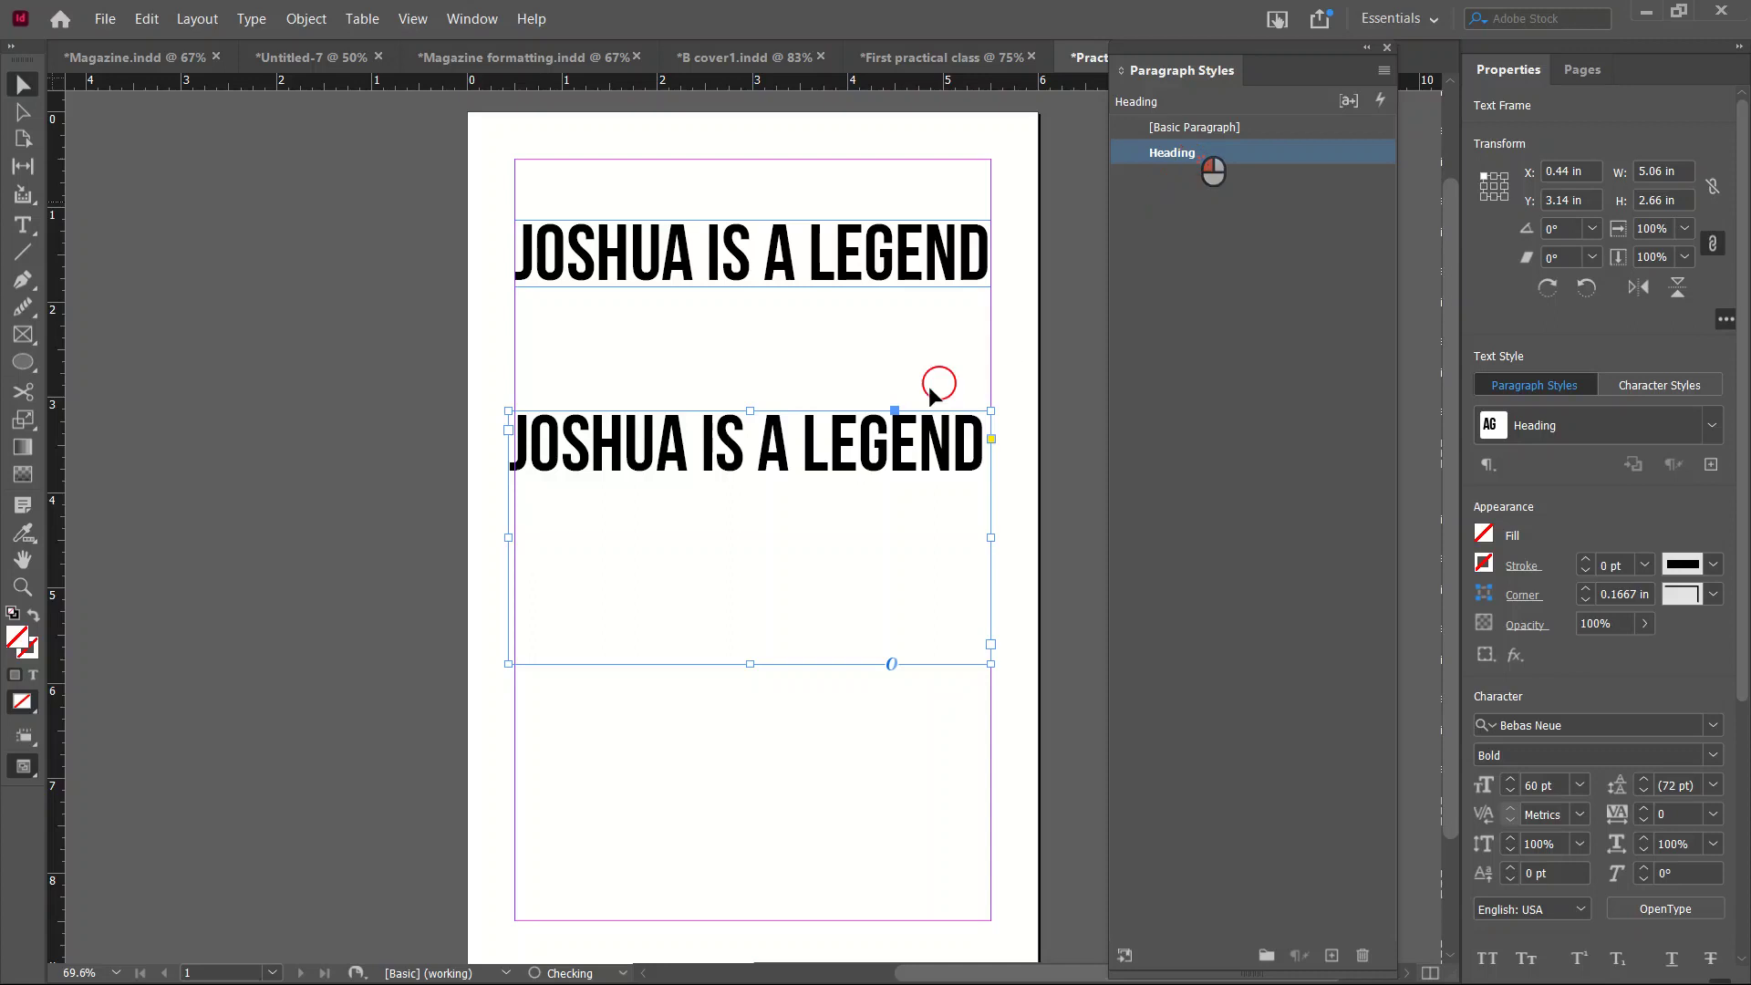
{"action": "left_click_drag", "start_coordinate": [749, 664], "coordinate": [834, 494]}
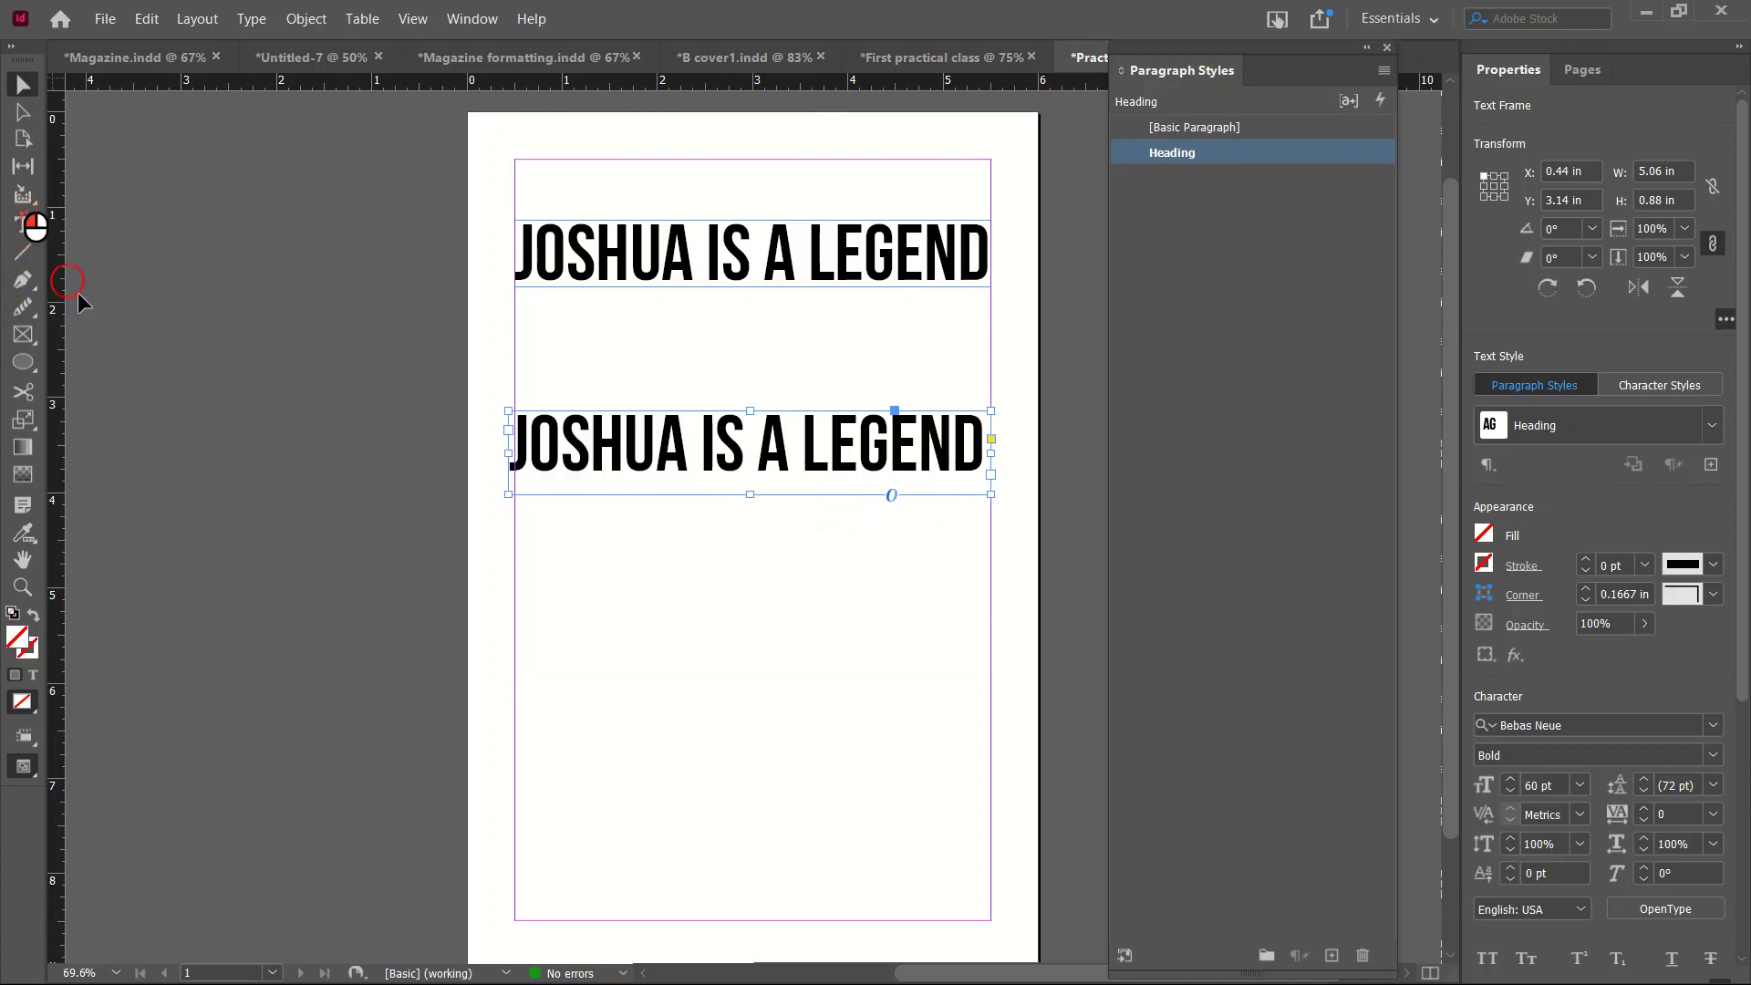
Draw a test frame reading 'HOPE YOU ARE DOING FINE', apply Heading, then delete it.
{"action": "left_click", "coordinate": [25, 226]}
{"action": "left_click_drag", "start_coordinate": [508, 566], "coordinate": [991, 767]}
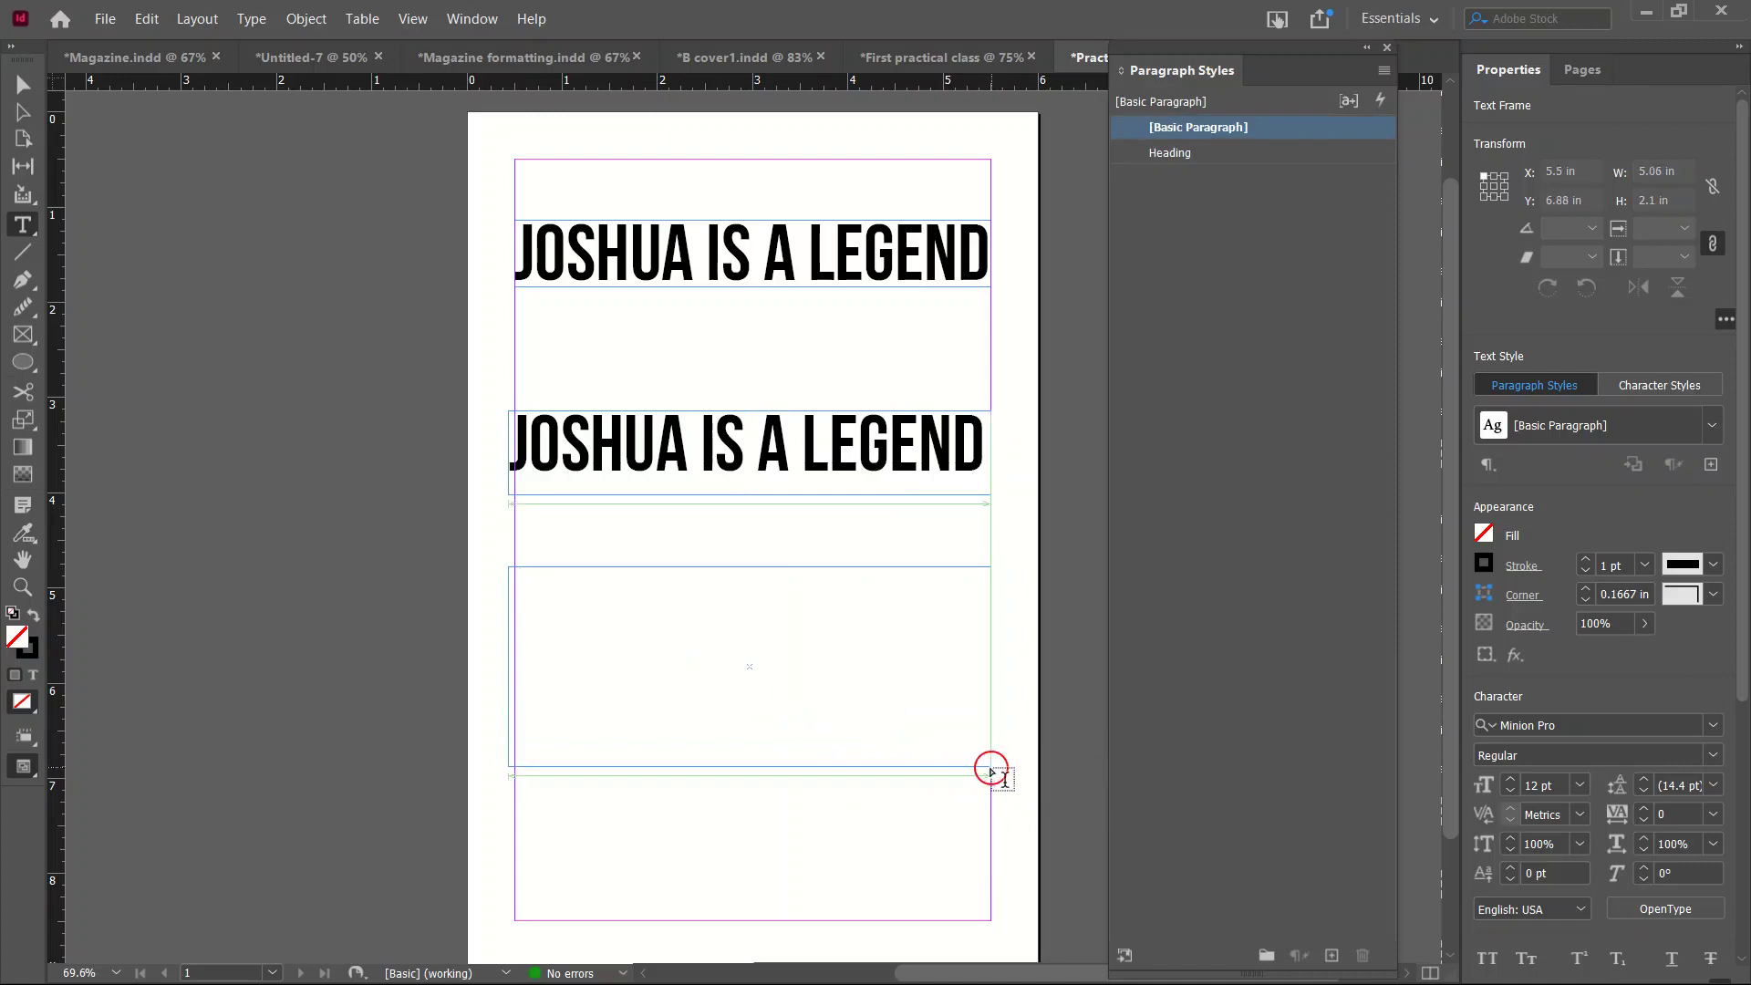
{"action": "type", "text": "Hope you are doing fine"}
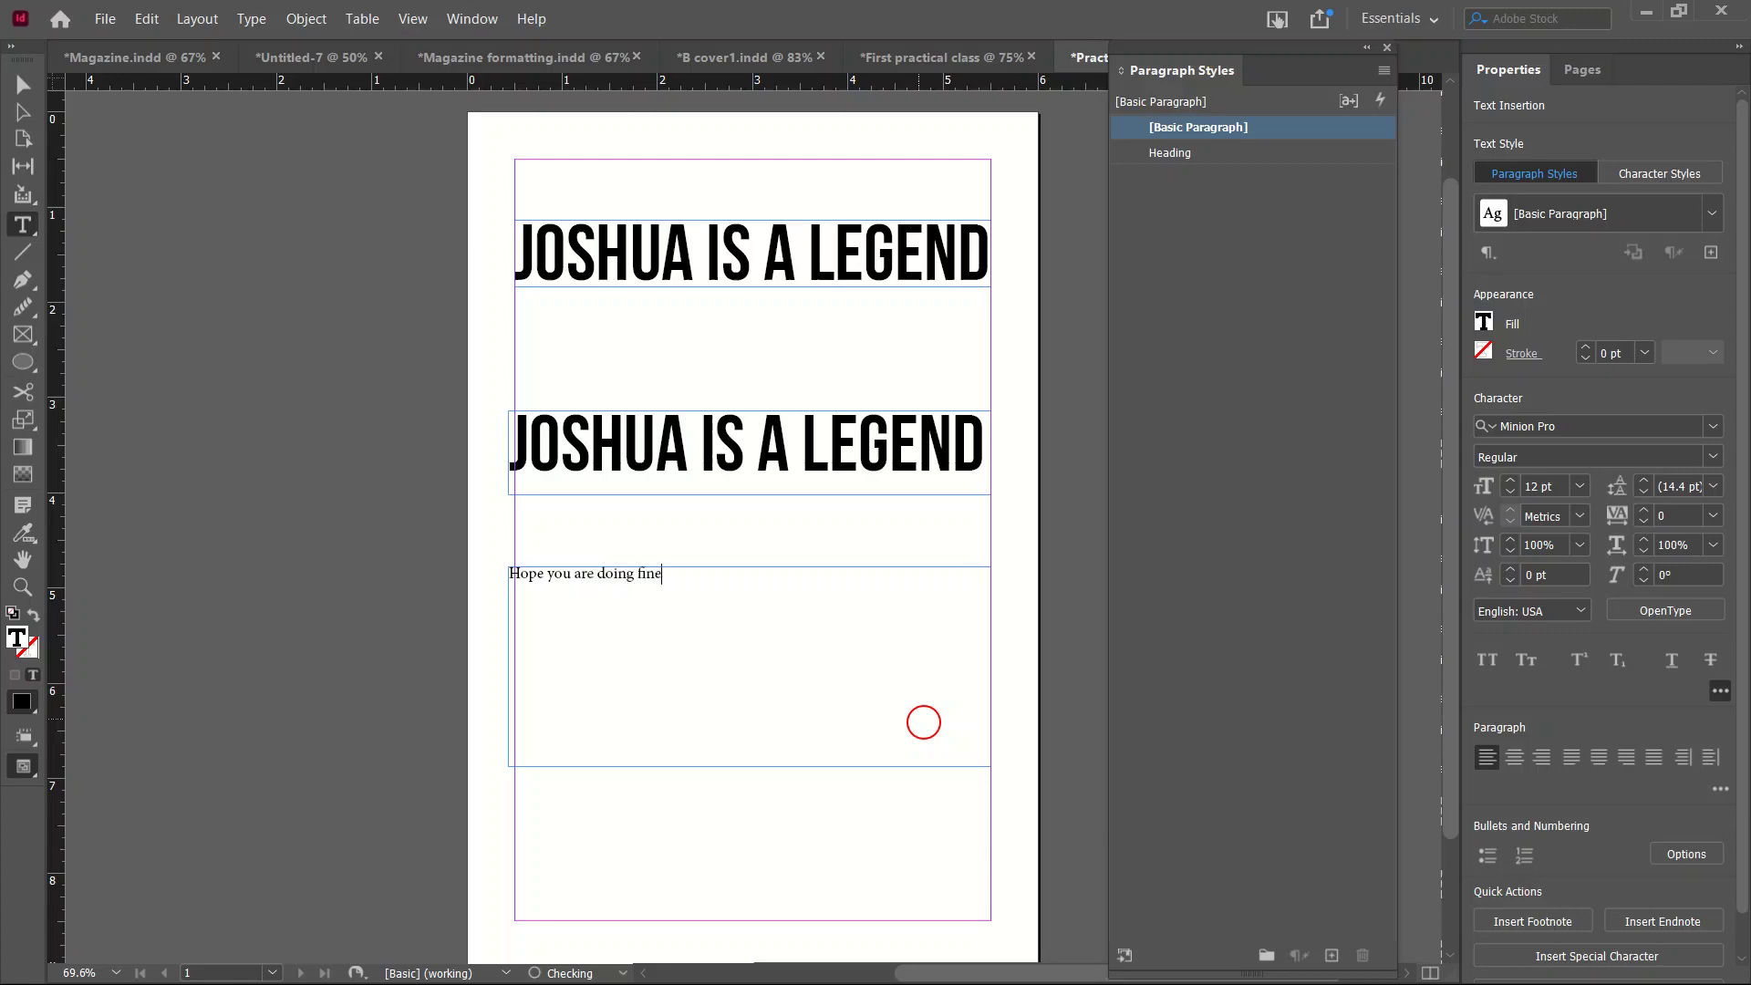
{"action": "key", "text": "Escape"}
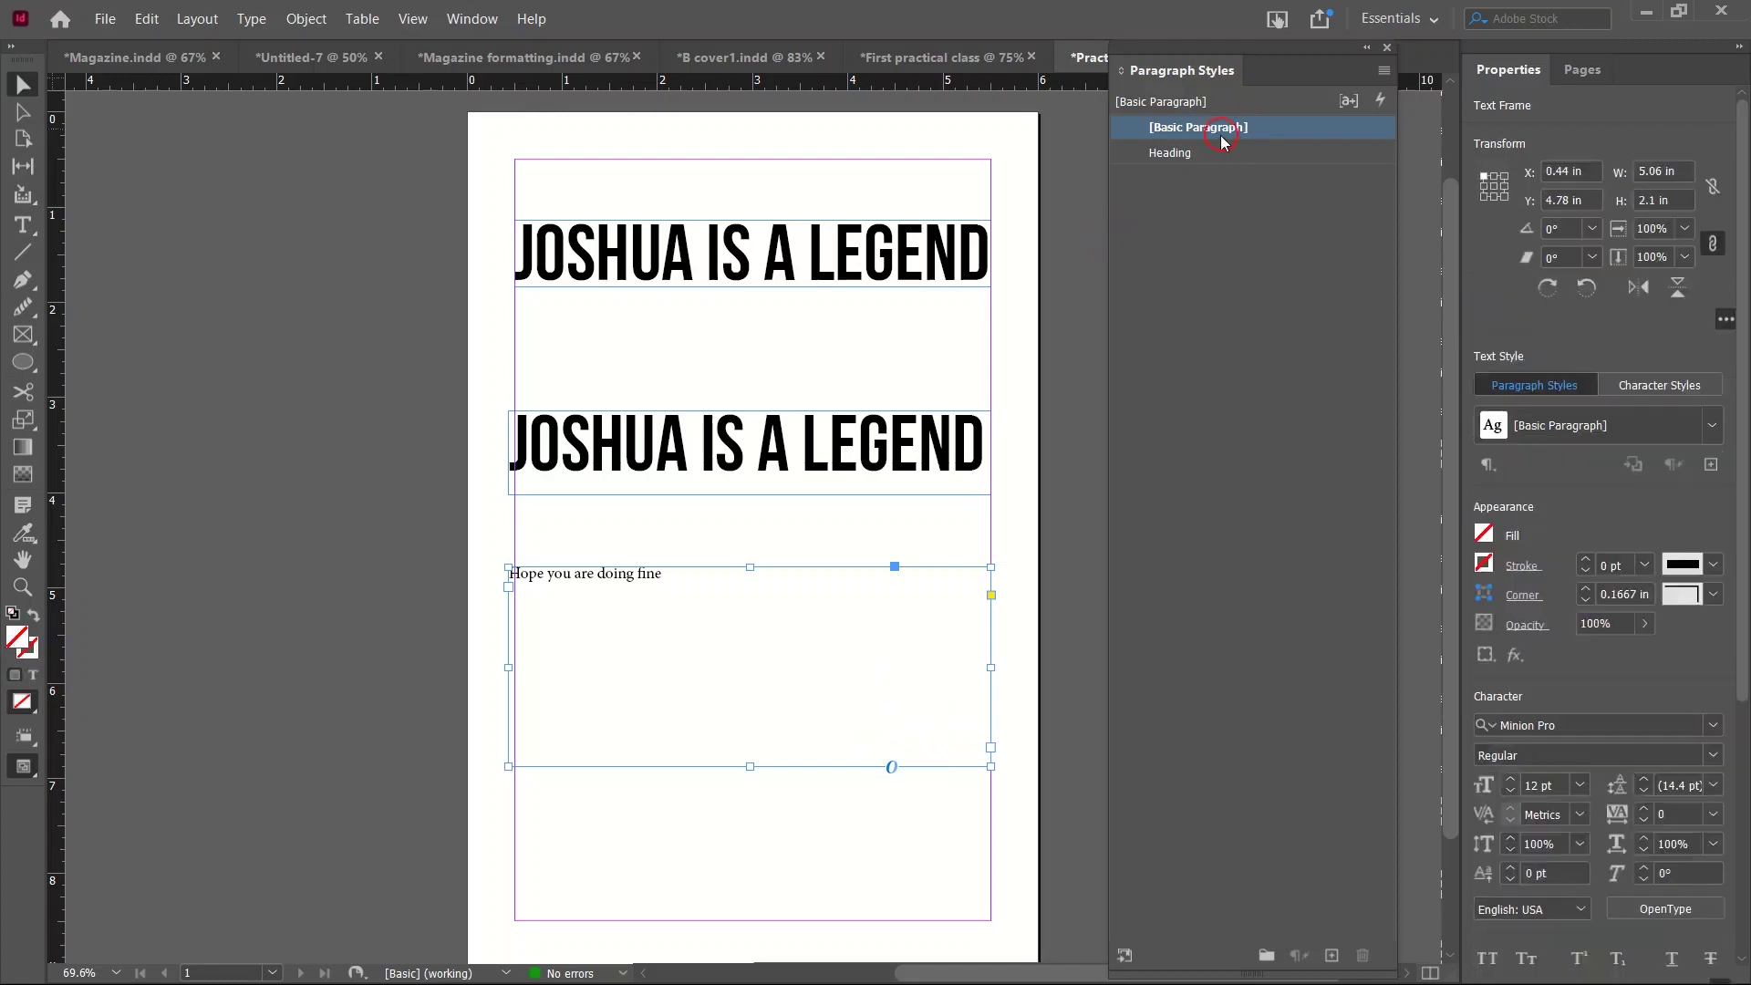
{"action": "left_click", "coordinate": [1199, 153]}
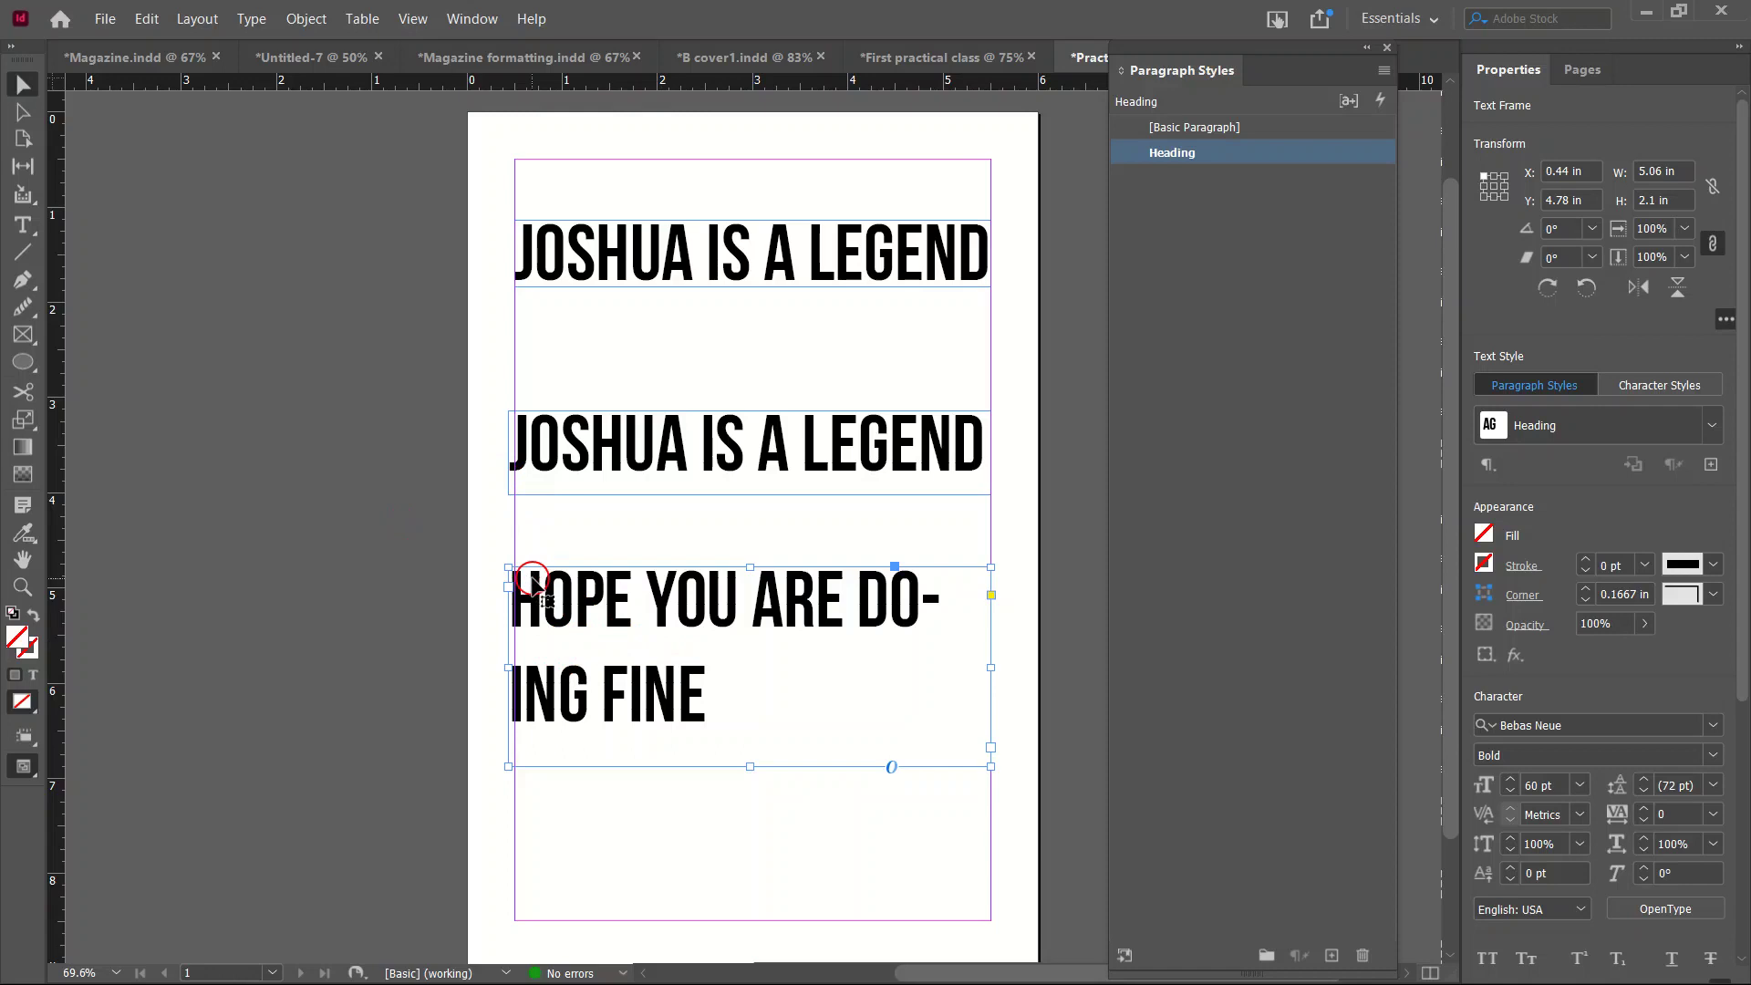
{"action": "key", "text": "Delete"}
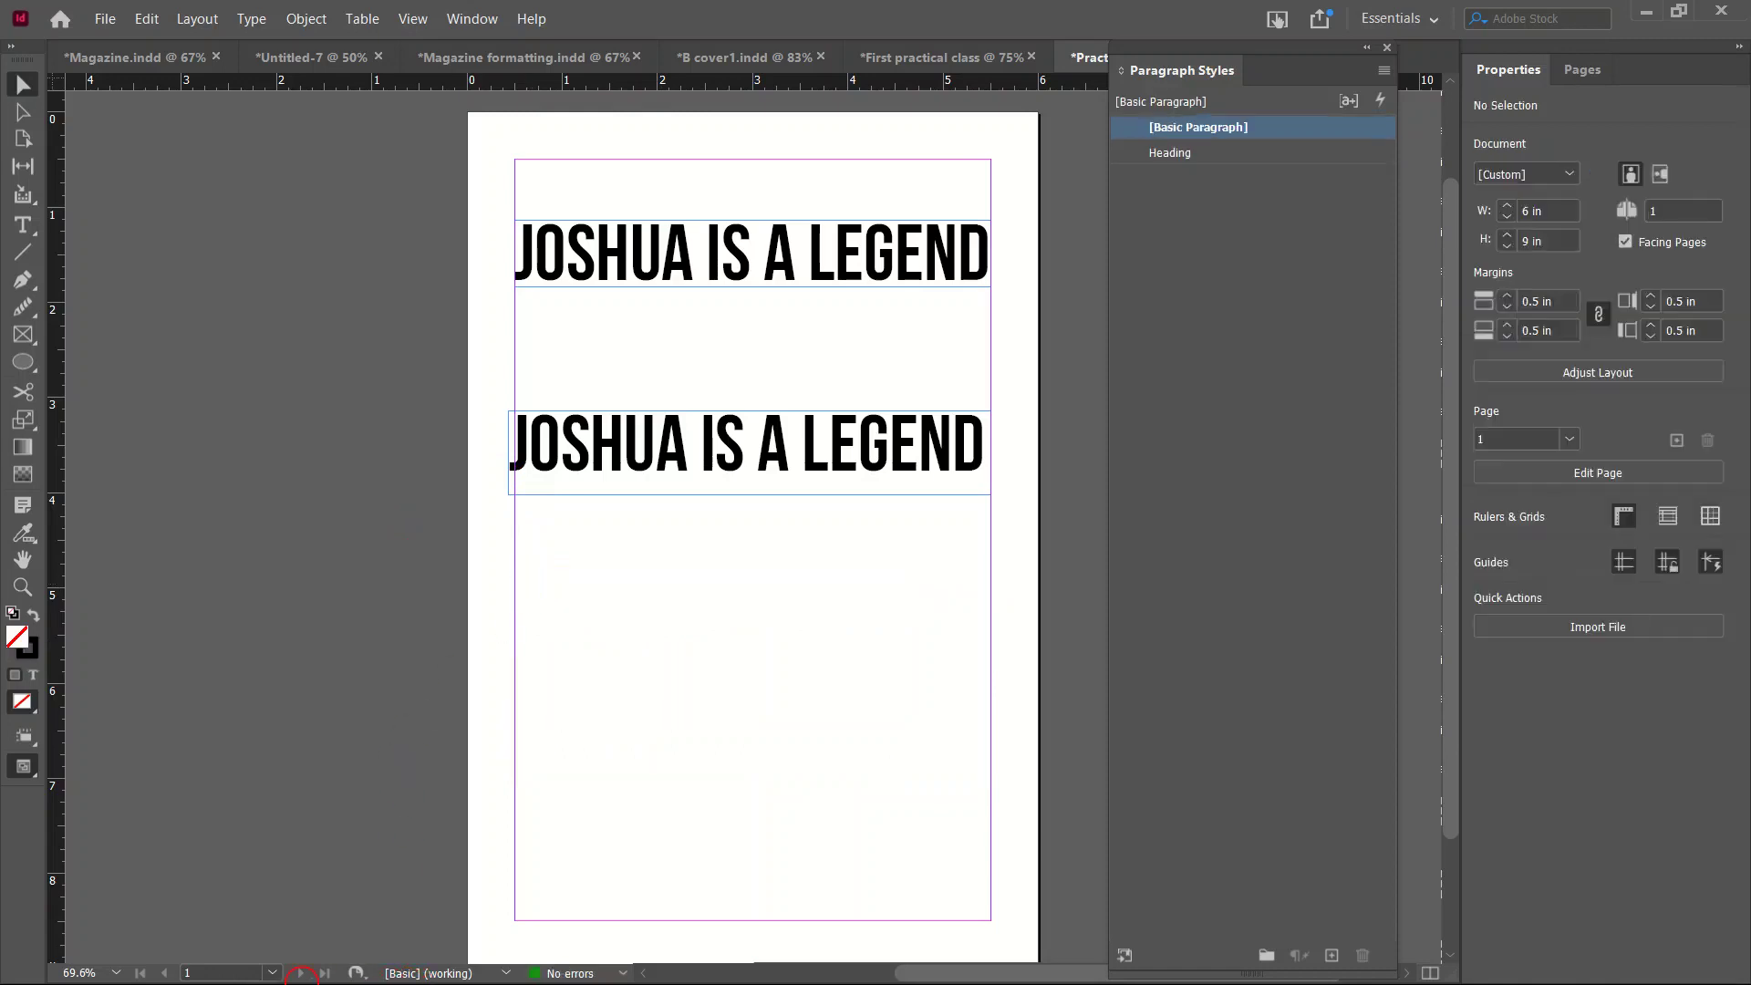
{"action": "key", "text": "super"}
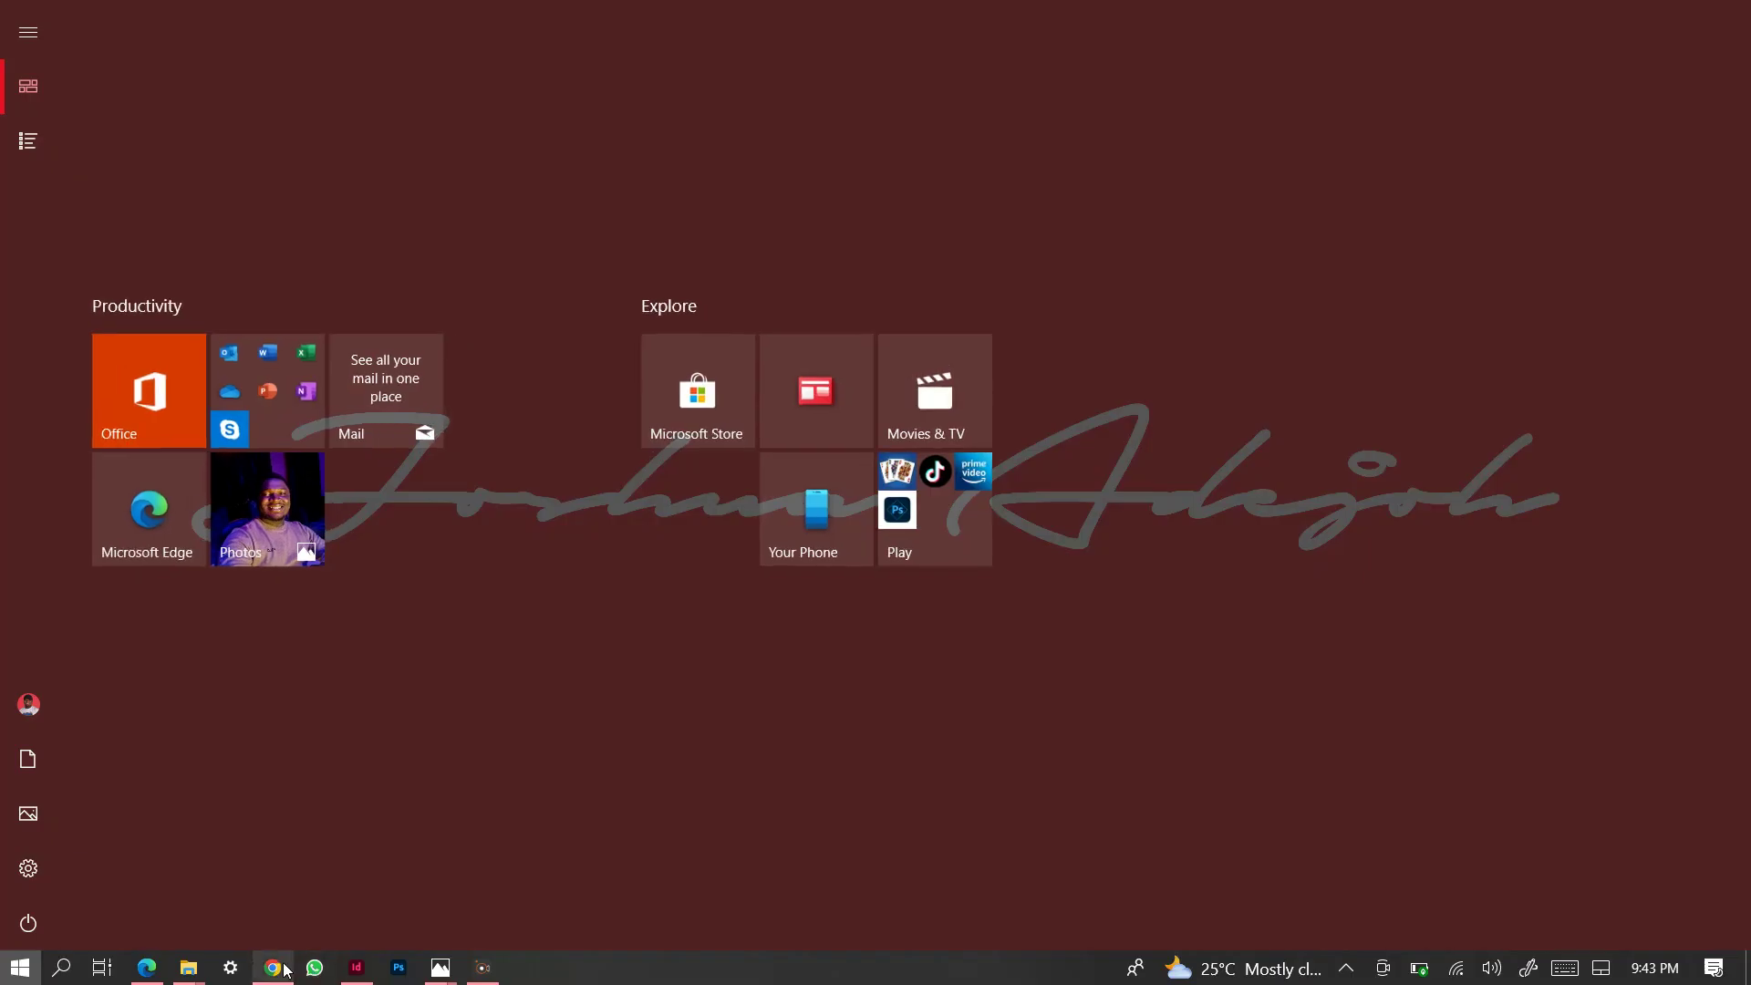
Copy the generated lorem ipsum paragraphs from loremipsum.io in Chrome and return to InDesign.
{"action": "left_click", "coordinate": [275, 969]}
{"action": "left_click", "coordinate": [583, 95]}
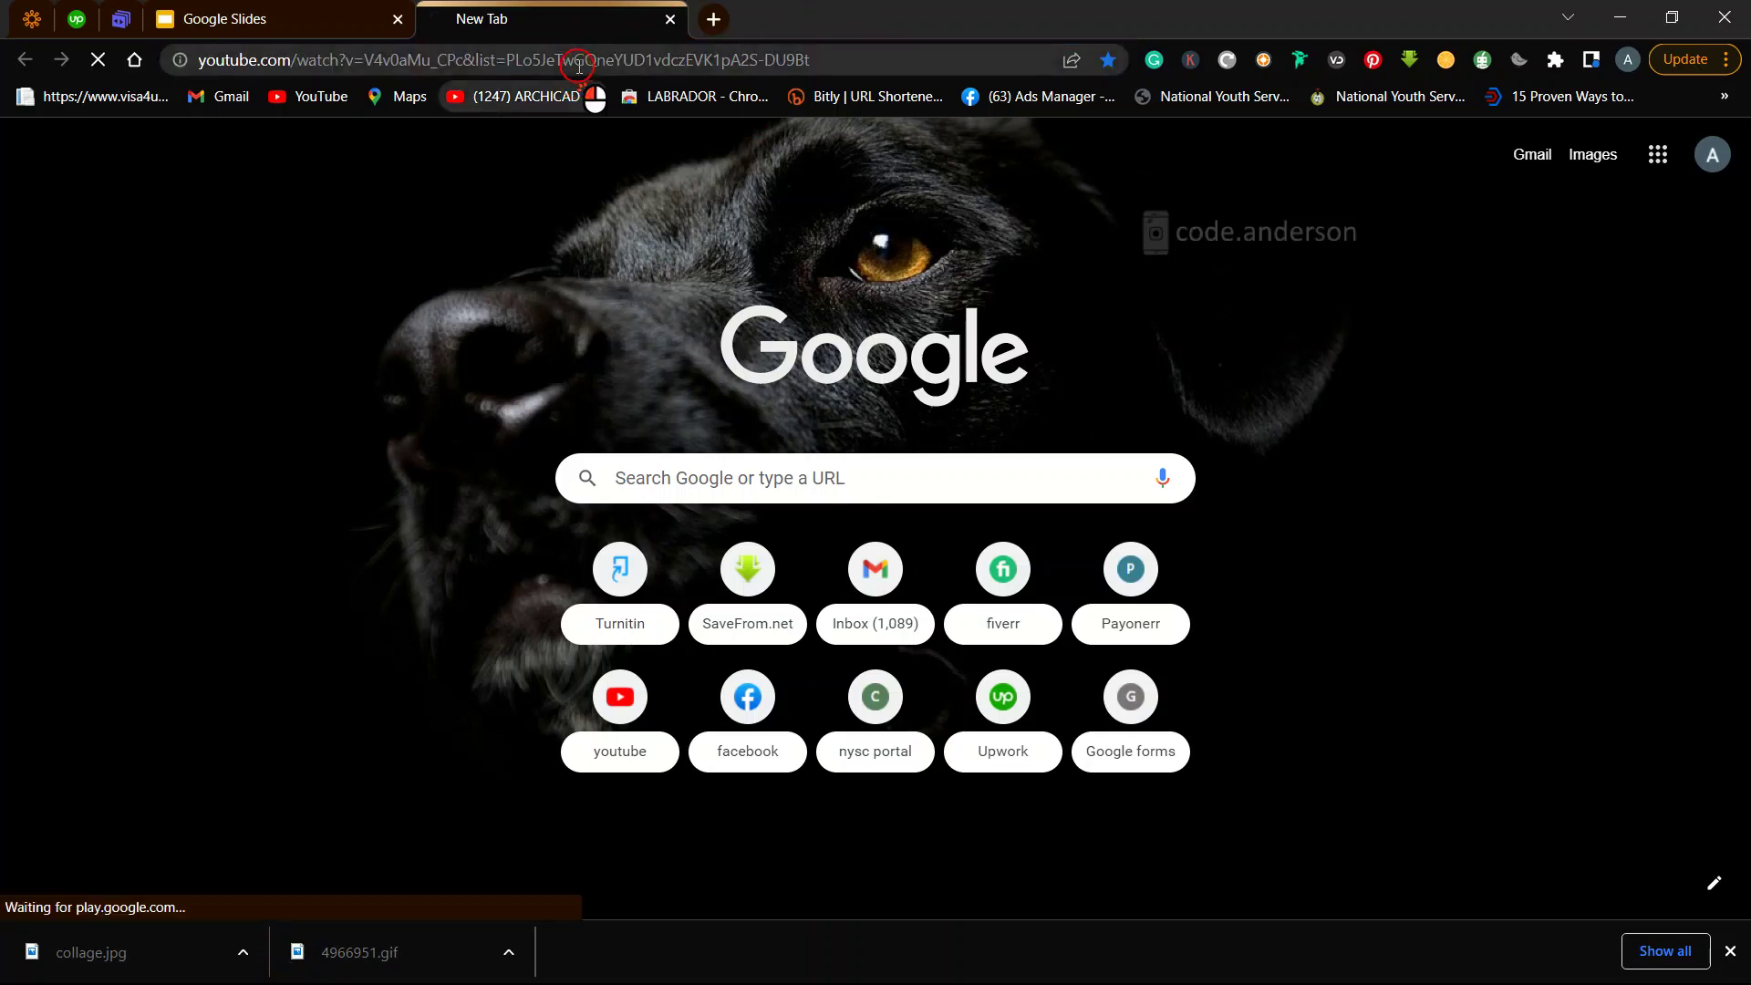
{"action": "type", "text": "lo"}
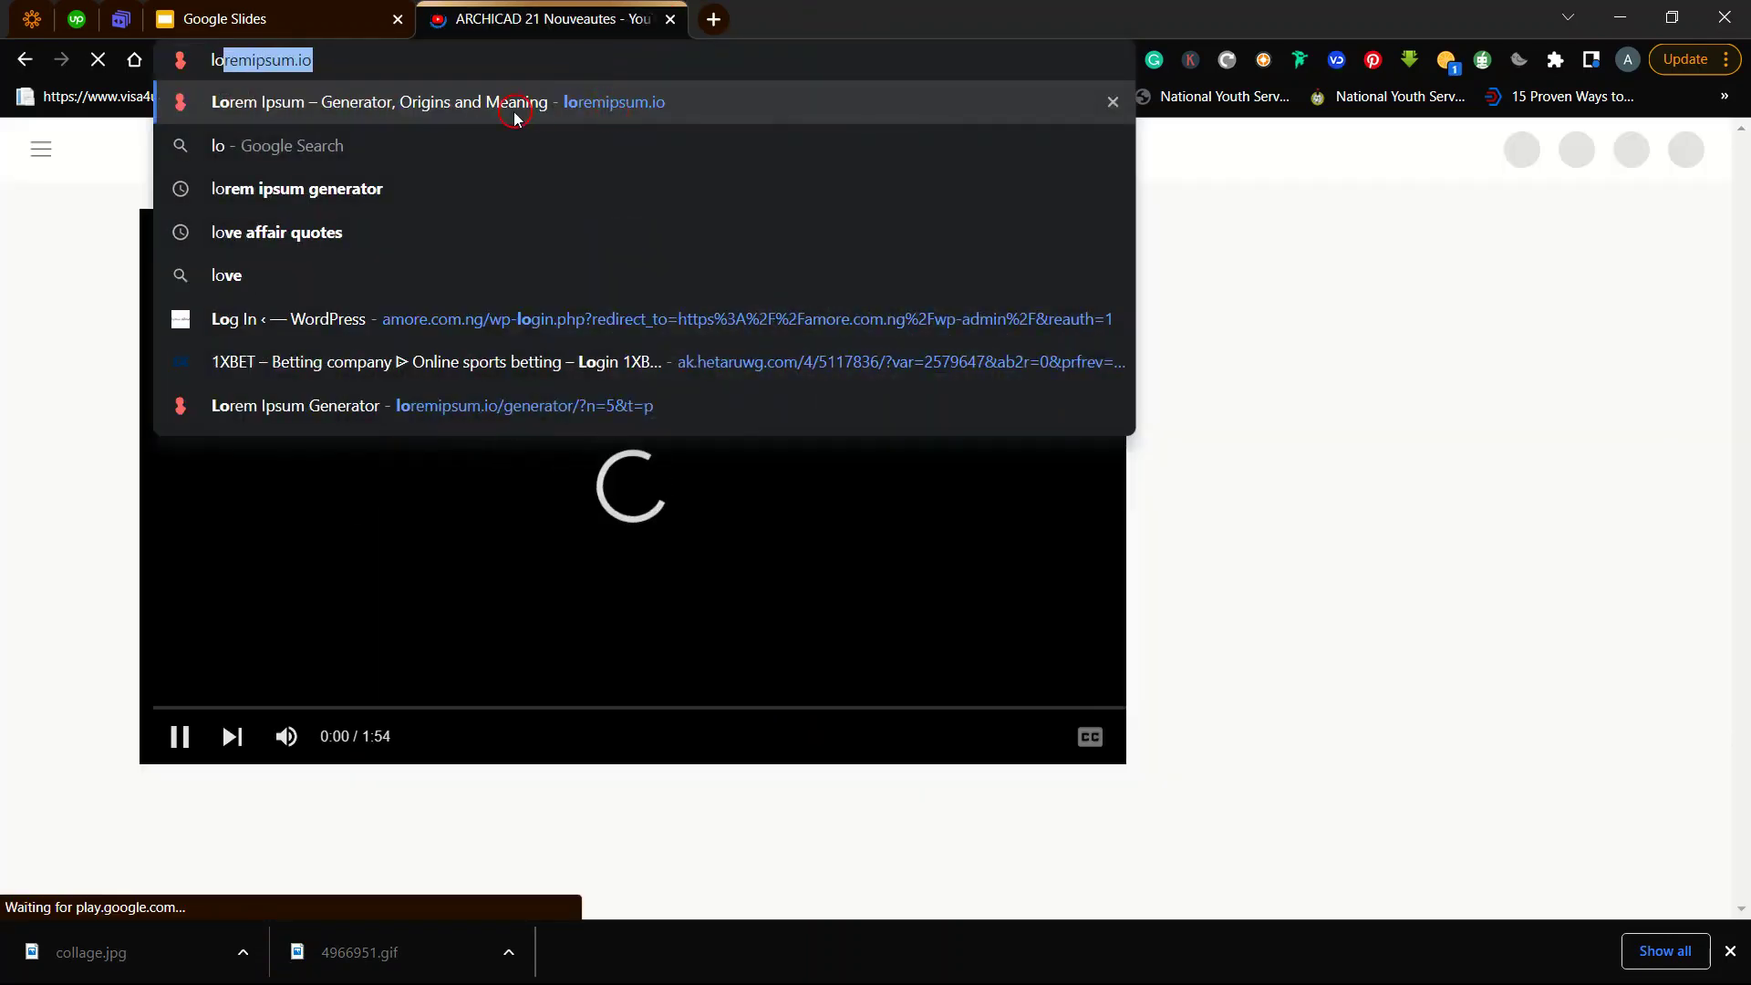
{"action": "left_click", "coordinate": [517, 108]}
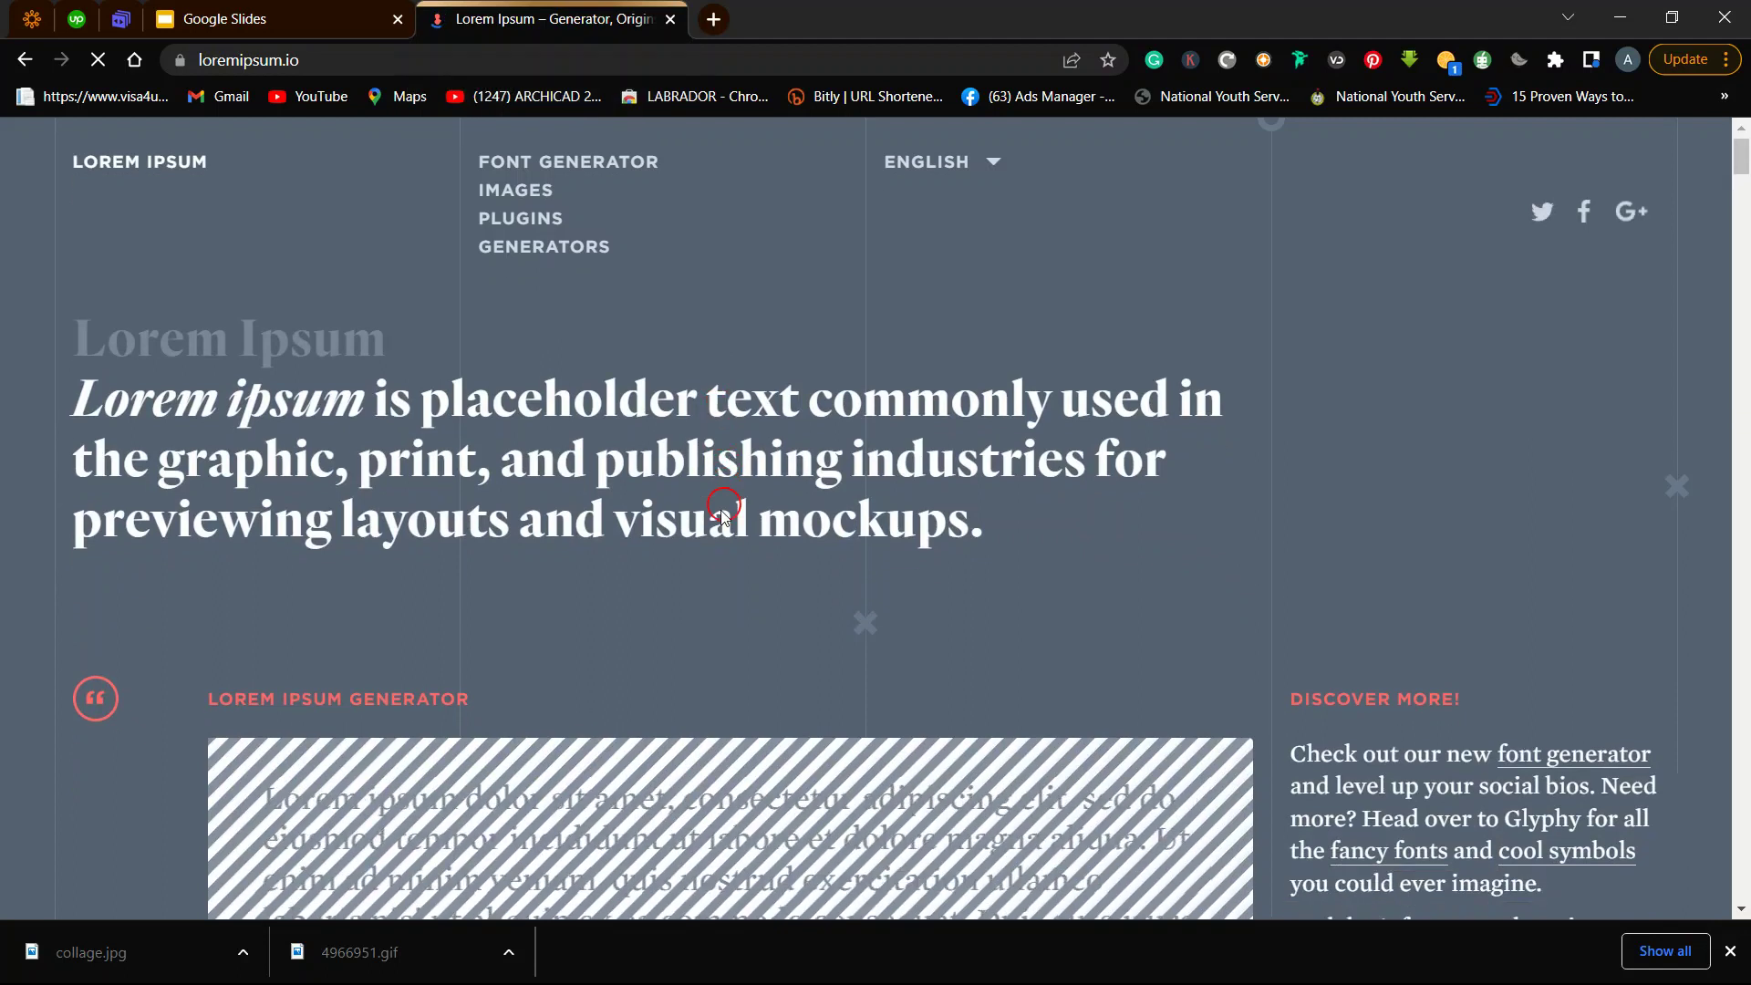
{"action": "scroll", "coordinate": [692, 565], "scroll_direction": "down", "scroll_amount": 5}
{"action": "scroll", "coordinate": [691, 565], "scroll_direction": "down", "scroll_amount": 1}
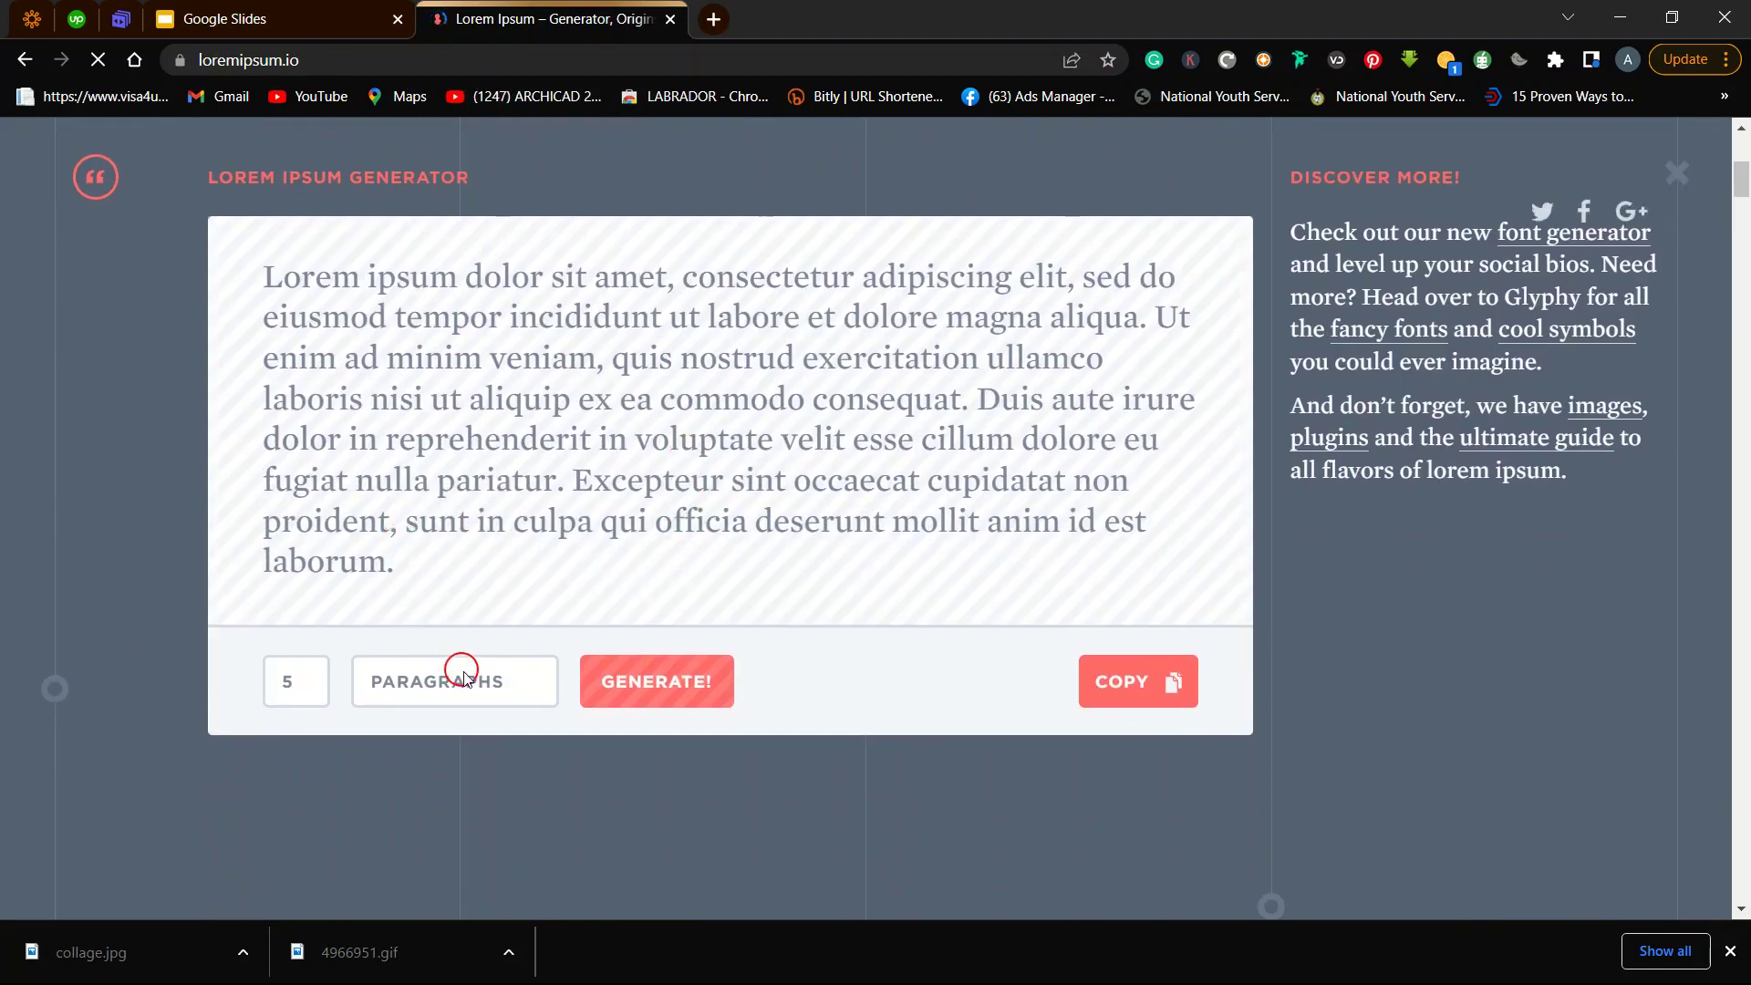
{"action": "left_click", "coordinate": [1155, 700]}
{"action": "key", "text": "super"}
{"action": "left_click", "coordinate": [344, 969]}
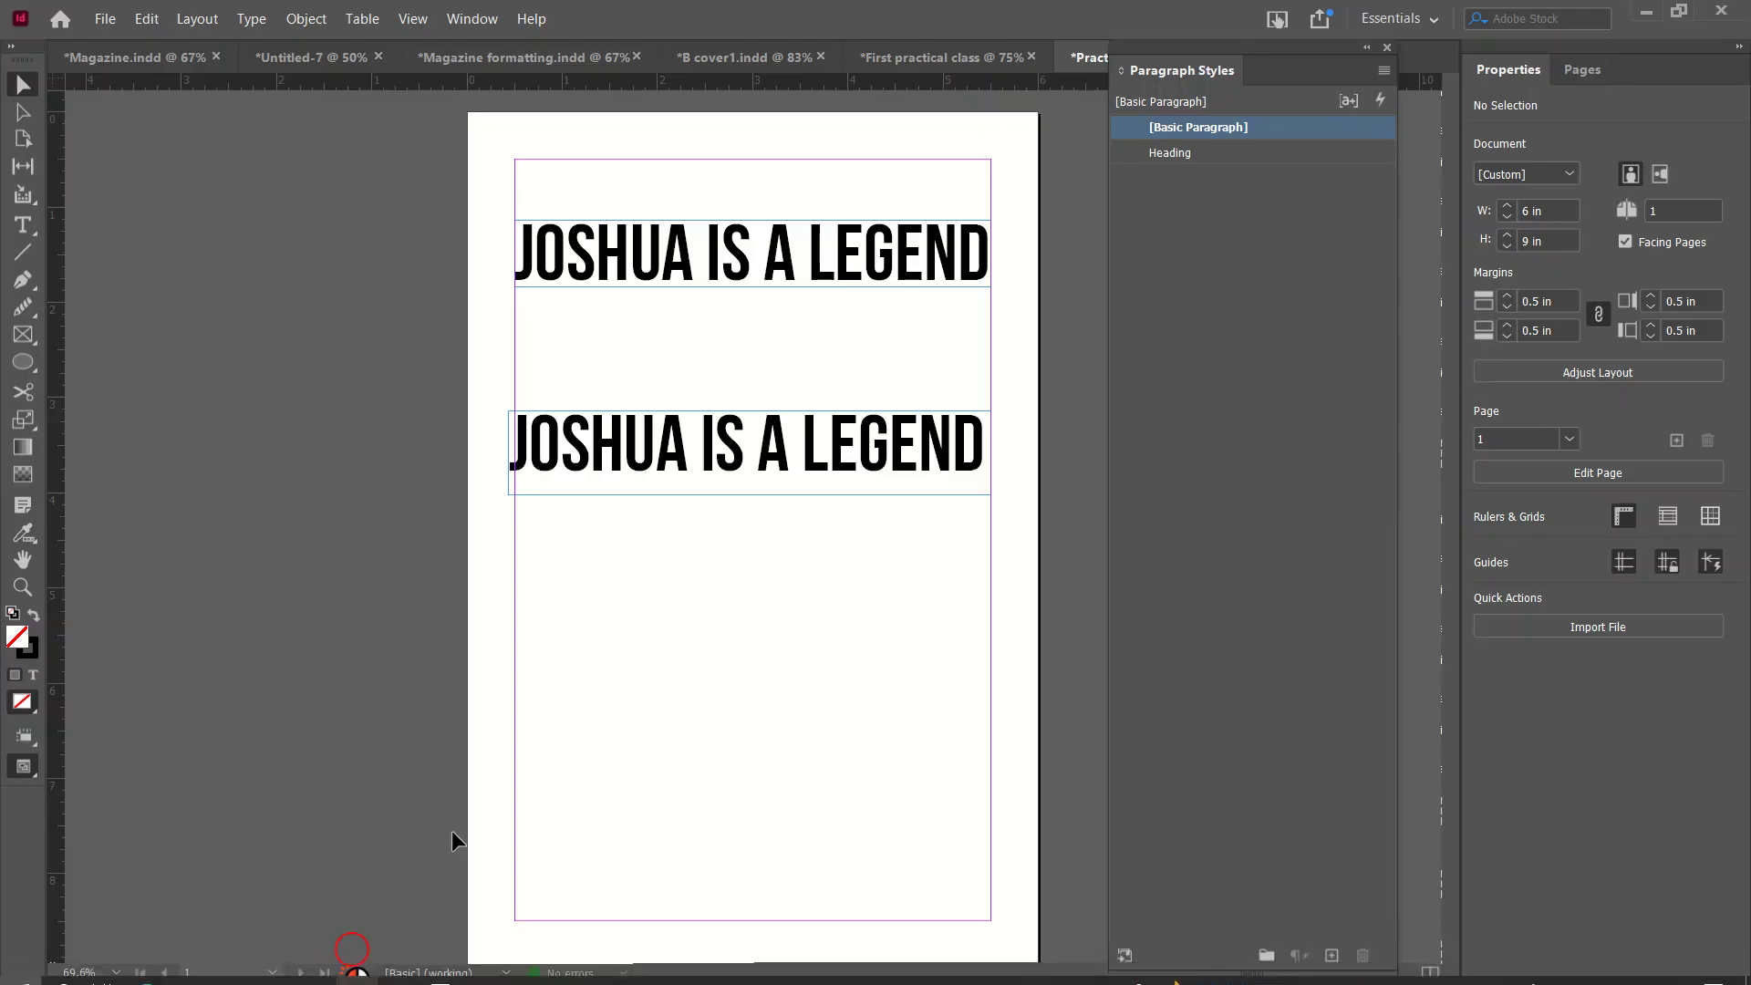
Widen the lorem ipsum text frame out to the right margin.
{"action": "scroll", "coordinate": [711, 473], "scroll_direction": "down", "scroll_amount": 3}
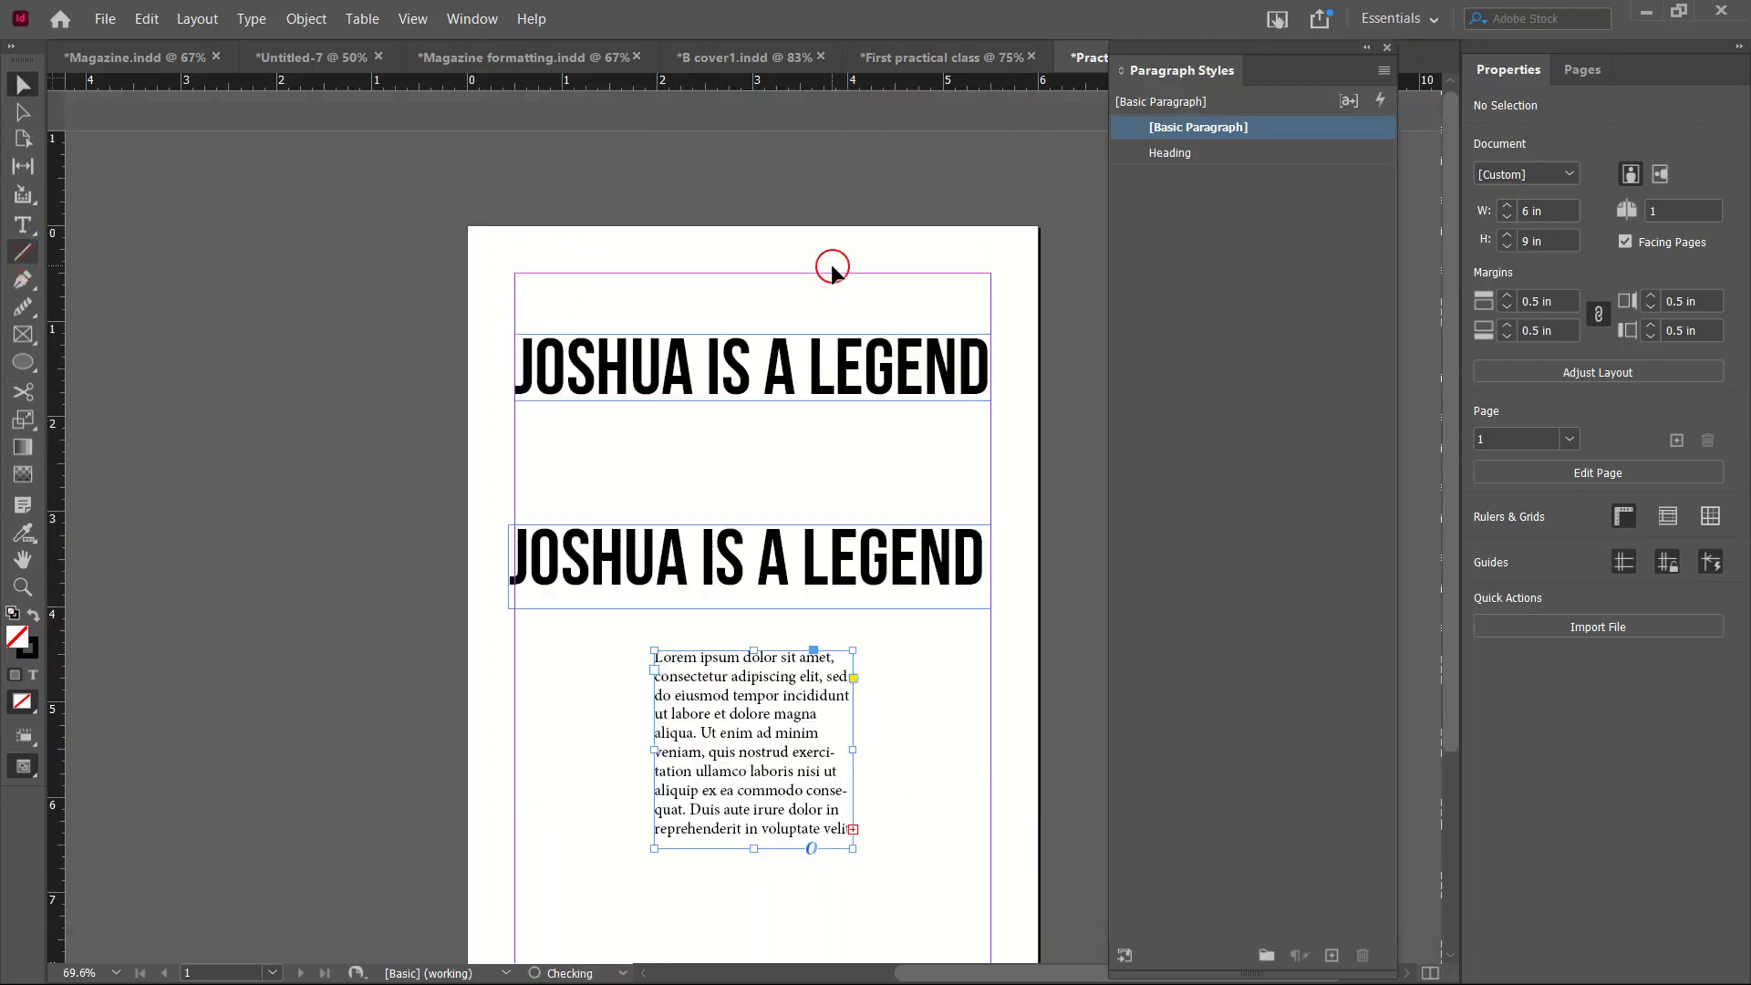
{"action": "scroll", "coordinate": [832, 270], "scroll_direction": "down", "scroll_amount": 3}
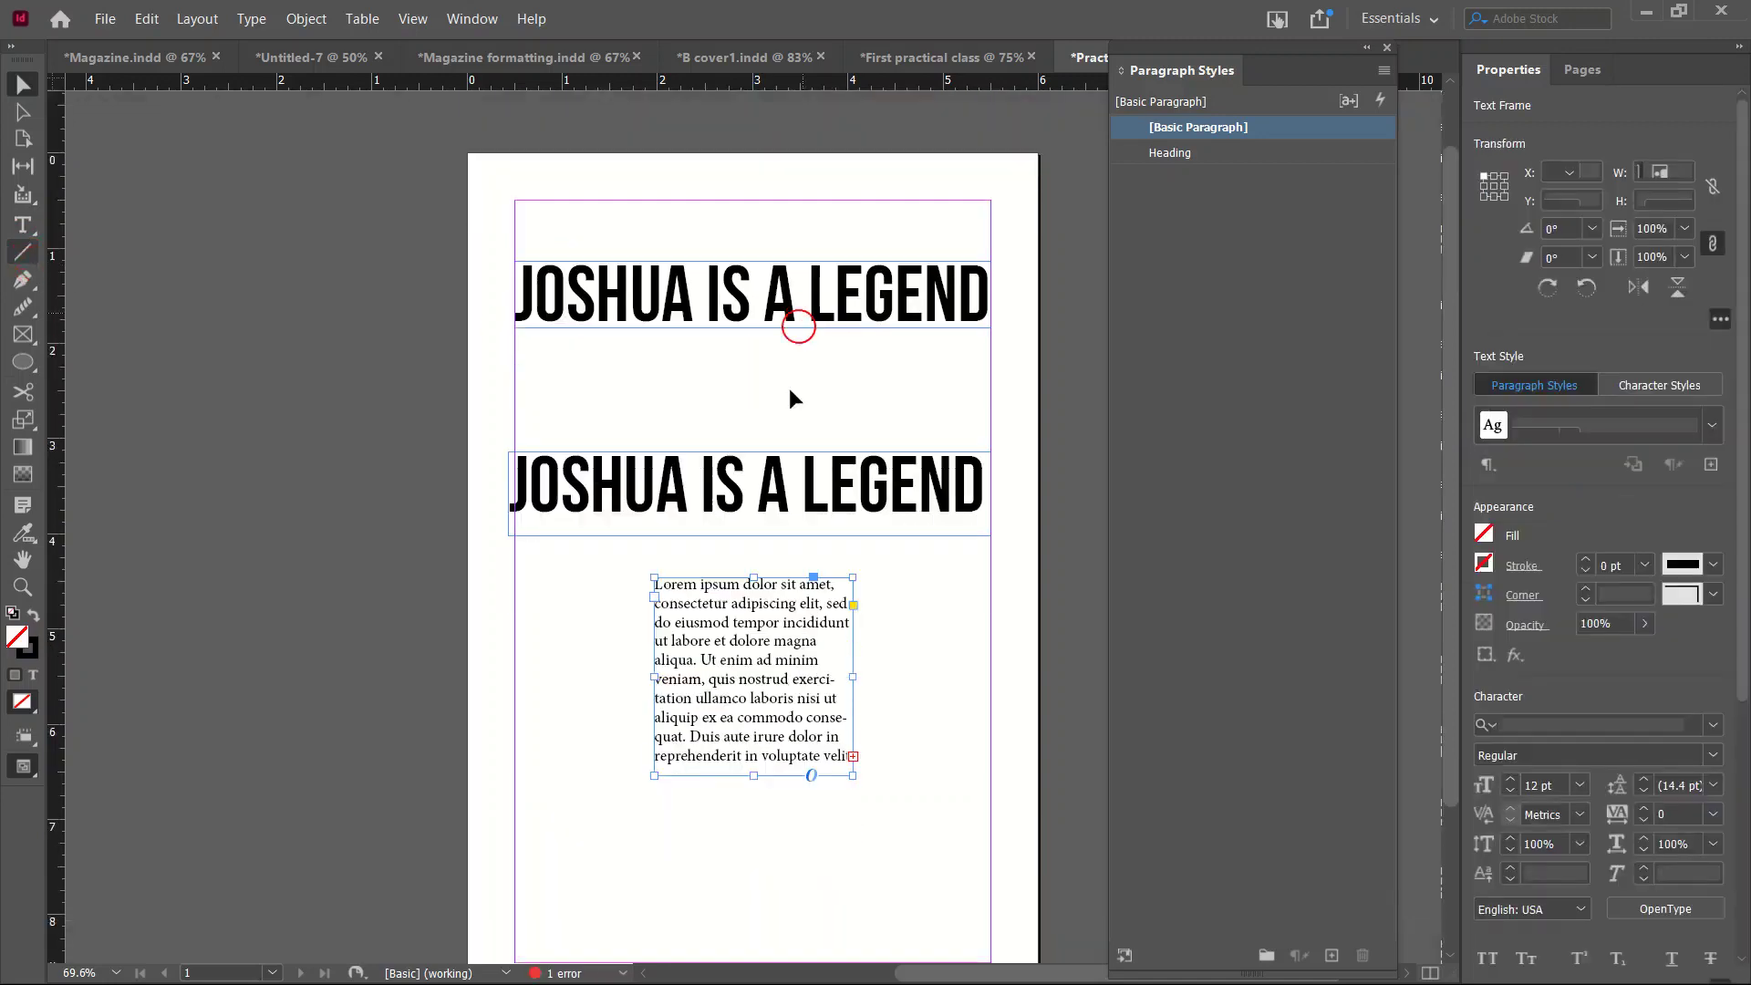
{"action": "left_click_drag", "start_coordinate": [740, 566], "coordinate": [604, 538]}
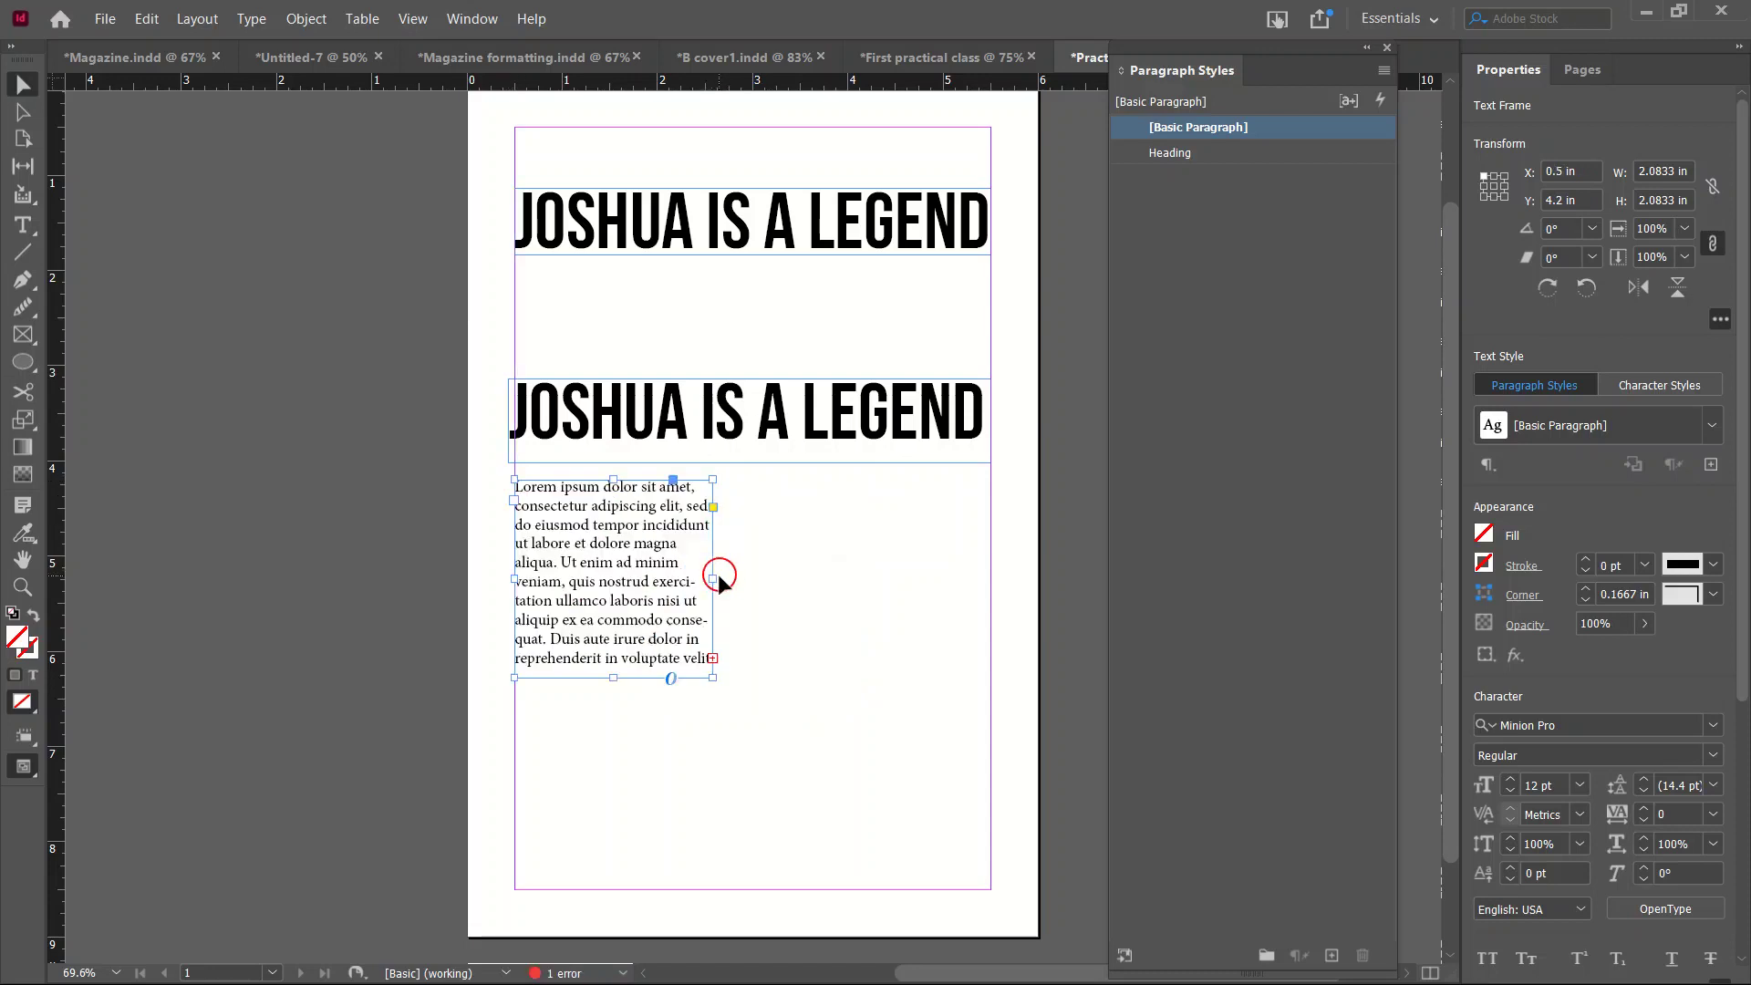
{"action": "left_click_drag", "start_coordinate": [716, 578], "coordinate": [988, 594]}
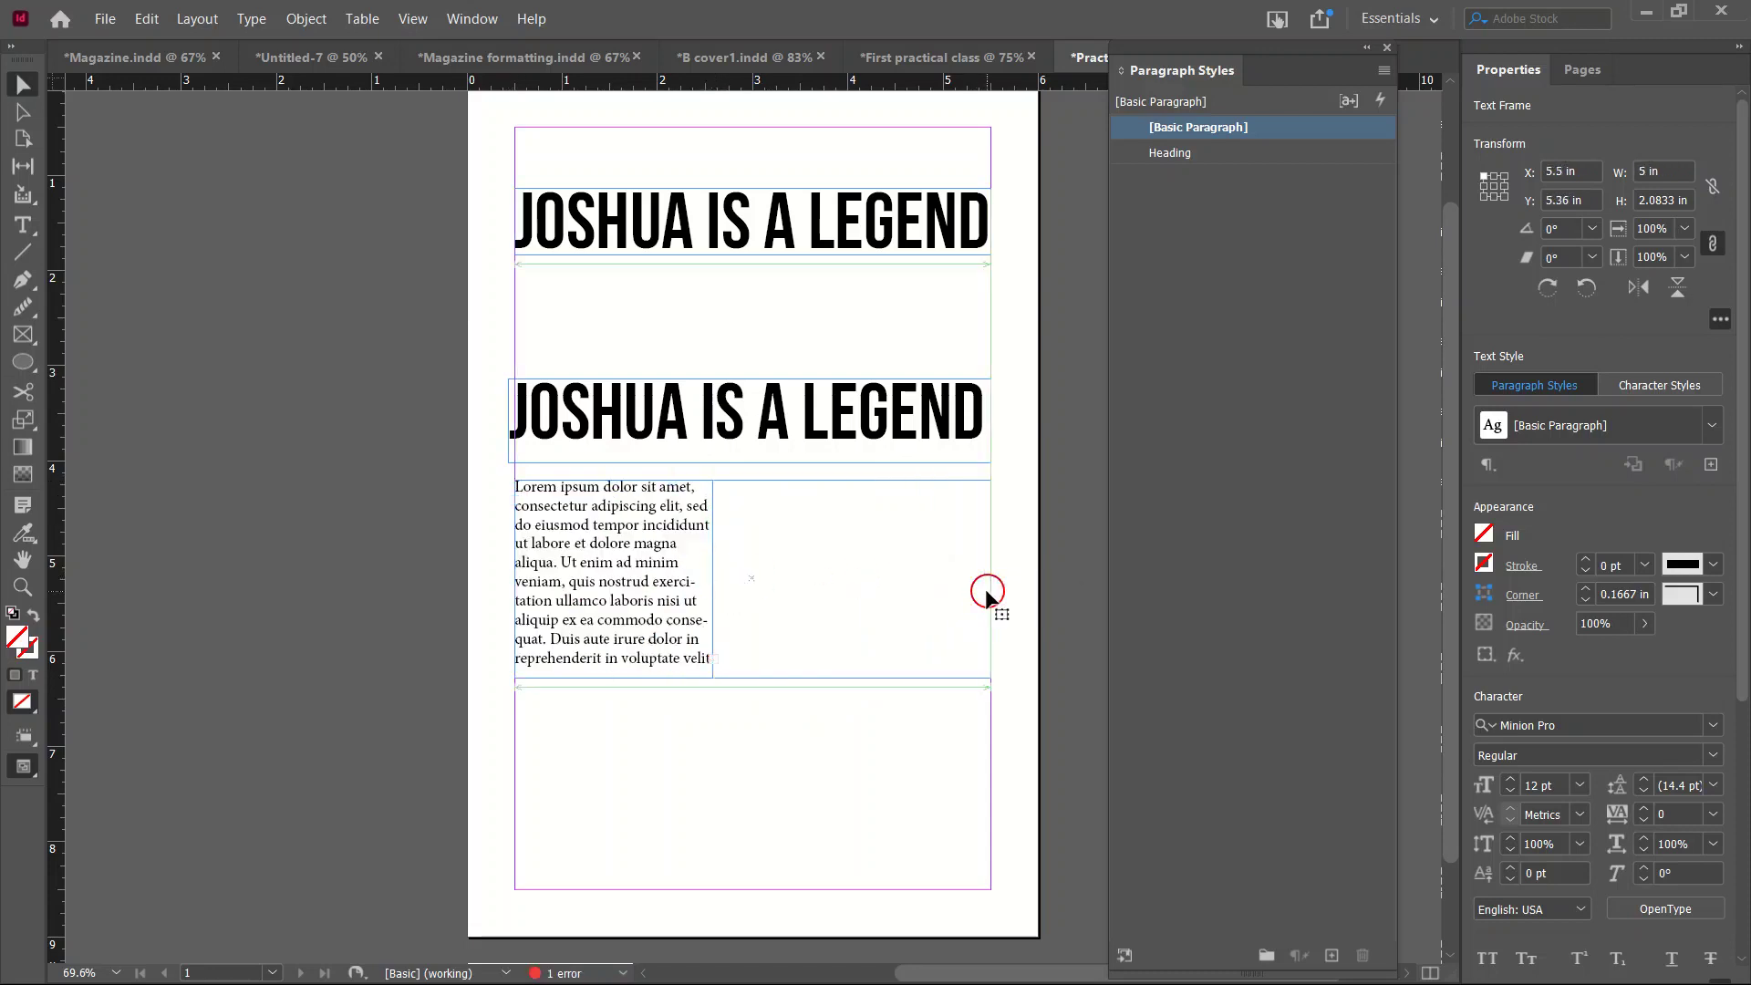
Set all of the body text to 18 pt leading.
{"action": "double_click", "coordinate": [744, 578]}
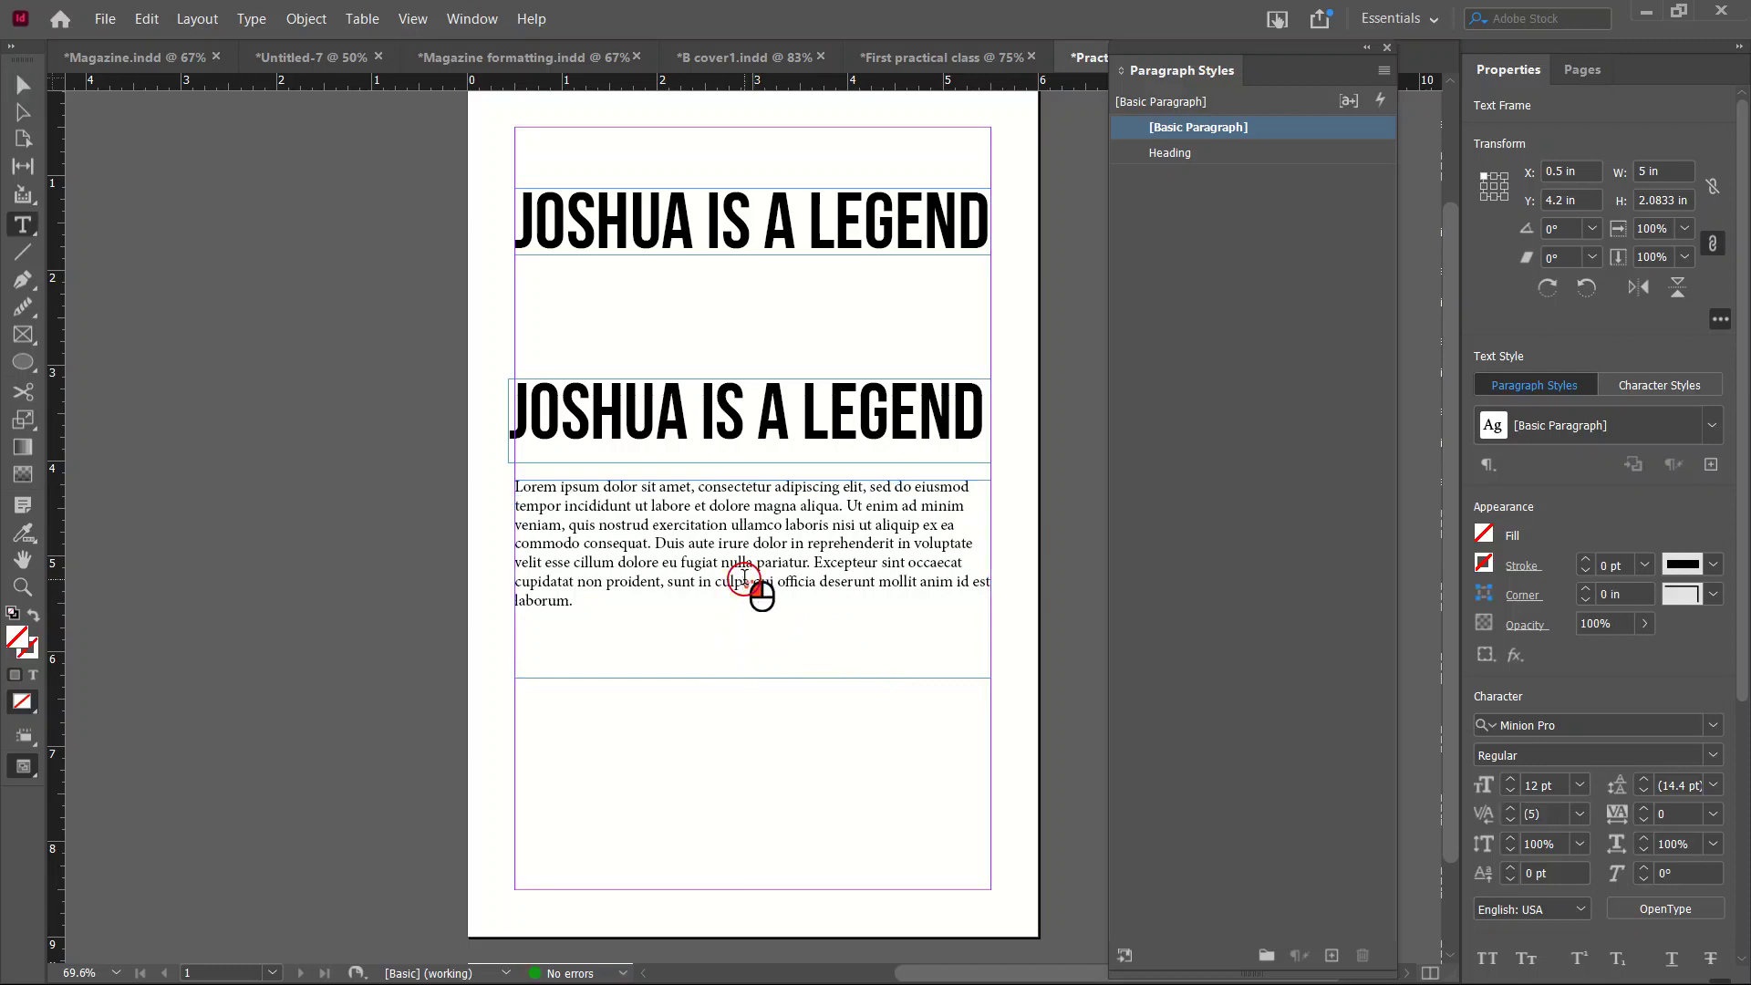
{"action": "key", "text": "ctrl+a"}
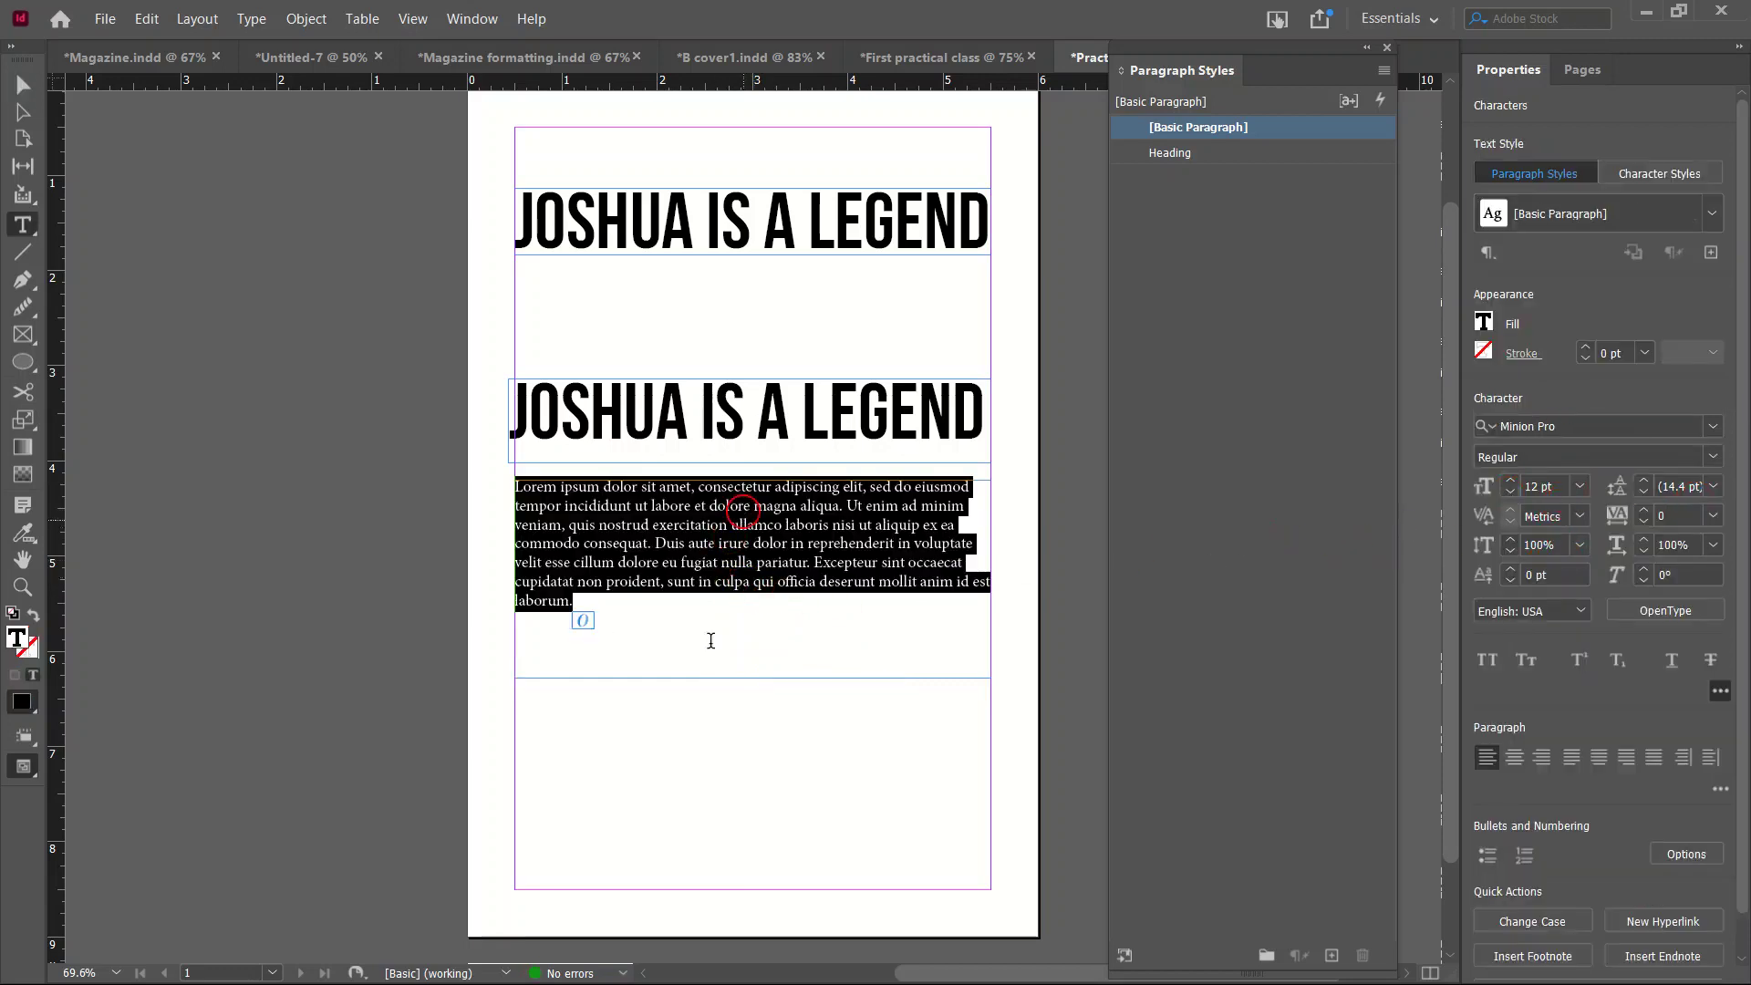
{"action": "left_click", "coordinate": [1713, 486]}
{"action": "left_click", "coordinate": [1691, 708]}
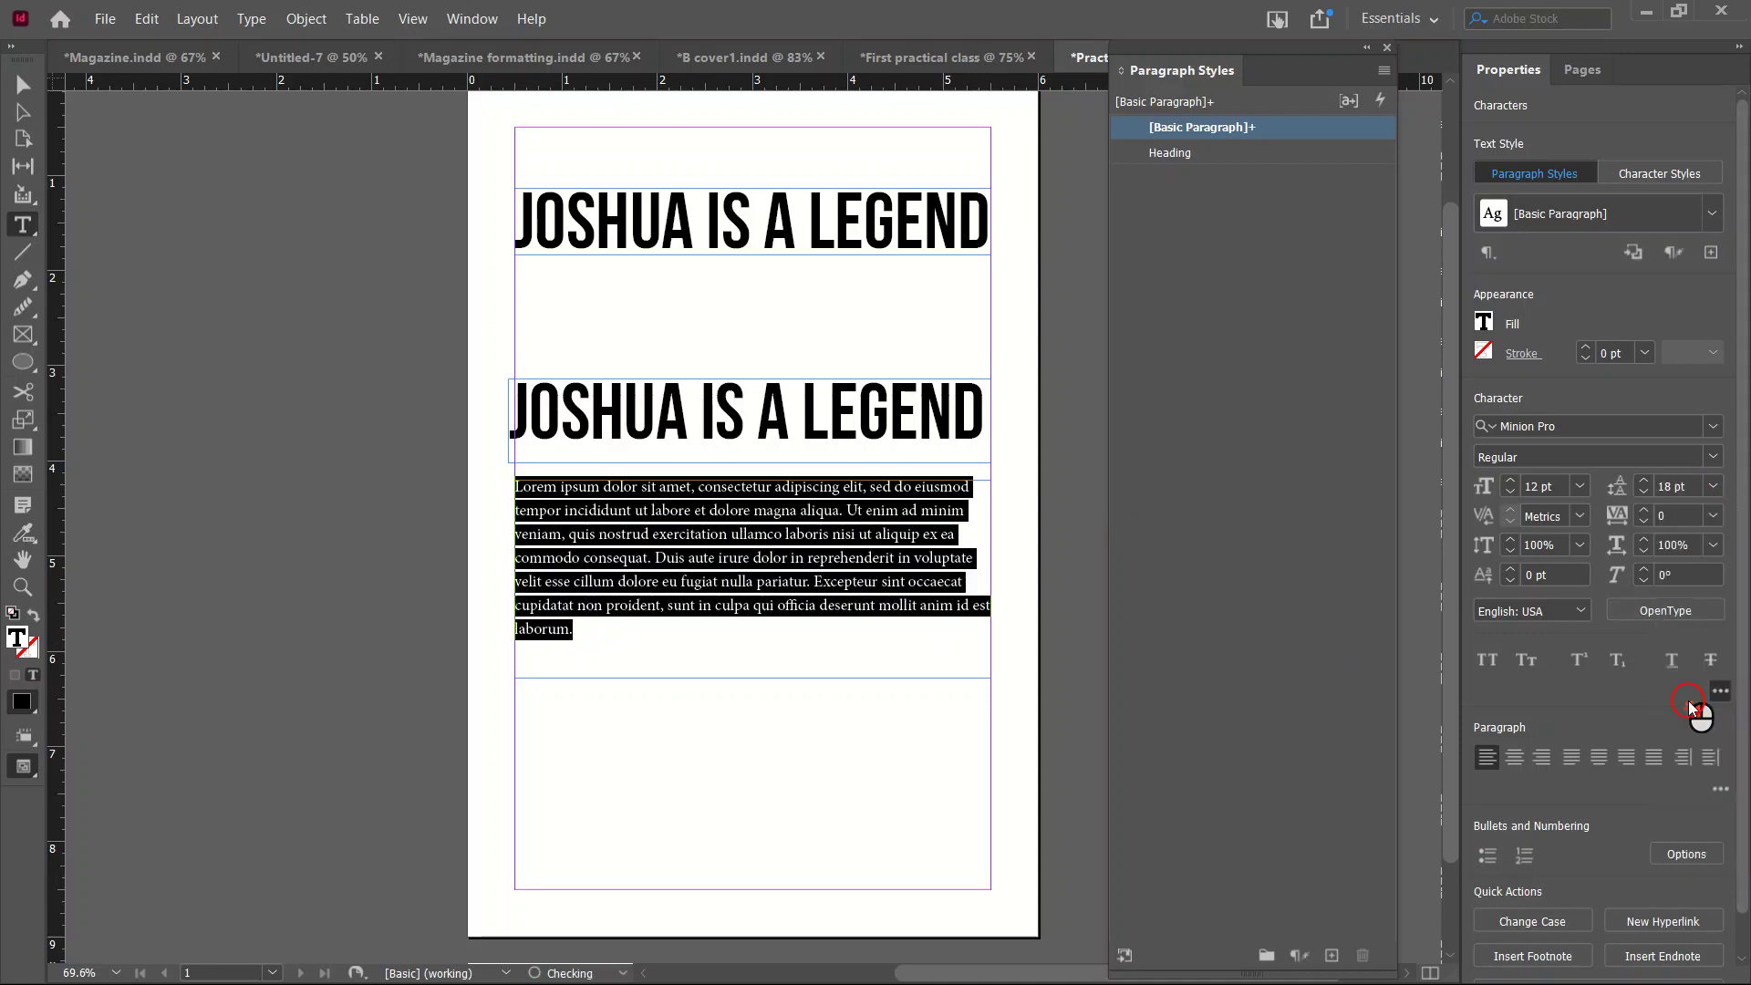
{"action": "left_click", "coordinate": [1708, 428]}
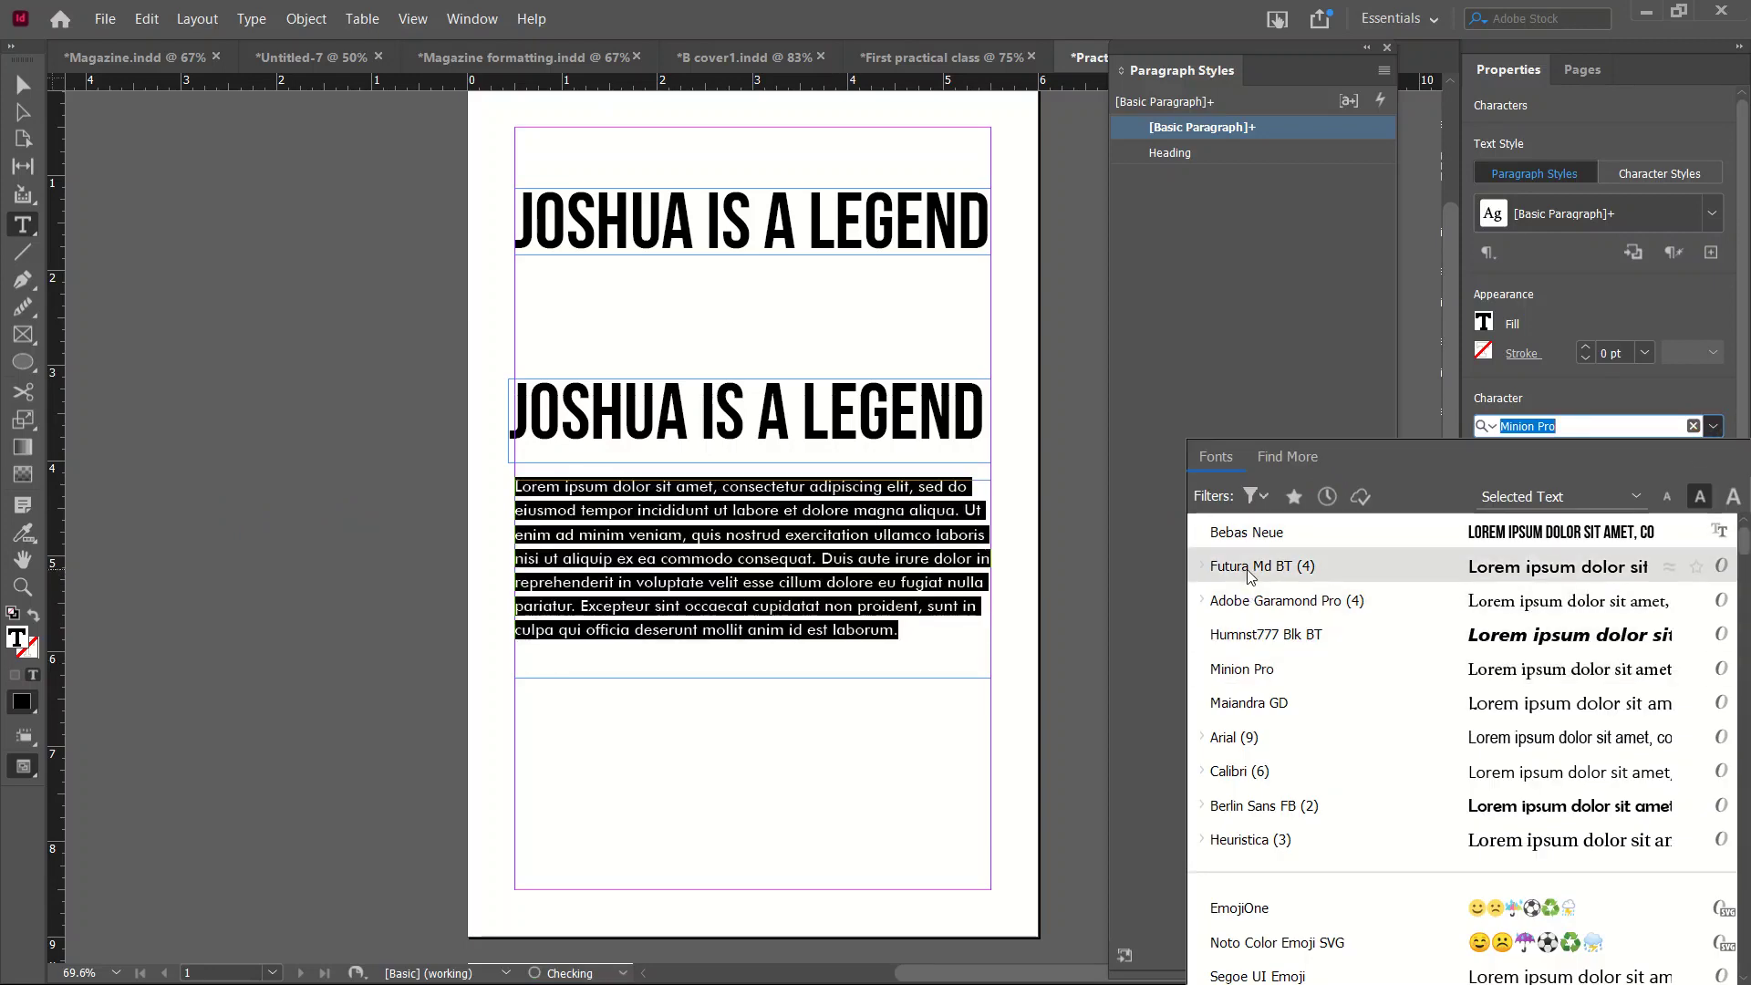
Set the body text in Futura Md BT, justified with the last line aligned left.
{"action": "left_click", "coordinate": [1249, 568]}
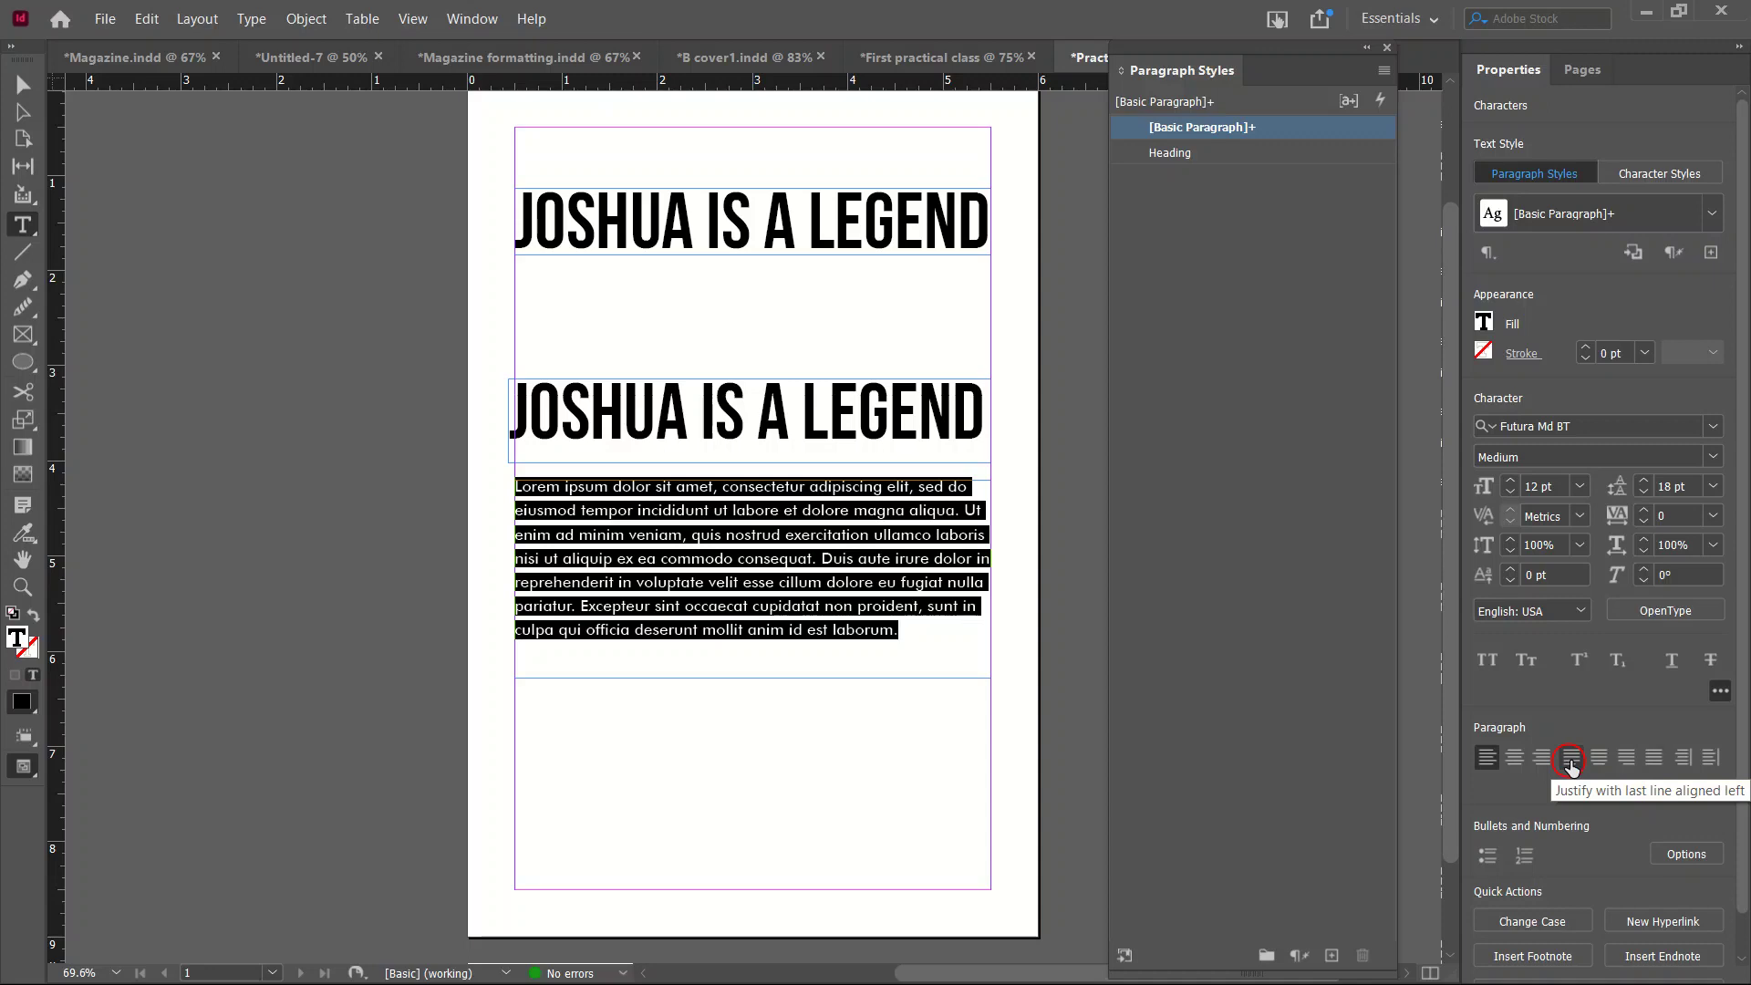
{"action": "left_click", "coordinate": [1570, 759]}
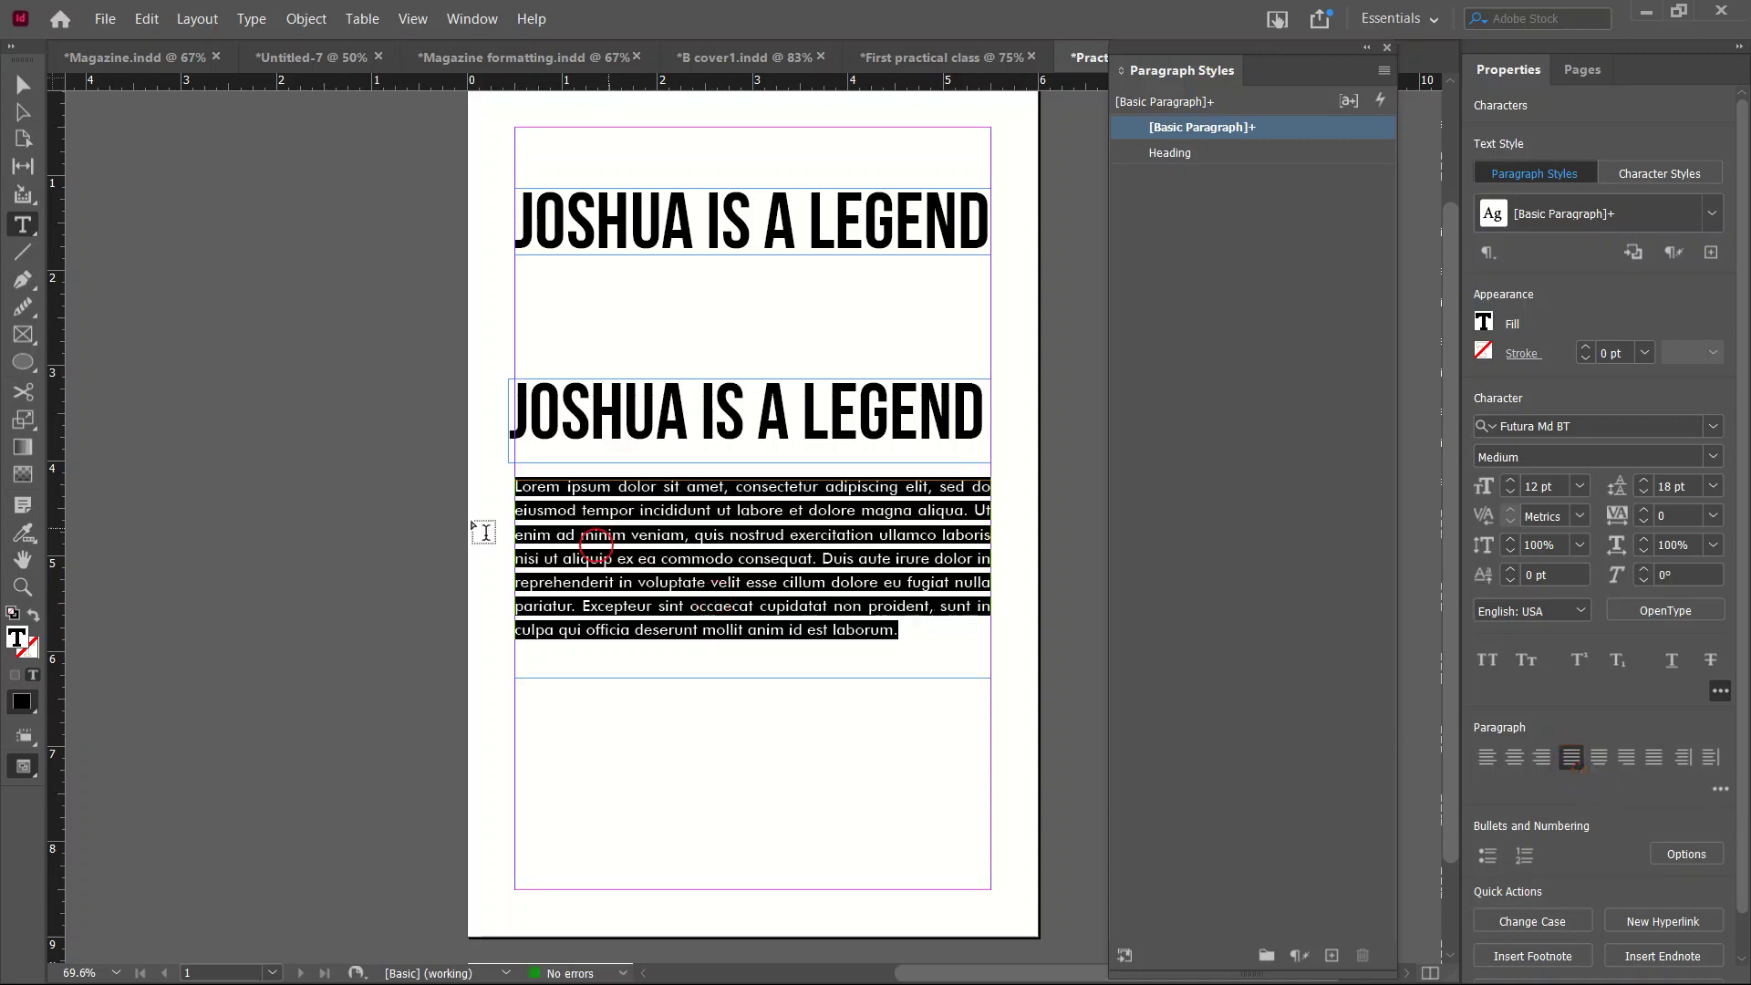
{"action": "left_click", "coordinate": [477, 511]}
{"action": "left_click", "coordinate": [87, 193]}
Reselect all the body text and create a new paragraph style from its formatting.
{"action": "left_click", "coordinate": [20, 84]}
{"action": "left_click", "coordinate": [771, 598]}
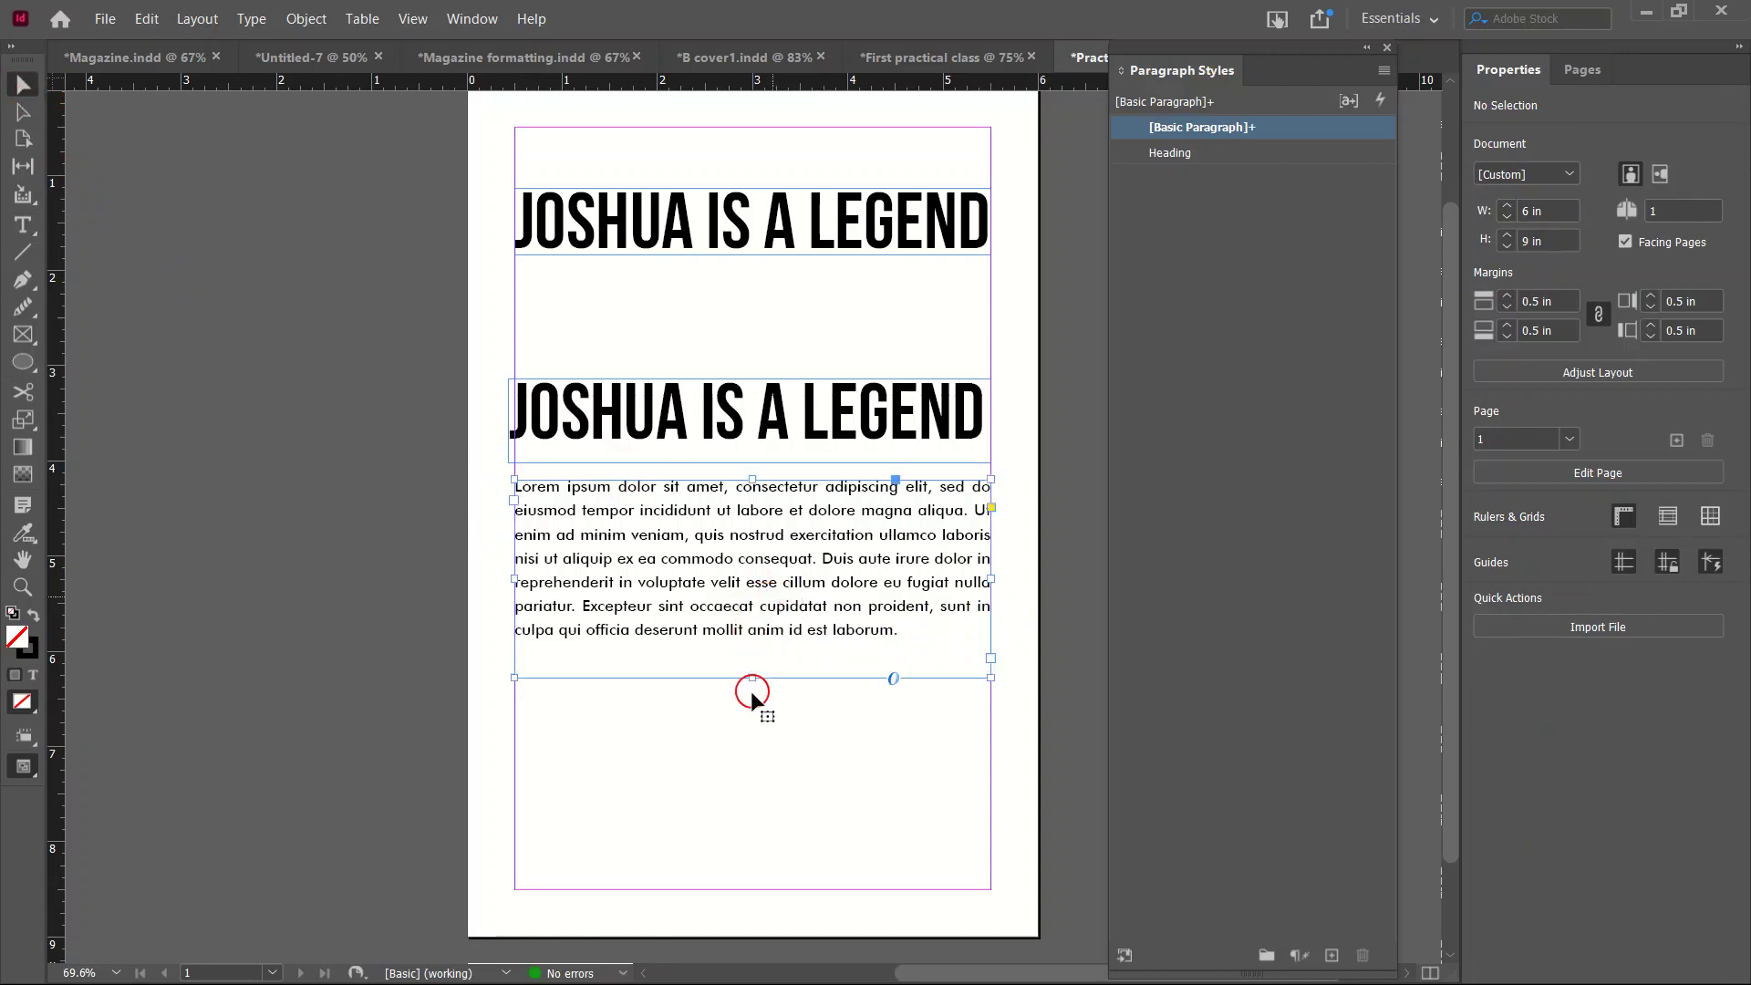
{"action": "scroll", "coordinate": [753, 689], "scroll_direction": "down", "scroll_amount": 2}
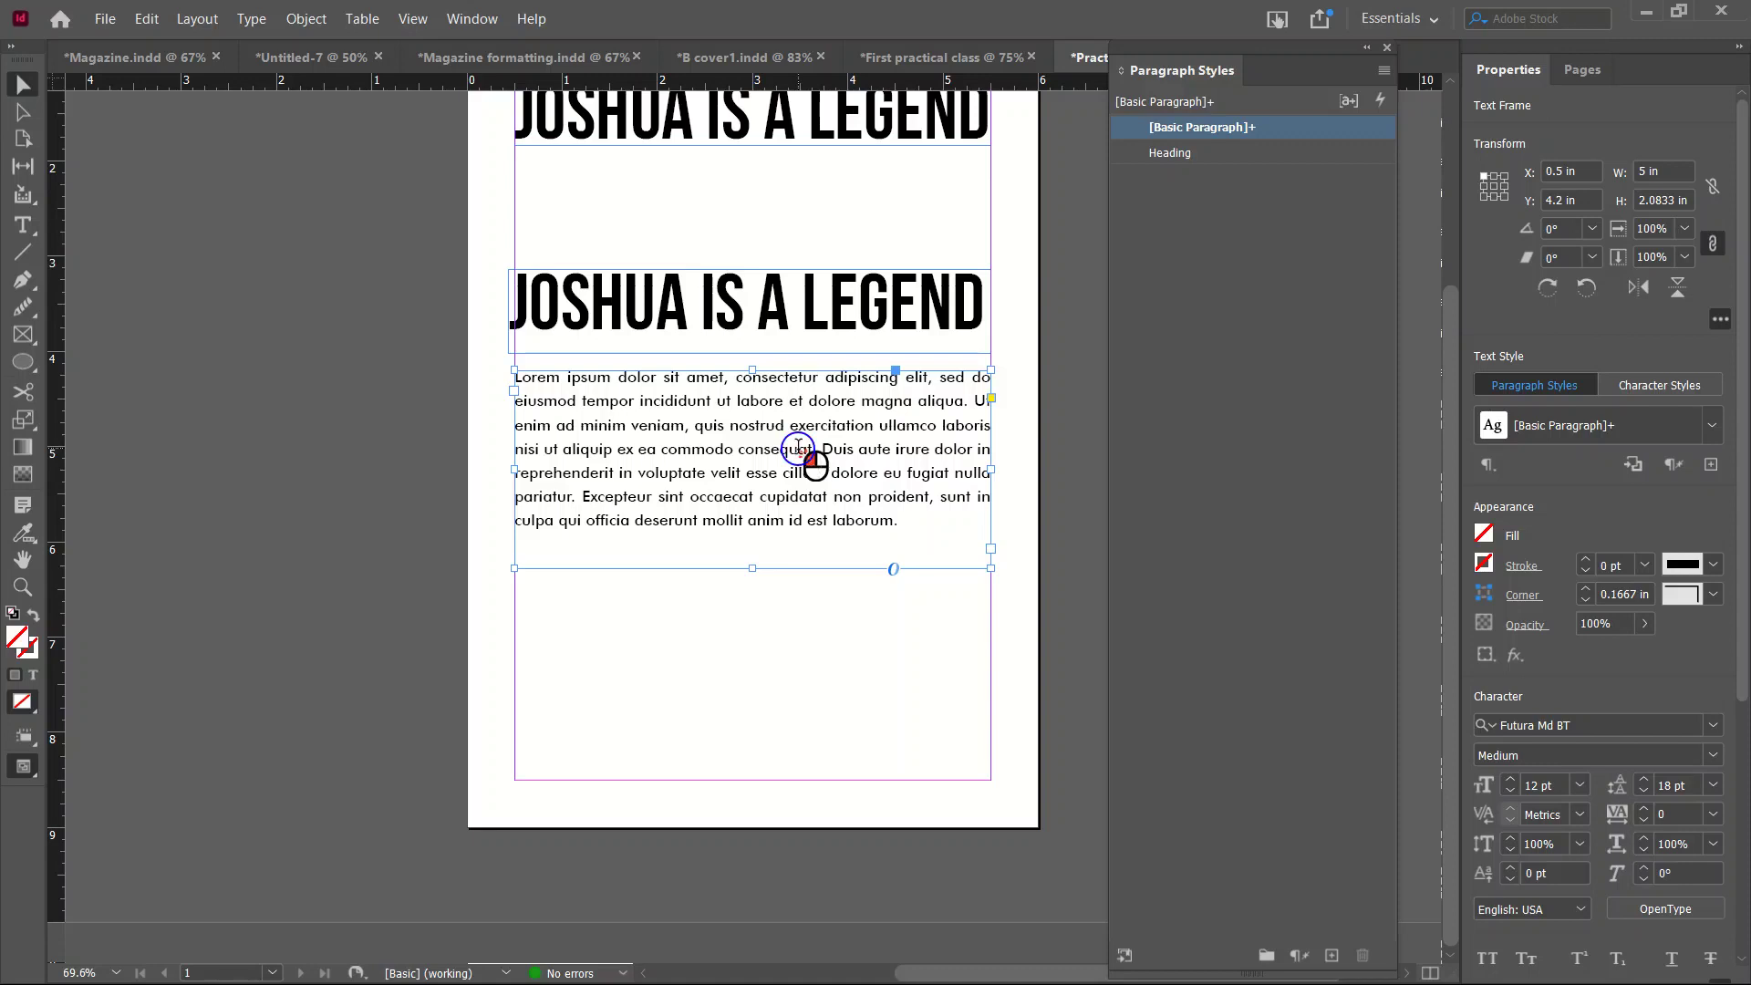
{"action": "double_click", "coordinate": [800, 453]}
{"action": "key", "text": "ctrl+a"}
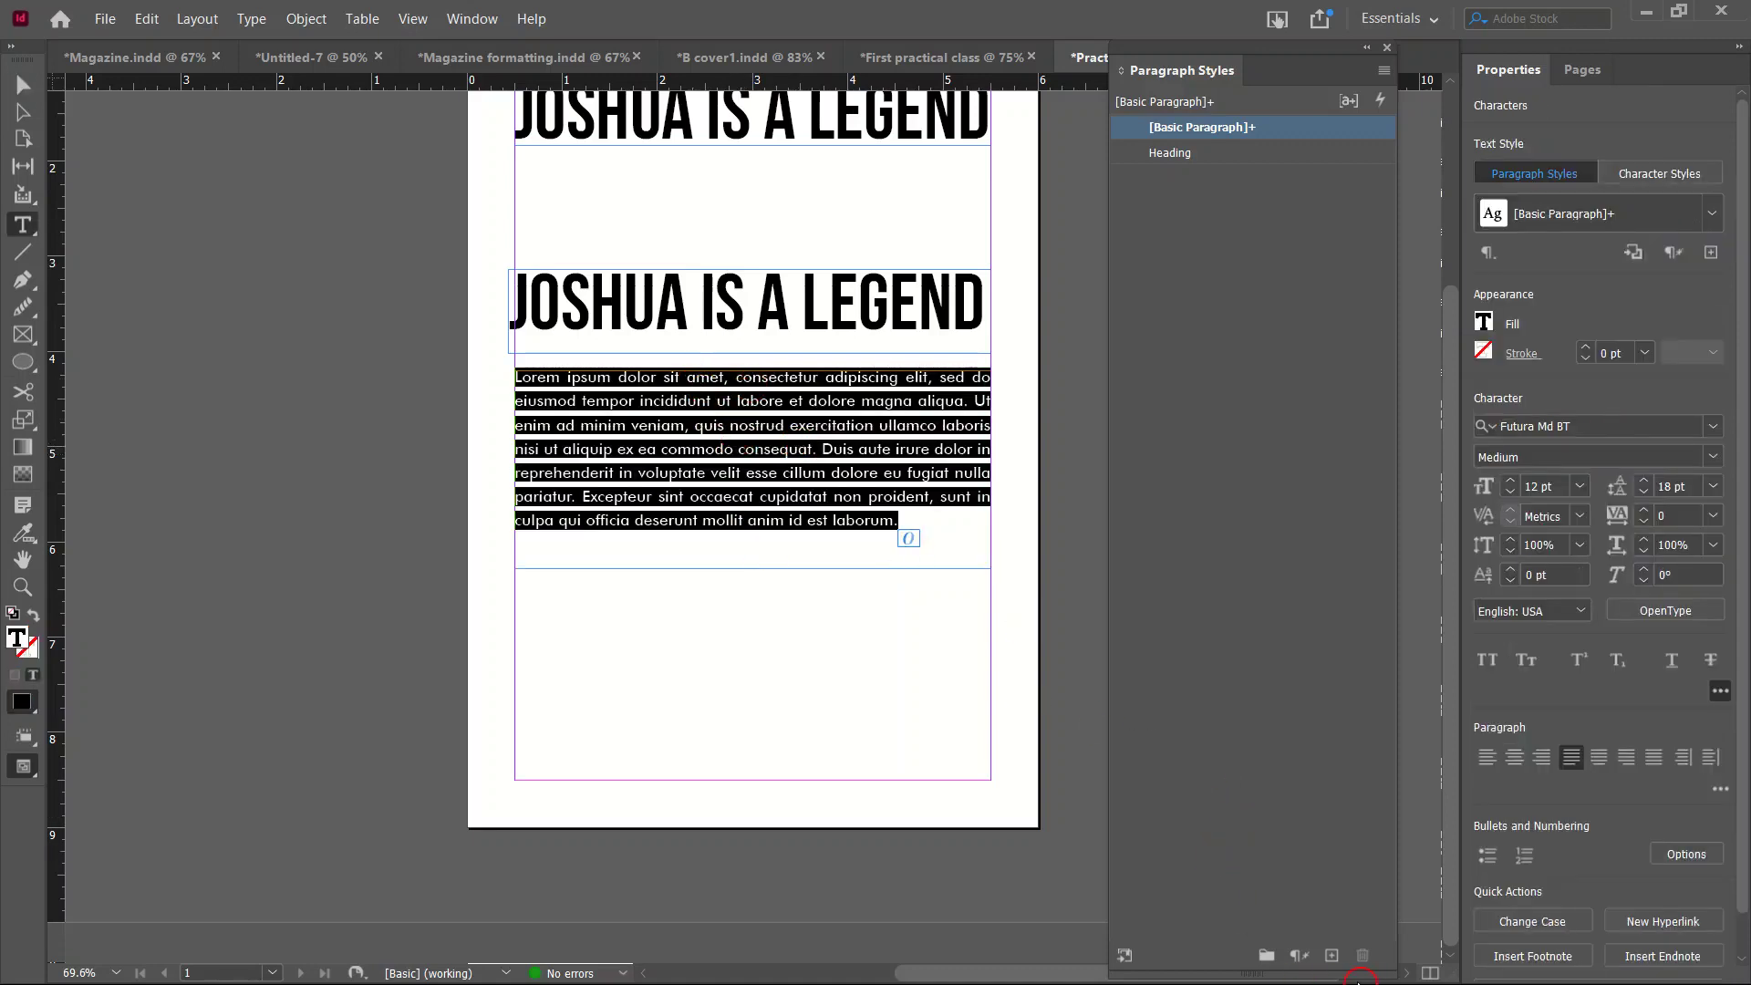
{"action": "left_click", "coordinate": [1333, 954]}
Apply the new paragraph style and rename it Body.
{"action": "left_click", "coordinate": [1214, 155]}
{"action": "double_click", "coordinate": [1214, 155]}
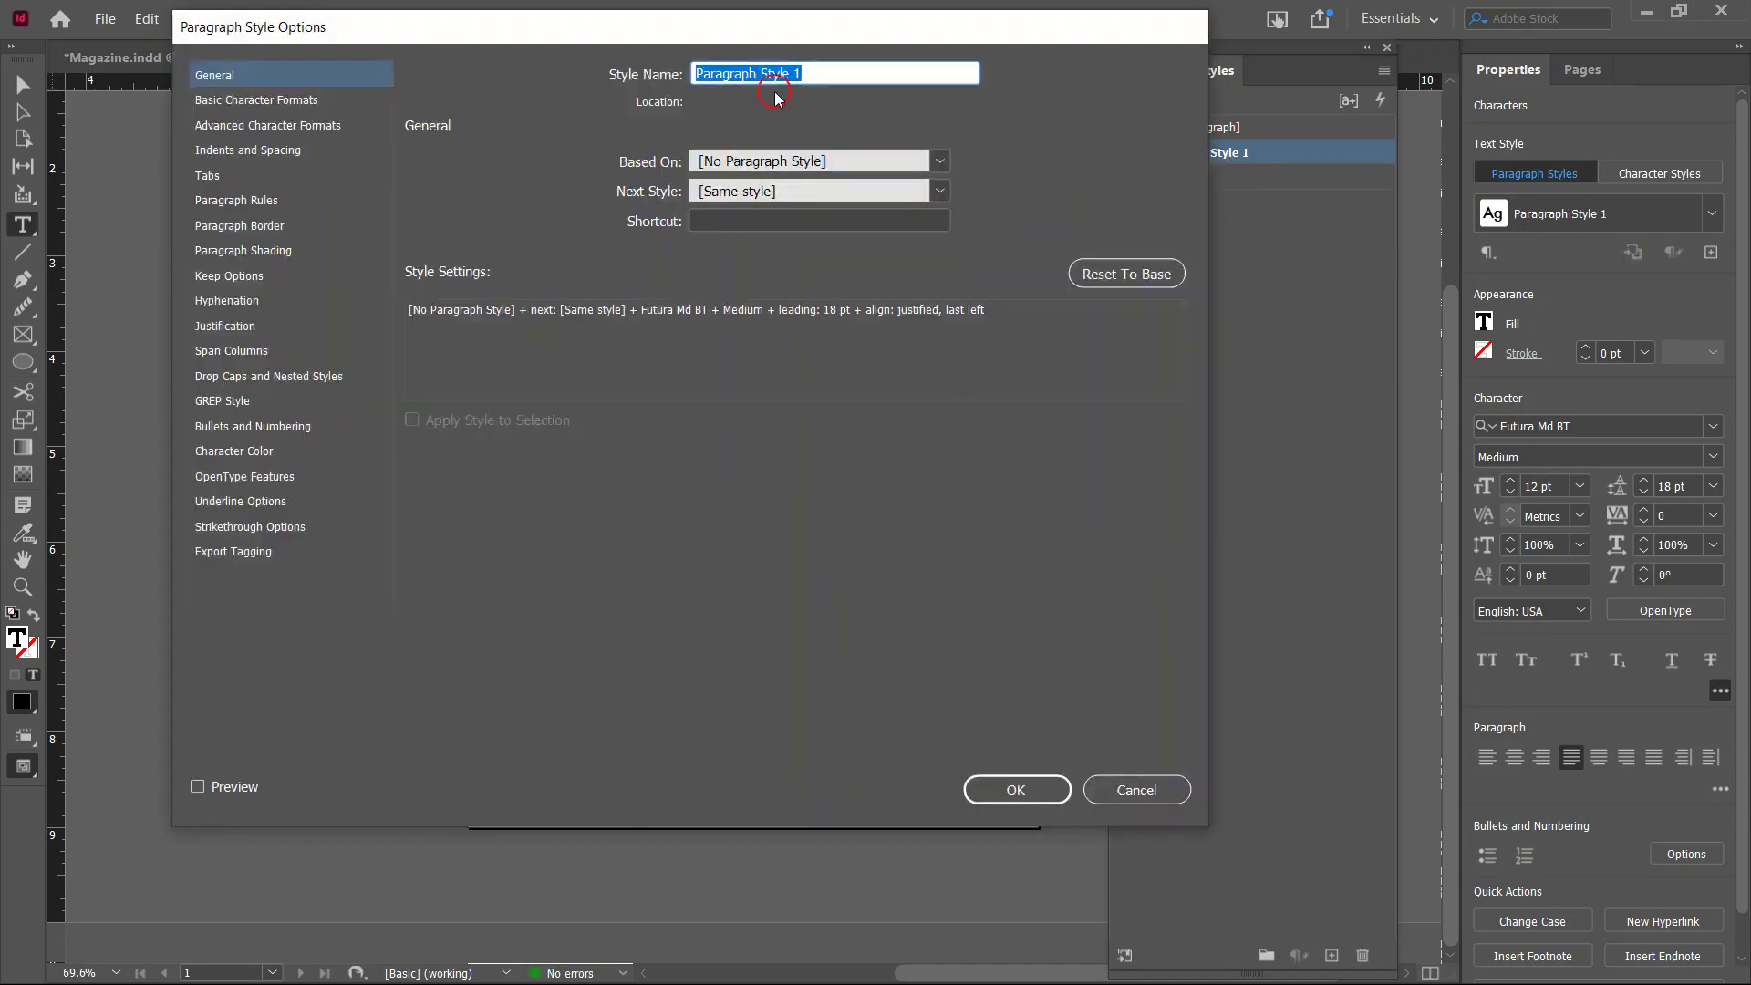
{"action": "type", "text": "Body"}
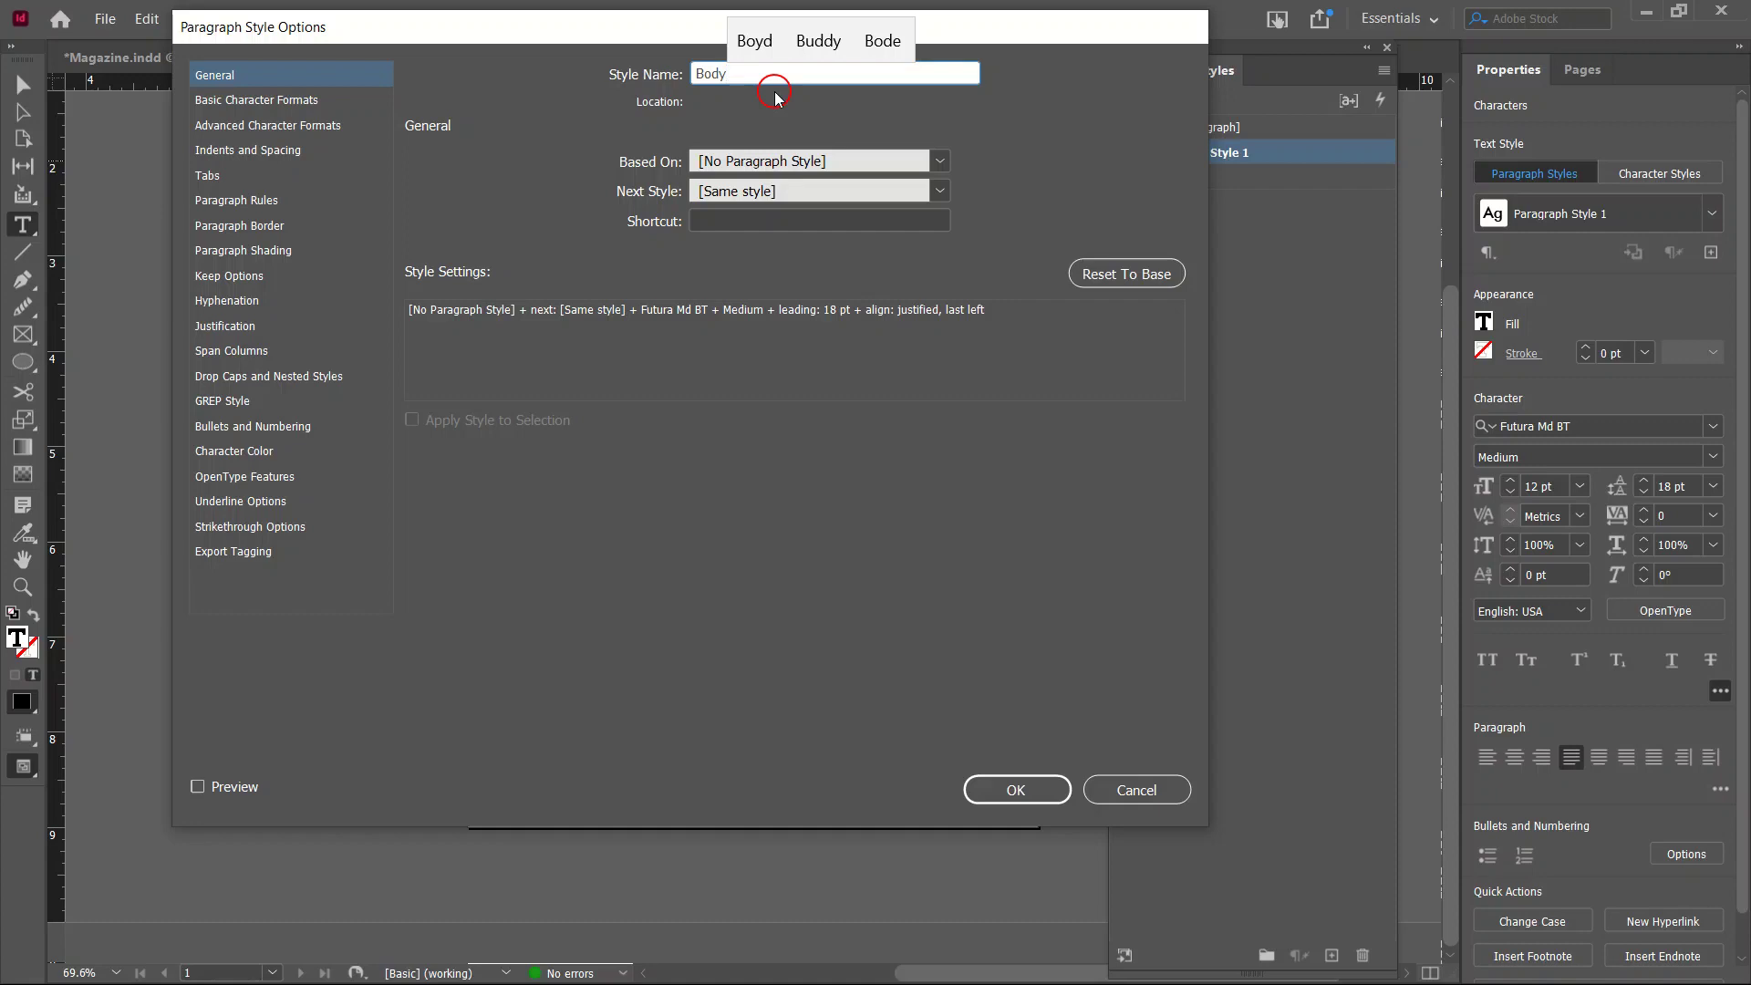
{"action": "key", "text": "Return"}
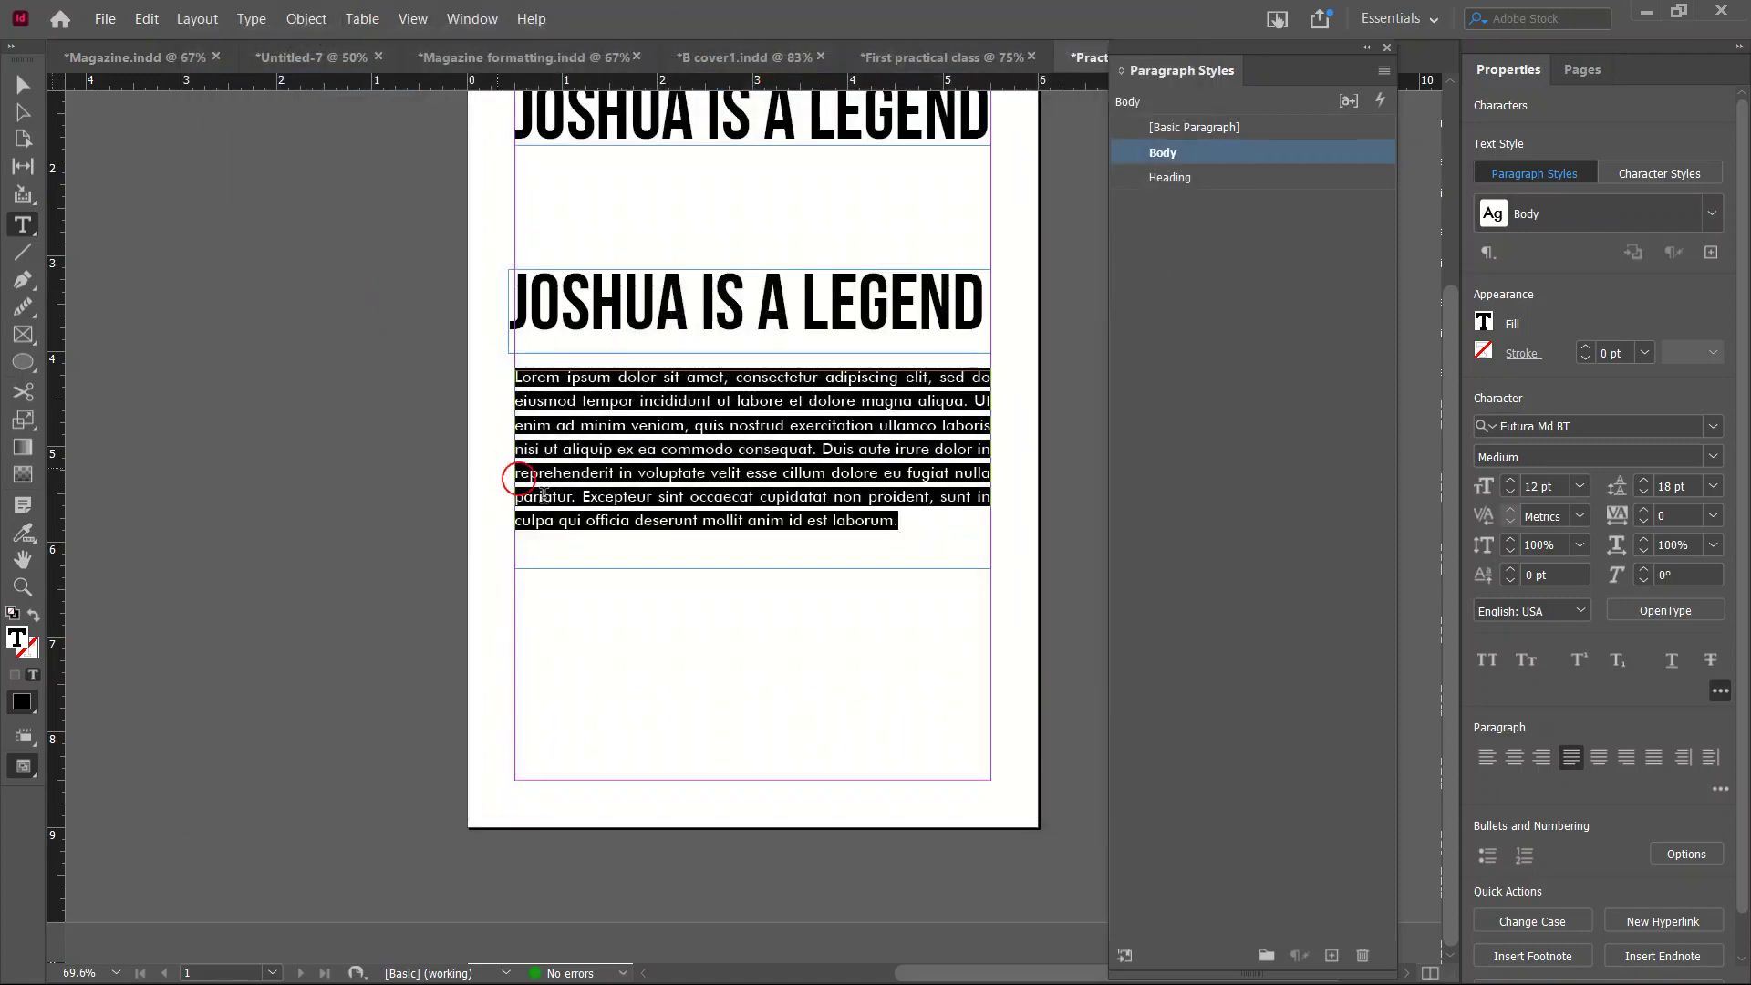
Apply the Body style to the top heading.
{"action": "left_click", "coordinate": [643, 576]}
{"action": "left_click", "coordinate": [699, 211]}
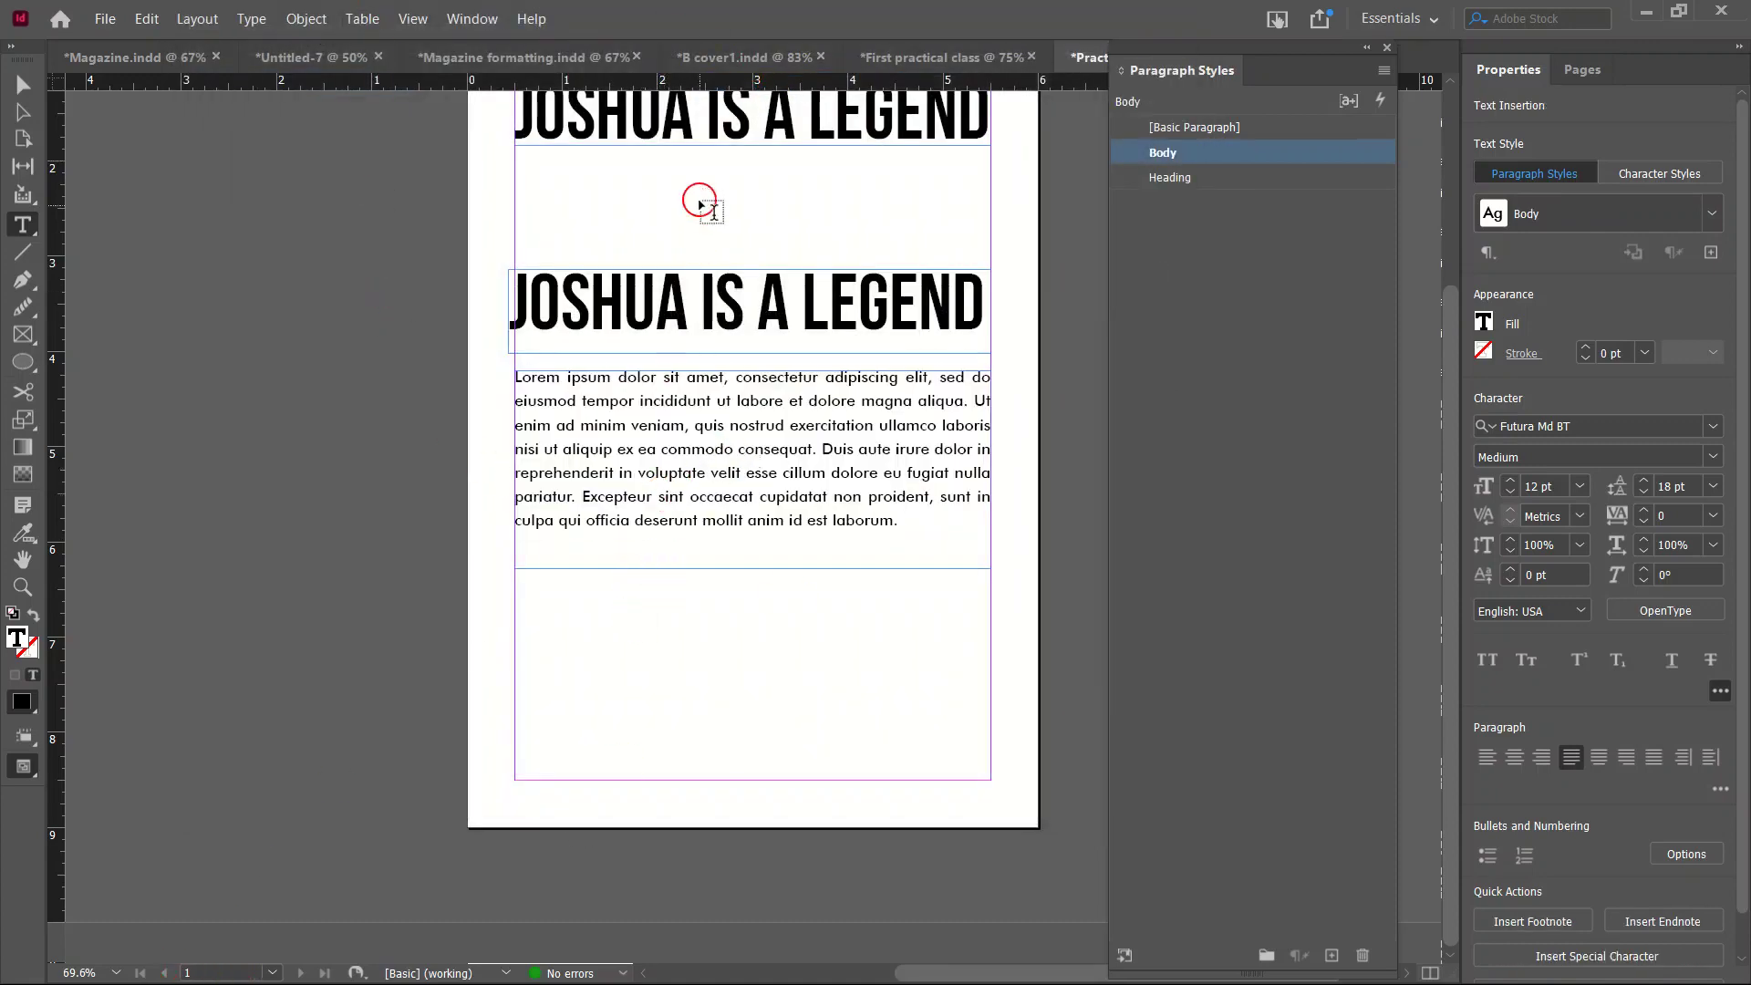
{"action": "scroll", "coordinate": [699, 211], "scroll_direction": "up", "scroll_amount": 3}
{"action": "left_click", "coordinate": [749, 361]}
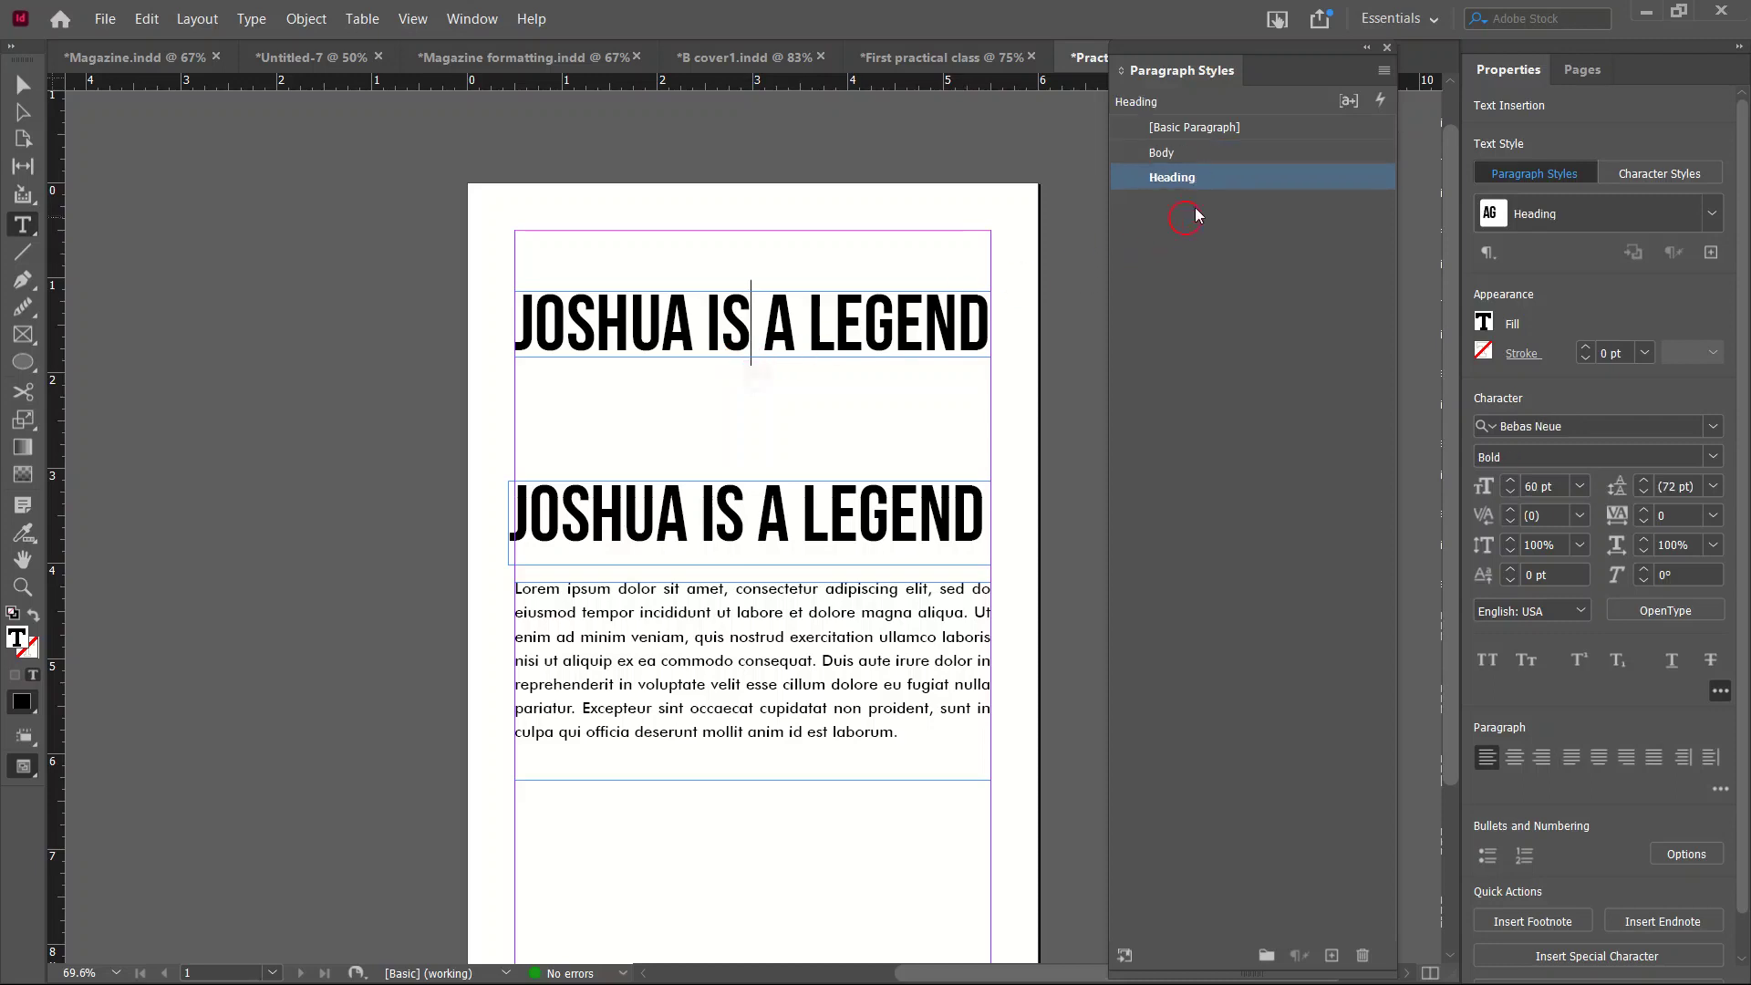
{"action": "left_click", "coordinate": [1190, 128]}
{"action": "left_click", "coordinate": [1178, 155]}
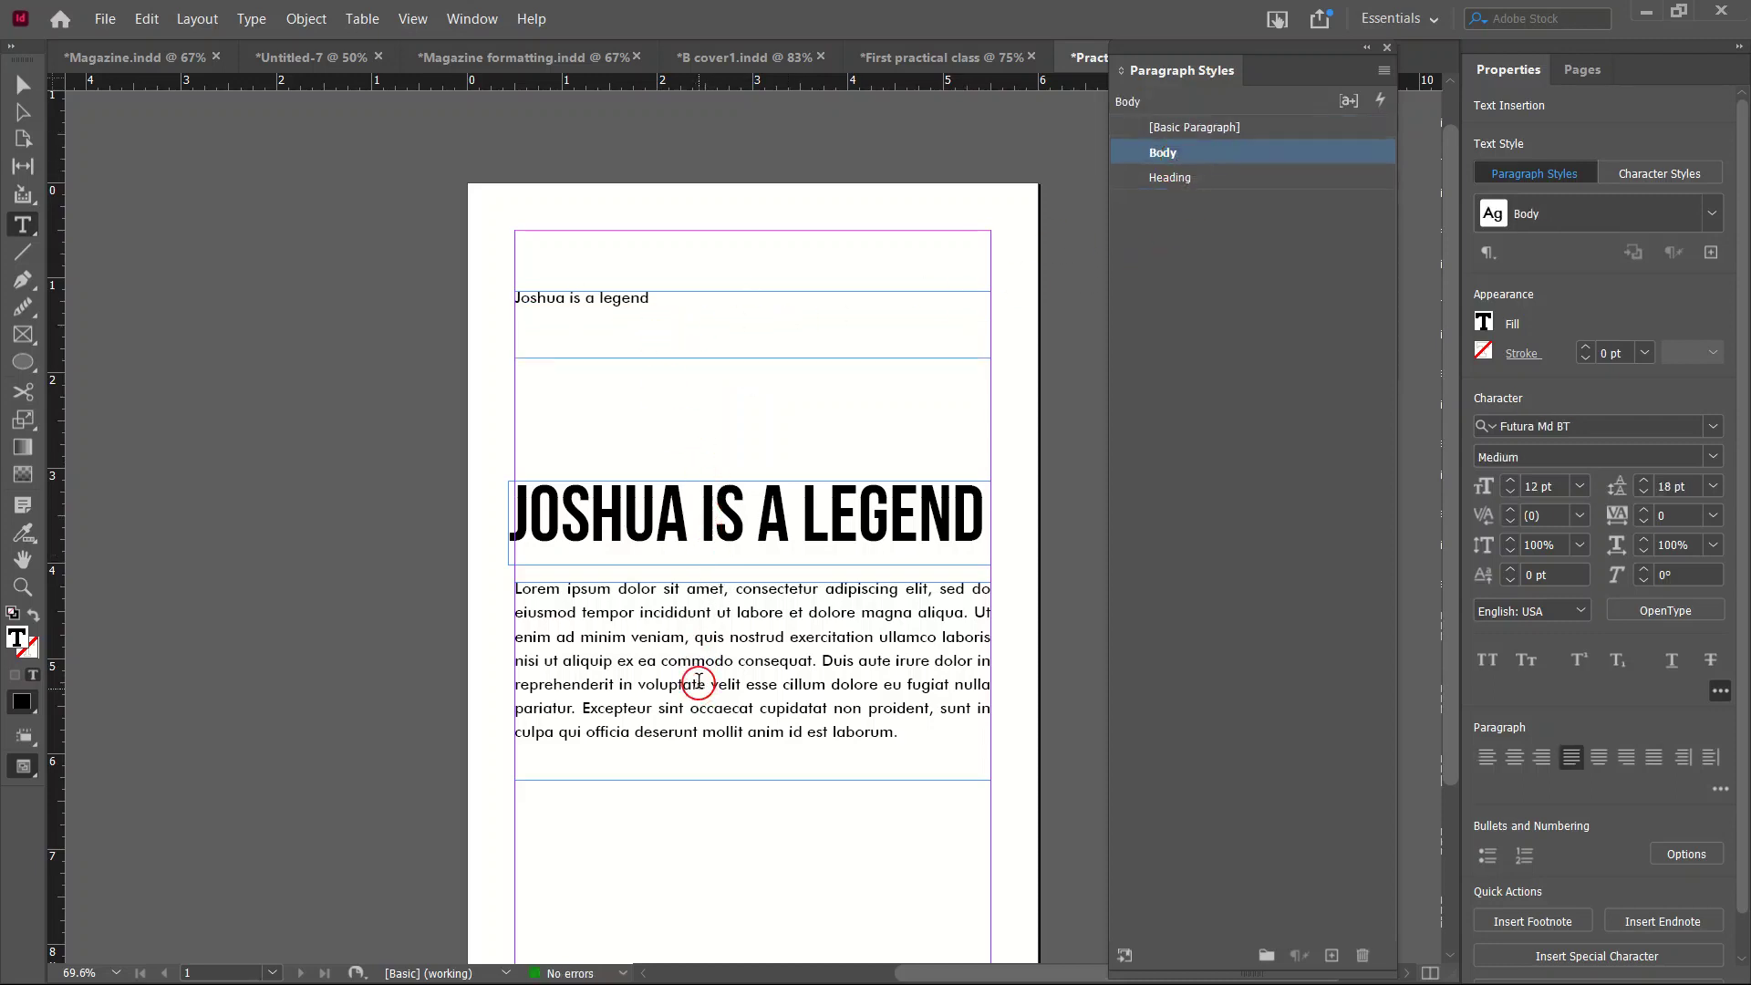
{"action": "scroll", "coordinate": [699, 688], "scroll_direction": "down", "scroll_amount": 3}
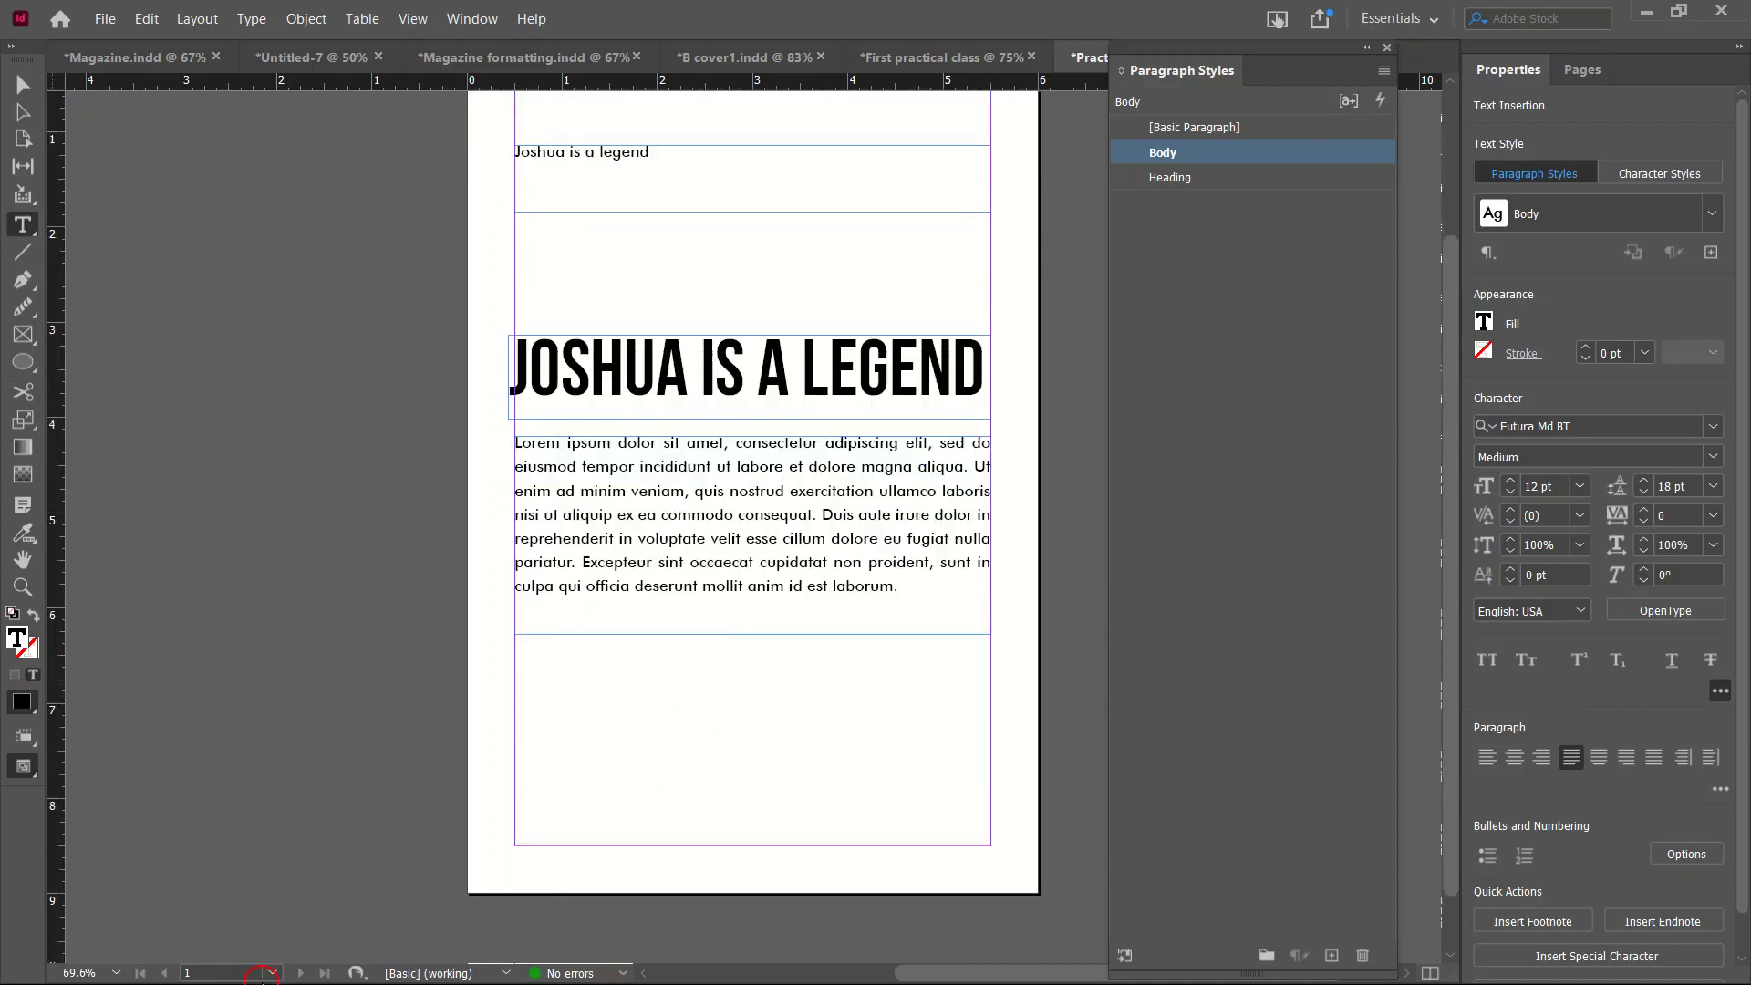
Copy fresh lorem ipsum text from loremipsum.io and return to InDesign.
{"action": "key", "text": "super"}
{"action": "left_click", "coordinate": [271, 972]}
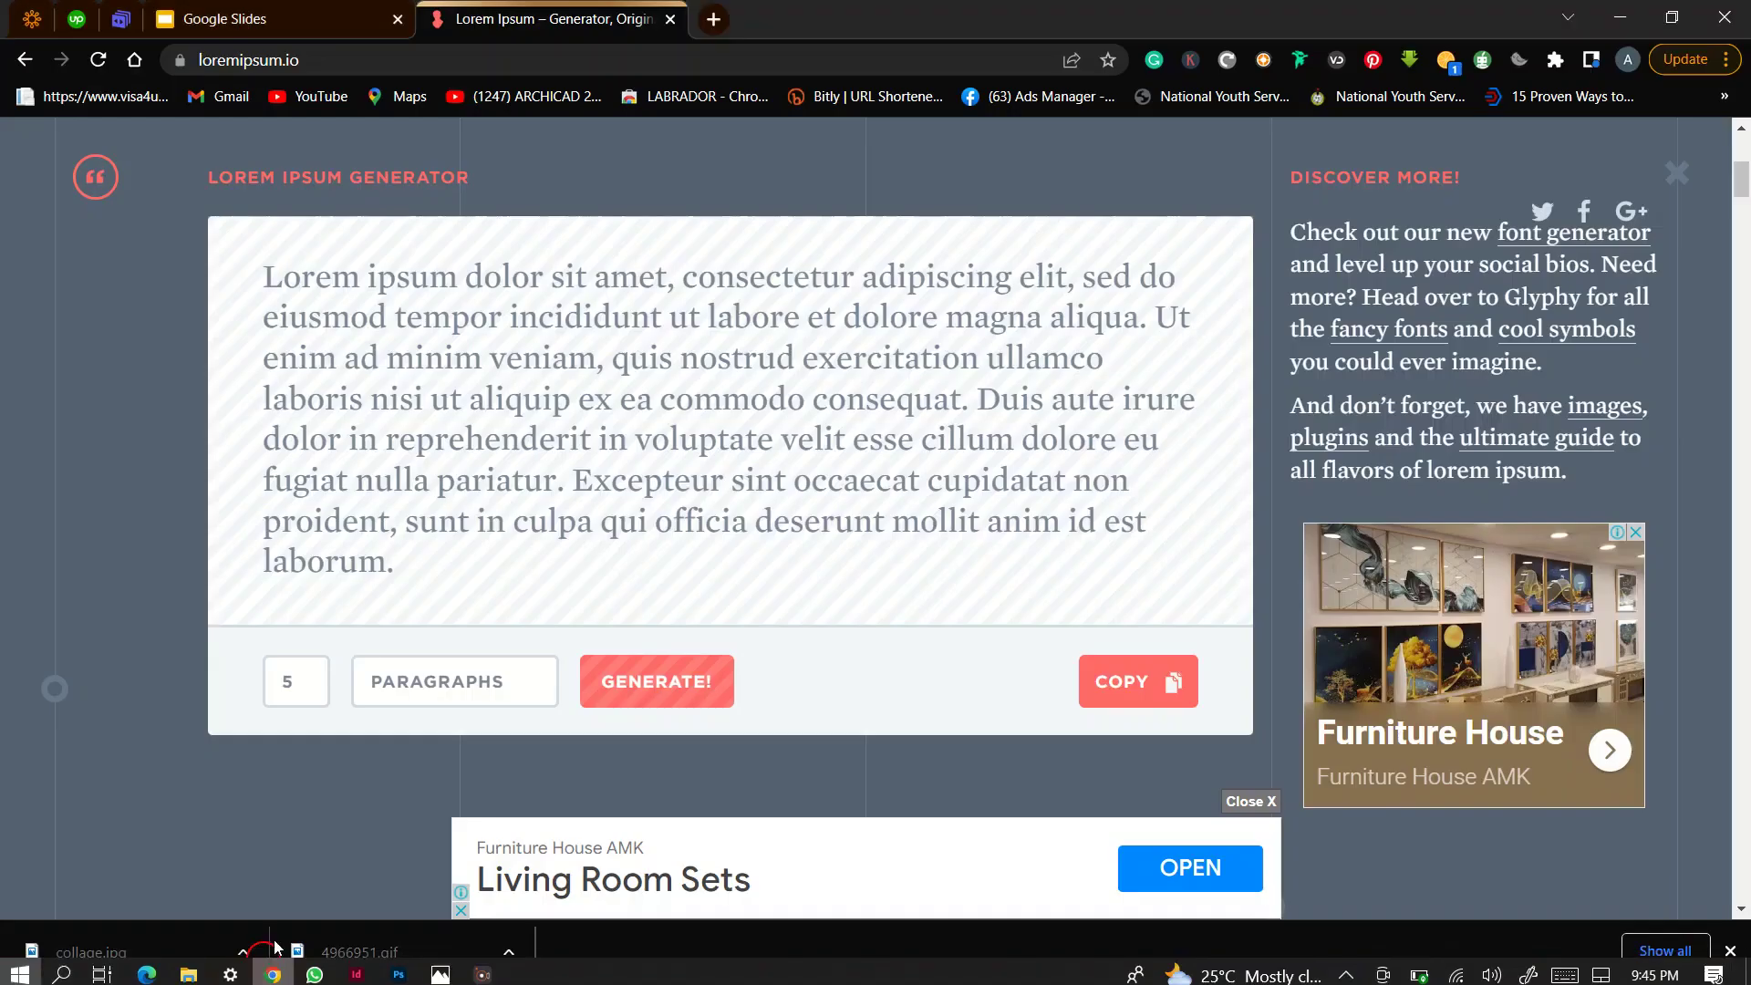
{"action": "left_click", "coordinate": [1177, 685]}
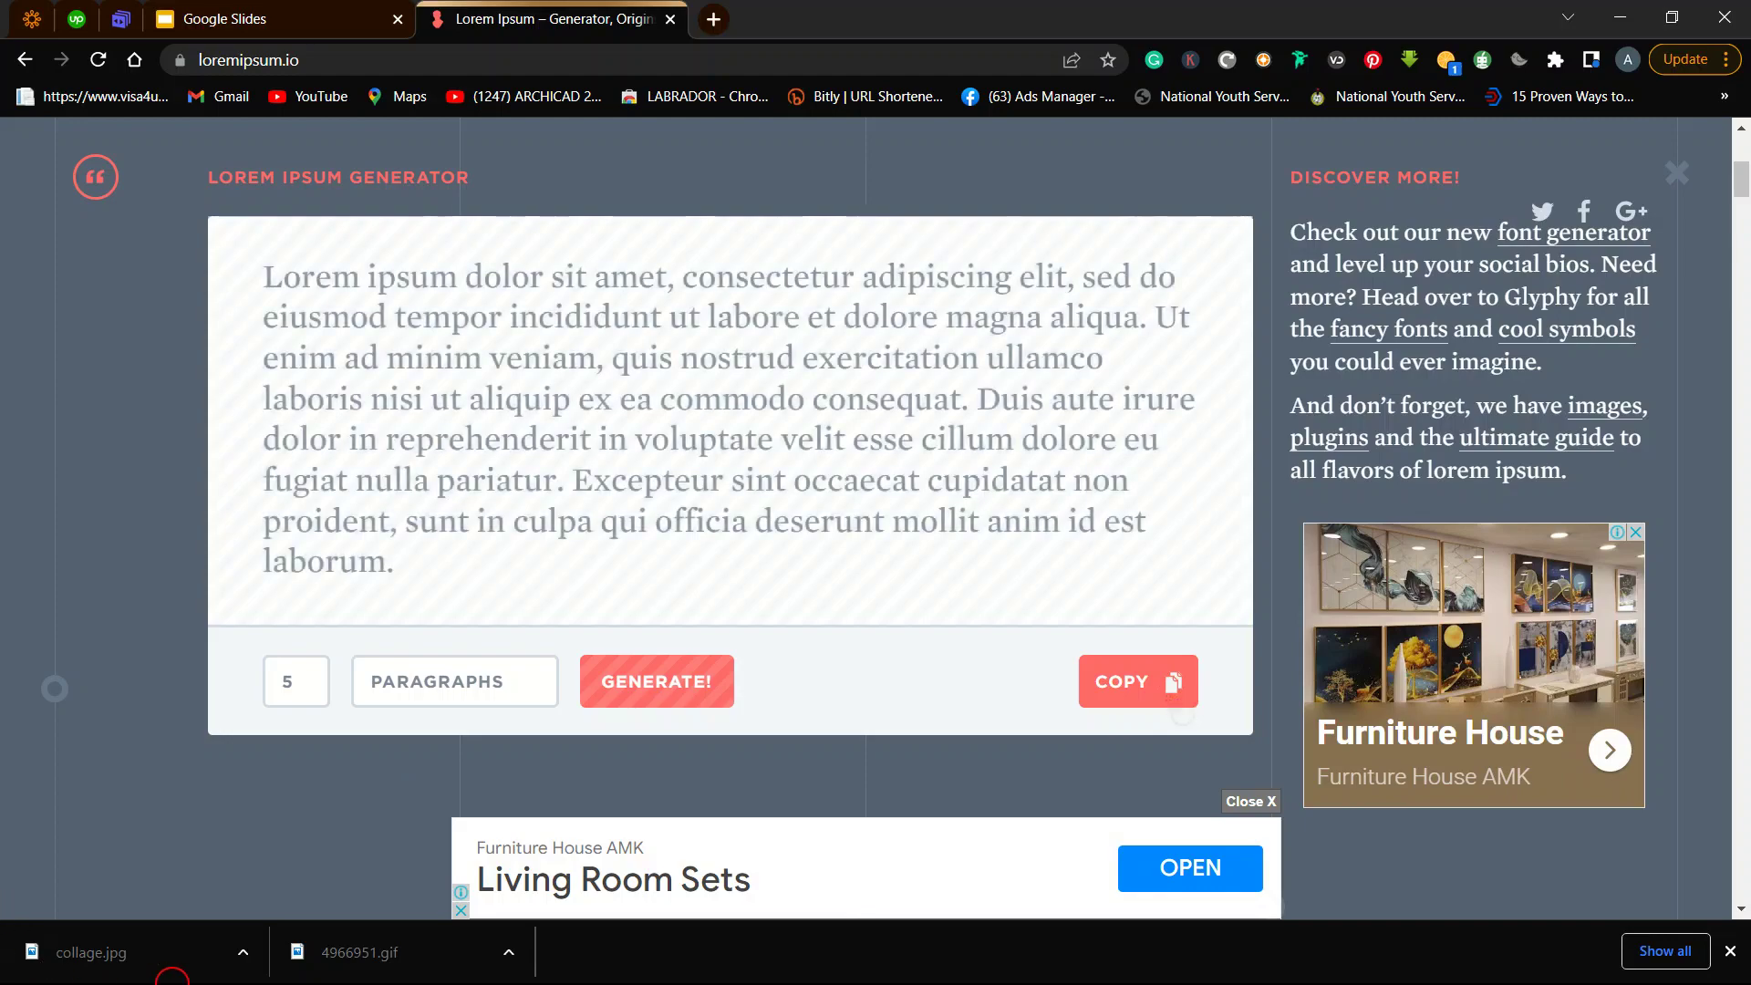
{"action": "key", "text": "super"}
{"action": "left_click", "coordinate": [357, 968]}
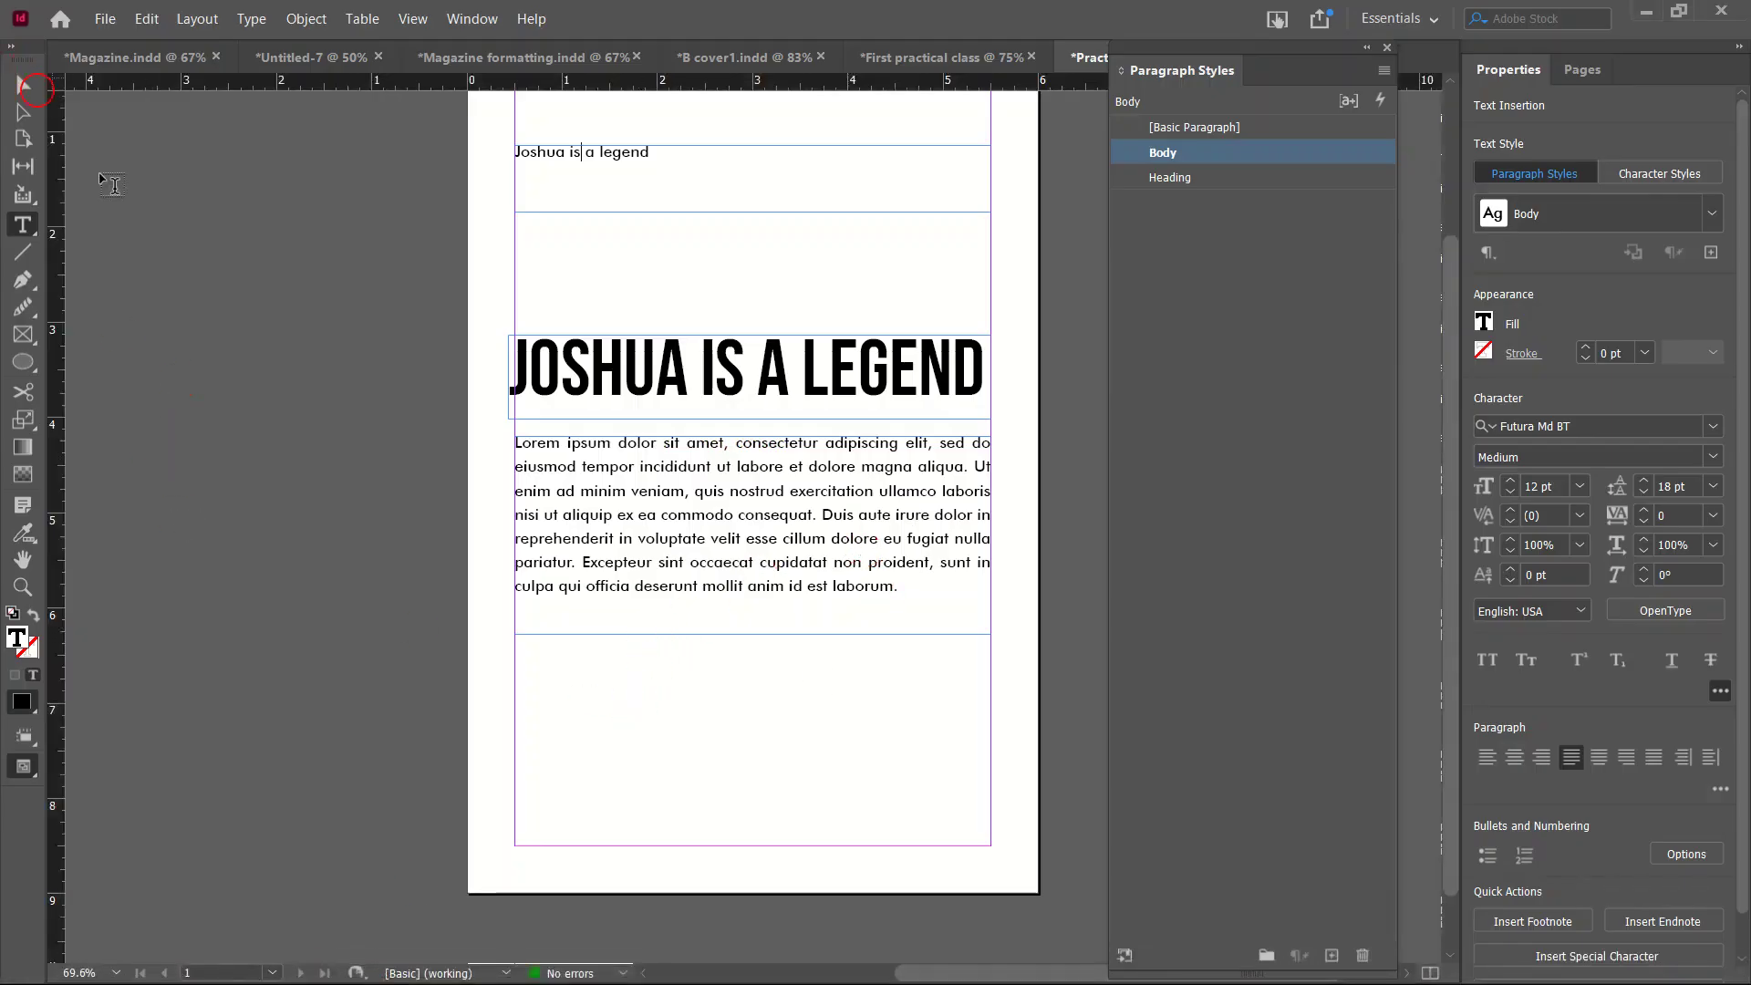
Paste the copied lorem ipsum as a new frame below the first paragraph.
{"action": "left_click", "coordinate": [525, 639]}
{"action": "key", "text": "Escape"}
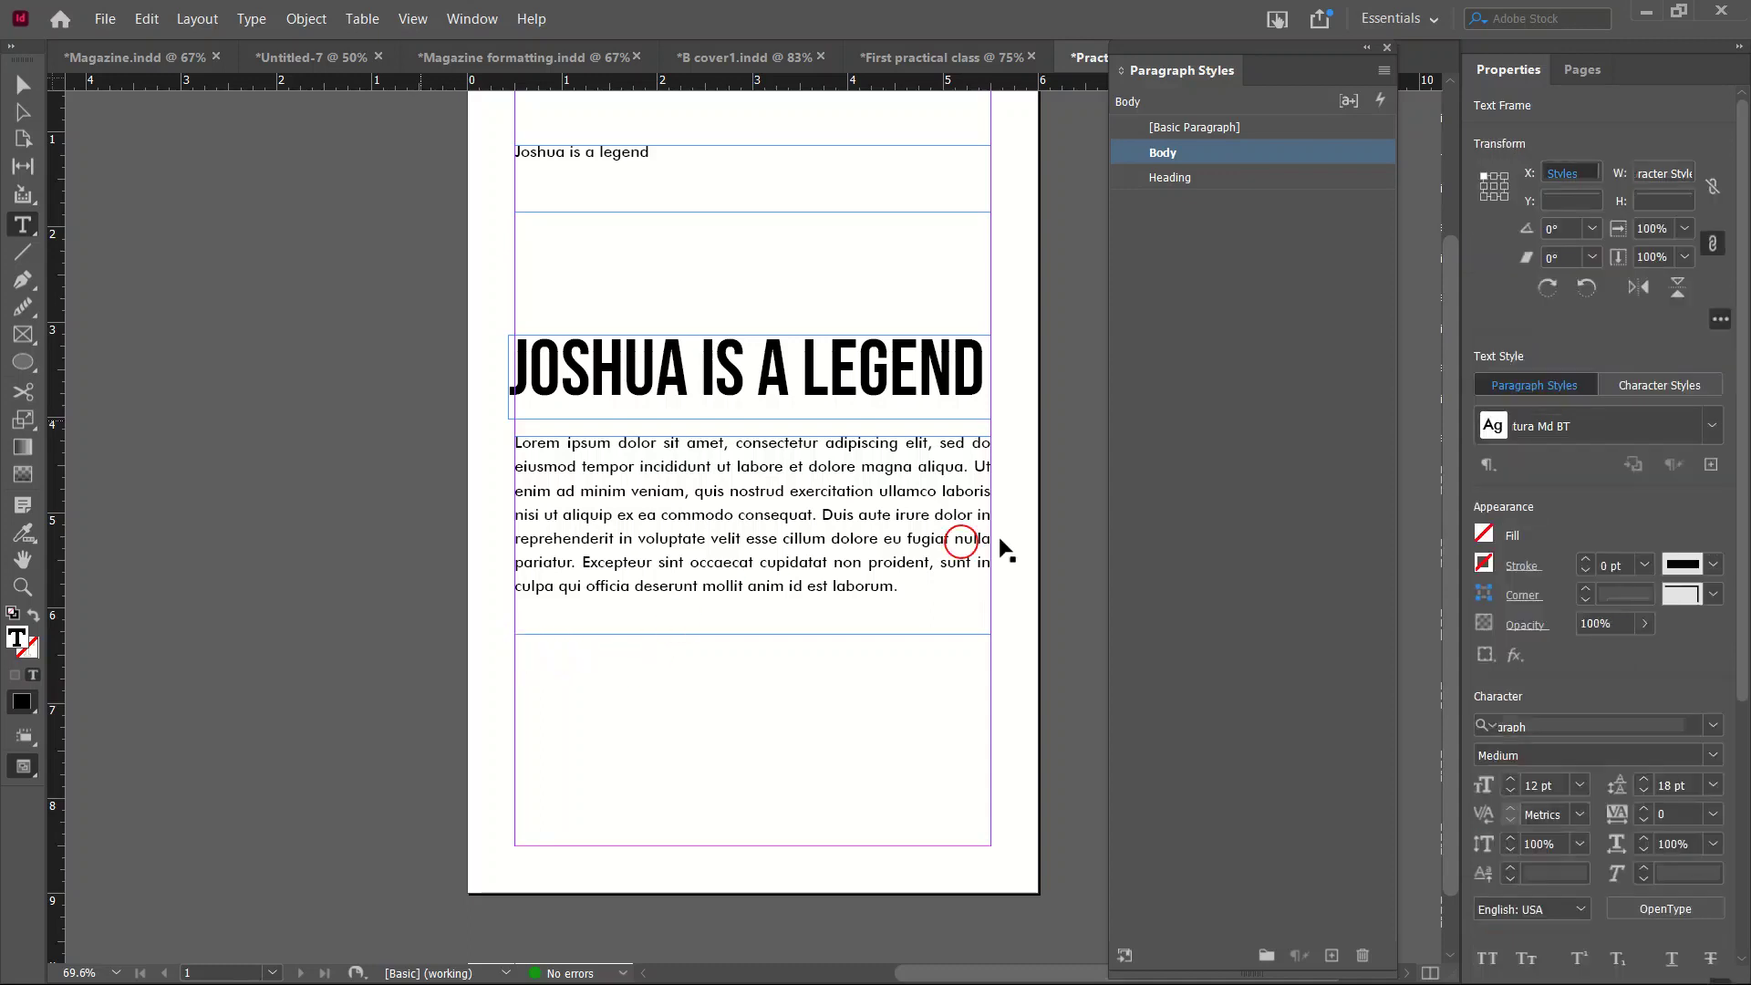
{"action": "key", "text": "ctrl+v"}
{"action": "scroll", "coordinate": [797, 504], "scroll_direction": "up", "scroll_amount": 2}
{"action": "scroll", "coordinate": [797, 504], "scroll_direction": "down", "scroll_amount": 3}
{"action": "left_click_drag", "start_coordinate": [808, 436], "coordinate": [1020, 724]}
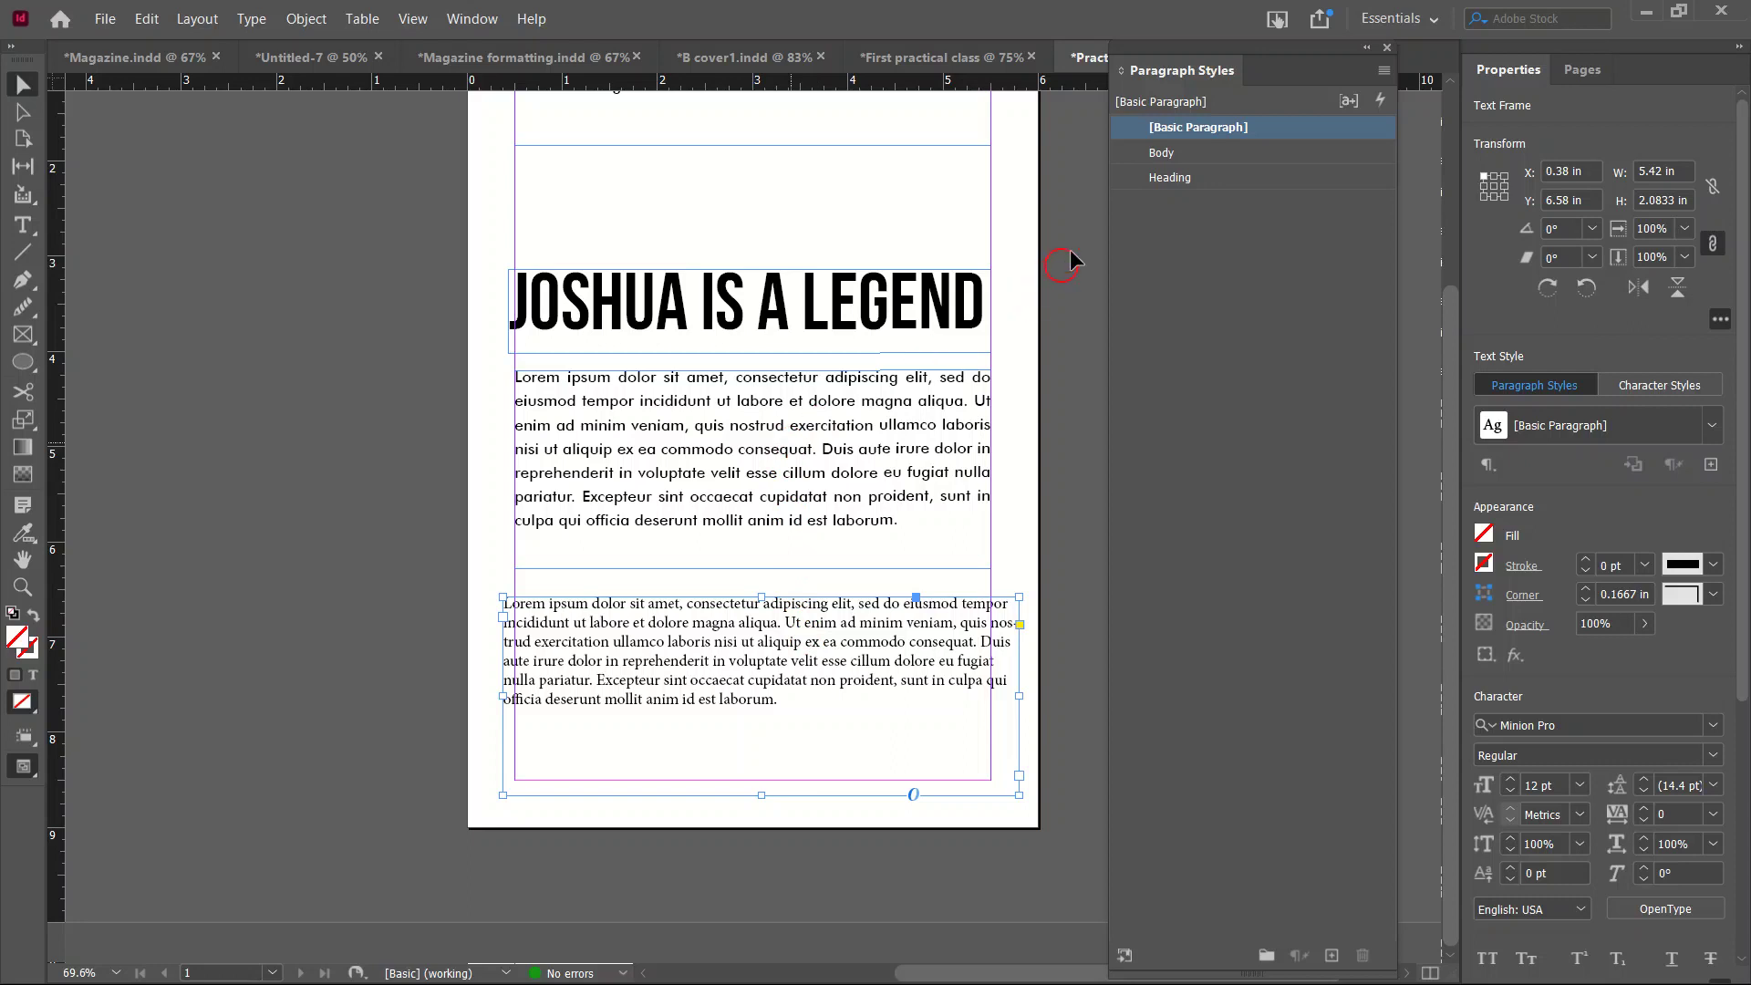
Style the pasted frame Body and fit its left and right edges to the margins.
{"action": "left_click", "coordinate": [1174, 150]}
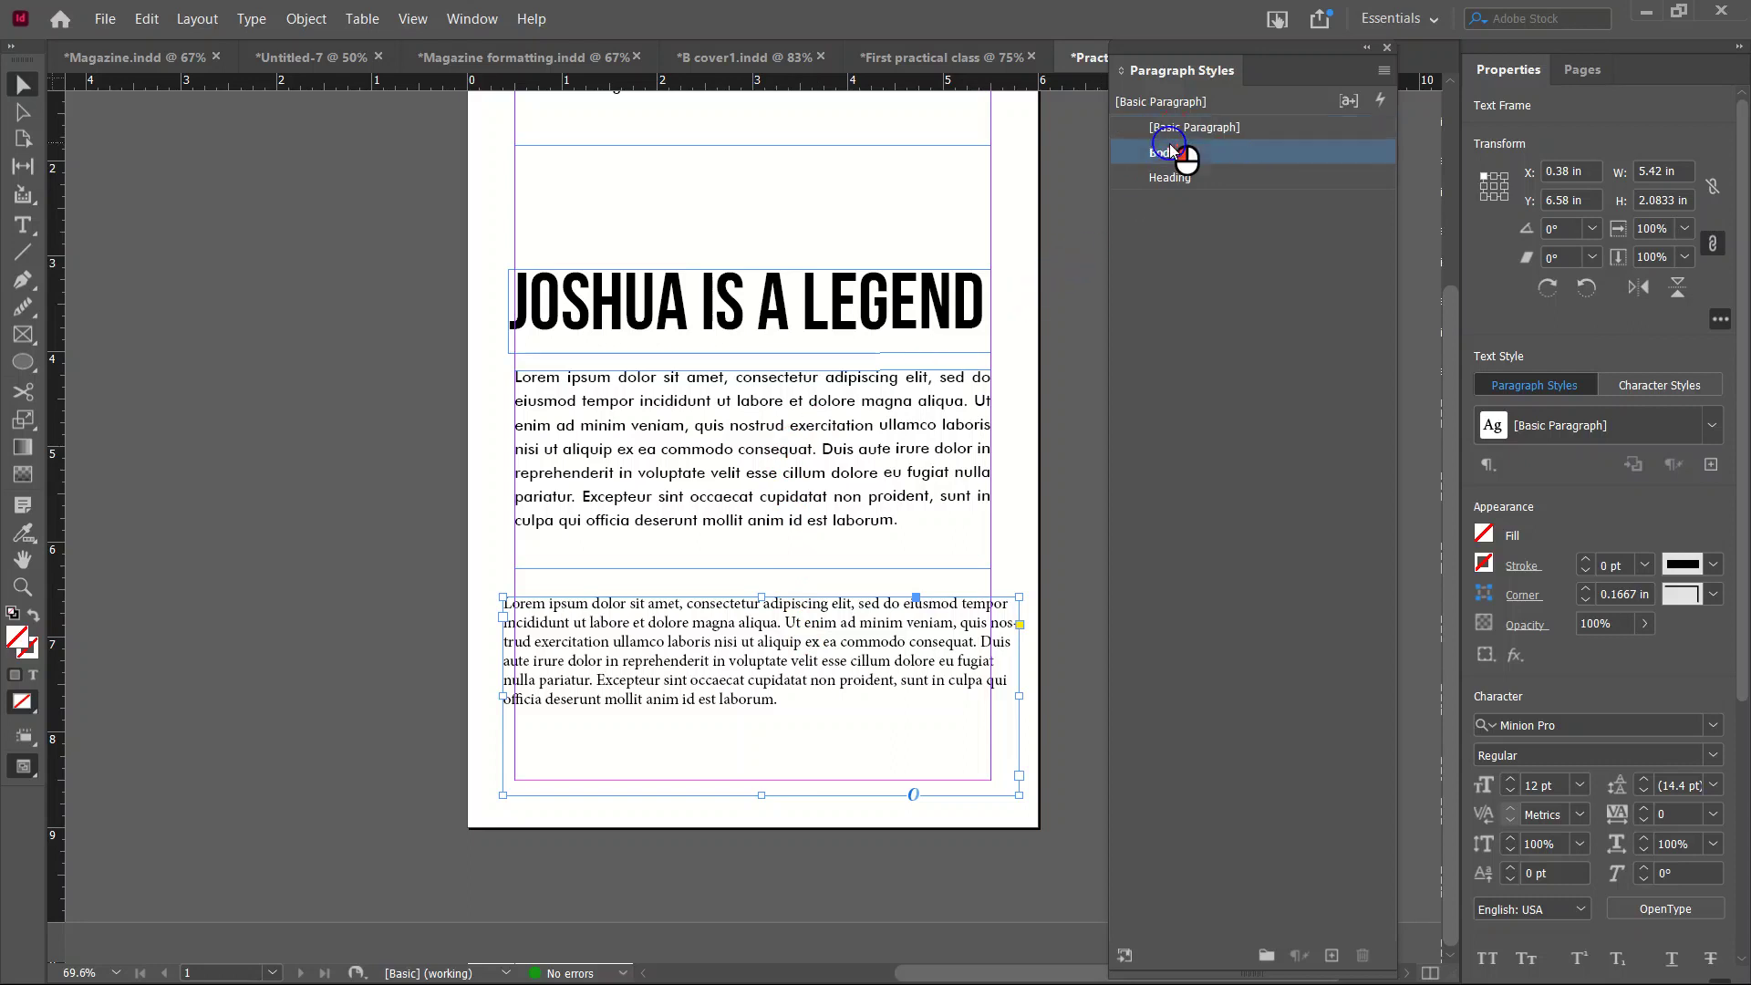
{"action": "left_click", "coordinate": [1129, 558]}
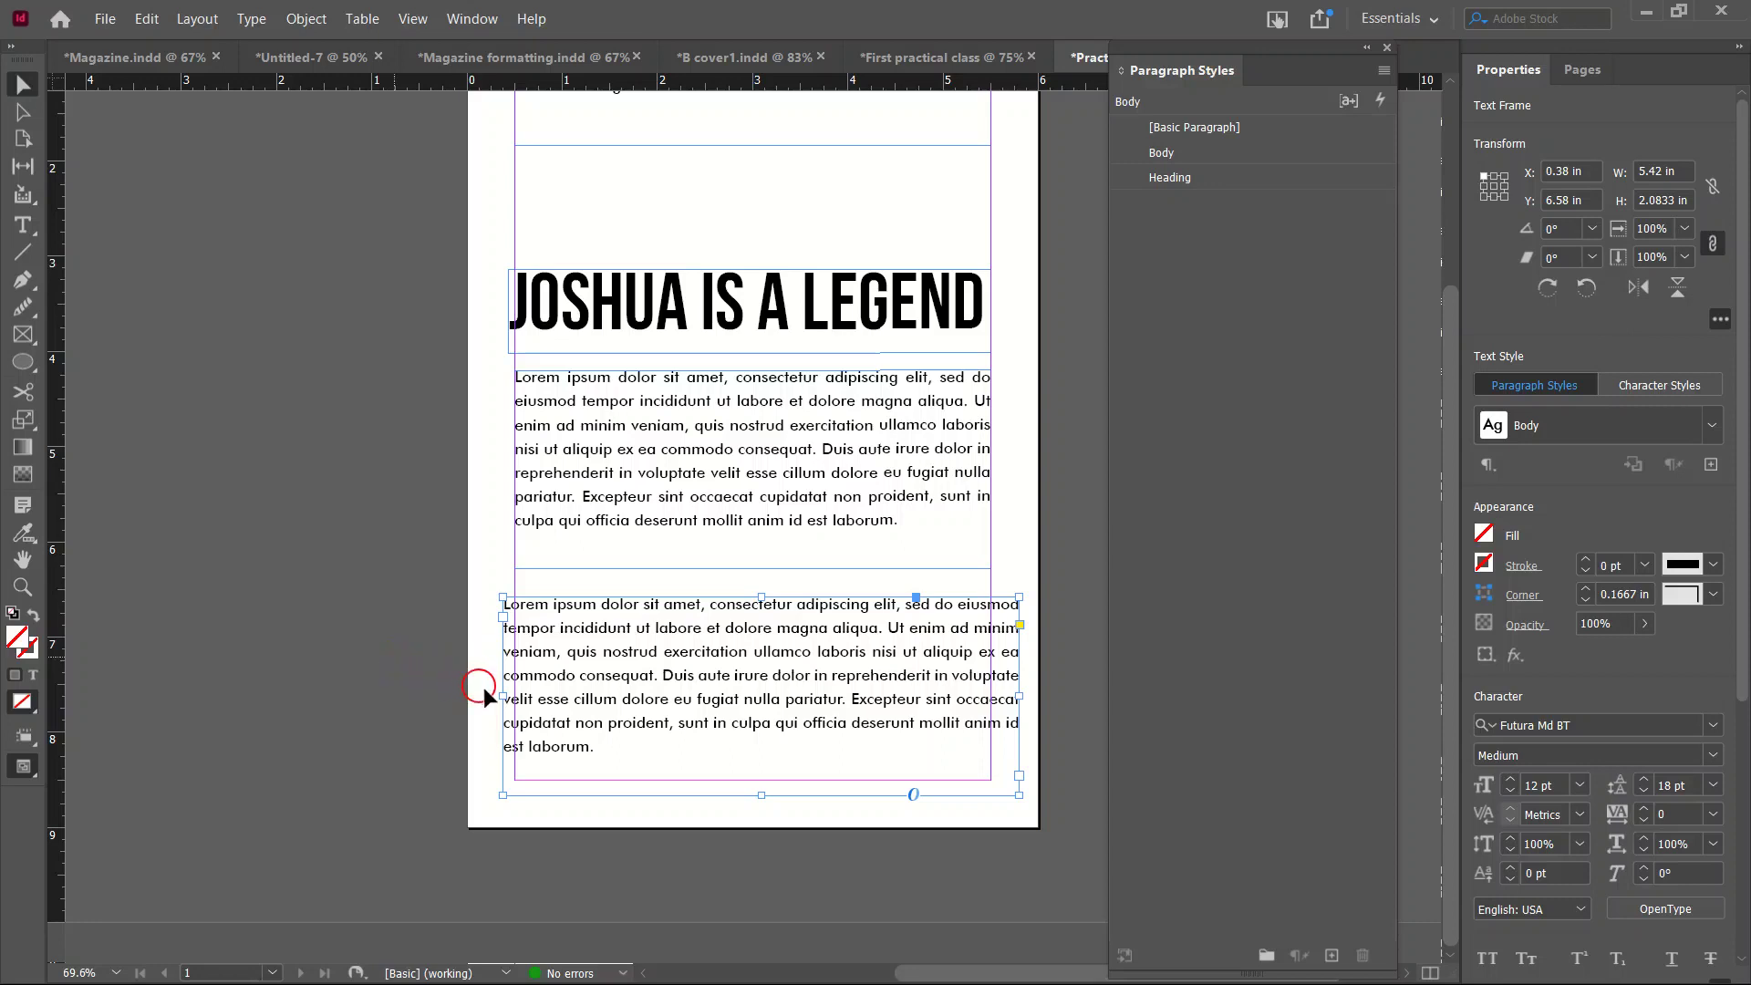
{"action": "left_click_drag", "start_coordinate": [508, 695], "coordinate": [519, 696]}
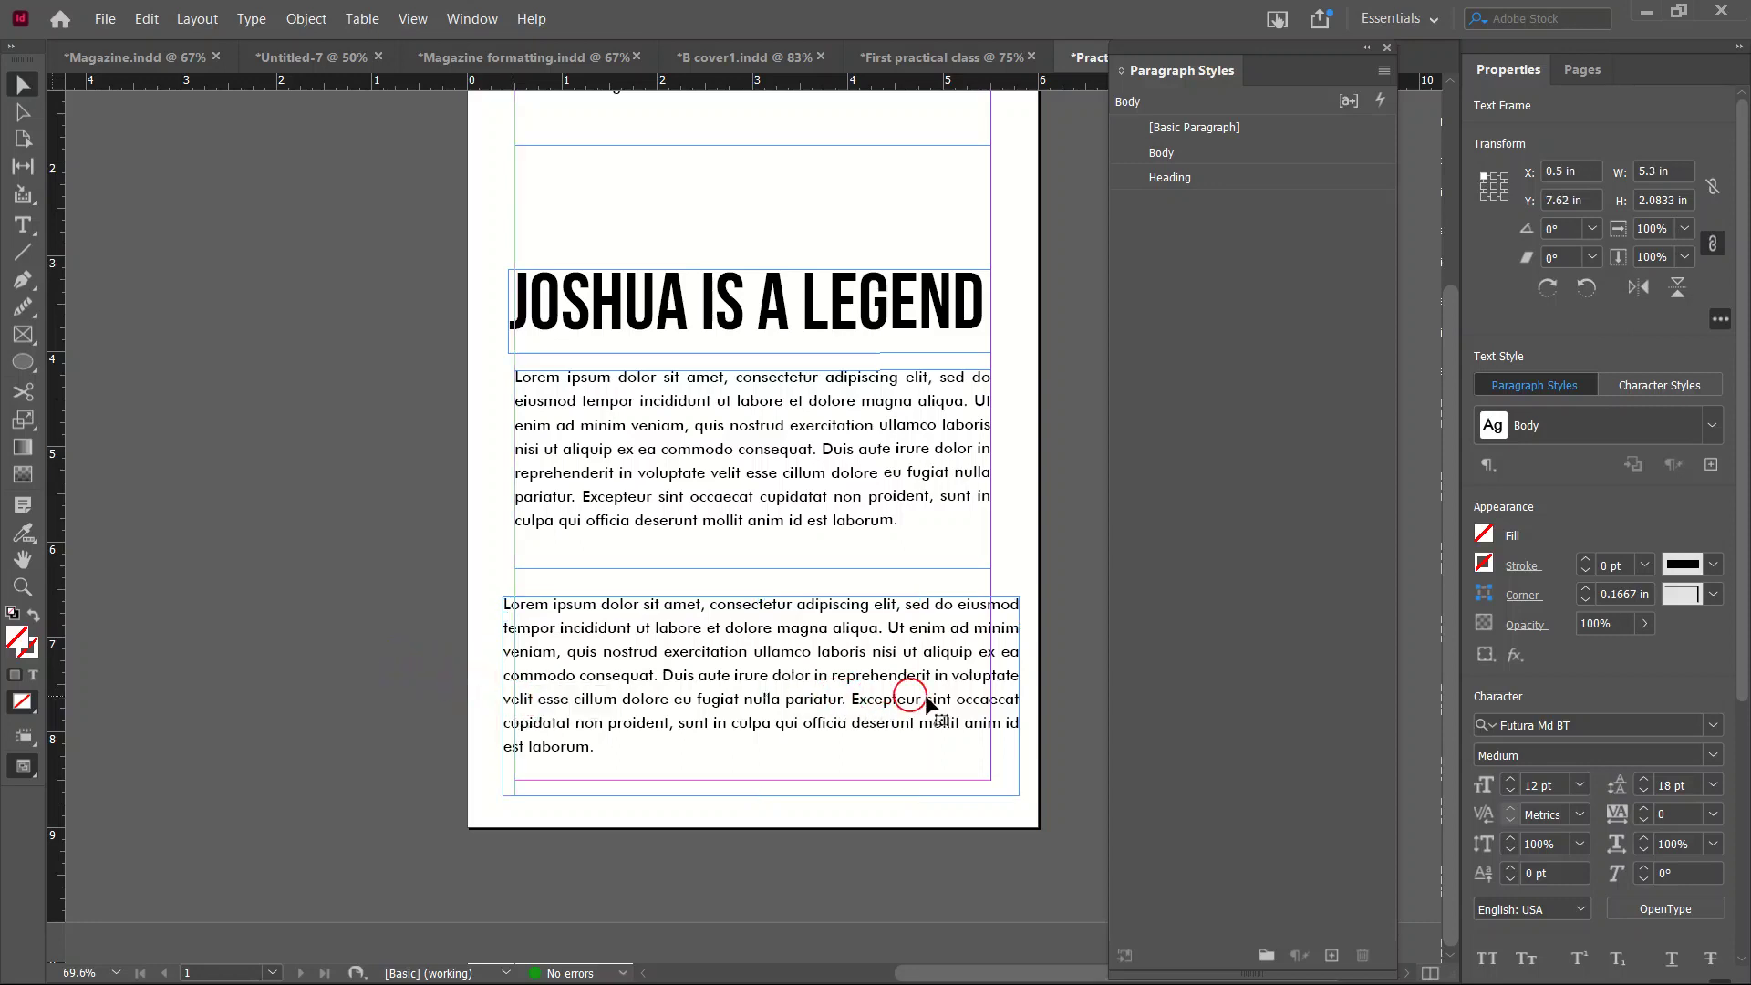
{"action": "left_click_drag", "start_coordinate": [1018, 695], "coordinate": [990, 691]}
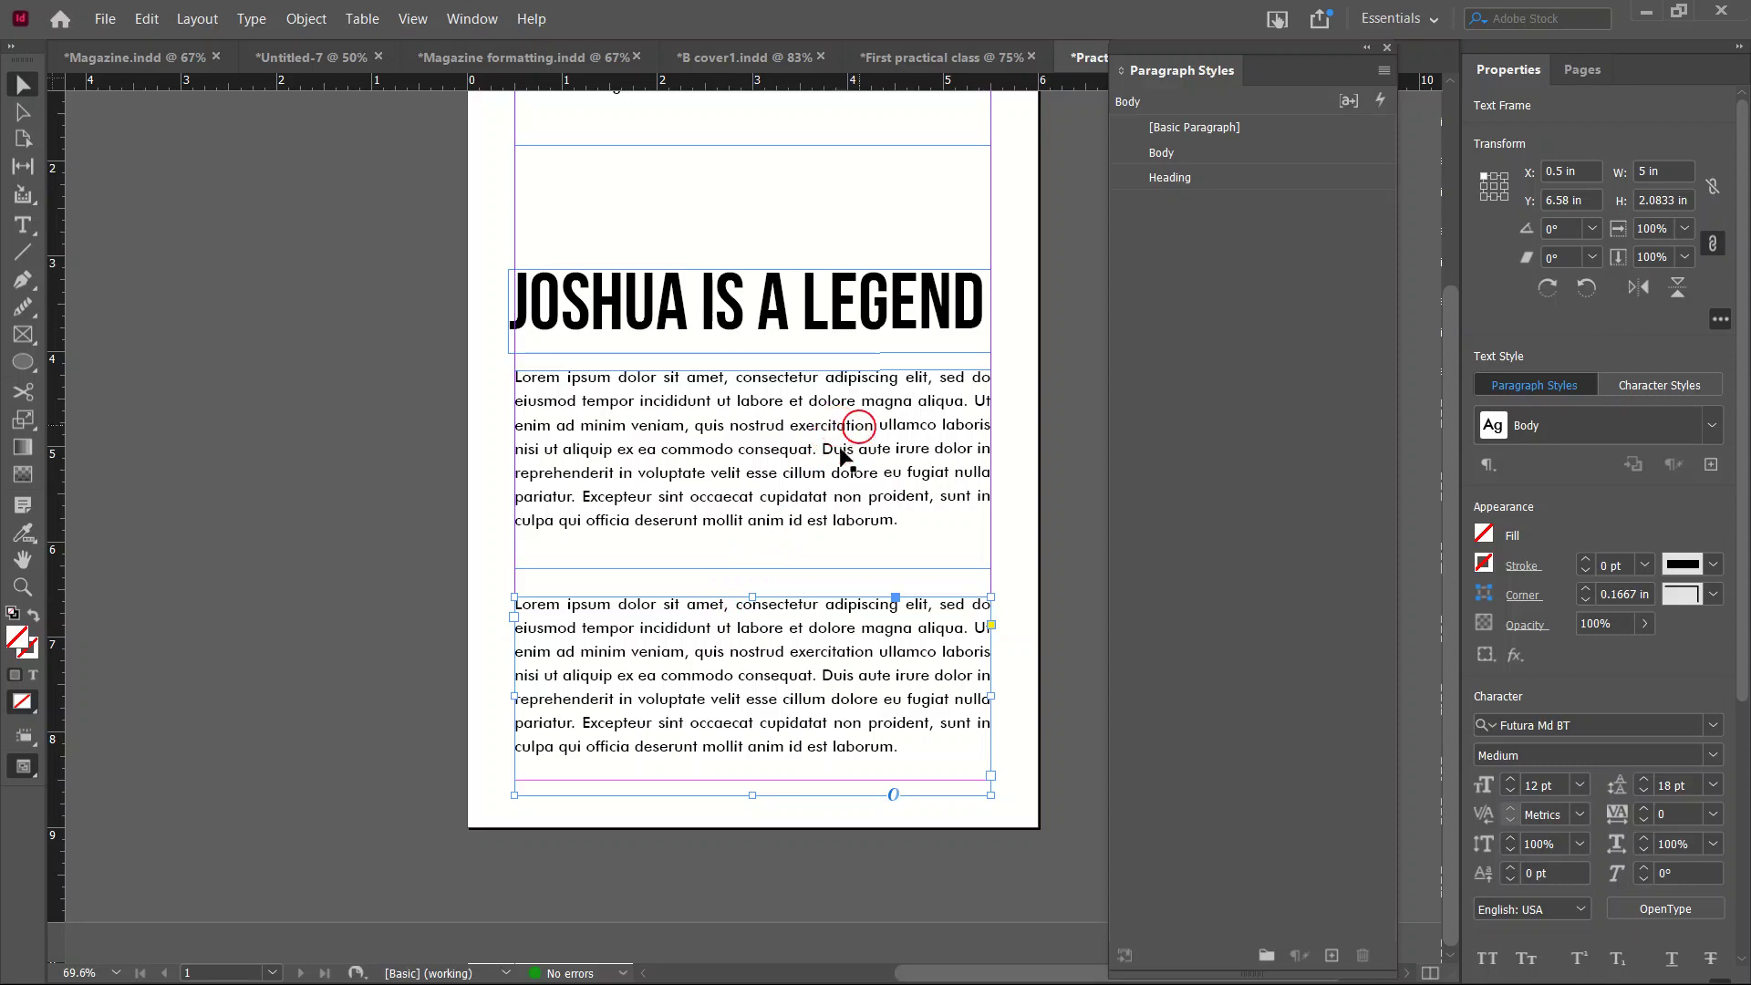
Open the Body style's options and look through its settings sections.
{"action": "left_click", "coordinate": [1180, 160]}
{"action": "double_click", "coordinate": [1183, 144]}
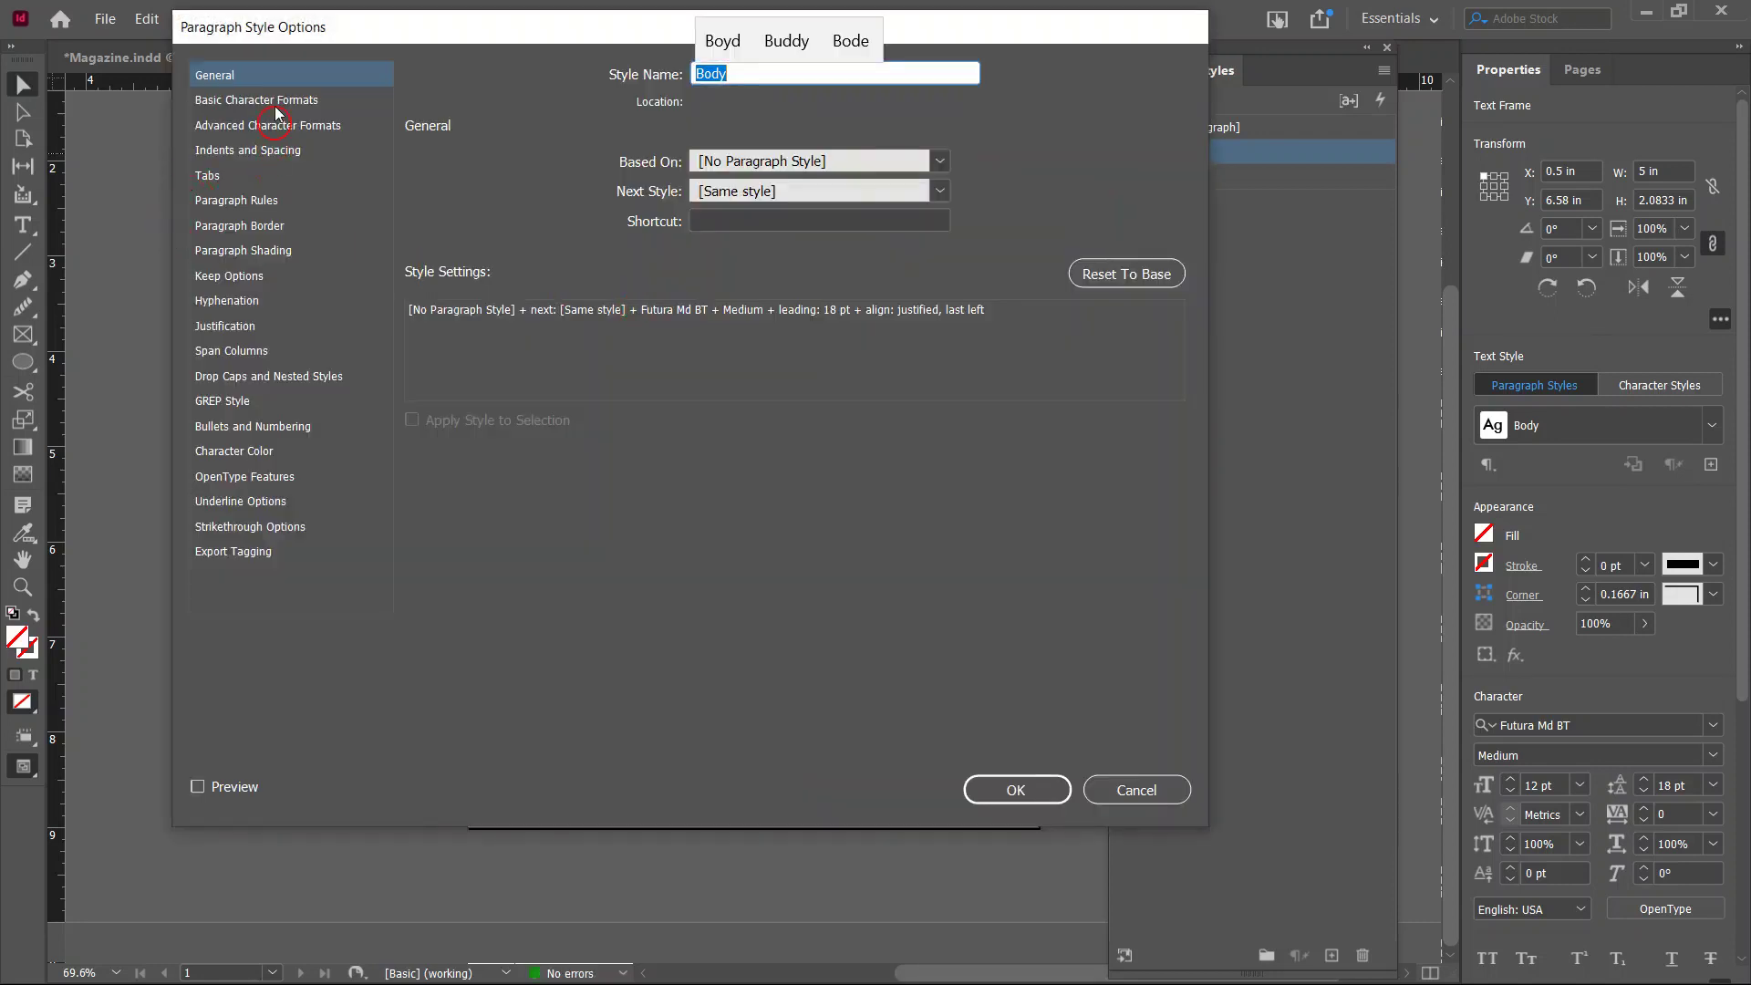
{"action": "left_click", "coordinate": [277, 102]}
{"action": "left_click", "coordinate": [264, 152]}
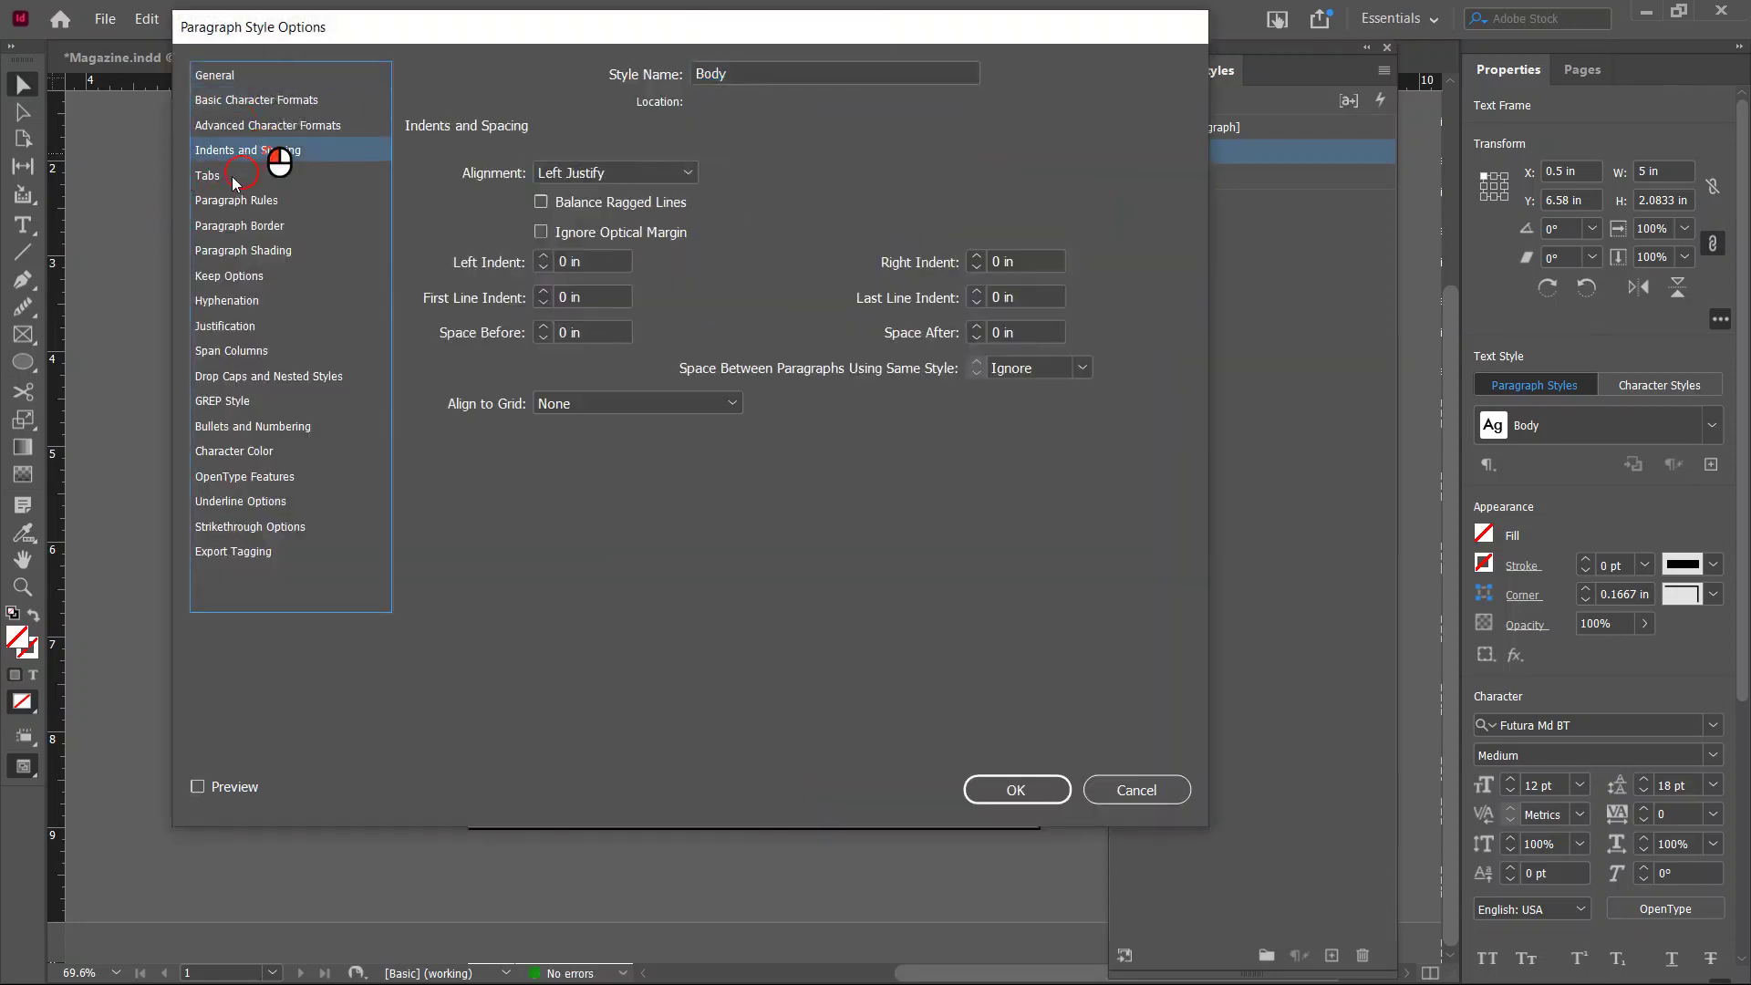
{"action": "left_click", "coordinate": [219, 176]}
{"action": "left_click", "coordinate": [241, 252]}
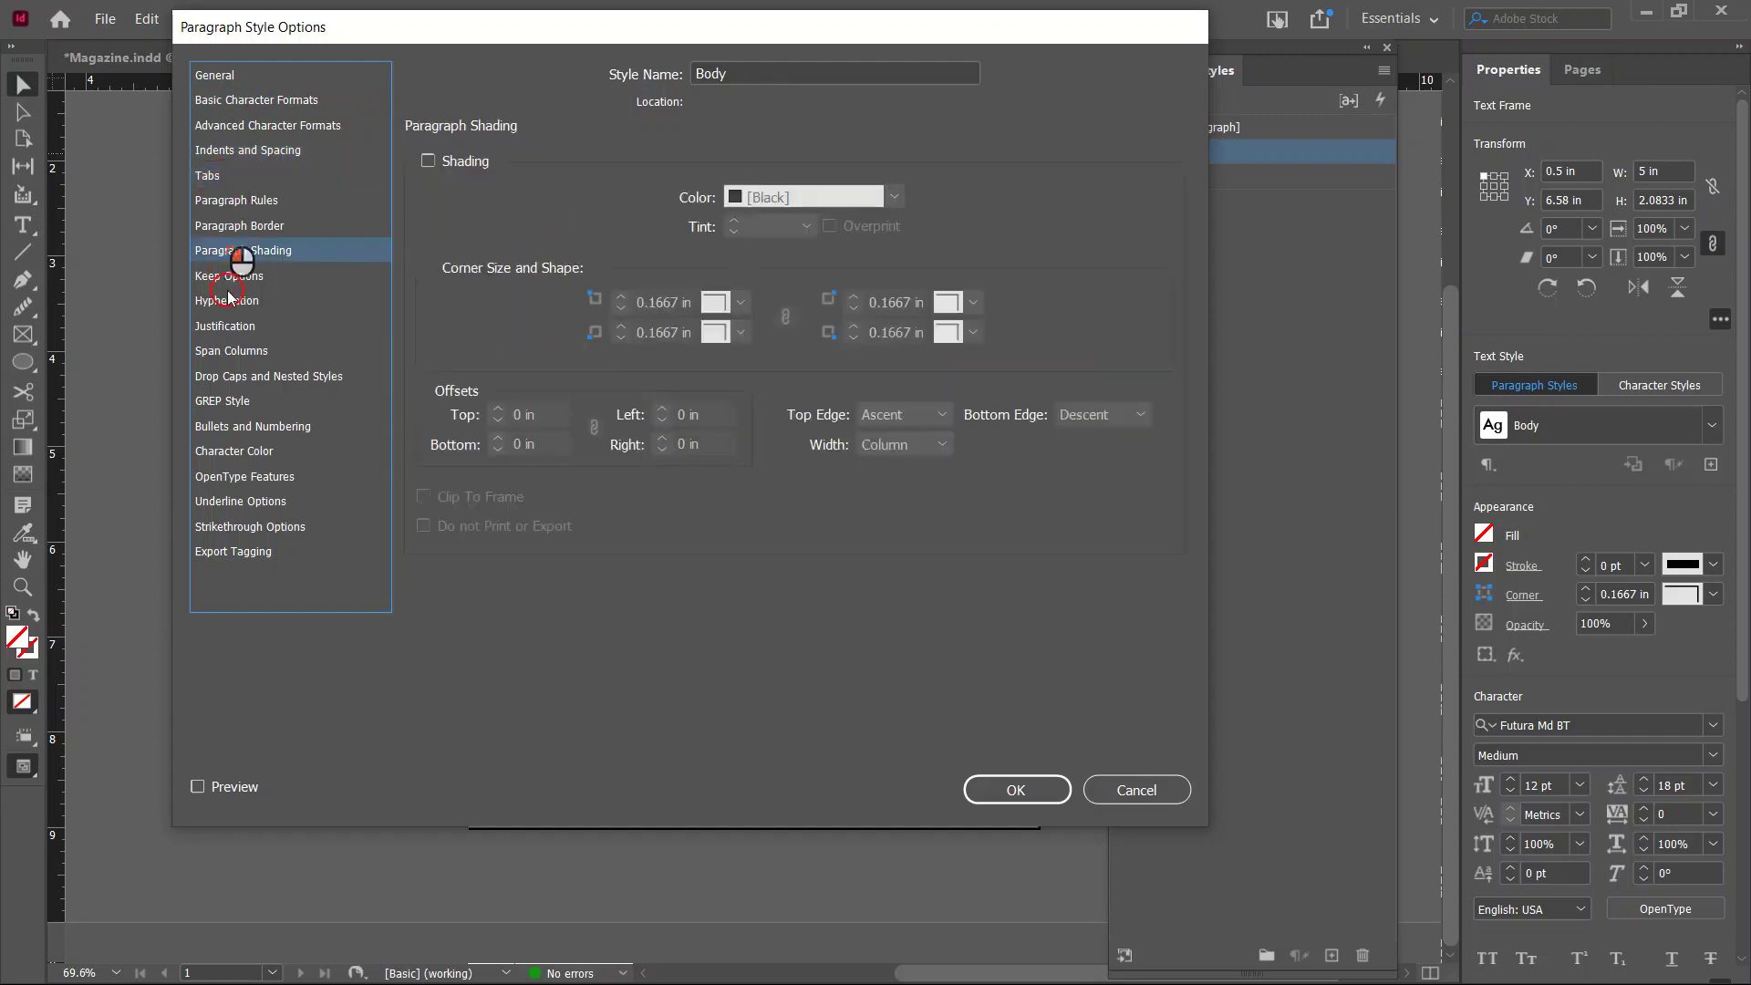
{"action": "left_click", "coordinate": [258, 107]}
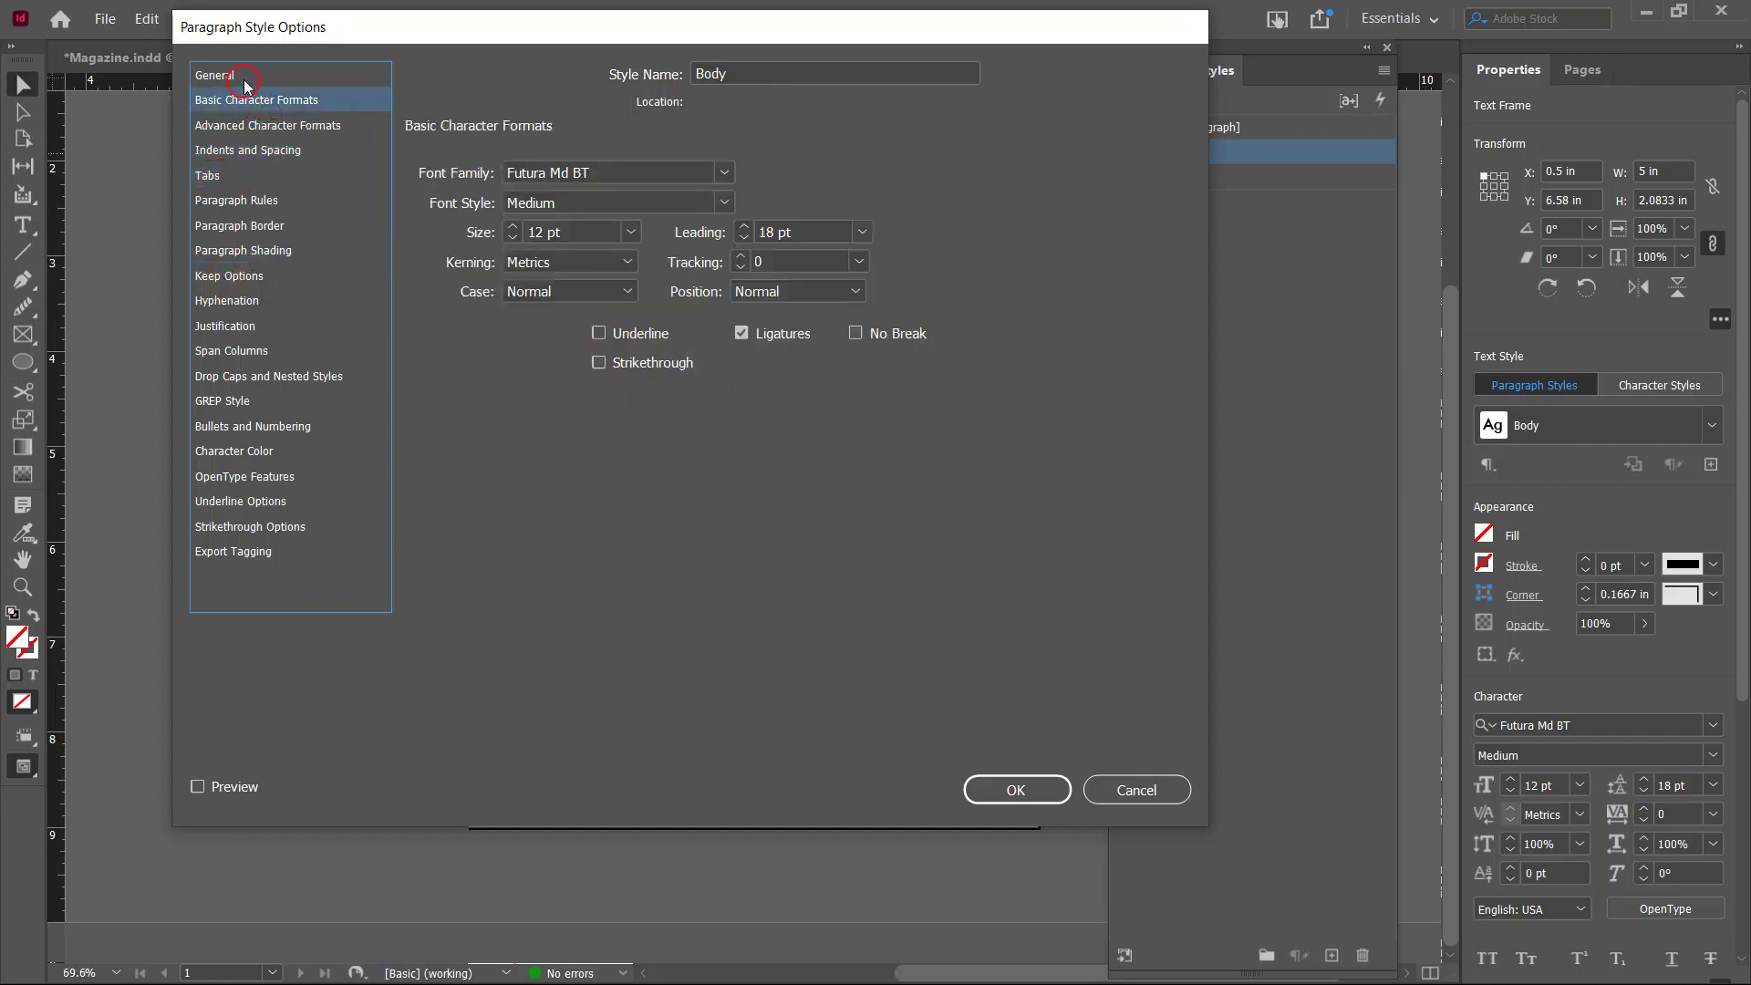
{"action": "left_click", "coordinate": [239, 79]}
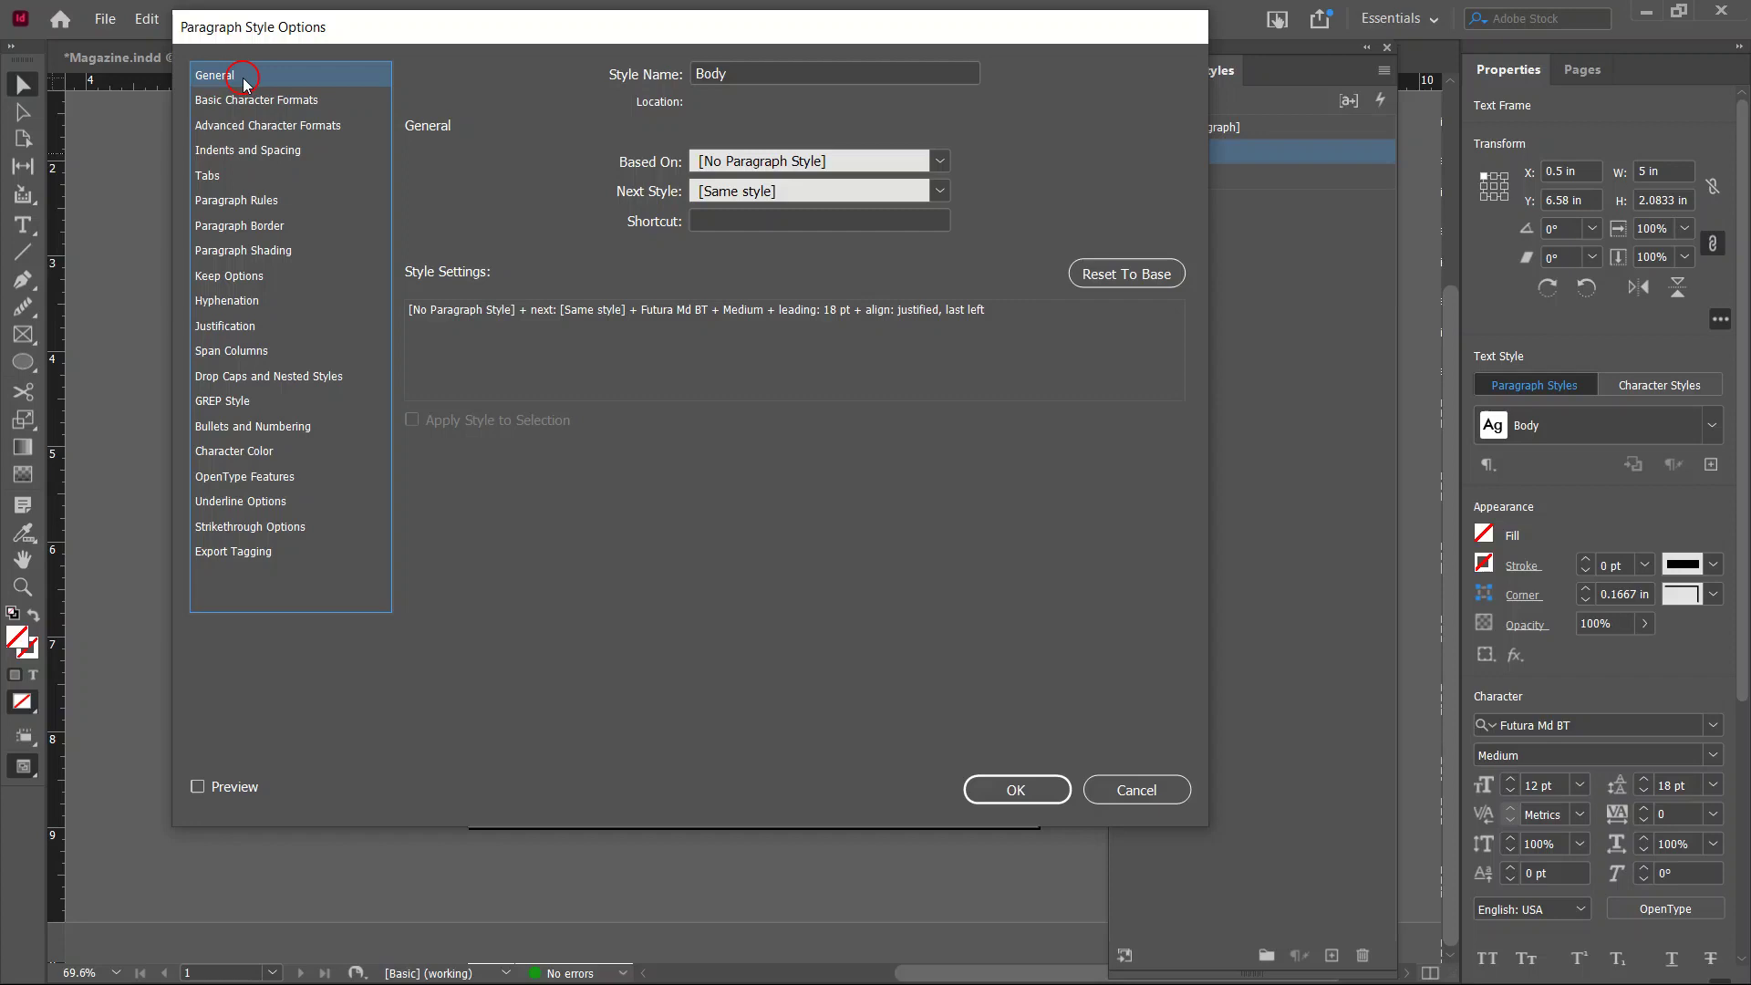
{"action": "left_click", "coordinate": [244, 102]}
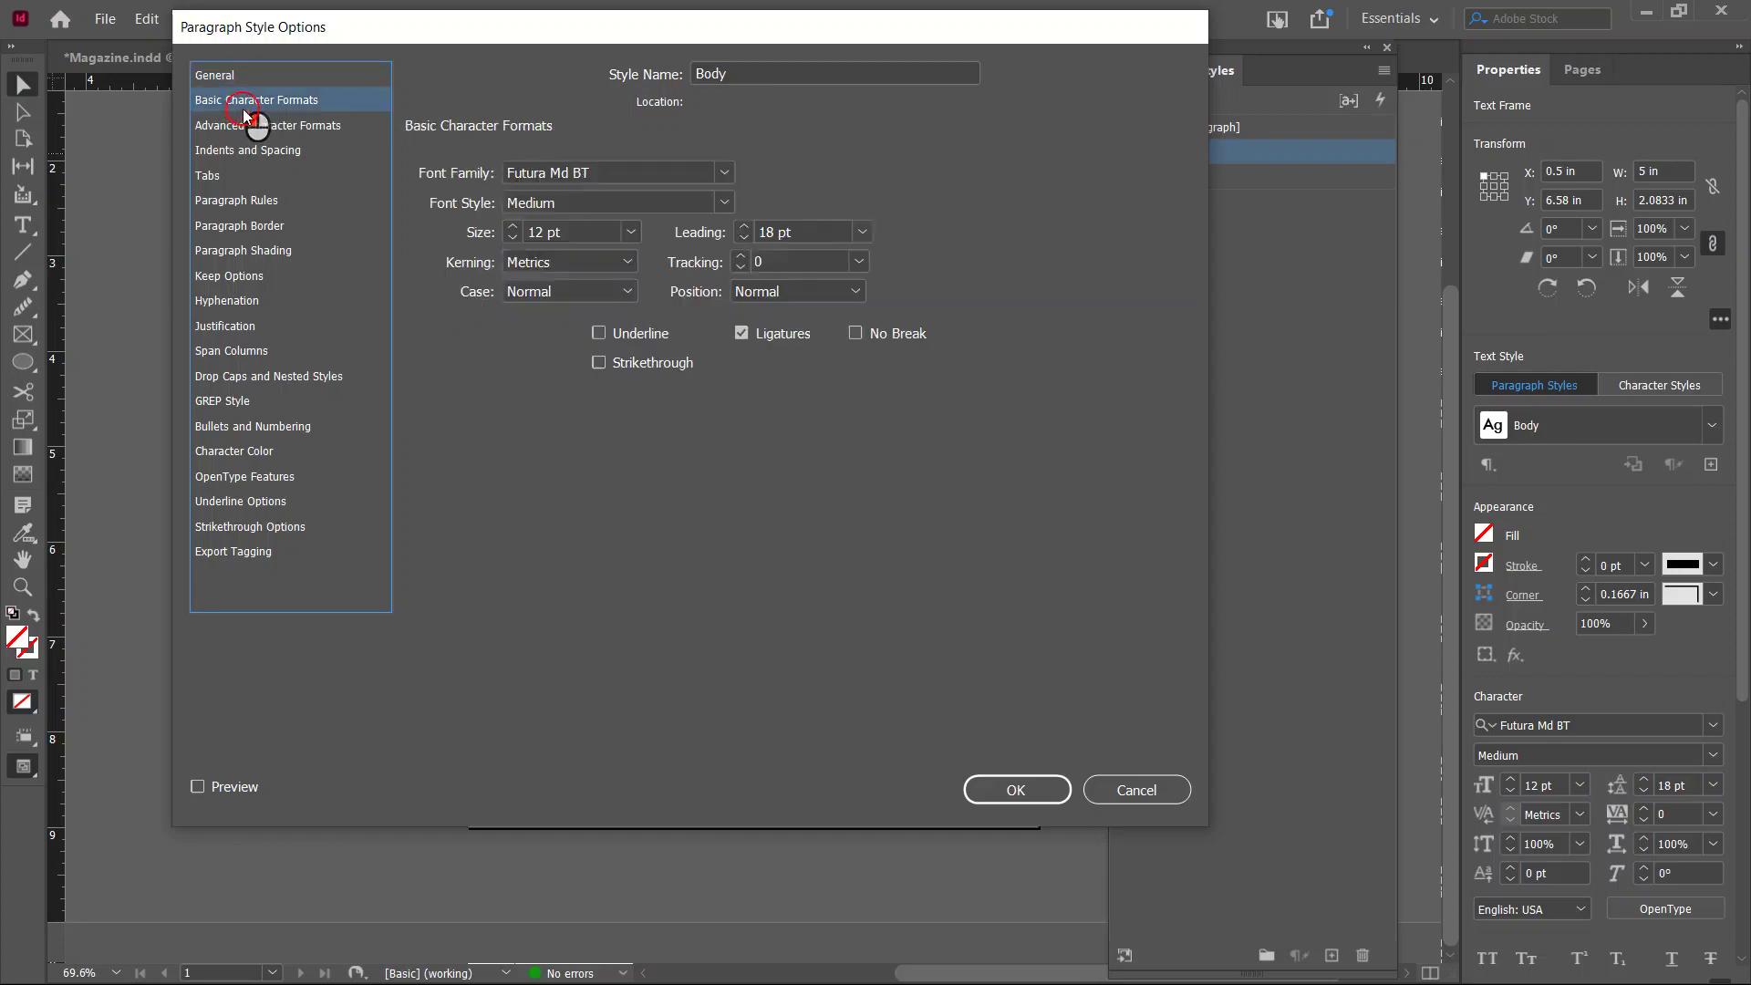
Set the Body style's font to Garamond at 14 pt and confirm.
{"action": "left_click", "coordinate": [725, 173]}
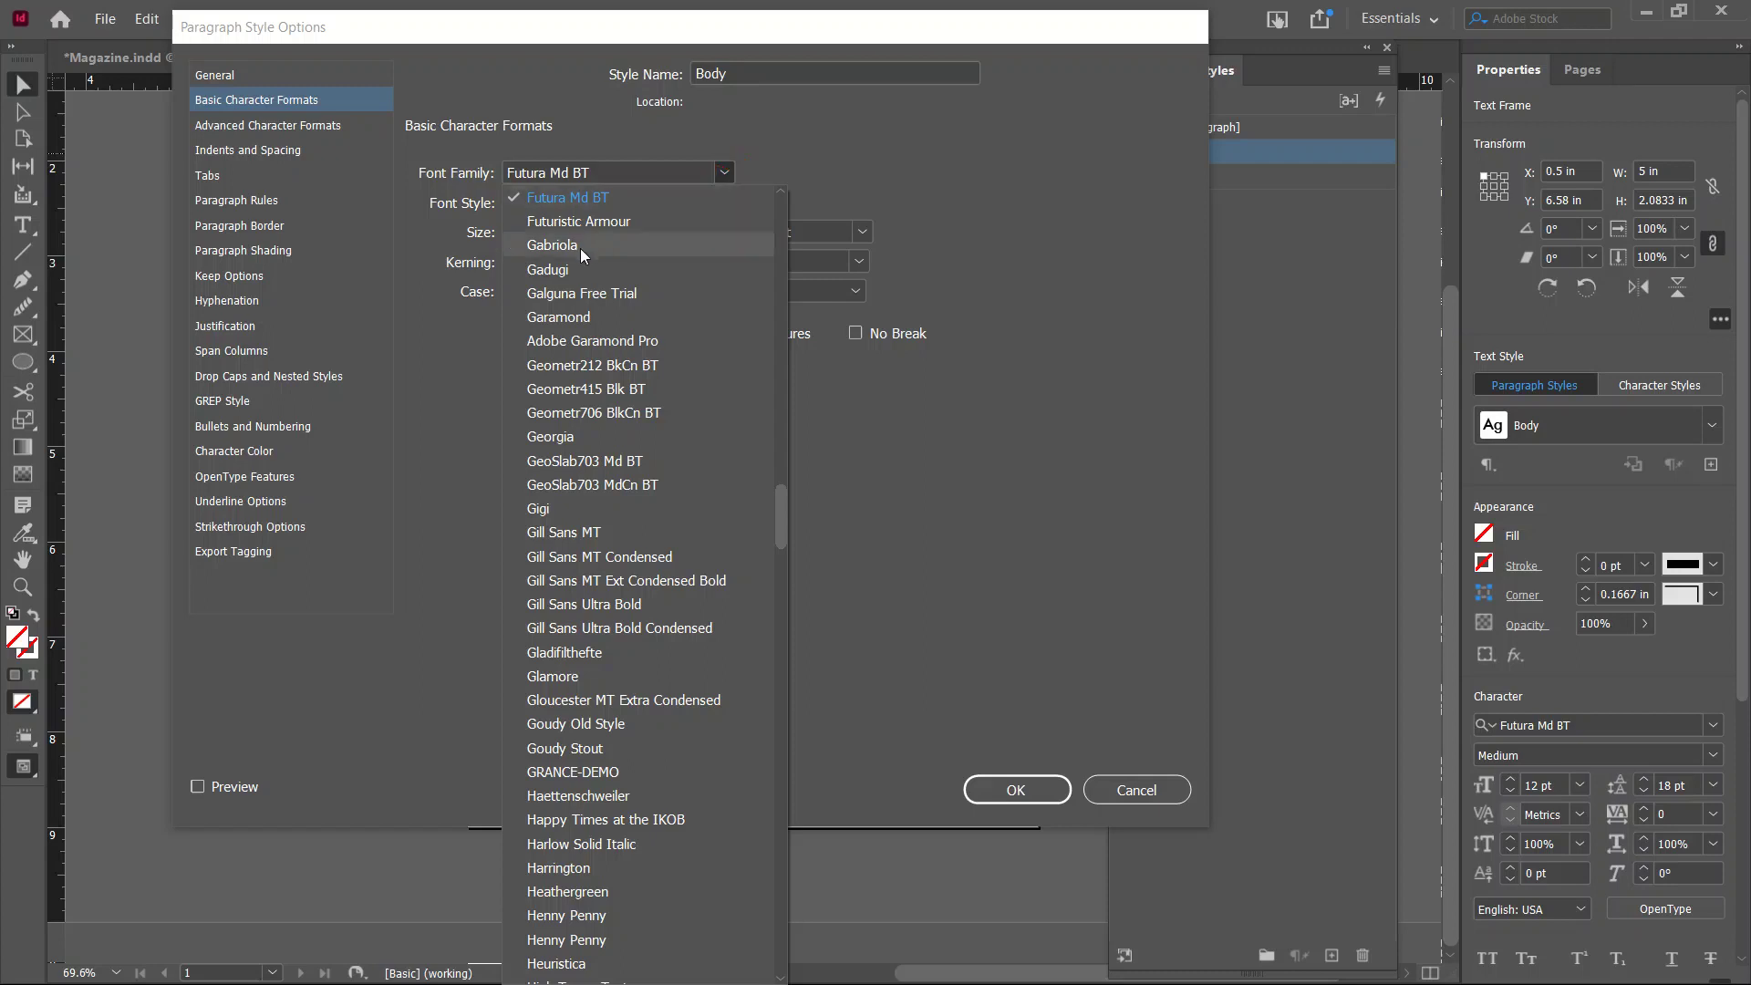
{"action": "left_click", "coordinate": [568, 317]}
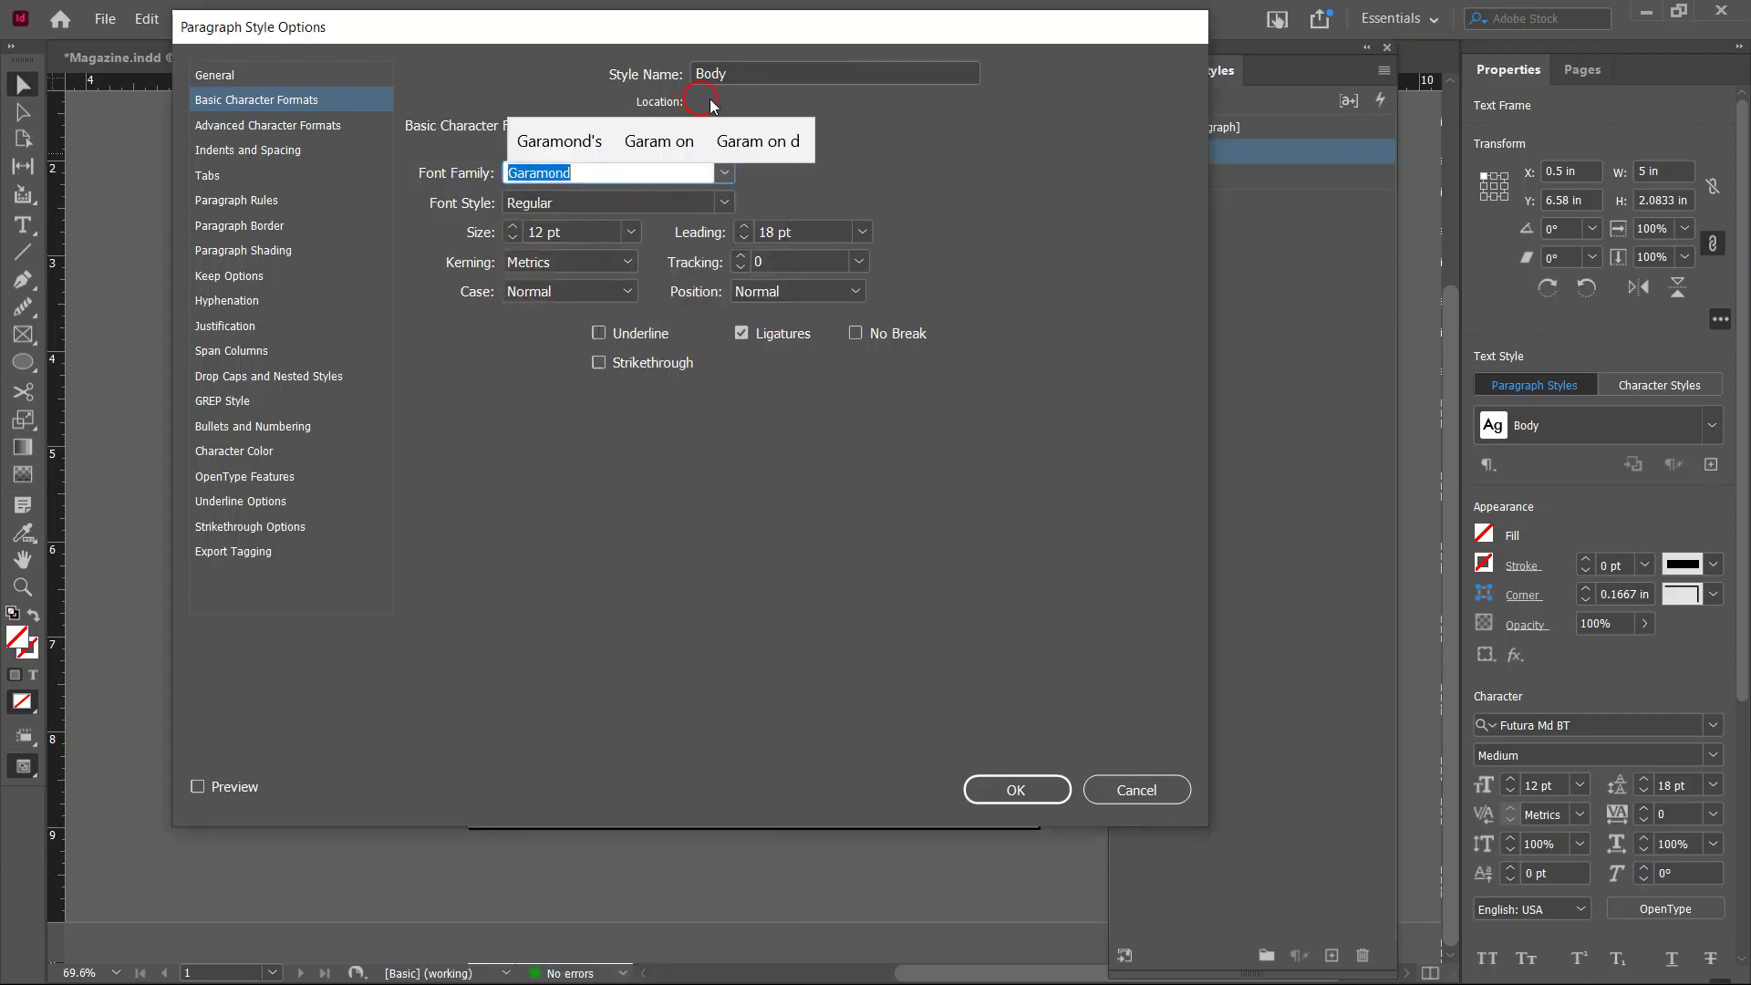
{"action": "left_click", "coordinate": [630, 233]}
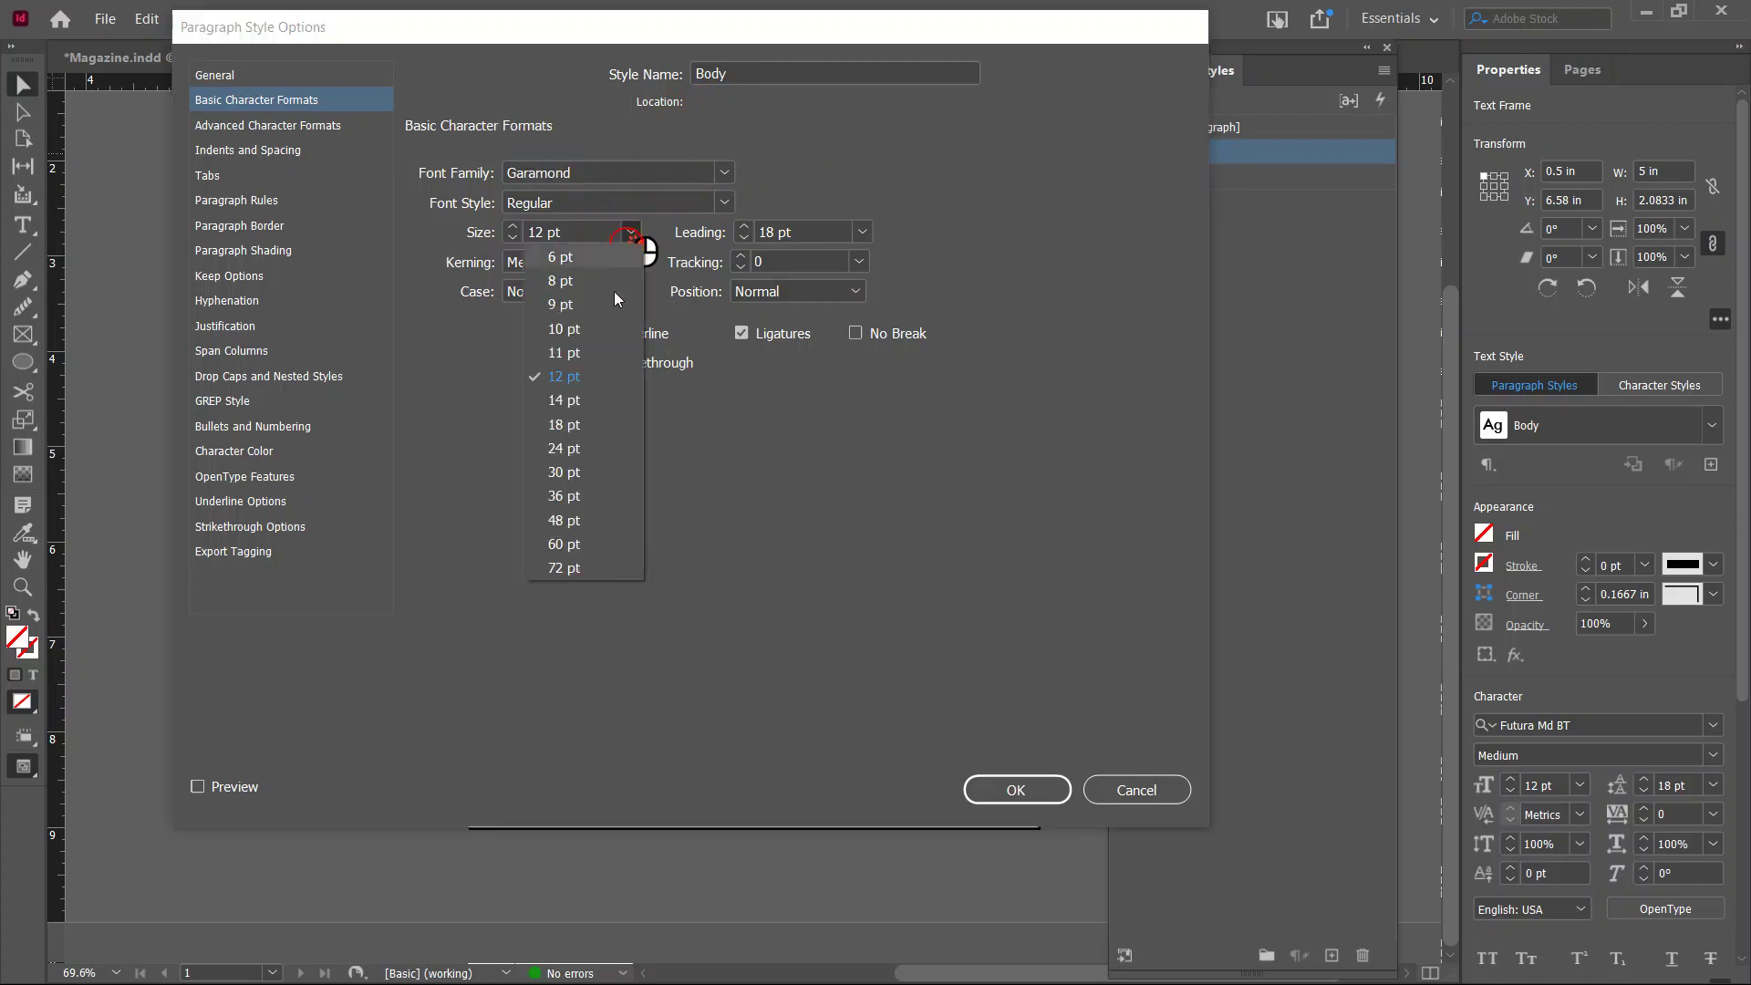
{"action": "left_click", "coordinate": [566, 401]}
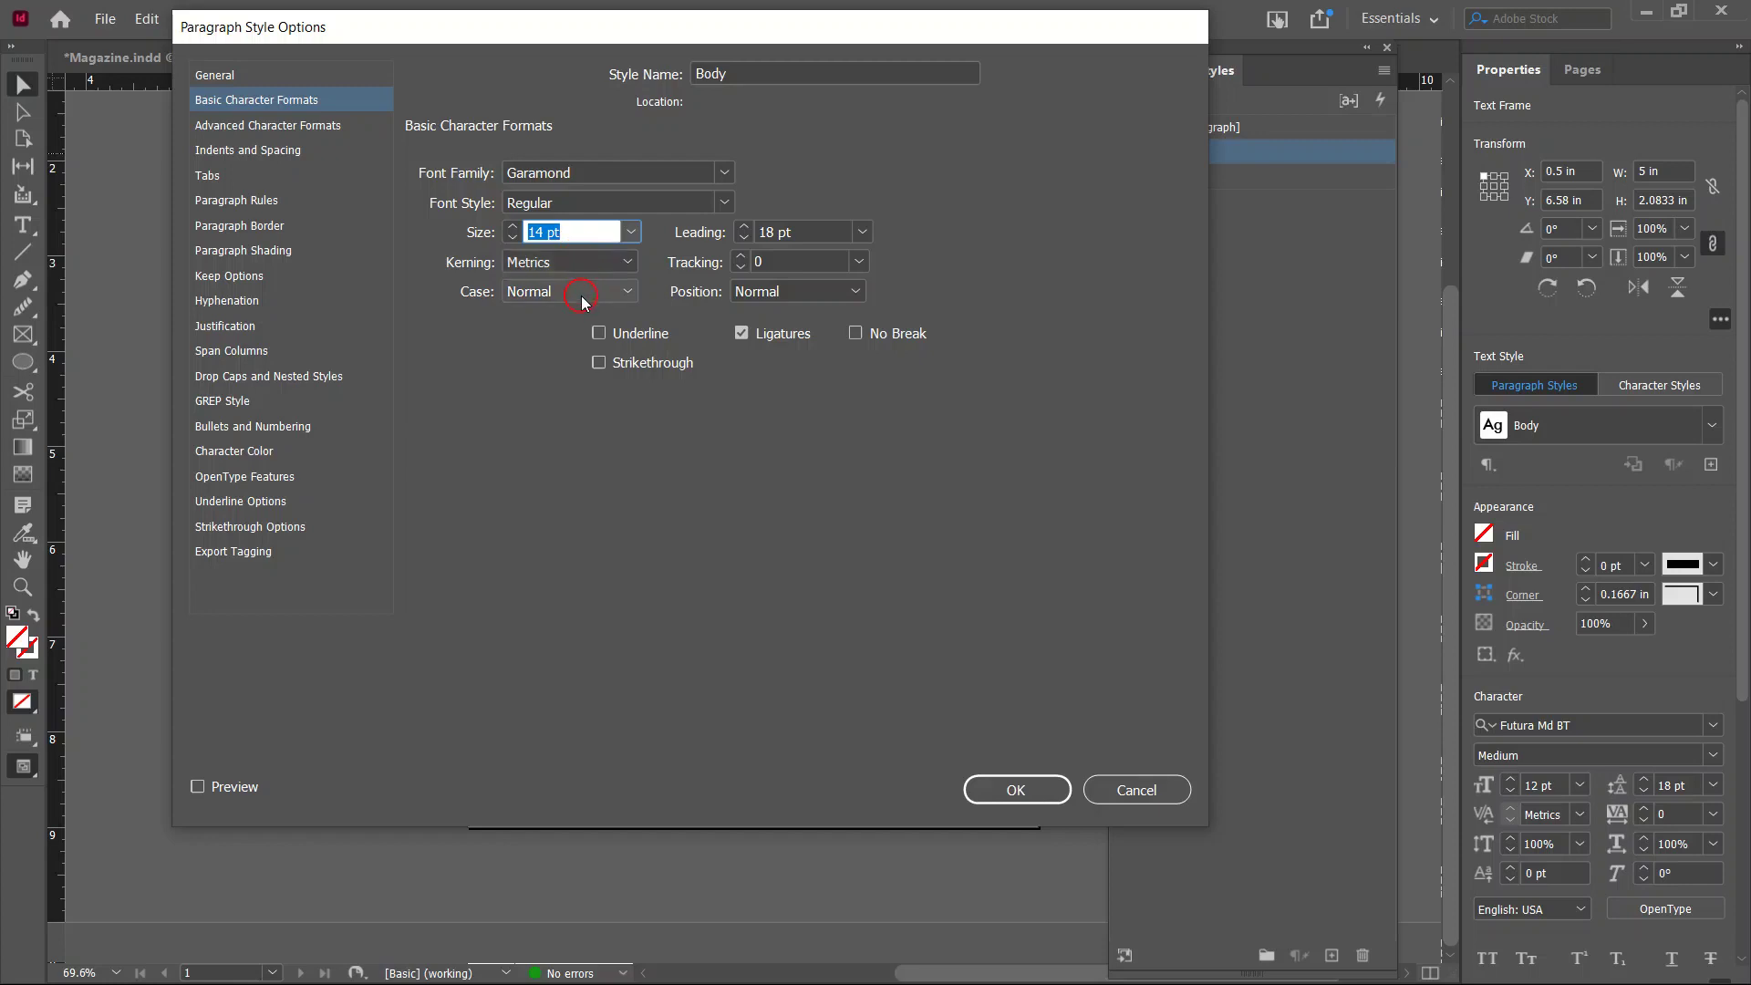
{"action": "left_click", "coordinate": [1026, 793]}
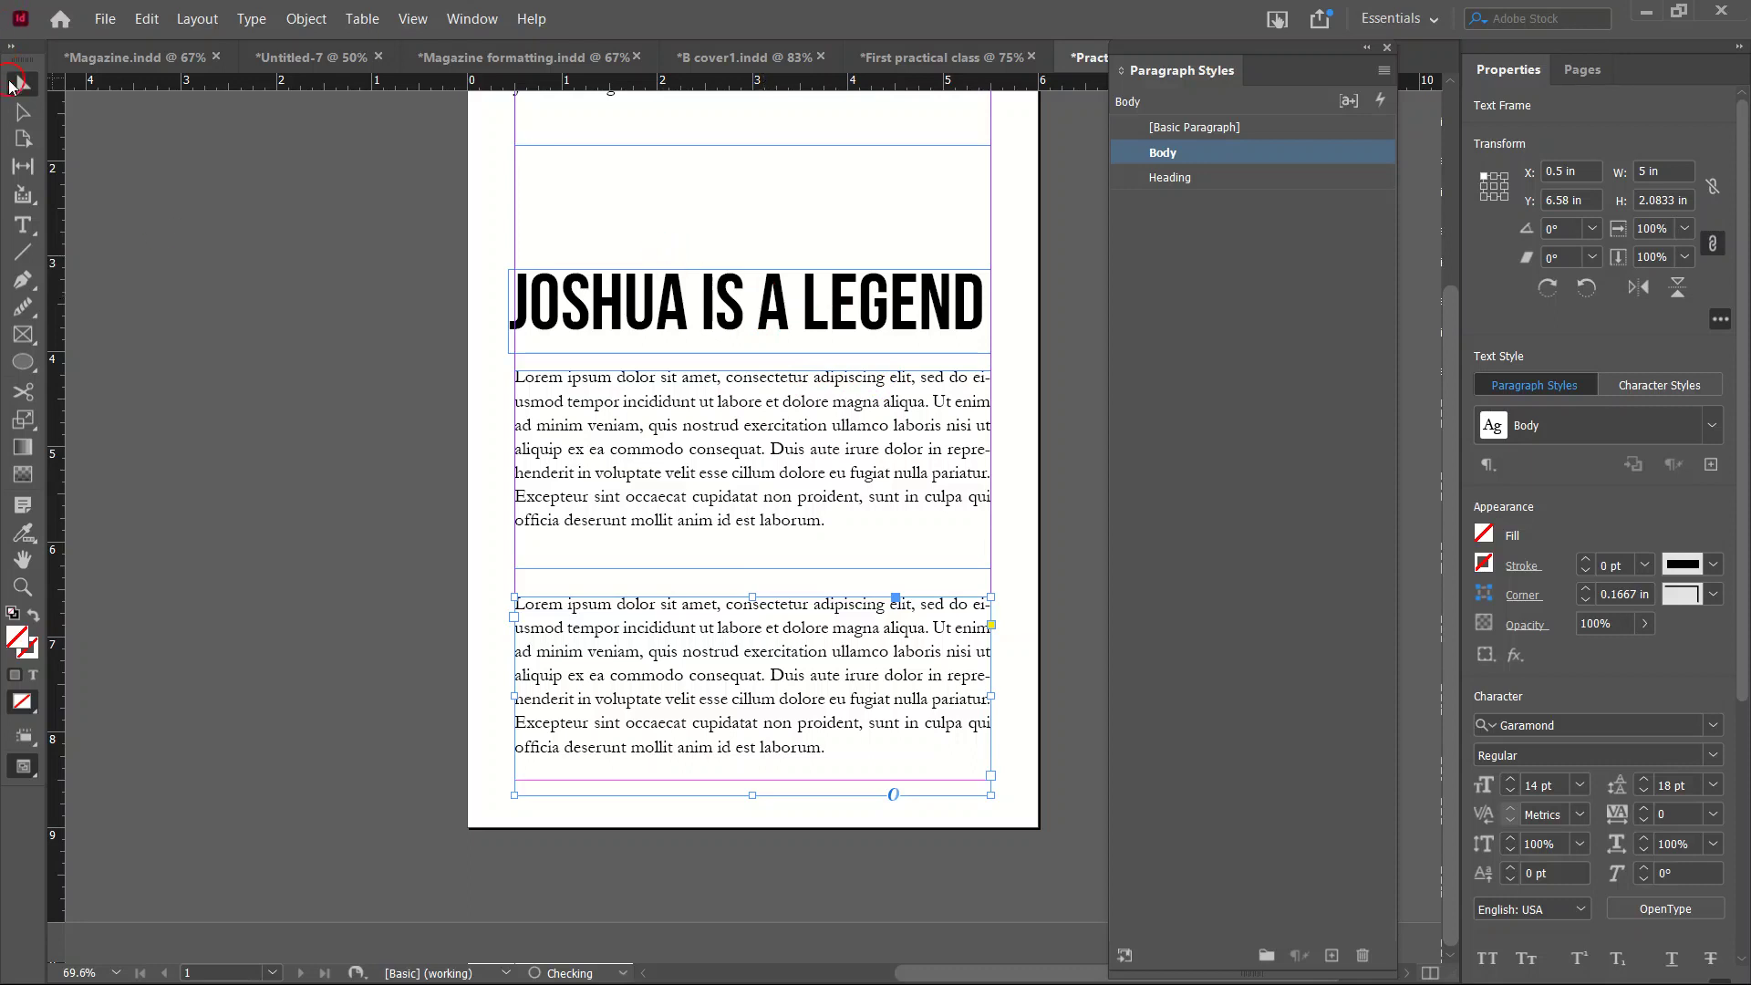
Widen the heading frame to 6.7 in and try wider tracking on the heading.
{"action": "left_click", "coordinate": [579, 296]}
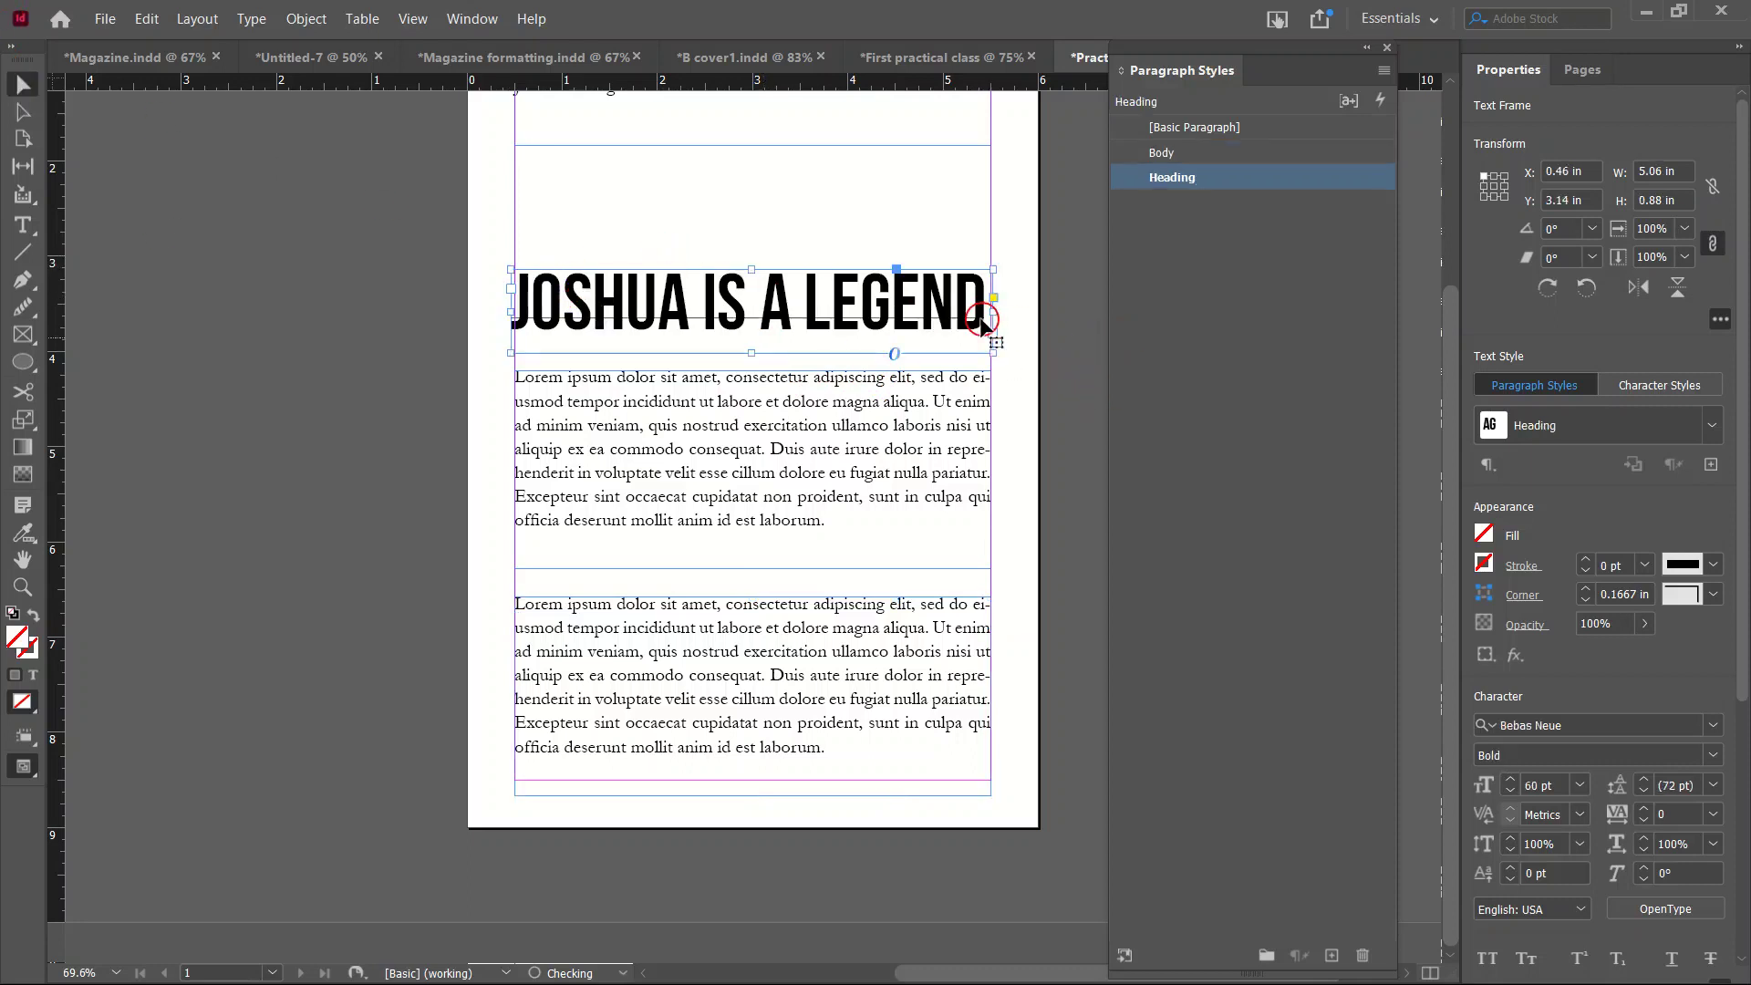
{"action": "left_click_drag", "start_coordinate": [995, 321], "coordinate": [1071, 321]}
{"action": "double_click", "coordinate": [797, 328]}
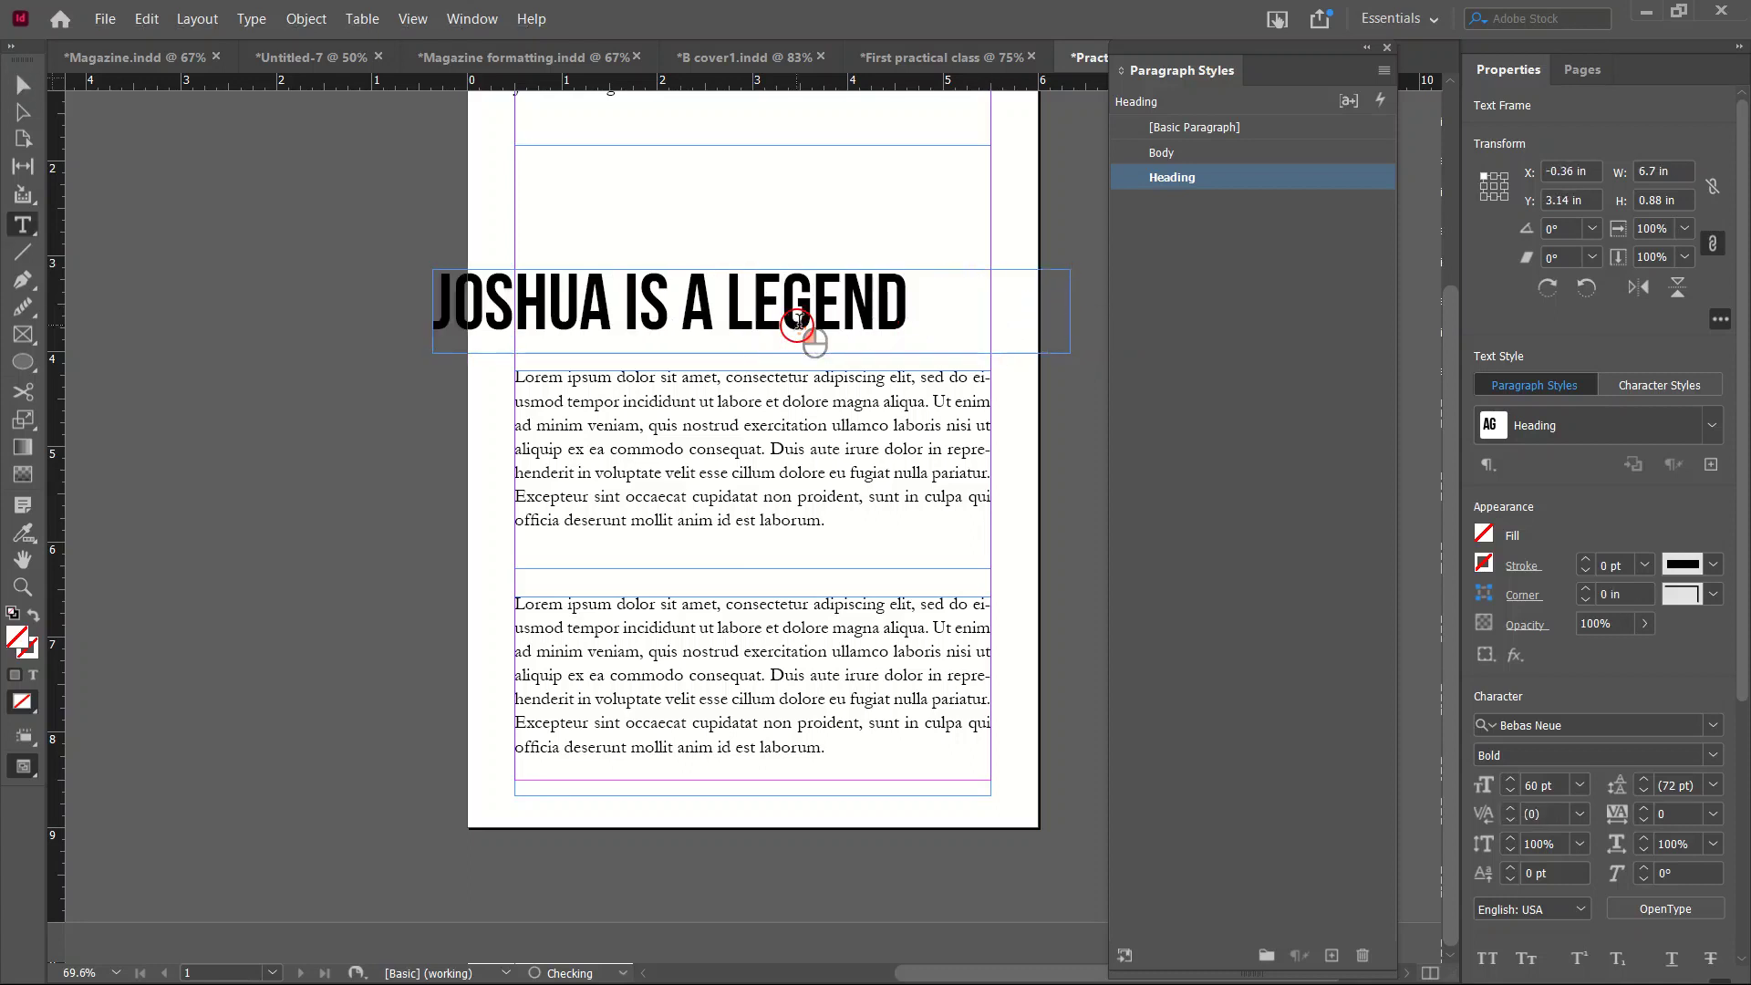
{"action": "key", "text": "ctrl+a"}
{"action": "left_click_drag", "start_coordinate": [1645, 512], "coordinate": [1645, 512]}
{"action": "left_click", "coordinate": [831, 488]}
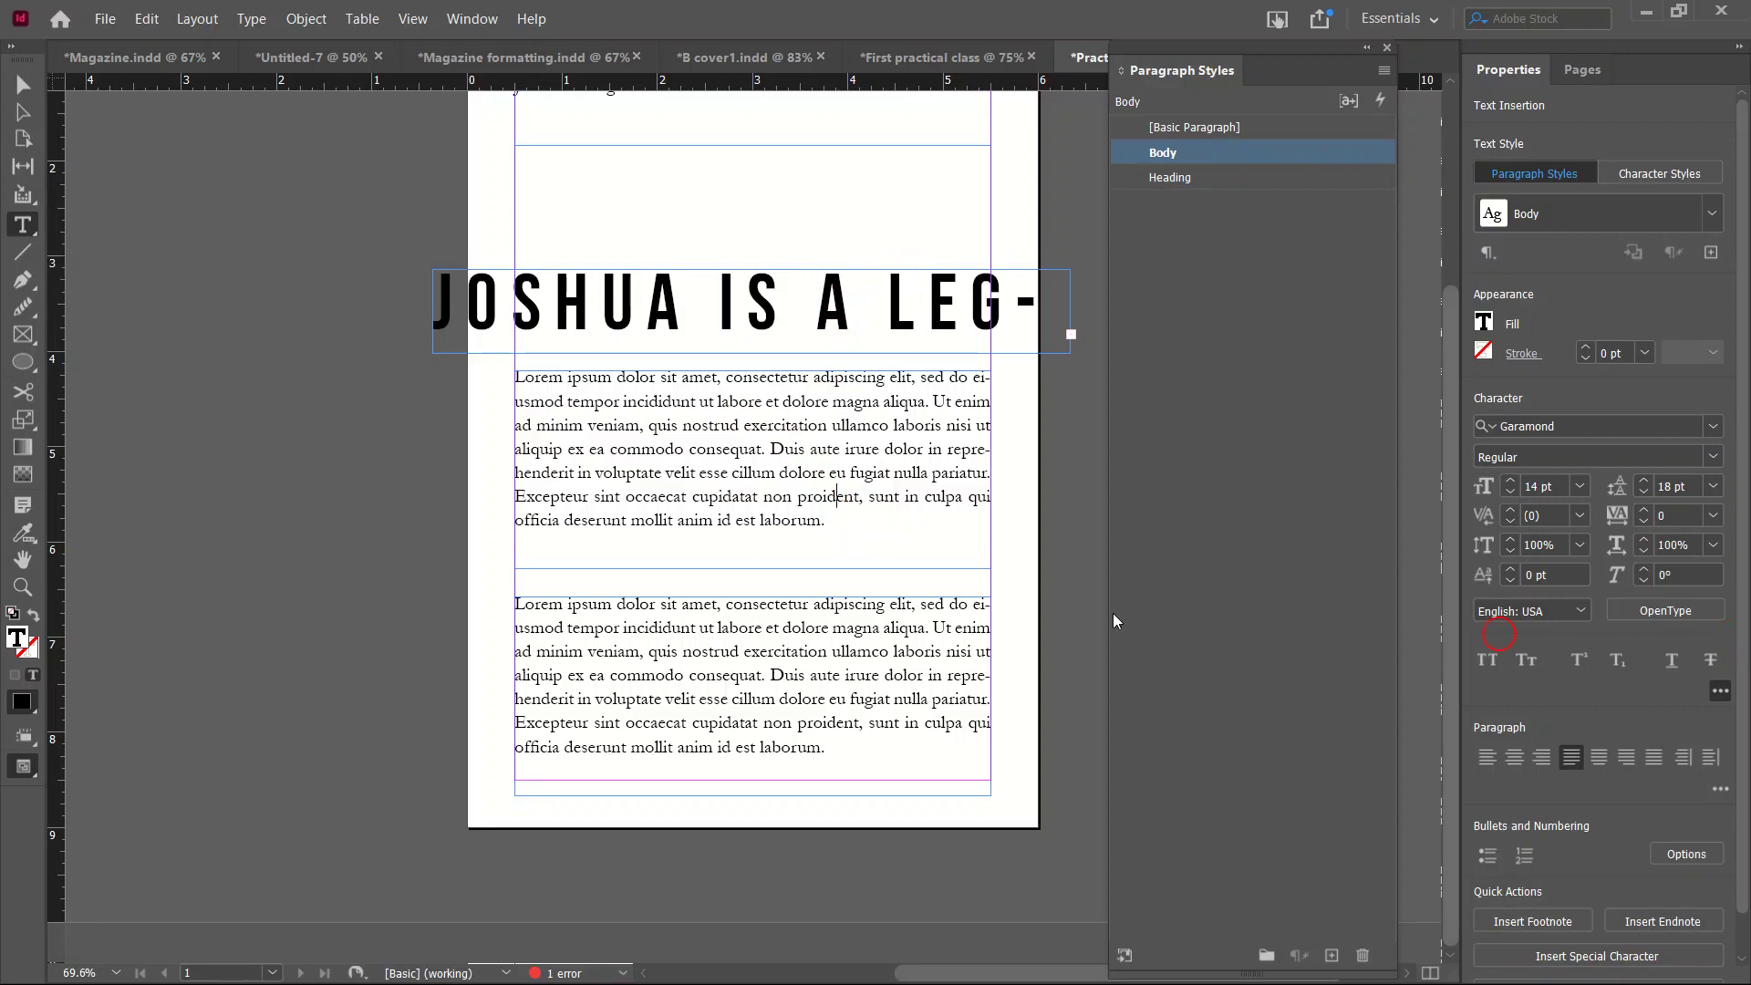
Set the heading's tracking back to 0.
{"action": "left_click", "coordinate": [892, 339]}
{"action": "triple_click", "coordinate": [892, 339]}
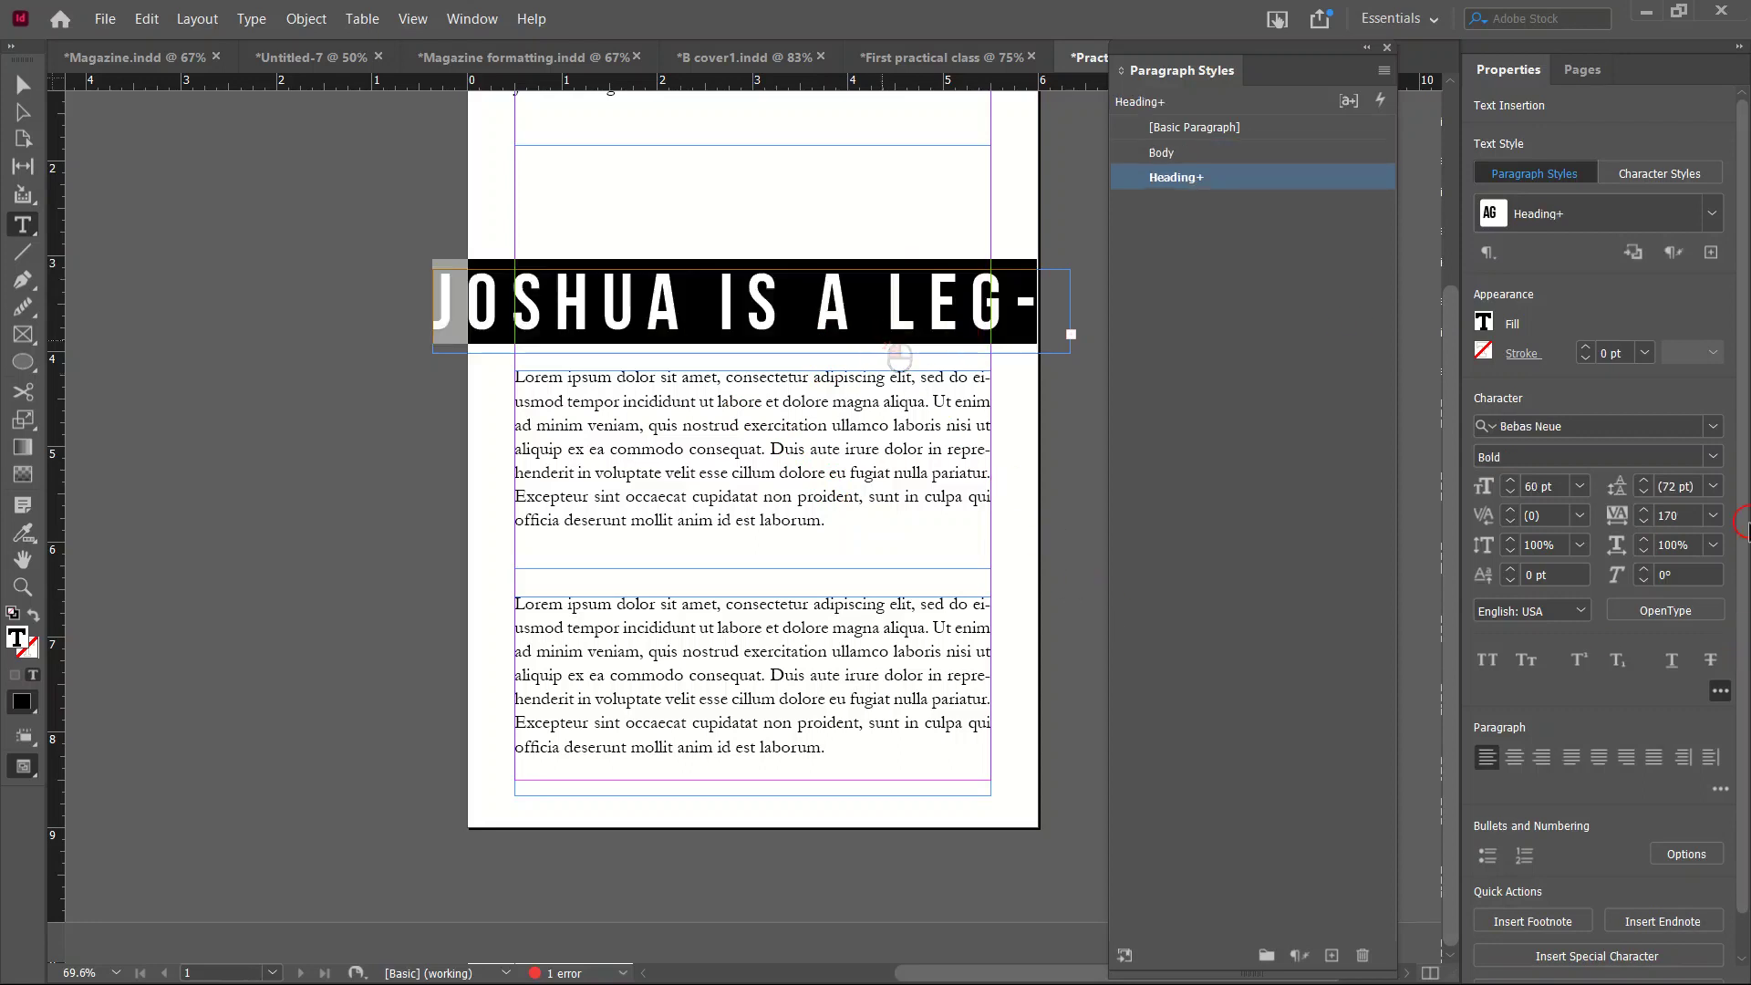
{"action": "double_click", "coordinate": [1686, 517]}
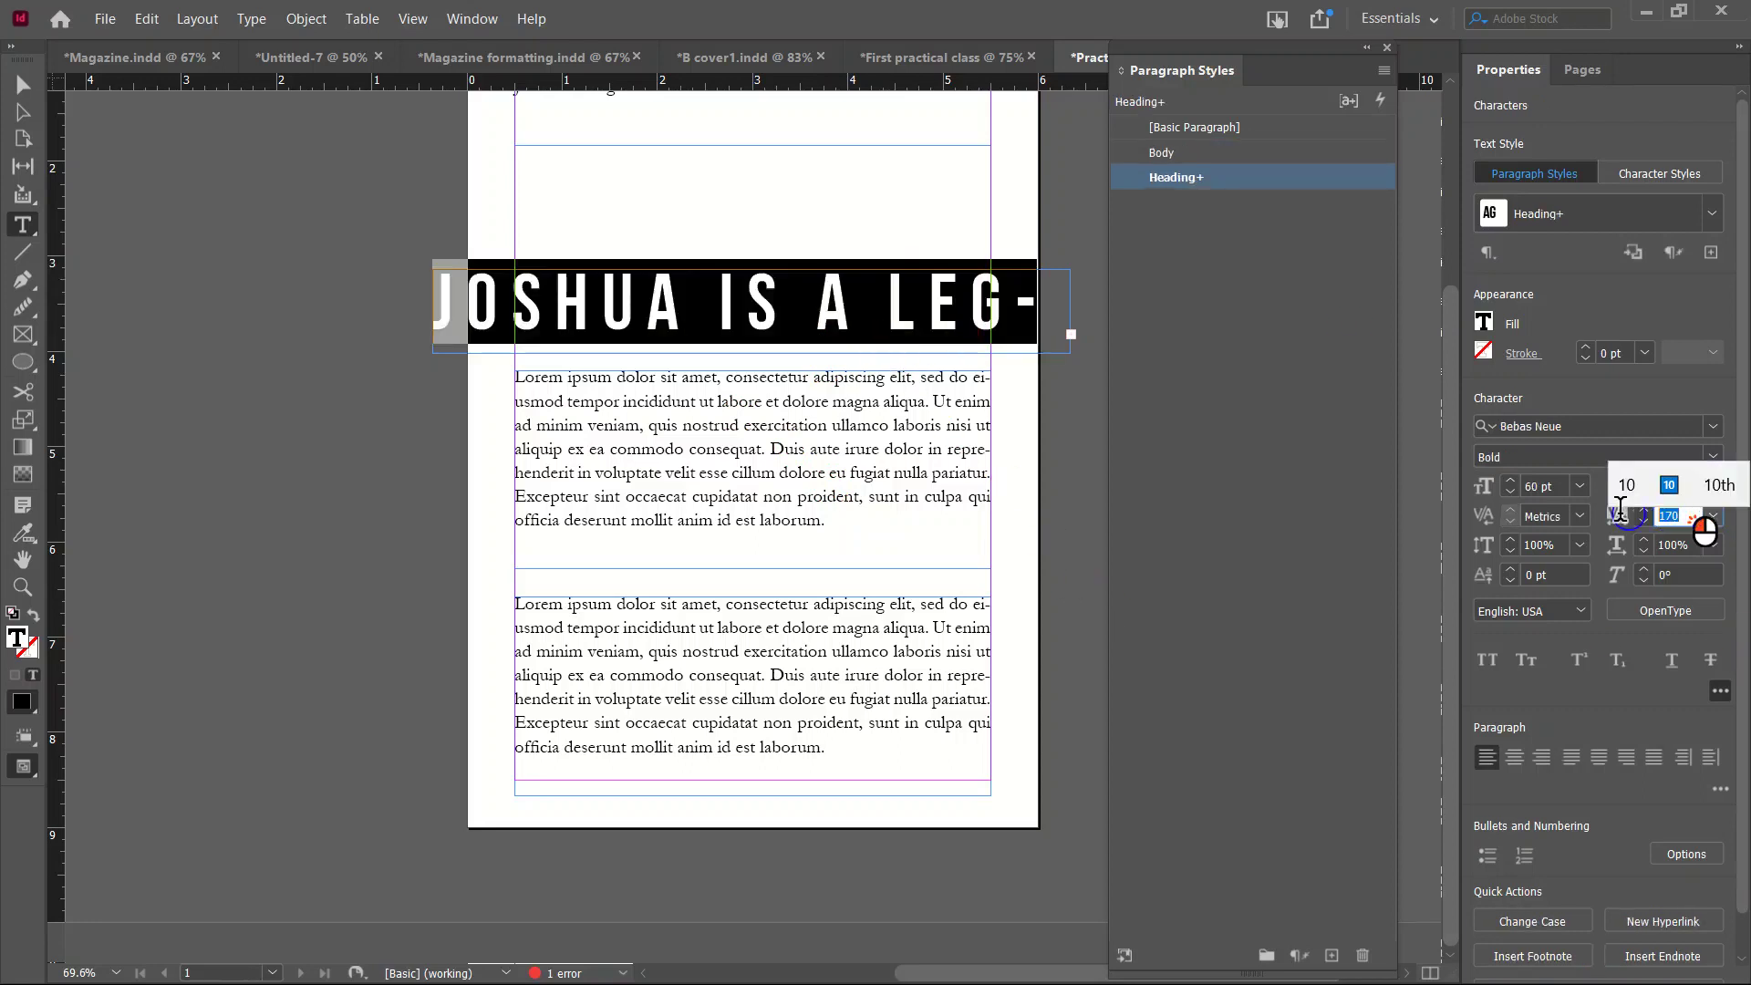
{"action": "type", "text": "0"}
{"action": "key", "text": "Return"}
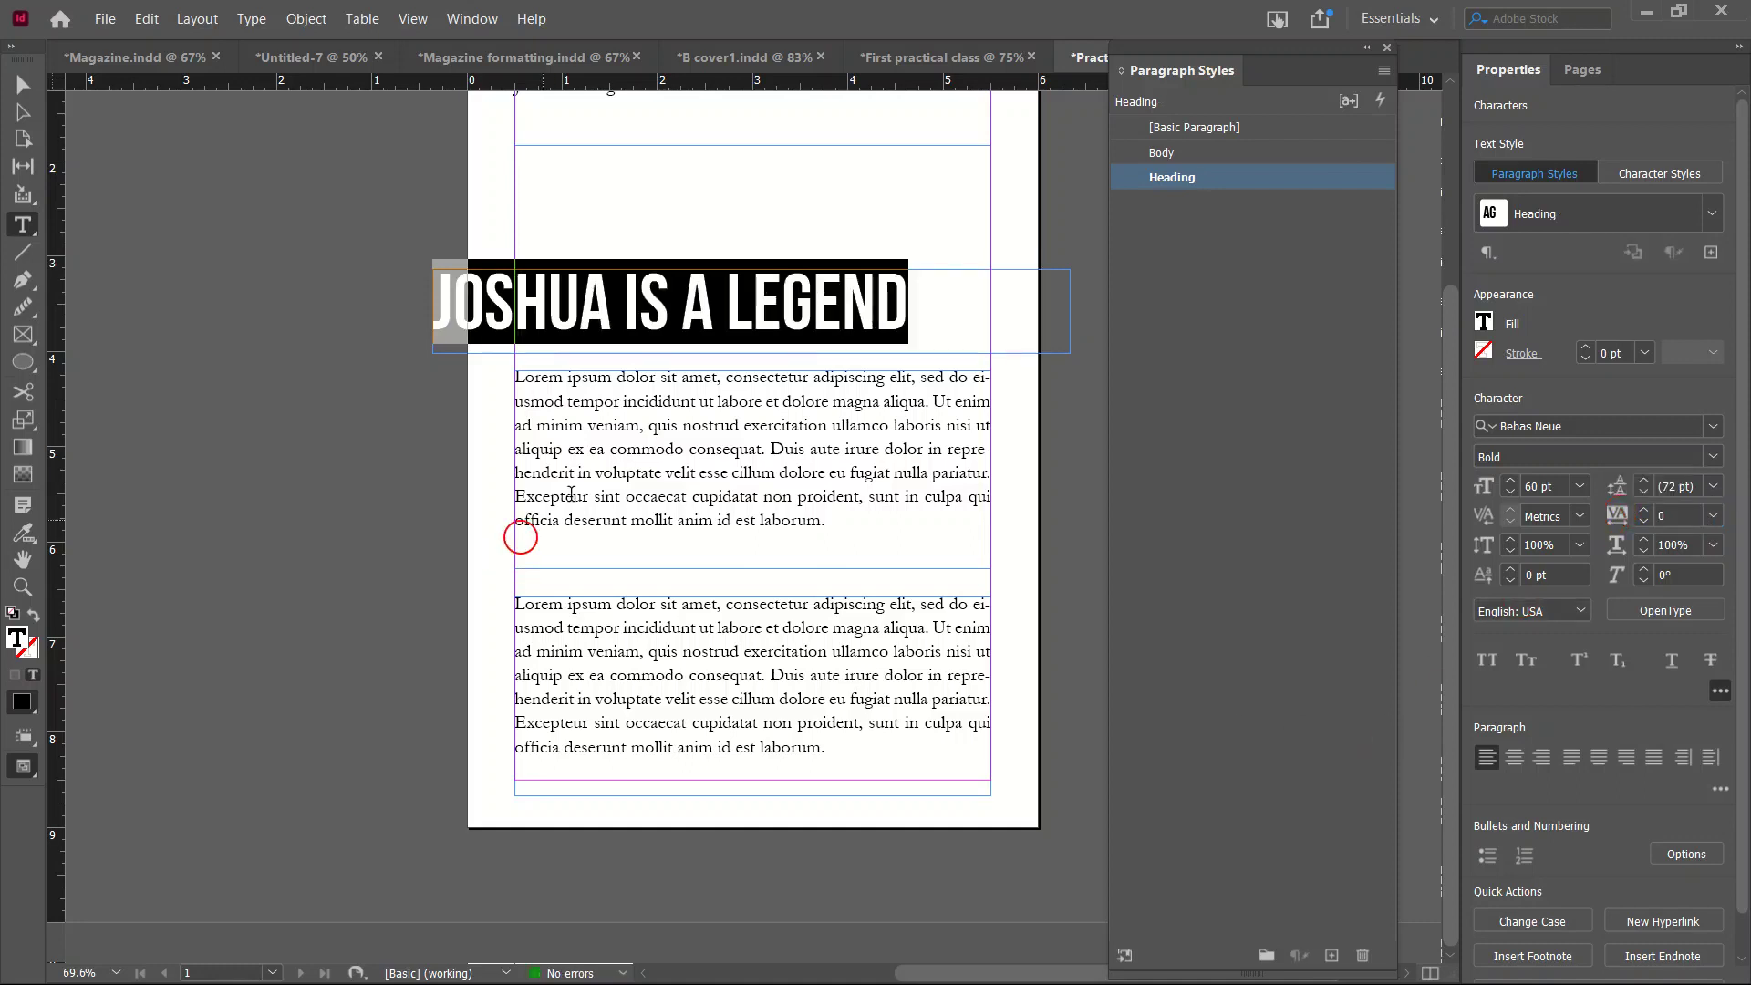
{"action": "left_click", "coordinate": [715, 440]}
{"action": "triple_click", "coordinate": [715, 440]}
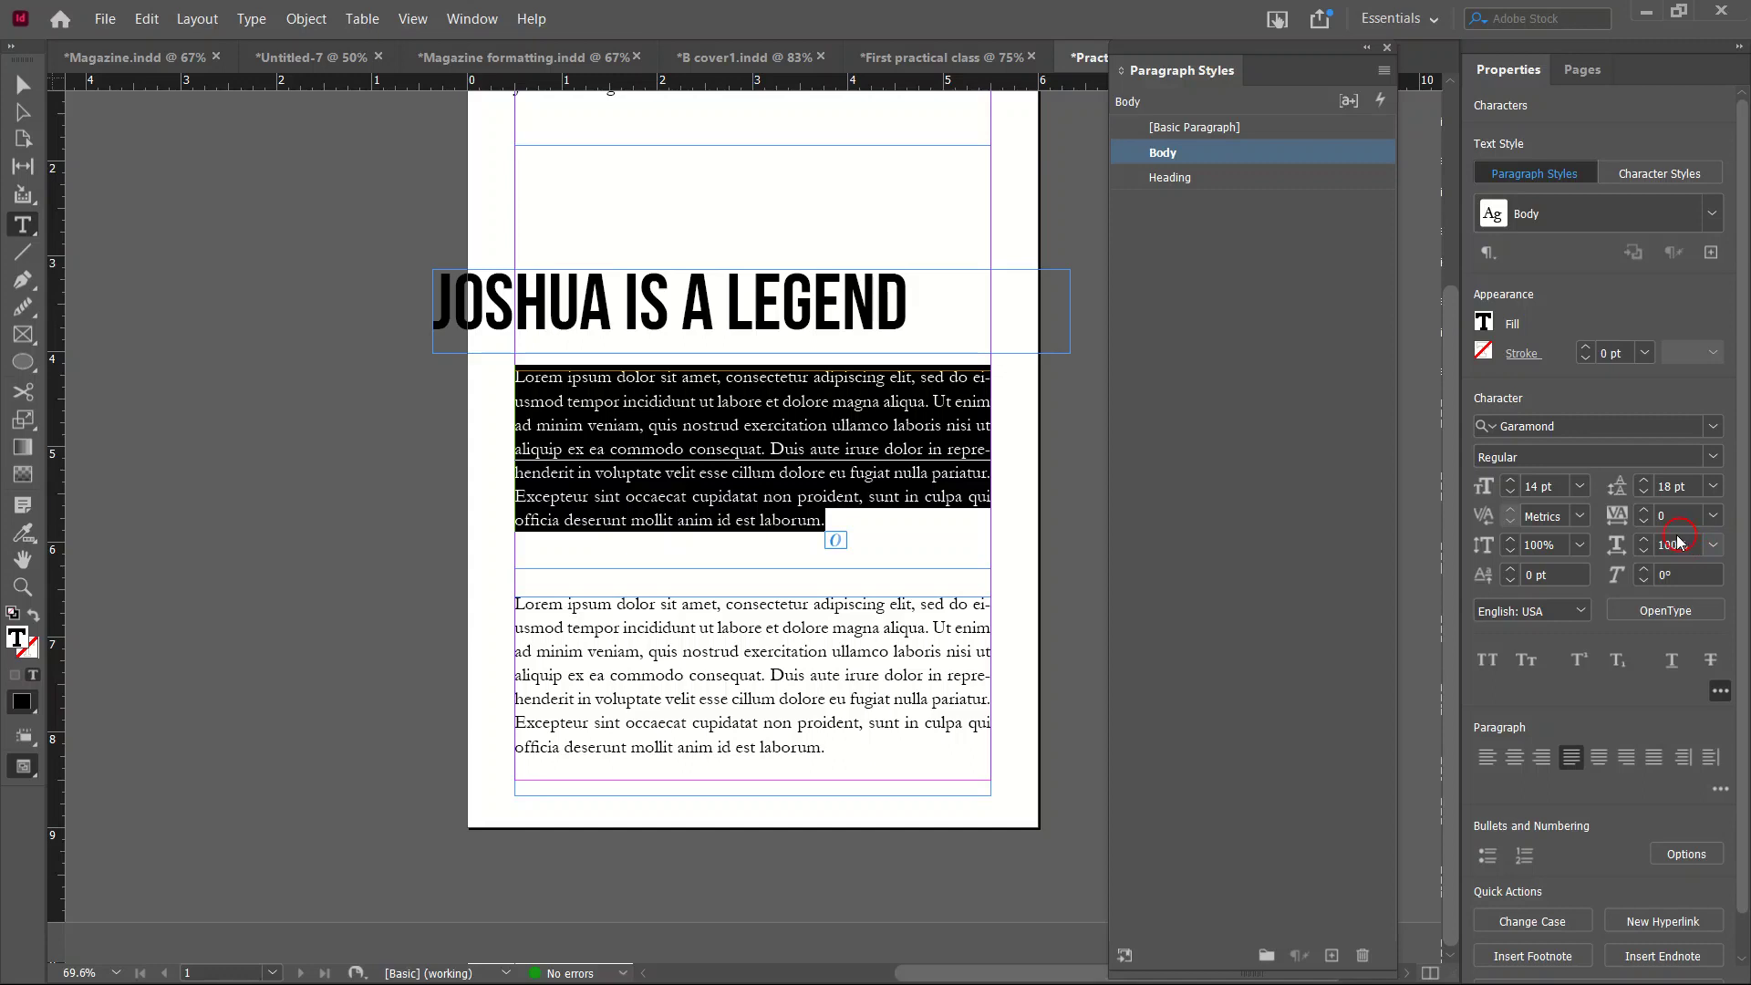
Try 30 pt leading on the first body paragraph, then return it to 18 pt.
{"action": "left_click", "coordinate": [1713, 486]}
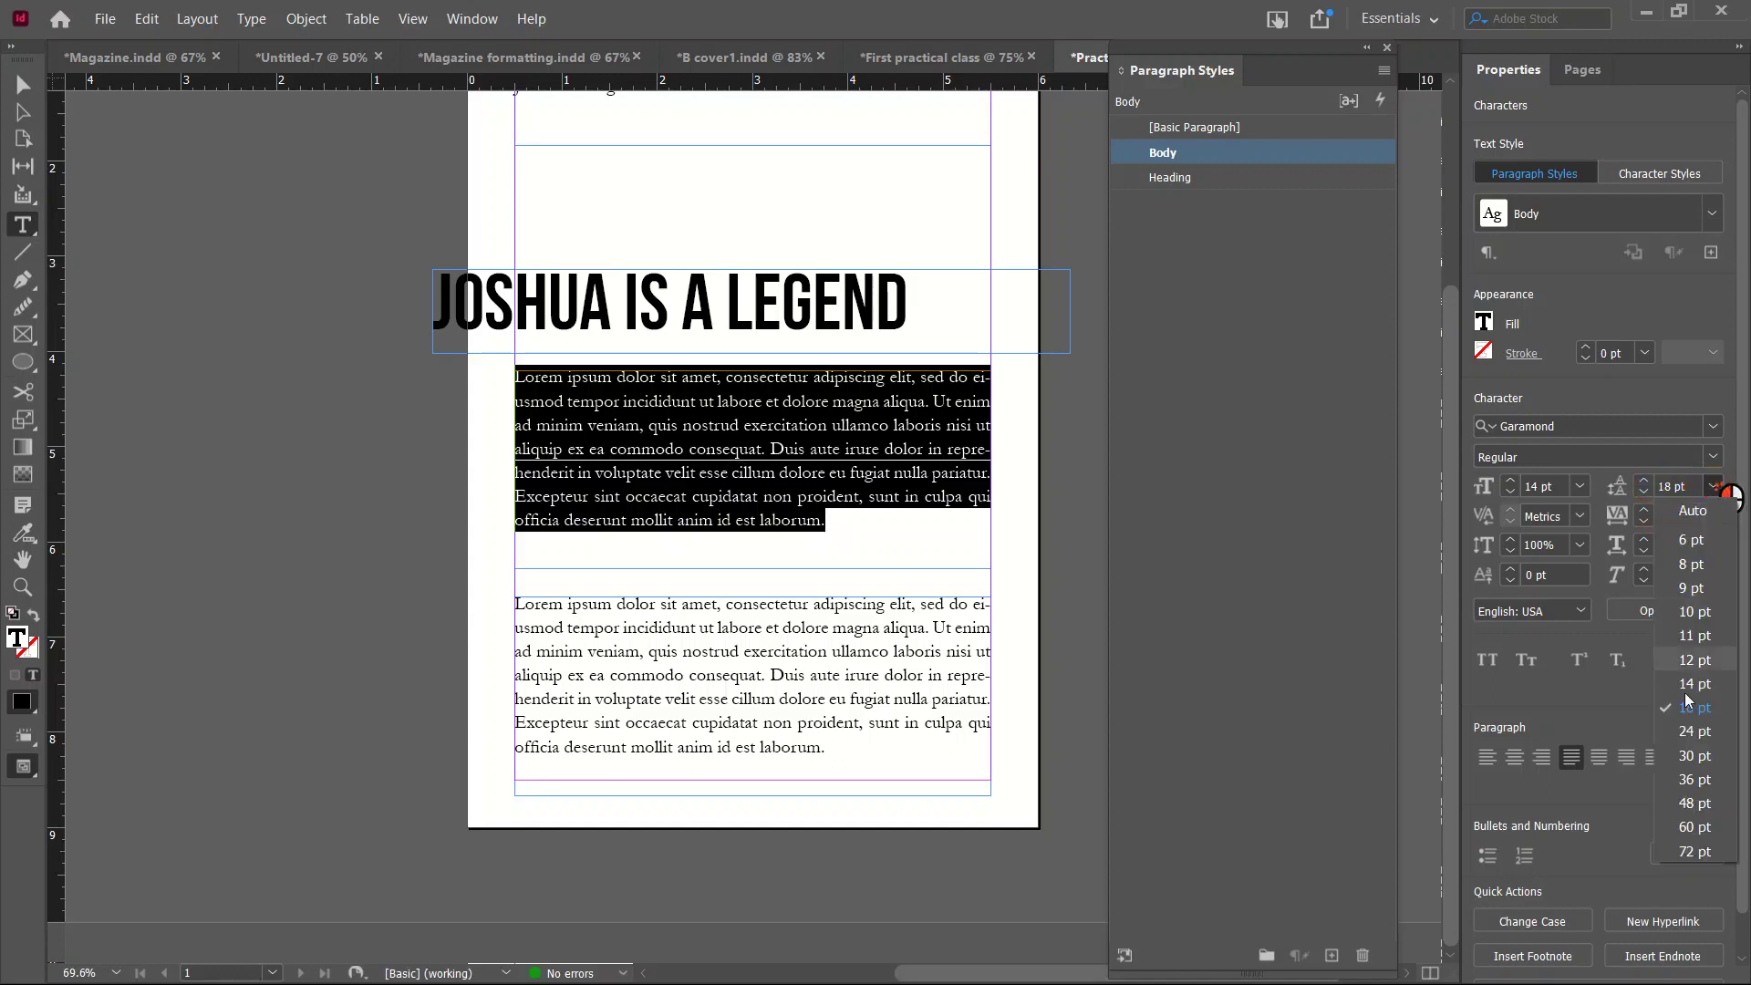
{"action": "left_click", "coordinate": [1694, 755]}
{"action": "left_click", "coordinate": [751, 492]}
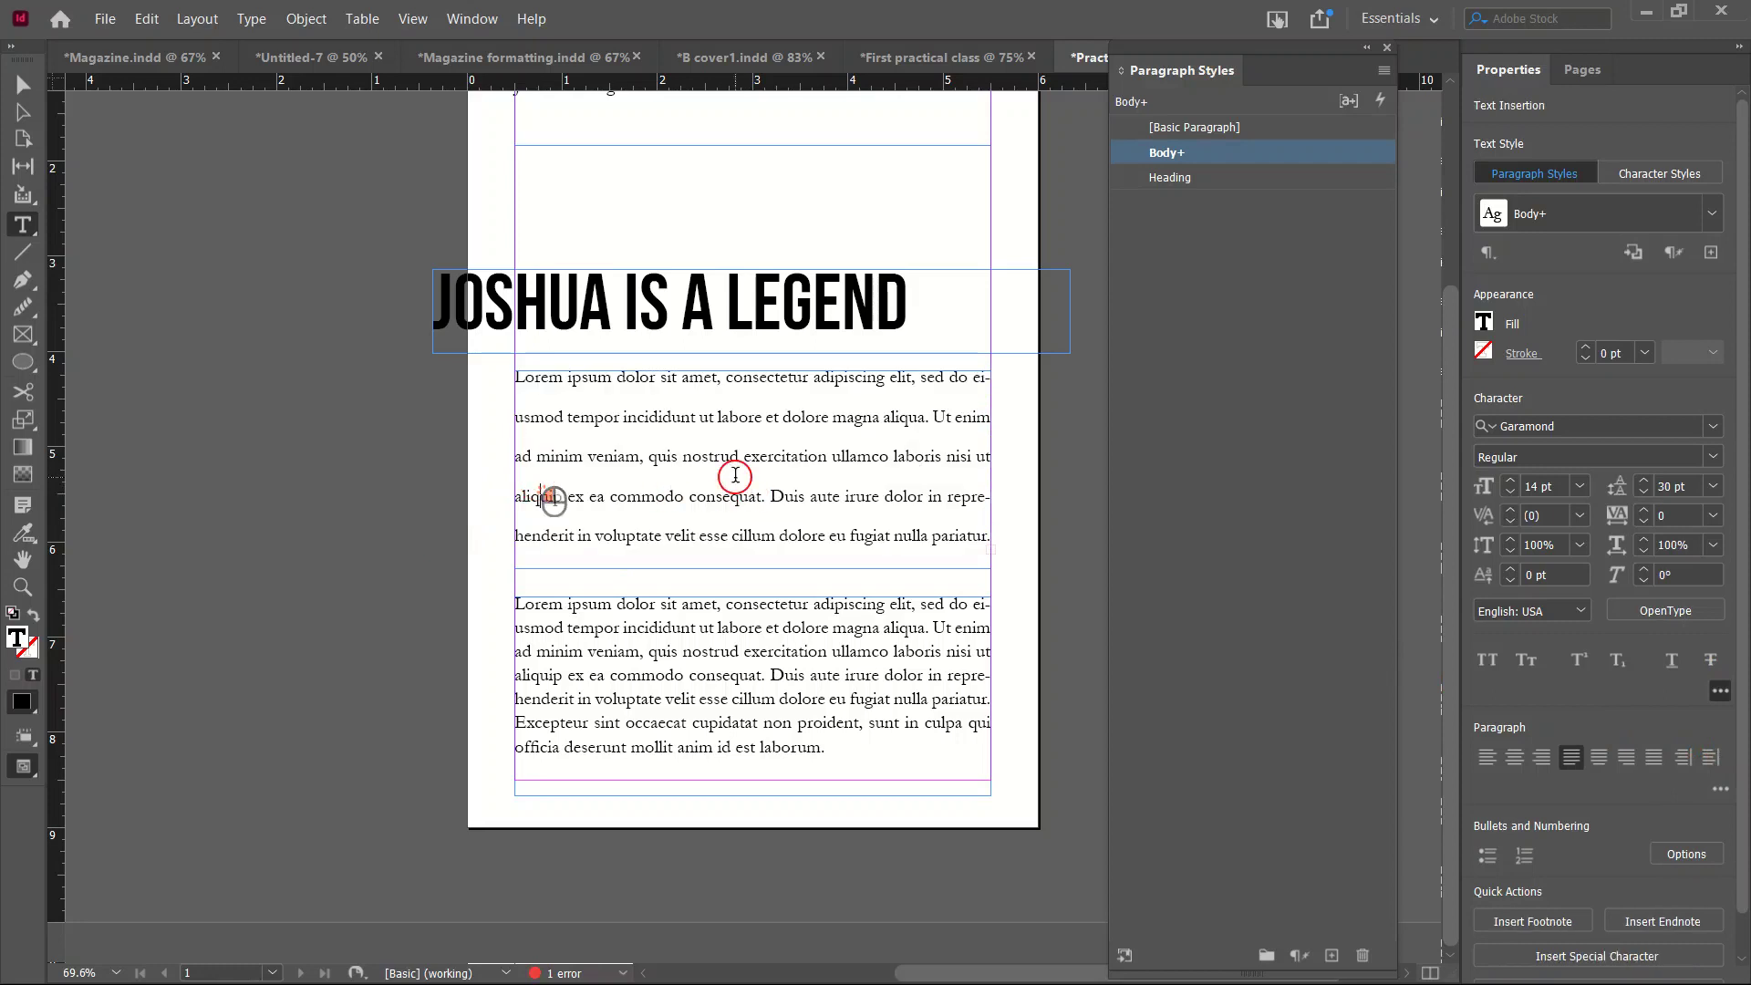
{"action": "triple_click", "coordinate": [751, 492]}
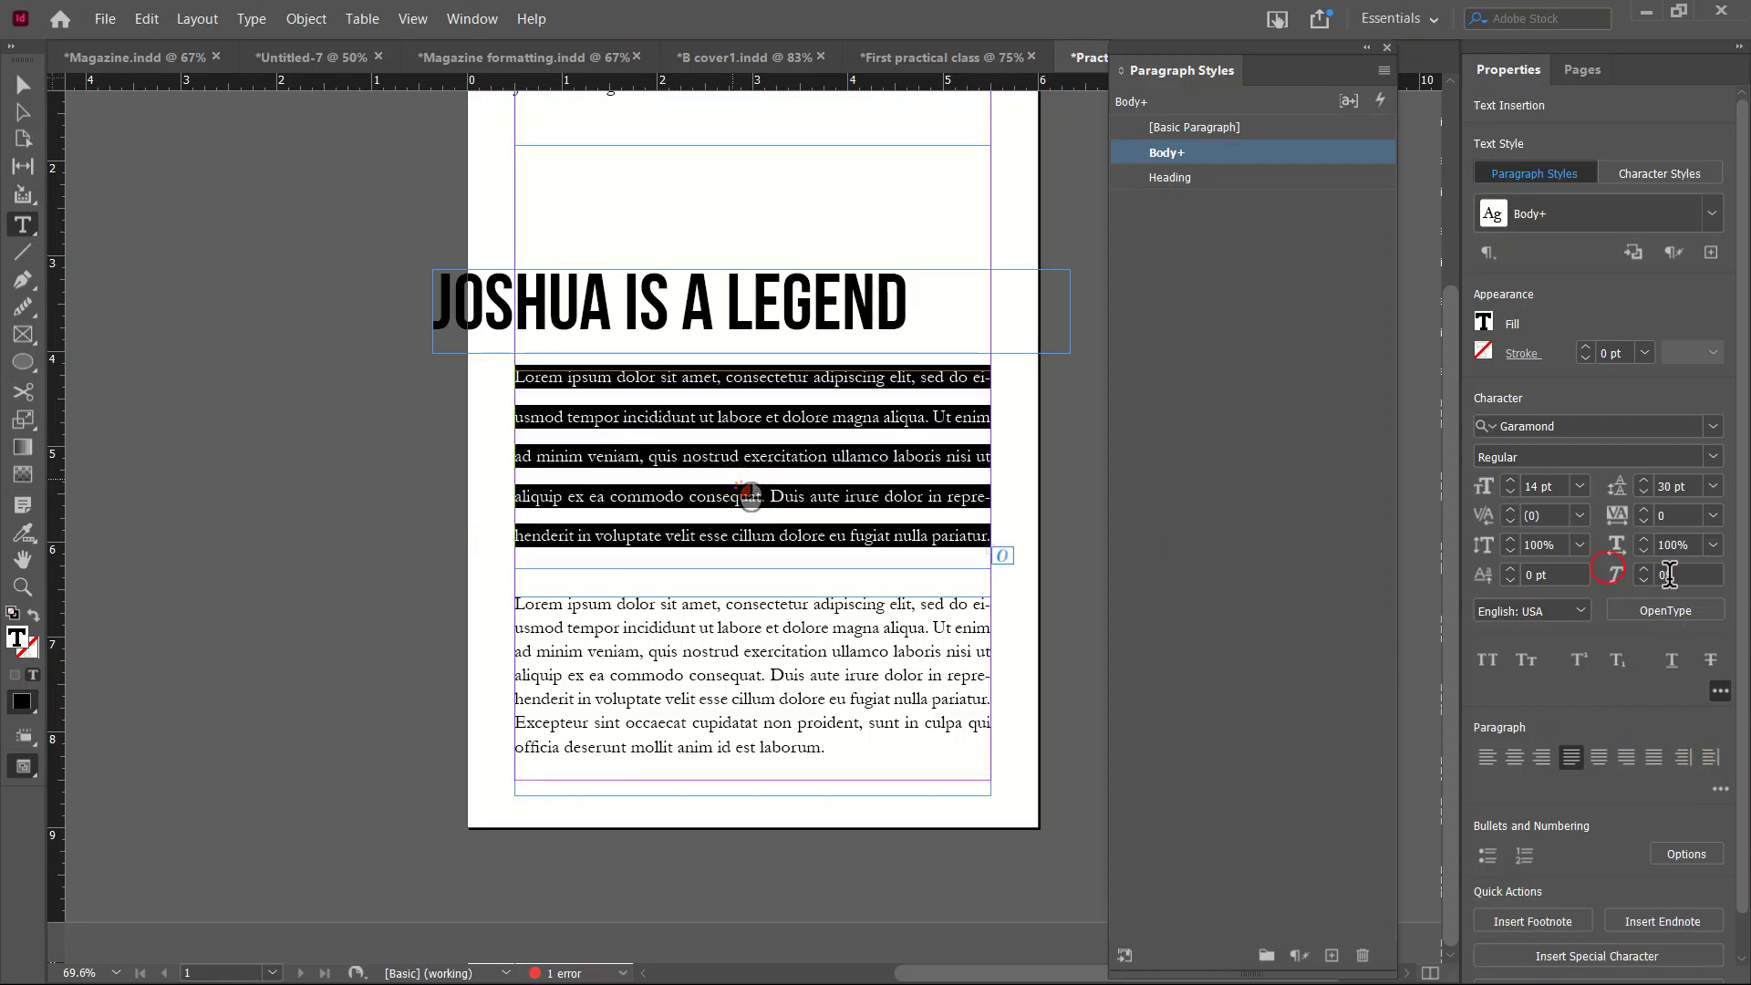
{"action": "left_click", "coordinate": [1714, 486]}
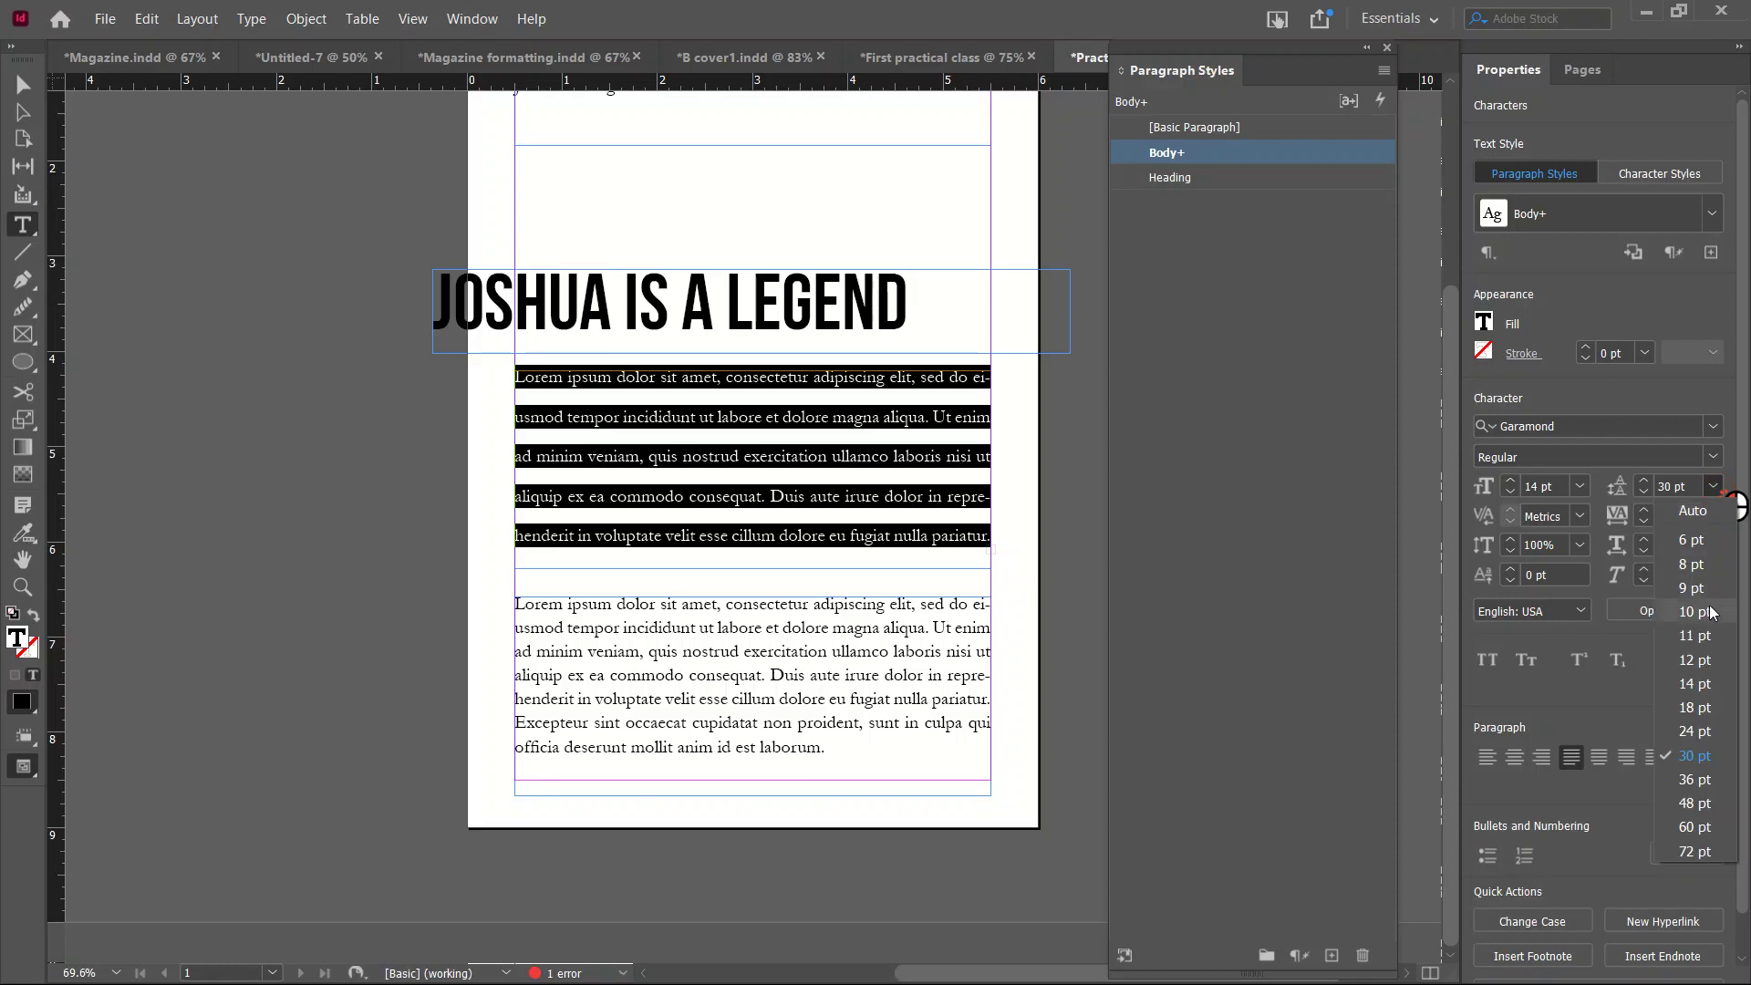
{"action": "left_click", "coordinate": [1698, 706]}
{"action": "left_click", "coordinate": [778, 478]}
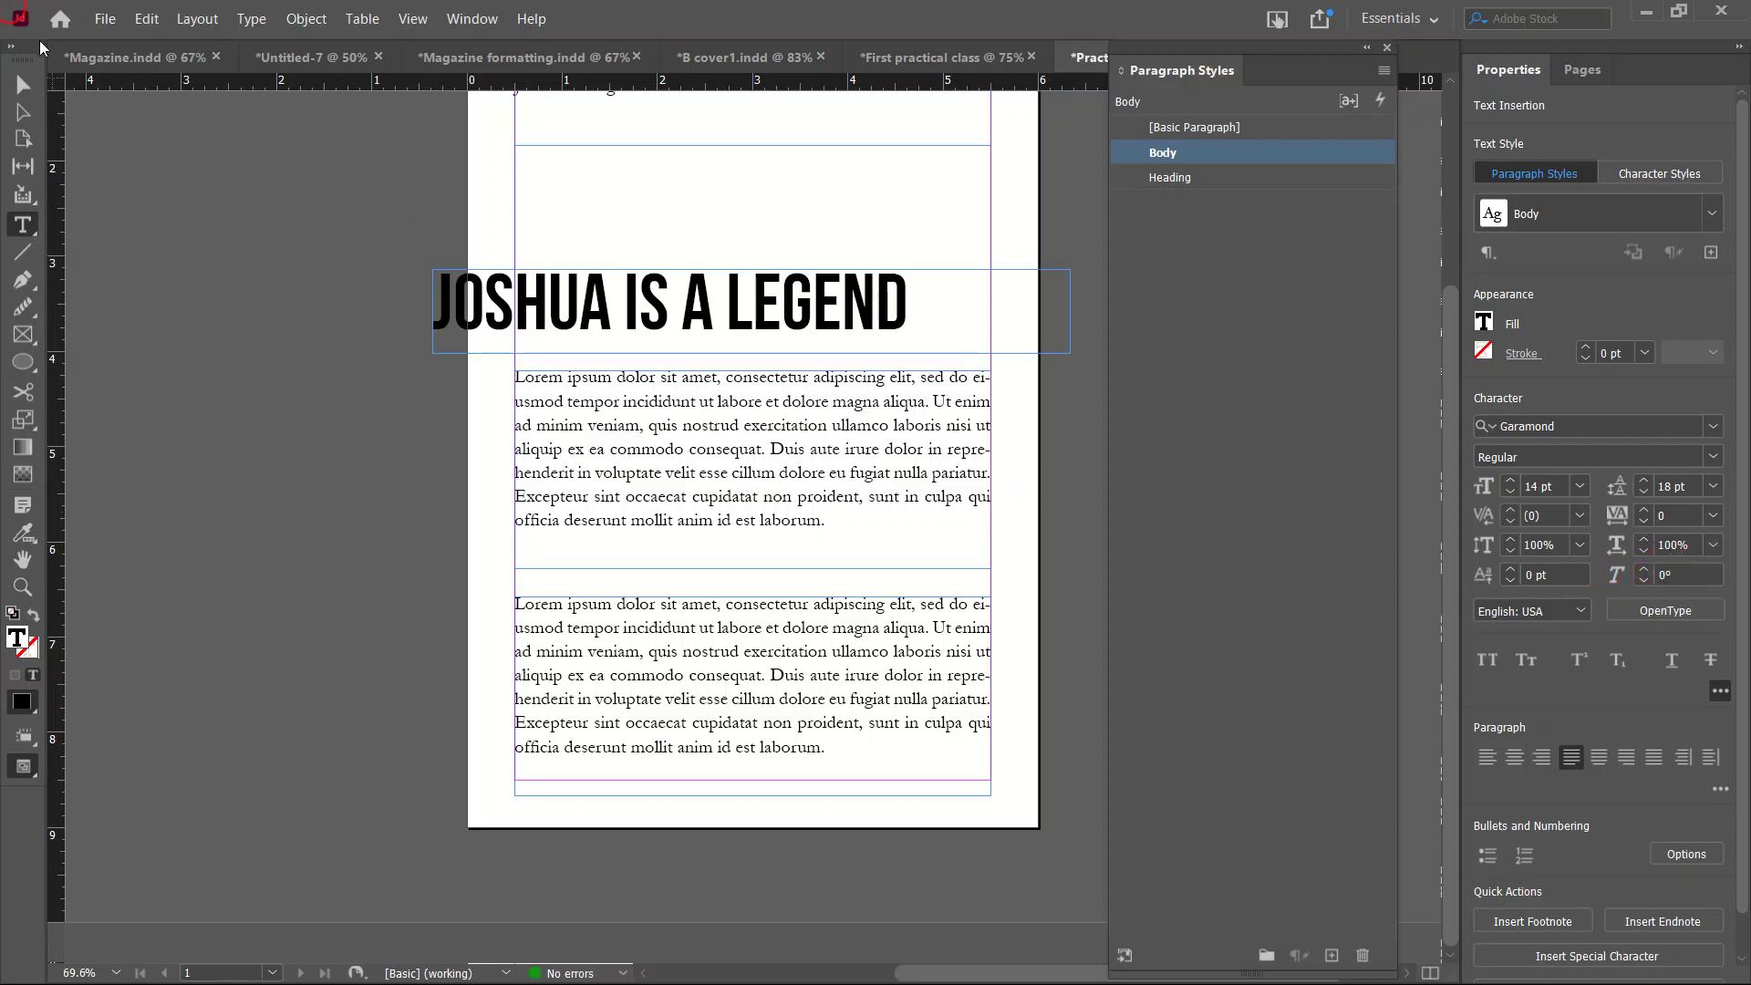
Move the heading frame back to the left margin and raise the first body paragraph's leading to 21 pt.
{"action": "left_click", "coordinate": [24, 85]}
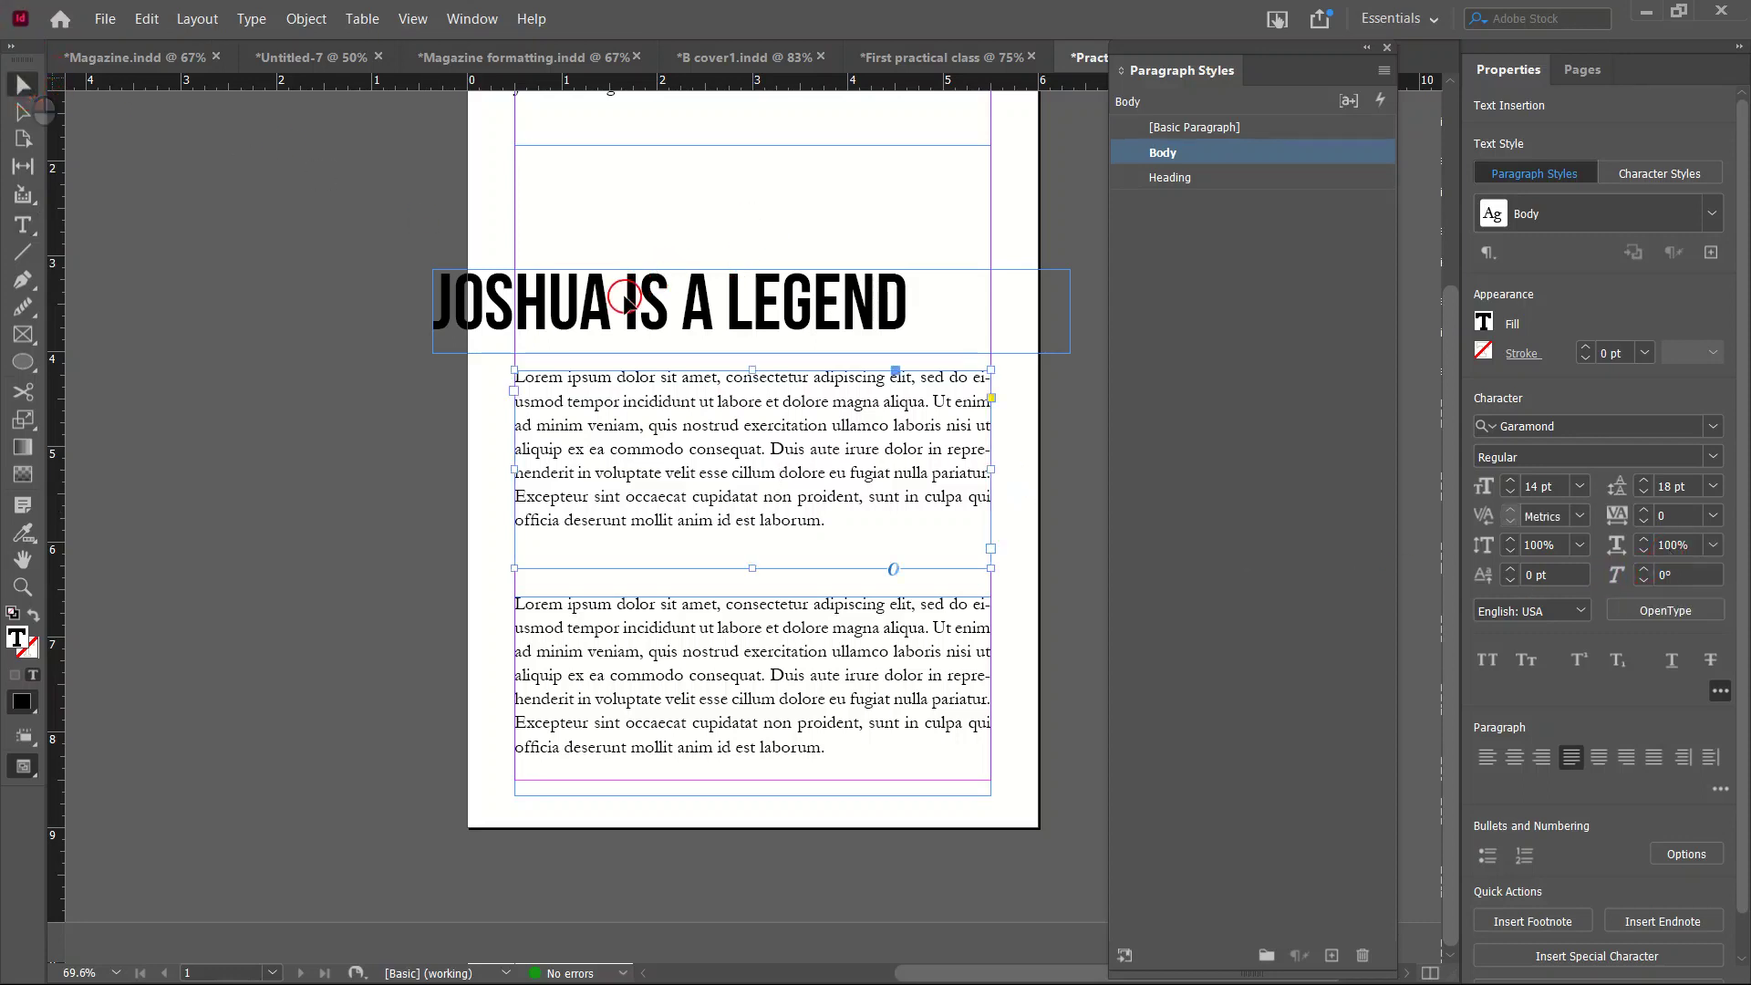
{"action": "left_click_drag", "start_coordinate": [629, 301], "coordinate": [716, 270]}
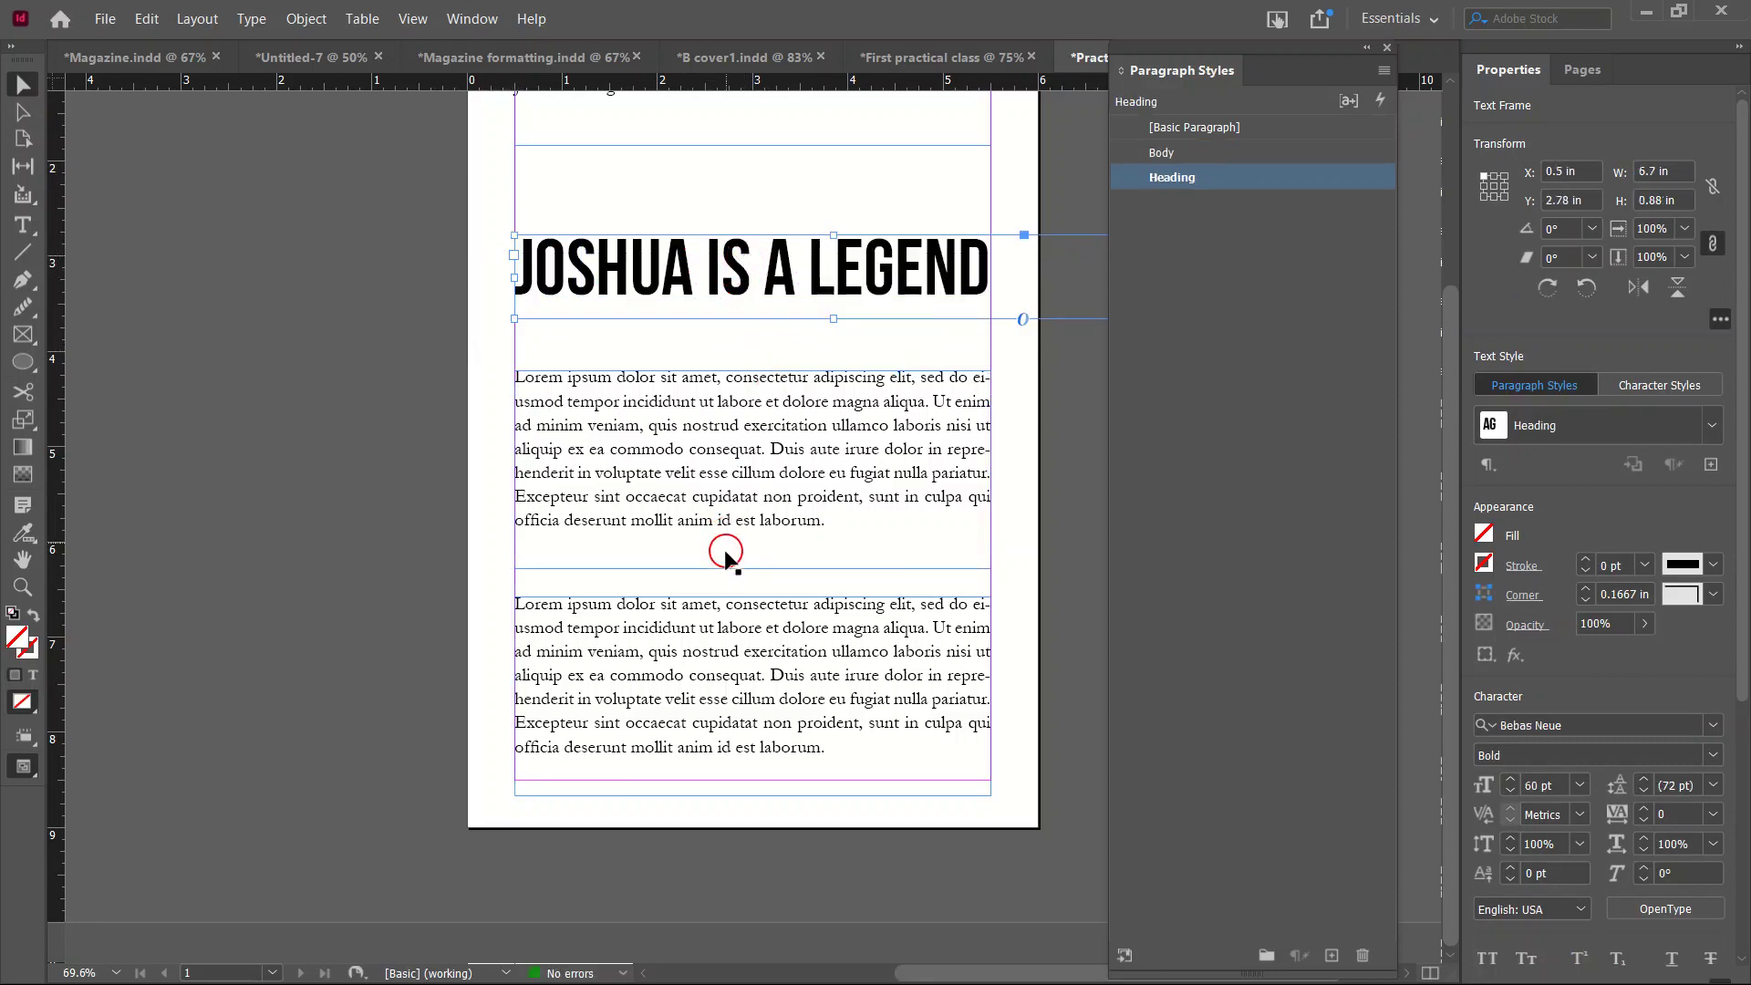
{"action": "left_click", "coordinate": [751, 474]}
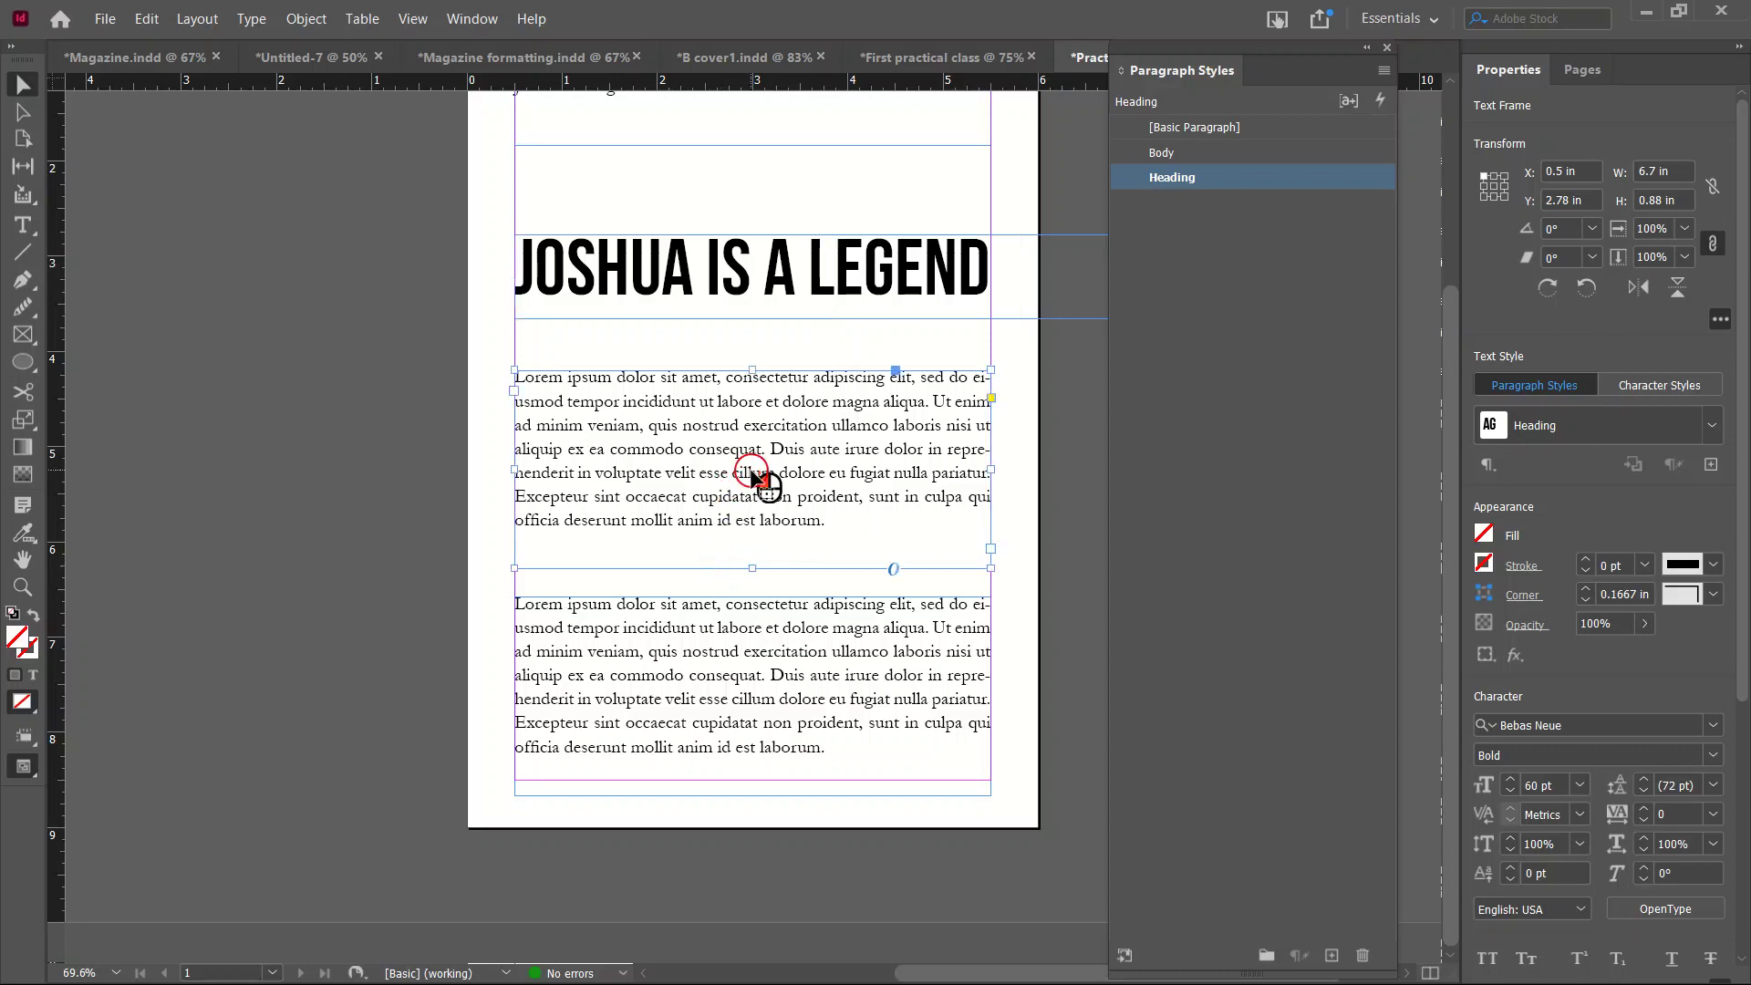
{"action": "double_click", "coordinate": [752, 469]}
{"action": "key", "text": "ctrl+a"}
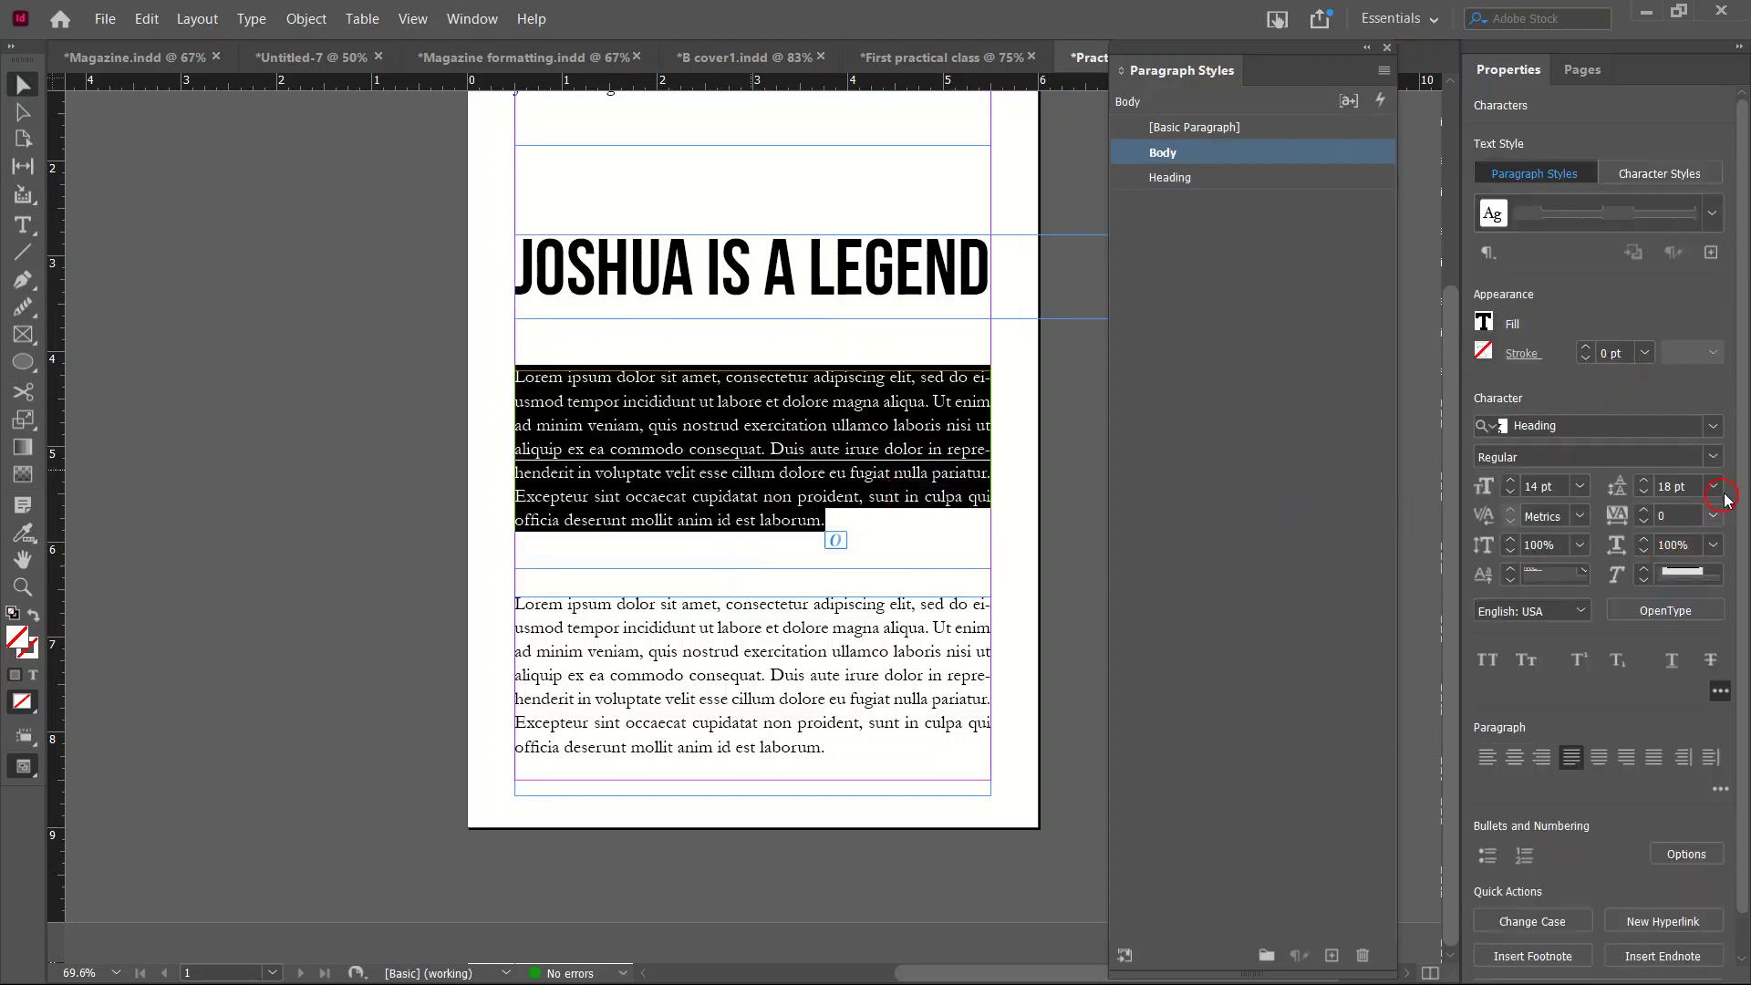
{"action": "left_click", "coordinate": [1642, 484]}
{"action": "left_click", "coordinate": [1642, 484]}
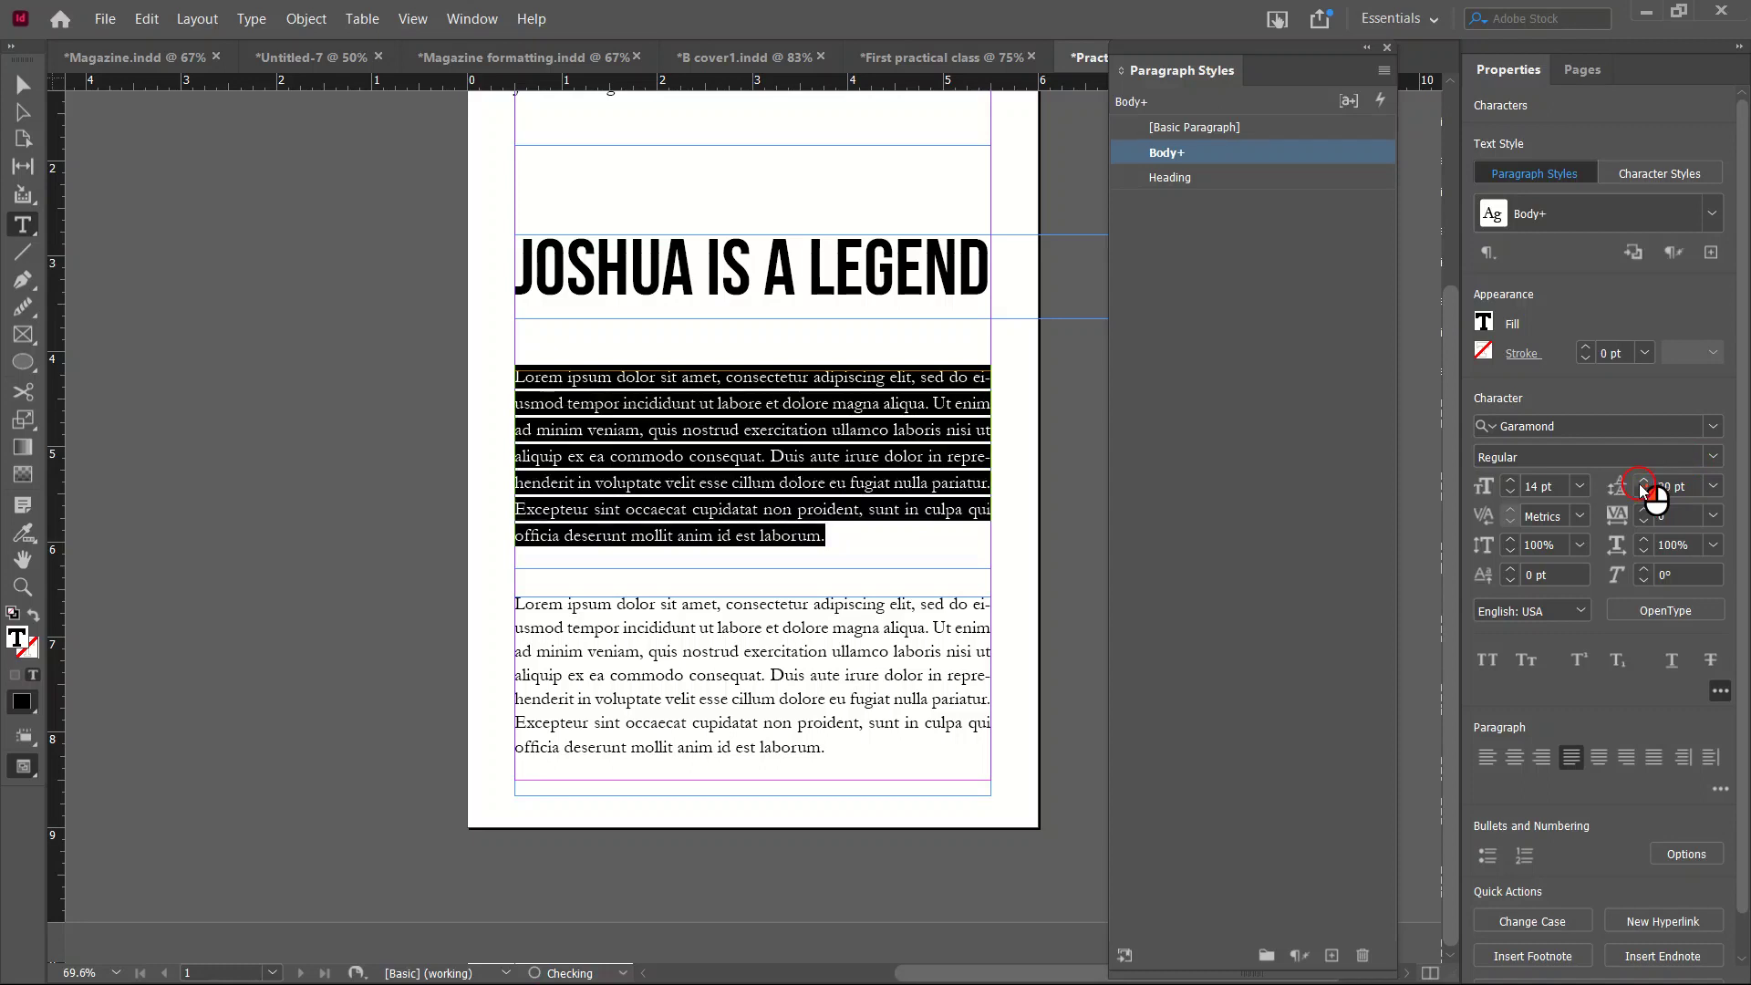
{"action": "left_click", "coordinate": [1642, 484]}
{"action": "left_click", "coordinate": [846, 462]}
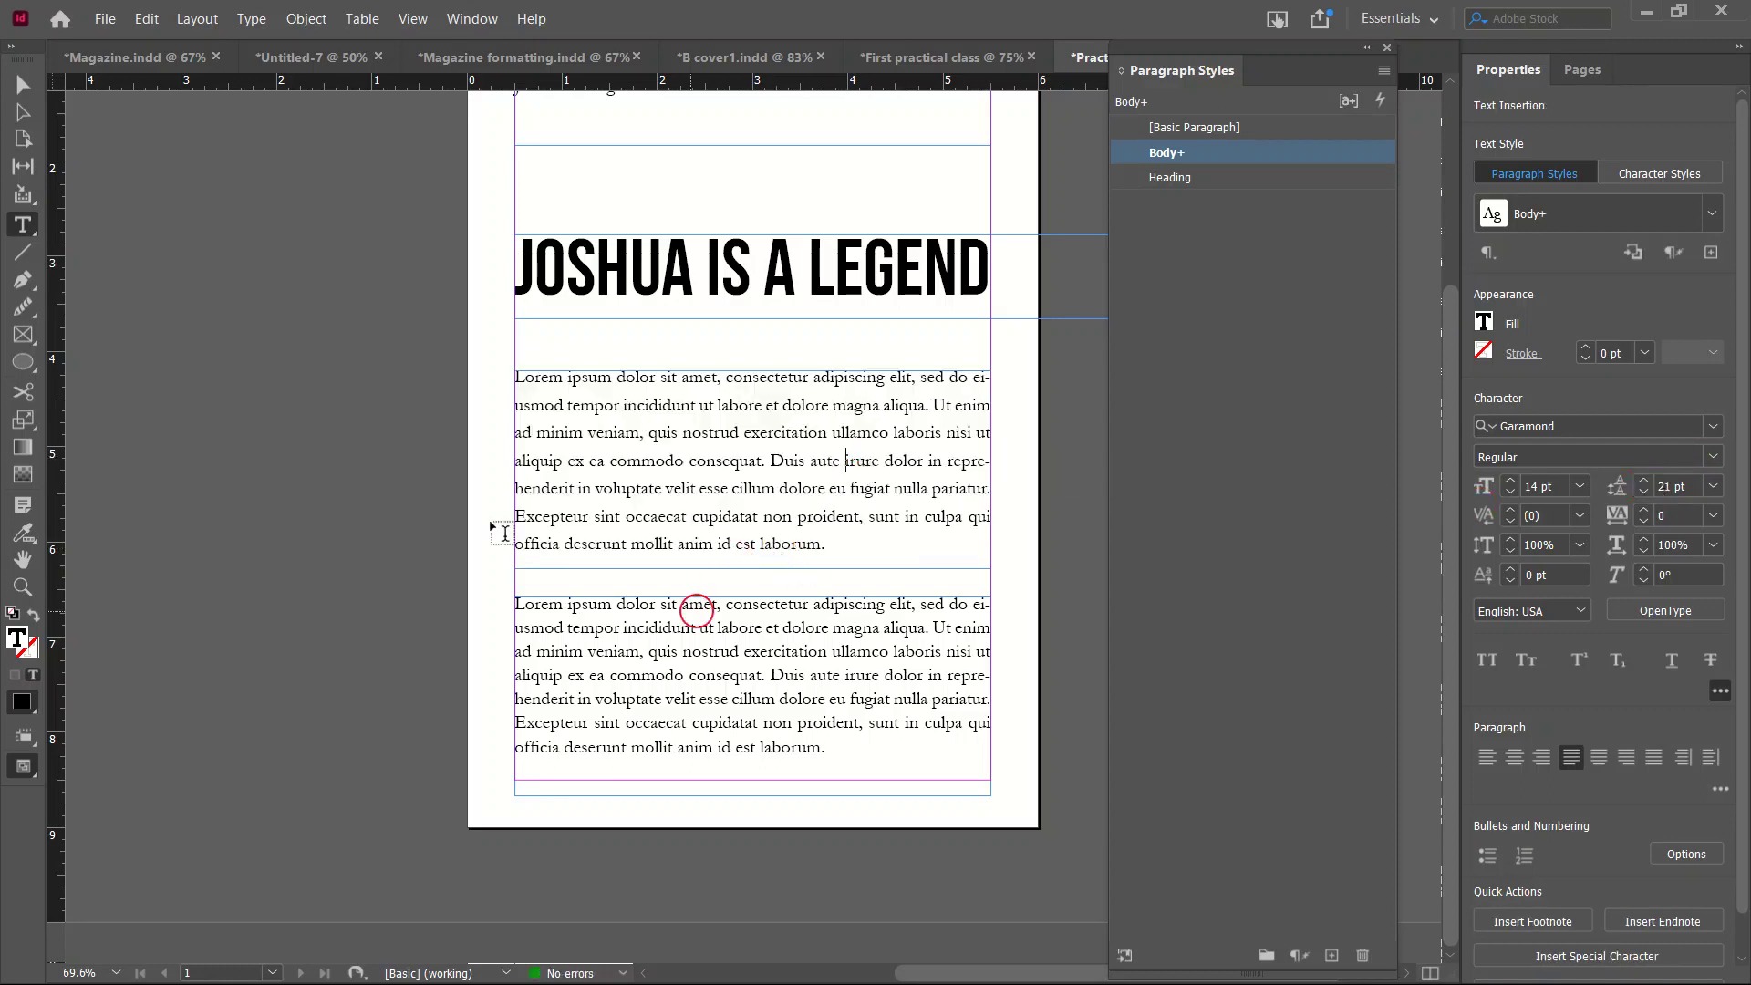
Select the body text frame and reapply the plain Body style.
{"action": "left_click", "coordinate": [34, 91]}
{"action": "left_click", "coordinate": [656, 581]}
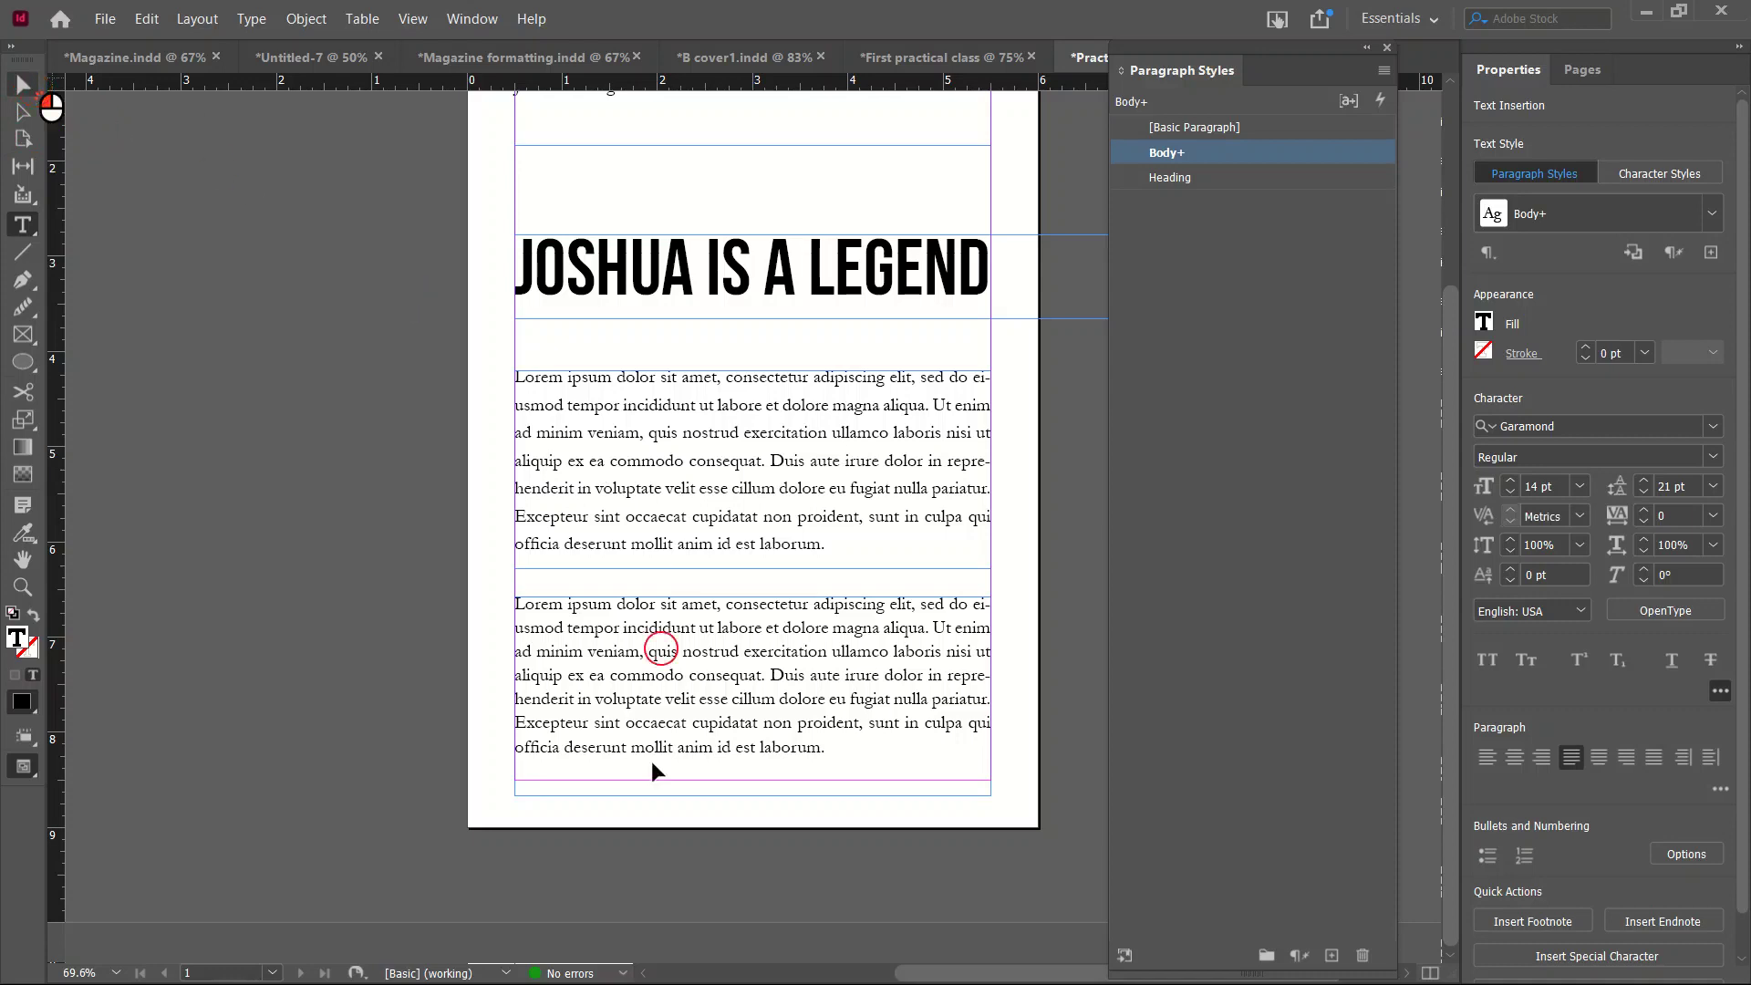
{"action": "left_click", "coordinate": [794, 402]}
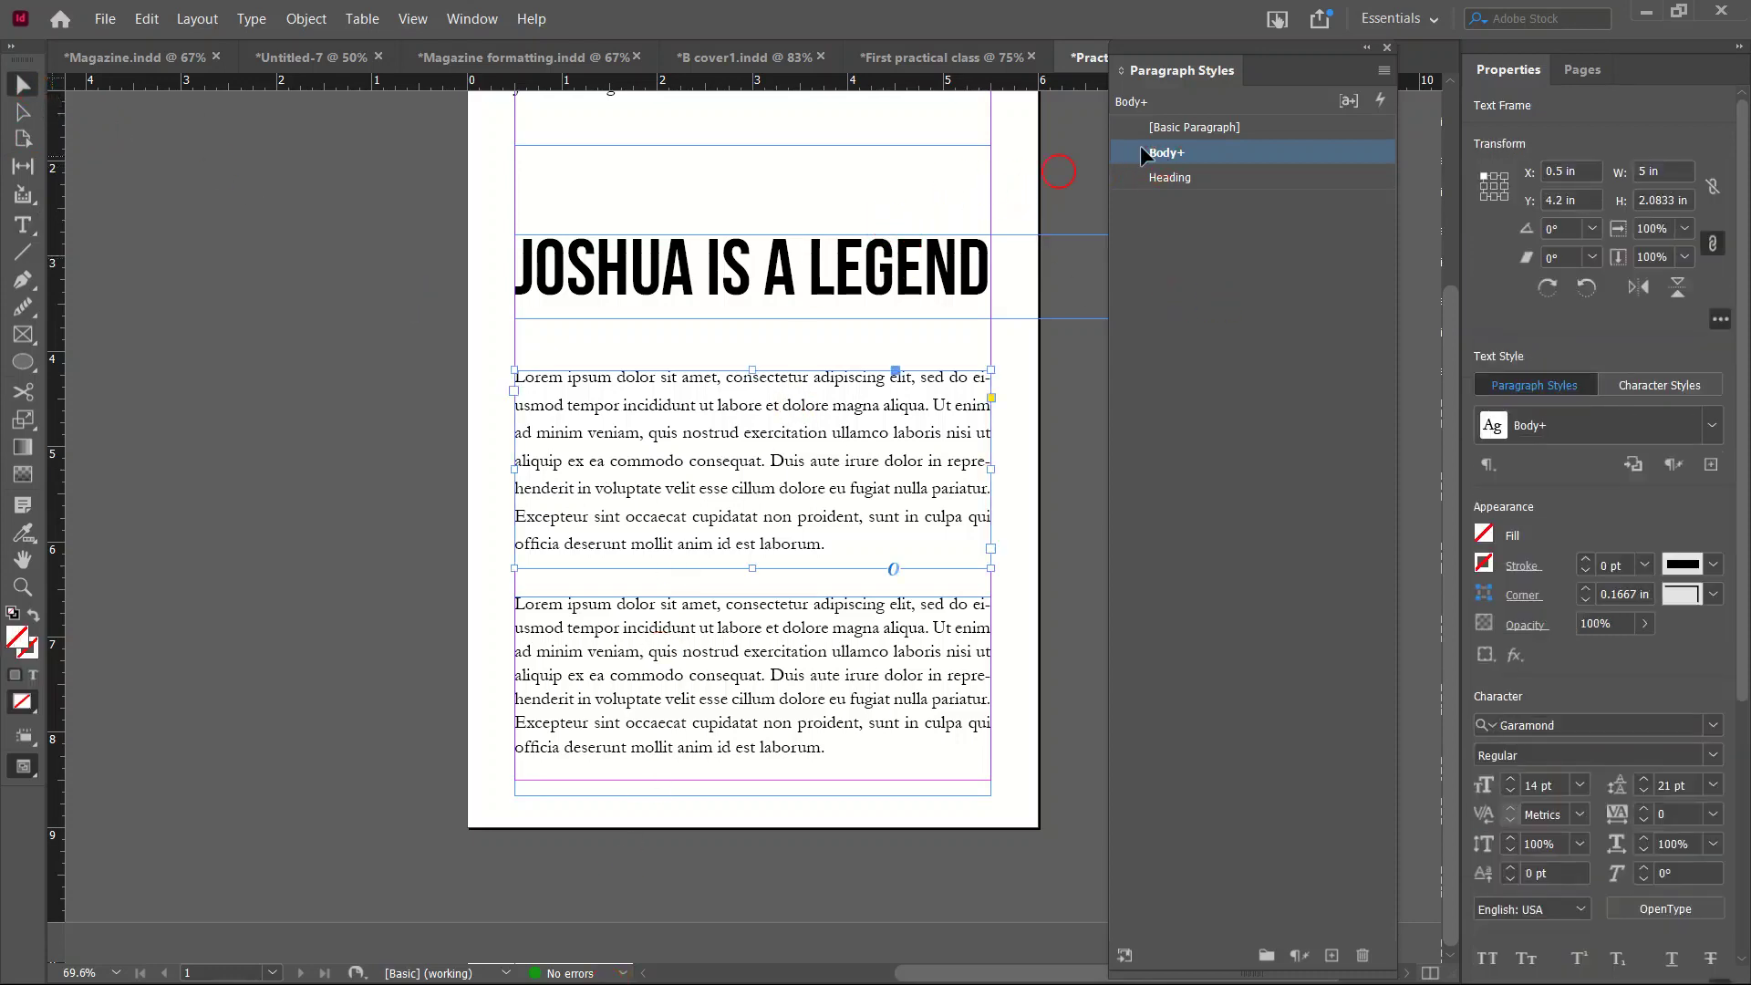
{"action": "left_click", "coordinate": [1213, 152], "text": "alt"}
Open the Body style's options and cancel, leaving the style unchanged.
{"action": "double_click", "coordinate": [1171, 151]}
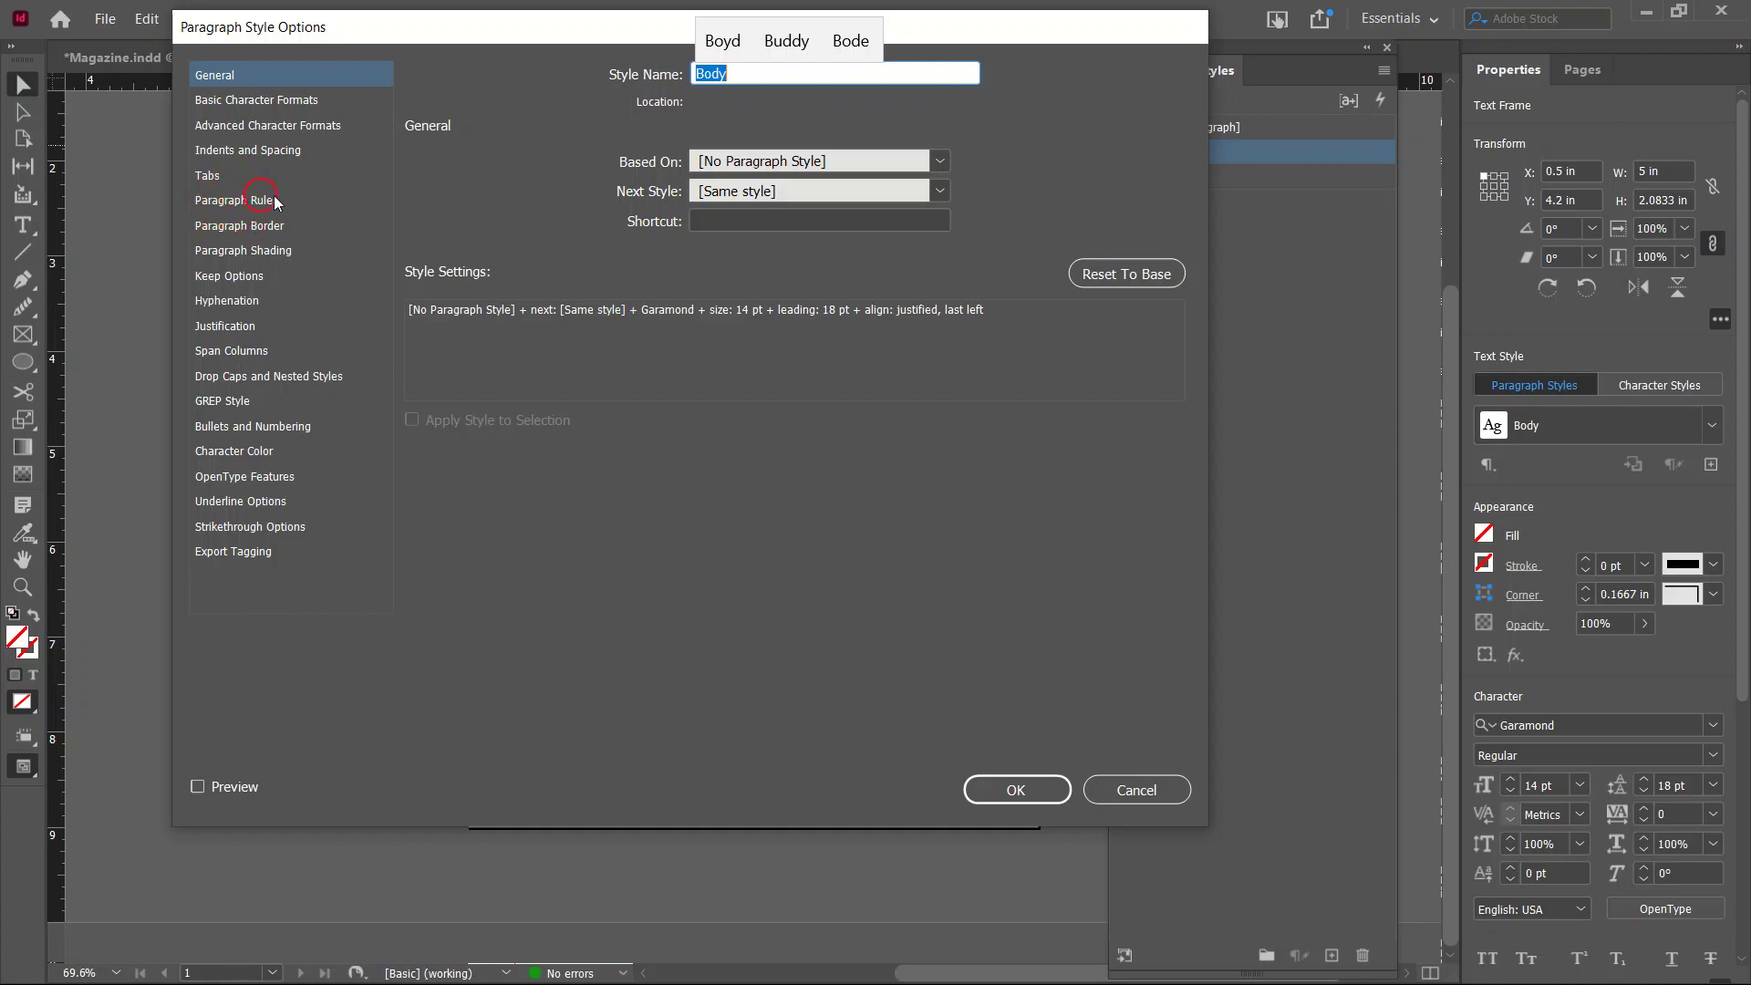
{"action": "left_click", "coordinate": [1158, 786]}
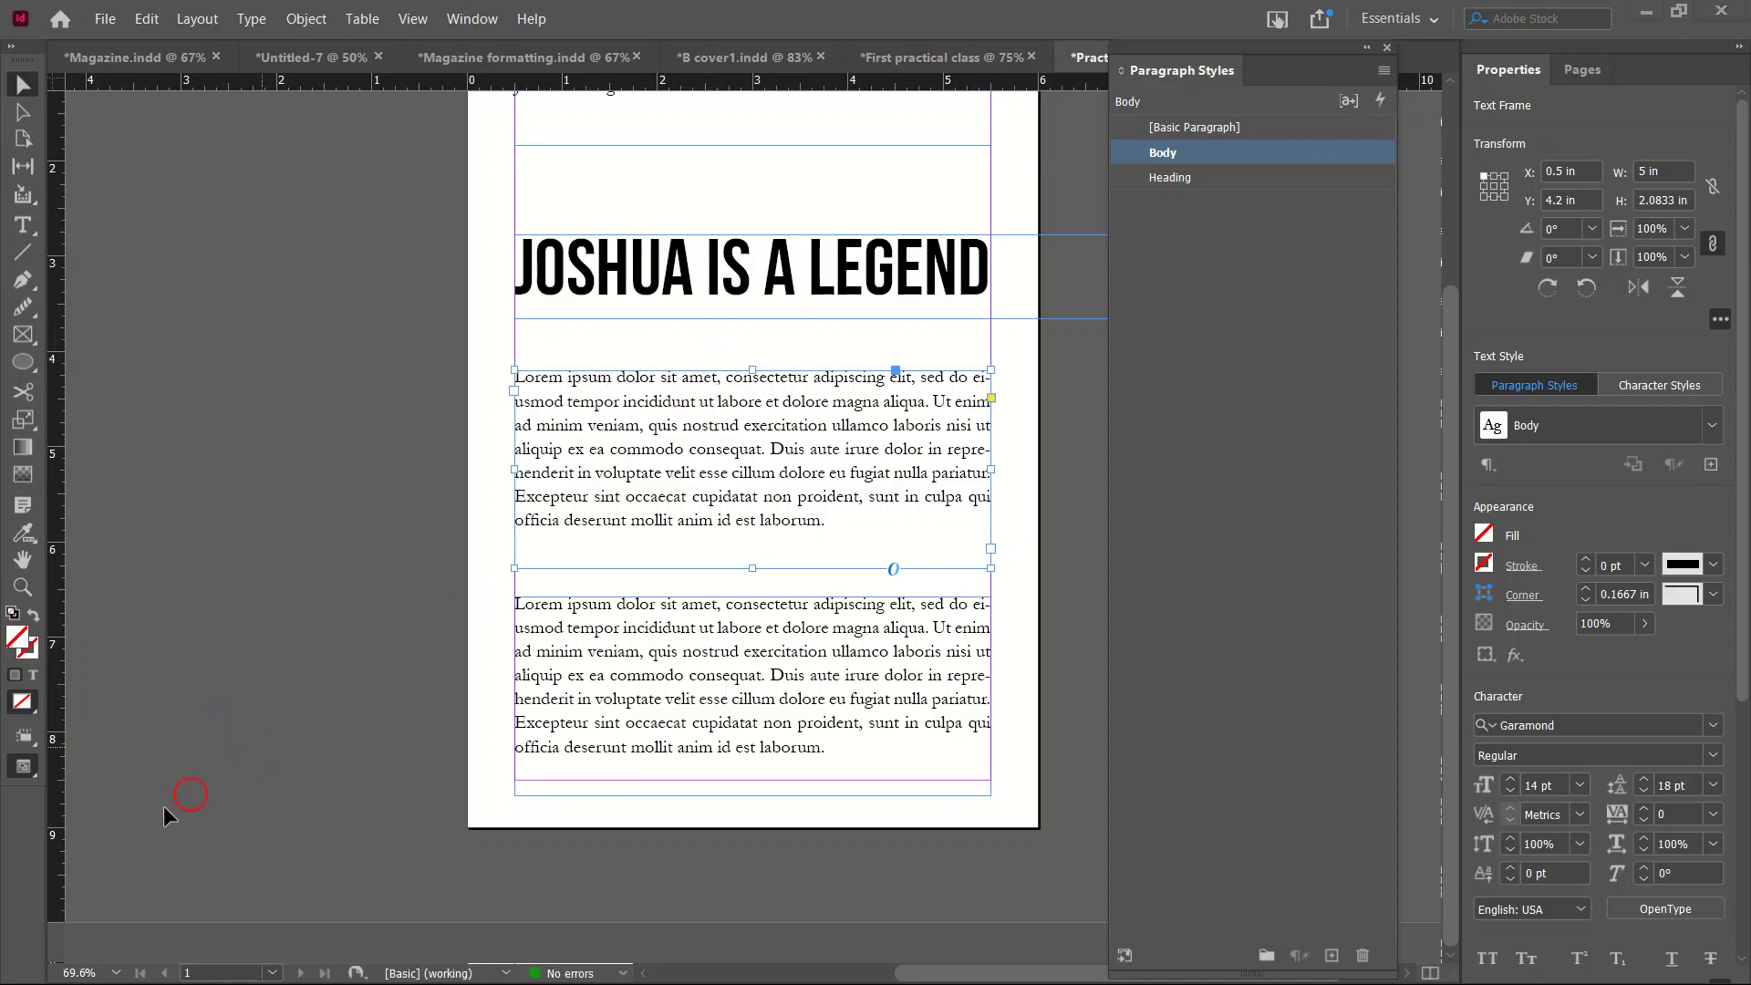
{"action": "key", "text": "super"}
Bring the pictures folder window forward, go up to Things, and maximize it.
{"action": "mouse_move", "coordinate": [188, 967]}
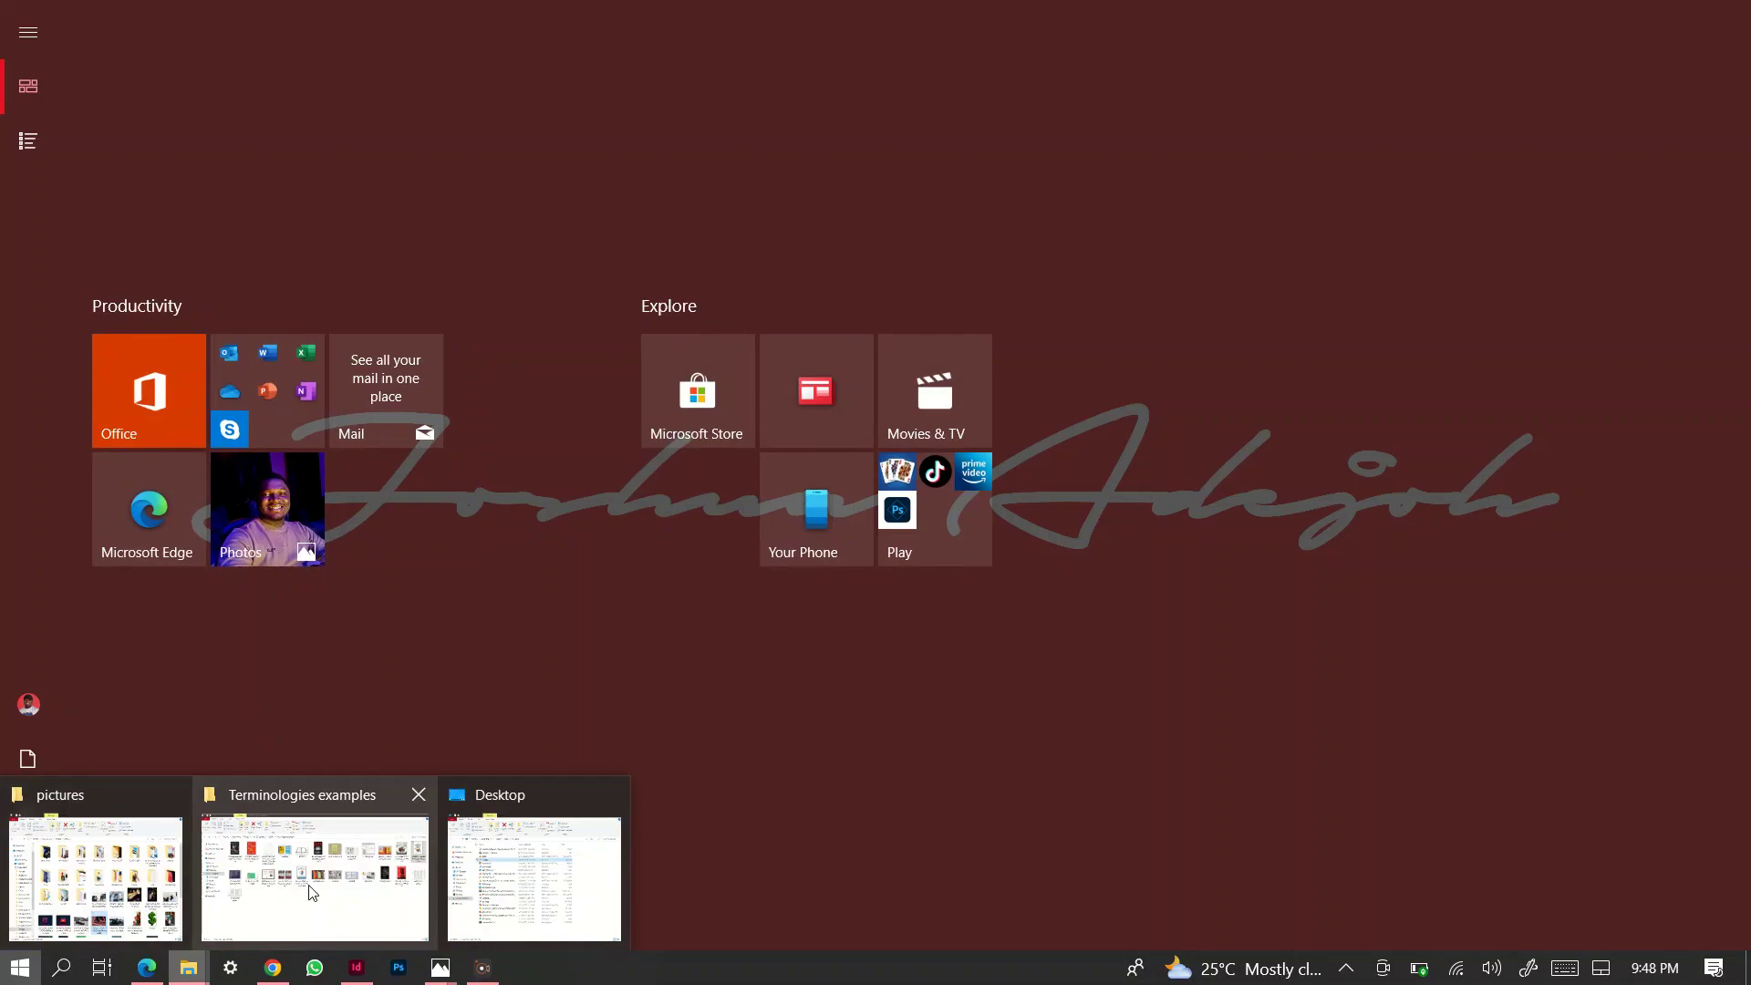
{"action": "left_click", "coordinate": [125, 868]}
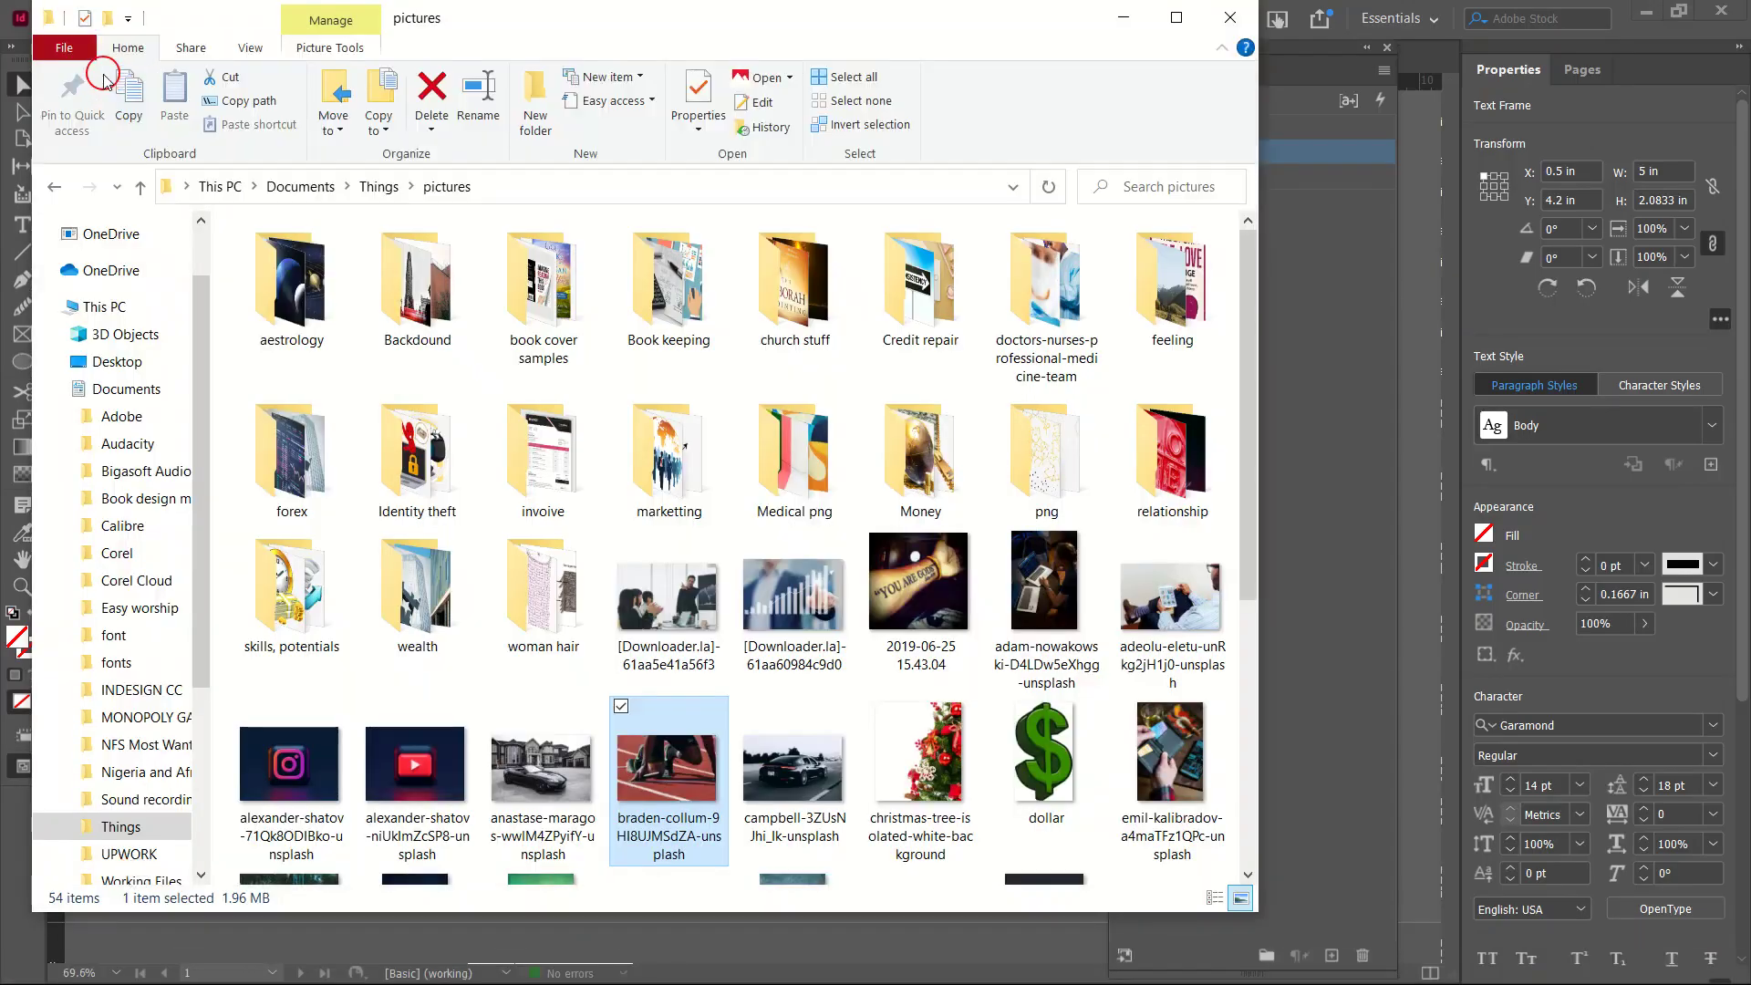
{"action": "key", "text": "super"}
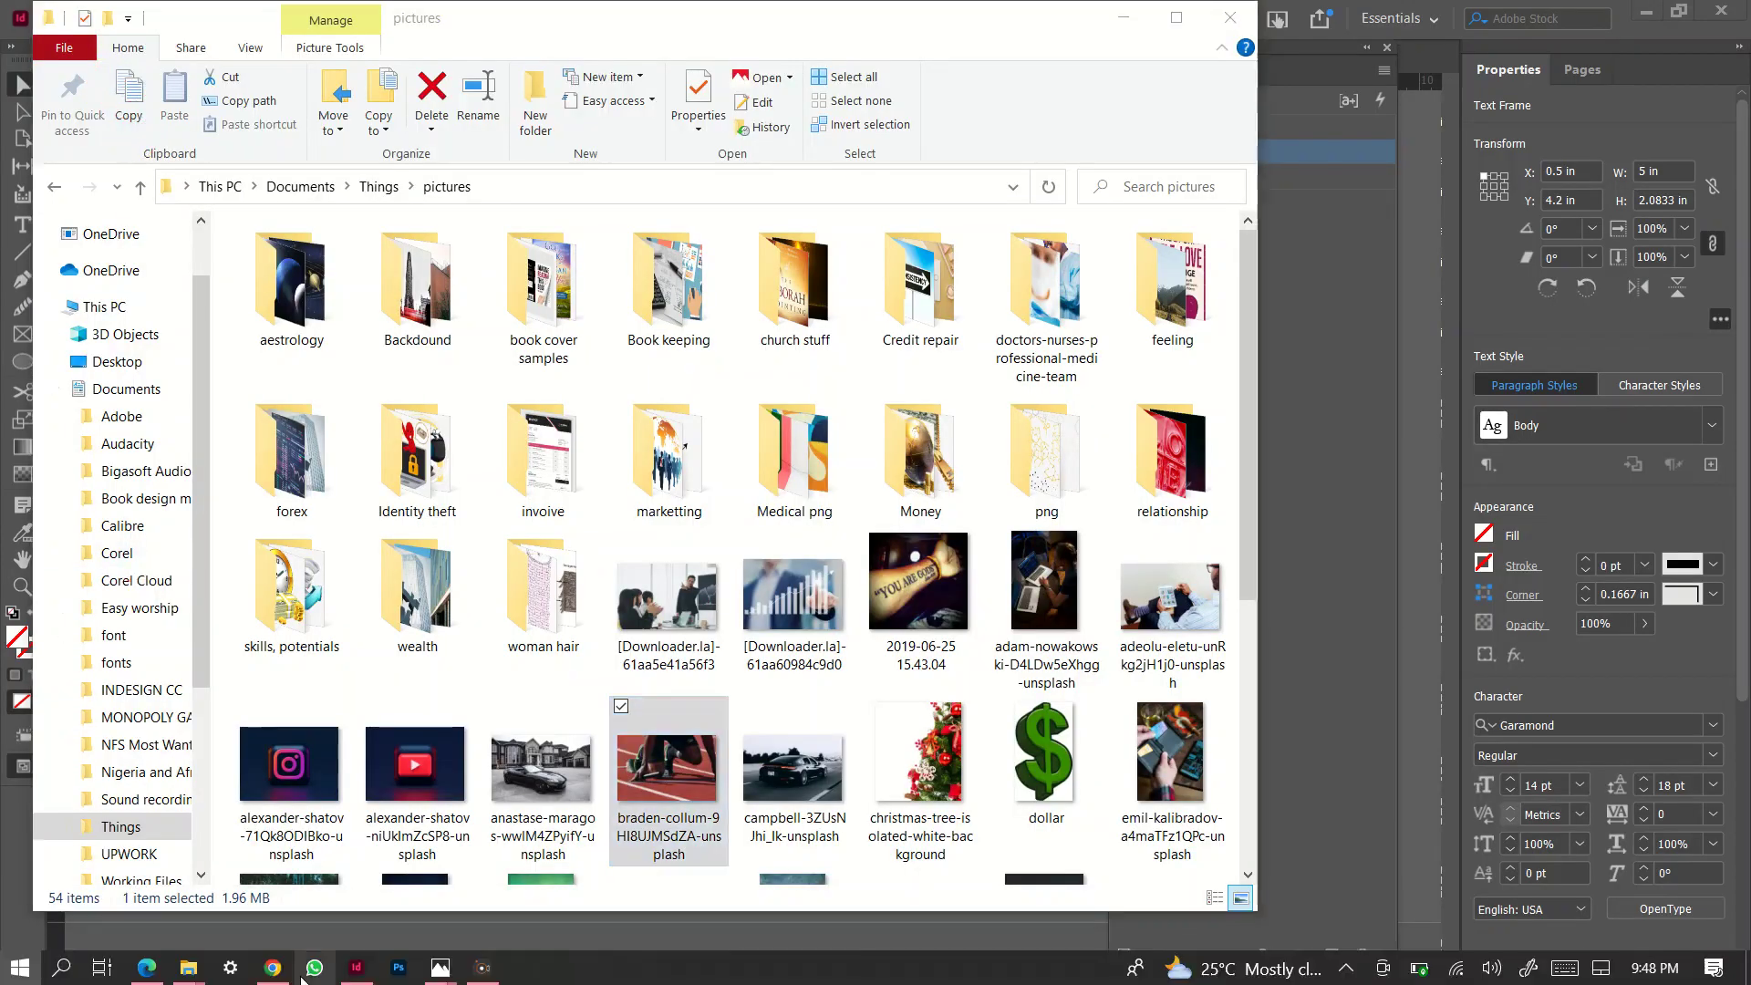
{"action": "mouse_move", "coordinate": [192, 964]}
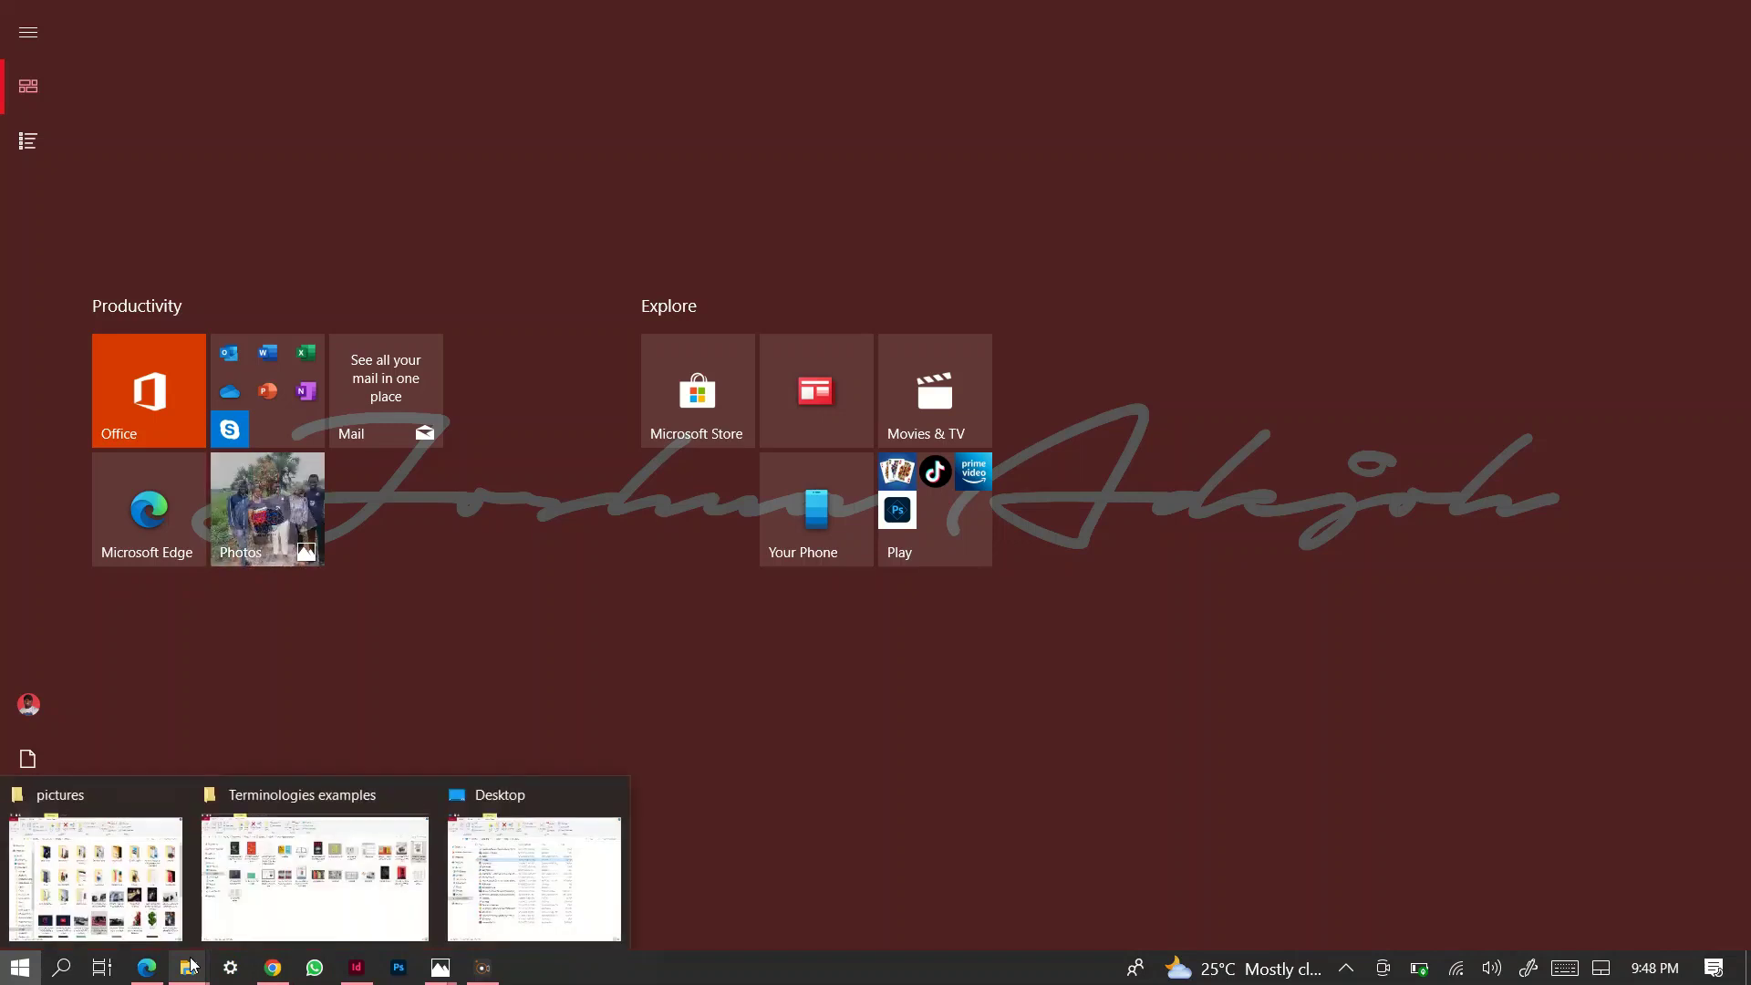
{"action": "left_click", "coordinate": [112, 853]}
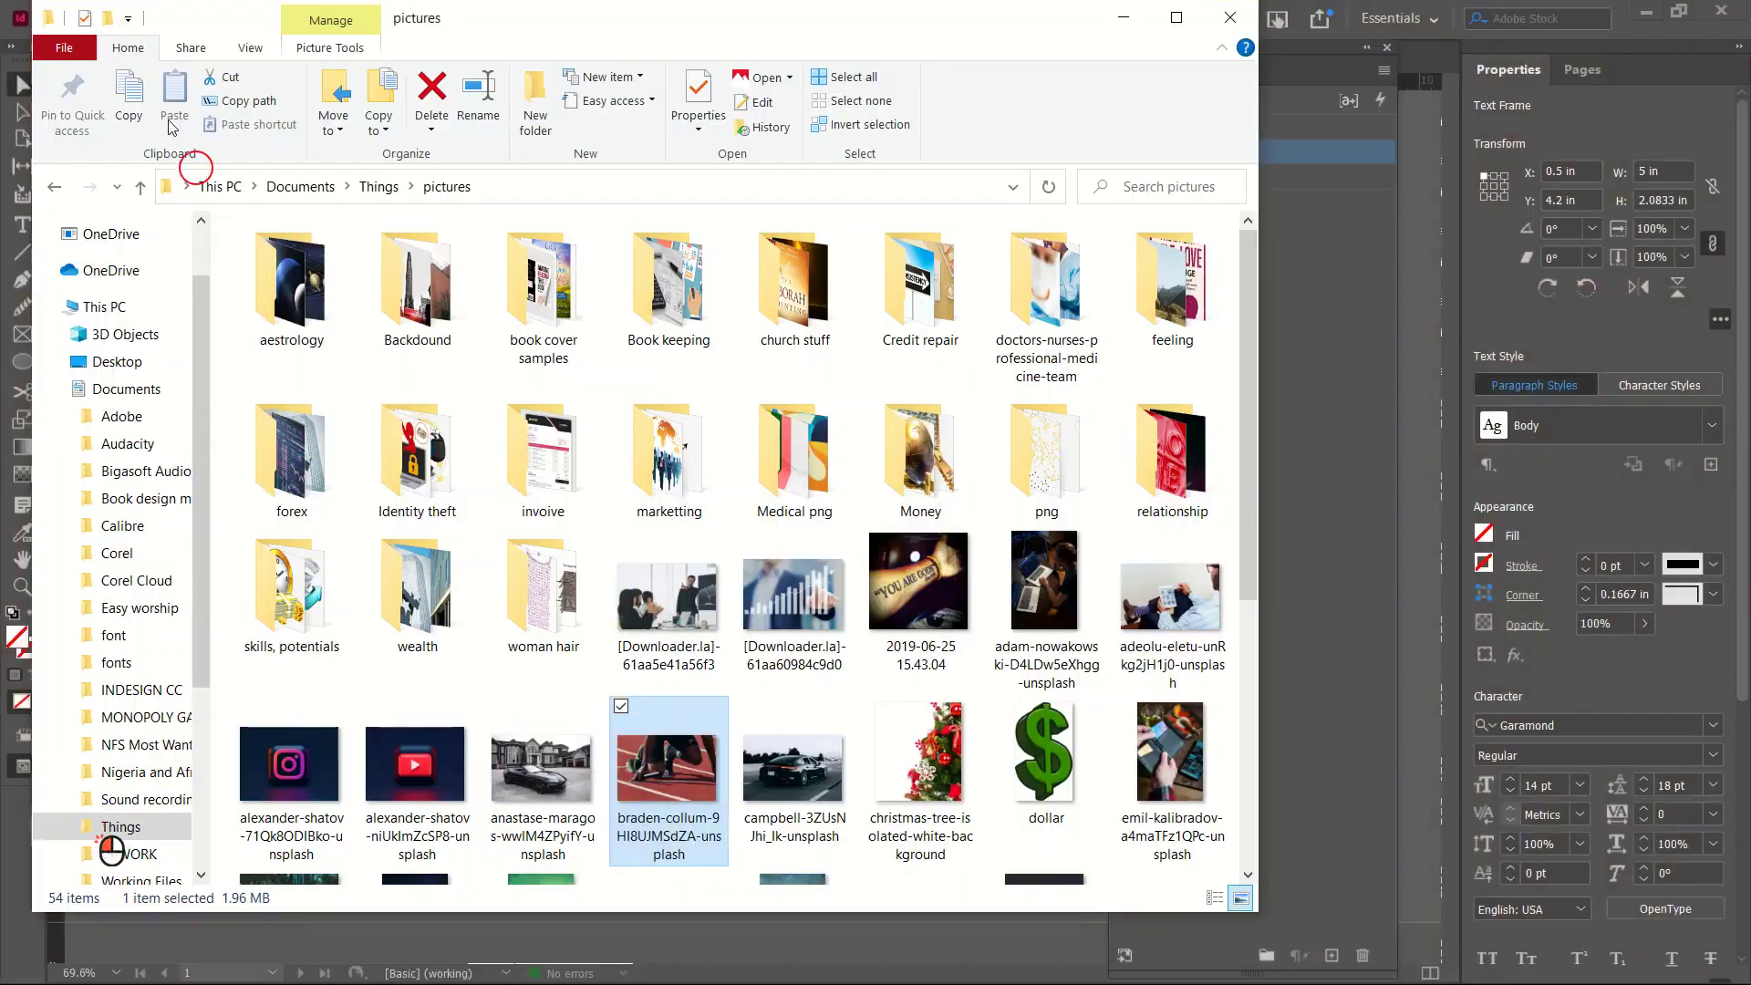
{"action": "left_click", "coordinate": [136, 194]}
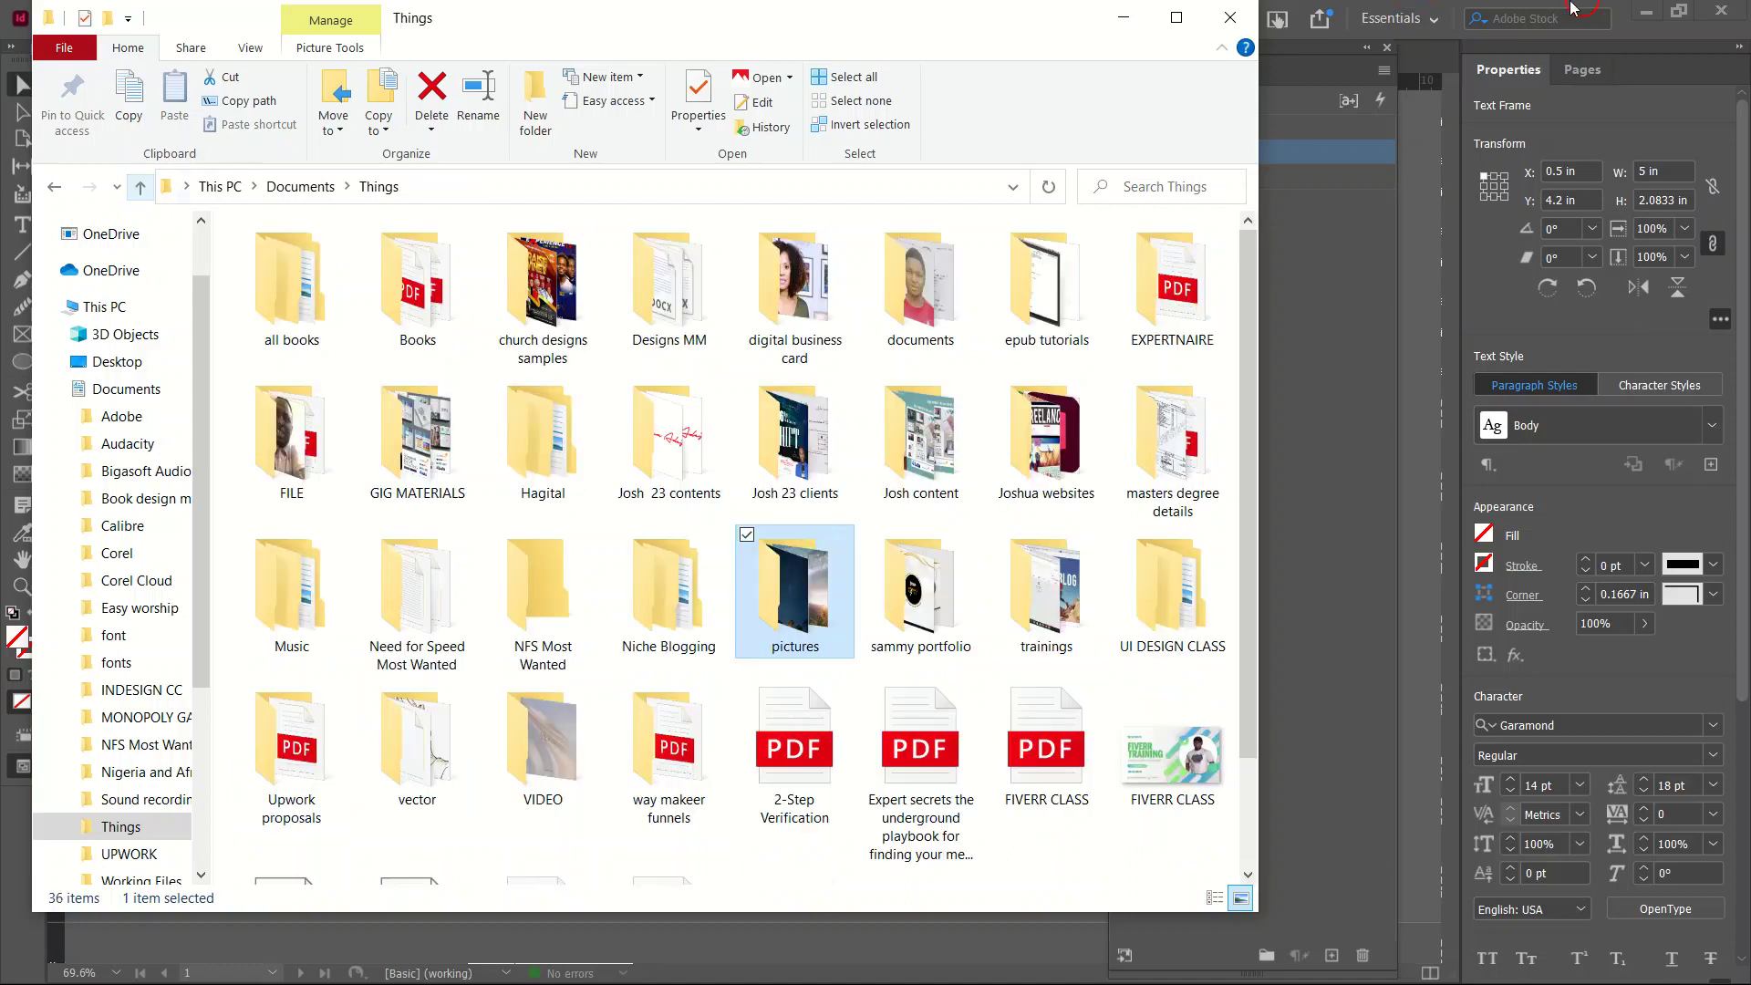
{"action": "left_click", "coordinate": [1178, 20]}
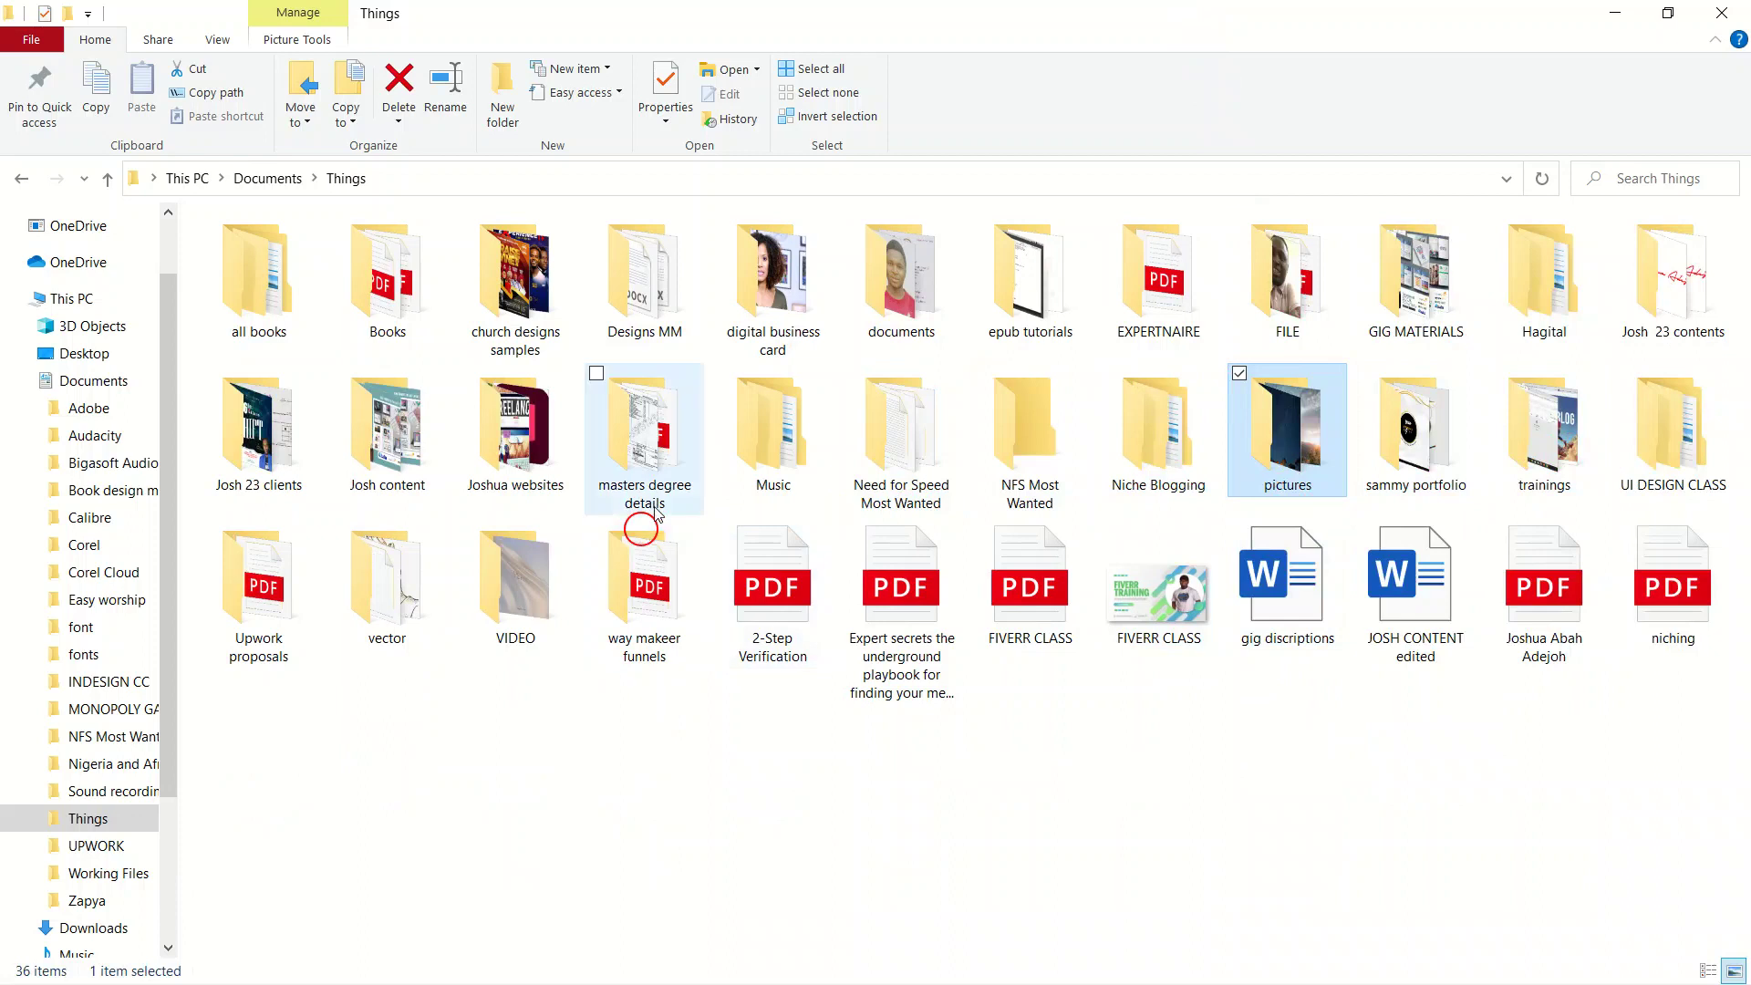
Open all books > all formatting and view the conceptt (7) image.
{"action": "left_click", "coordinate": [262, 328]}
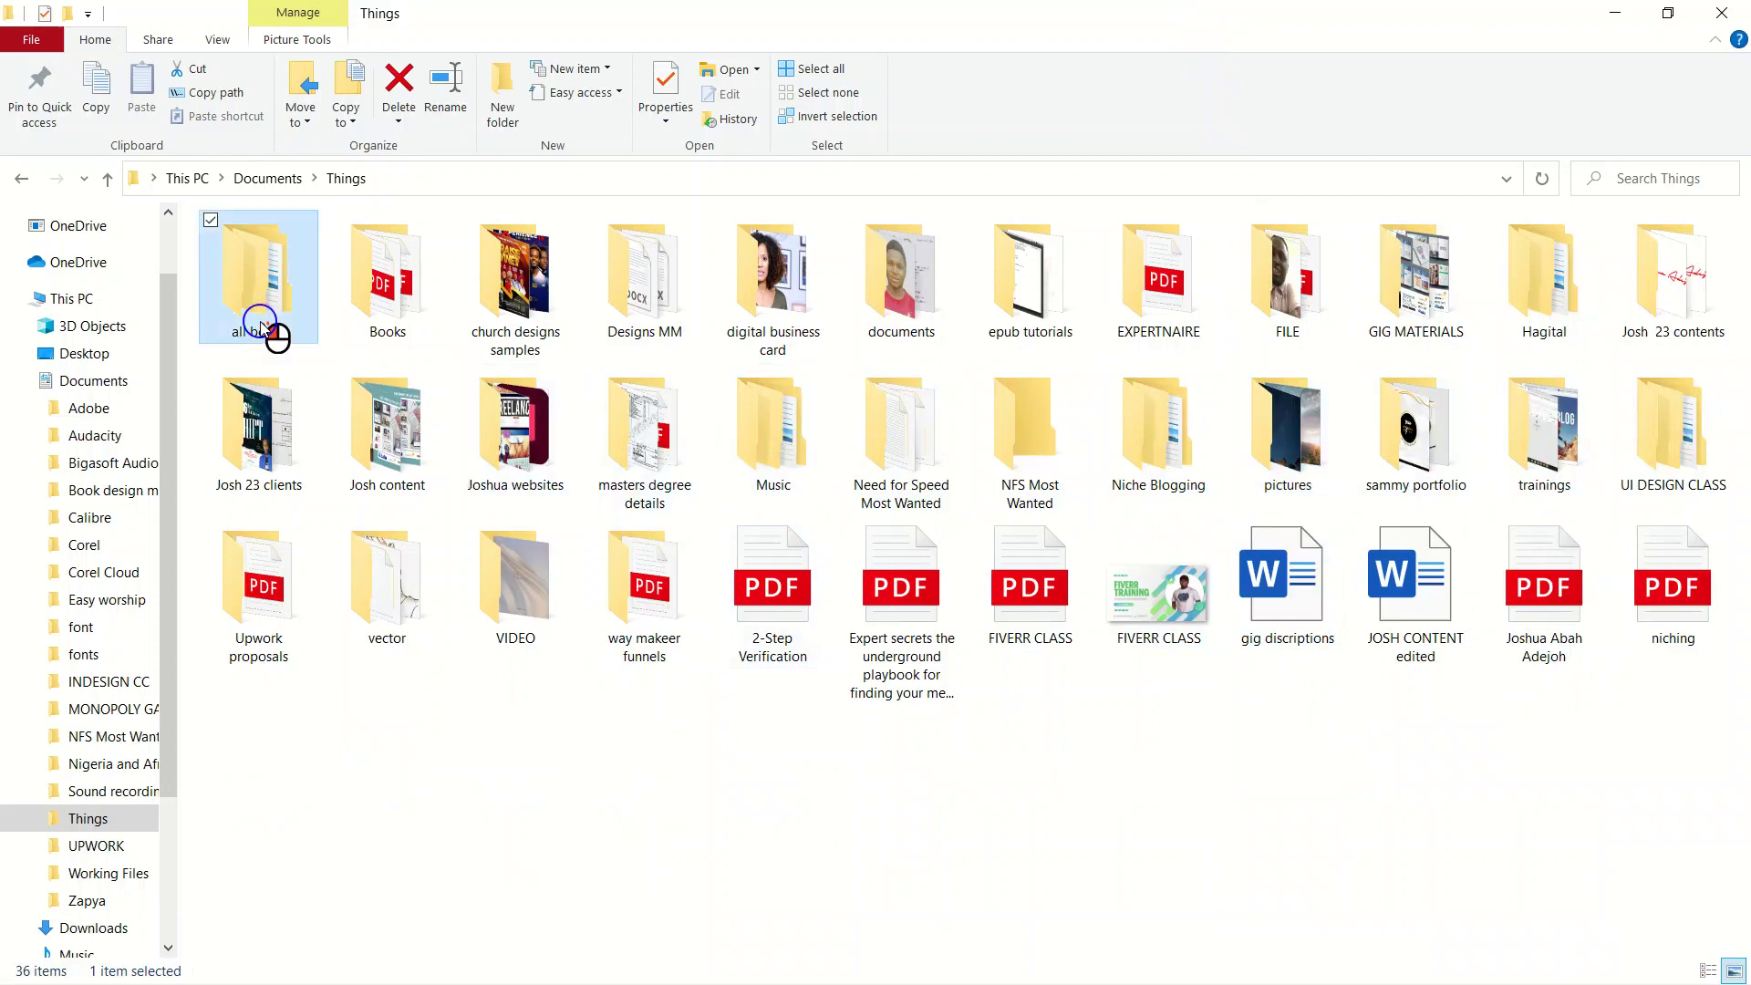
{"action": "double_click", "coordinate": [263, 328]}
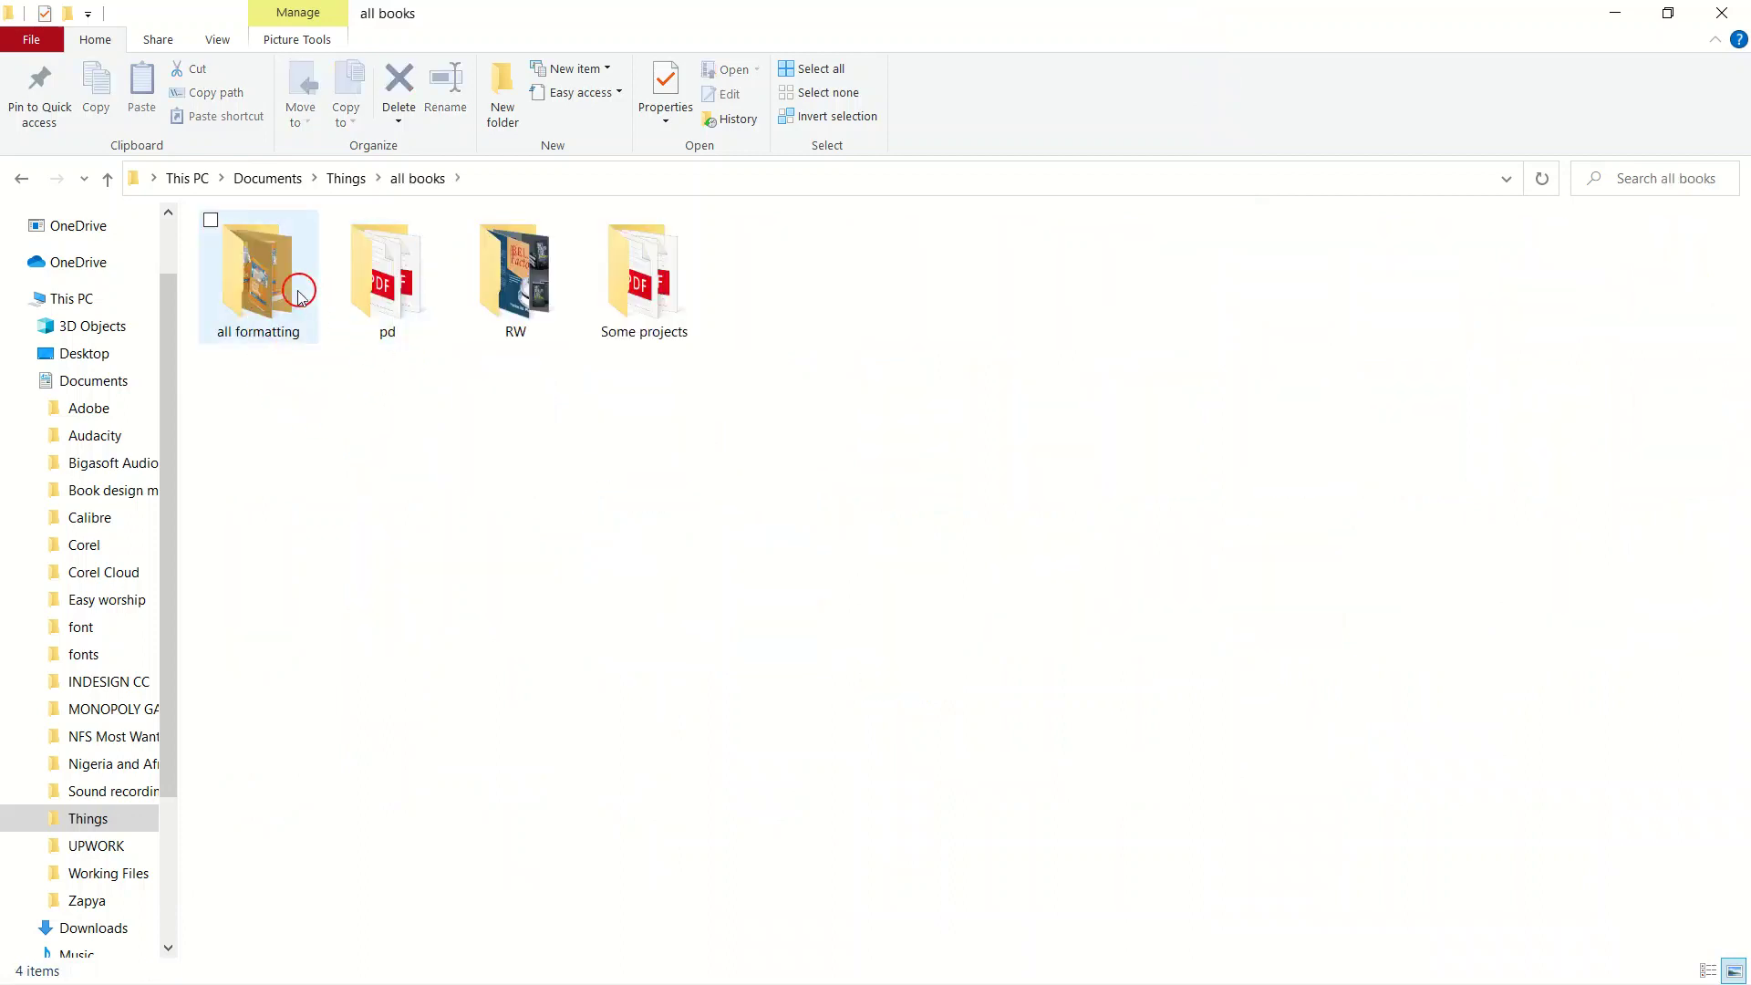
{"action": "double_click", "coordinate": [283, 294]}
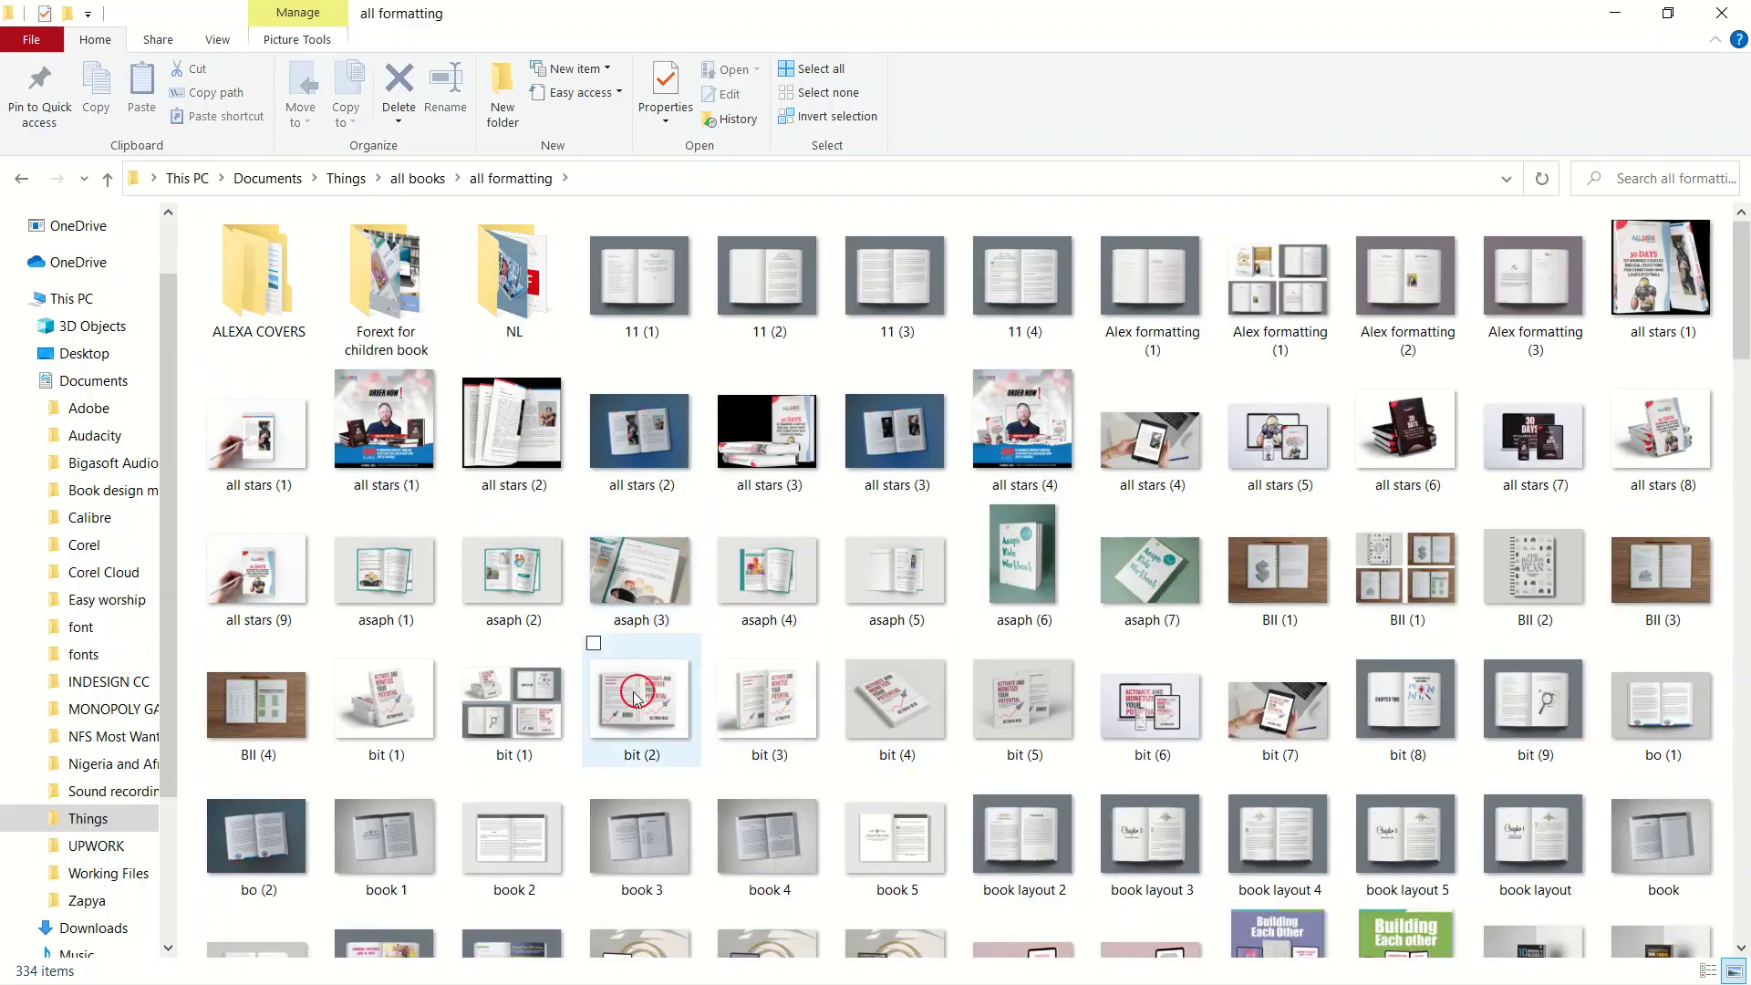
{"action": "scroll", "coordinate": [757, 620], "scroll_direction": "down", "scroll_amount": 3}
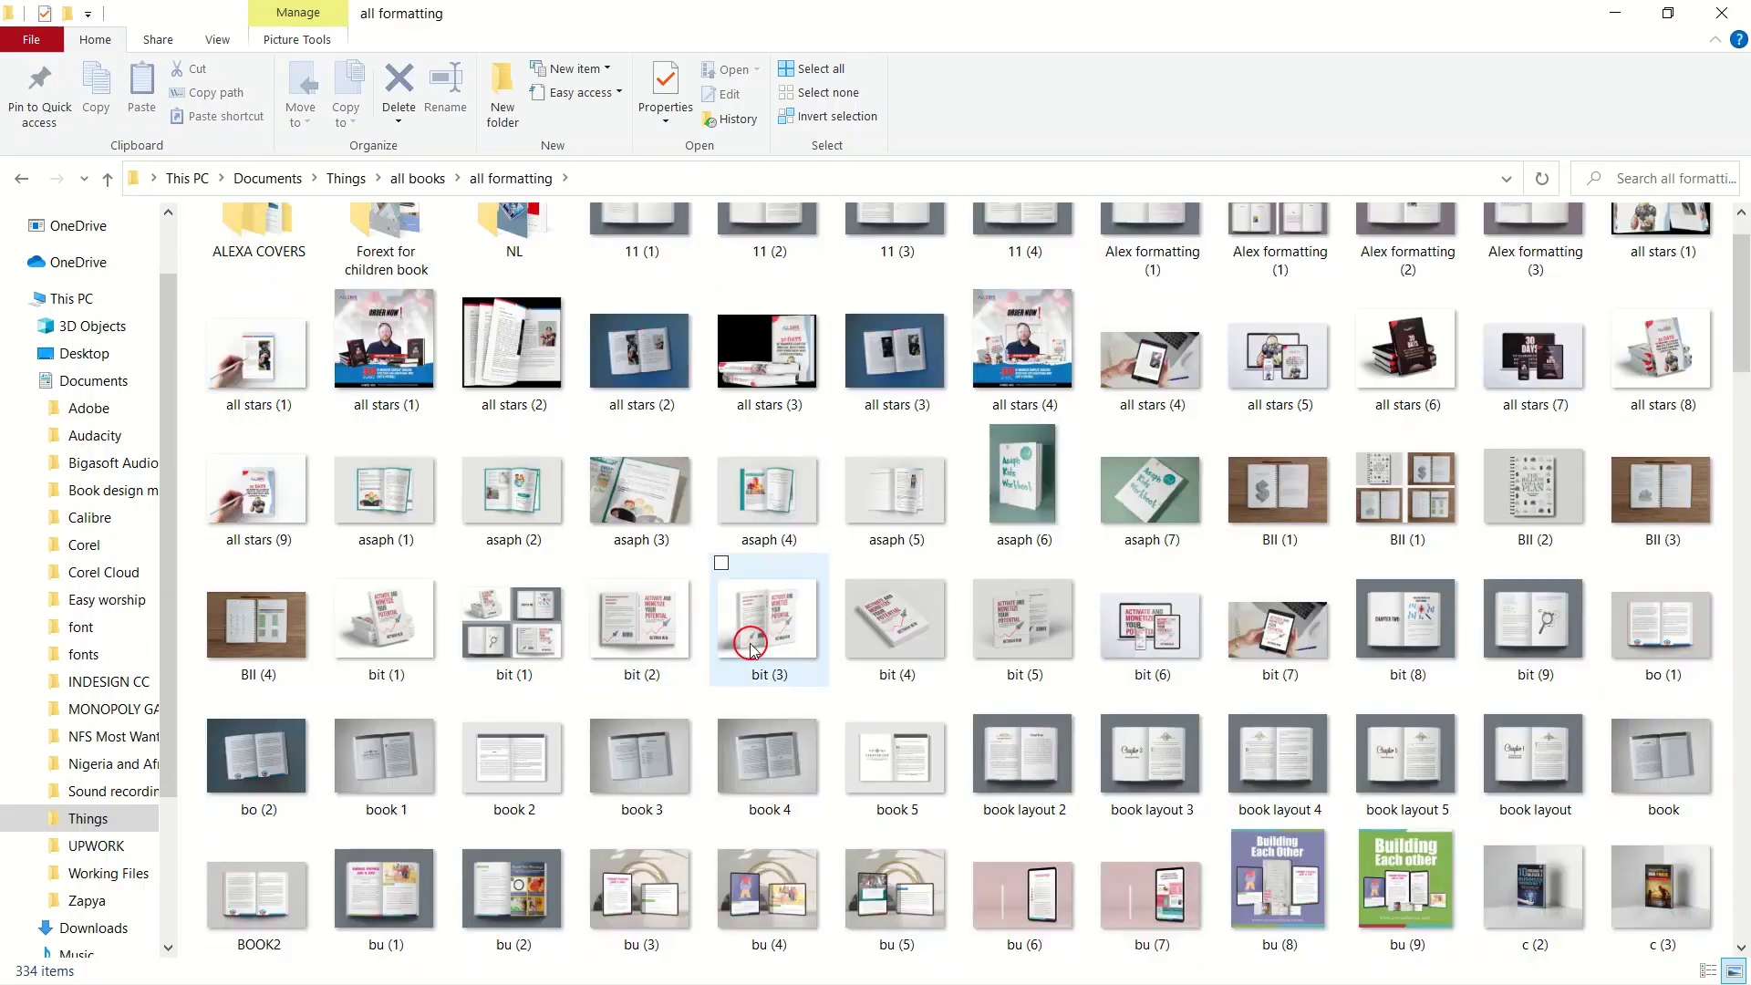
{"action": "scroll", "coordinate": [760, 633], "scroll_direction": "down", "scroll_amount": 2}
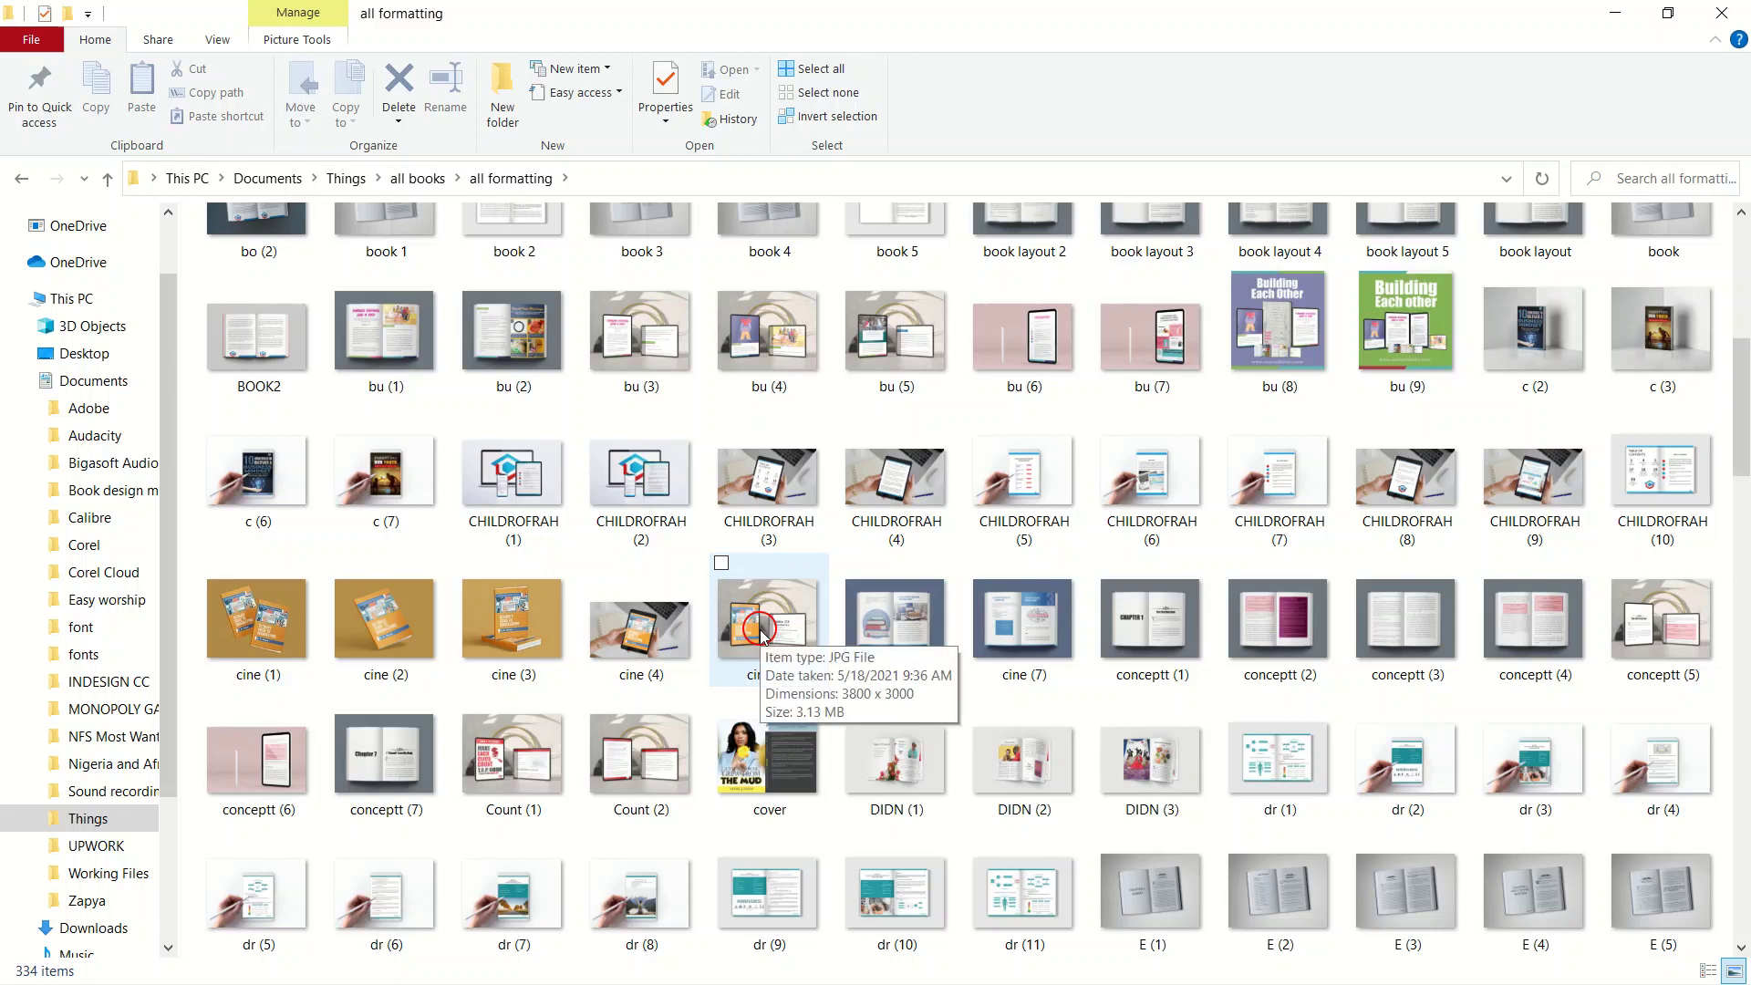
{"action": "left_click", "coordinate": [381, 751]}
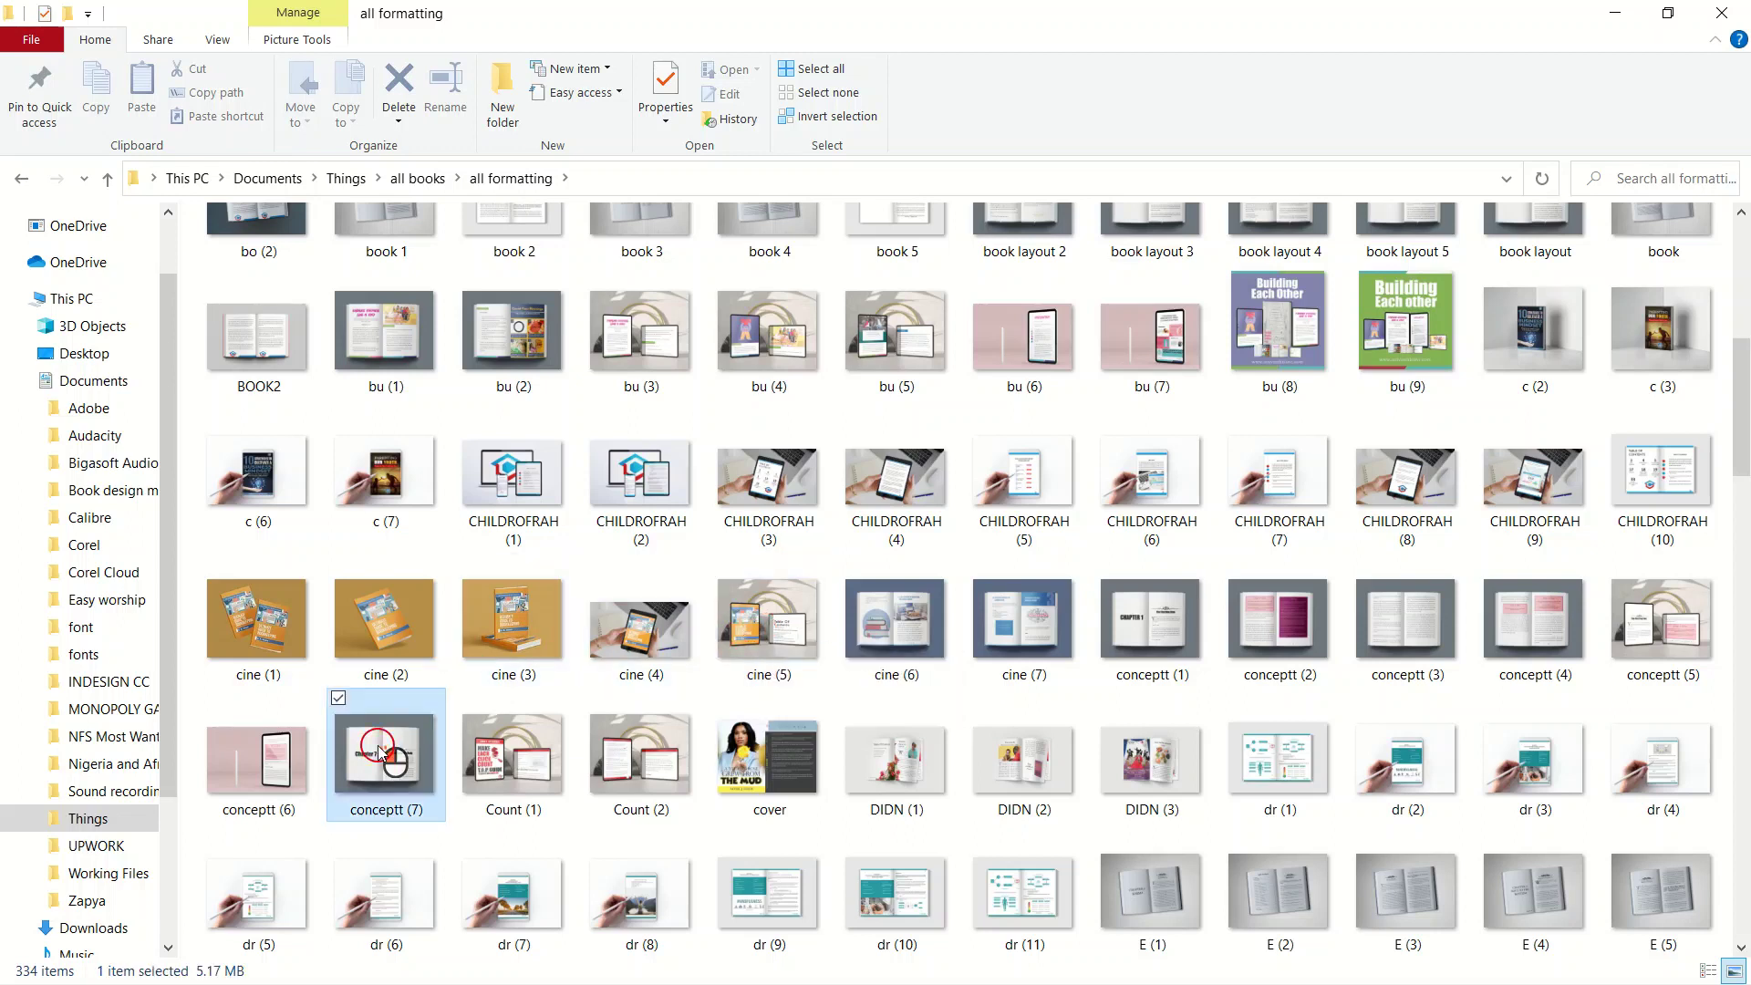
{"action": "double_click", "coordinate": [381, 752]}
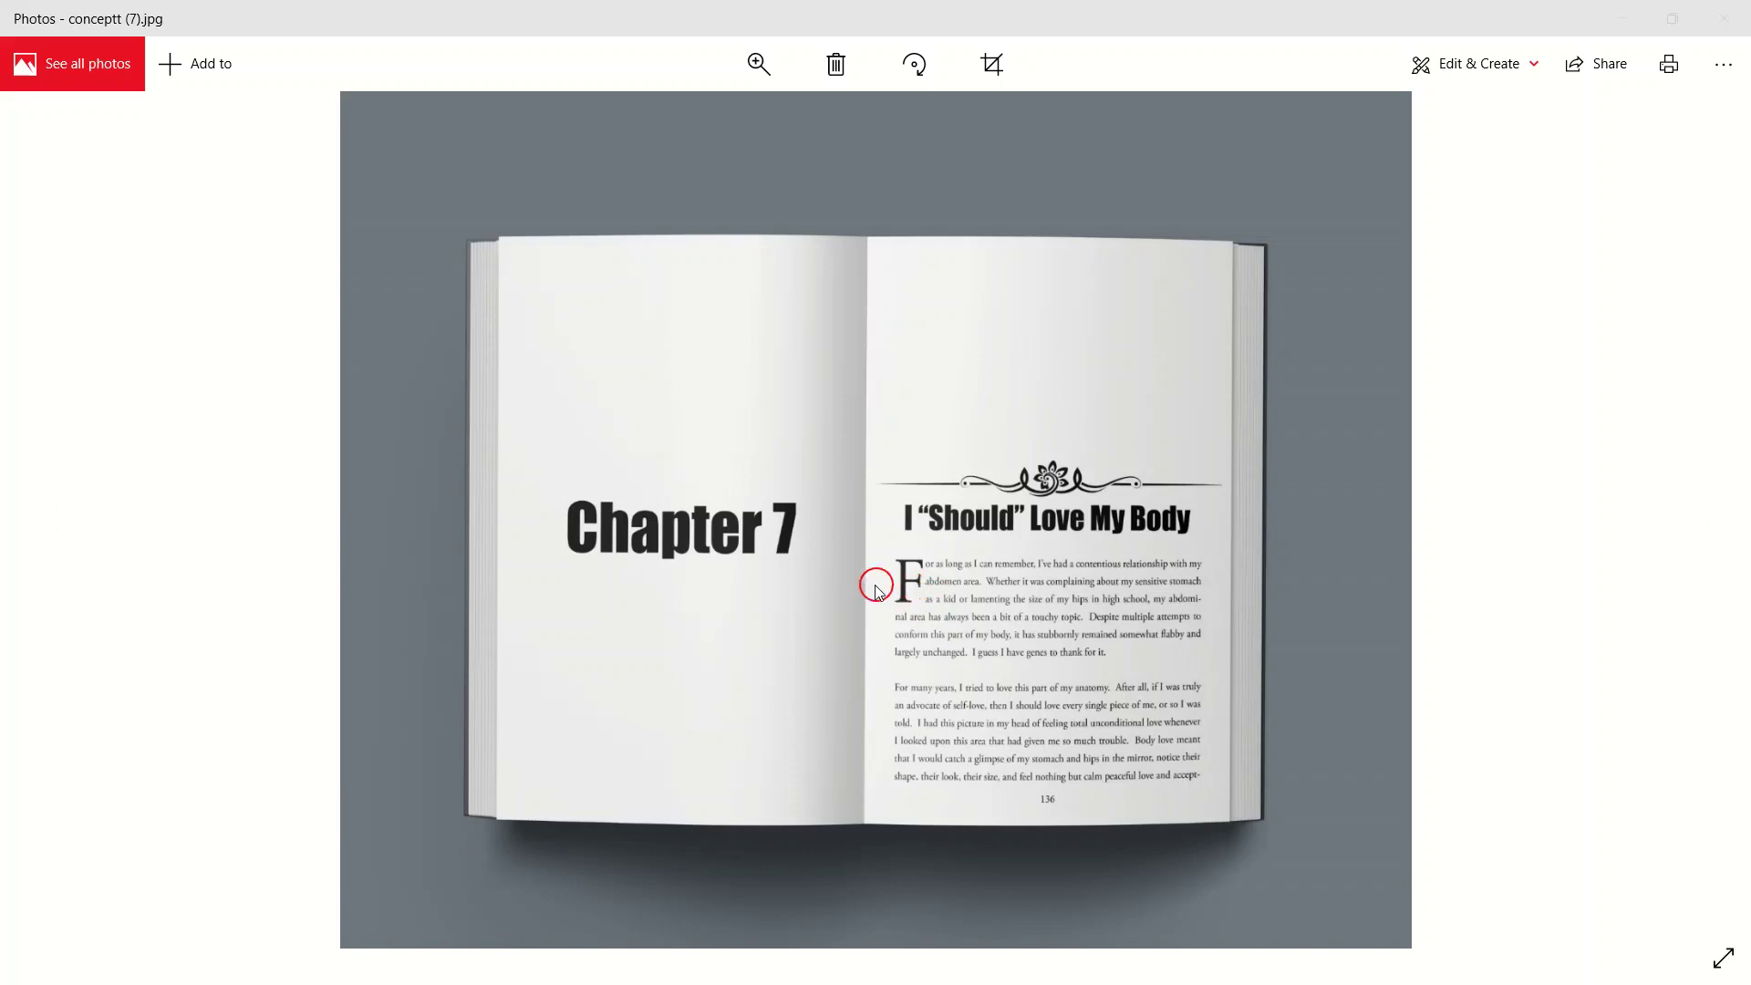
Leave the Photos mockup and return to InDesign, entering the first body text frame.
{"action": "key", "text": "super"}
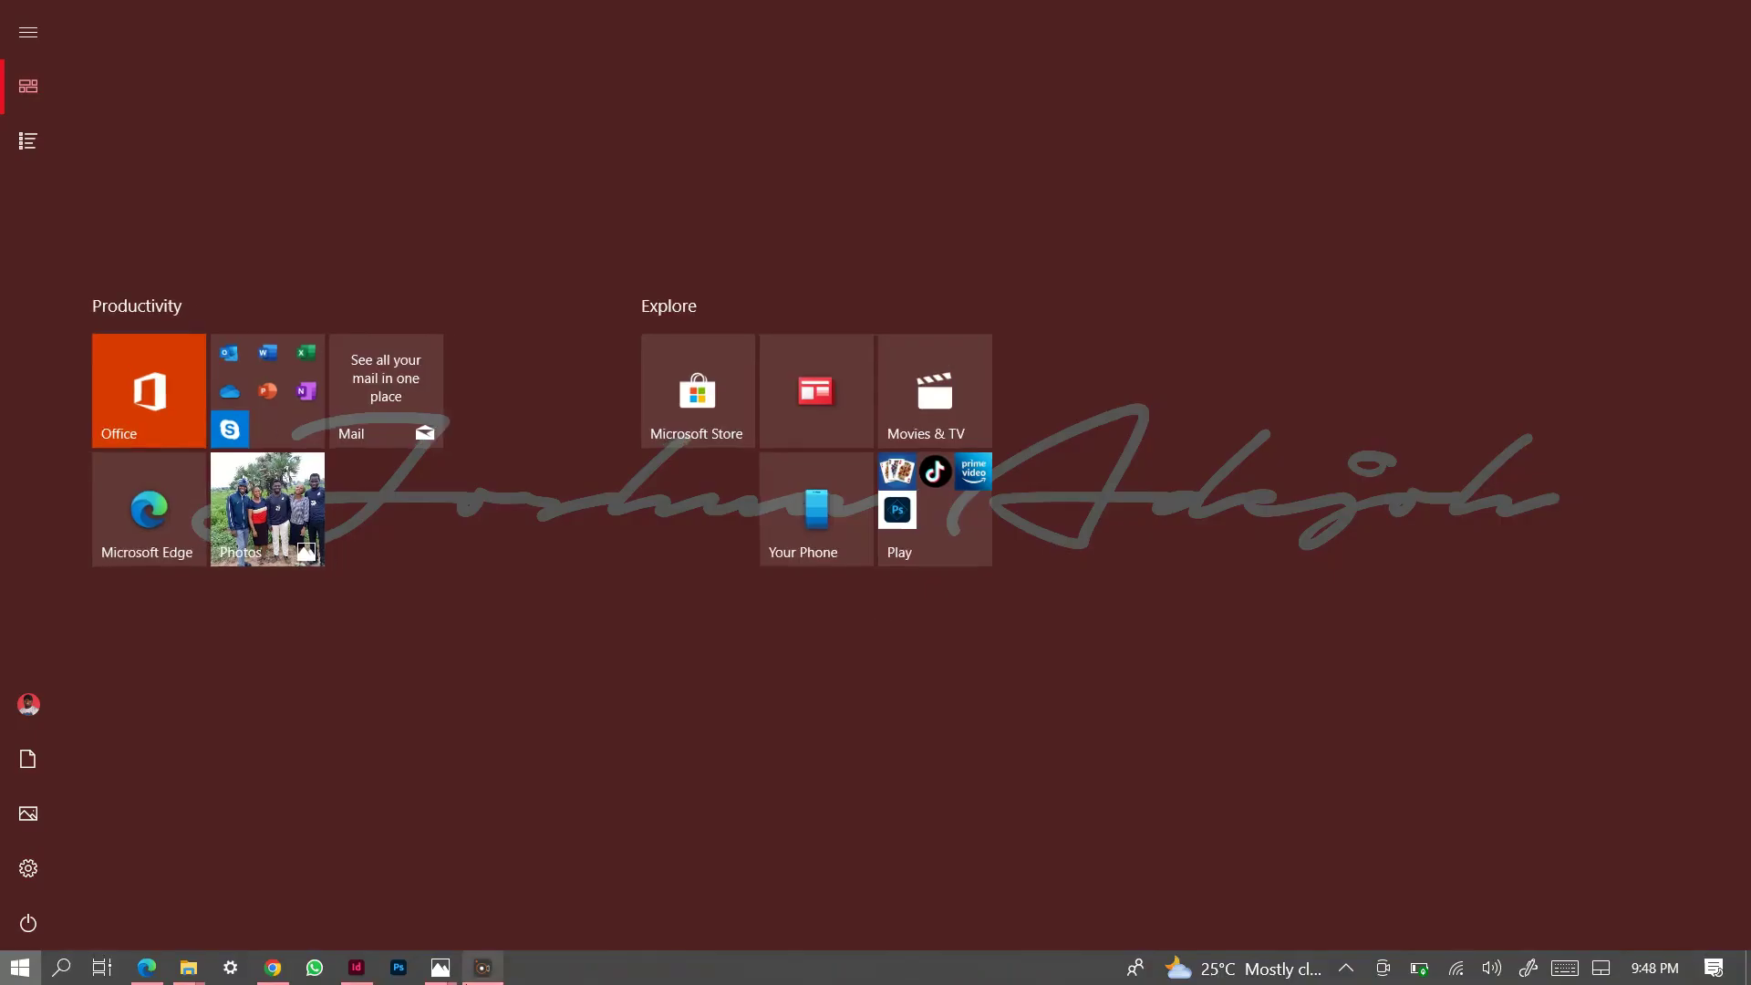
{"action": "left_click", "coordinate": [356, 967]}
{"action": "double_click", "coordinate": [628, 422]}
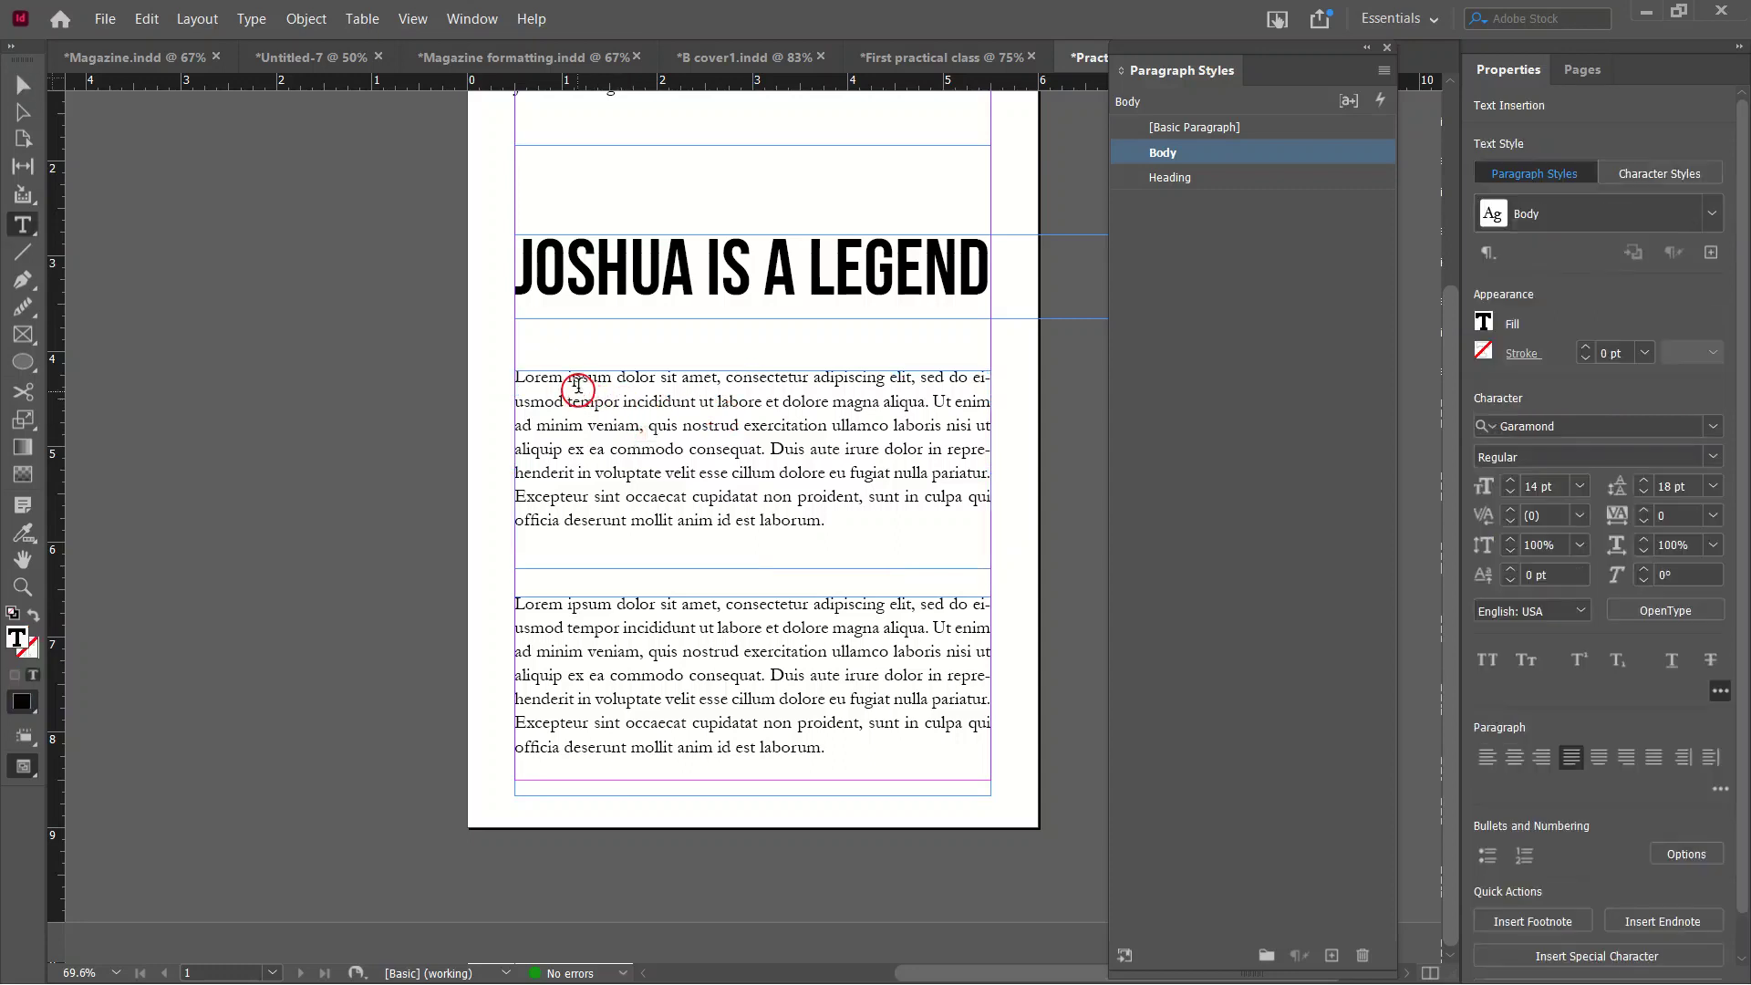
Apply the Body style to the first paragraph and give it a one-character drop cap.
{"action": "double_click", "coordinate": [859, 520]}
{"action": "double_click", "coordinate": [859, 520]}
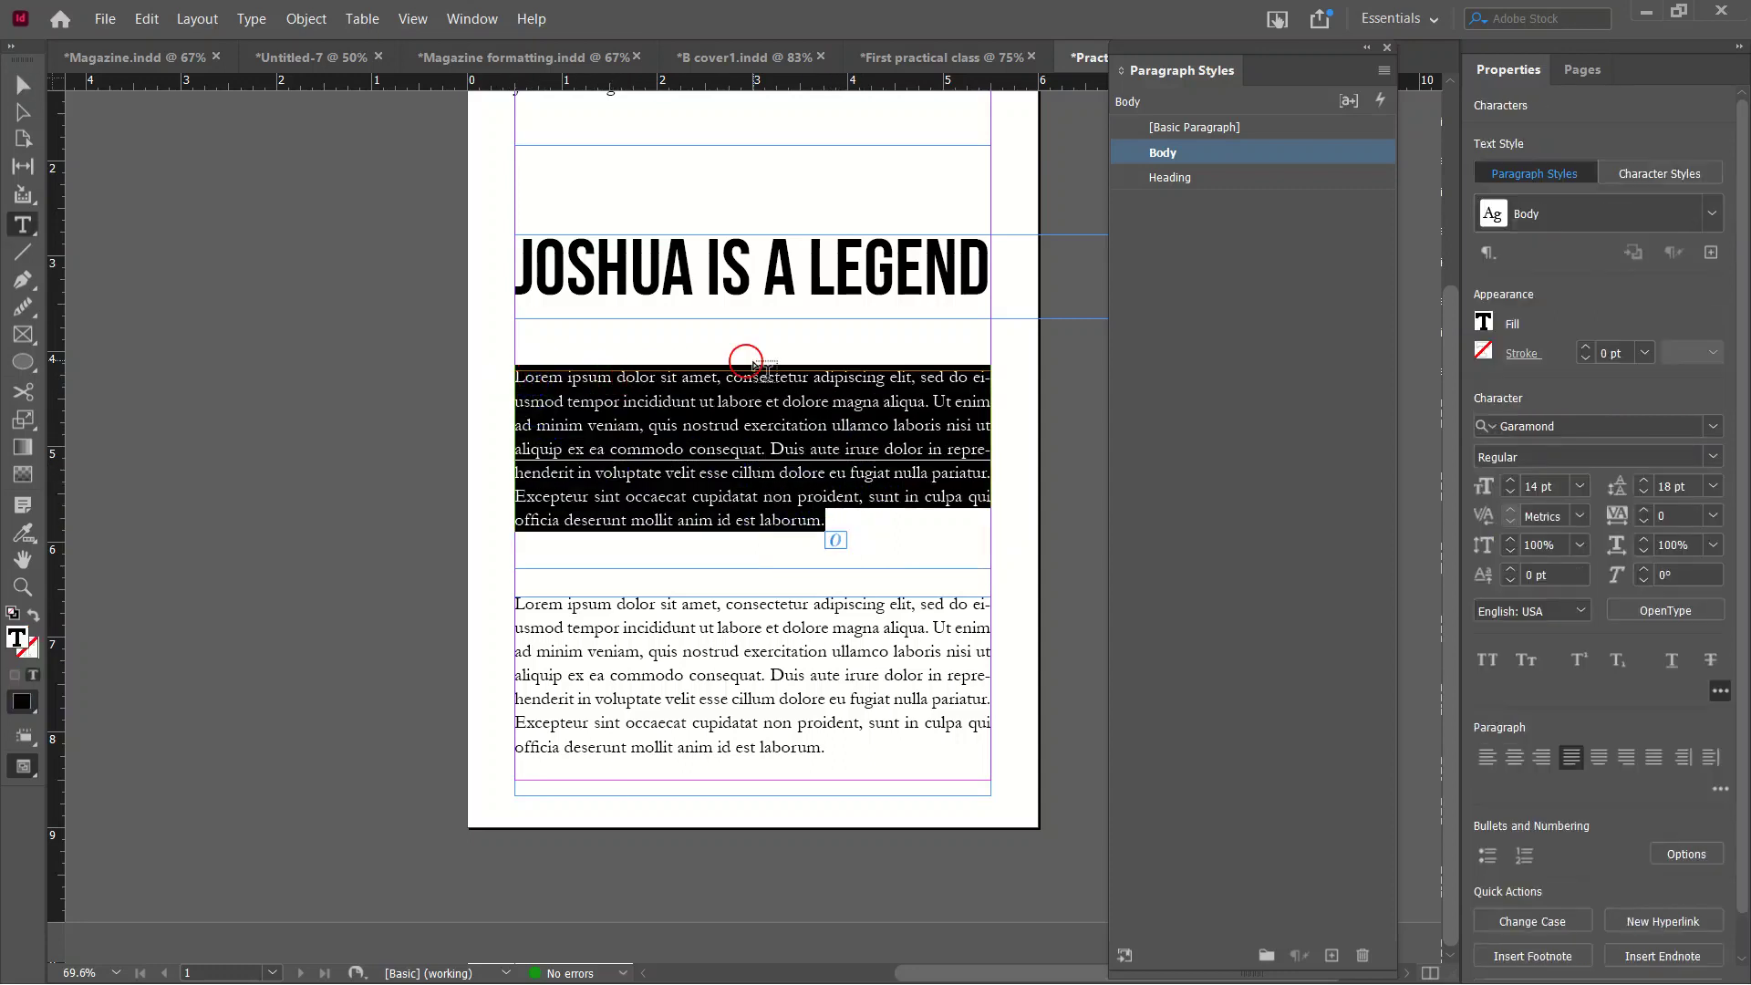
{"action": "left_click", "coordinate": [1274, 158]}
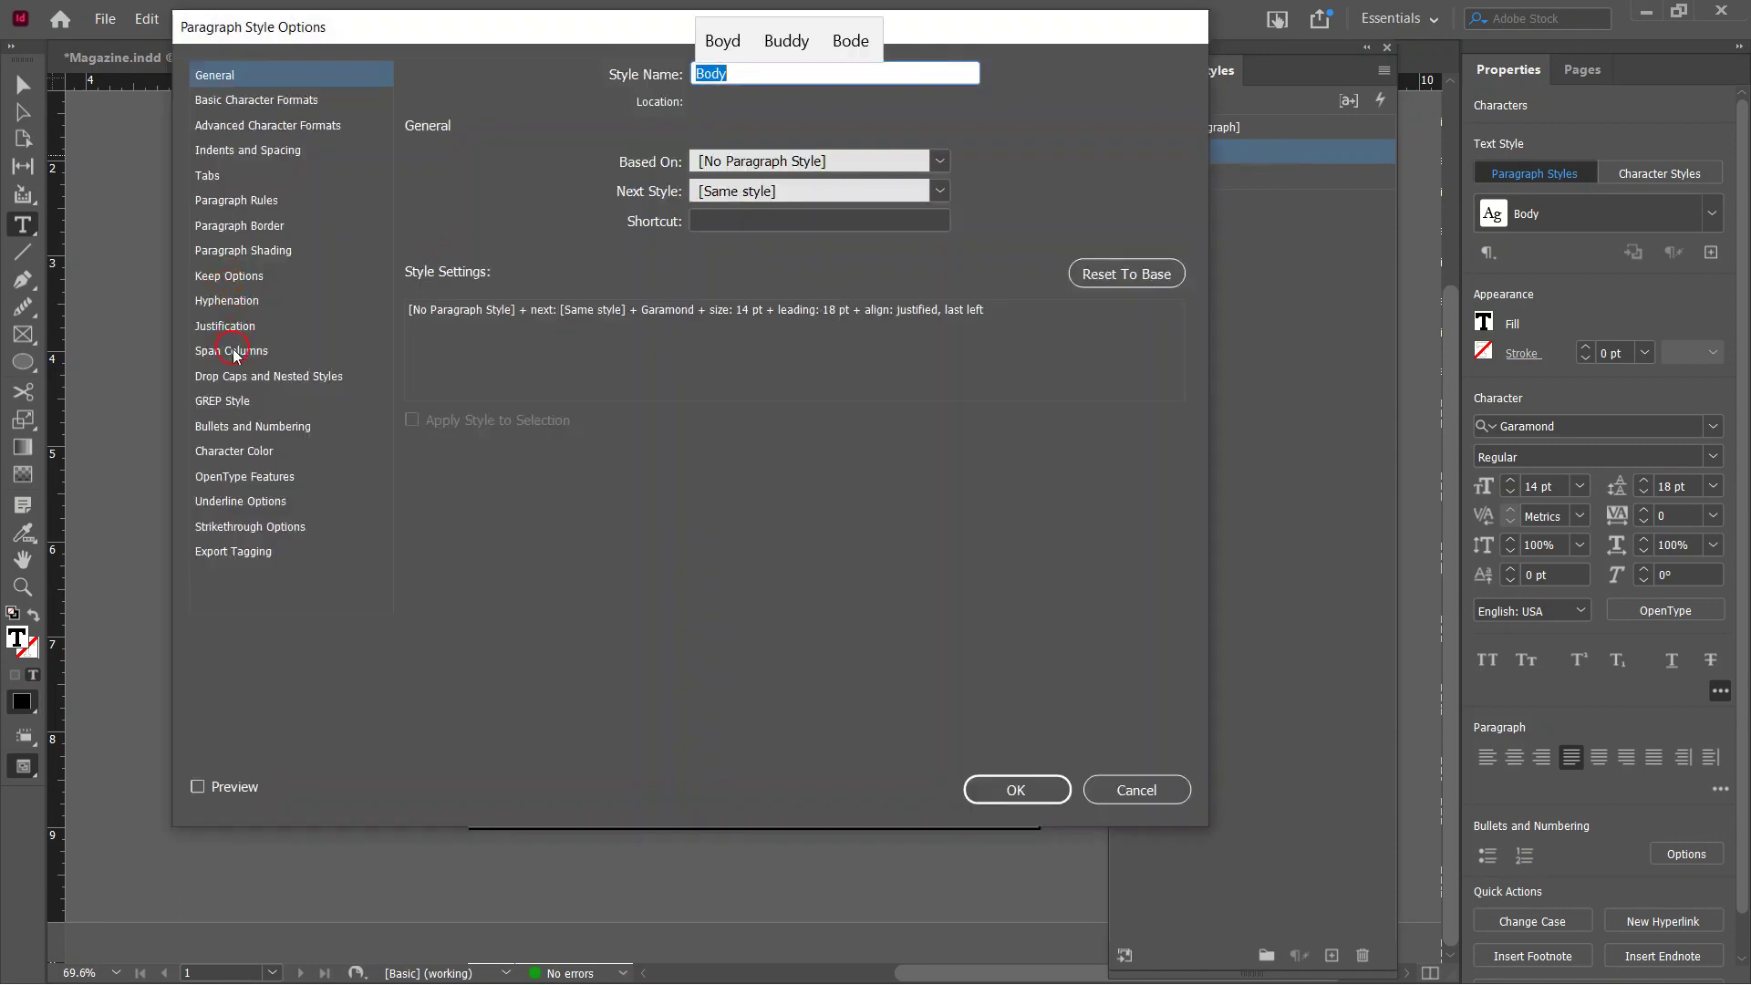
{"action": "left_click", "coordinate": [219, 381]}
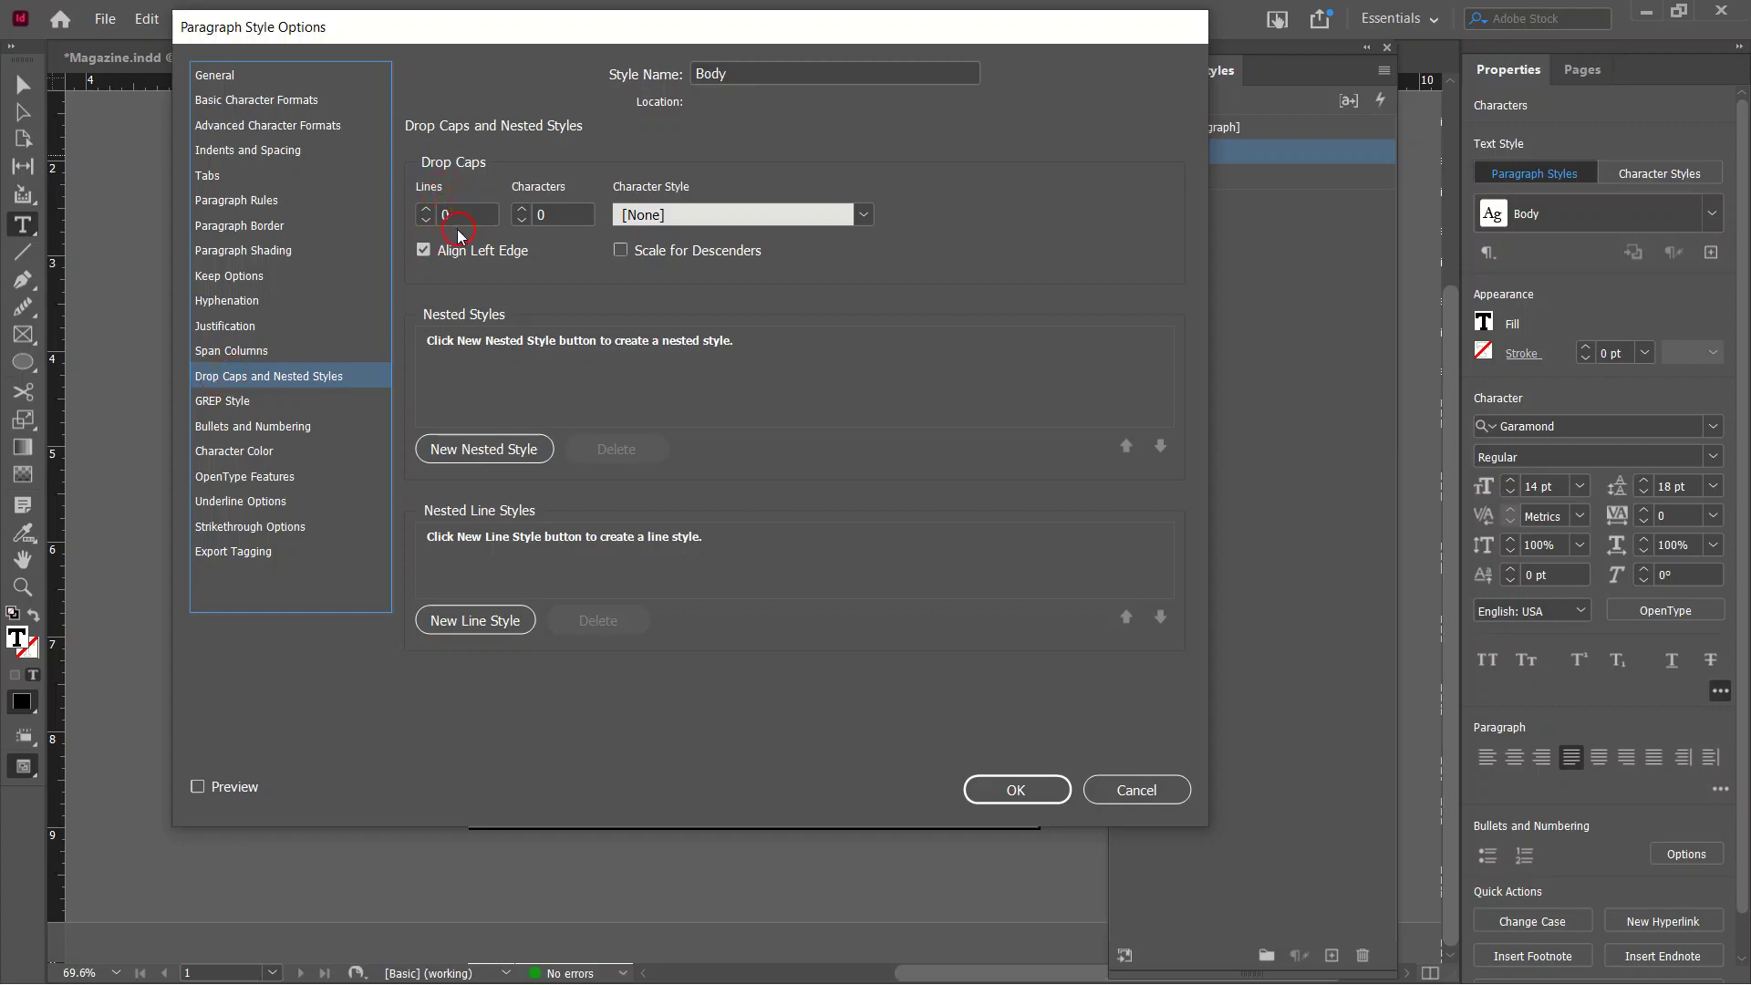
{"action": "left_click", "coordinate": [429, 209]}
{"action": "left_click", "coordinate": [424, 215]}
{"action": "left_click", "coordinate": [1049, 799]}
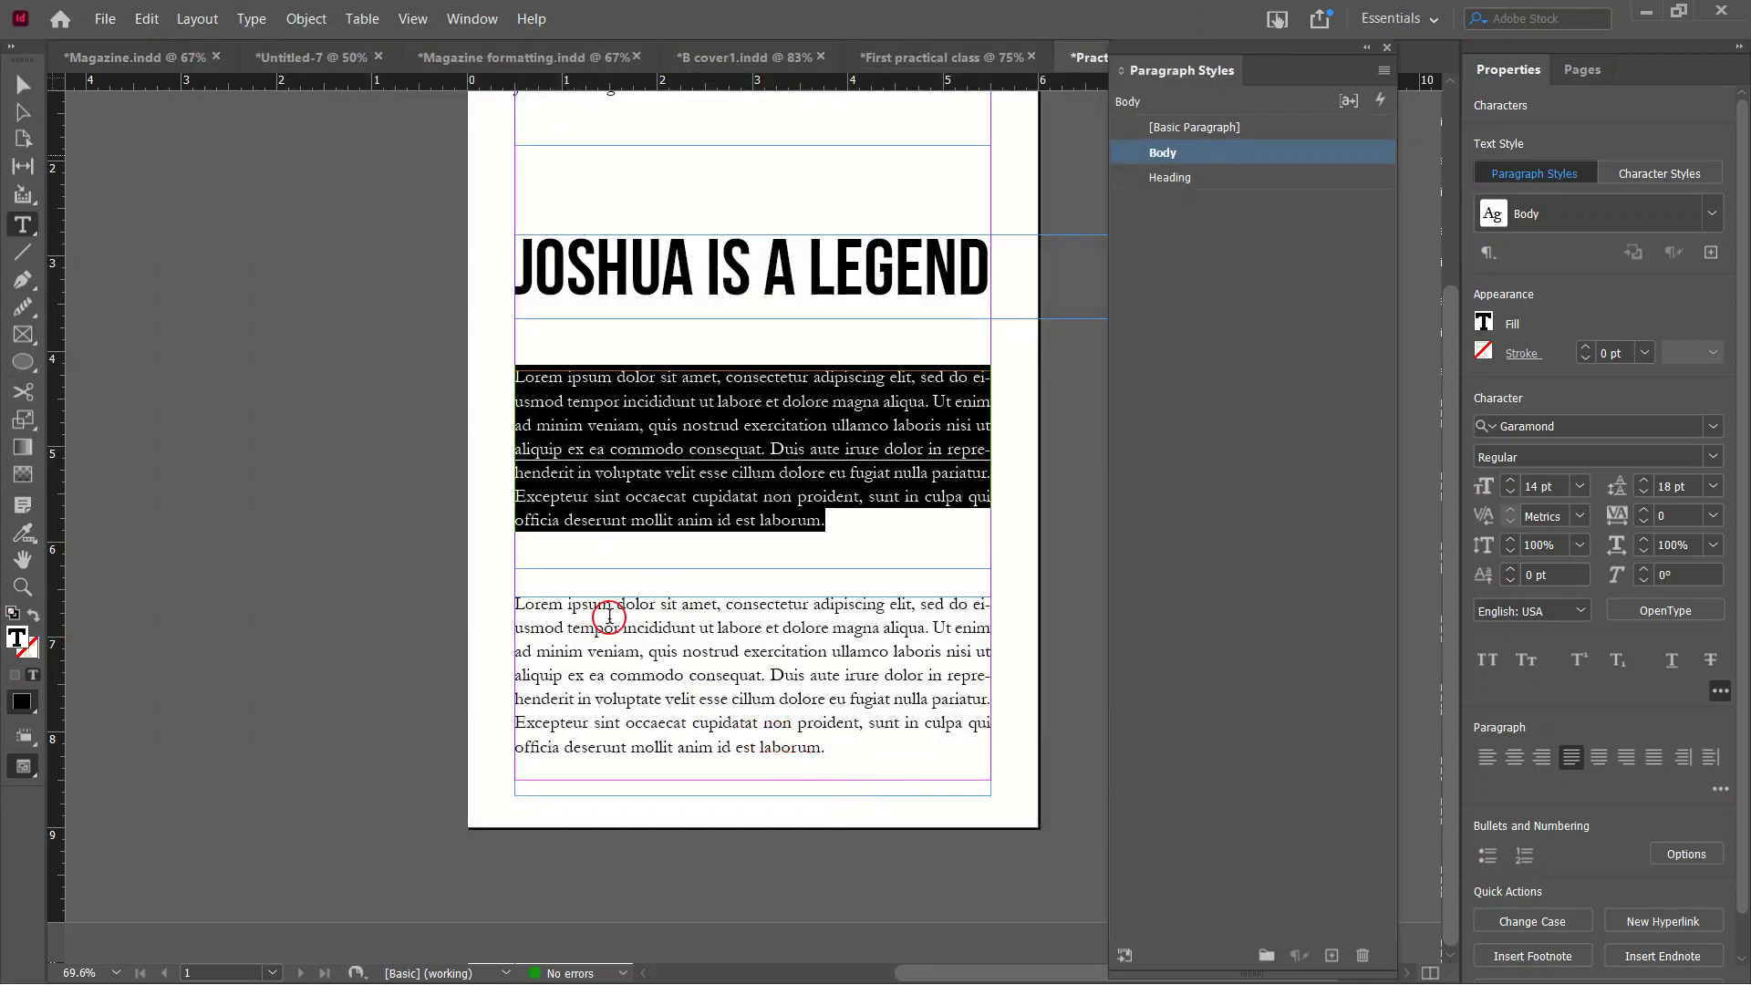
{"action": "left_click", "coordinate": [703, 401]}
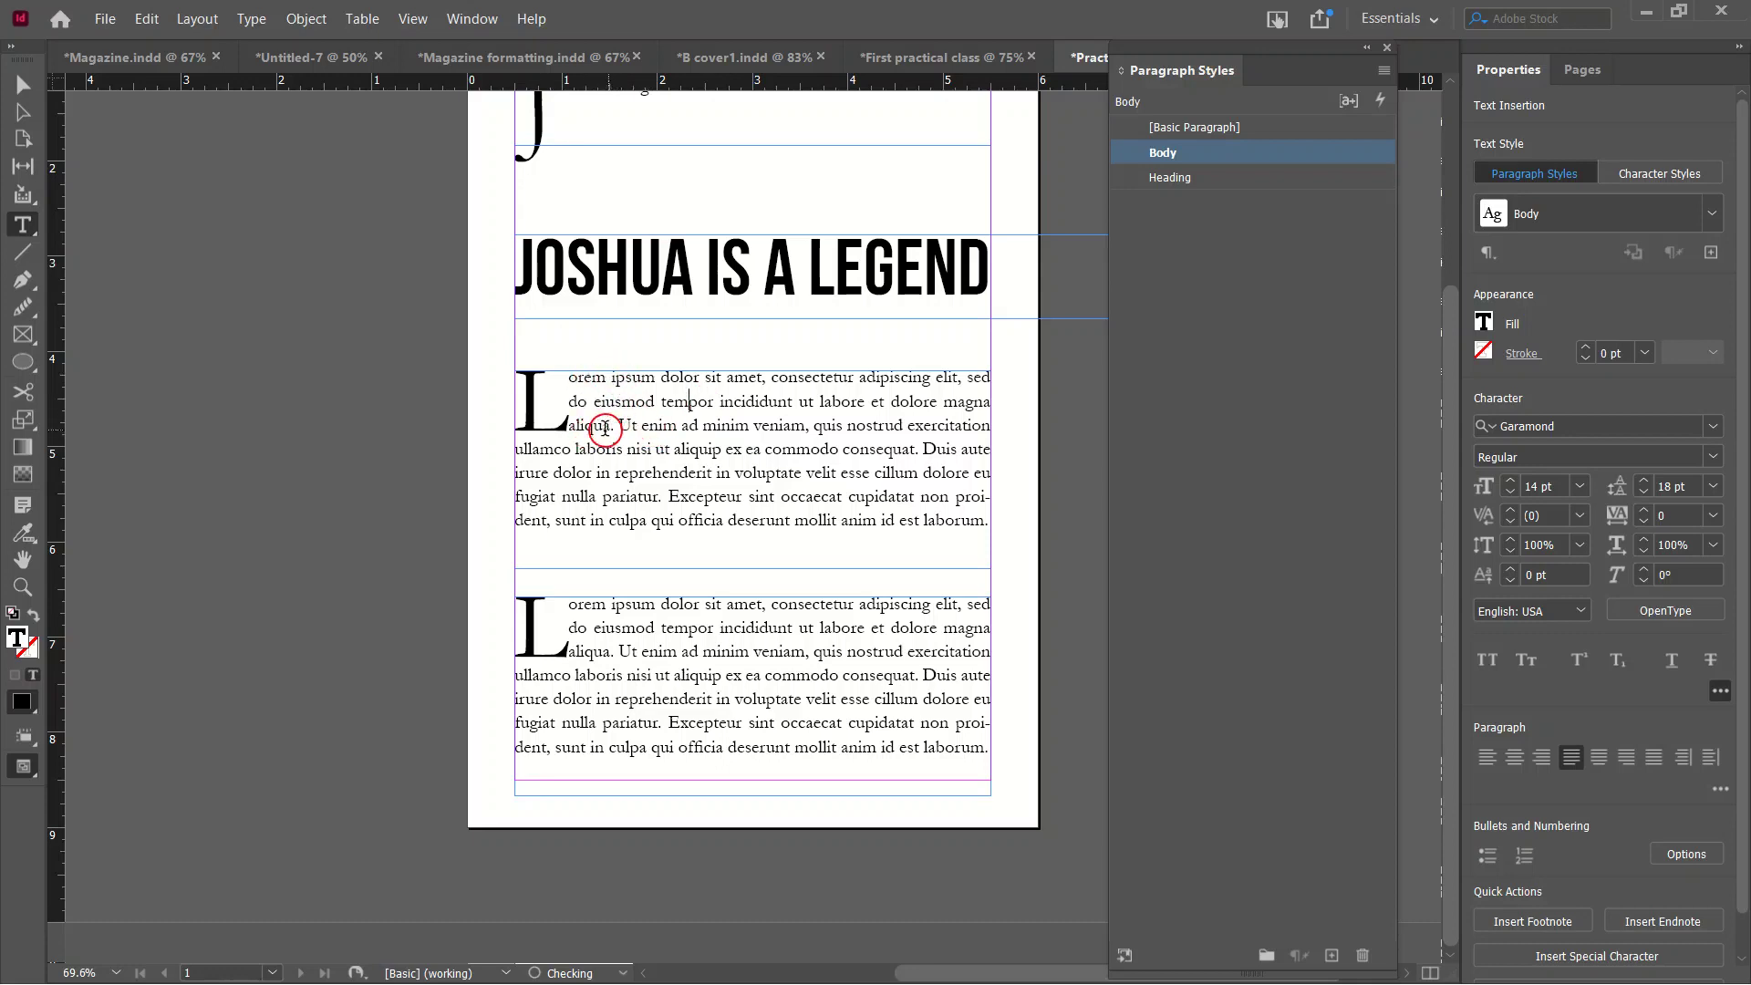
Reopen the Body style options and make the drop cap five lines deep.
{"action": "left_click", "coordinate": [1213, 165]}
{"action": "double_click", "coordinate": [1212, 161]}
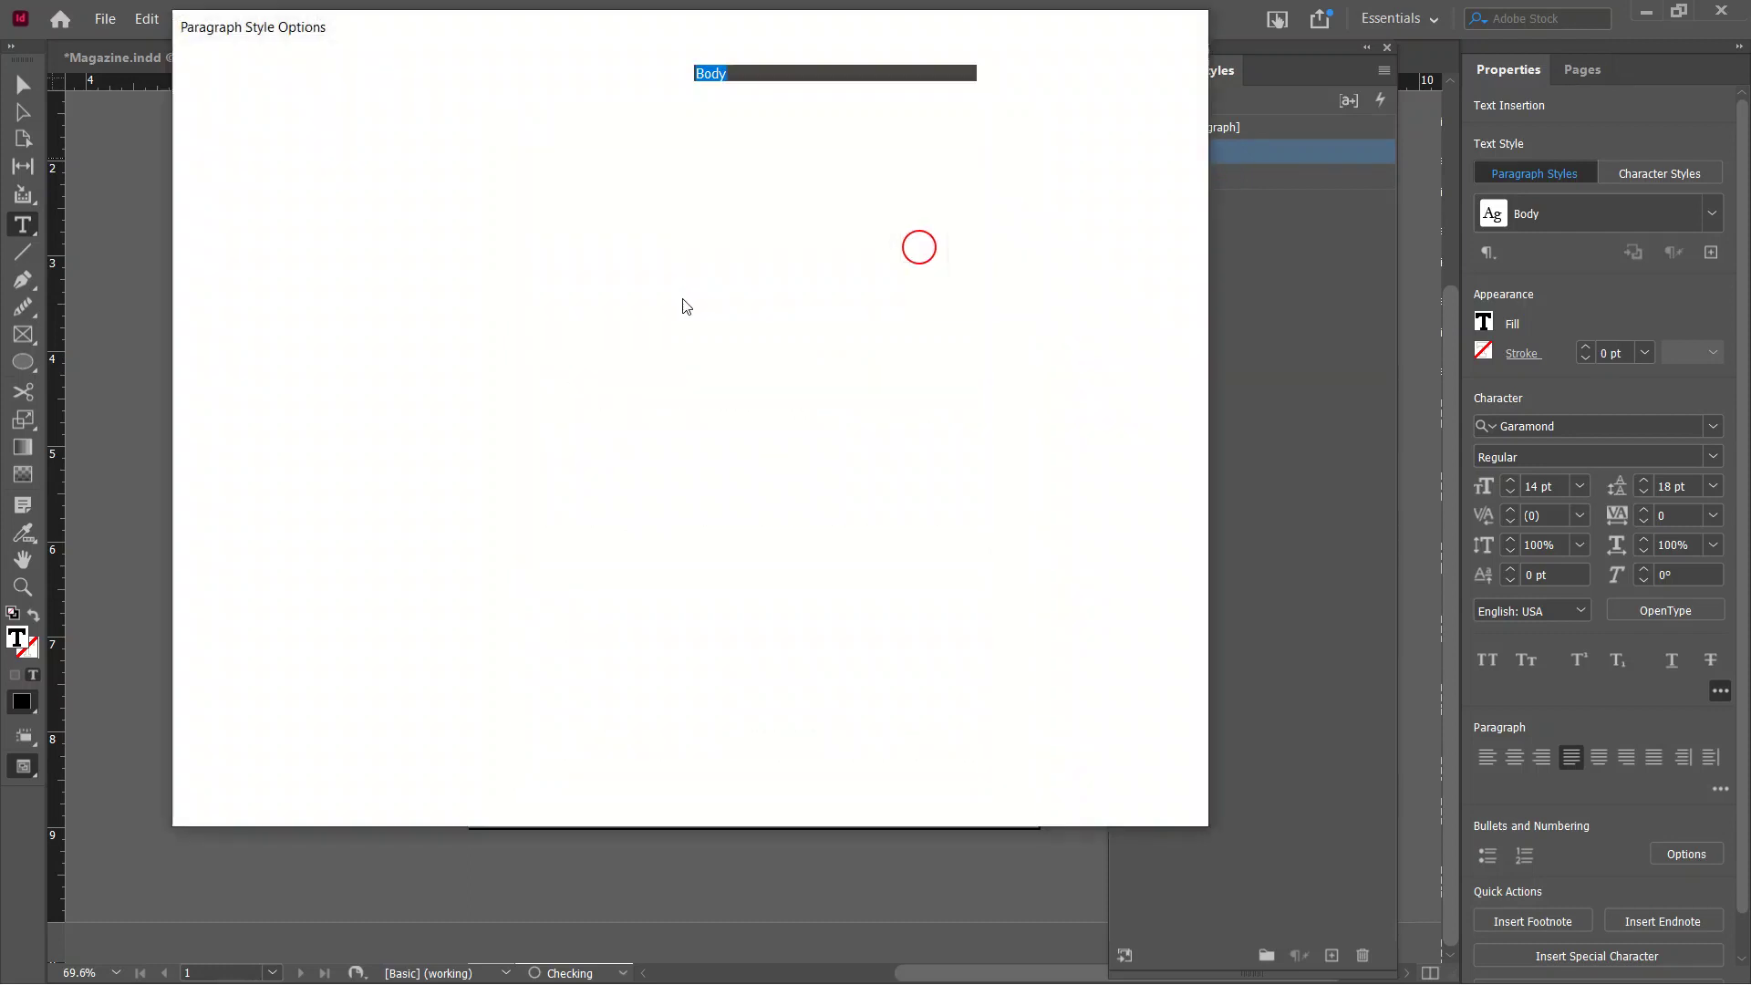
{"action": "left_click", "coordinate": [209, 351]}
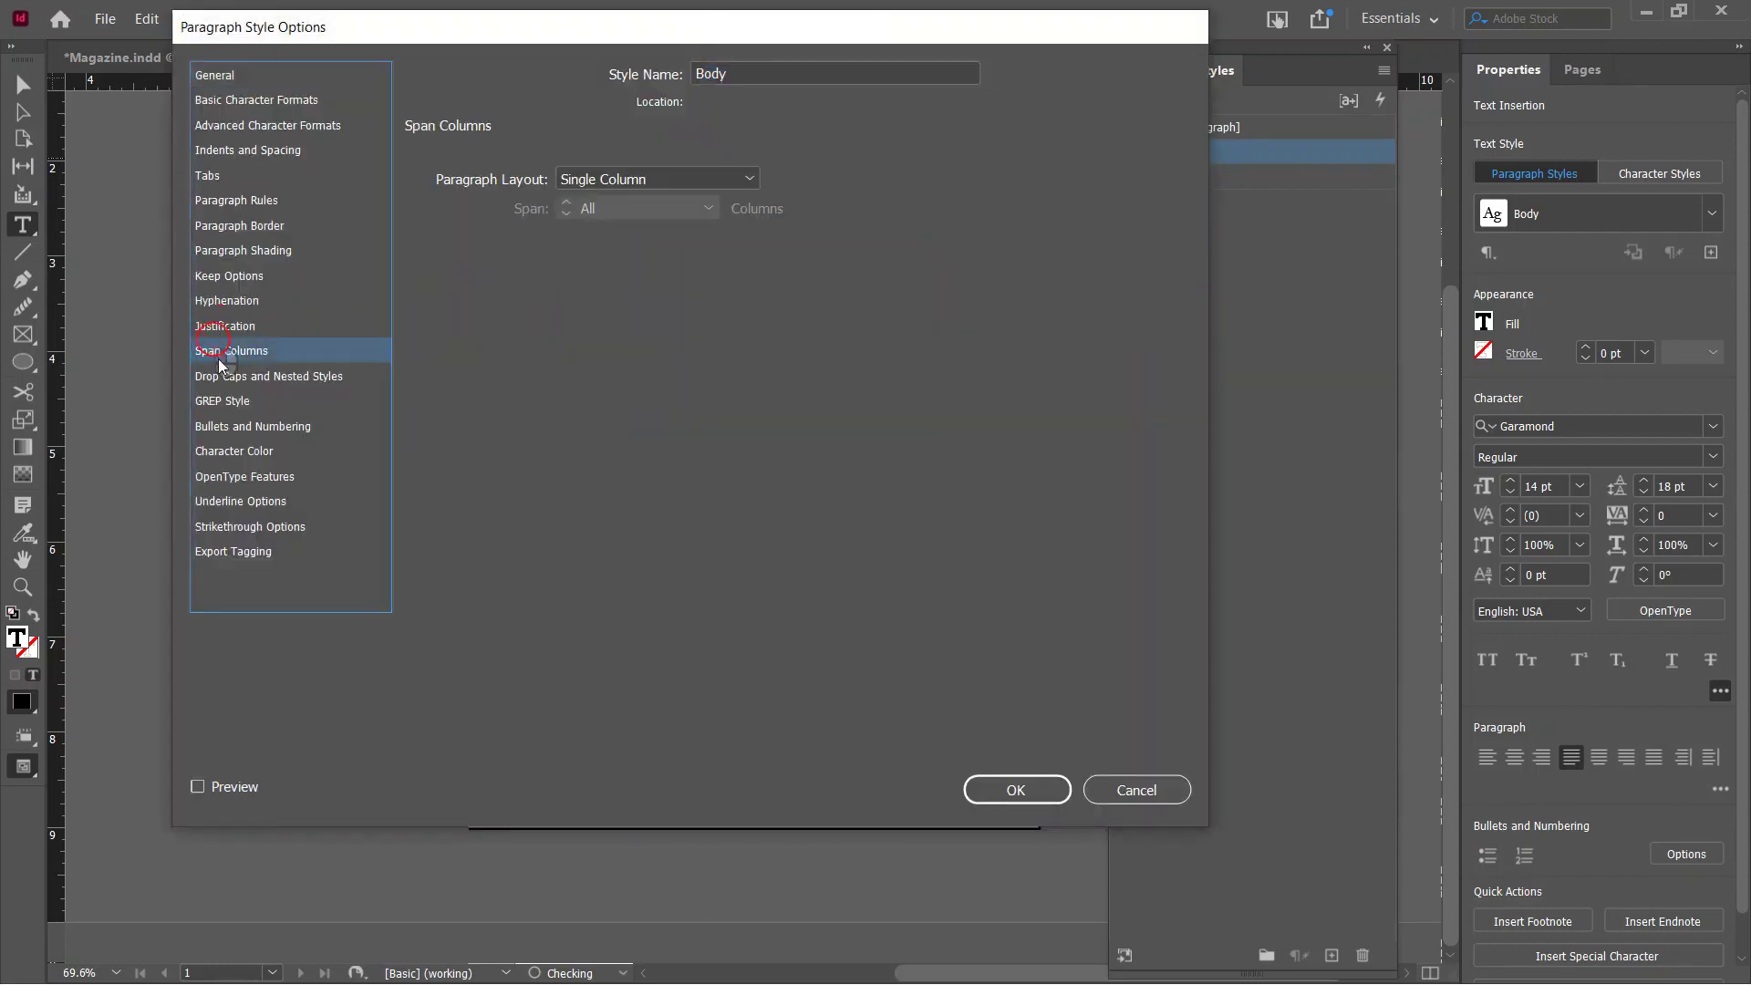
{"action": "left_click", "coordinate": [220, 383]}
{"action": "left_click", "coordinate": [426, 211]}
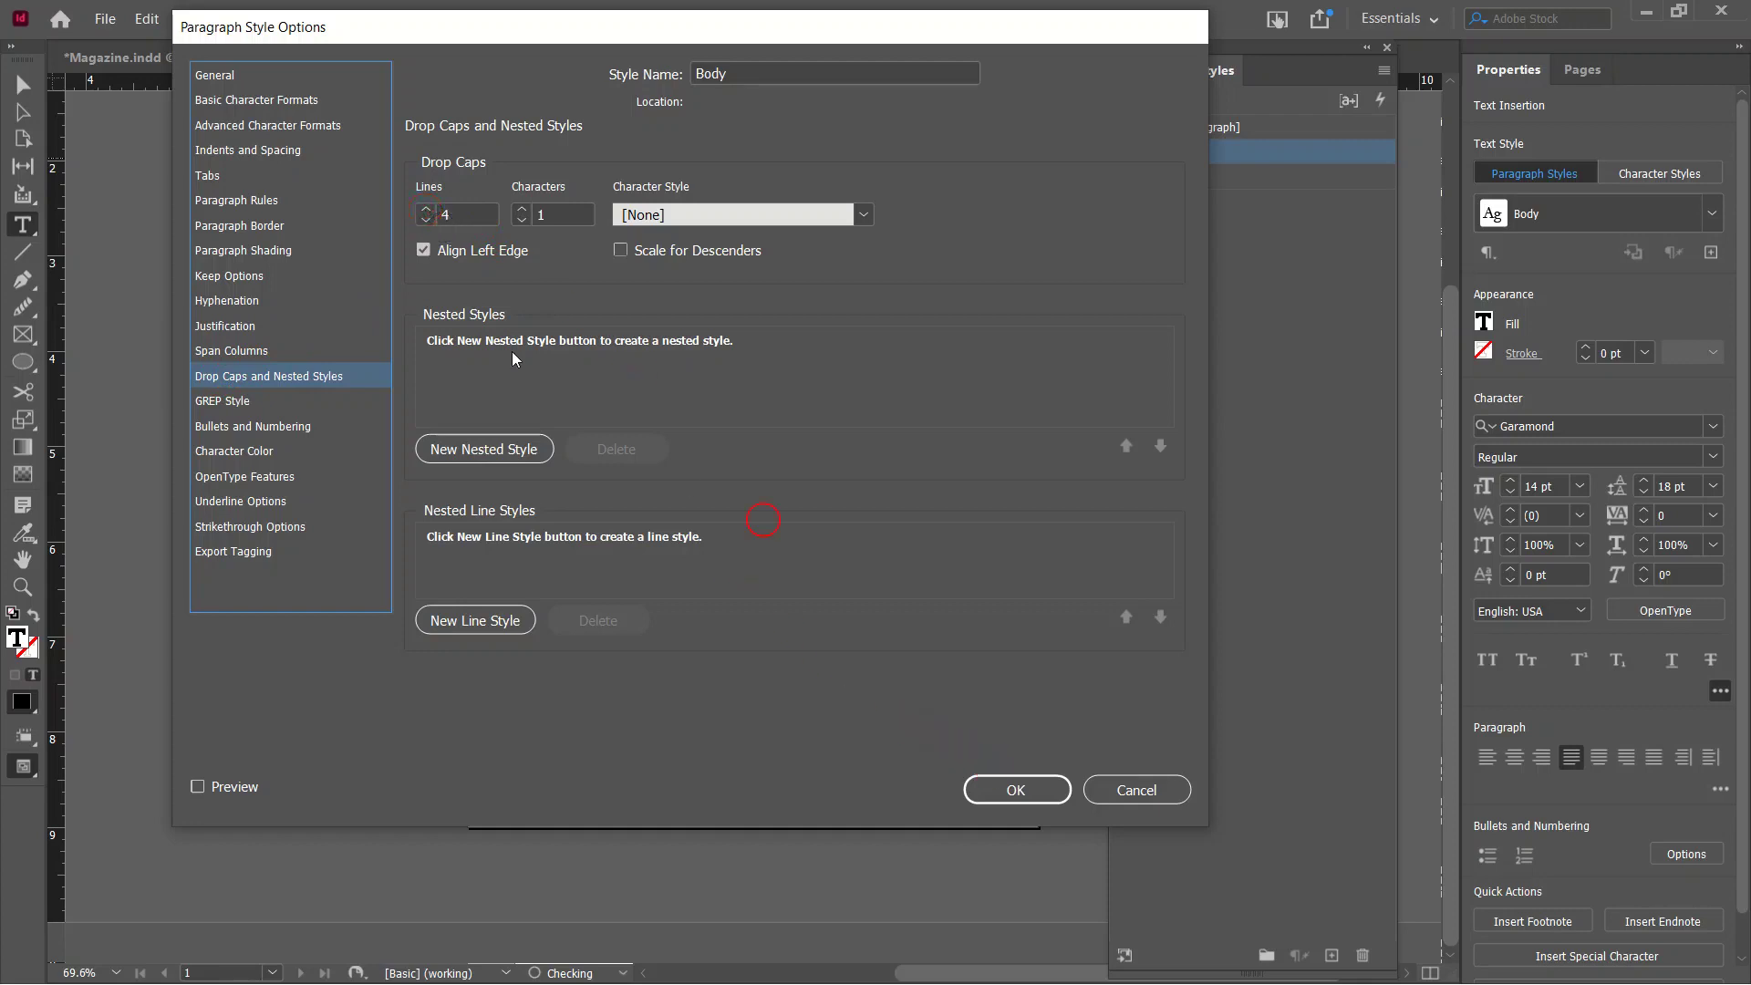
{"action": "left_click", "coordinate": [424, 210]}
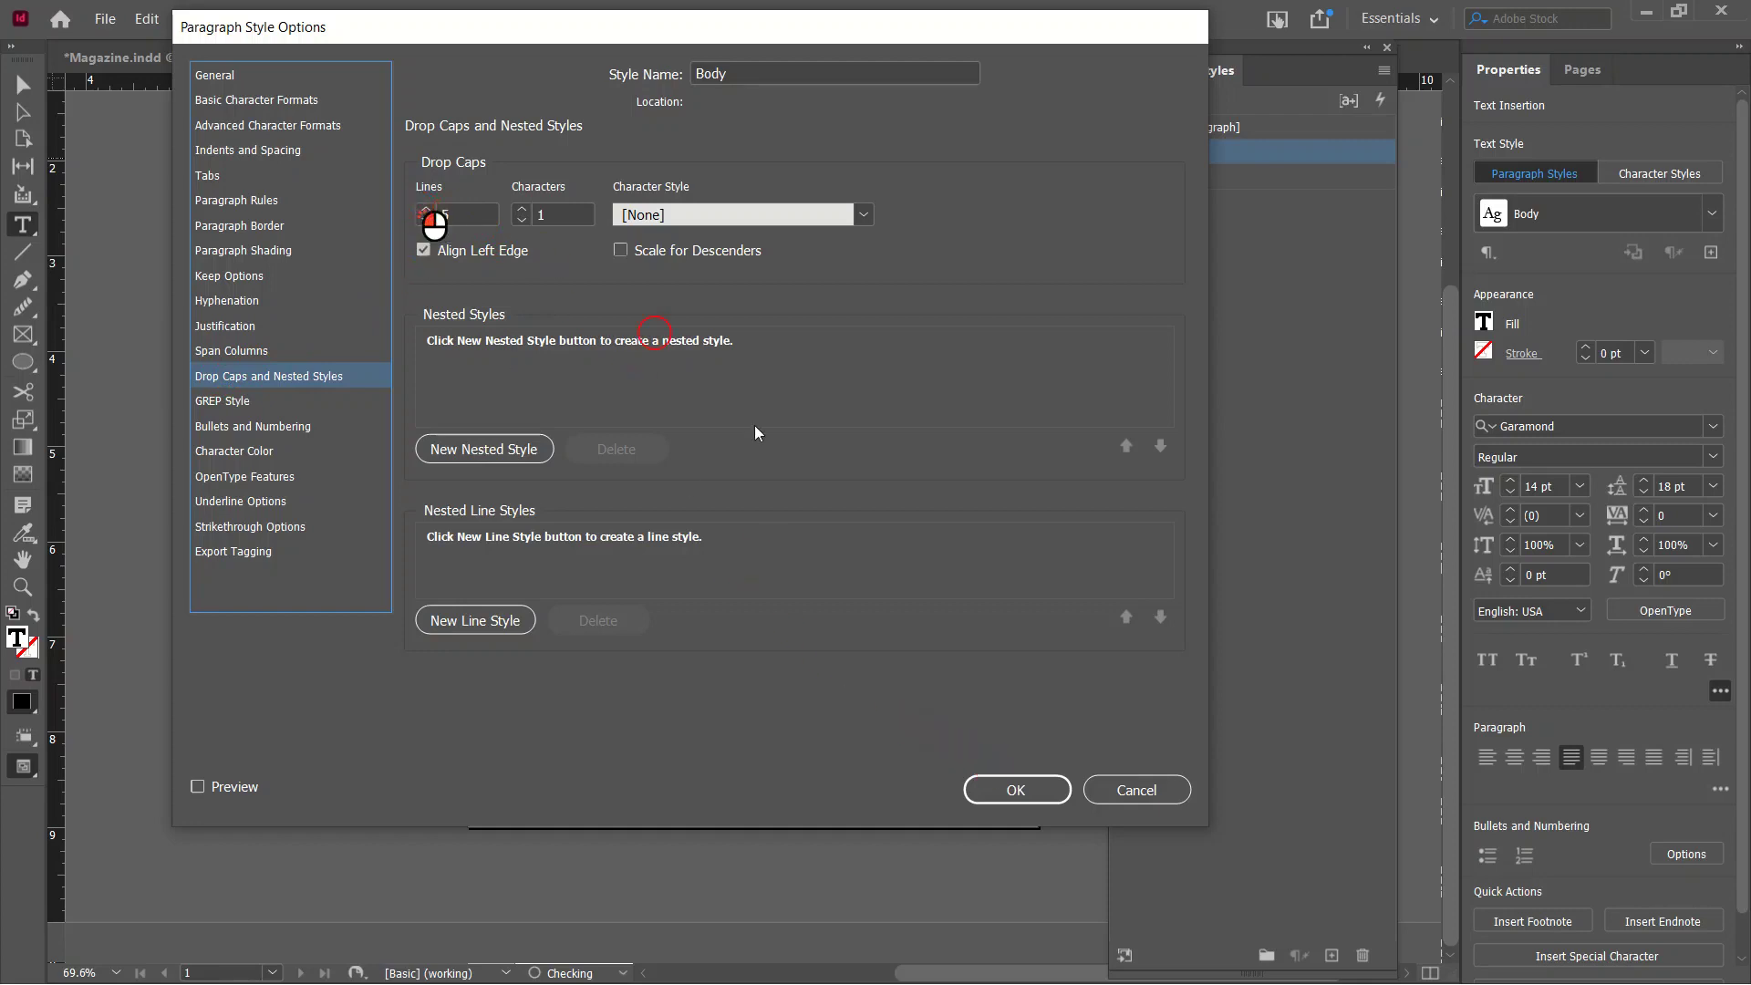
{"action": "left_click", "coordinate": [1030, 795]}
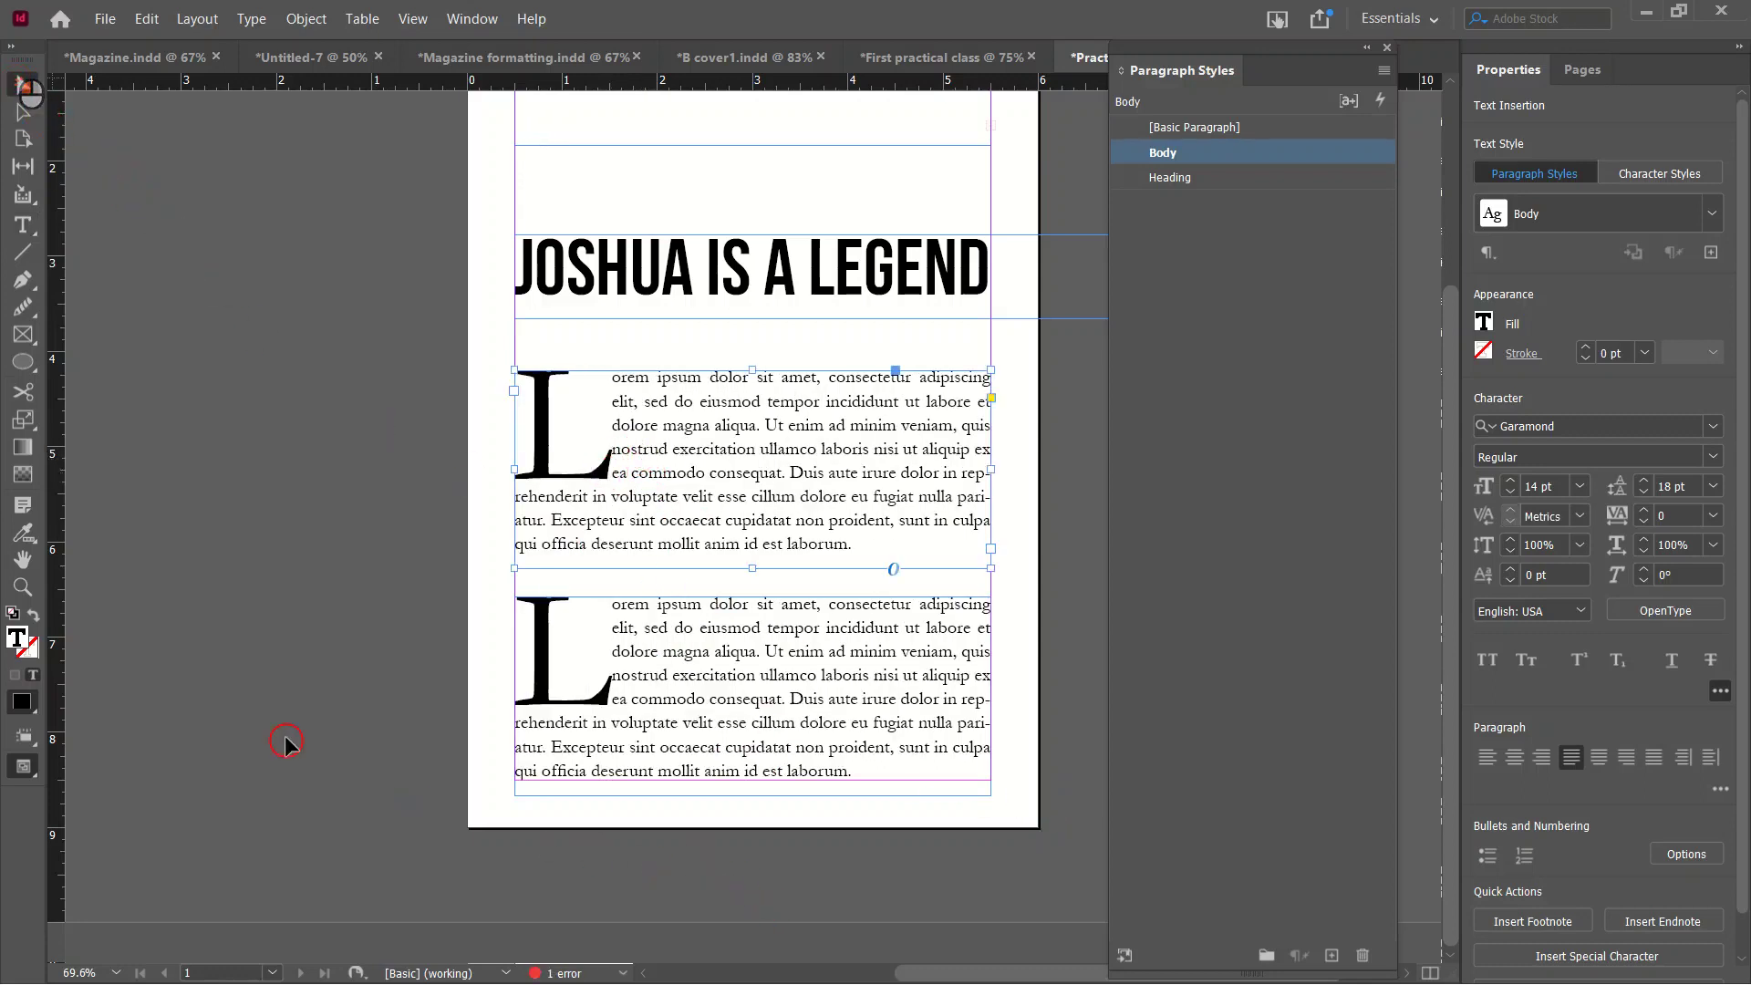
Preview the page, then marquee-select the headline and both body frames and delete them.
{"action": "key", "text": "w"}
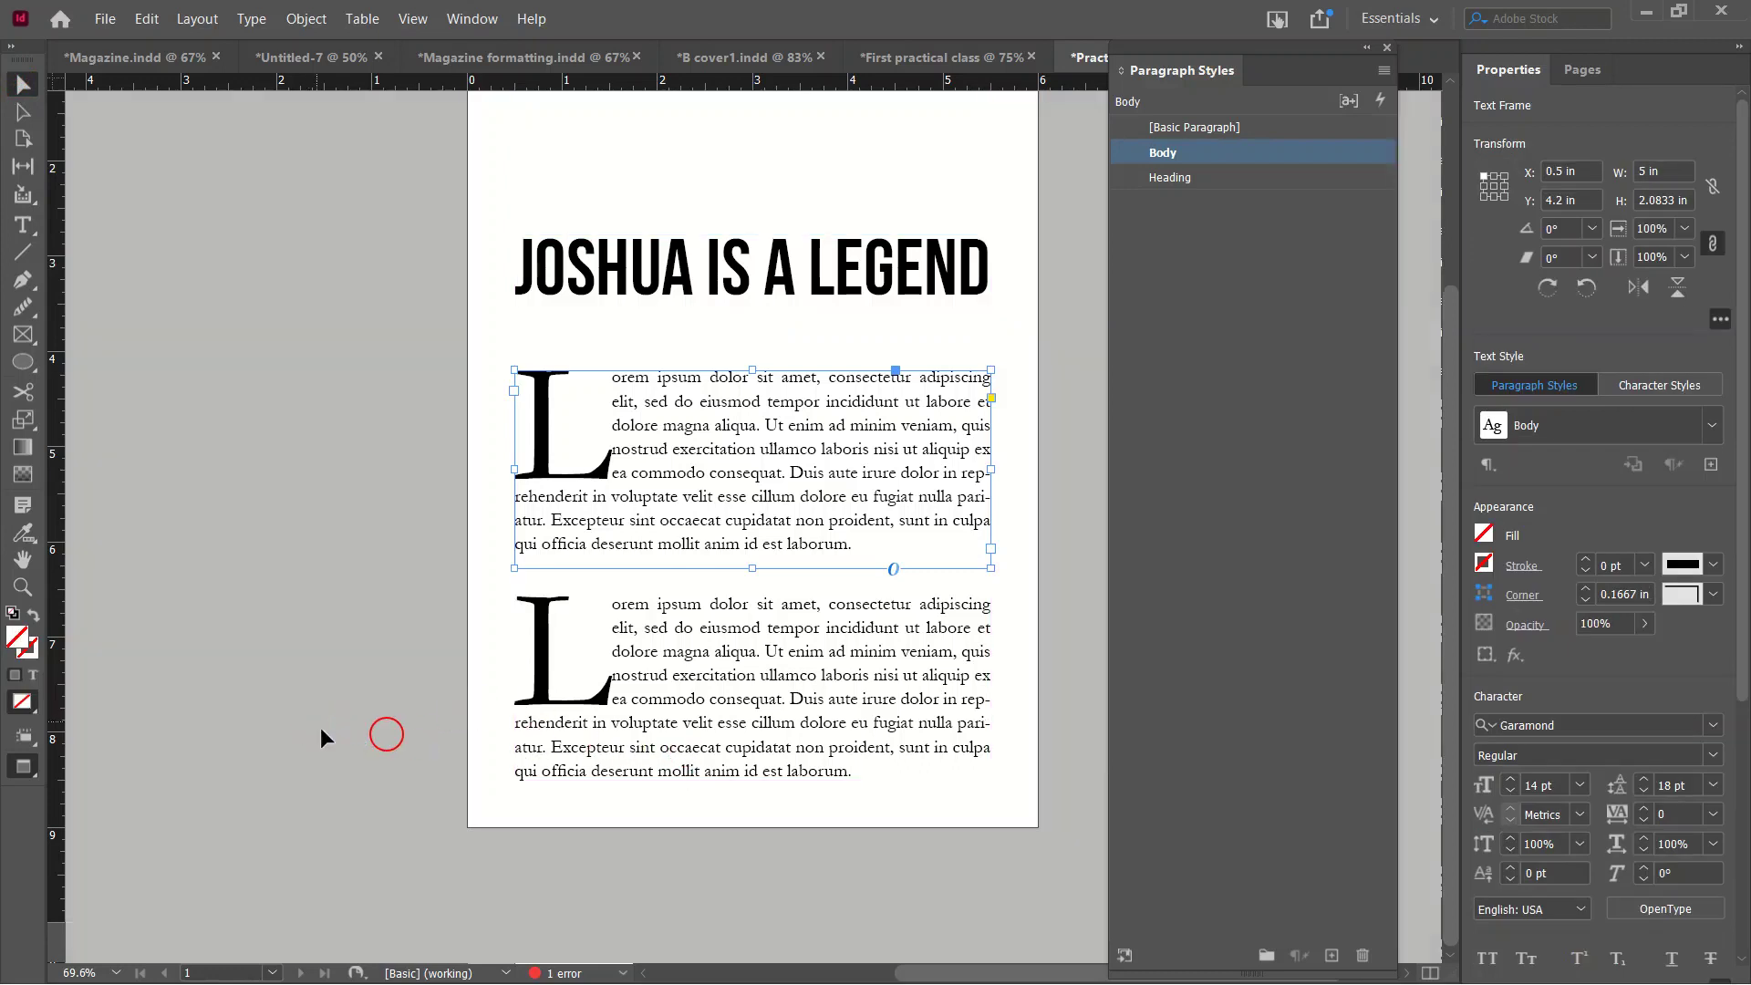
{"action": "left_click", "coordinate": [332, 665]}
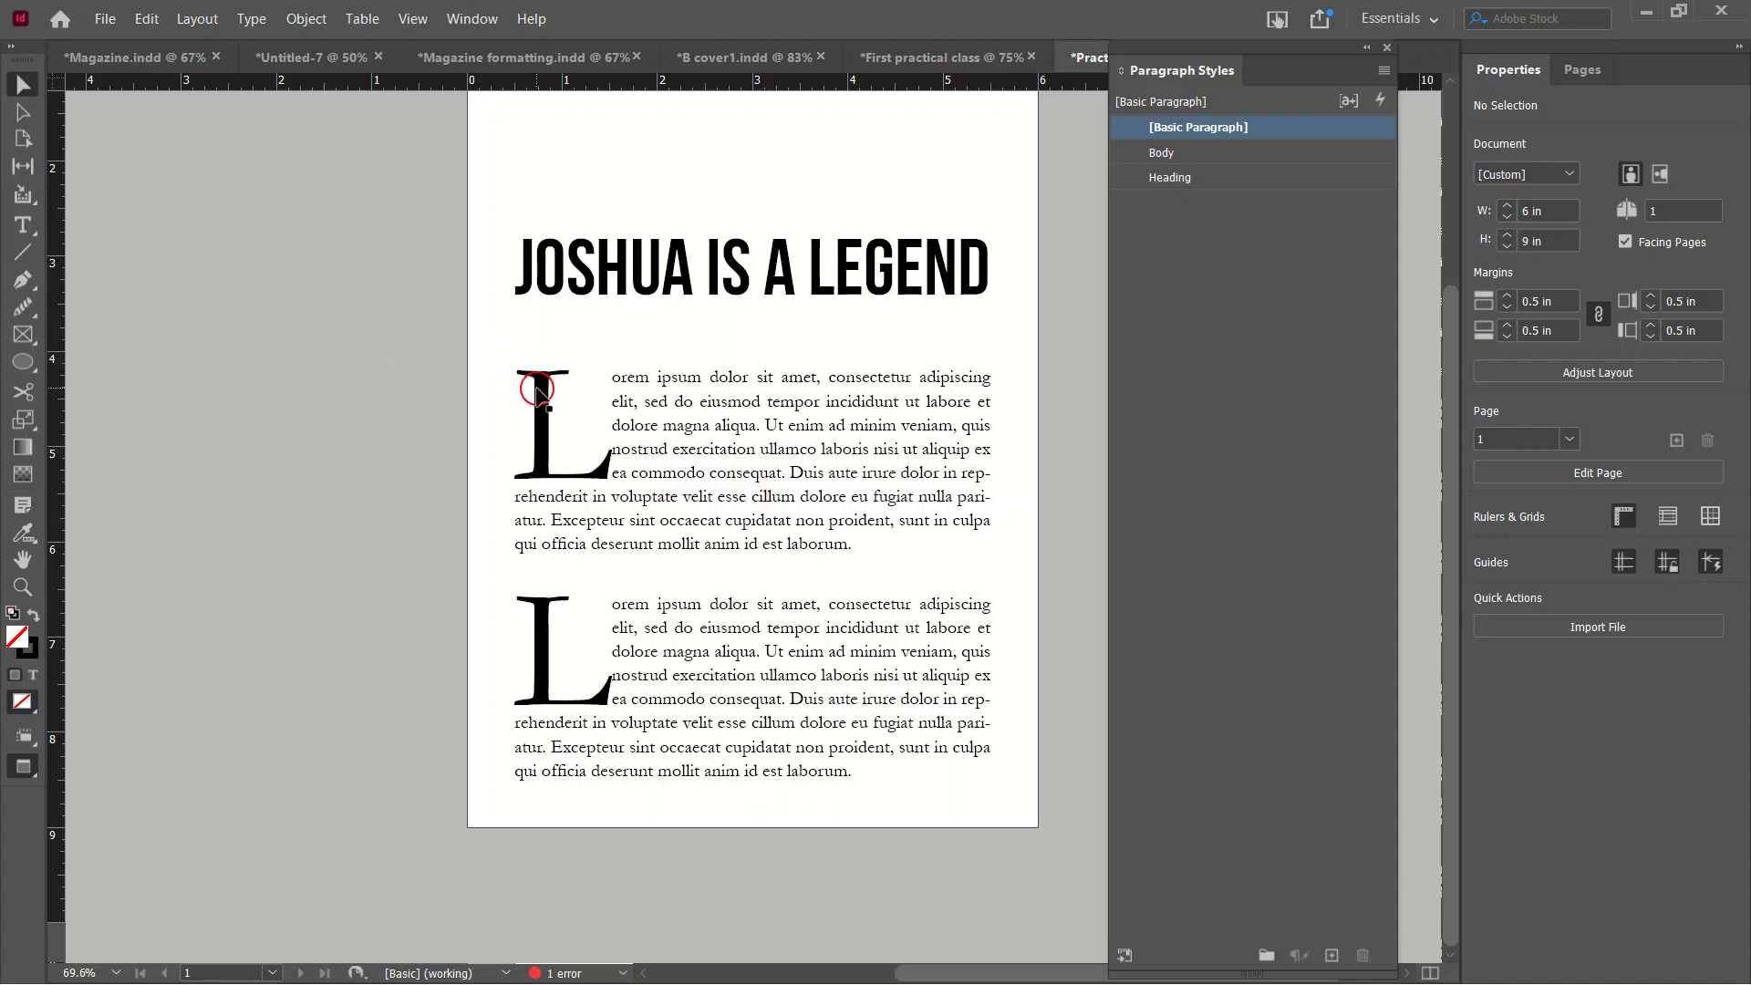
{"action": "key", "text": "w"}
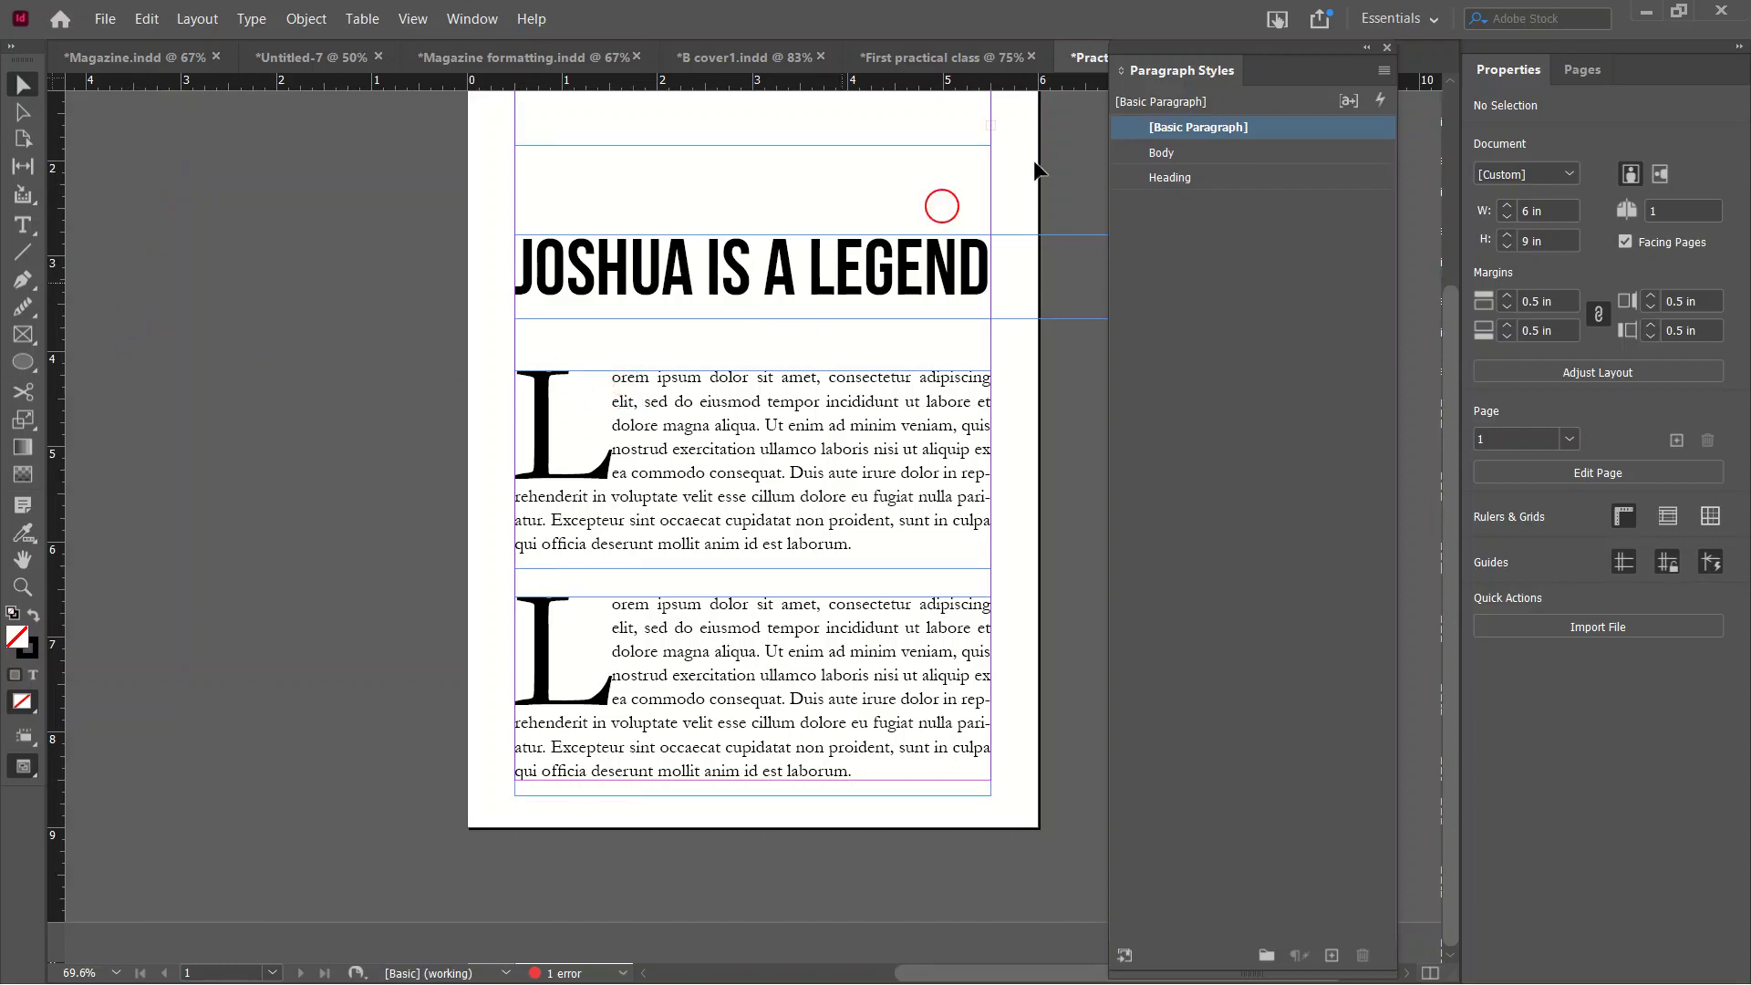
{"action": "left_click", "coordinate": [25, 92]}
{"action": "left_click_drag", "start_coordinate": [367, 151], "coordinate": [337, 263]}
{"action": "key", "text": "Delete"}
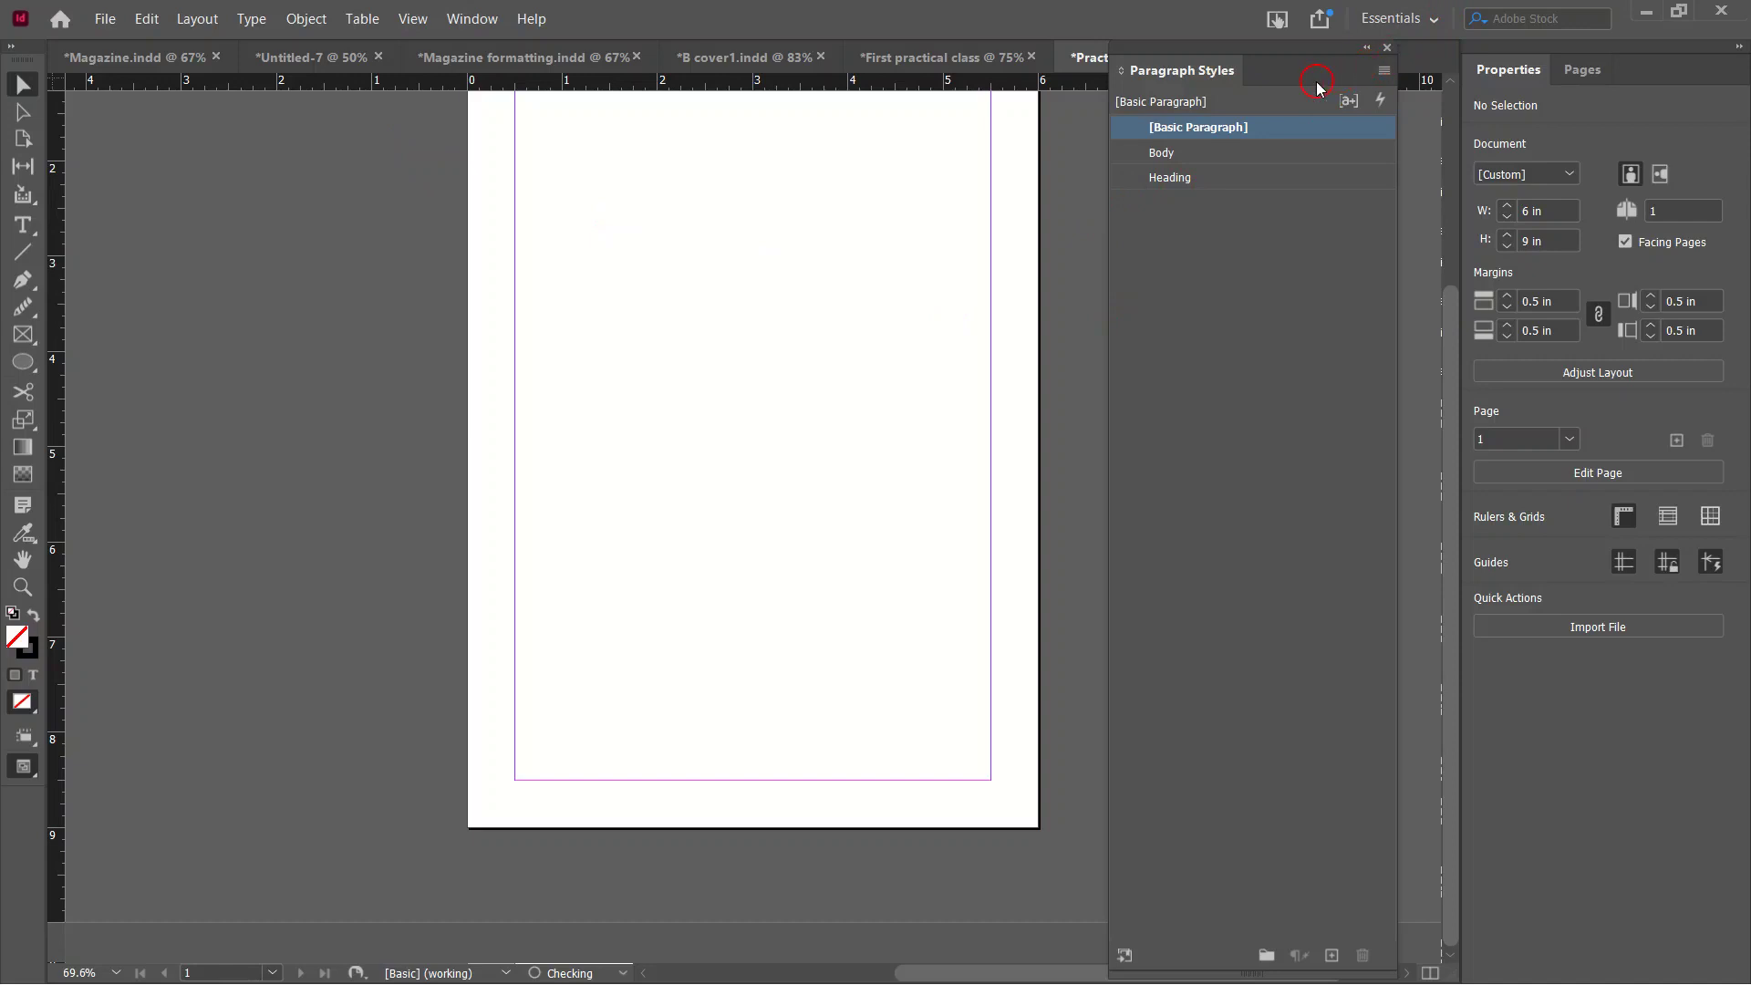
Dock Paragraph Styles beside Properties and Pages, ending with the Properties tab showing.
{"action": "left_click_drag", "start_coordinate": [1295, 59], "coordinate": [1706, 69]}
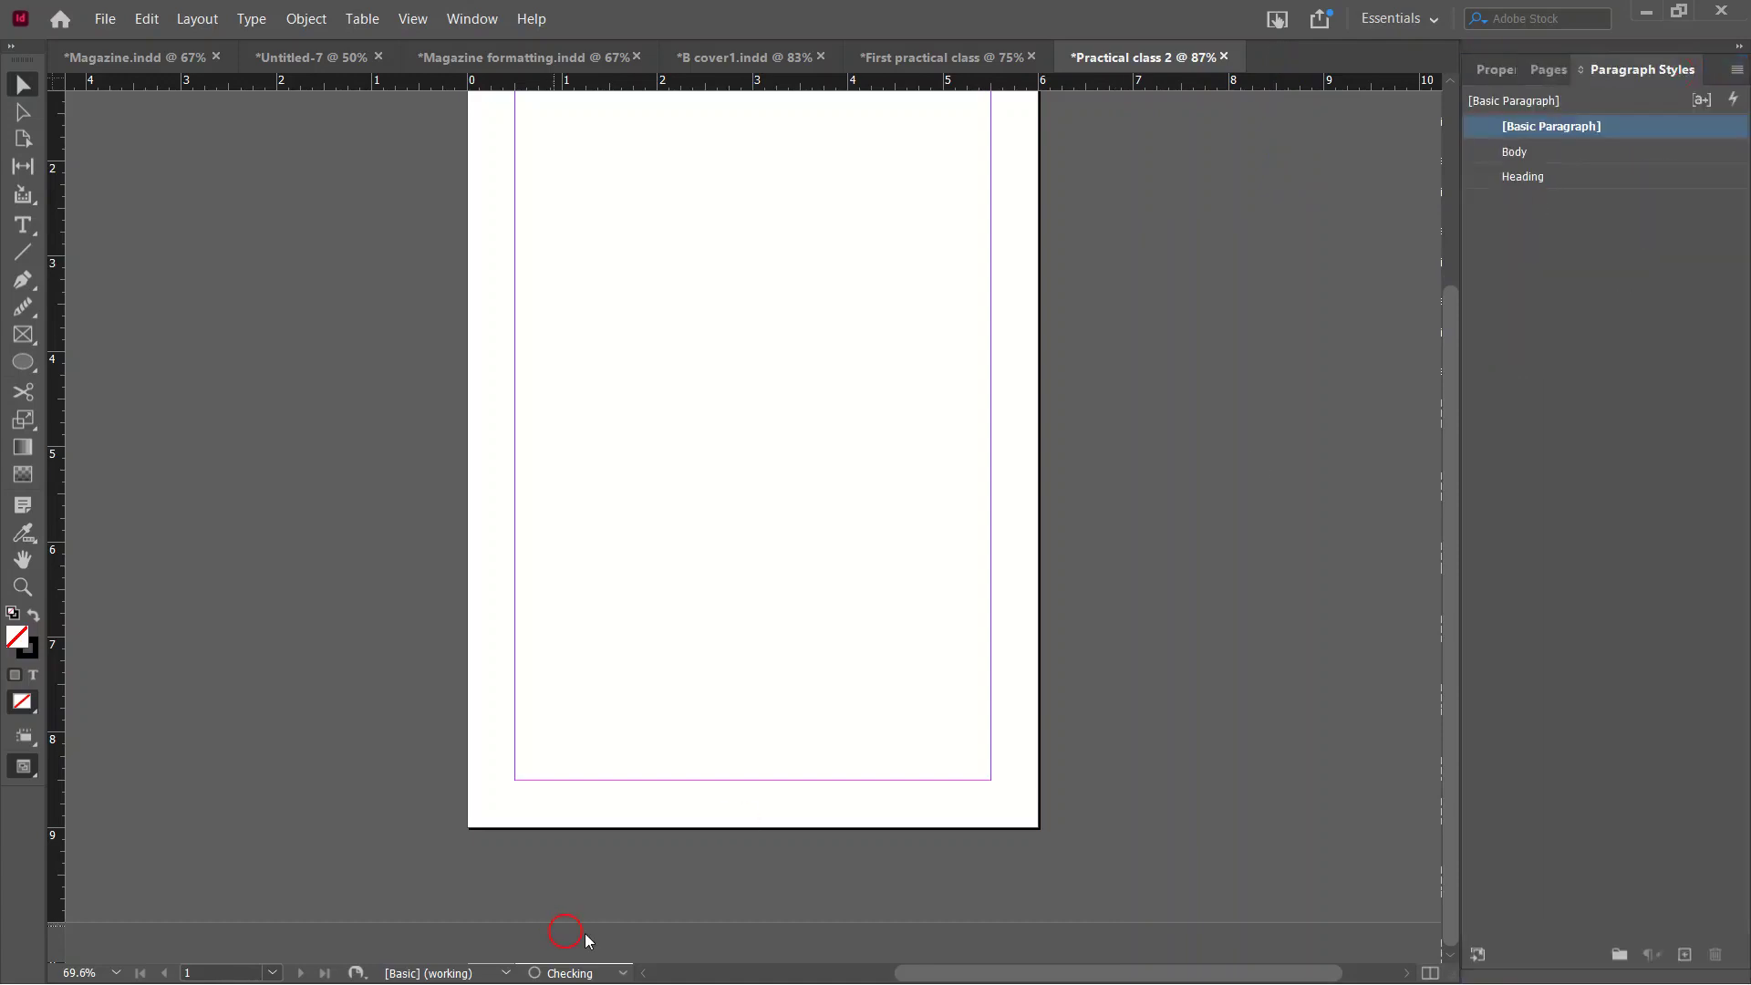
{"action": "left_click", "coordinate": [1503, 73]}
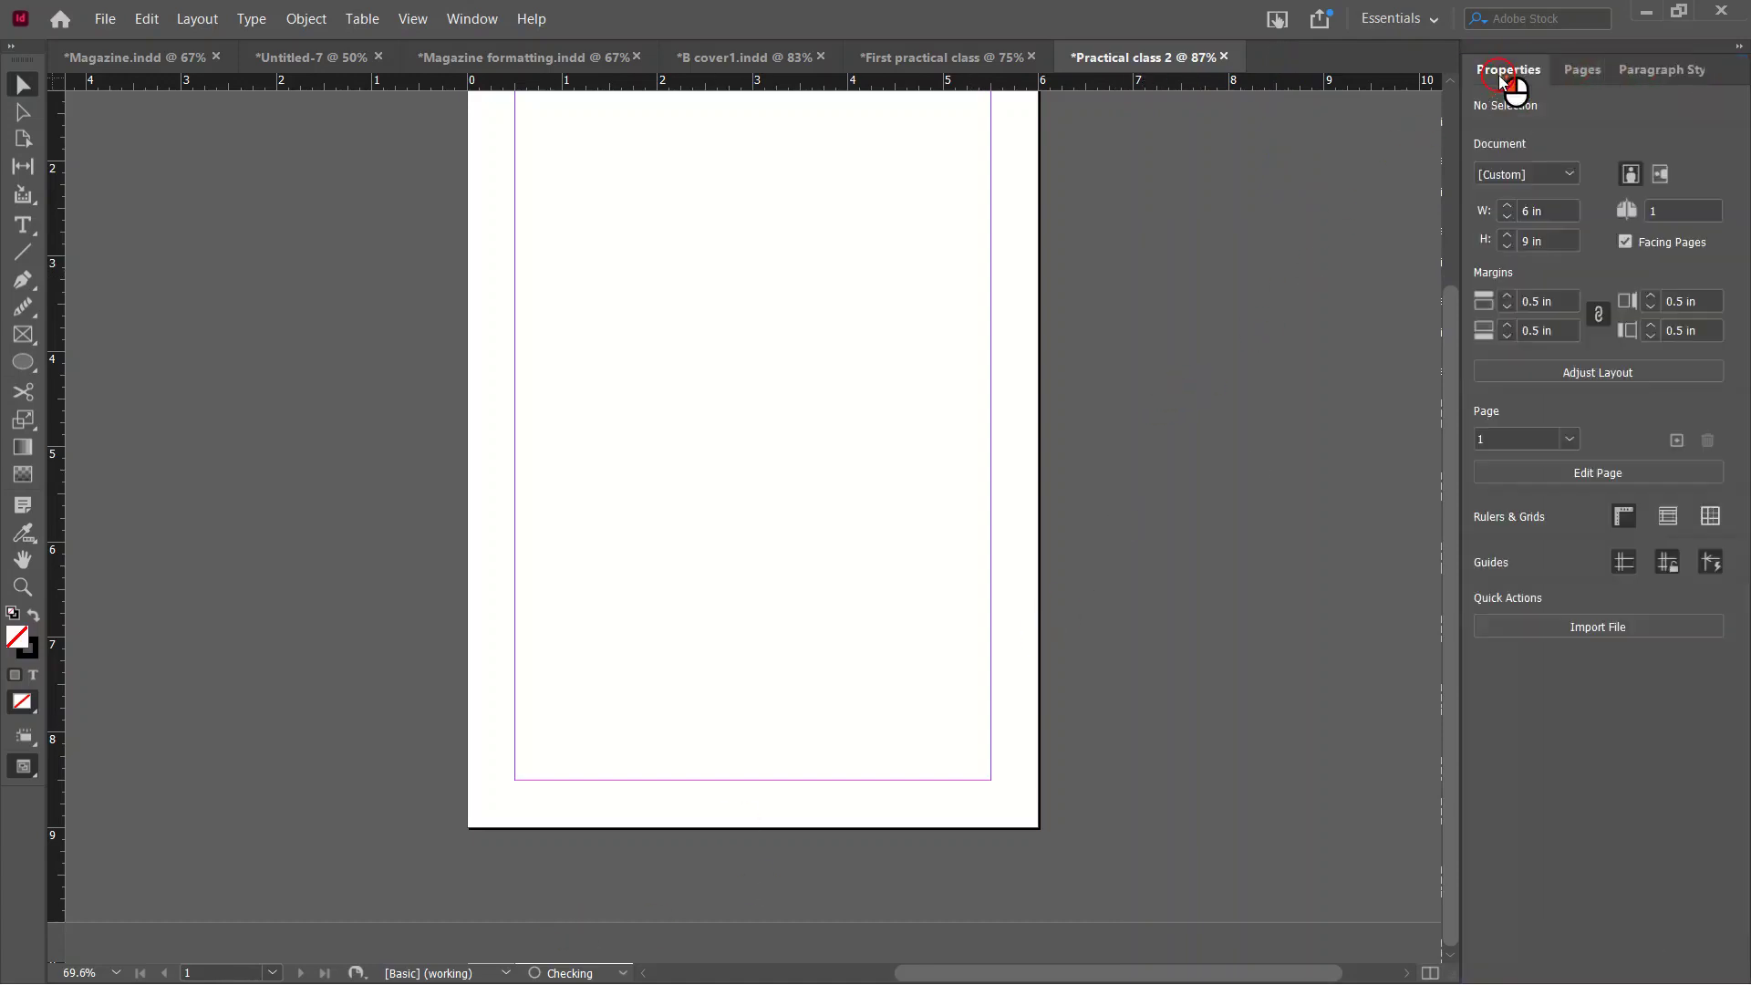
{"action": "left_click", "coordinate": [1582, 72]}
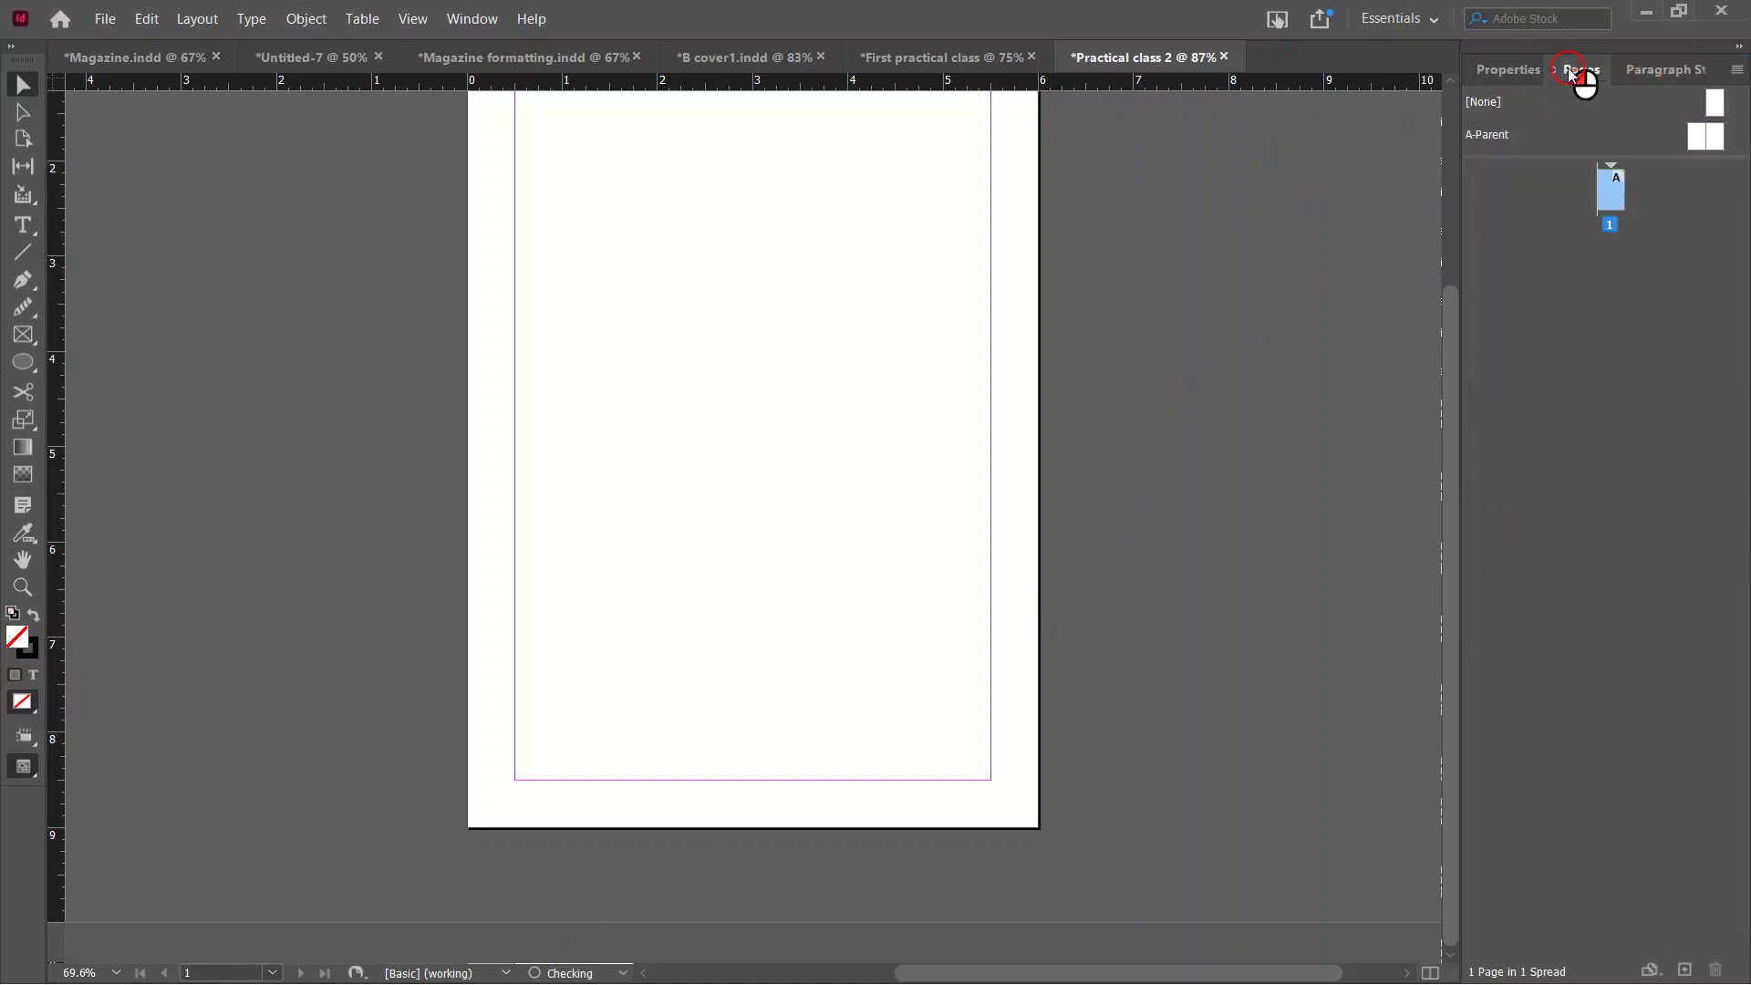
{"action": "left_click", "coordinate": [1637, 73]}
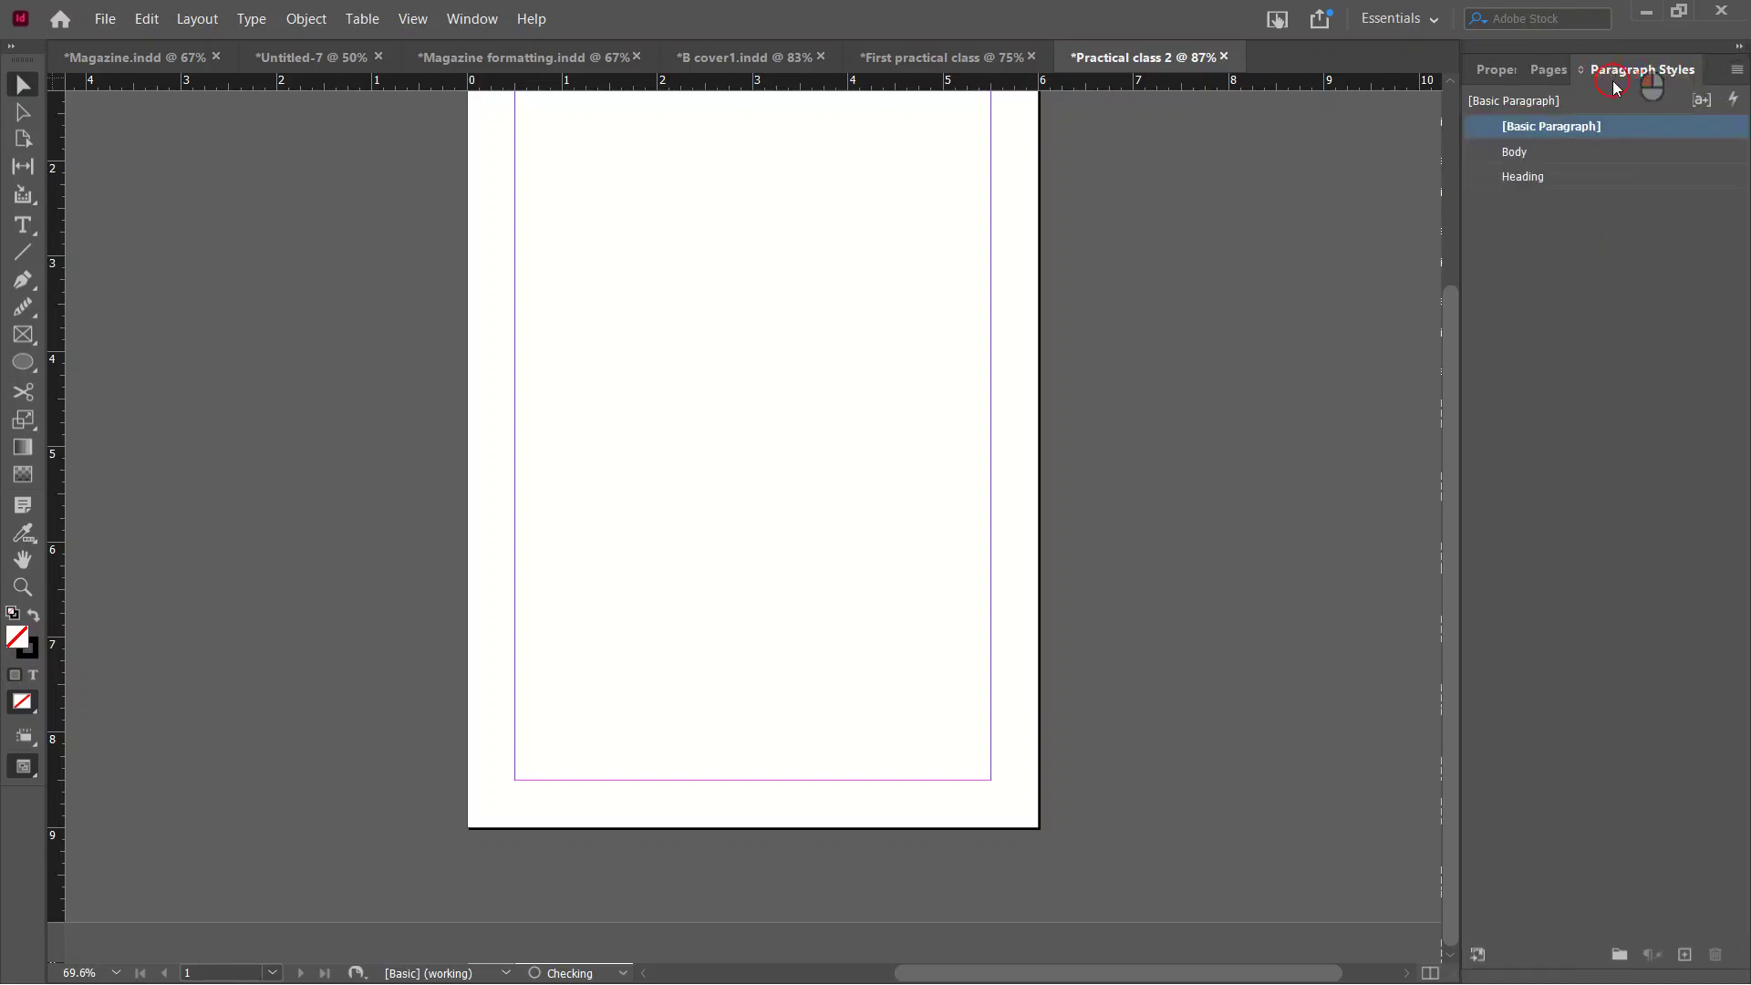
{"action": "left_click", "coordinate": [1493, 71]}
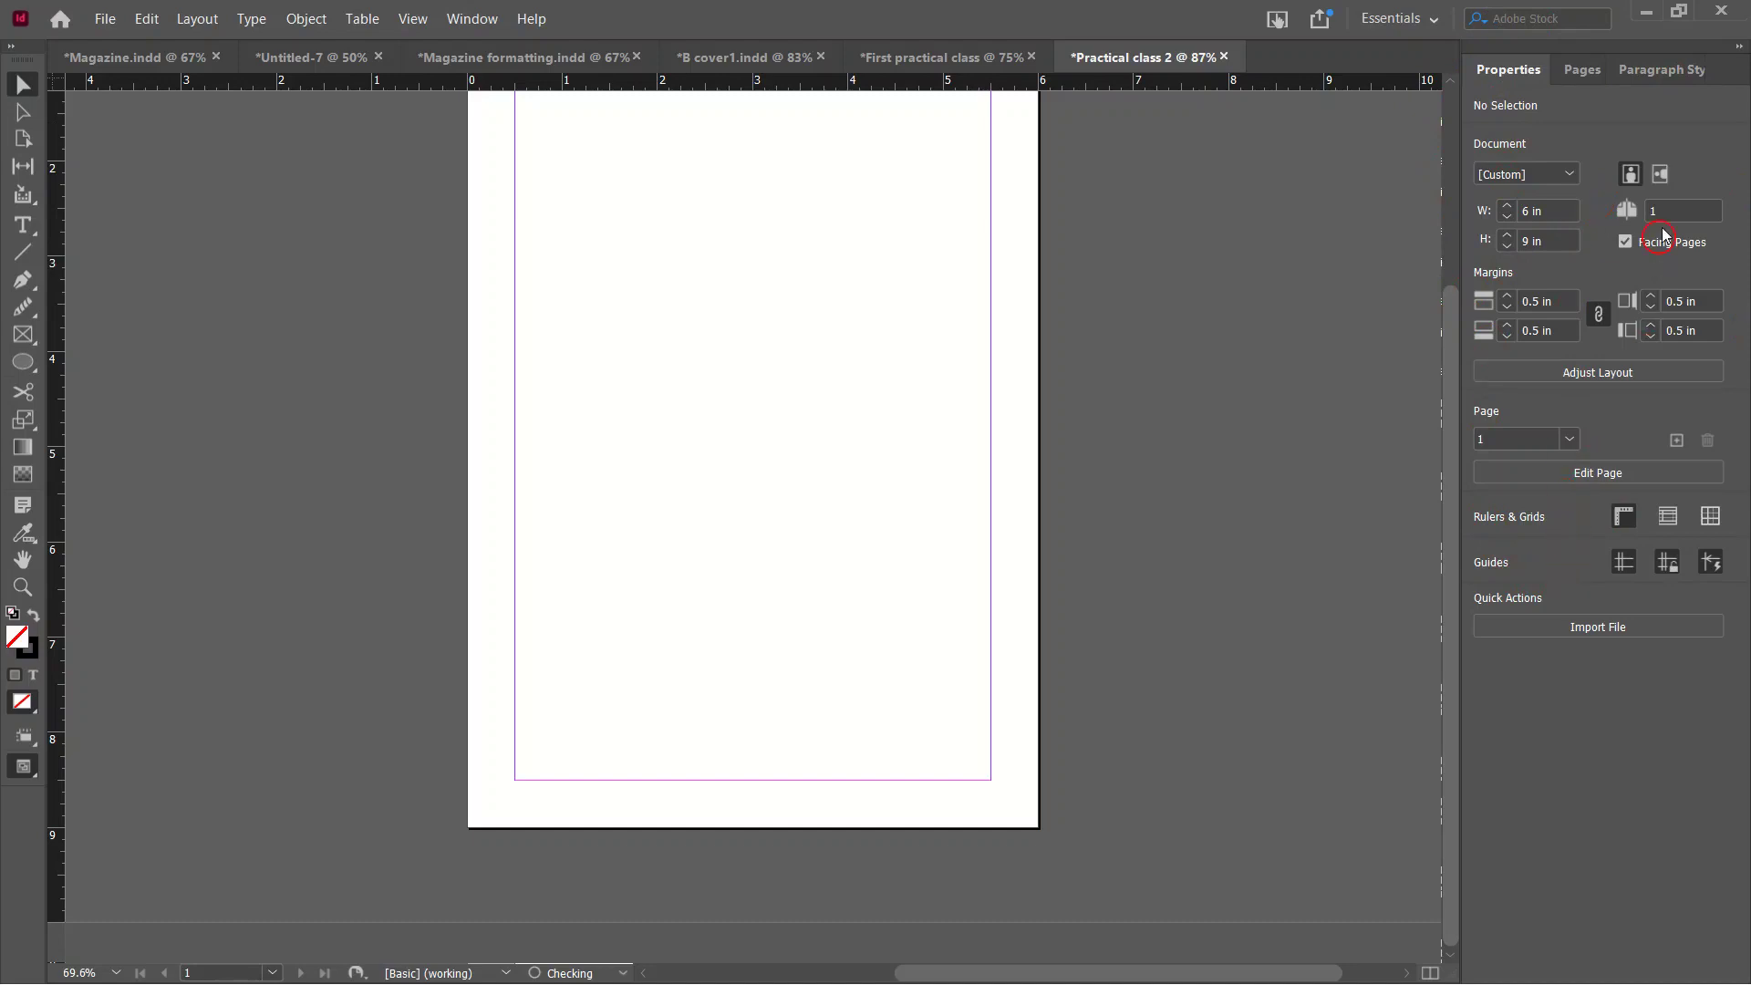
{"action": "left_click", "coordinate": [1584, 82]}
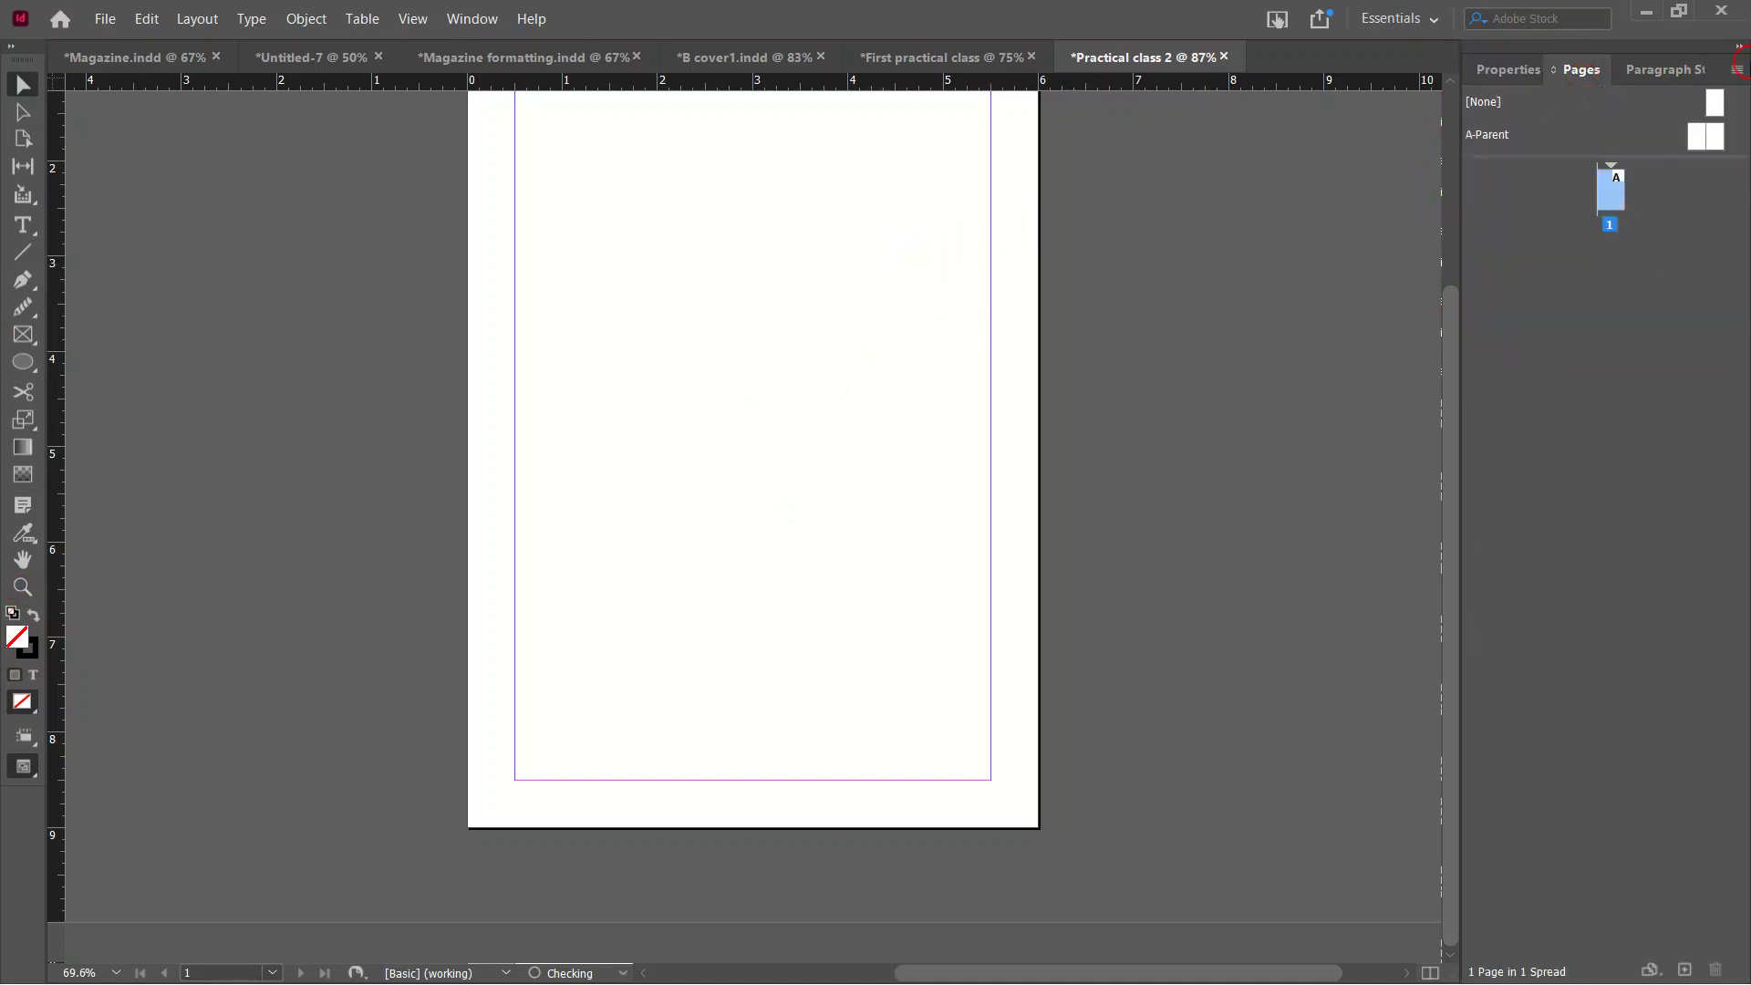
{"action": "left_click", "coordinate": [1685, 71]}
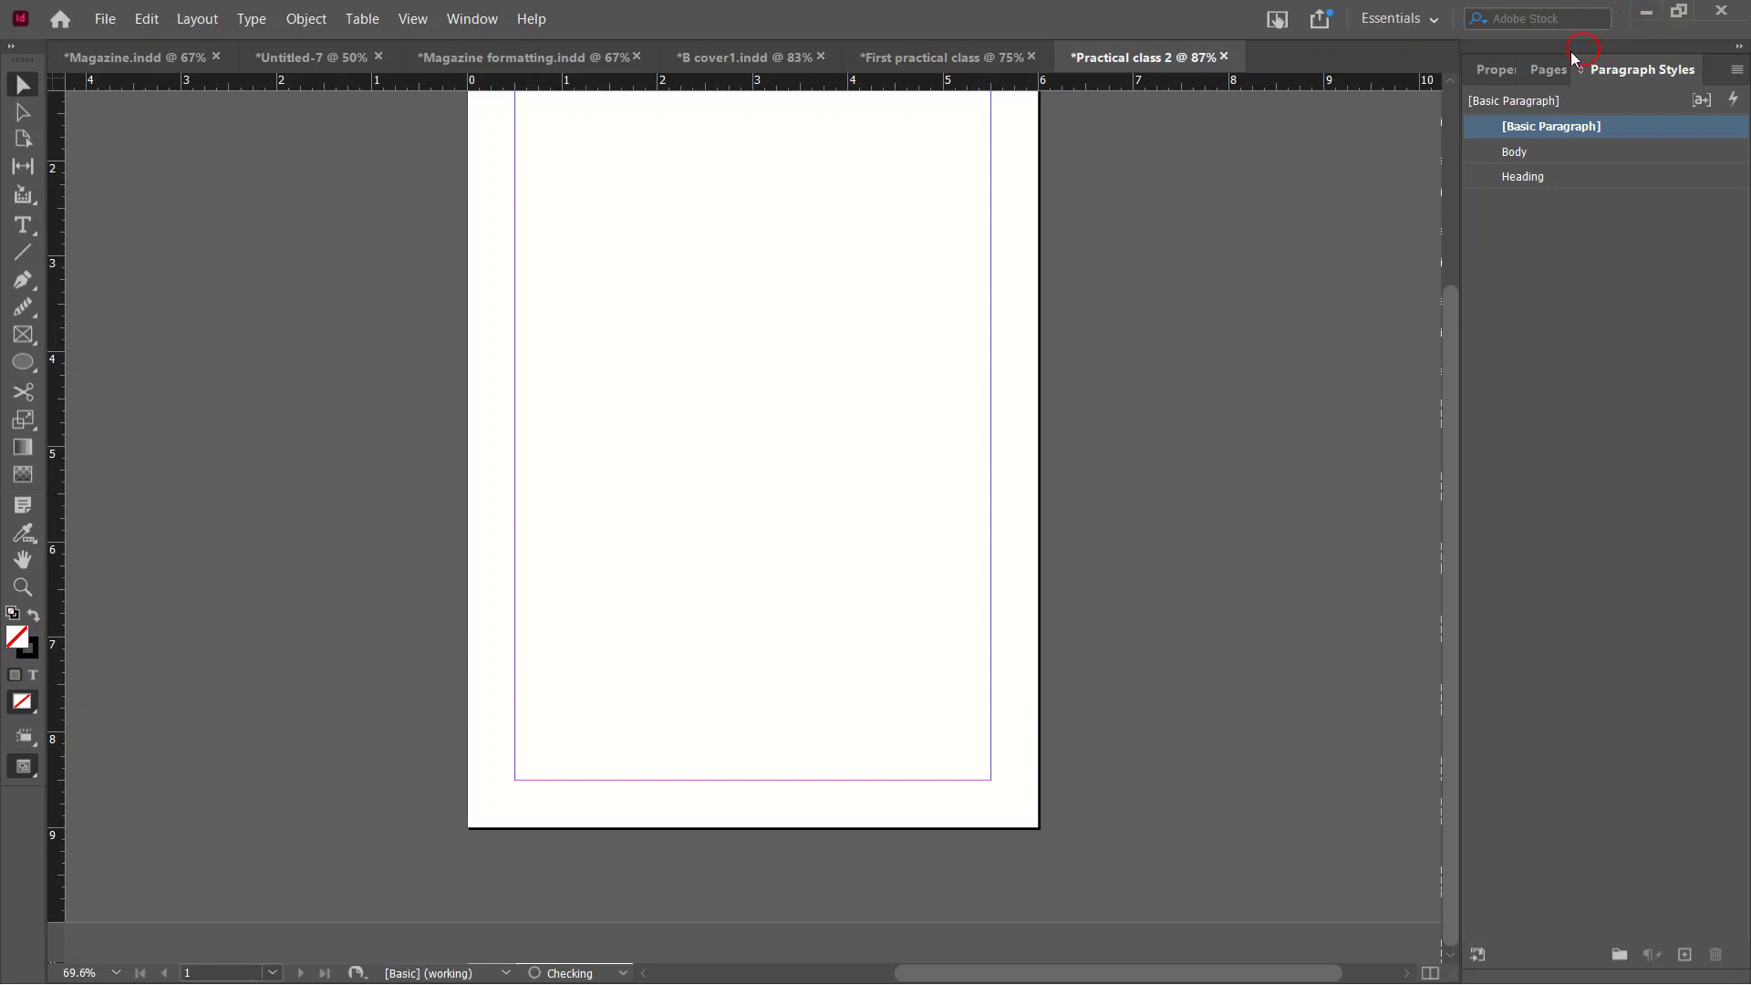
{"action": "left_click", "coordinate": [1505, 67]}
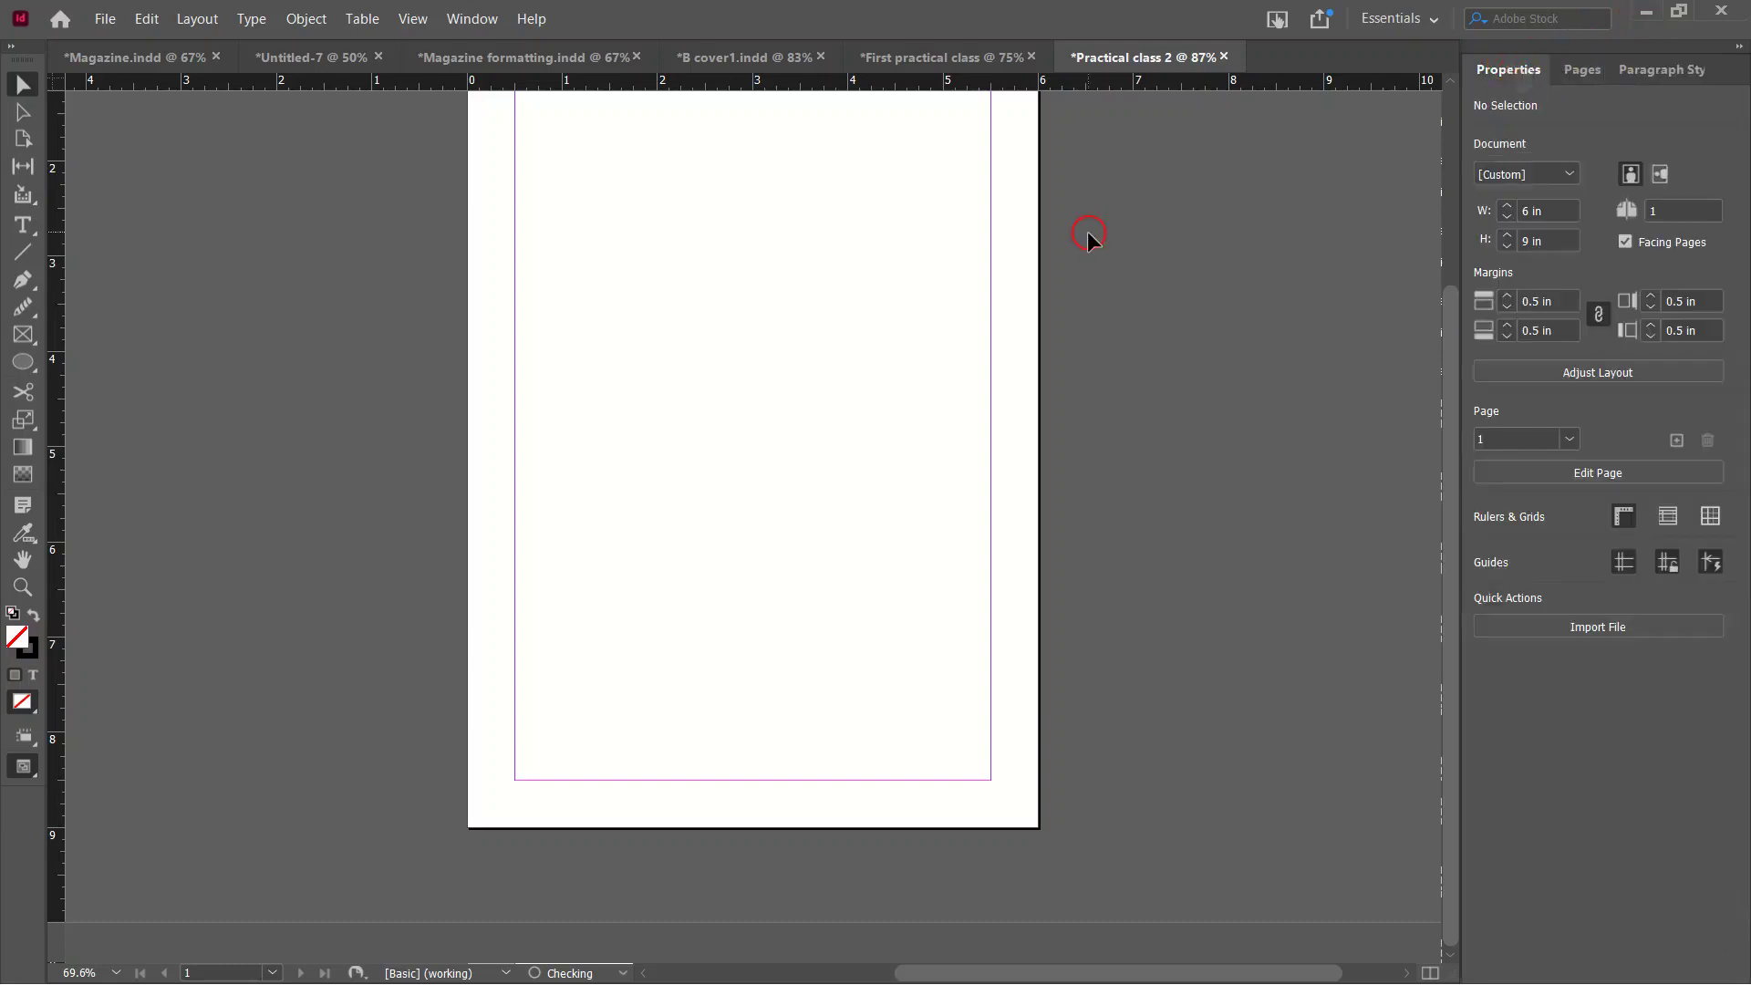
Add eight new pages in the Pages panel, bringing the document to nine pages.
{"action": "scroll", "coordinate": [849, 356], "scroll_direction": "up", "scroll_amount": 2}
{"action": "scroll", "coordinate": [839, 371], "scroll_direction": "down", "scroll_amount": 2}
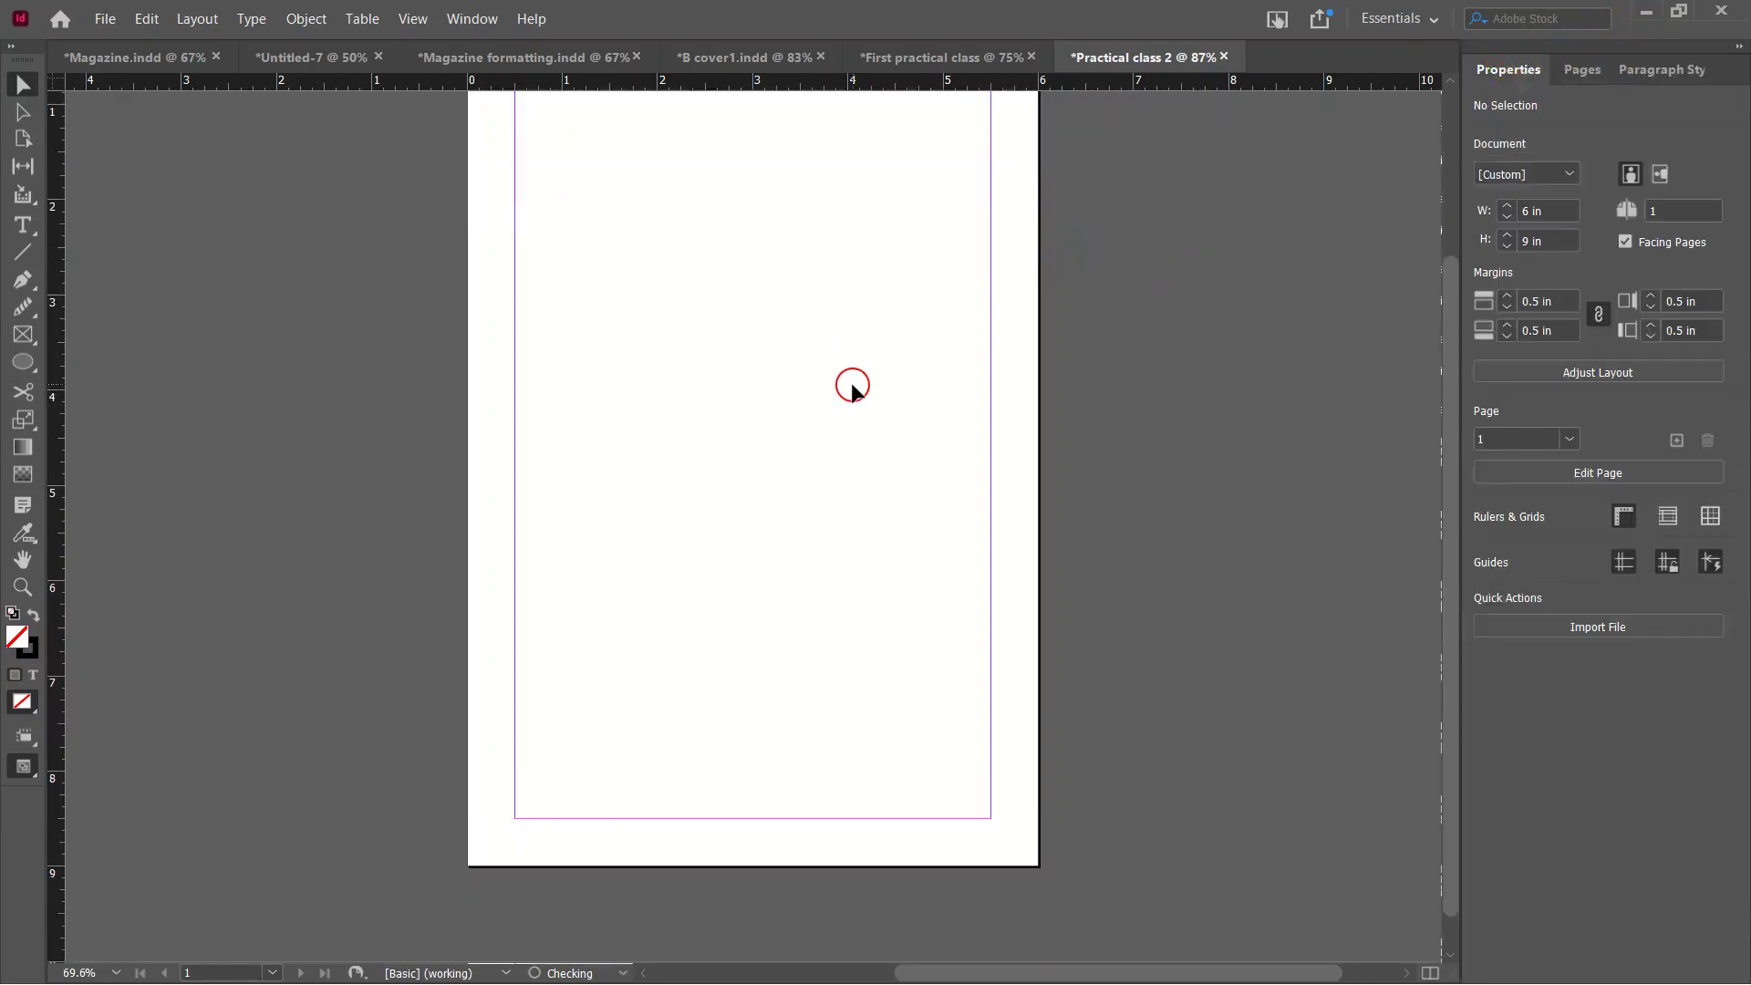
{"action": "scroll", "coordinate": [851, 387], "scroll_direction": "up", "scroll_amount": 1}
{"action": "scroll", "coordinate": [852, 391], "scroll_direction": "up", "scroll_amount": 1}
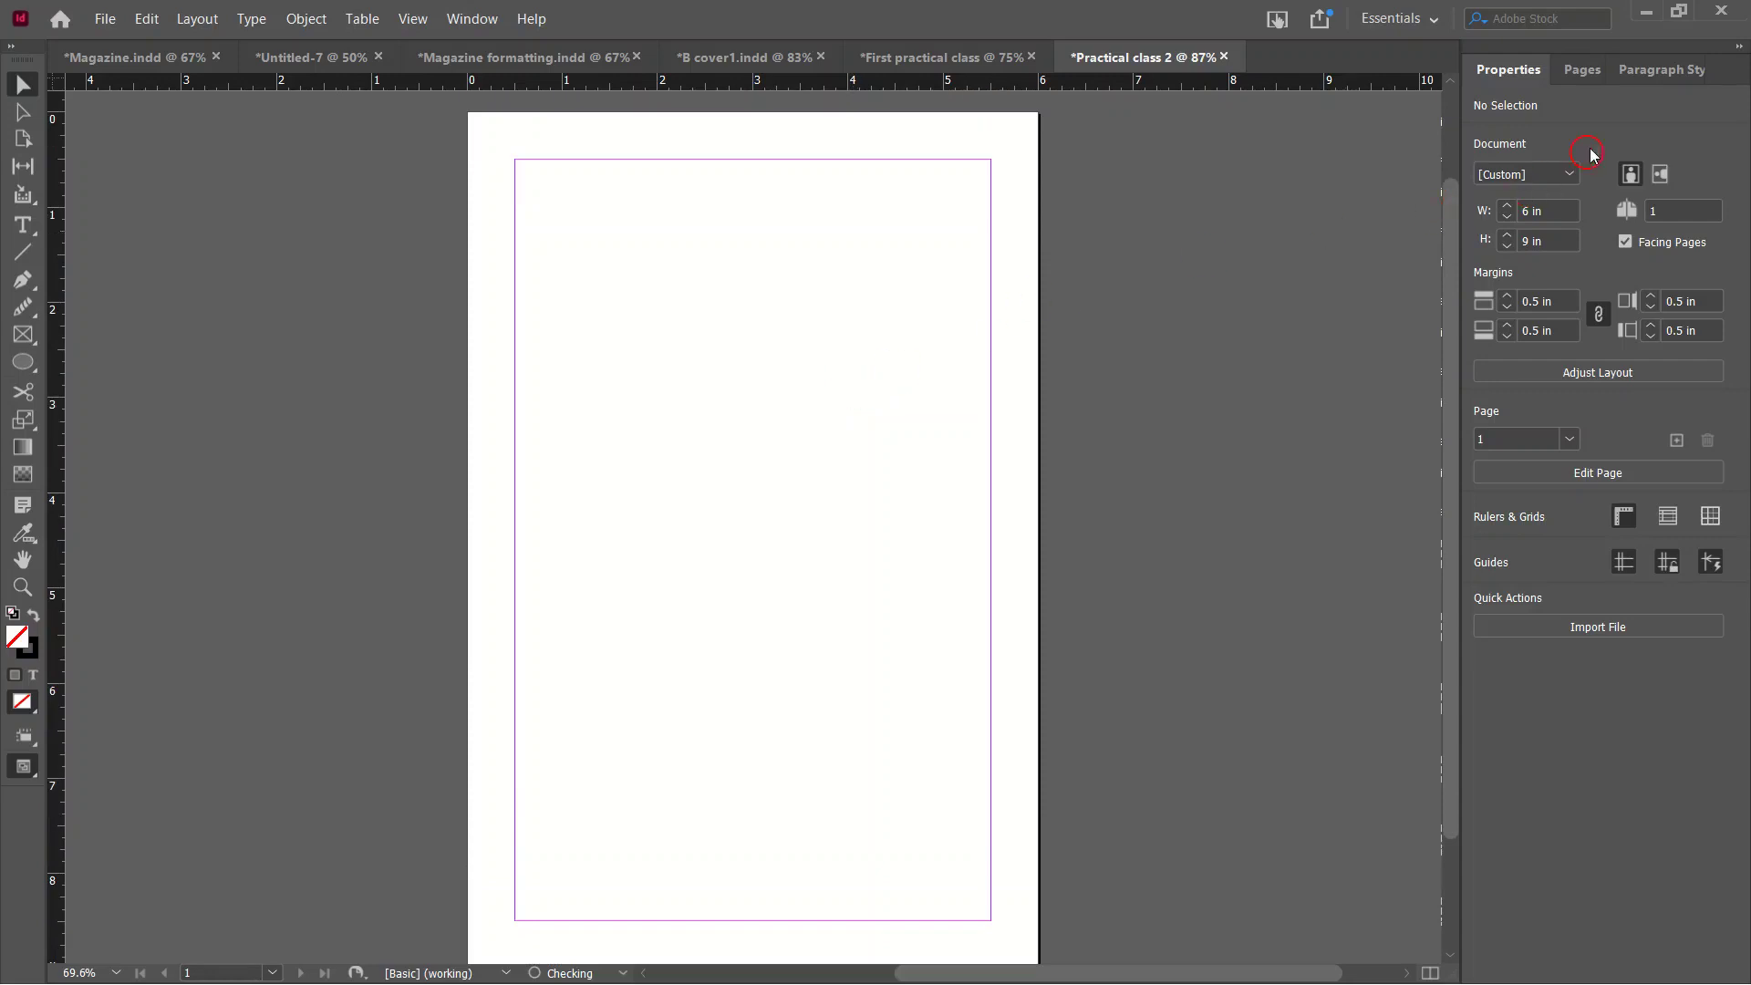
{"action": "left_click", "coordinate": [1584, 80]}
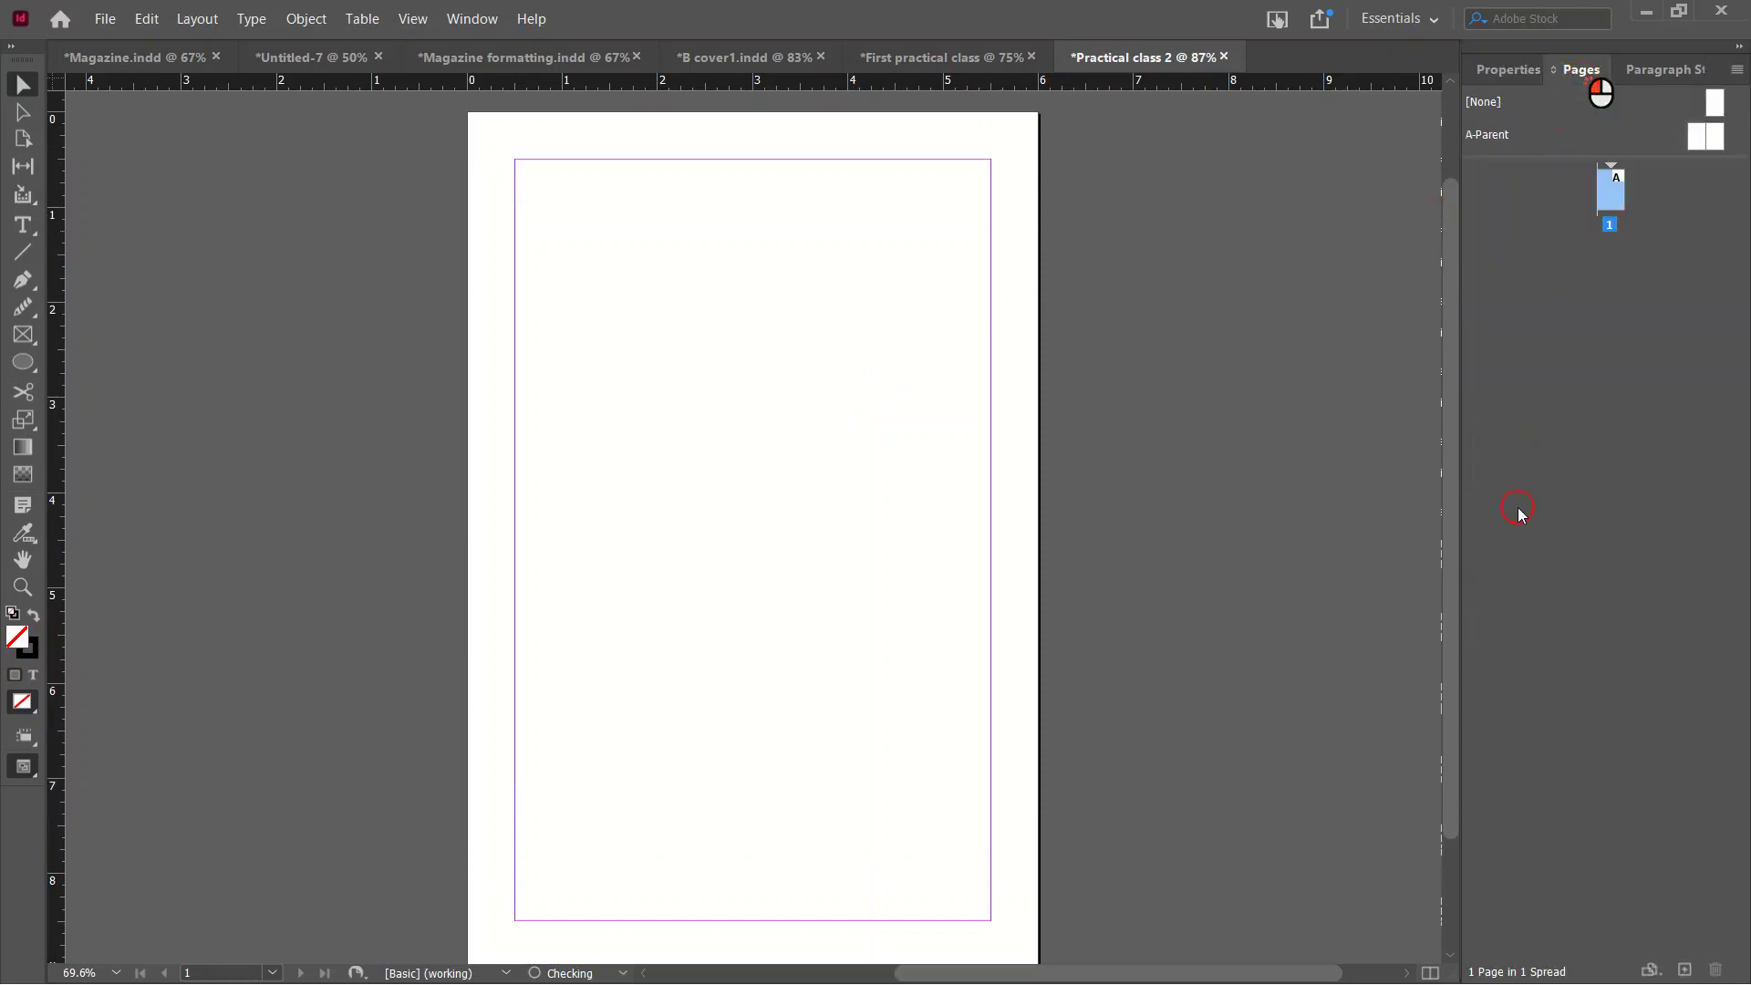
{"action": "left_click", "coordinate": [1684, 971]}
{"action": "left_click", "coordinate": [1684, 971]}
{"action": "left_click", "coordinate": [1684, 972]}
{"action": "left_click", "coordinate": [1684, 971]}
{"action": "left_click", "coordinate": [1684, 971]}
{"action": "left_click", "coordinate": [1684, 971]}
{"action": "left_click", "coordinate": [1684, 971]}
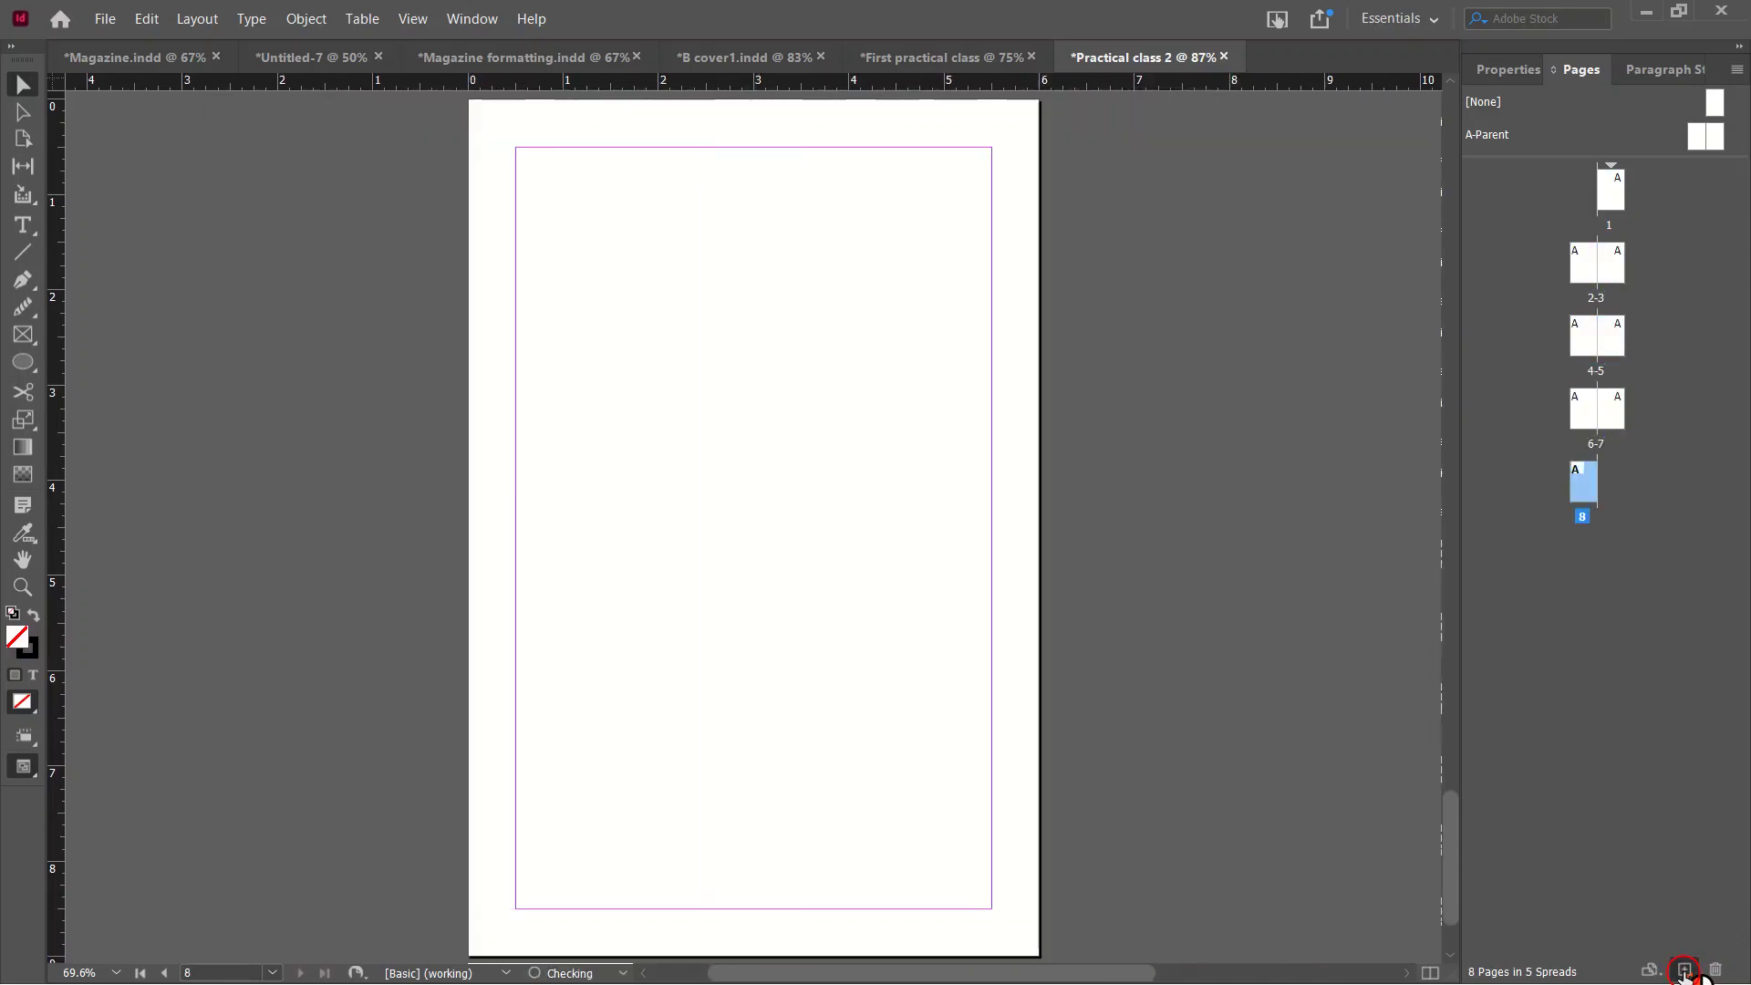
{"action": "left_click", "coordinate": [1684, 971]}
Scroll through the document to review all five spreads.
{"action": "scroll", "coordinate": [1184, 708], "scroll_direction": "up", "scroll_amount": 10}
{"action": "scroll", "coordinate": [1181, 709], "scroll_direction": "up", "scroll_amount": 8}
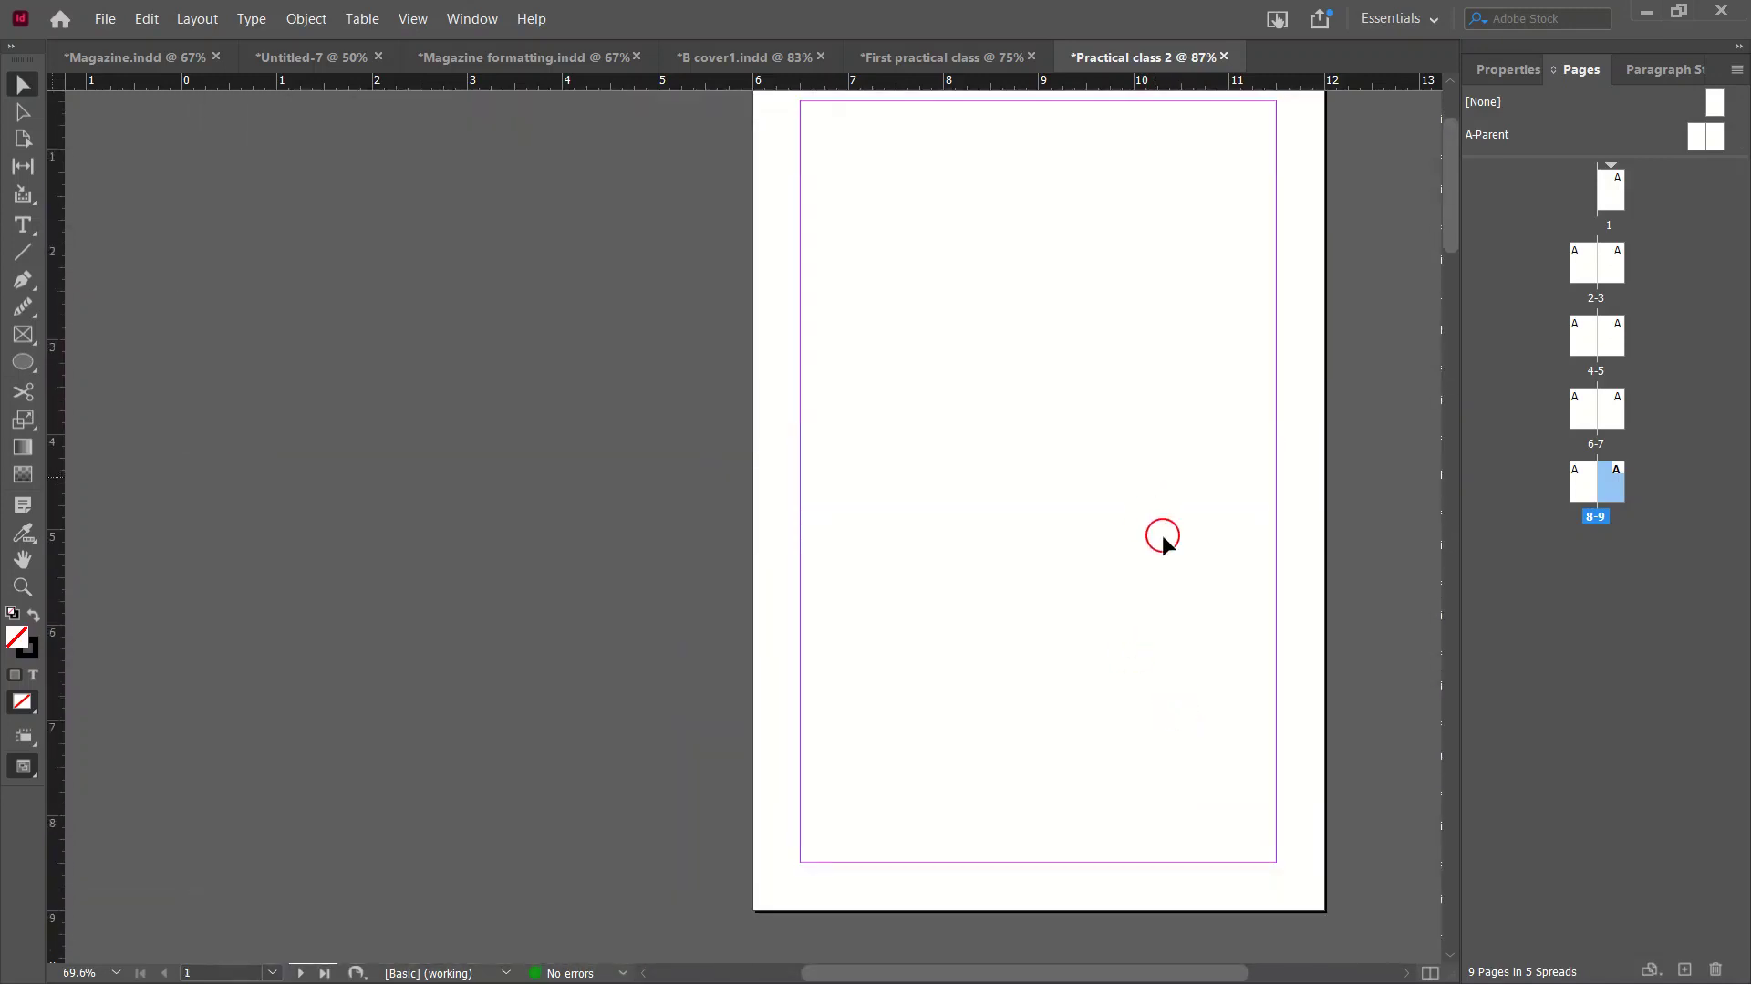
{"action": "scroll", "coordinate": [1163, 538], "scroll_direction": "down", "scroll_amount": 8}
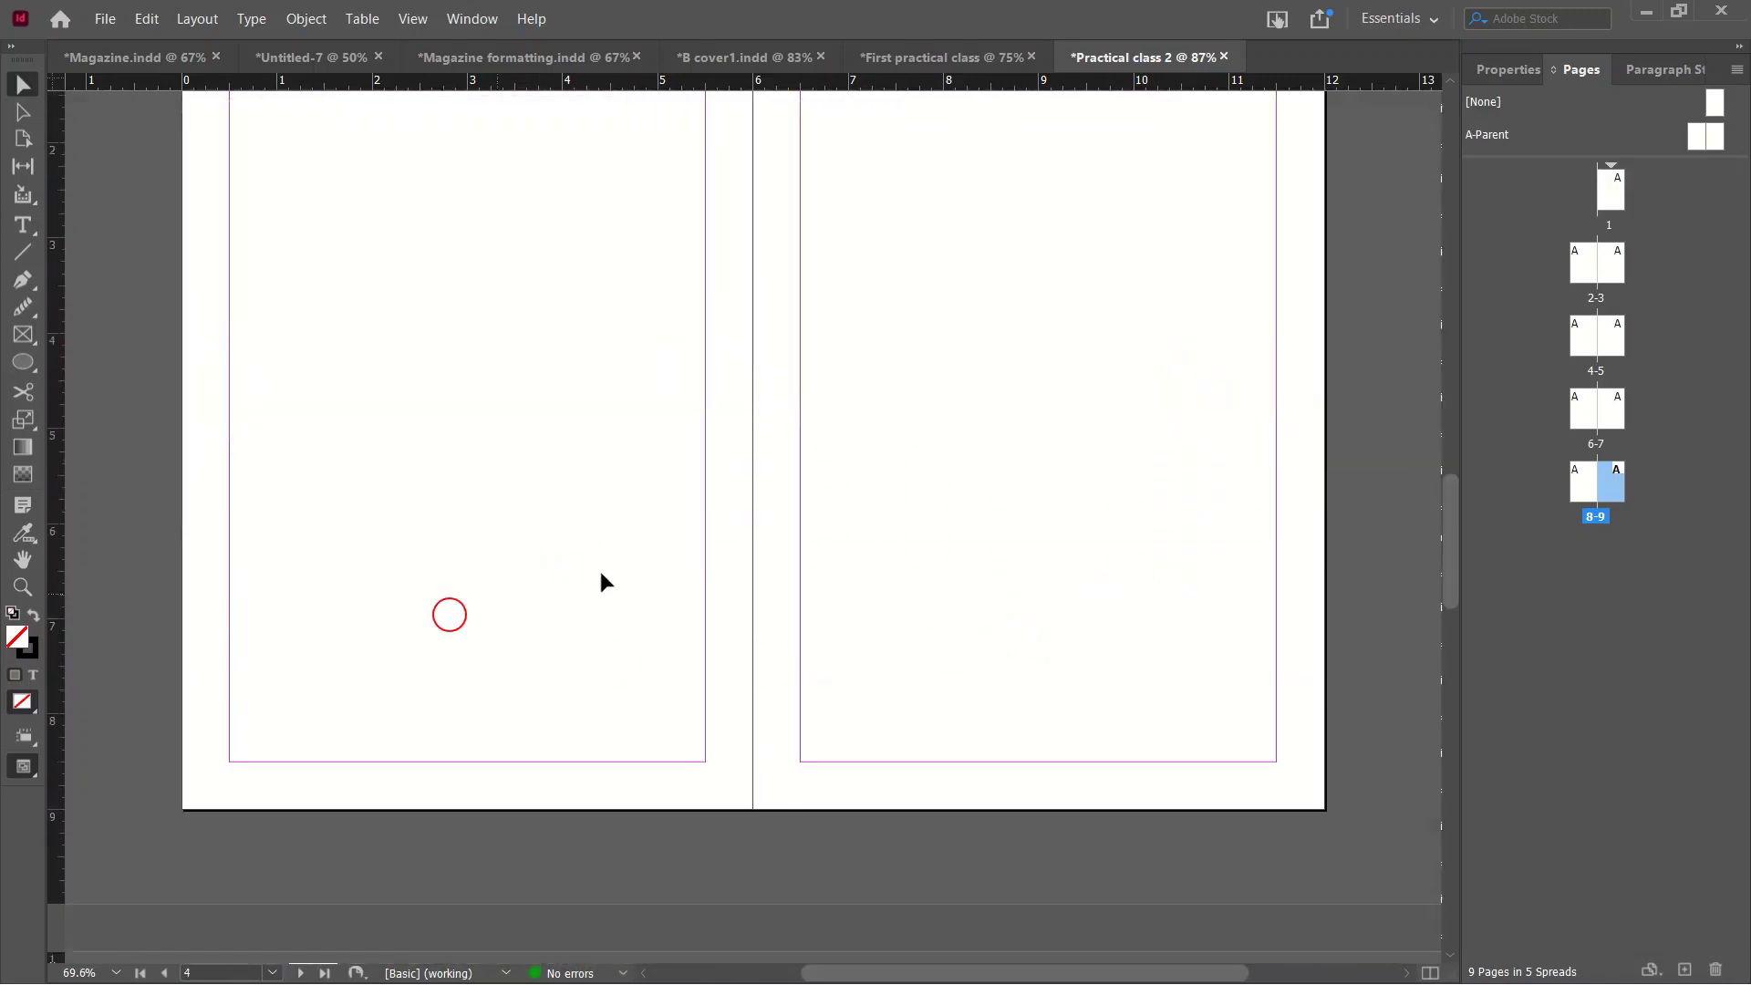
{"action": "scroll", "coordinate": [602, 580], "scroll_direction": "down", "scroll_amount": 8}
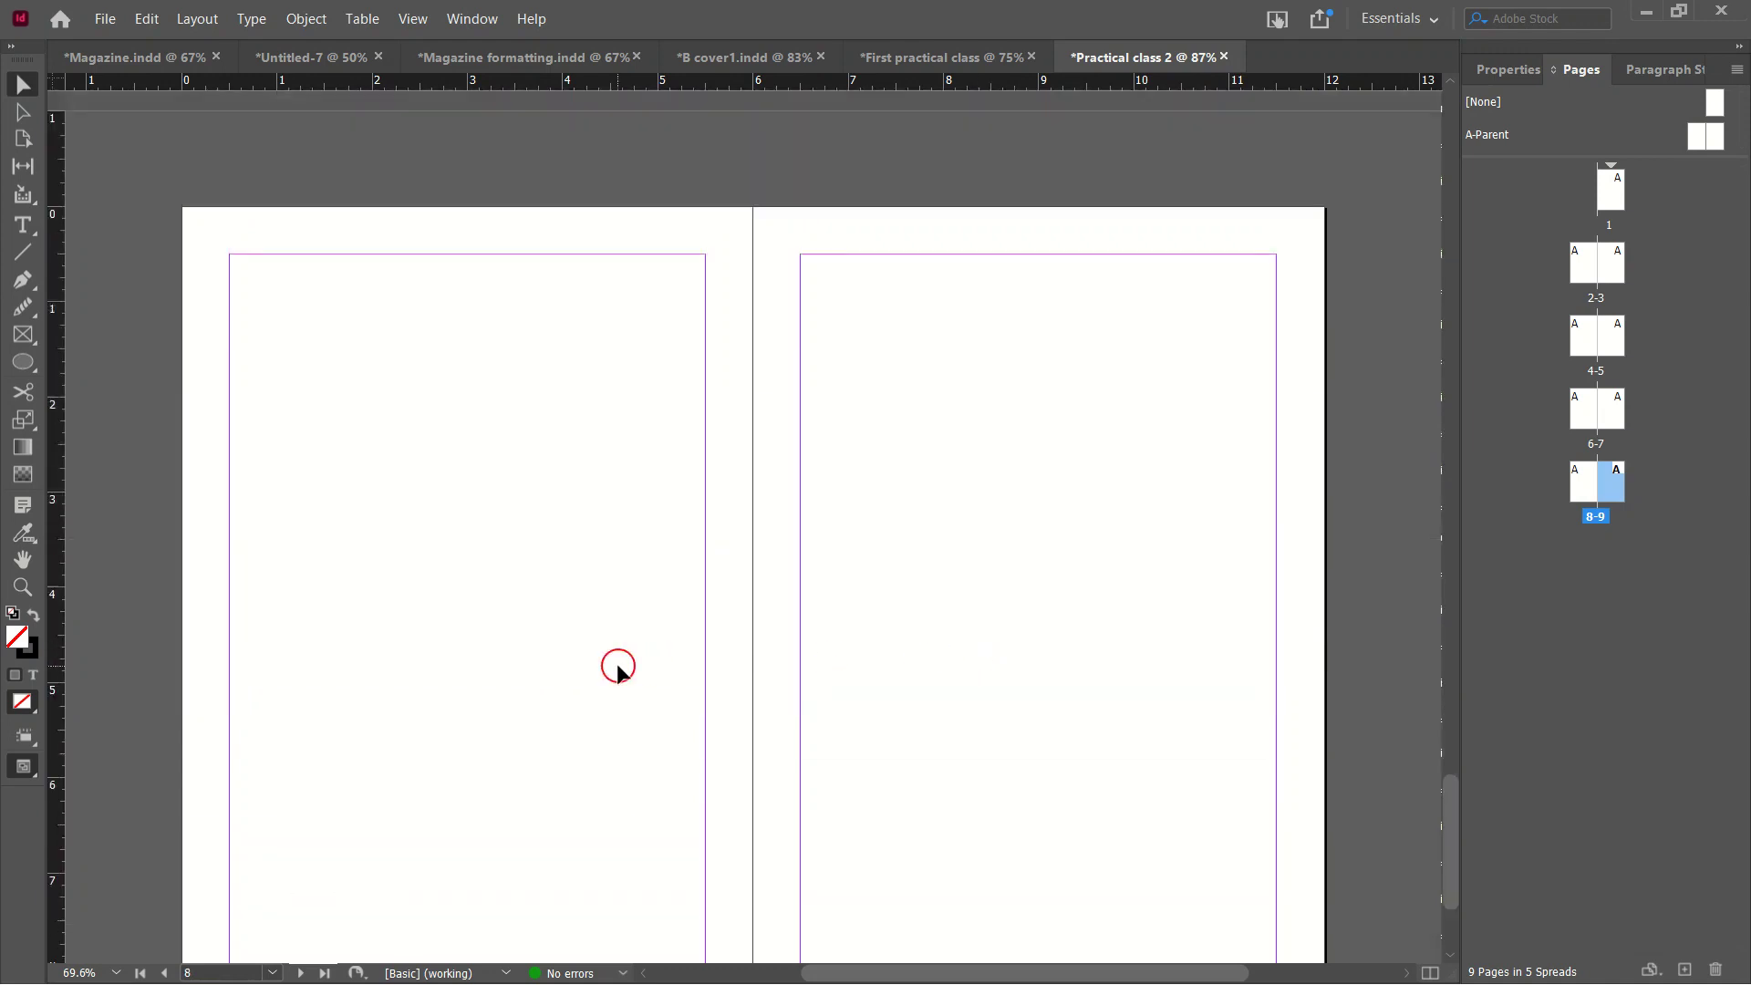
{"action": "scroll", "coordinate": [618, 672], "scroll_direction": "down", "scroll_amount": 2}
{"action": "scroll", "coordinate": [895, 661], "scroll_direction": "up", "scroll_amount": 3}
{"action": "scroll", "coordinate": [910, 658], "scroll_direction": "down", "scroll_amount": 1}
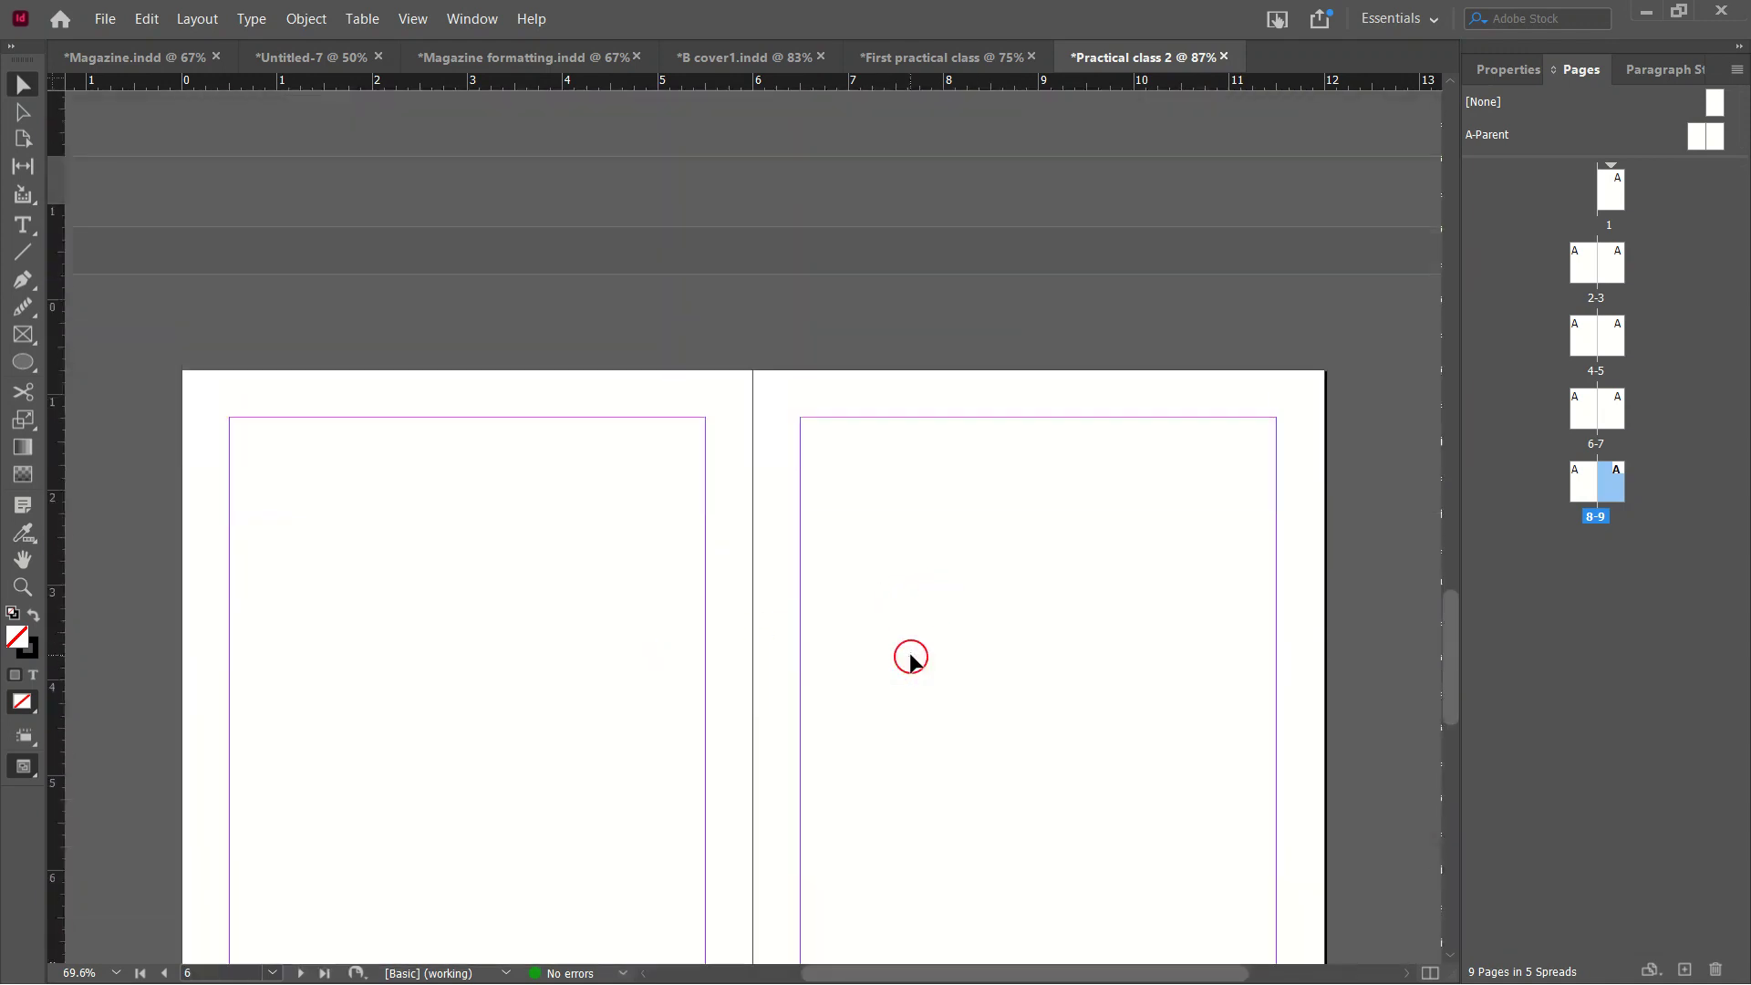
{"action": "scroll", "coordinate": [910, 657], "scroll_direction": "up", "scroll_amount": 5}
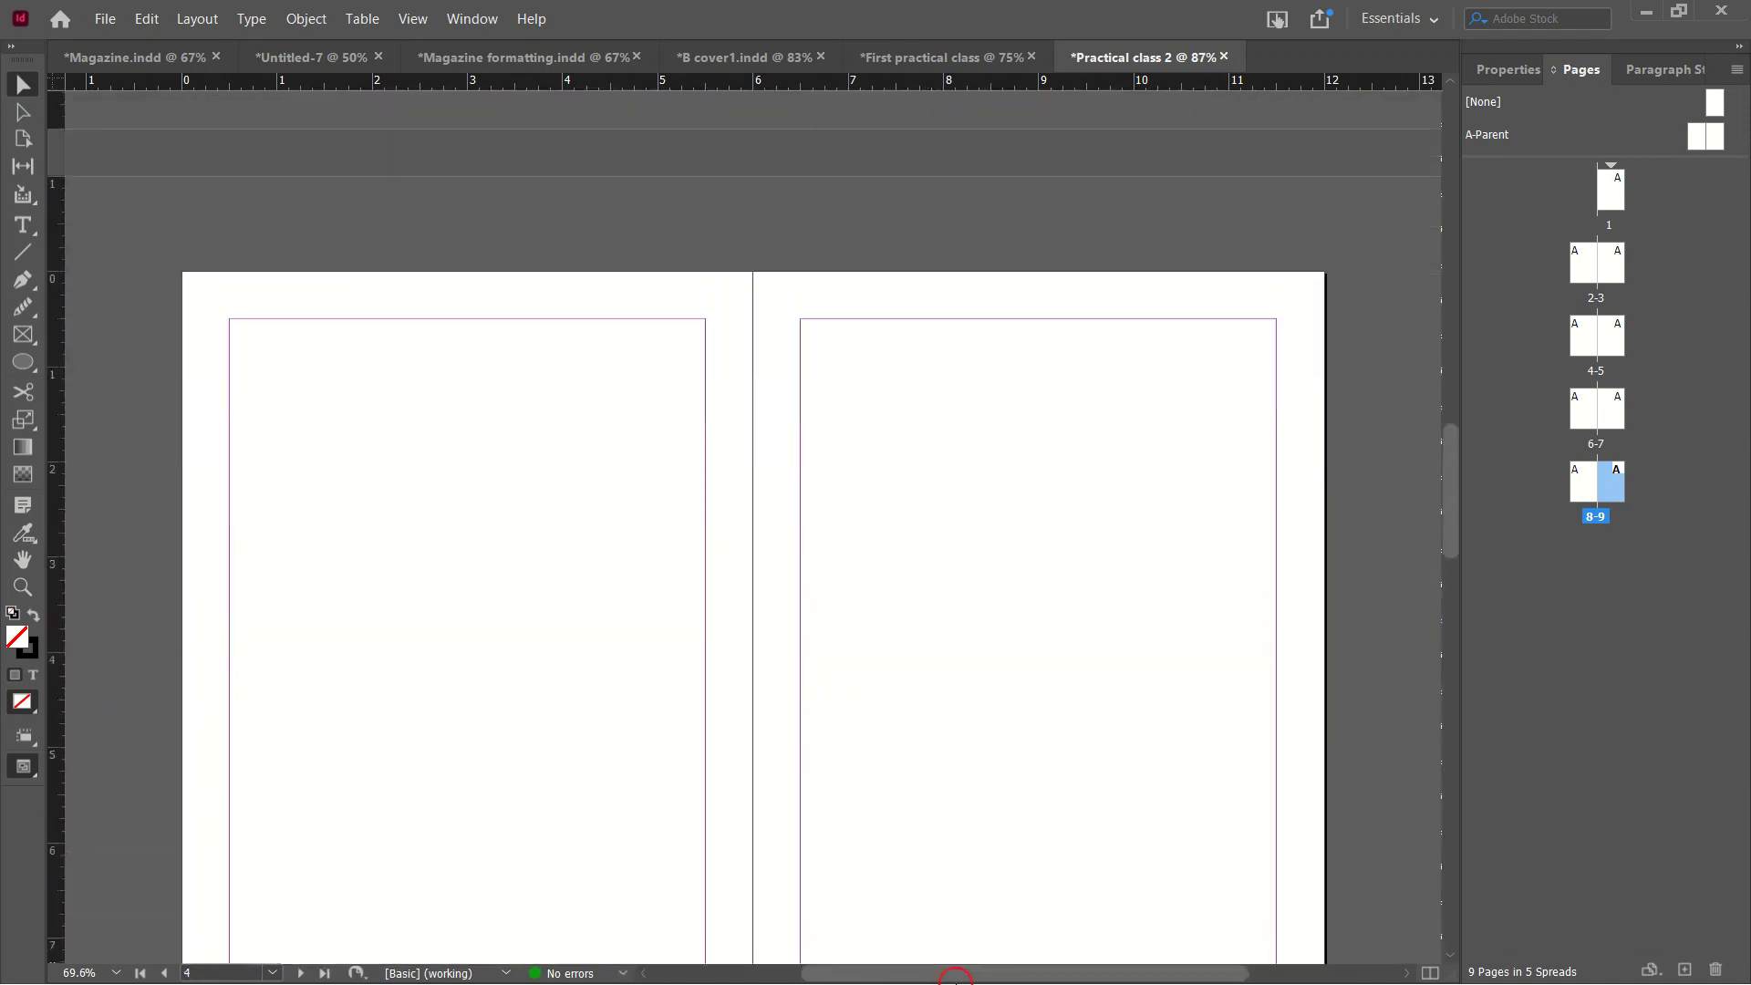
{"action": "scroll", "coordinate": [1262, 395], "scroll_direction": "up", "scroll_amount": 8}
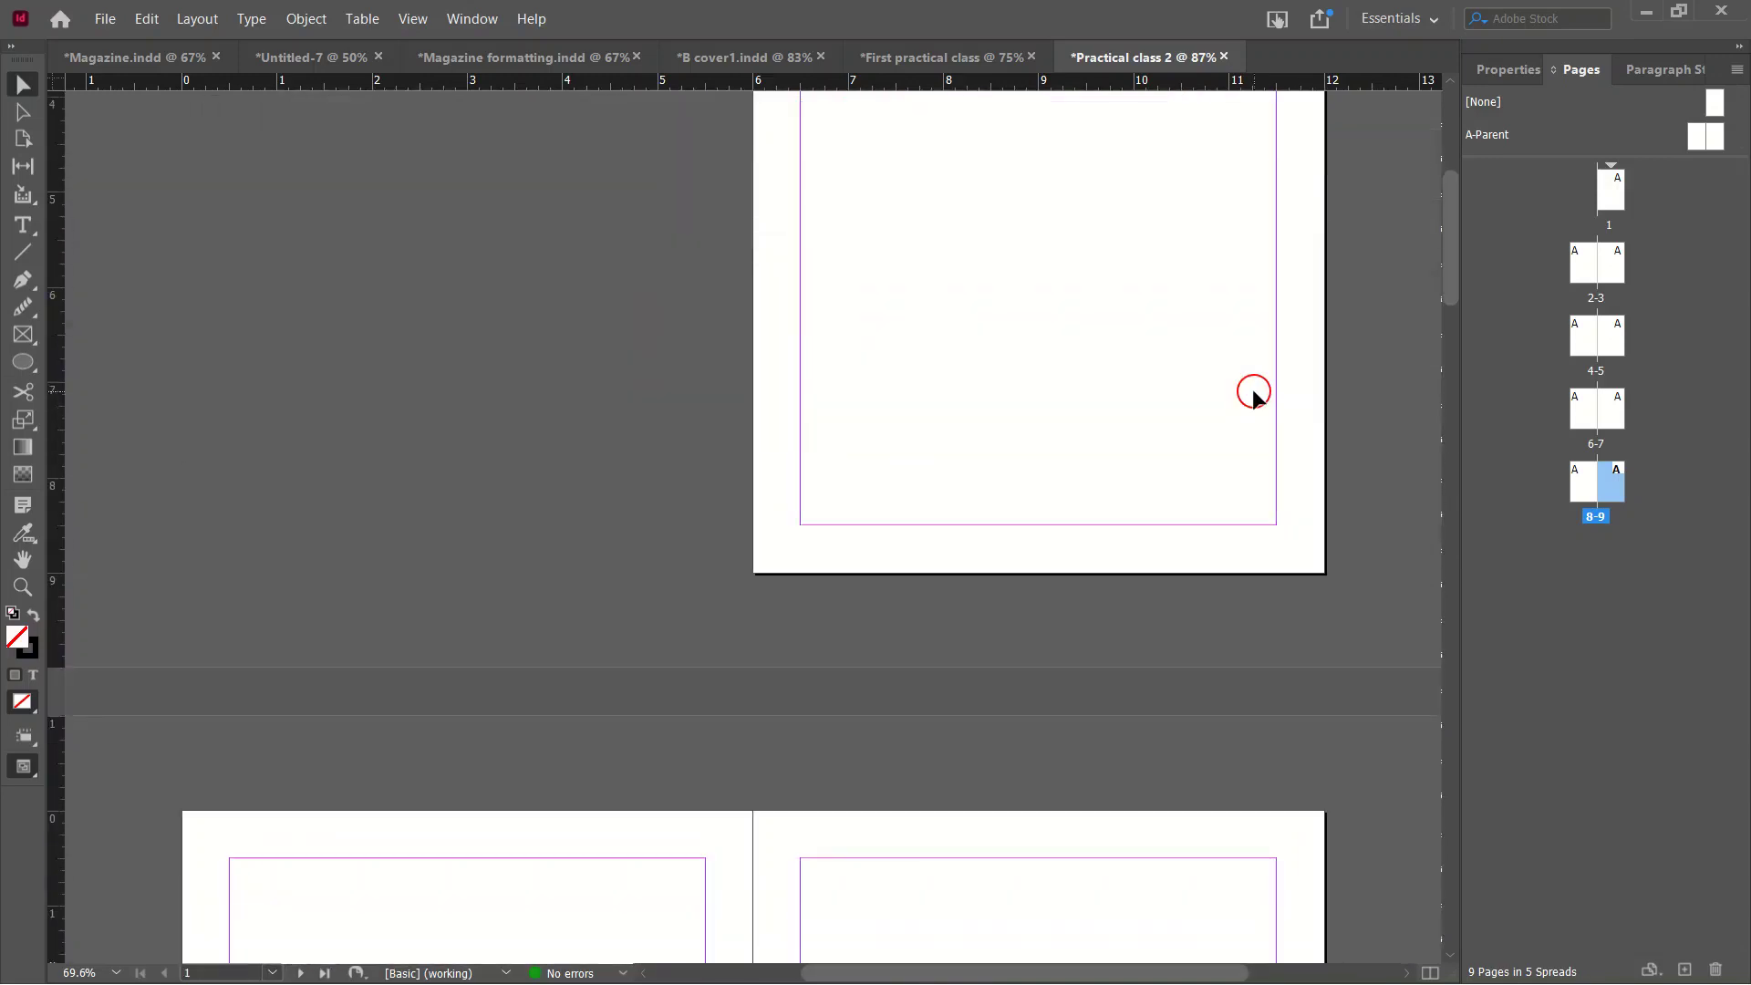
{"action": "scroll", "coordinate": [1252, 393], "scroll_direction": "up", "scroll_amount": 5}
{"action": "scroll", "coordinate": [1240, 383], "scroll_direction": "down", "scroll_amount": 2}
{"action": "scroll", "coordinate": [1234, 379], "scroll_direction": "up", "scroll_amount": 2}
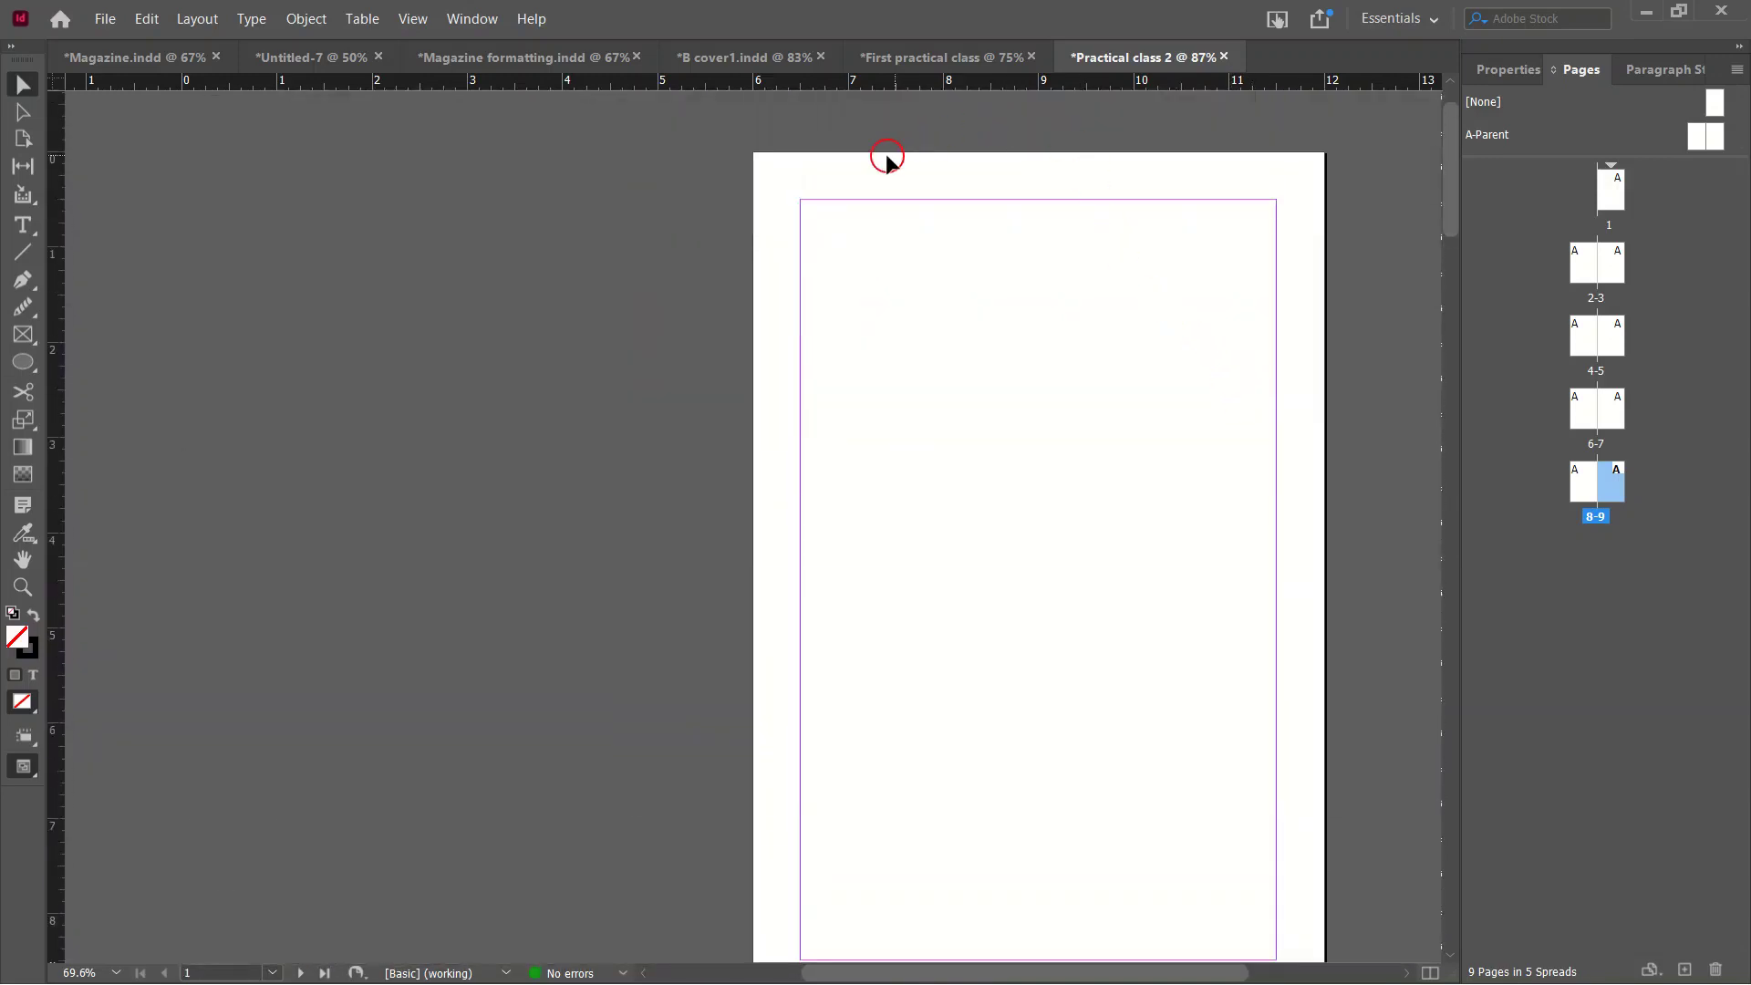
{"action": "scroll", "coordinate": [899, 871], "scroll_direction": "down", "scroll_amount": 3}
{"action": "scroll", "coordinate": [1006, 753], "scroll_direction": "down", "scroll_amount": 10}
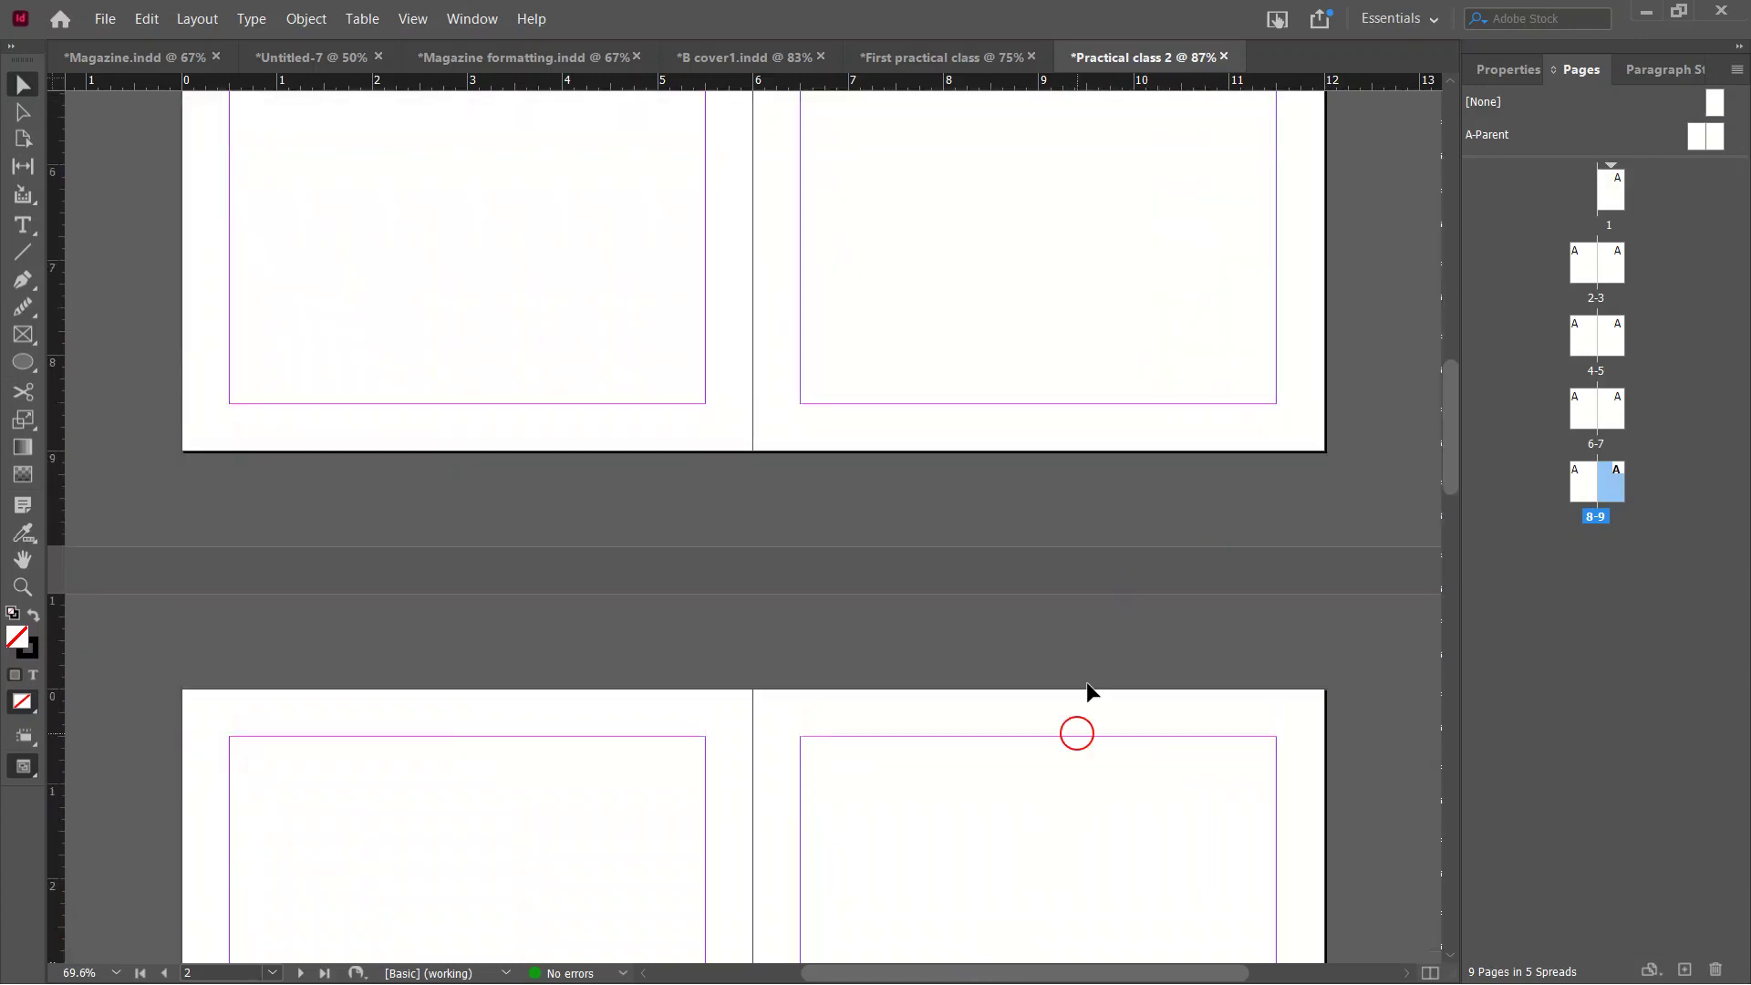
{"action": "scroll", "coordinate": [1074, 770], "scroll_direction": "up", "scroll_amount": 18}
{"action": "scroll", "coordinate": [1213, 623], "scroll_direction": "down", "scroll_amount": 2}
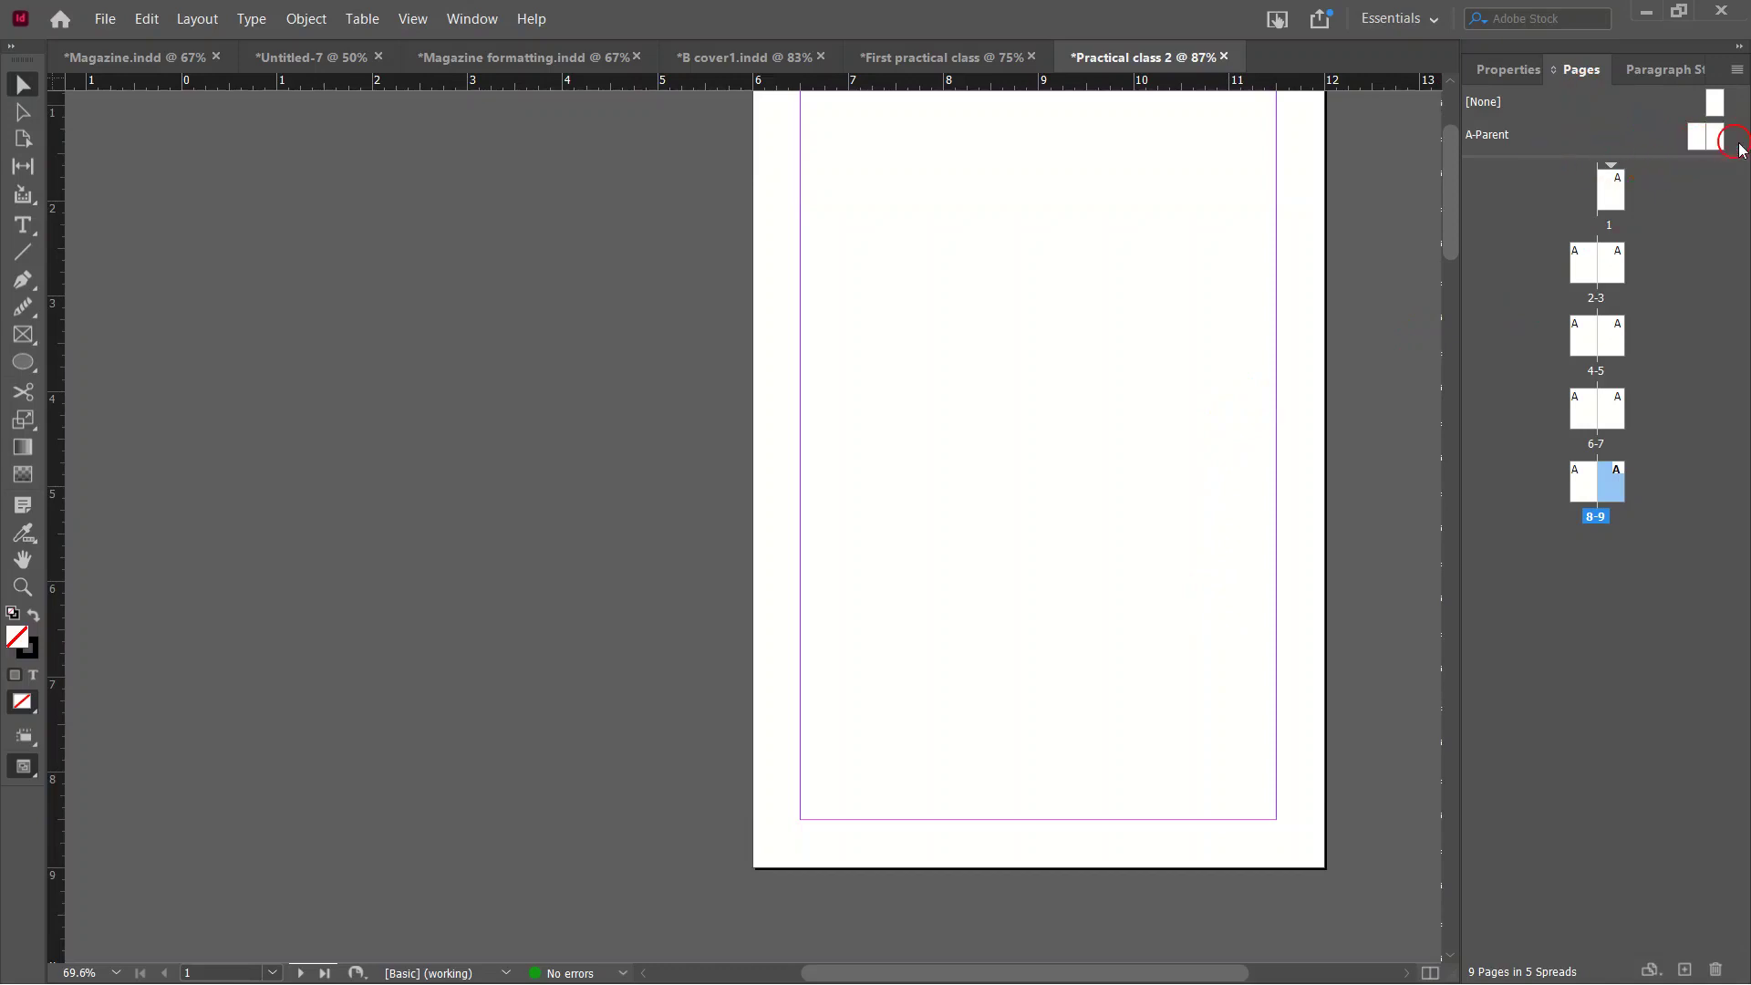
Jump to spread 2–3, enlarge the parent pages area, and open the A-Parent spread.
{"action": "double_click", "coordinate": [1616, 262]}
{"action": "left_click_drag", "start_coordinate": [1610, 156], "coordinate": [1644, 185]}
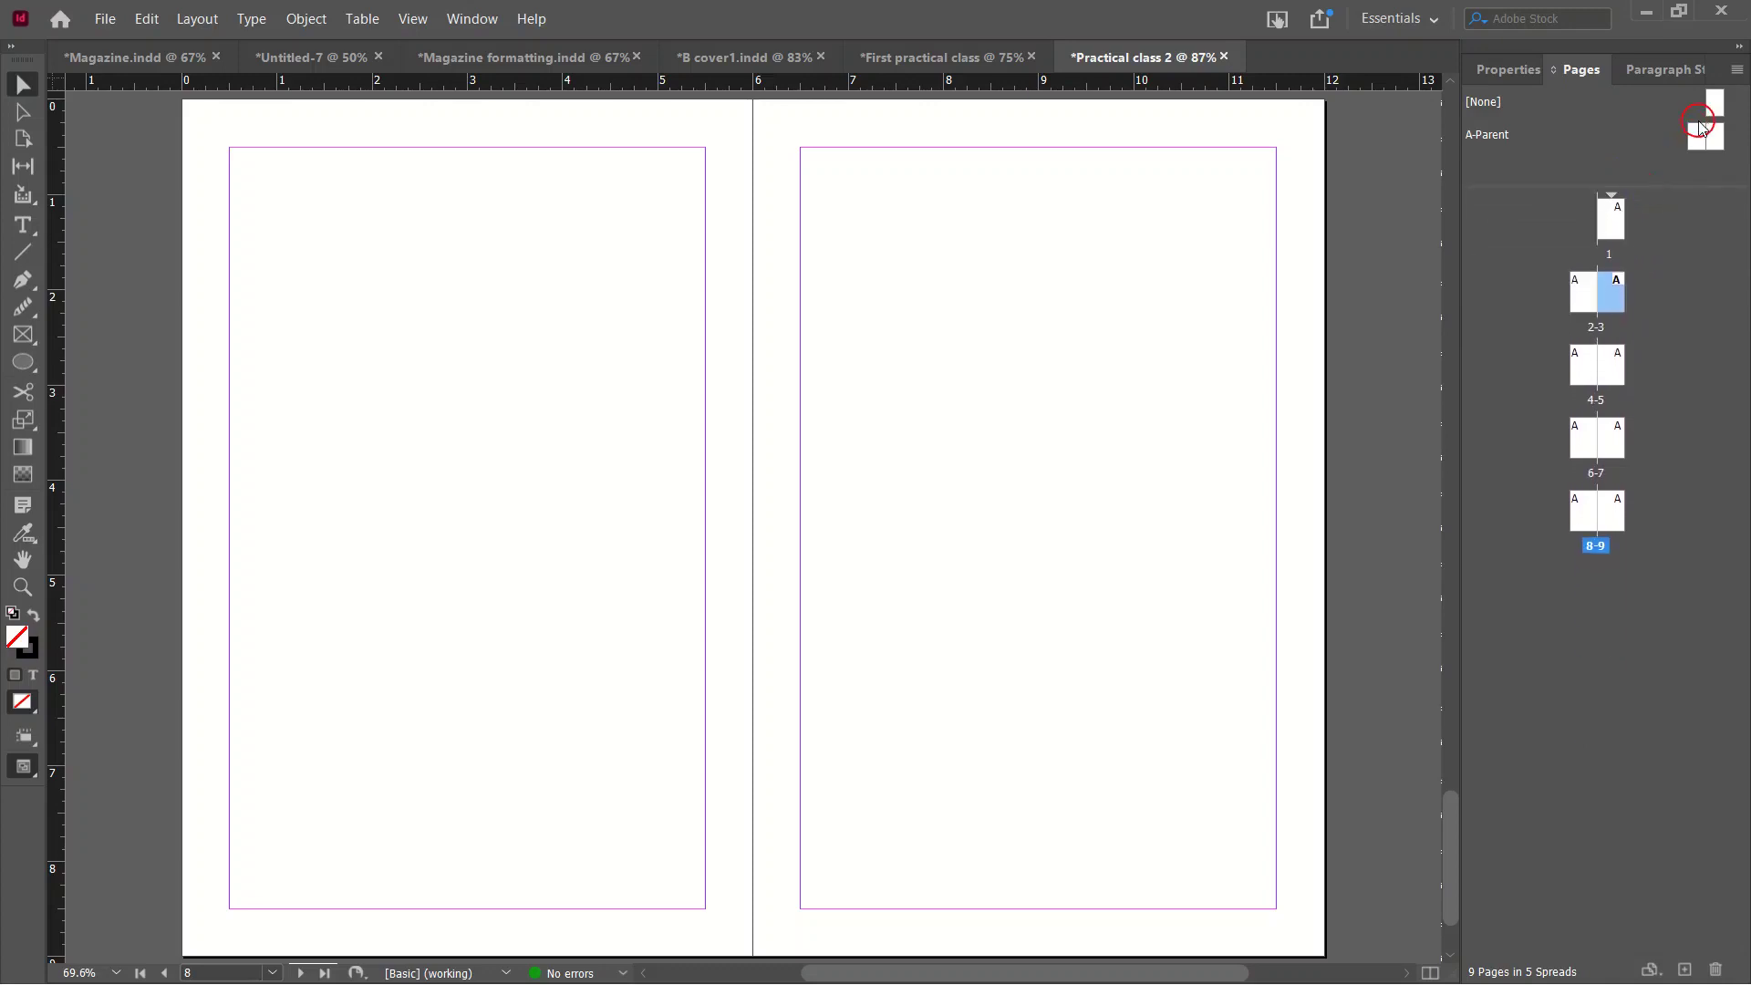
{"action": "double_click", "coordinate": [1705, 136]}
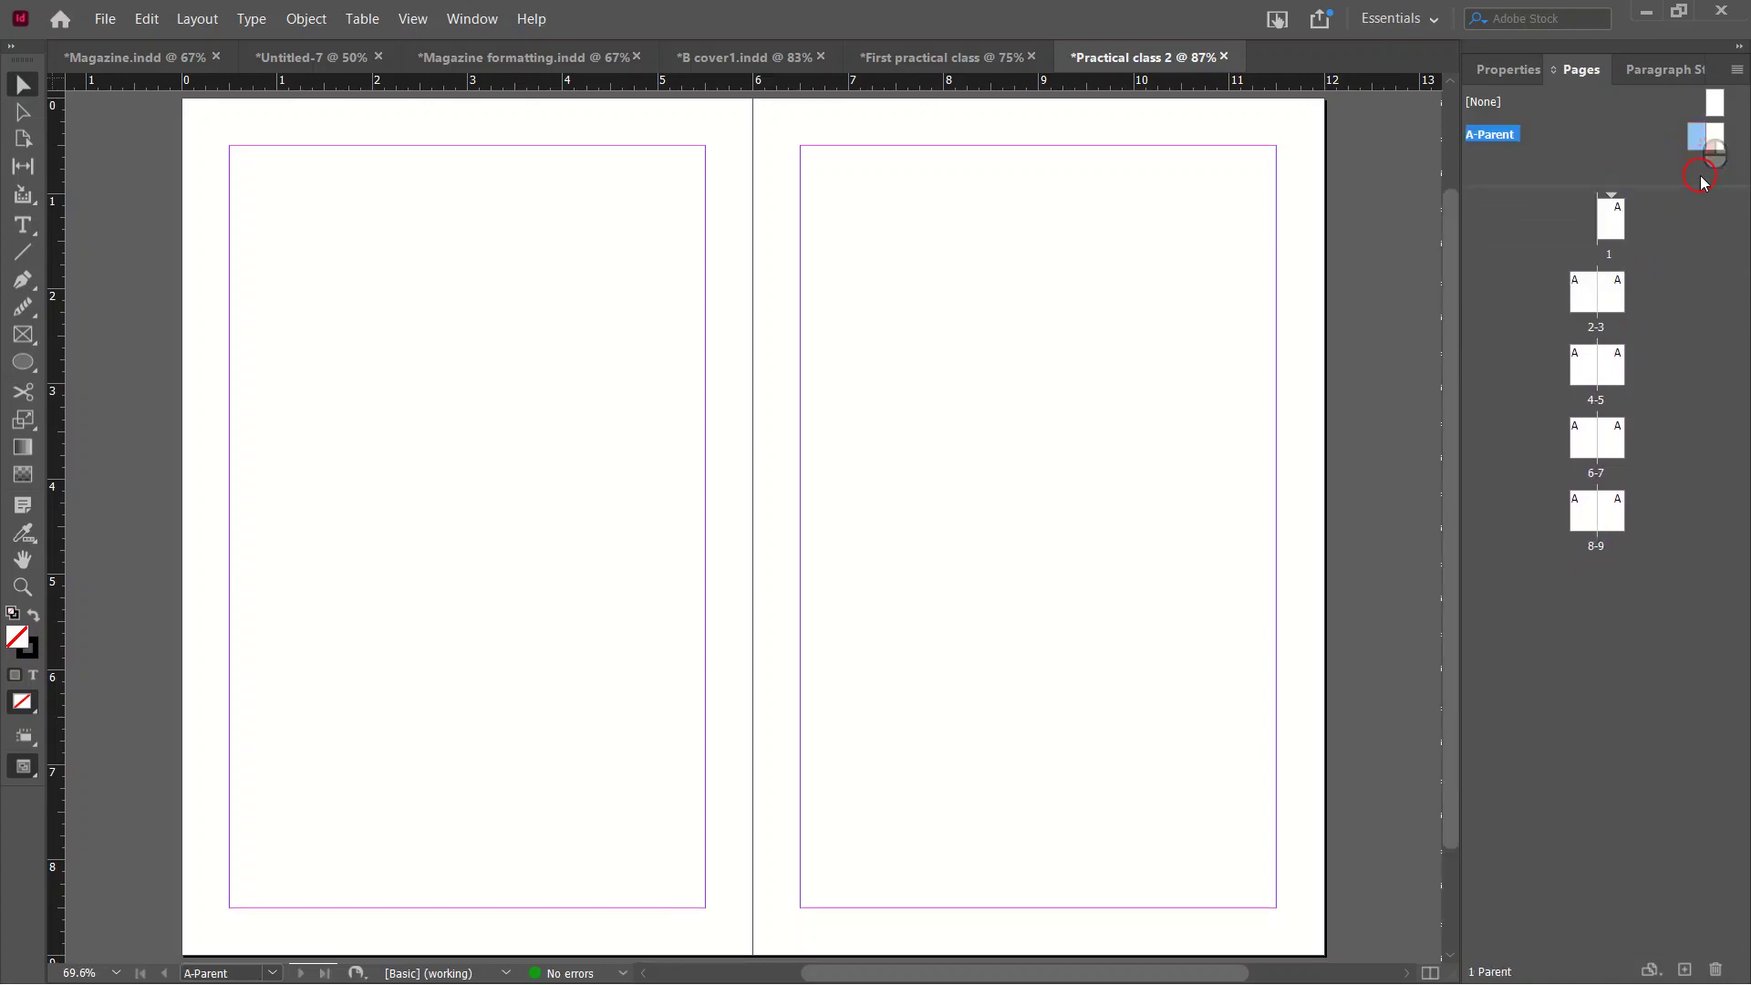
{"action": "scroll", "coordinate": [1009, 501], "scroll_direction": "down", "scroll_amount": 3}
{"action": "scroll", "coordinate": [1013, 515], "scroll_direction": "down", "scroll_amount": 1}
{"action": "scroll", "coordinate": [1012, 523], "scroll_direction": "up", "scroll_amount": 2}
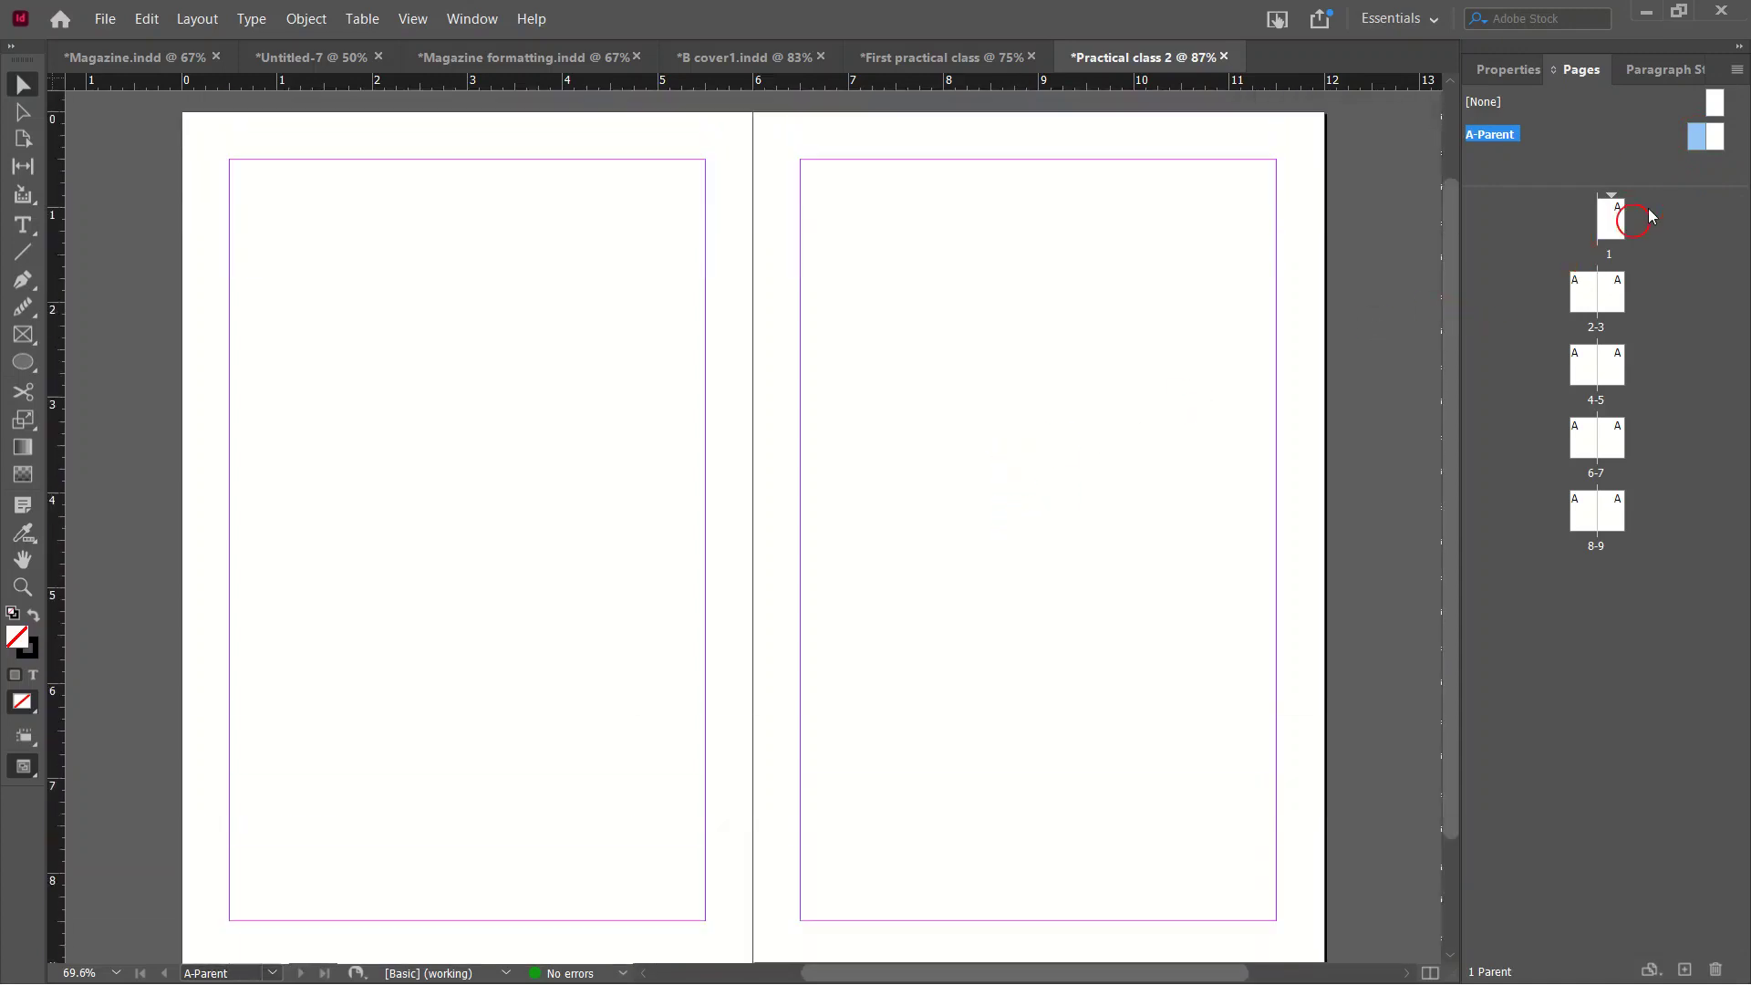
Return to page 1 from its thumbnail in the Pages panel.
{"action": "double_click", "coordinate": [1611, 220]}
{"action": "scroll", "coordinate": [1131, 447], "scroll_direction": "down", "scroll_amount": 5}
{"action": "scroll", "coordinate": [1104, 476], "scroll_direction": "down", "scroll_amount": 3}
{"action": "scroll", "coordinate": [1104, 476], "scroll_direction": "up", "scroll_amount": 3}
{"action": "scroll", "coordinate": [1104, 476], "scroll_direction": "up", "scroll_amount": 6}
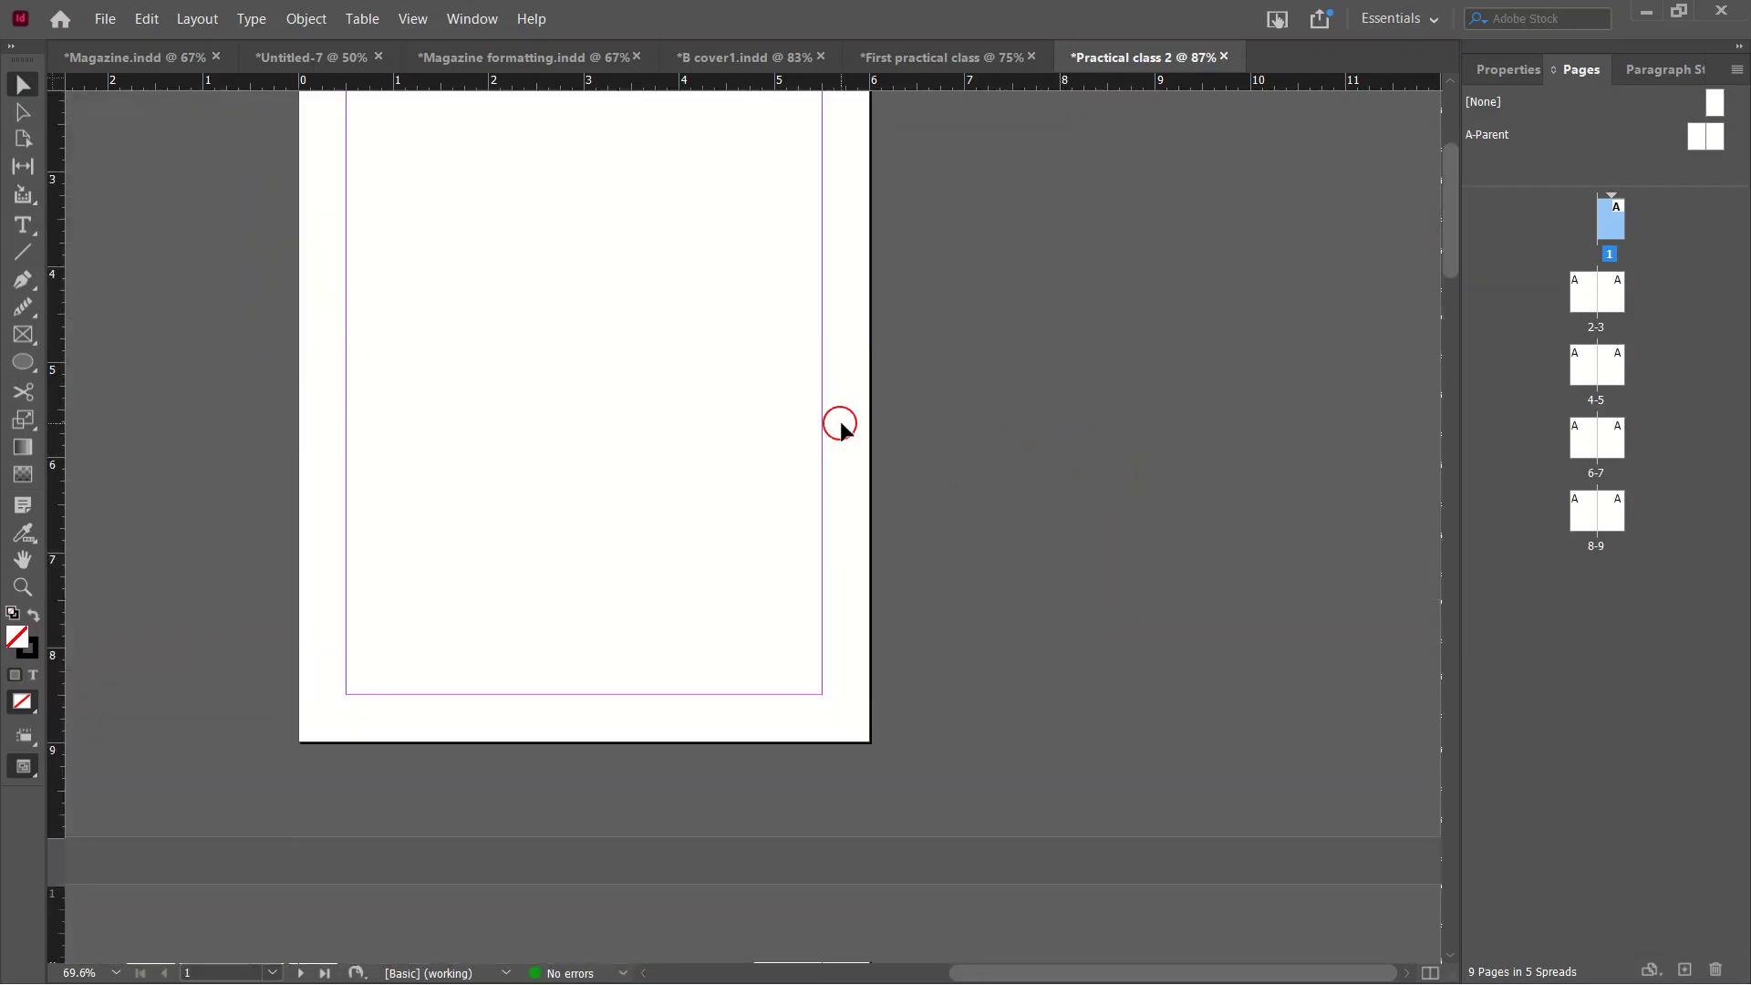
Draw a large test ellipse across the lower-right area of page 1.
{"action": "left_click", "coordinate": [23, 359]}
{"action": "left_click_drag", "start_coordinate": [474, 189], "coordinate": [853, 601]}
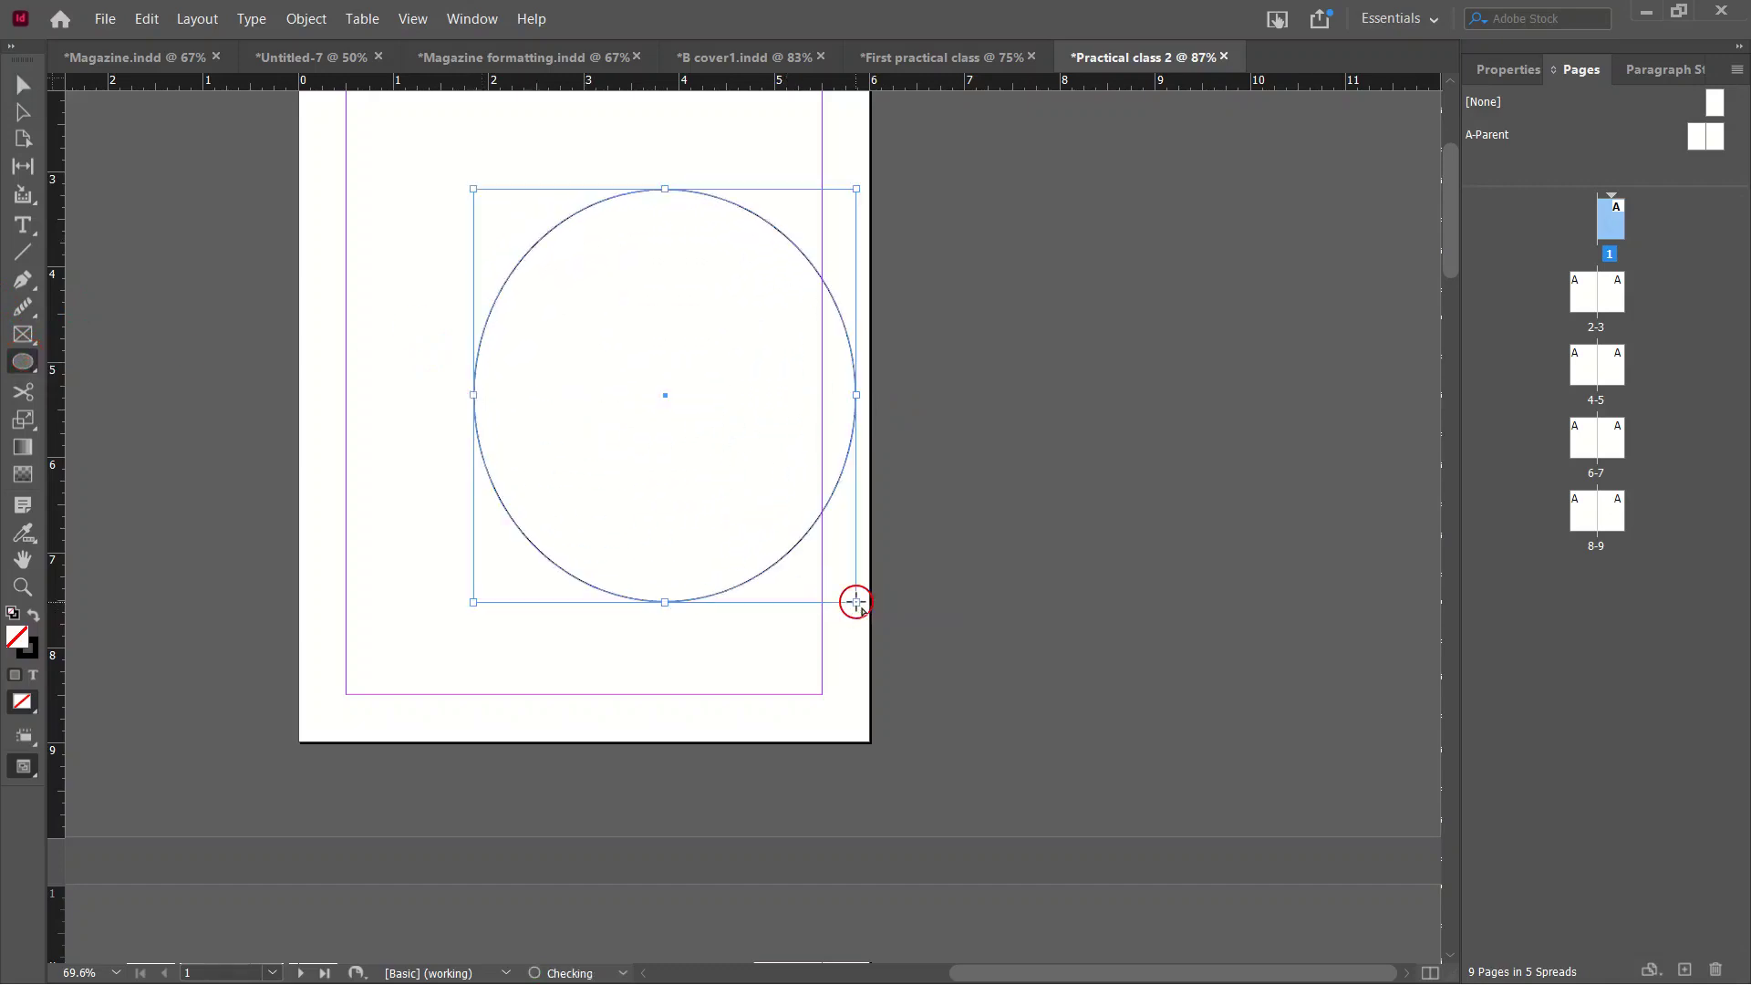
{"action": "left_click", "coordinate": [15, 87]}
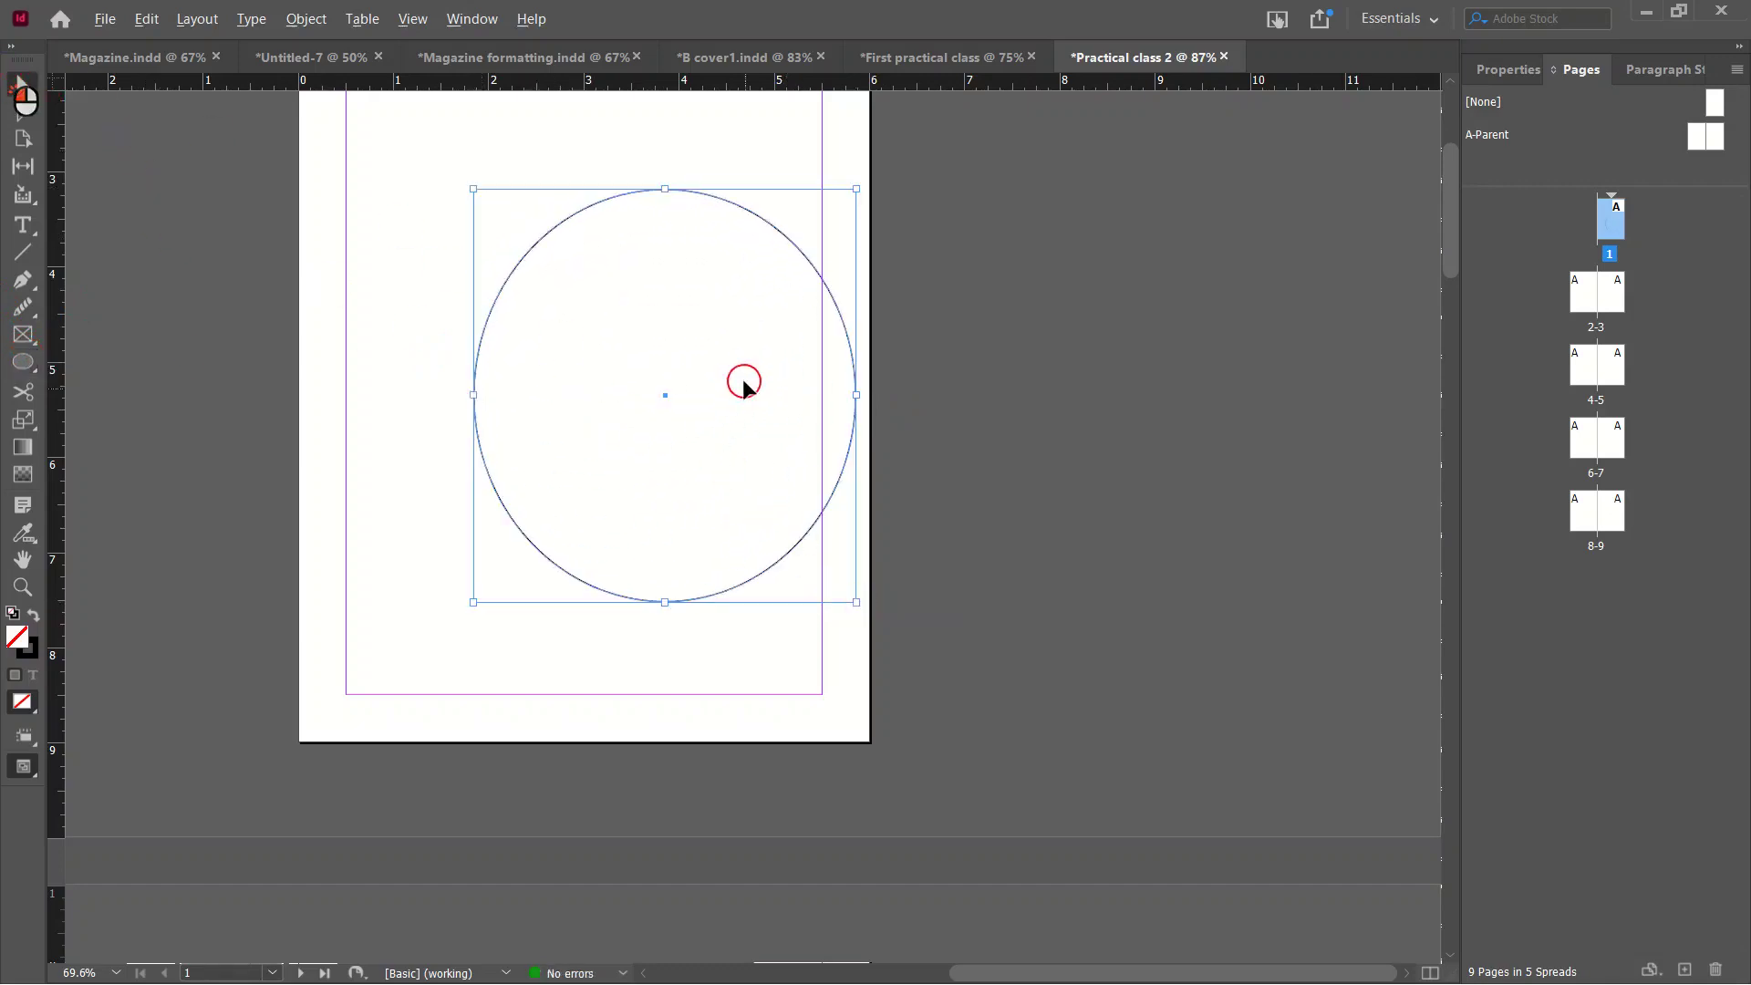
Zoom in to inspect the ellipse, then fit the whole page in the window.
{"action": "scroll", "coordinate": [774, 441], "scroll_direction": "up", "scroll_amount": 5}
{"action": "scroll", "coordinate": [799, 523], "scroll_direction": "down", "scroll_amount": 6}
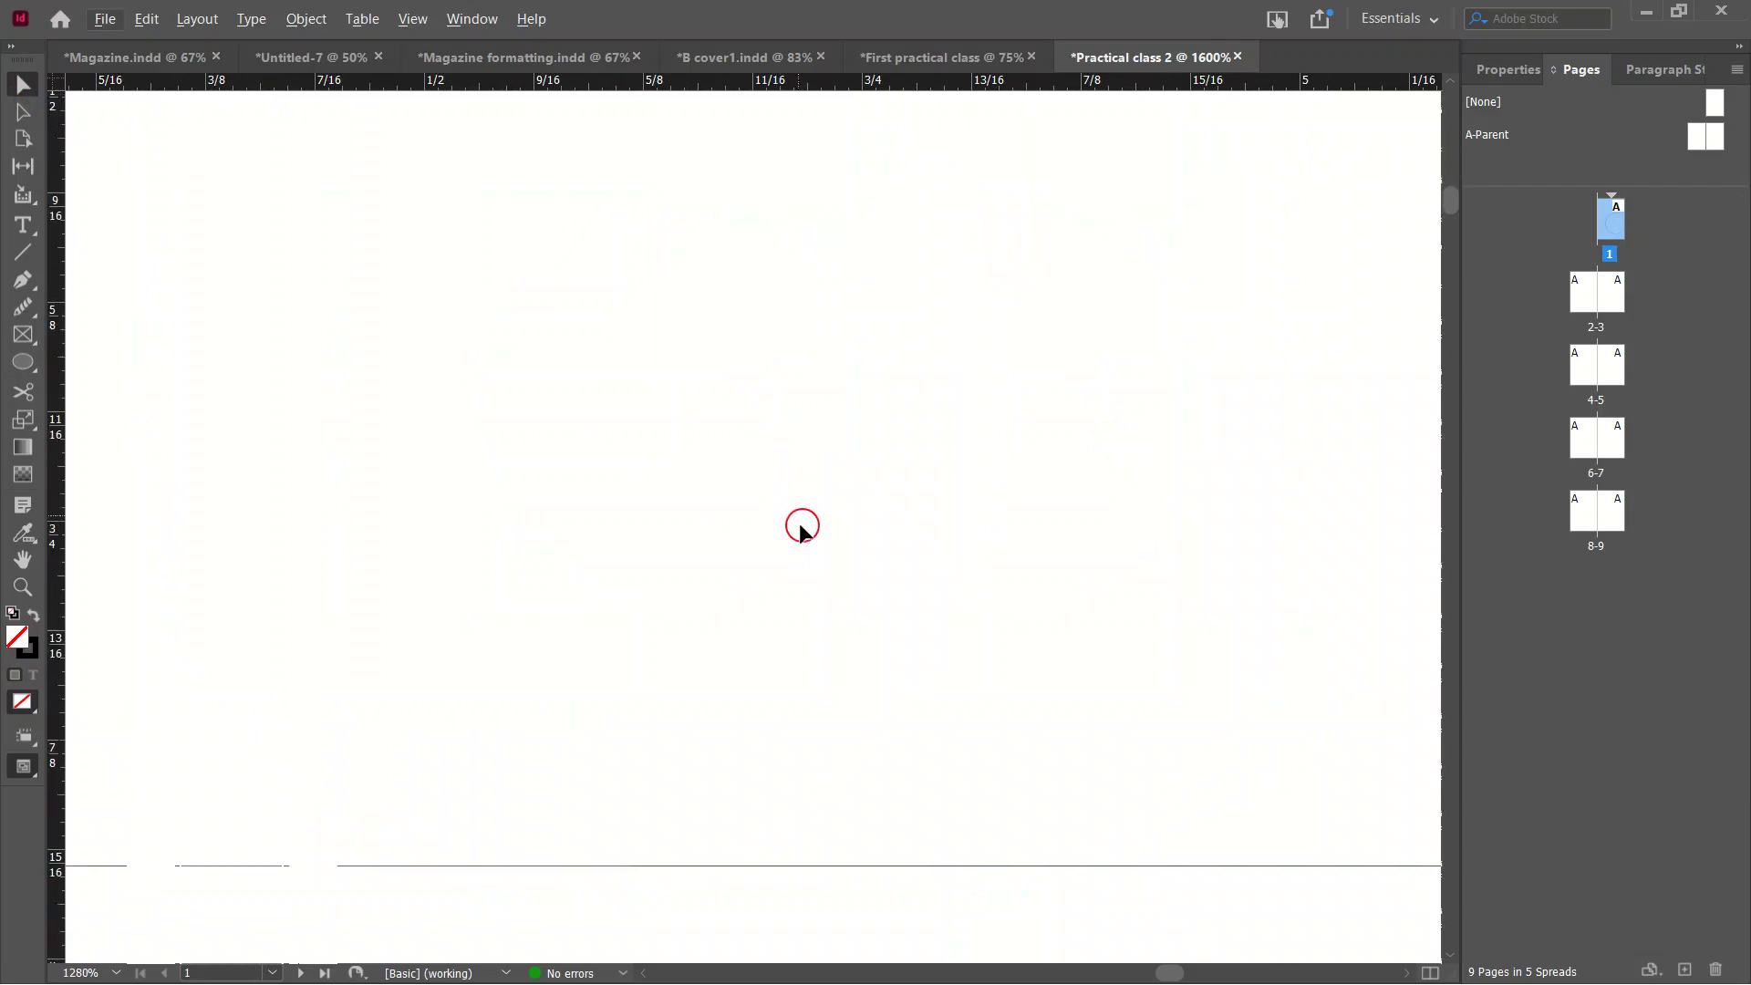
{"action": "scroll", "coordinate": [793, 567], "scroll_direction": "down", "scroll_amount": 6}
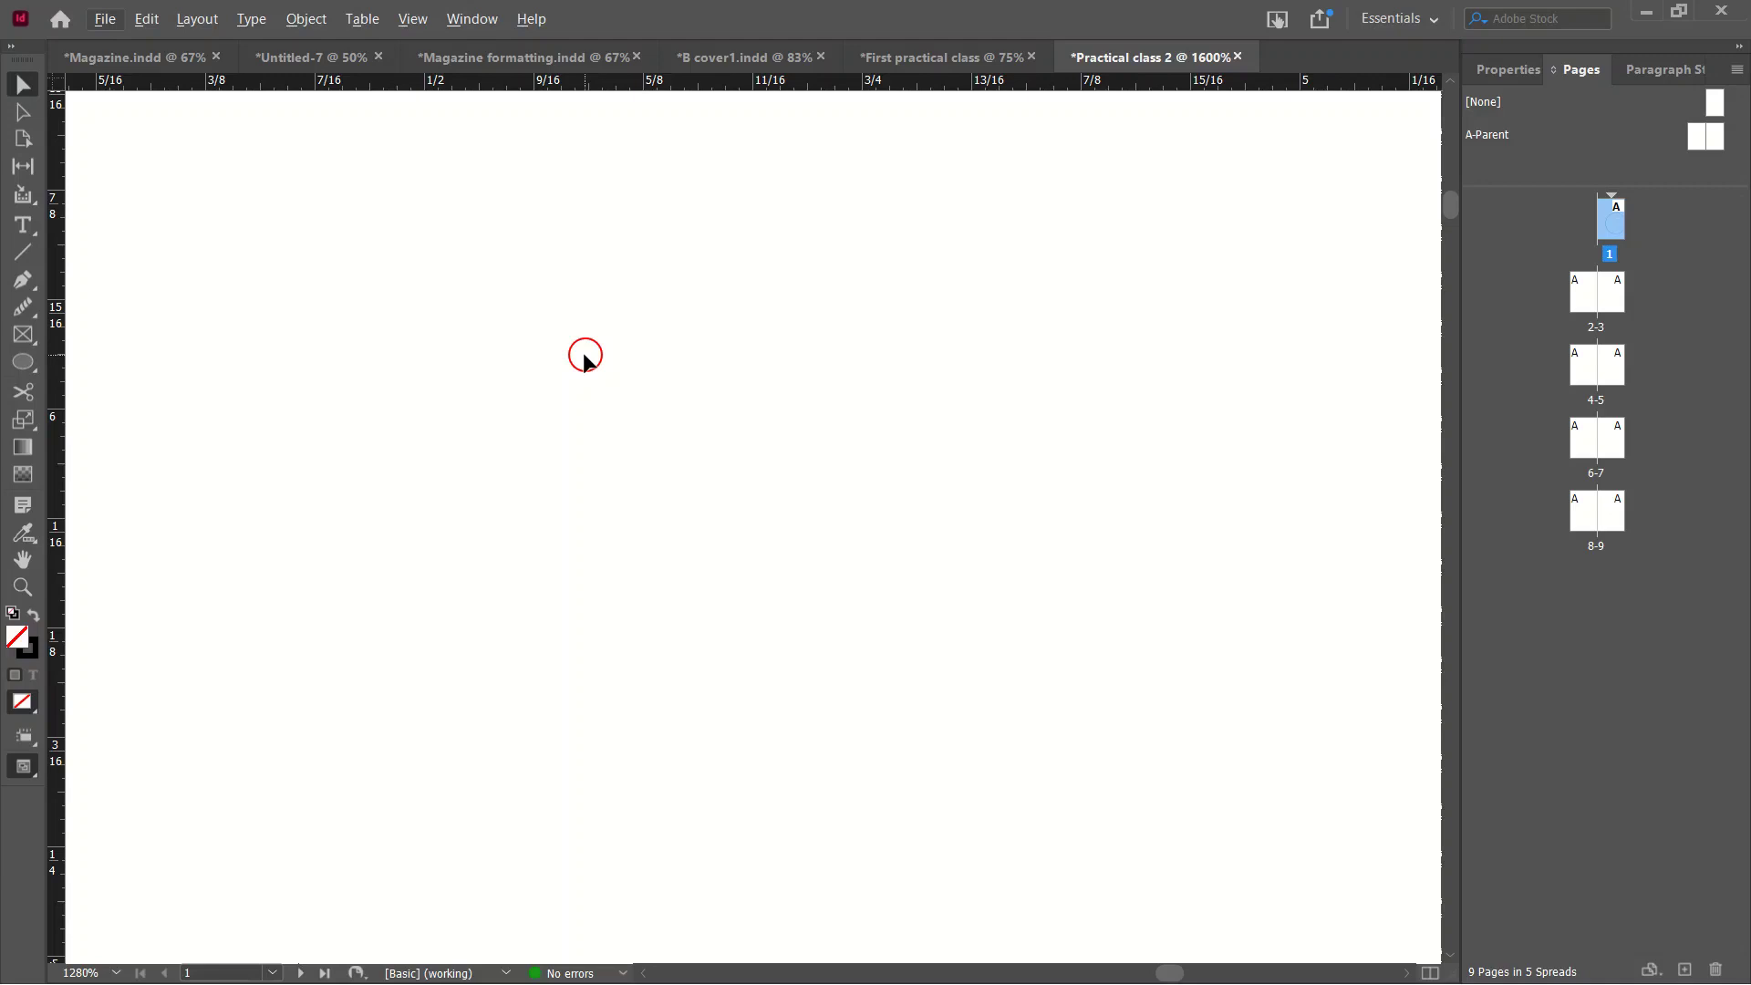
{"action": "key", "text": "ctrl+0"}
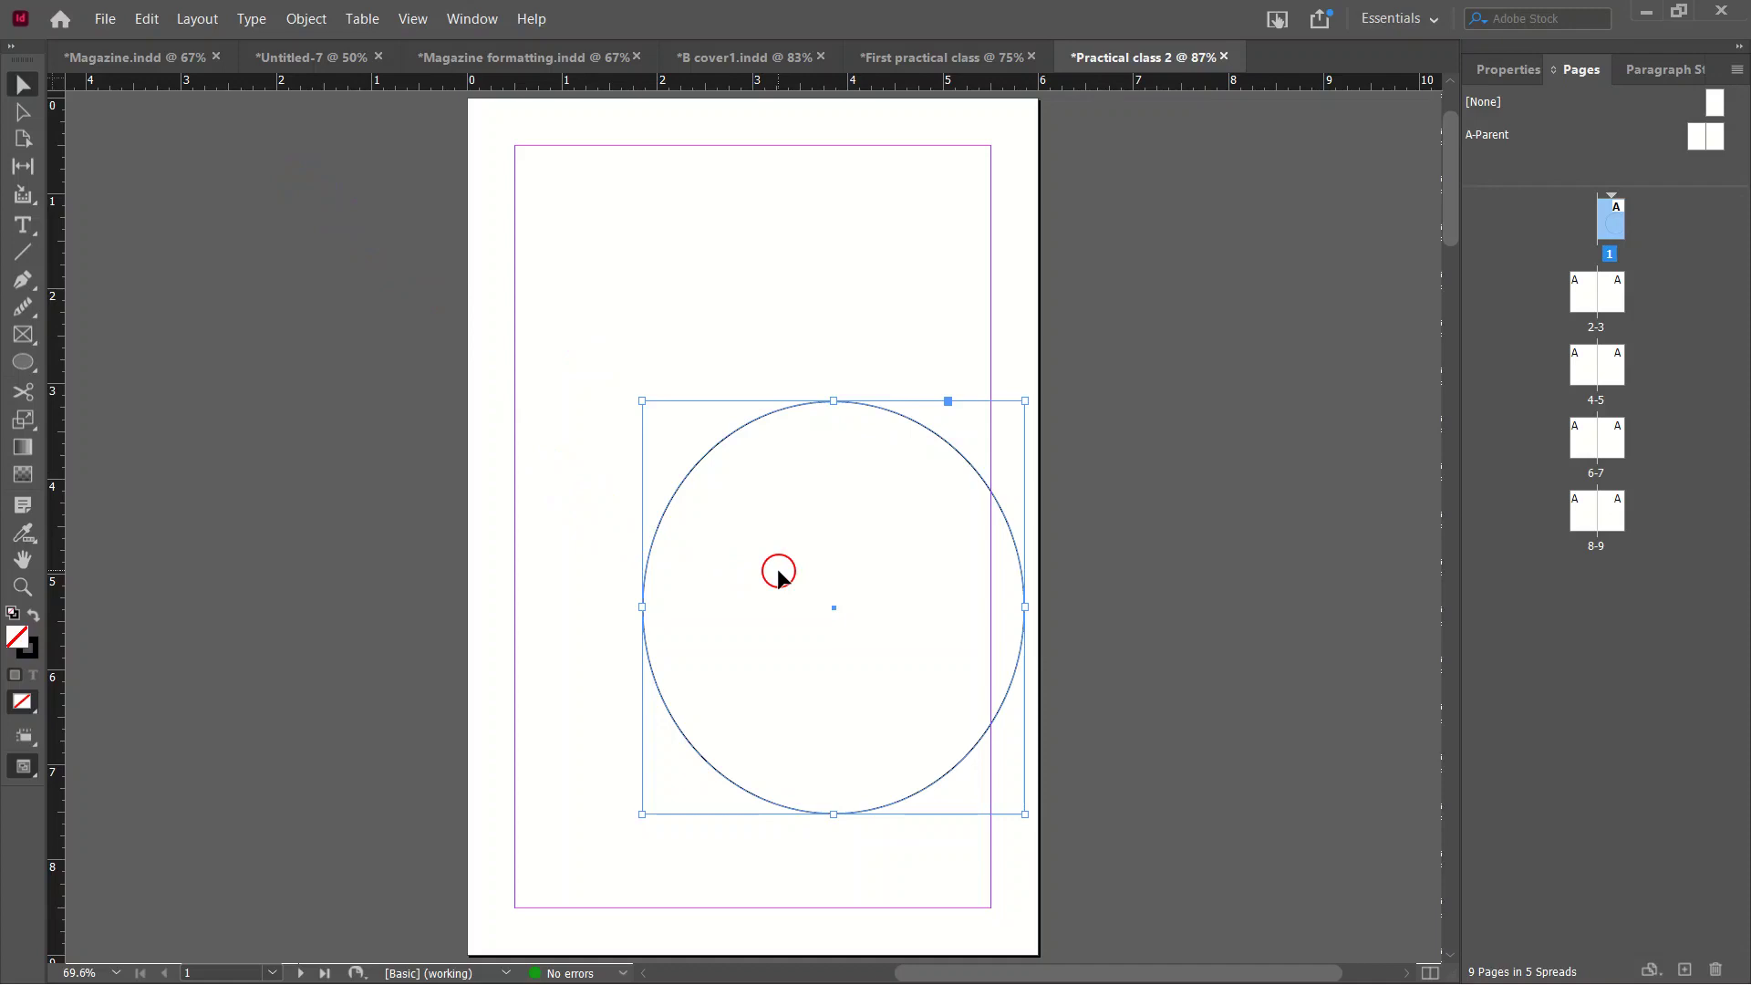
{"action": "scroll", "coordinate": [795, 590], "scroll_direction": "up", "scroll_amount": 10}
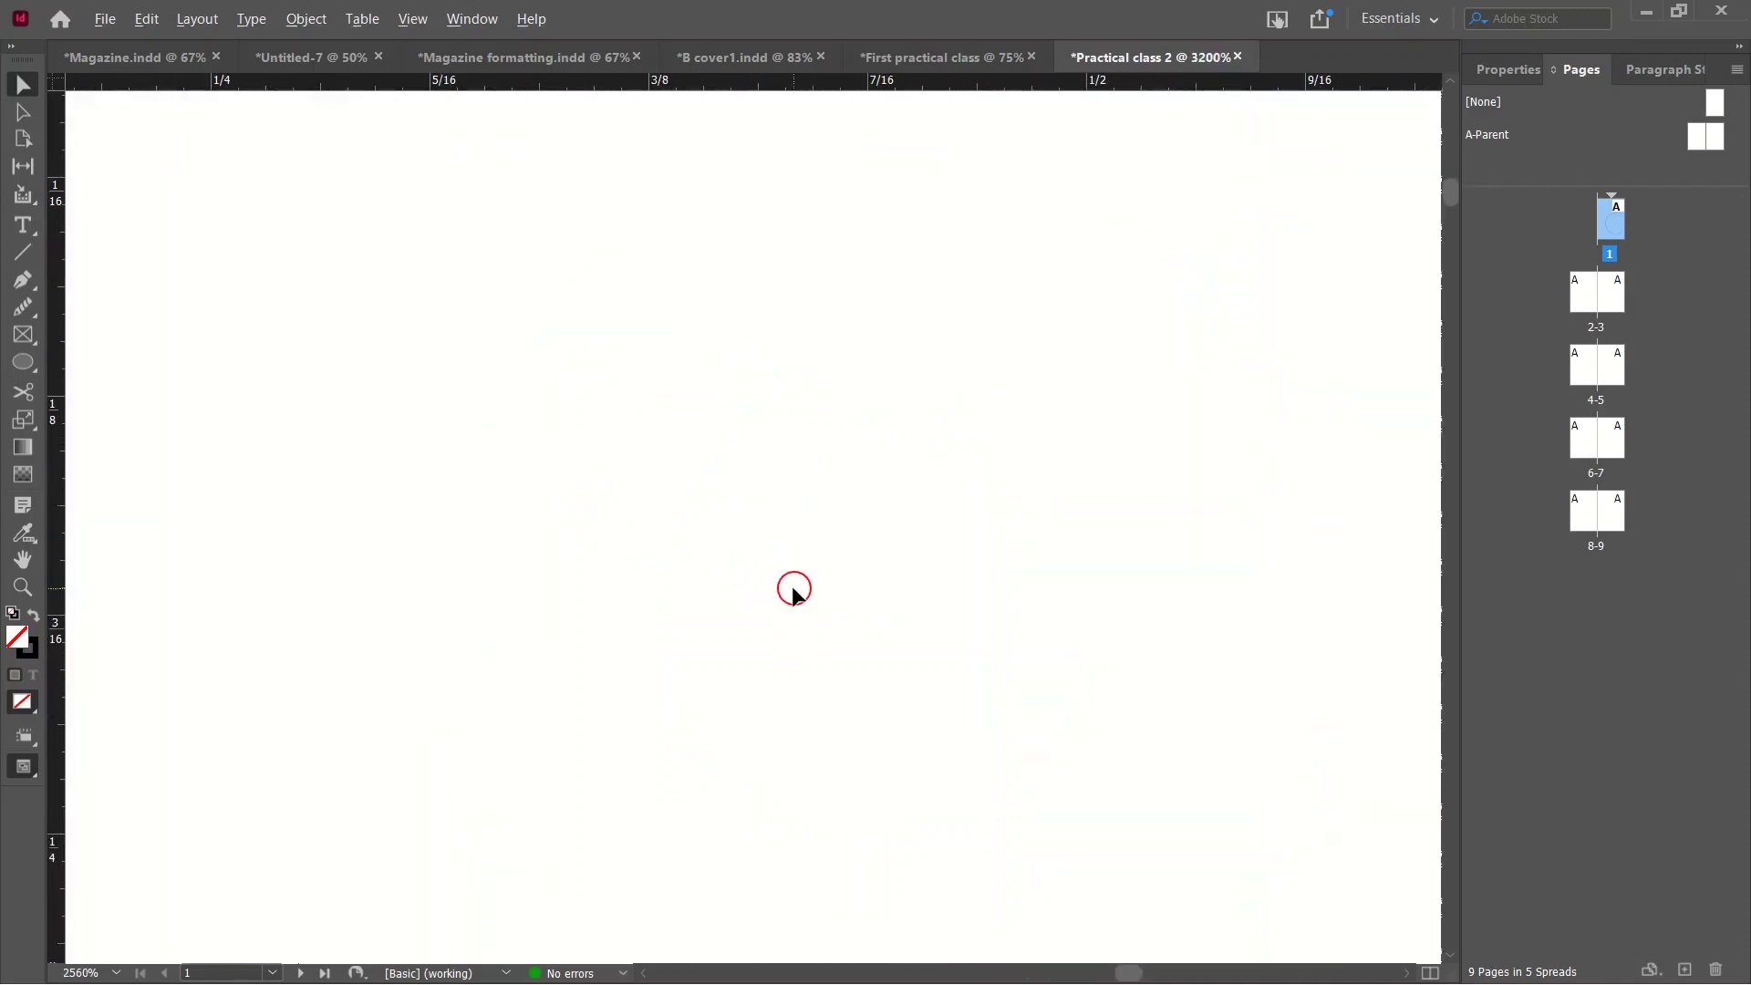
{"action": "scroll", "coordinate": [896, 600], "scroll_direction": "down", "scroll_amount": 5}
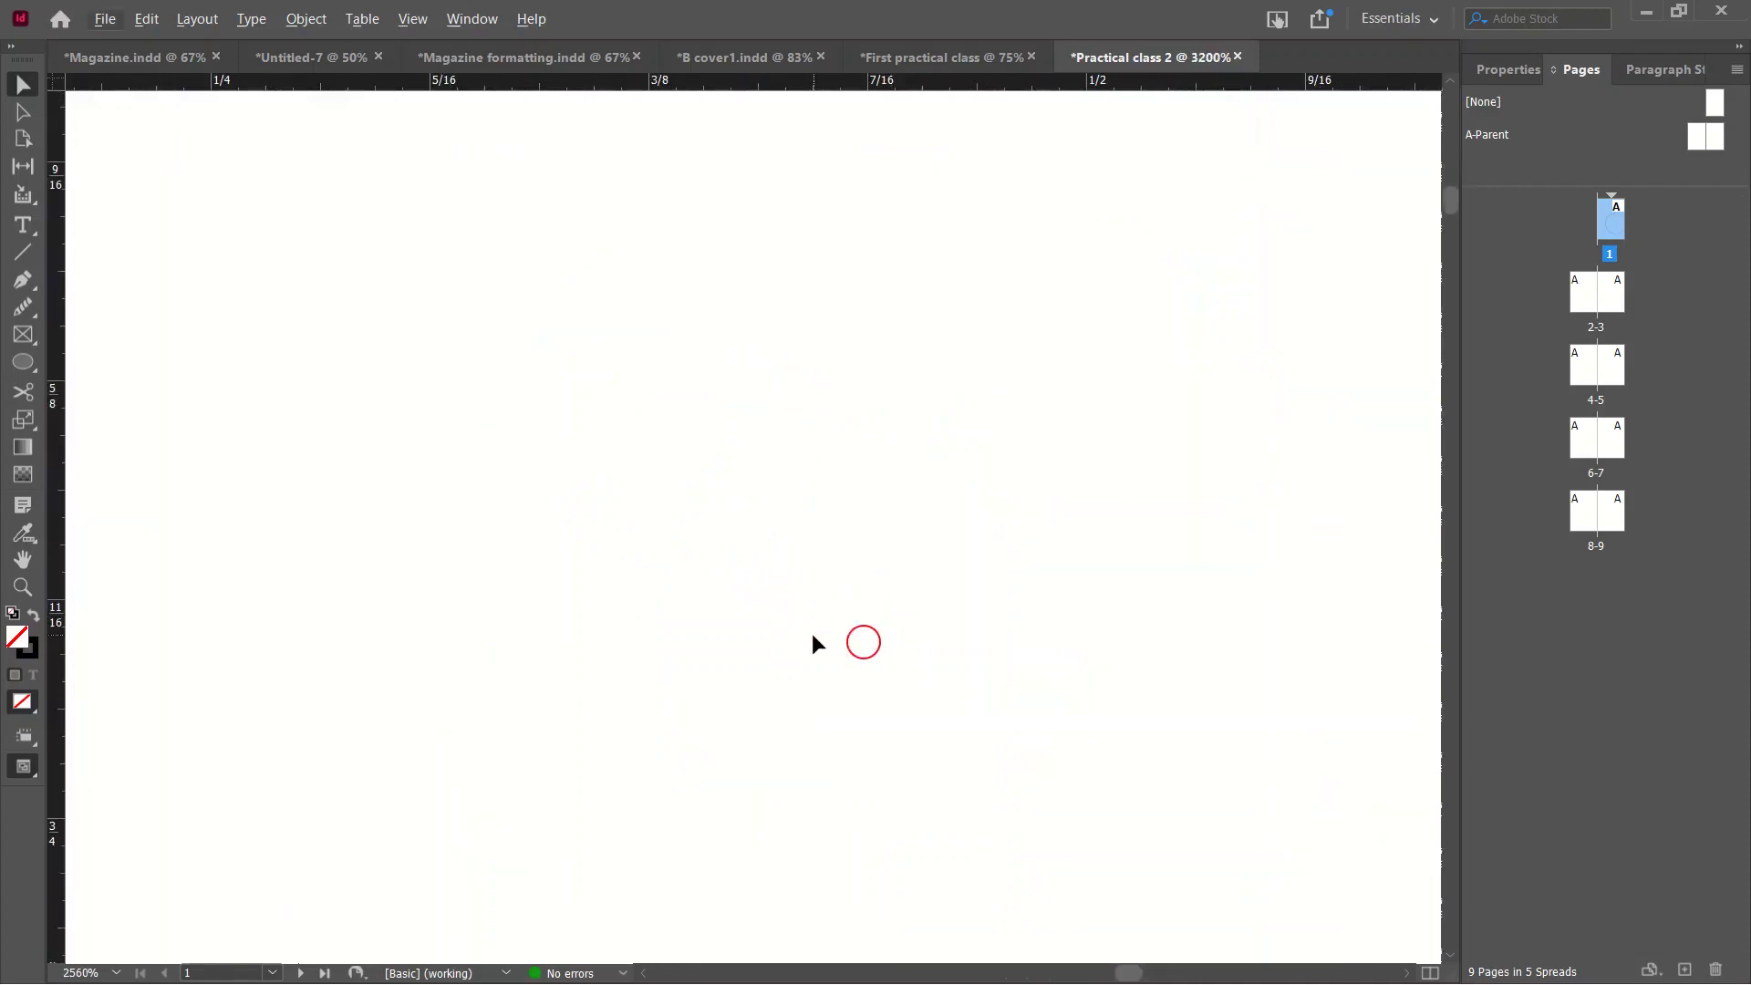
{"action": "key", "text": "ctrl+0"}
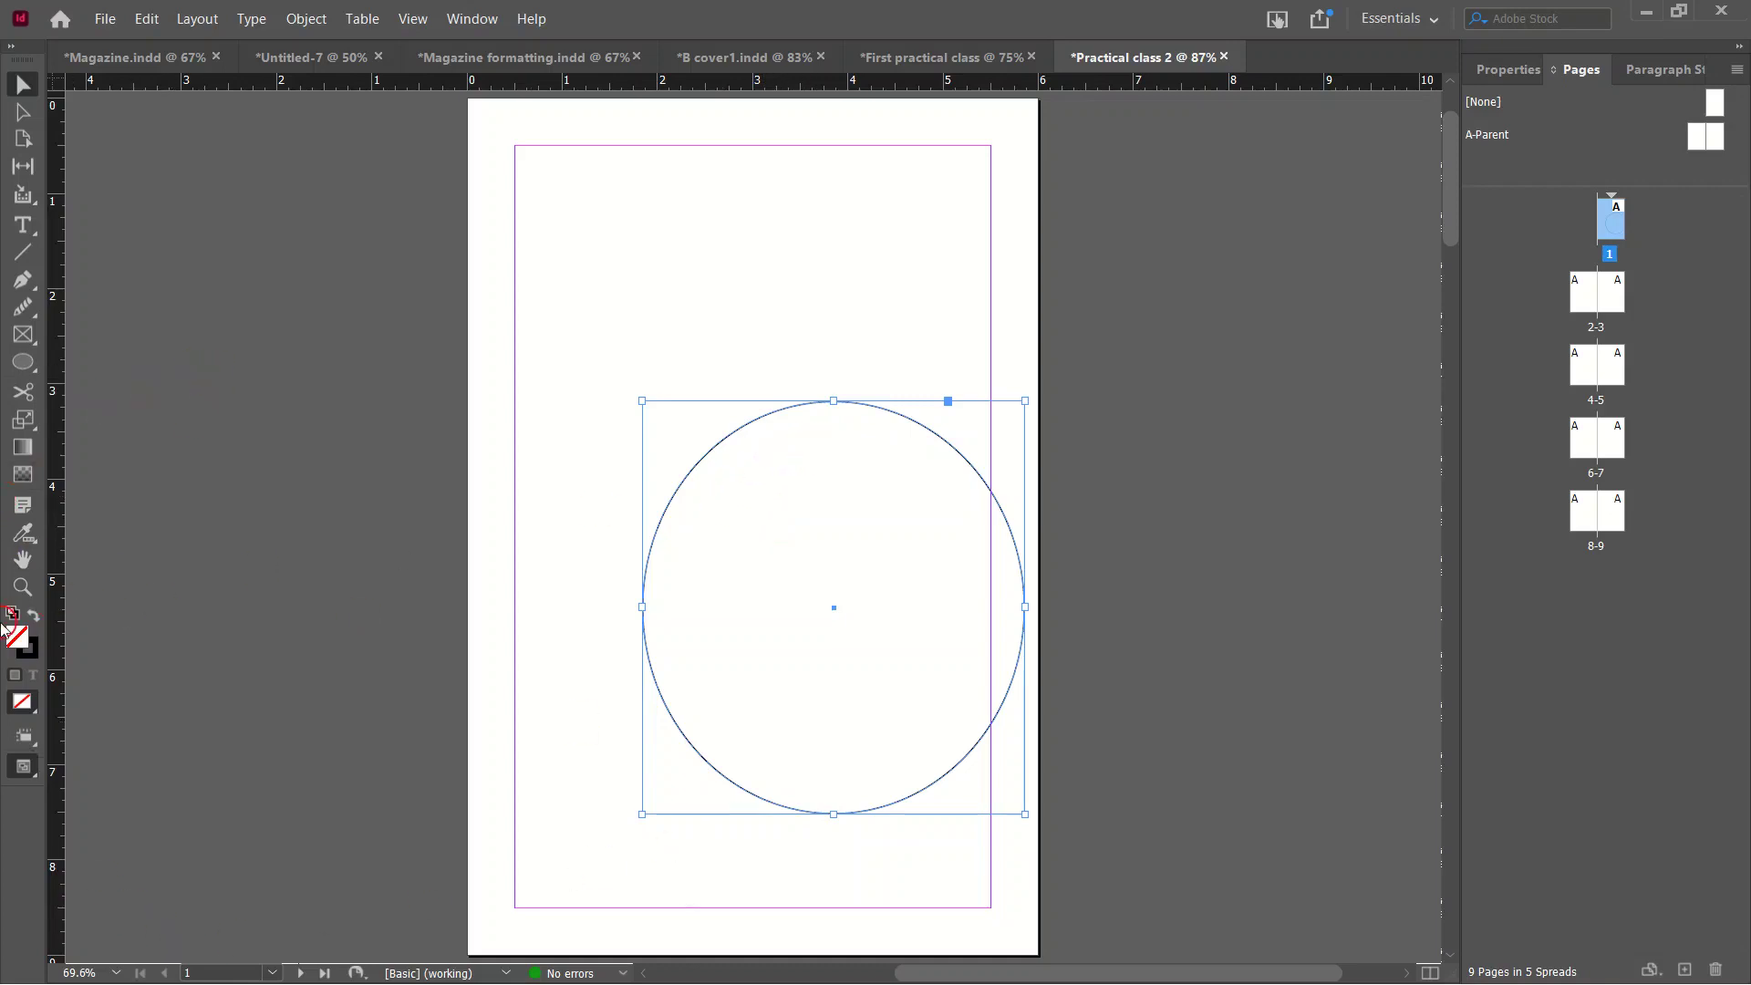
Zoom into the ellipse with the Zoom tool, then switch to actual size.
{"action": "left_click", "coordinate": [27, 590]}
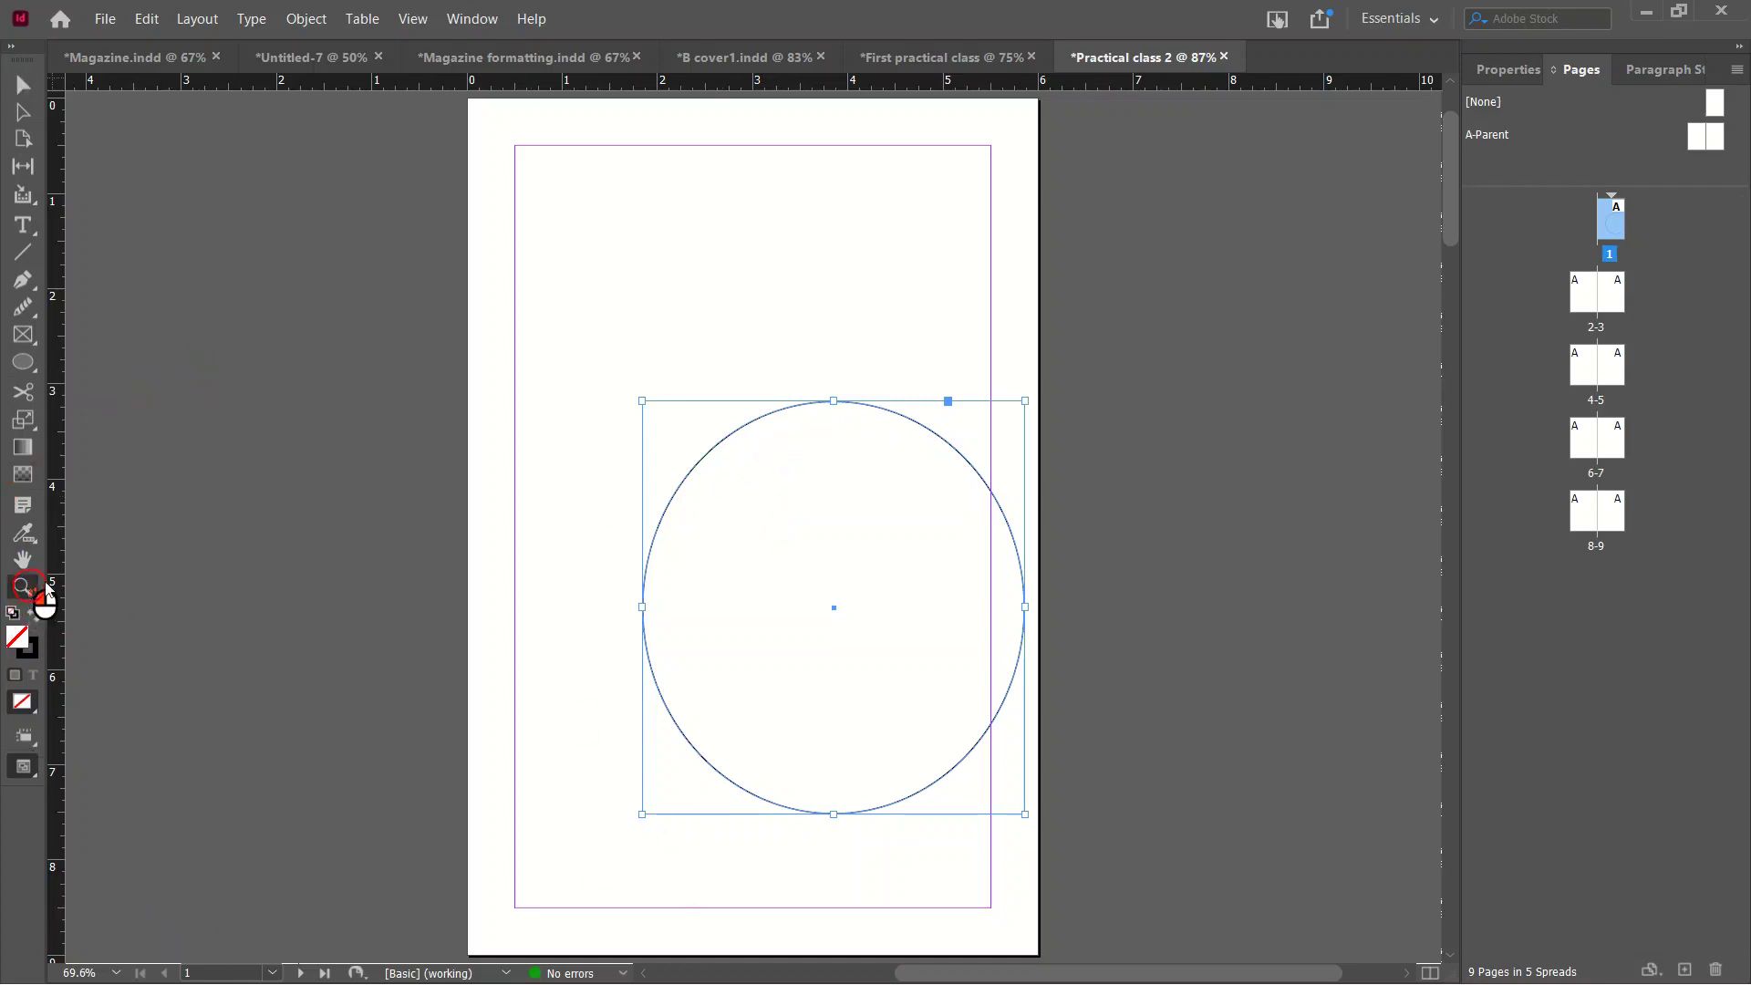
{"action": "left_click_drag", "start_coordinate": [405, 180], "coordinate": [1225, 829]}
{"action": "left_click_drag", "start_coordinate": [199, 293], "coordinate": [1114, 937]}
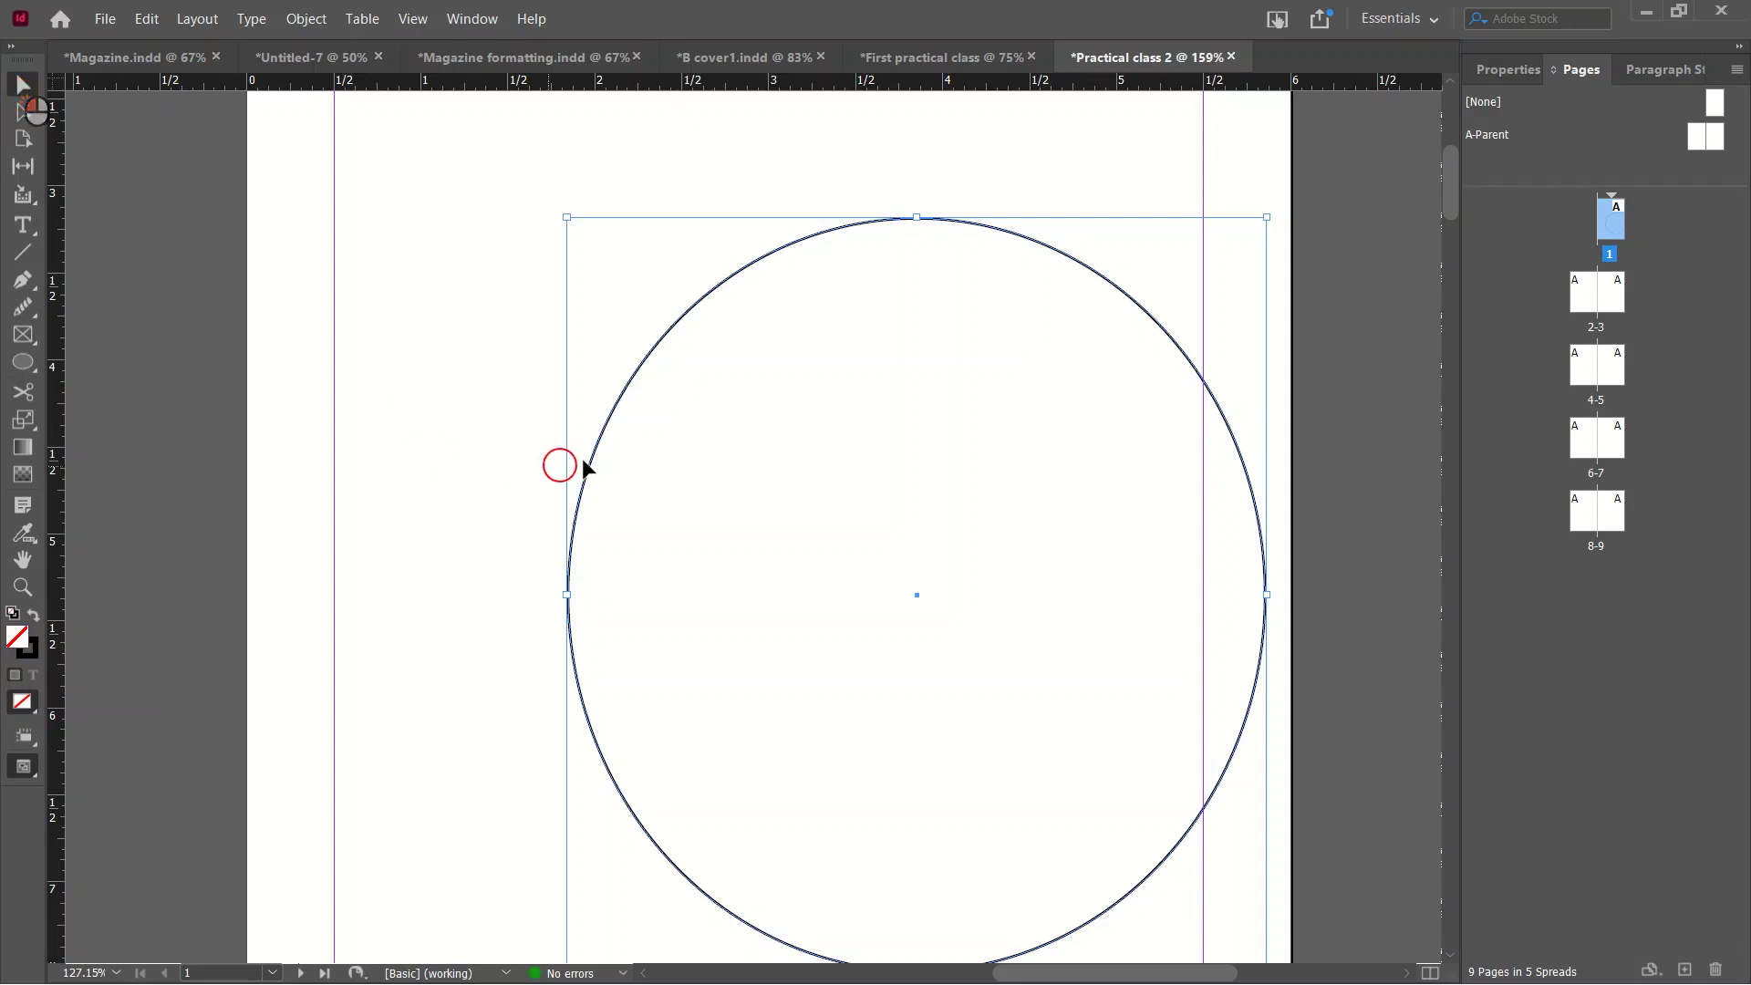
{"action": "scroll", "coordinate": [697, 463], "scroll_direction": "down", "scroll_amount": 8}
{"action": "key", "text": "ctrl+1"}
Scroll through the spreads until pages 4–5 are fully in view at 69.6%.
{"action": "scroll", "coordinate": [828, 325], "scroll_direction": "up", "scroll_amount": 4}
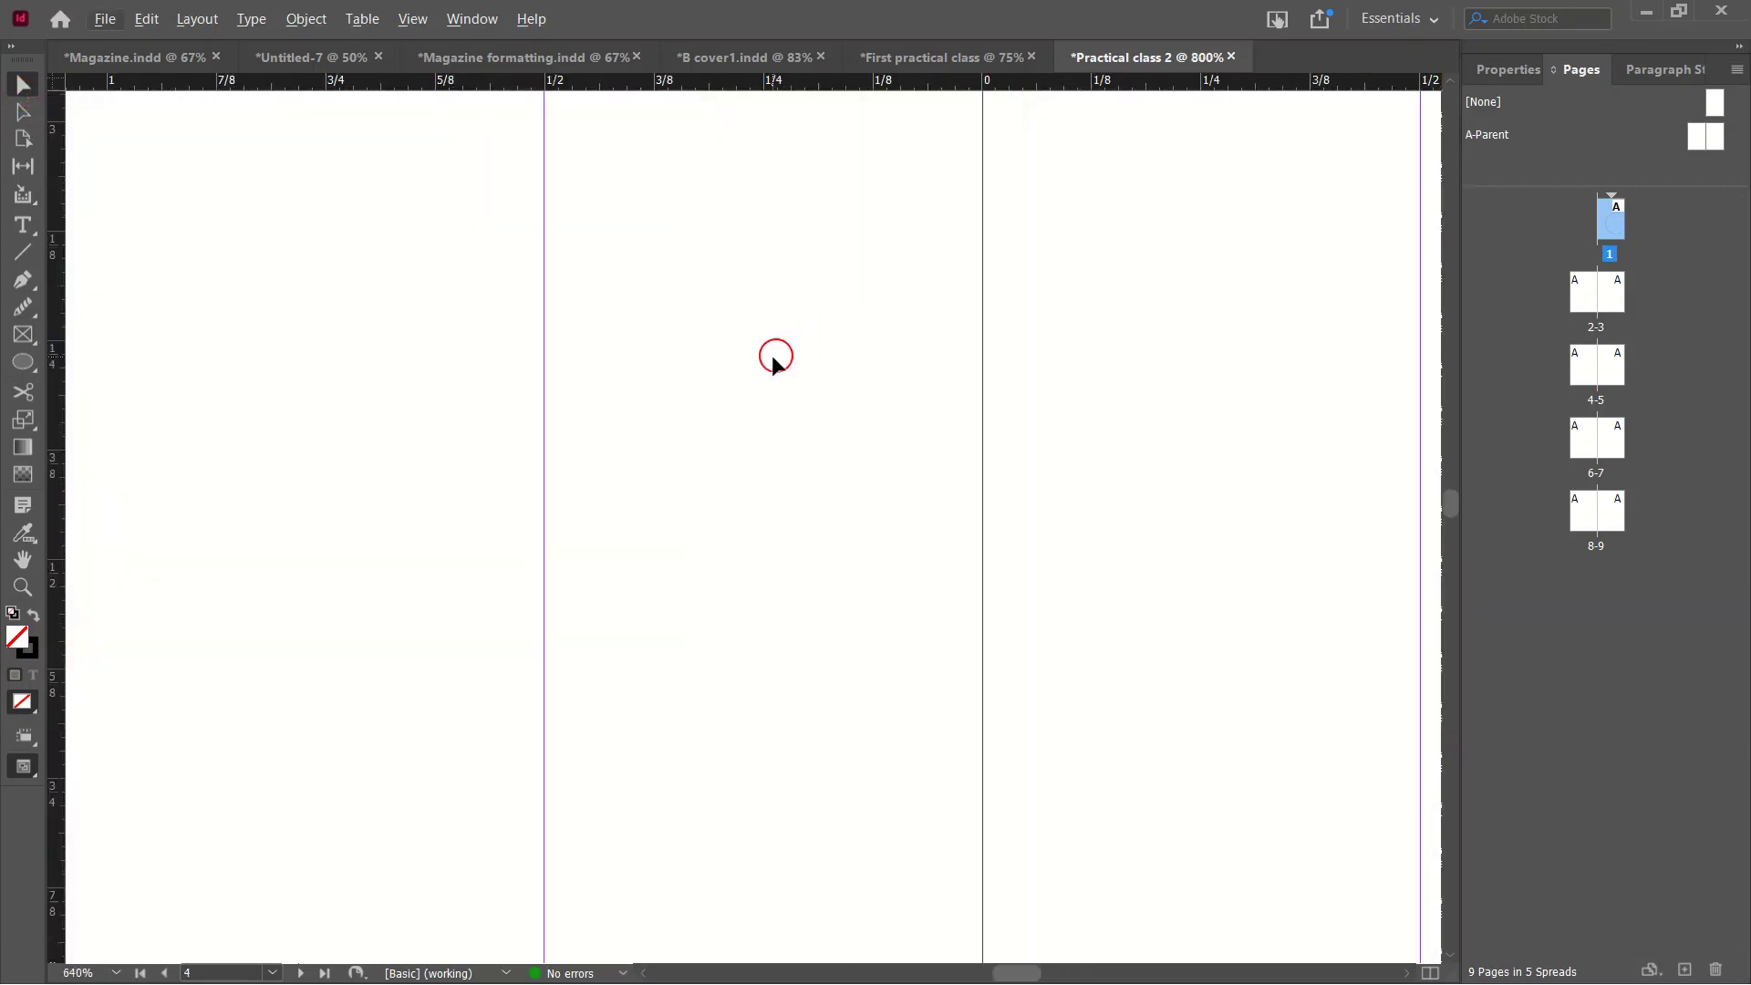
{"action": "scroll", "coordinate": [768, 380], "scroll_direction": "down", "scroll_amount": 2}
{"action": "scroll", "coordinate": [767, 381], "scroll_direction": "down", "scroll_amount": 2}
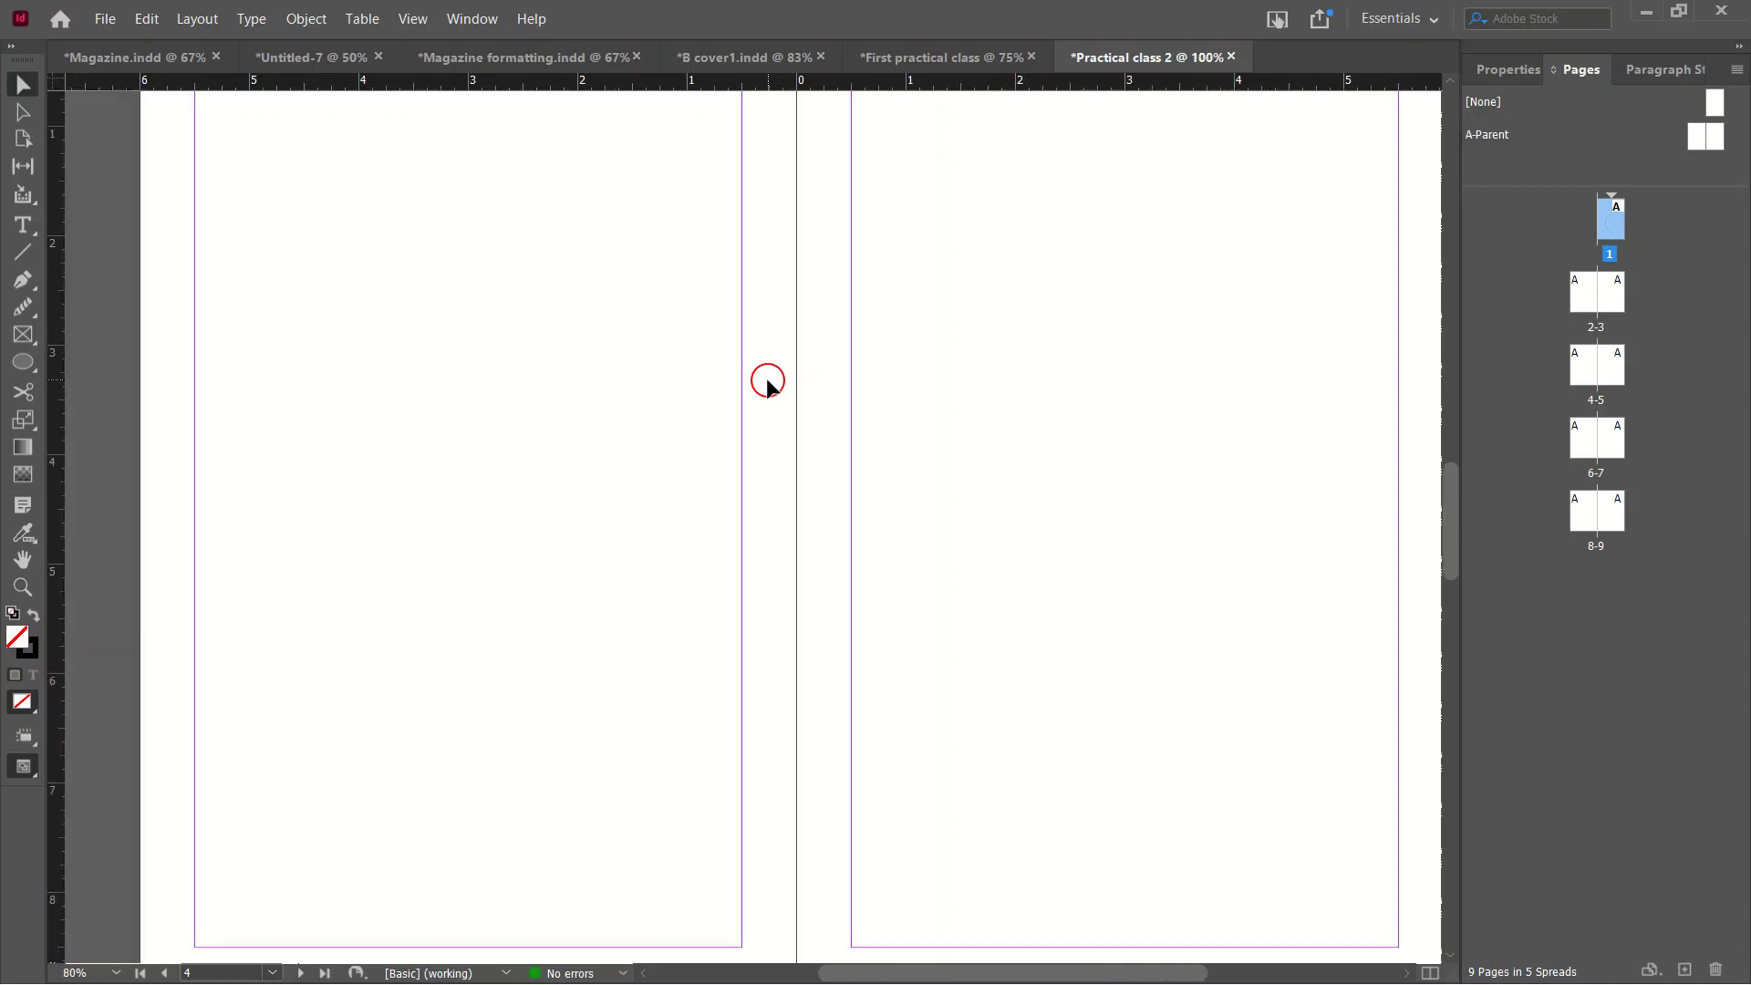
{"action": "scroll", "coordinate": [768, 382], "scroll_direction": "down", "scroll_amount": 2}
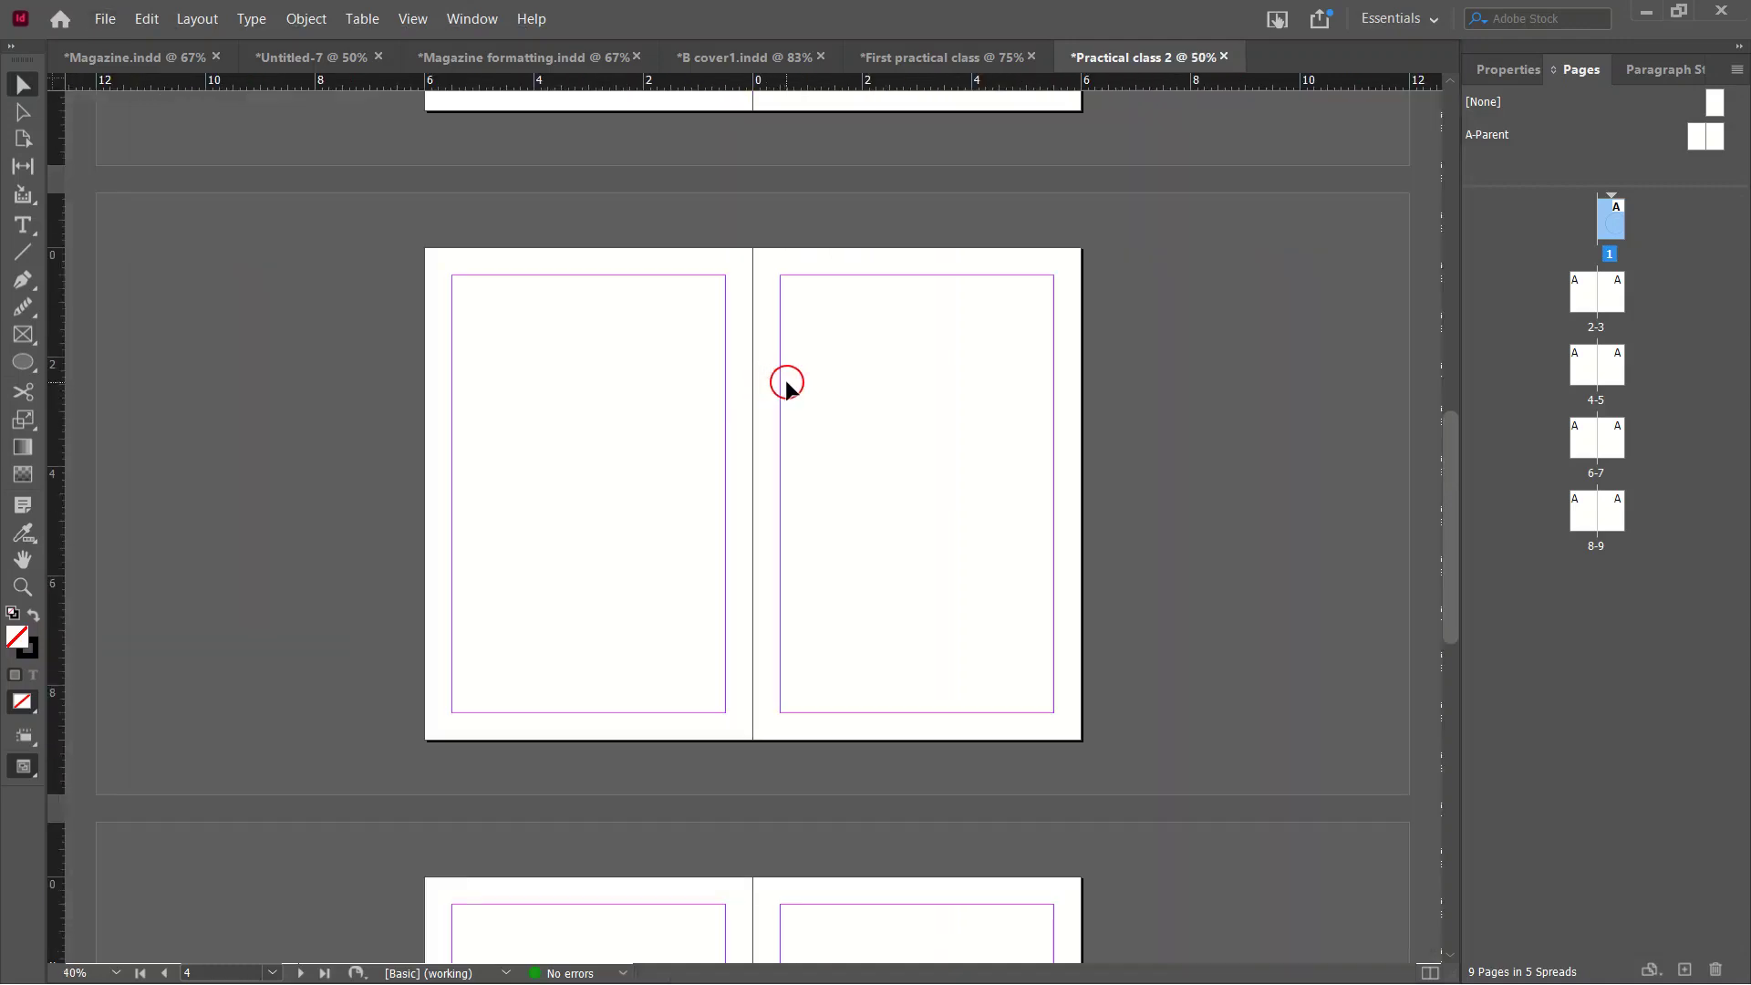
{"action": "scroll", "coordinate": [814, 349], "scroll_direction": "down", "scroll_amount": 3}
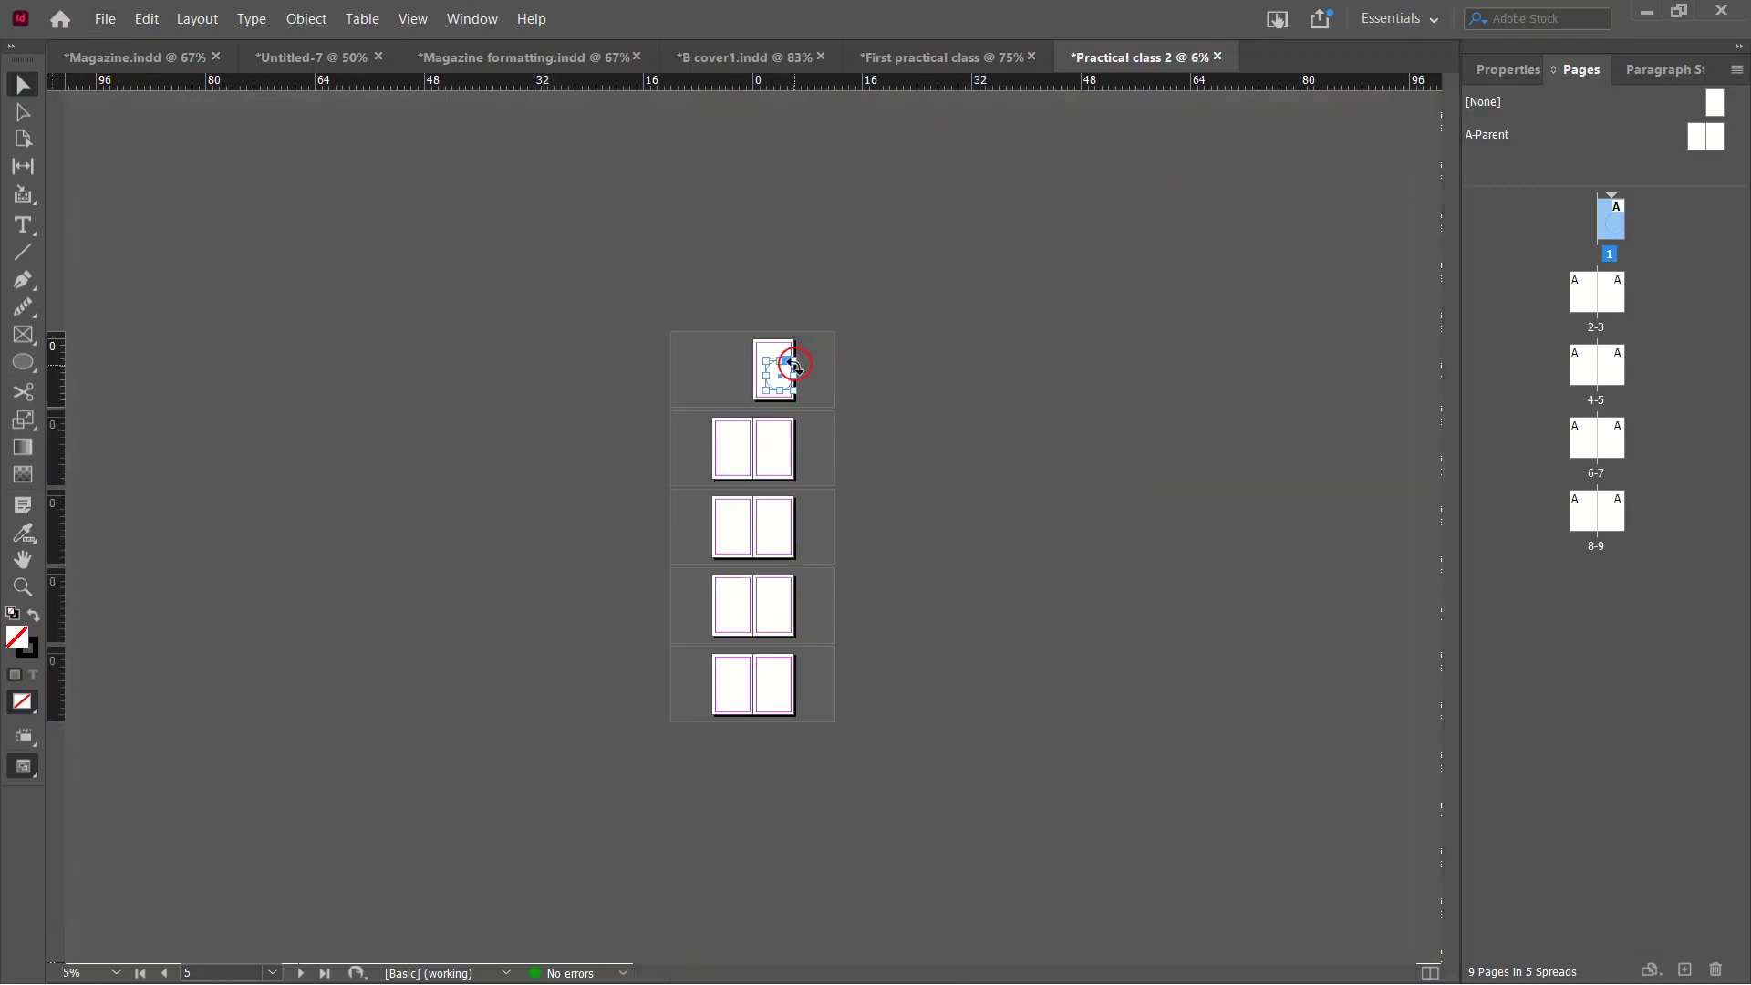
{"action": "scroll", "coordinate": [788, 386], "scroll_direction": "up", "scroll_amount": 3}
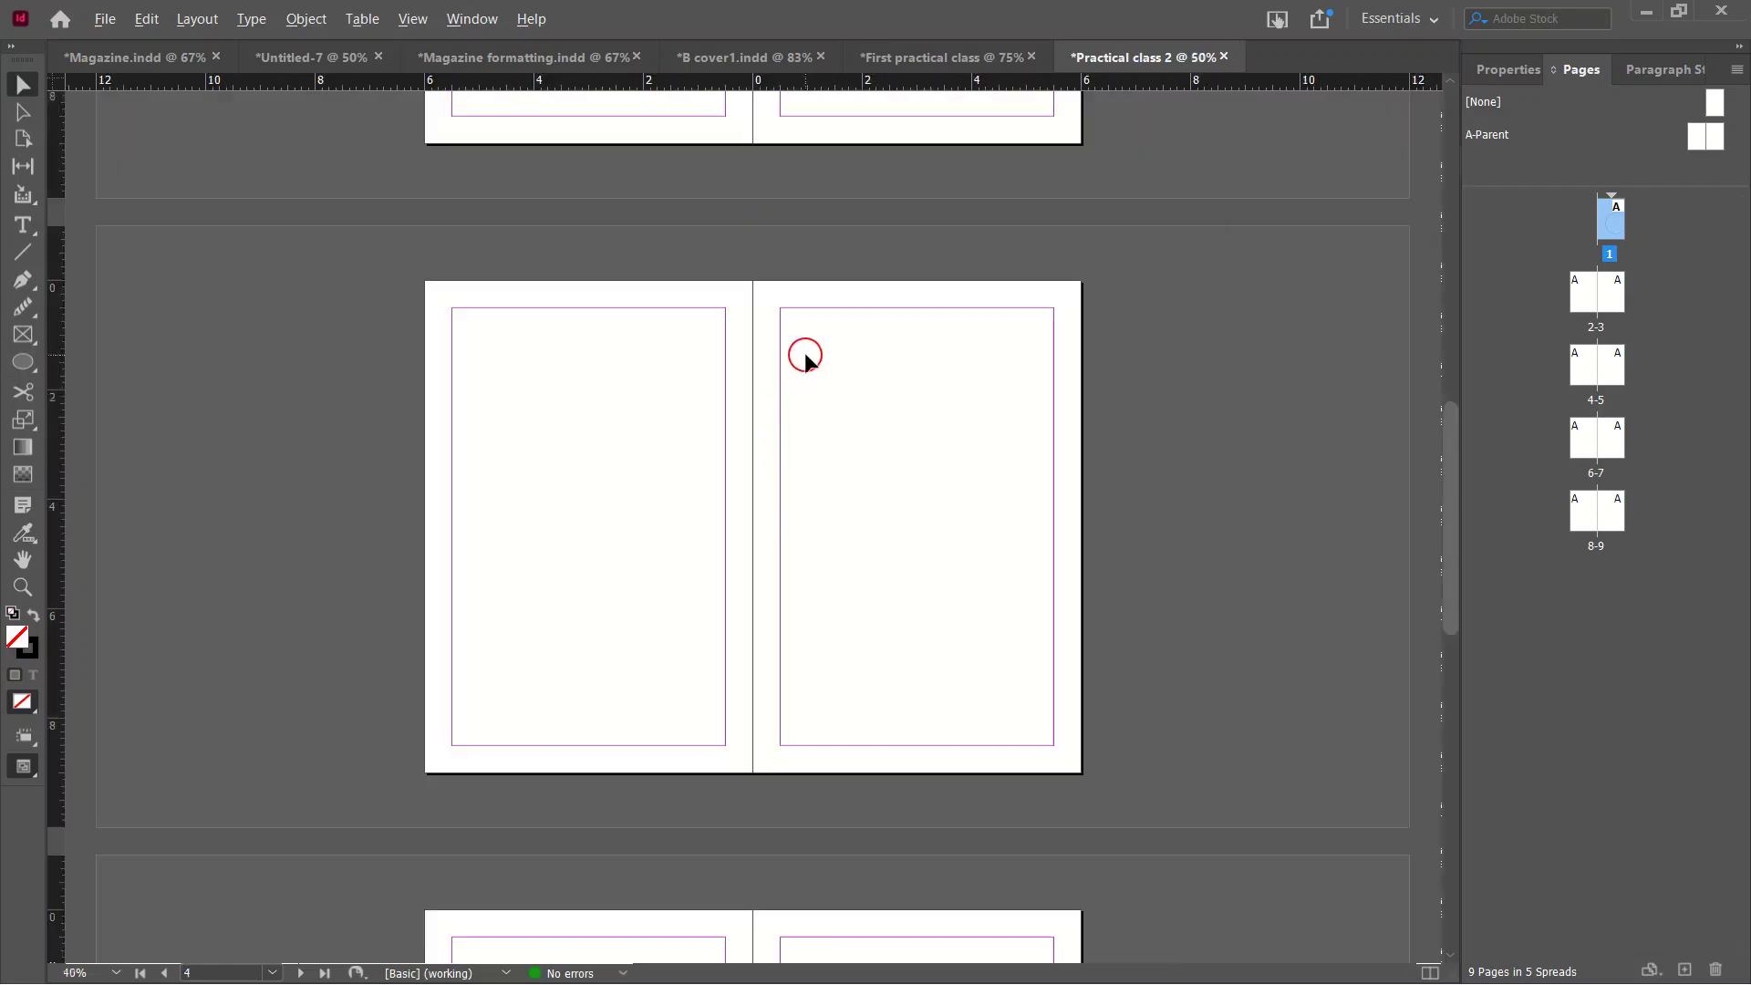
{"action": "scroll", "coordinate": [805, 358], "scroll_direction": "up", "scroll_amount": 3}
{"action": "scroll", "coordinate": [806, 359], "scroll_direction": "down", "scroll_amount": 4}
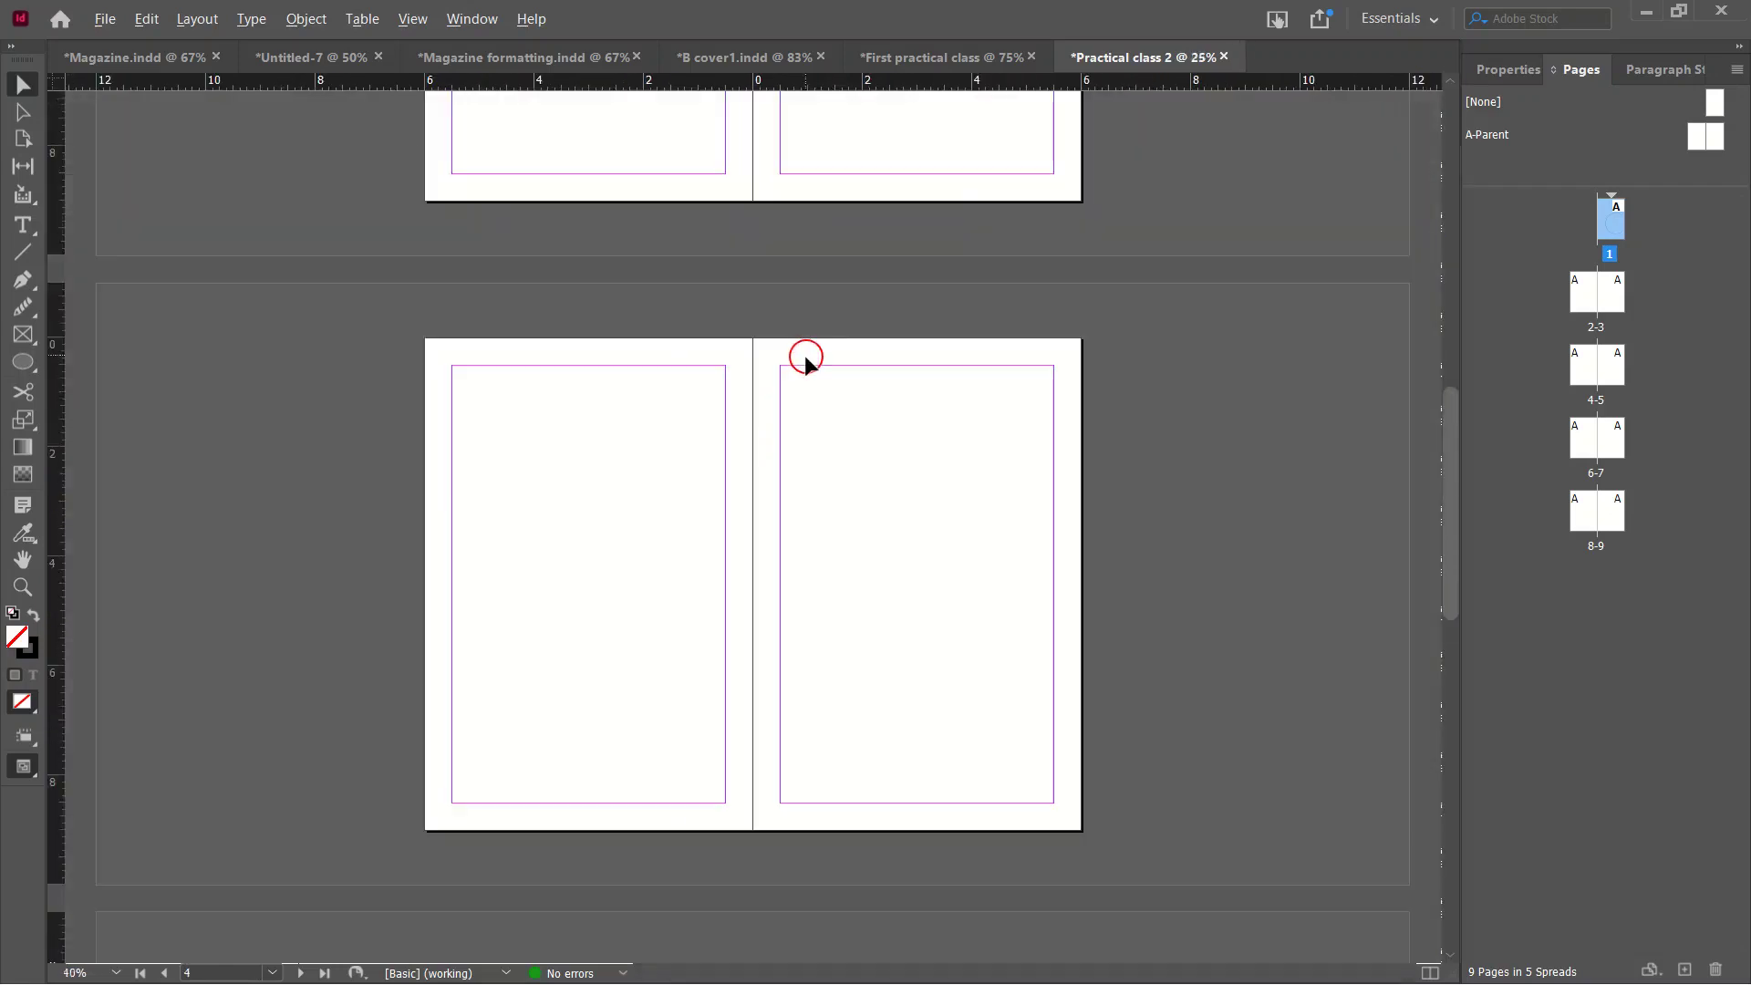
{"action": "scroll", "coordinate": [805, 358], "scroll_direction": "up", "scroll_amount": 2}
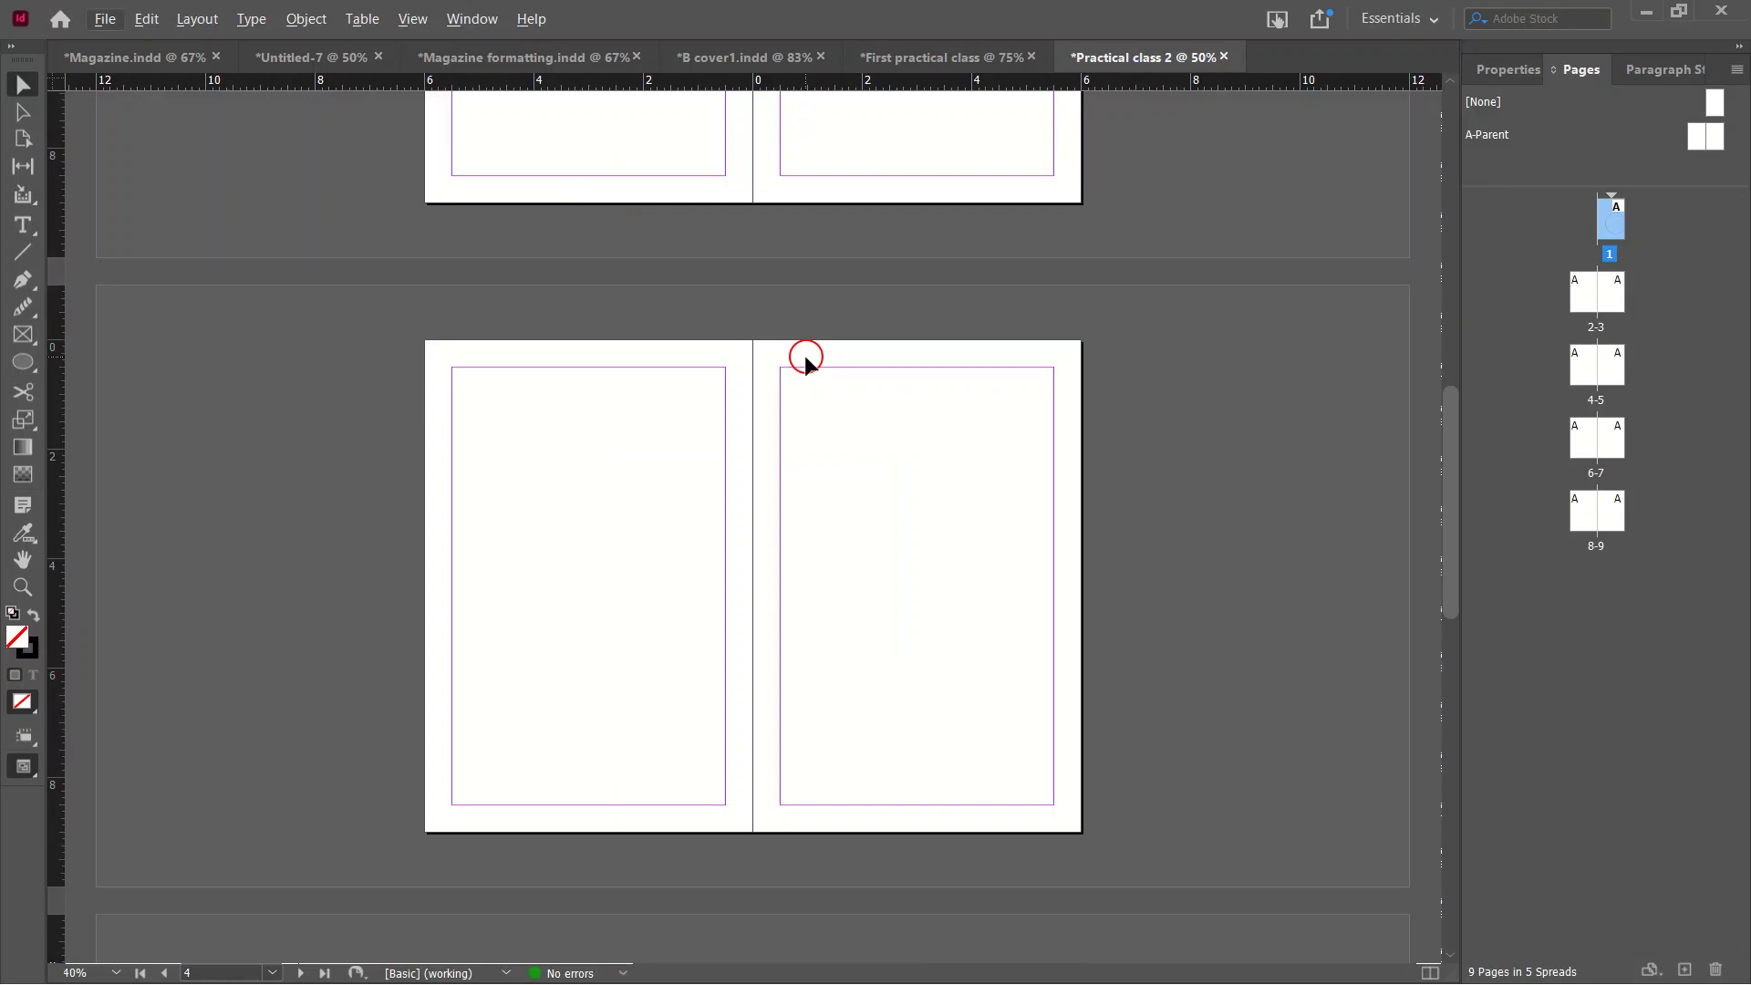
{"action": "scroll", "coordinate": [805, 358], "scroll_direction": "up", "scroll_amount": 1}
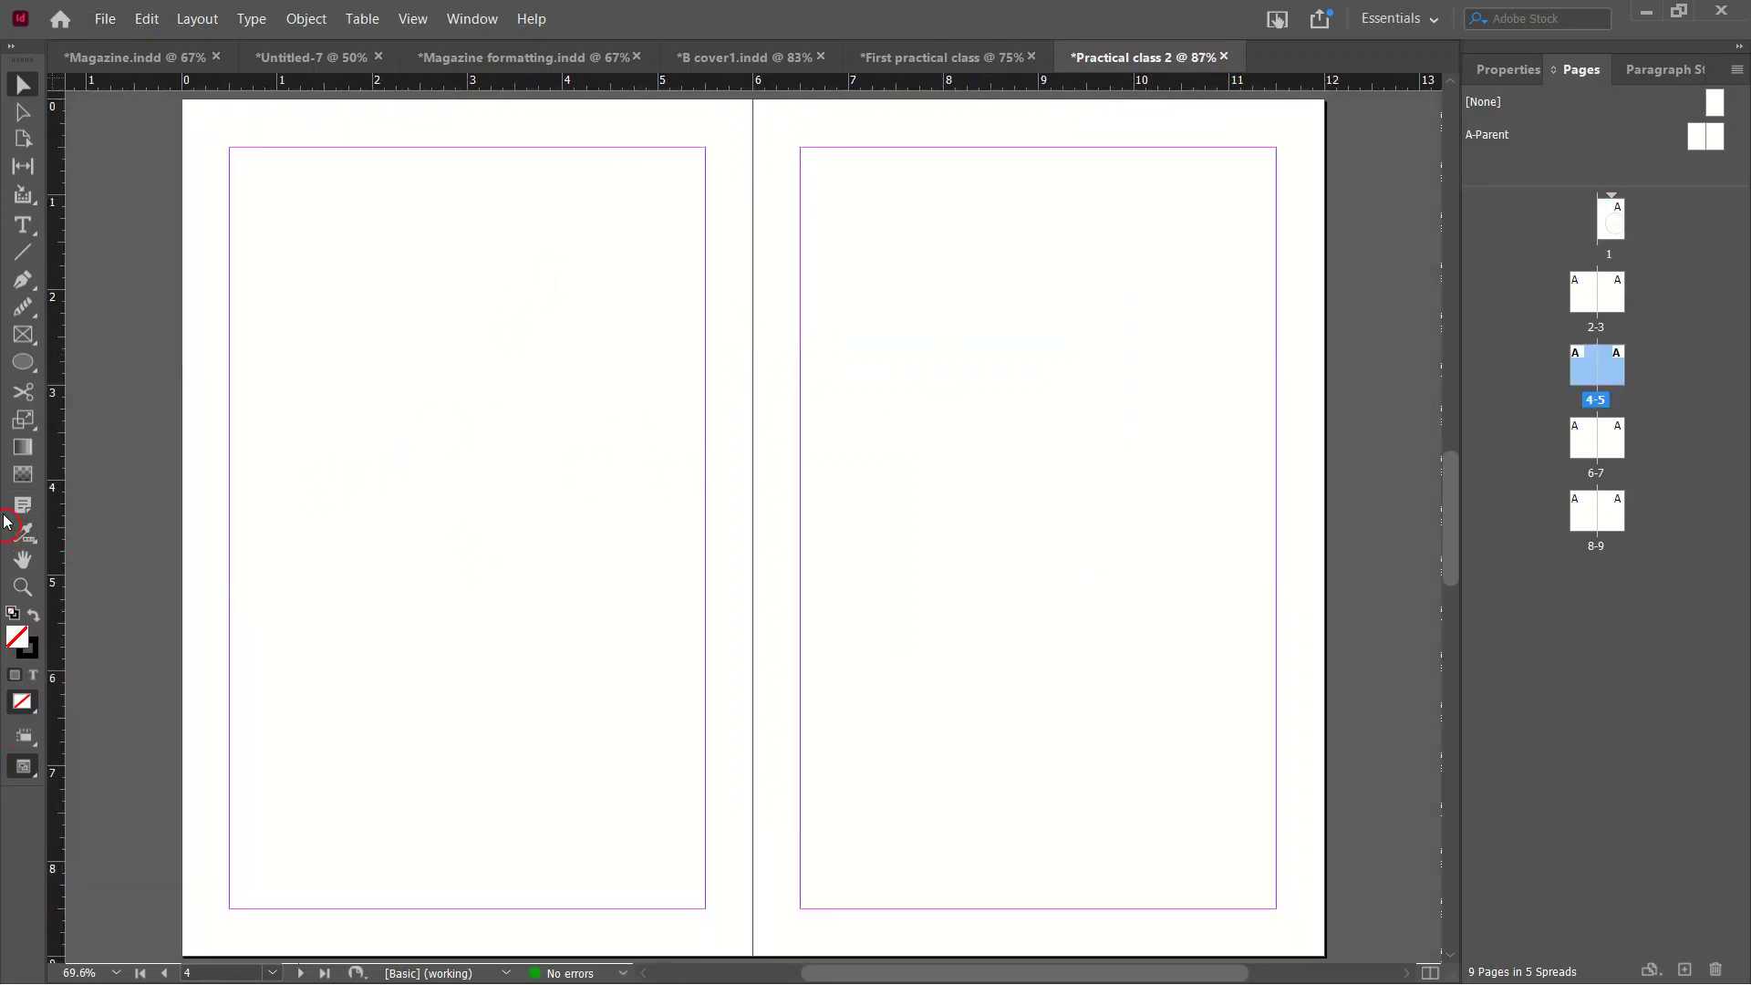
Pan the view with the Hand tool toward the later spreads.
{"action": "left_click", "coordinate": [26, 558]}
{"action": "left_click_drag", "start_coordinate": [363, 559], "coordinate": [1035, 653]}
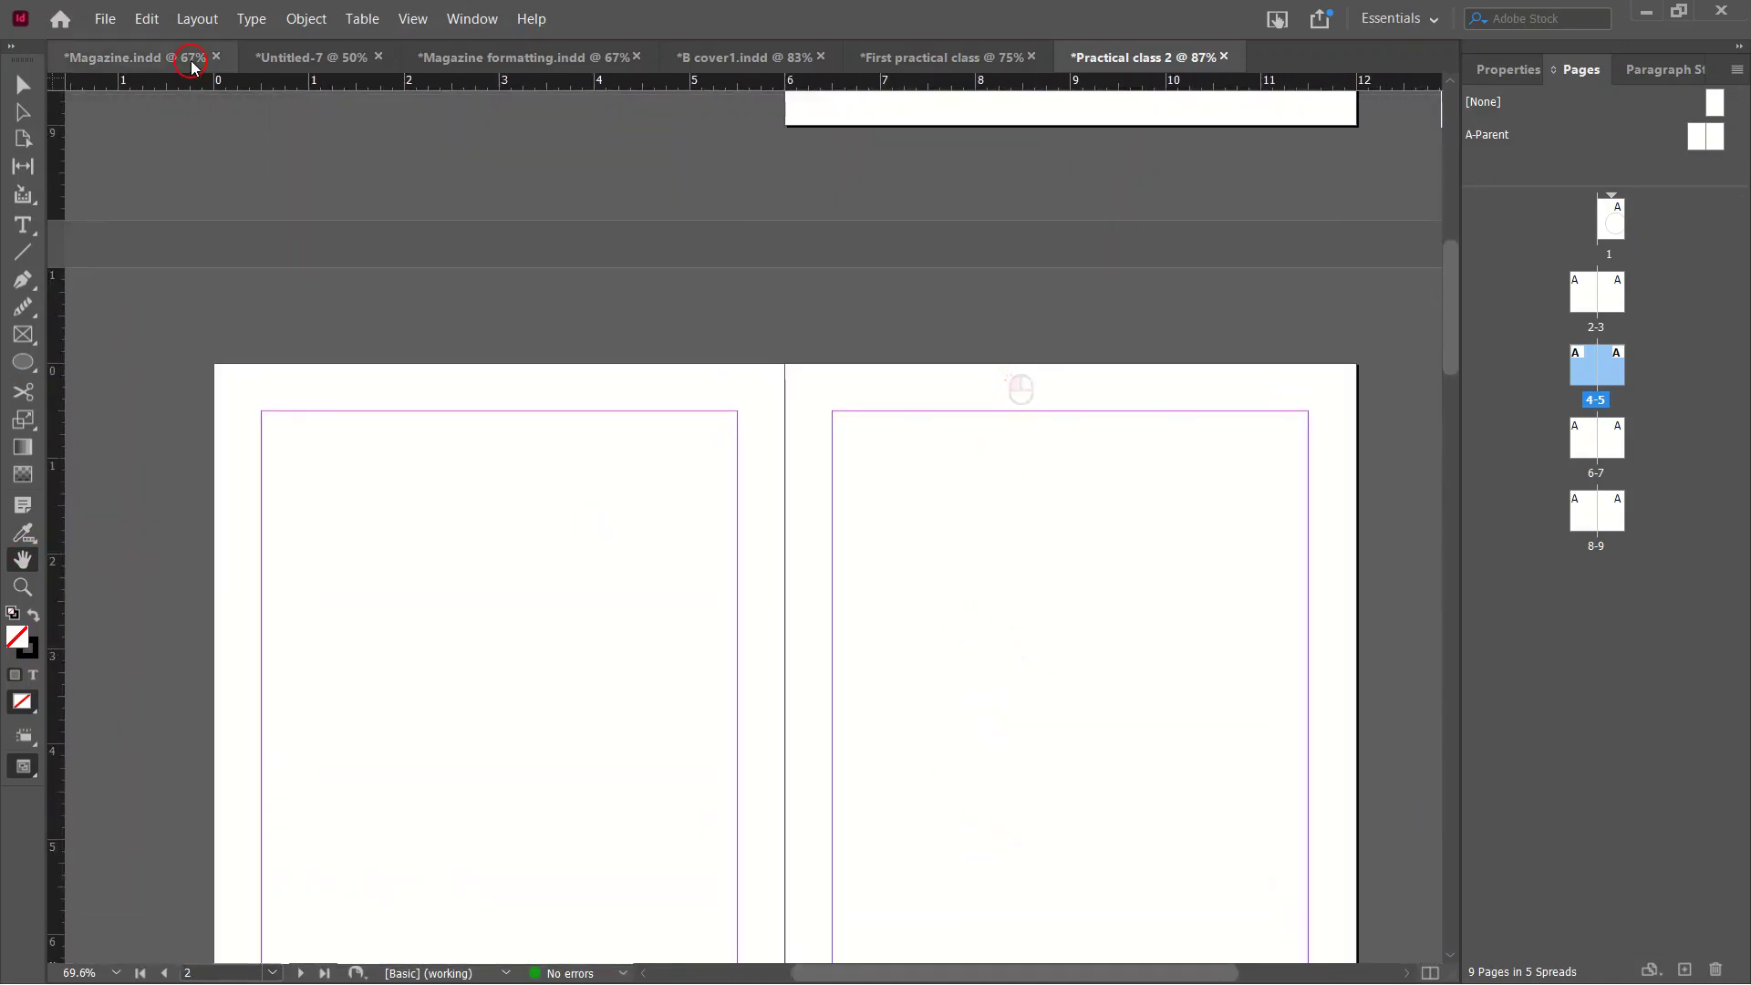
{"action": "left_click", "coordinate": [23, 84]}
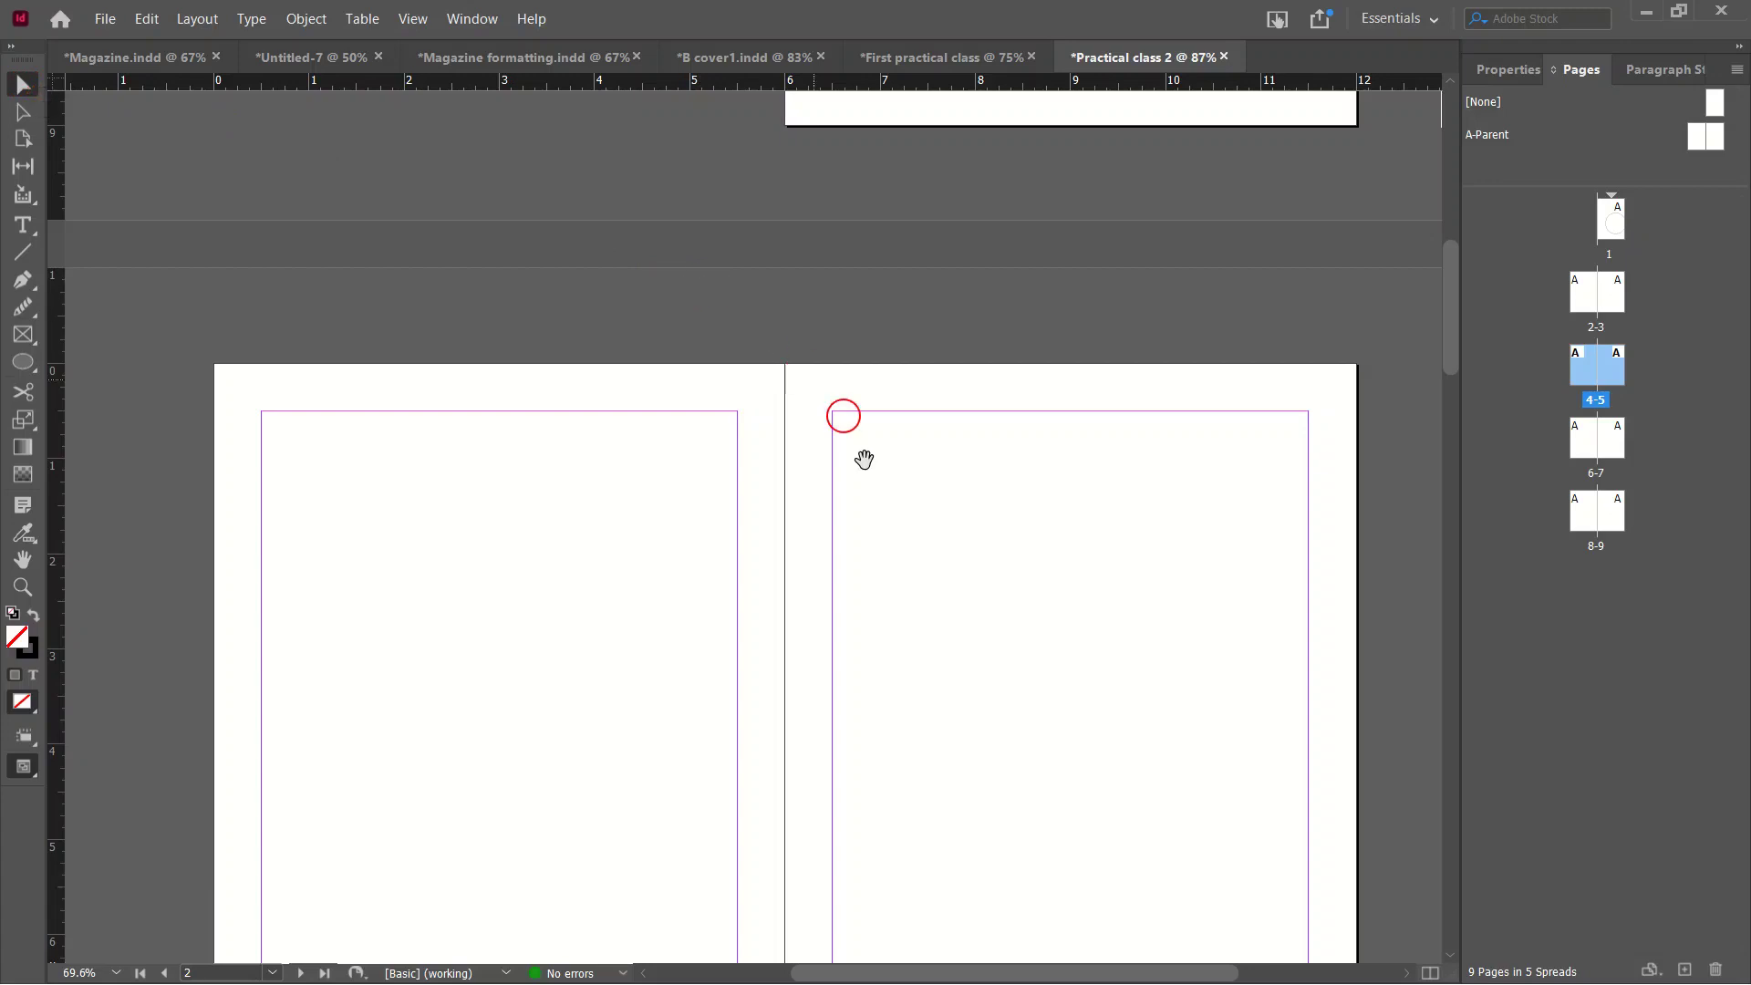
{"action": "left_click_drag", "start_coordinate": [843, 591], "coordinate": [868, 140]}
{"action": "left_click_drag", "start_coordinate": [819, 494], "coordinate": [852, 174]}
{"action": "left_click_drag", "start_coordinate": [675, 789], "coordinate": [693, 101]}
{"action": "left_click_drag", "start_coordinate": [667, 756], "coordinate": [616, 349]}
{"action": "left_click_drag", "start_coordinate": [629, 730], "coordinate": [651, 123]}
Move the view back through earlier spreads until page 1 and its ellipse show.
{"action": "left_click_drag", "start_coordinate": [733, 304], "coordinate": [799, 983]}
{"action": "left_click_drag", "start_coordinate": [943, 424], "coordinate": [887, 982]}
{"action": "left_click_drag", "start_coordinate": [969, 581], "coordinate": [871, 971]}
{"action": "left_click_drag", "start_coordinate": [1000, 424], "coordinate": [861, 889]}
{"action": "left_click_drag", "start_coordinate": [886, 390], "coordinate": [908, 883]}
{"action": "left_click_drag", "start_coordinate": [881, 467], "coordinate": [742, 629]}
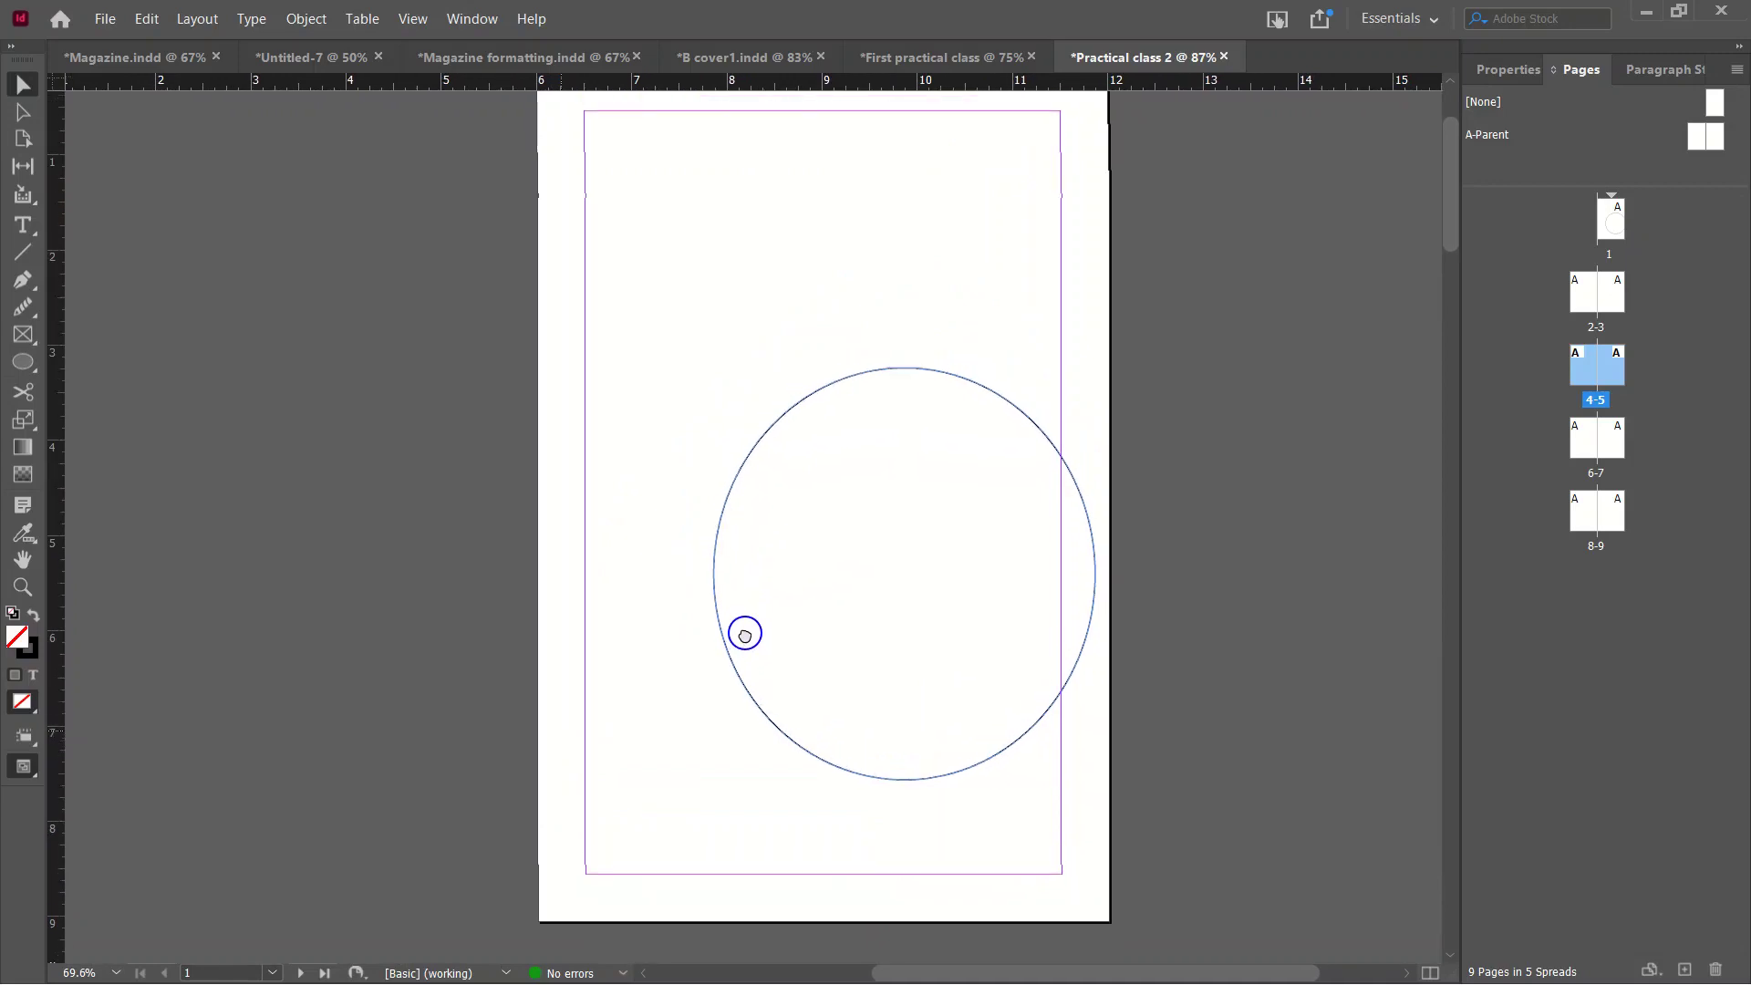
Delete the test ellipse from page 1.
{"action": "left_click", "coordinate": [472, 319]}
{"action": "left_click", "coordinate": [1078, 686]}
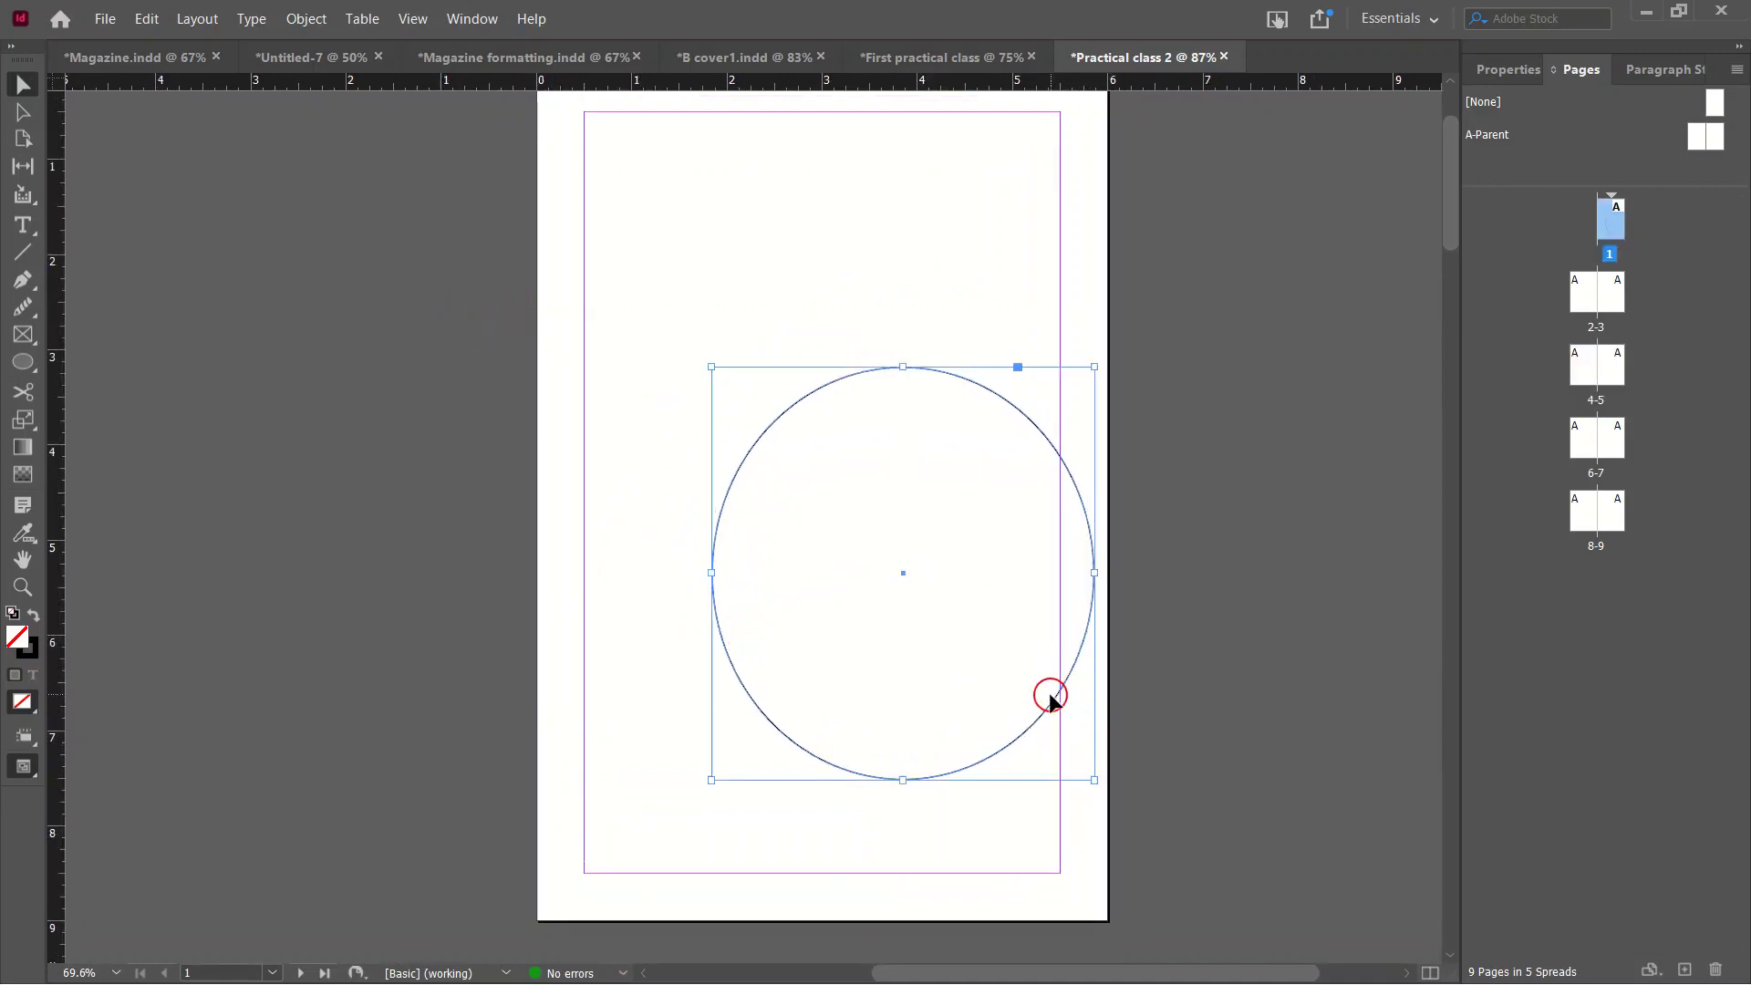
{"action": "key", "text": "Delete"}
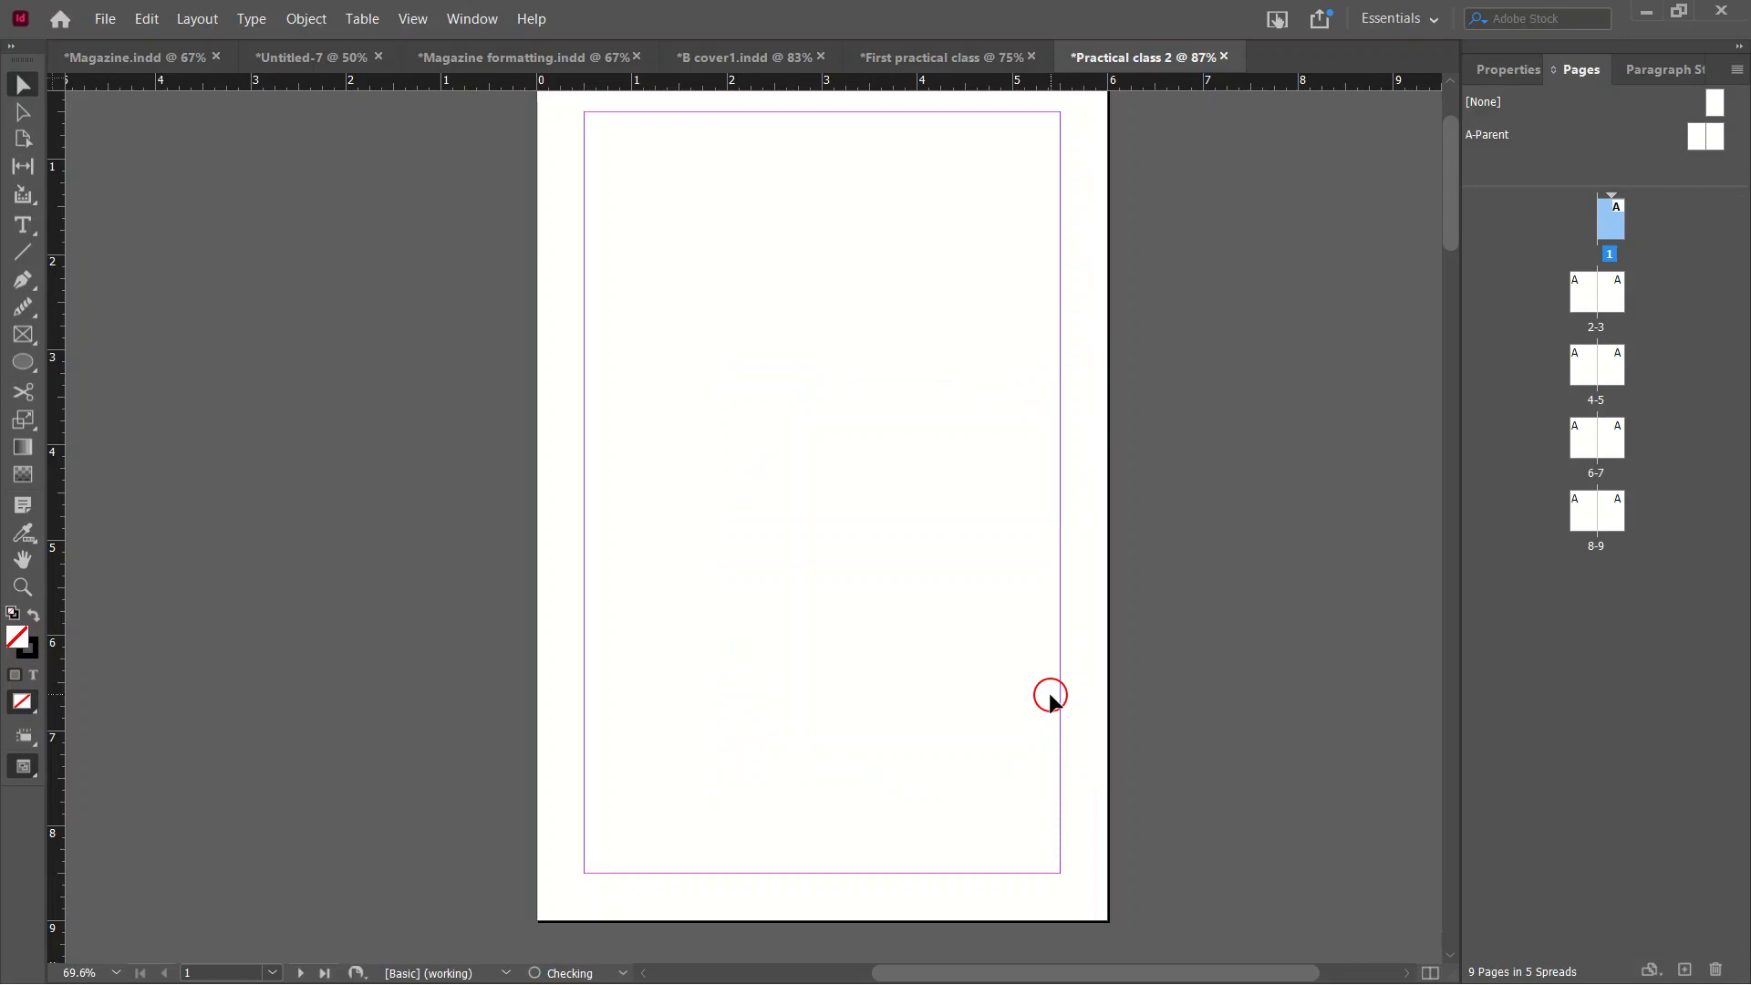
Open the A-Parent spread from the Pages panel and fit it in the window.
{"action": "scroll", "coordinate": [1214, 339], "scroll_direction": "up", "scroll_amount": 3}
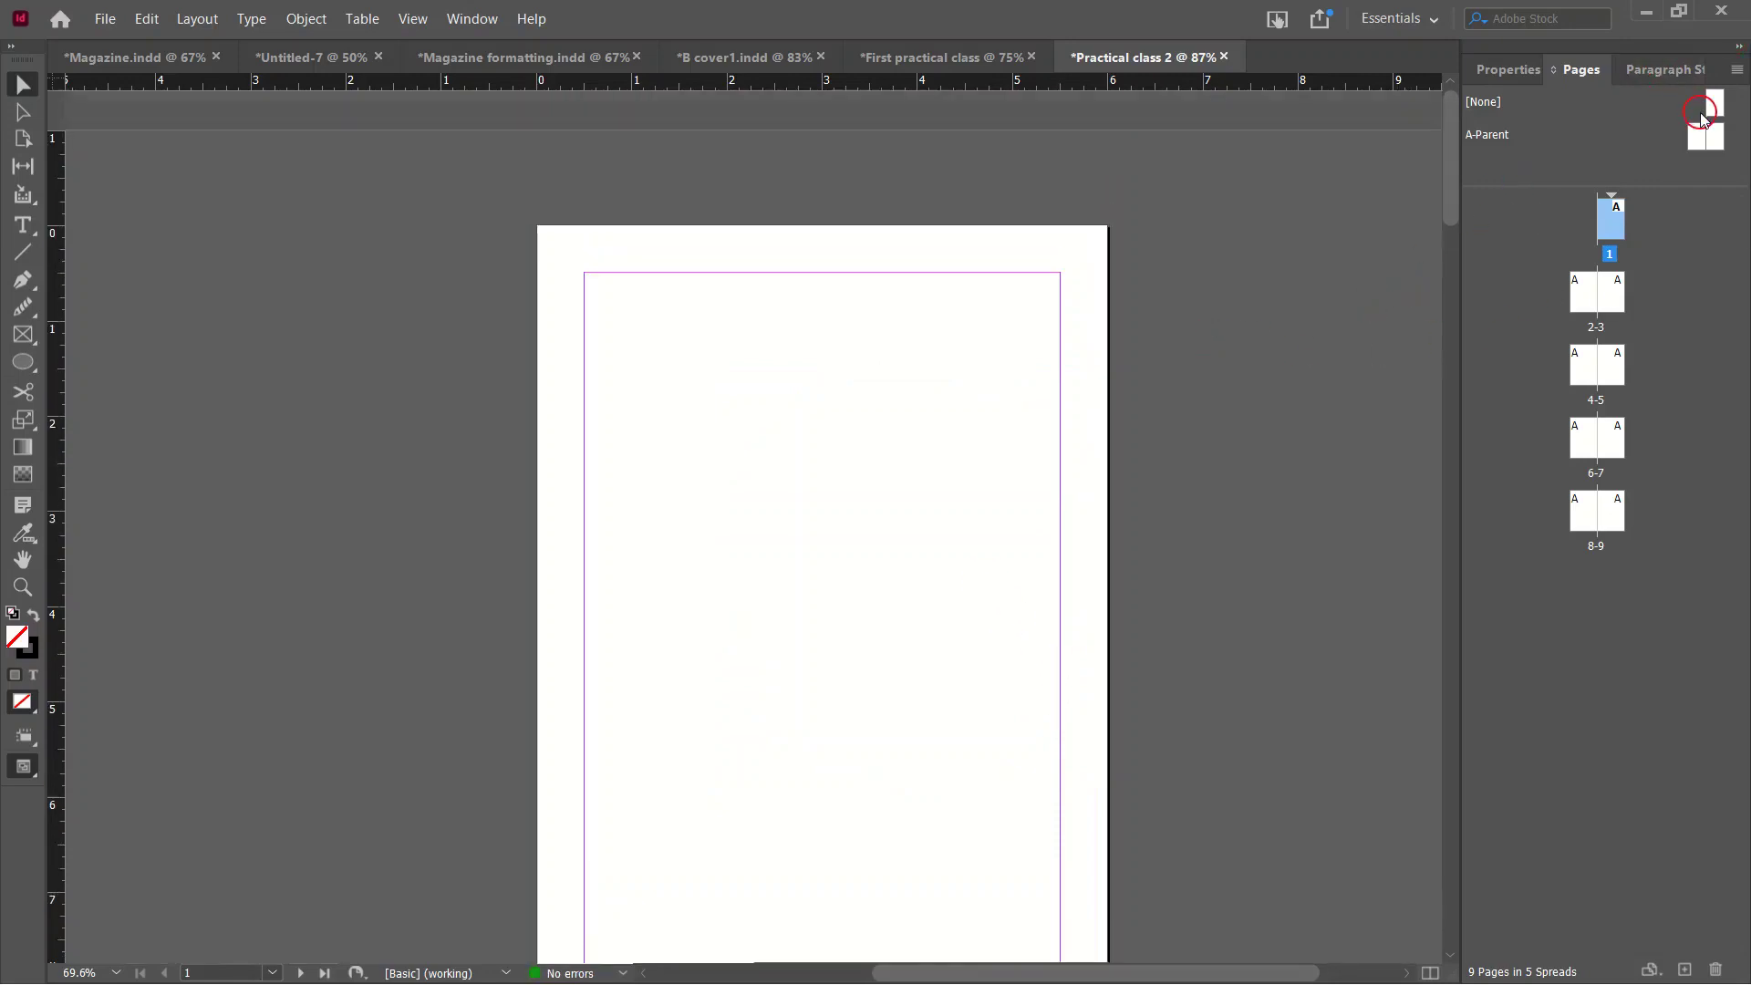
{"action": "left_click", "coordinate": [1704, 139]}
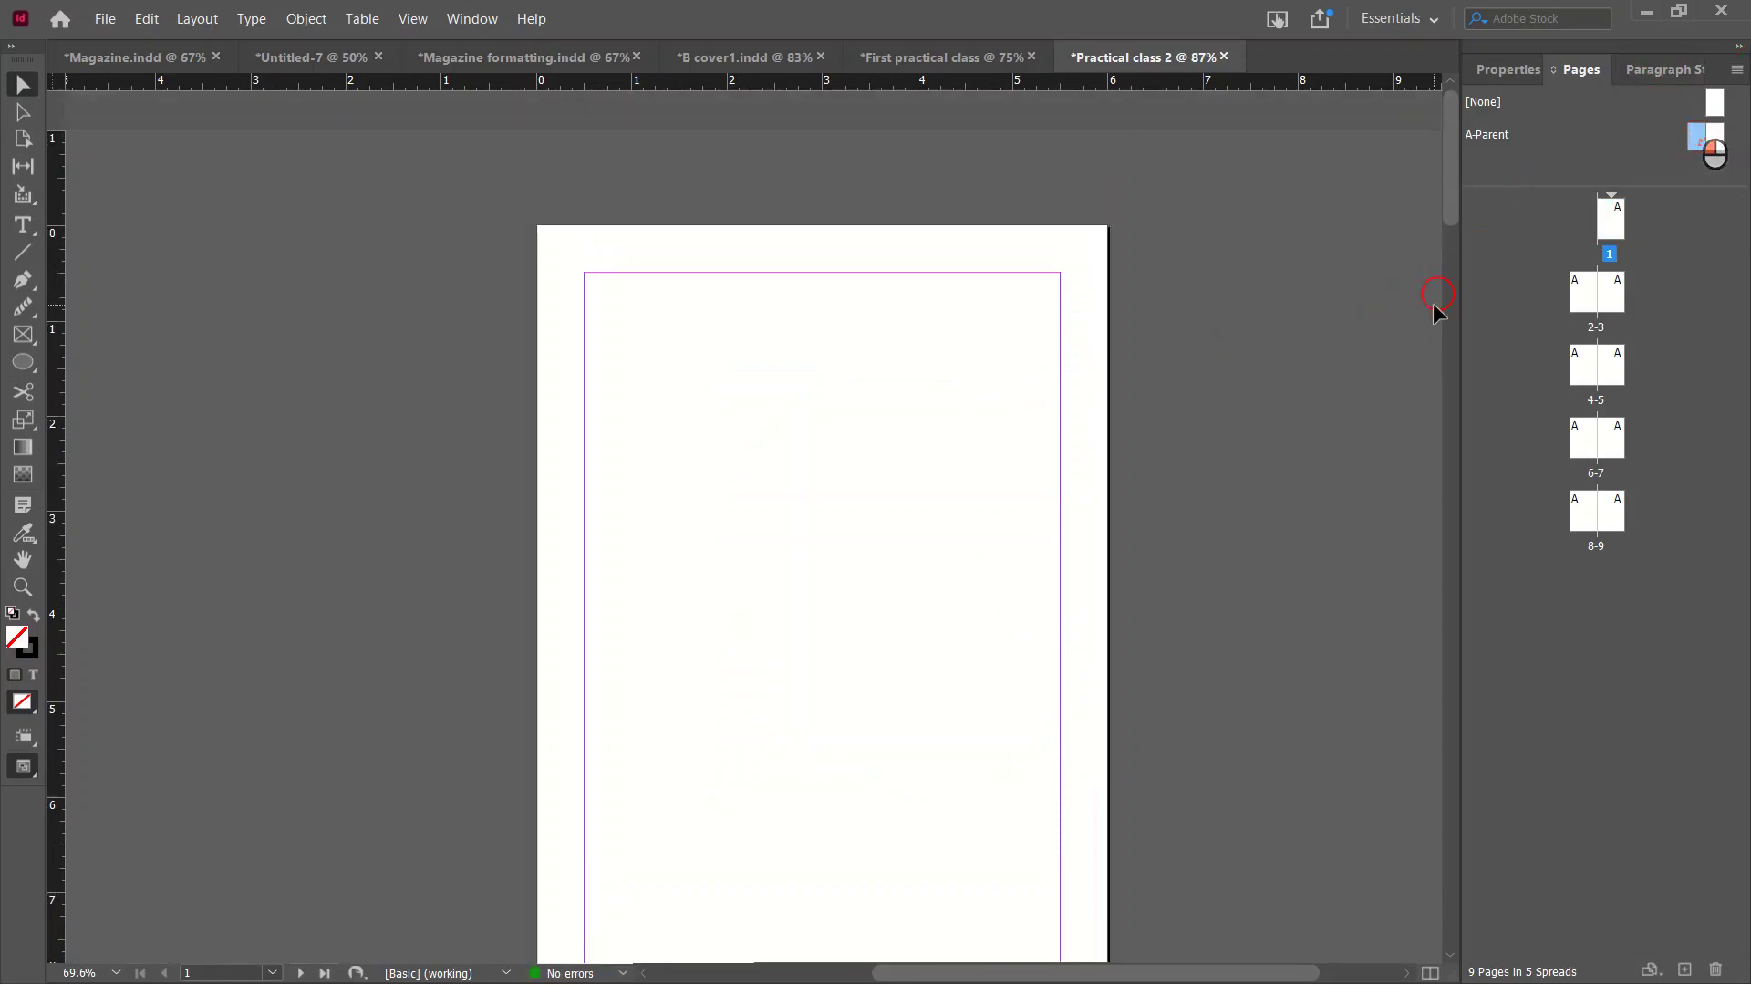
{"action": "double_click", "coordinate": [1705, 146]}
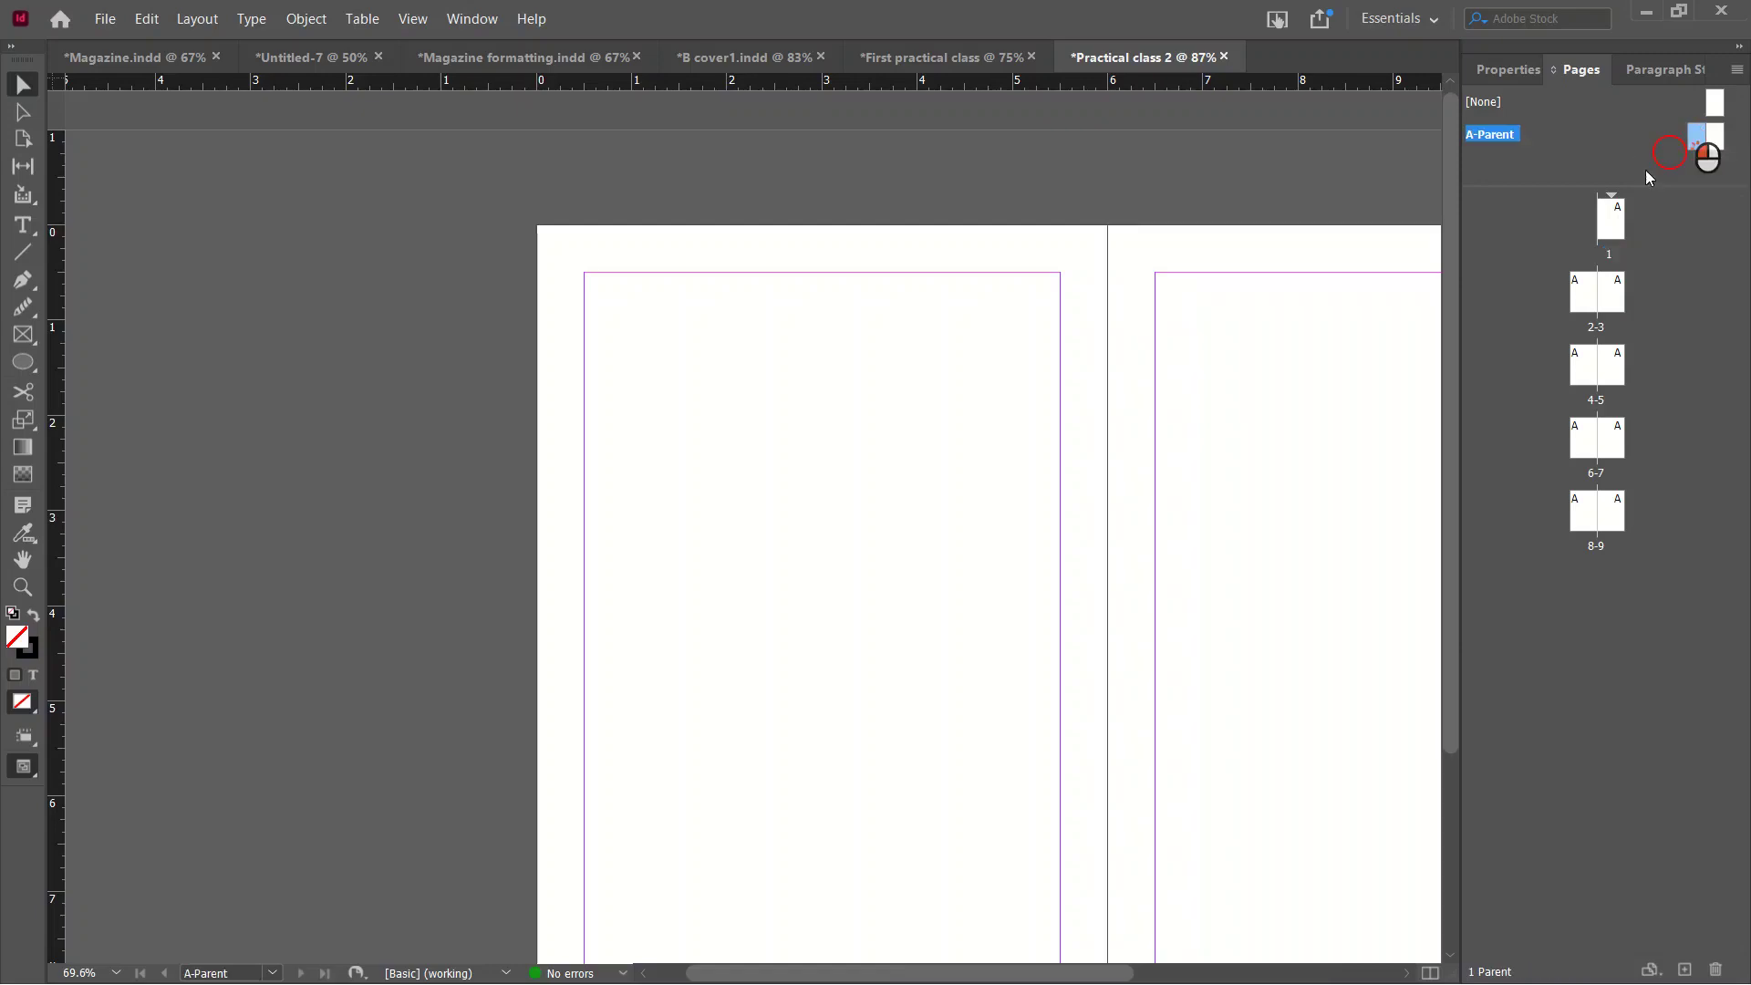
{"action": "scroll", "coordinate": [948, 401], "scroll_direction": "down", "scroll_amount": 5}
{"action": "key", "text": "ctrl+alt+0"}
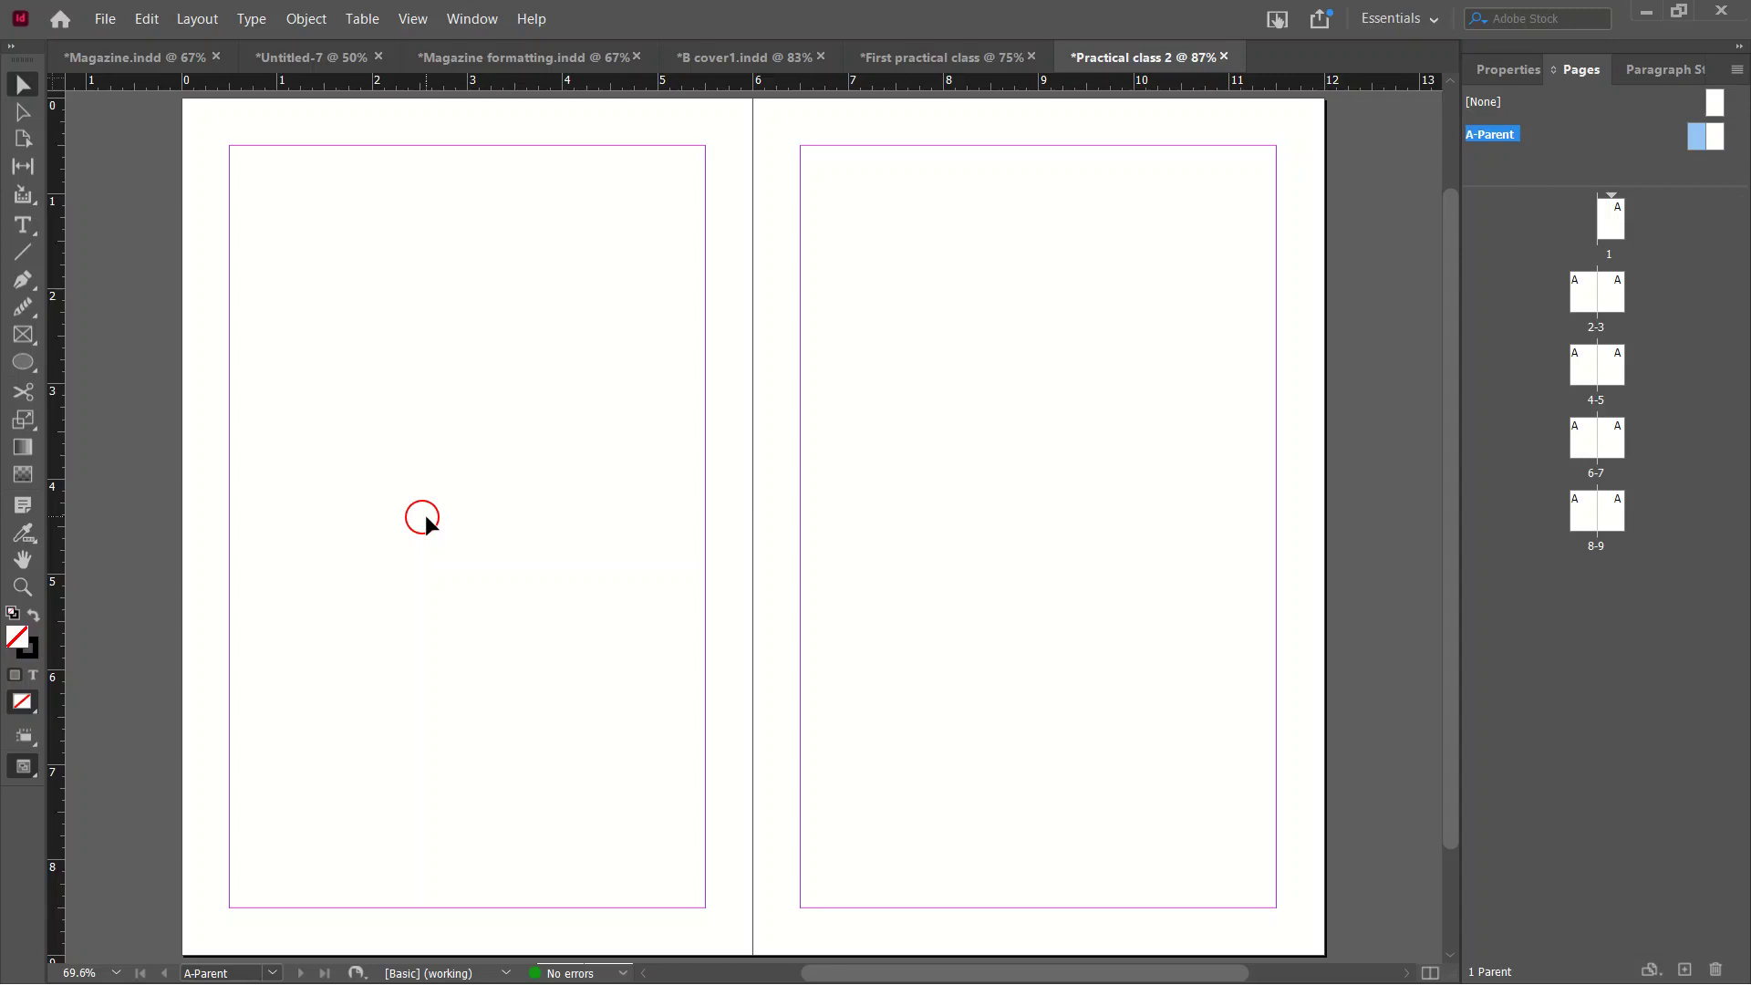
Look through the Object and Type menus for the page number marker, then close them without inserting.
{"action": "left_click", "coordinate": [654, 935]}
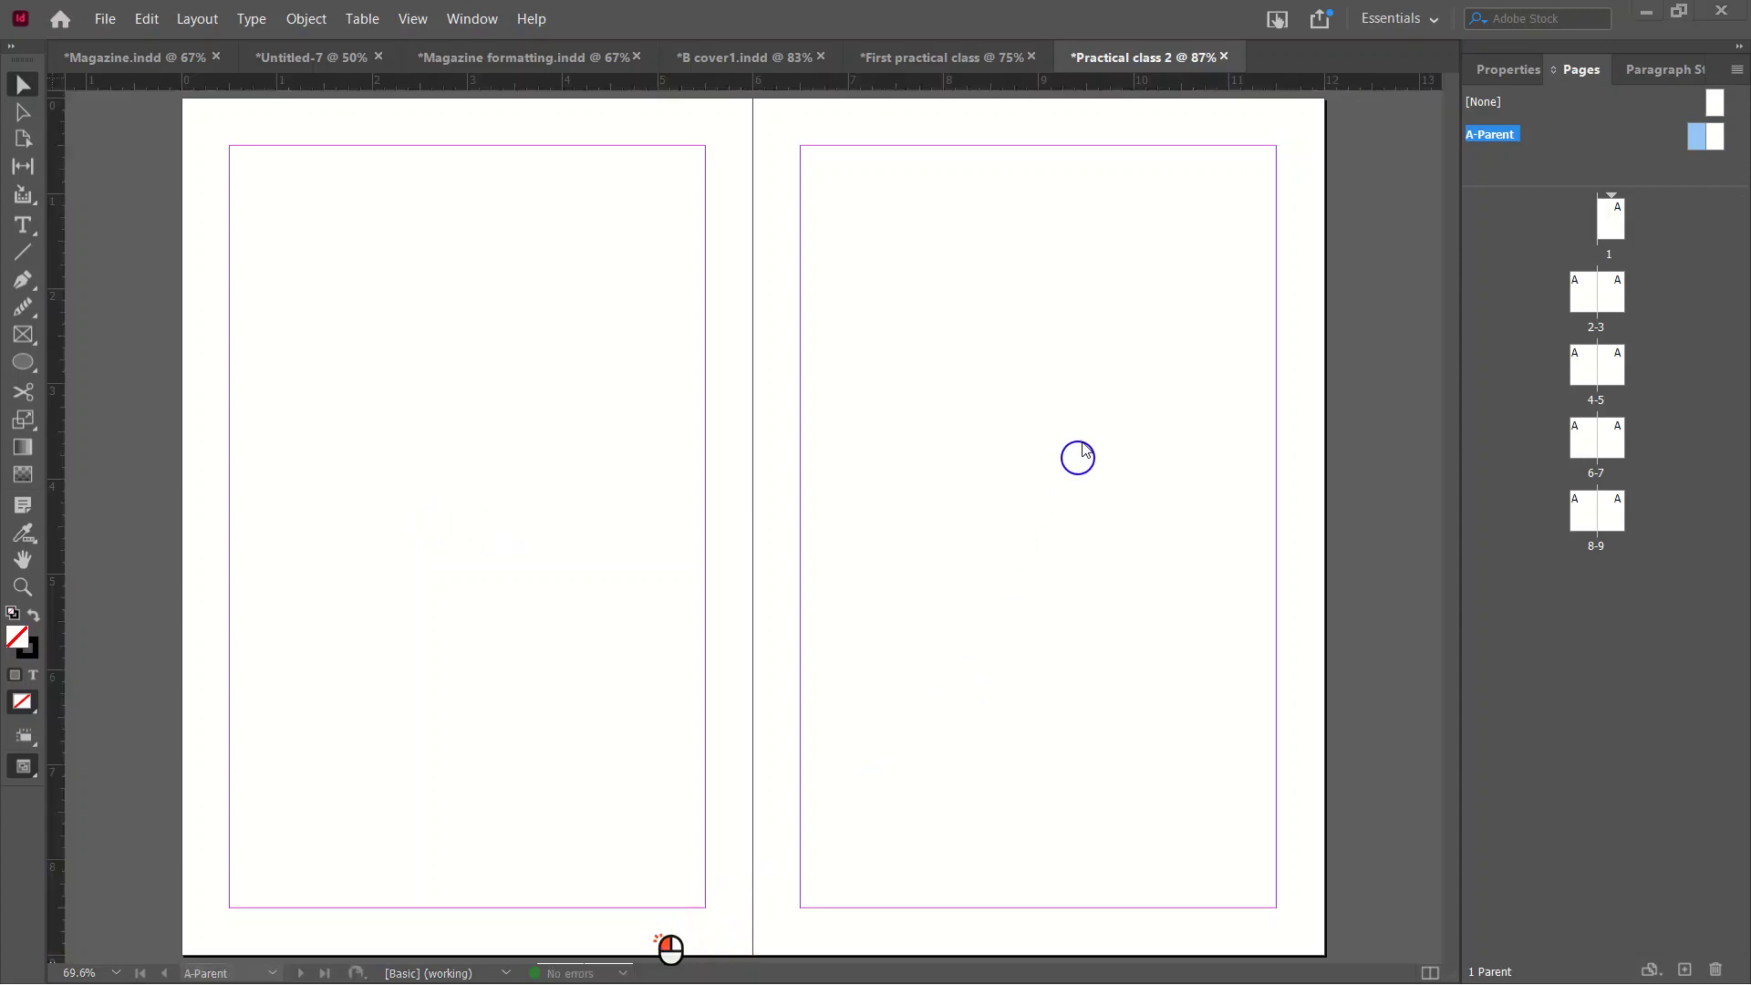
{"action": "left_click", "coordinate": [324, 18]}
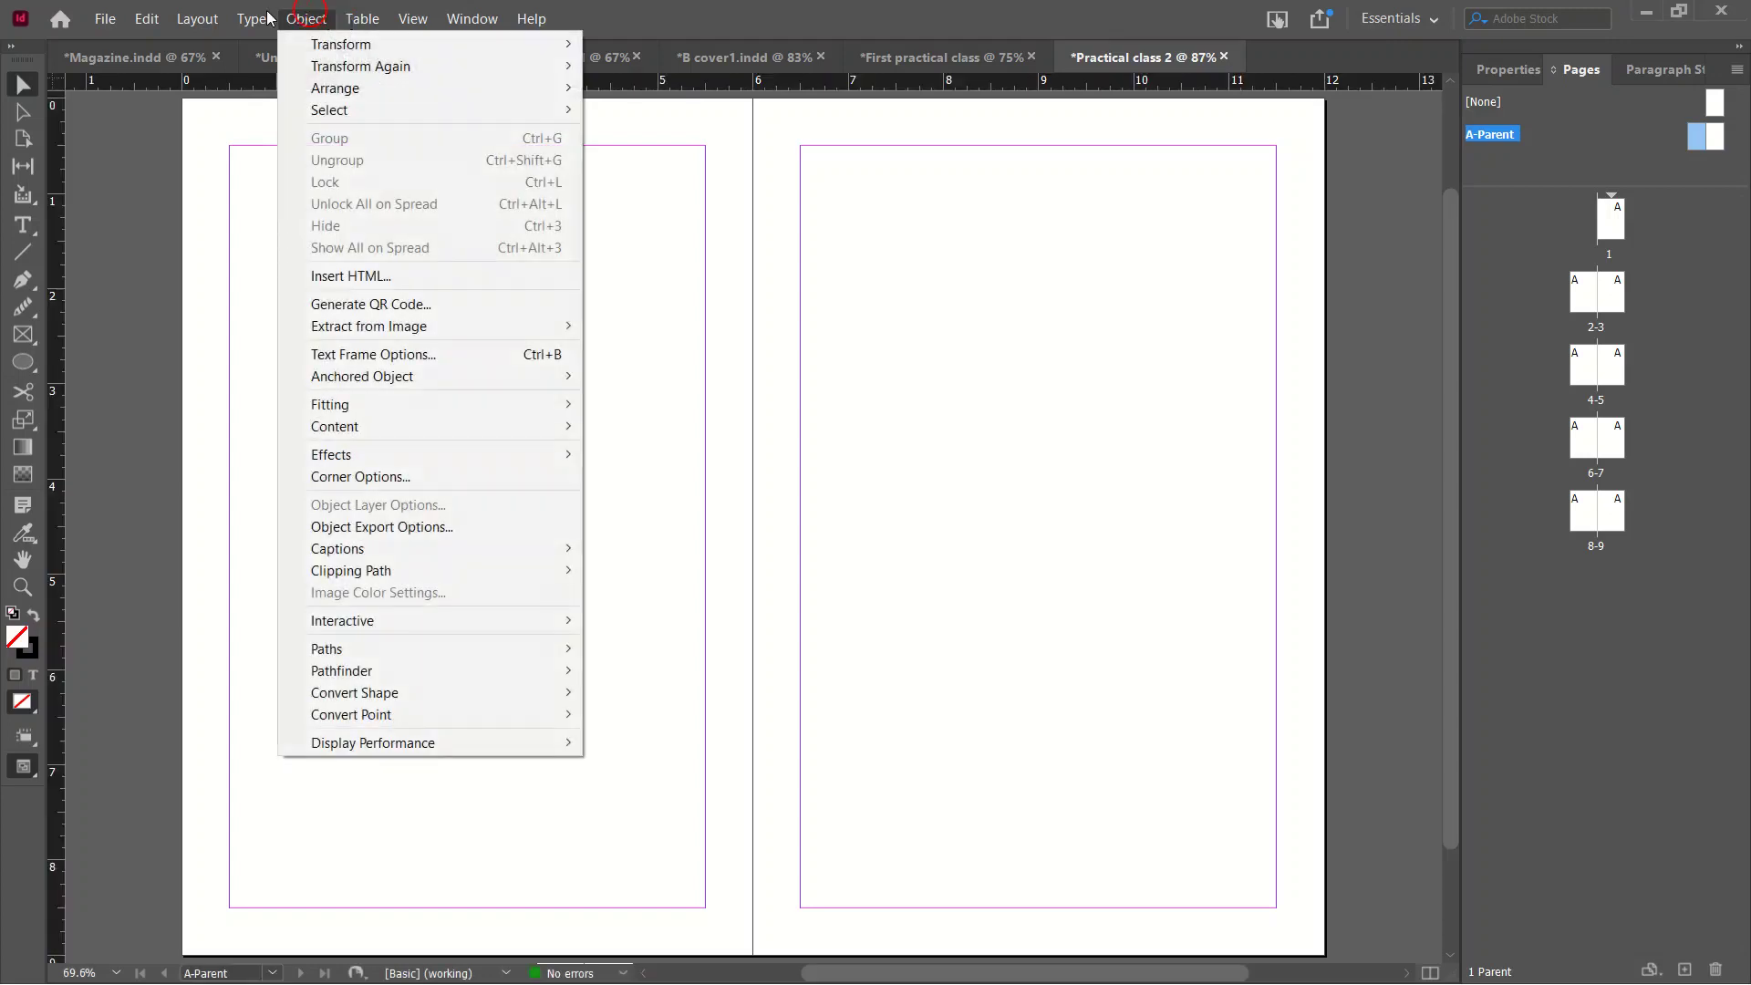
{"action": "left_click", "coordinate": [239, 18]}
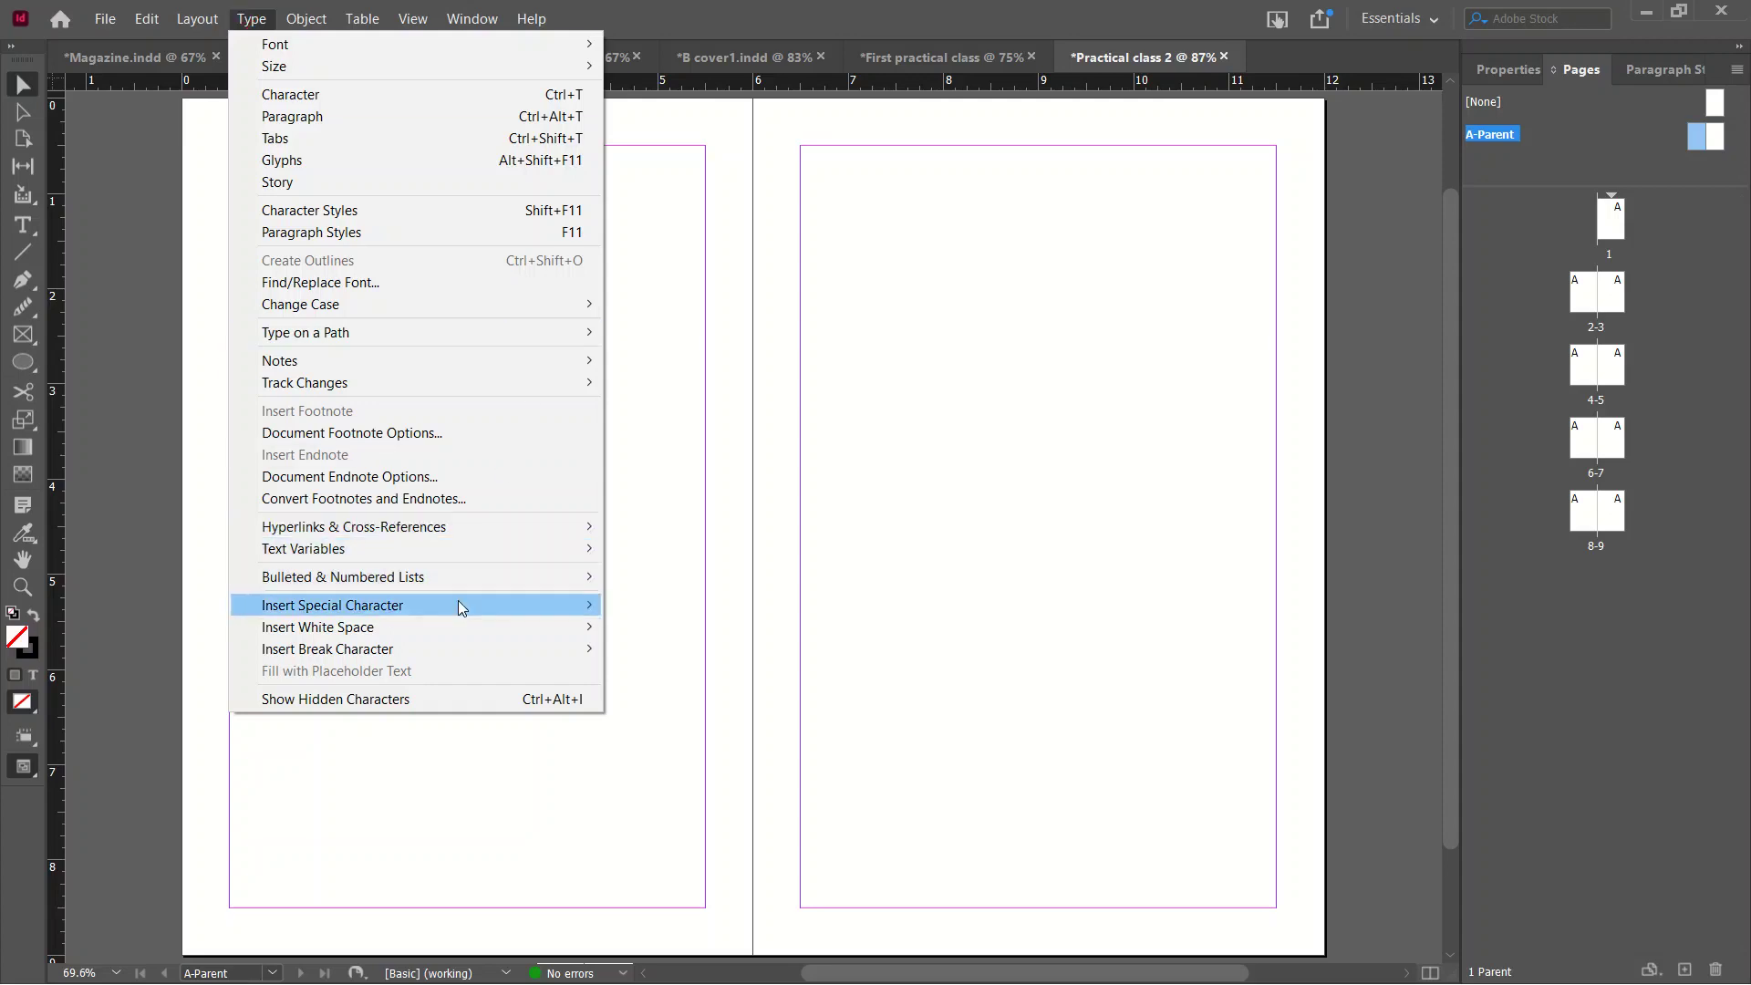
{"action": "mouse_move", "coordinate": [458, 604]}
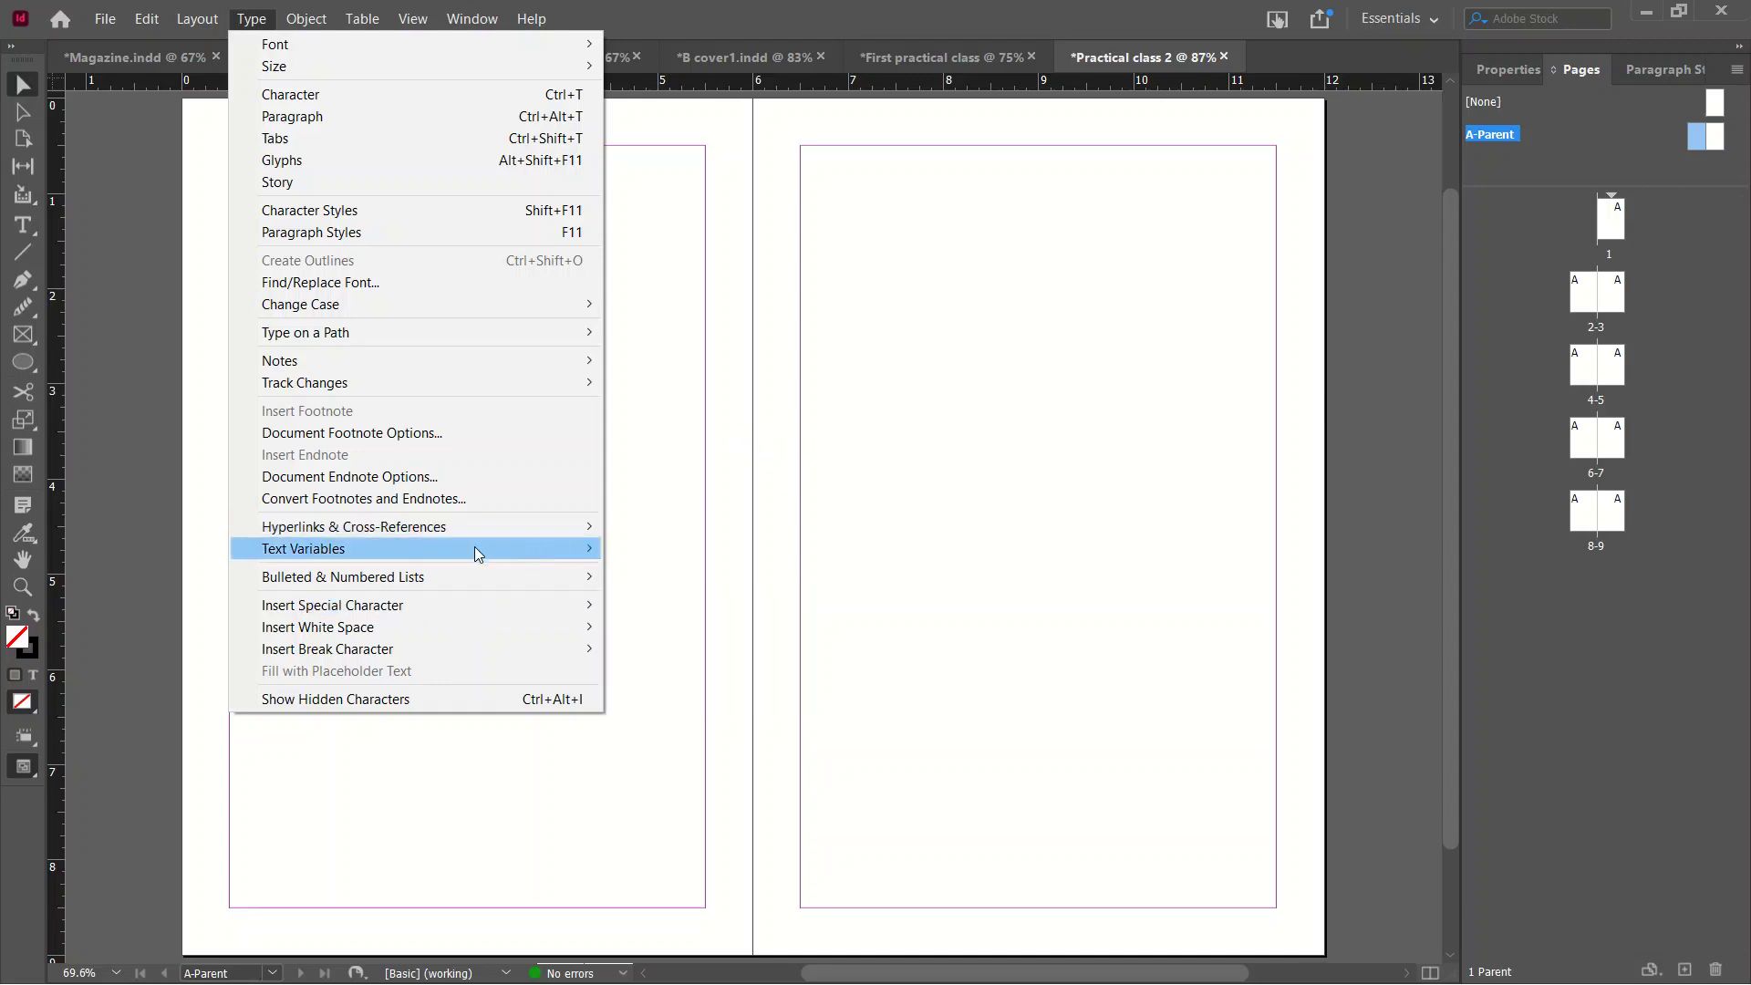
{"action": "mouse_move", "coordinate": [396, 606]}
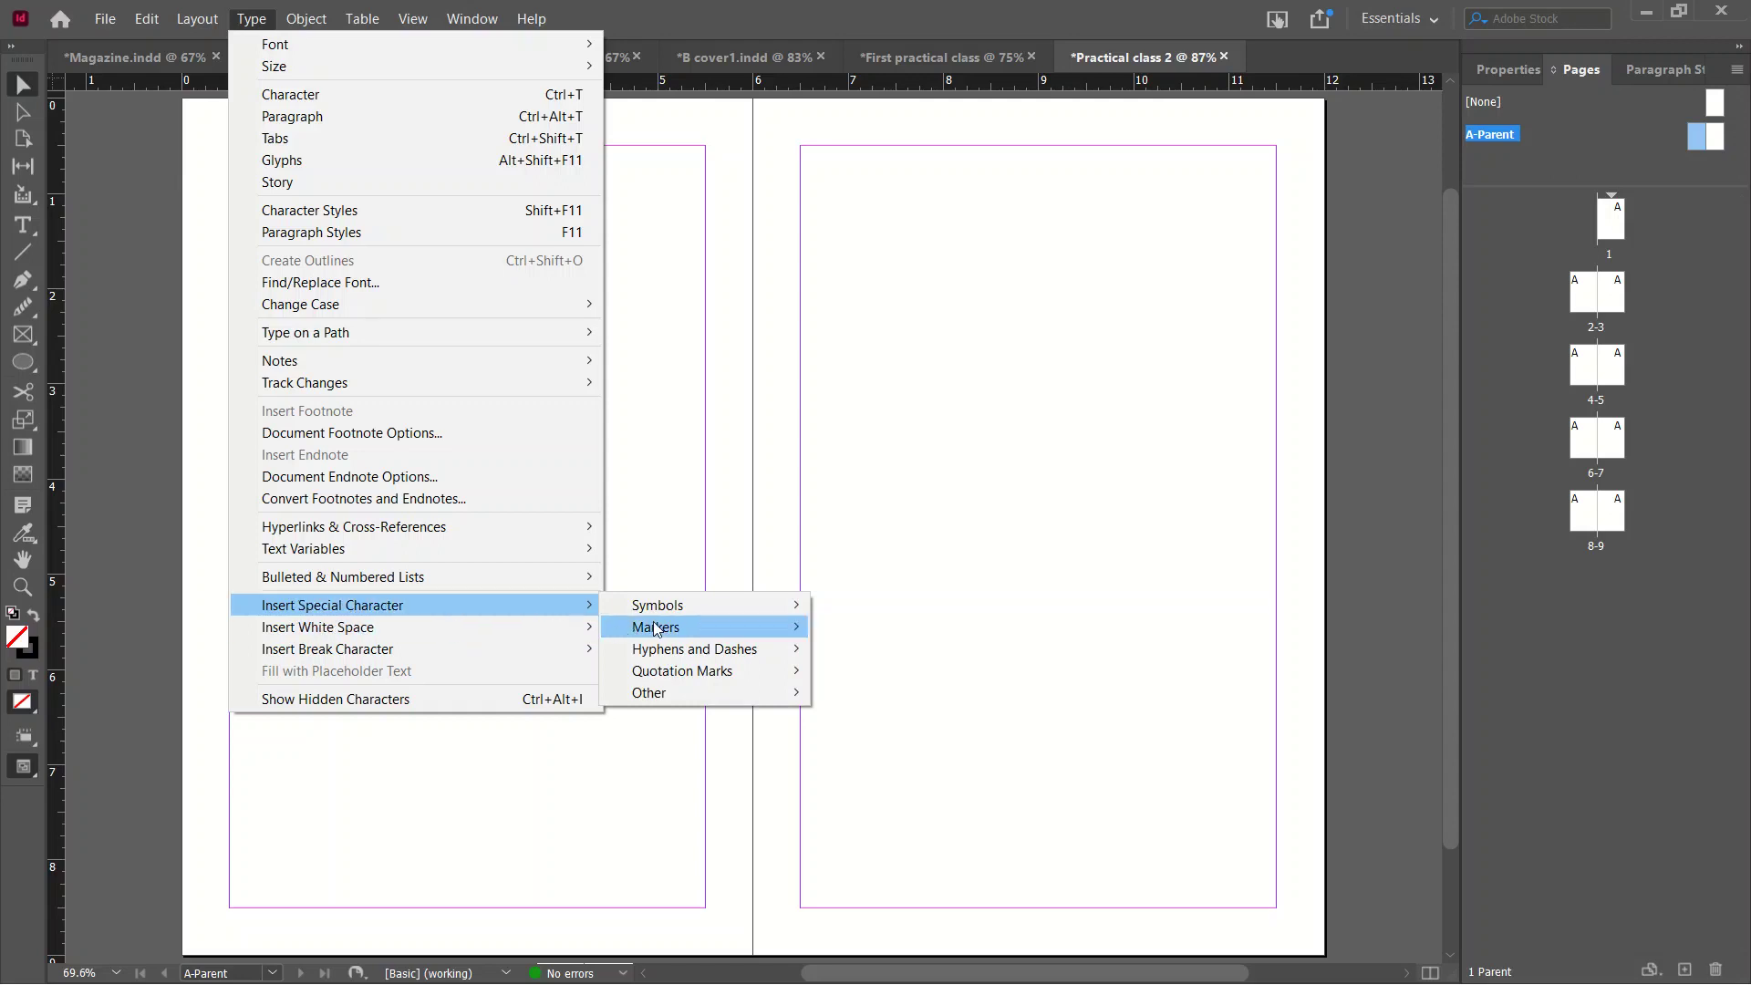
{"action": "mouse_move", "coordinate": [656, 628]}
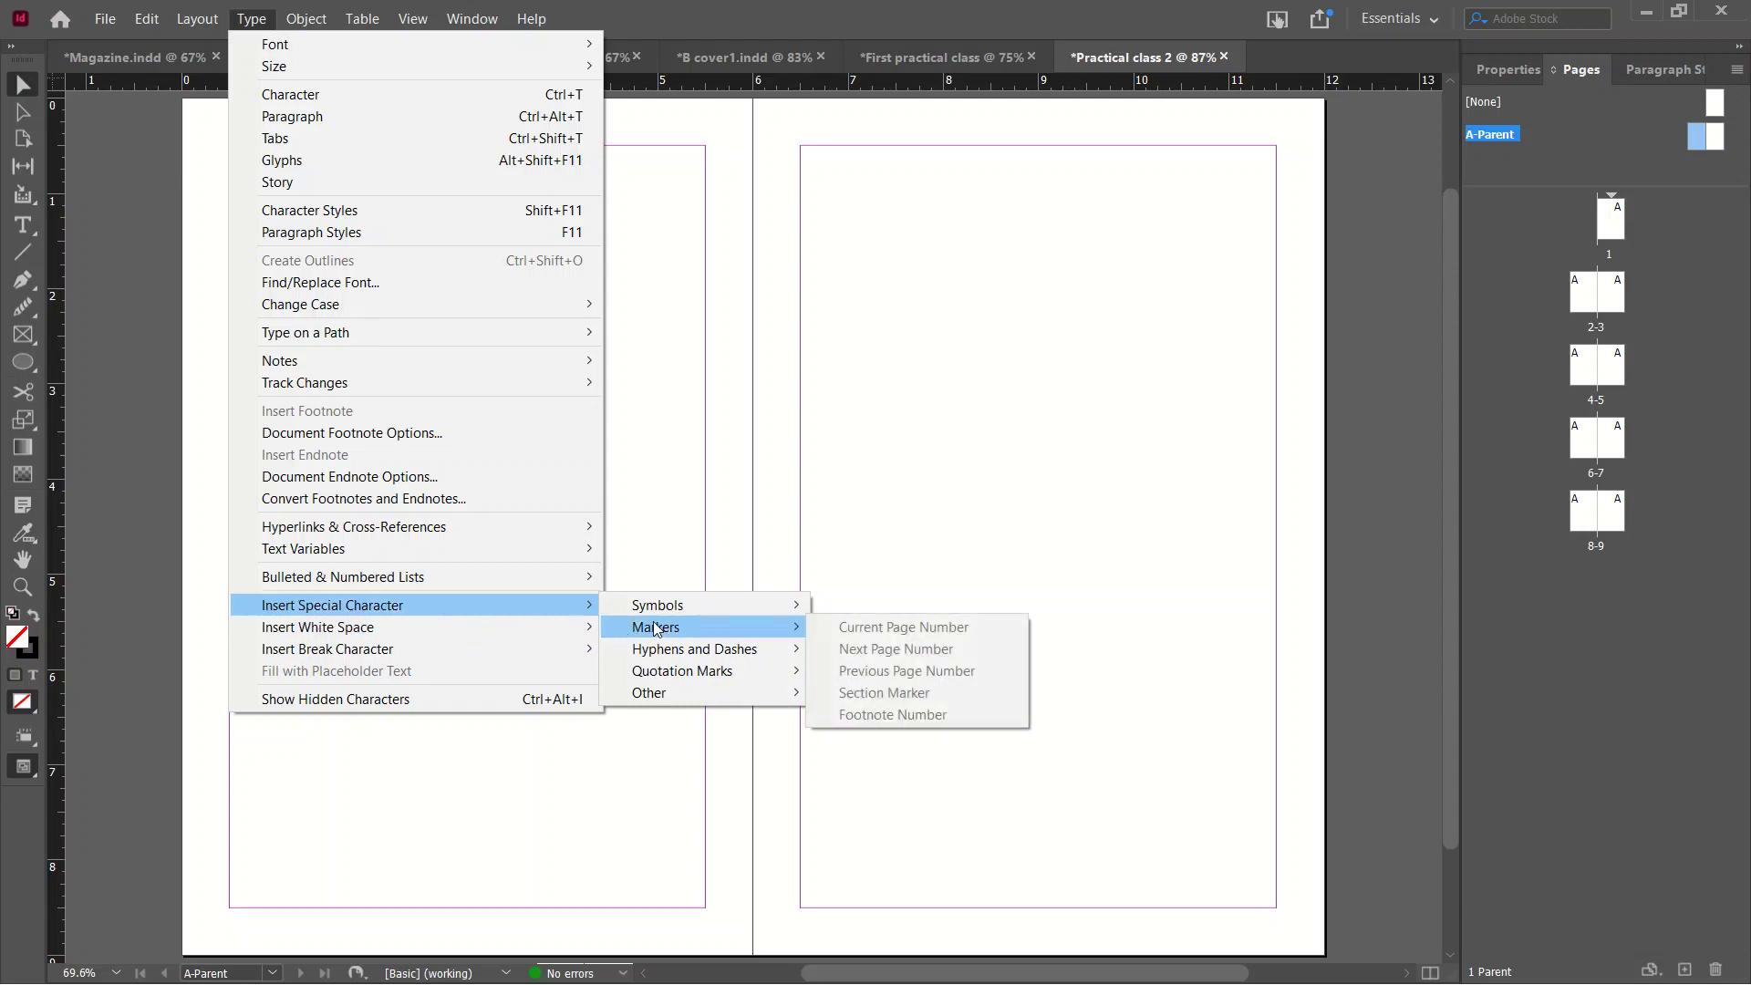
{"action": "left_click", "coordinate": [852, 634]}
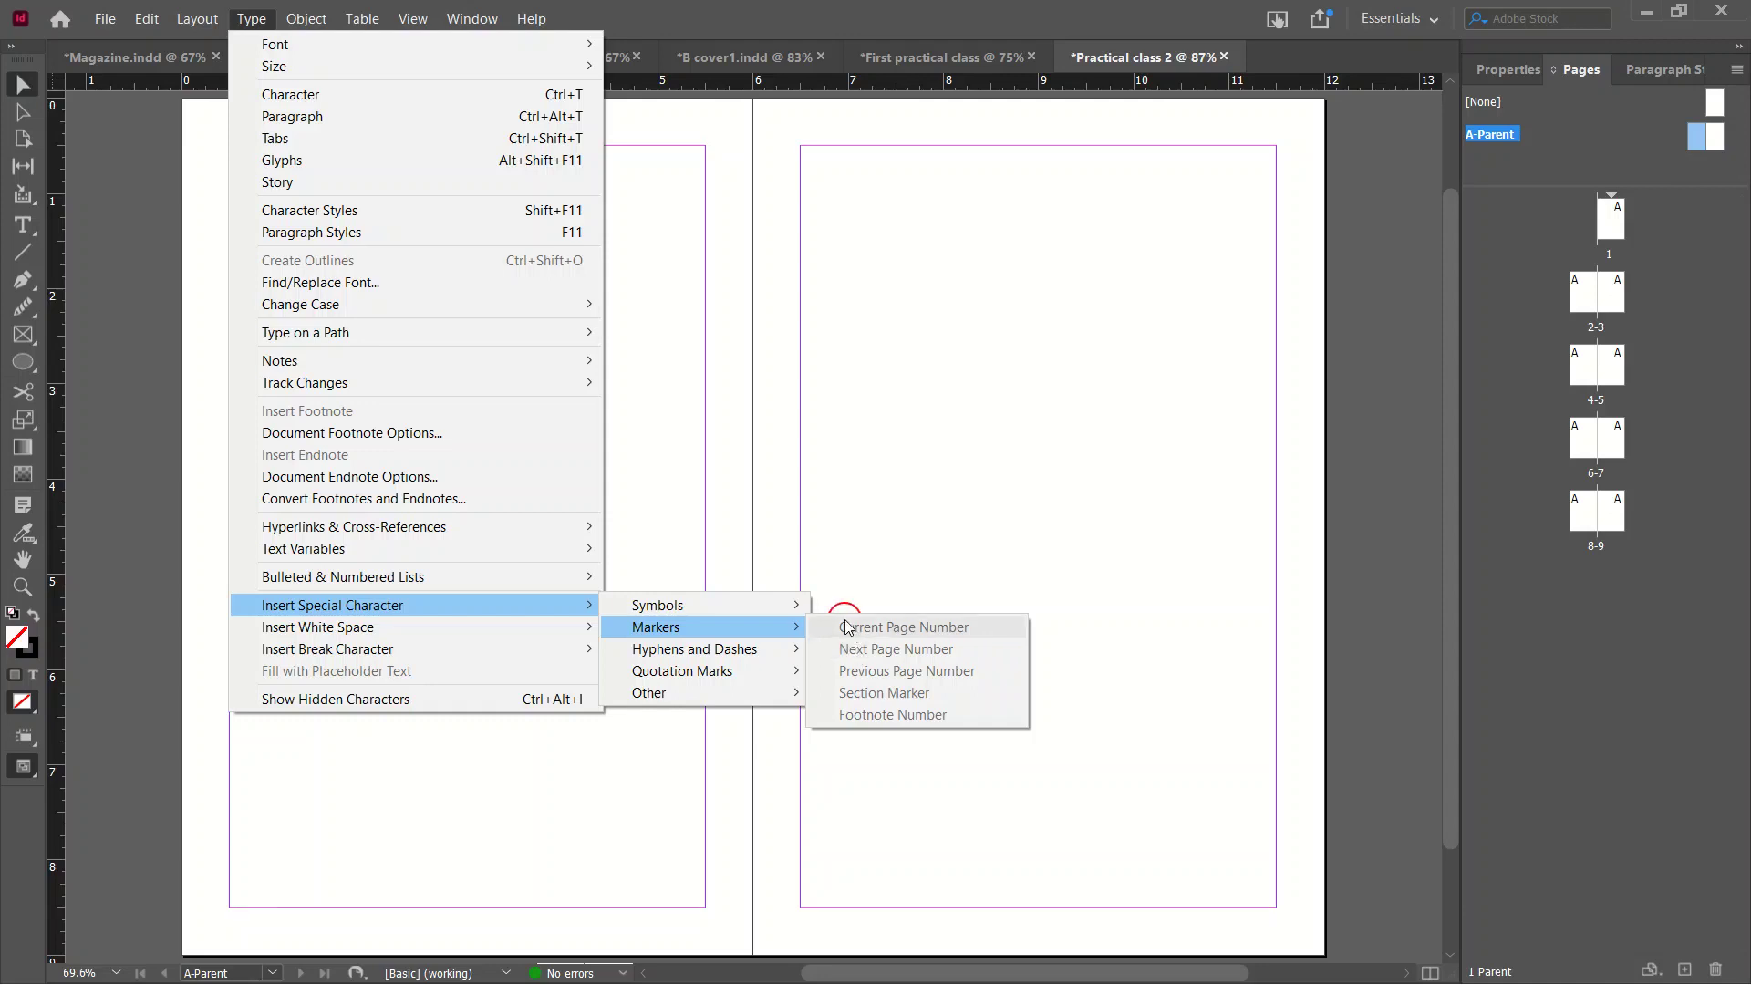
{"action": "left_click", "coordinate": [983, 472]}
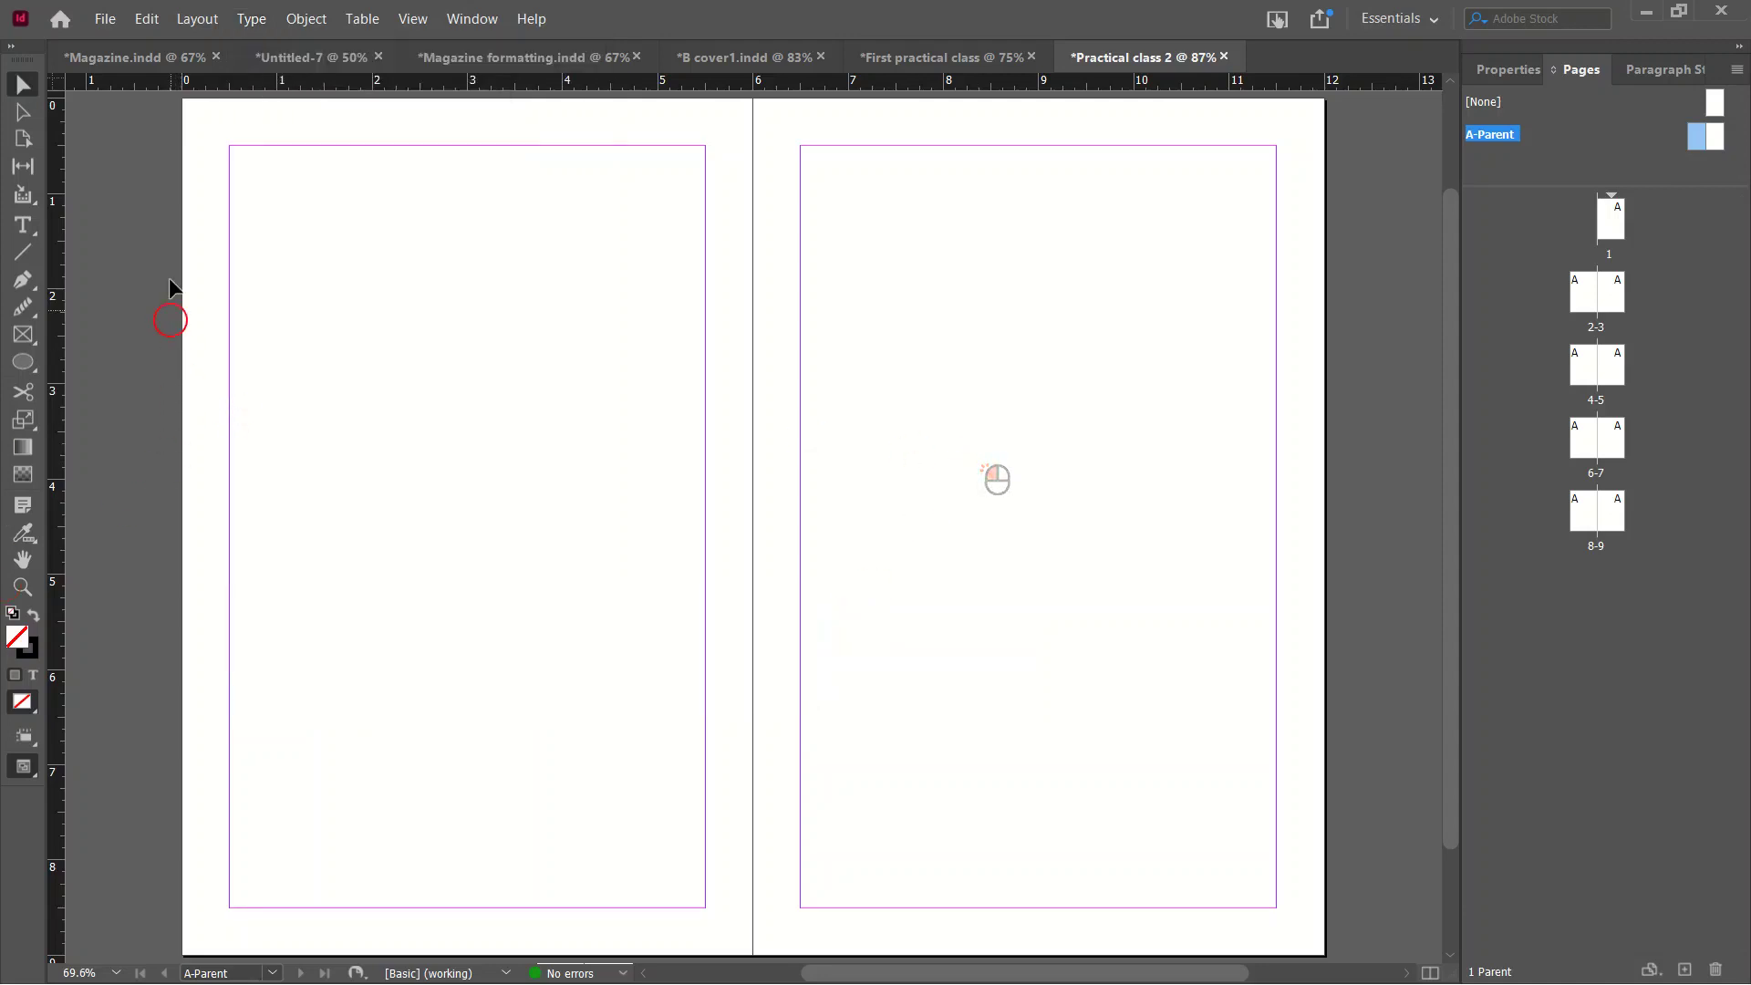
{"action": "left_click", "coordinate": [382, 430]}
Draw a small text frame low on the left parent page and insert the Current Page Number marker.
{"action": "left_click", "coordinate": [25, 225]}
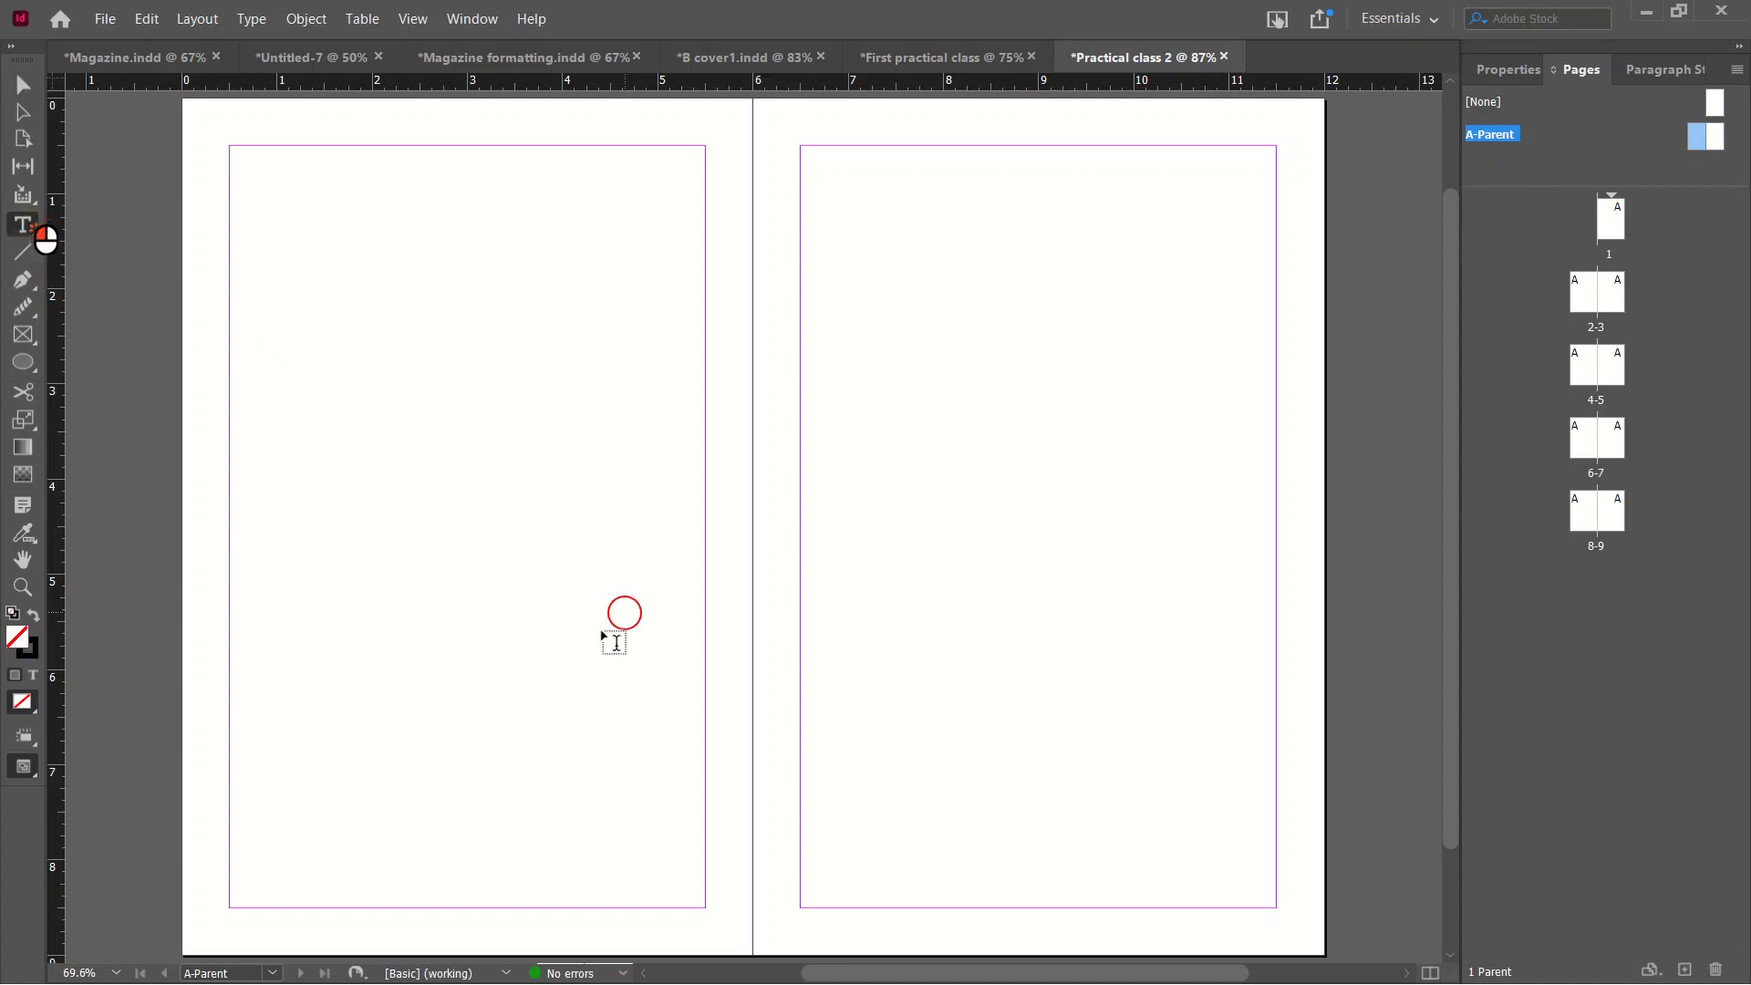
{"action": "left_click_drag", "start_coordinate": [303, 677], "coordinate": [419, 770]}
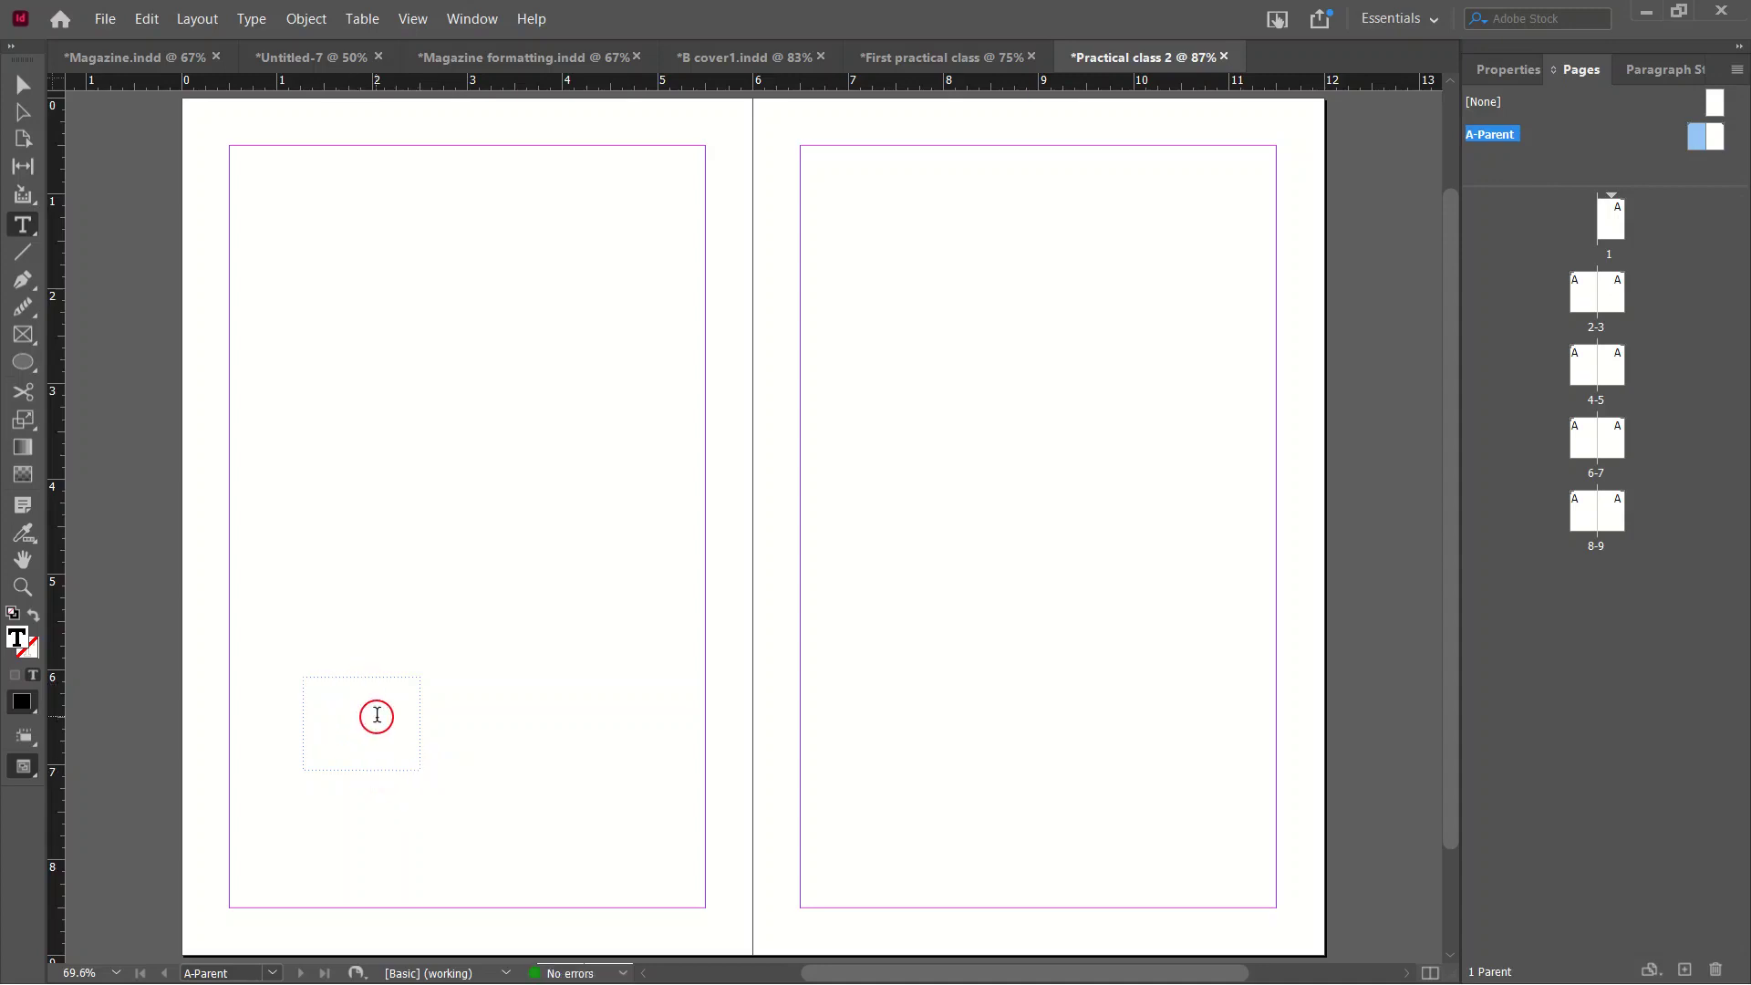
{"action": "right_click", "coordinate": [343, 698]}
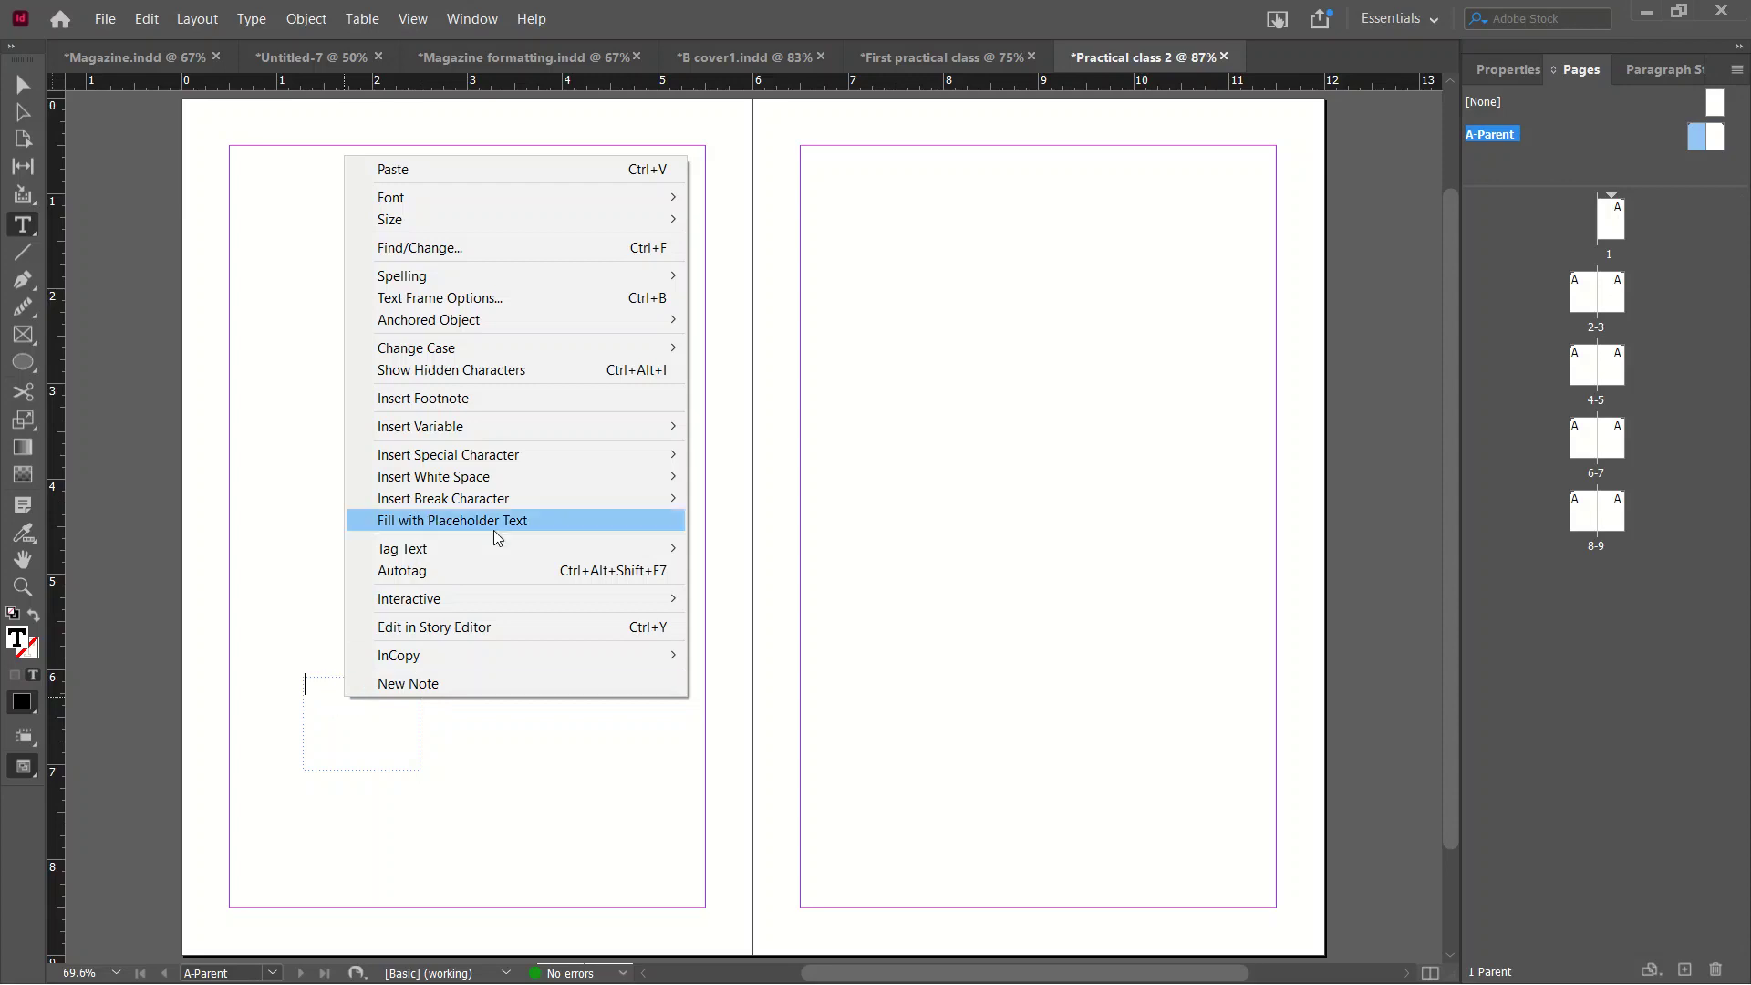
{"action": "mouse_move", "coordinate": [575, 459]}
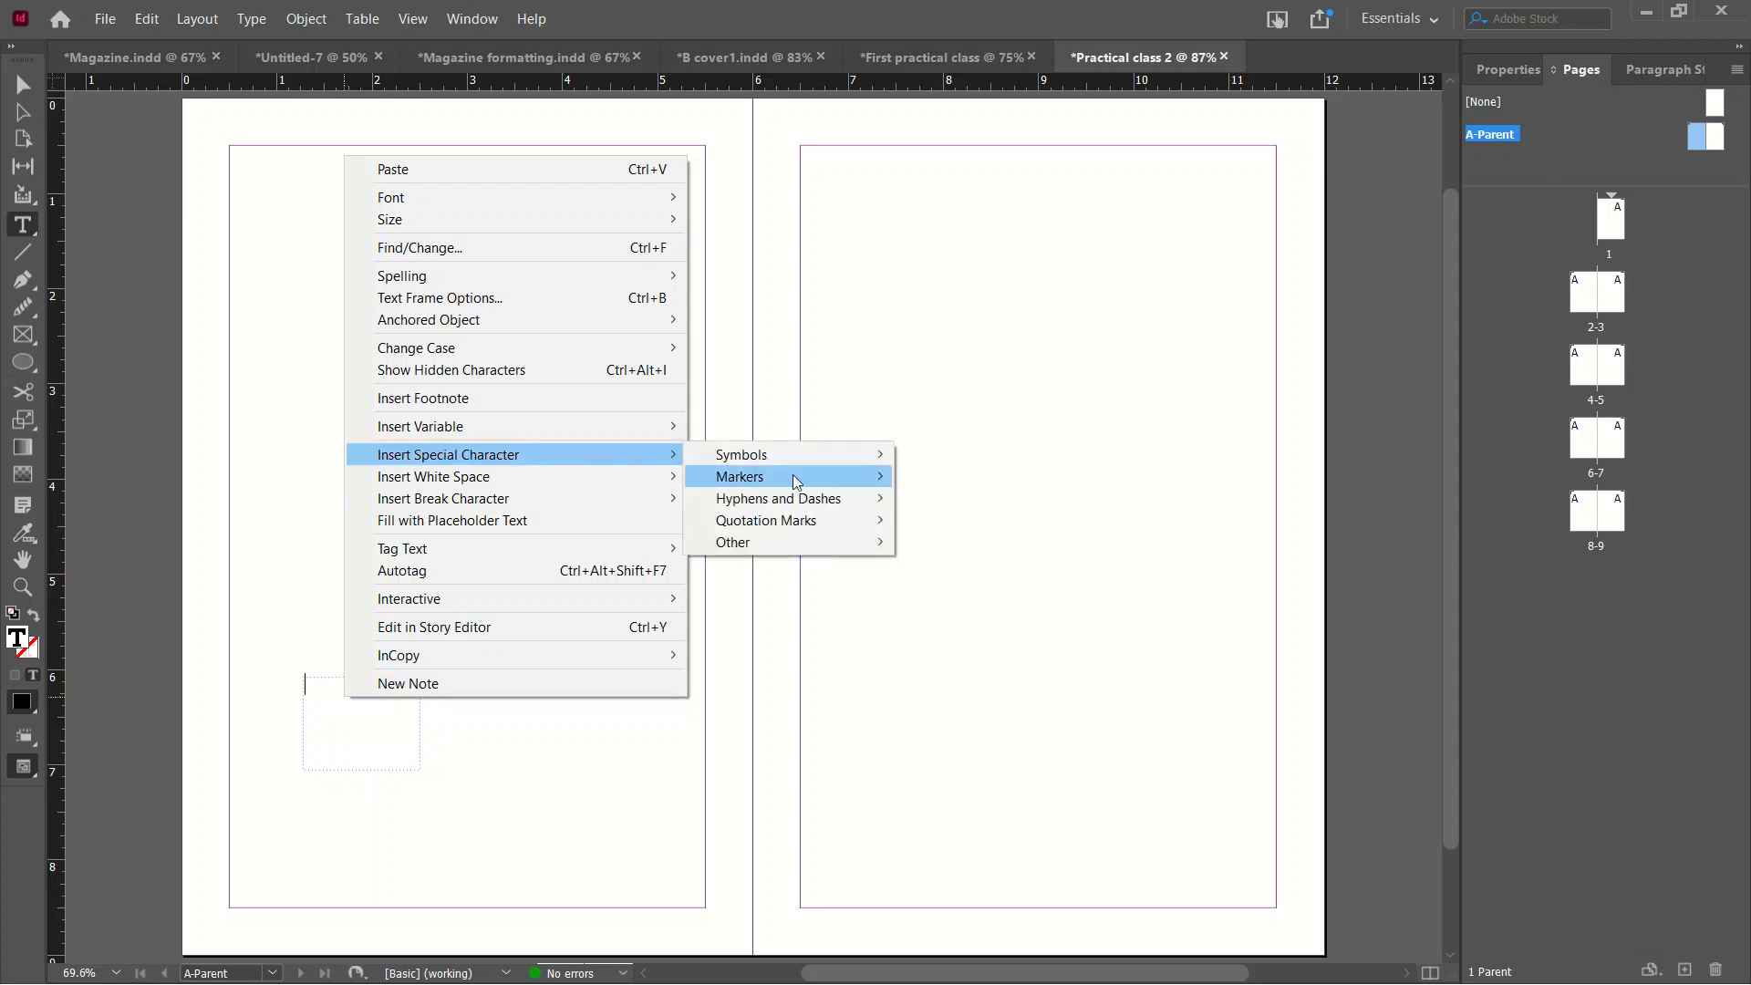
{"action": "mouse_move", "coordinate": [794, 481]}
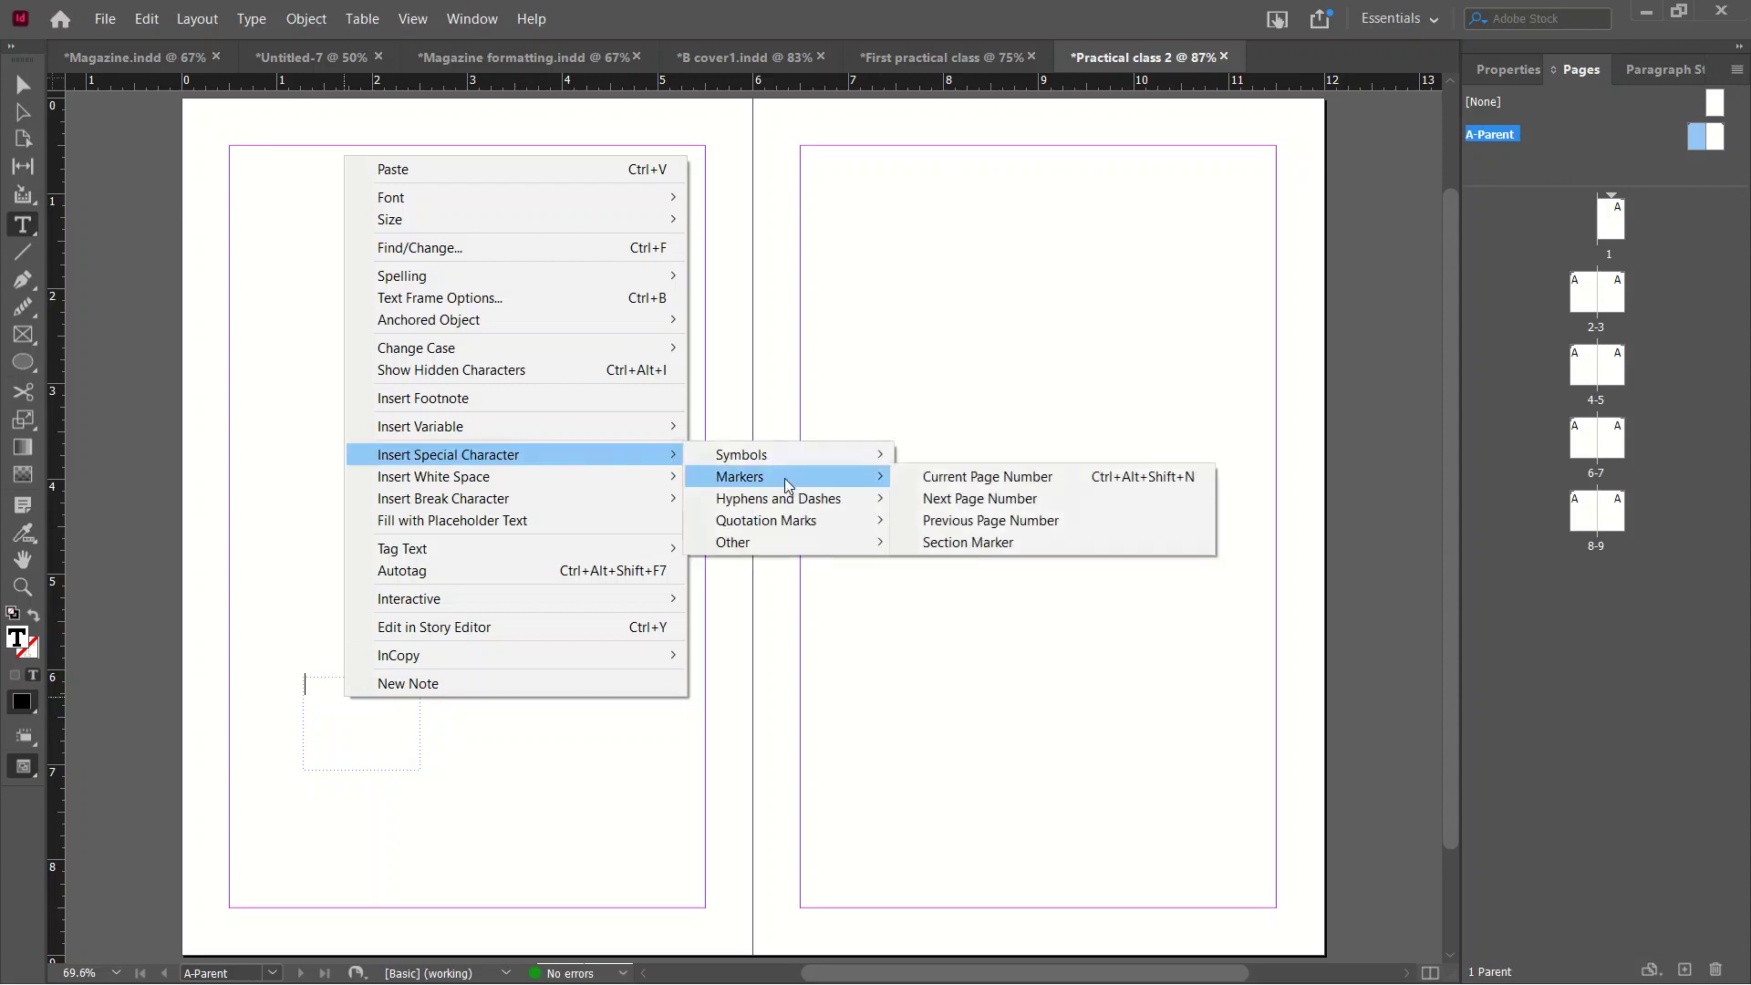
{"action": "left_click", "coordinate": [946, 485]}
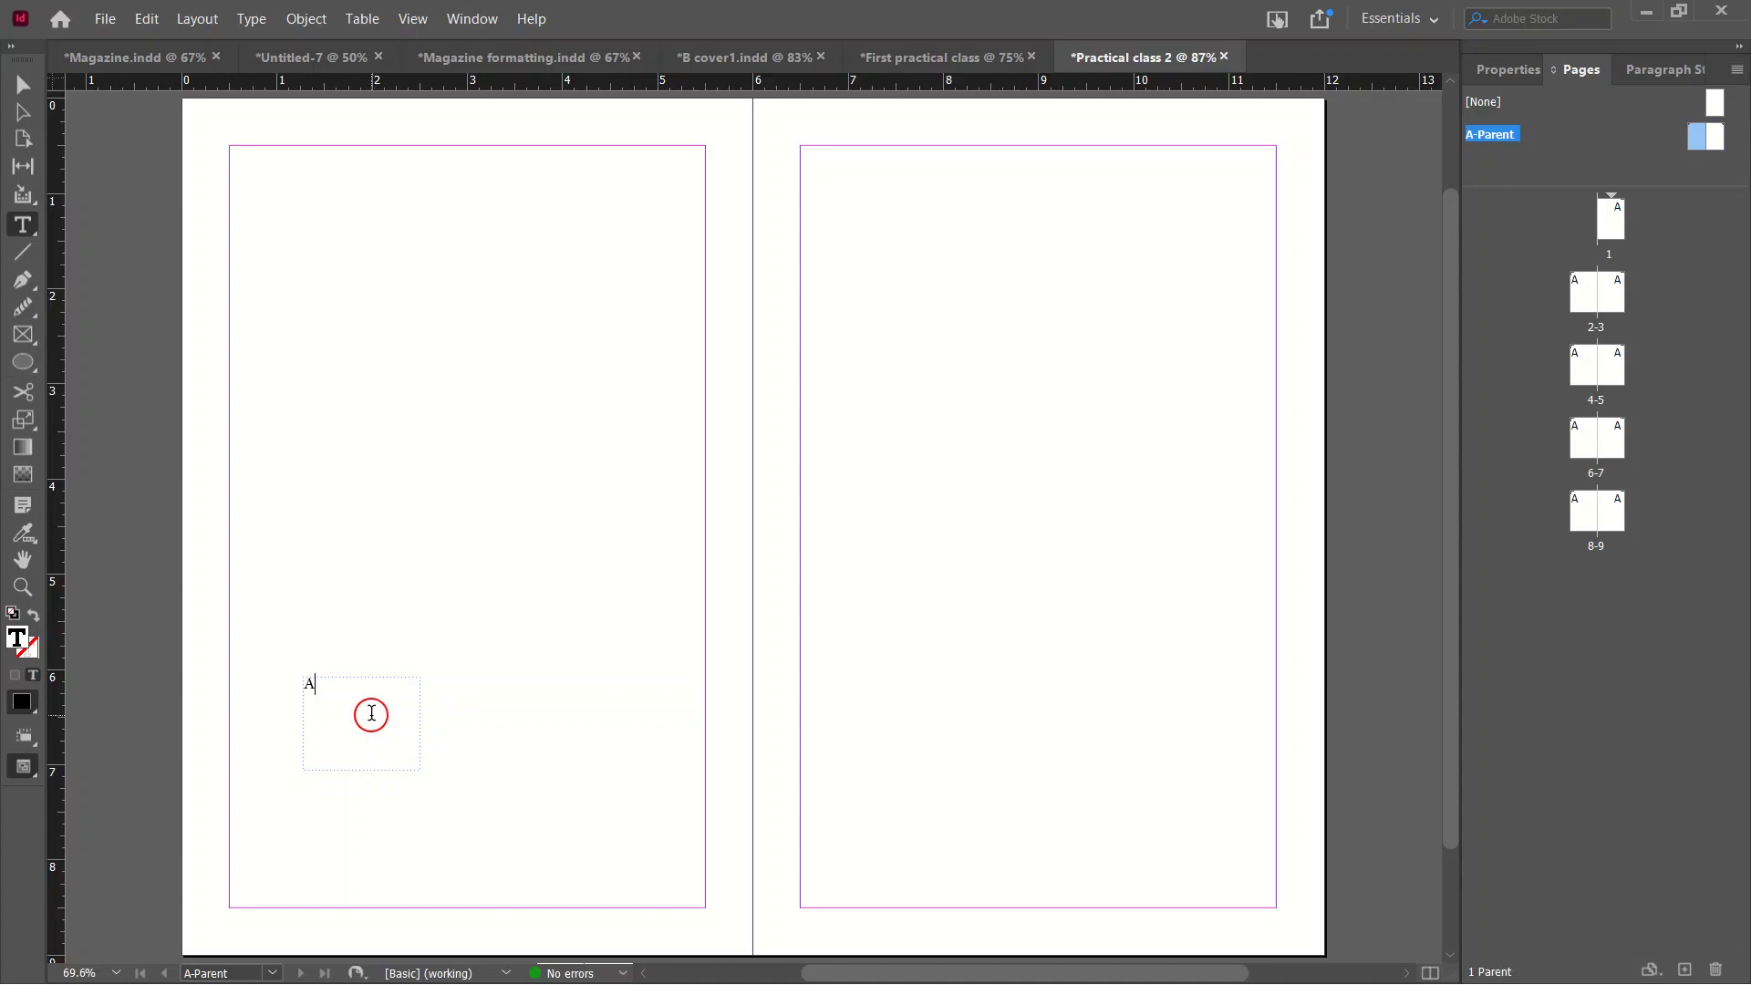
Select the page number marker and format it as 30 pt Futura Md BT Medium.
{"action": "key", "text": "ctrl+a"}
{"action": "left_click", "coordinate": [1497, 83]}
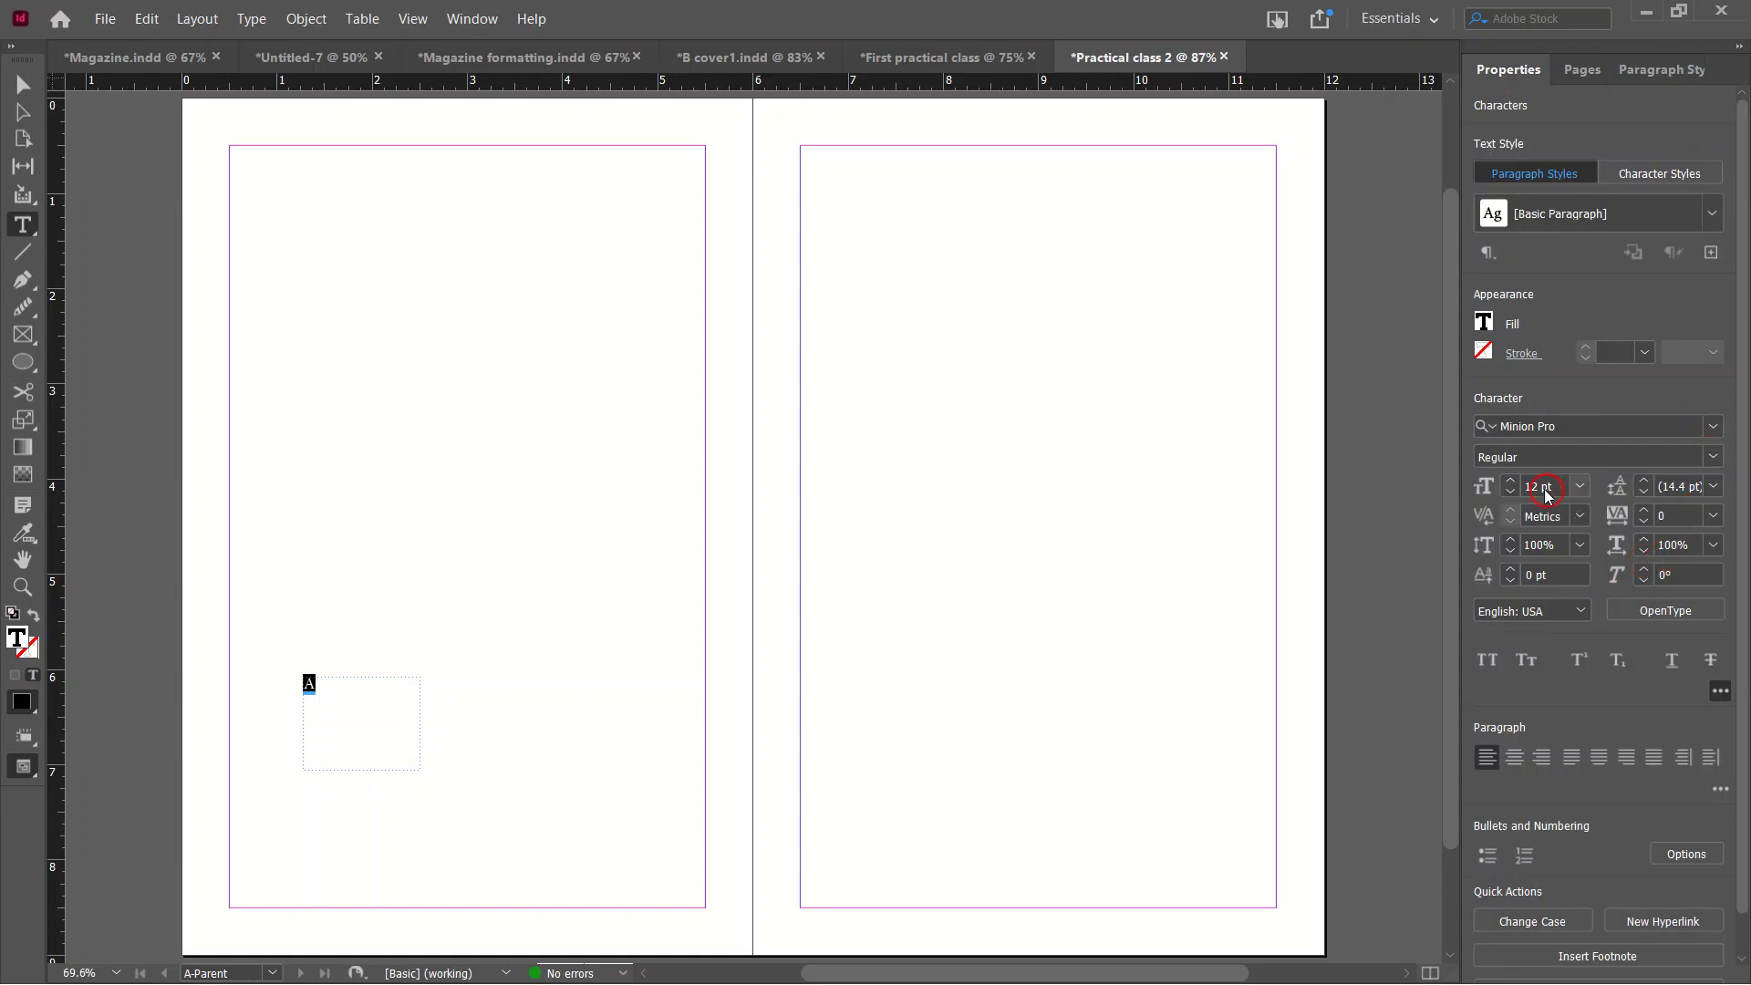
{"action": "left_click", "coordinate": [1510, 480]}
{"action": "left_click", "coordinate": [1510, 481]}
{"action": "left_click", "coordinate": [1509, 480]}
{"action": "left_click", "coordinate": [1510, 480]}
{"action": "left_click", "coordinate": [1511, 480]}
{"action": "left_click", "coordinate": [1511, 480]}
{"action": "left_click", "coordinate": [1511, 480]}
{"action": "left_click", "coordinate": [1511, 481]}
{"action": "left_click", "coordinate": [1511, 480]}
{"action": "left_click", "coordinate": [1511, 481]}
{"action": "left_click", "coordinate": [1511, 481]}
{"action": "left_click", "coordinate": [1511, 480]}
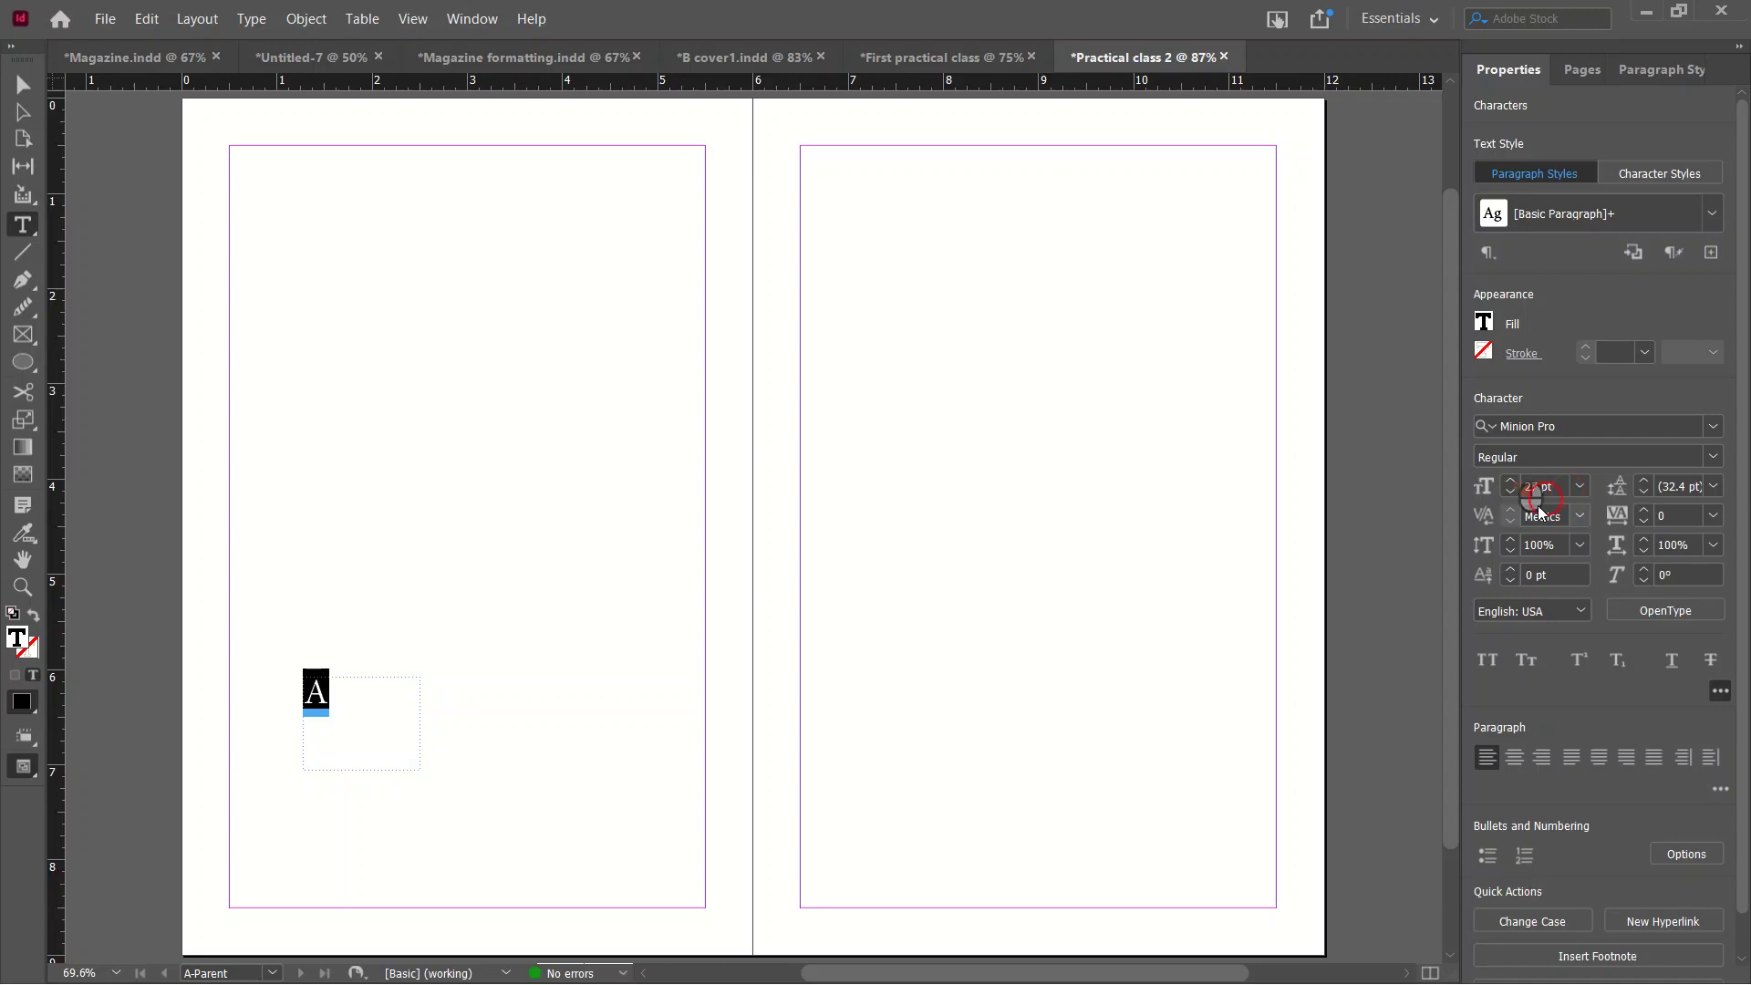
{"action": "left_click", "coordinate": [1578, 487]}
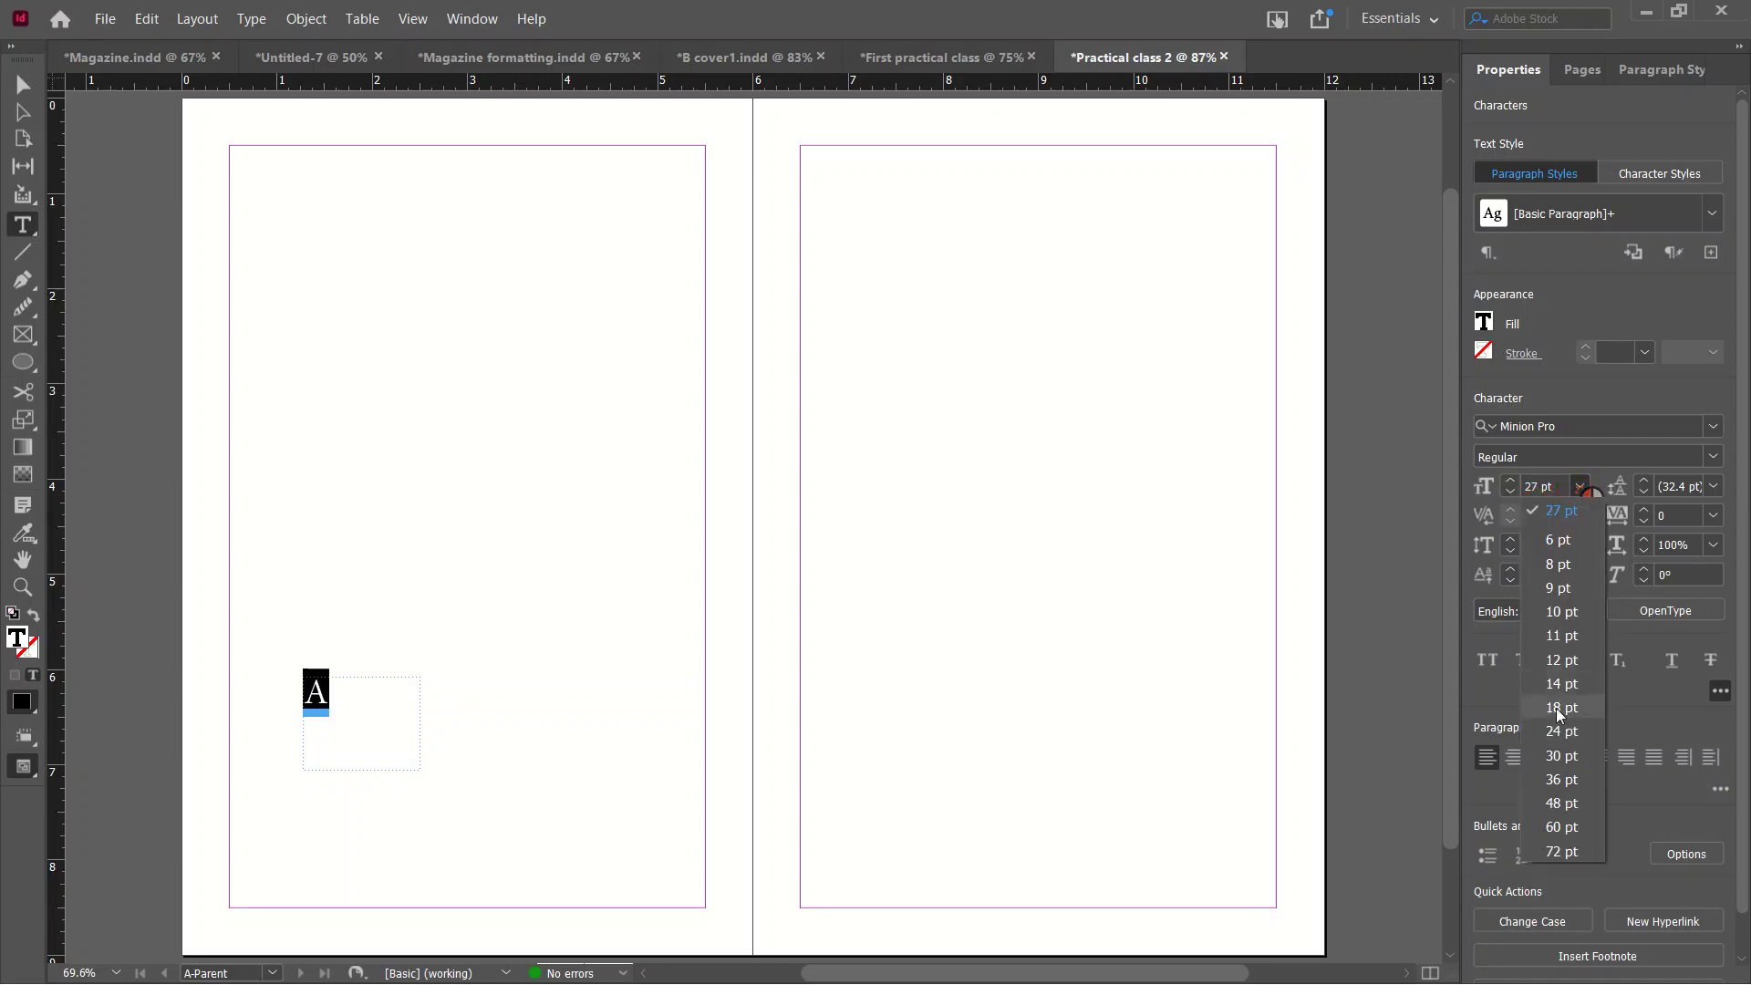
{"action": "left_click", "coordinate": [1559, 755]}
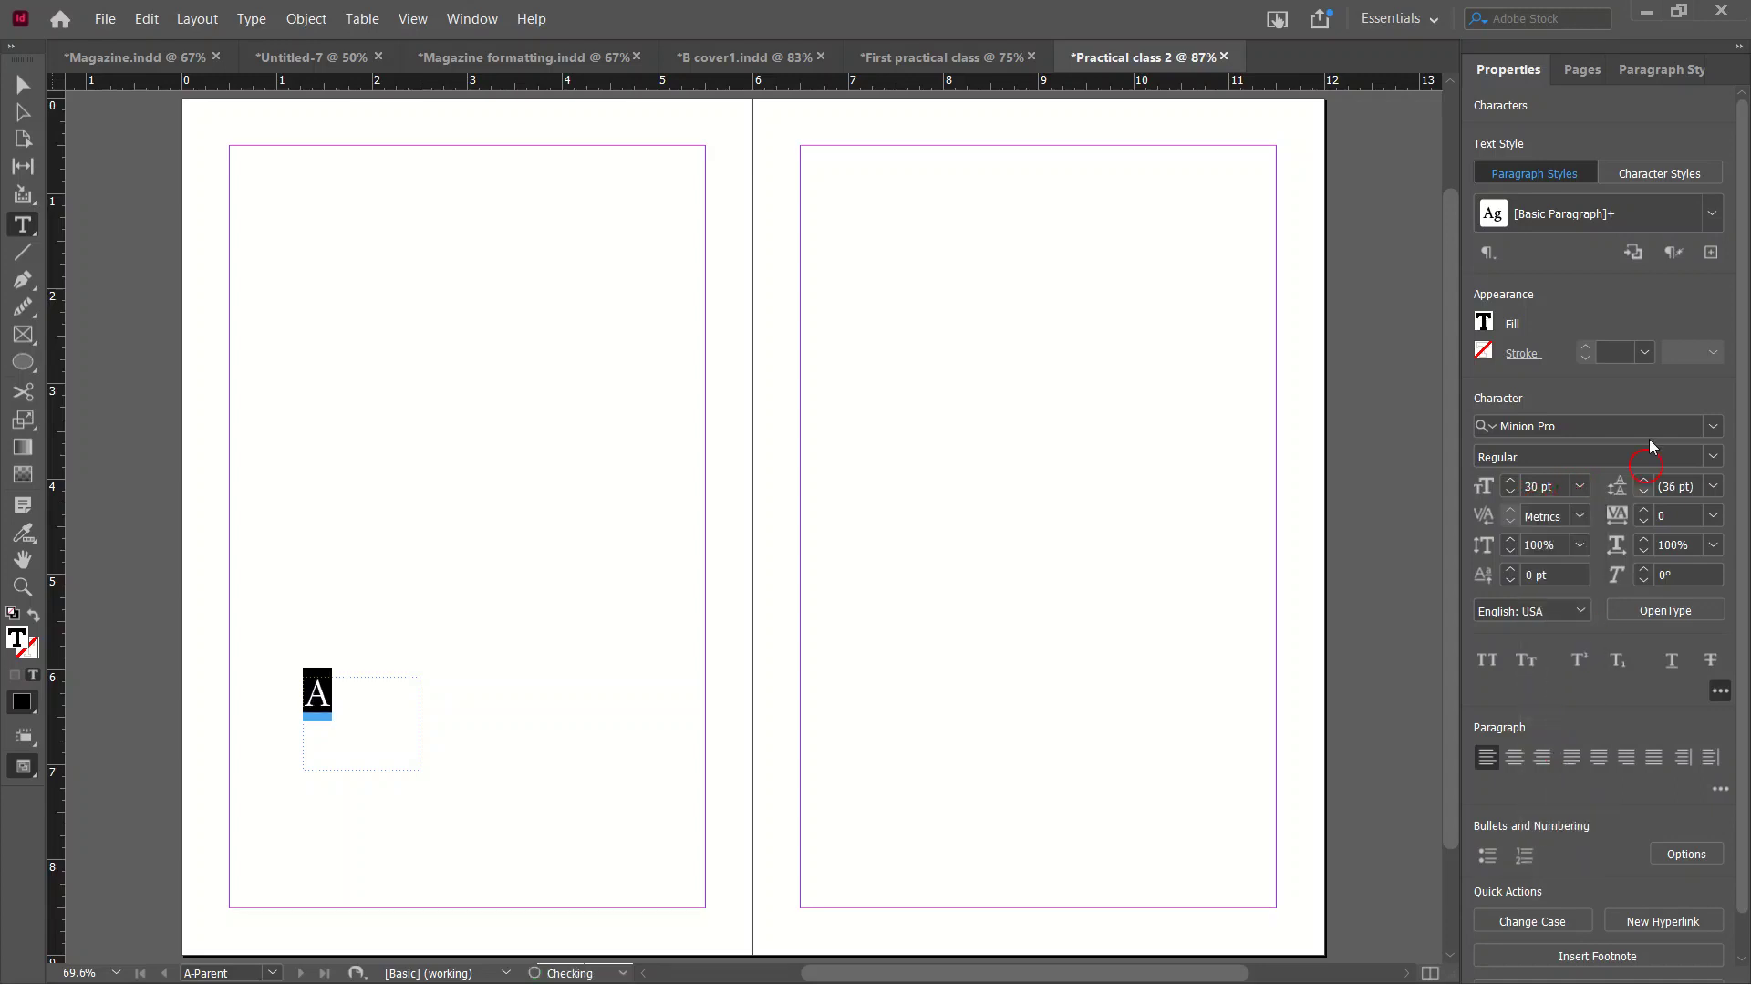
{"action": "left_click", "coordinate": [1713, 428]}
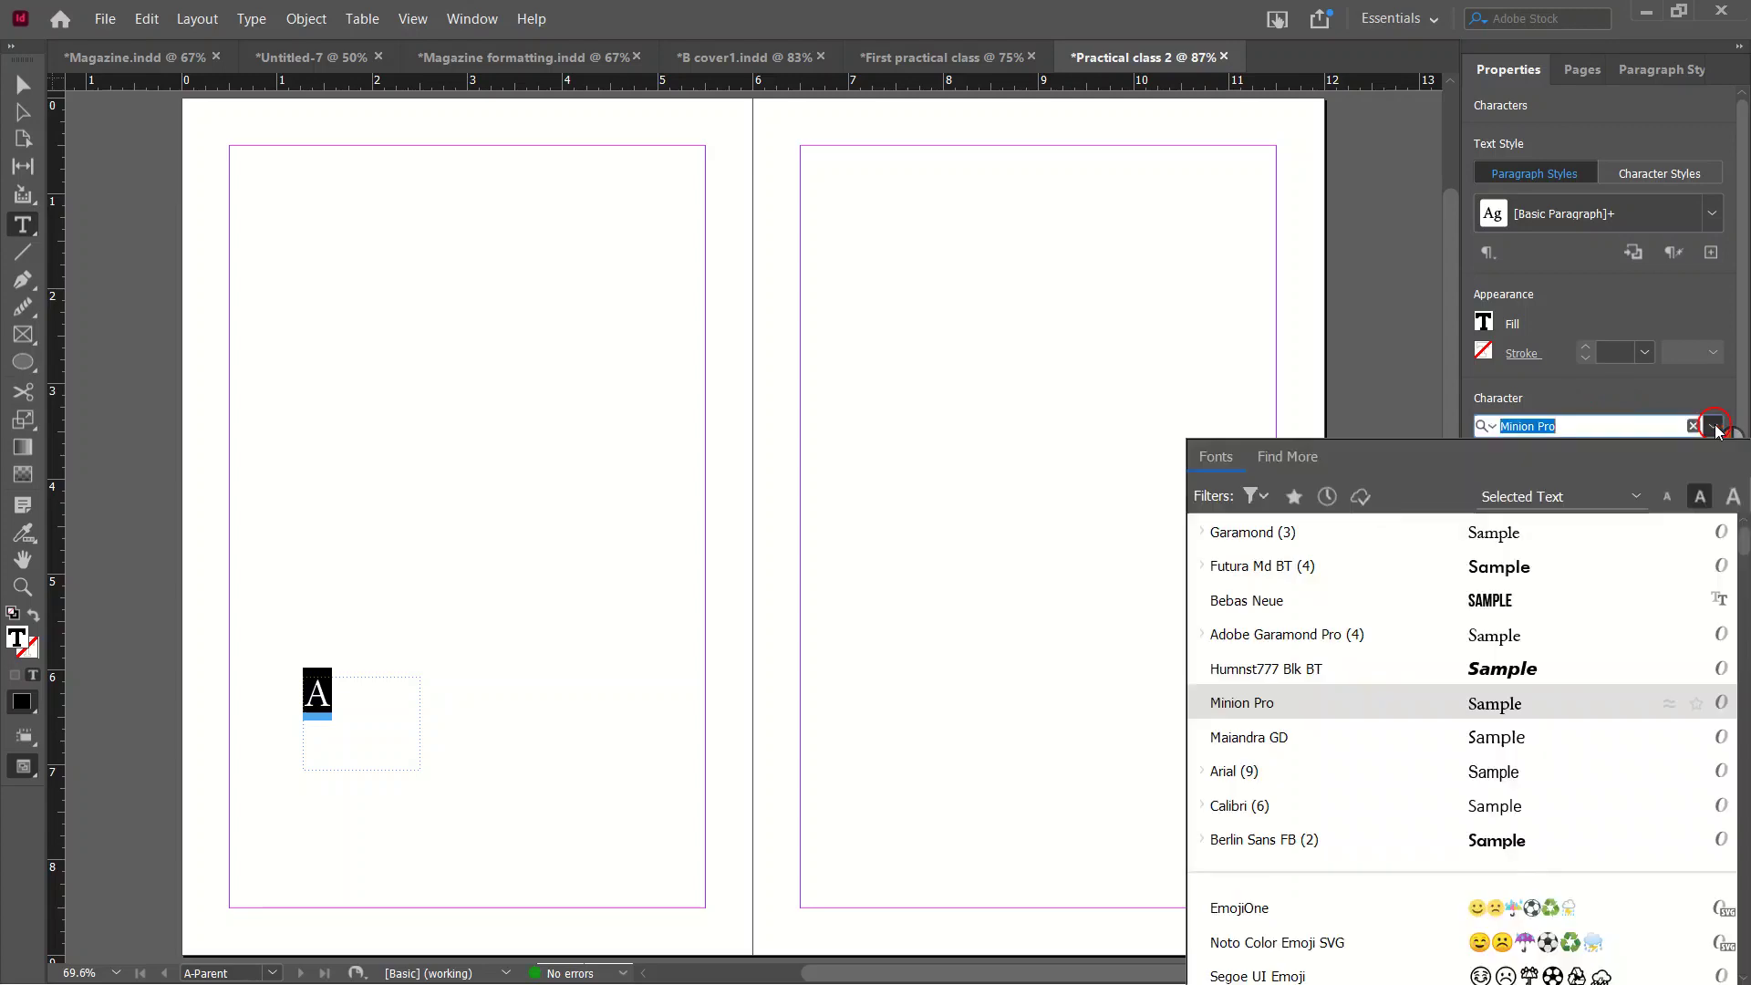
{"action": "left_click", "coordinate": [1251, 558]}
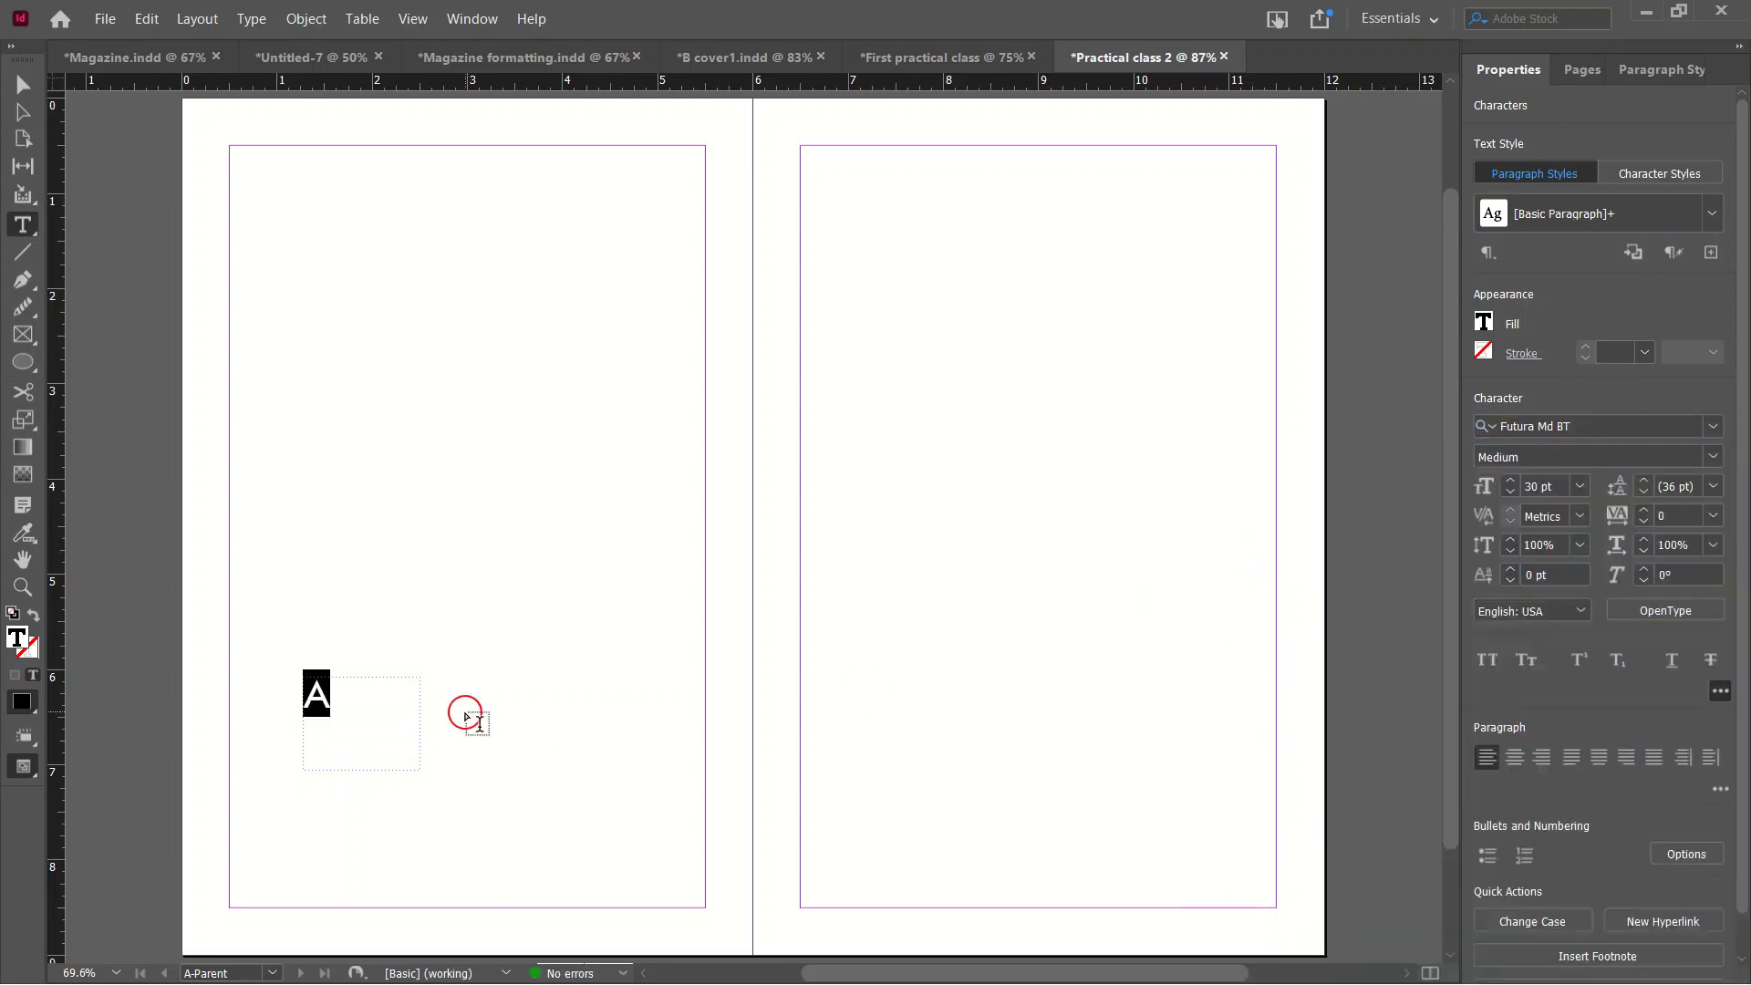
{"action": "left_click", "coordinate": [22, 84]}
Move the page-number frame to the left page's bottom-left corner and shorten it to fit.
{"action": "left_click_drag", "start_coordinate": [321, 704], "coordinate": [259, 886]}
{"action": "scroll", "coordinate": [274, 877], "scroll_direction": "down", "scroll_amount": 2}
{"action": "left_click_drag", "start_coordinate": [287, 827], "coordinate": [290, 789]}
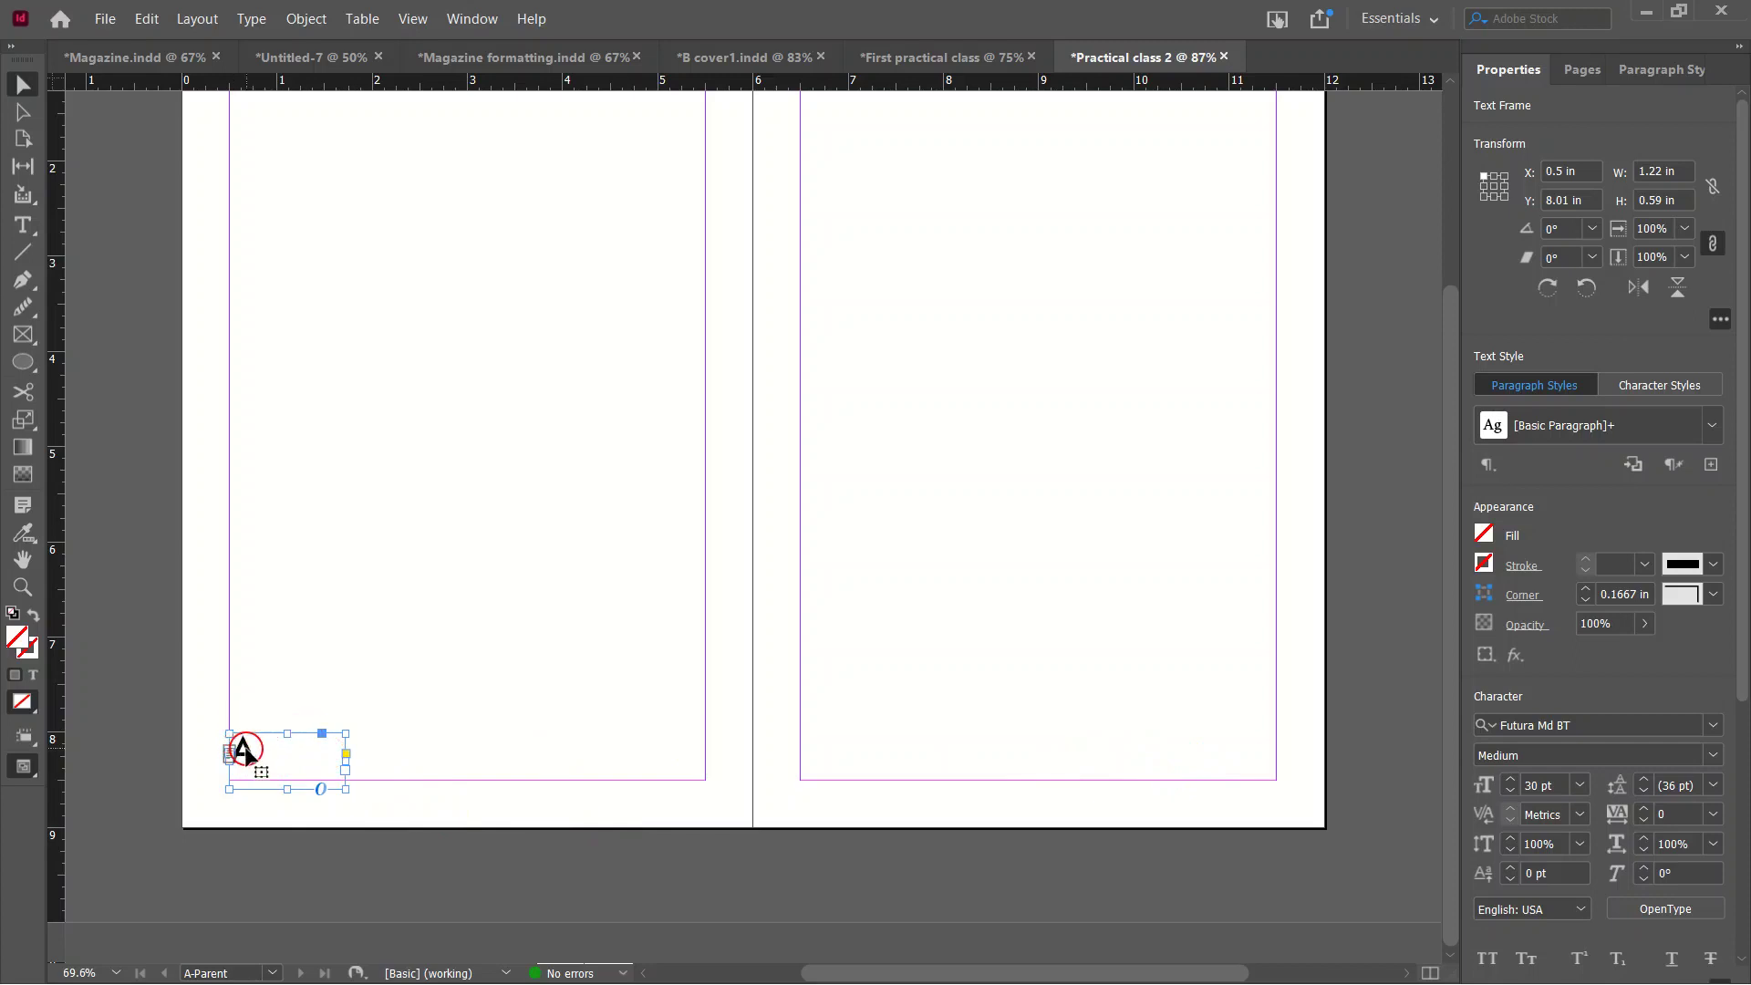
{"action": "key", "text": "ctrl+v"}
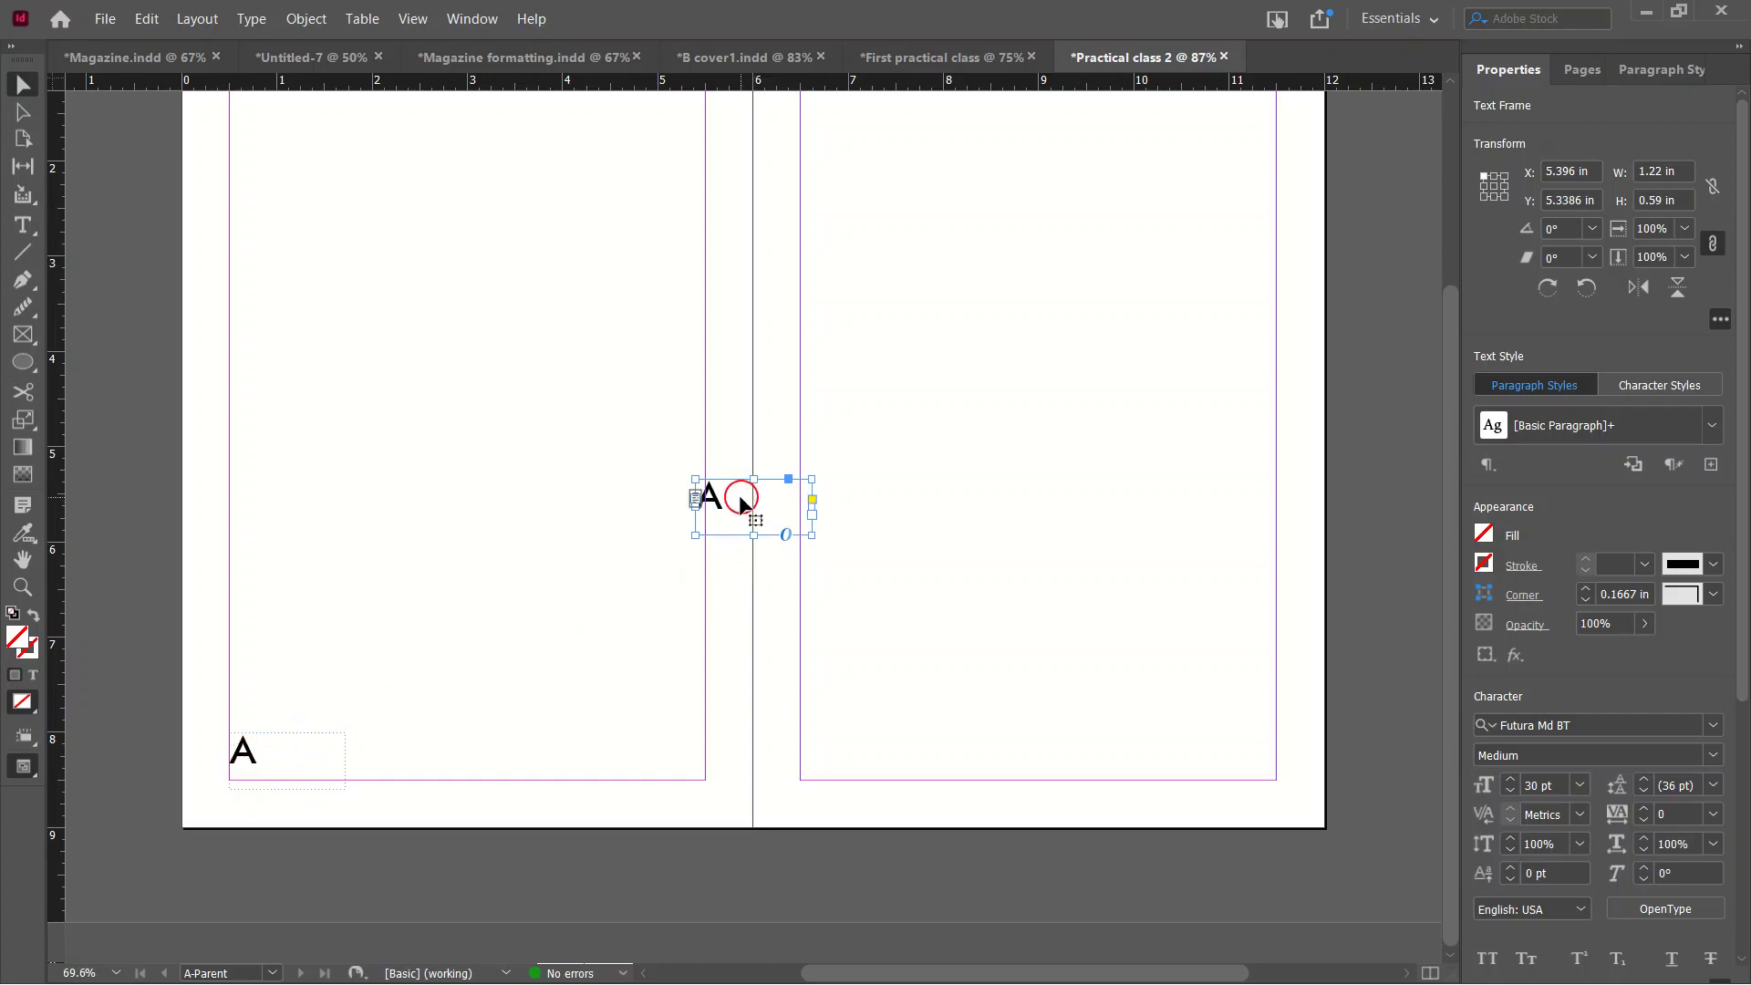
{"action": "key", "text": "Delete"}
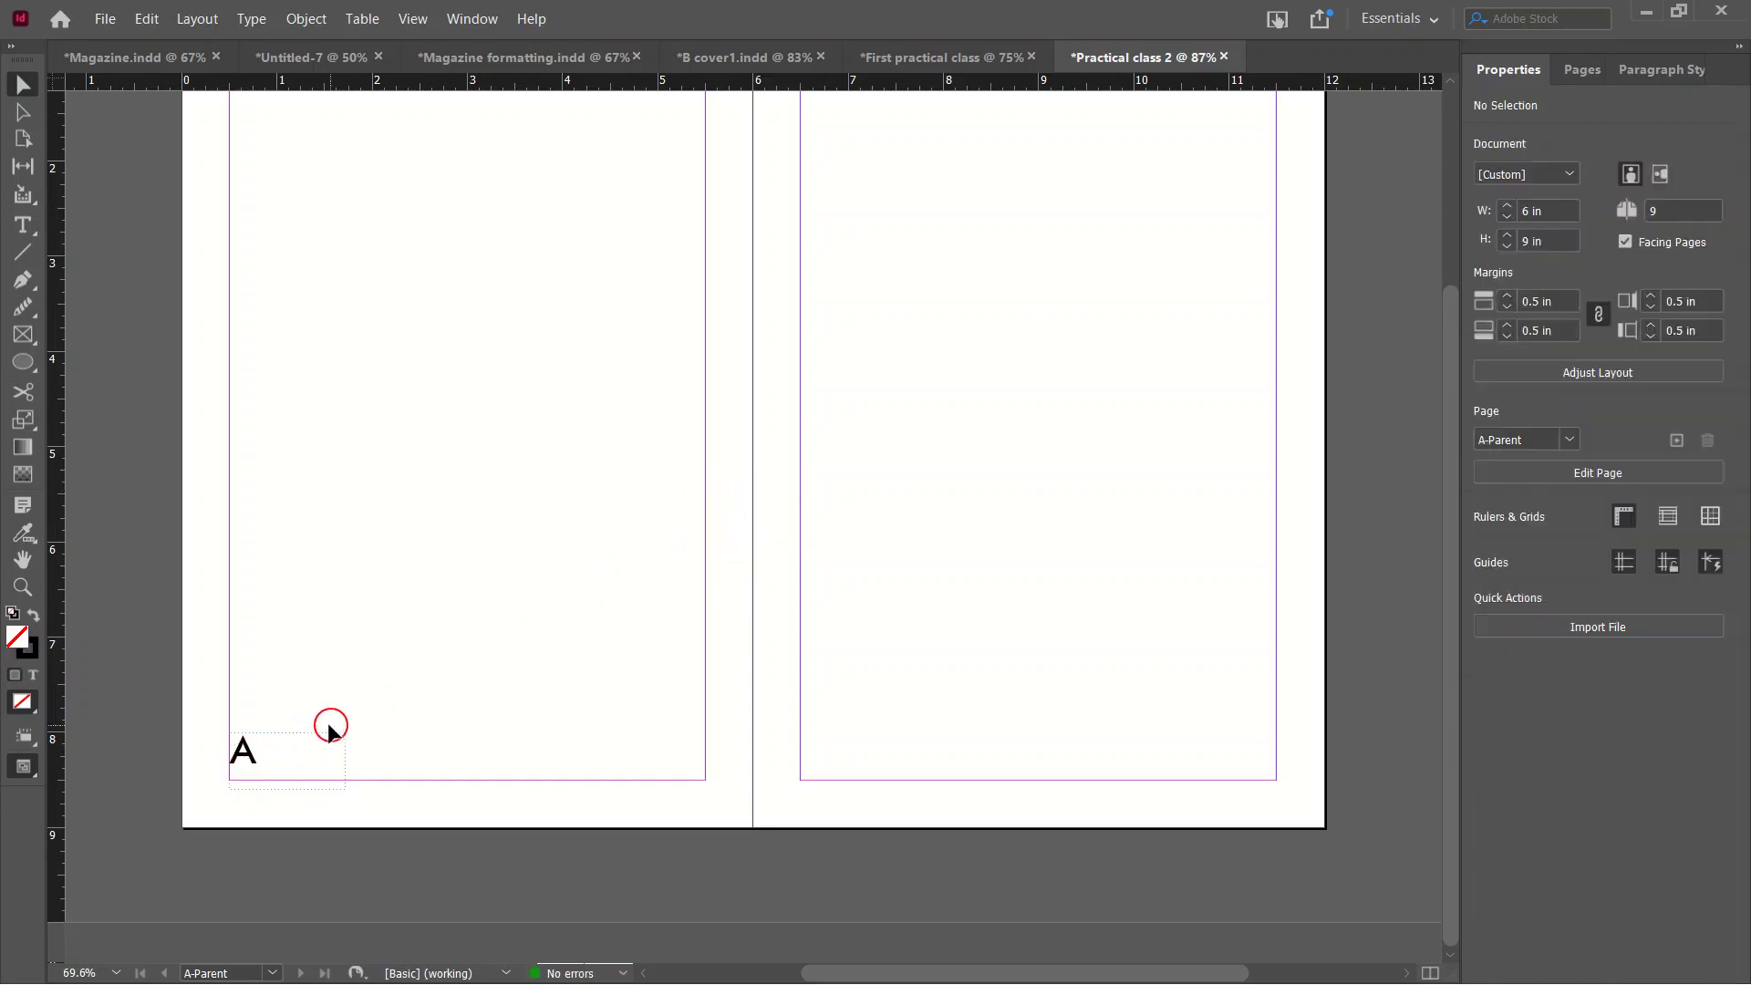
{"action": "left_click", "coordinate": [254, 753]}
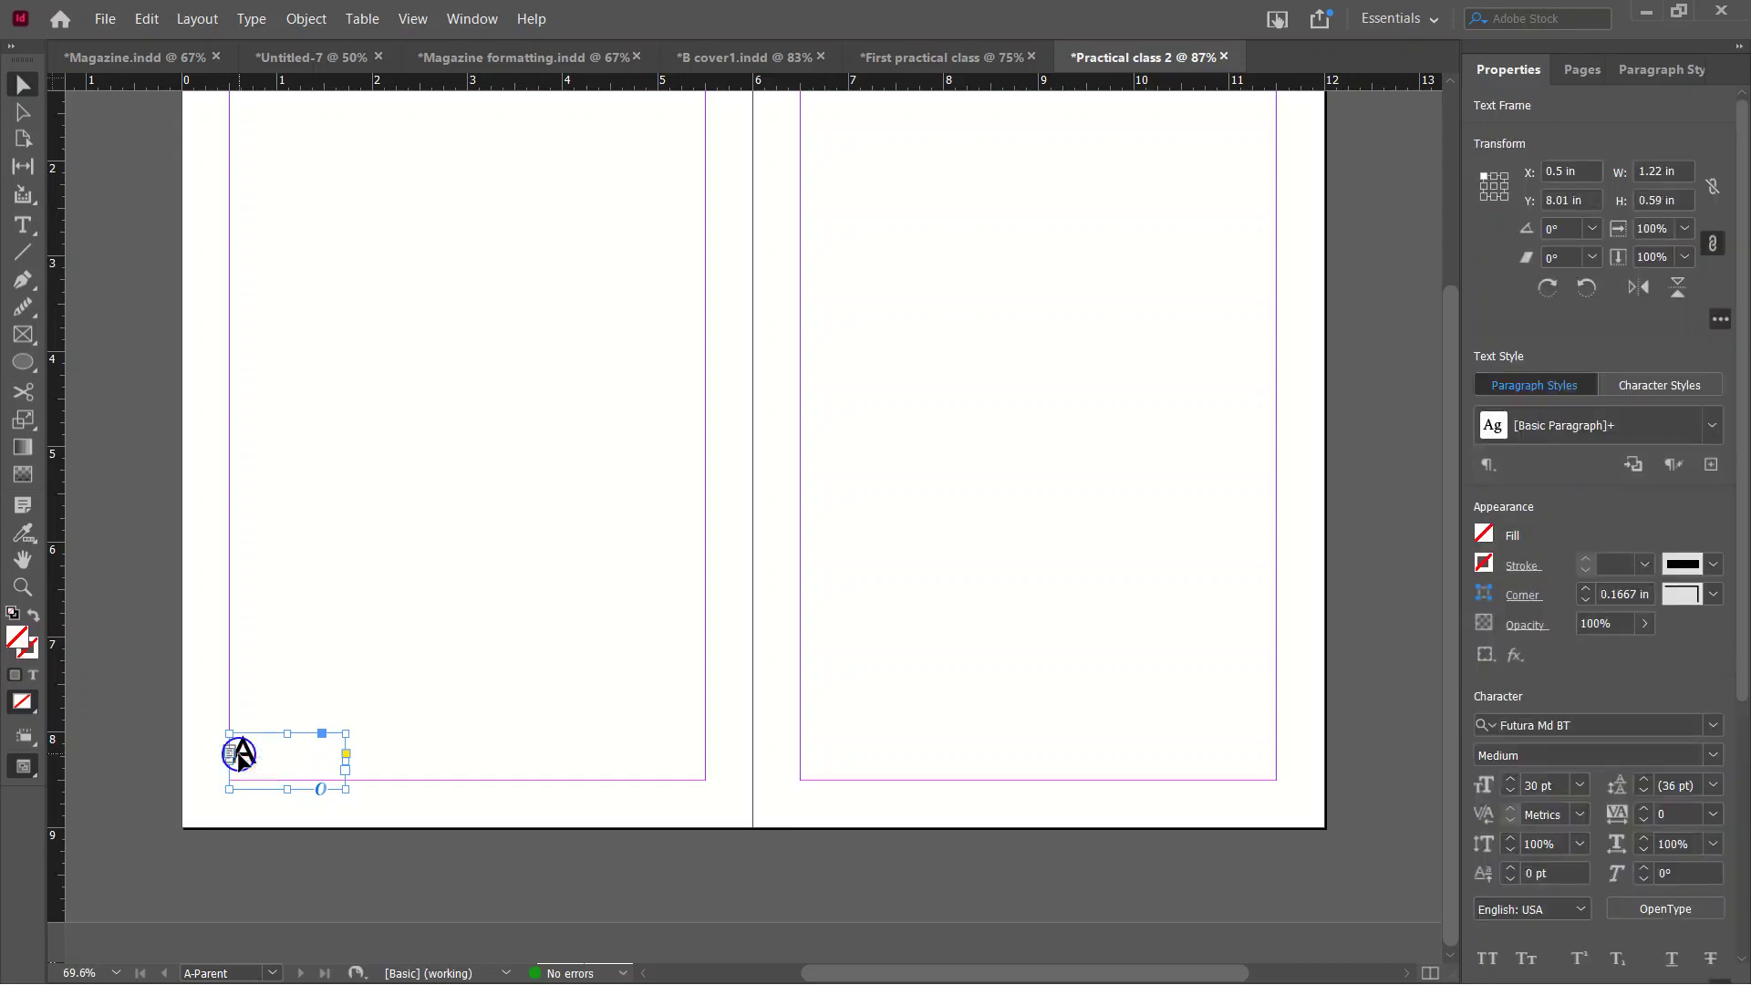
Try moving the frame toward the right page, undoing the moves and deleting stray copies.
{"action": "left_click_drag", "start_coordinate": [242, 755], "coordinate": [878, 755]}
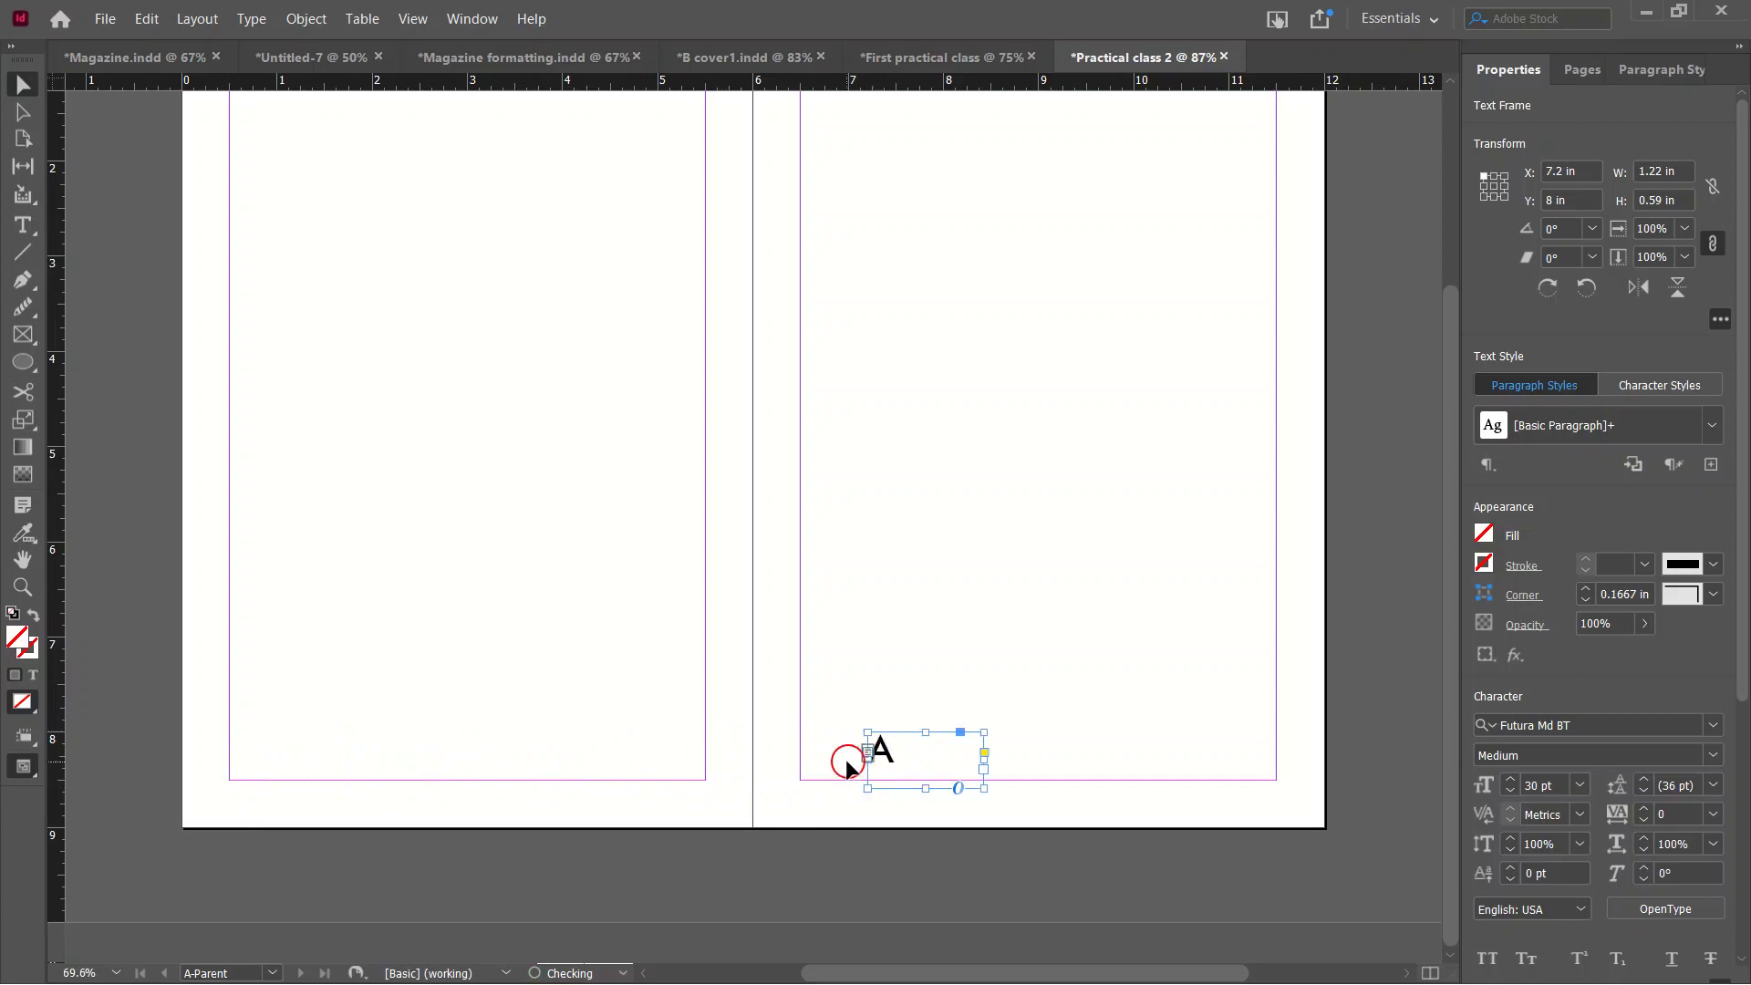
{"action": "key", "text": "ctrl+z"}
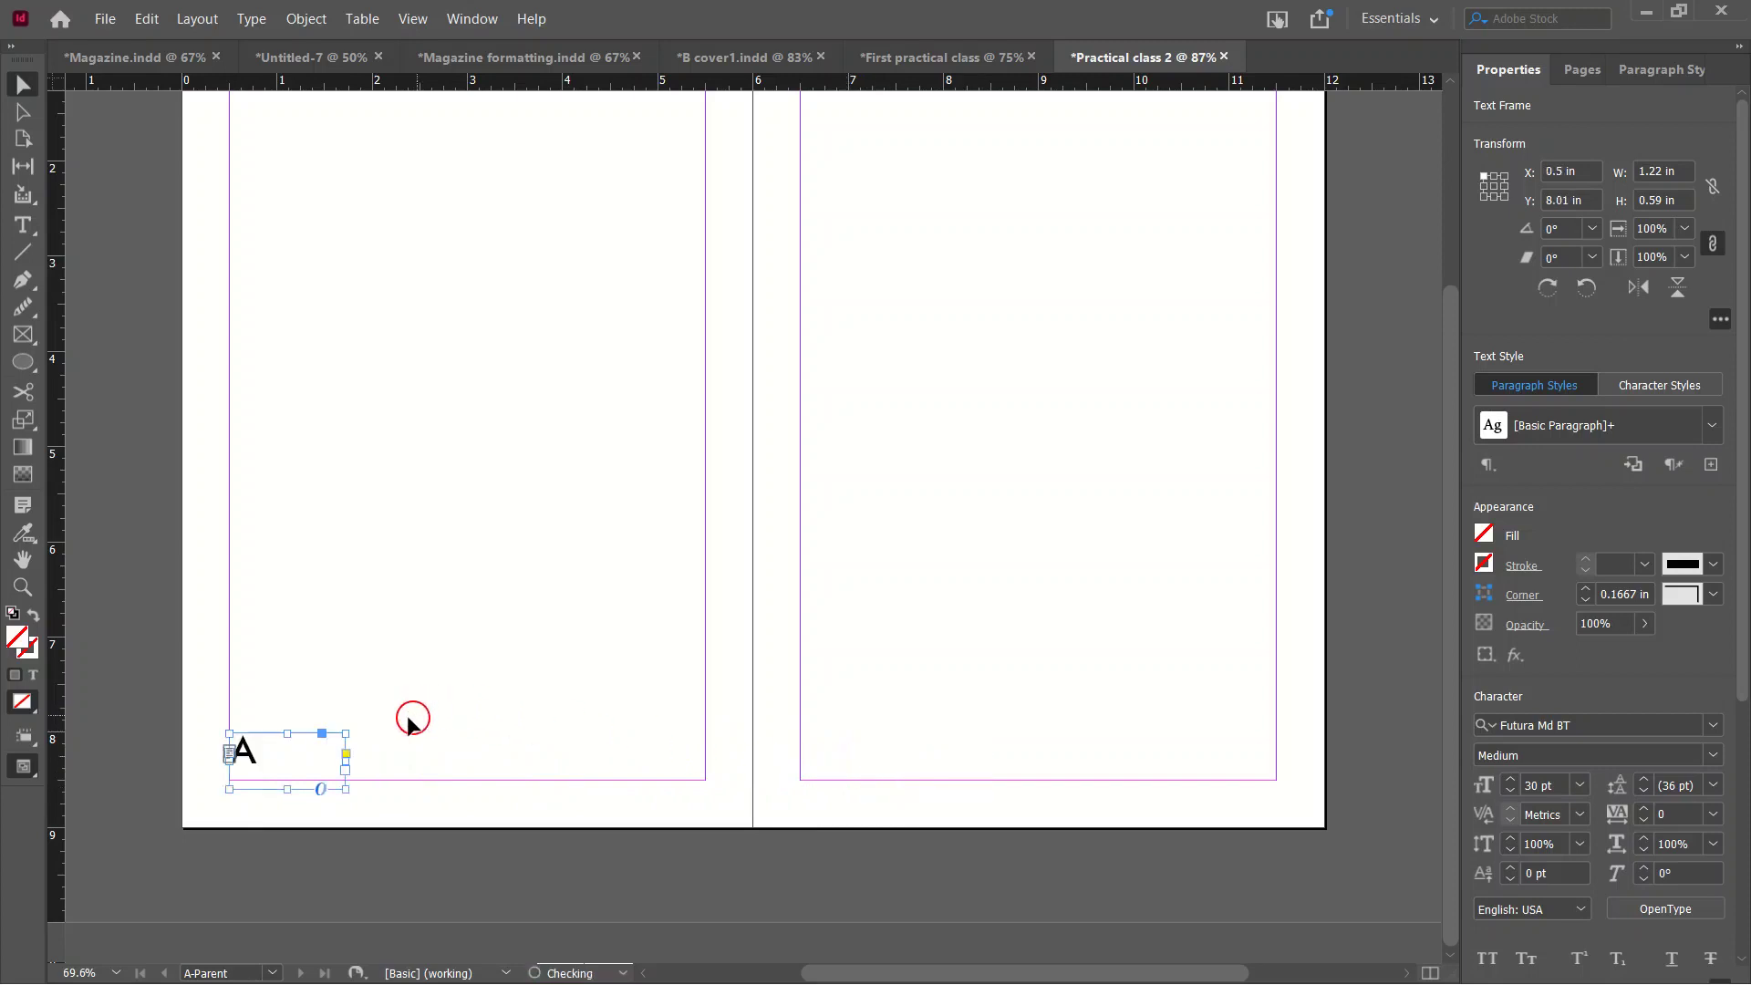
{"action": "left_click_drag", "start_coordinate": [242, 757], "coordinate": [547, 777]}
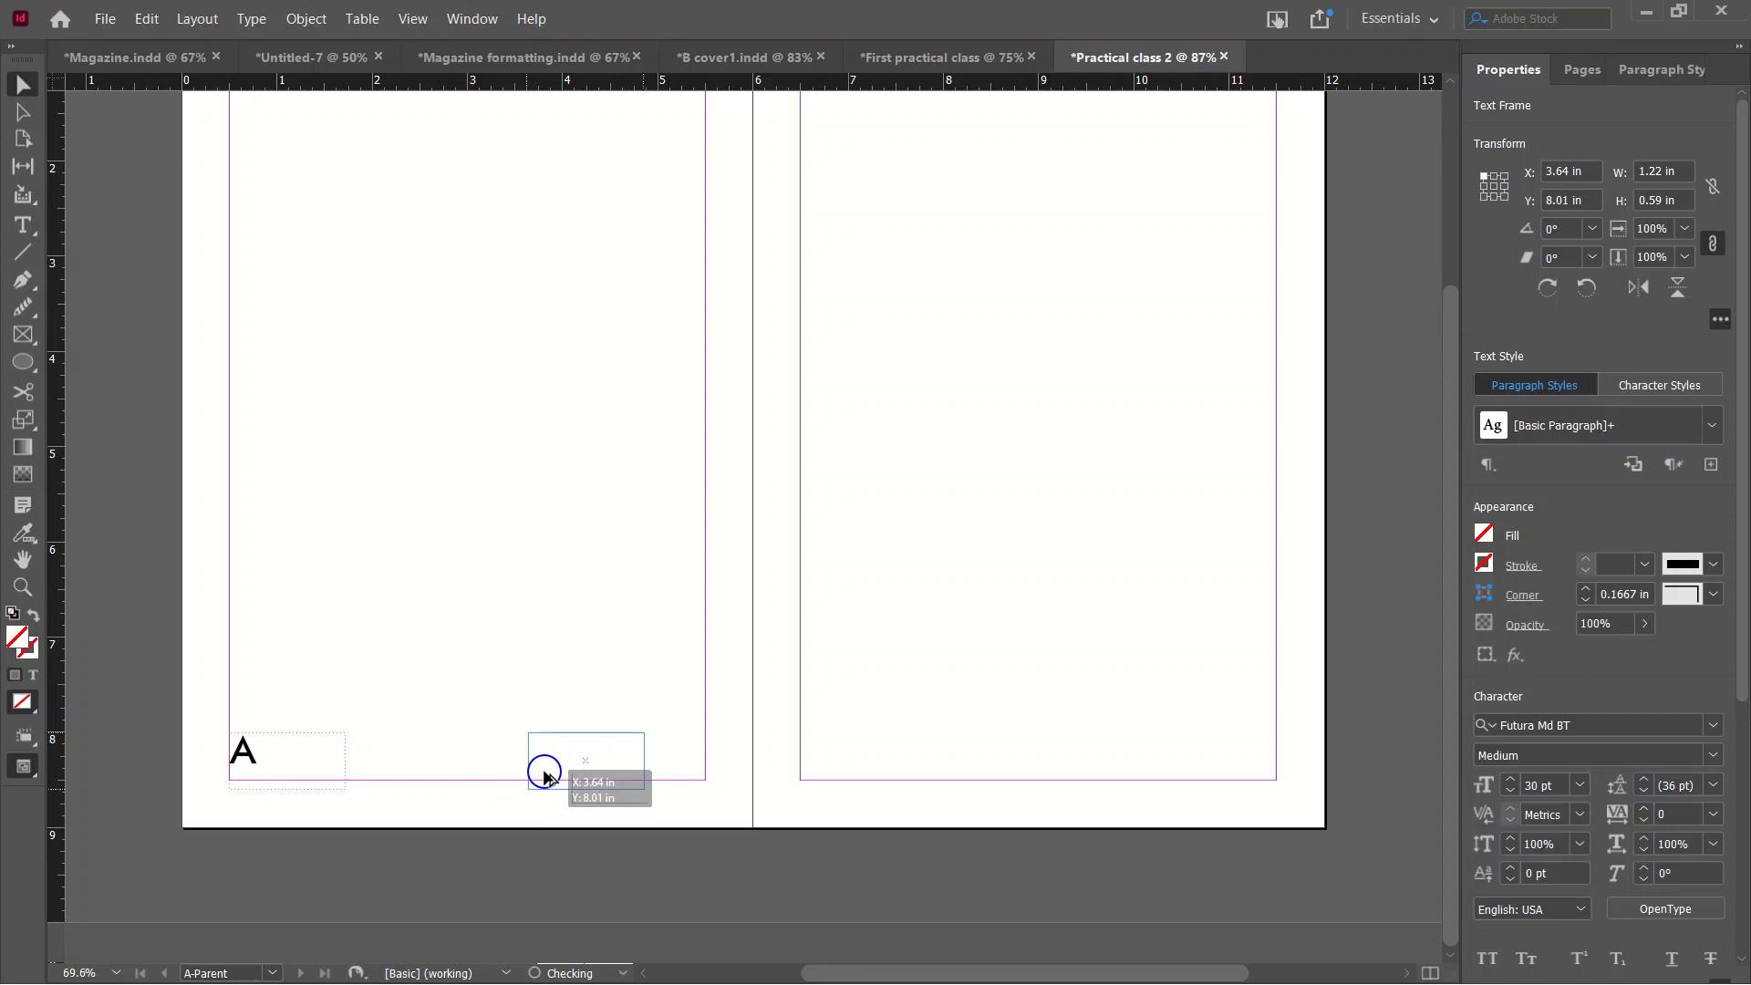
{"action": "left_click_drag", "start_coordinate": [547, 776], "coordinate": [547, 776]}
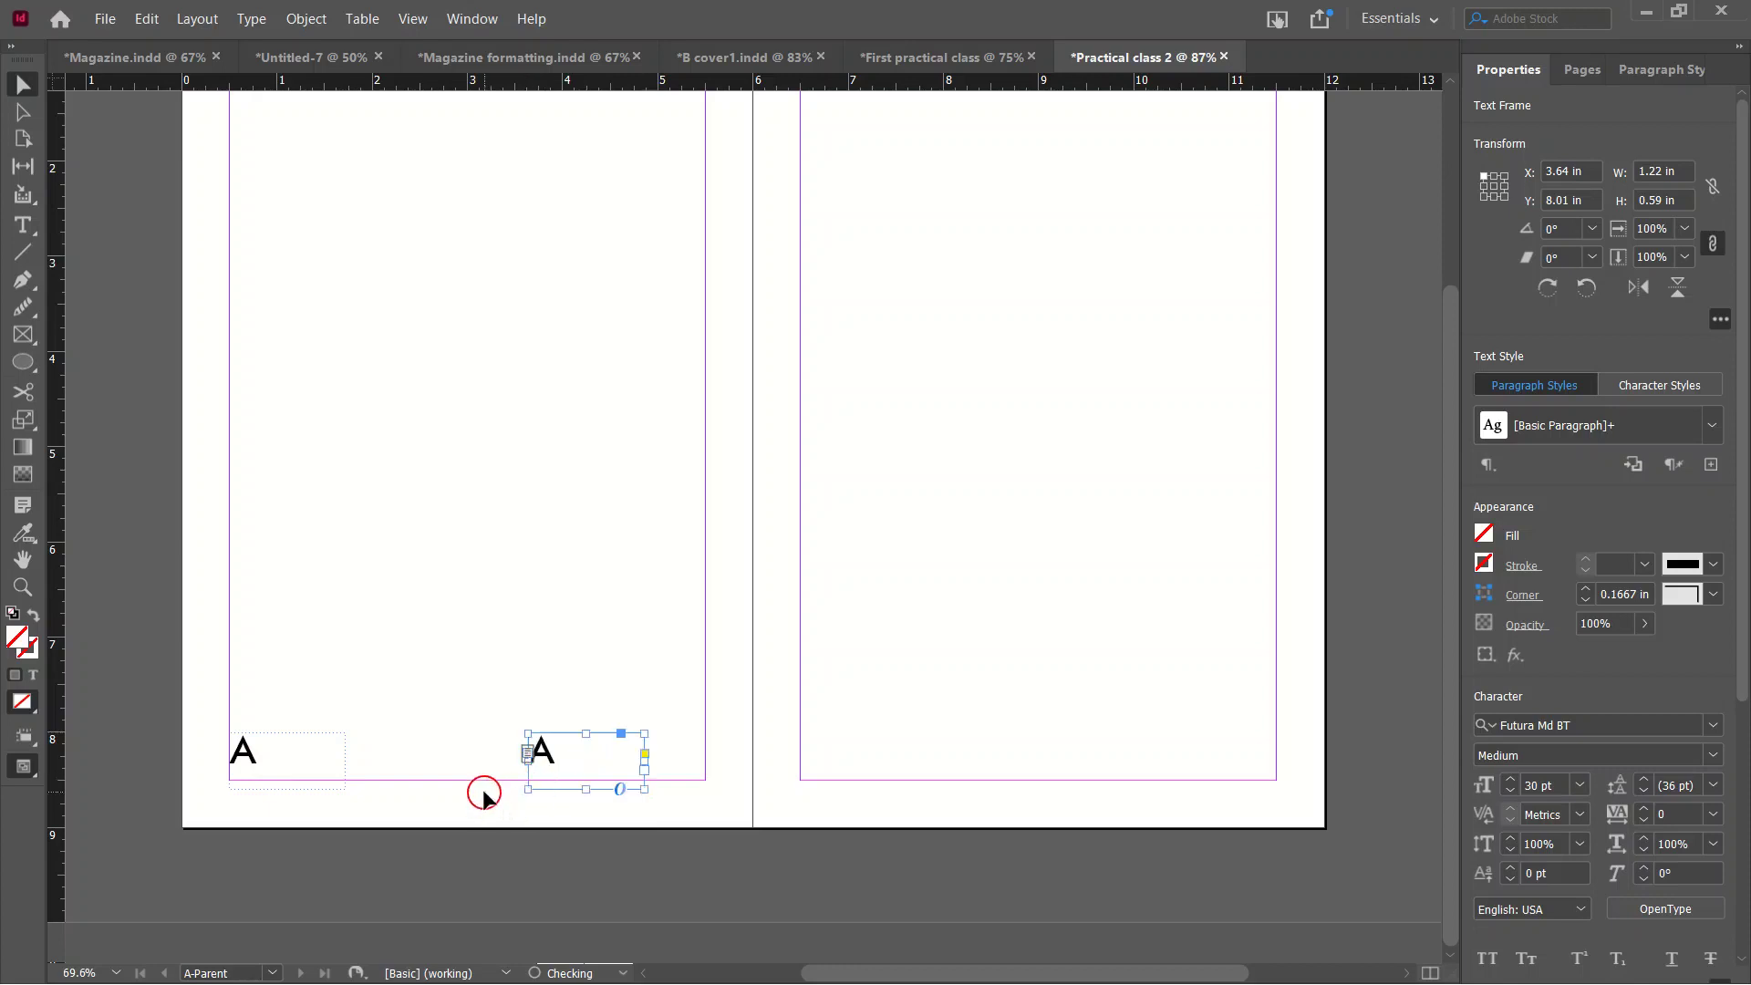
{"action": "key", "text": "Delete"}
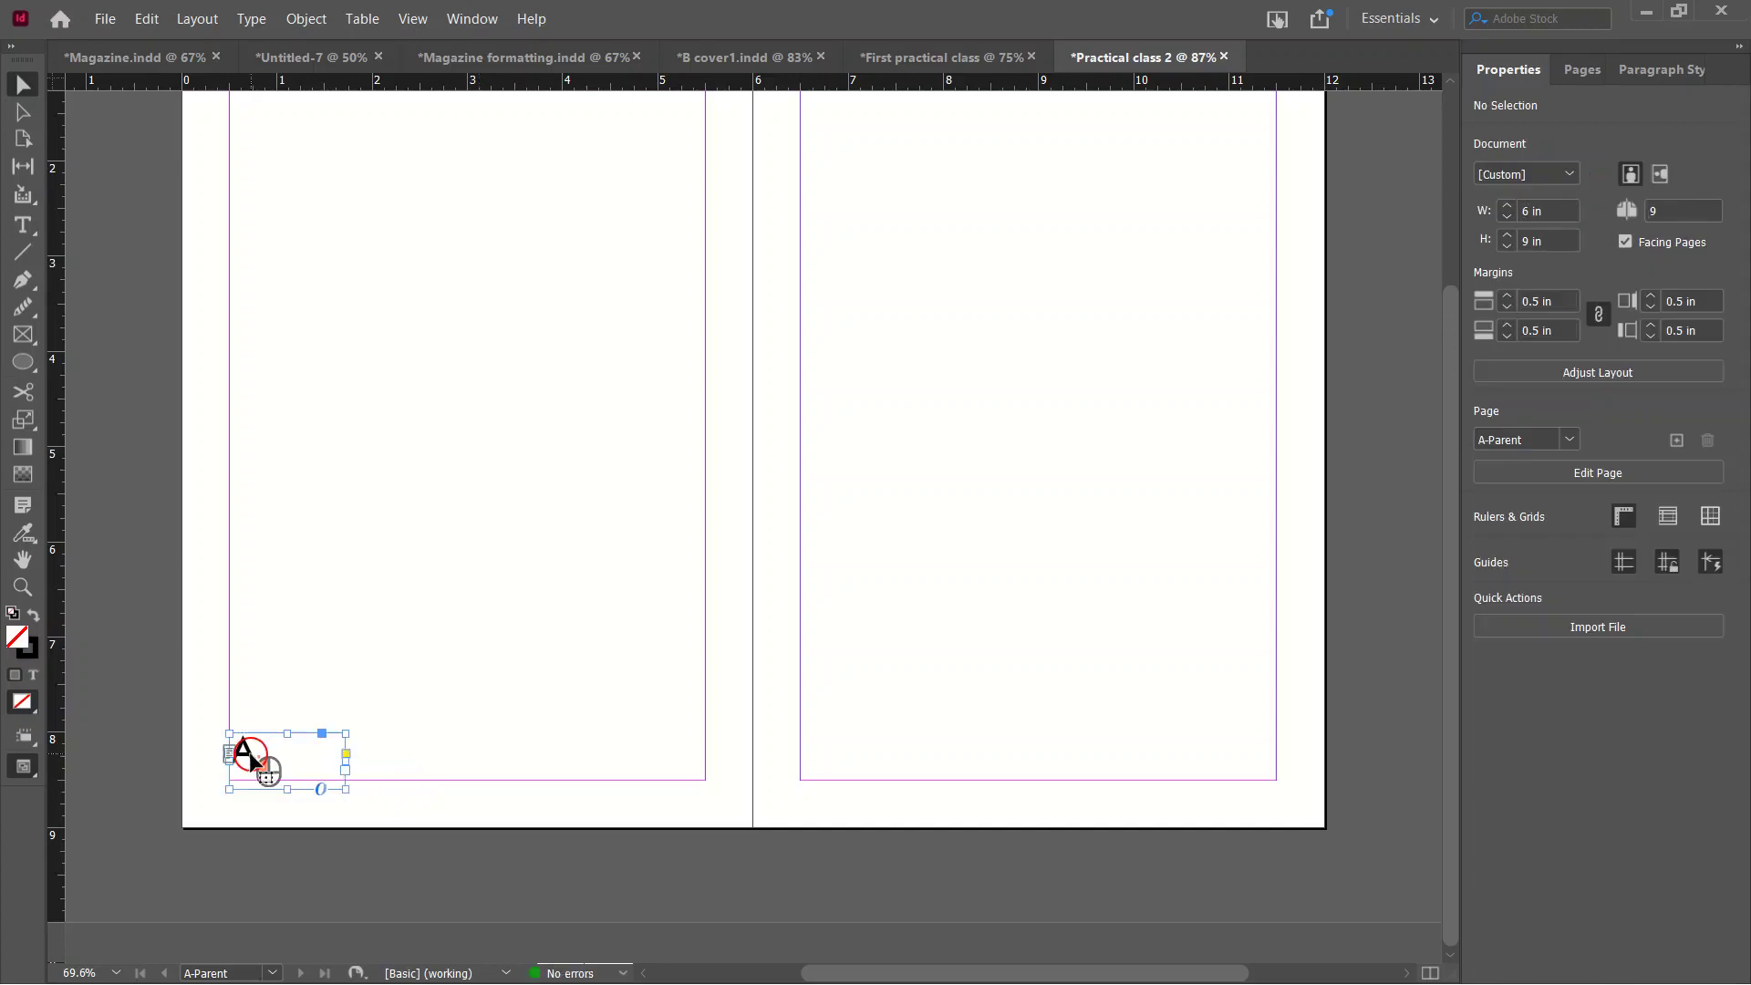
{"action": "key", "text": "ctrl+d"}
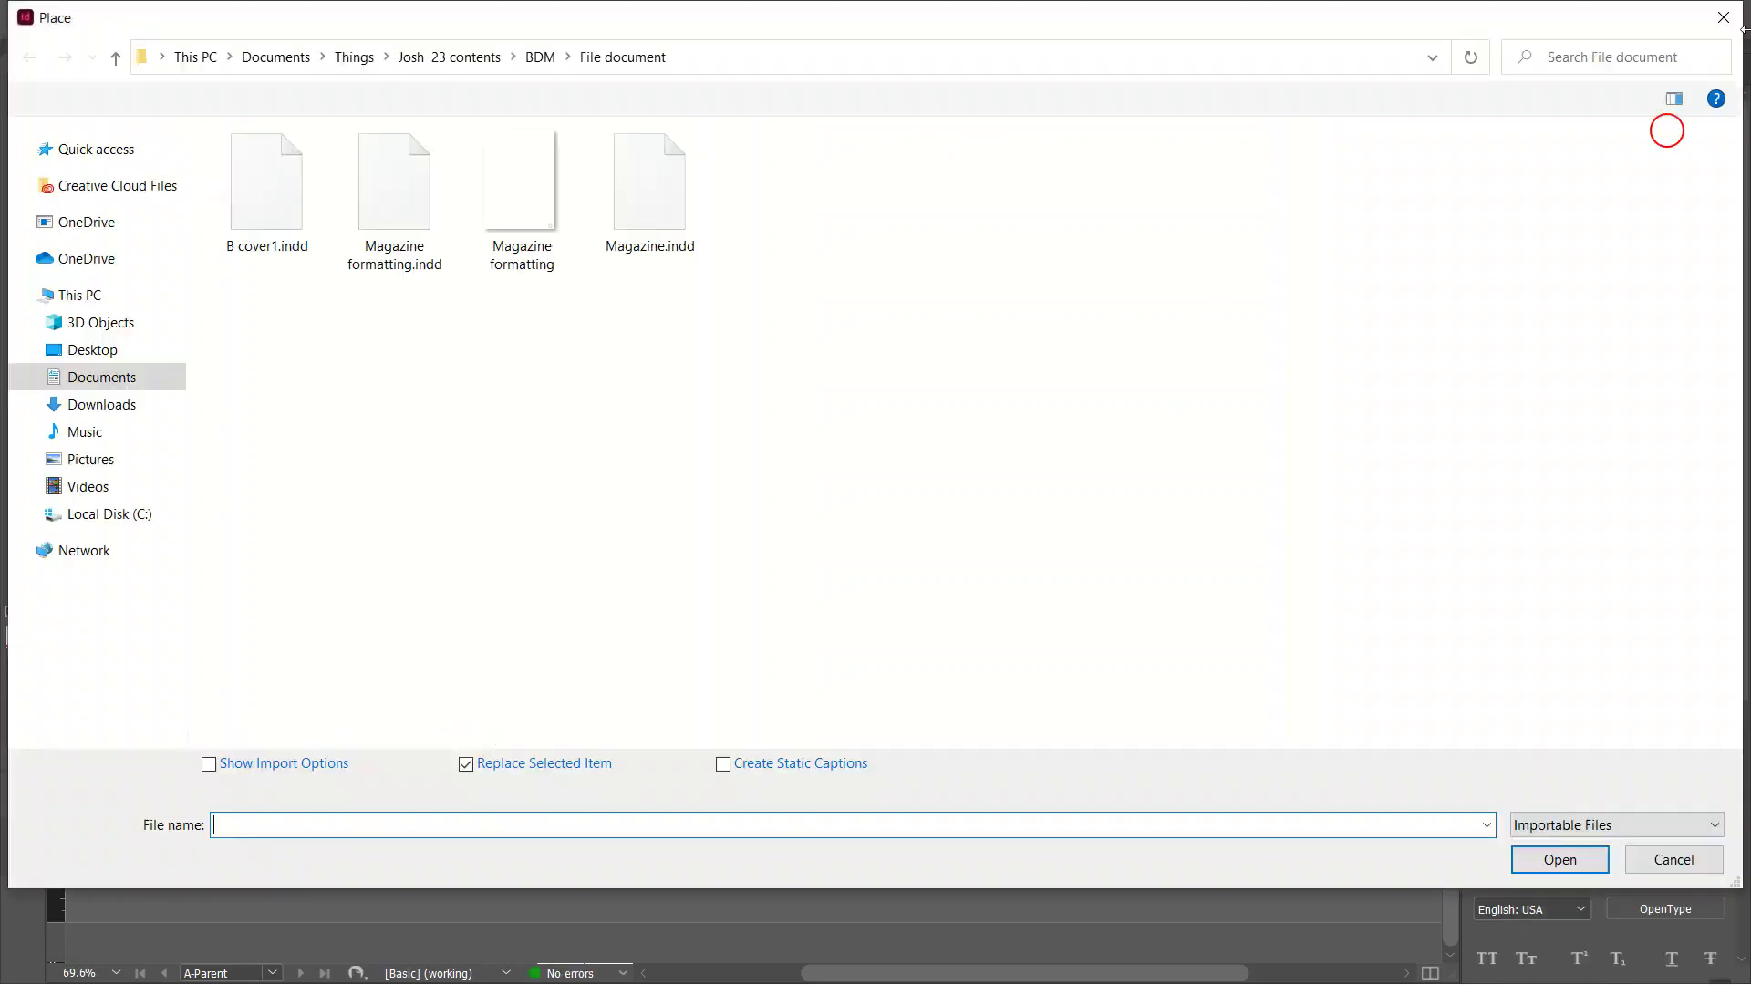
{"action": "left_click", "coordinate": [1724, 11]}
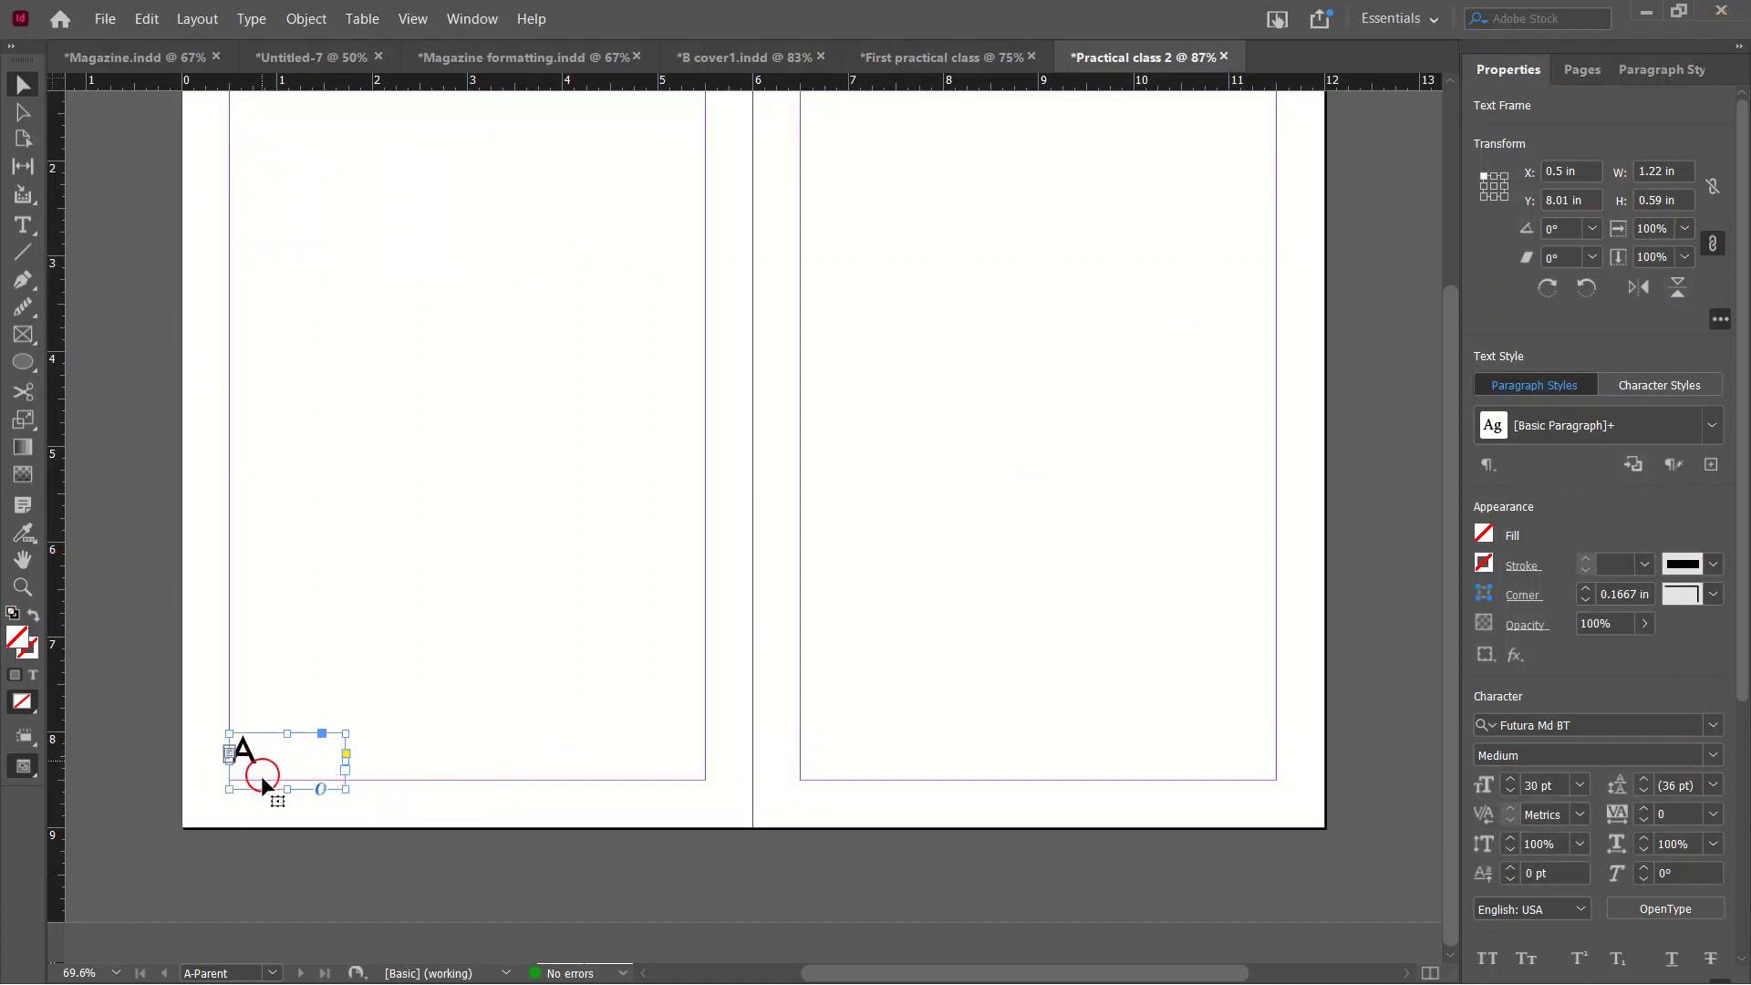
{"action": "key", "text": "ctrl+v"}
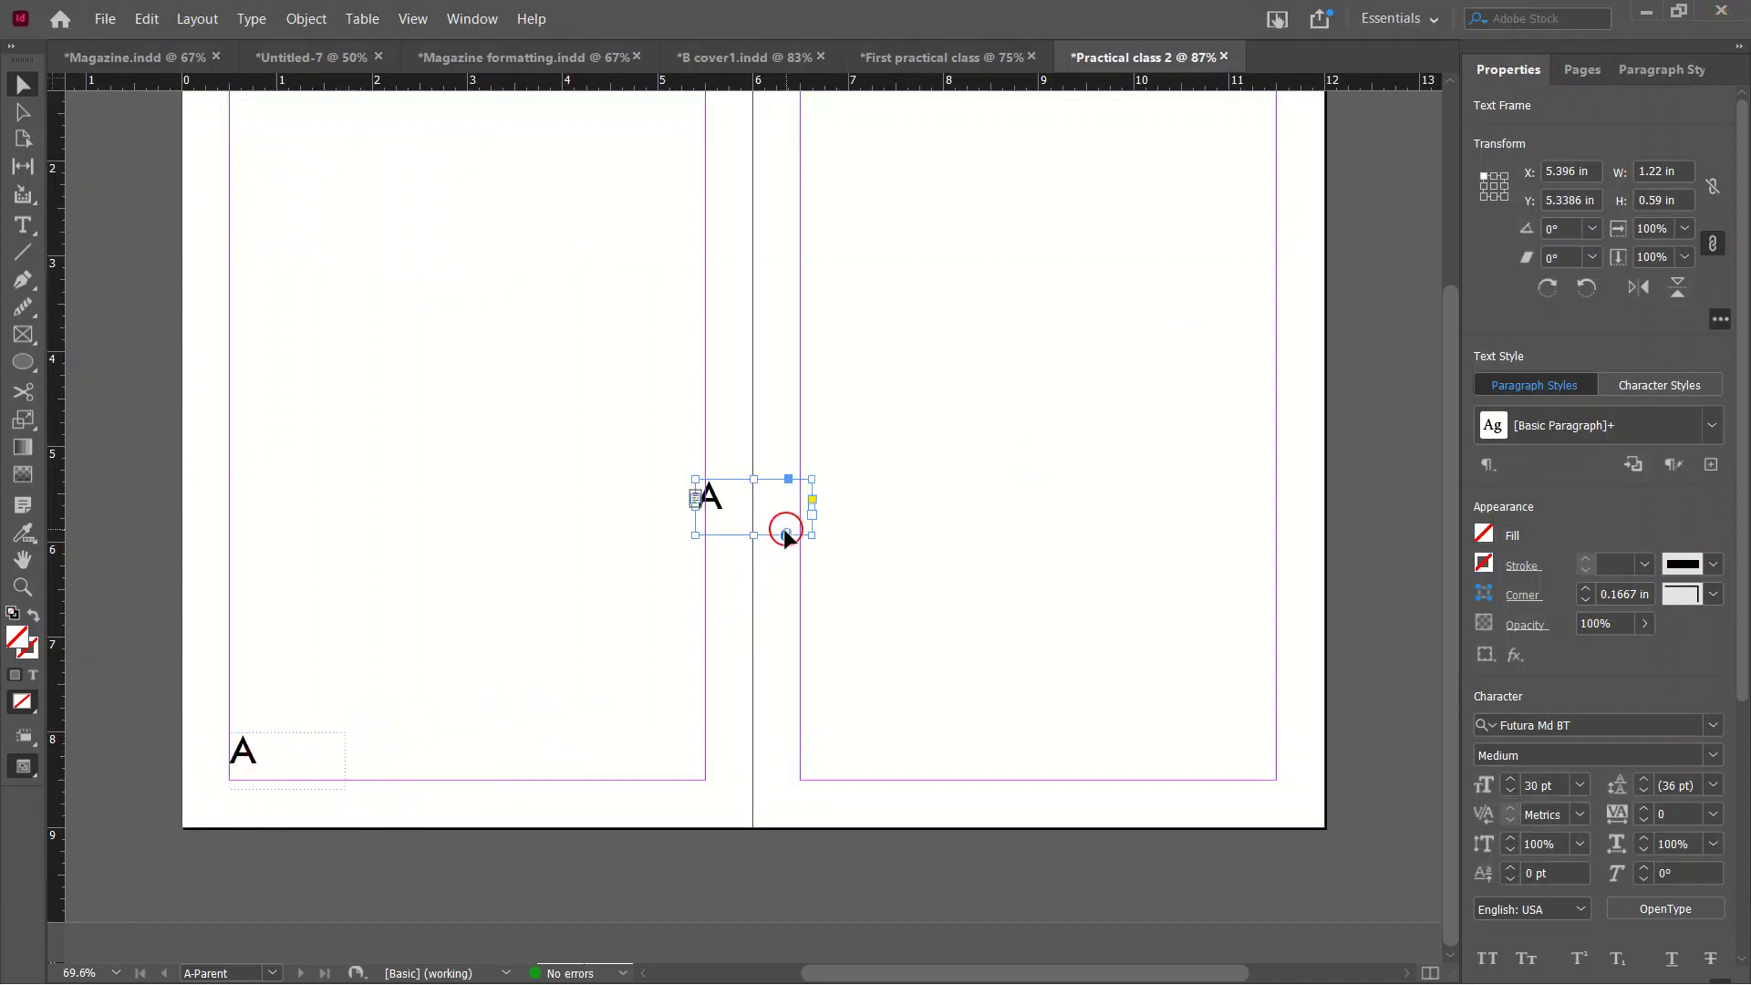
{"action": "key", "text": "Delete"}
{"action": "left_click", "coordinate": [424, 770]}
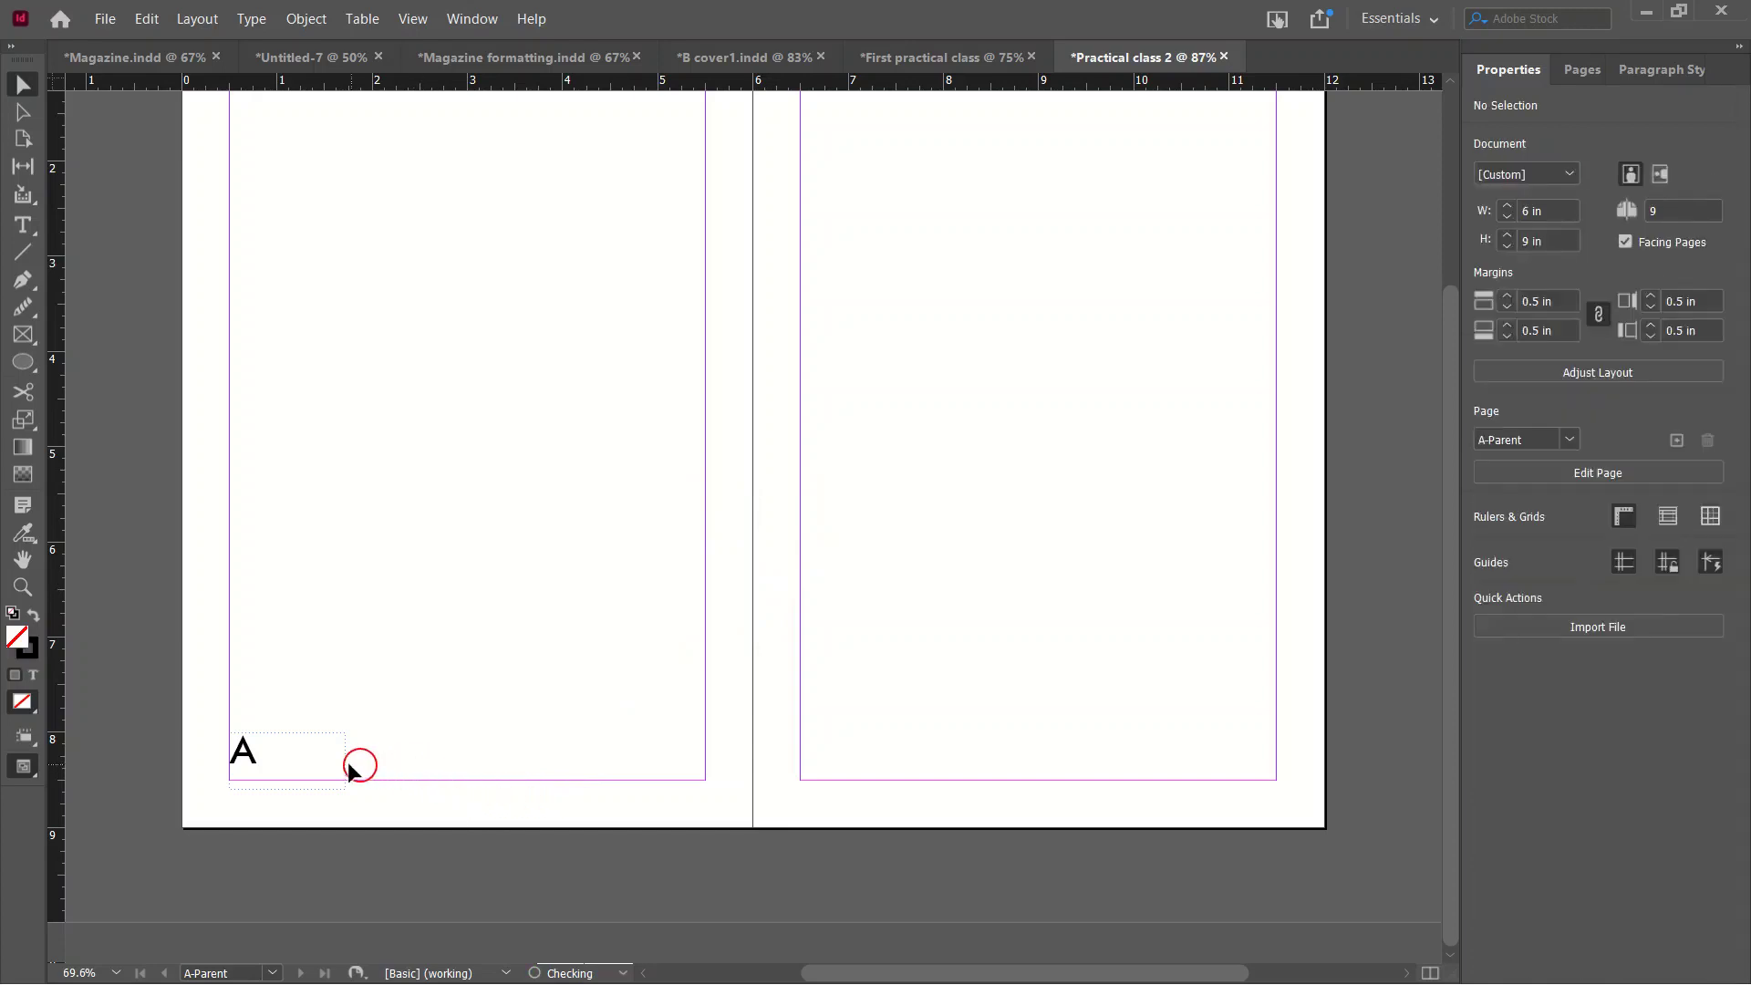
{"action": "left_click_drag", "start_coordinate": [239, 749], "coordinate": [721, 809]}
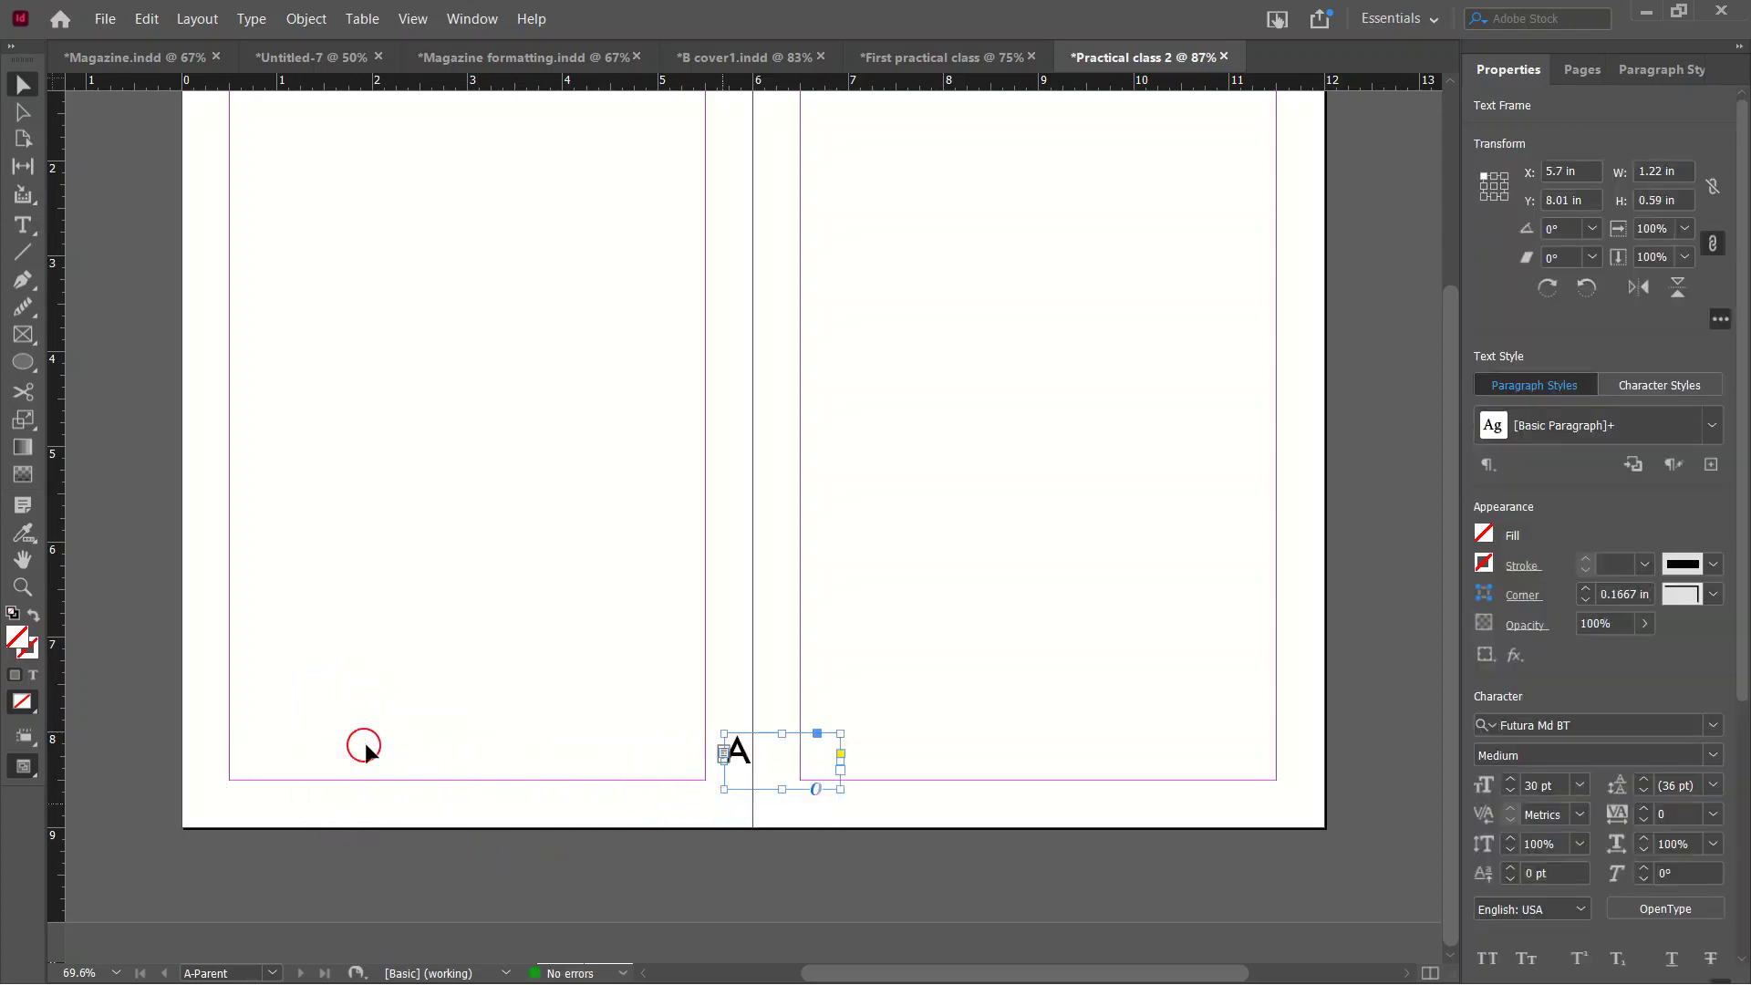
{"action": "key", "text": "ctrl+z"}
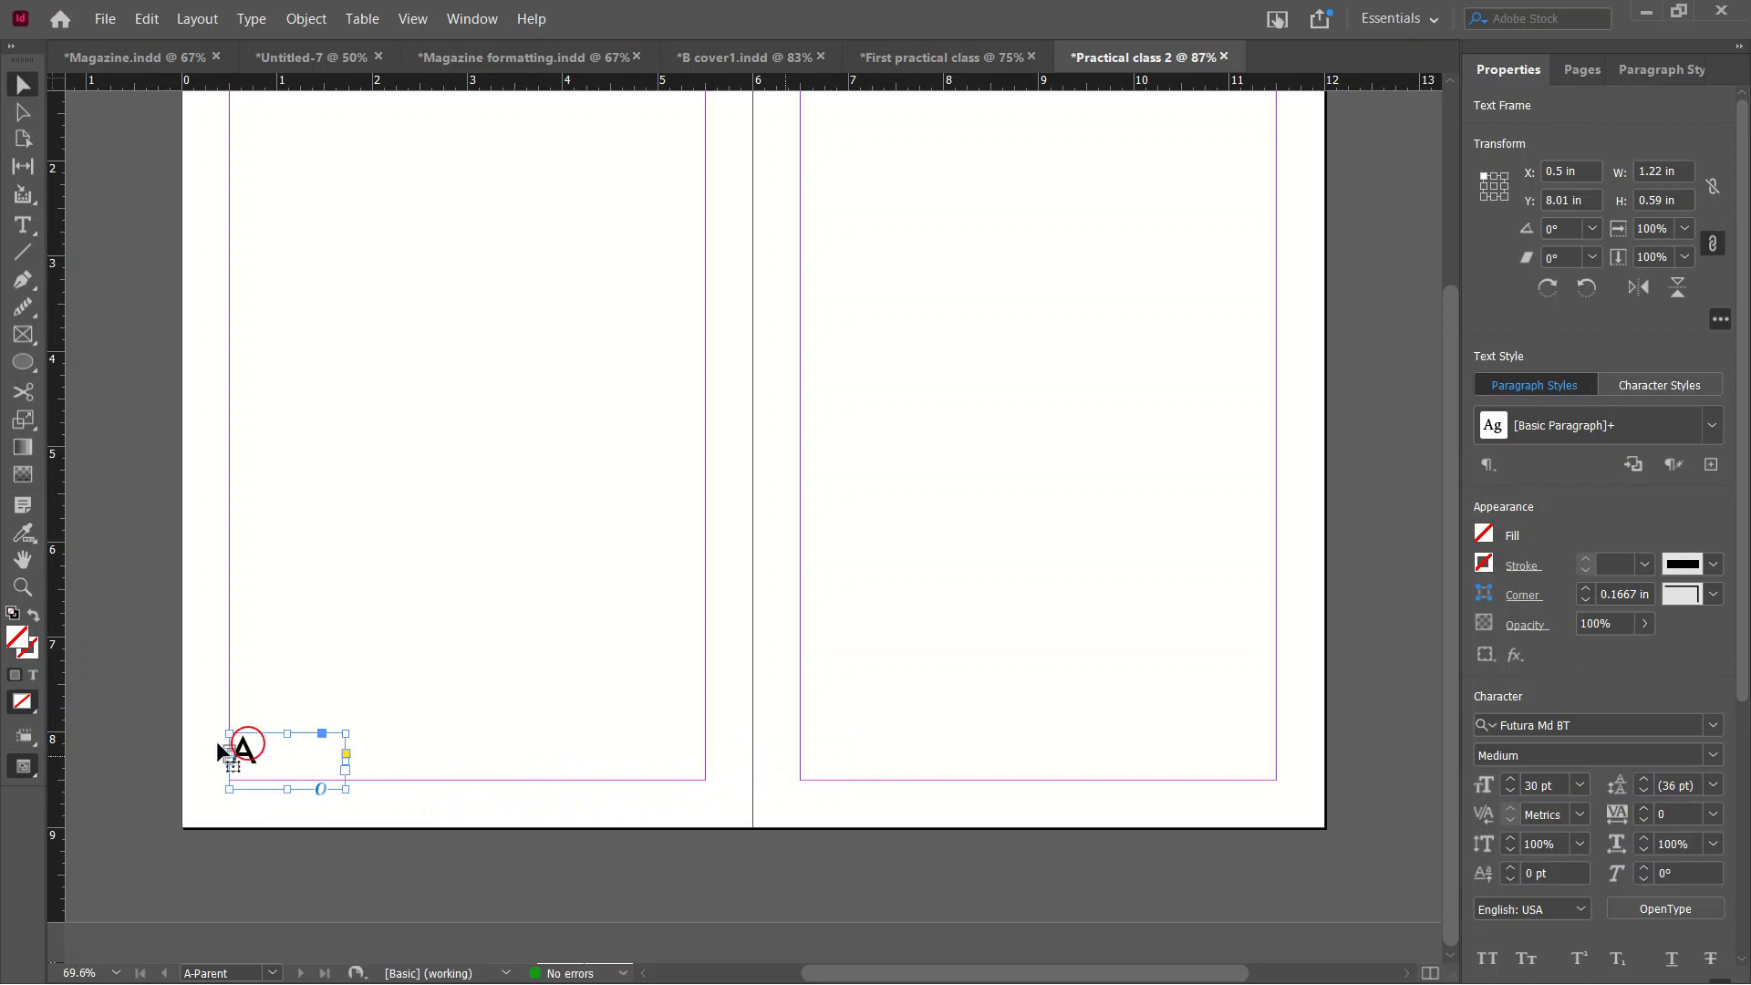
Duplicate the frame to the right page's bottom-right corner and right-align its page number.
{"action": "left_click_drag", "start_coordinate": [244, 748], "coordinate": [1065, 764]}
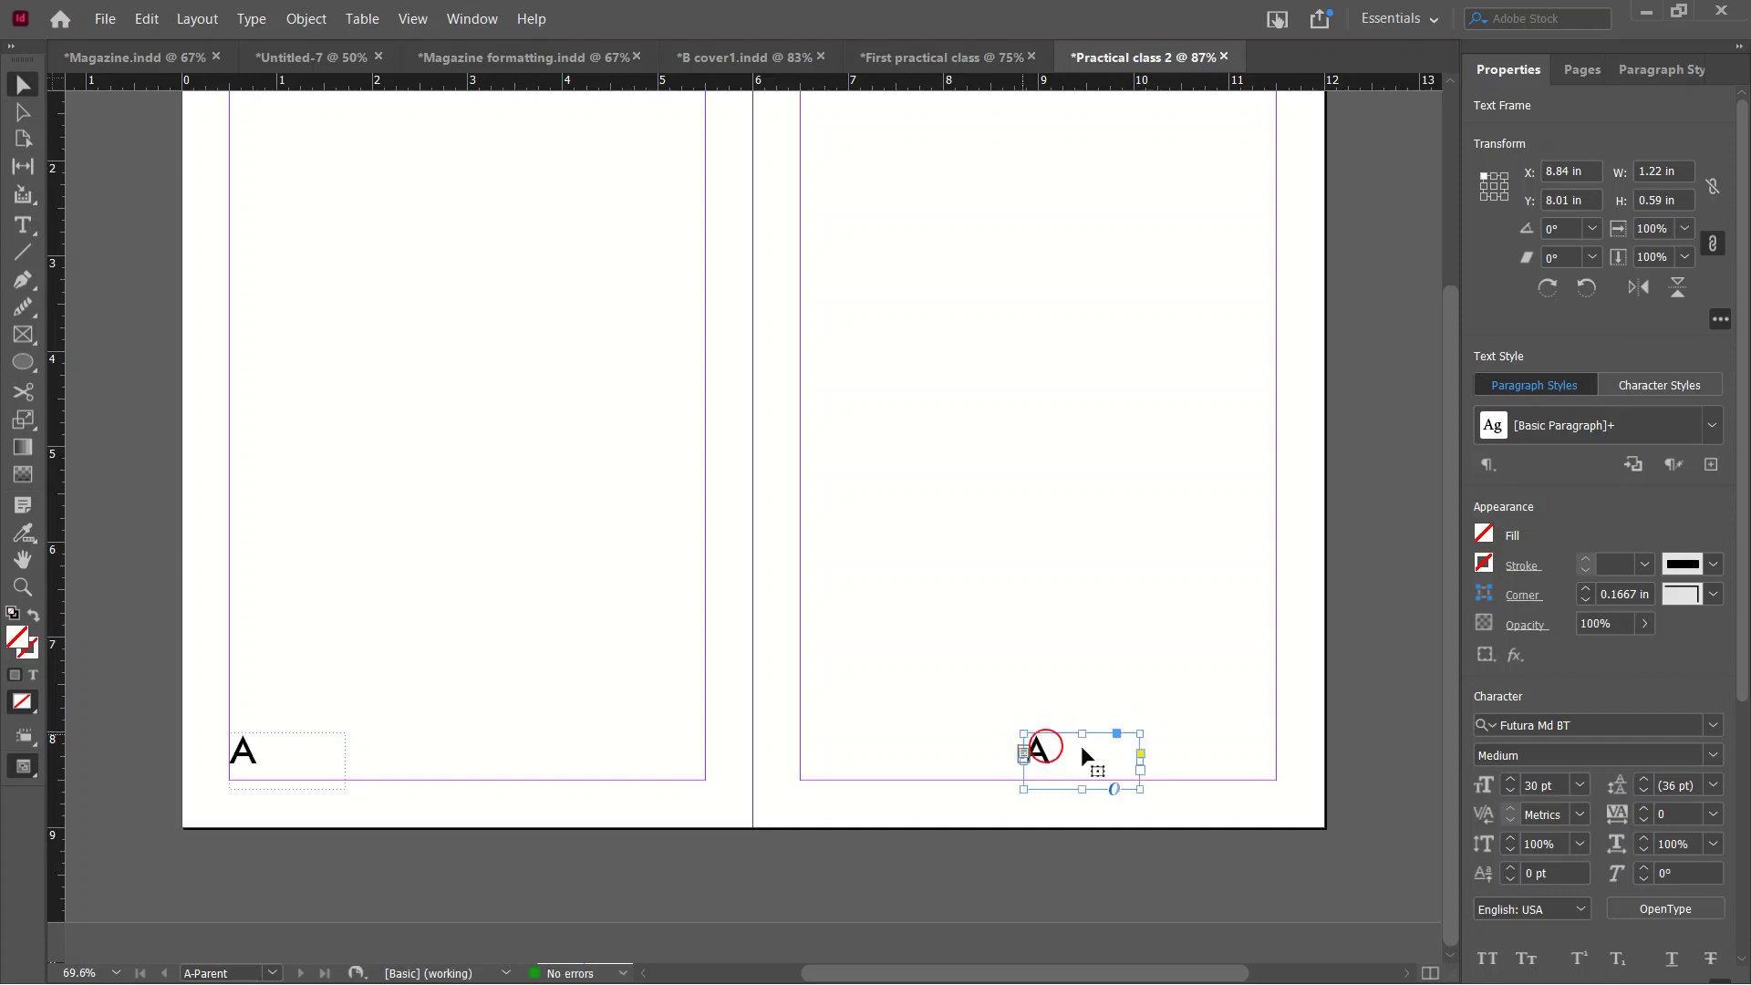
{"action": "left_click_drag", "start_coordinate": [1035, 755], "coordinate": [1177, 766]}
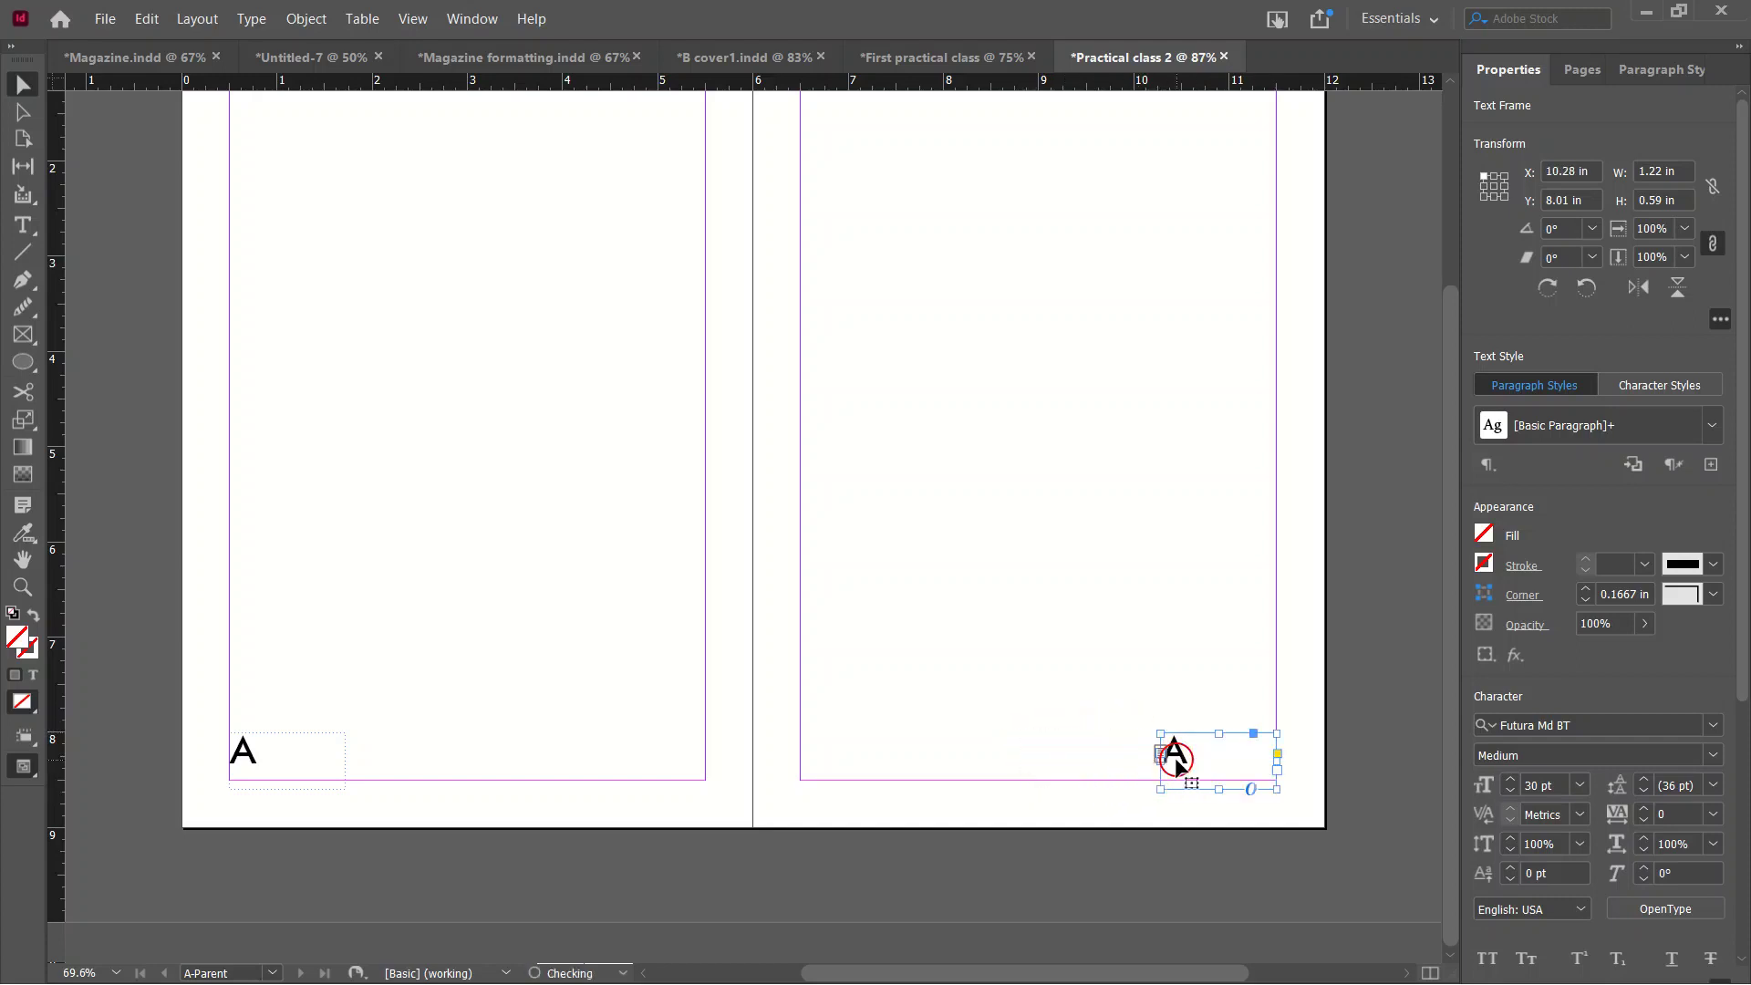
{"action": "double_click", "coordinate": [1252, 765]}
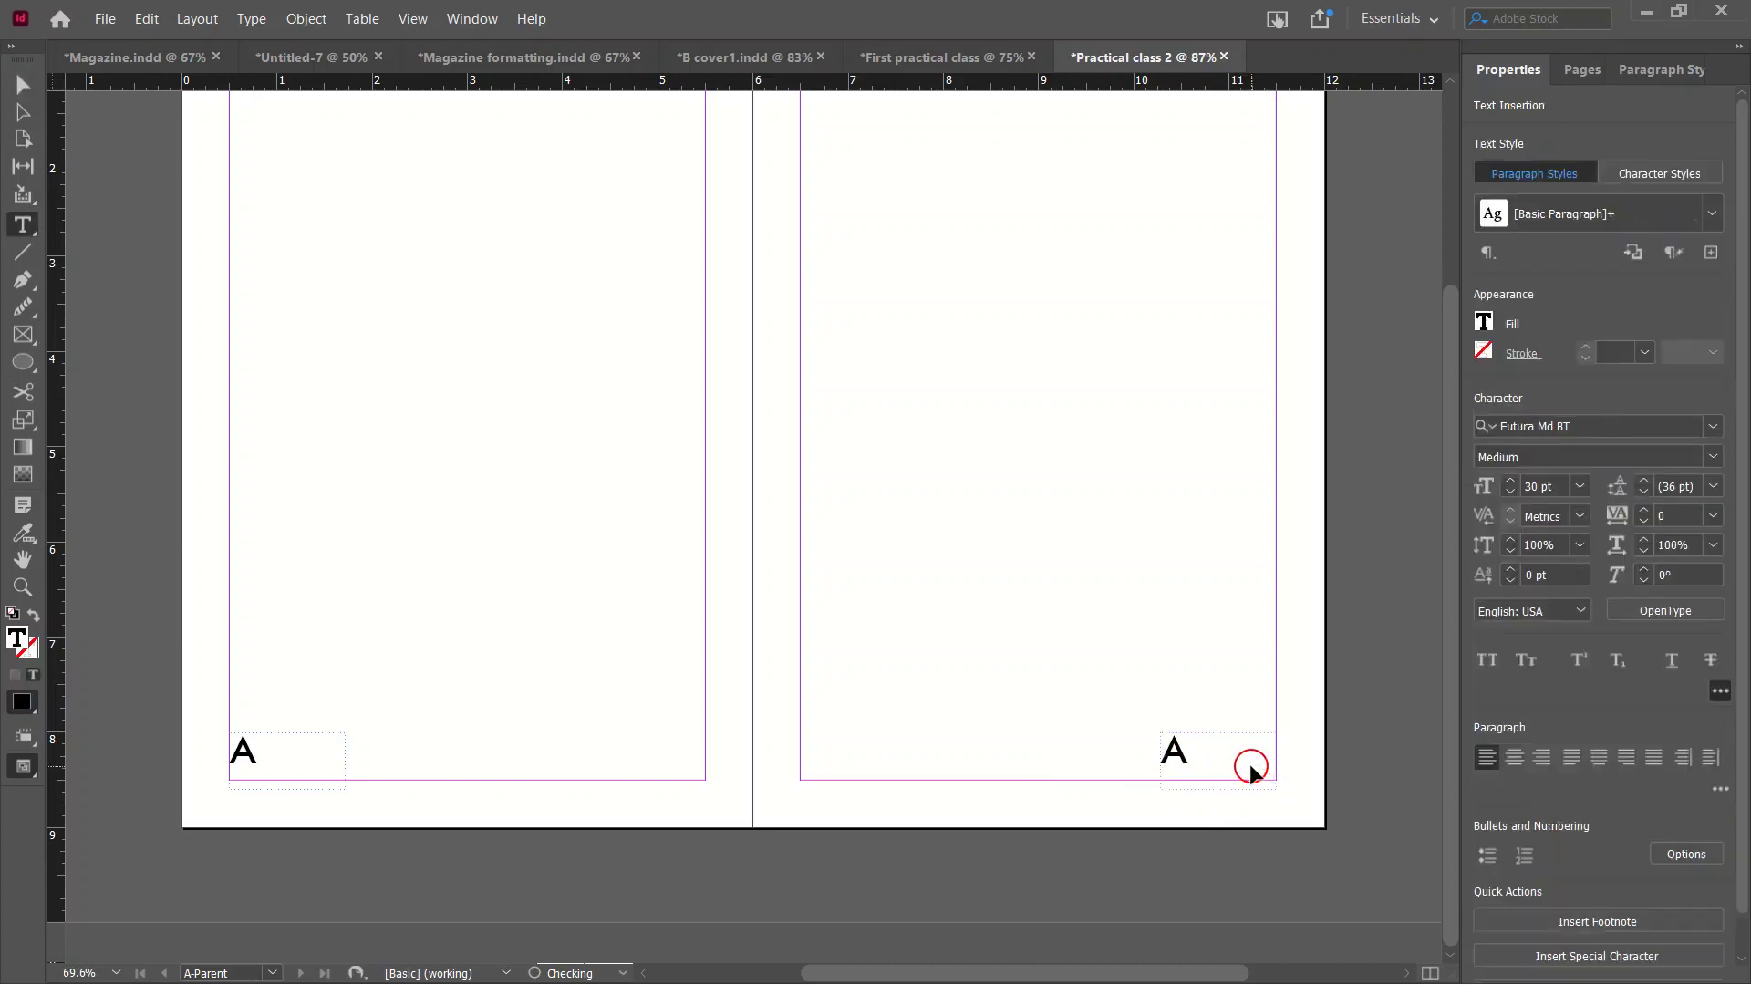
{"action": "key", "text": "ctrl+a"}
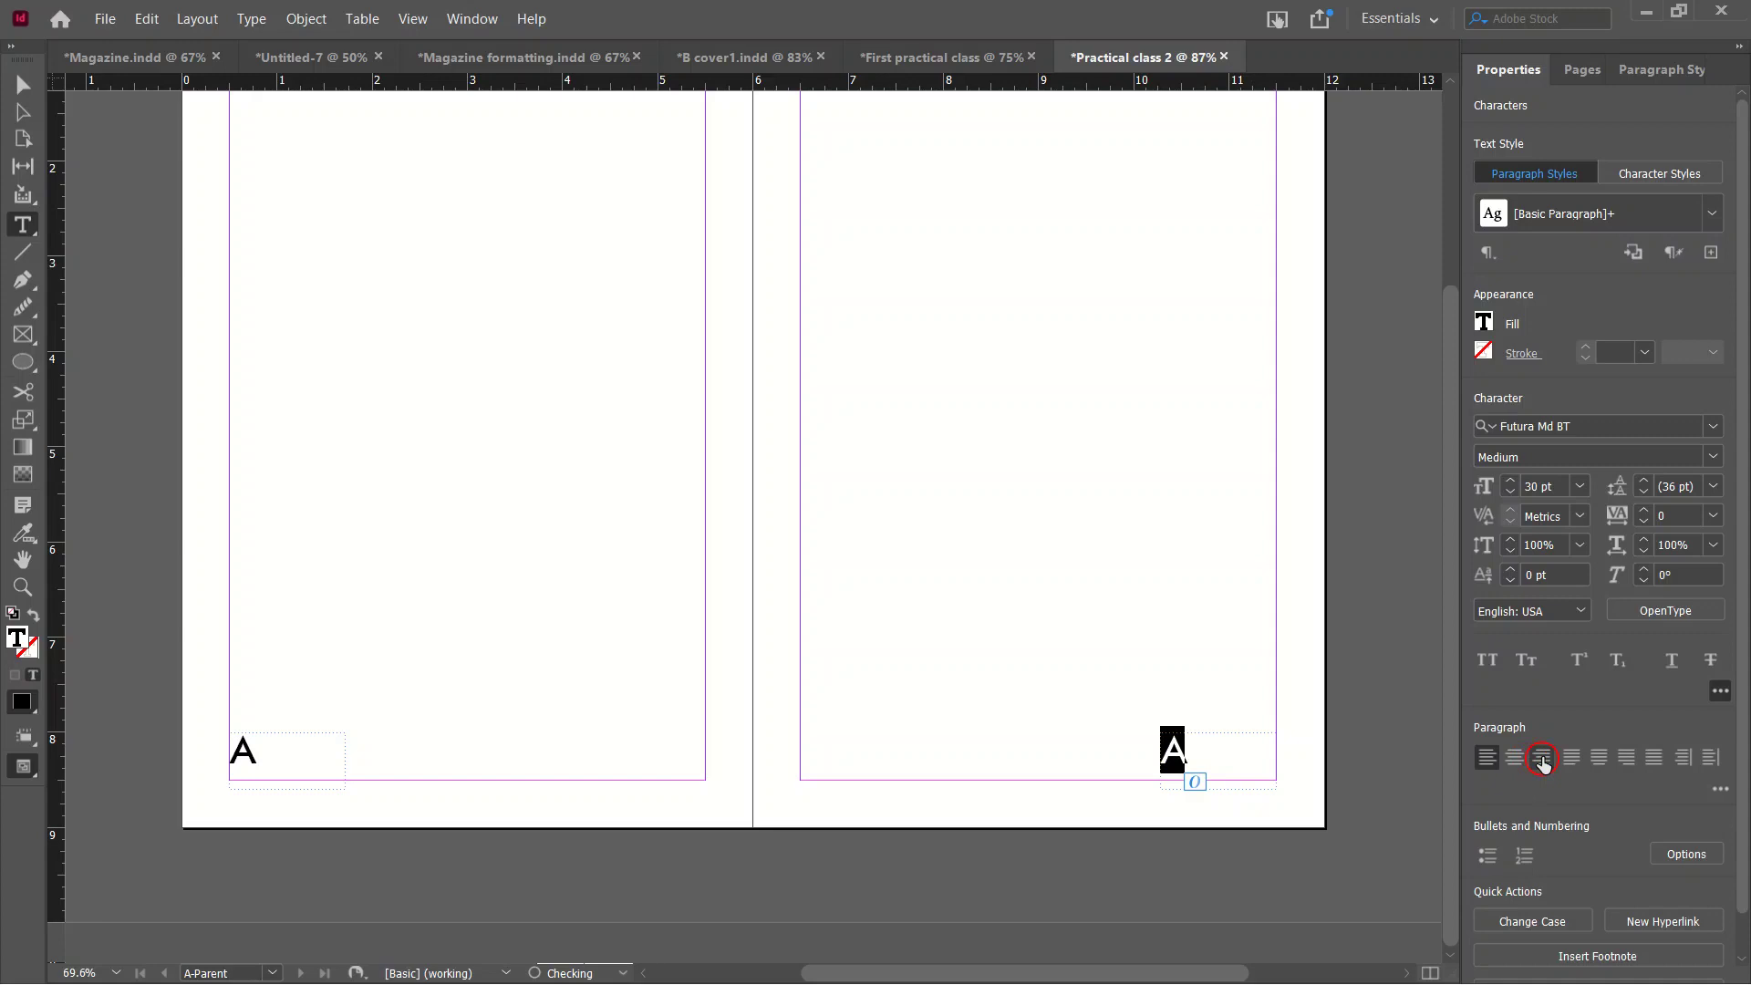
{"action": "left_click", "coordinate": [1542, 759]}
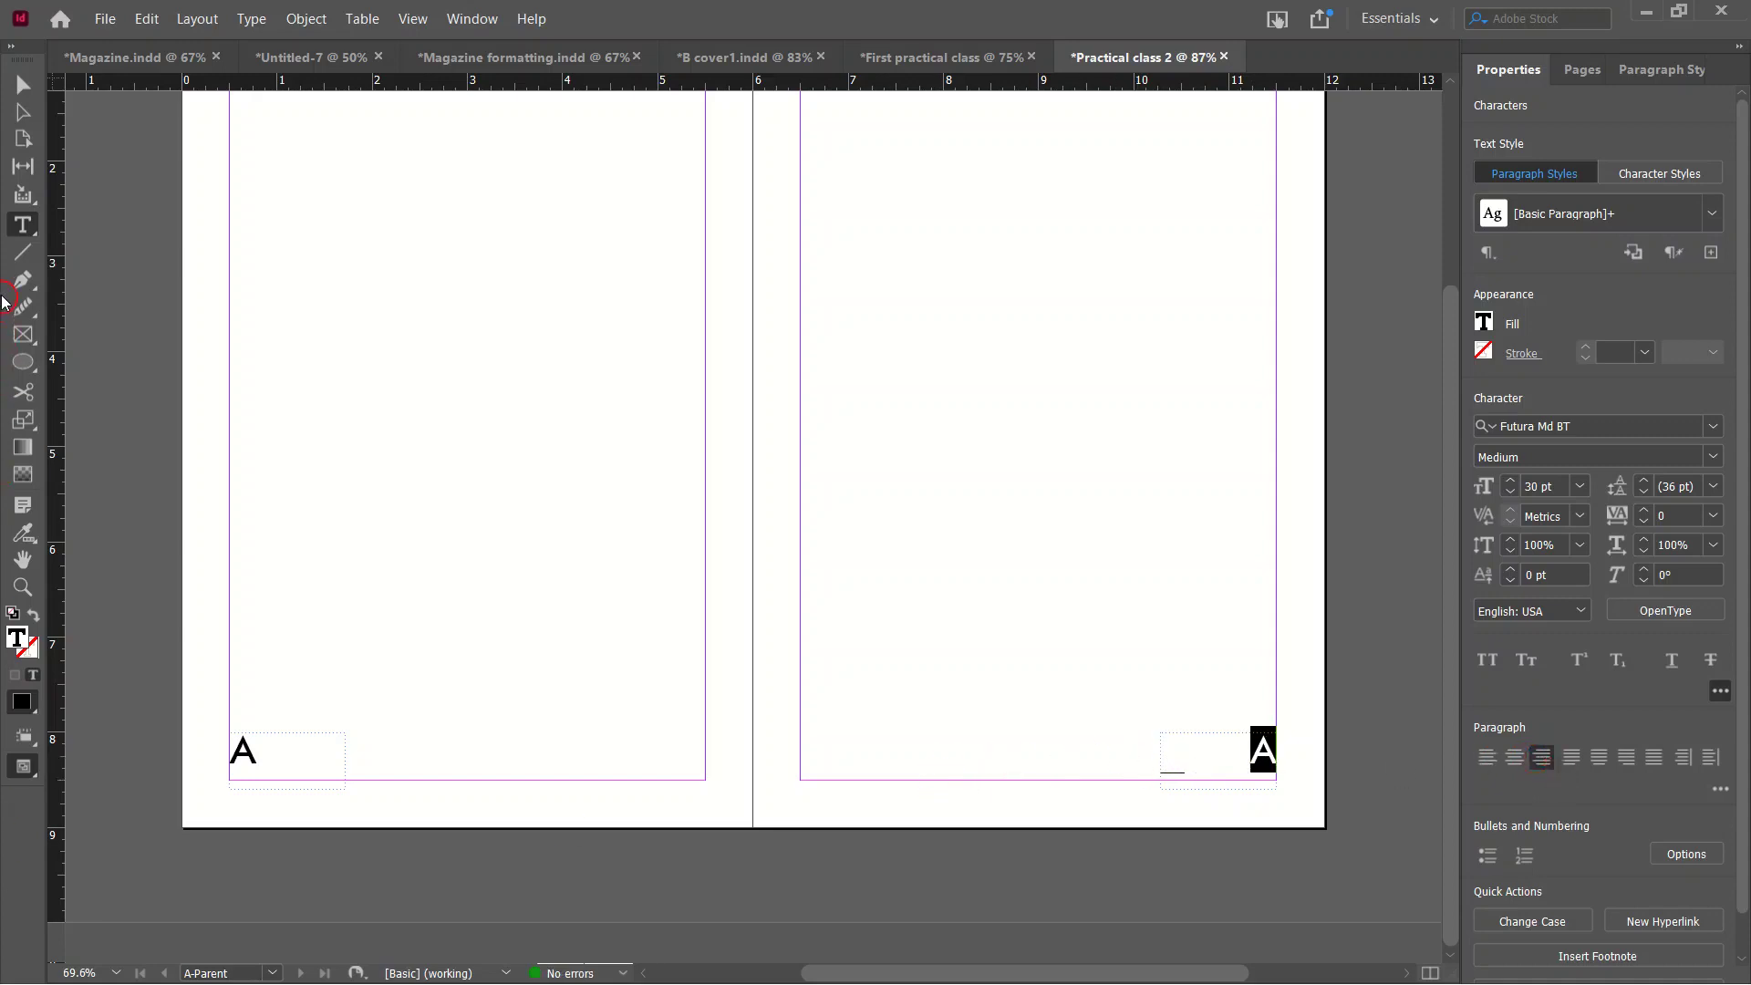
Go to page 1 and scroll through all spreads, checking page numbers 1 to 9.
{"action": "left_click", "coordinate": [22, 84]}
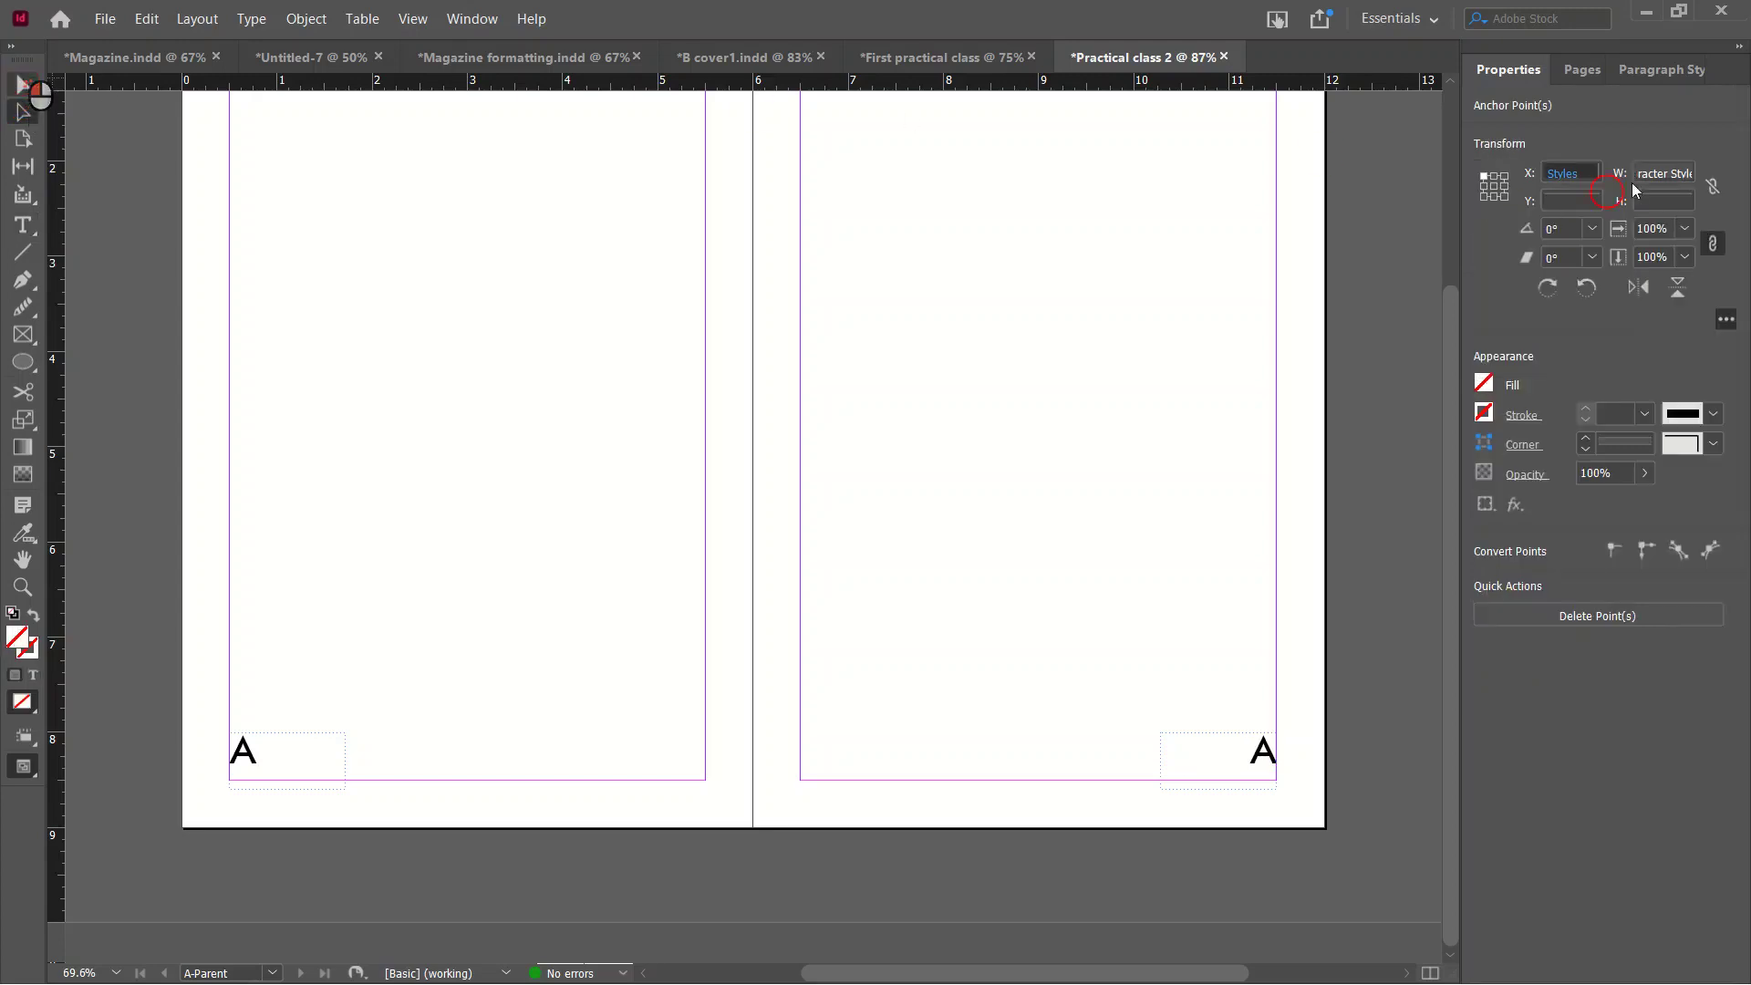
{"action": "left_click", "coordinate": [1581, 70]}
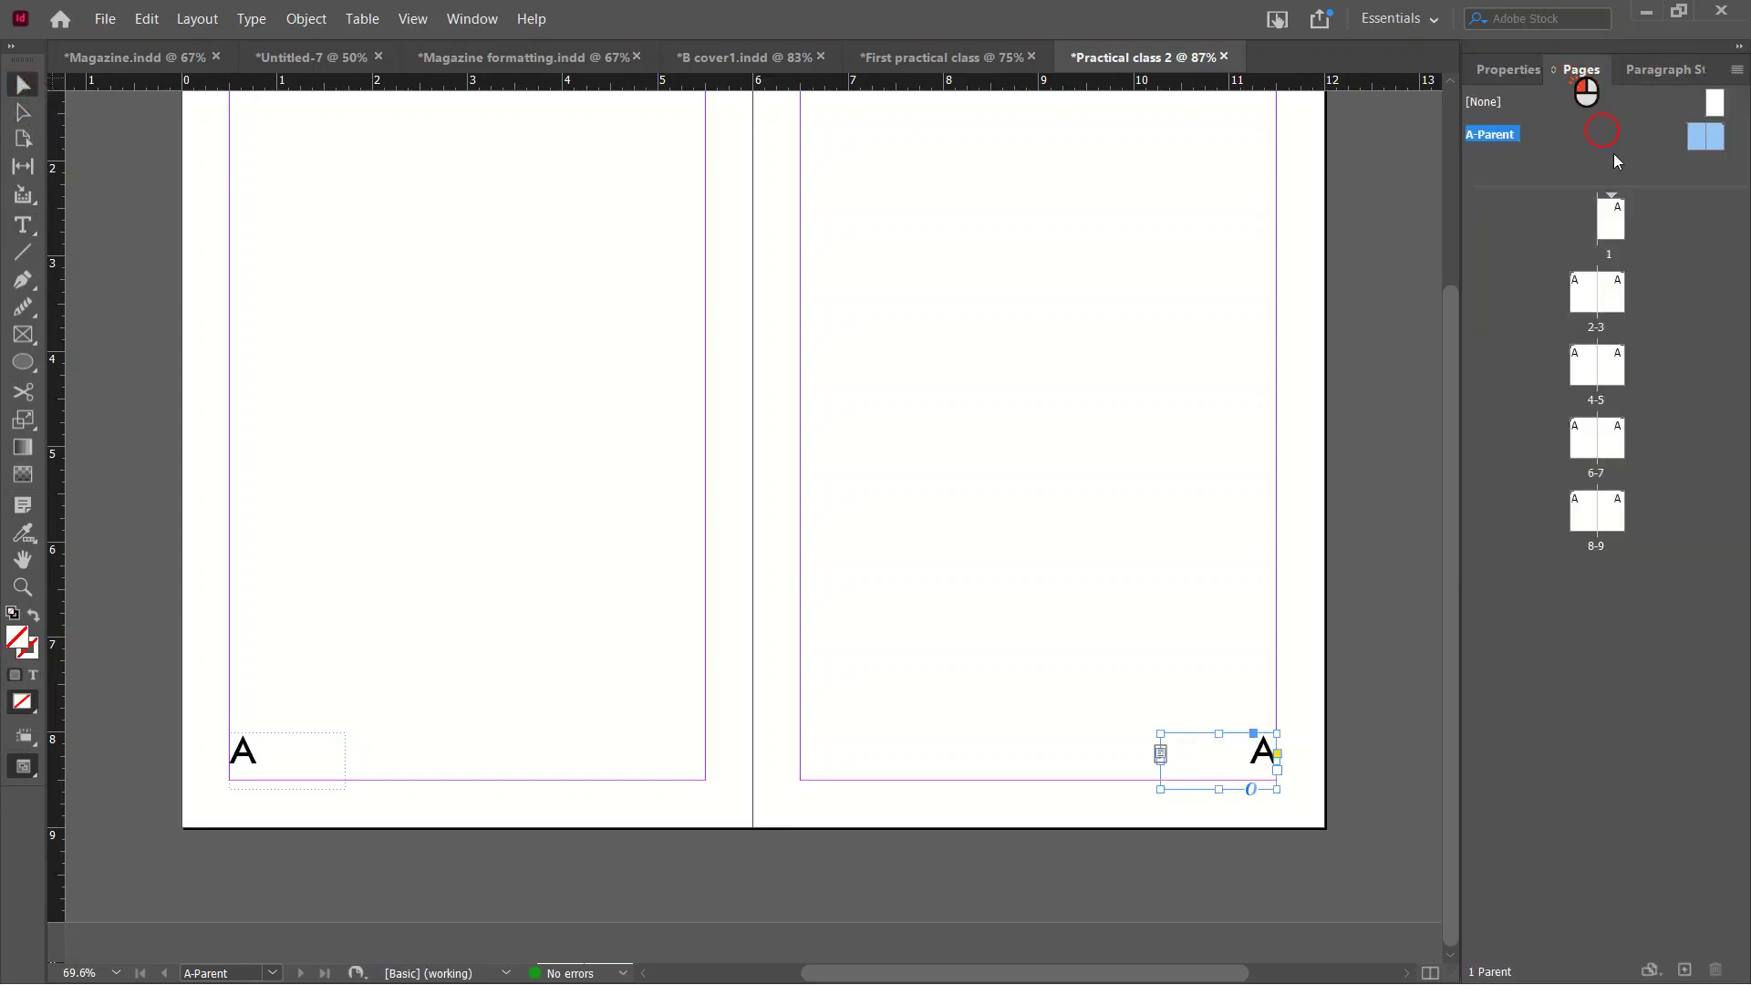
{"action": "double_click", "coordinate": [1619, 218]}
{"action": "scroll", "coordinate": [761, 620], "scroll_direction": "down", "scroll_amount": 10}
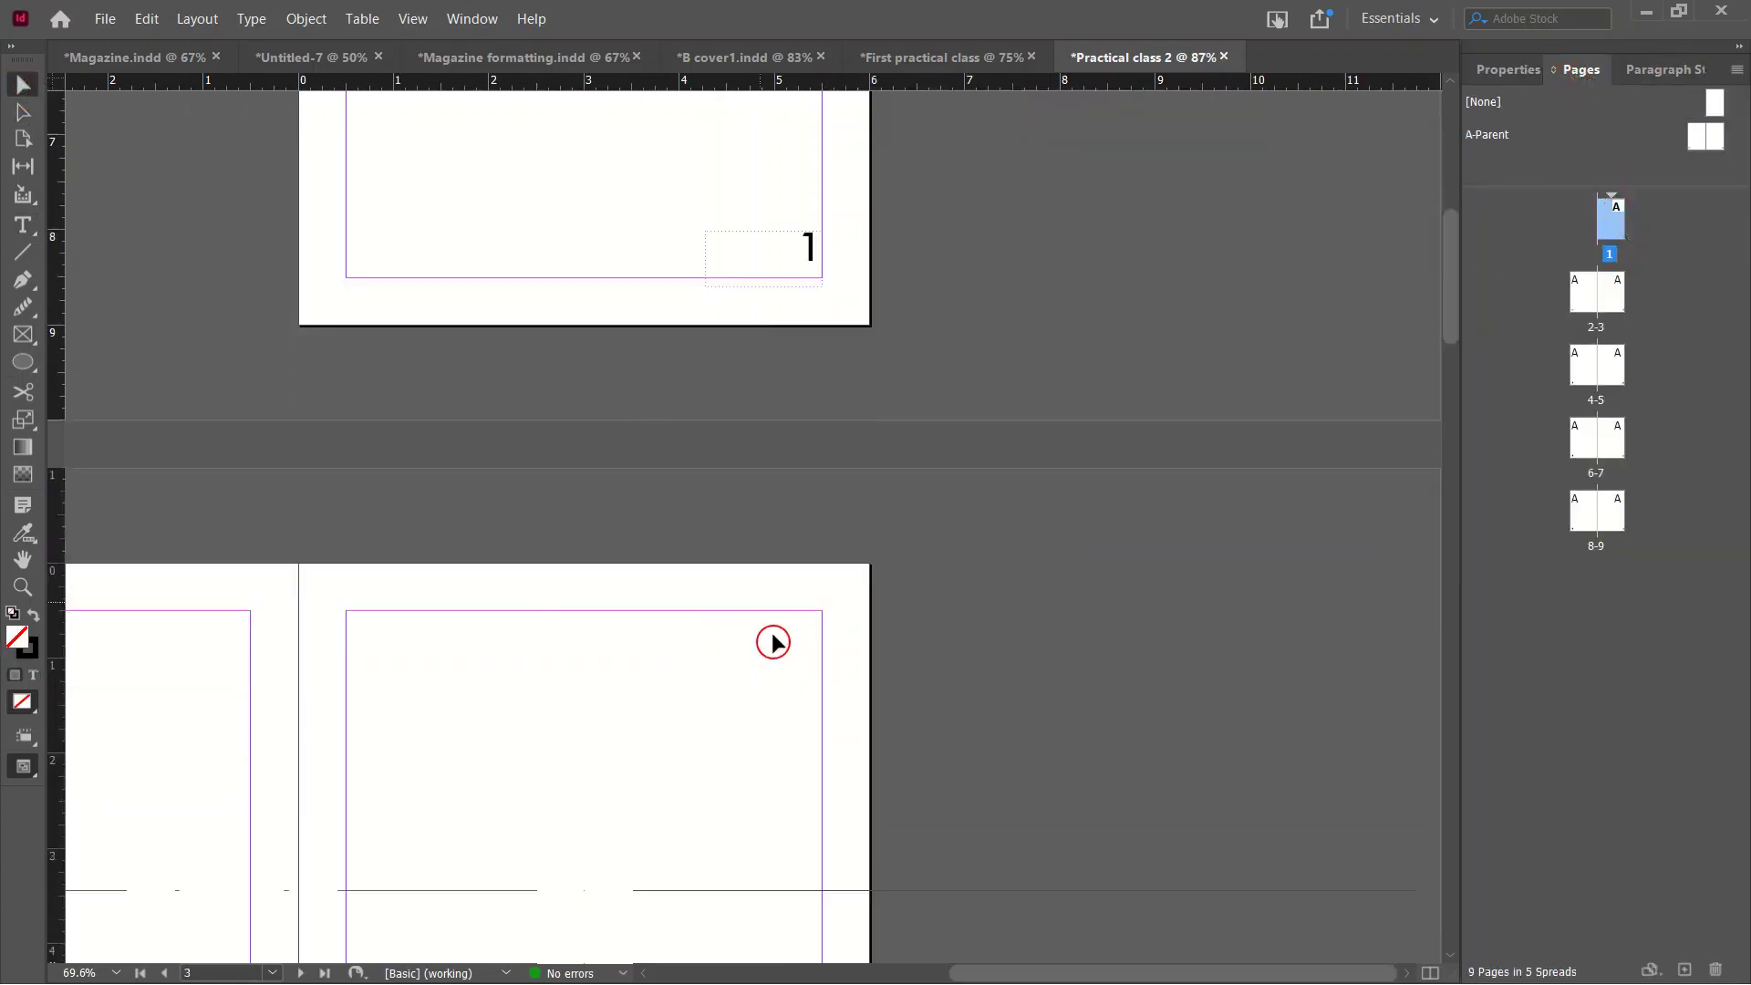
{"action": "scroll", "coordinate": [881, 889], "scroll_direction": "down", "scroll_amount": 3}
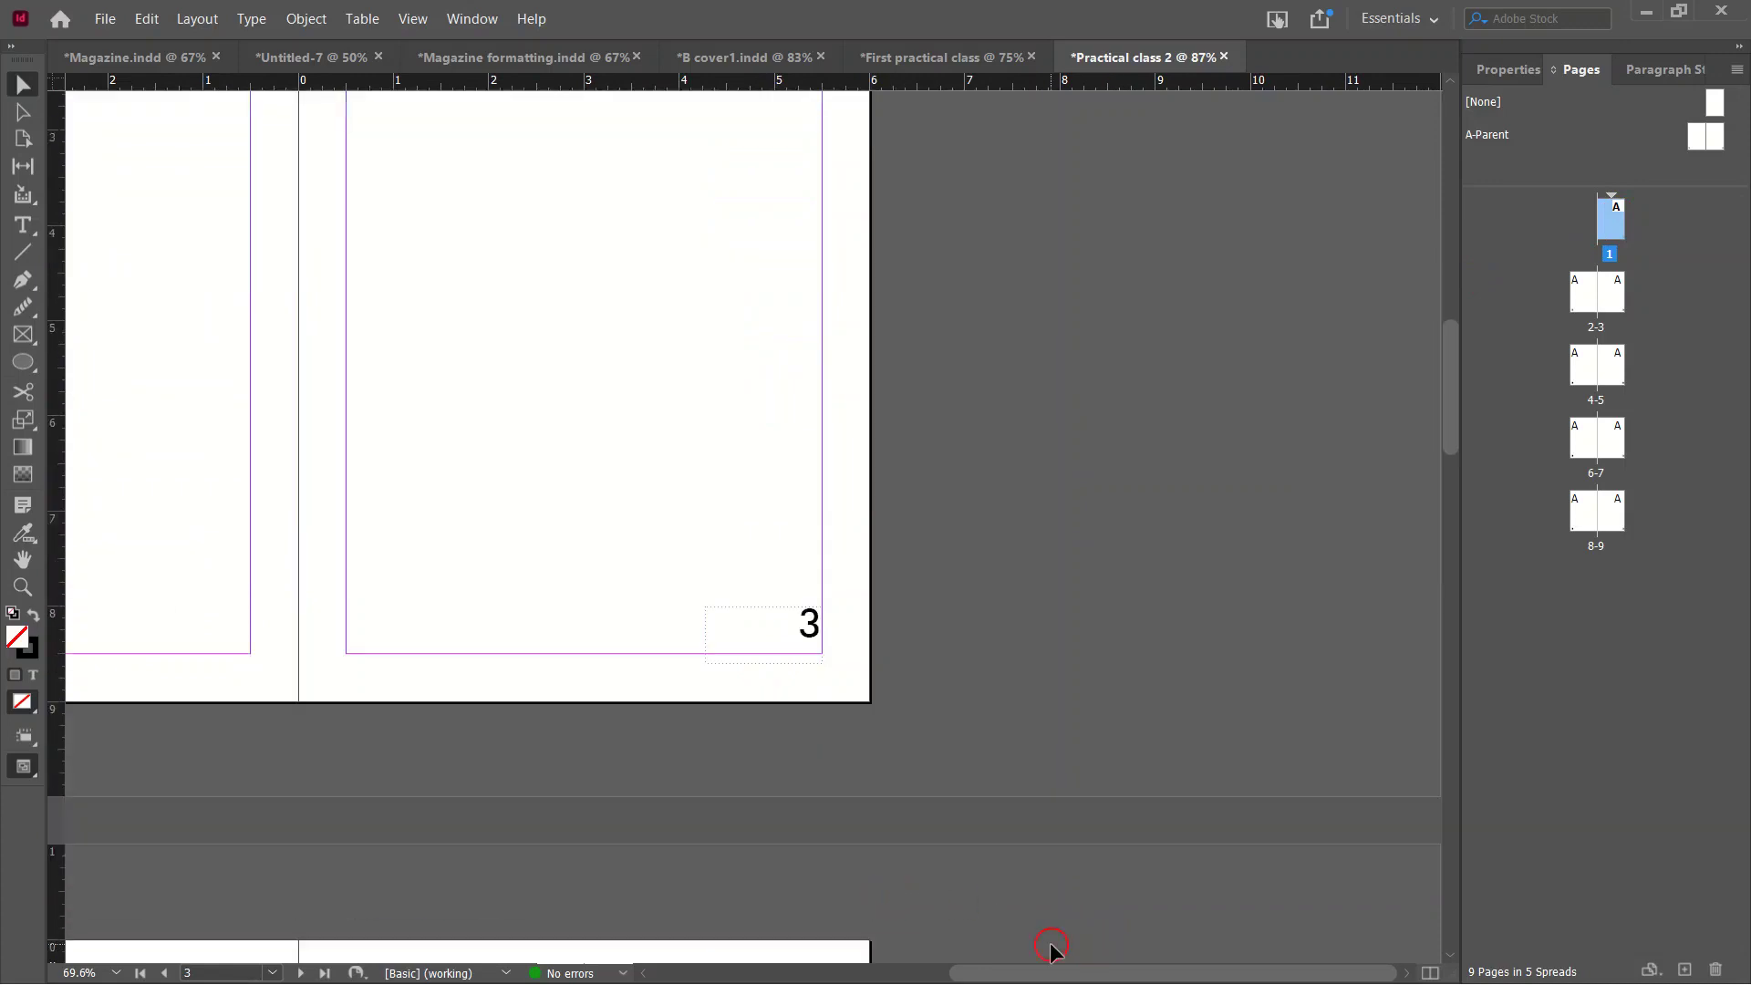
{"action": "key", "text": "ctrl+alt+0"}
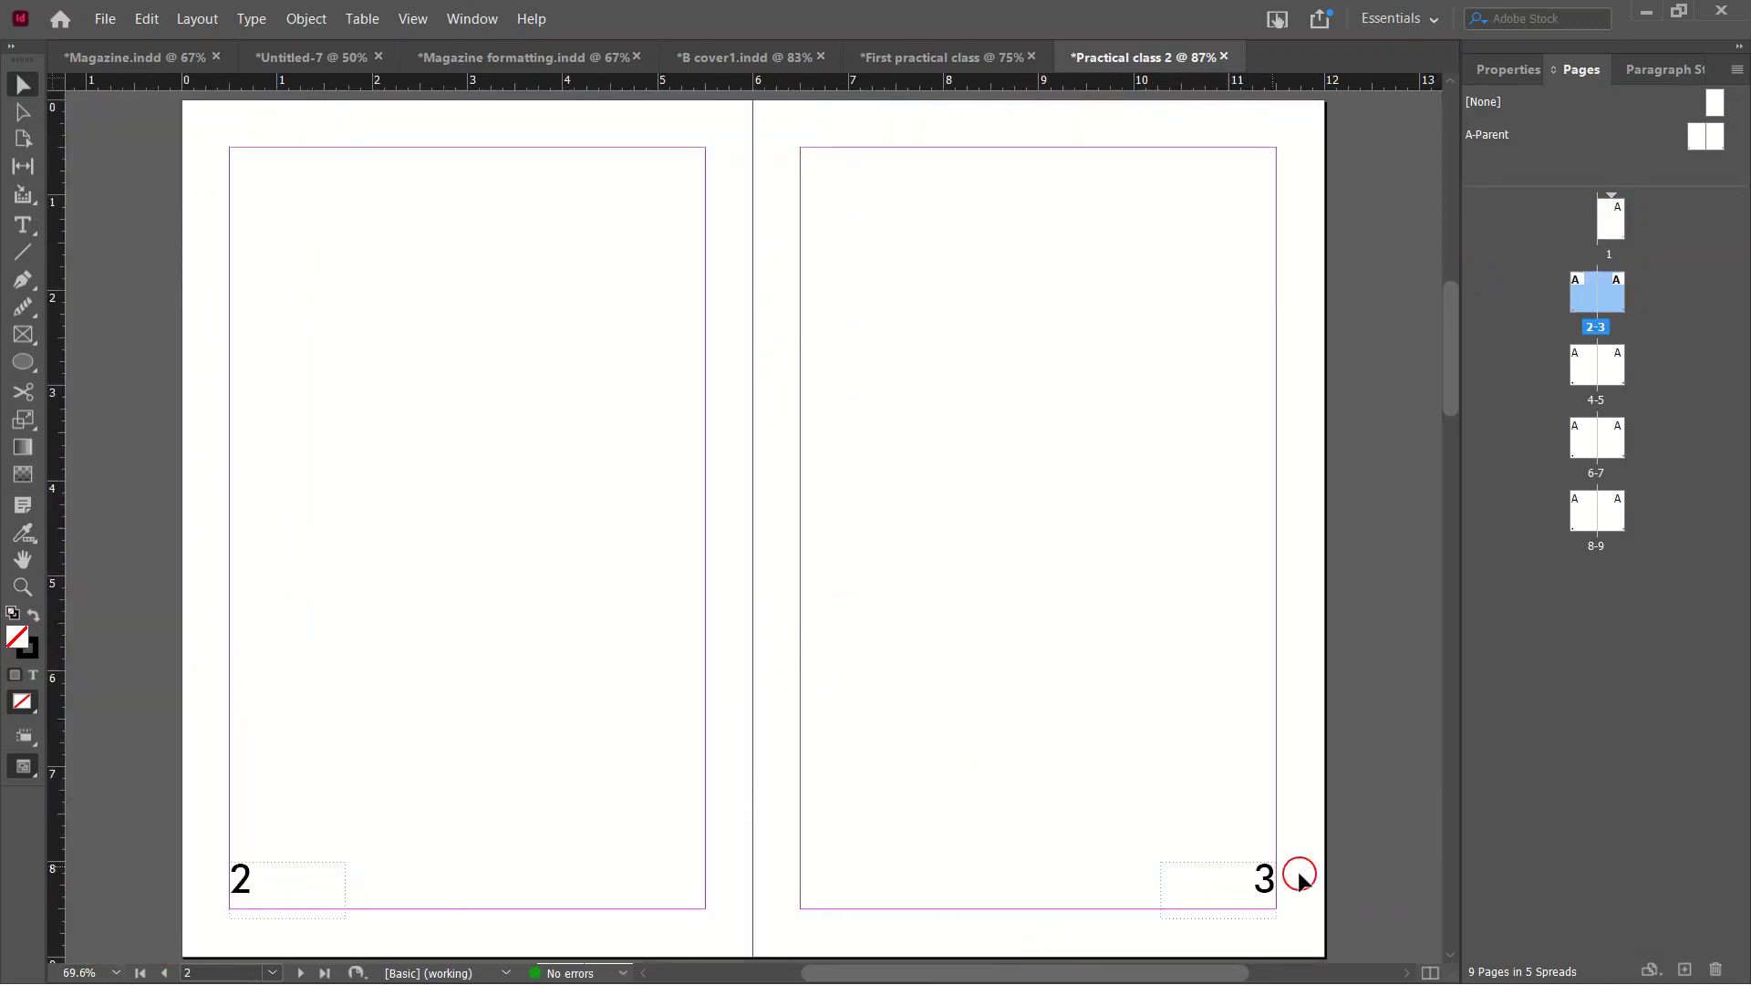
{"action": "scroll", "coordinate": [1300, 877], "scroll_direction": "down", "scroll_amount": 18}
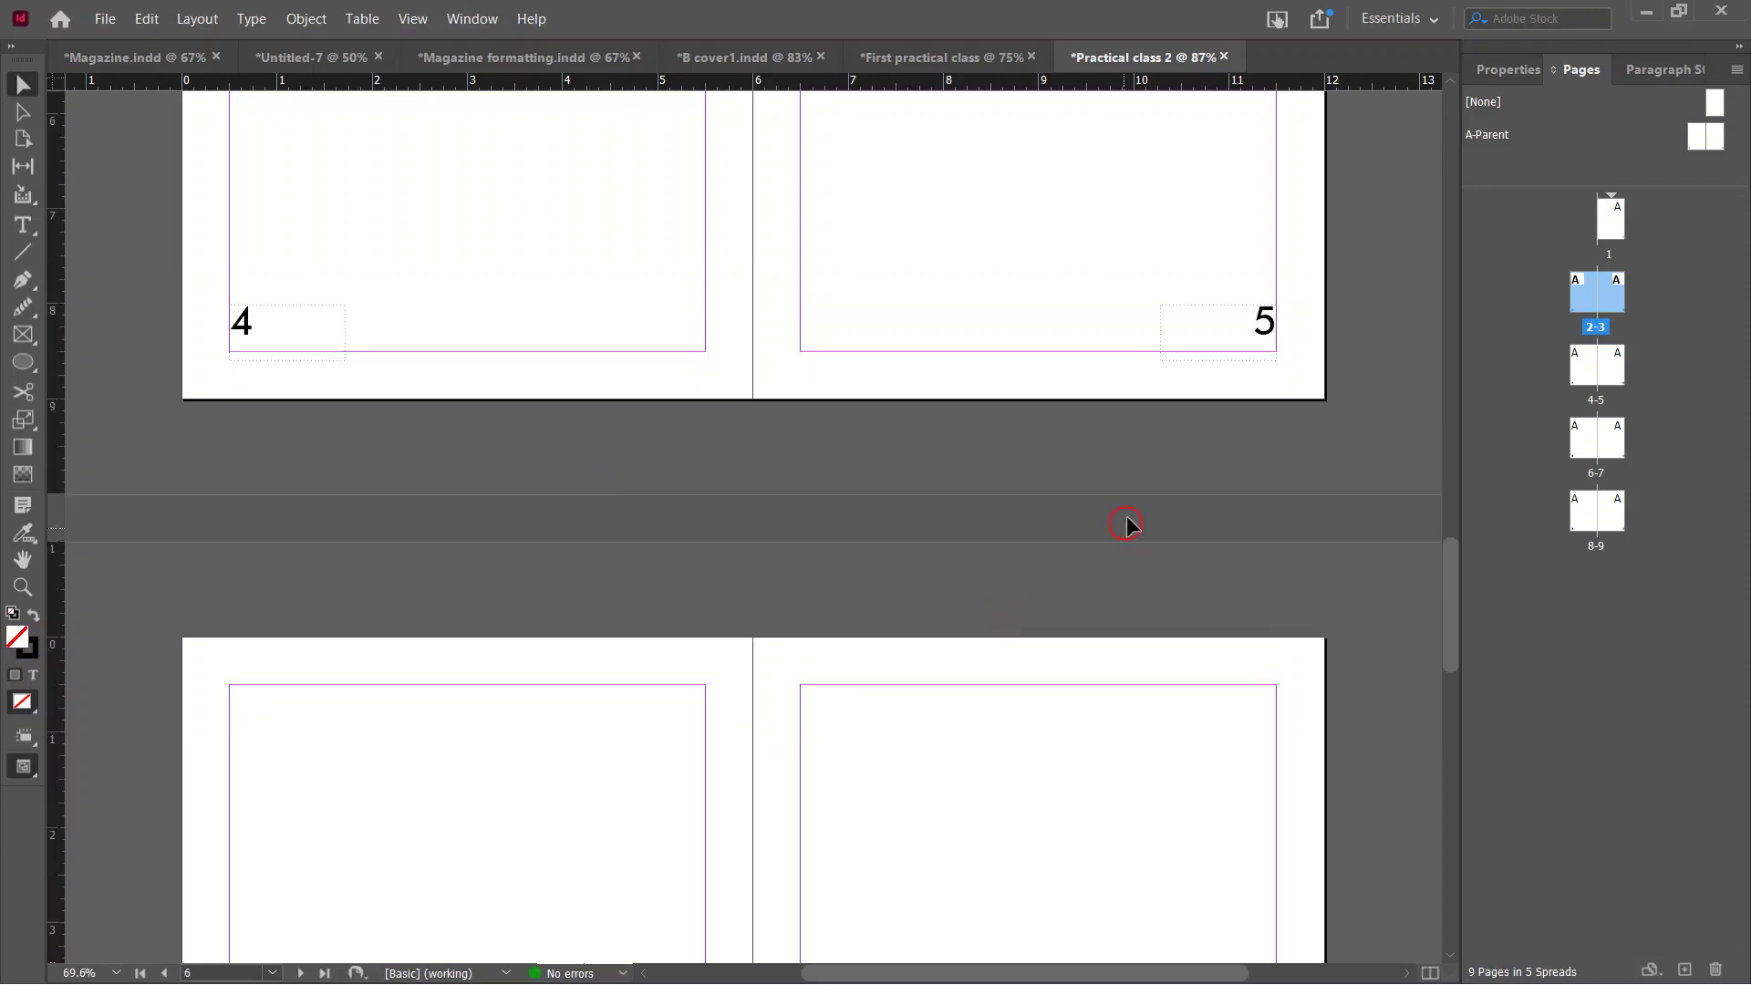
{"action": "scroll", "coordinate": [1126, 526], "scroll_direction": "down", "scroll_amount": 8}
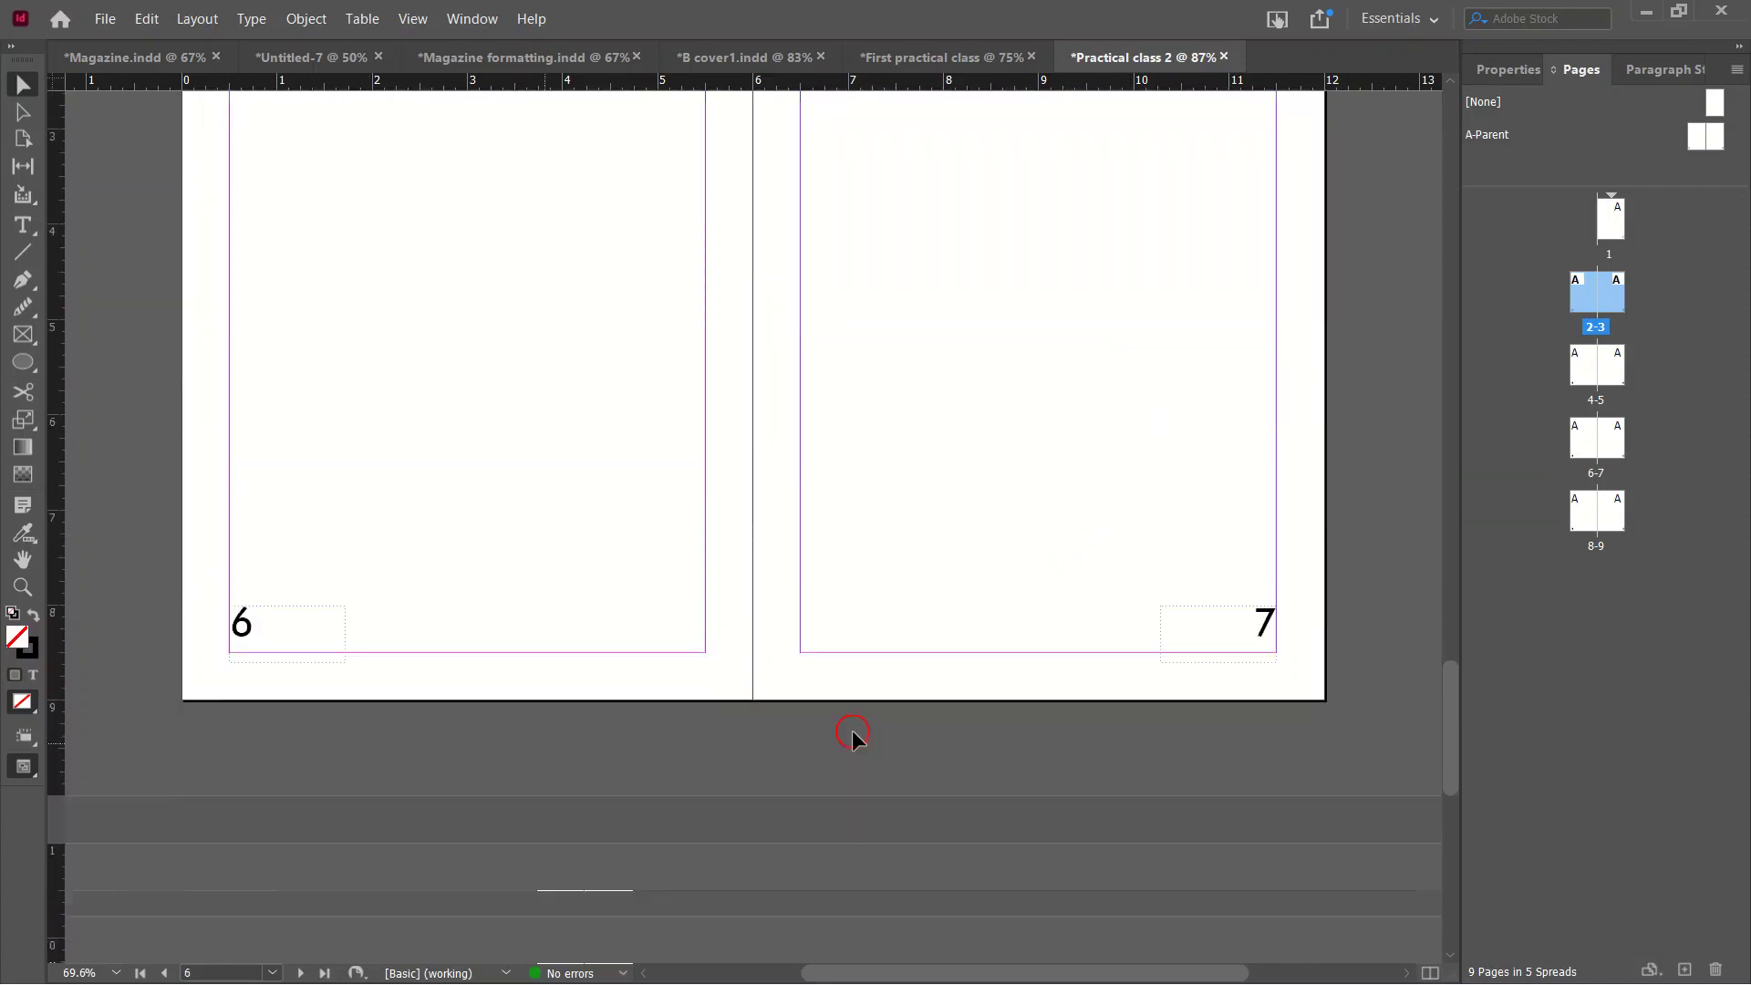
{"action": "scroll", "coordinate": [826, 726], "scroll_direction": "down", "scroll_amount": 8}
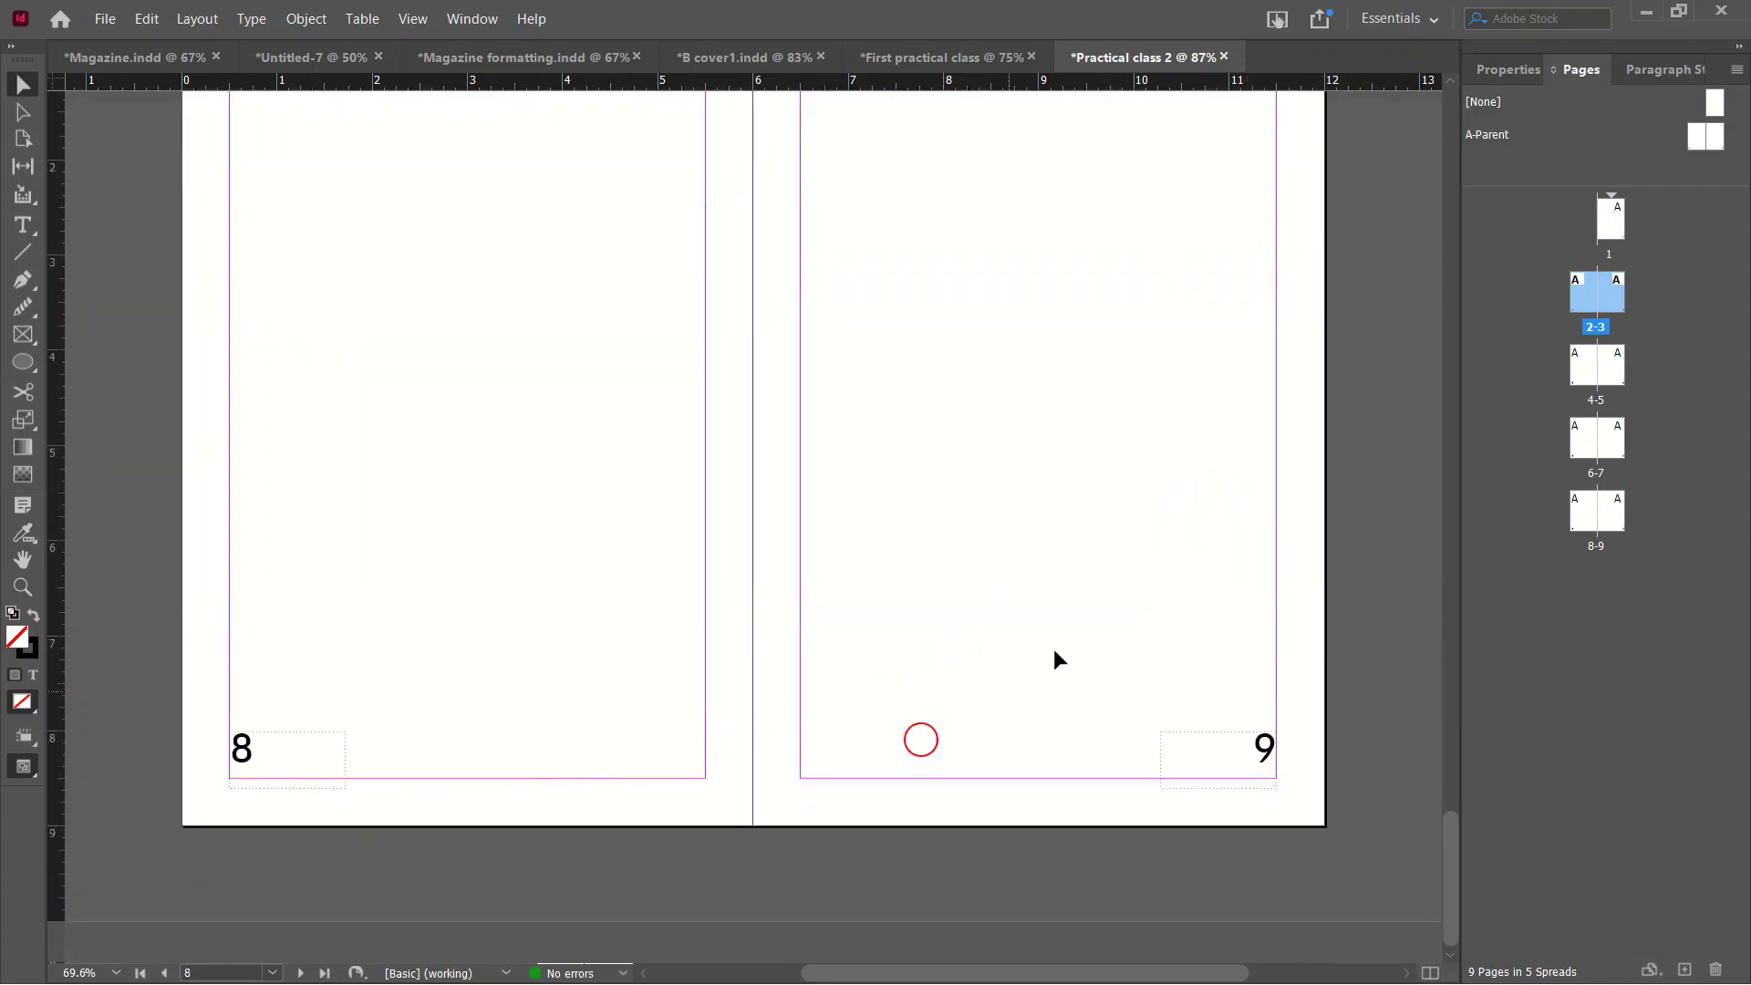
{"action": "scroll", "coordinate": [1138, 660], "scroll_direction": "up", "scroll_amount": 20}
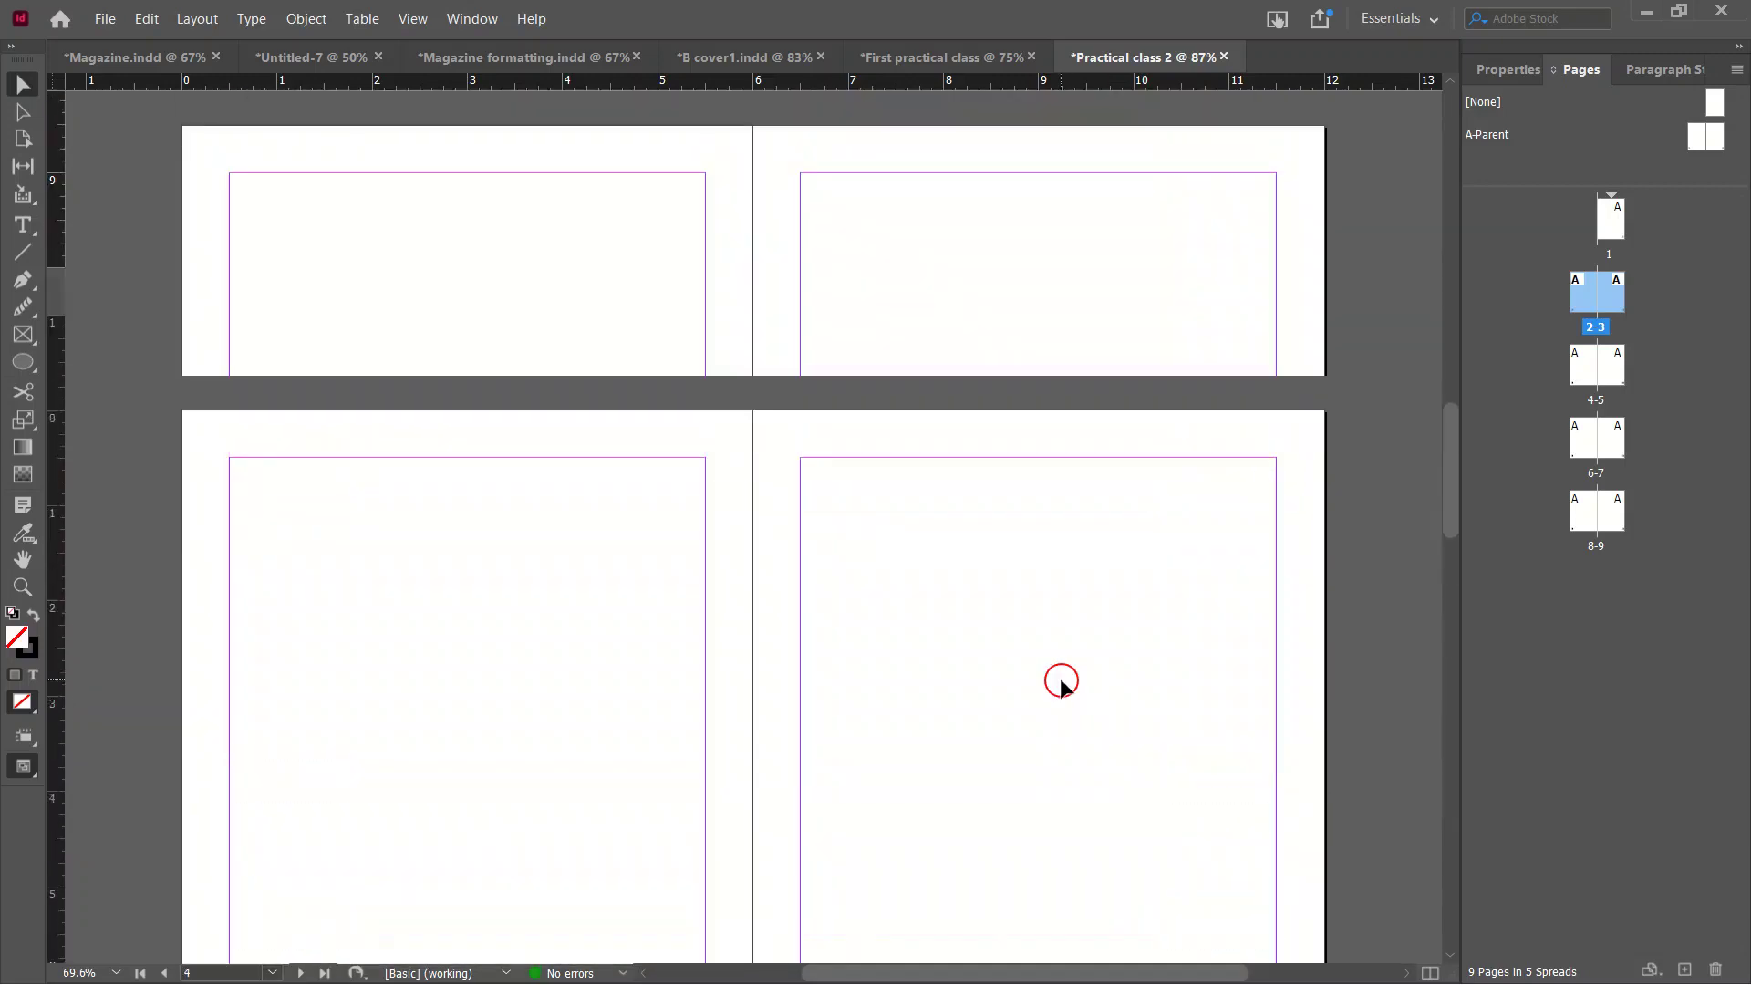
{"action": "scroll", "coordinate": [1060, 682], "scroll_direction": "up", "scroll_amount": 10}
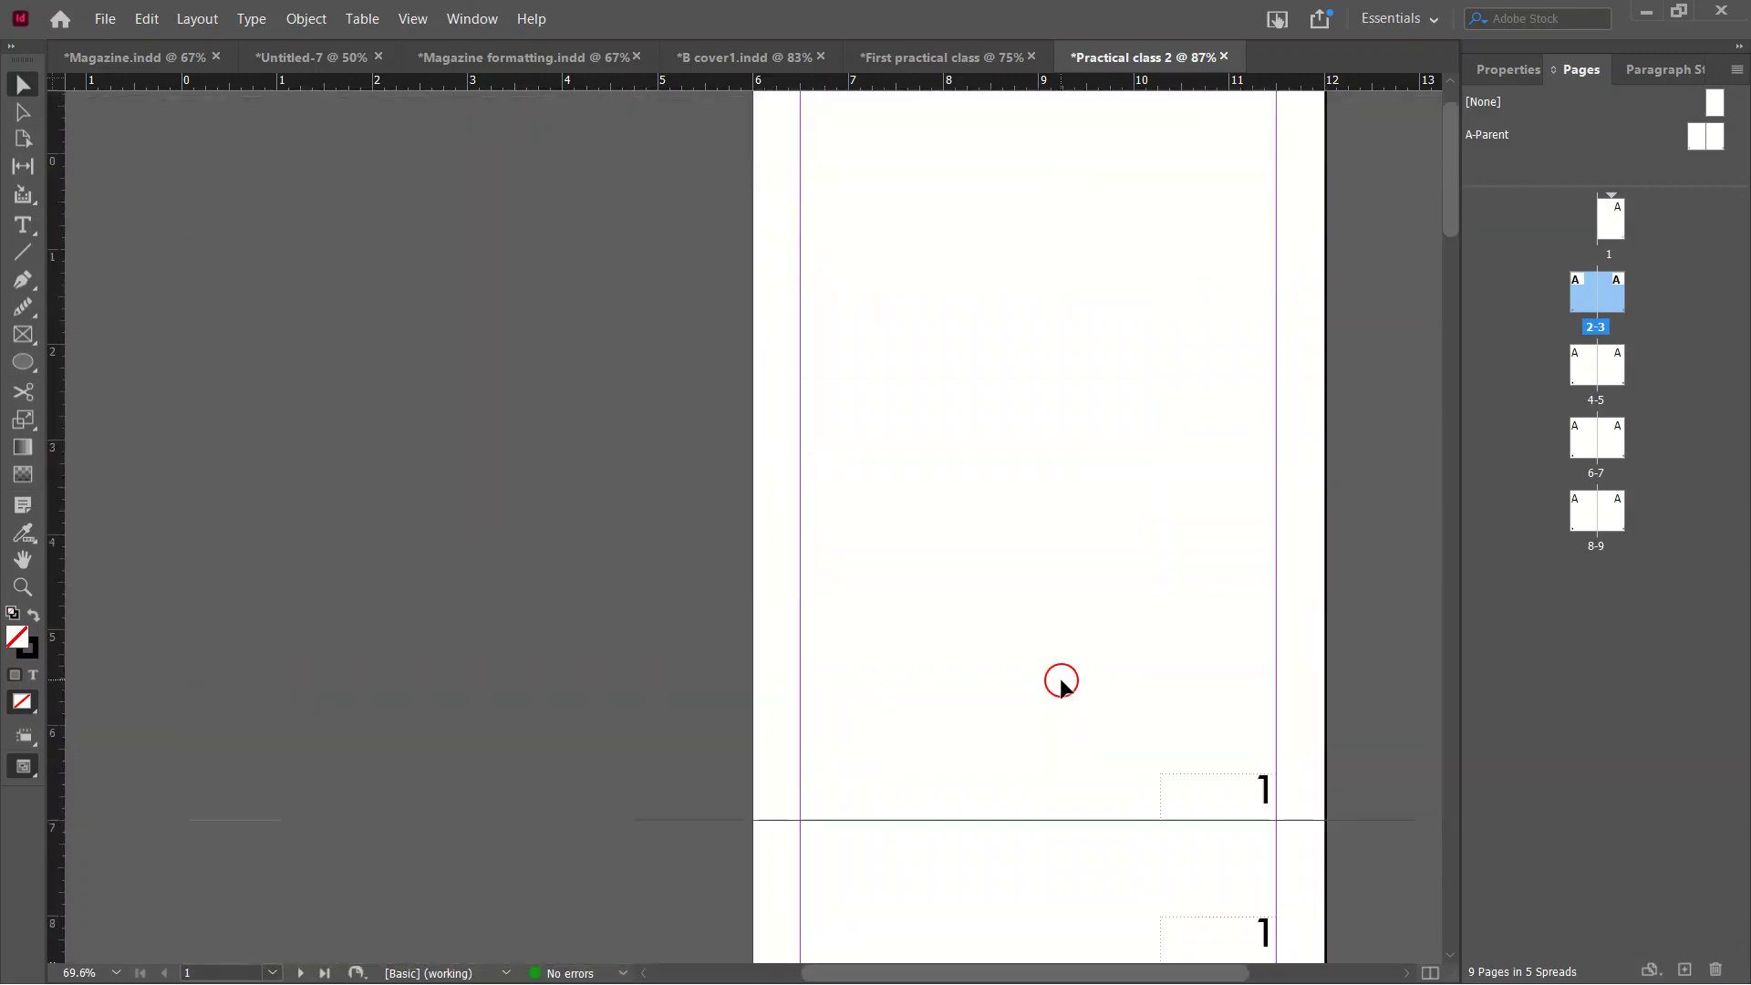
On the A-Parent spread, draw a small circle at the left page's bottom and copy it to the right page.
{"action": "double_click", "coordinate": [1703, 144]}
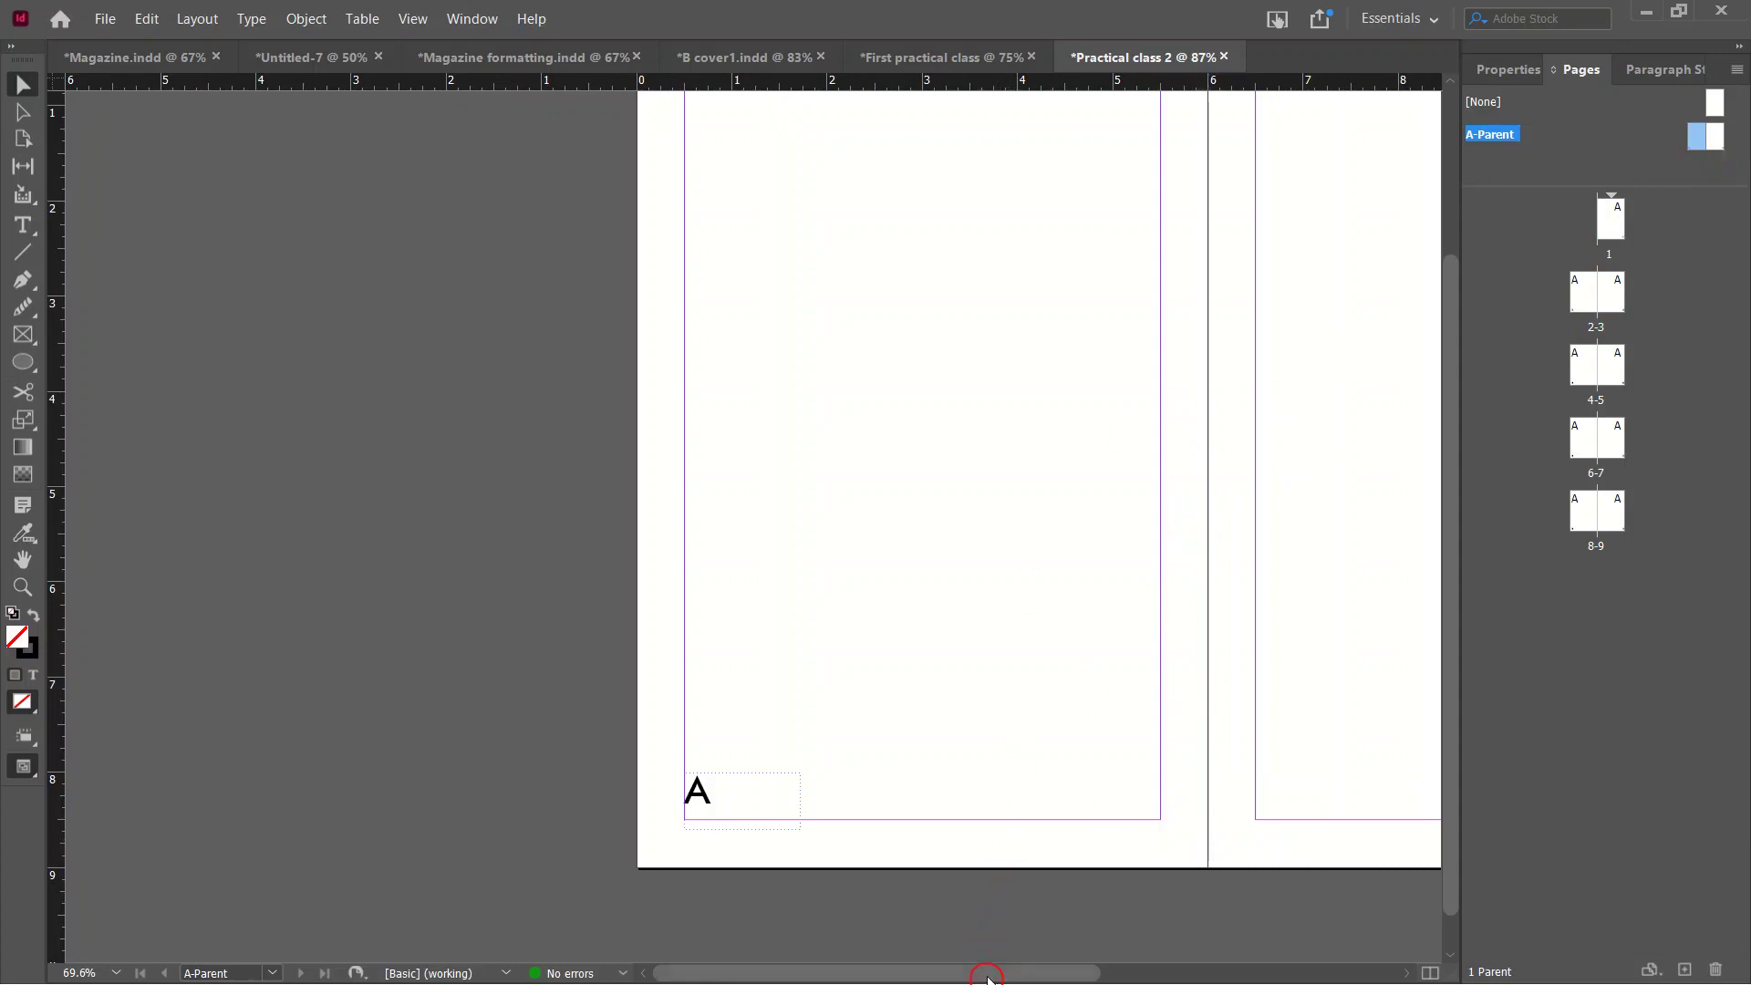
{"action": "left_click_drag", "start_coordinate": [988, 976], "coordinate": [1118, 974]}
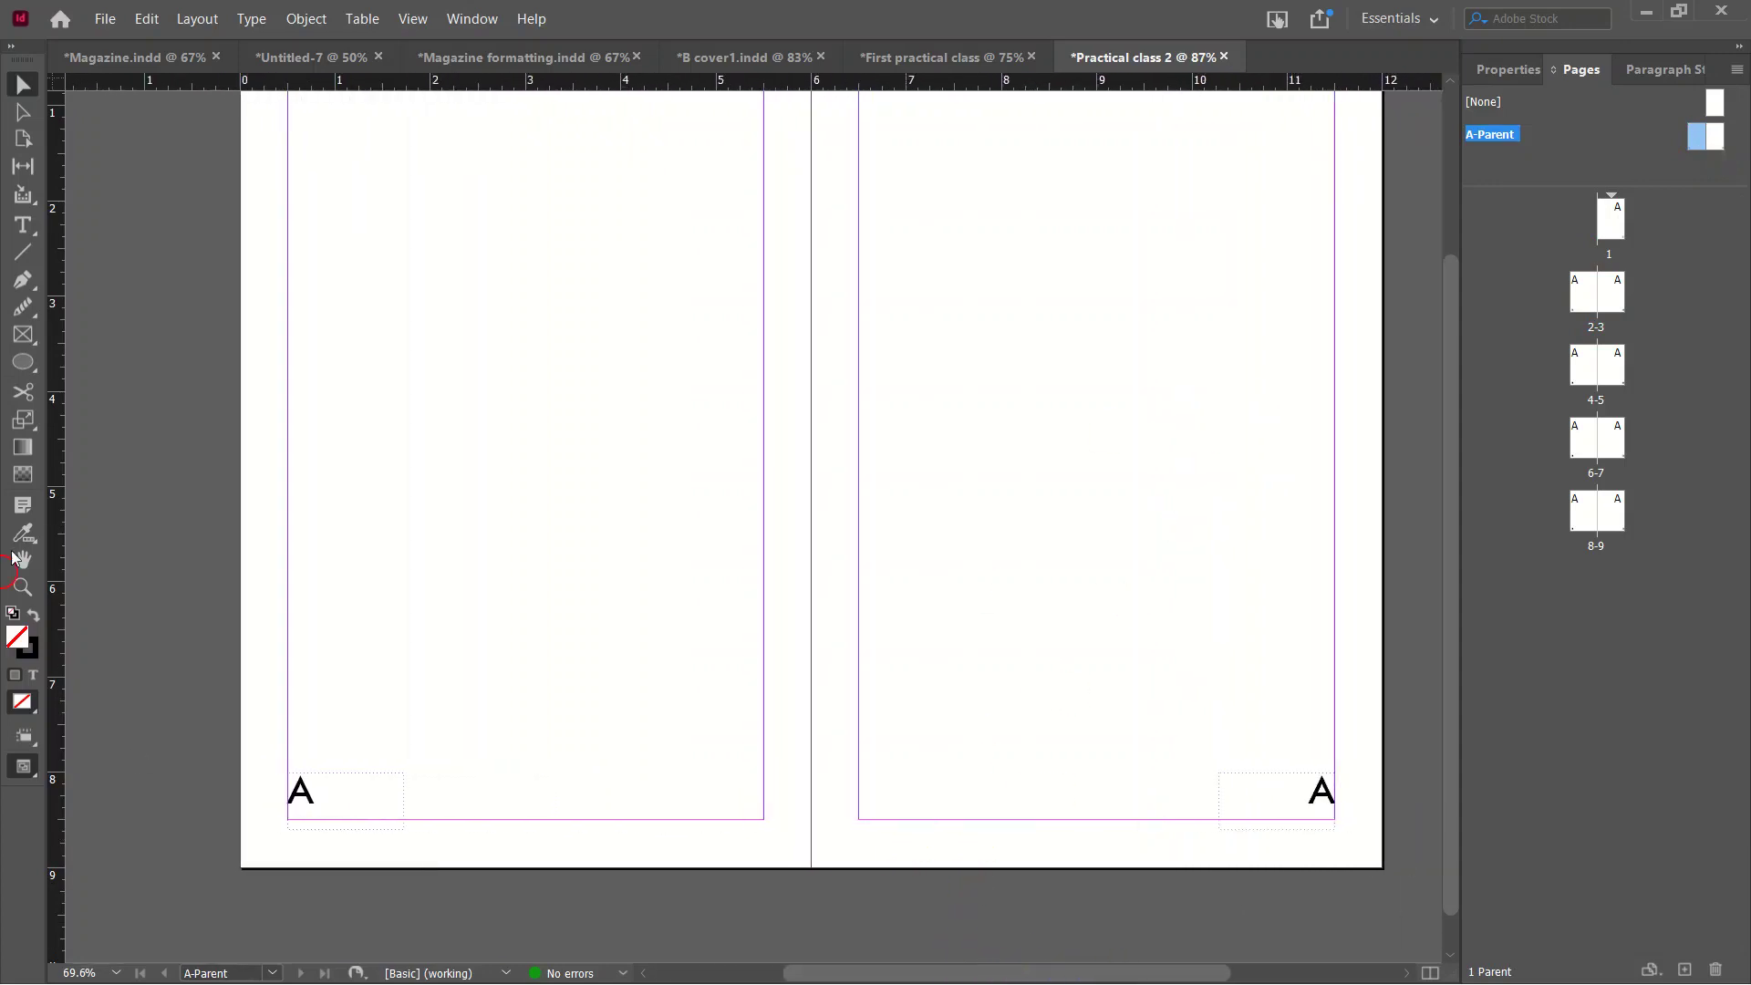
{"action": "left_click_drag", "start_coordinate": [479, 801], "coordinate": [517, 850]}
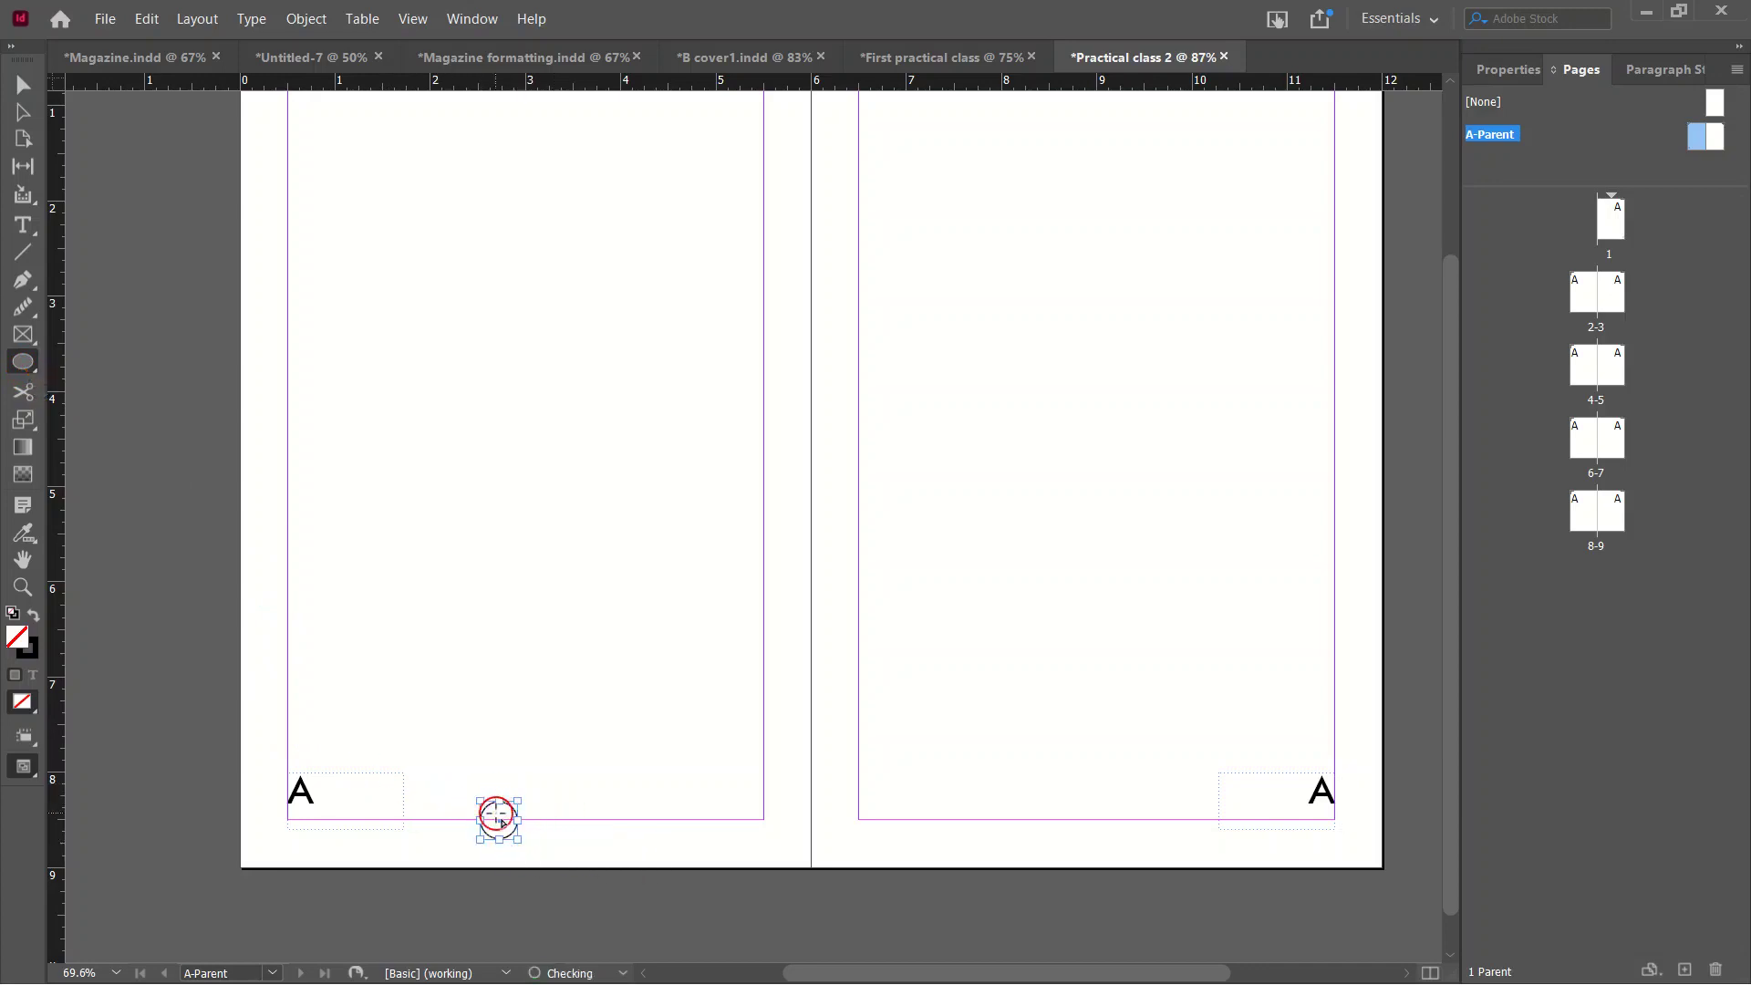
{"action": "left_click", "coordinate": [37, 89]}
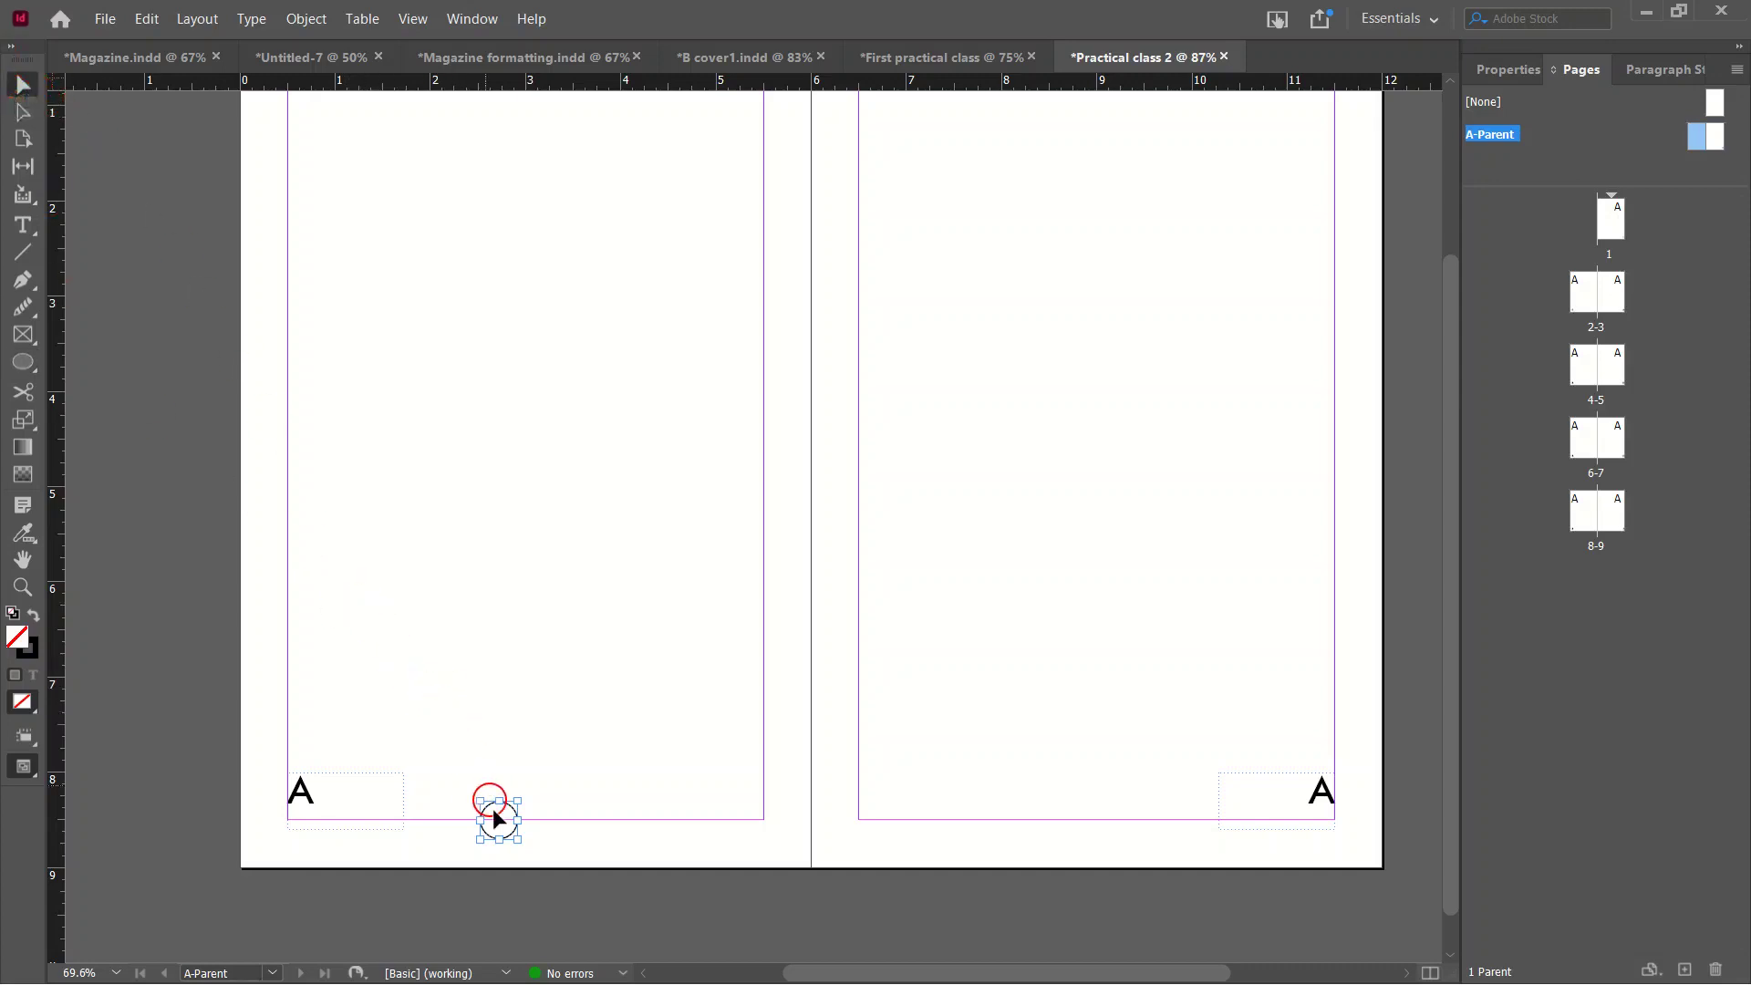
{"action": "left_click_drag", "start_coordinate": [499, 827], "coordinate": [1100, 852]}
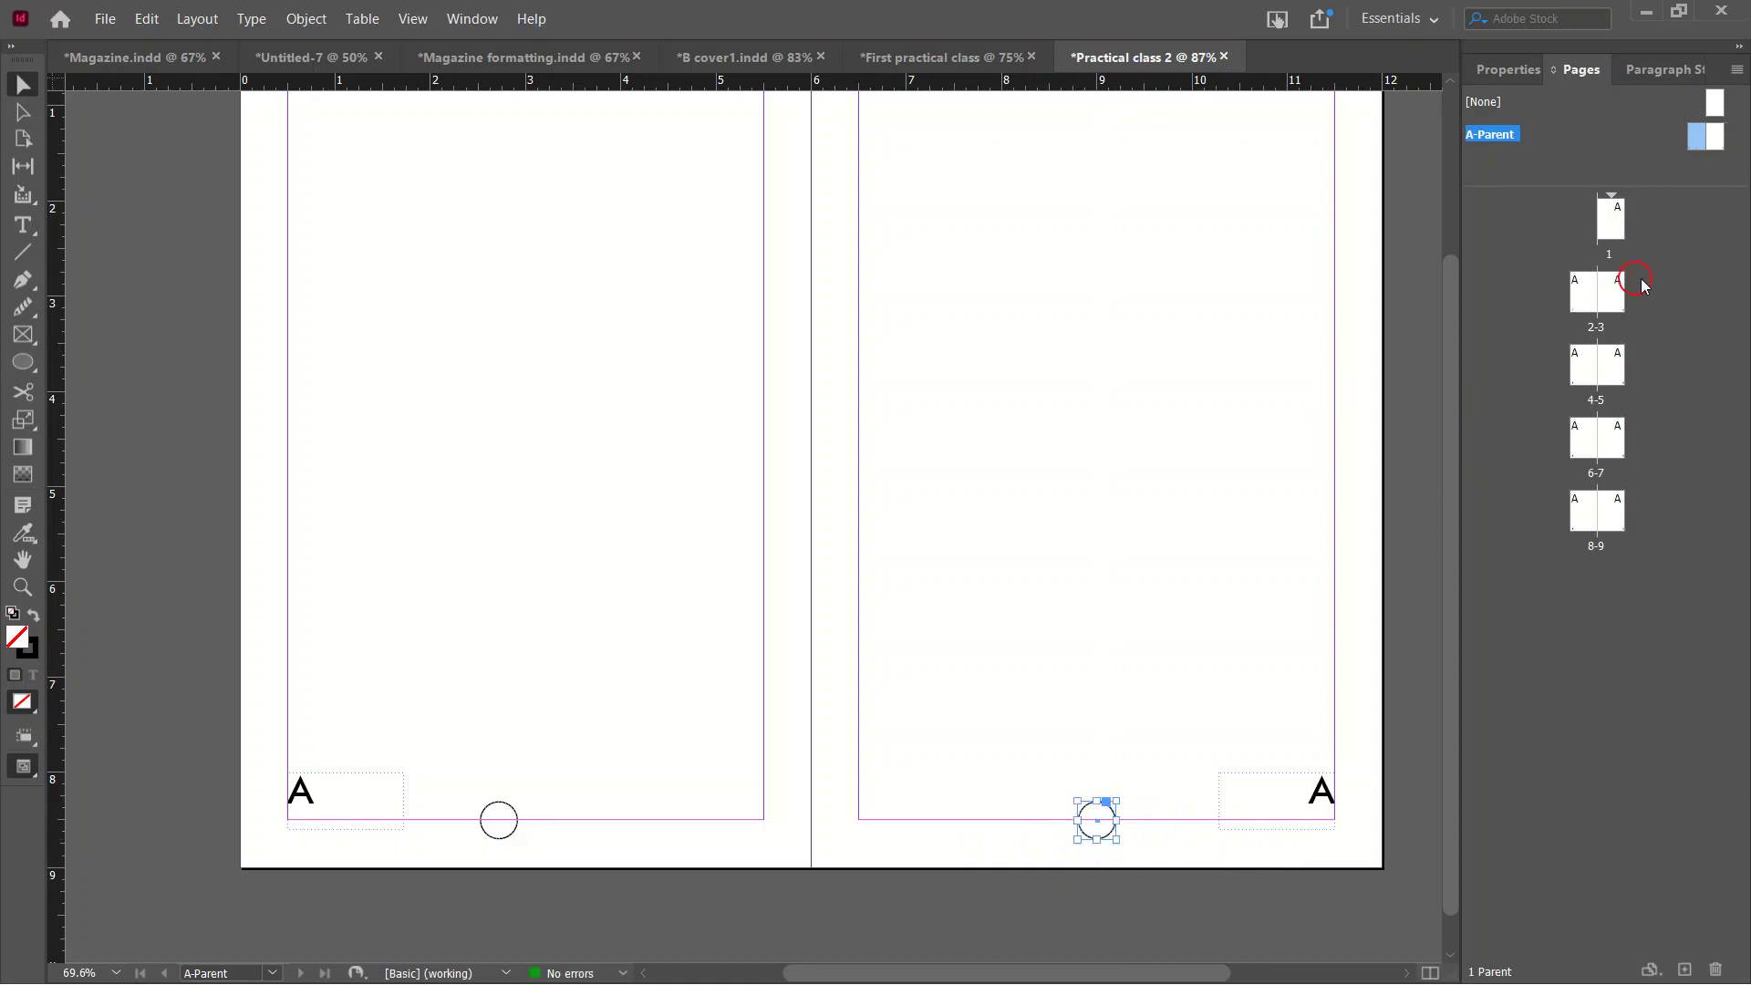
Return to page 1 and scroll through the spreads to check each page's number and circle.
{"action": "double_click", "coordinate": [1595, 299]}
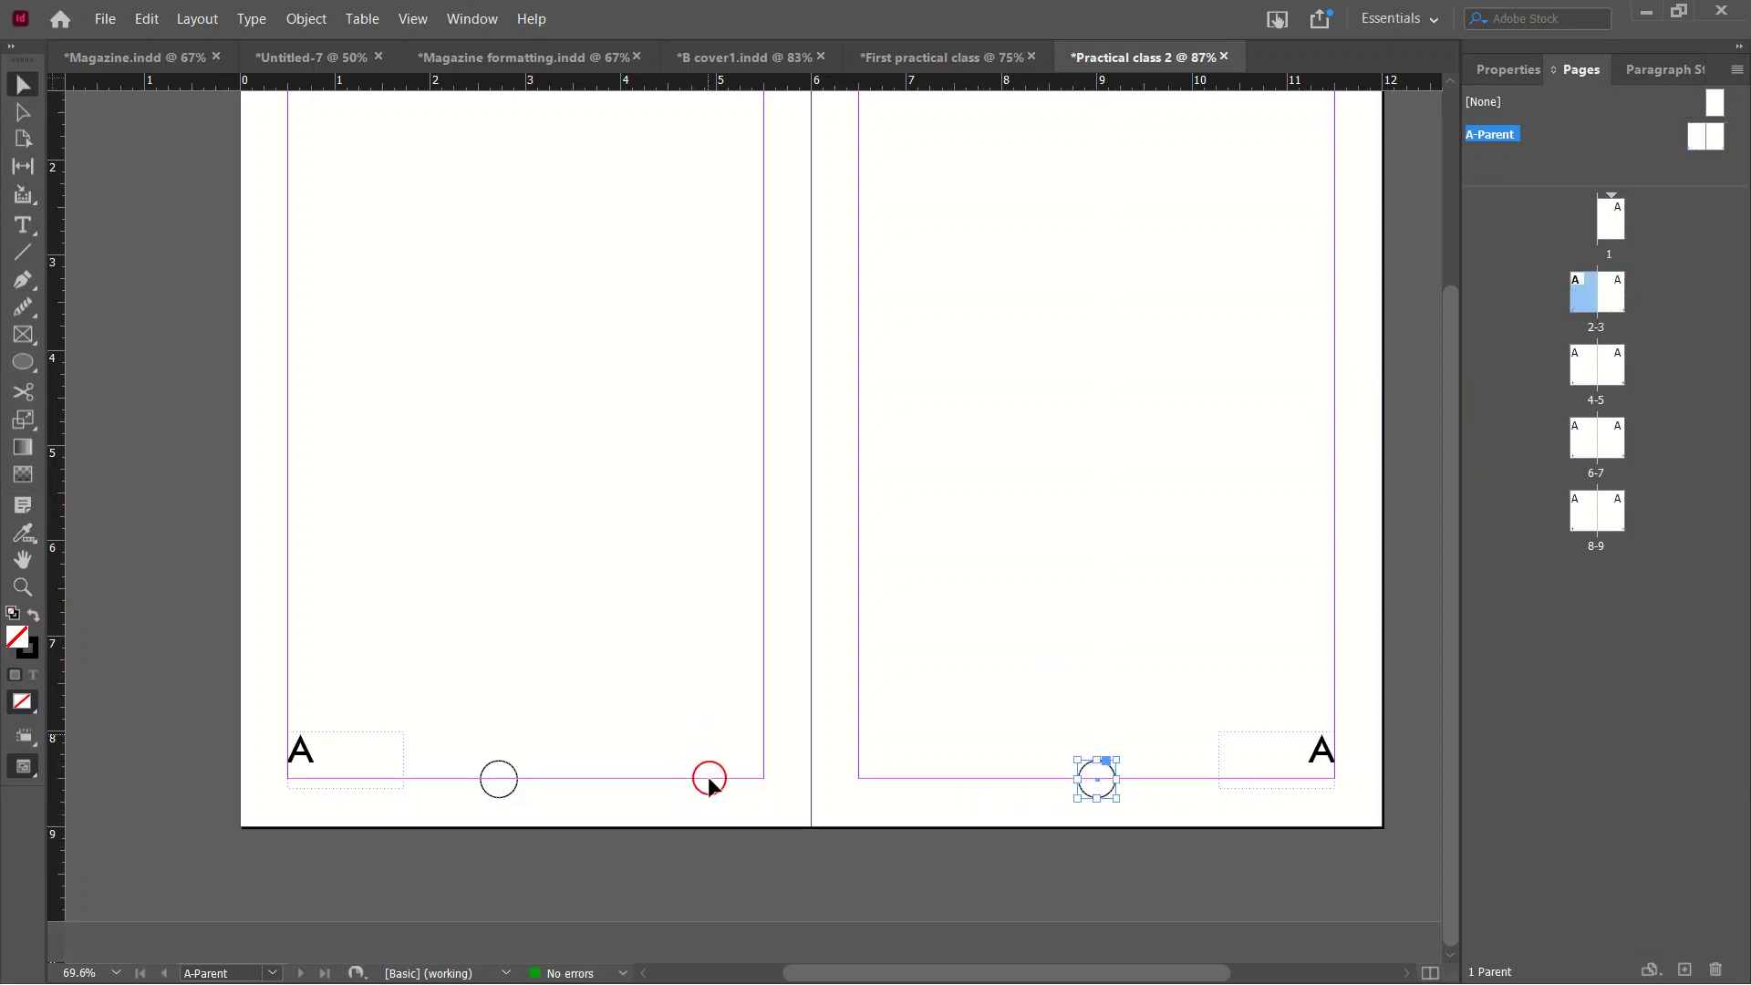
{"action": "scroll", "coordinate": [846, 597], "scroll_direction": "up", "scroll_amount": 3}
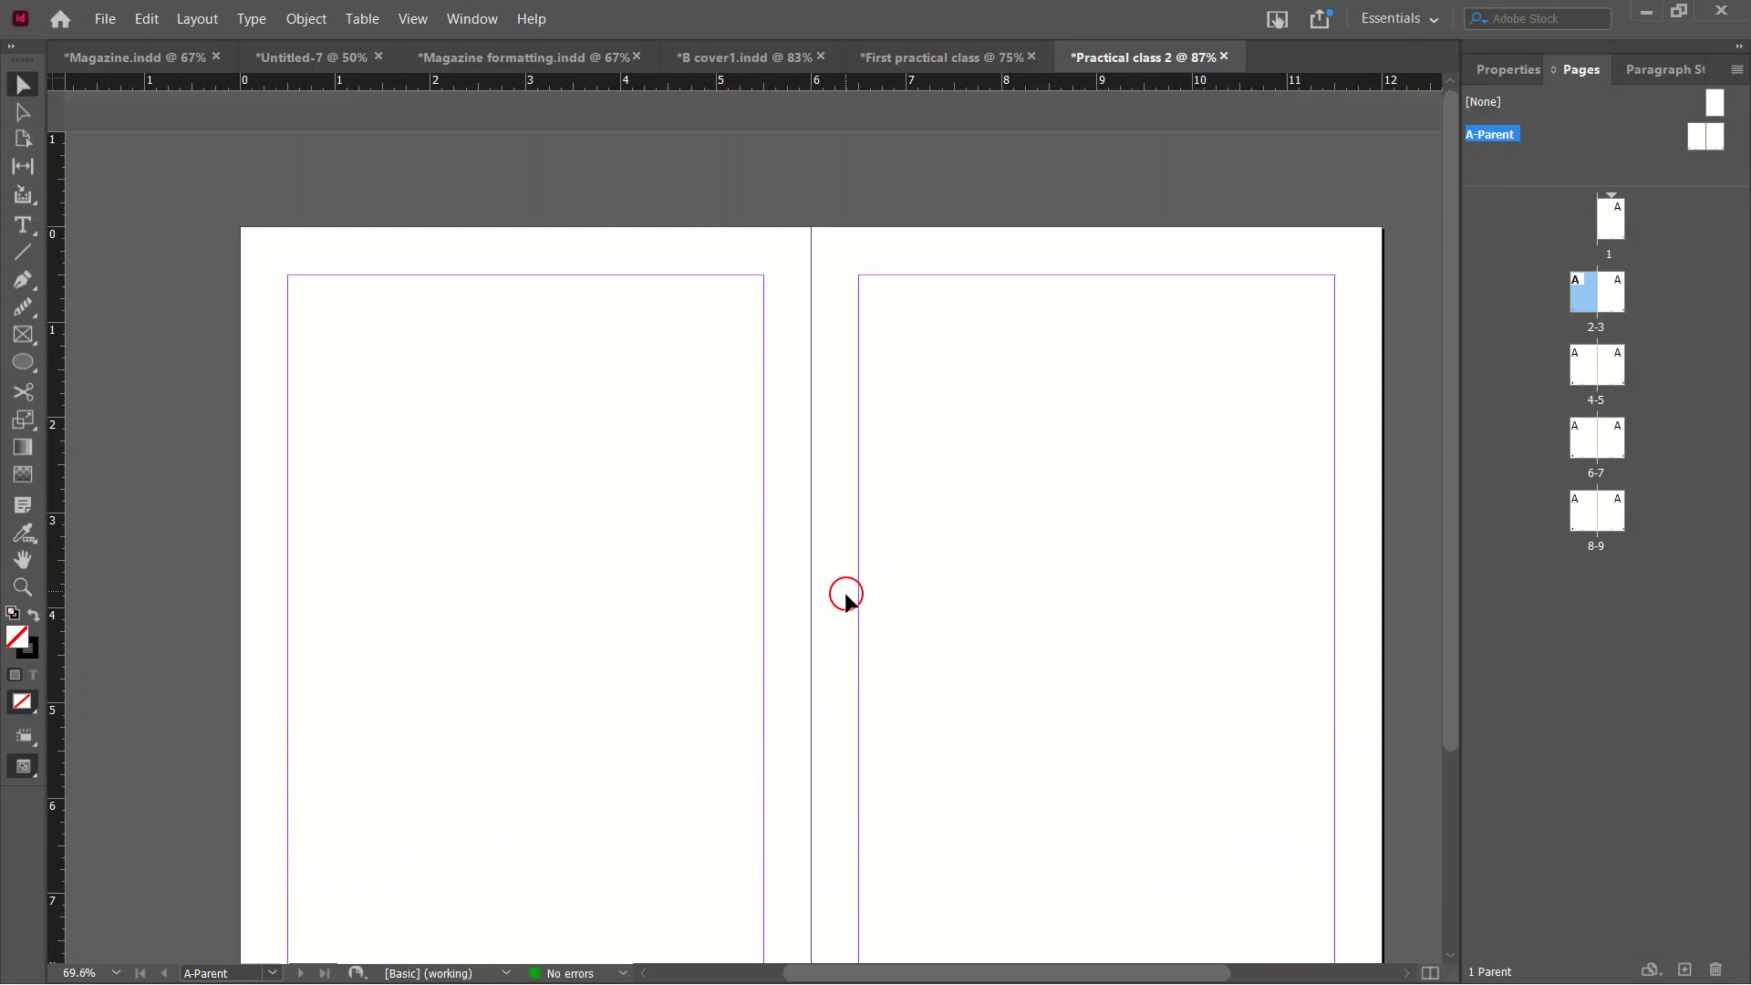
{"action": "scroll", "coordinate": [762, 568], "scroll_direction": "down", "scroll_amount": 3}
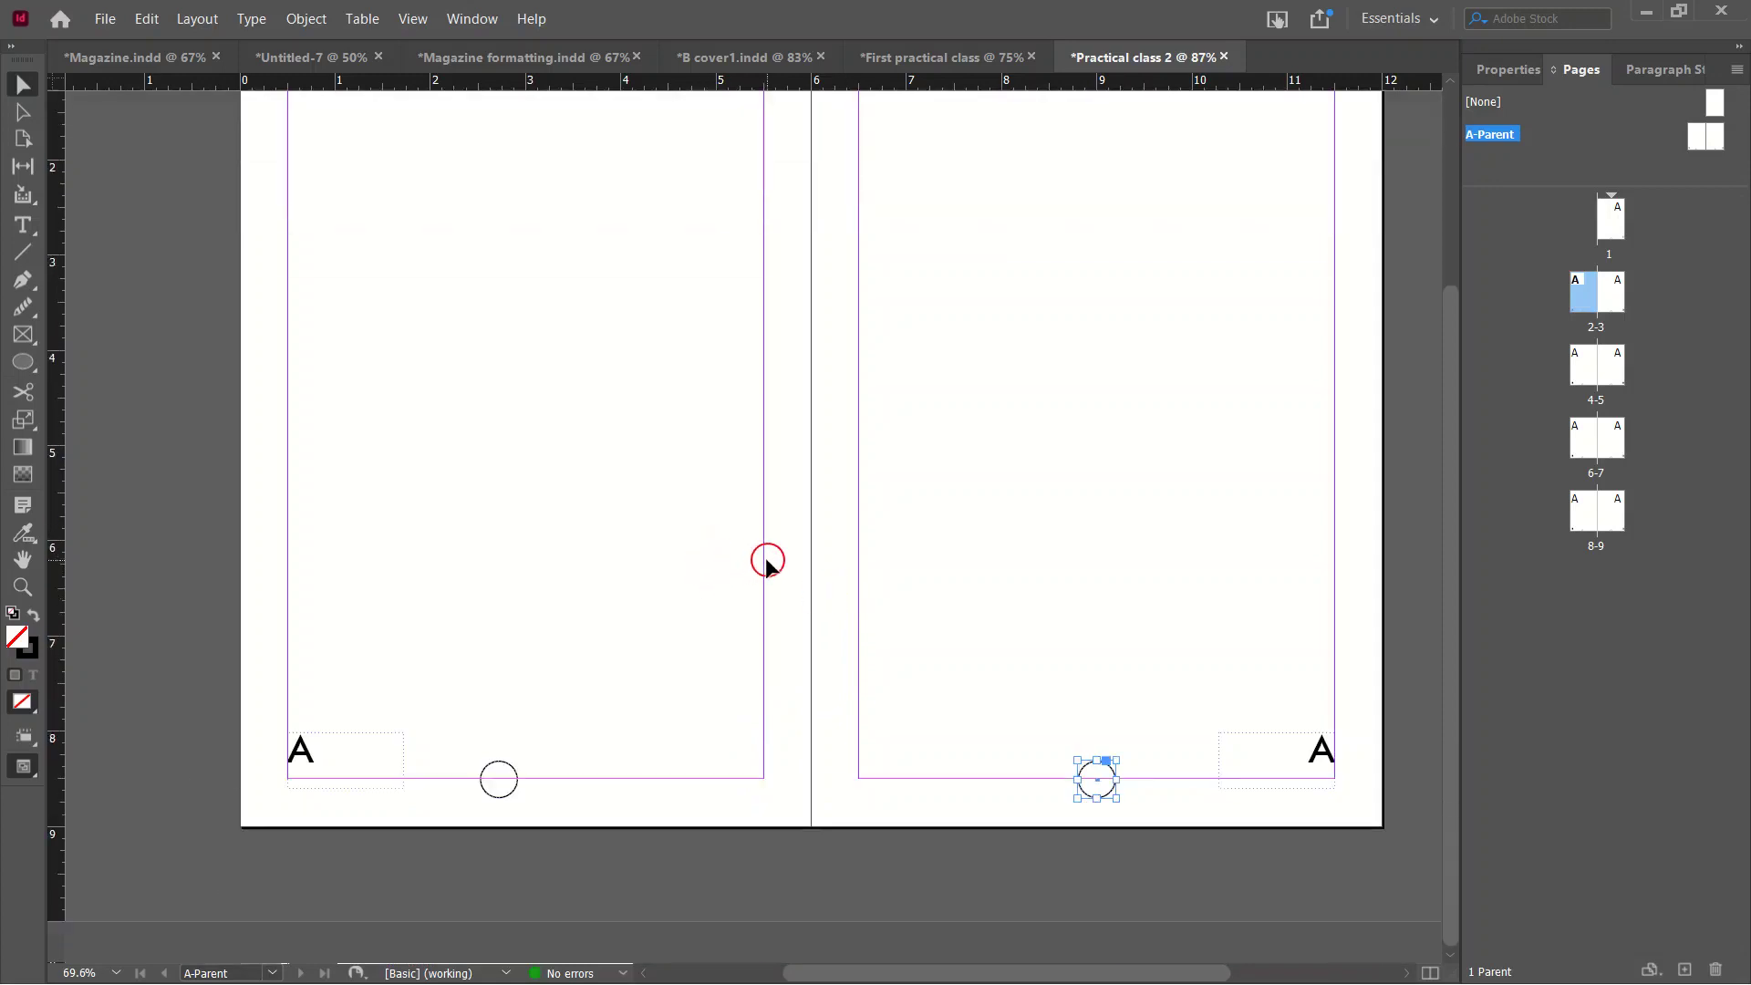
{"action": "double_click", "coordinate": [1578, 272]}
{"action": "double_click", "coordinate": [1610, 233]}
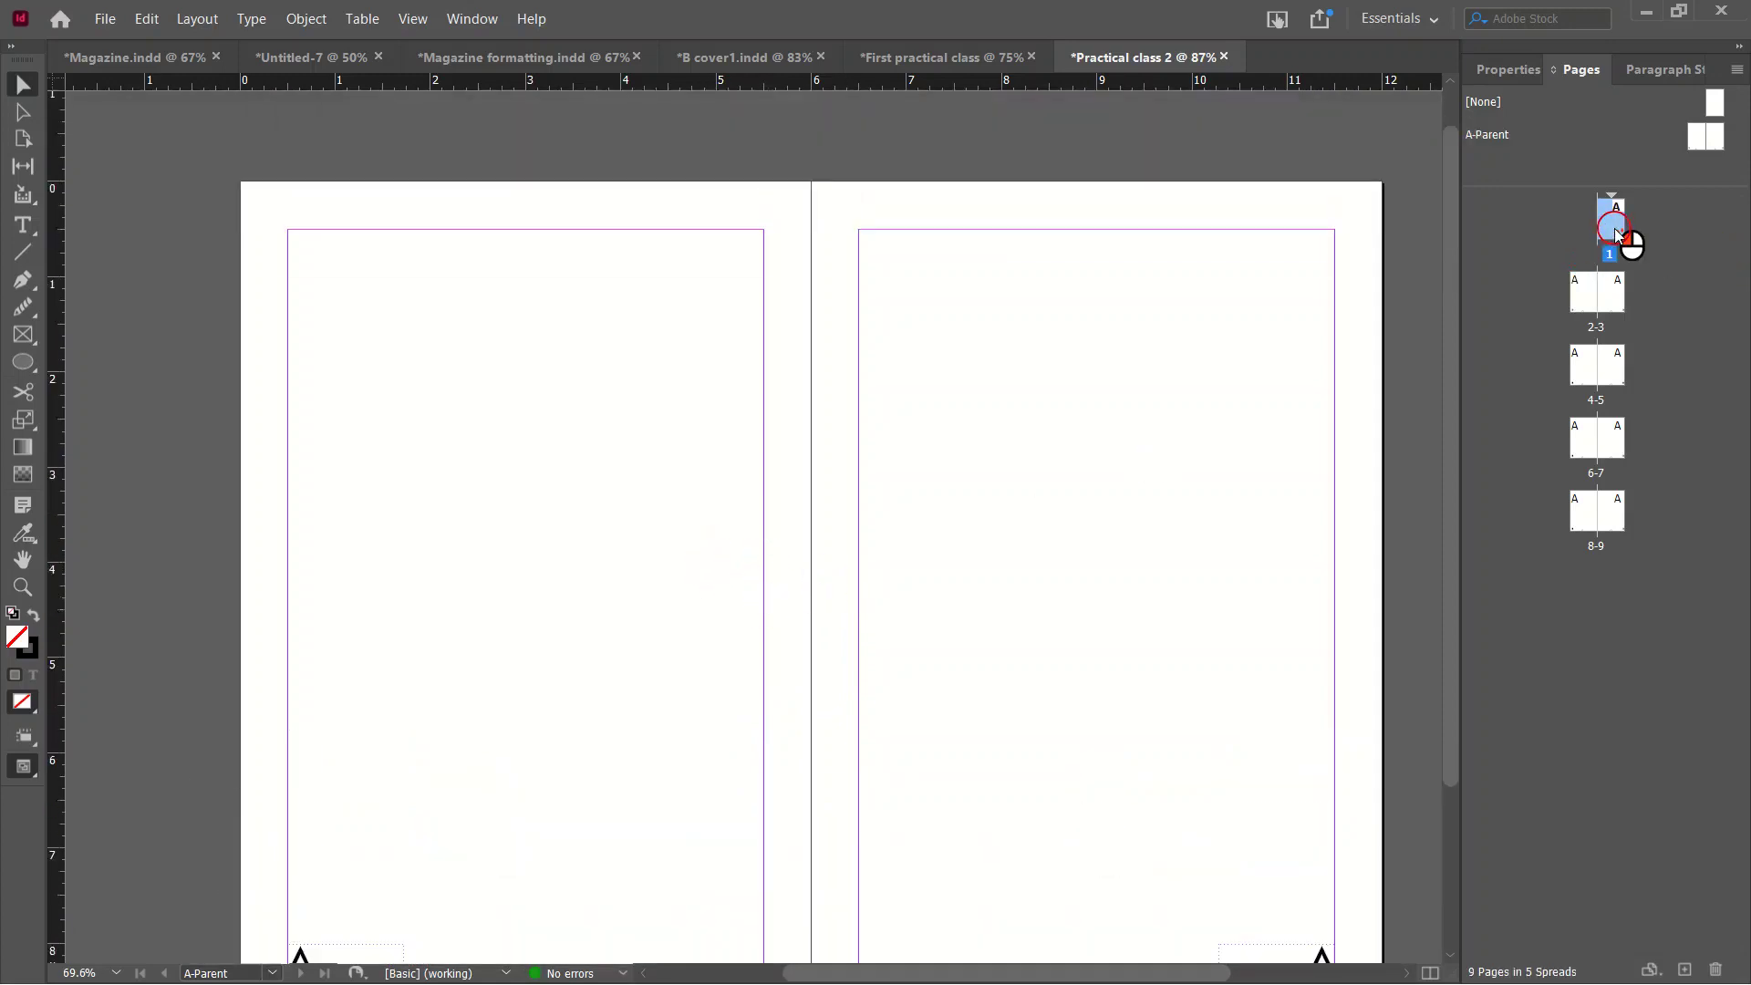
{"action": "scroll", "coordinate": [1137, 477], "scroll_direction": "down", "scroll_amount": 10}
{"action": "scroll", "coordinate": [1090, 581], "scroll_direction": "down", "scroll_amount": 3}
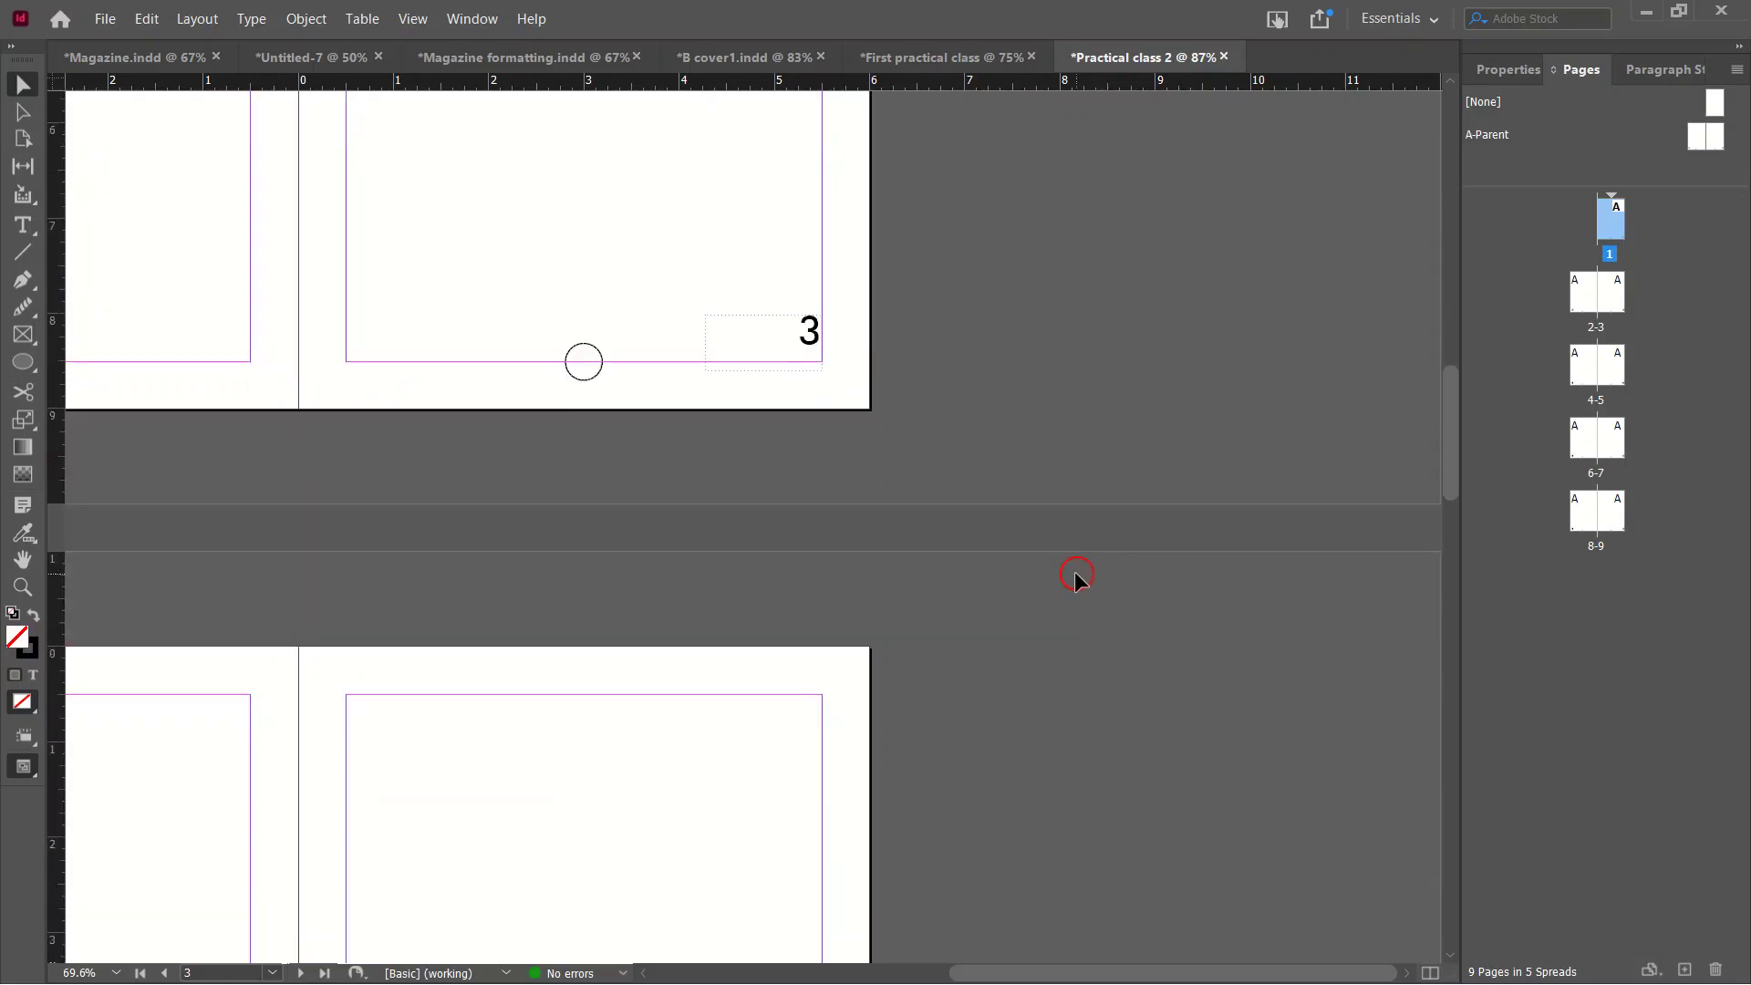
{"action": "scroll", "coordinate": [1076, 570], "scroll_direction": "down", "scroll_amount": 12}
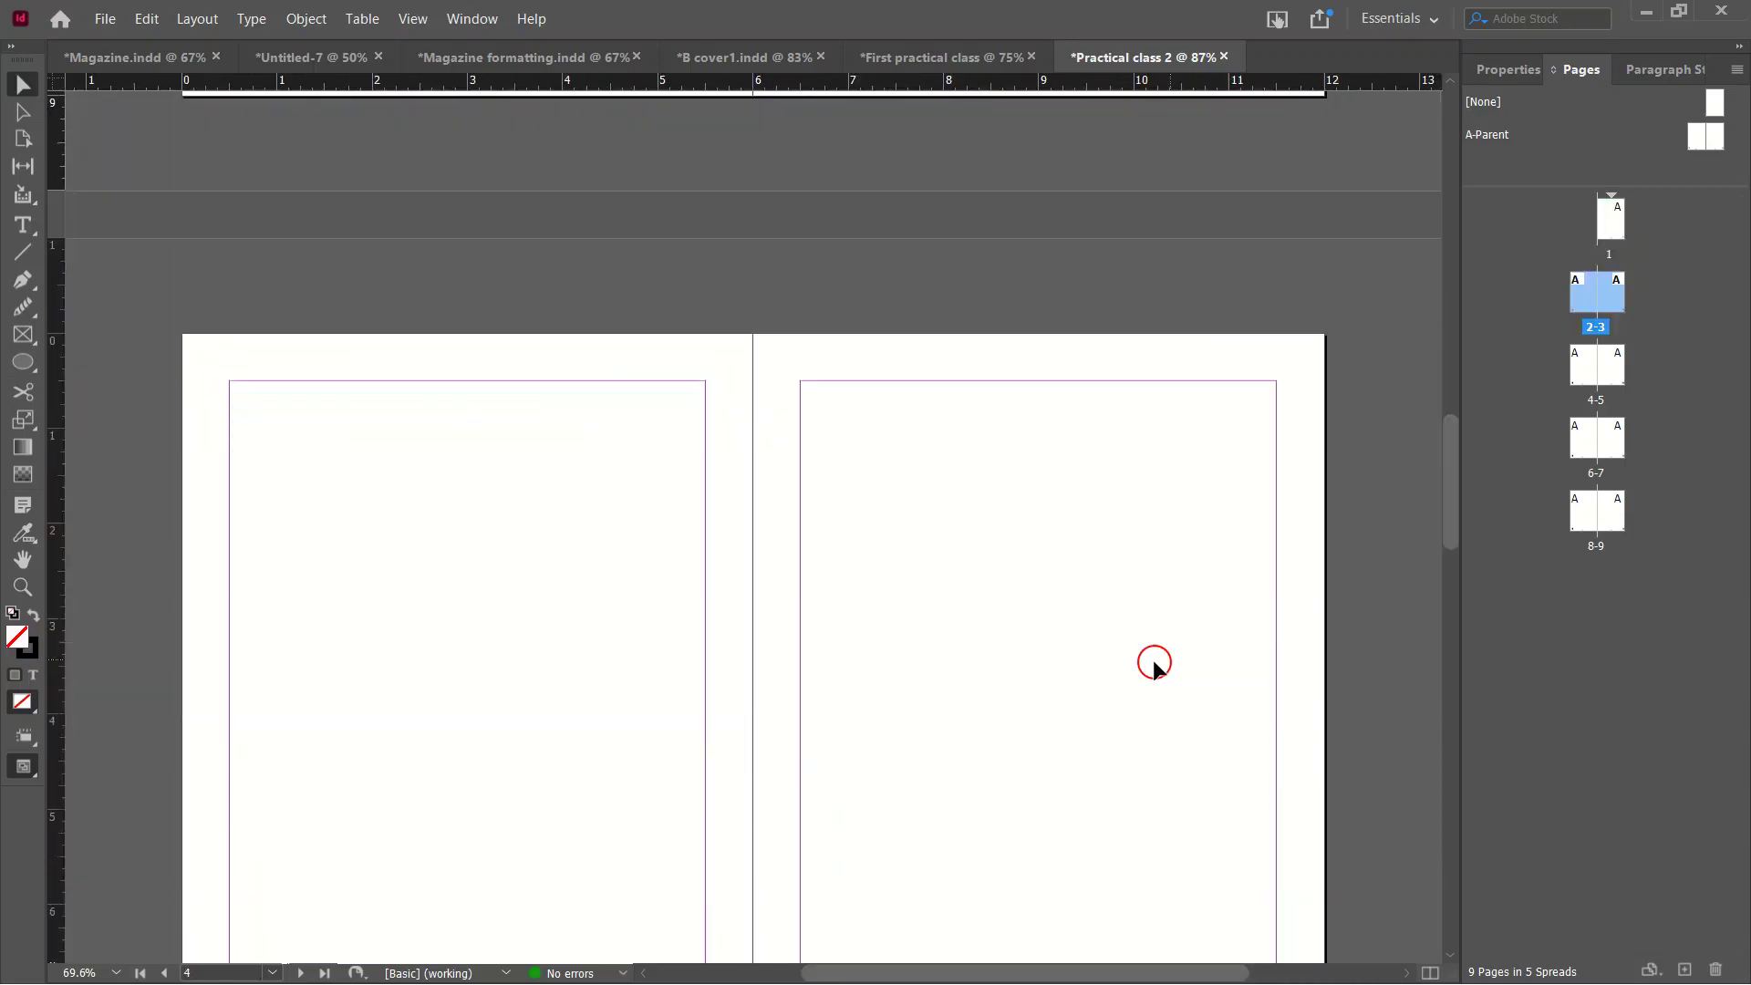
{"action": "scroll", "coordinate": [1076, 656], "scroll_direction": "down", "scroll_amount": 18}
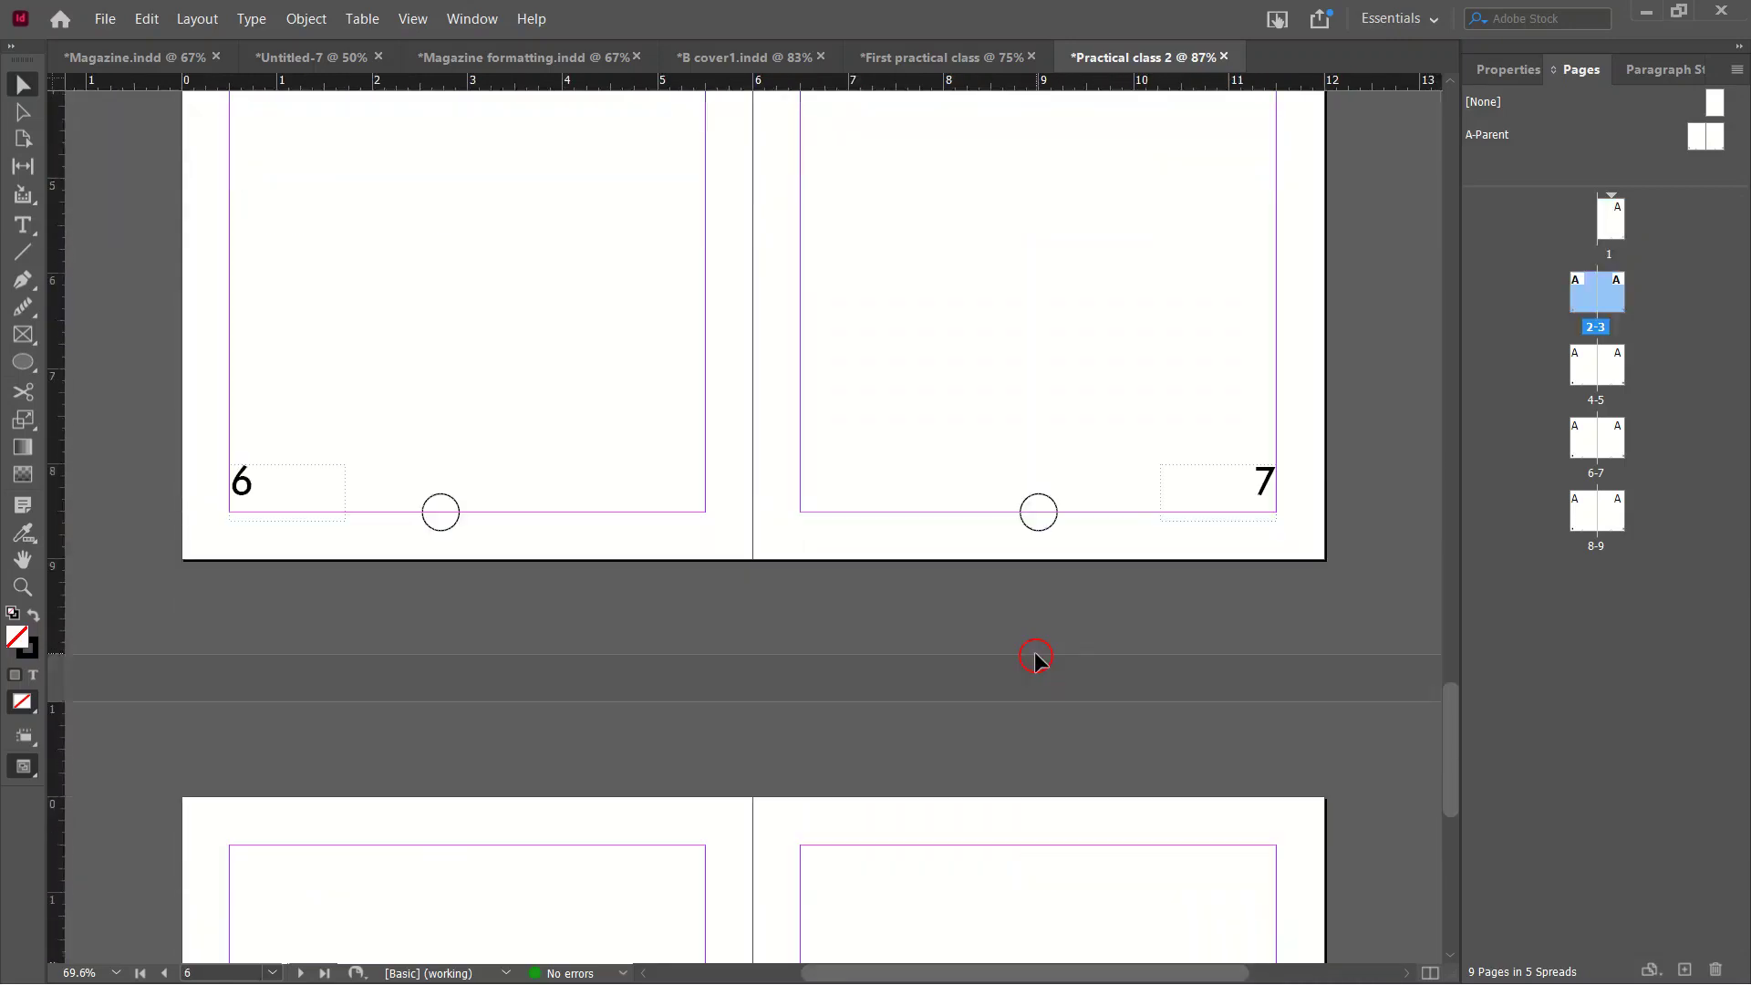
{"action": "scroll", "coordinate": [1034, 653], "scroll_direction": "down", "scroll_amount": 5}
{"action": "scroll", "coordinate": [1035, 654], "scroll_direction": "up", "scroll_amount": 15}
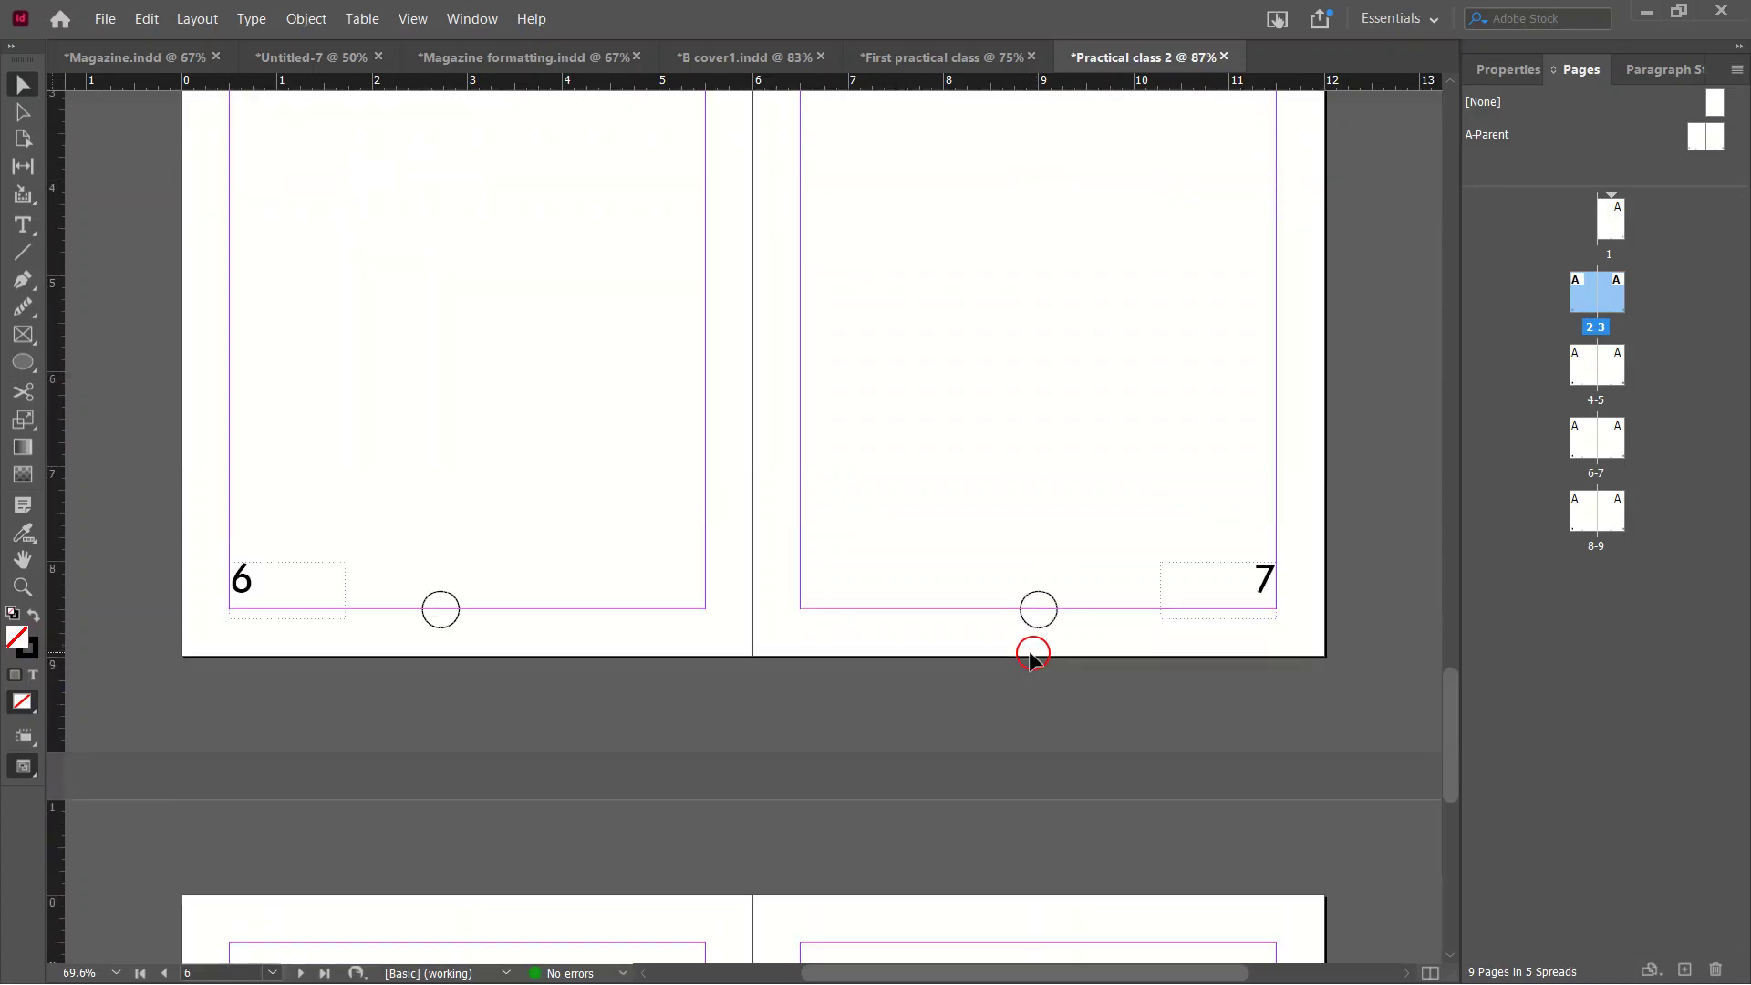
{"action": "scroll", "coordinate": [1044, 659], "scroll_direction": "up", "scroll_amount": 20}
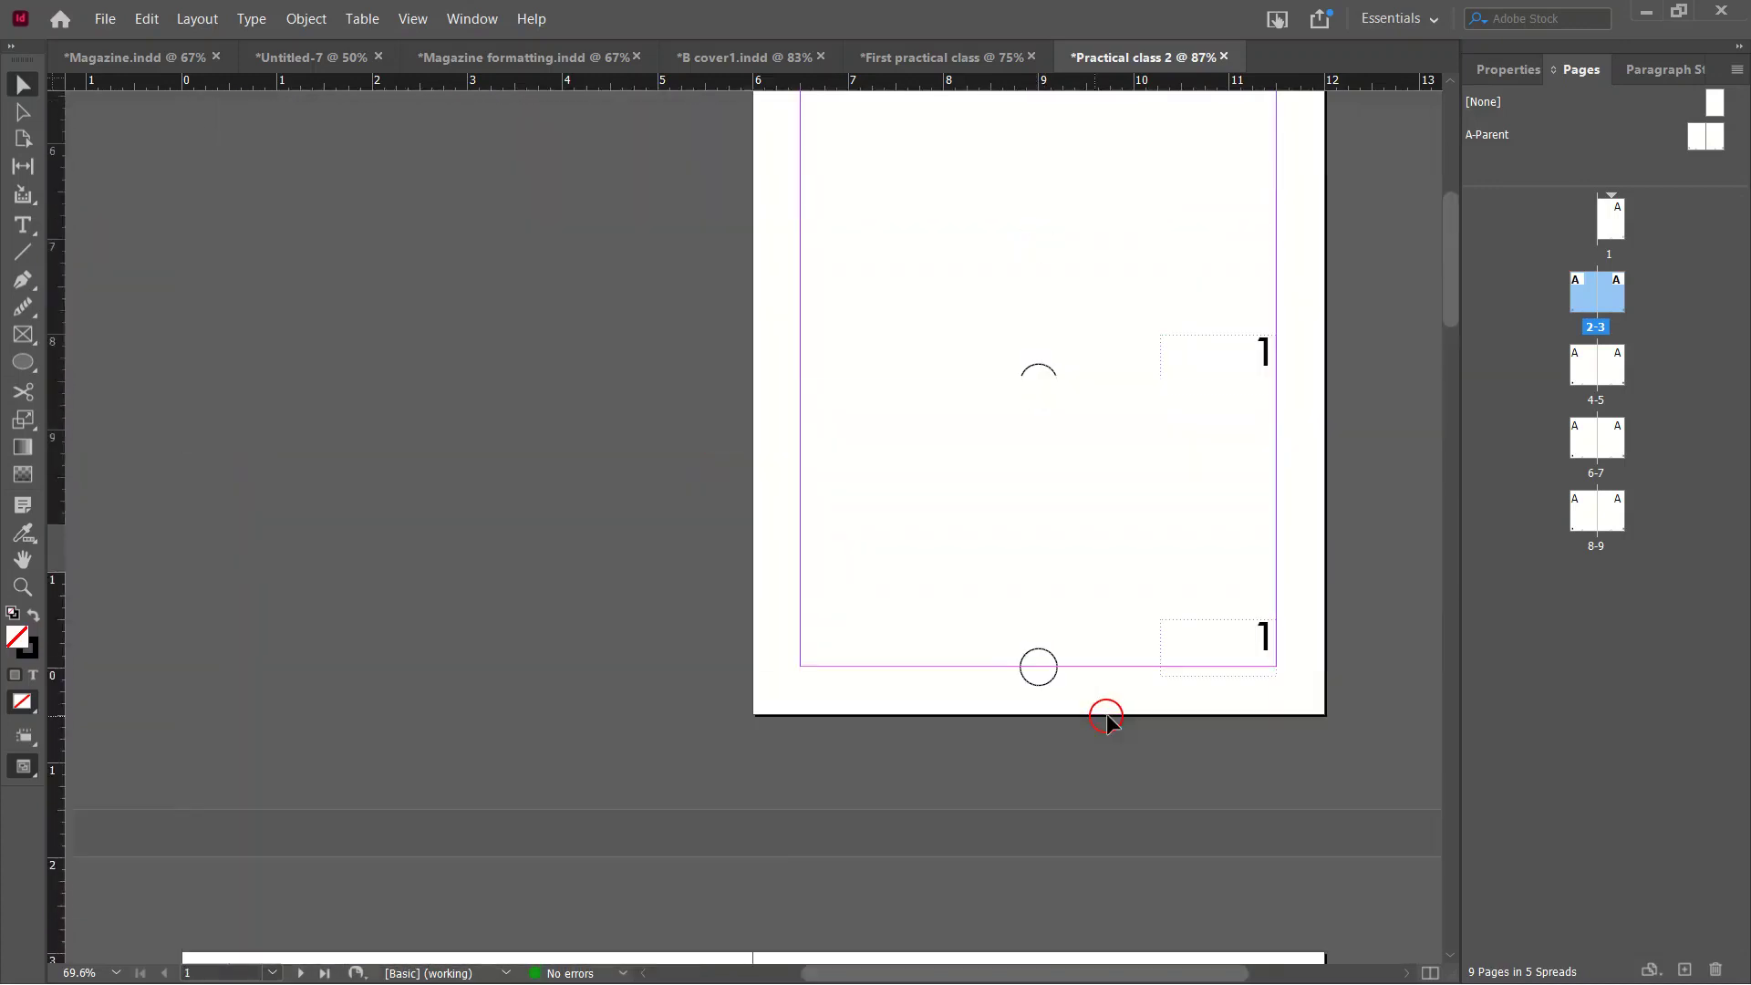
{"action": "scroll", "coordinate": [1128, 730], "scroll_direction": "down", "scroll_amount": 3}
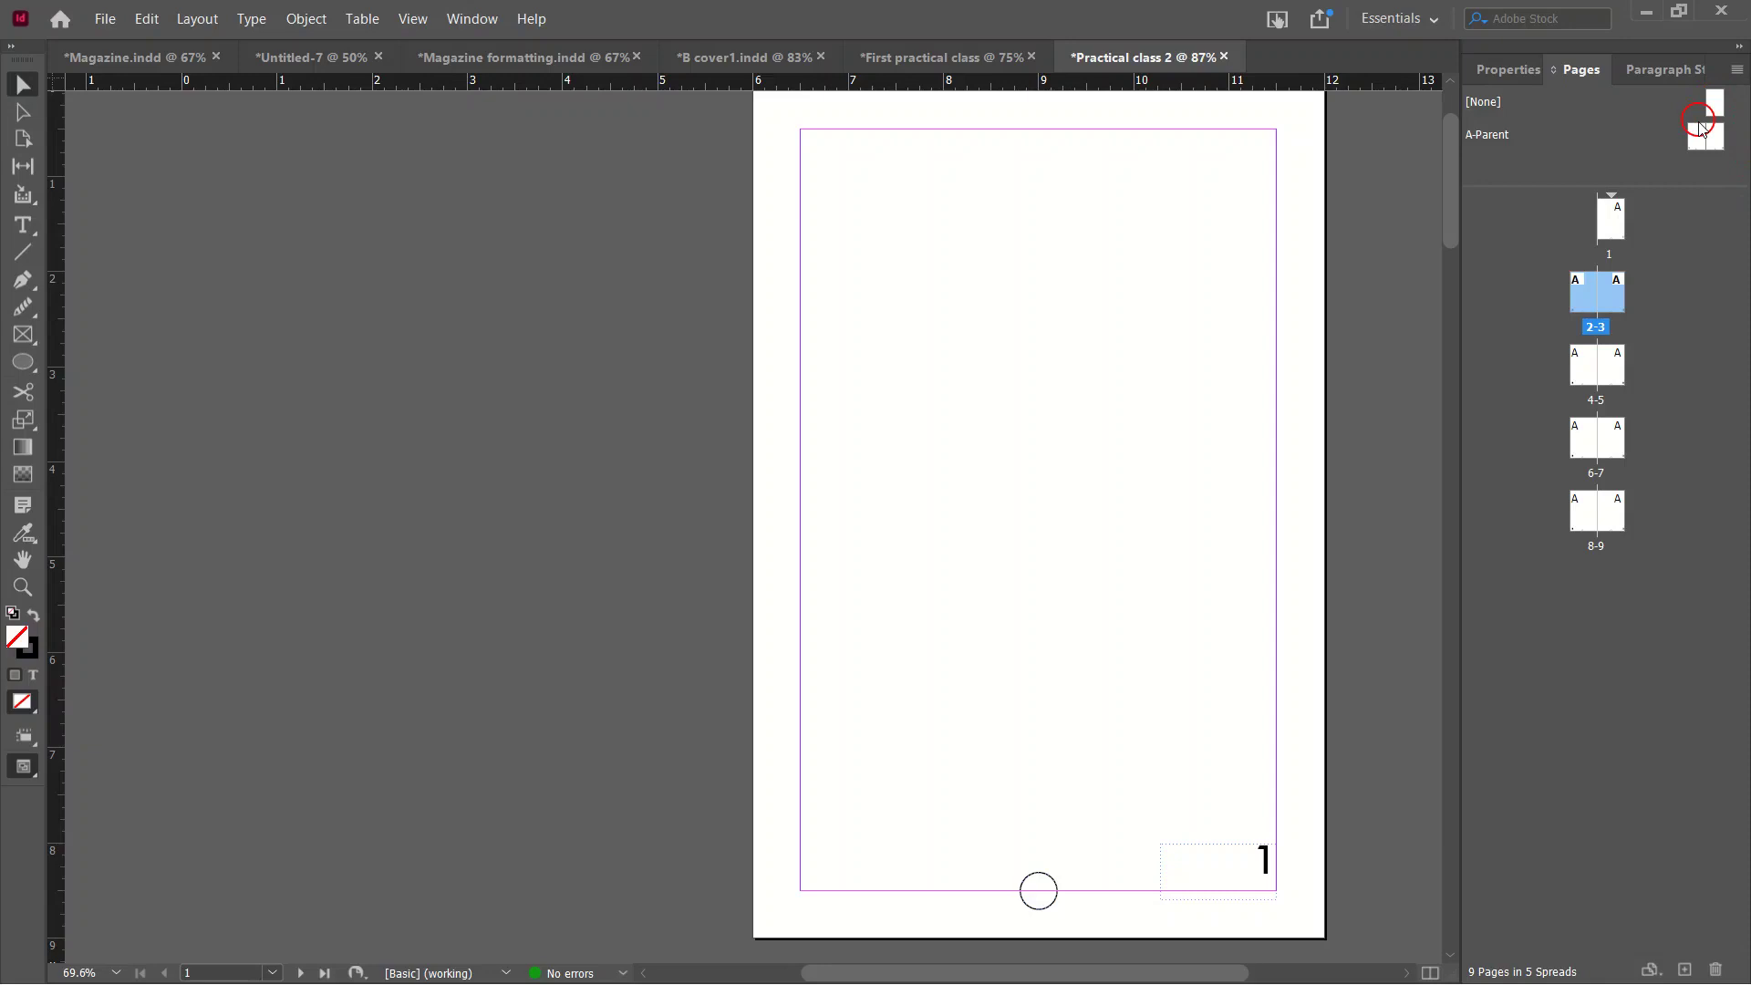
Open the A-Parent spread, try moving the page-number frame toward the bottom centre, then undo.
{"action": "double_click", "coordinate": [1698, 128]}
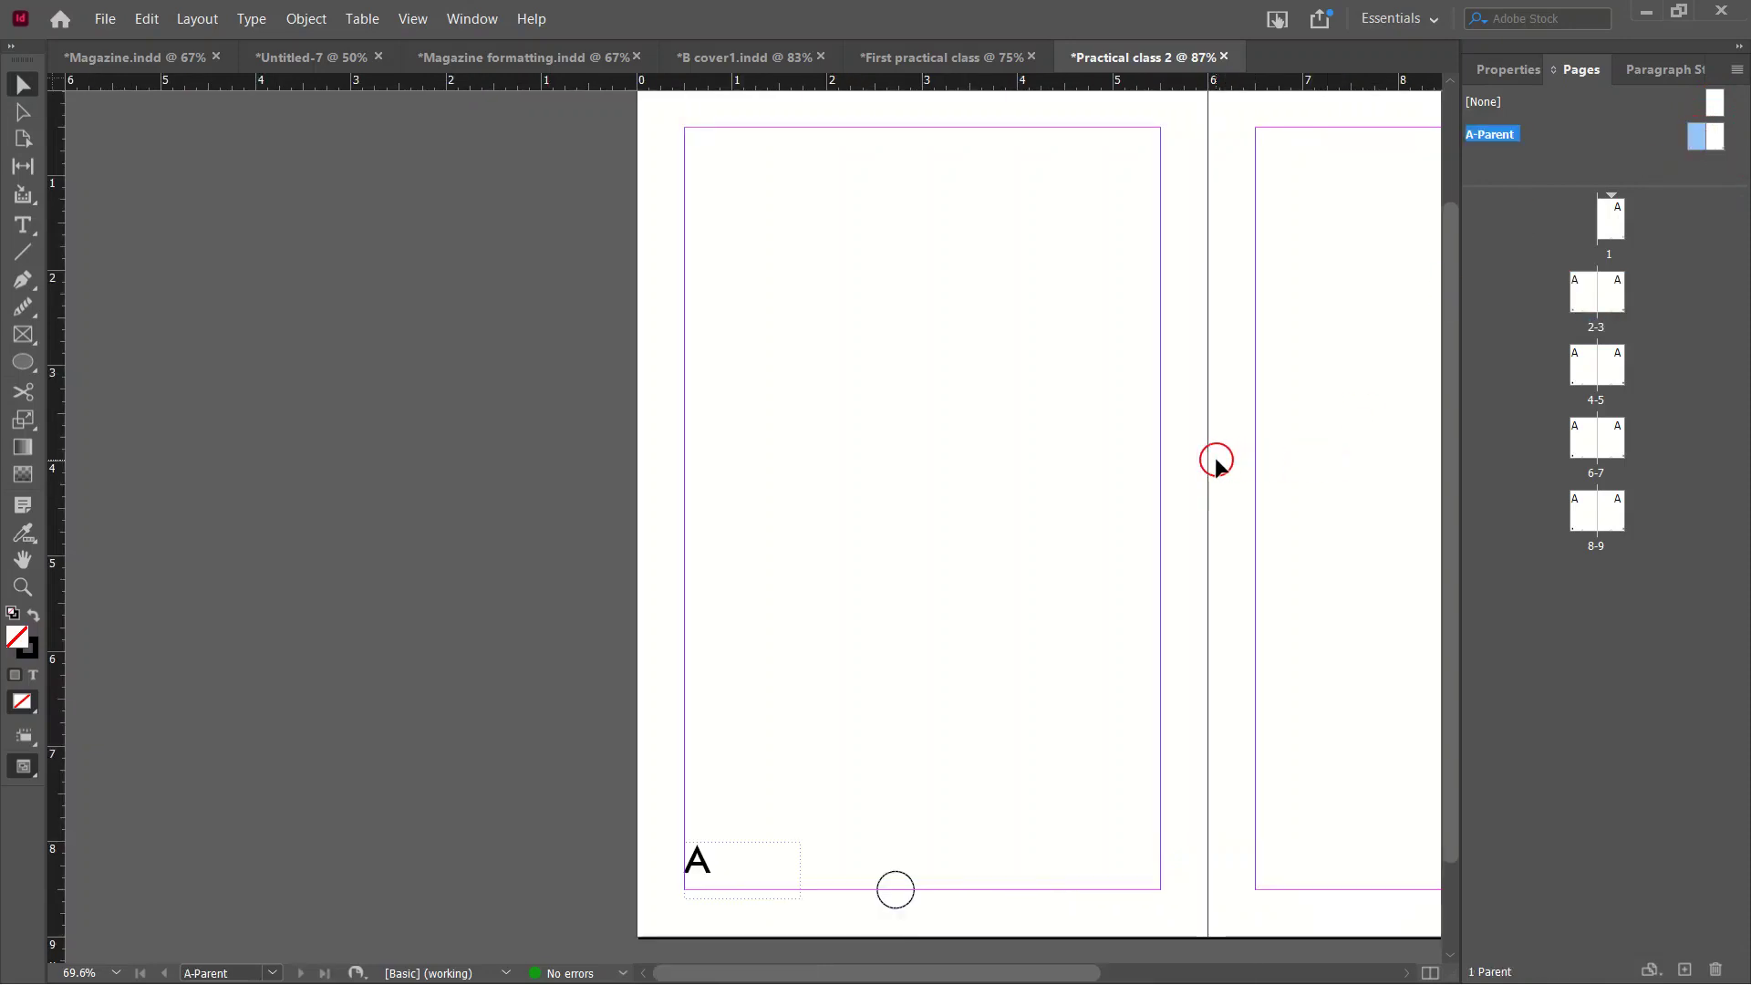
{"action": "scroll", "coordinate": [1151, 471], "scroll_direction": "up", "scroll_amount": 3}
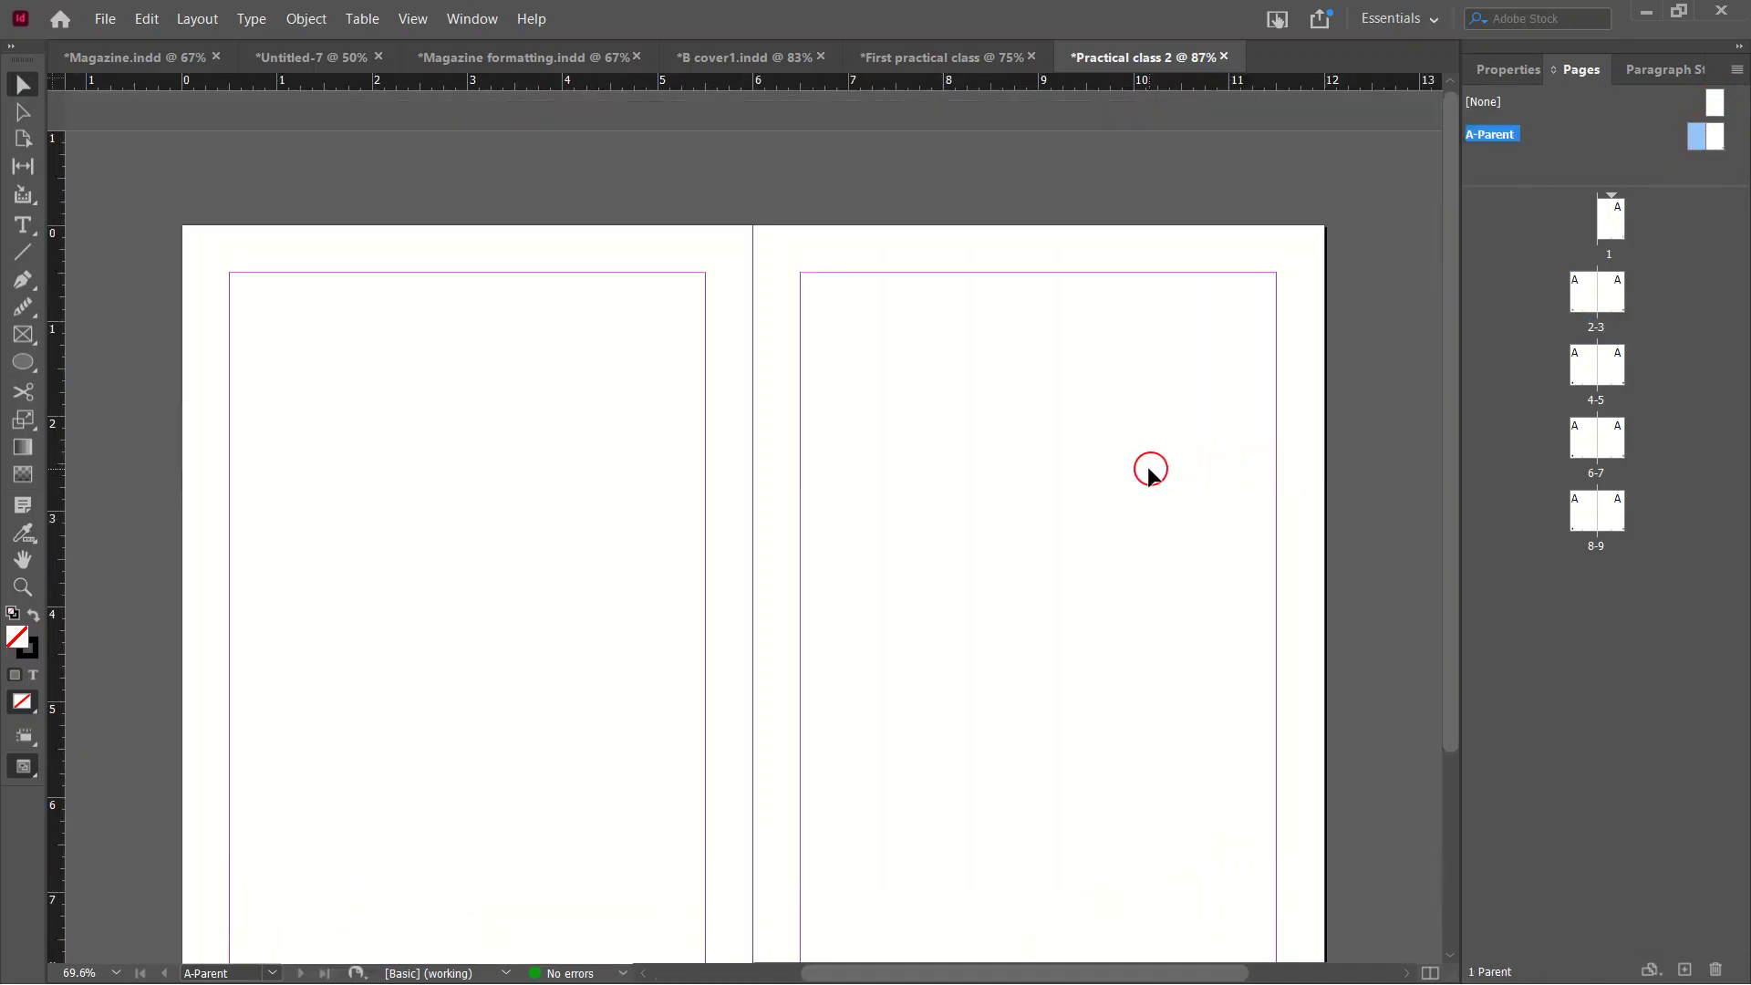
{"action": "scroll", "coordinate": [1151, 471], "scroll_direction": "down", "scroll_amount": 6}
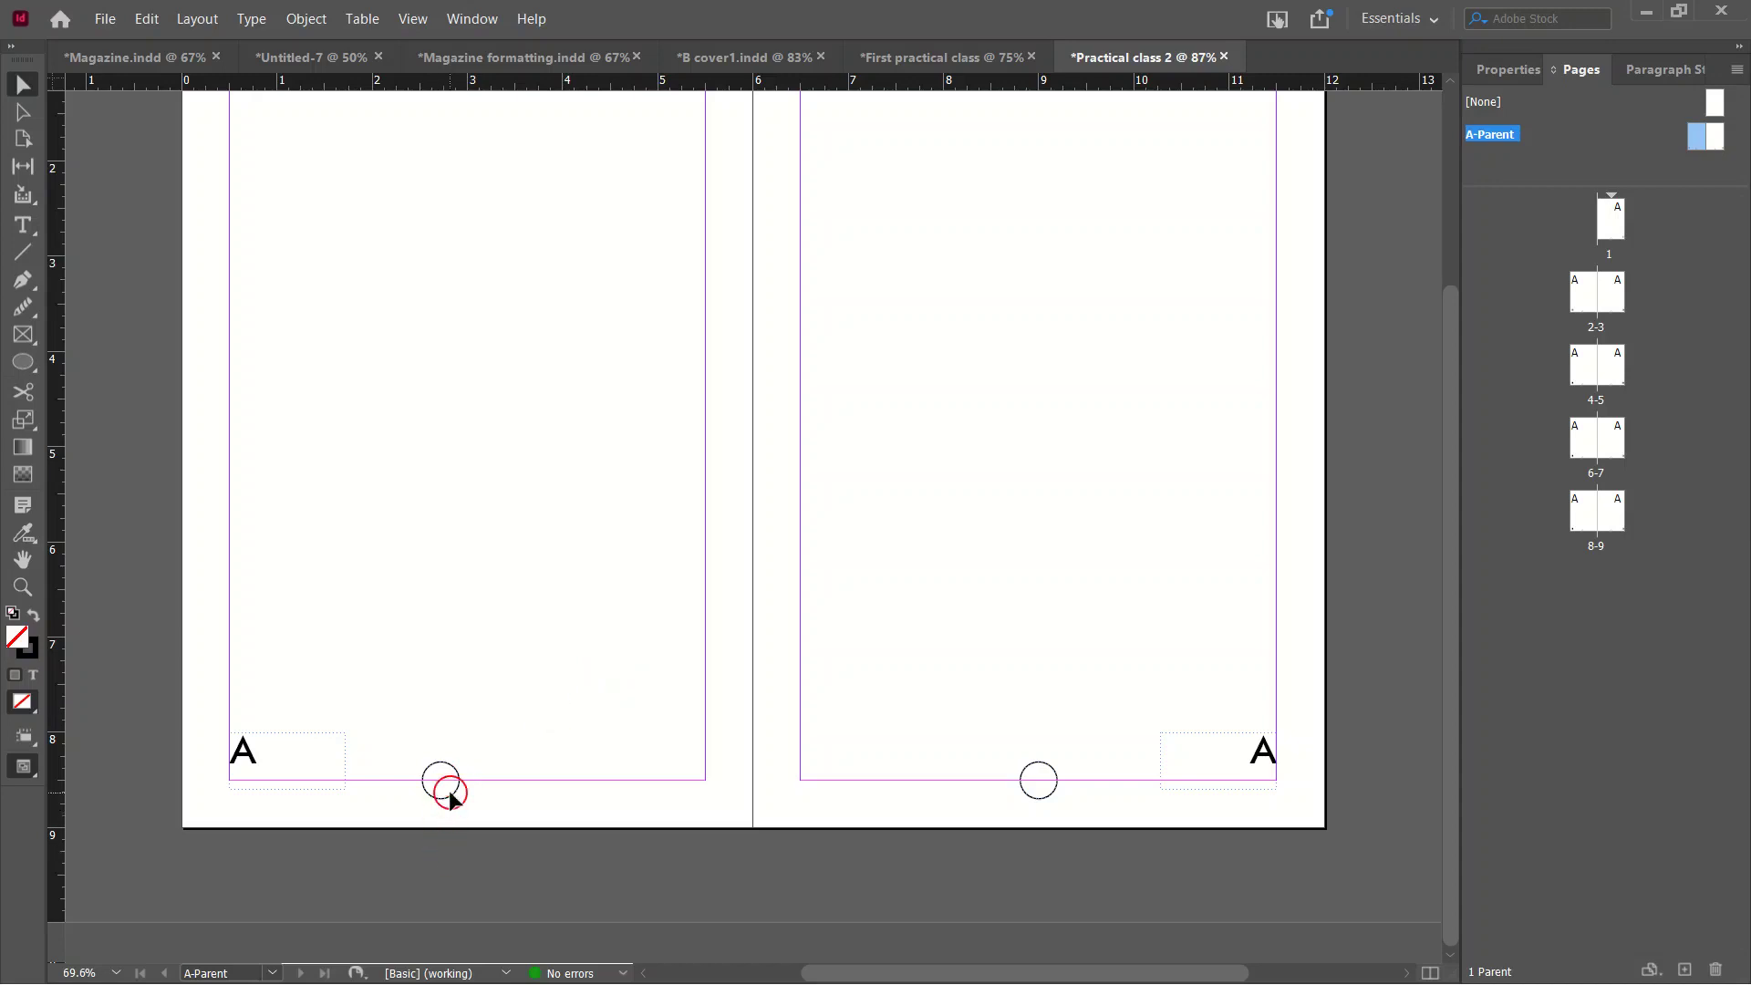
{"action": "left_click_drag", "start_coordinate": [255, 764], "coordinate": [463, 783]}
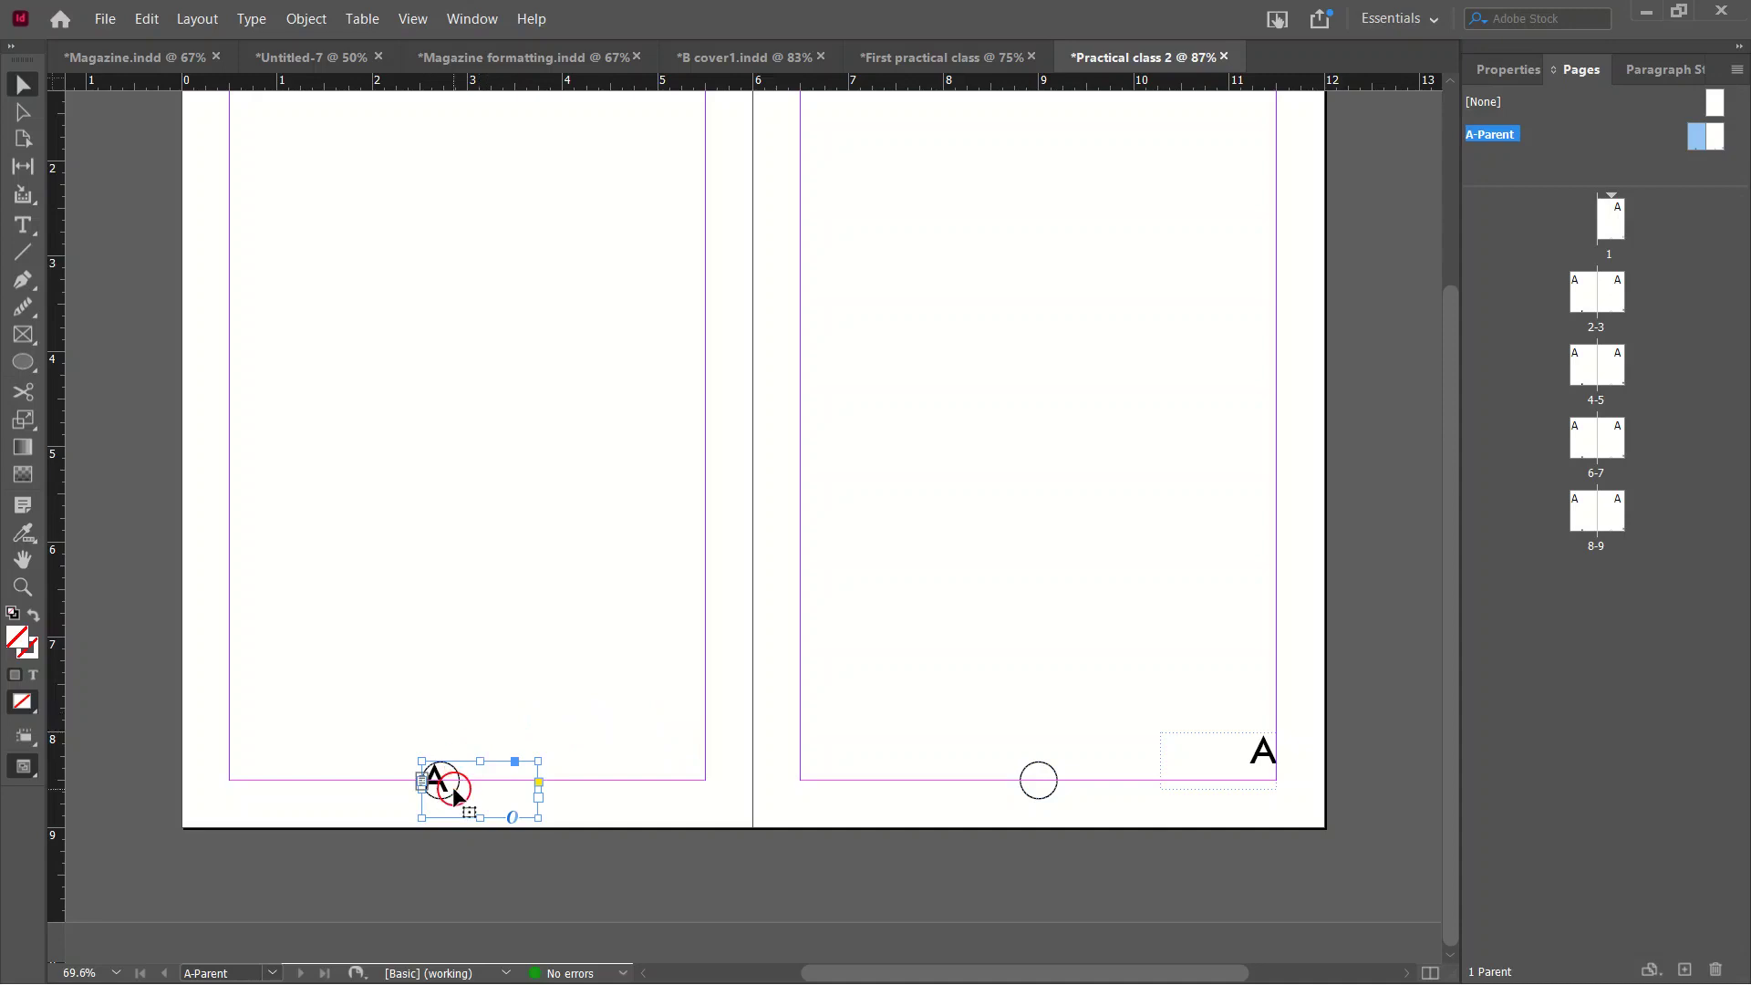
{"action": "left_click_drag", "start_coordinate": [454, 789], "coordinate": [456, 780]}
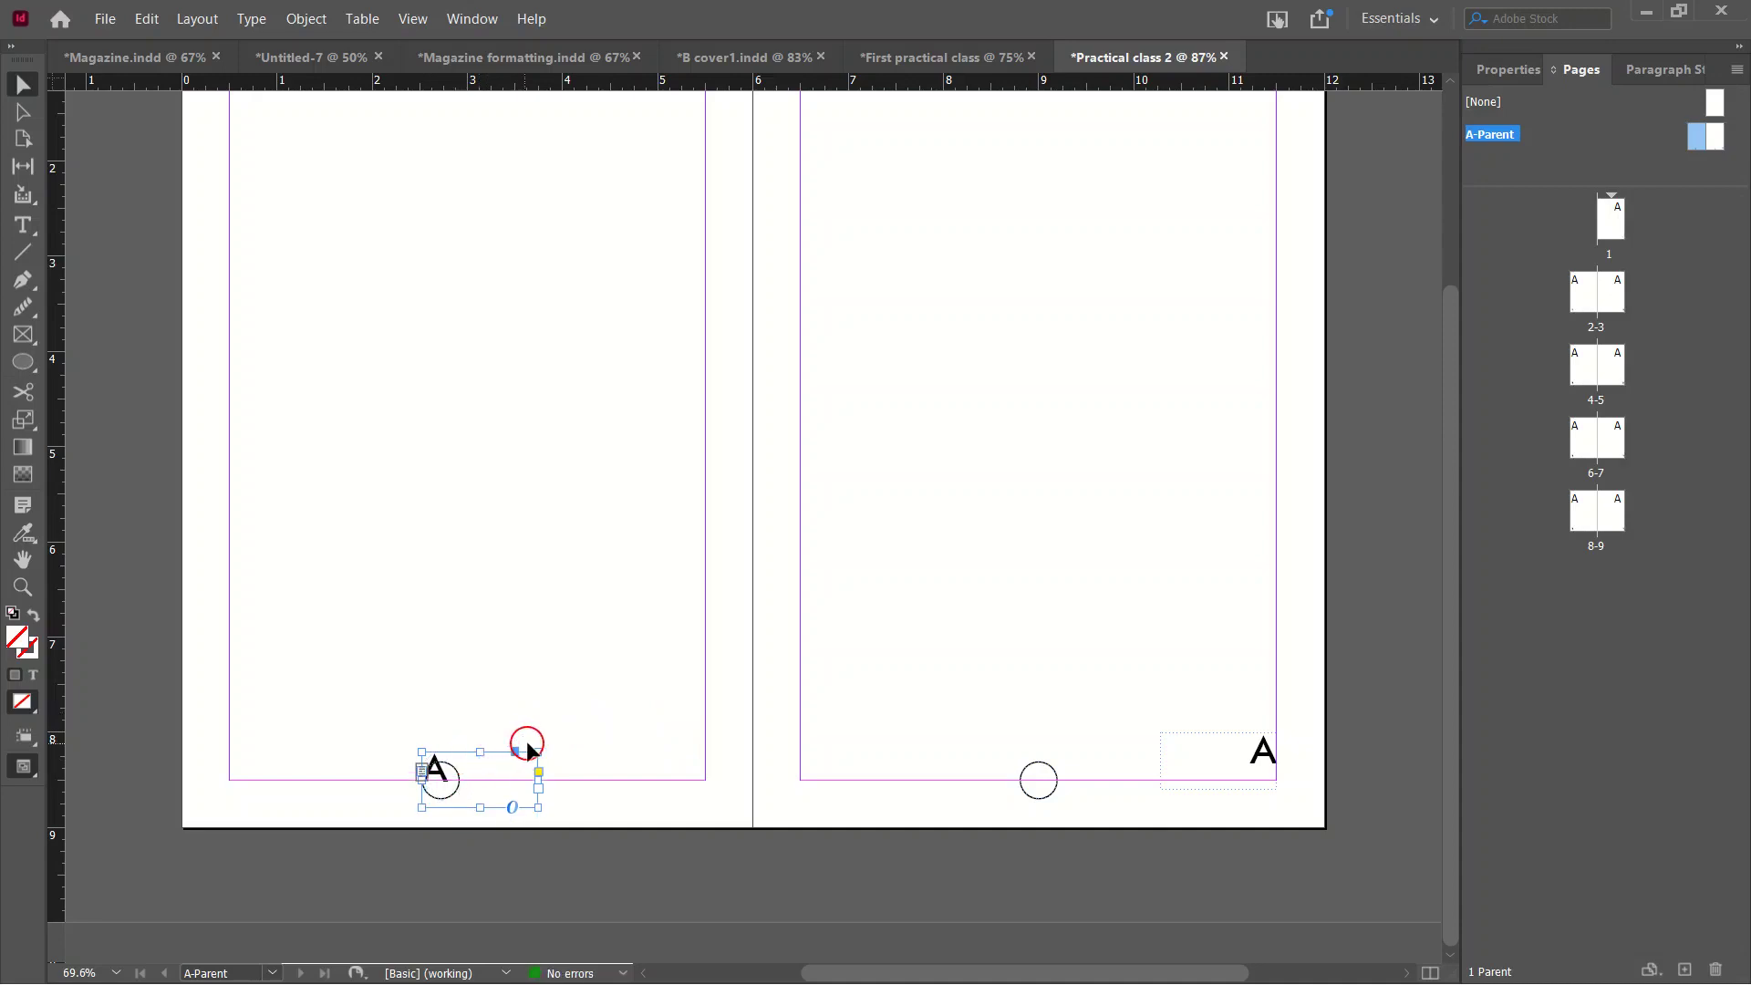
{"action": "key", "text": "ctrl+z"}
Delete the small circles from the bottom margins of both parent pages.
{"action": "left_click", "coordinate": [443, 766]}
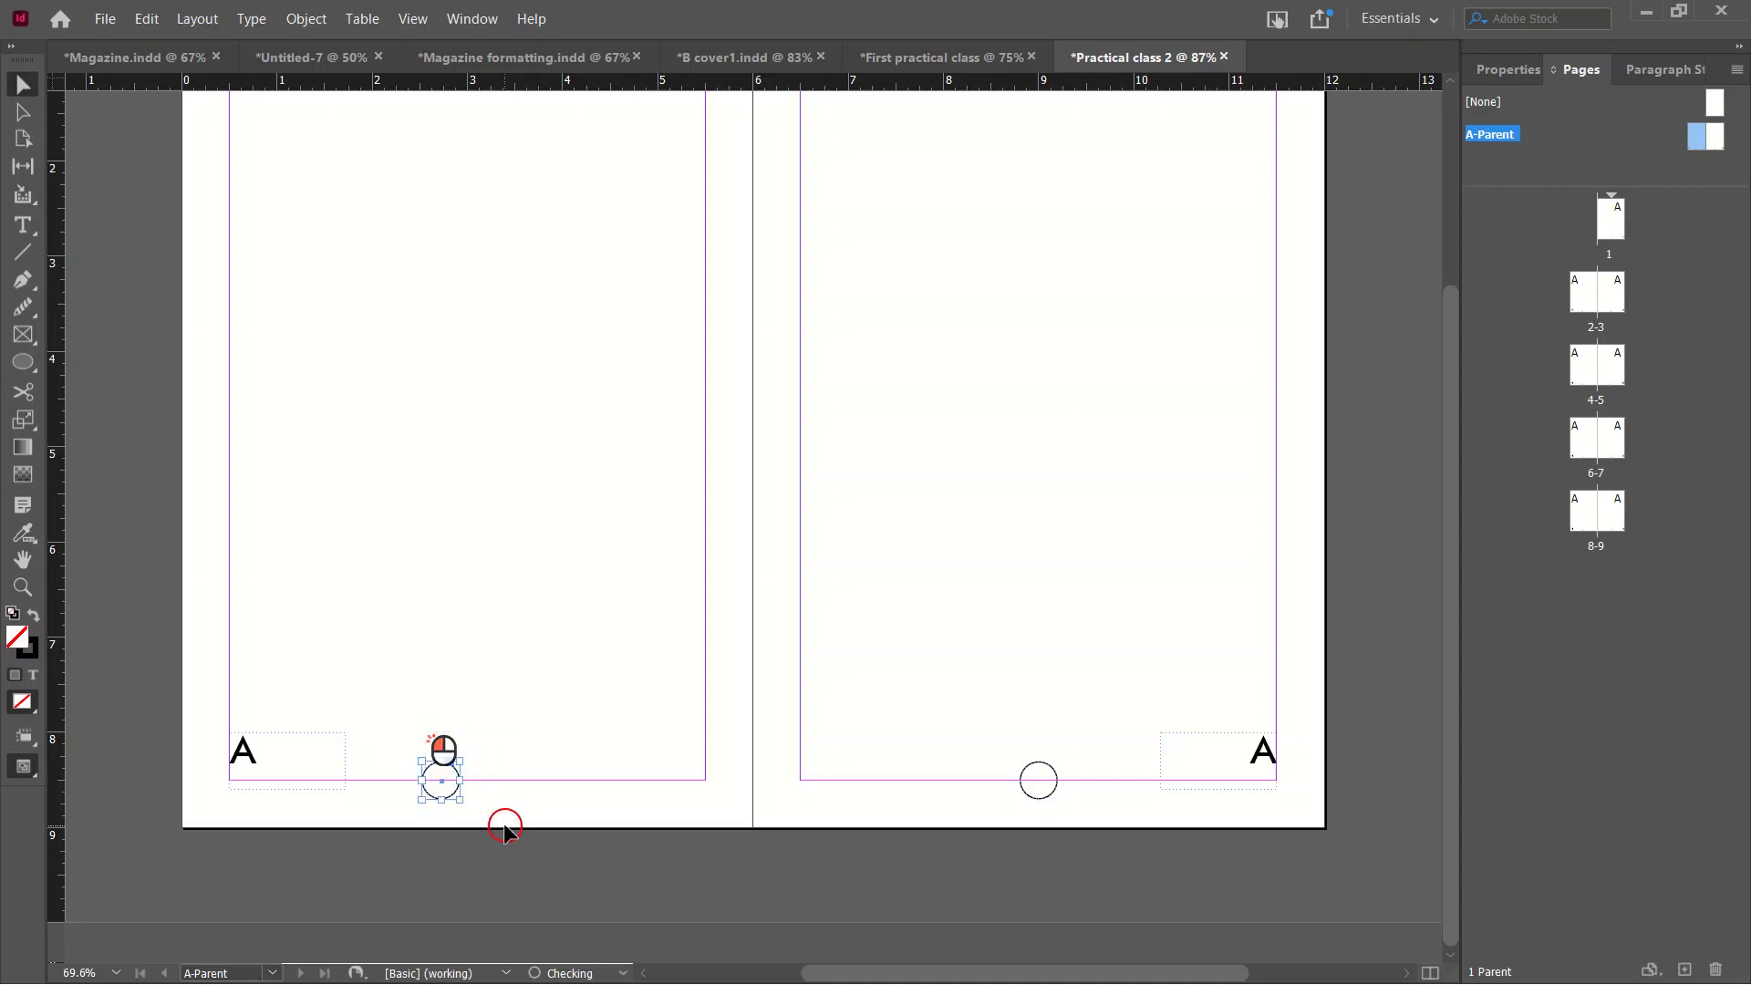
{"action": "key", "text": "Delete"}
{"action": "left_click_drag", "start_coordinate": [1008, 709], "coordinate": [1105, 845]}
{"action": "key", "text": "Delete"}
{"action": "left_click", "coordinate": [22, 234]}
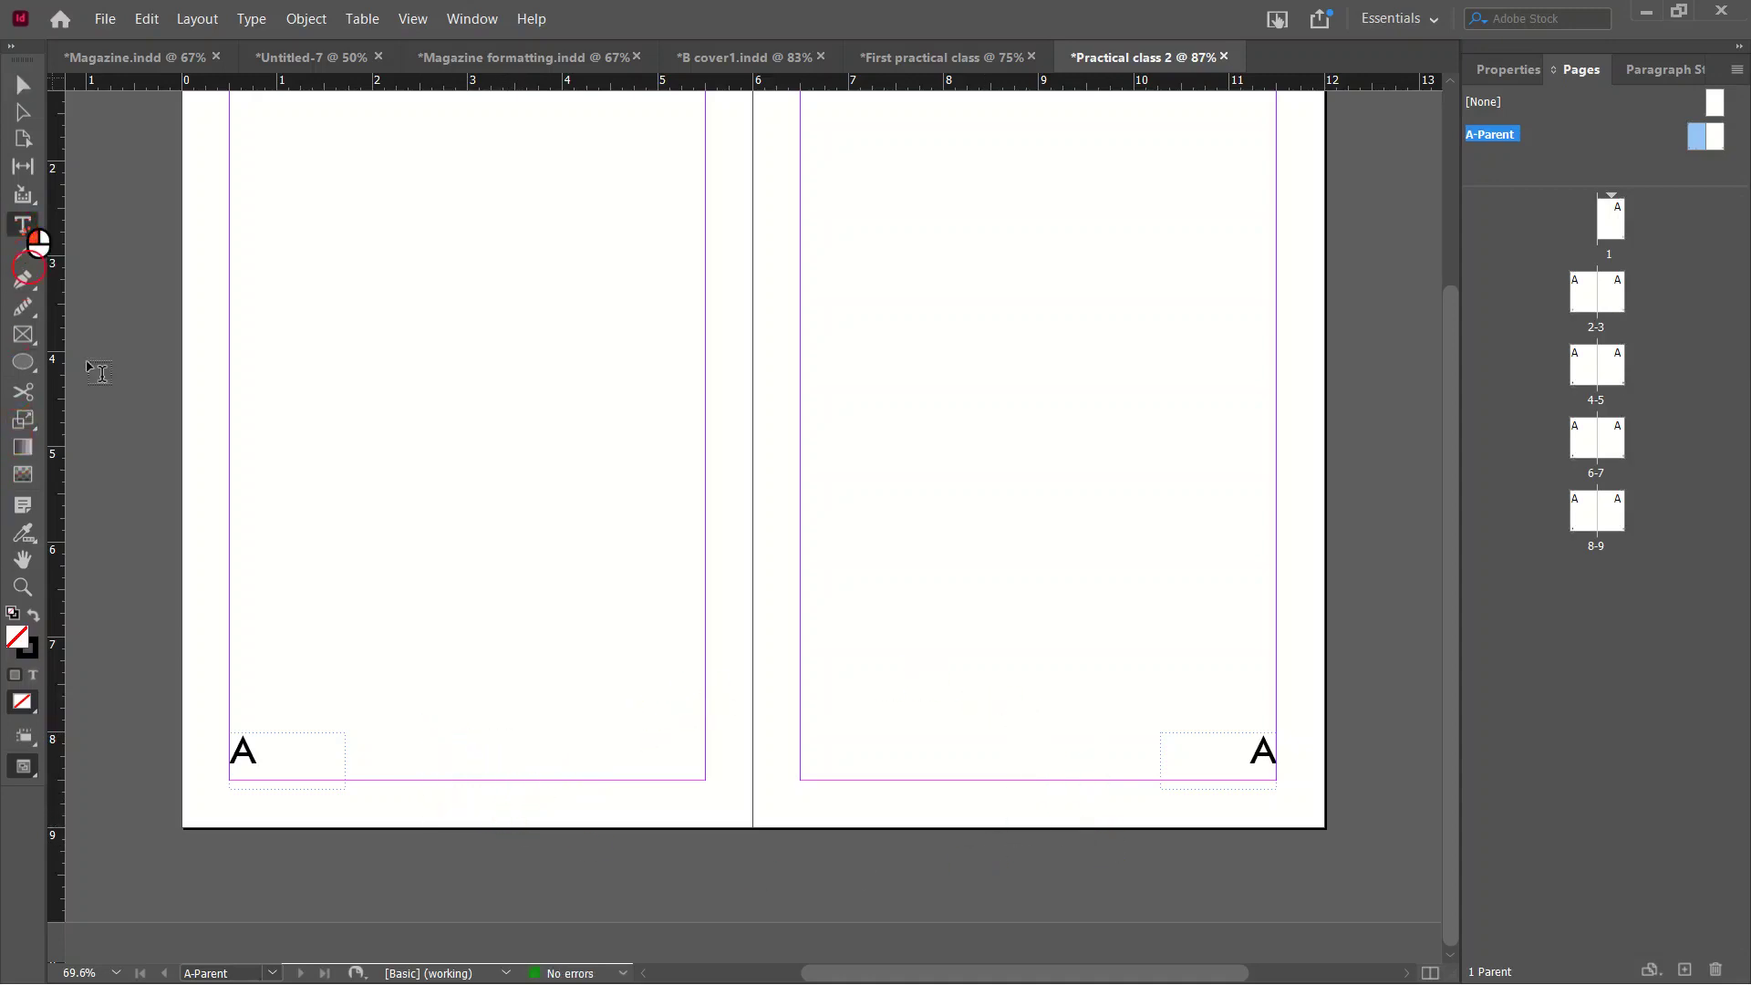
Add Coming home text frames at the bottom of both parent pages, right-aligning the right-page one.
{"action": "left_click_drag", "start_coordinate": [385, 662], "coordinate": [668, 732]}
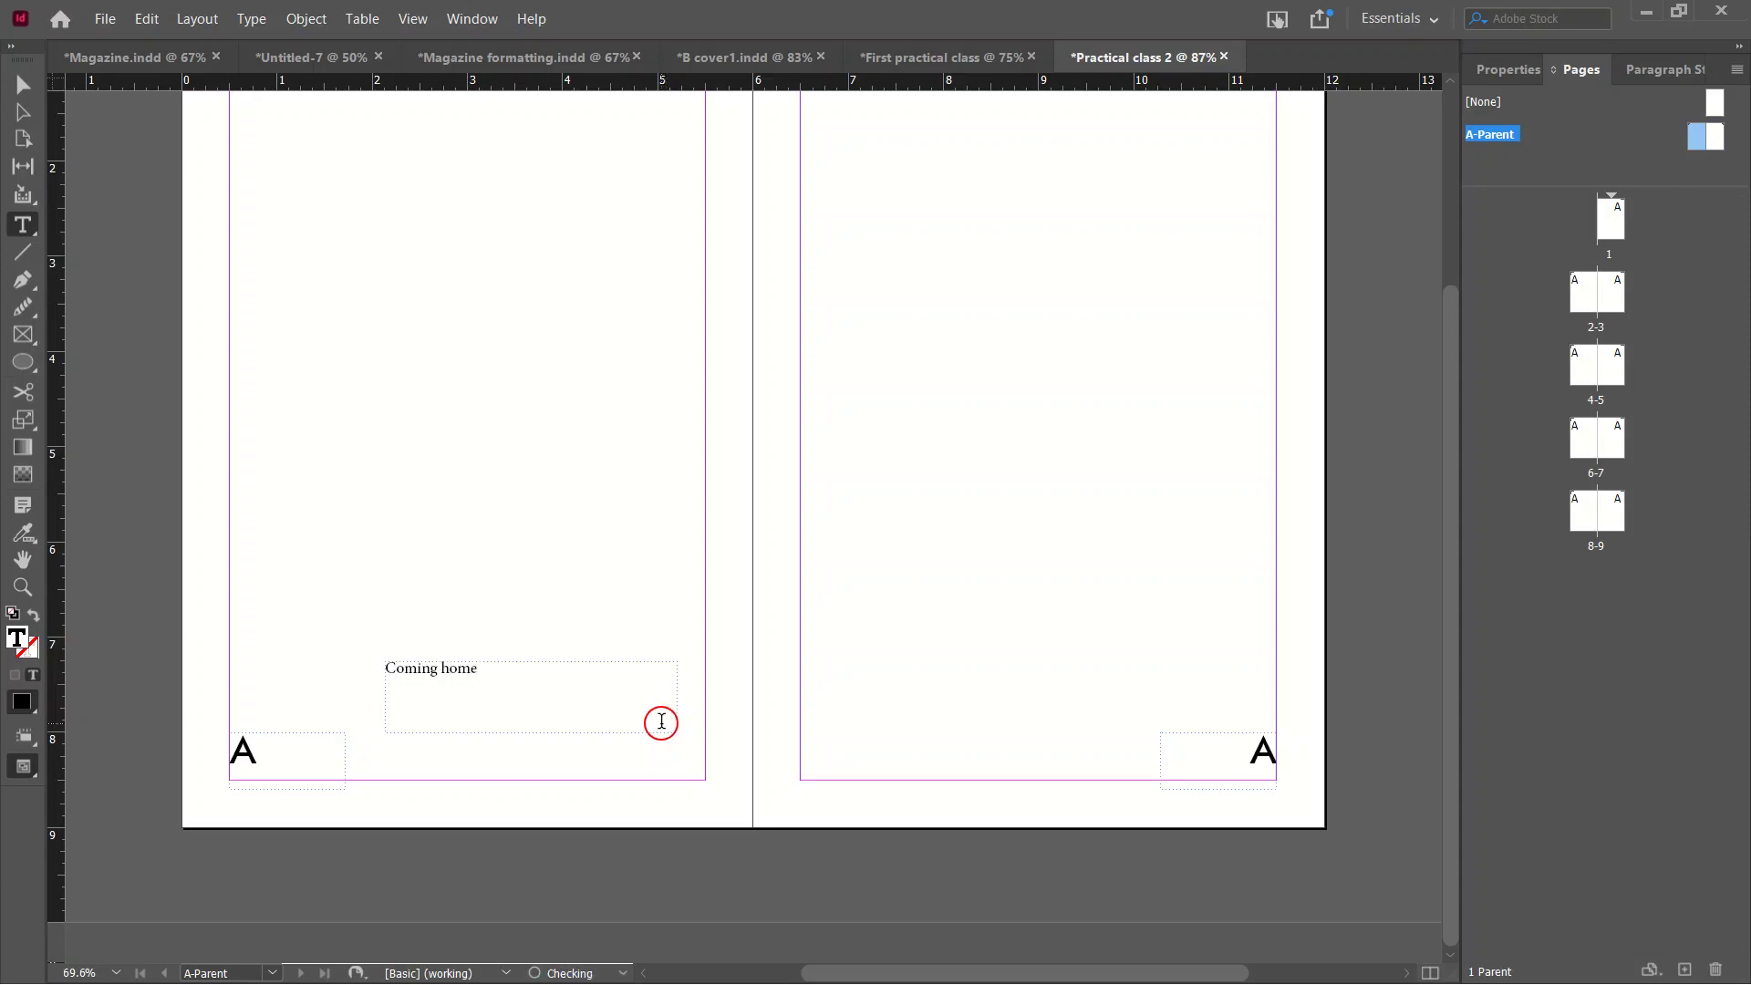
{"action": "left_click", "coordinate": [27, 91]}
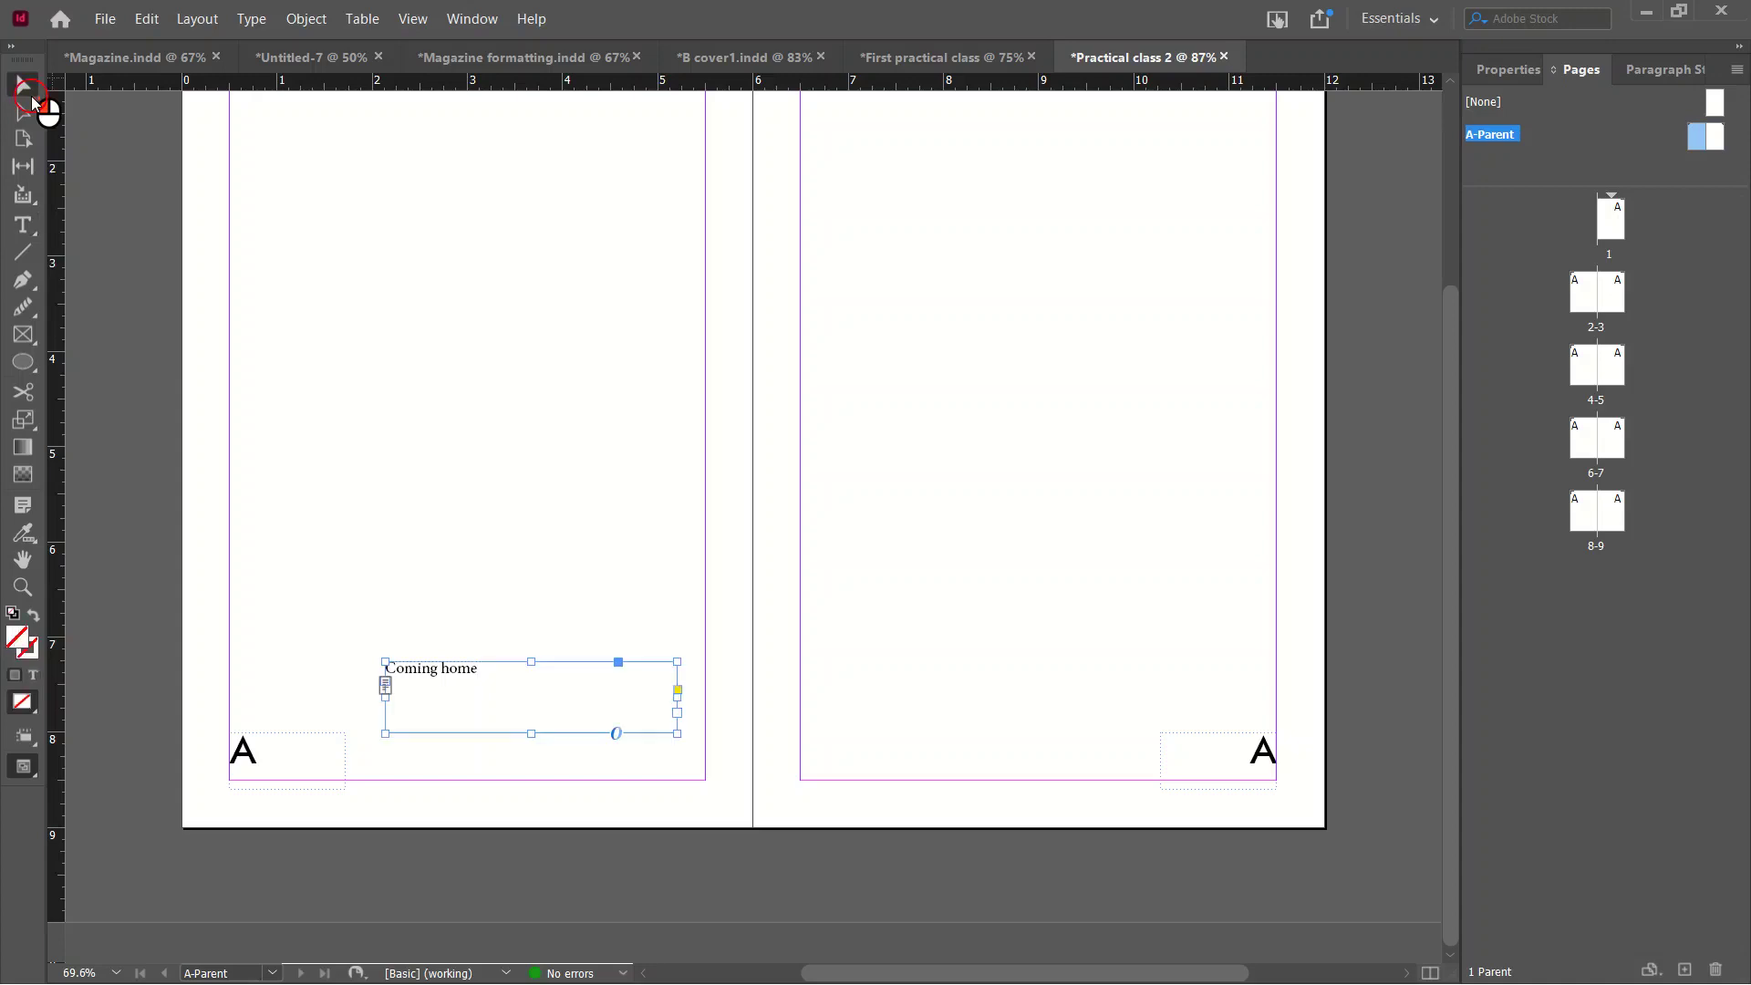
{"action": "left_click_drag", "start_coordinate": [529, 735], "coordinate": [985, 785]}
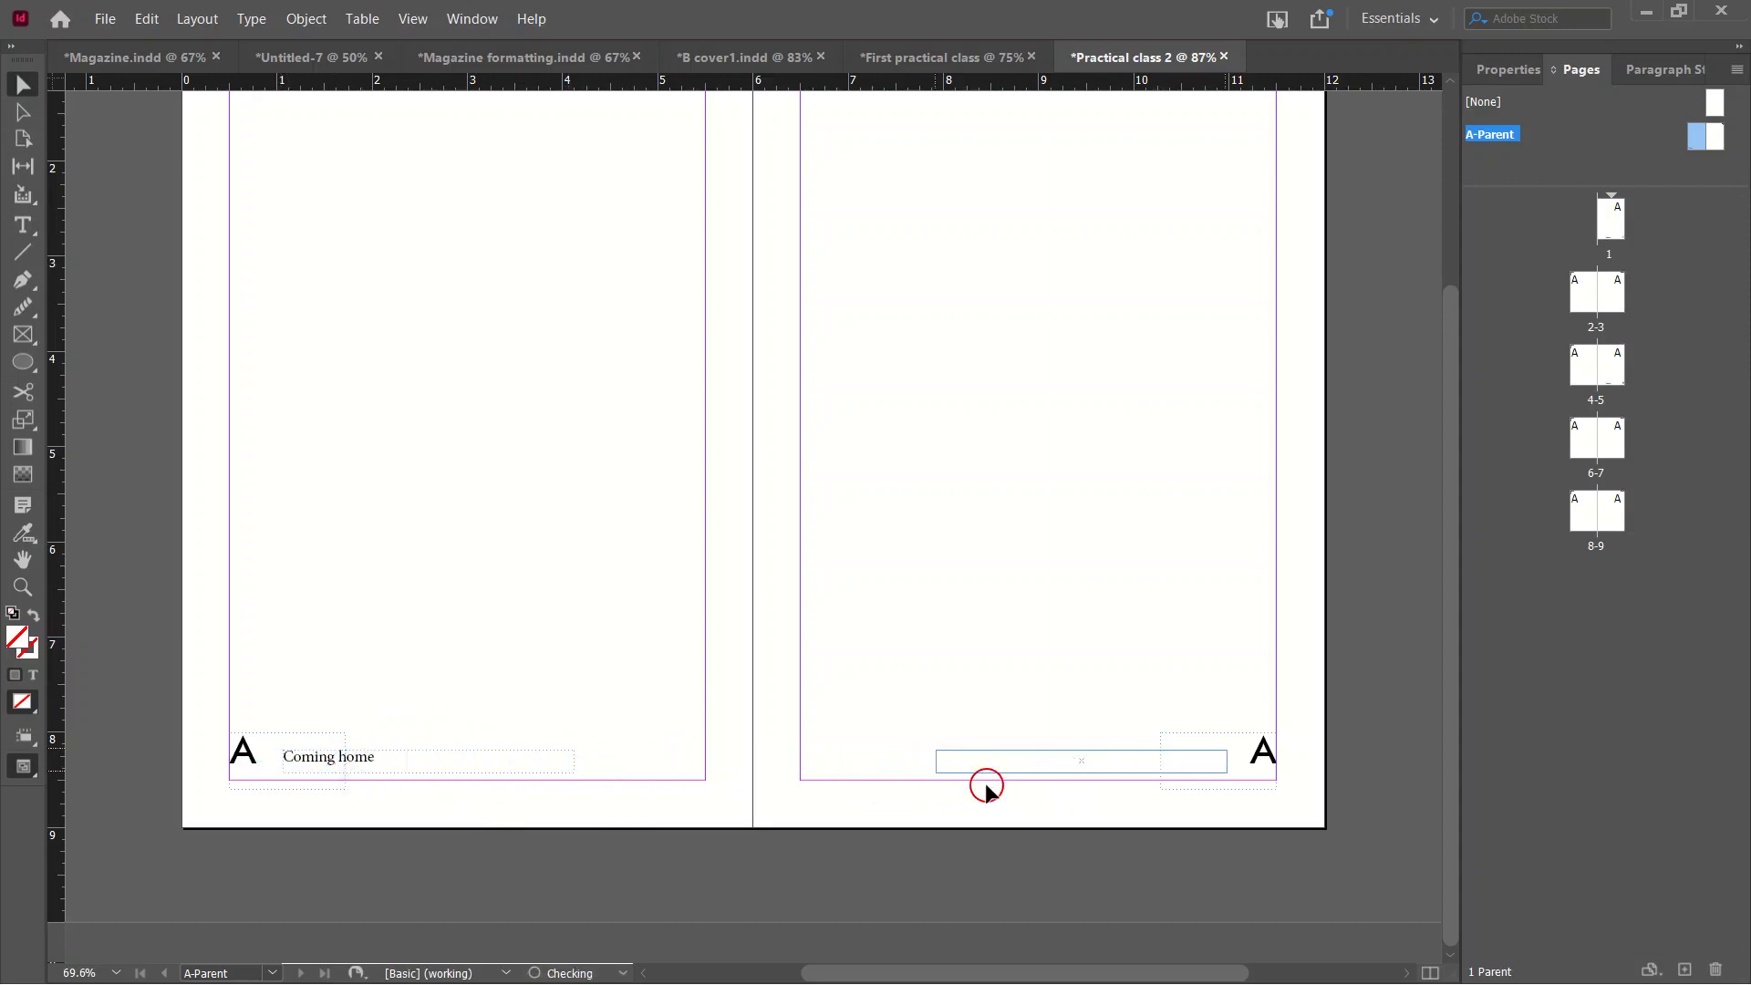
{"action": "double_click", "coordinate": [1025, 766]}
{"action": "triple_click", "coordinate": [1025, 766]}
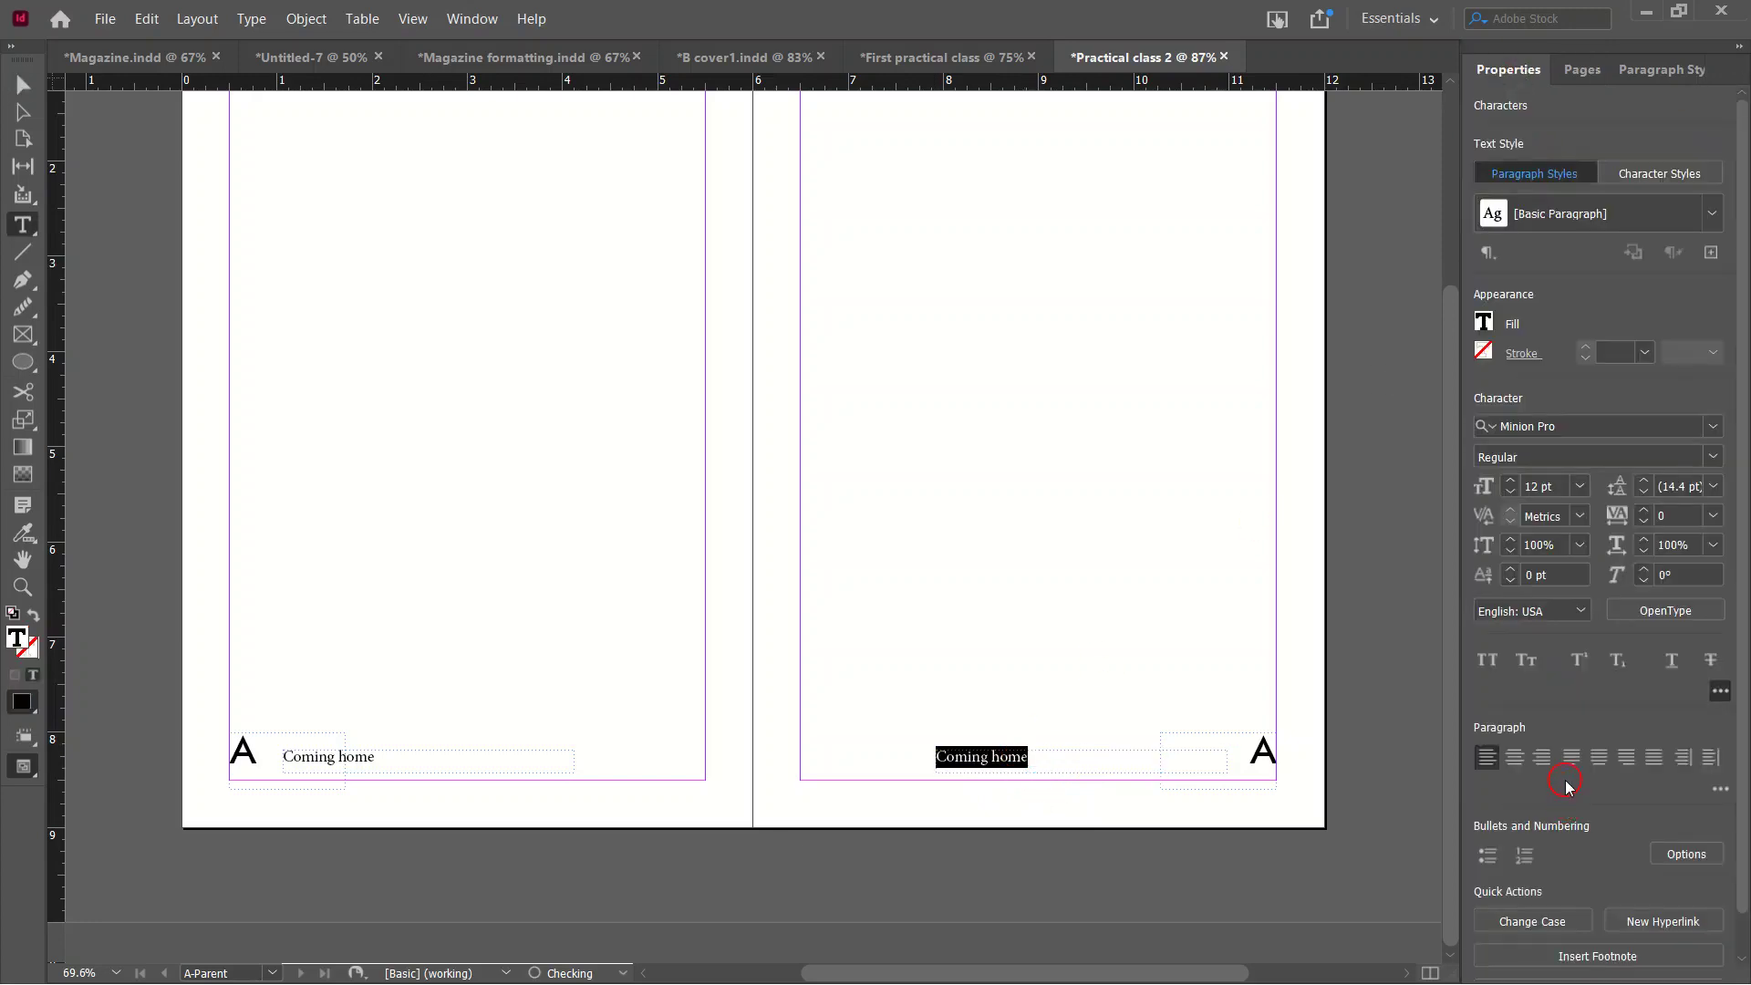
{"action": "left_click", "coordinate": [1541, 757]}
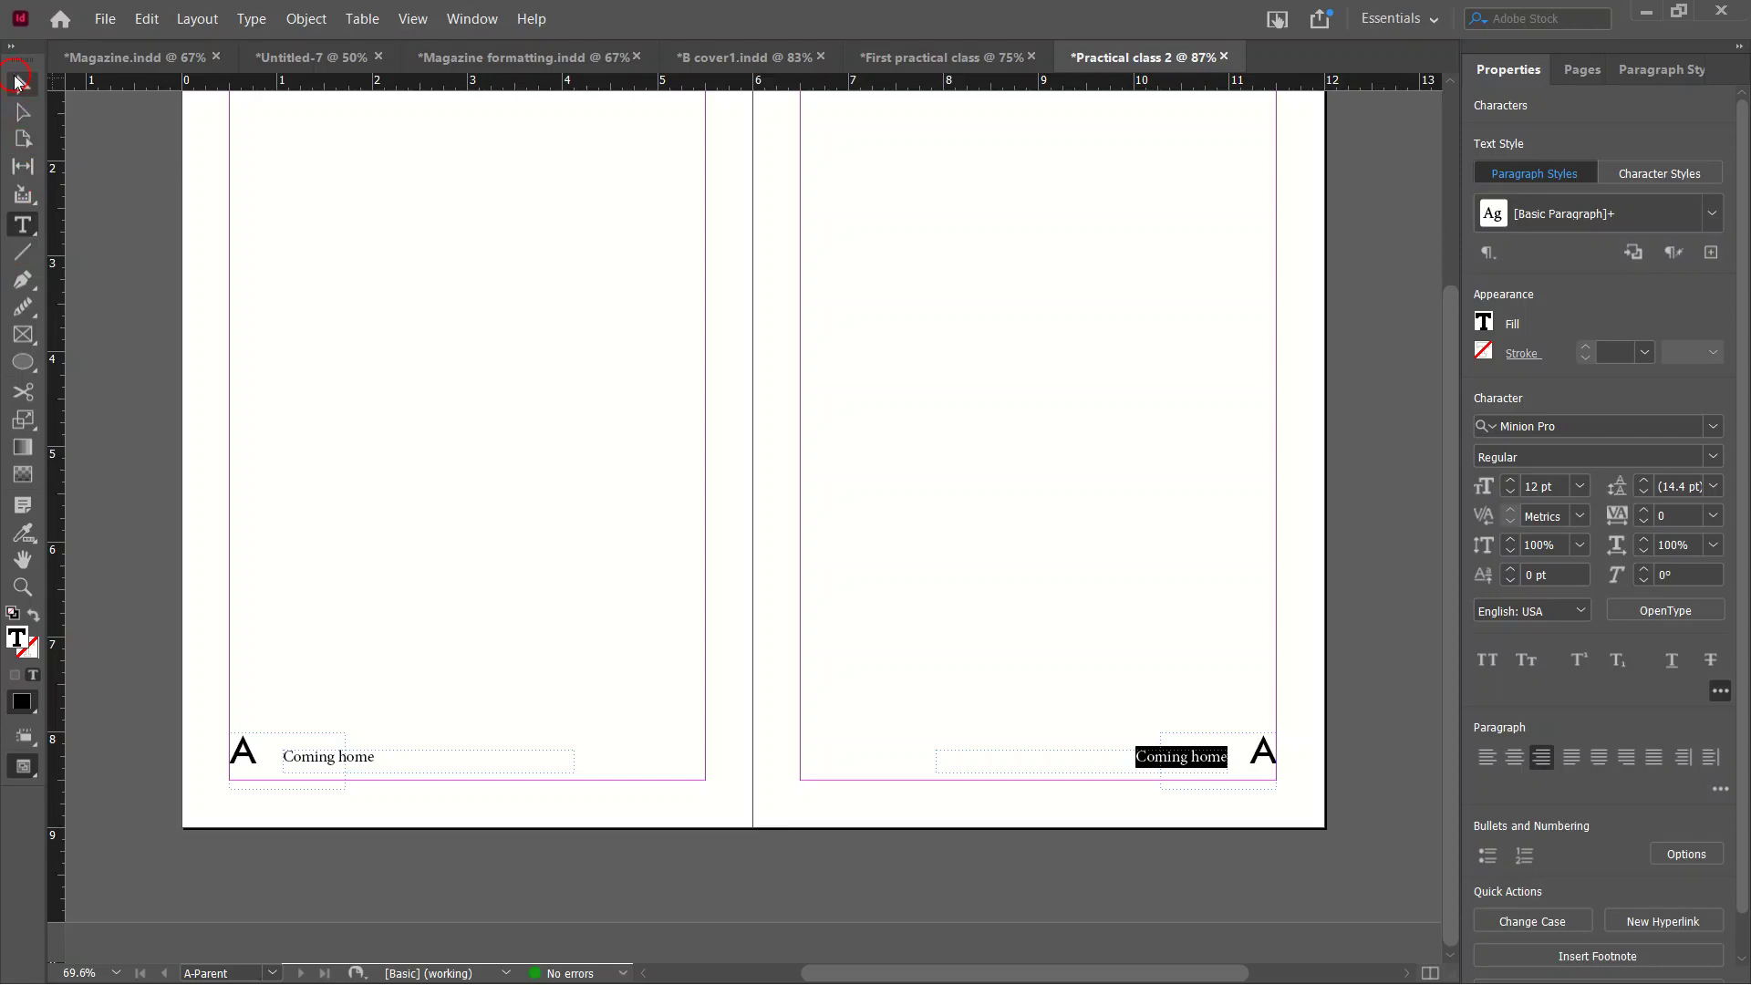
{"action": "left_click", "coordinate": [16, 82]}
Move both Coming home frames to the page tops, align the right header to its margin, and fit the spread.
{"action": "scroll", "coordinate": [509, 625], "scroll_direction": "up", "scroll_amount": 3}
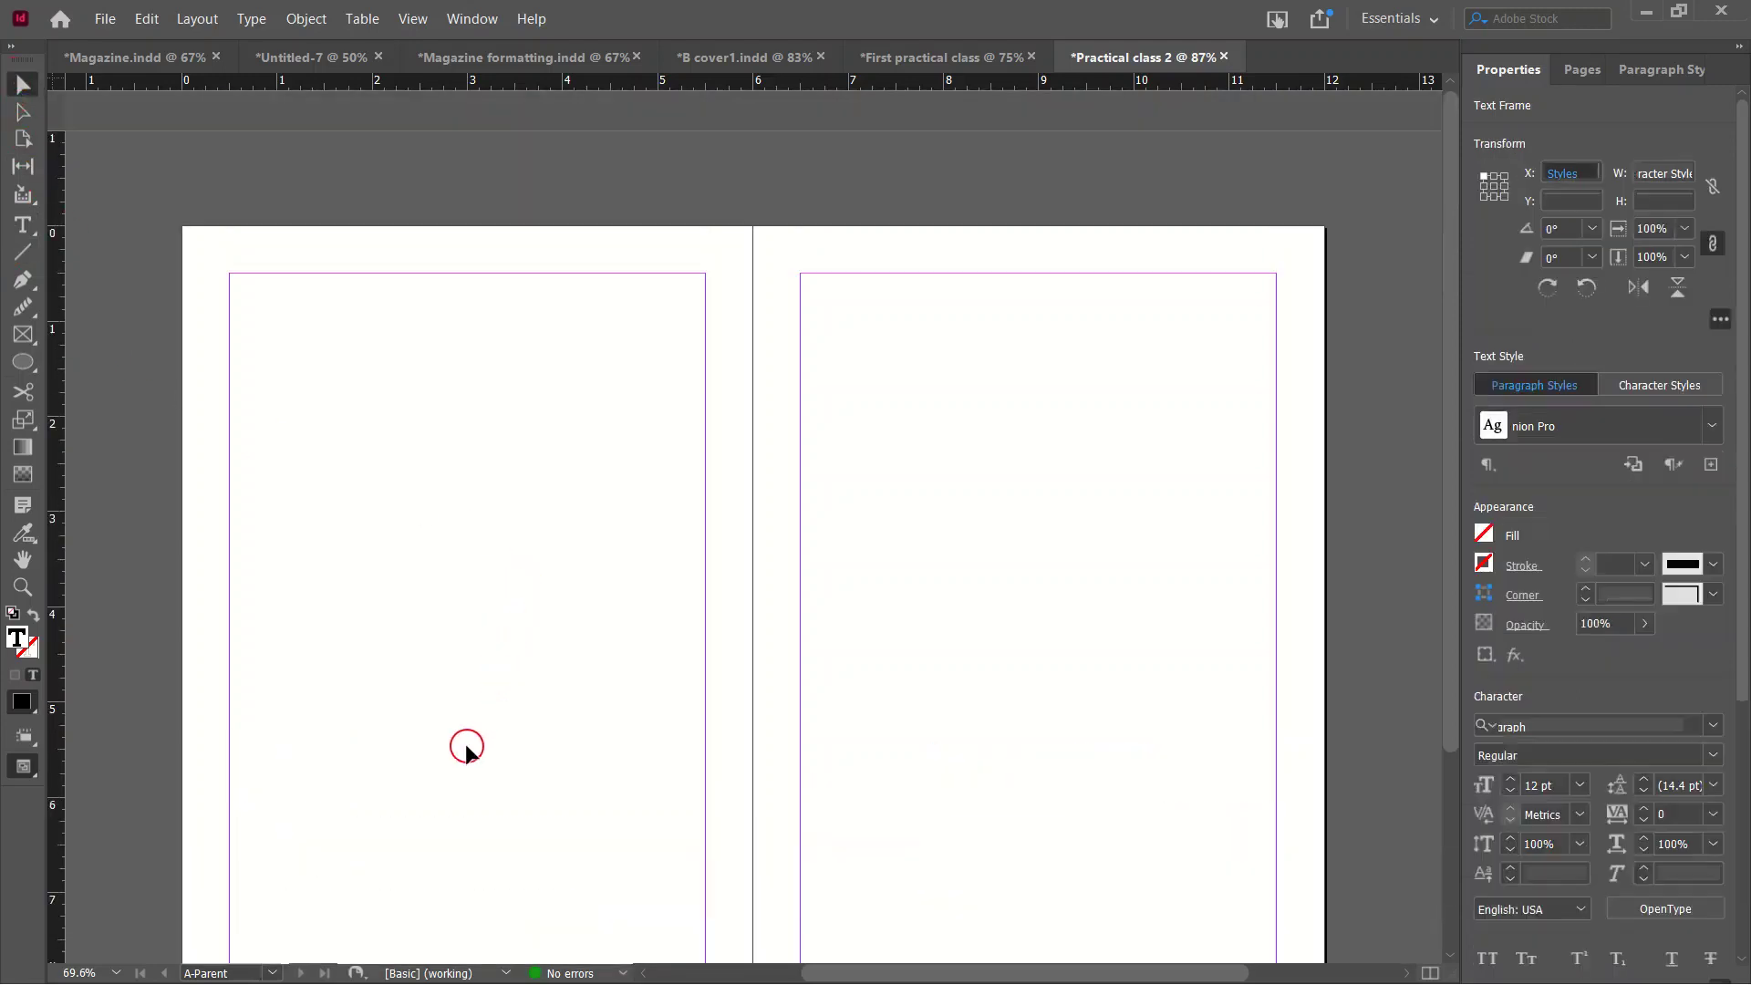
{"action": "left_click_drag", "start_coordinate": [364, 948], "coordinate": [312, 207]}
{"action": "double_click", "coordinate": [310, 206]}
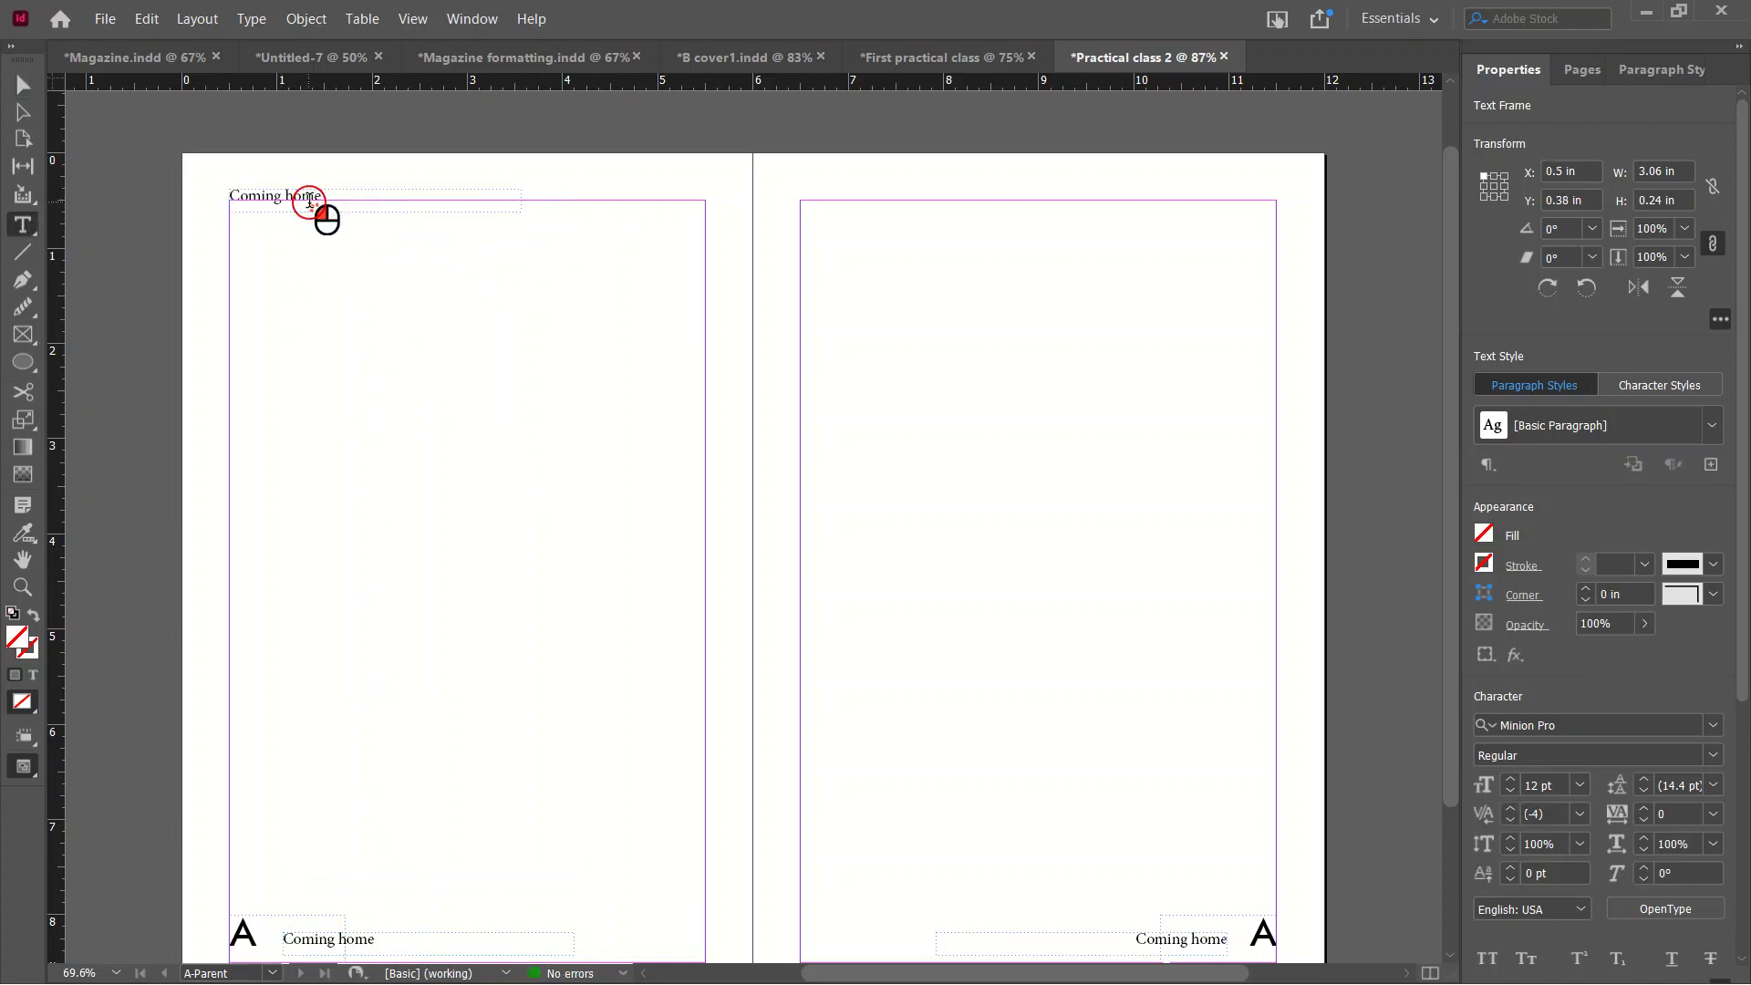
{"action": "triple_click", "coordinate": [310, 208]}
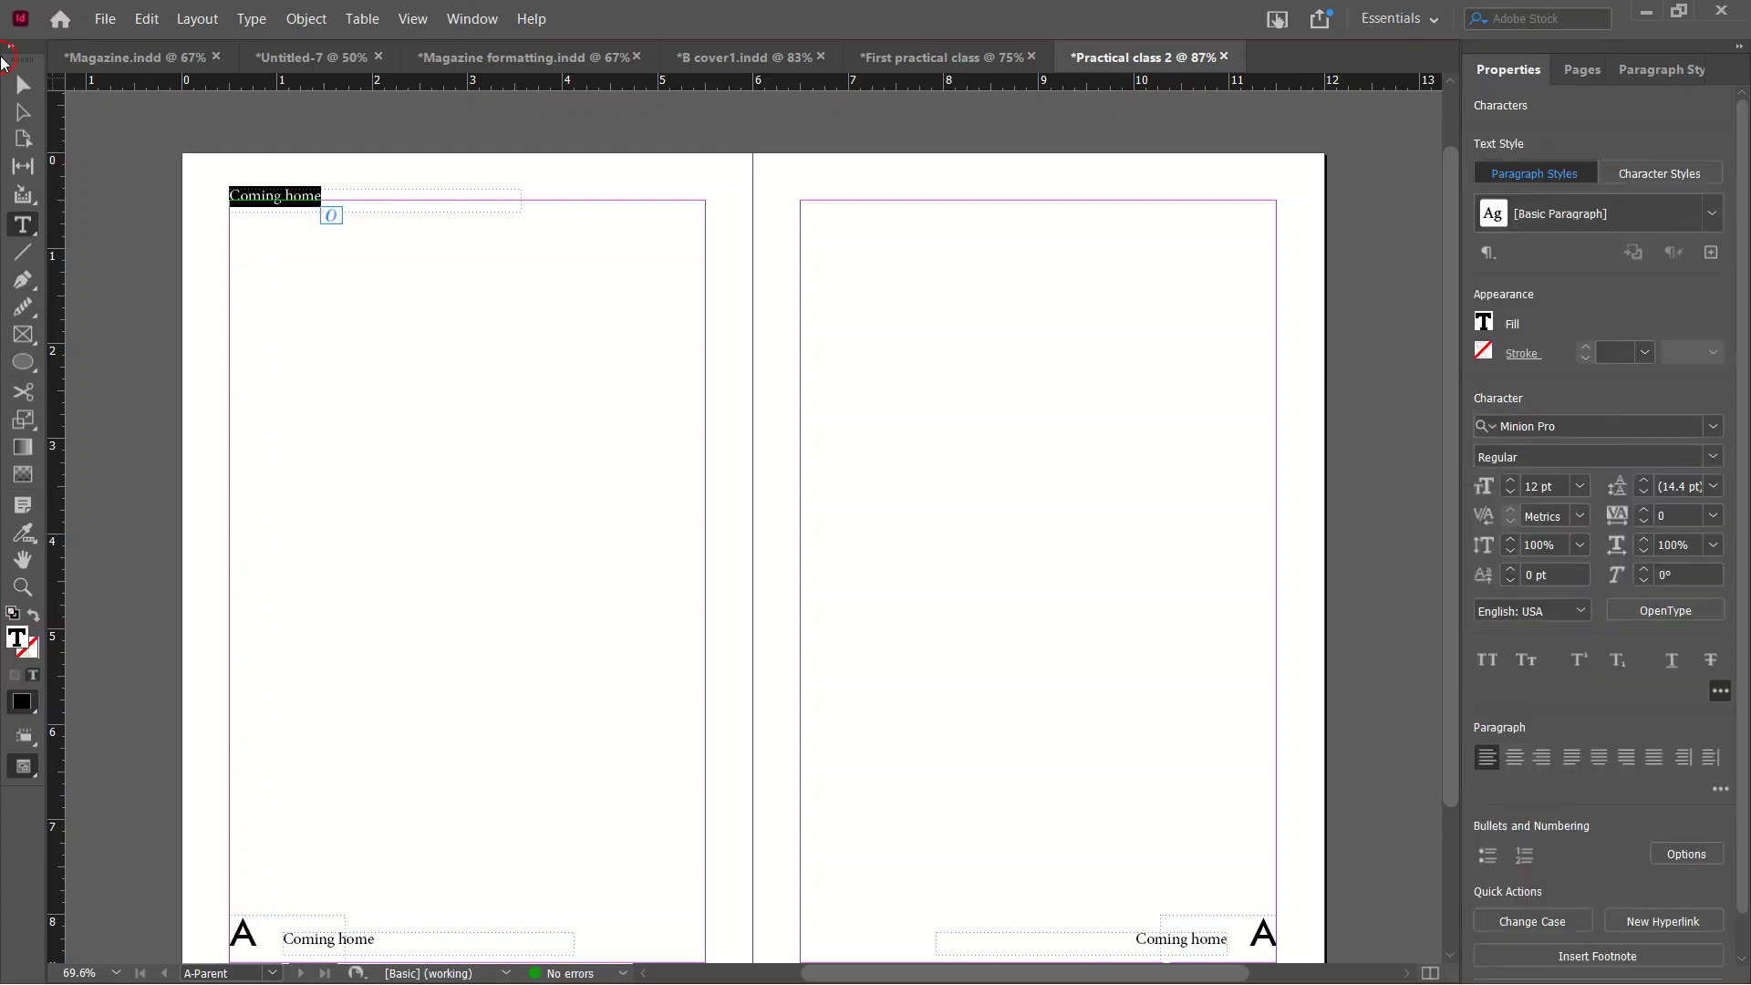
{"action": "left_click", "coordinate": [13, 85]}
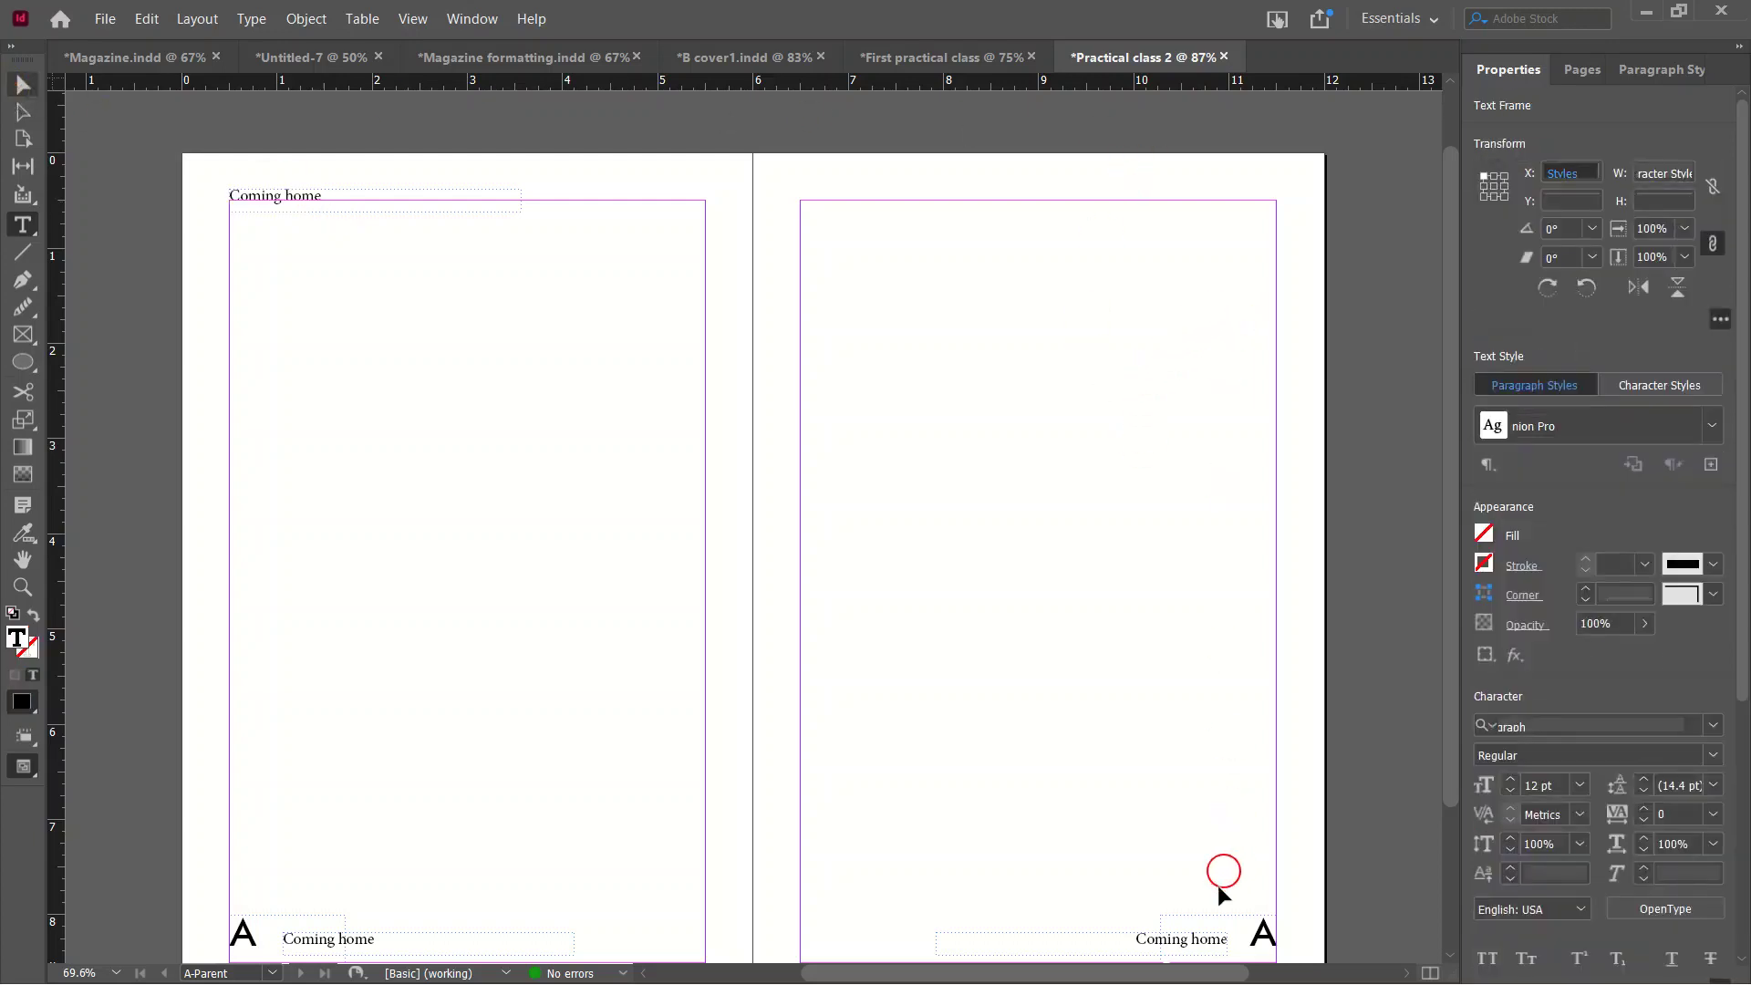
{"action": "left_click_drag", "start_coordinate": [1167, 944], "coordinate": [1214, 194]}
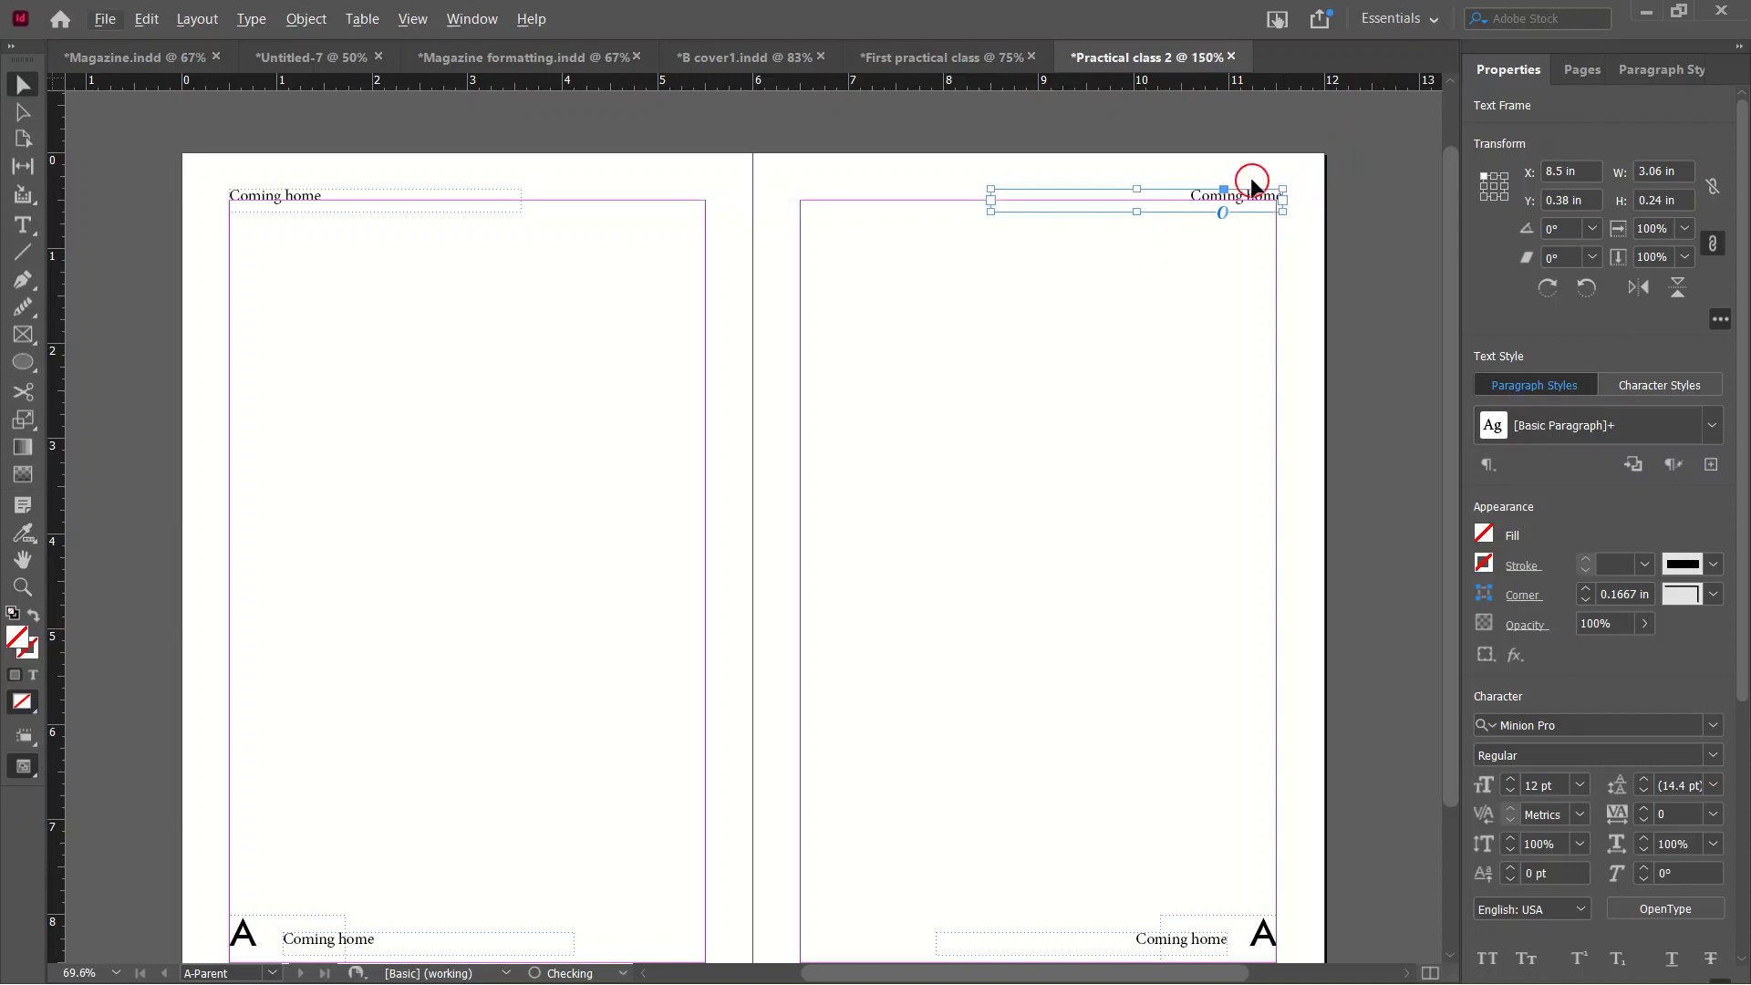
{"action": "key", "text": "ctrl+="}
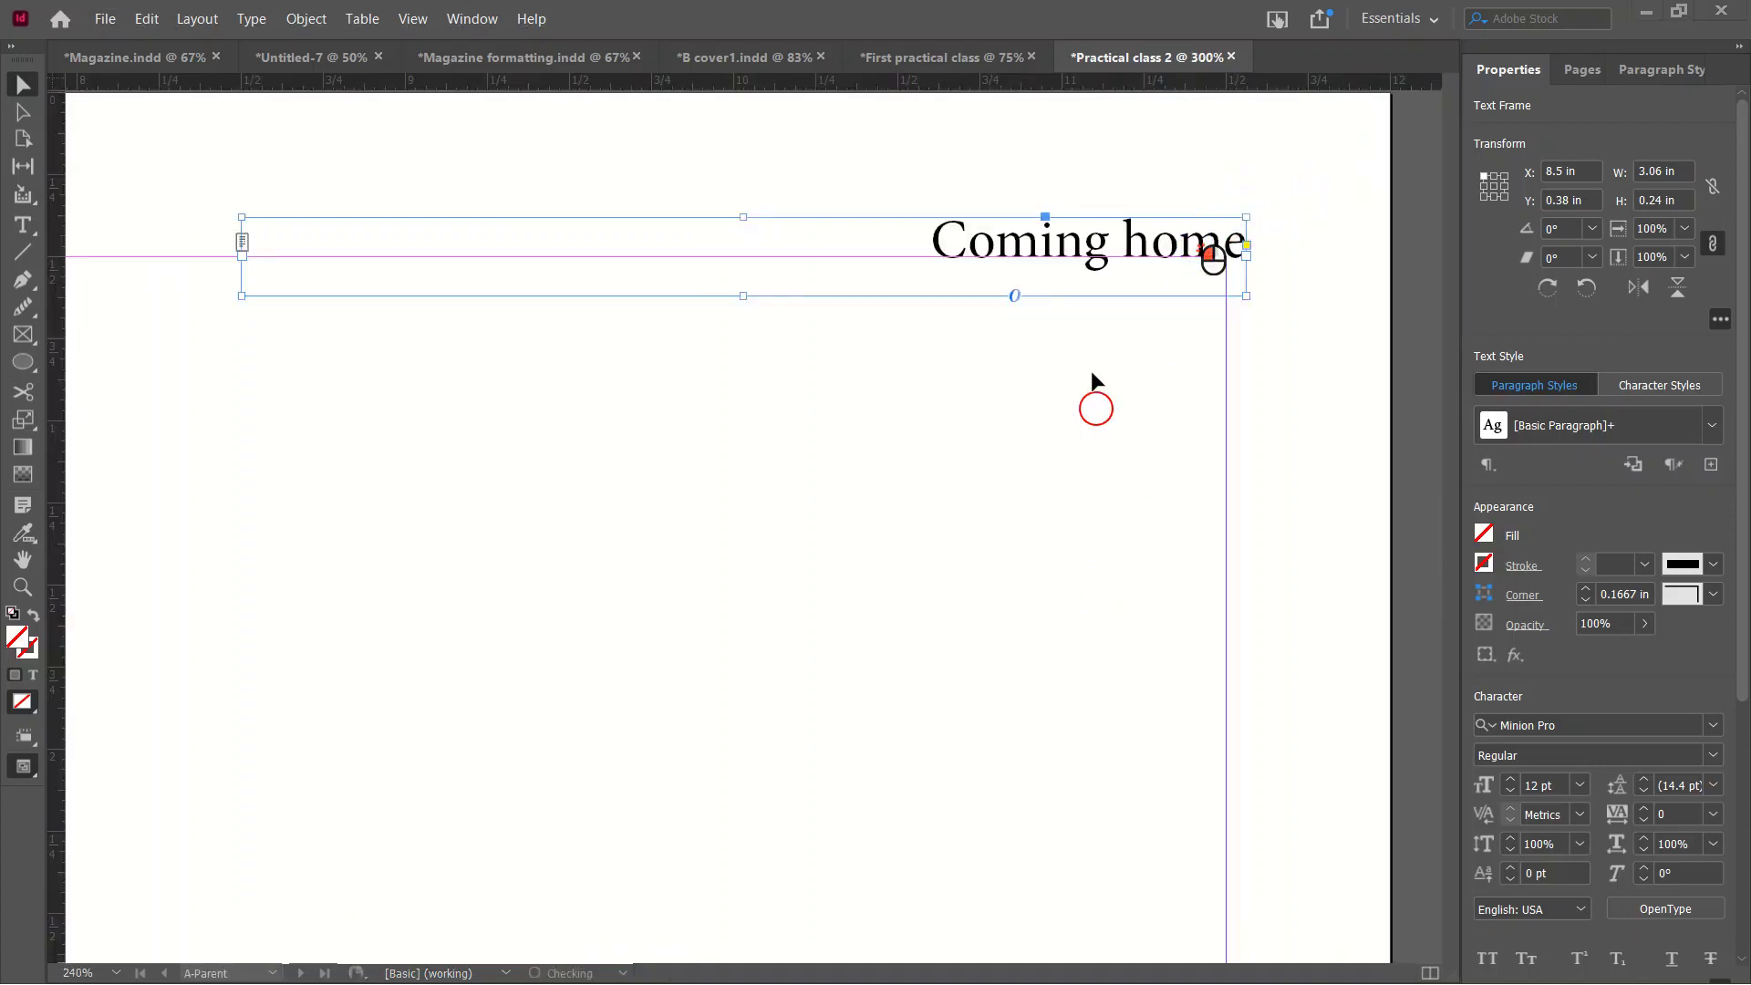
{"action": "left_click_drag", "start_coordinate": [1132, 235], "coordinate": [1113, 232]}
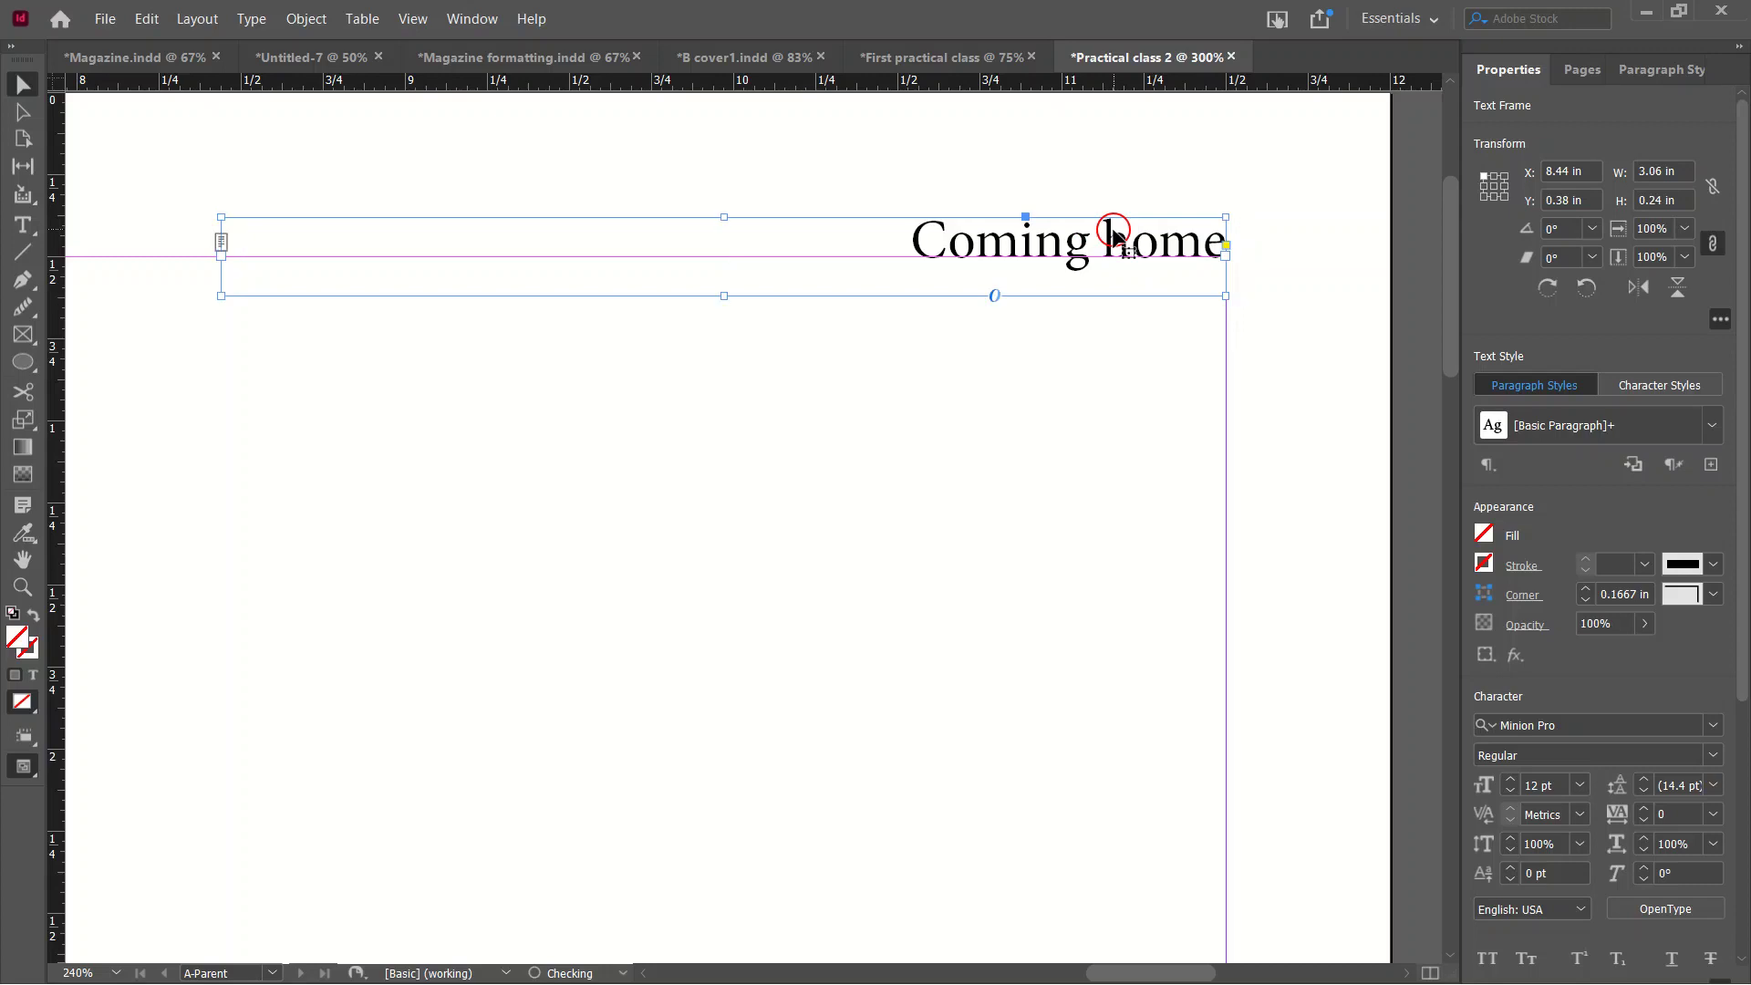
{"action": "key", "text": "ctrl+alt+0"}
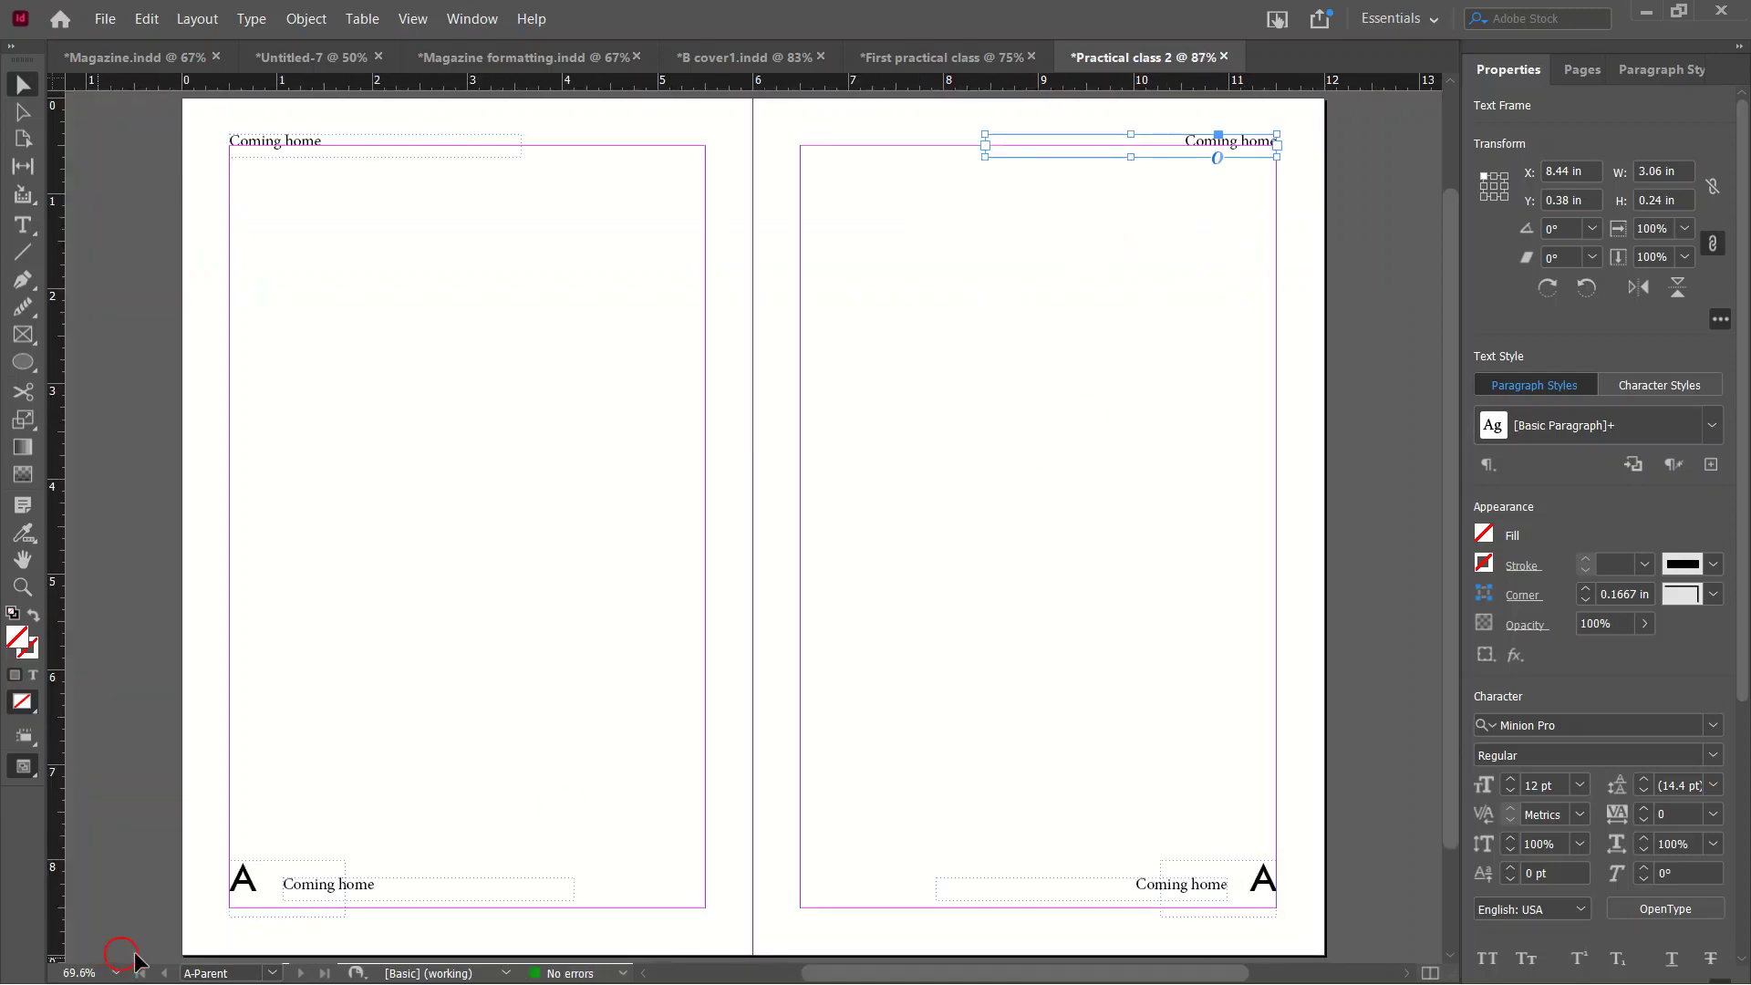
Retype the left footer, then the right footer, from Coming home to the author's full name.
{"action": "double_click", "coordinate": [393, 891]}
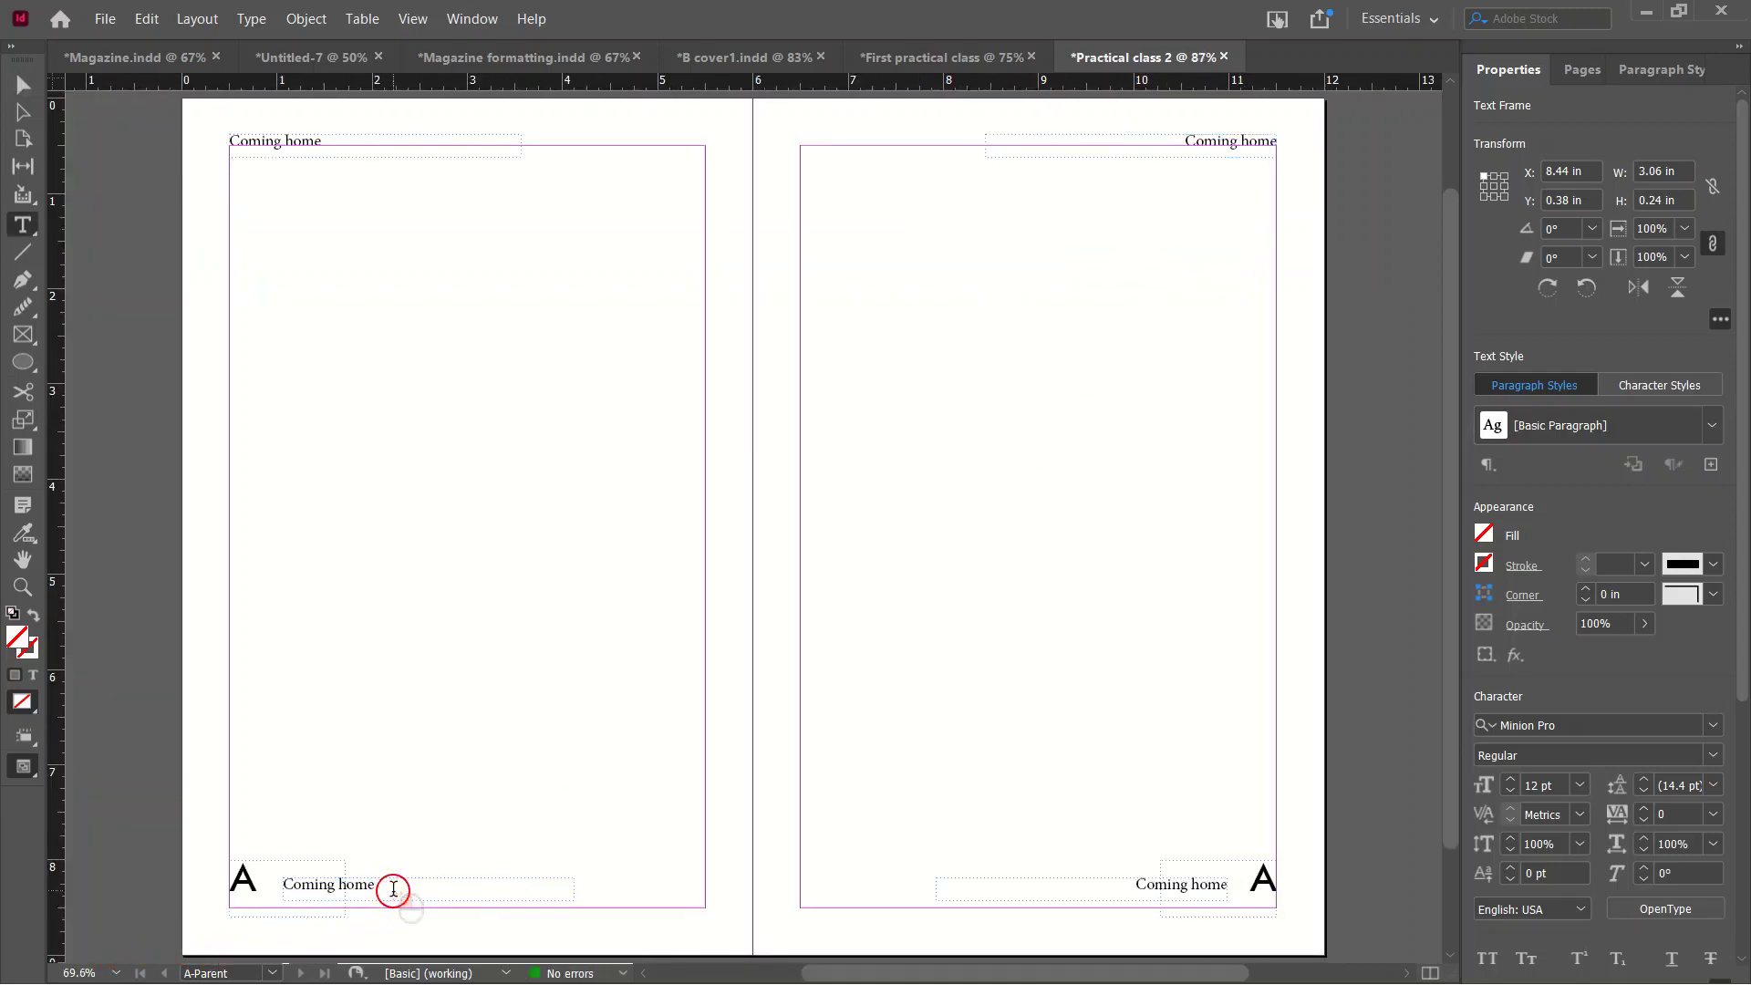
{"action": "triple_click", "coordinate": [393, 891]}
{"action": "key", "text": "BackSpace"}
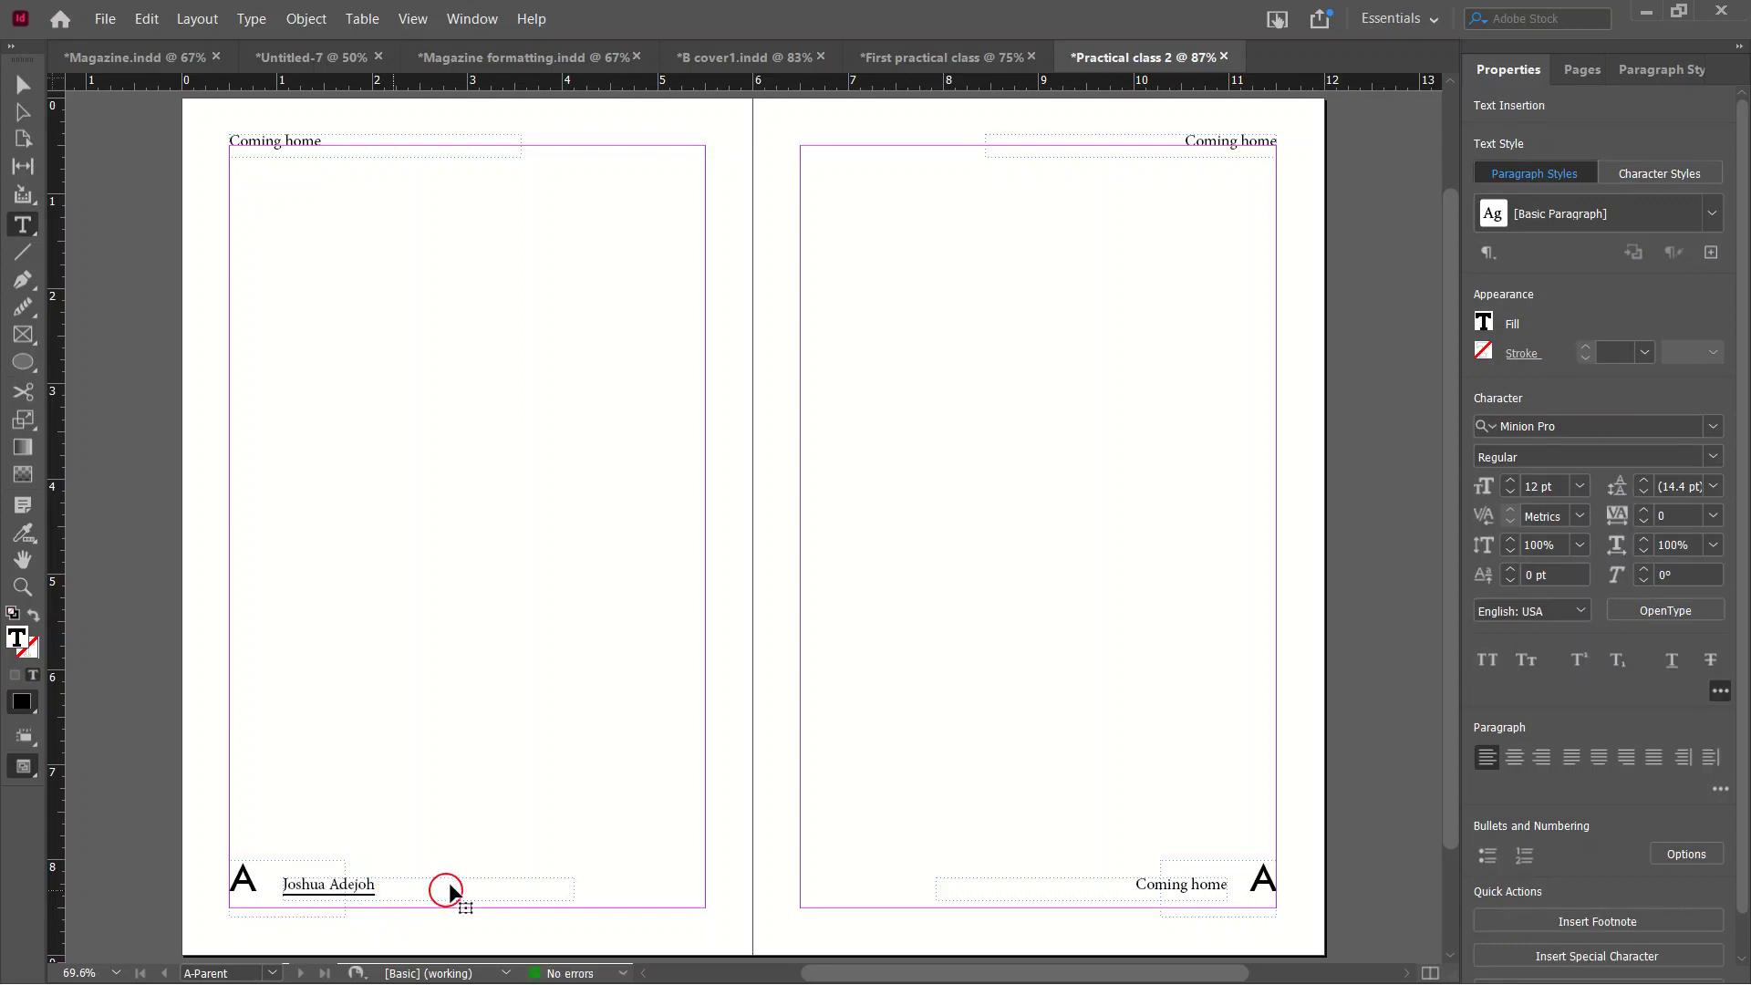
{"action": "key", "text": "Escape"}
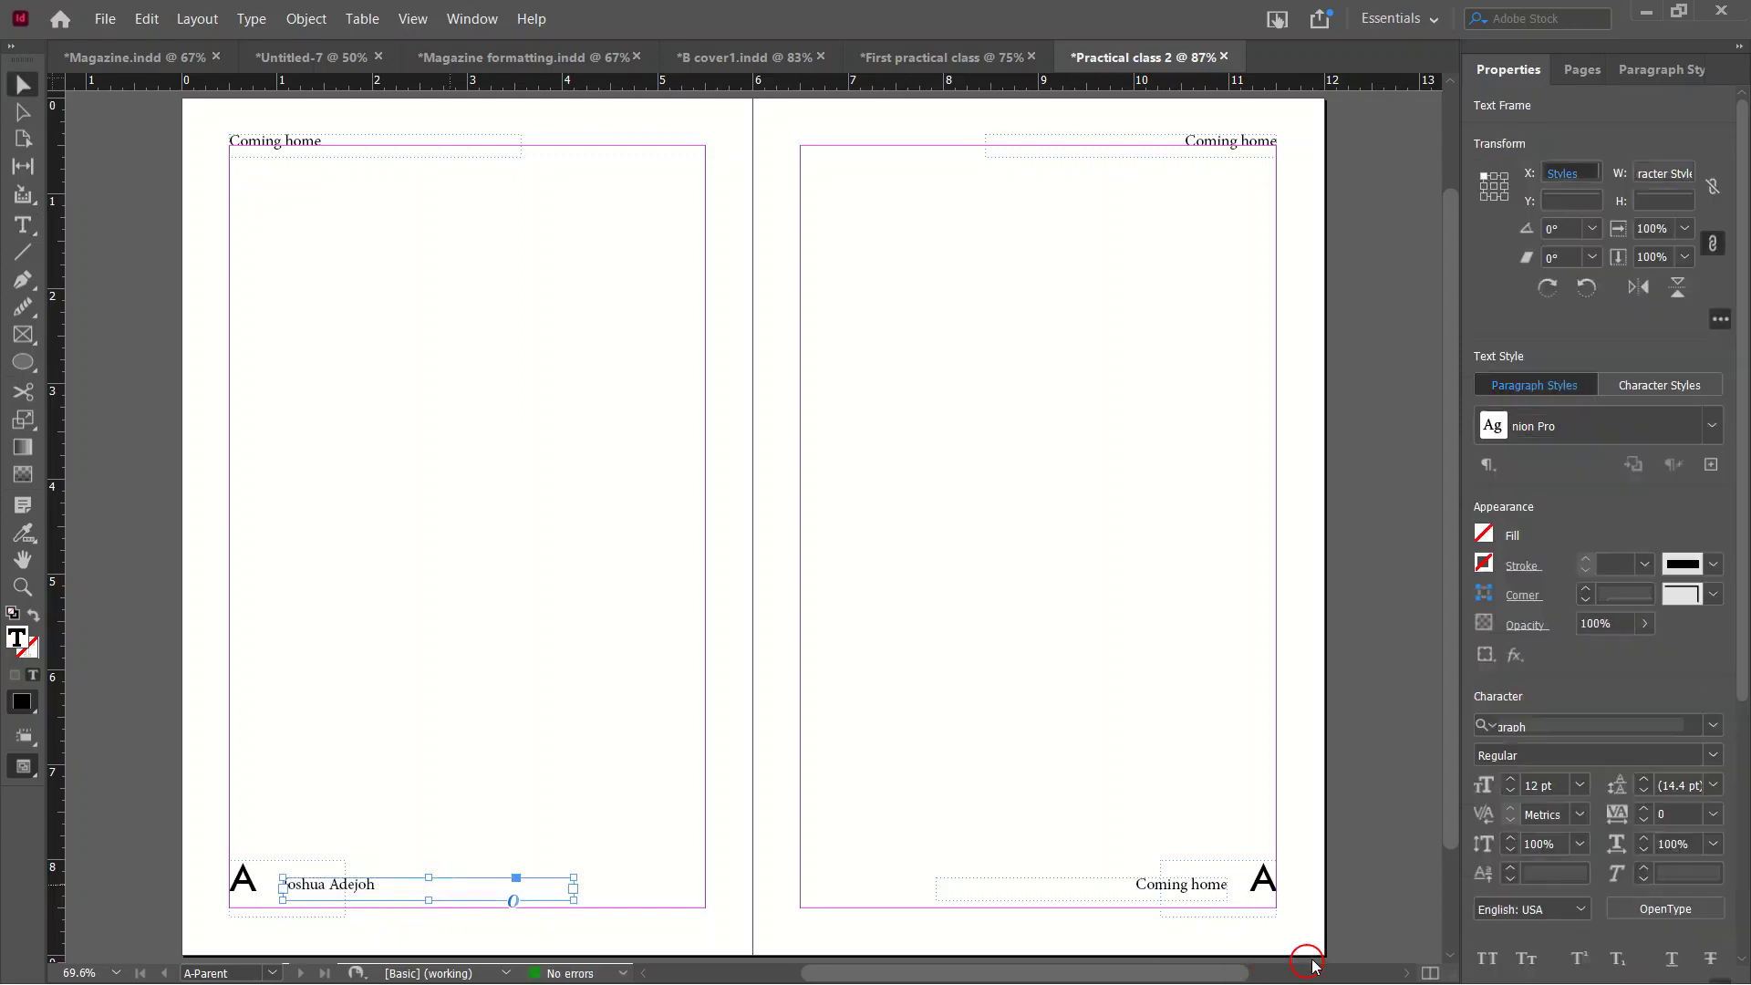
{"action": "left_click", "coordinate": [1161, 884]}
{"action": "triple_click", "coordinate": [1161, 884]}
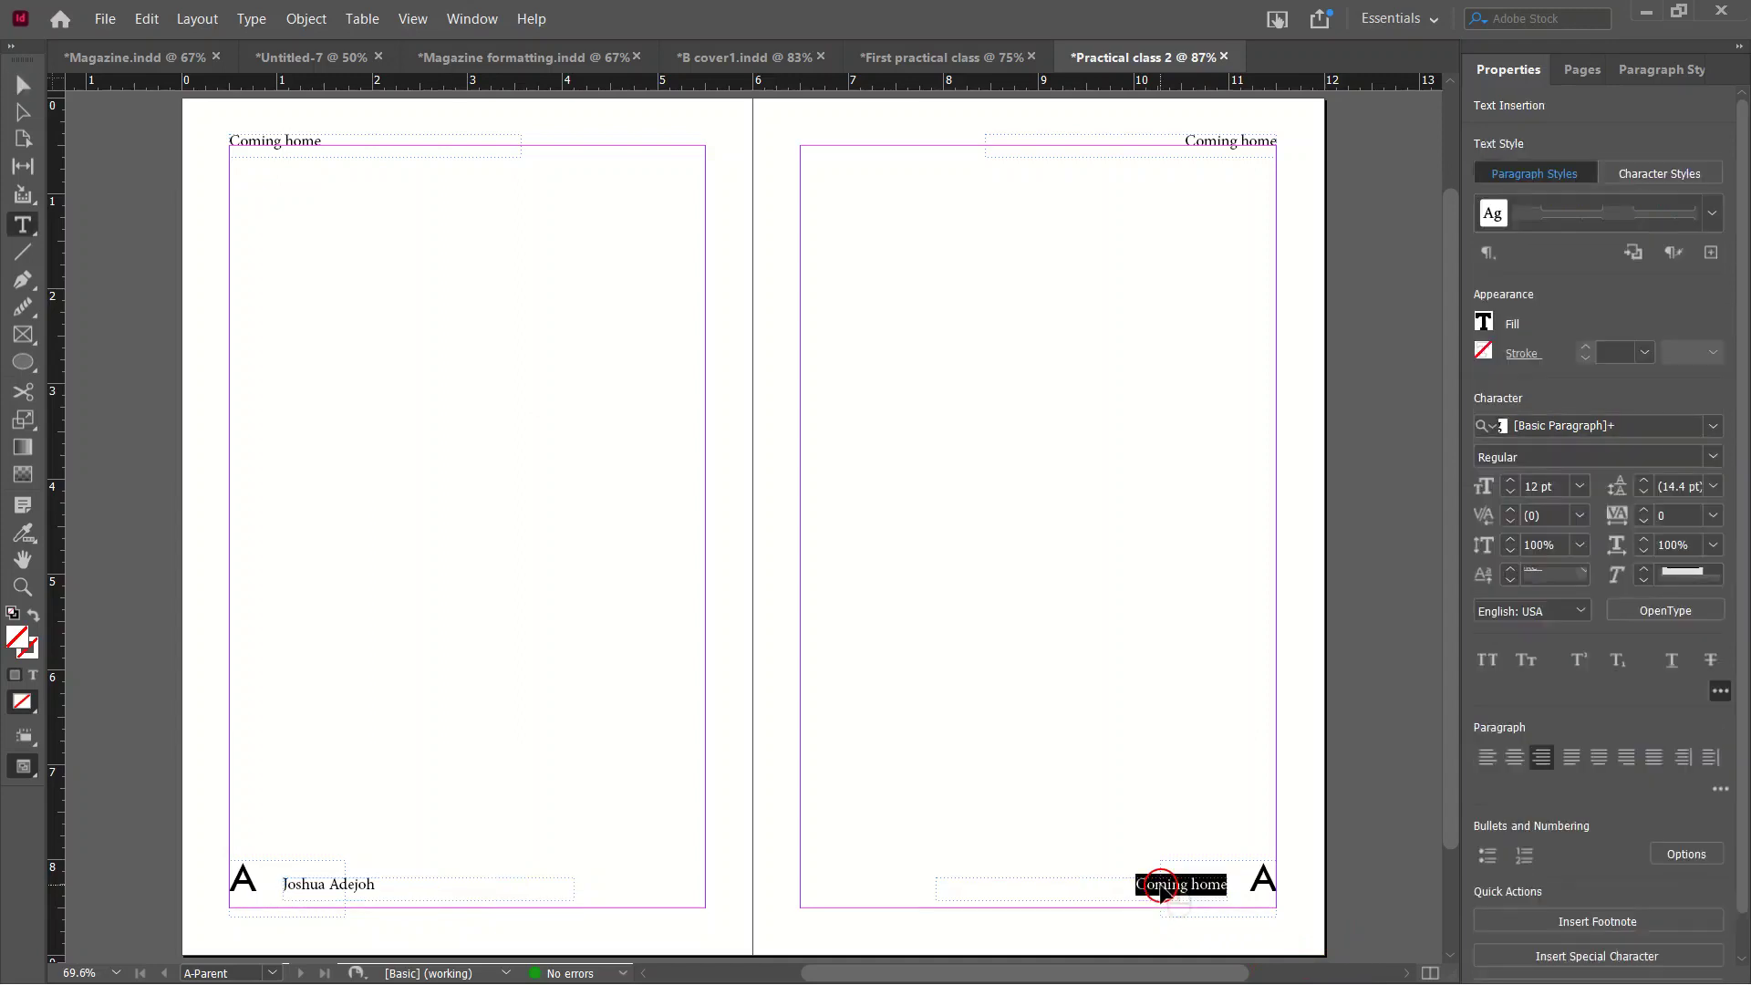
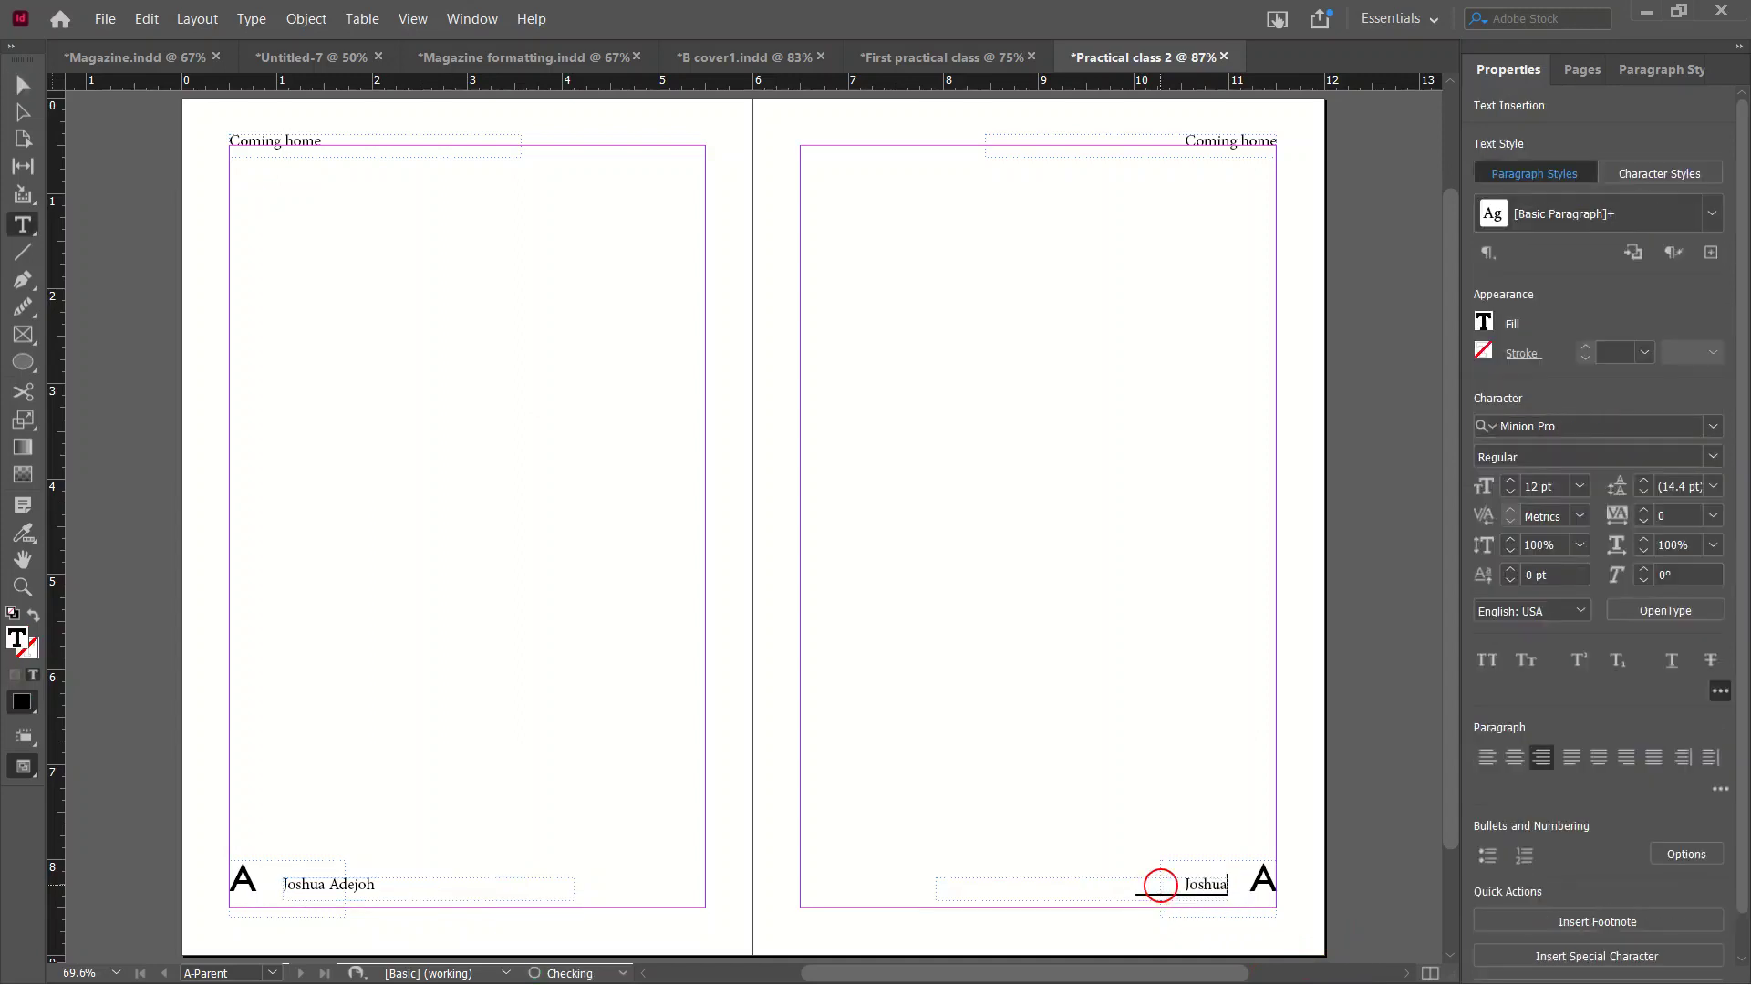
Go to page 1 from the Pages panel and switch to Preview mode.
{"action": "left_click", "coordinate": [1583, 70]}
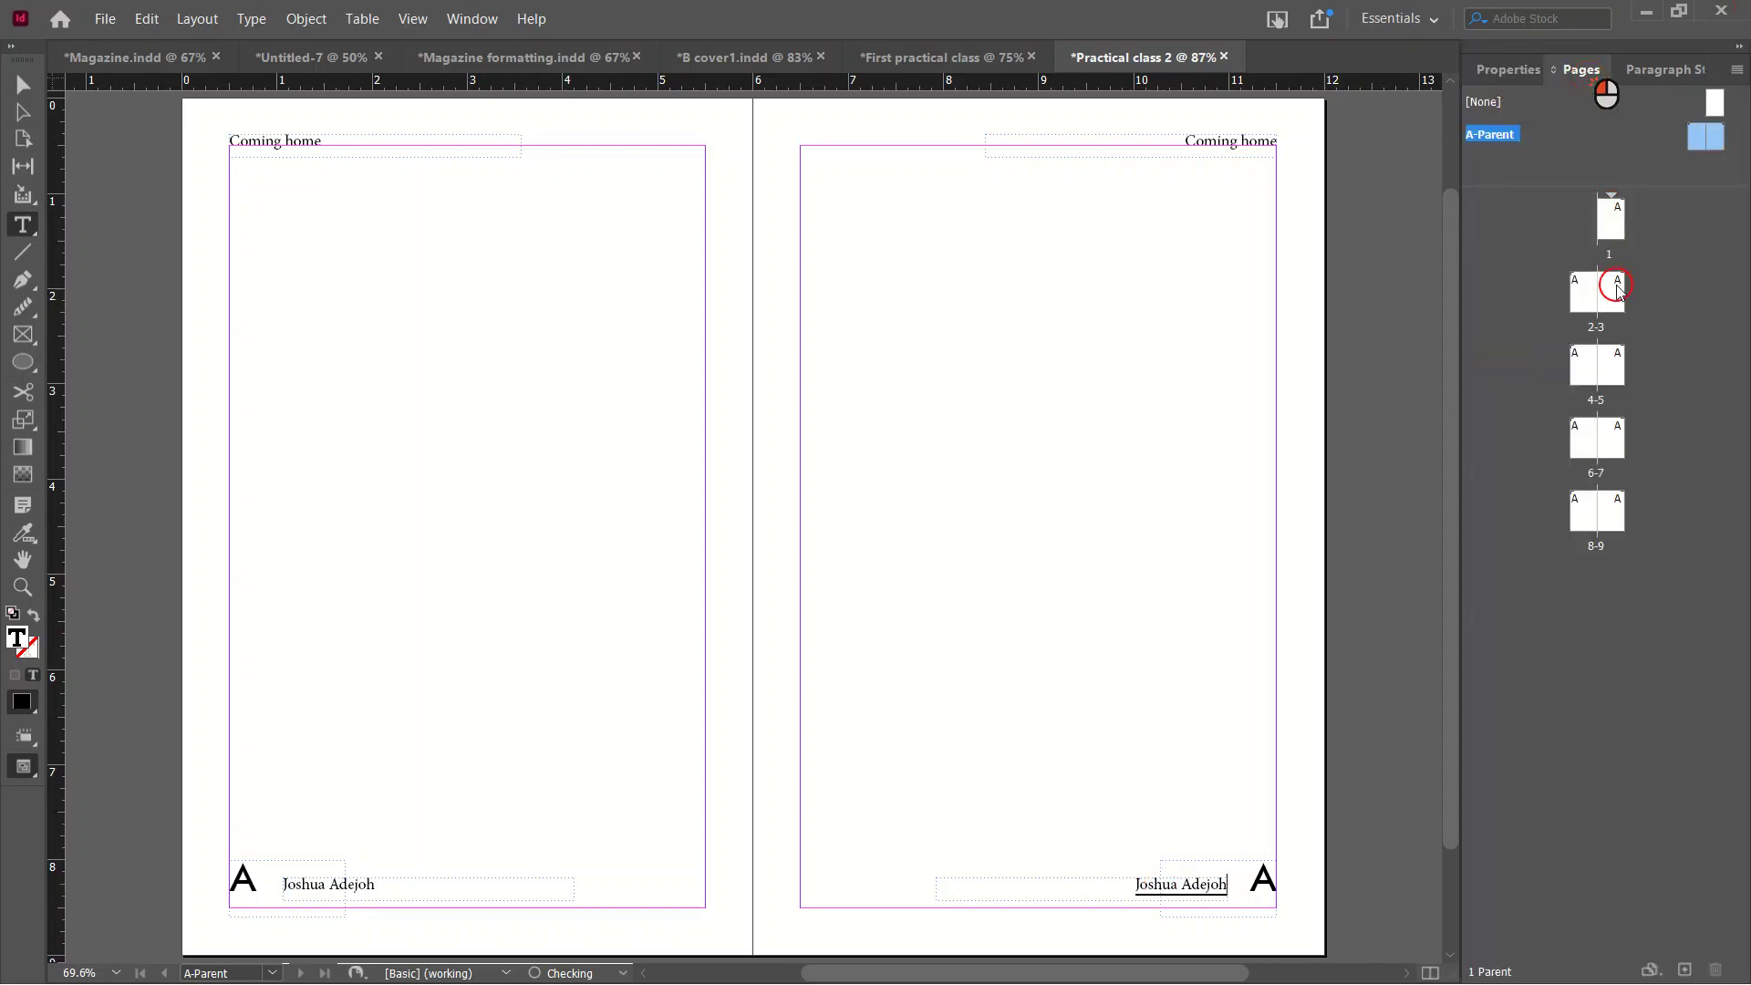
{"action": "double_click", "coordinate": [1611, 219]}
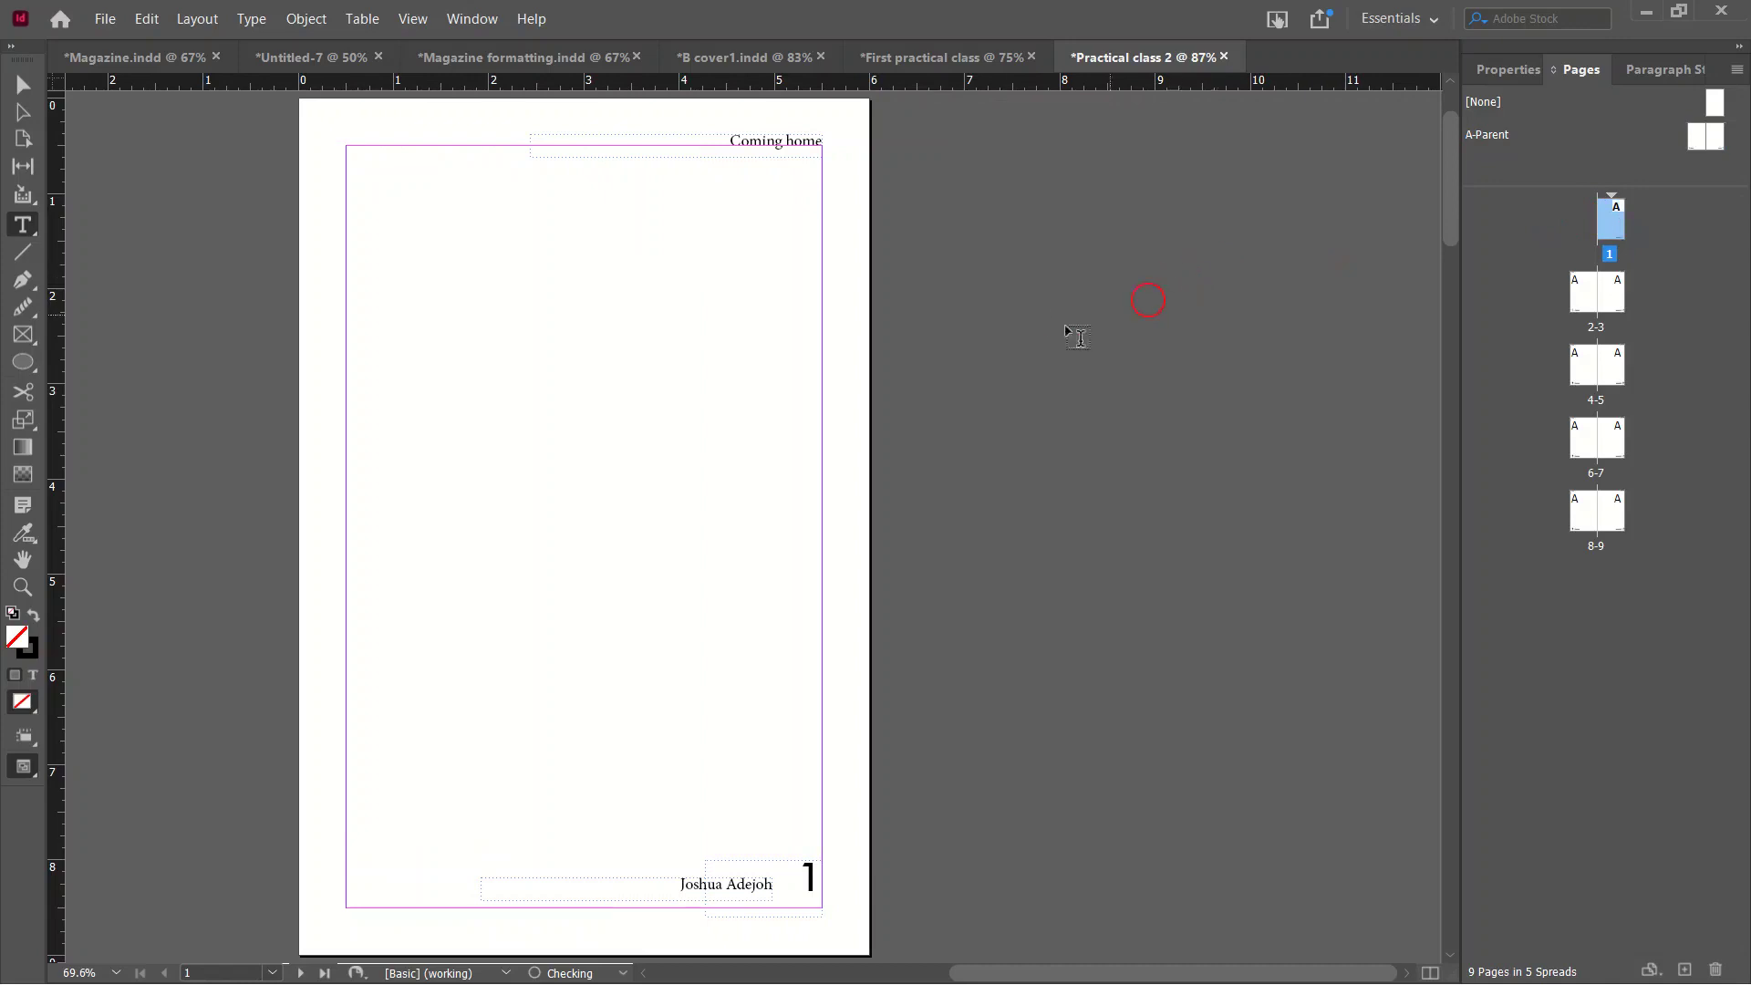
{"action": "key", "text": "w"}
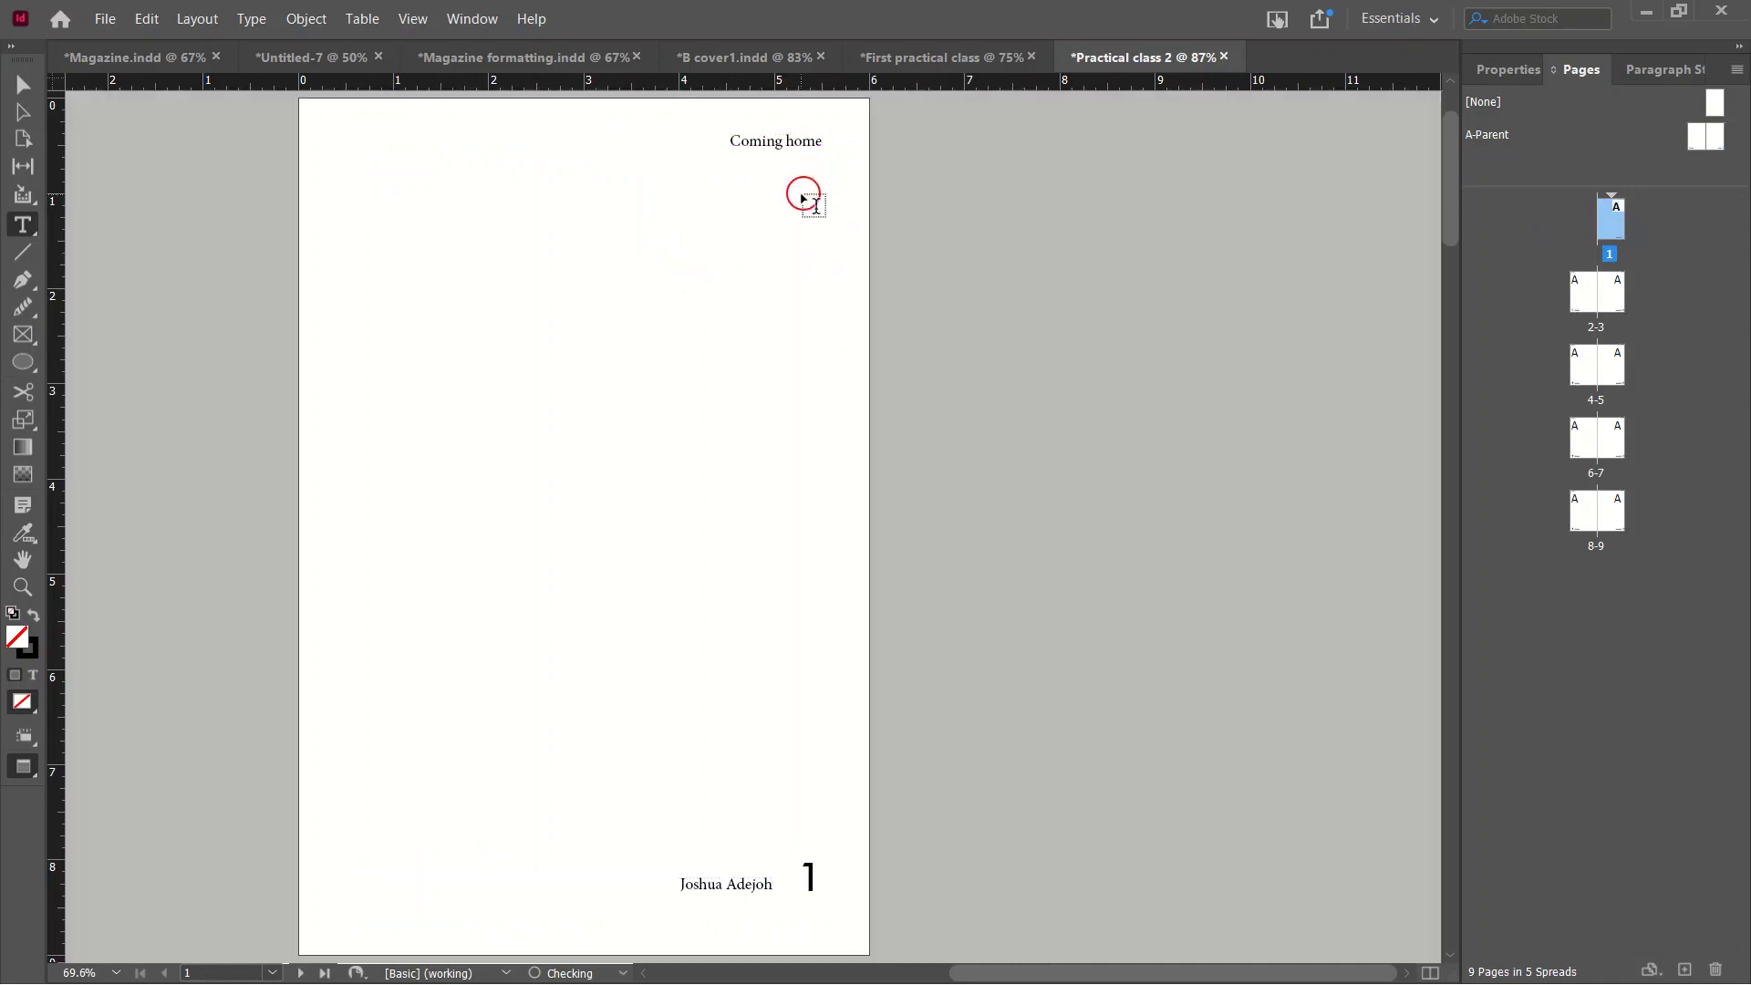
{"action": "scroll", "coordinate": [507, 721], "scroll_direction": "down", "scroll_amount": 2}
{"action": "key", "text": "w"}
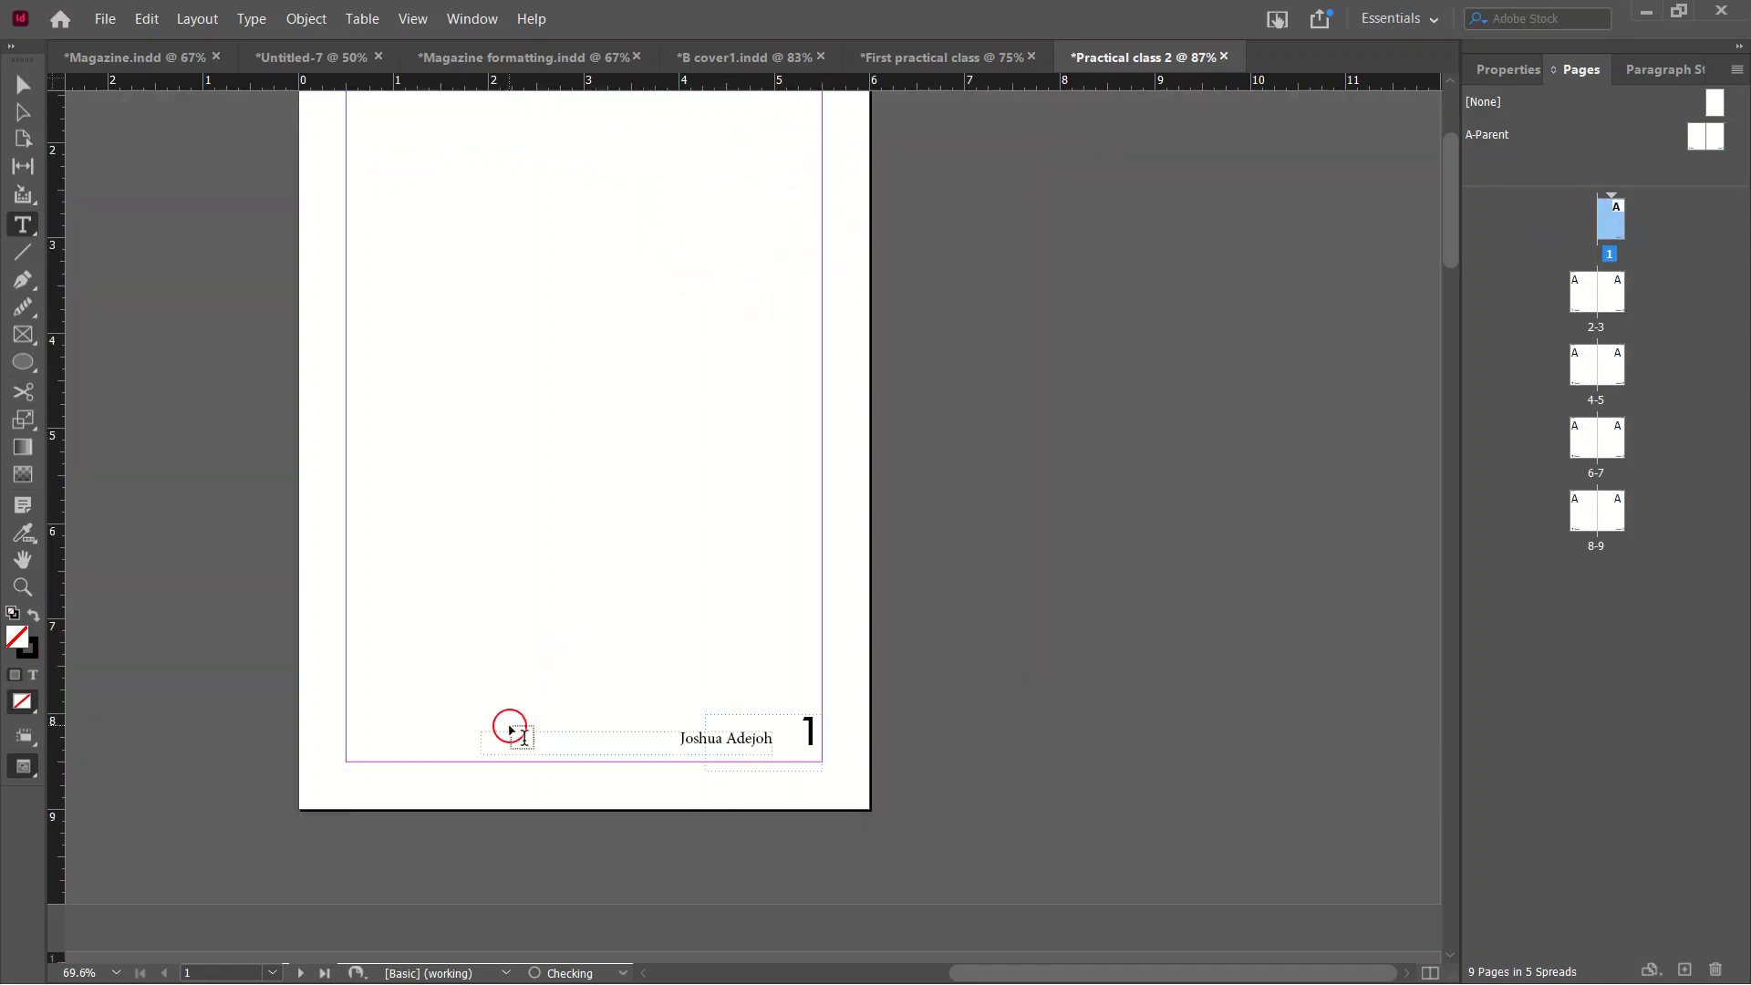
{"action": "scroll", "coordinate": [438, 420], "scroll_direction": "up", "scroll_amount": 2}
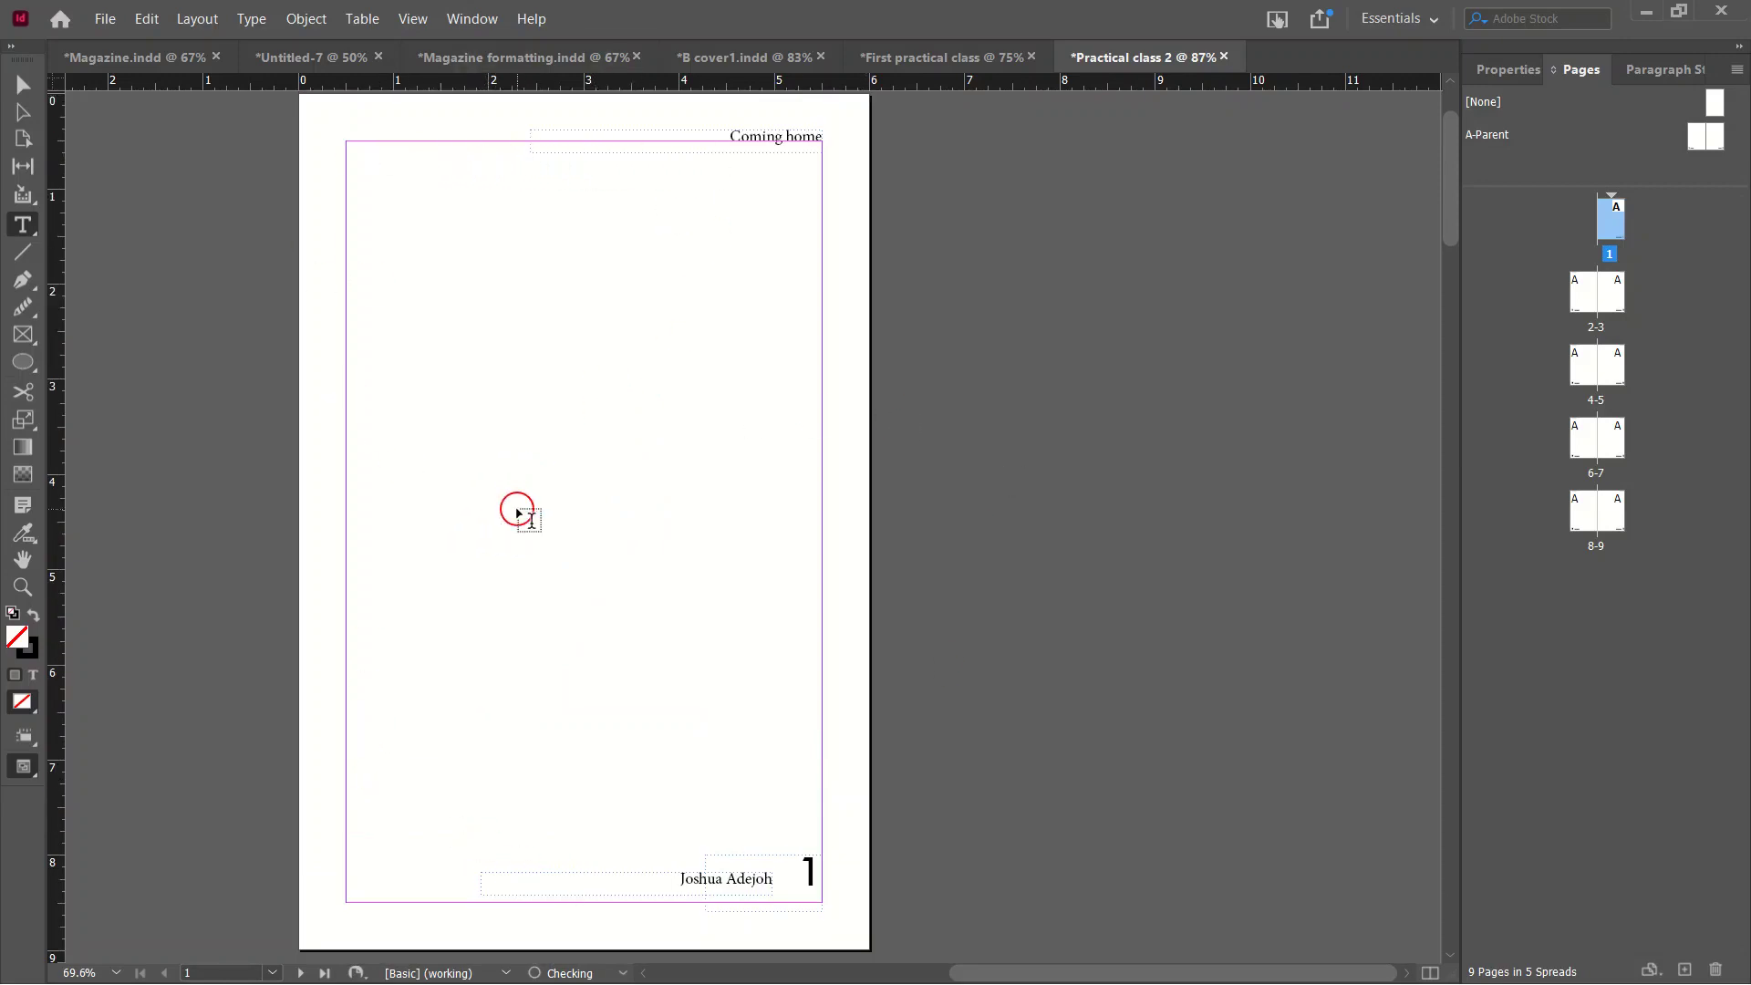
{"action": "key", "text": "w"}
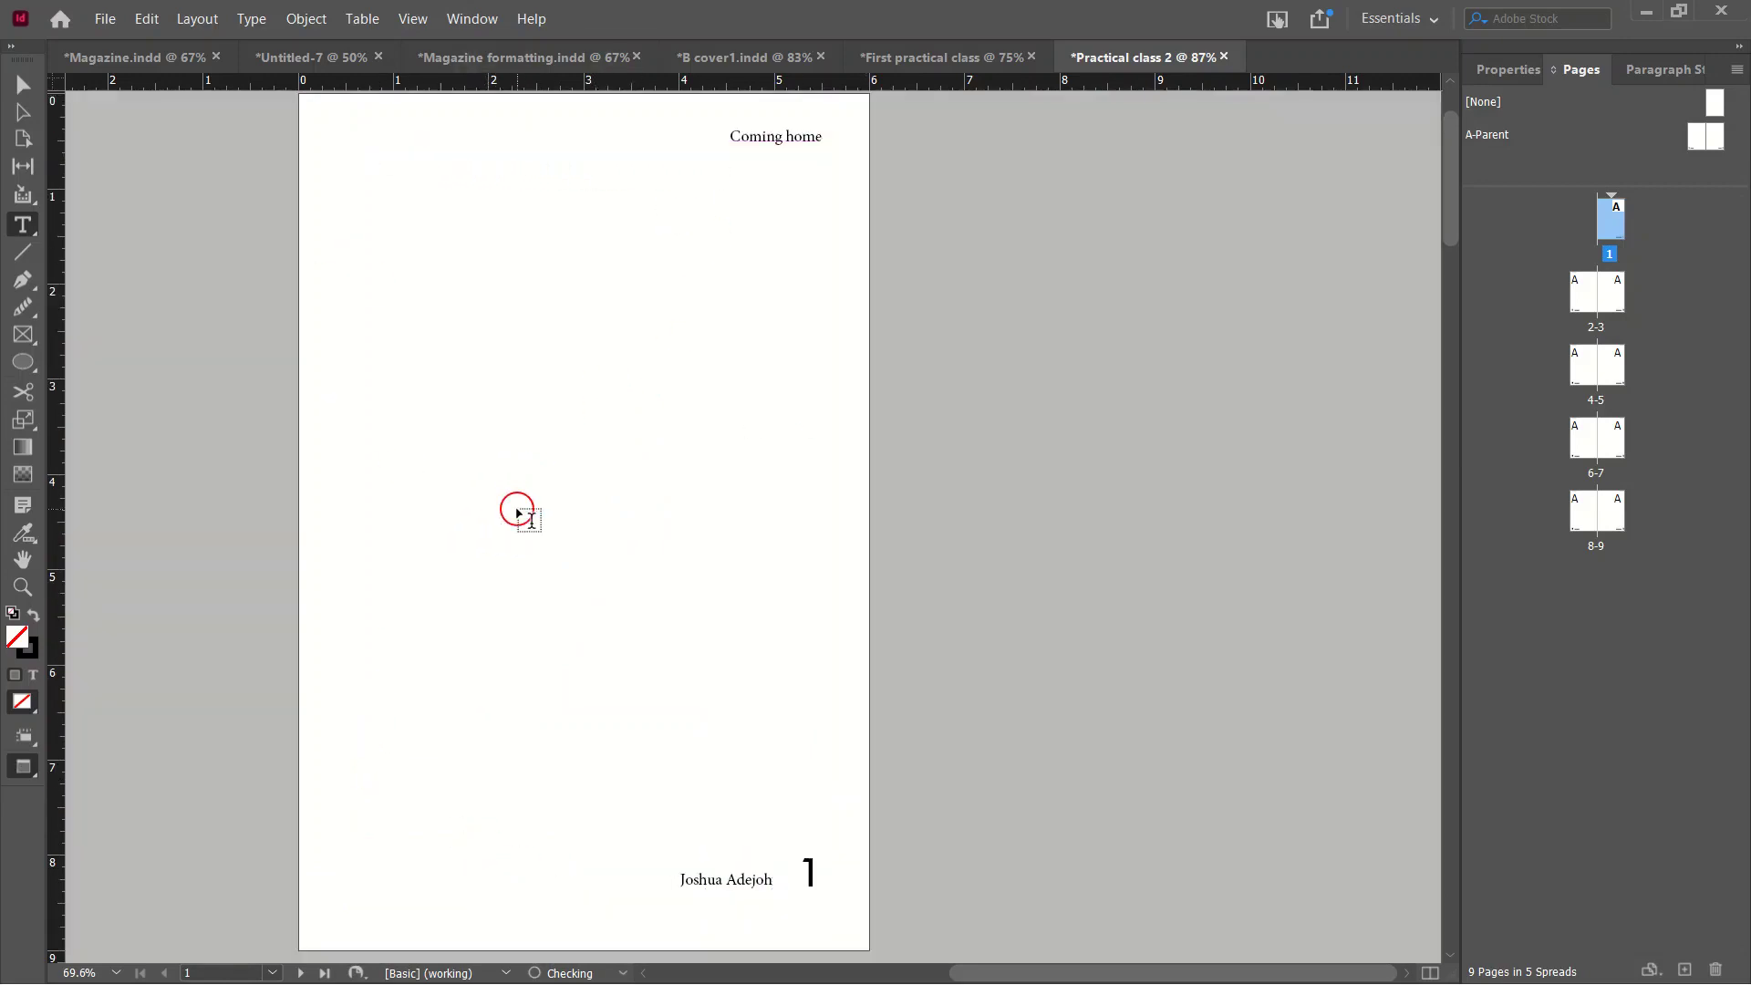
{"action": "scroll", "coordinate": [566, 403], "scroll_direction": "down", "scroll_amount": 8}
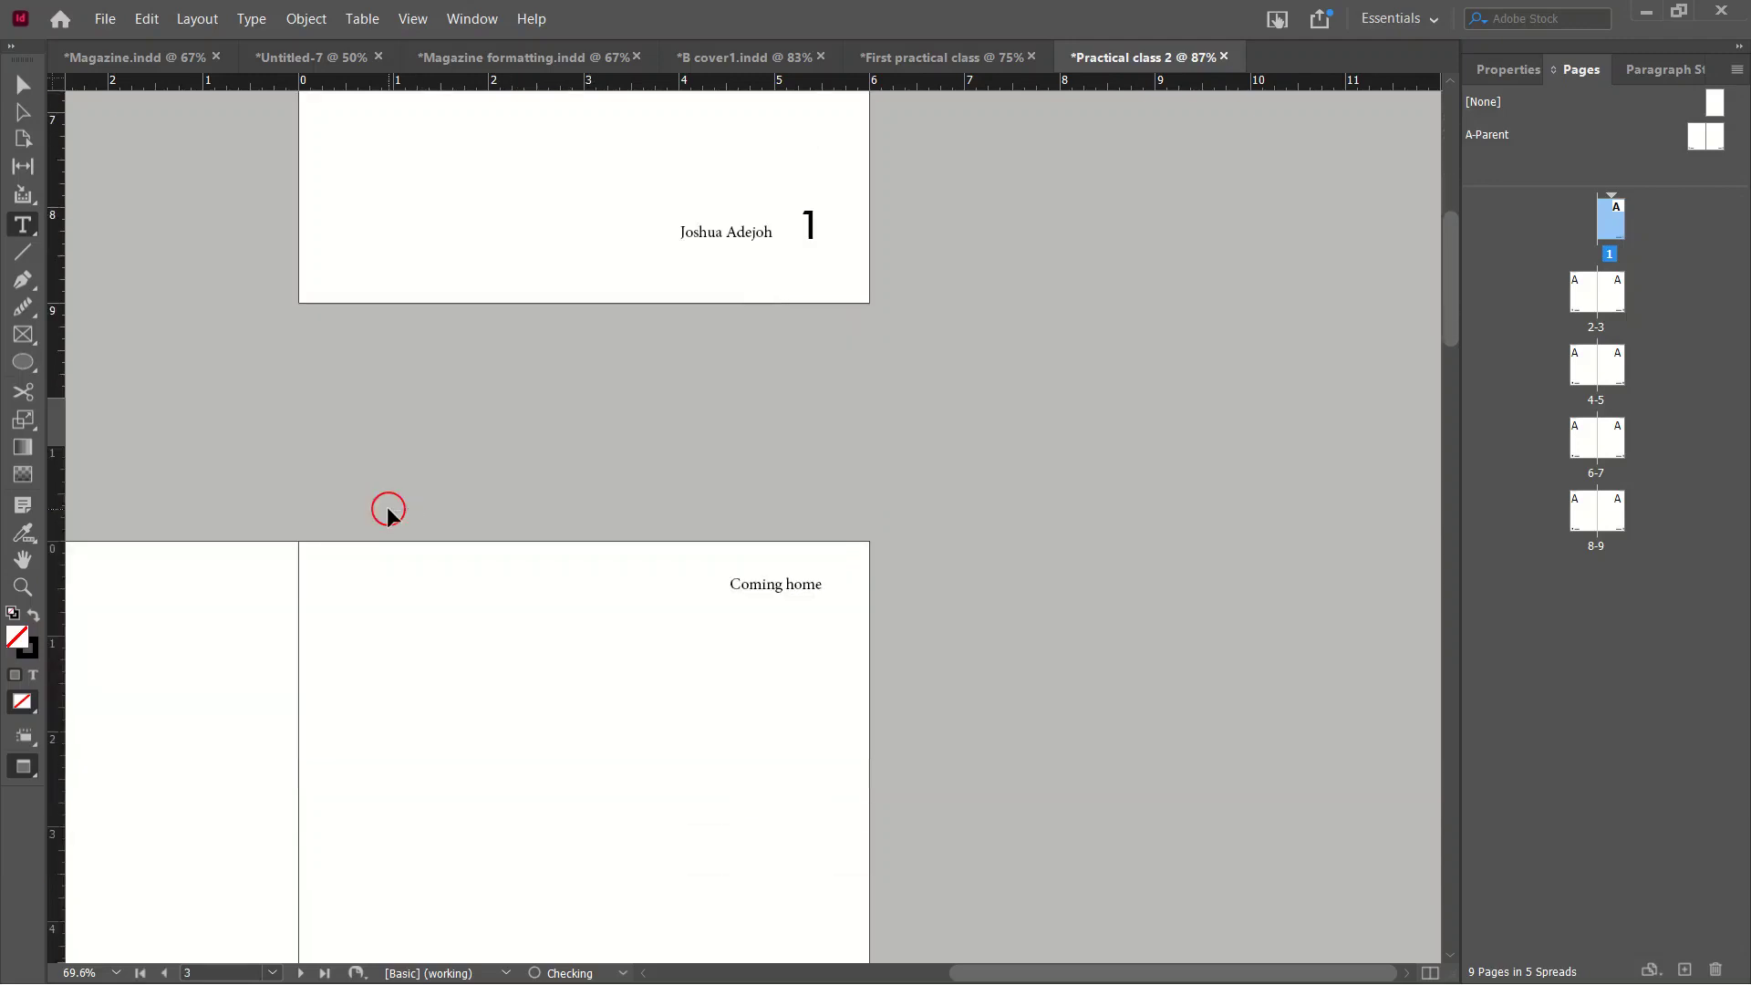
Scroll through spreads 2-9, checking the 'Coming home' header, author footer and page numbers.
{"action": "key", "text": "ctrl+0"}
{"action": "scroll", "coordinate": [1121, 461], "scroll_direction": "down", "scroll_amount": 10}
{"action": "scroll", "coordinate": [1108, 450], "scroll_direction": "down", "scroll_amount": 3}
{"action": "key", "text": "ctrl+alt+0"}
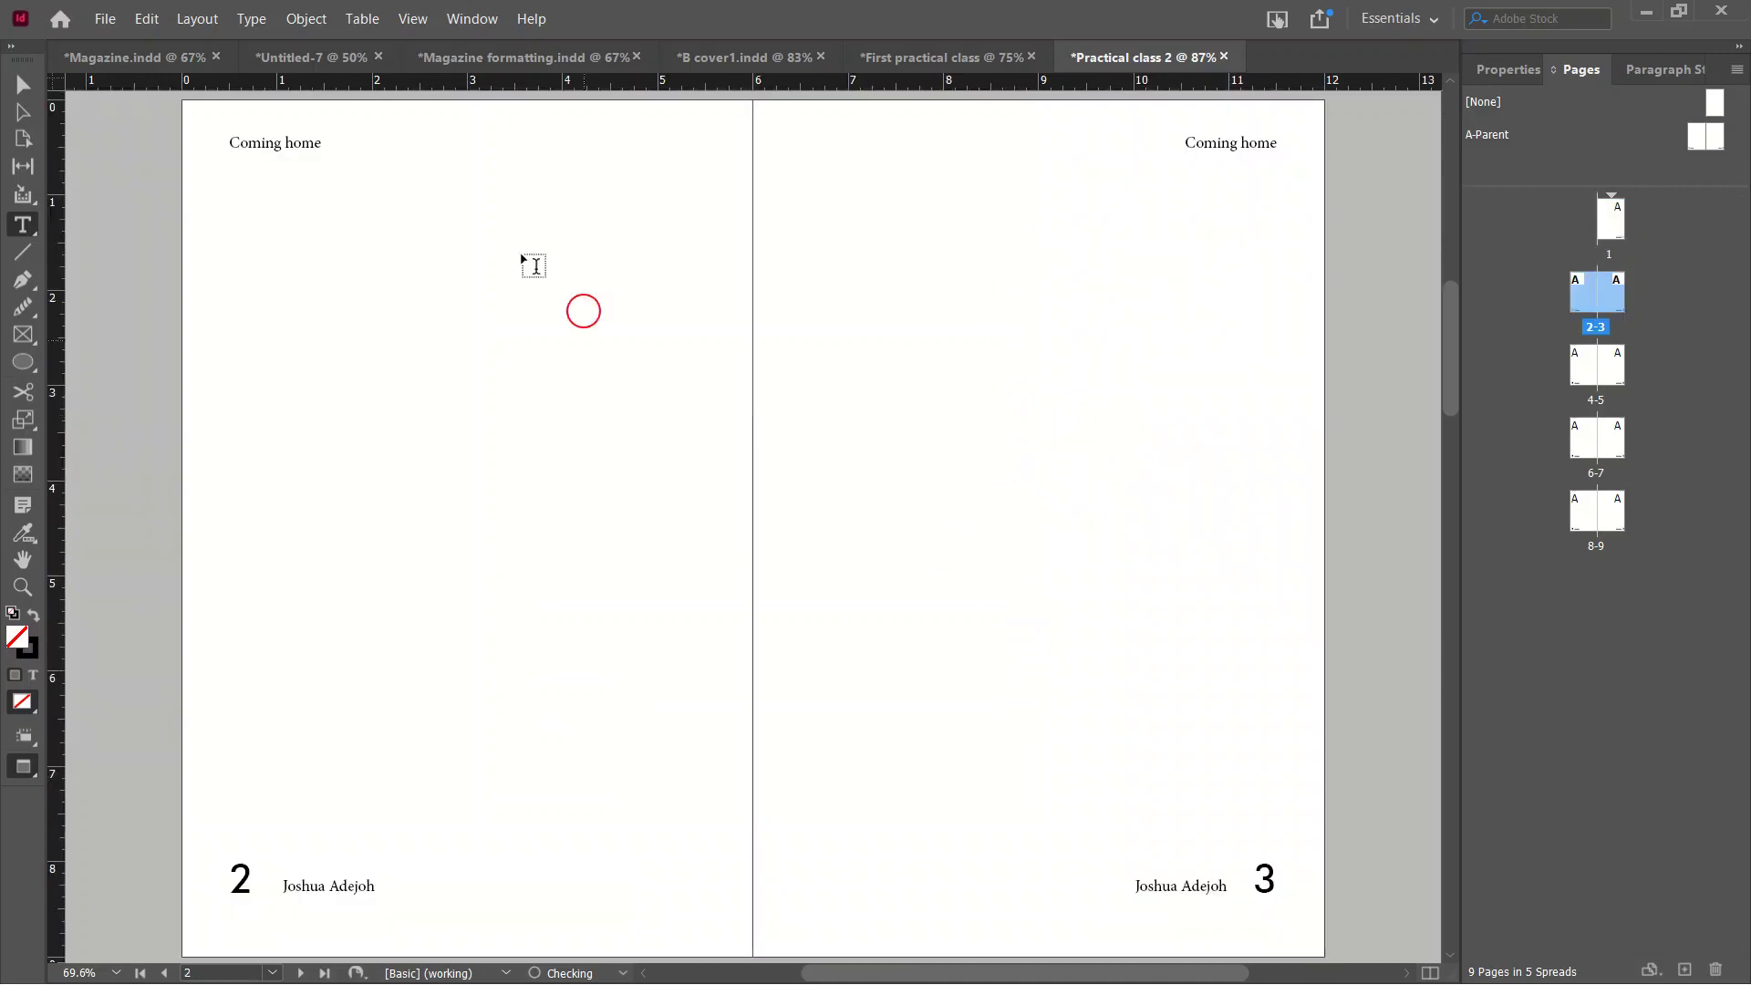
{"action": "scroll", "coordinate": [551, 434], "scroll_direction": "down", "scroll_amount": 10}
{"action": "scroll", "coordinate": [516, 534], "scroll_direction": "down", "scroll_amount": 15}
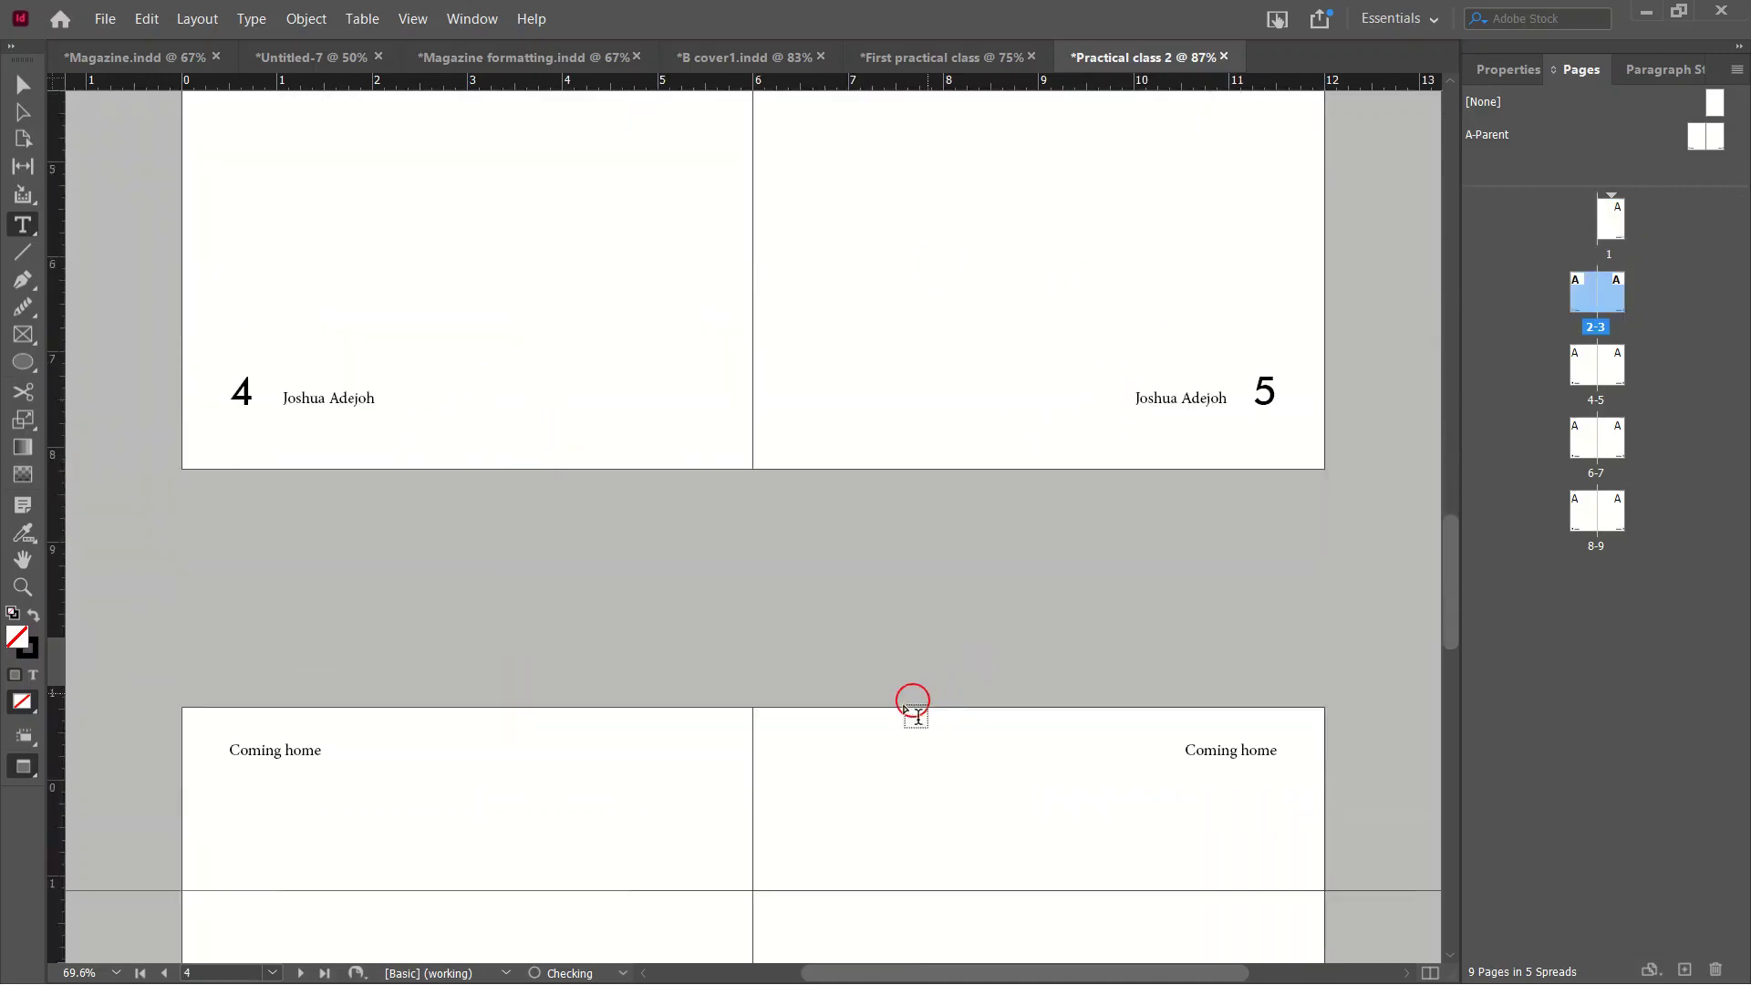
{"action": "scroll", "coordinate": [395, 868], "scroll_direction": "down", "scroll_amount": 15}
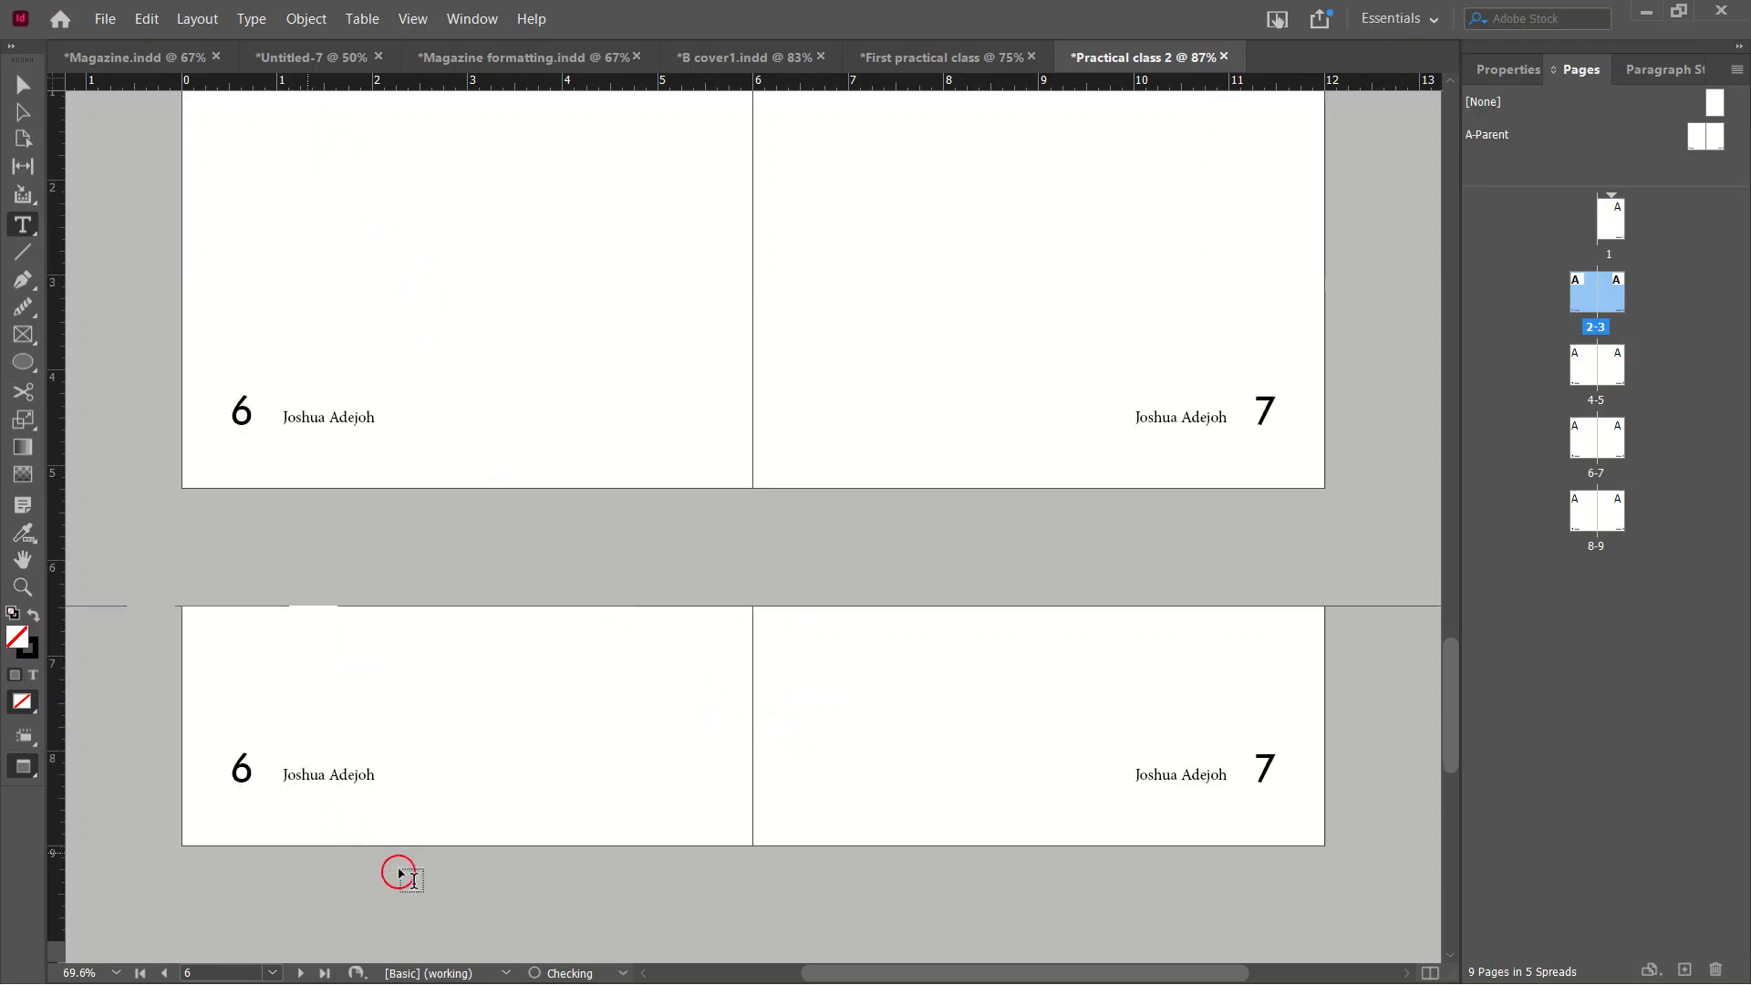
{"action": "scroll", "coordinate": [422, 675], "scroll_direction": "up", "scroll_amount": 15}
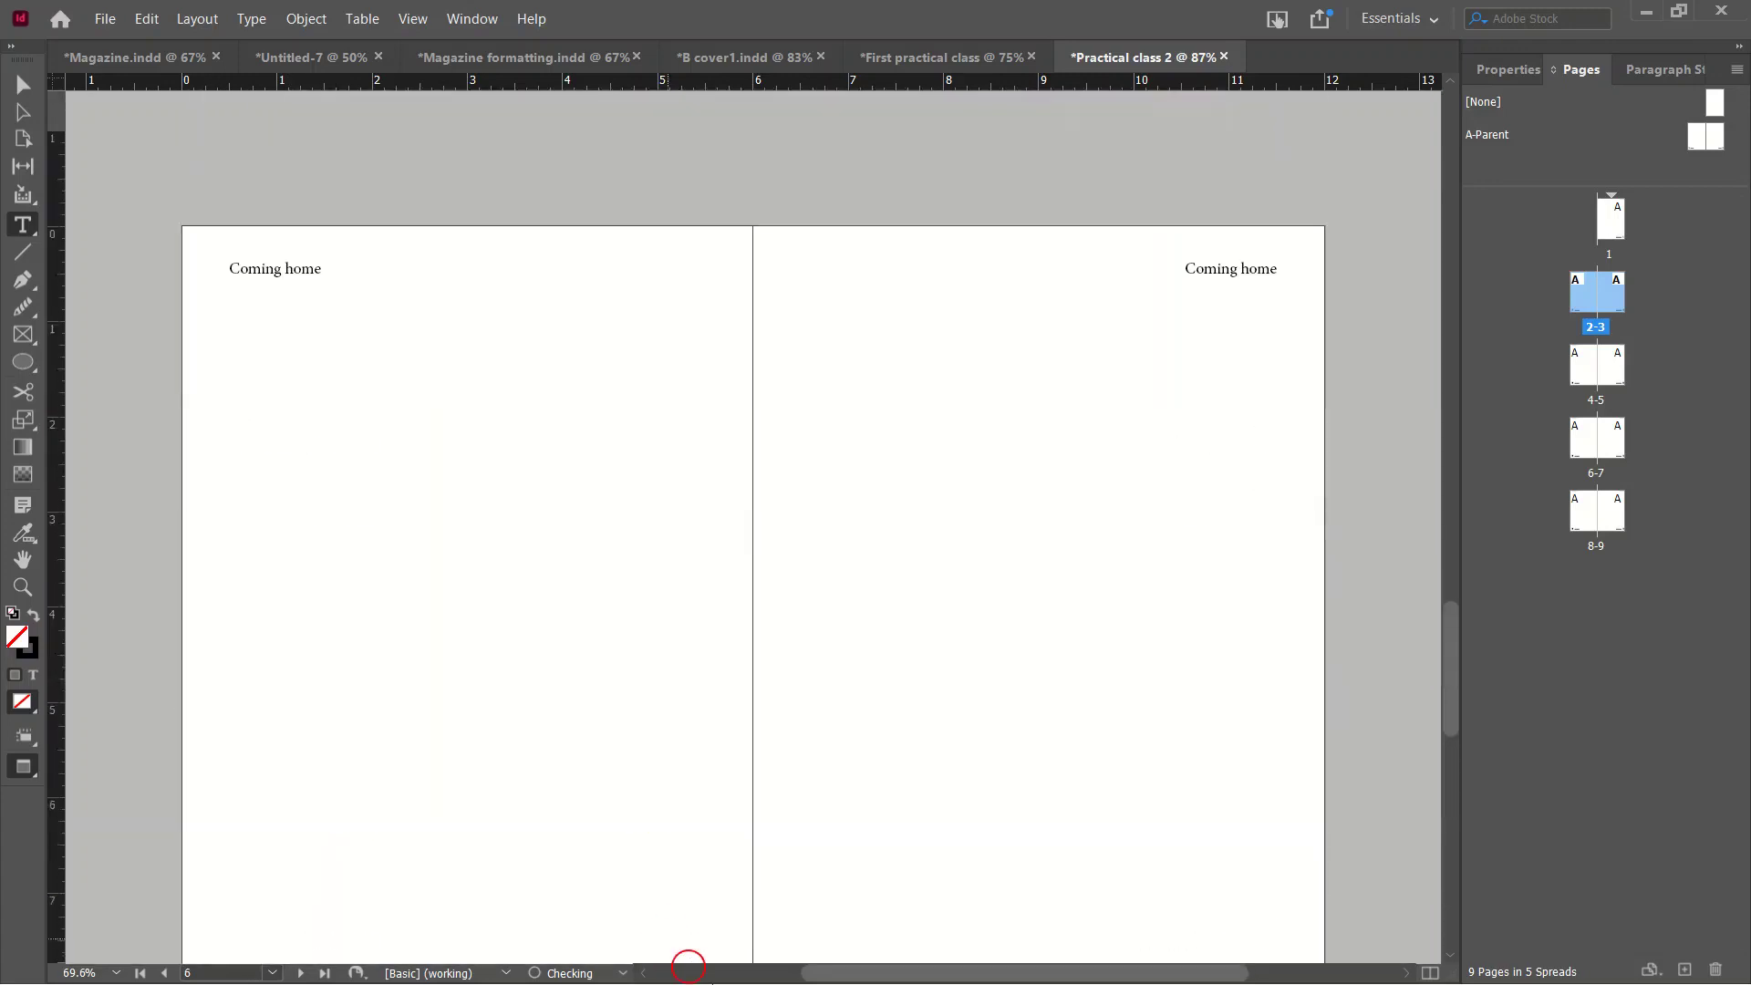
{"action": "scroll", "coordinate": [721, 969], "scroll_direction": "left", "scroll_amount": 3}
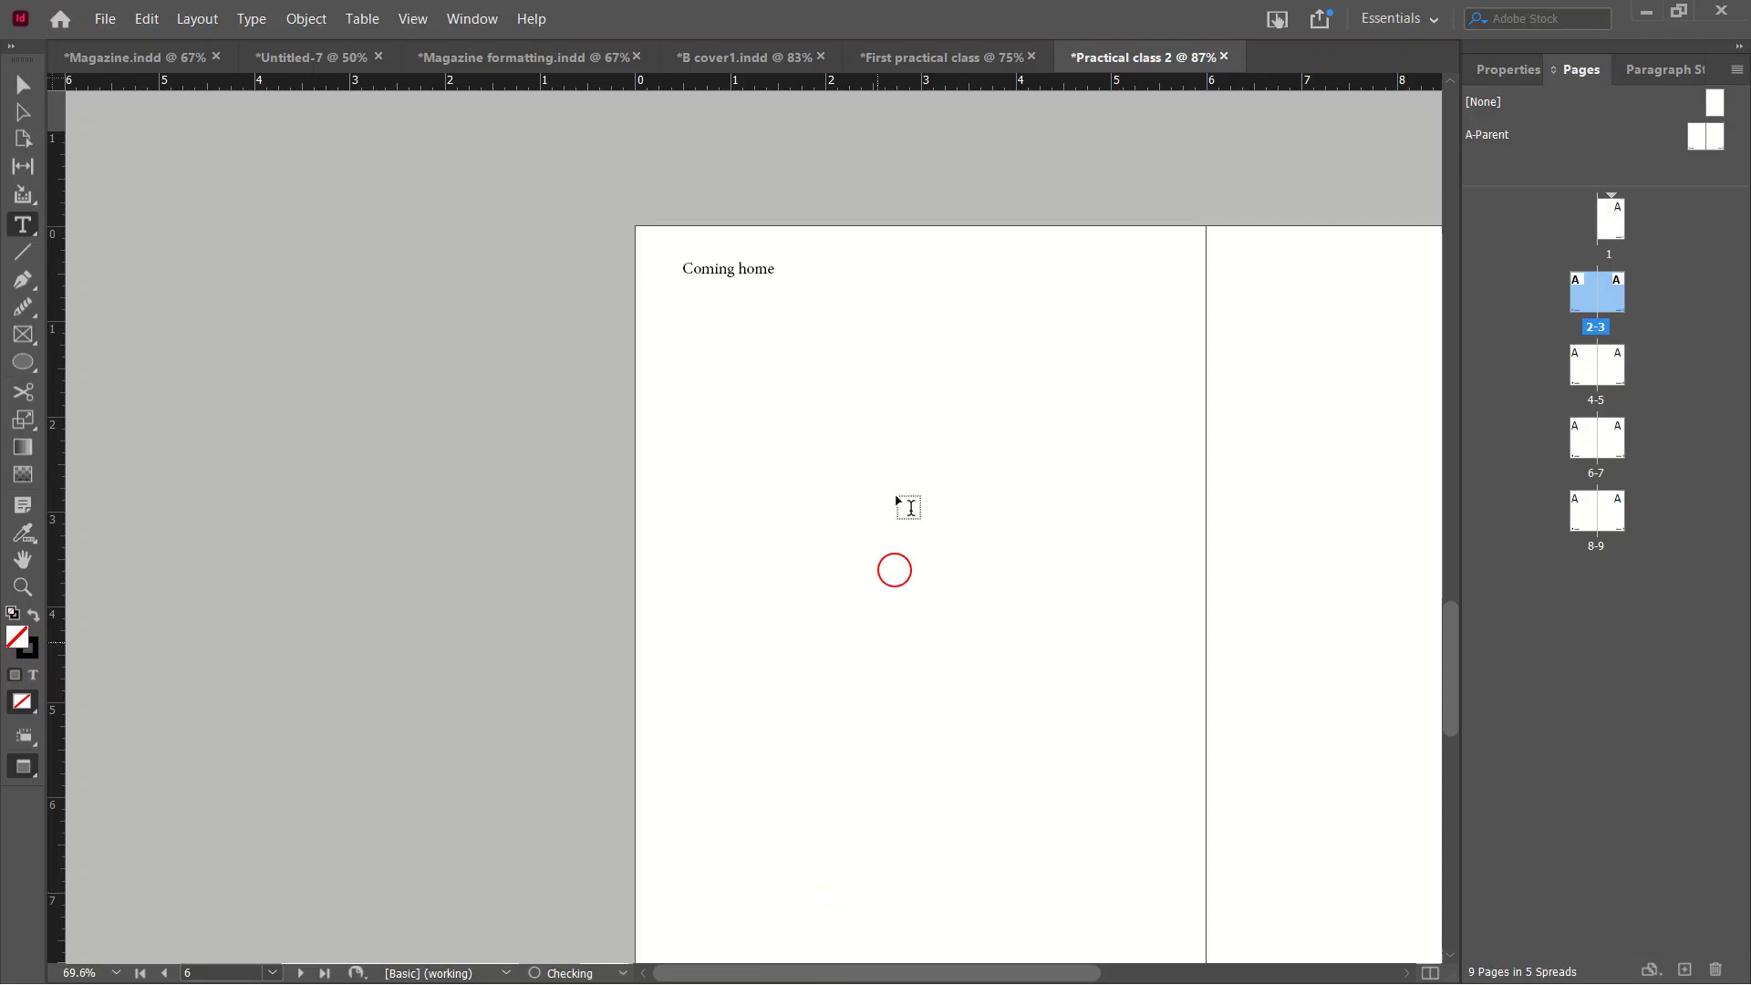
{"action": "scroll", "coordinate": [892, 547], "scroll_direction": "up", "scroll_amount": 5}
{"action": "scroll", "coordinate": [891, 431], "scroll_direction": "up", "scroll_amount": 5}
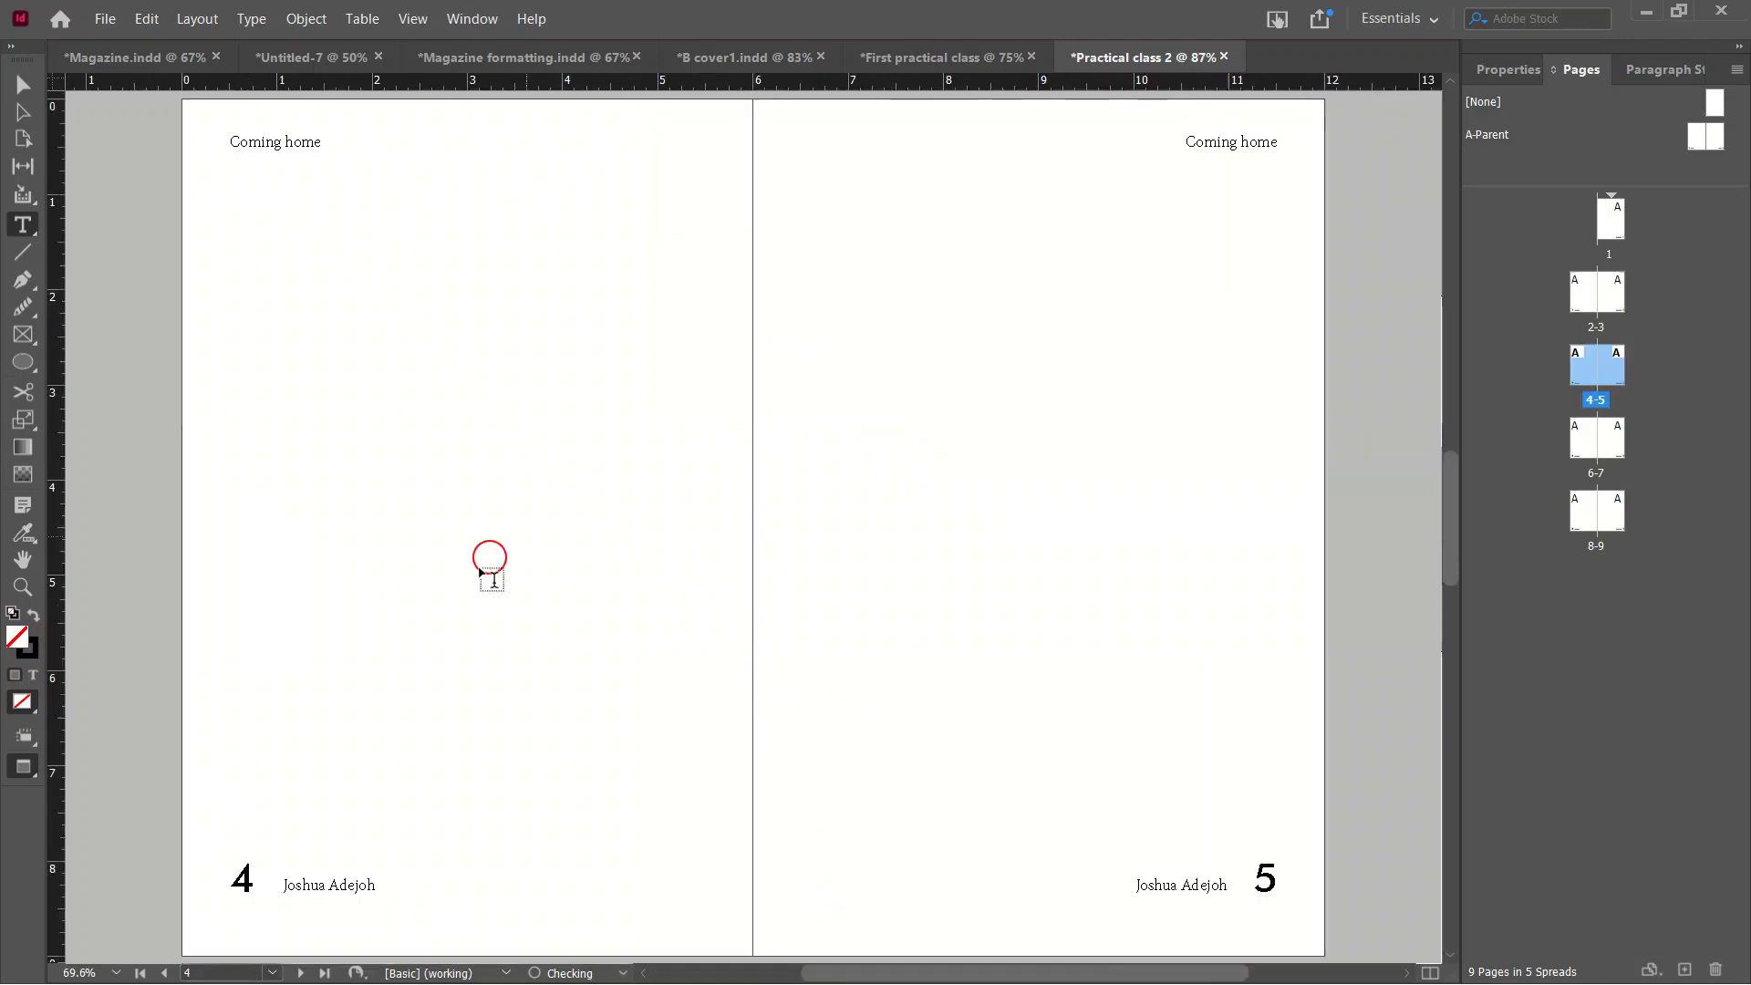
{"action": "scroll", "coordinate": [489, 566], "scroll_direction": "up", "scroll_amount": 10}
{"action": "scroll", "coordinate": [650, 489], "scroll_direction": "up", "scroll_amount": 8}
{"action": "scroll", "coordinate": [559, 633], "scroll_direction": "down", "scroll_amount": 2}
{"action": "left_click", "coordinate": [882, 623]}
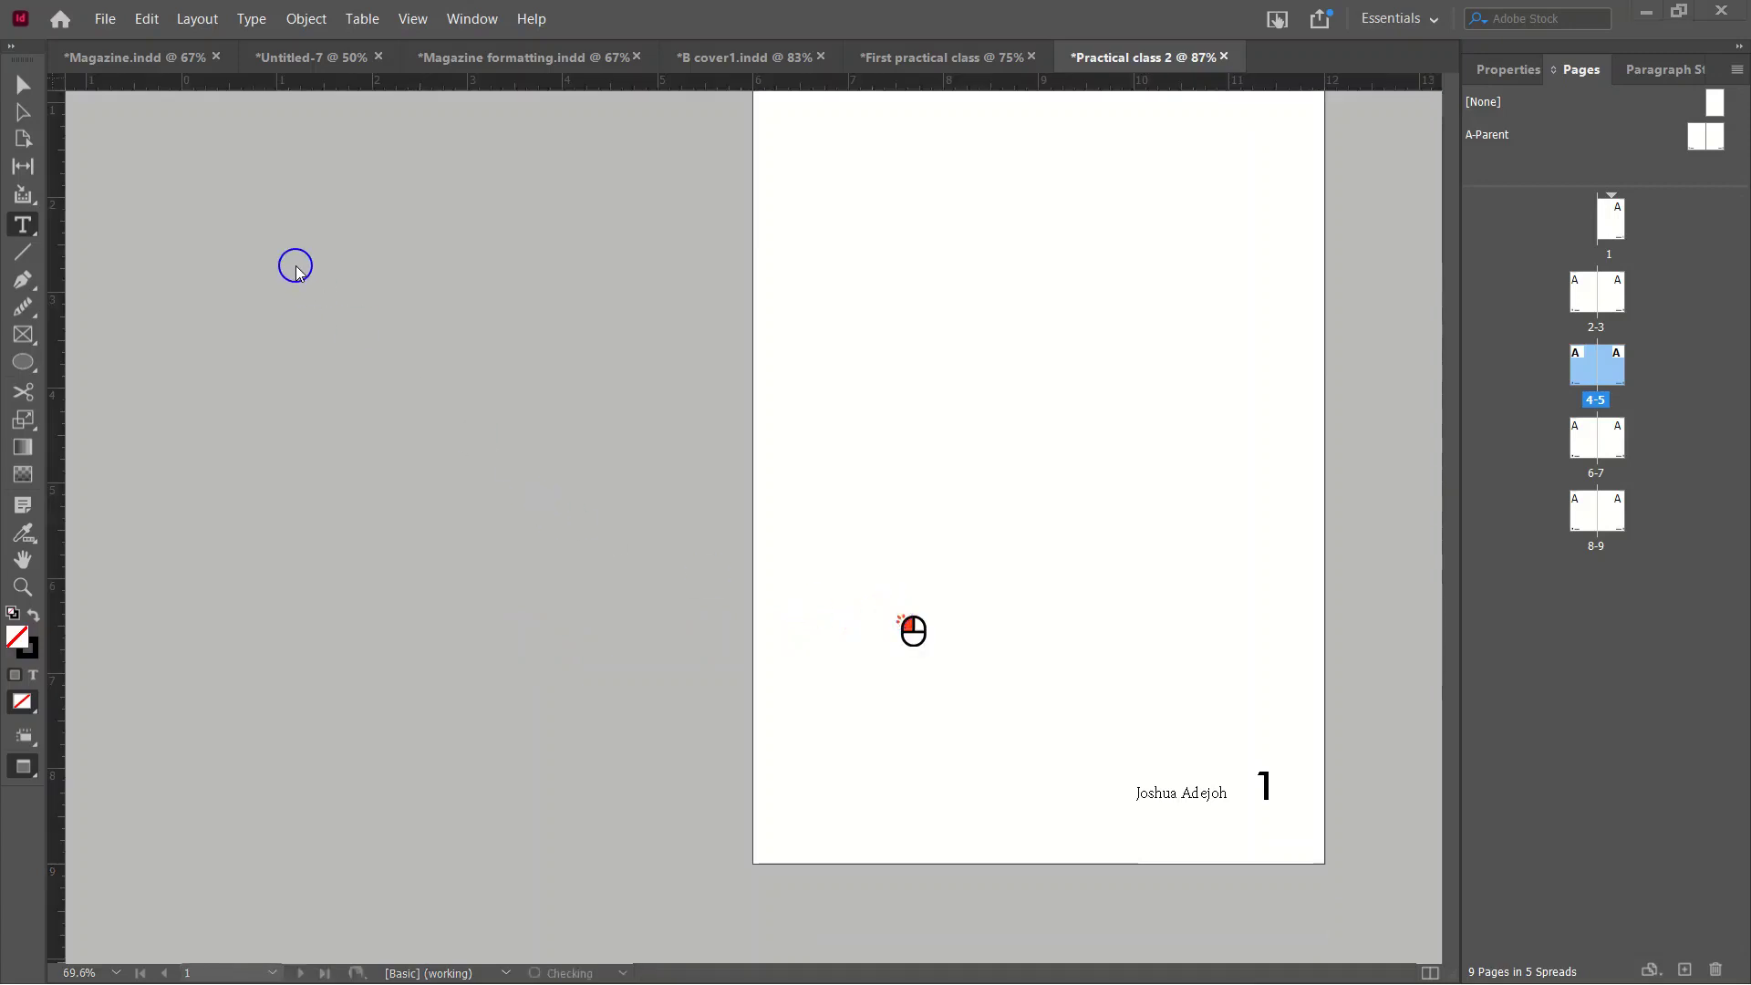
{"action": "scroll", "coordinate": [955, 436], "scroll_direction": "up", "scroll_amount": 3}
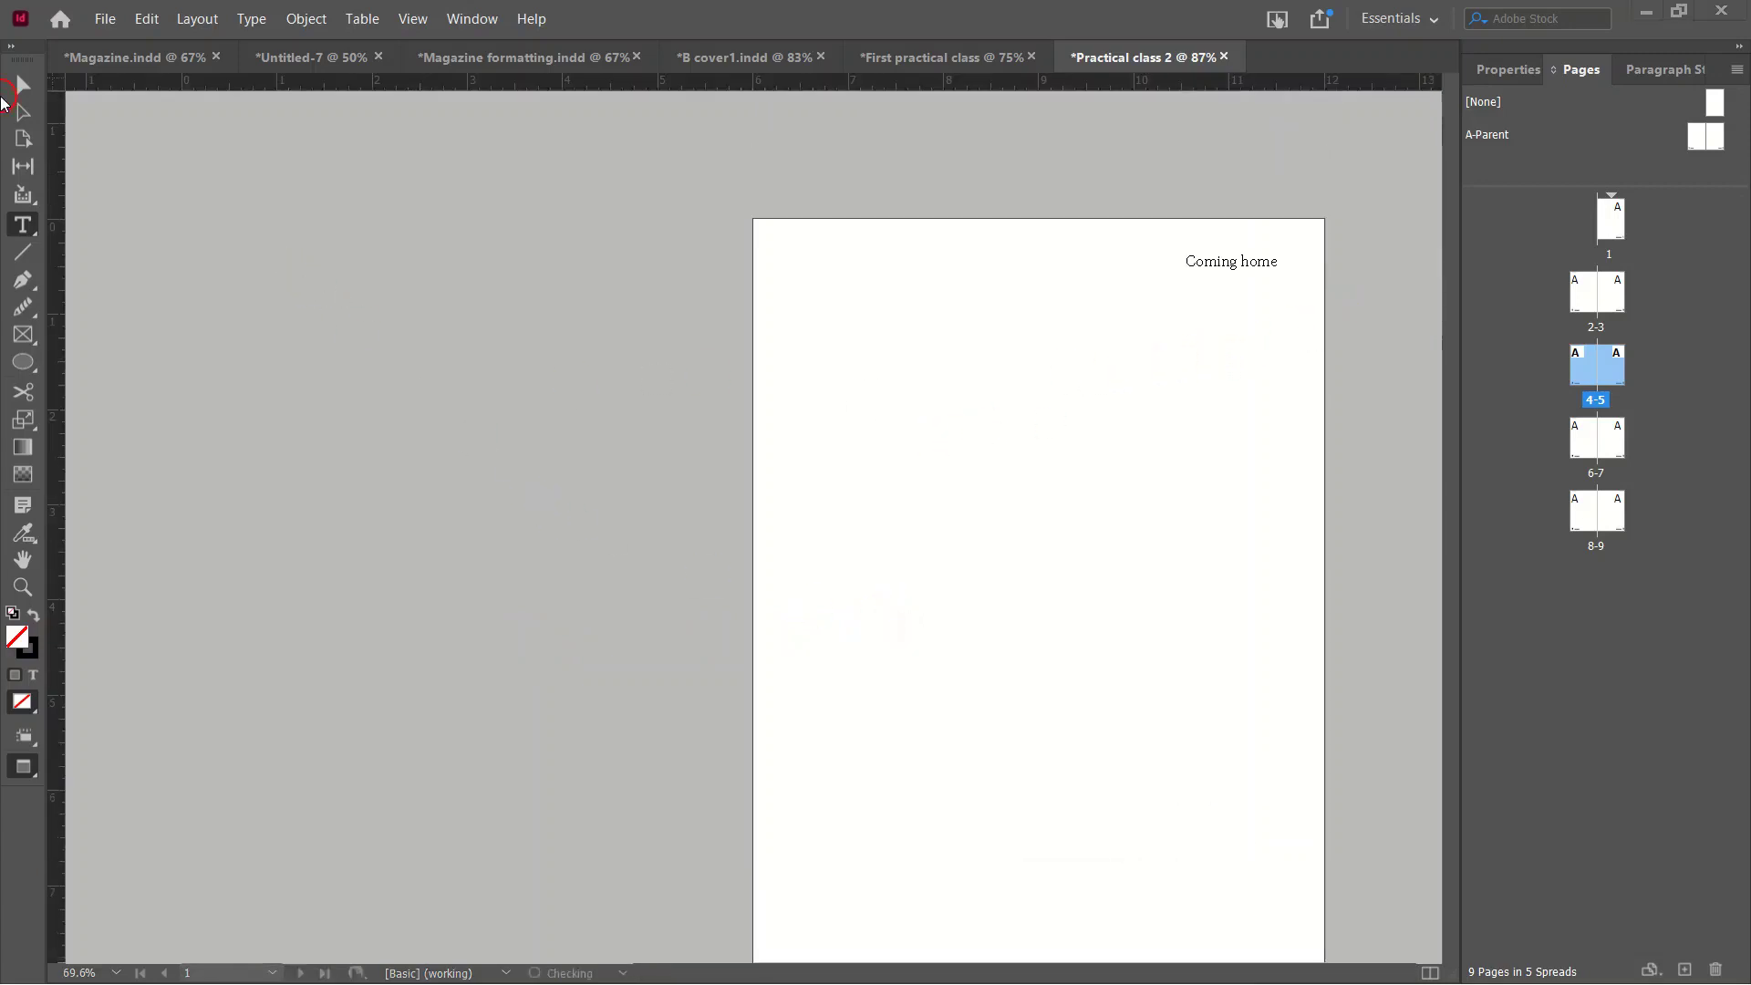
Return to the Selection tool and Normal view with page 1 showing.
{"action": "left_click", "coordinate": [19, 91]}
{"action": "key", "text": "w"}
{"action": "scroll", "coordinate": [1034, 511], "scroll_direction": "down", "scroll_amount": 1}
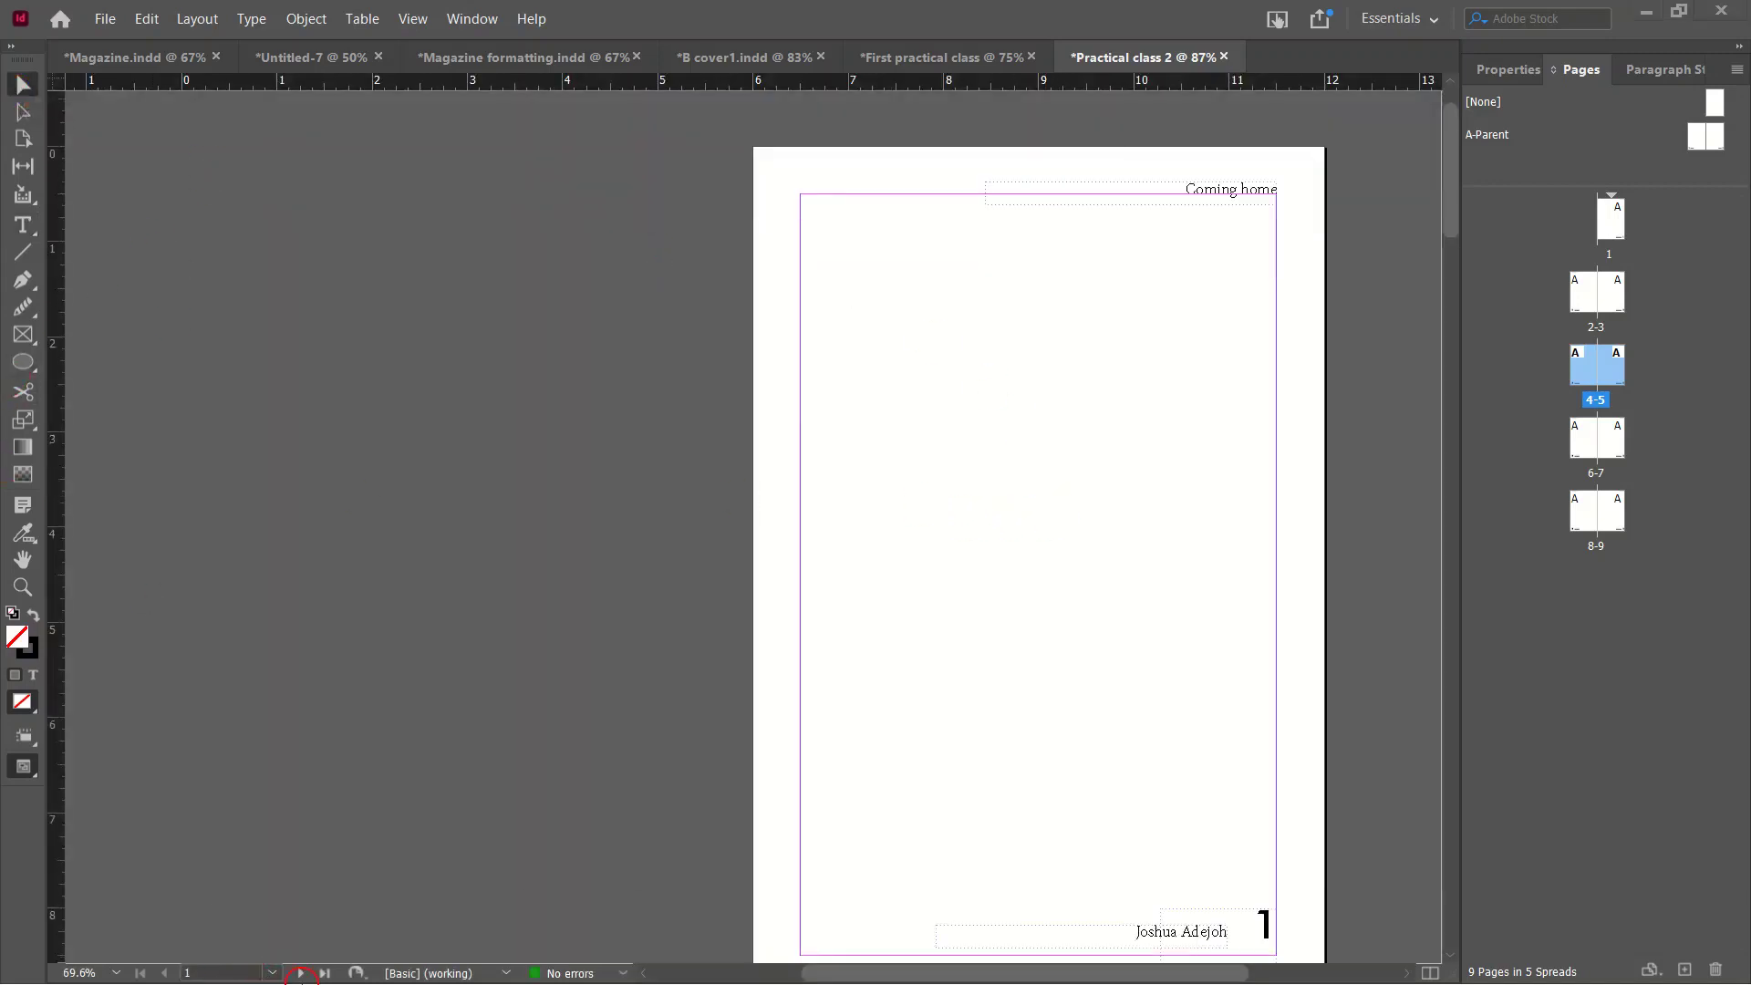
{"action": "key", "text": "super"}
Generate five new lorem ipsum paragraphs on loremipsum.io and look them over.
{"action": "mouse_move", "coordinate": [352, 972]}
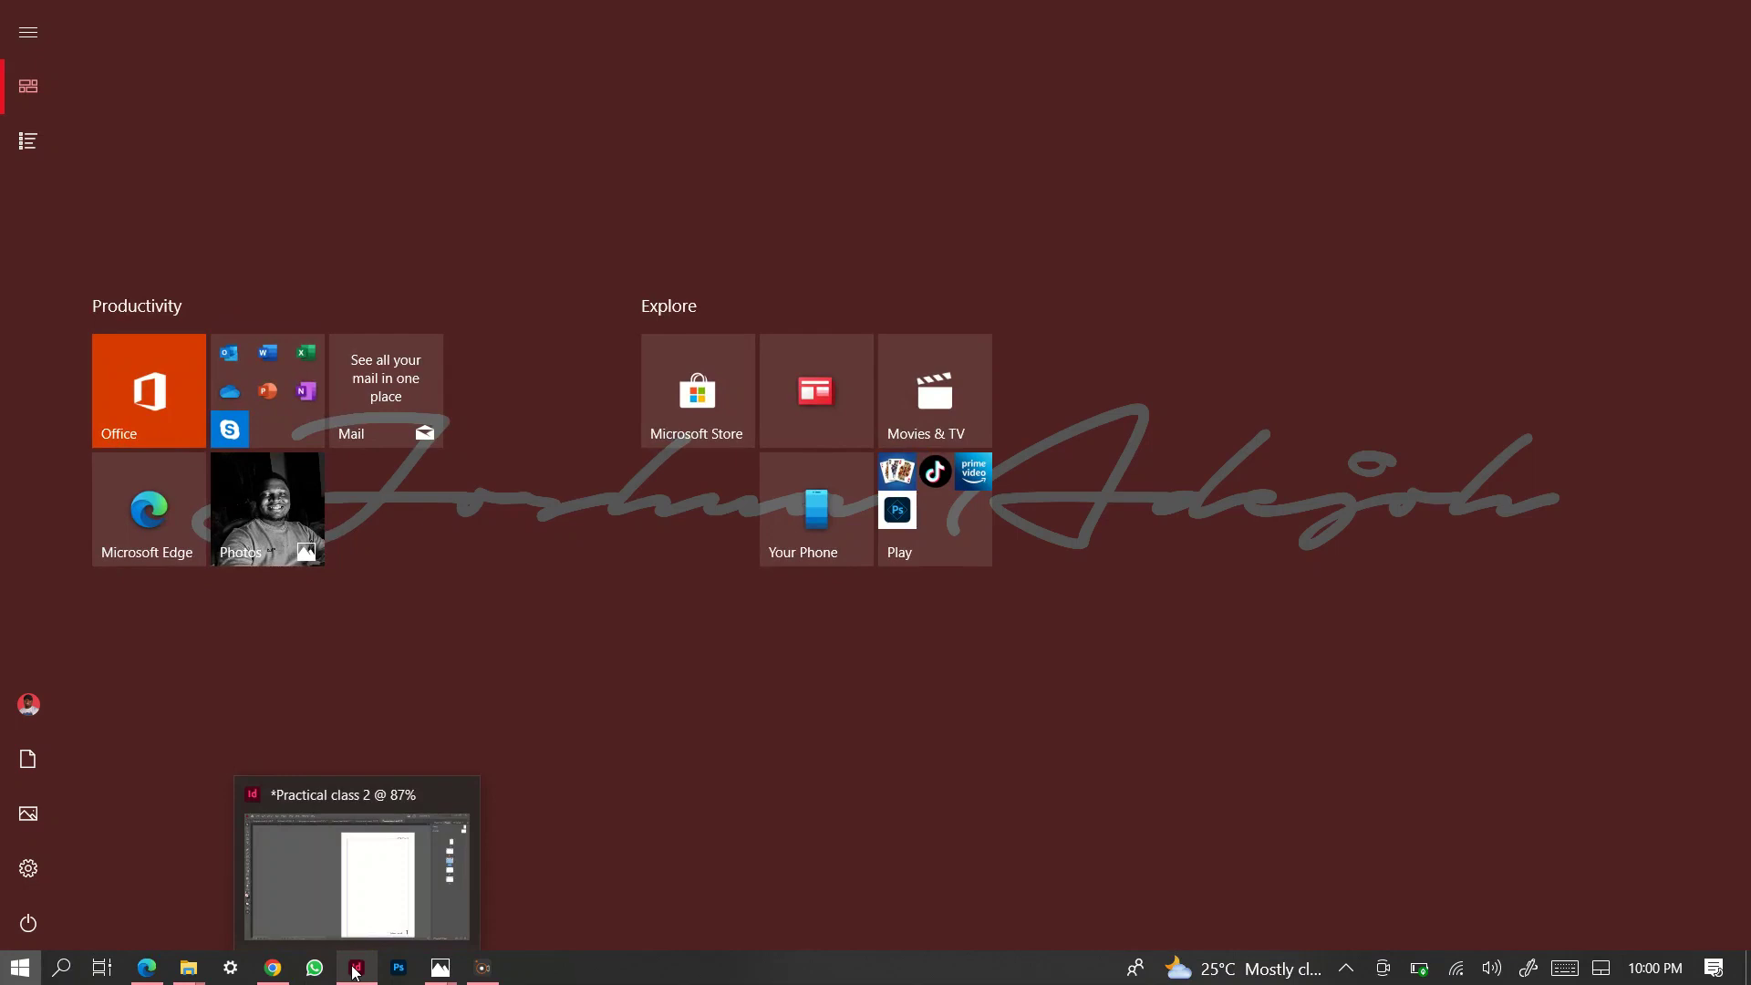
{"action": "left_click", "coordinate": [272, 969]}
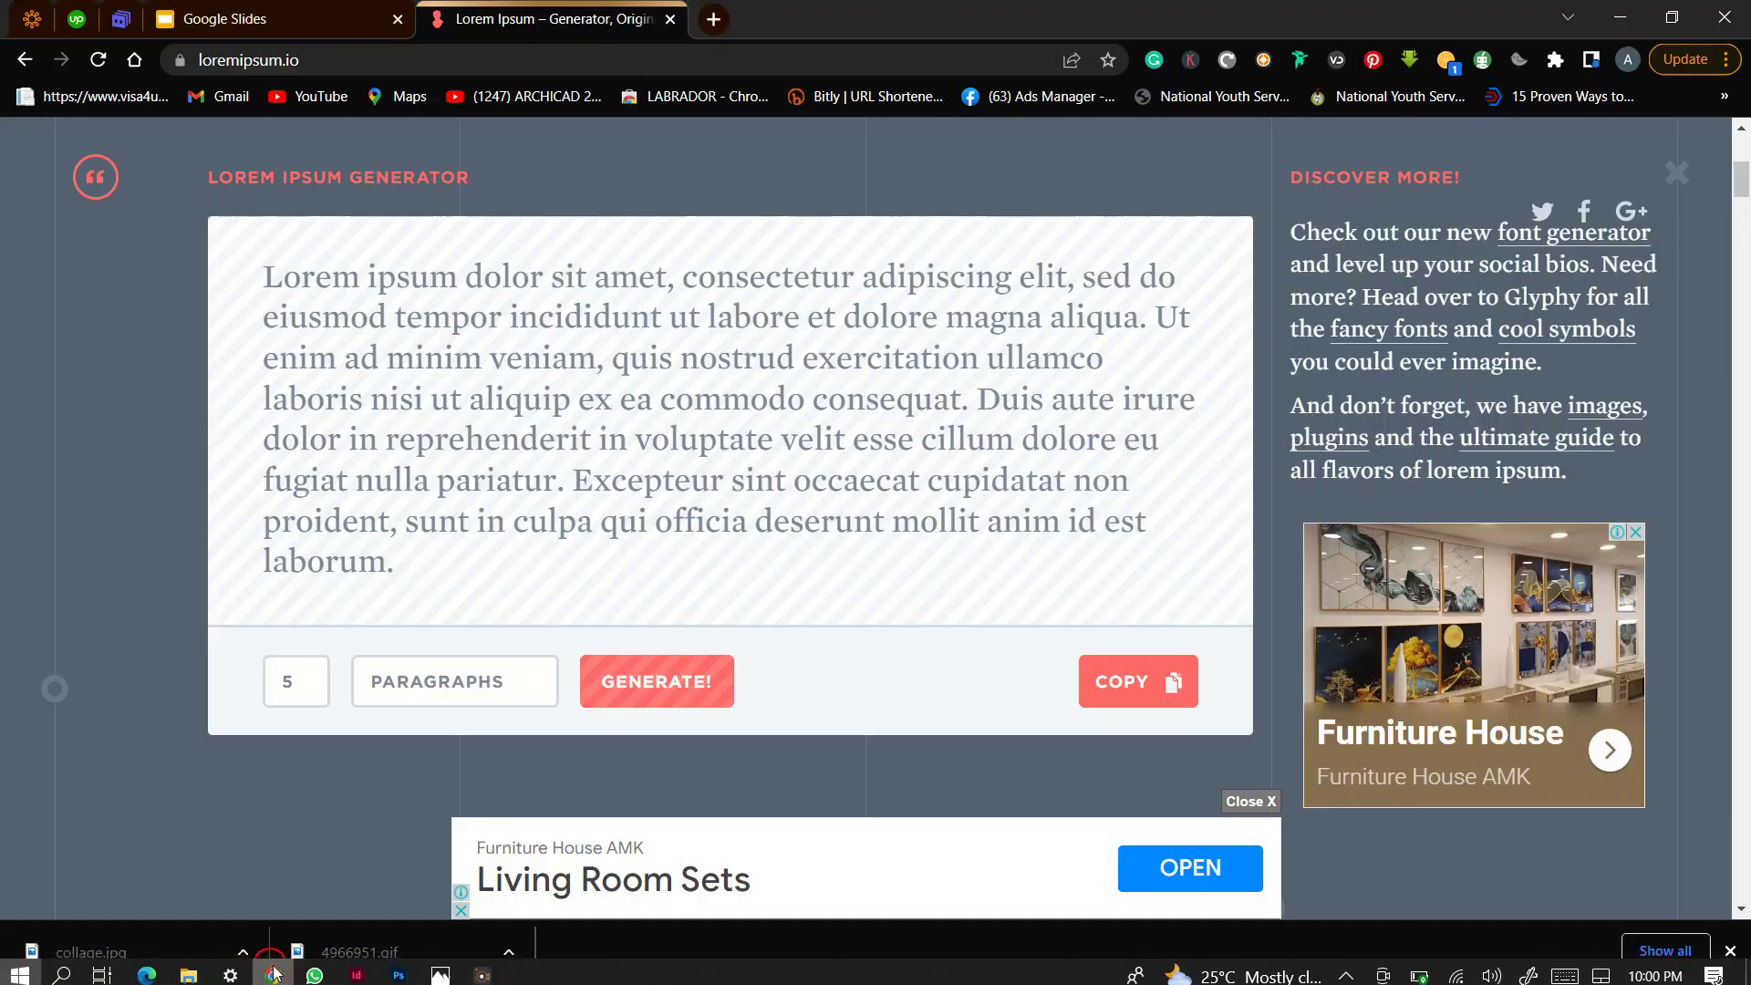
{"action": "left_click", "coordinate": [651, 690]}
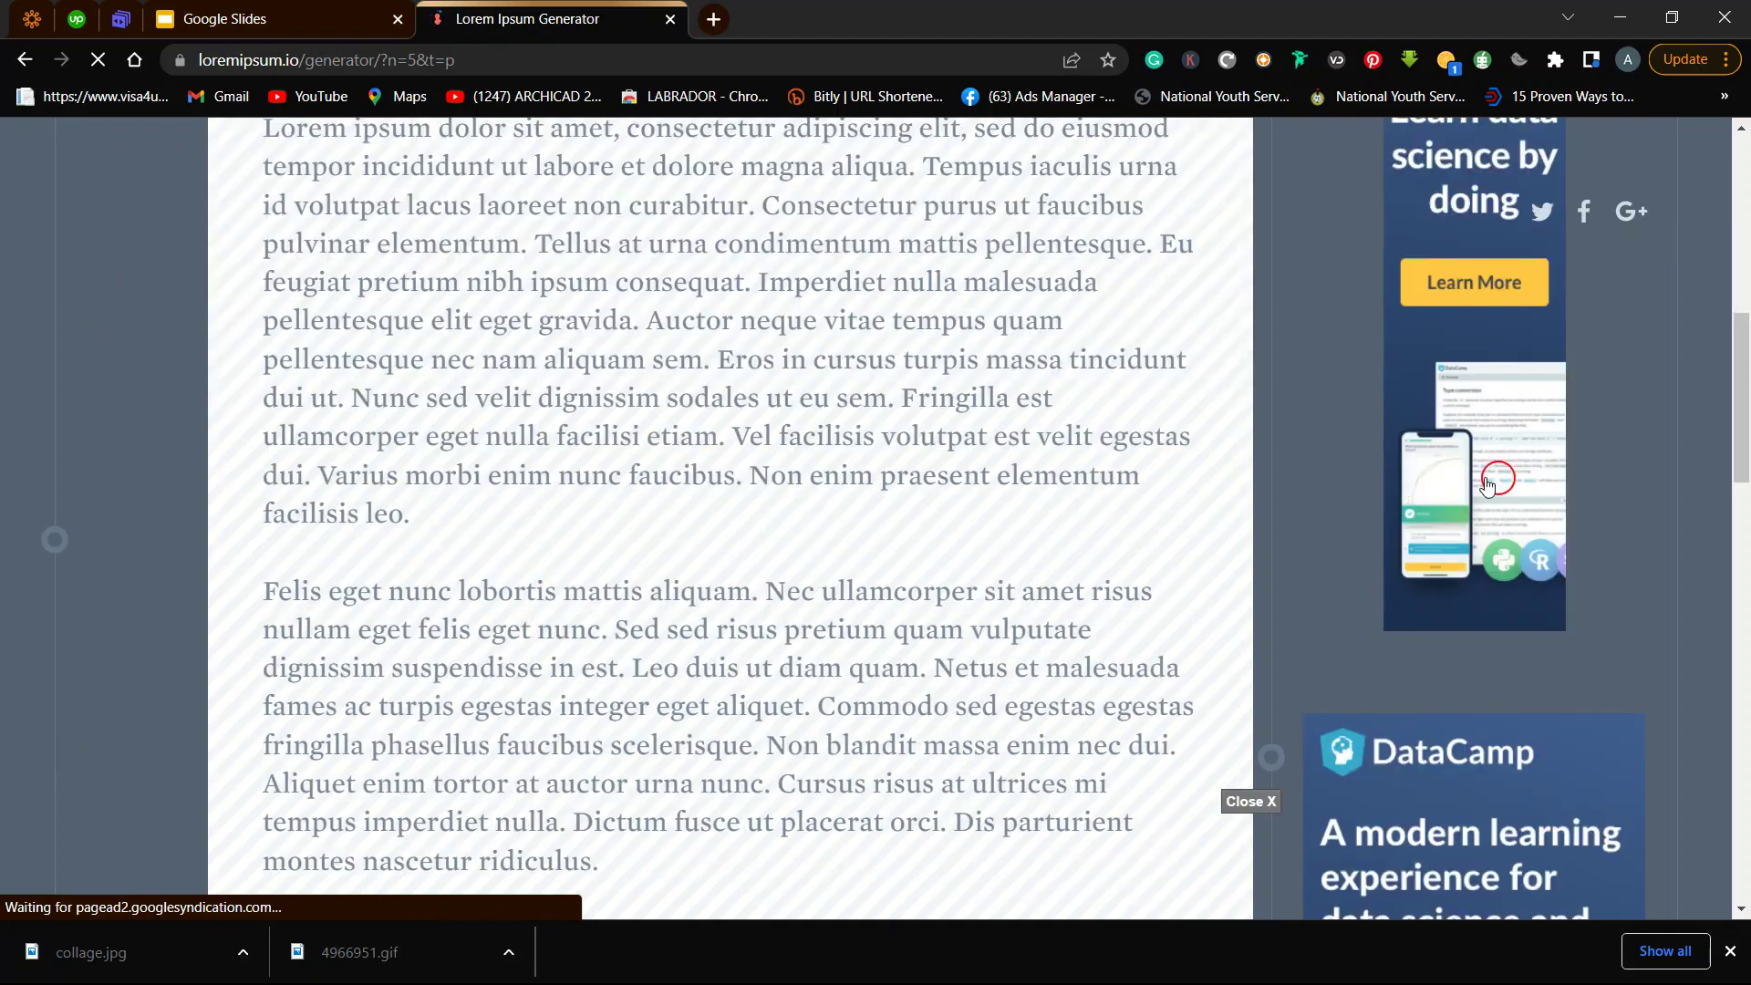
{"action": "scroll", "coordinate": [542, 616], "scroll_direction": "down", "scroll_amount": 4}
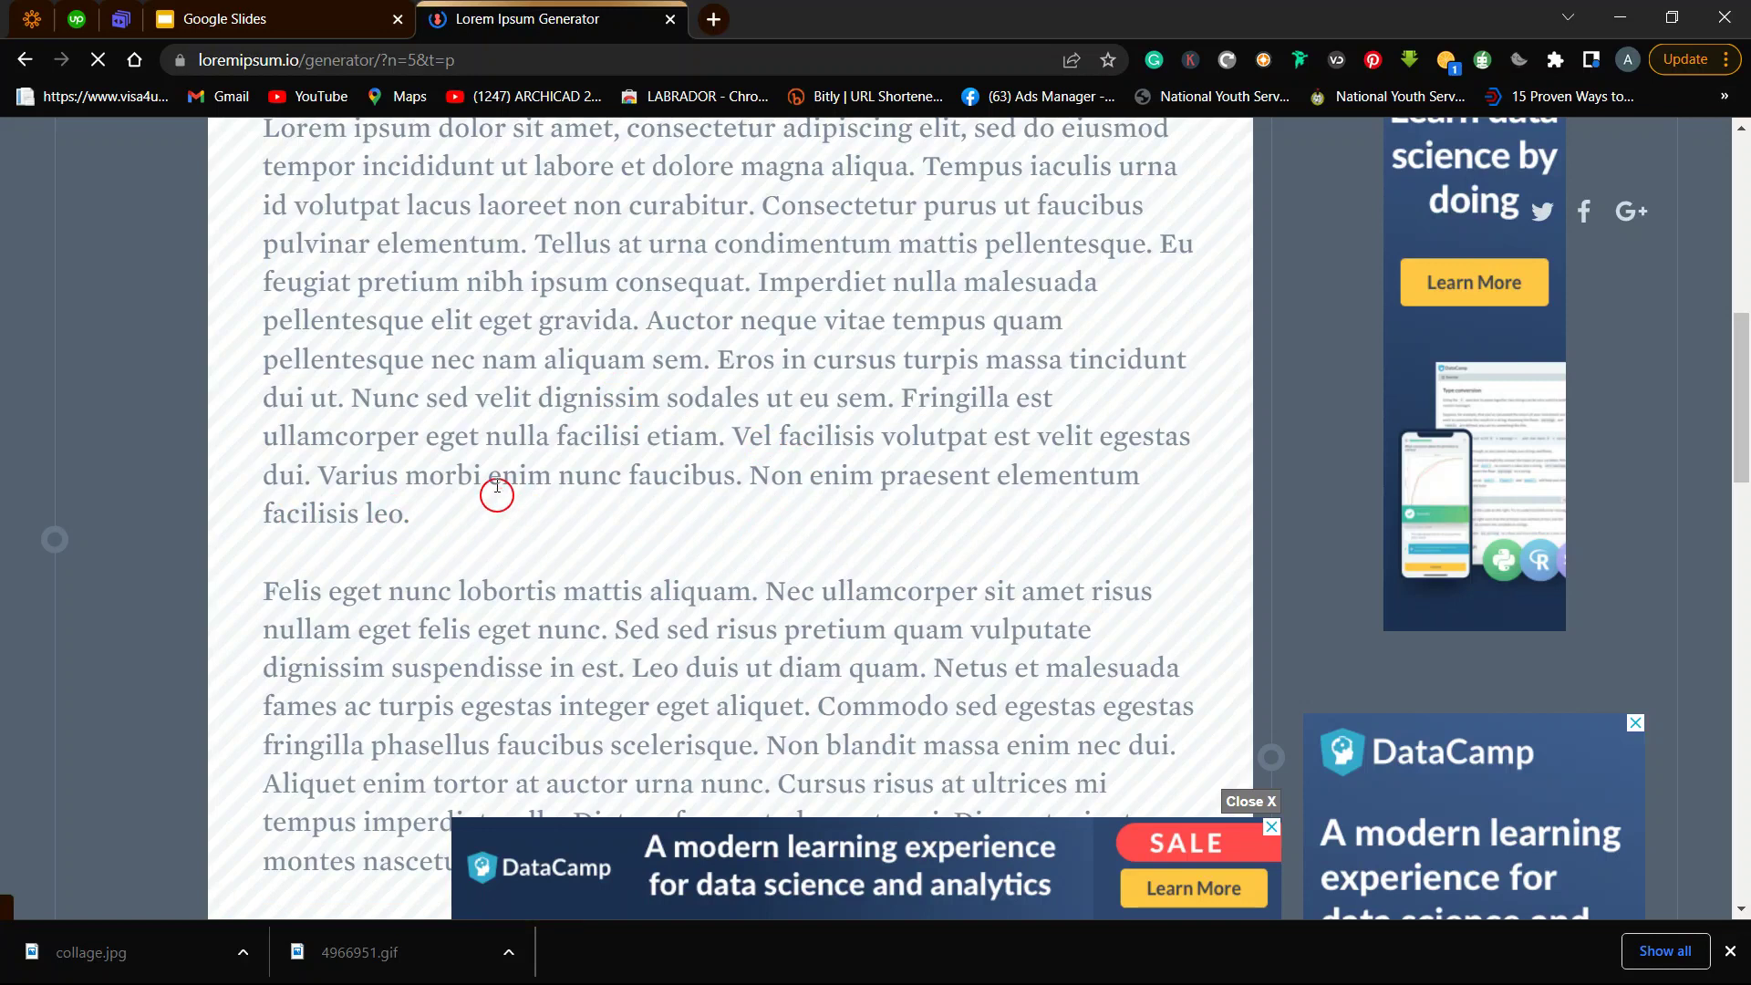
{"action": "scroll", "coordinate": [497, 516], "scroll_direction": "down", "scroll_amount": 7}
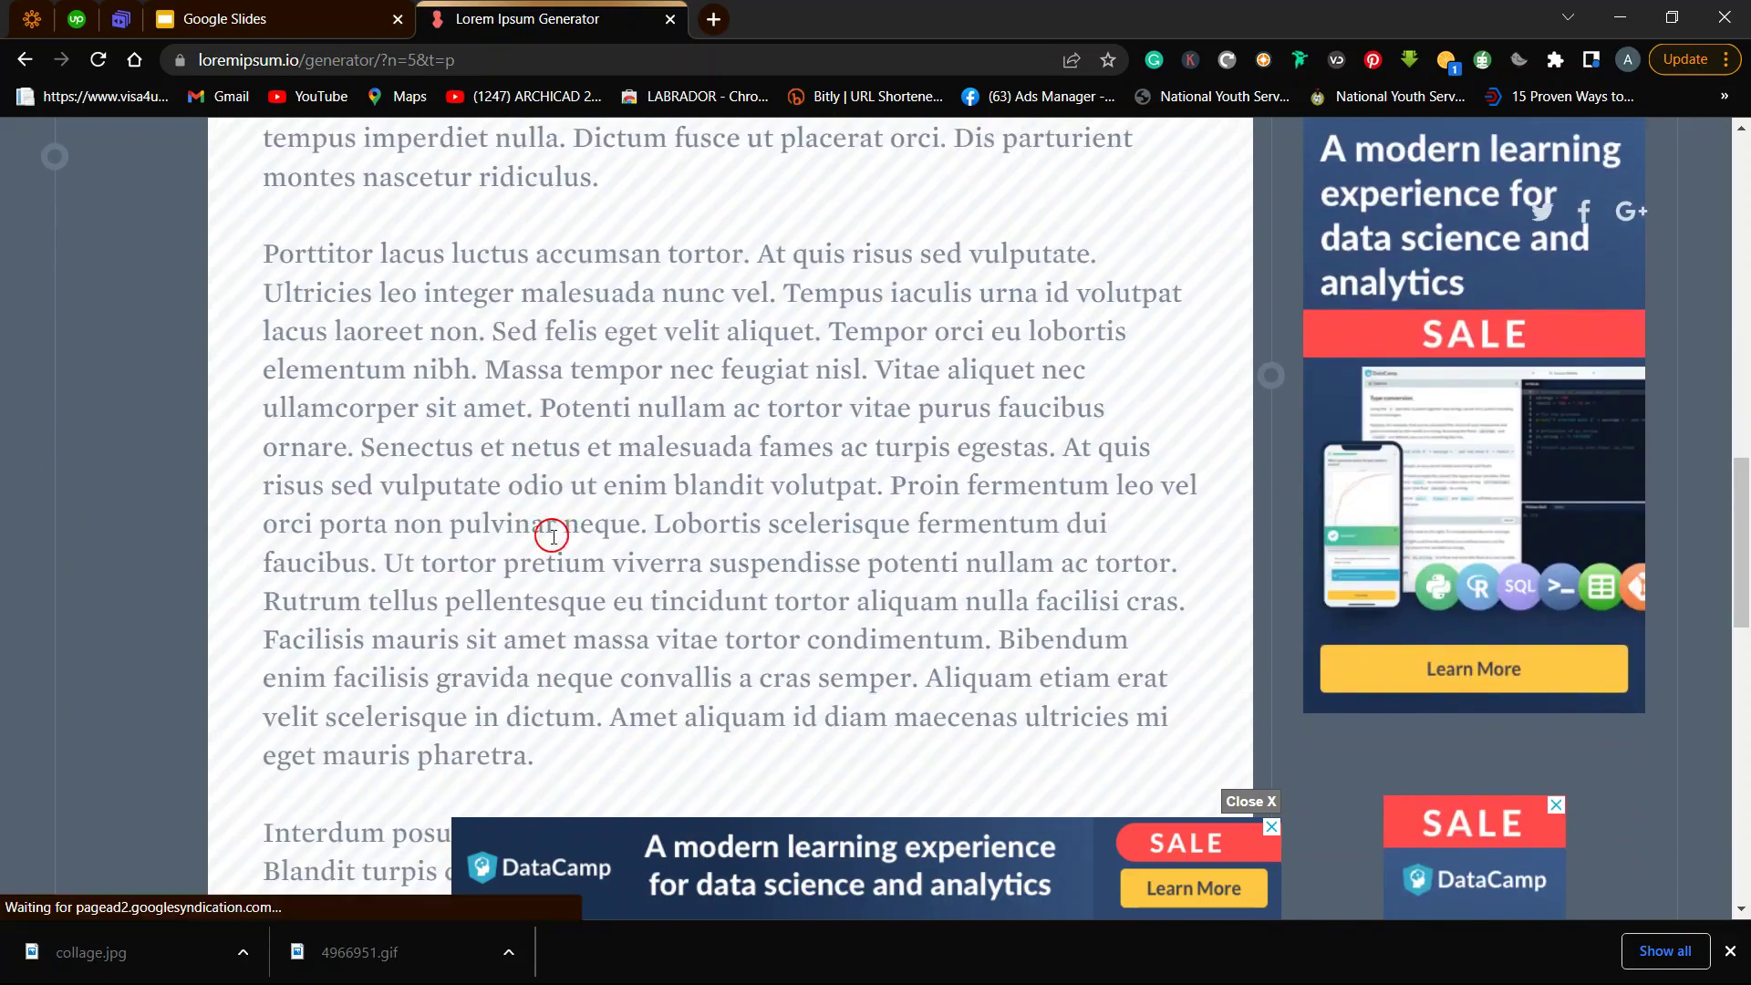
{"action": "scroll", "coordinate": [553, 525], "scroll_direction": "down", "scroll_amount": 5}
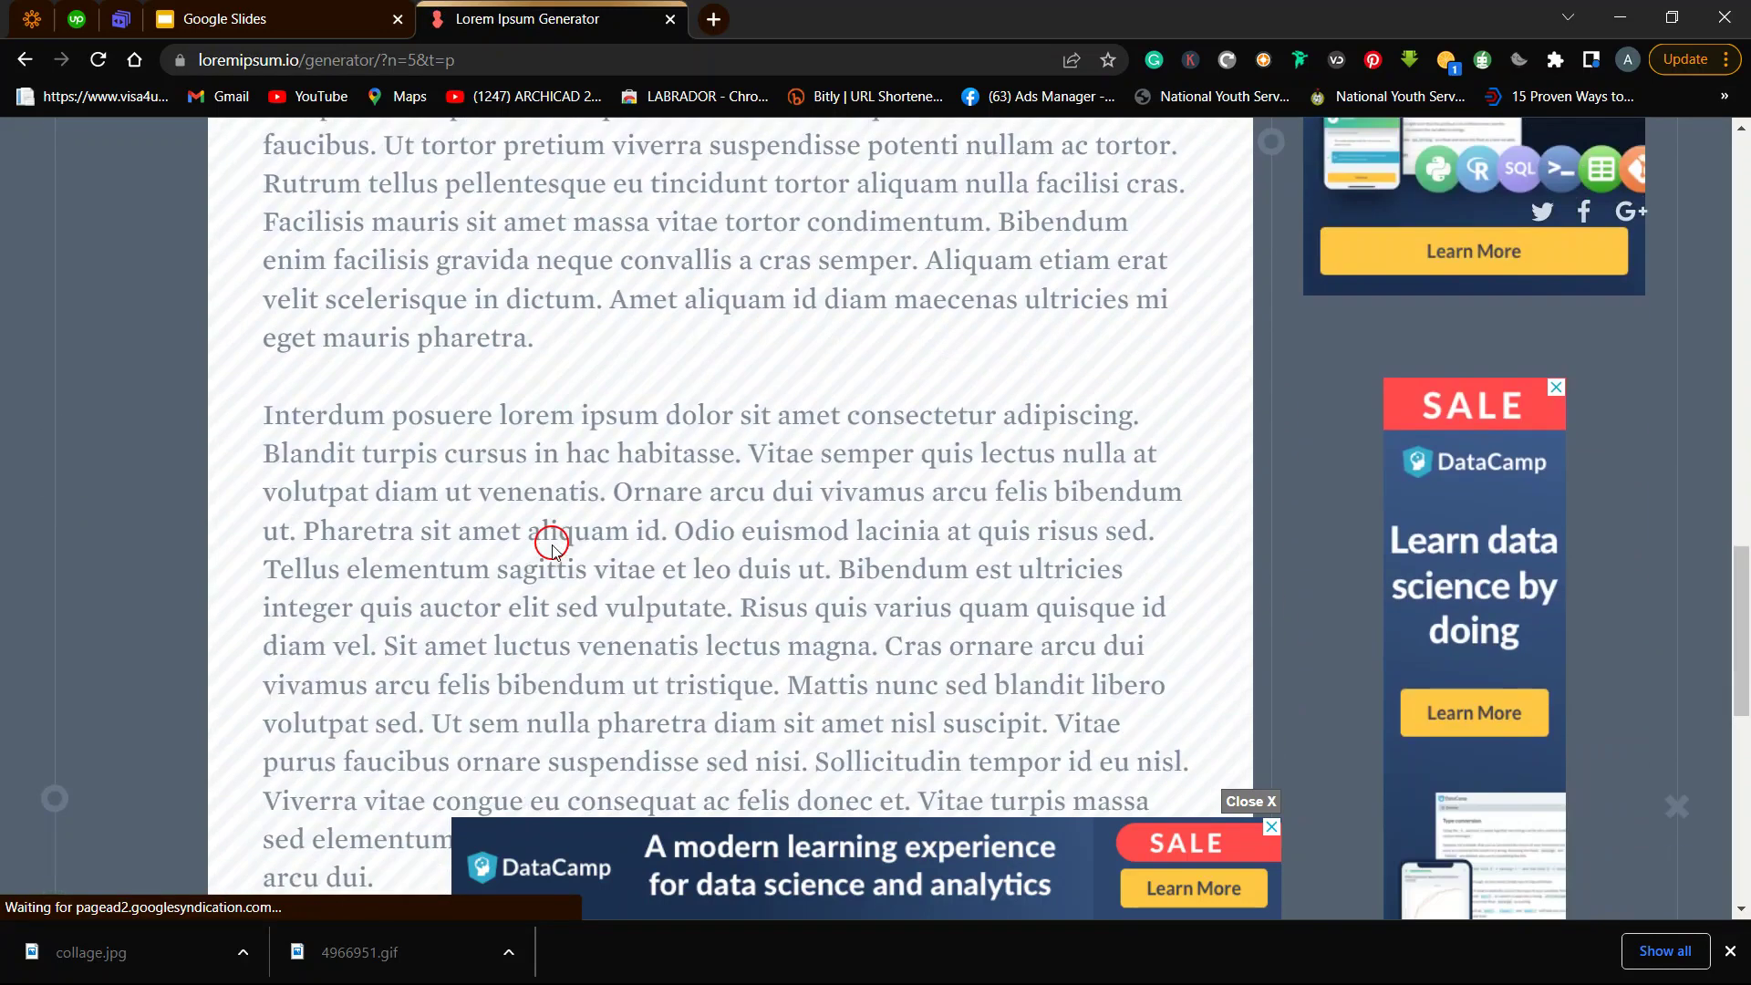
{"action": "scroll", "coordinate": [551, 547], "scroll_direction": "down", "scroll_amount": 5}
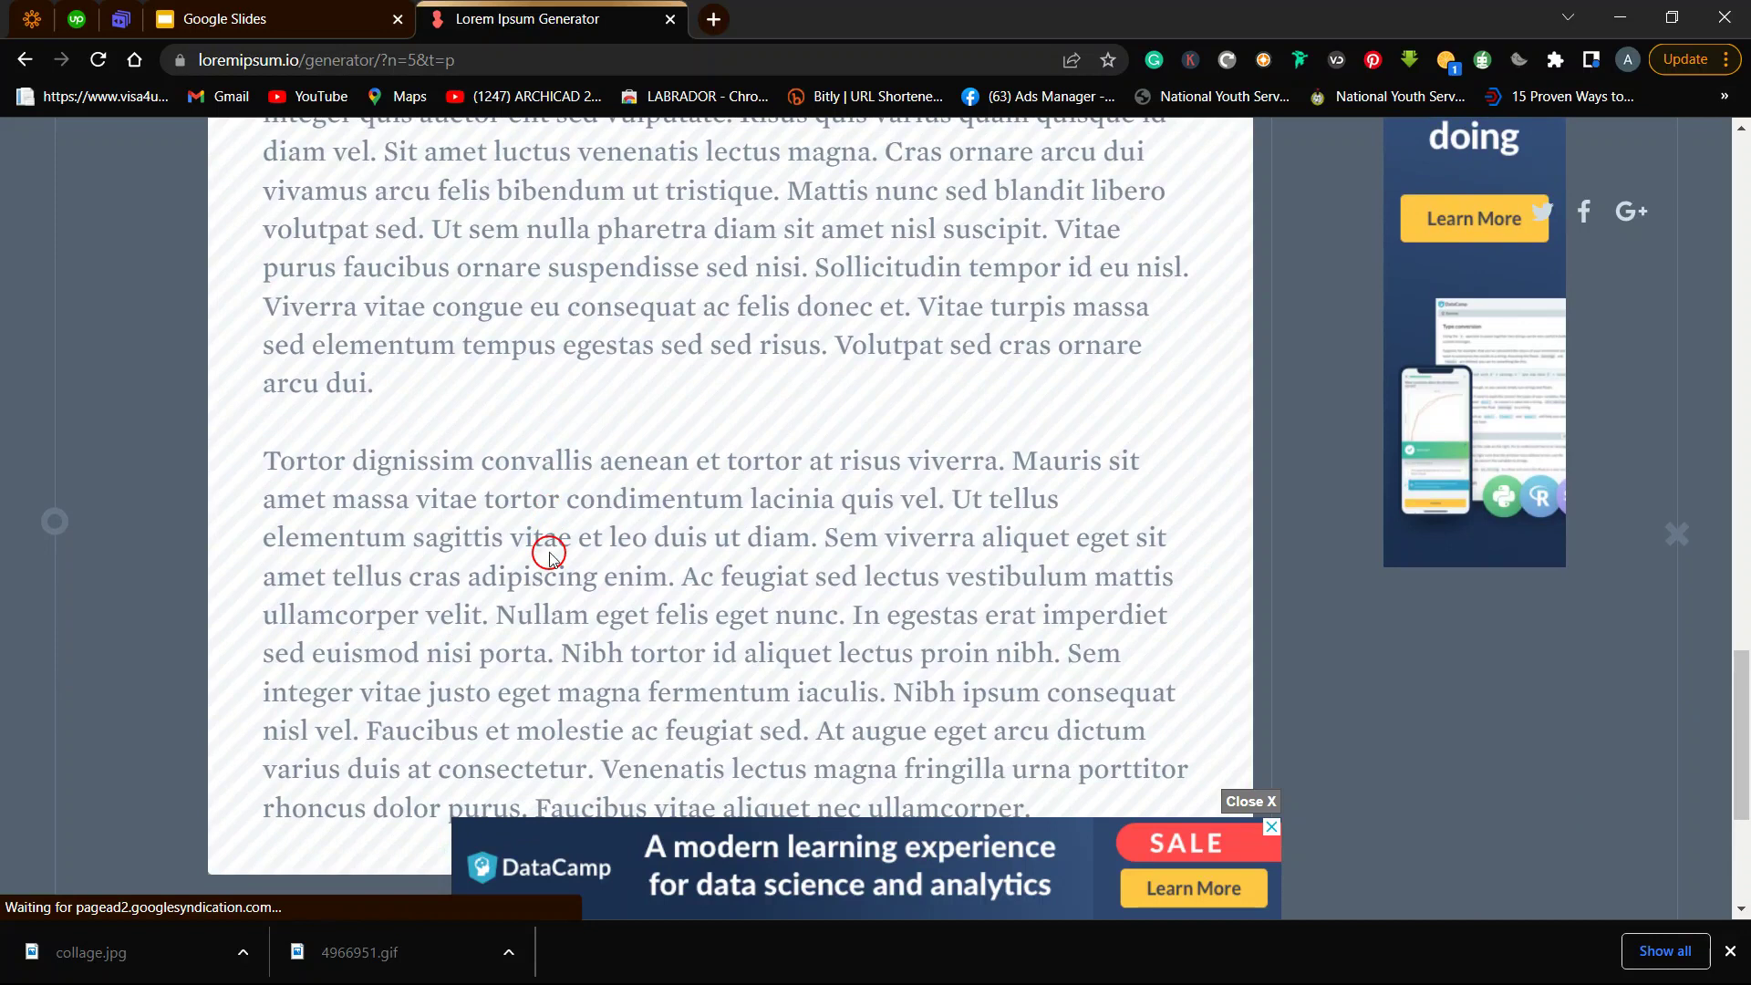
{"action": "scroll", "coordinate": [550, 556], "scroll_direction": "up", "scroll_amount": 8}
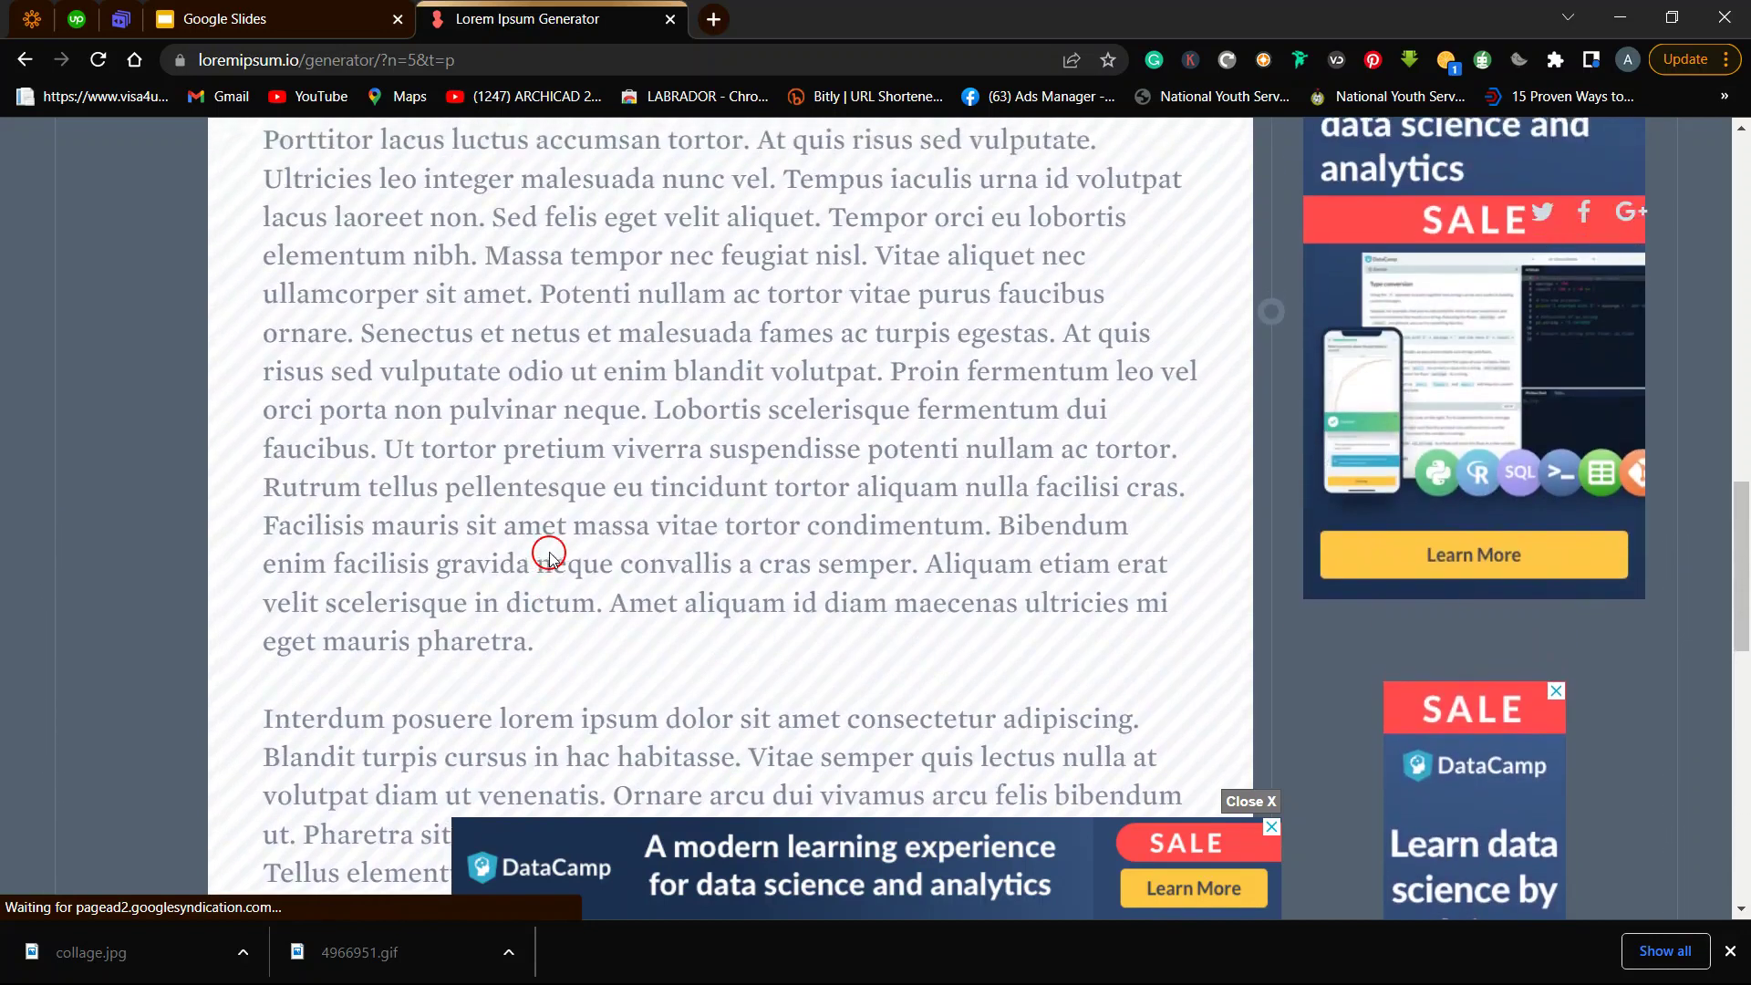
{"action": "scroll", "coordinate": [550, 556], "scroll_direction": "down", "scroll_amount": 10}
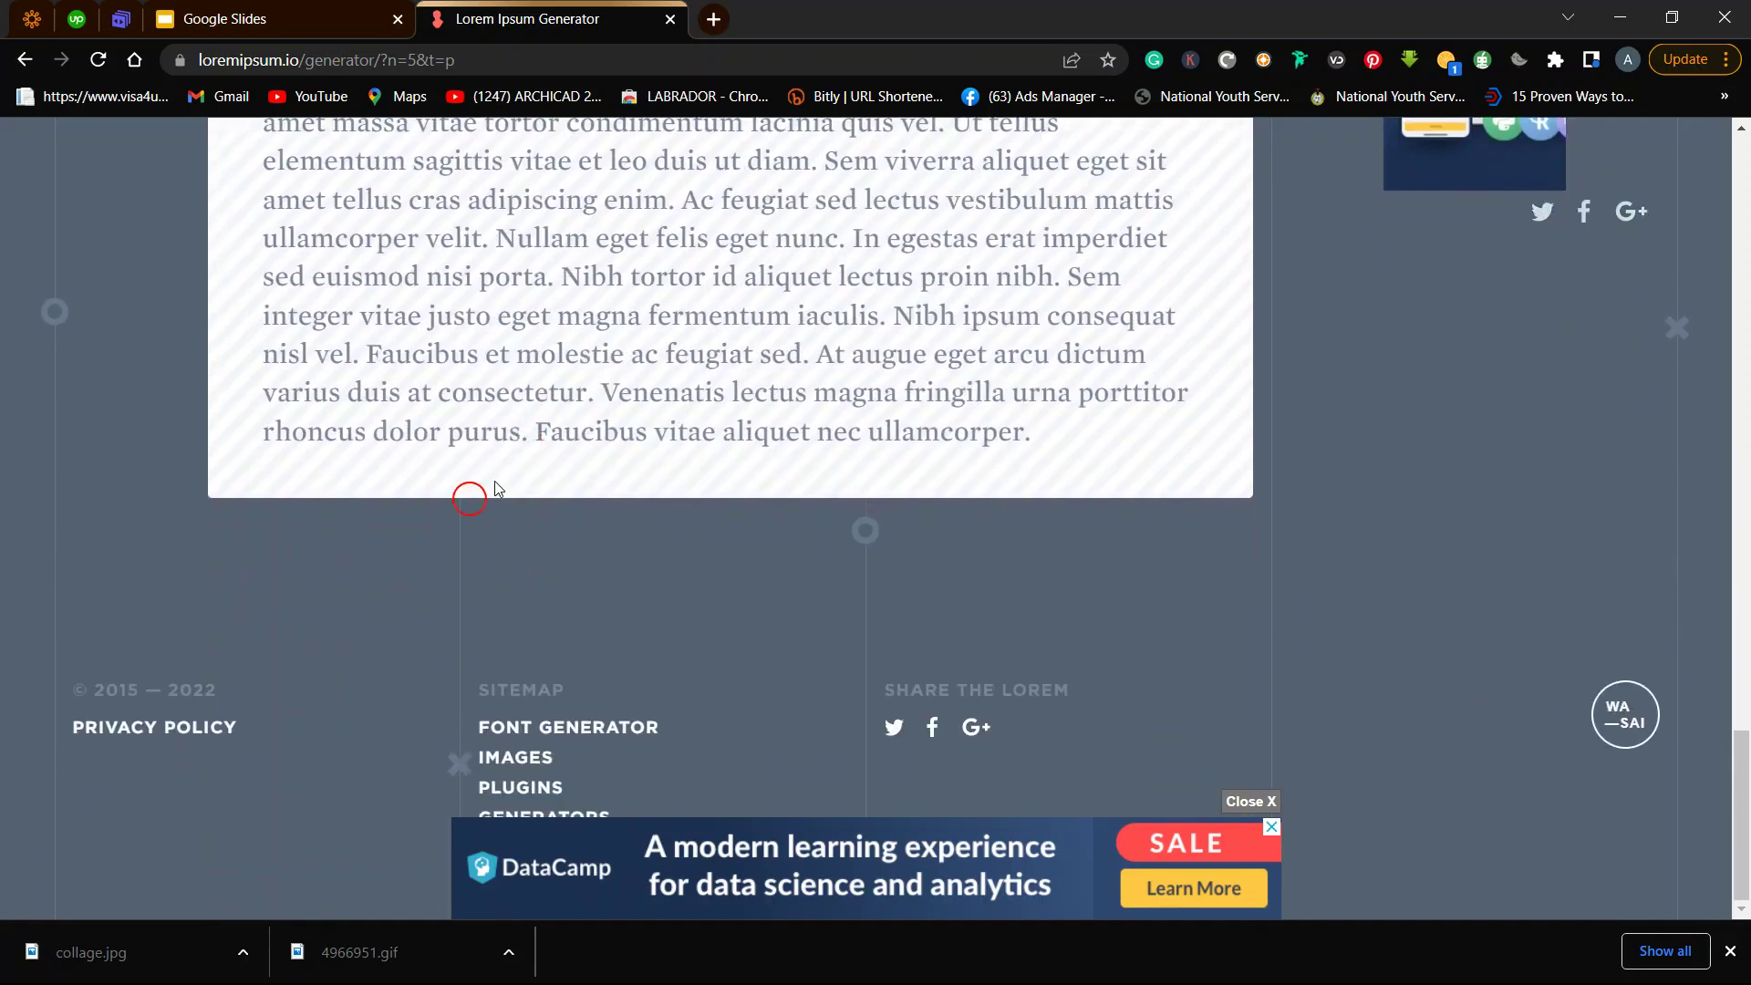
{"action": "scroll", "coordinate": [495, 488], "scroll_direction": "up", "scroll_amount": 15}
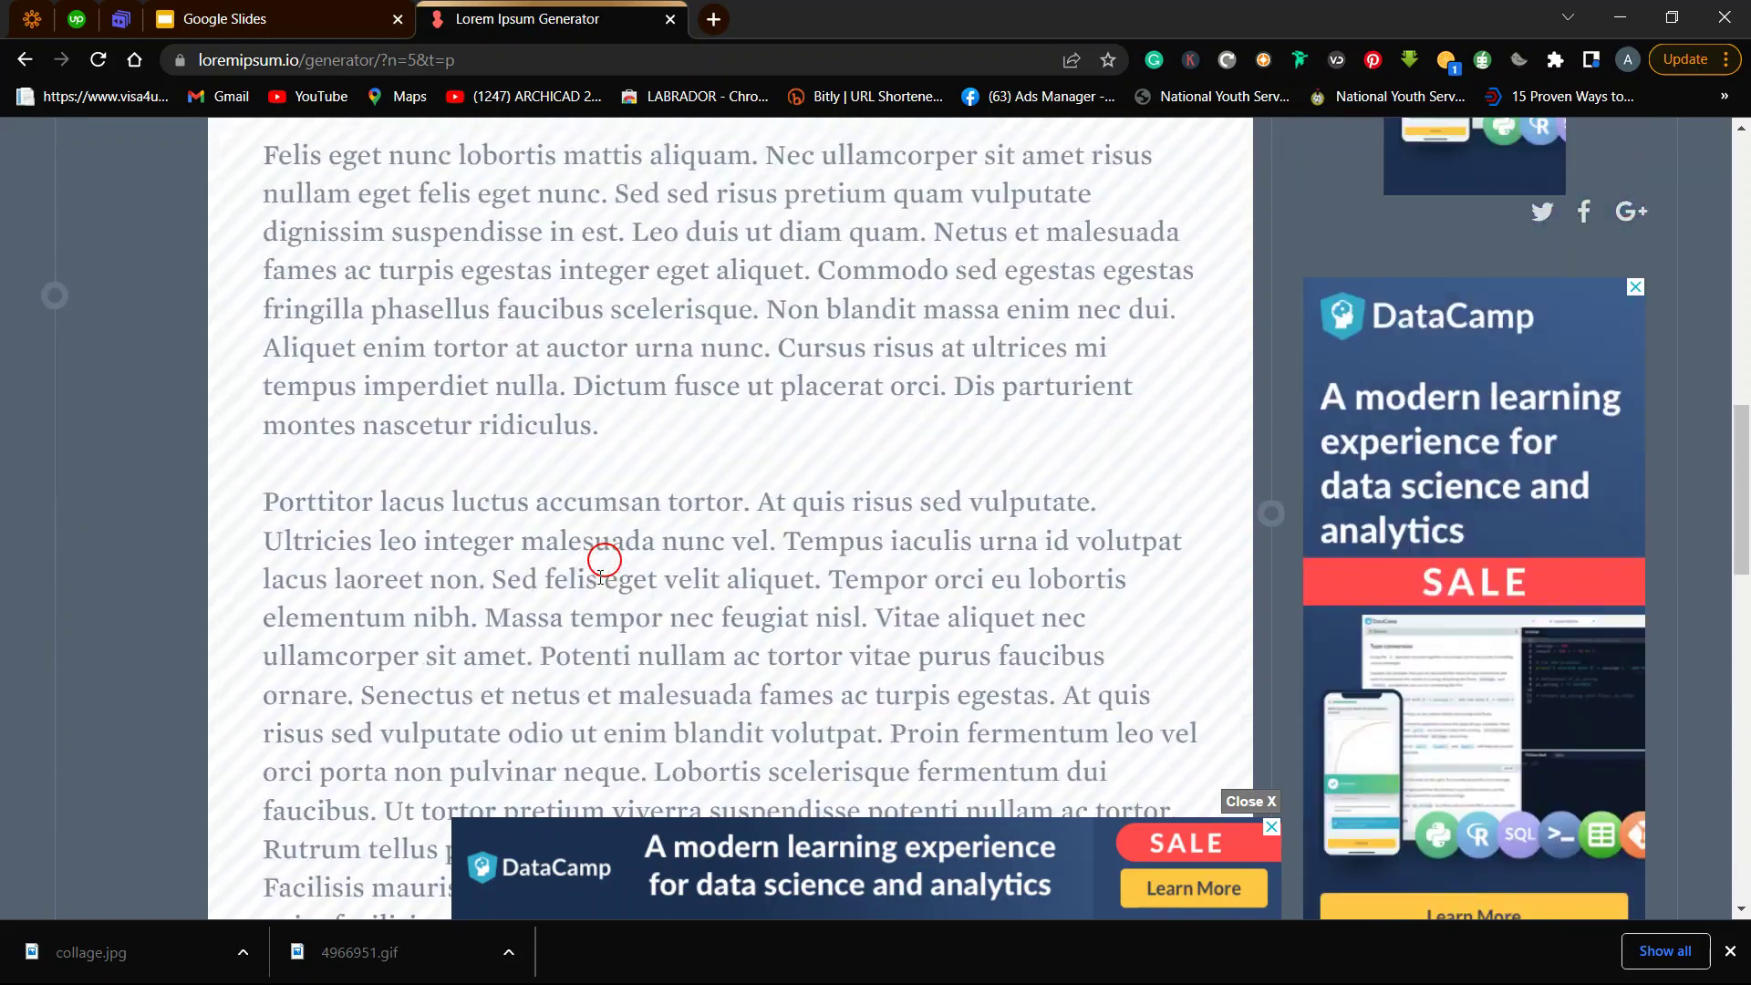
{"action": "scroll", "coordinate": [602, 565], "scroll_direction": "up", "scroll_amount": 10}
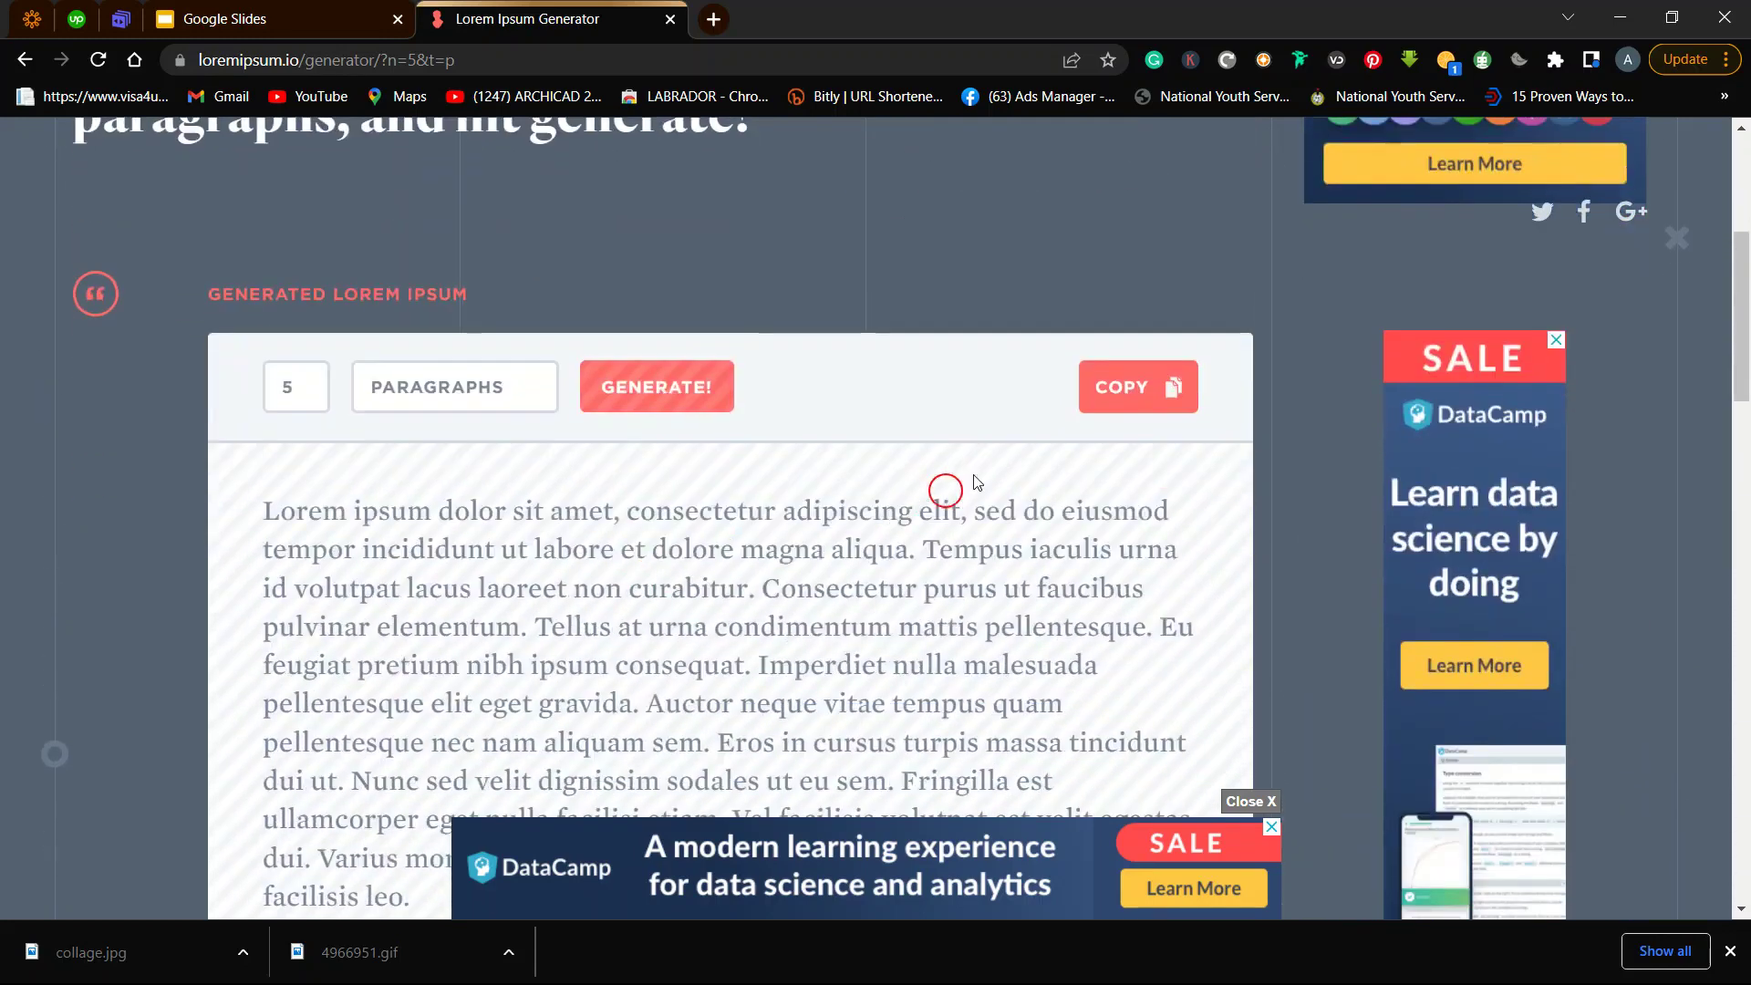
Copy the generated lorem ipsum text and return to InDesign.
{"action": "left_click", "coordinate": [1150, 393]}
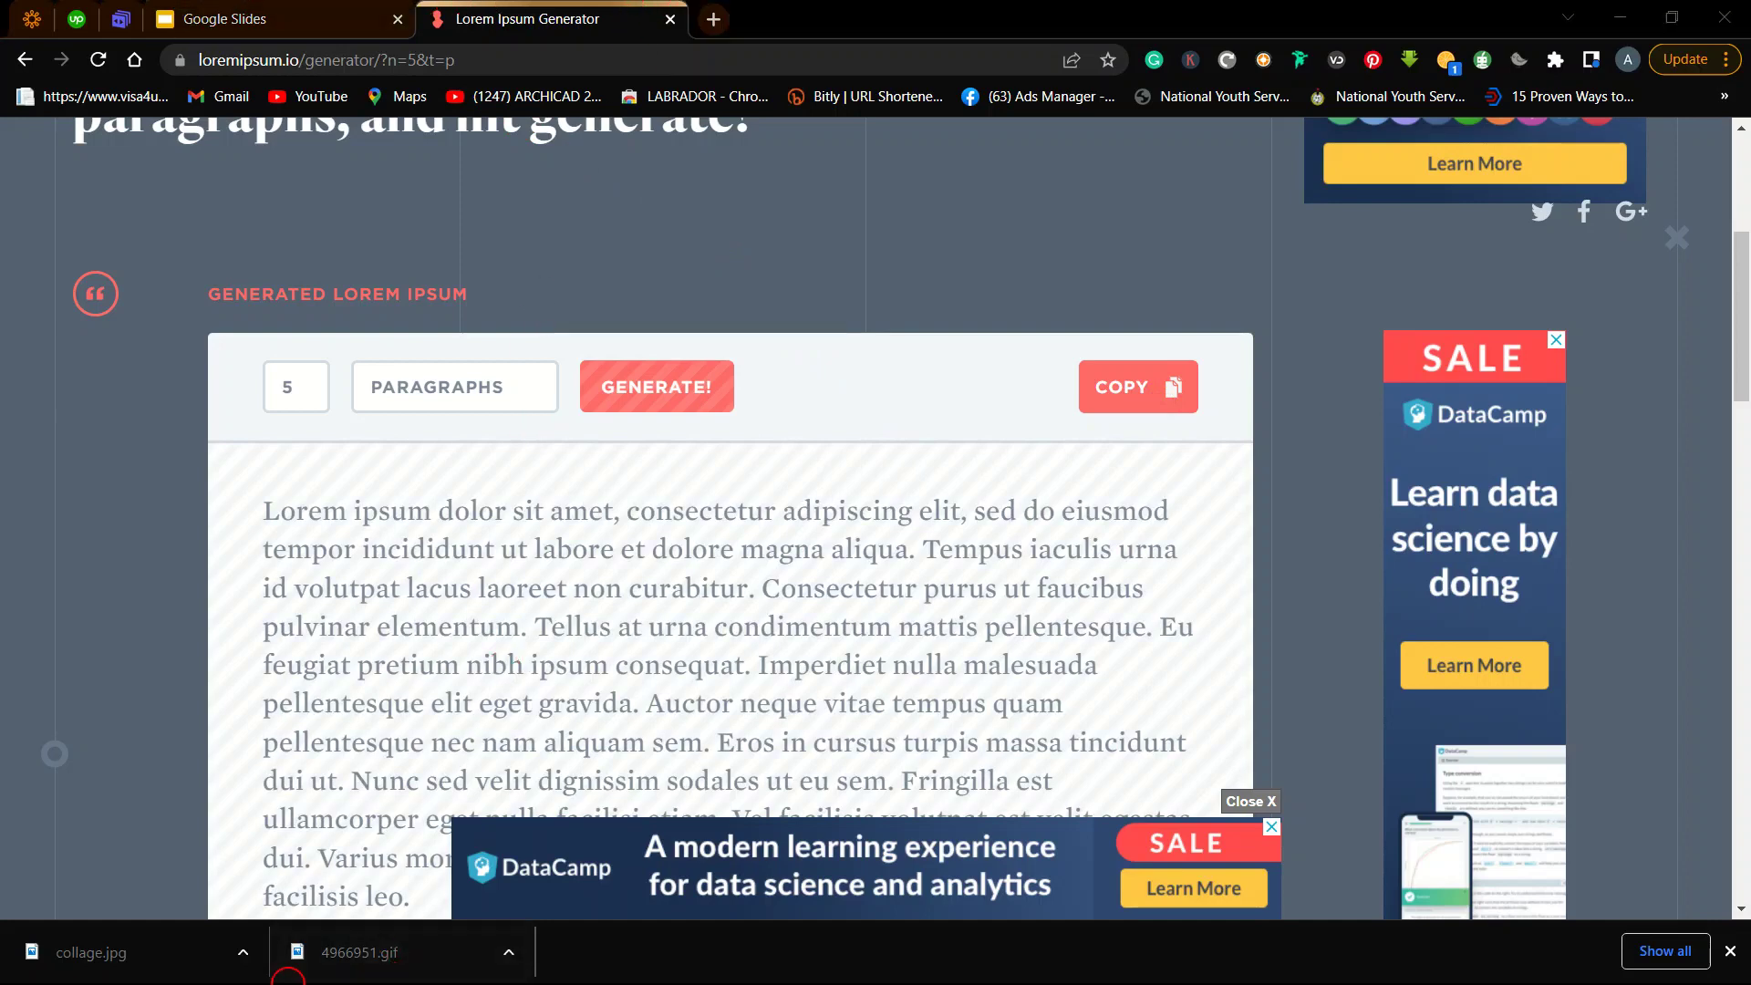
{"action": "key", "text": "super"}
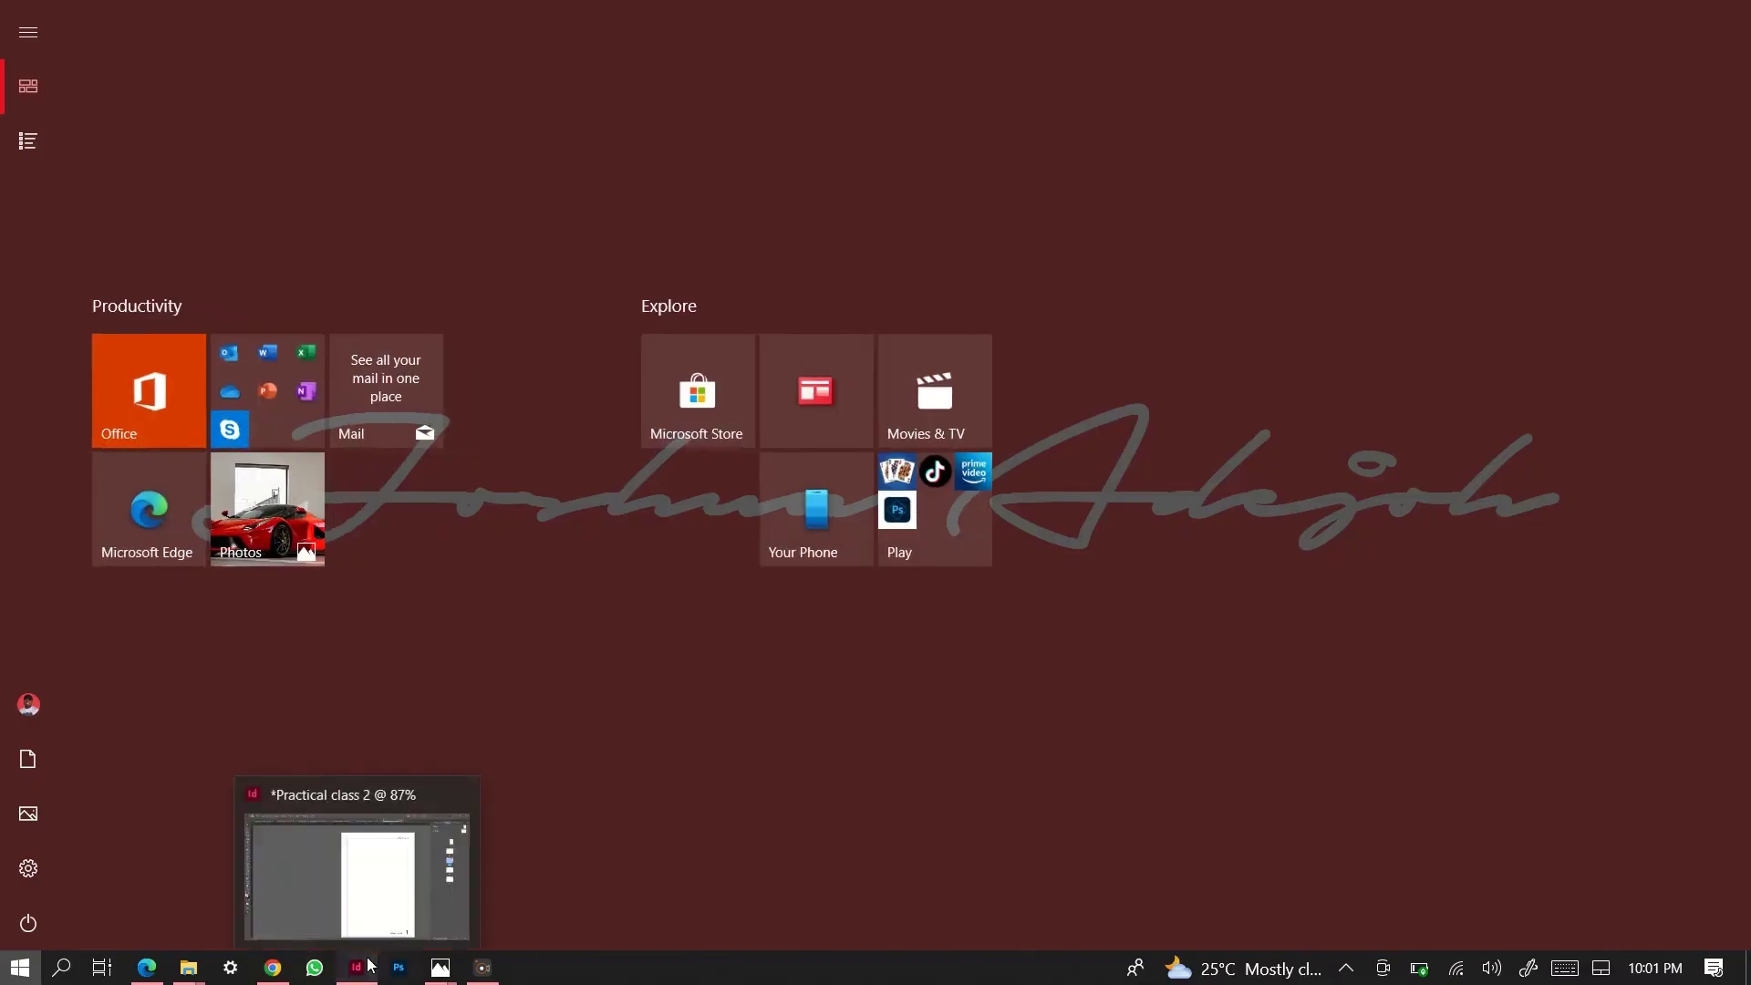
{"action": "left_click", "coordinate": [358, 964]}
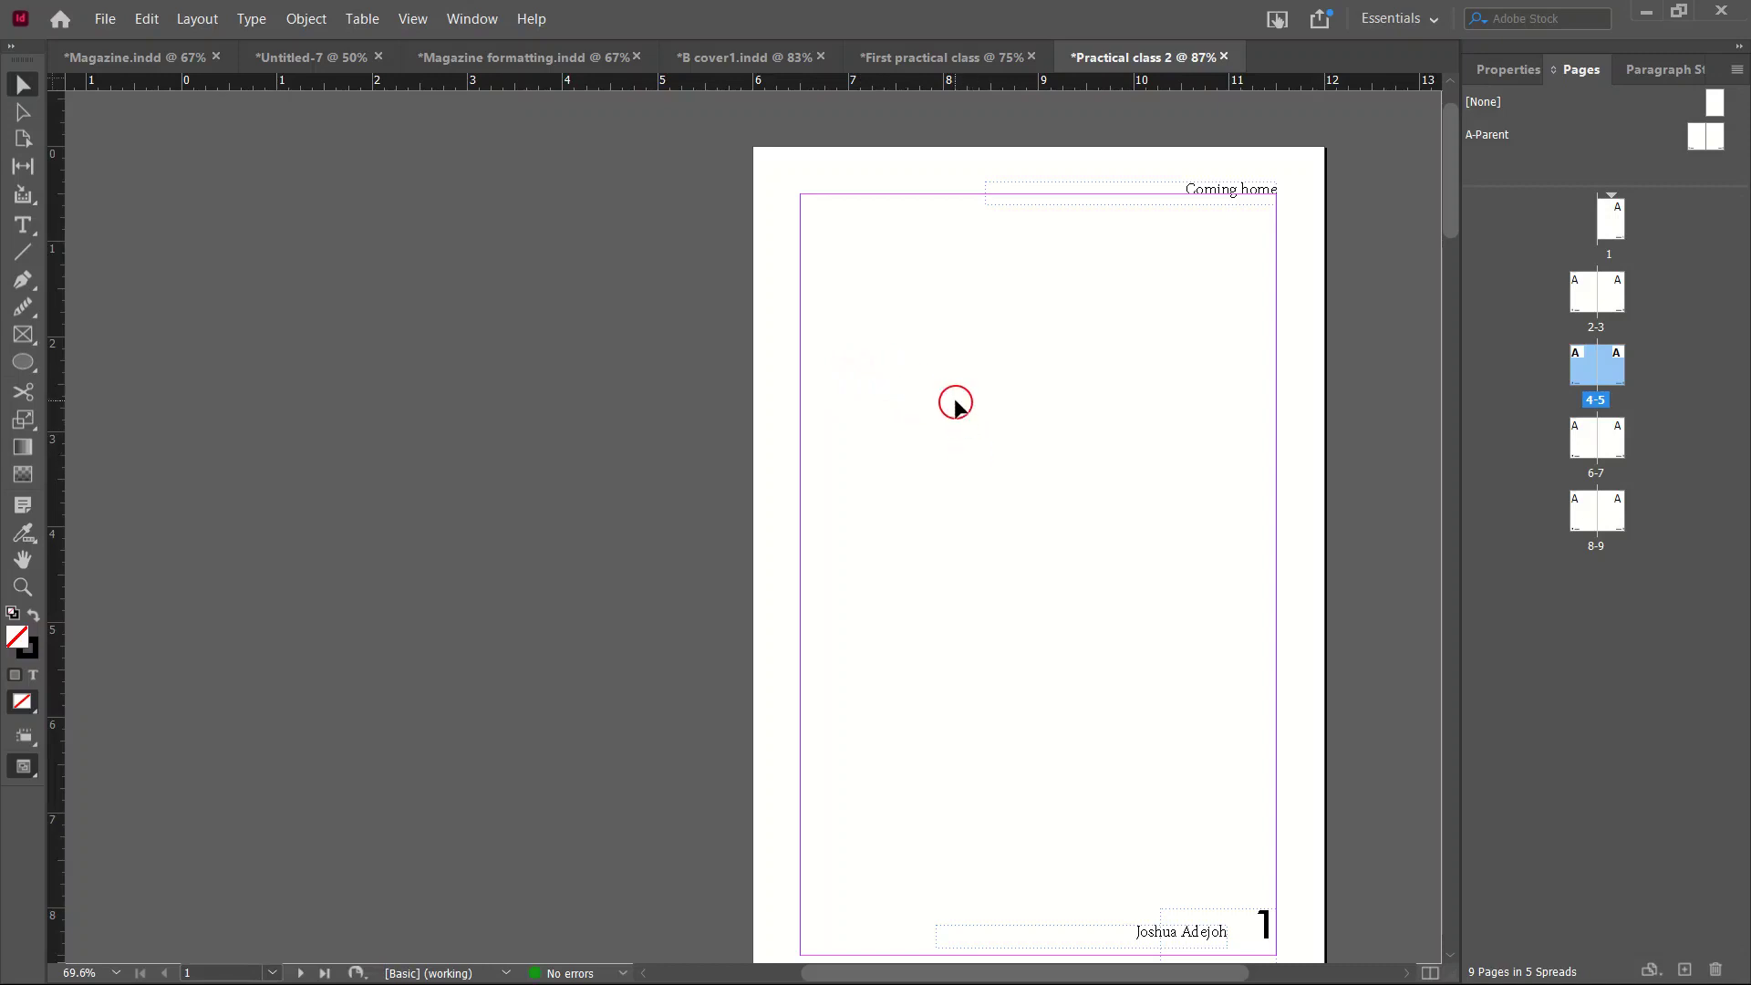
Paste the lorem ipsum text onto page 1 and size its frame to the margins.
{"action": "key", "text": "ctrl+v"}
{"action": "left_click_drag", "start_coordinate": [828, 472], "coordinate": [978, 339]}
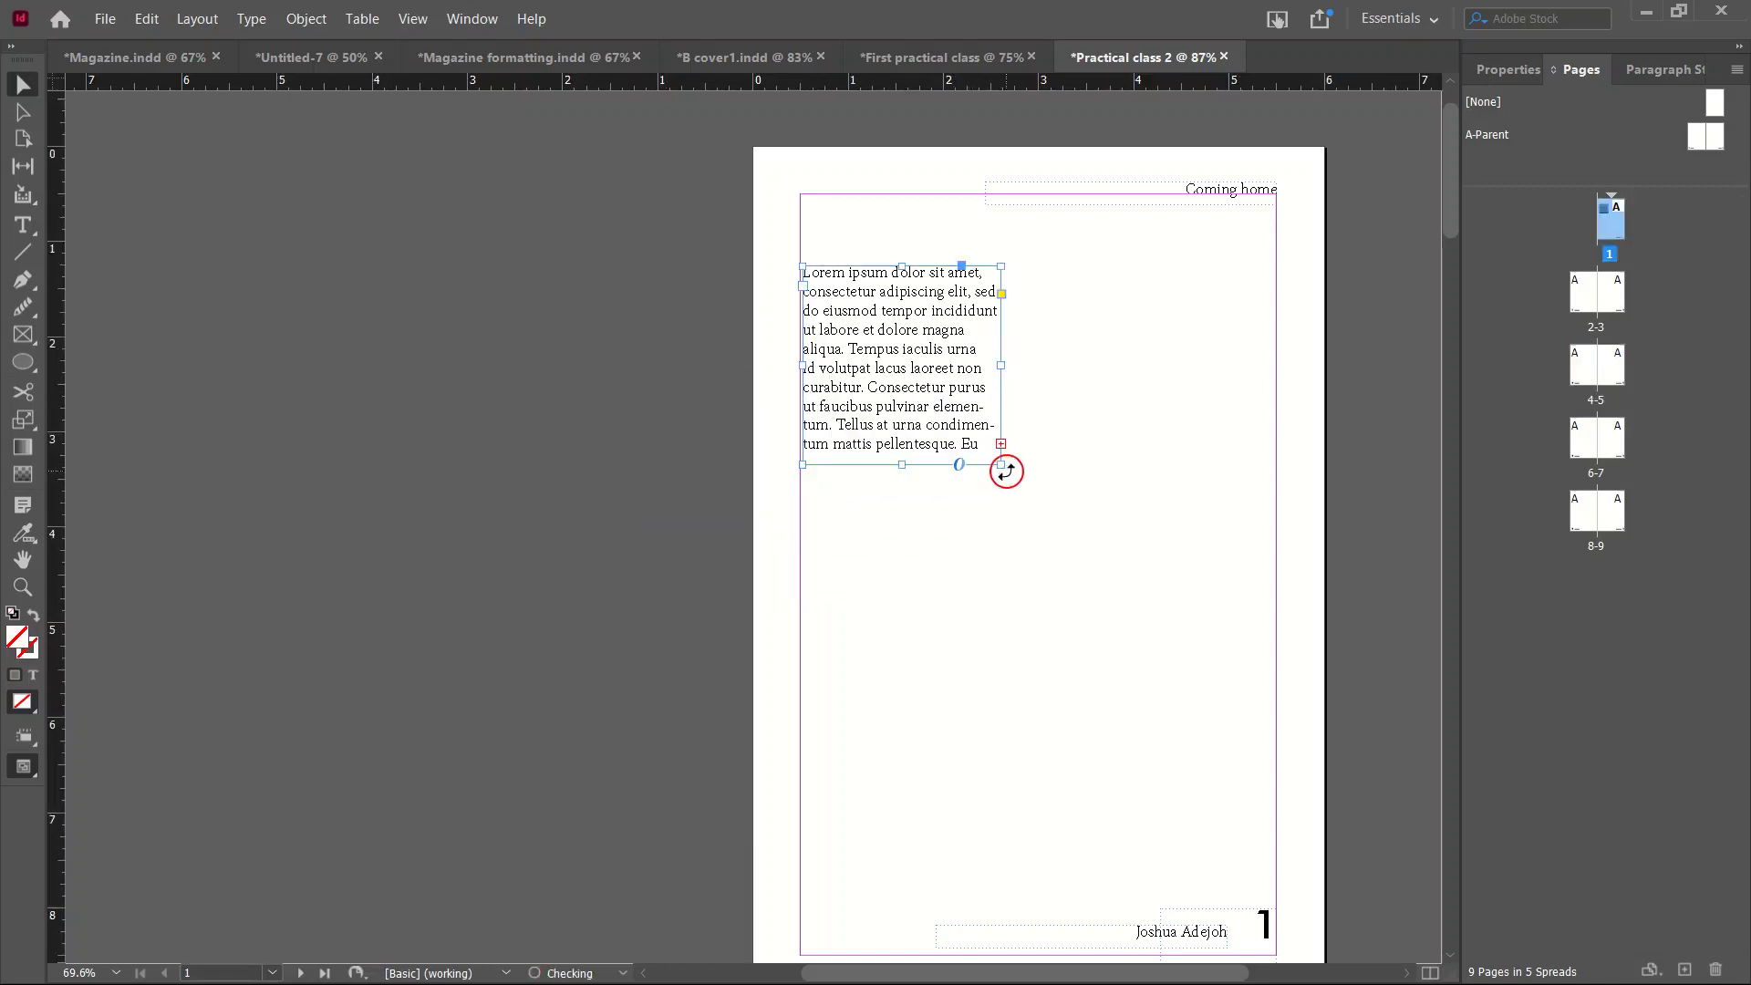
{"action": "left_click_drag", "start_coordinate": [1002, 465], "coordinate": [1274, 777]}
Thread the overflow text into new frames drawn on pages 2 and 3.
{"action": "scroll", "coordinate": [1240, 524], "scroll_direction": "down", "scroll_amount": 5}
{"action": "left_click", "coordinate": [1277, 325]}
{"action": "scroll", "coordinate": [1295, 337], "scroll_direction": "down", "scroll_amount": 4}
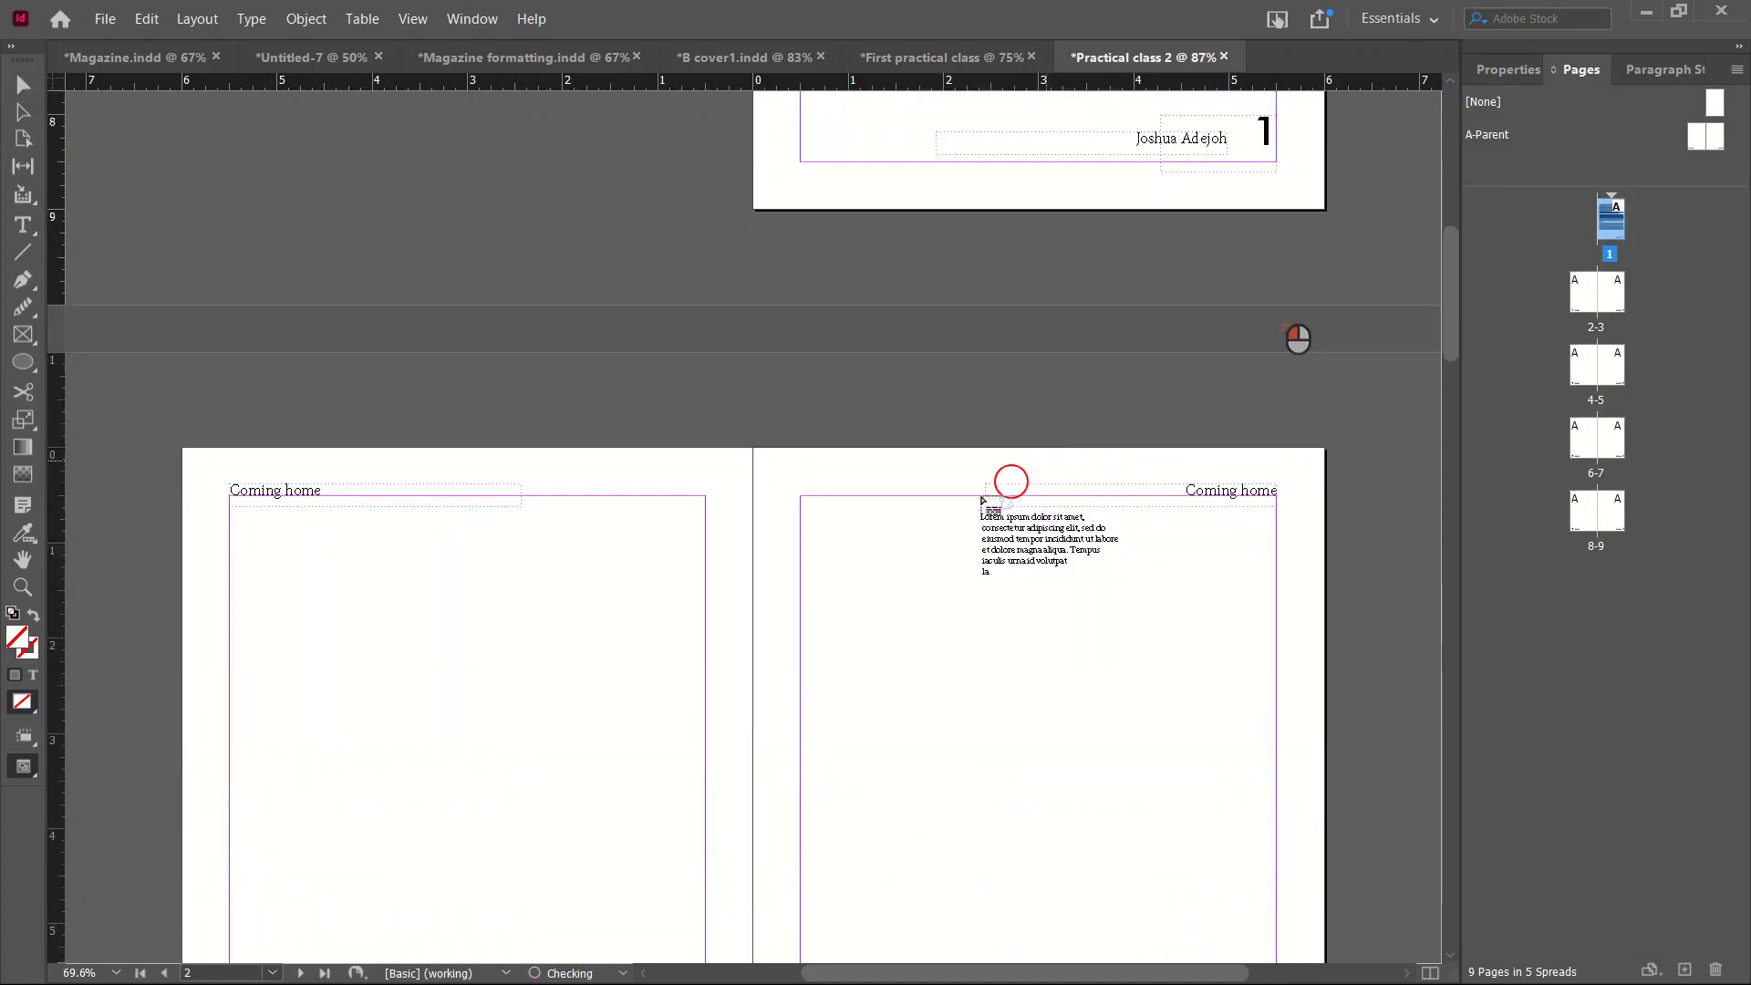
{"action": "scroll", "coordinate": [983, 500], "scroll_direction": "down", "scroll_amount": 4}
{"action": "scroll", "coordinate": [285, 375], "scroll_direction": "up", "scroll_amount": 2}
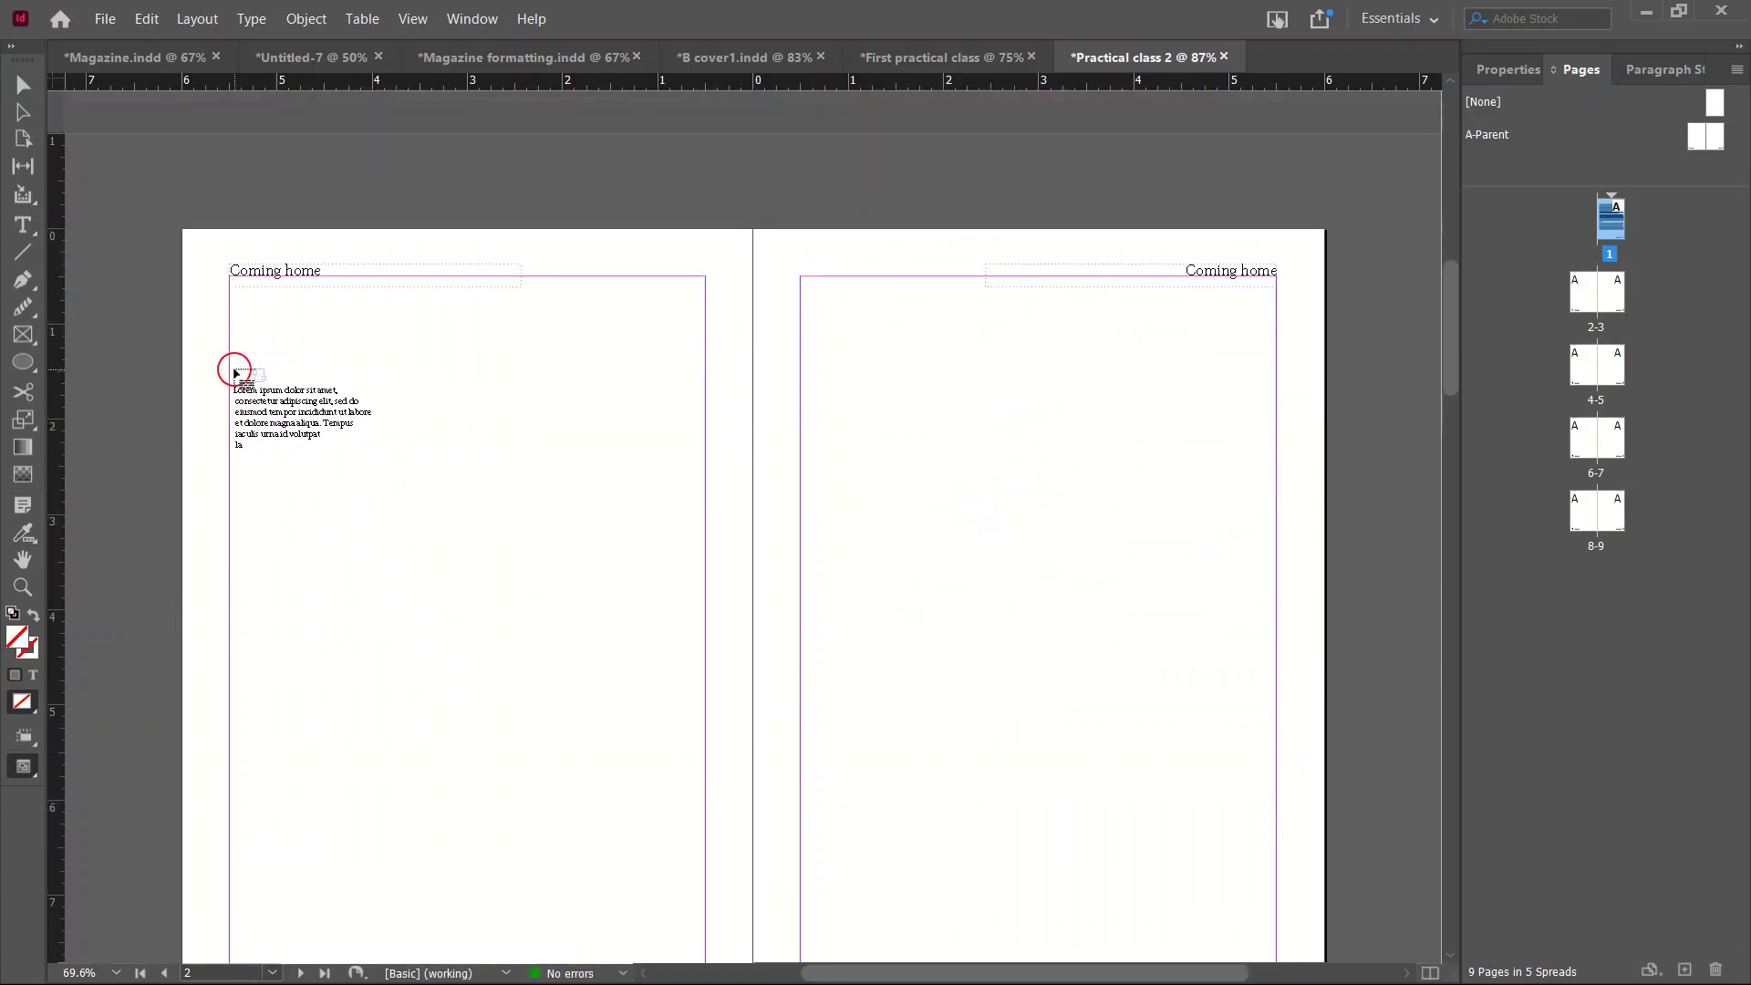
{"action": "left_click_drag", "start_coordinate": [234, 369], "coordinate": [706, 918]}
{"action": "scroll", "coordinate": [730, 693], "scroll_direction": "down", "scroll_amount": 2}
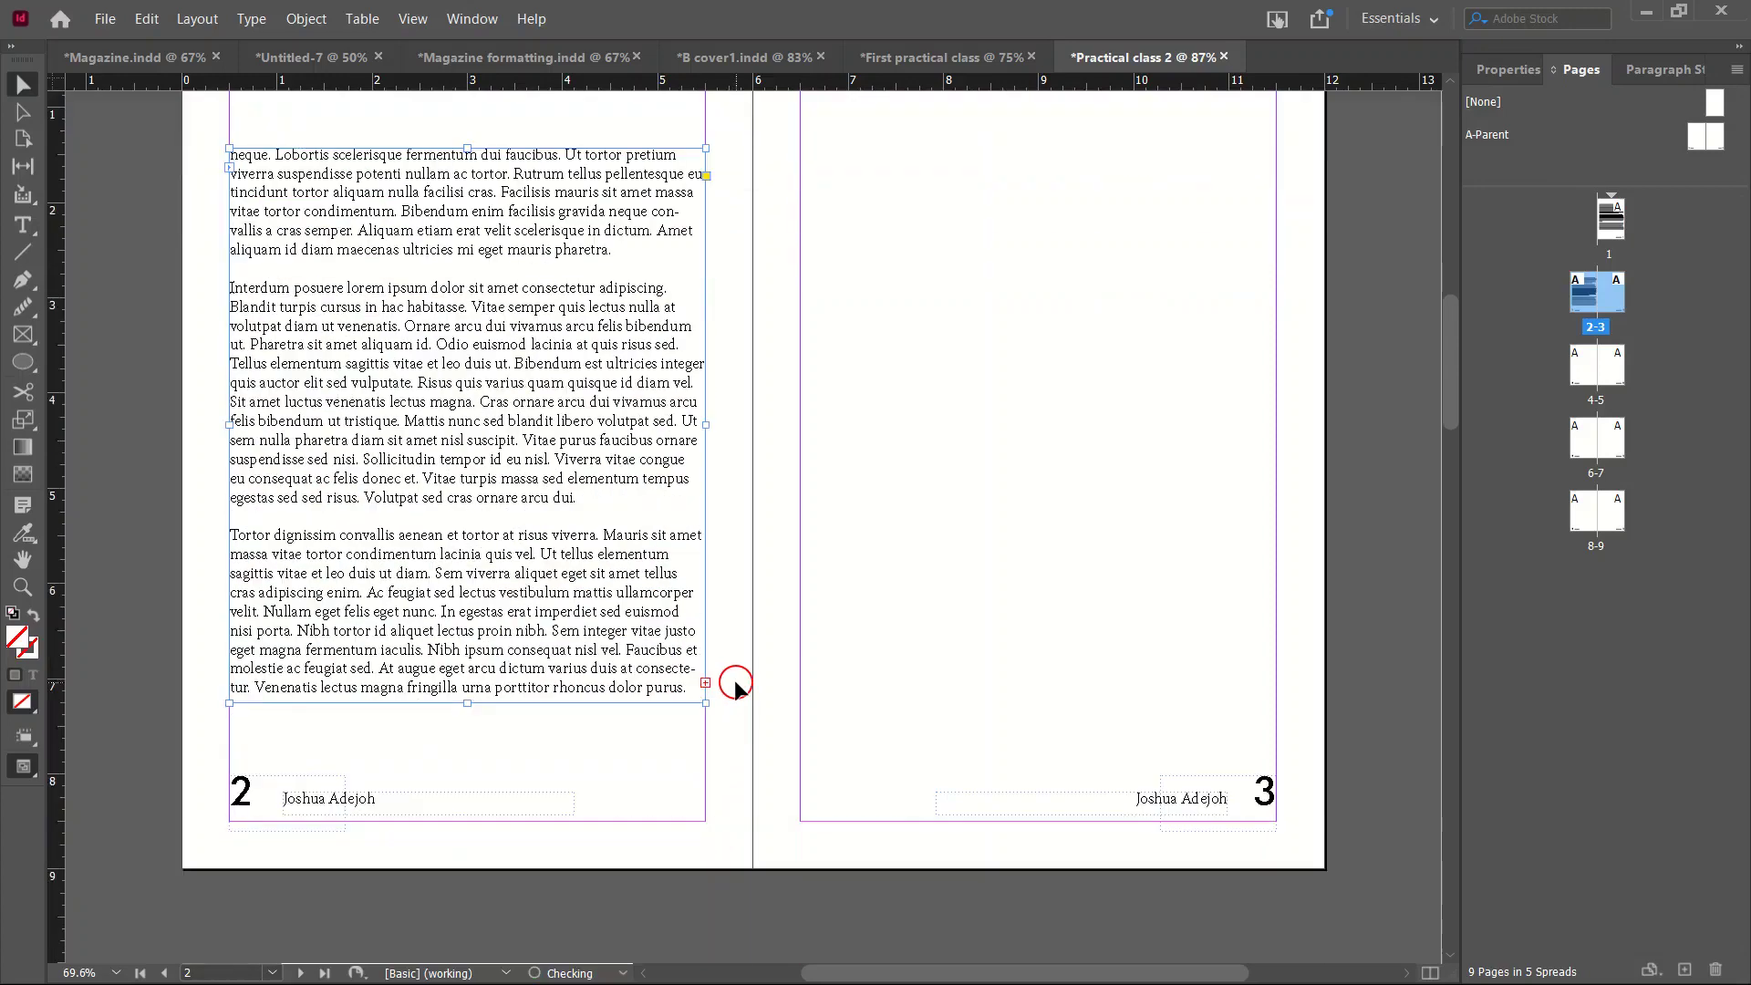
{"action": "scroll", "coordinate": [735, 686], "scroll_direction": "down", "scroll_amount": 1}
{"action": "left_click", "coordinate": [705, 609]}
{"action": "scroll", "coordinate": [821, 410], "scroll_direction": "up", "scroll_amount": 2}
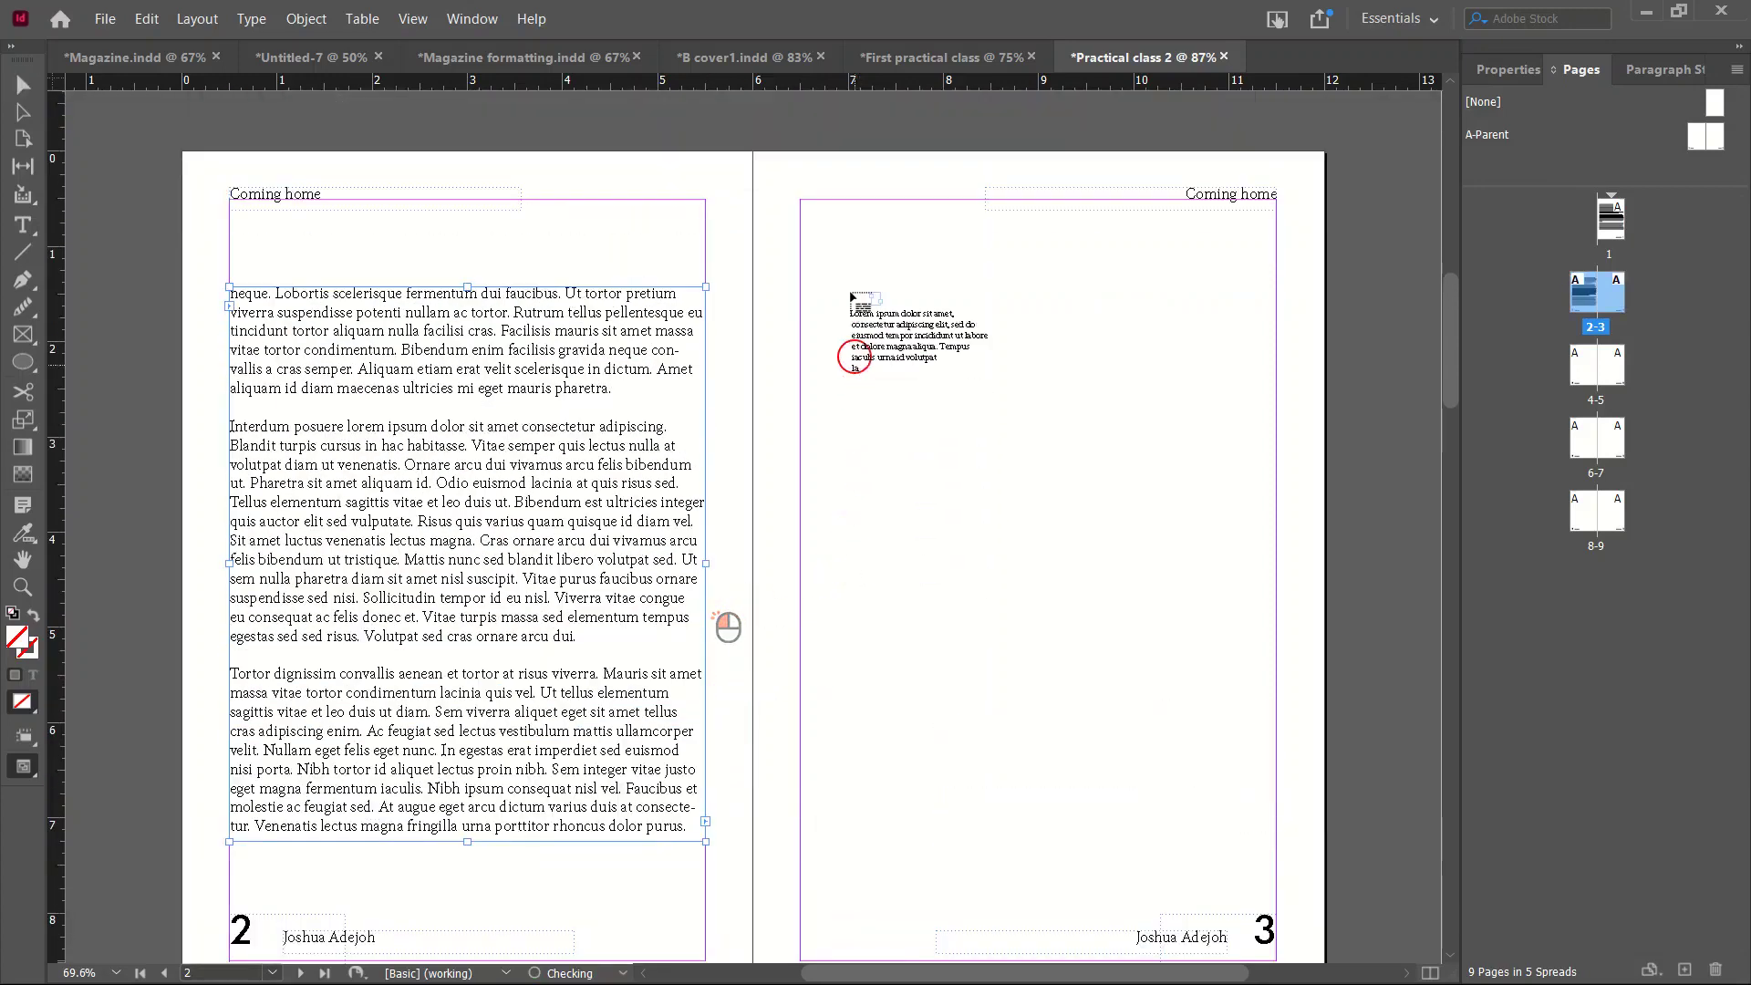
{"action": "left_click_drag", "start_coordinate": [813, 257], "coordinate": [1264, 857]}
{"action": "scroll", "coordinate": [1018, 713], "scroll_direction": "down", "scroll_amount": 1}
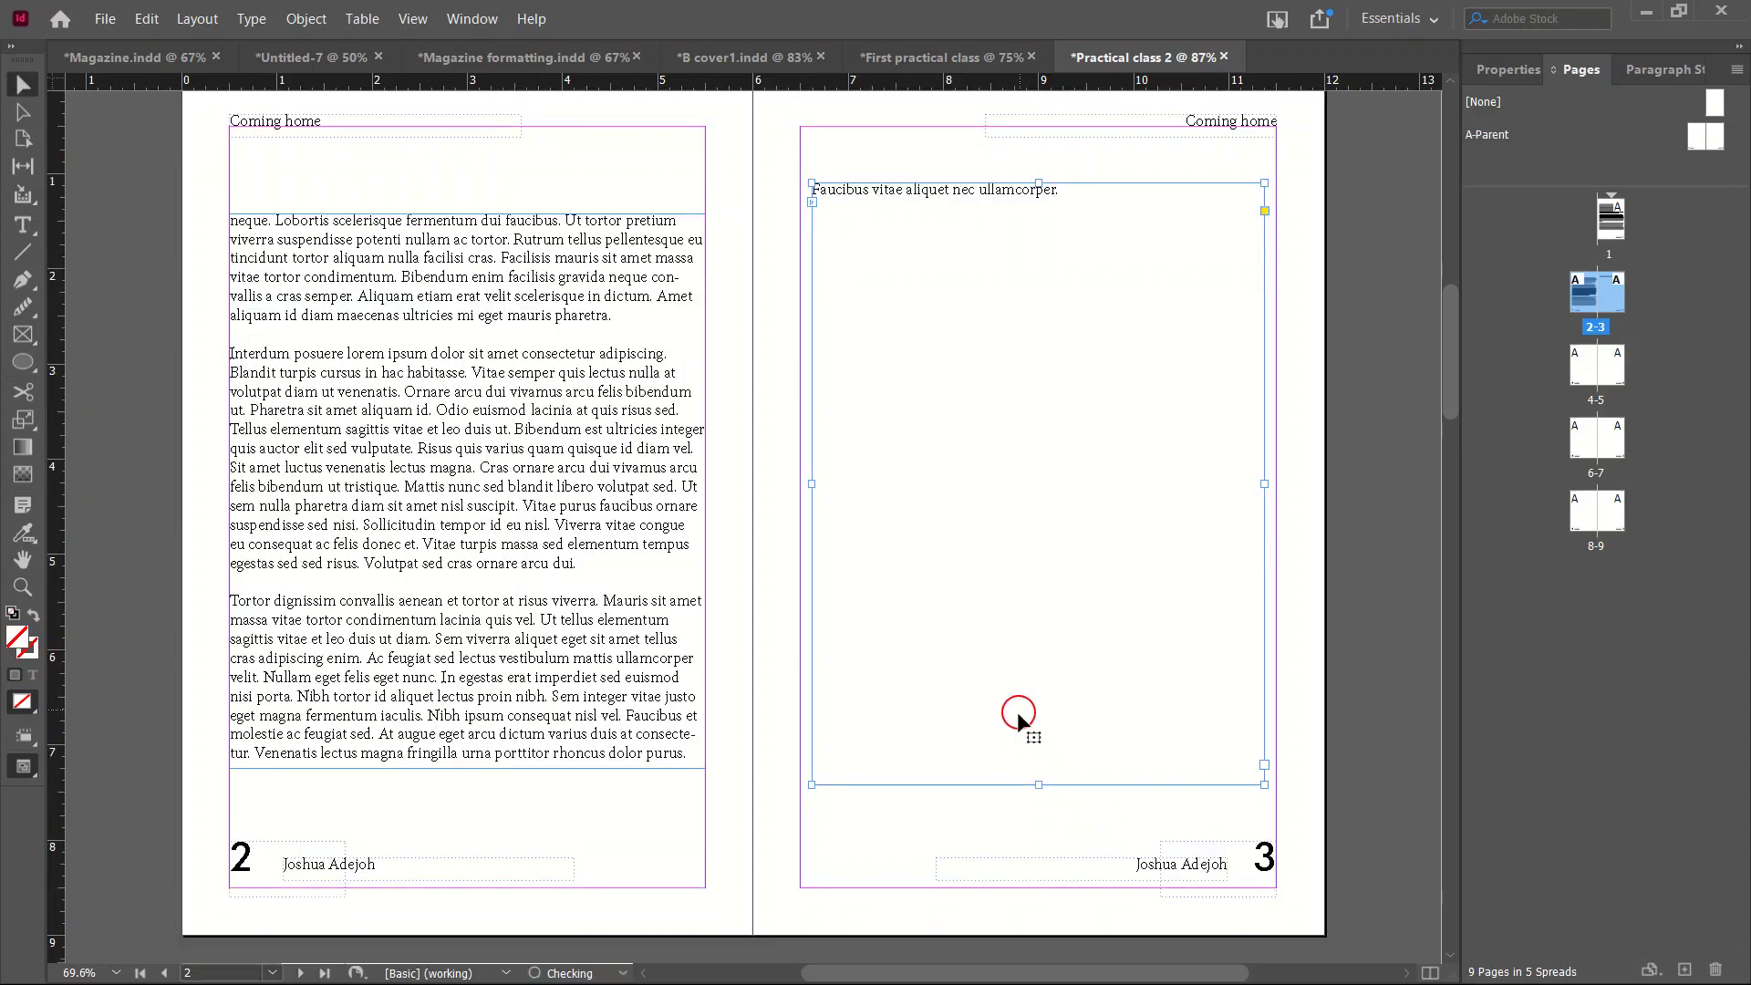
{"action": "scroll", "coordinate": [1021, 710], "scroll_direction": "up", "scroll_amount": 15}
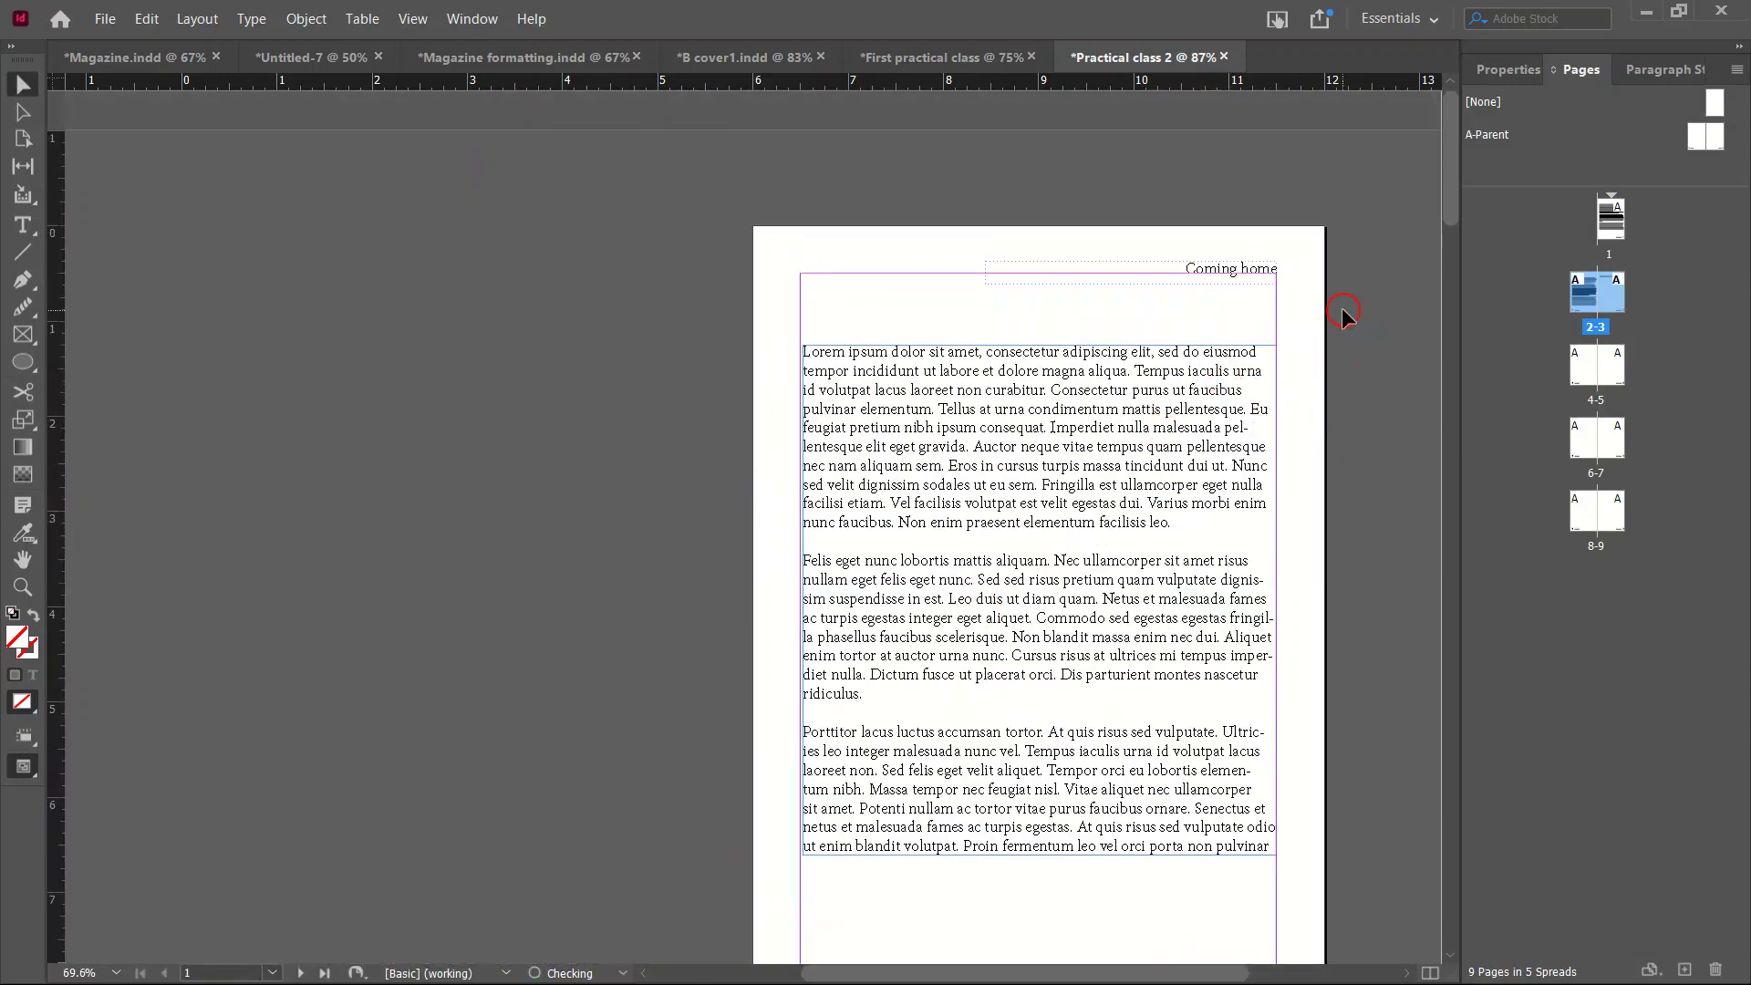
{"action": "left_click", "coordinate": [105, 20]}
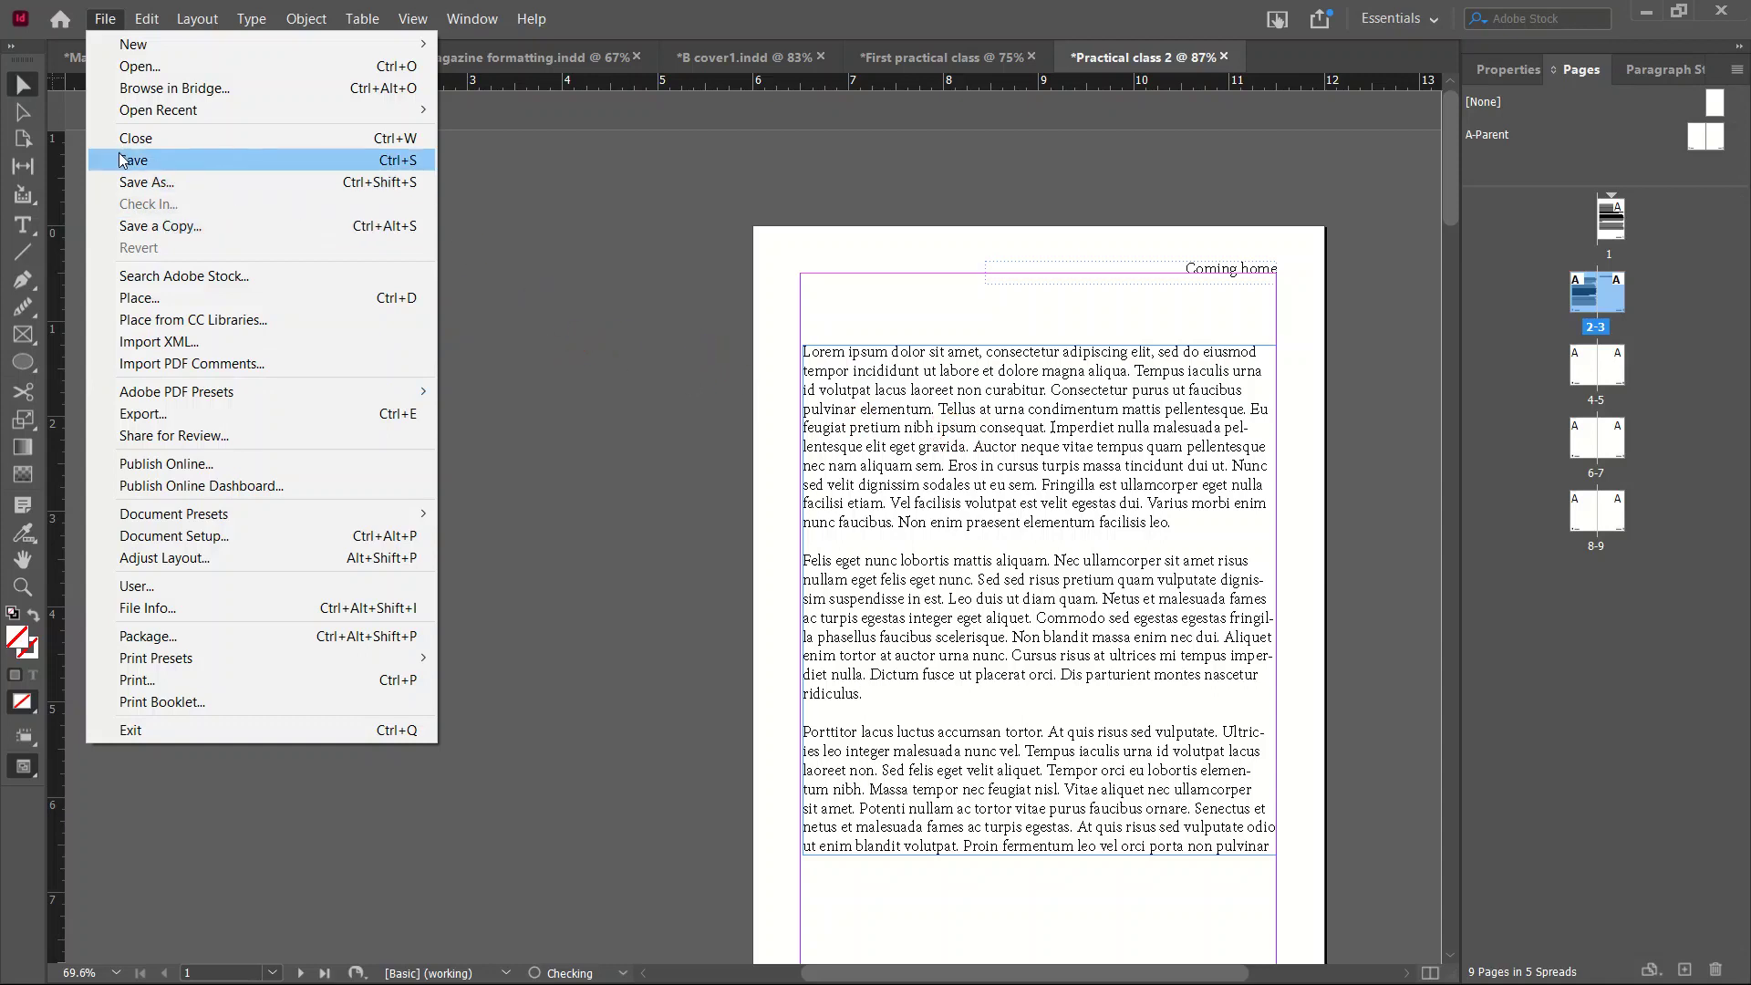
{"action": "left_click", "coordinate": [170, 181]}
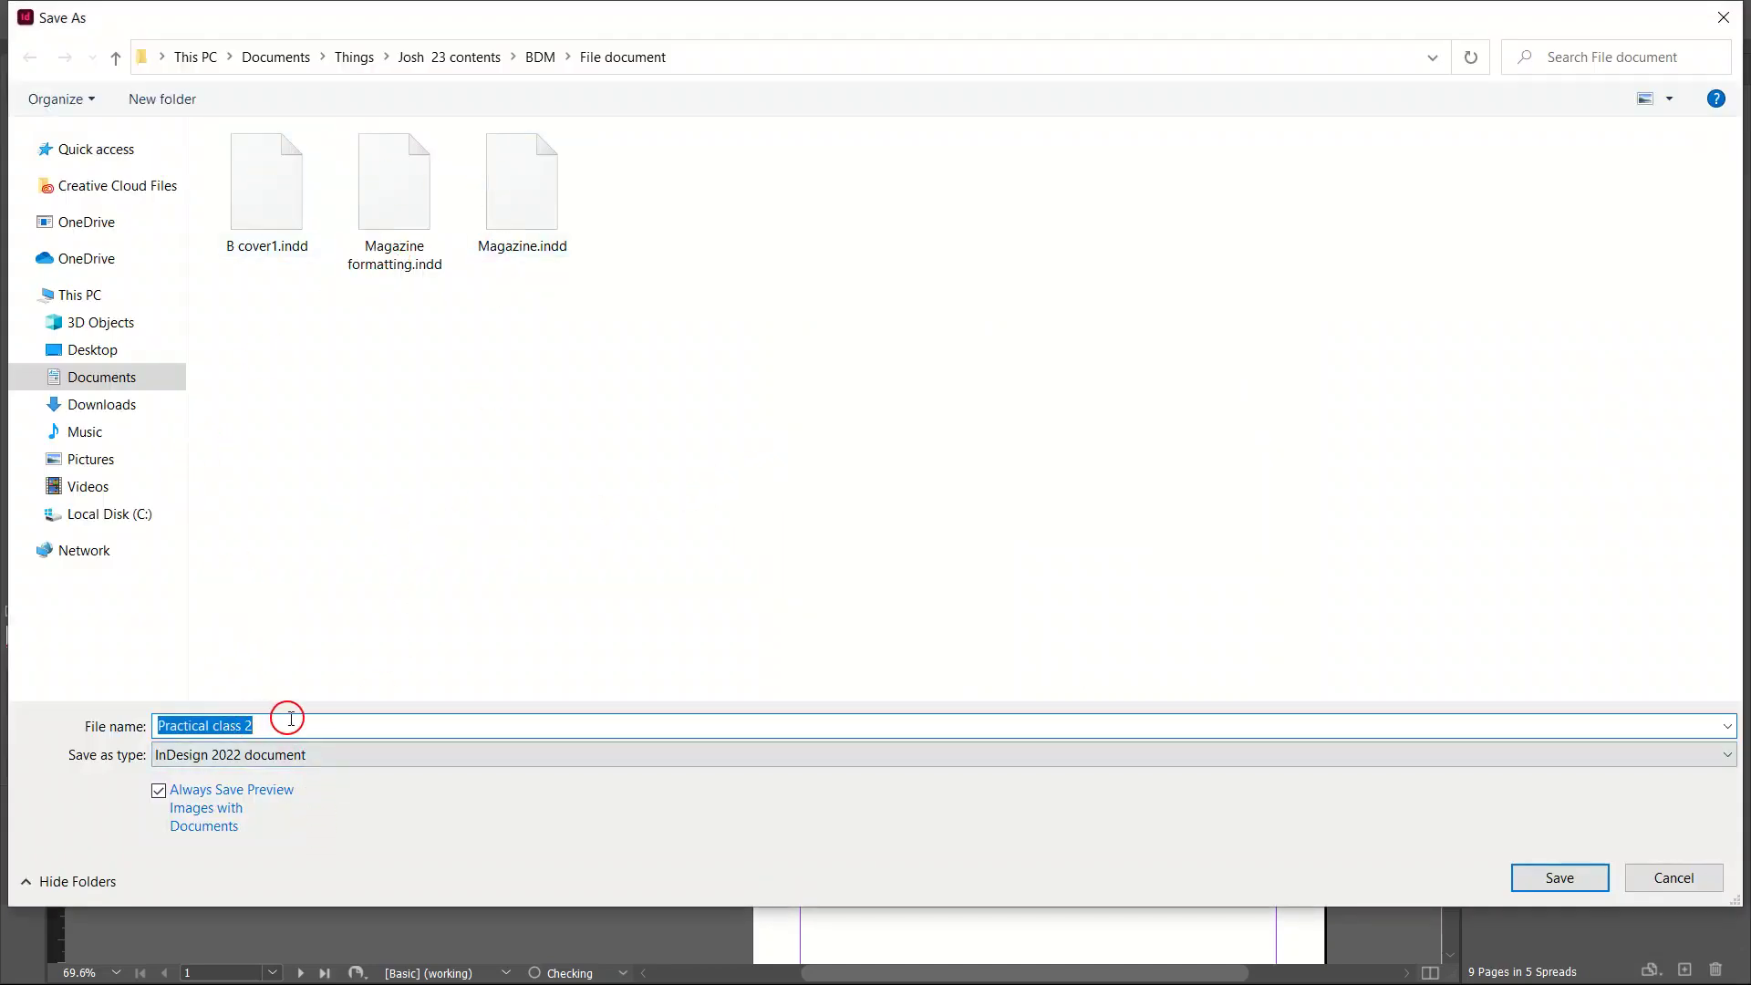
{"action": "type", "text": "whesrjkk"}
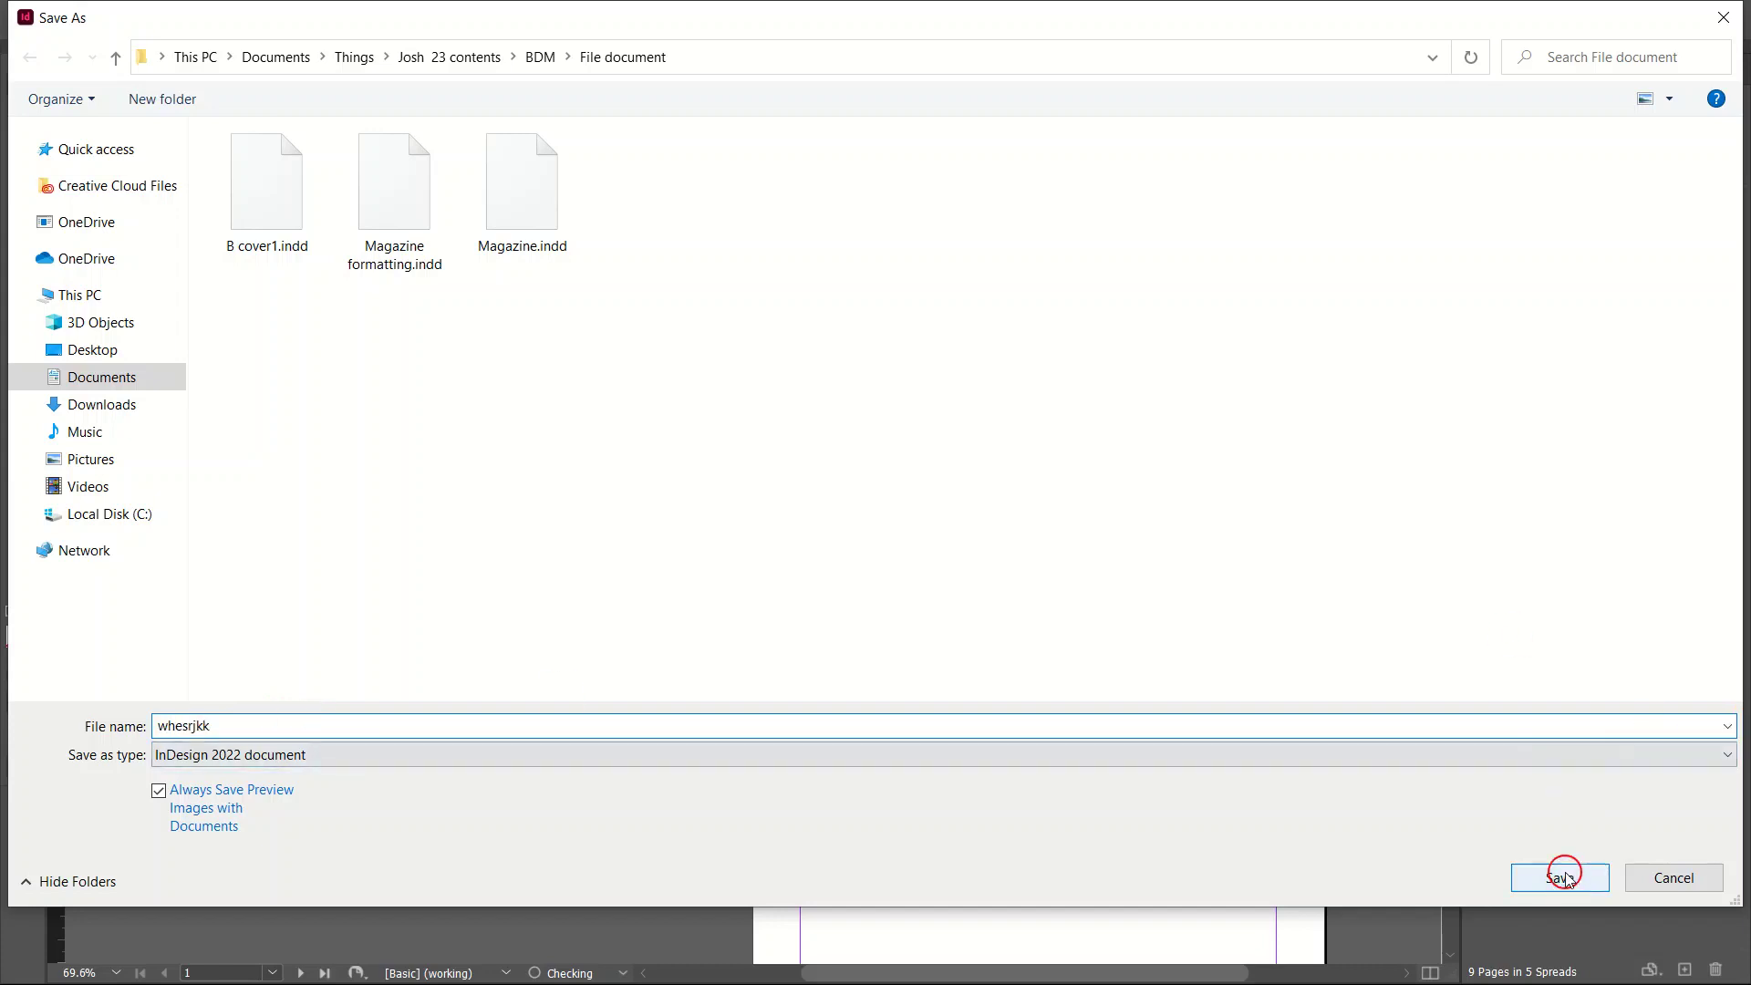
{"action": "left_click", "coordinate": [1673, 878]}
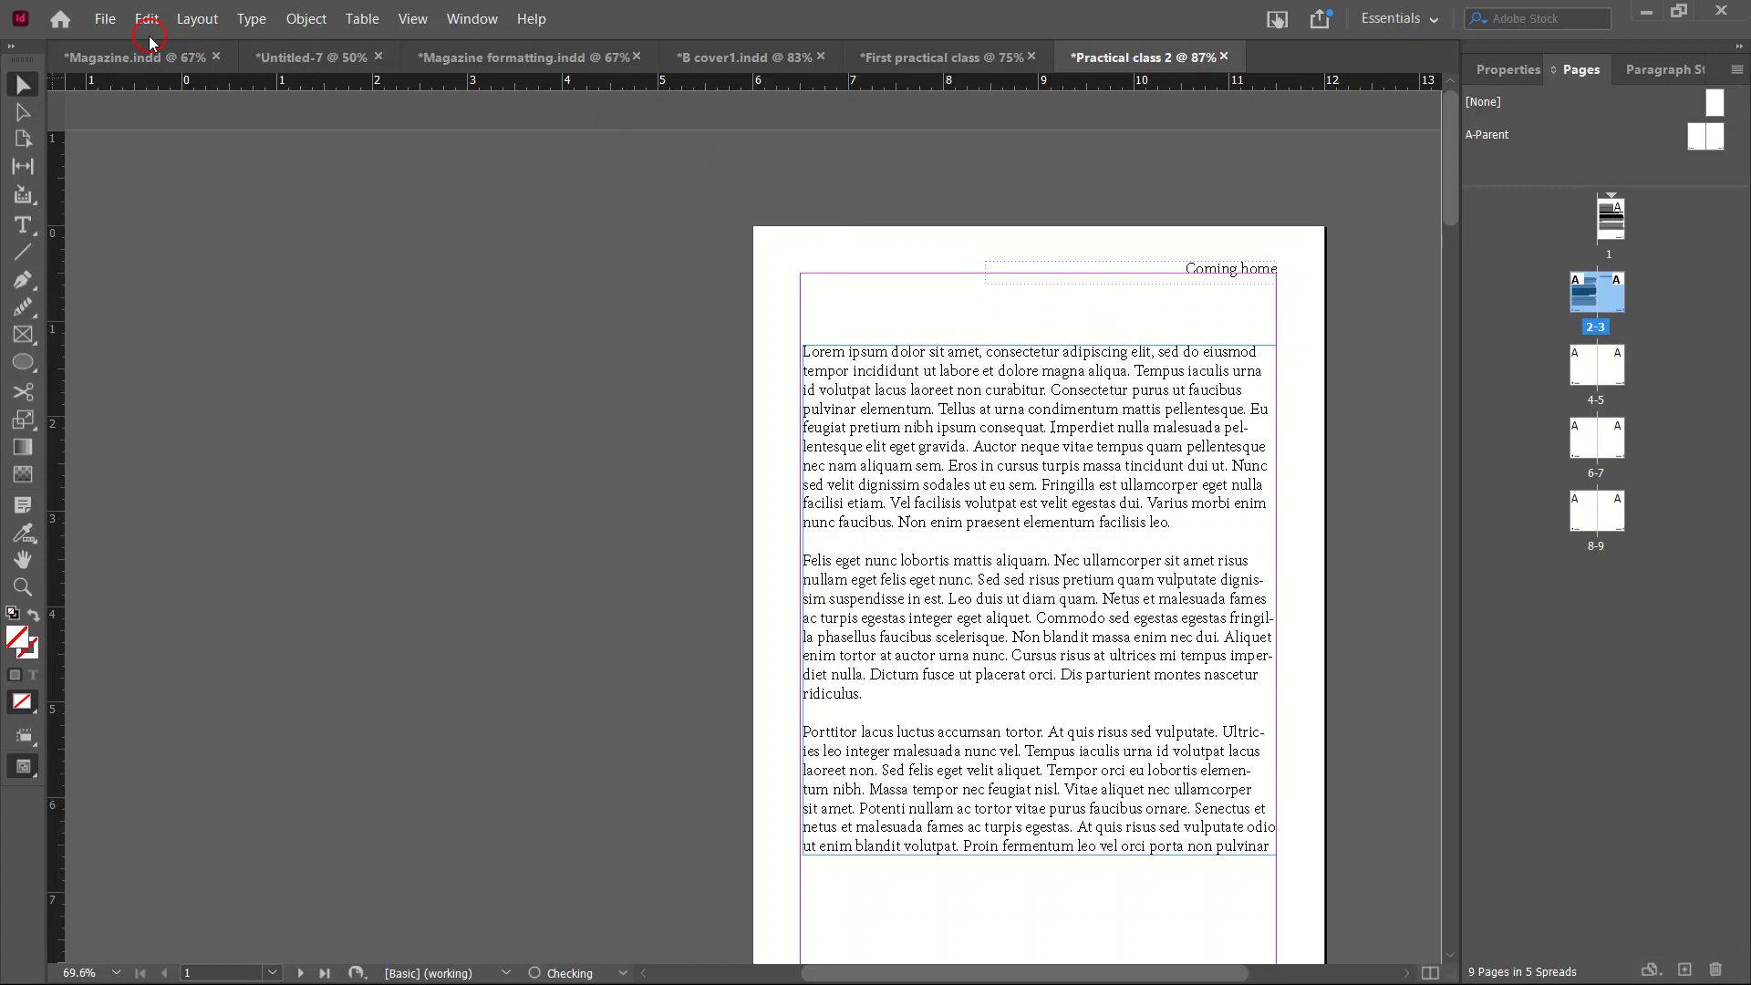
Open File > Export and point to Adobe PDF (Interactive) in the Save as type list.
{"action": "left_click", "coordinate": [106, 19]}
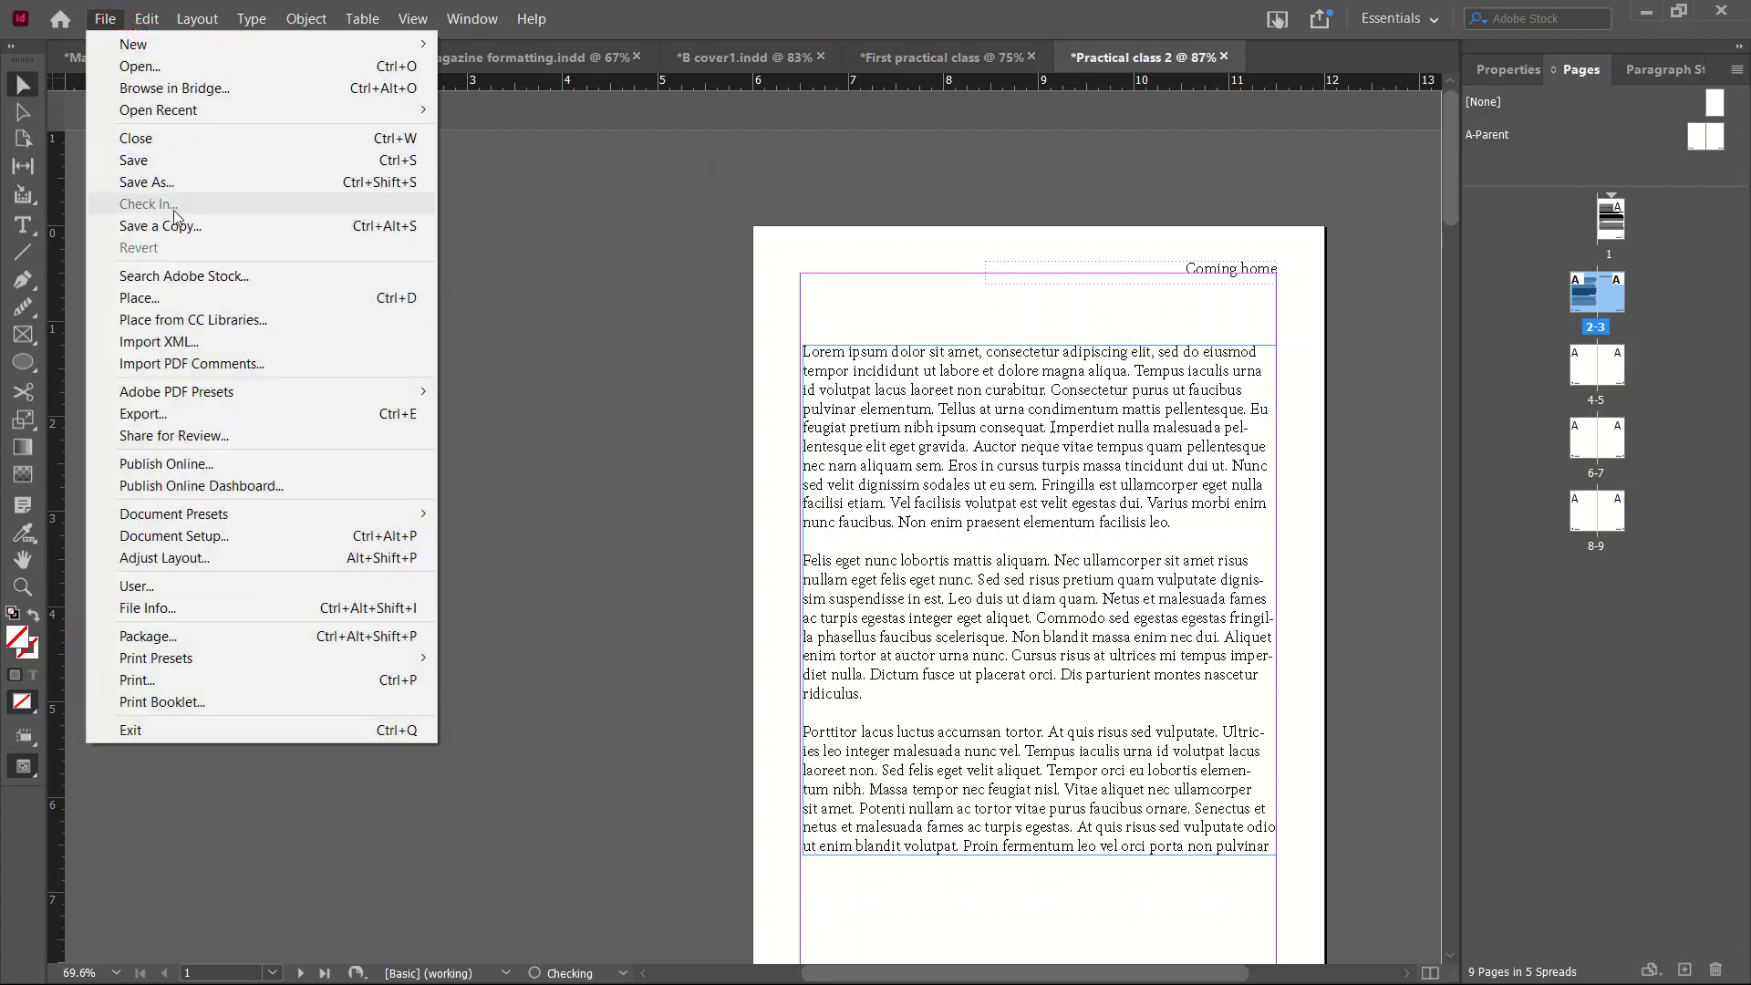
{"action": "left_click", "coordinate": [183, 415]}
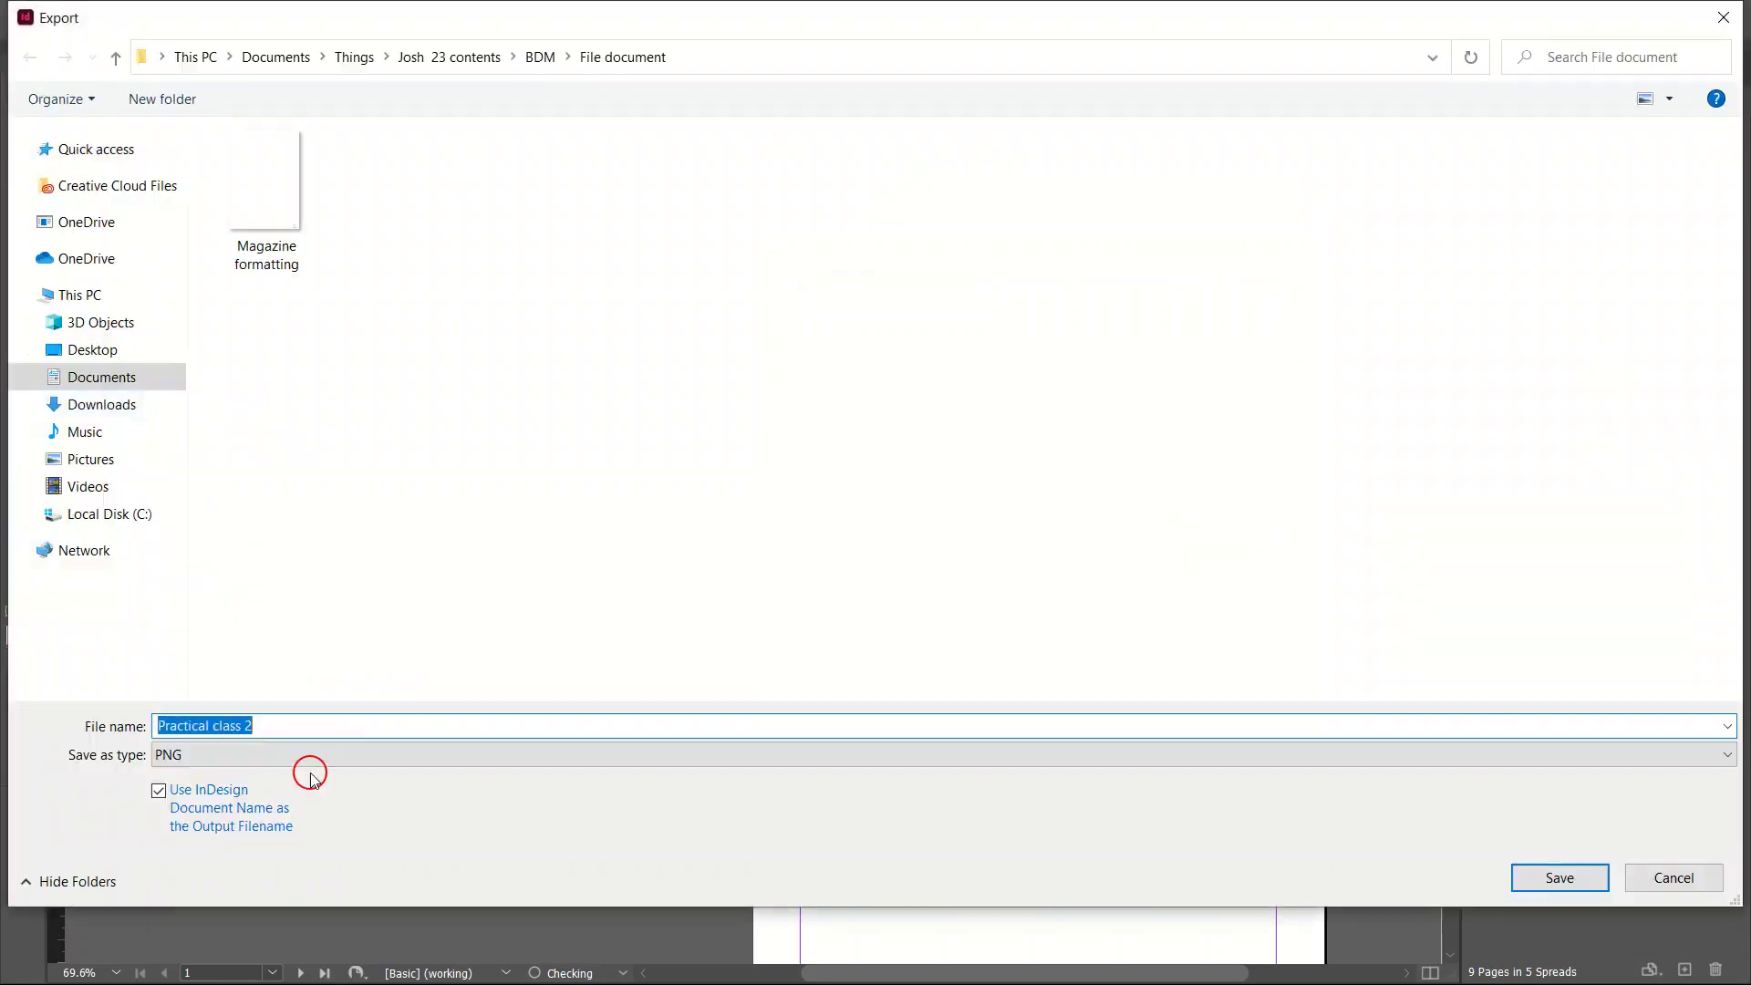
{"action": "left_click", "coordinate": [194, 756]}
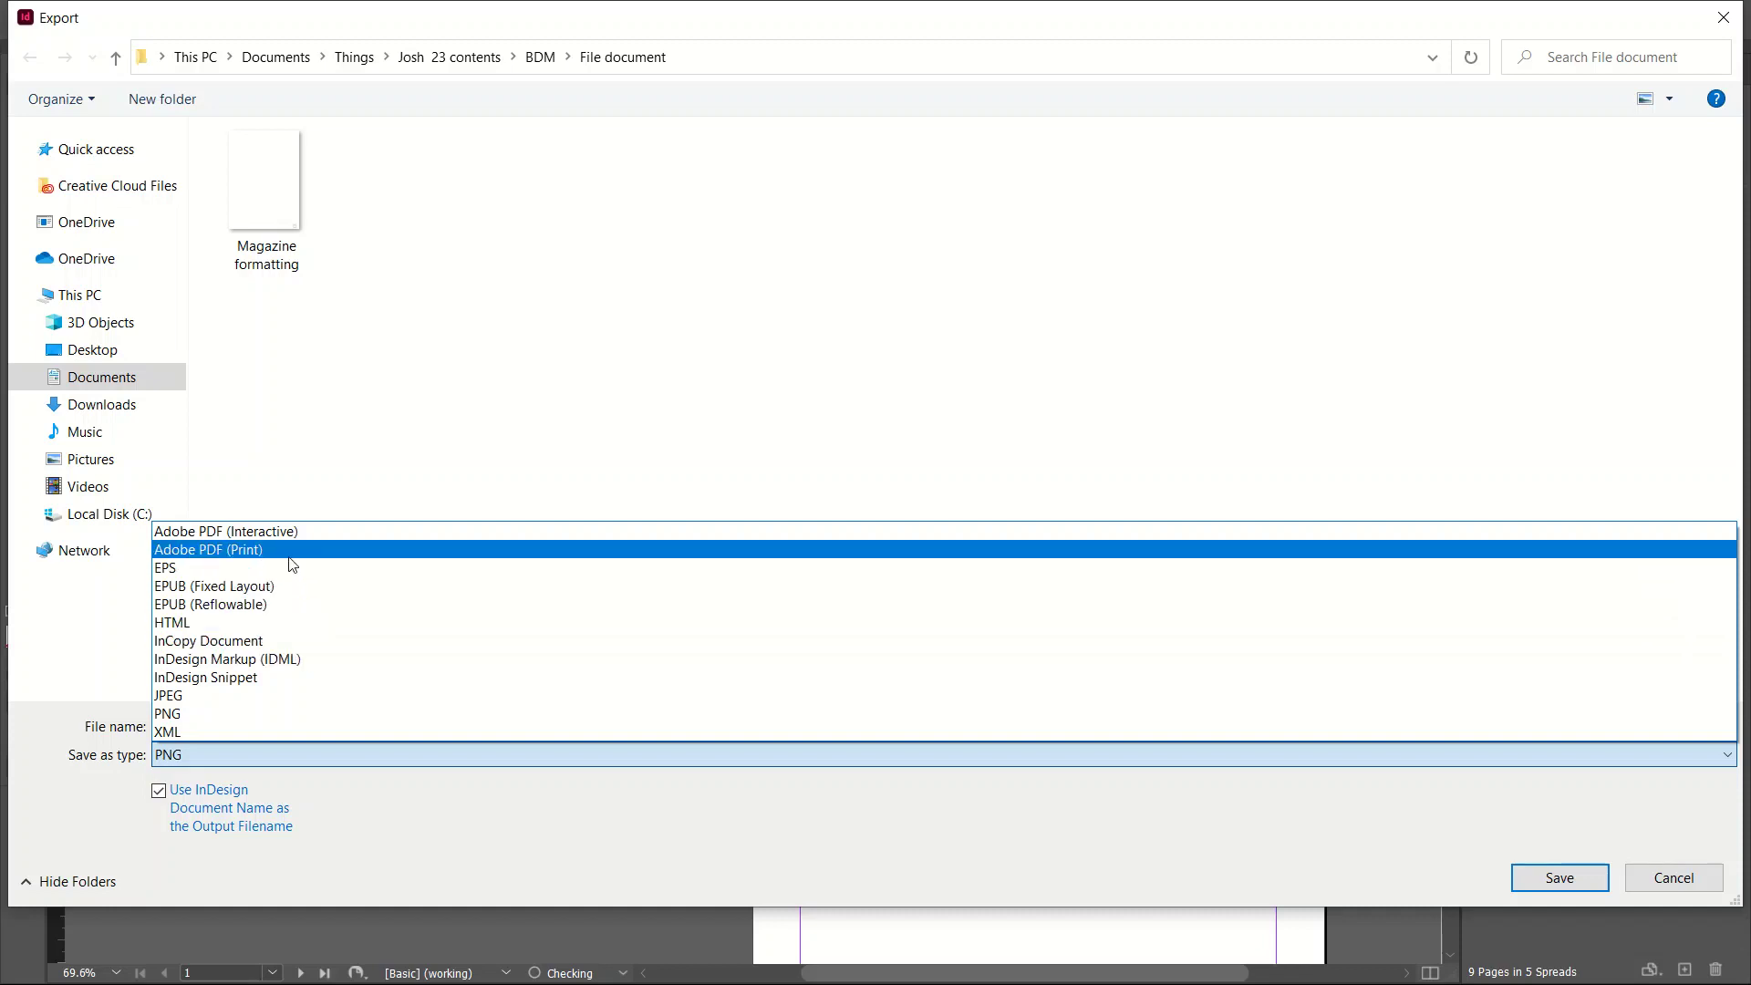
{"action": "left_click", "coordinate": [263, 532]}
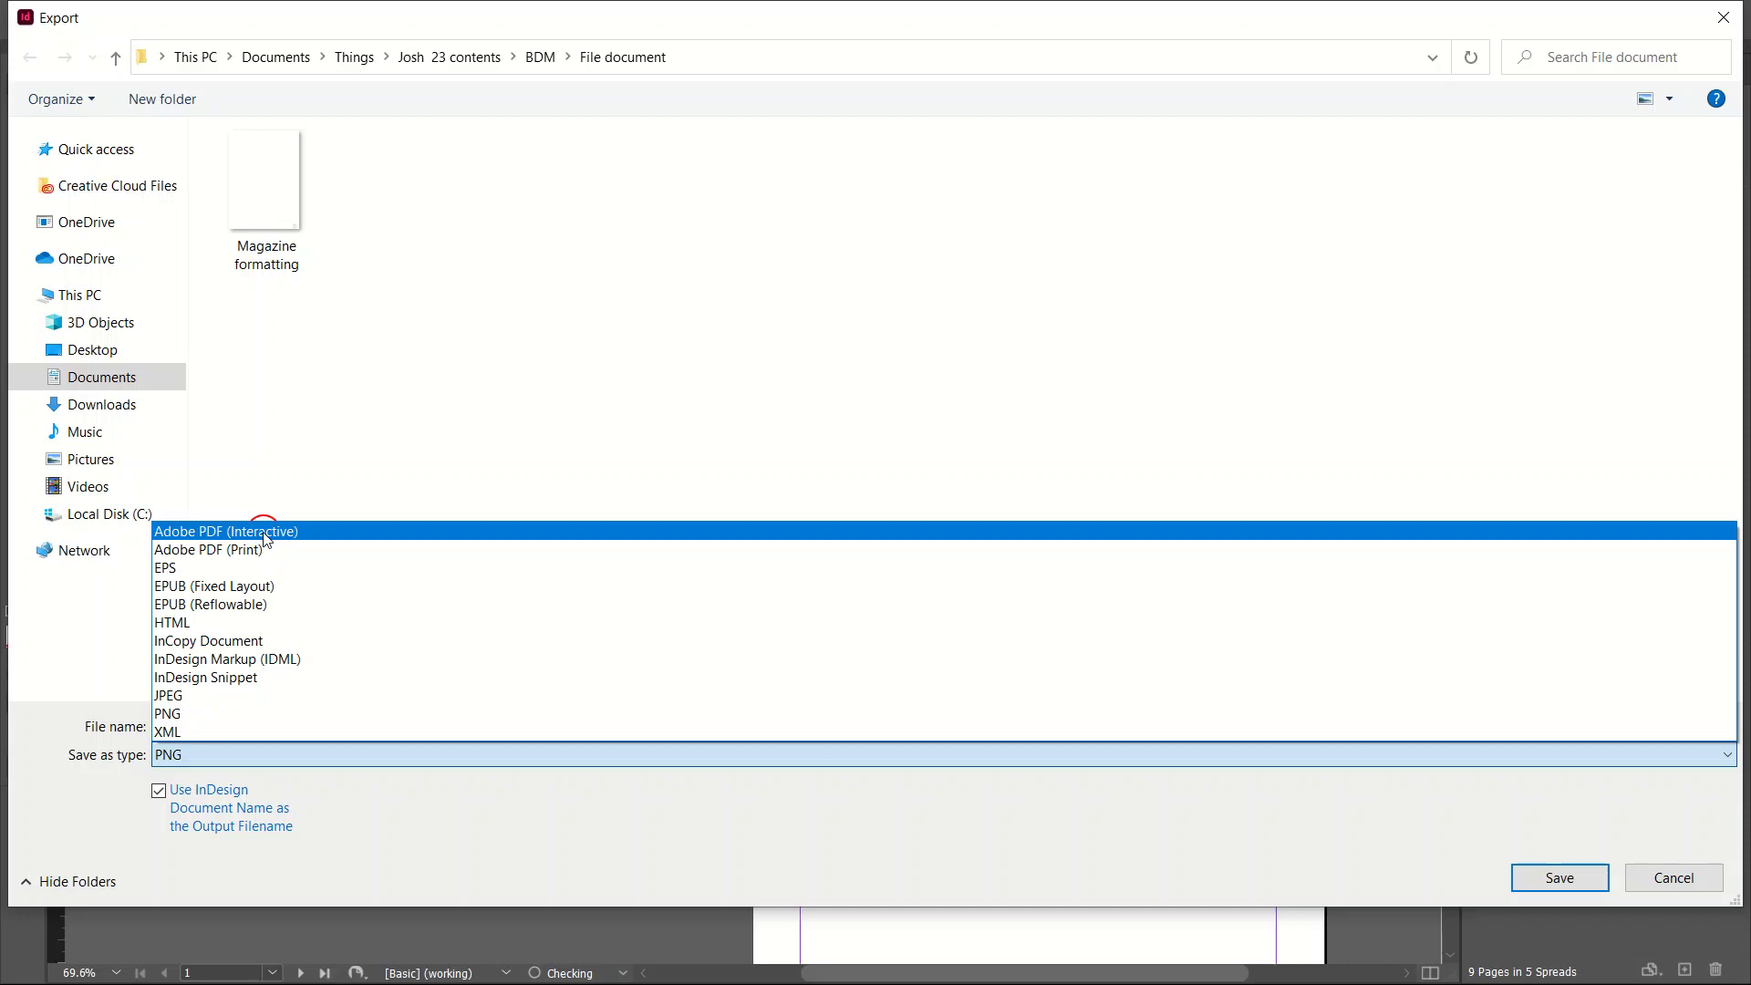
Go from all formatting up to all books, open the pd folder and open bitma.
{"action": "key", "text": "super"}
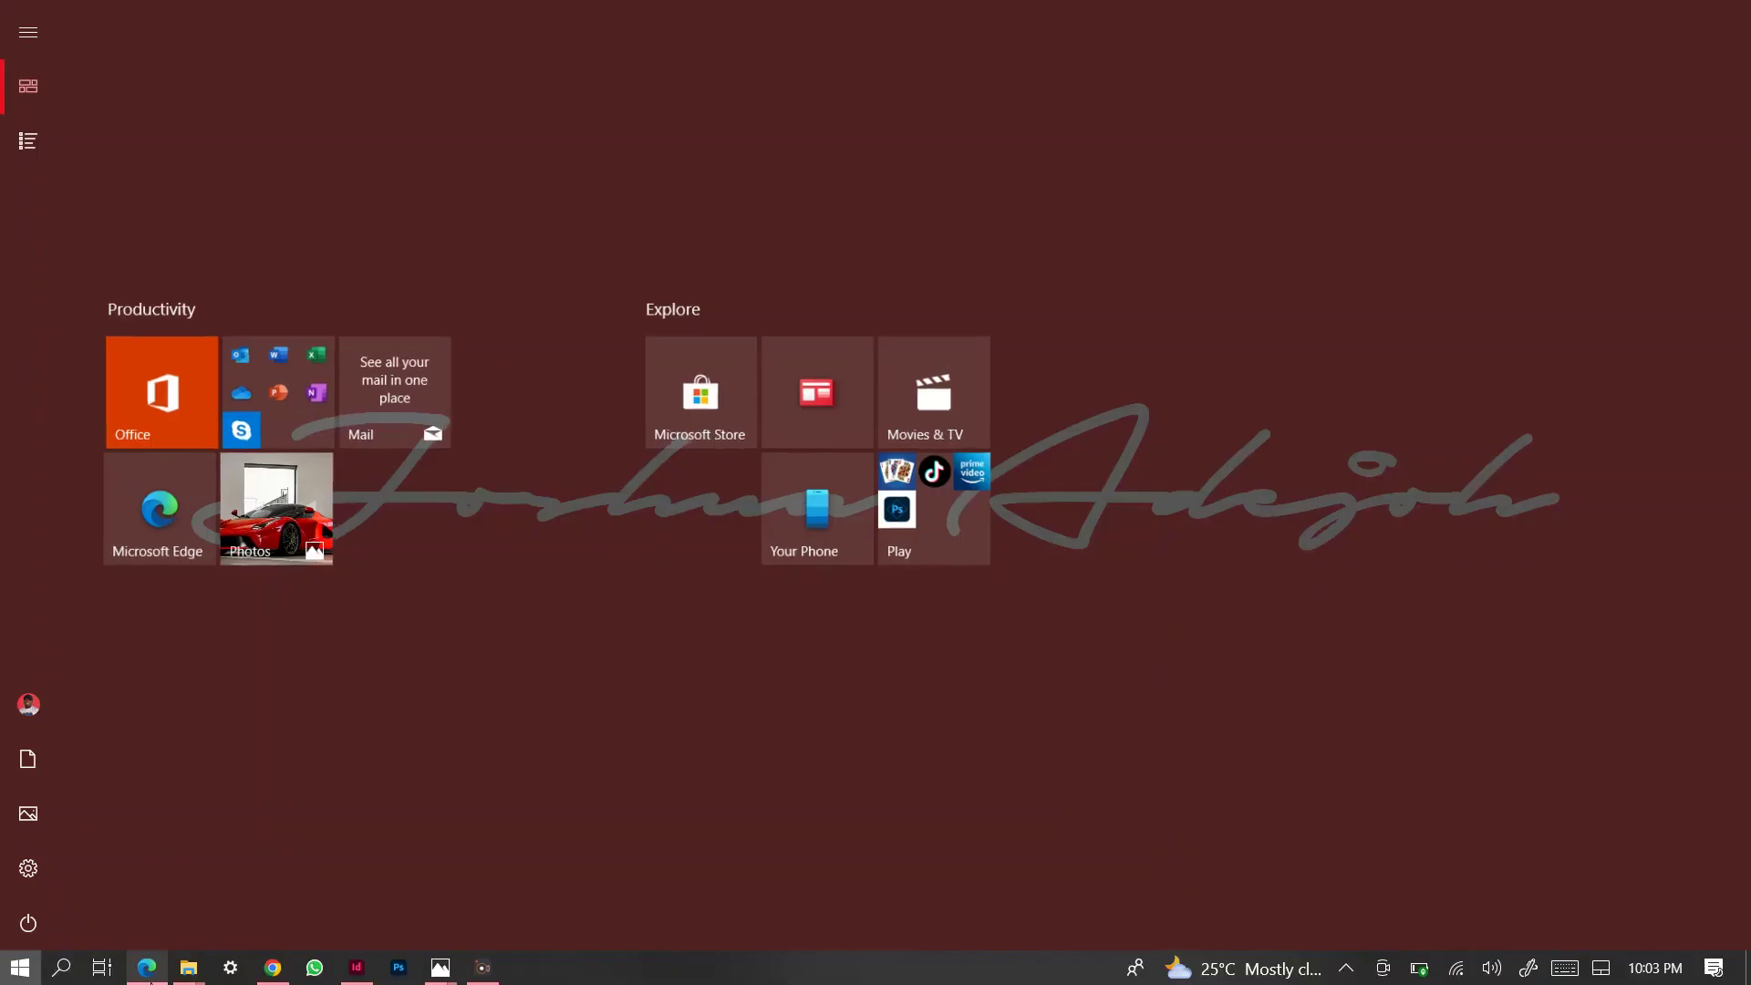
{"action": "mouse_move", "coordinate": [189, 968]}
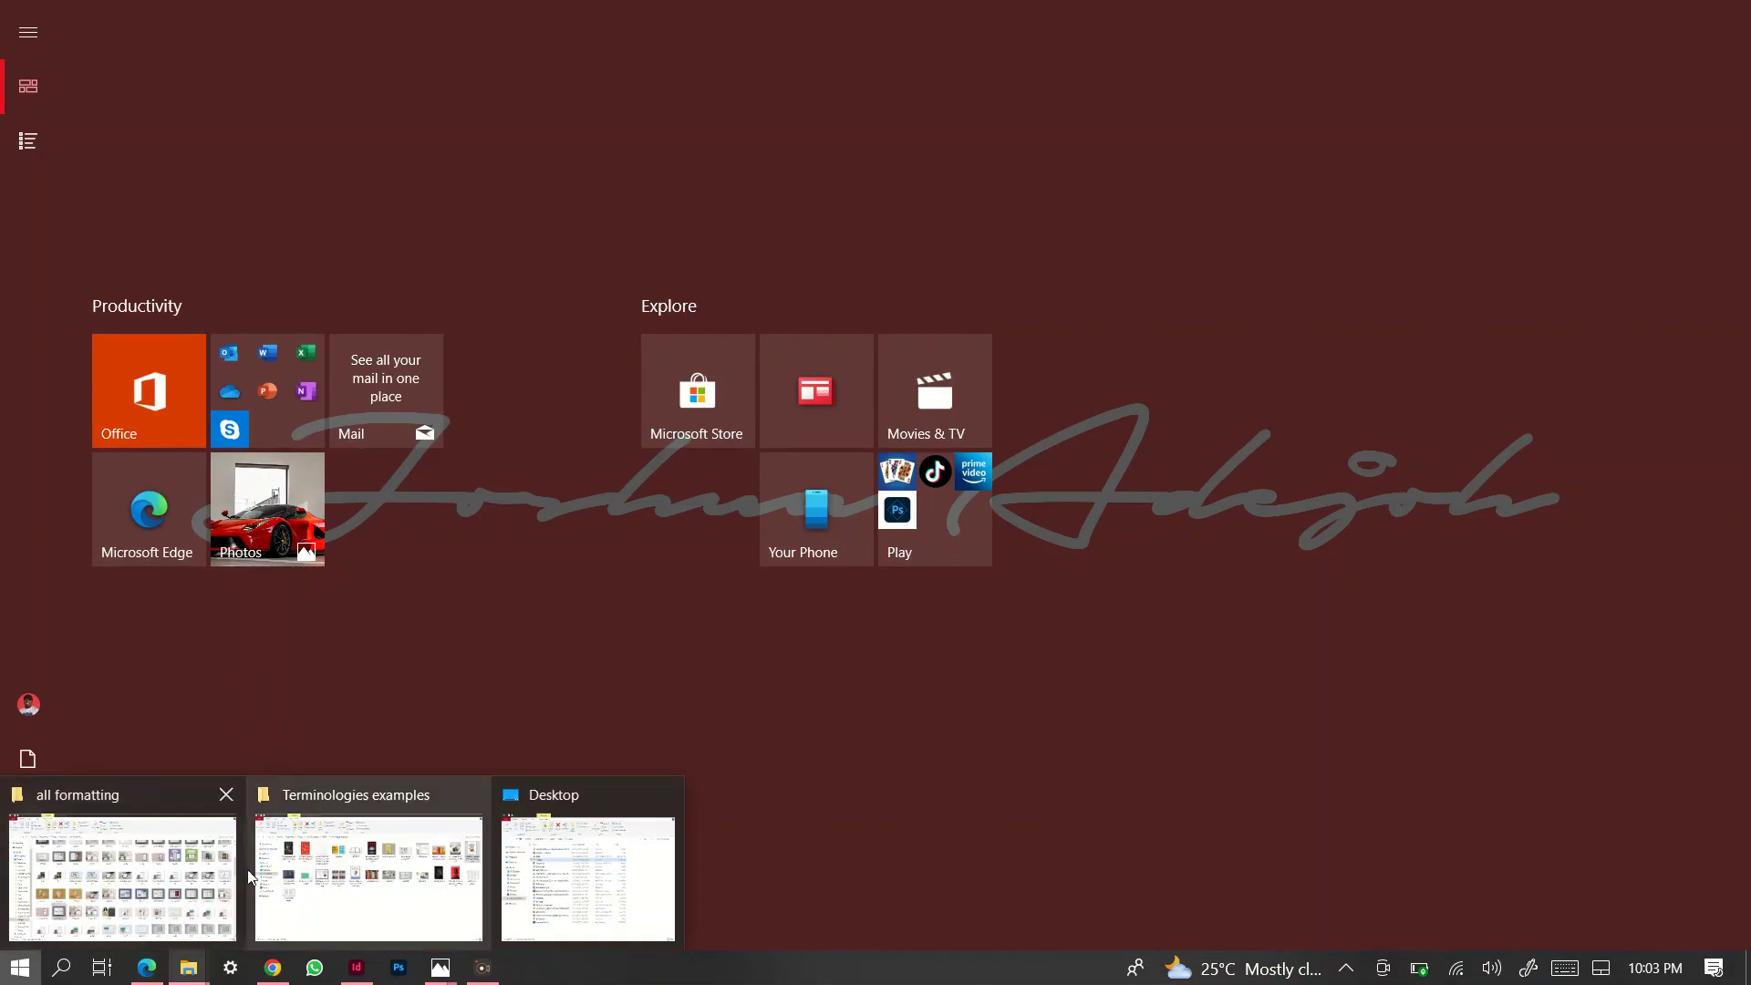
{"action": "left_click", "coordinate": [159, 855]}
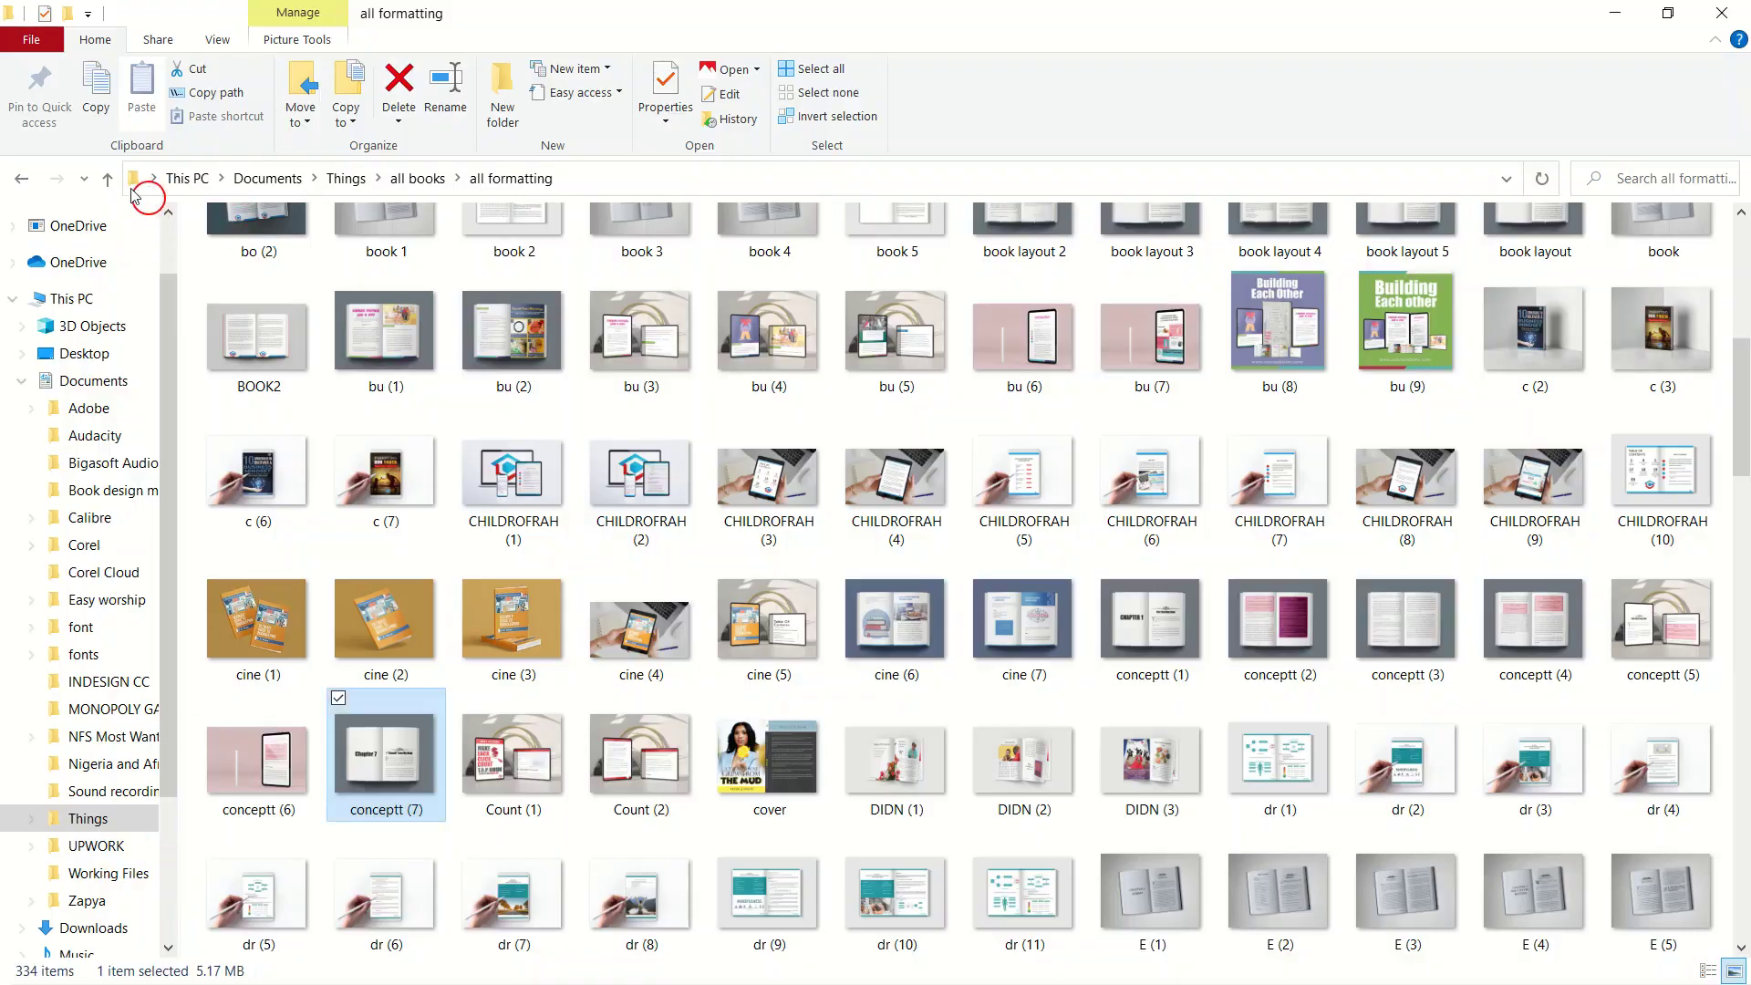
{"action": "left_click", "coordinate": [107, 182]}
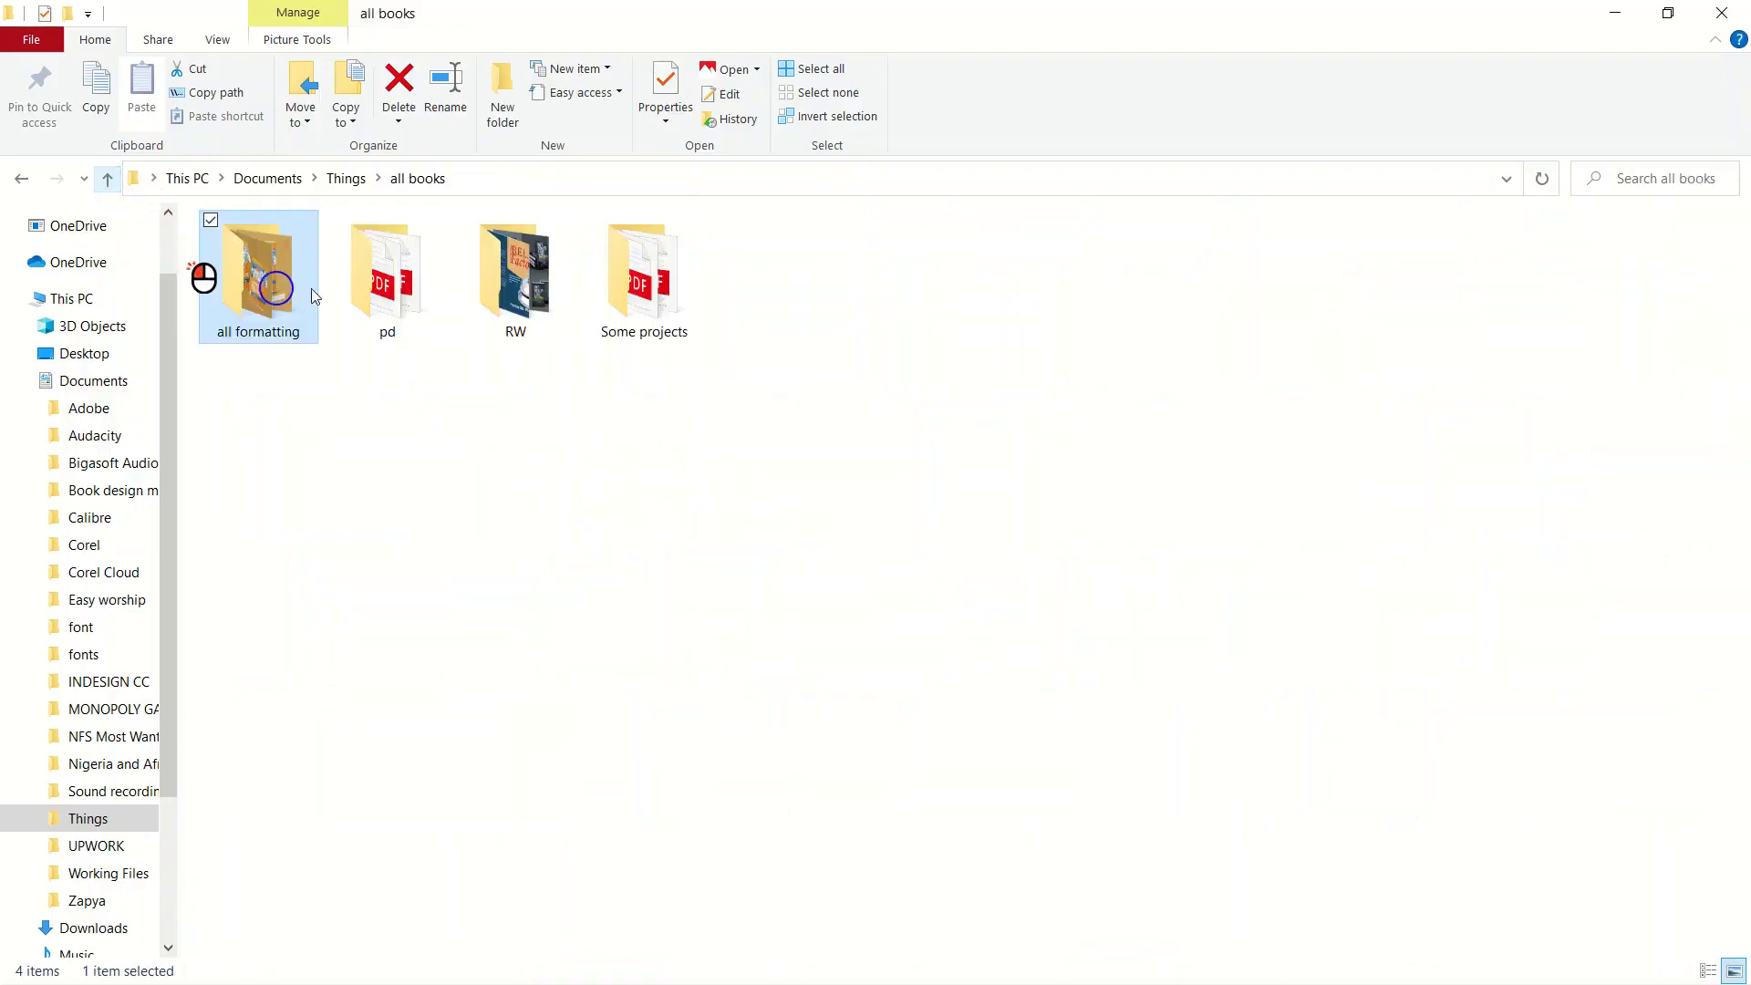
{"action": "left_click", "coordinate": [304, 277]}
{"action": "left_click", "coordinate": [359, 273]}
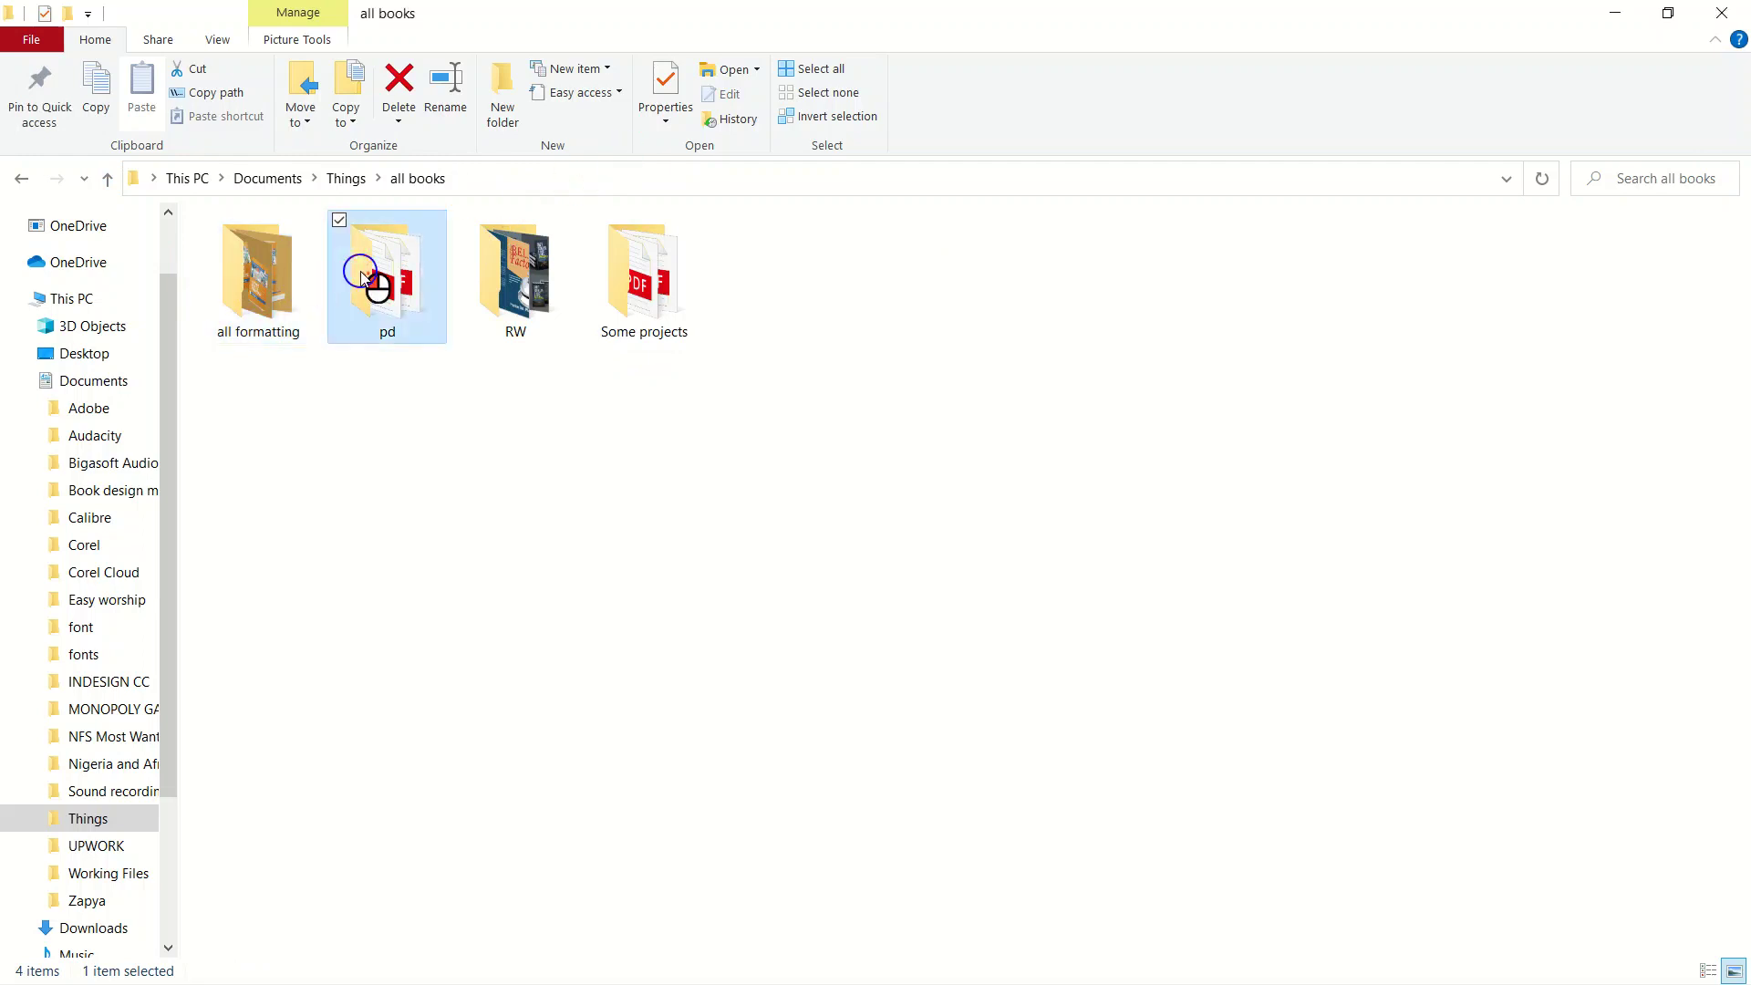
{"action": "double_click", "coordinate": [358, 276]}
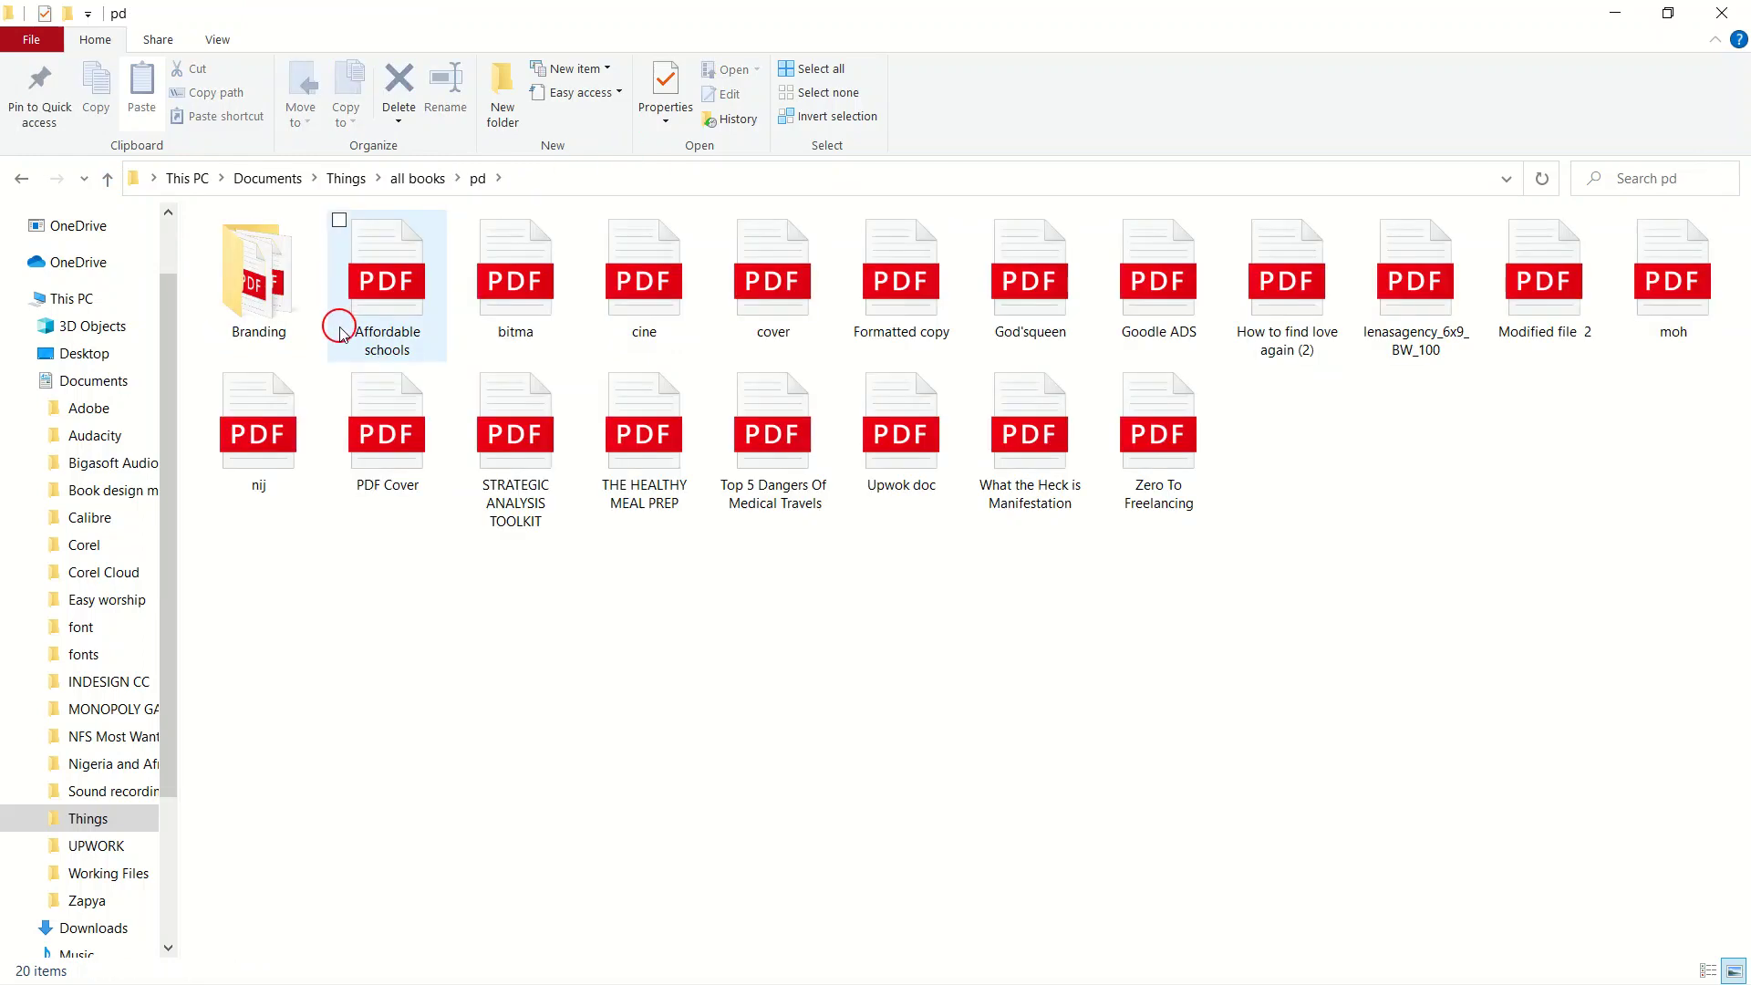
{"action": "double_click", "coordinate": [526, 274]}
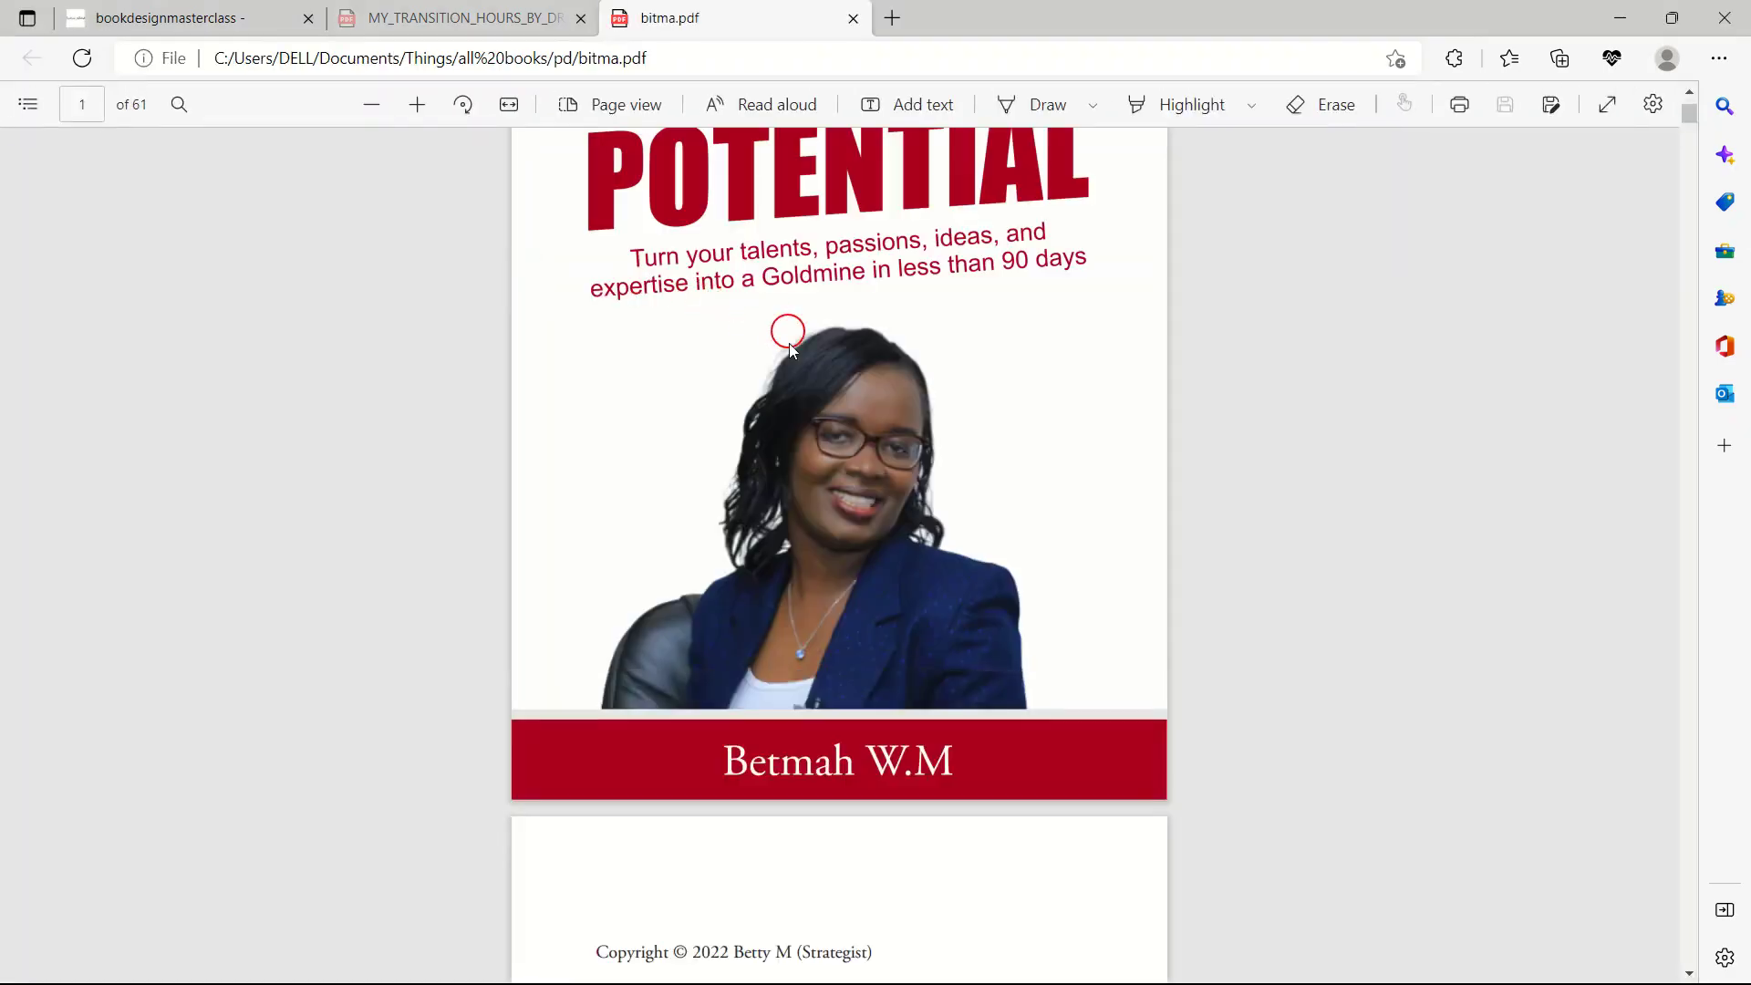
Scroll bitma down to its Table Of Contents page, then close its Edge tab.
{"action": "scroll", "coordinate": [789, 395], "scroll_direction": "down", "scroll_amount": 12}
{"action": "scroll", "coordinate": [799, 419], "scroll_direction": "down", "scroll_amount": 6}
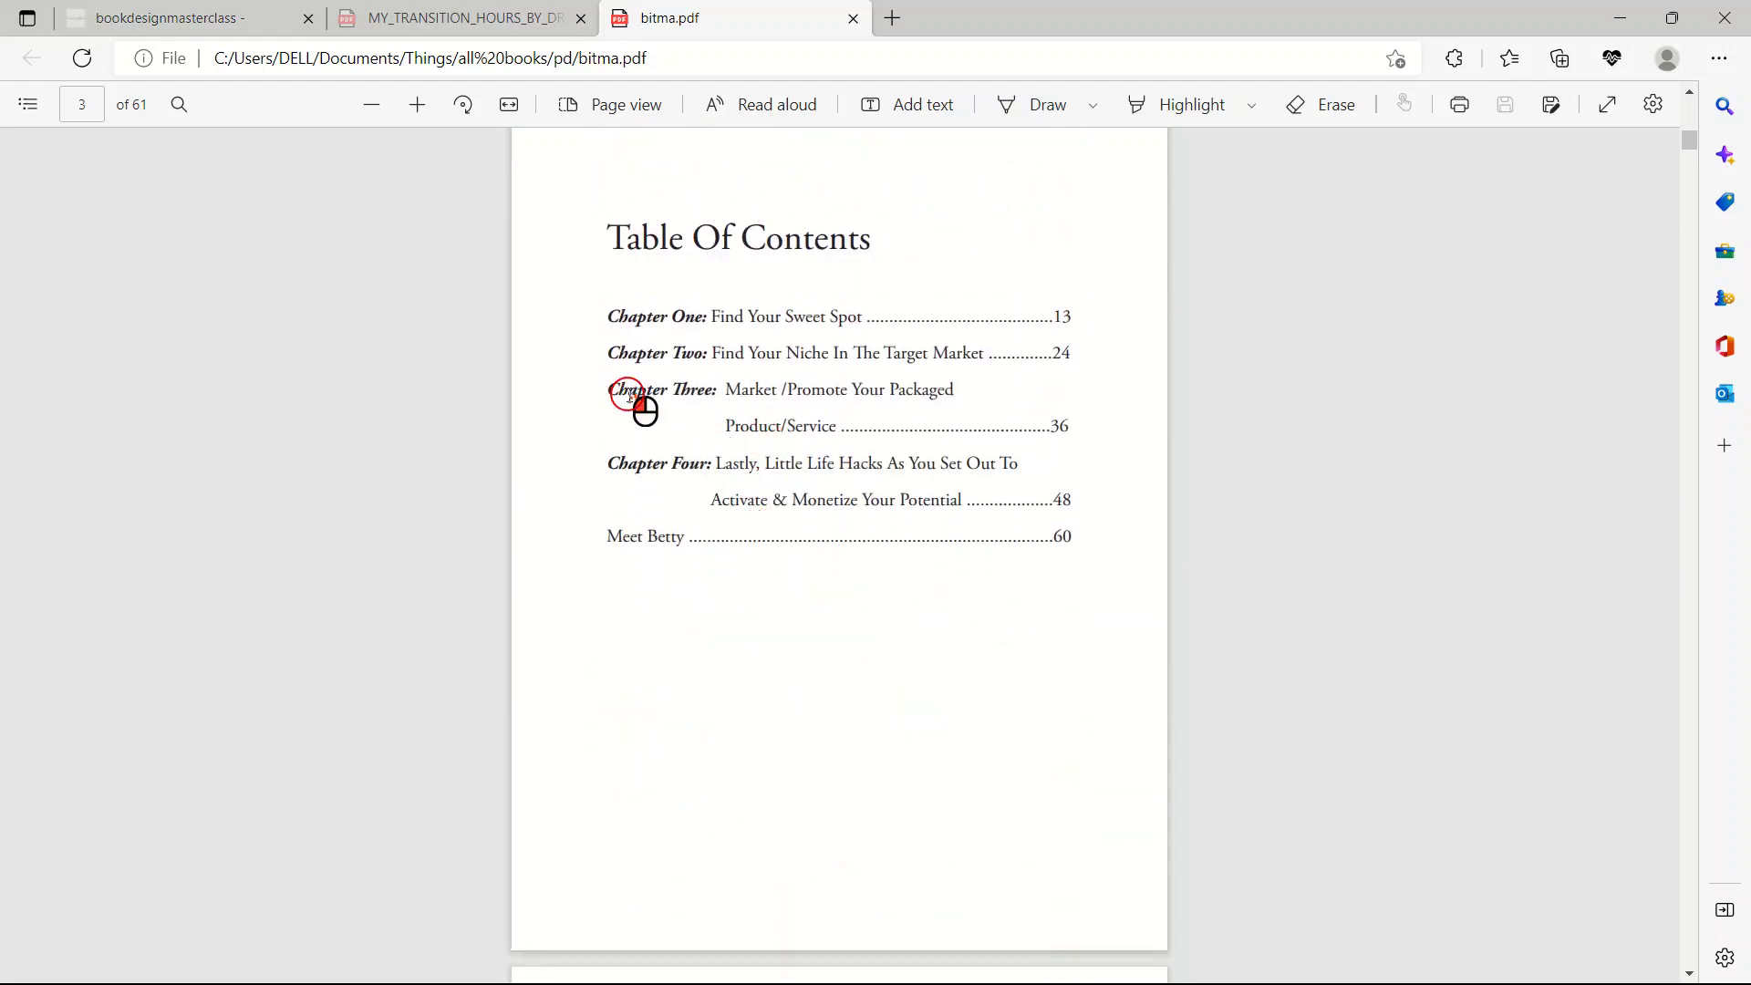
{"action": "left_click", "coordinate": [853, 18]}
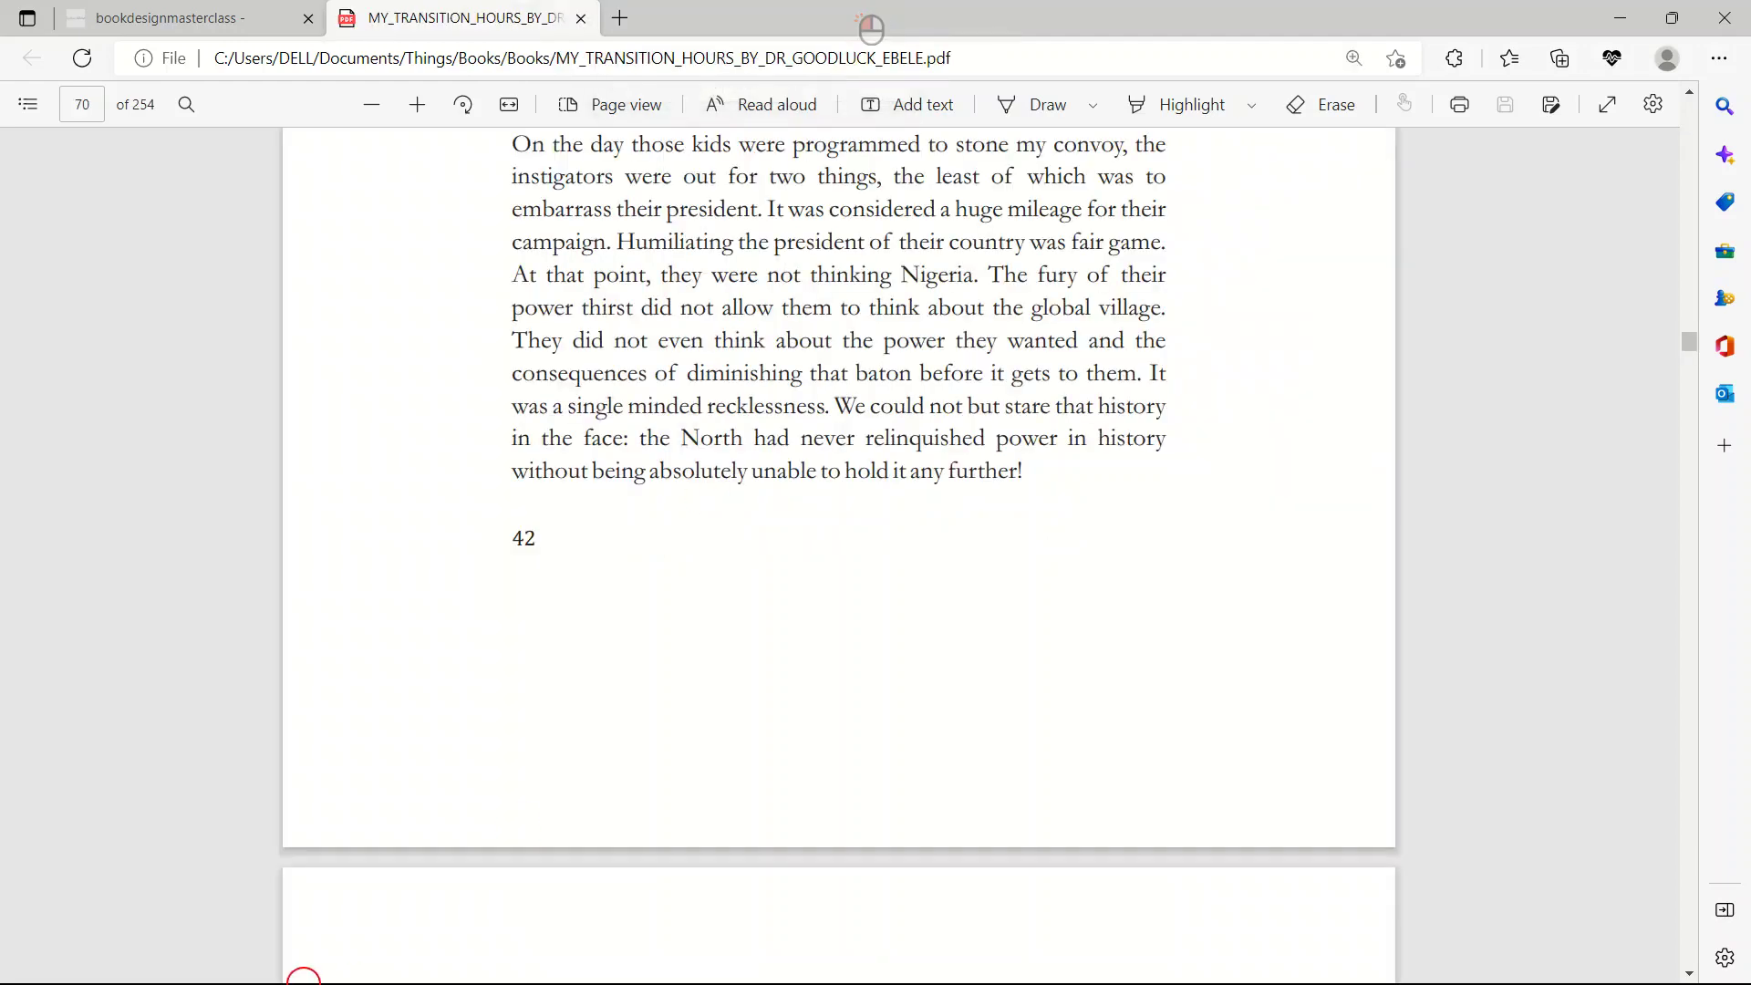
{"action": "key", "text": "super"}
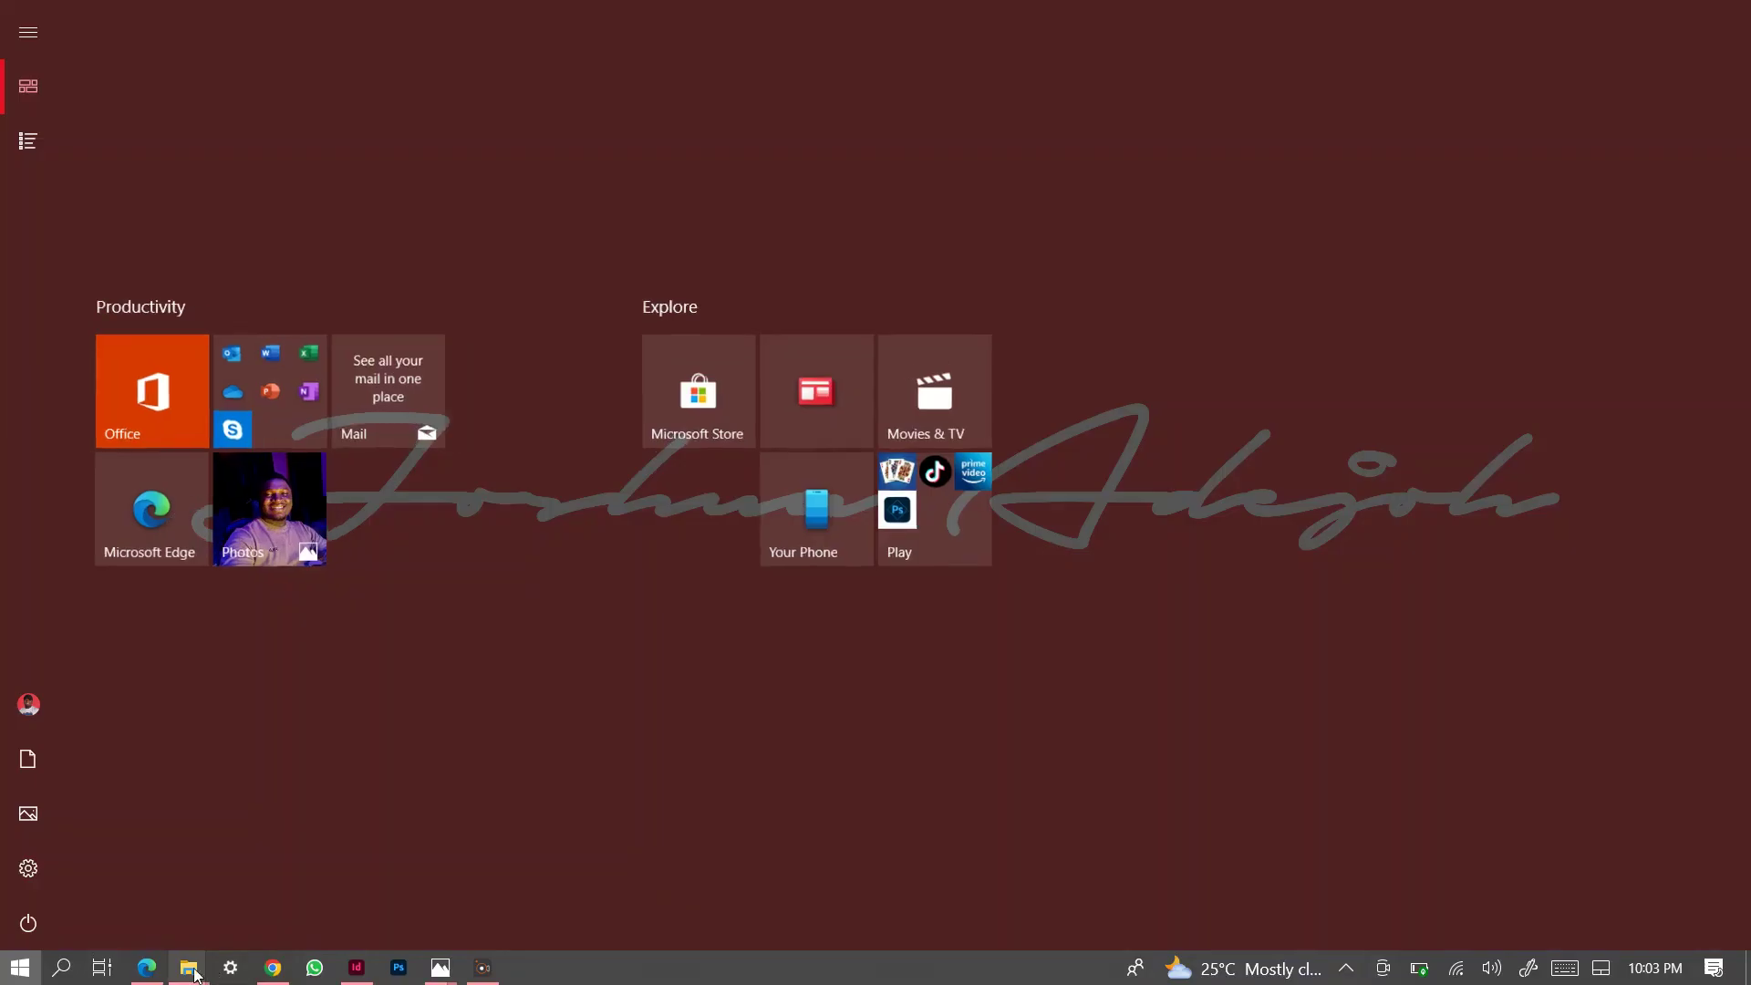
Open STRATEGIC ANALYSIS TOOLKIT from the pd folder, scroll to its Table Of Contents, then close it.
{"action": "mouse_move", "coordinate": [189, 970]}
{"action": "left_click", "coordinate": [161, 873]}
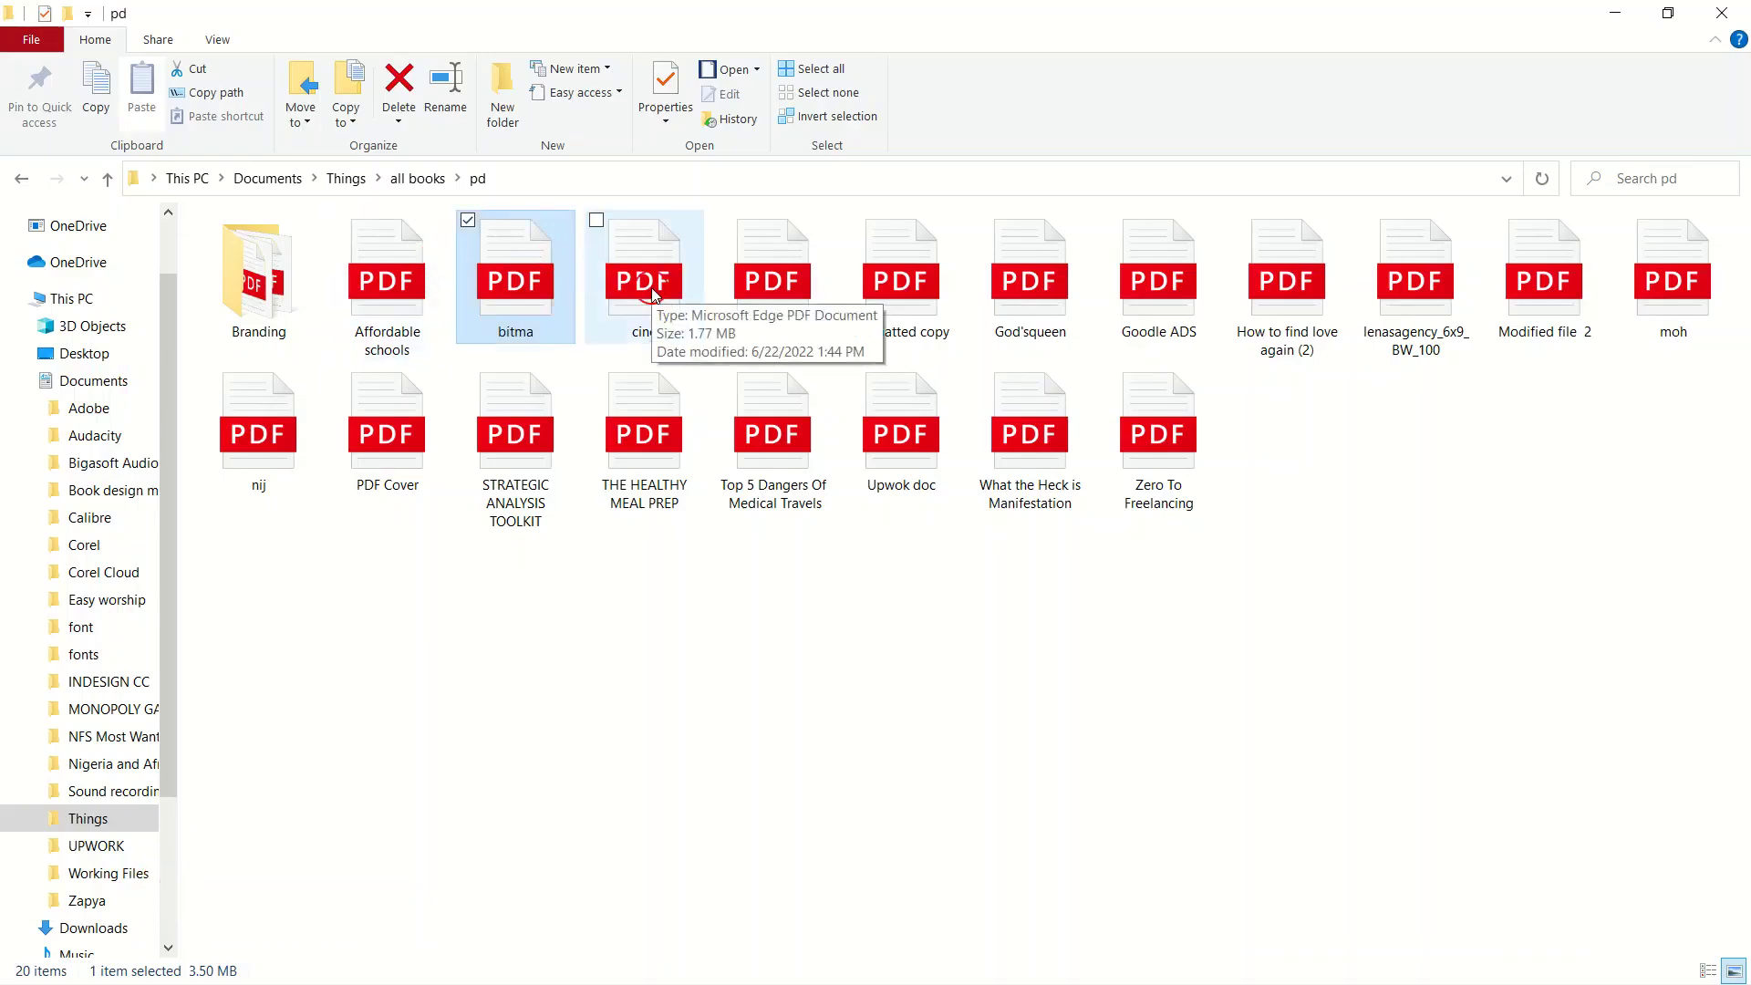
{"action": "left_click", "coordinate": [545, 471]}
{"action": "double_click", "coordinate": [544, 471]}
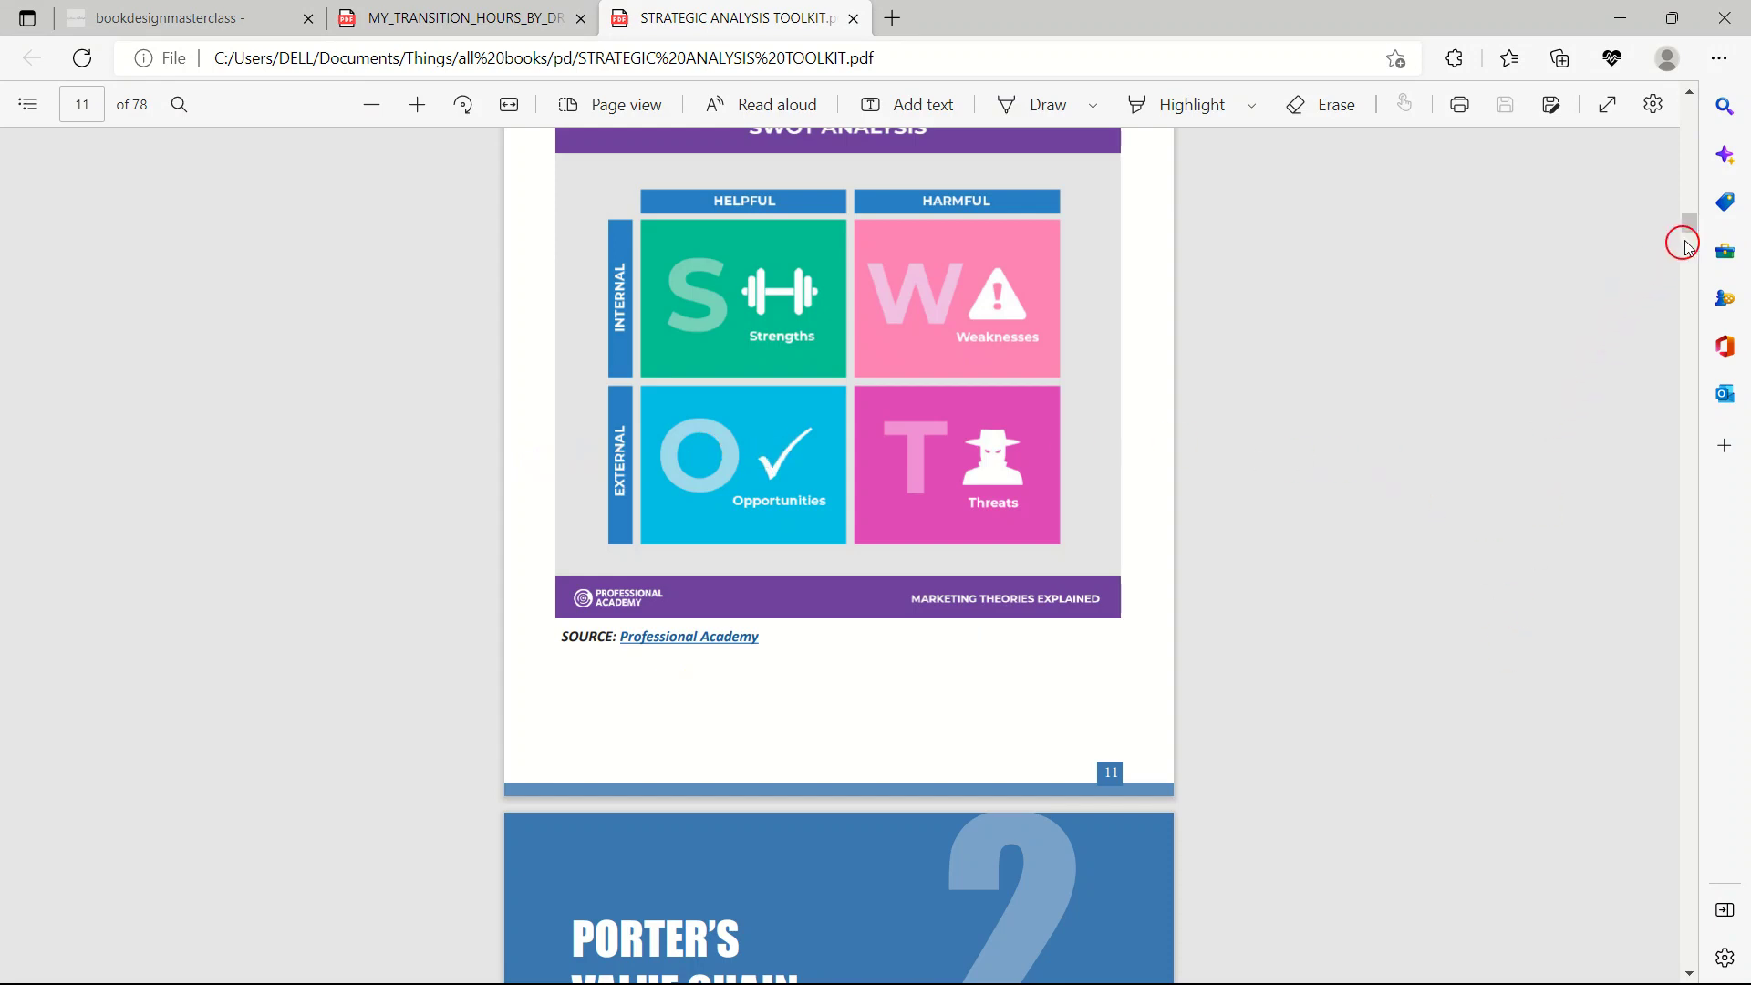
{"action": "left_click_drag", "start_coordinate": [1693, 228], "coordinate": [1691, 102]}
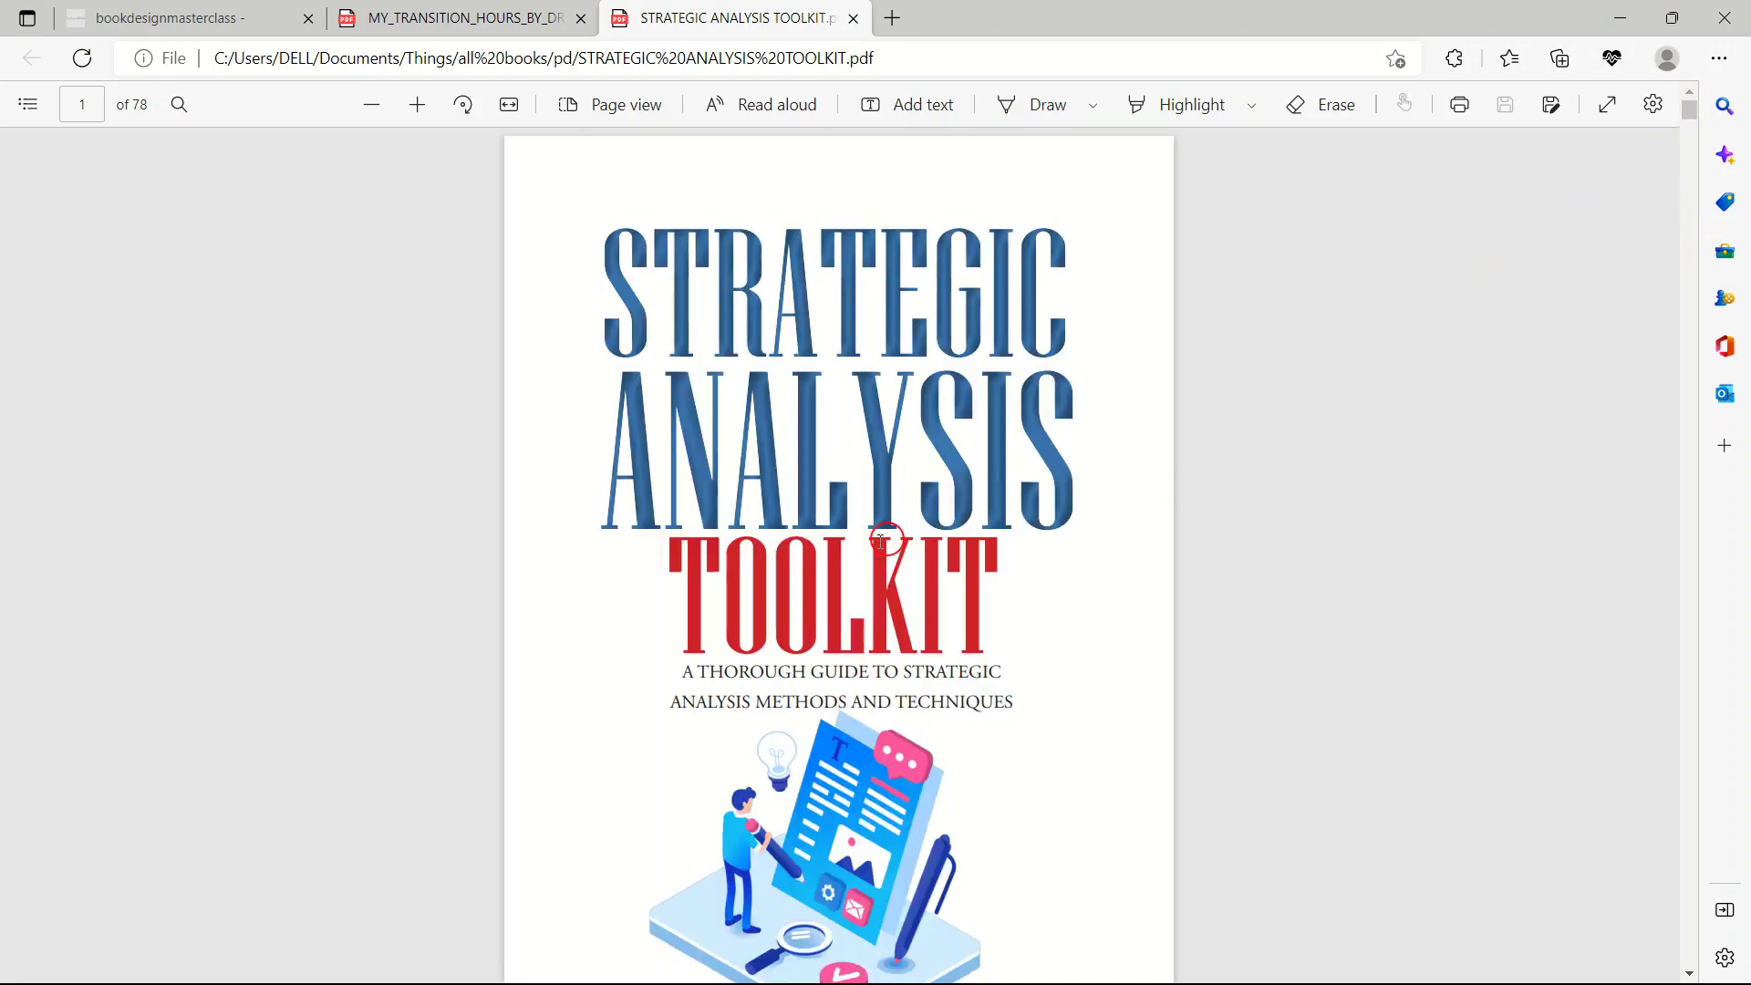
{"action": "scroll", "coordinate": [873, 574], "scroll_direction": "down", "scroll_amount": 1}
{"action": "scroll", "coordinate": [874, 574], "scroll_direction": "down", "scroll_amount": 5}
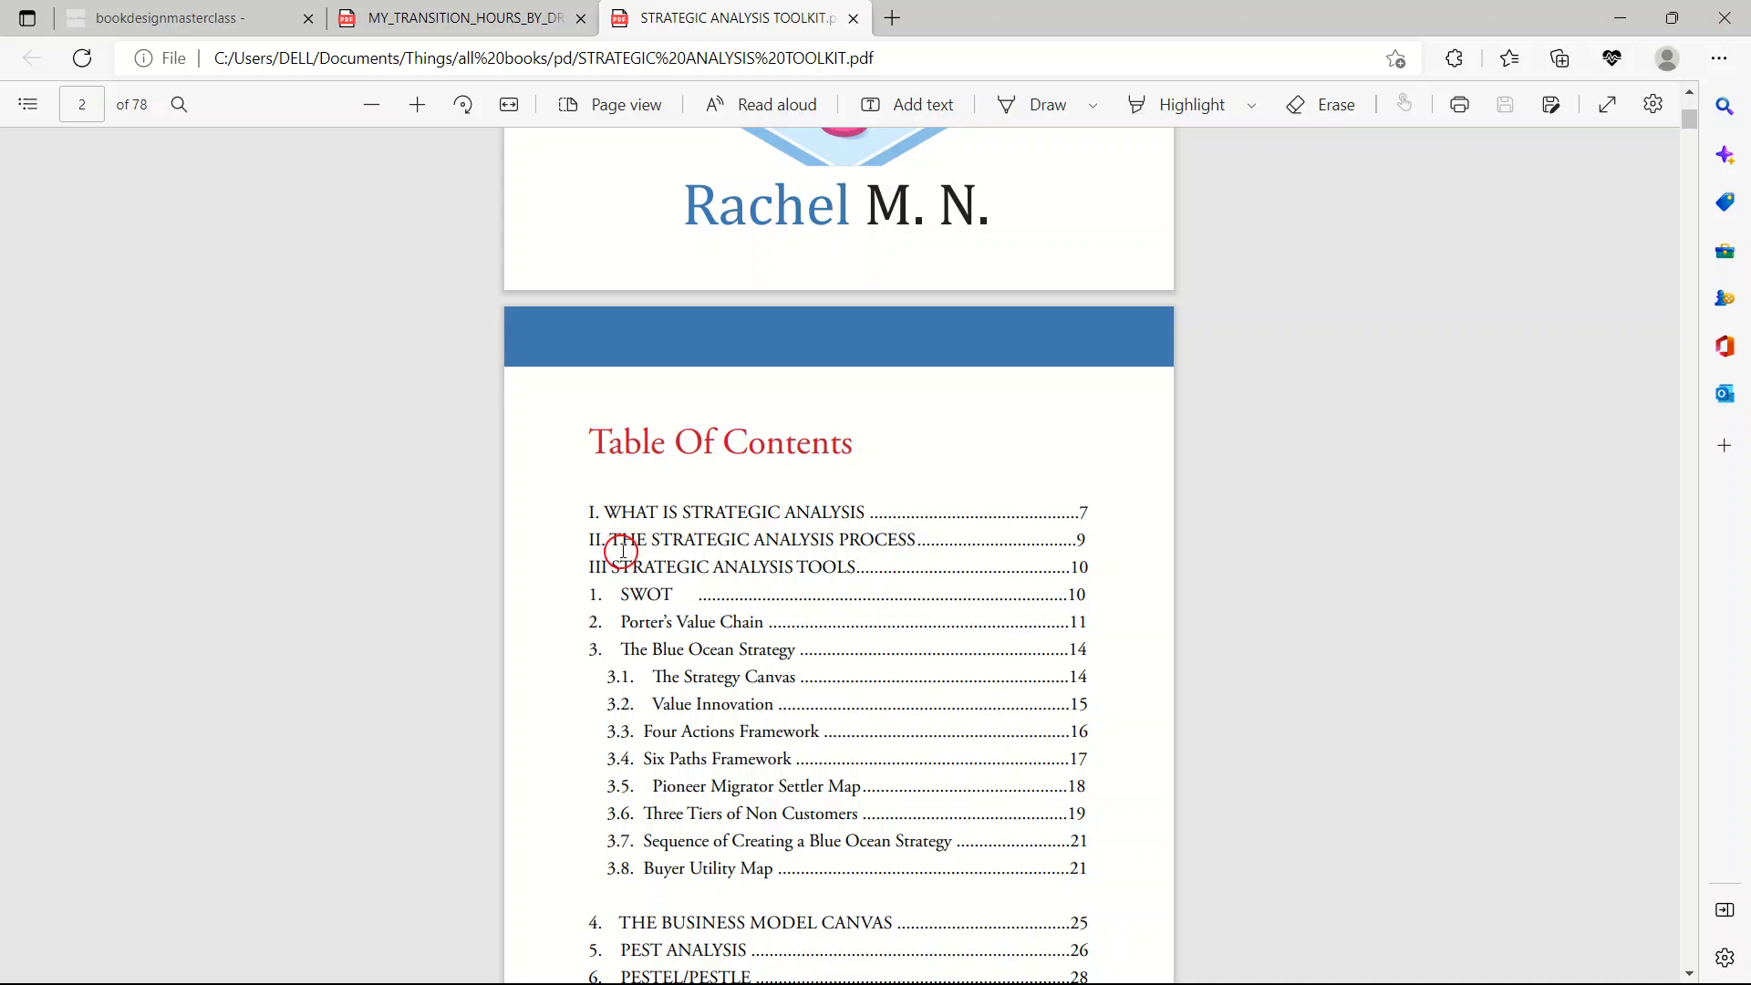
{"action": "scroll", "coordinate": [625, 618], "scroll_direction": "down", "scroll_amount": 4}
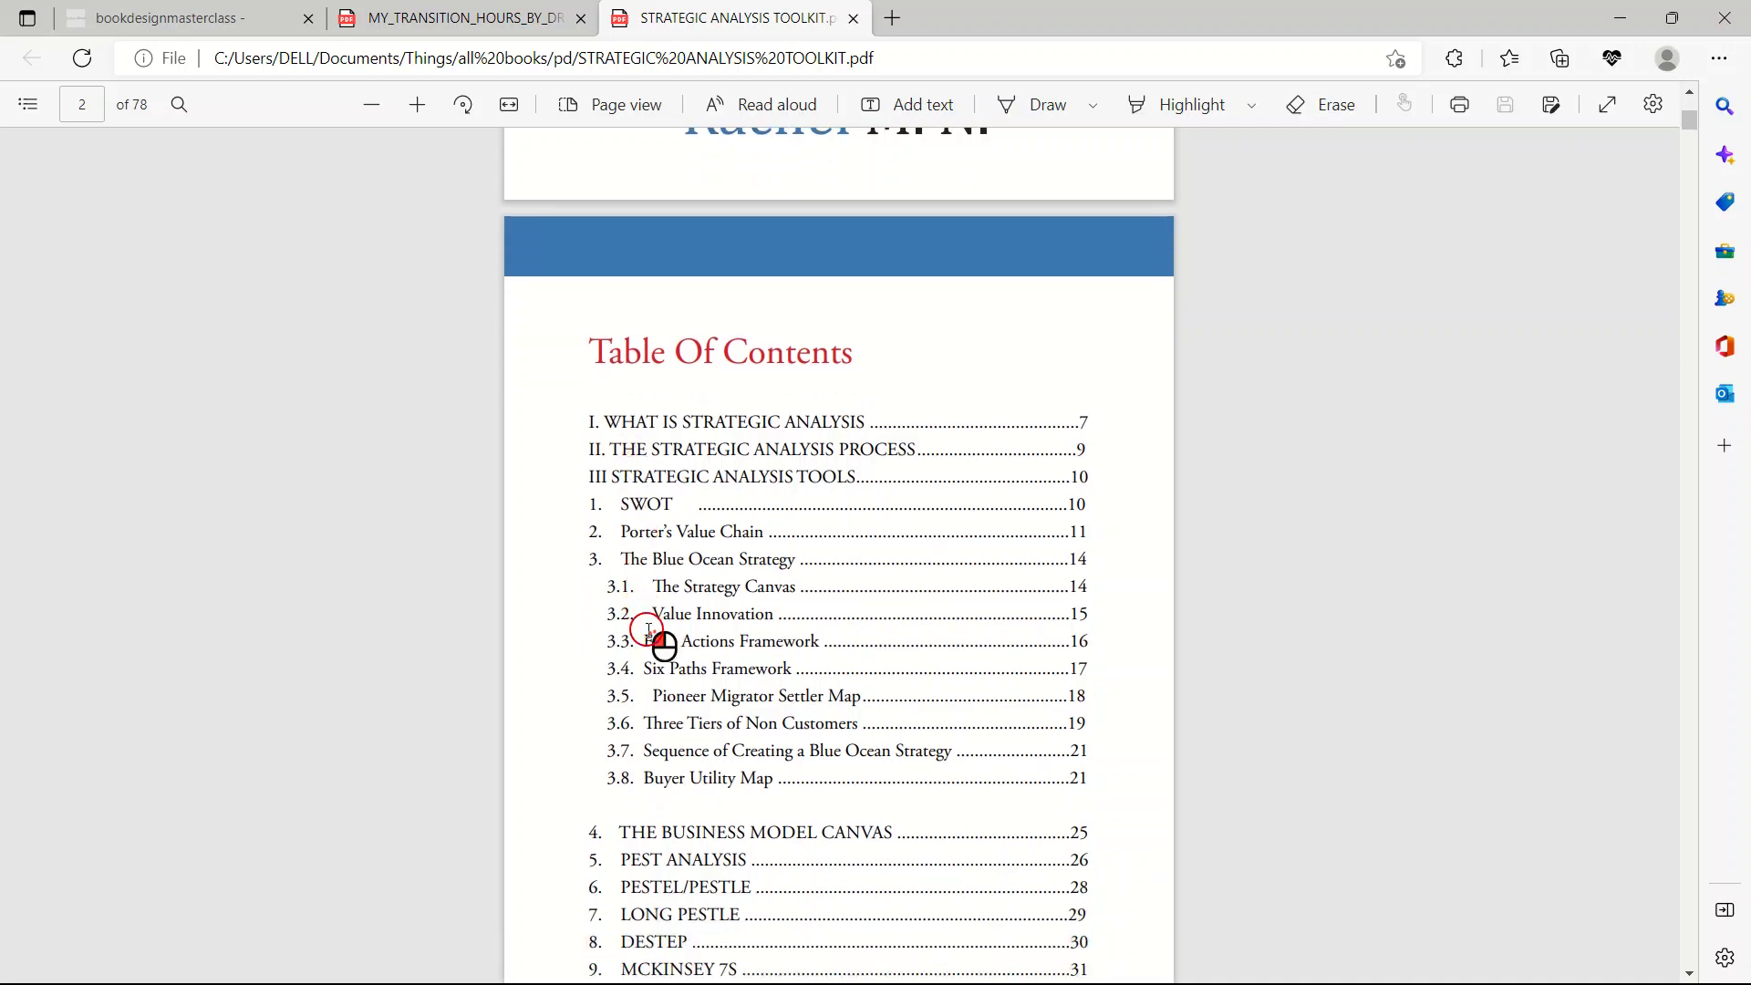
{"action": "scroll", "coordinate": [676, 699], "scroll_direction": "down", "scroll_amount": 8}
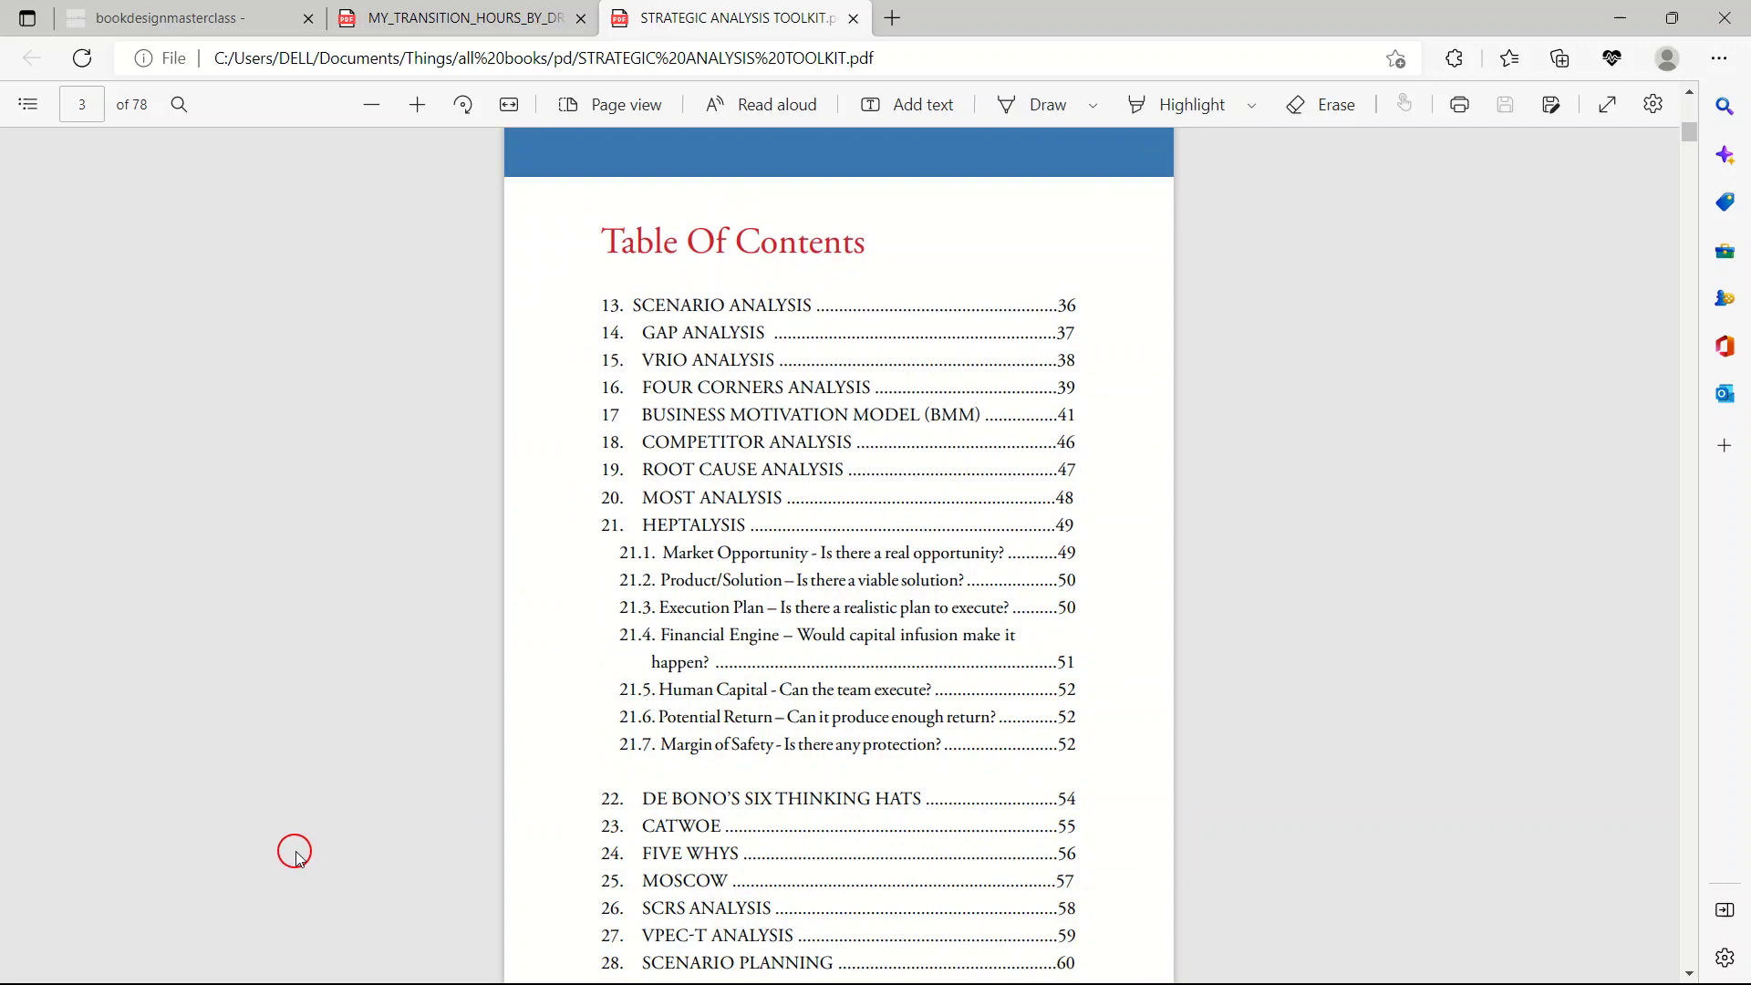
{"action": "left_click", "coordinate": [849, 19]}
{"action": "key", "text": "super"}
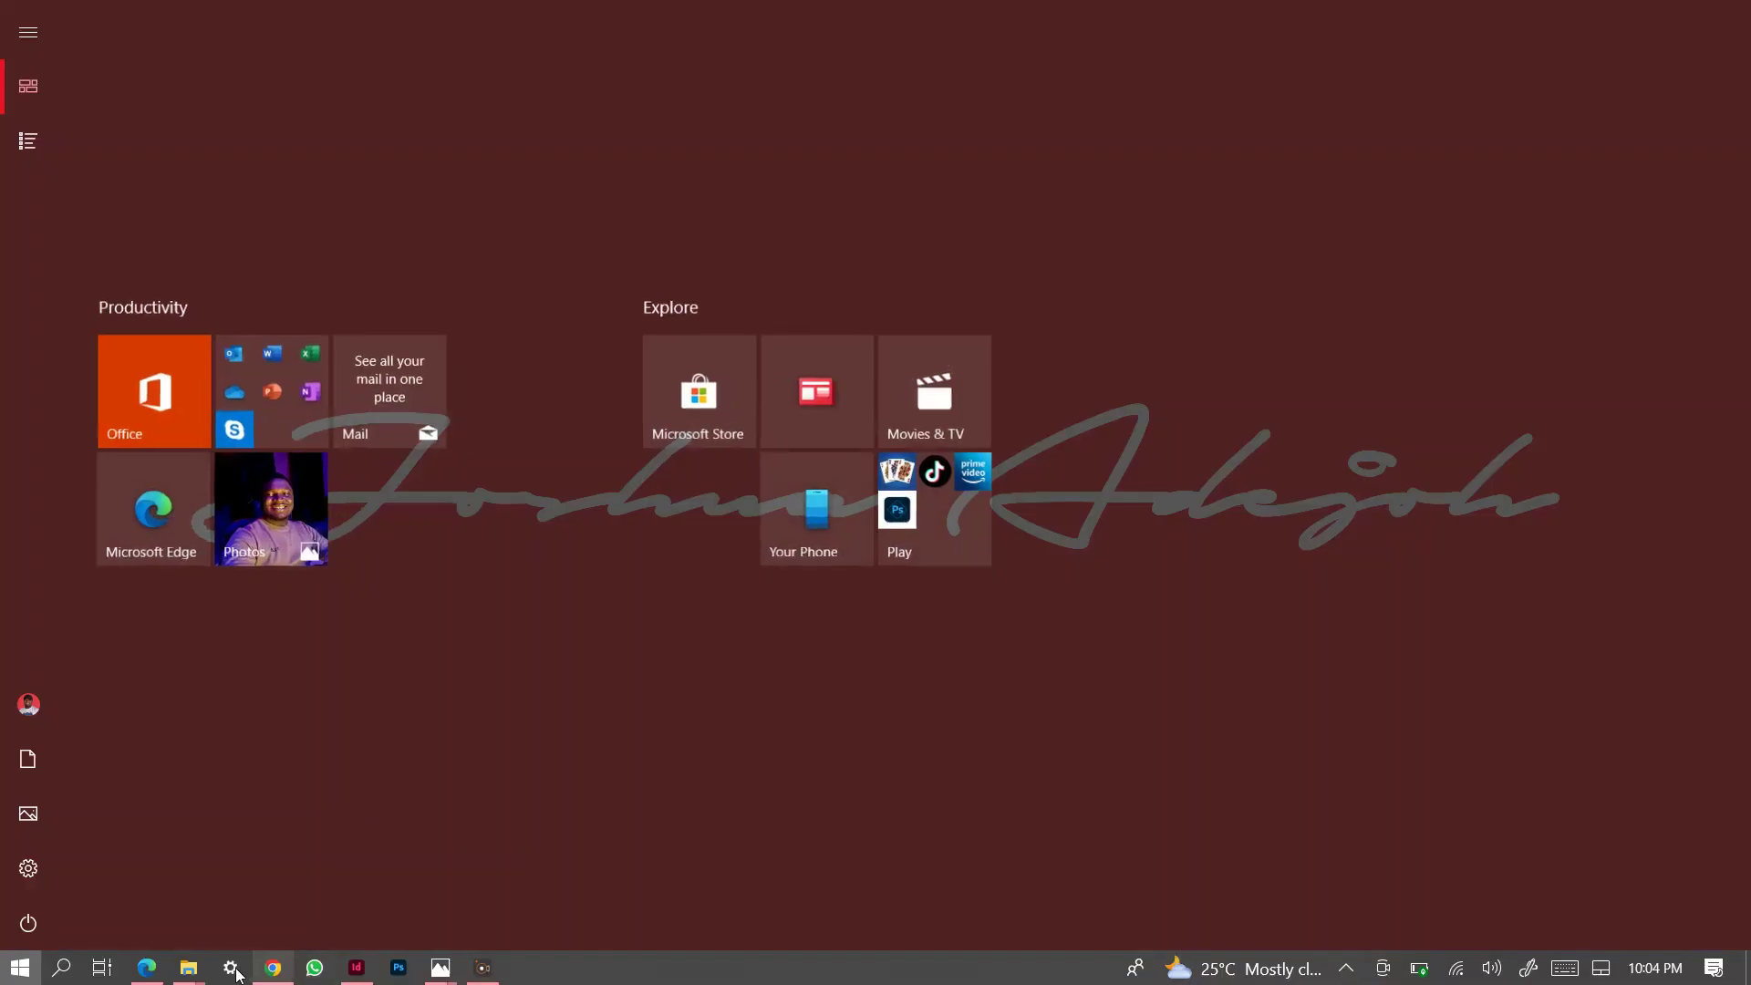
Open Top 5 Dangers Of Medical Travels from pd and scroll between its cover and Table Of Contents.
{"action": "mouse_move", "coordinate": [188, 966]}
{"action": "left_click", "coordinate": [182, 866]}
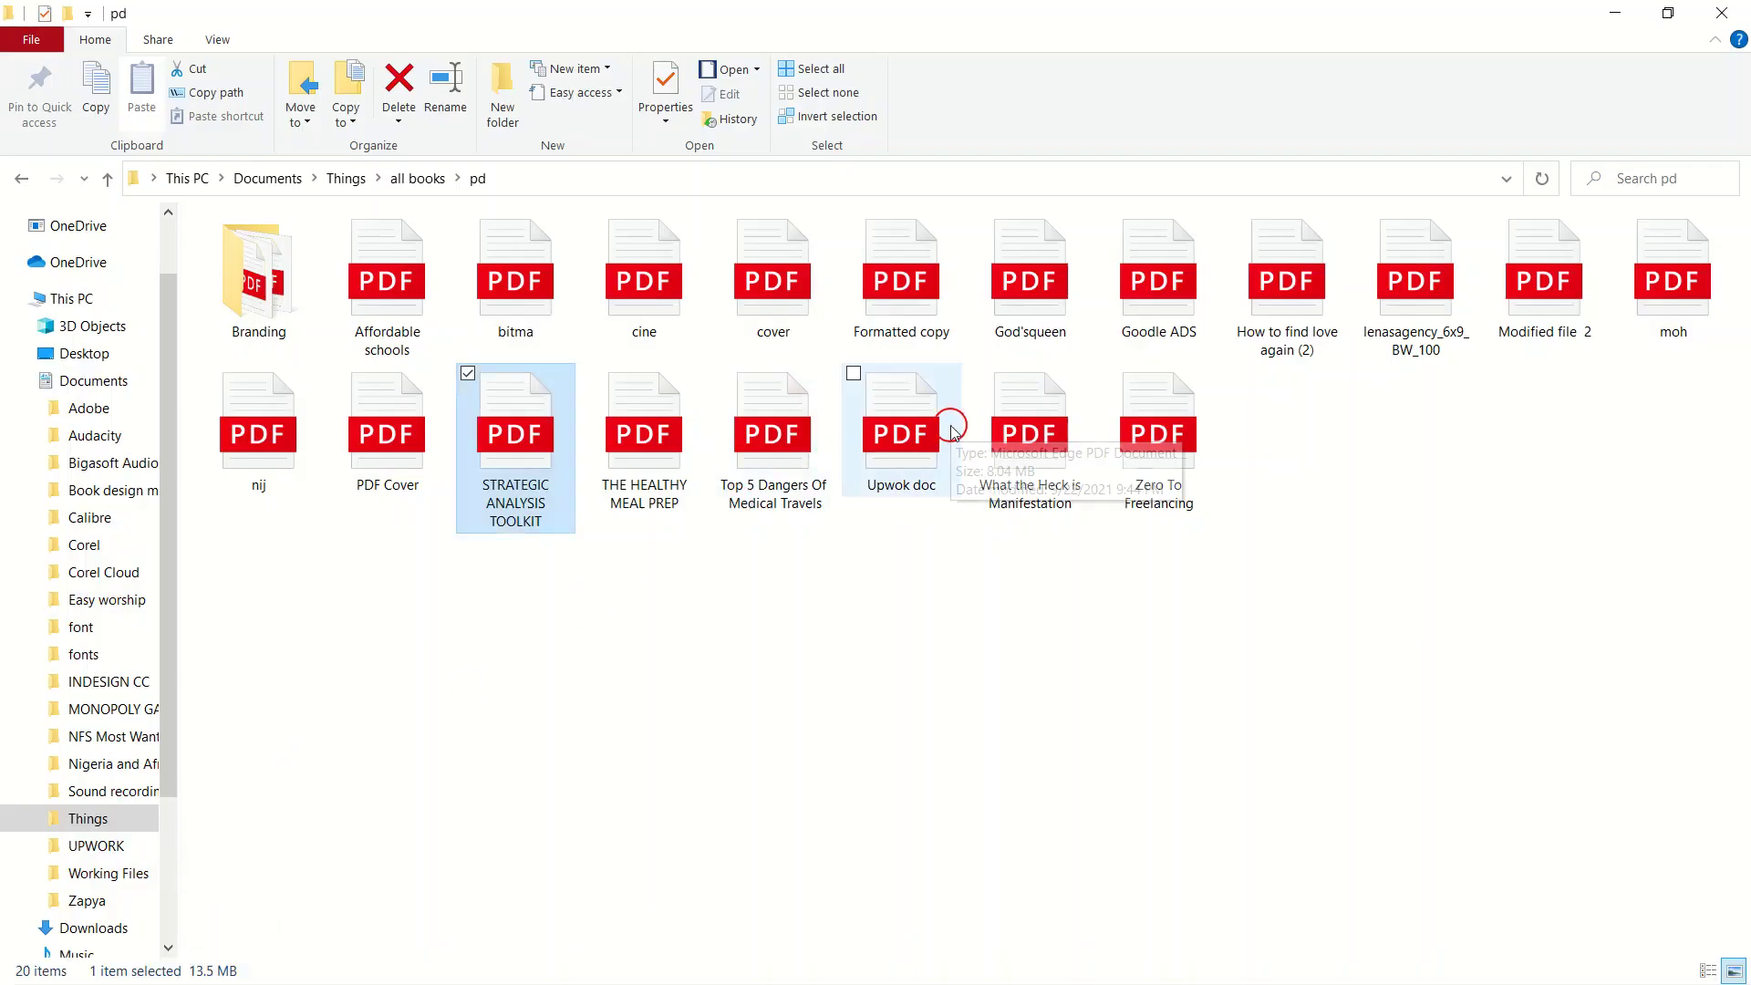
{"action": "left_click", "coordinate": [790, 465]}
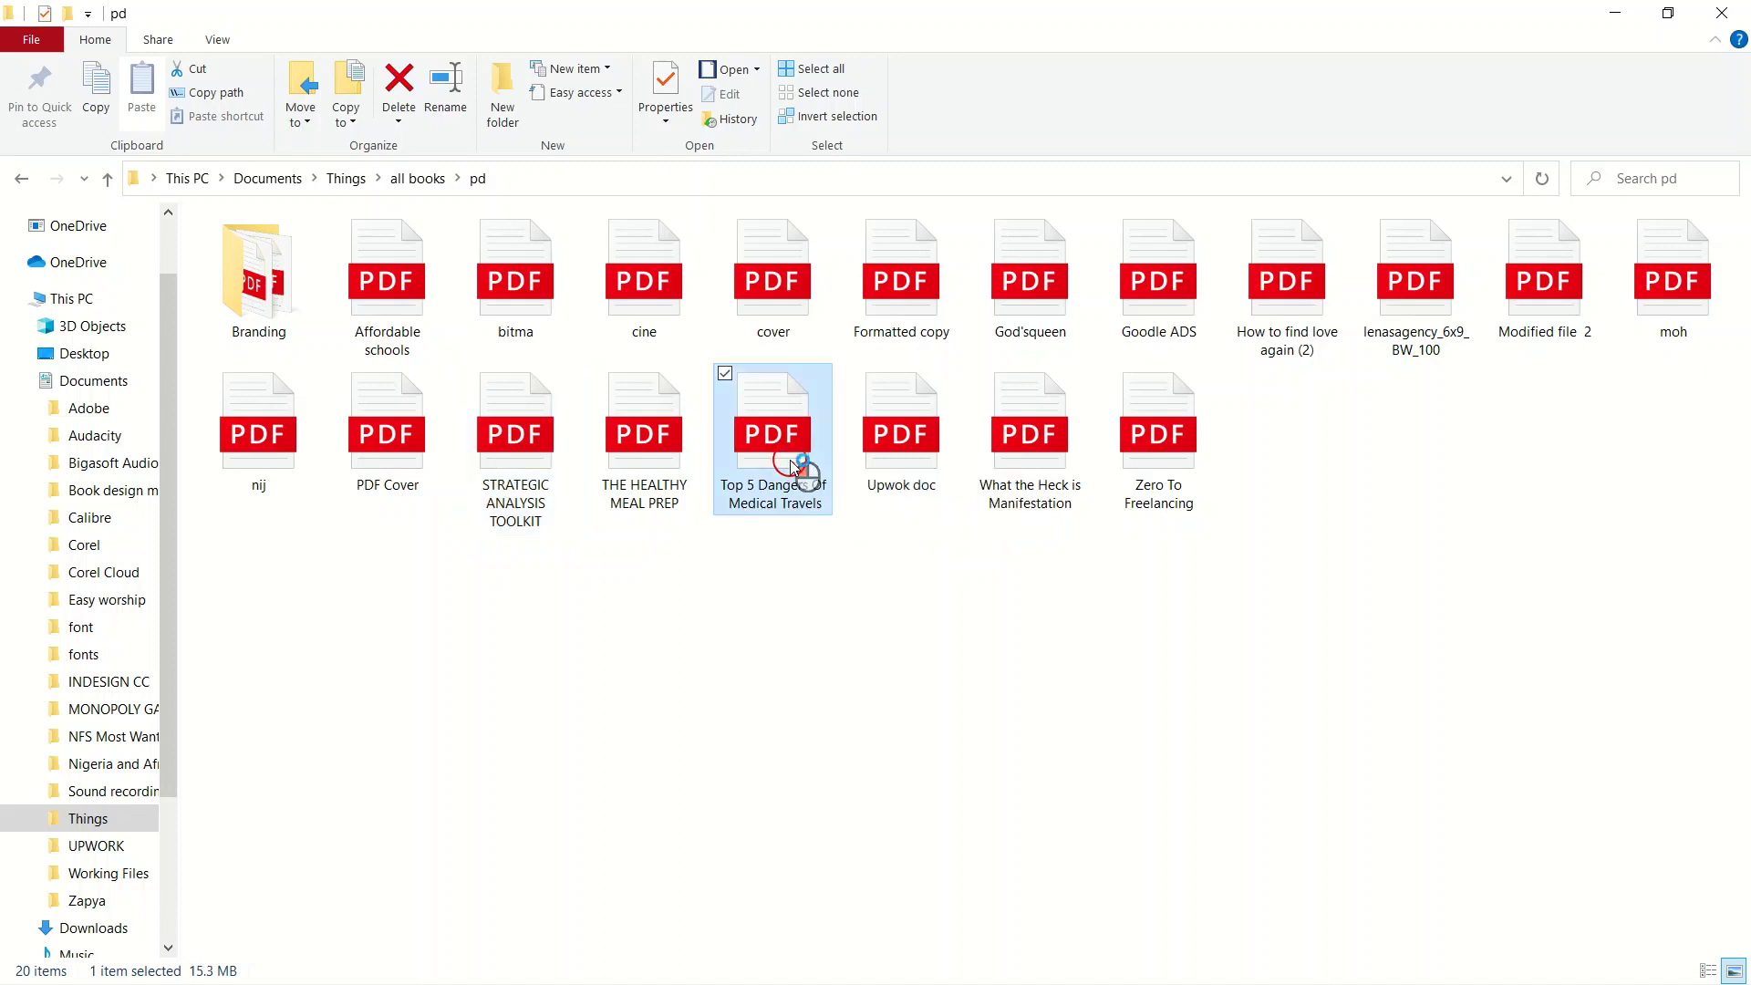
{"action": "double_click", "coordinate": [791, 466]}
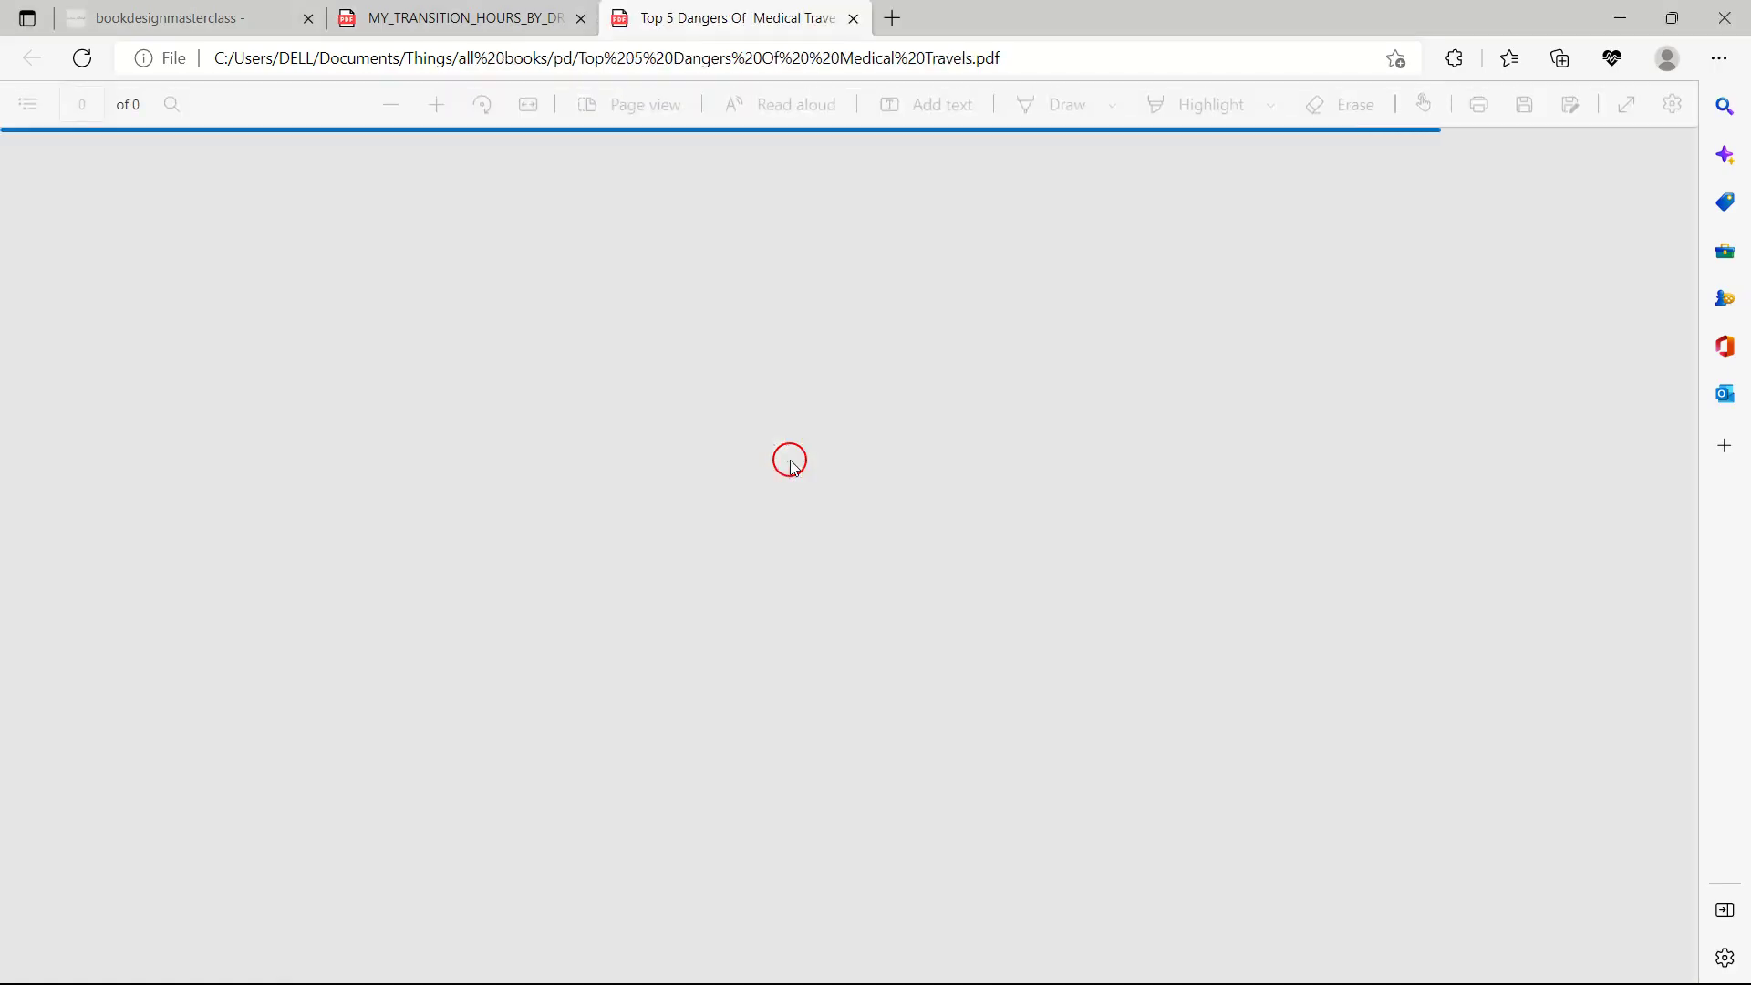
{"action": "scroll", "coordinate": [790, 465], "scroll_direction": "up", "scroll_amount": 15}
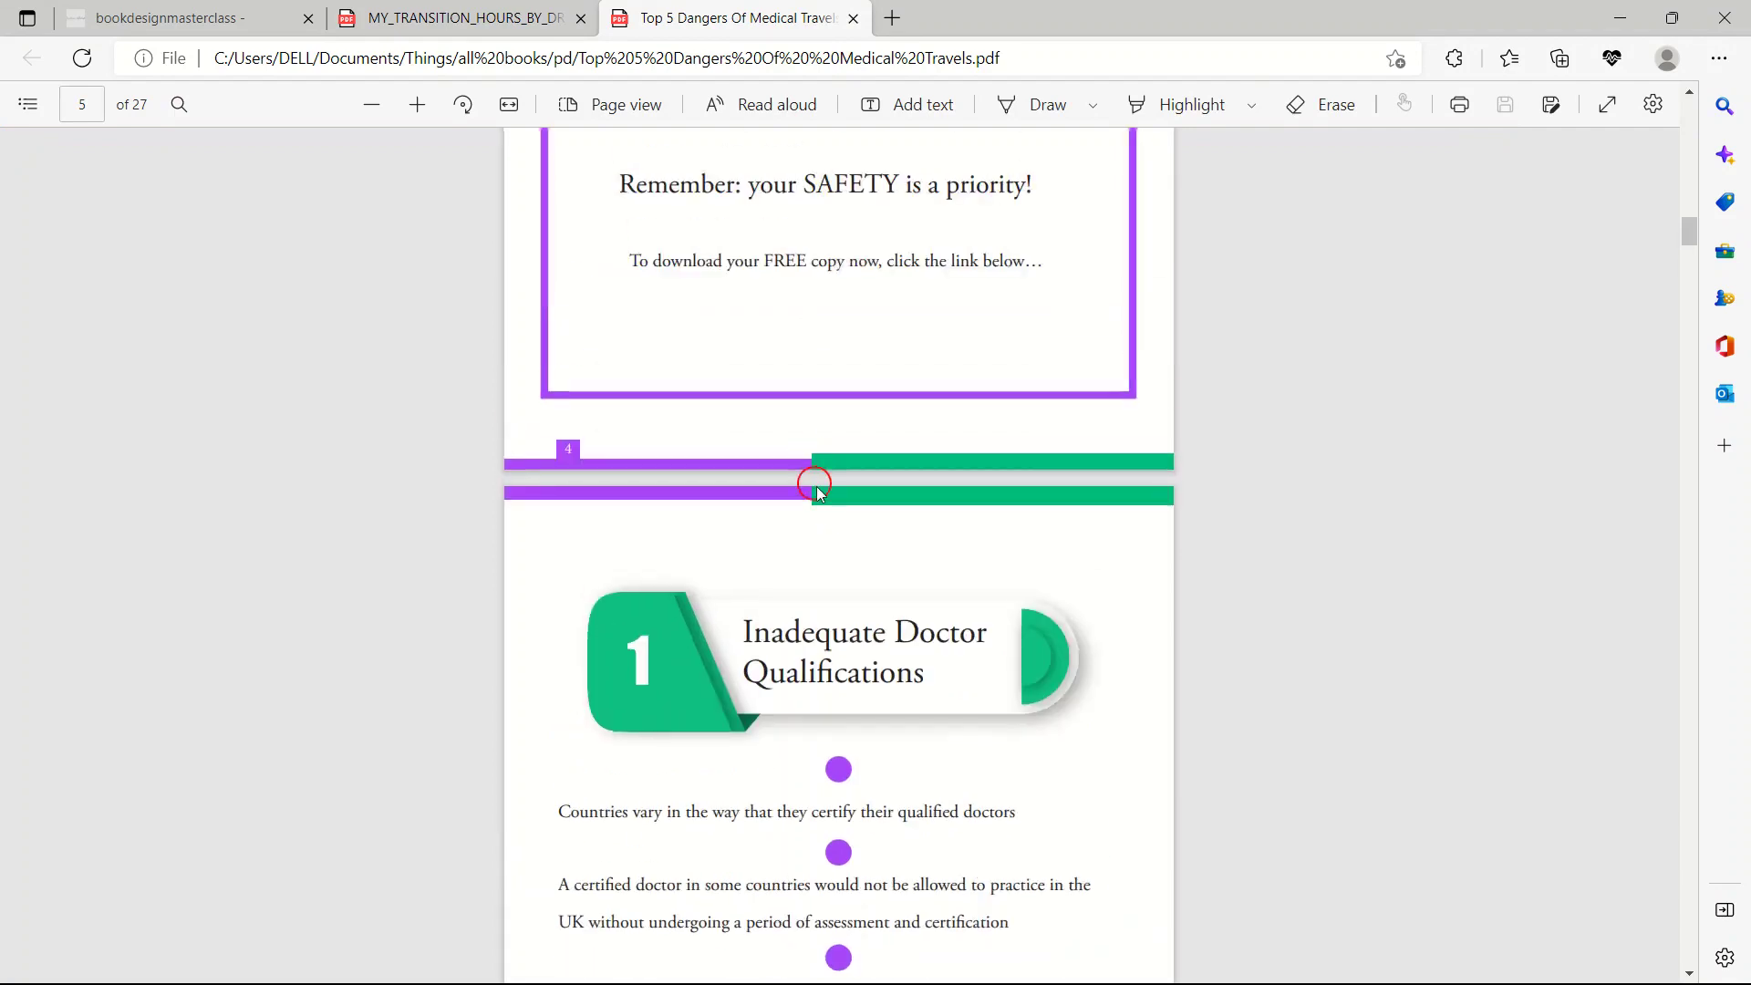
{"action": "scroll", "coordinate": [814, 504], "scroll_direction": "up", "scroll_amount": 15}
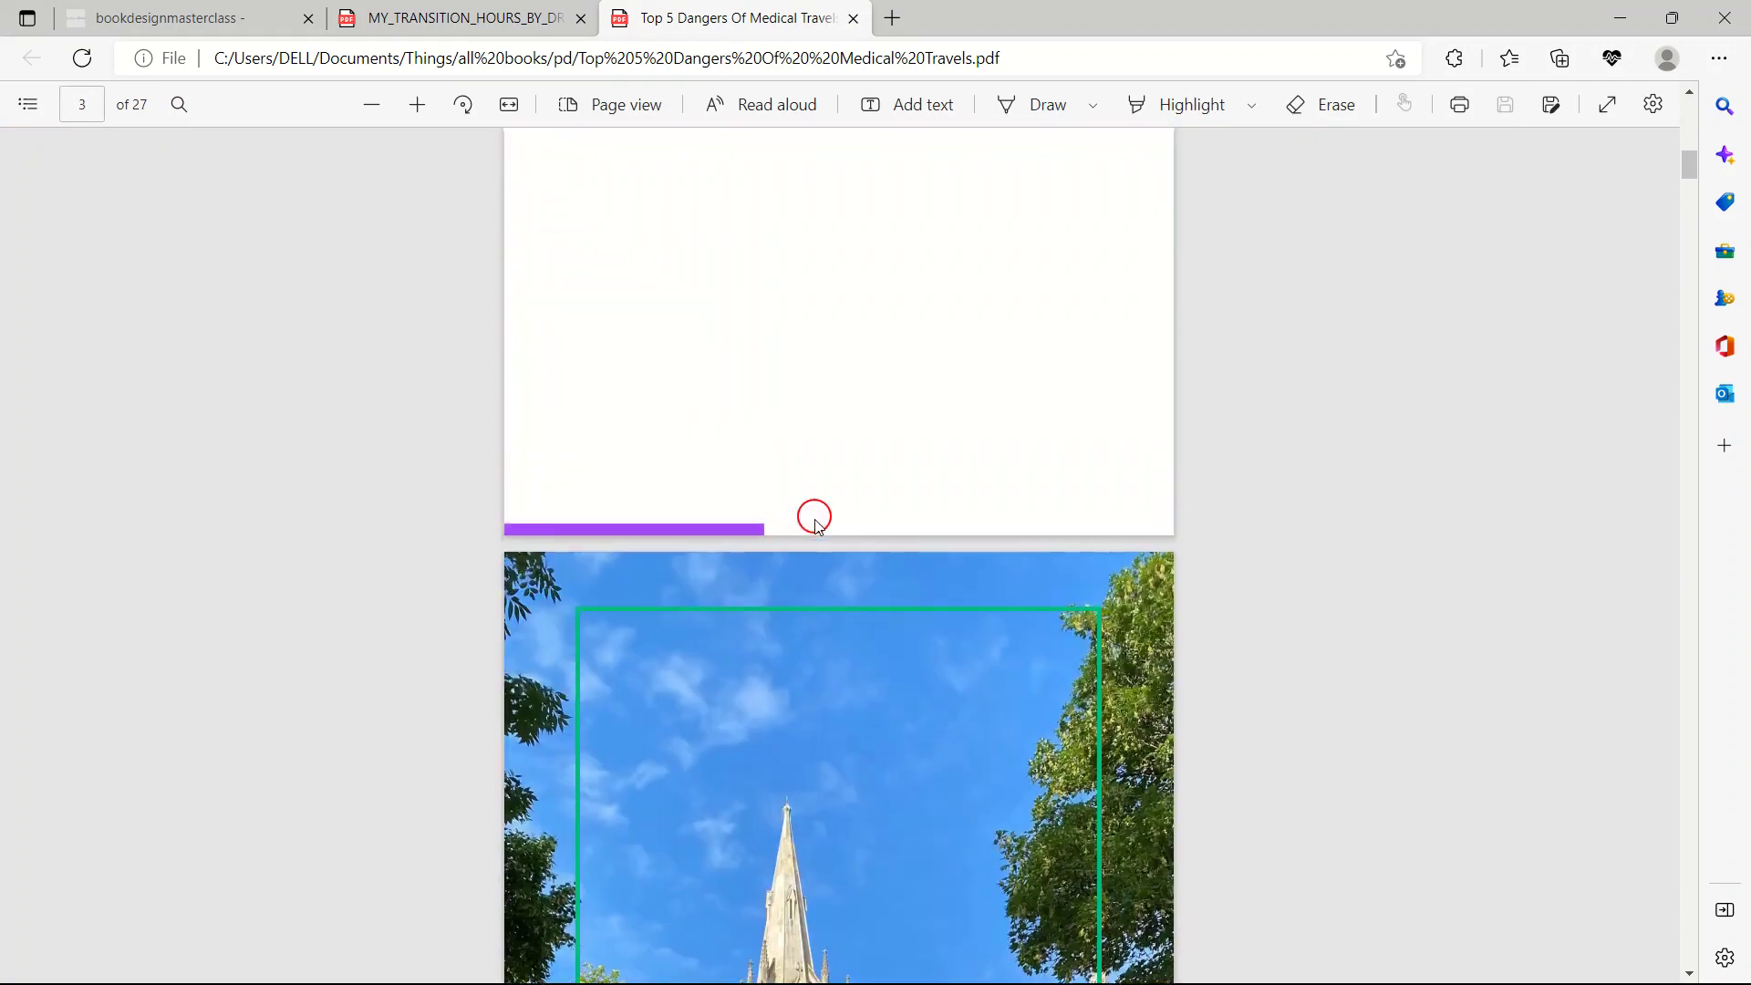
{"action": "scroll", "coordinate": [822, 564], "scroll_direction": "down", "scroll_amount": 15}
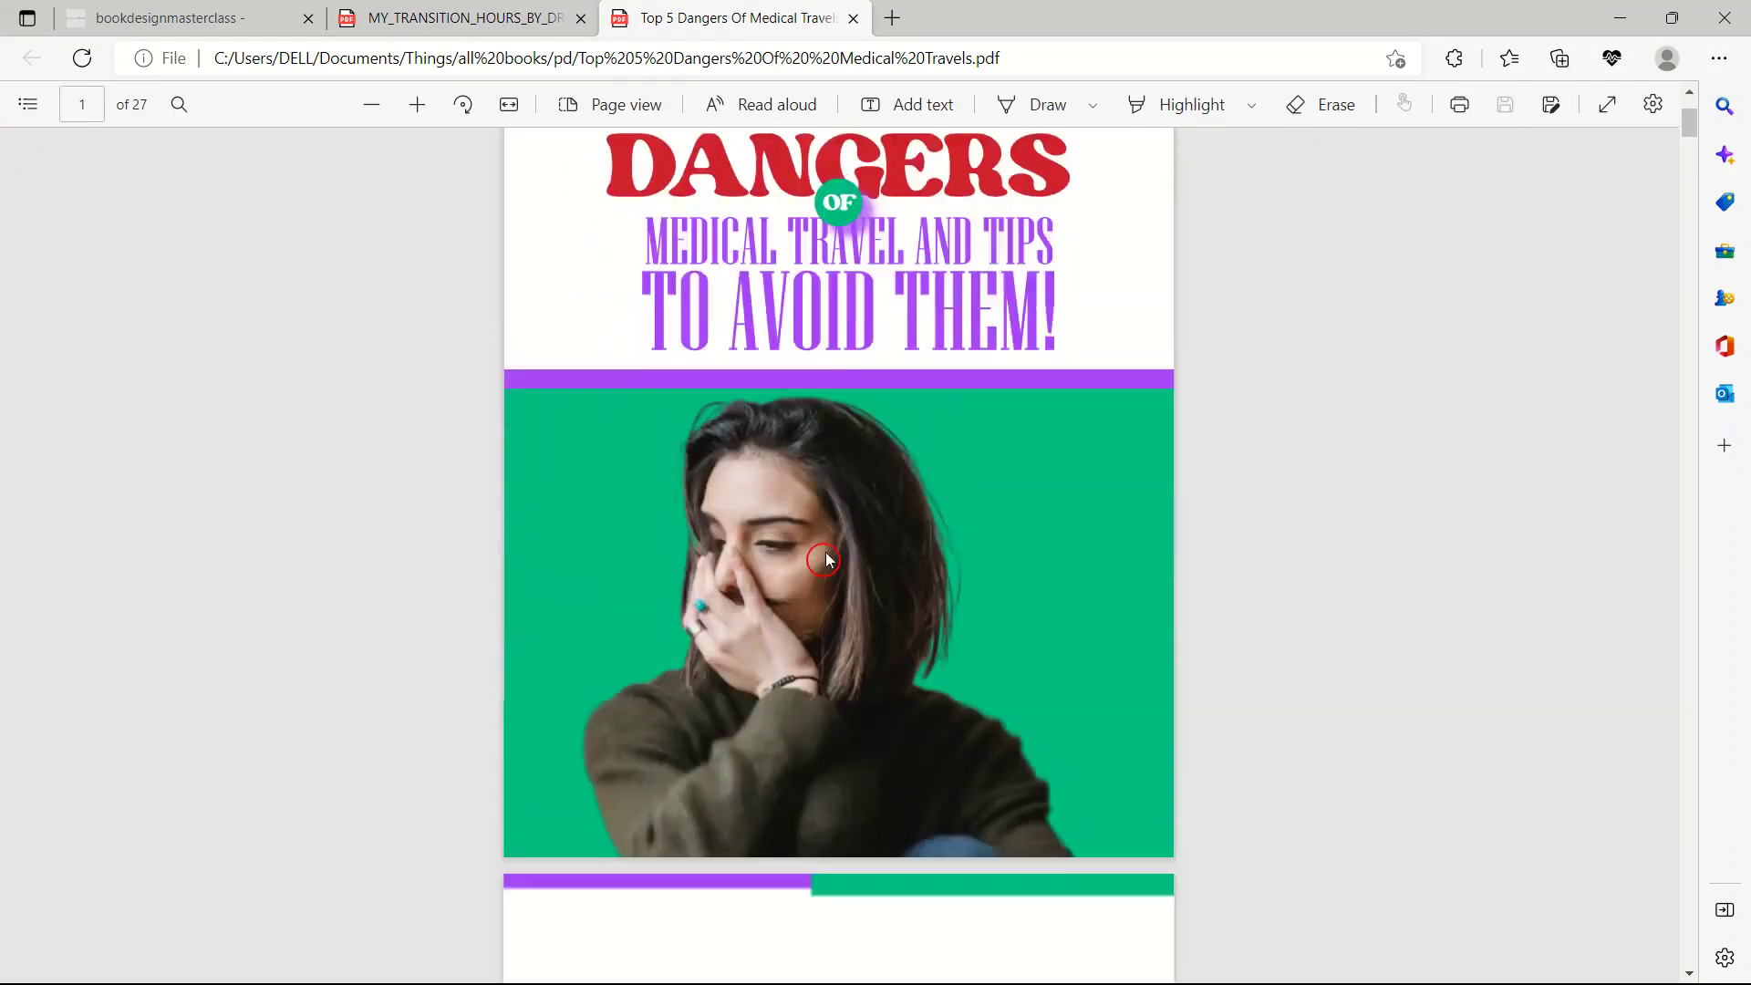
{"action": "scroll", "coordinate": [838, 583], "scroll_direction": "down", "scroll_amount": 5}
{"action": "scroll", "coordinate": [836, 605], "scroll_direction": "up", "scroll_amount": 12}
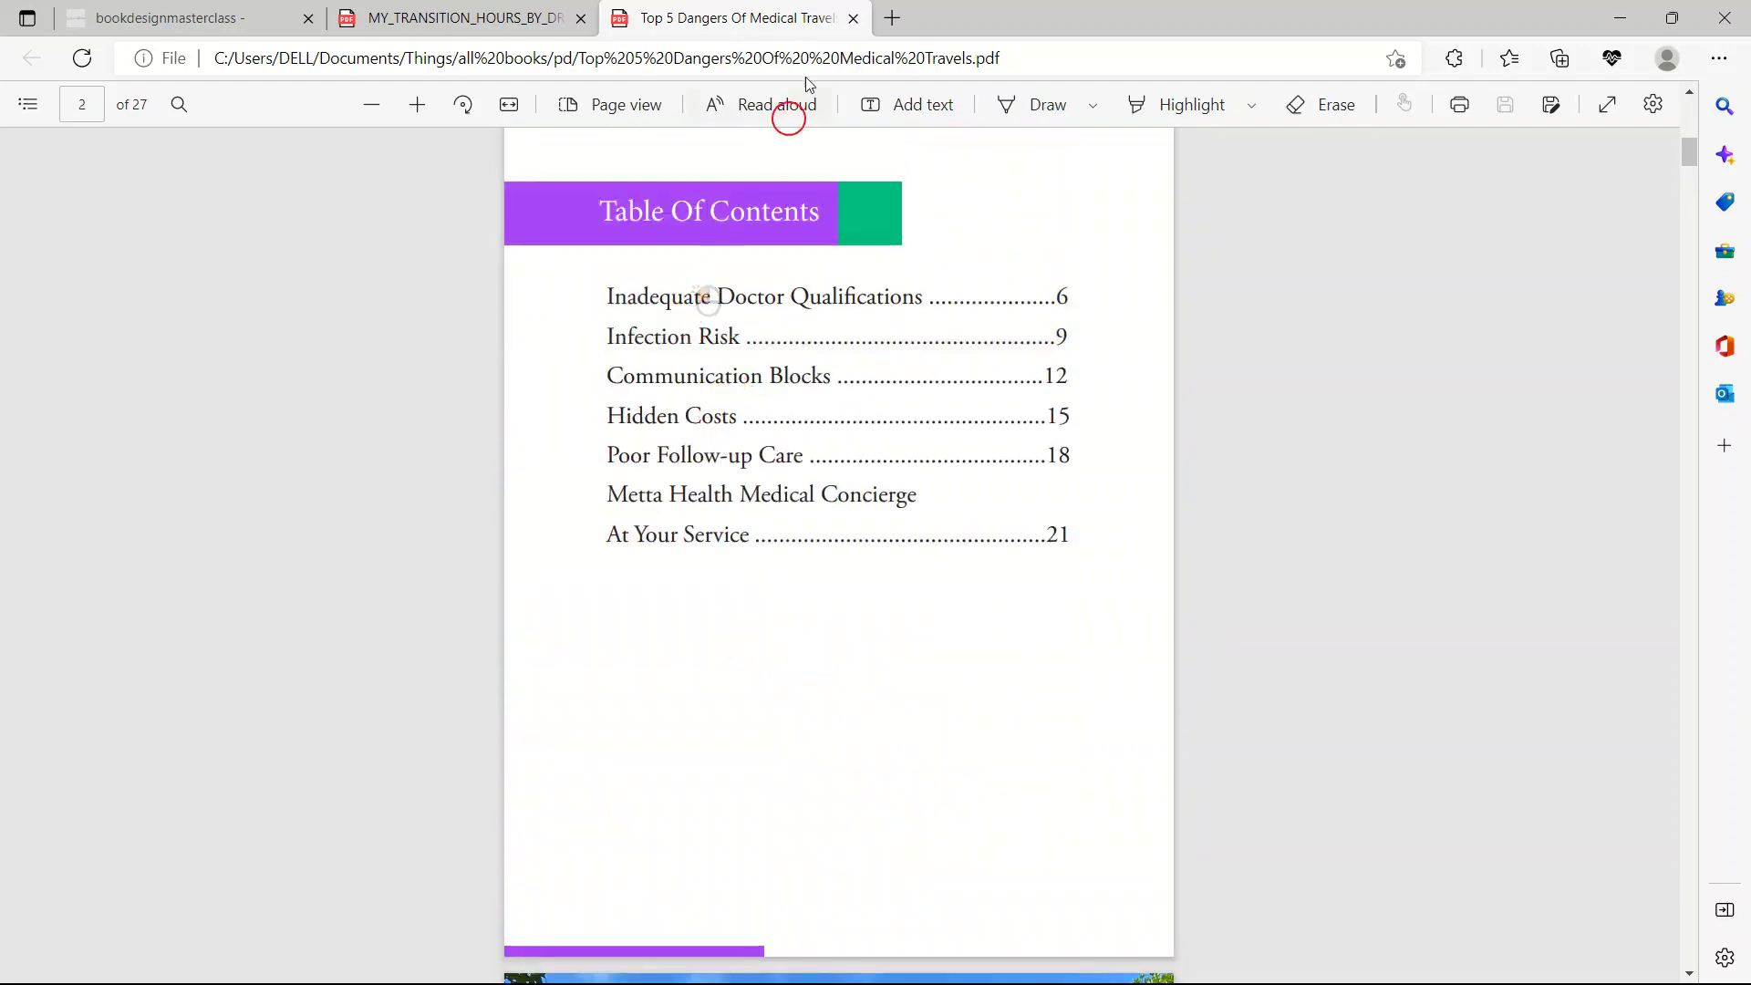
Close the Top 5 Dangers PDF and return to the pd folder window.
{"action": "left_click", "coordinate": [854, 19]}
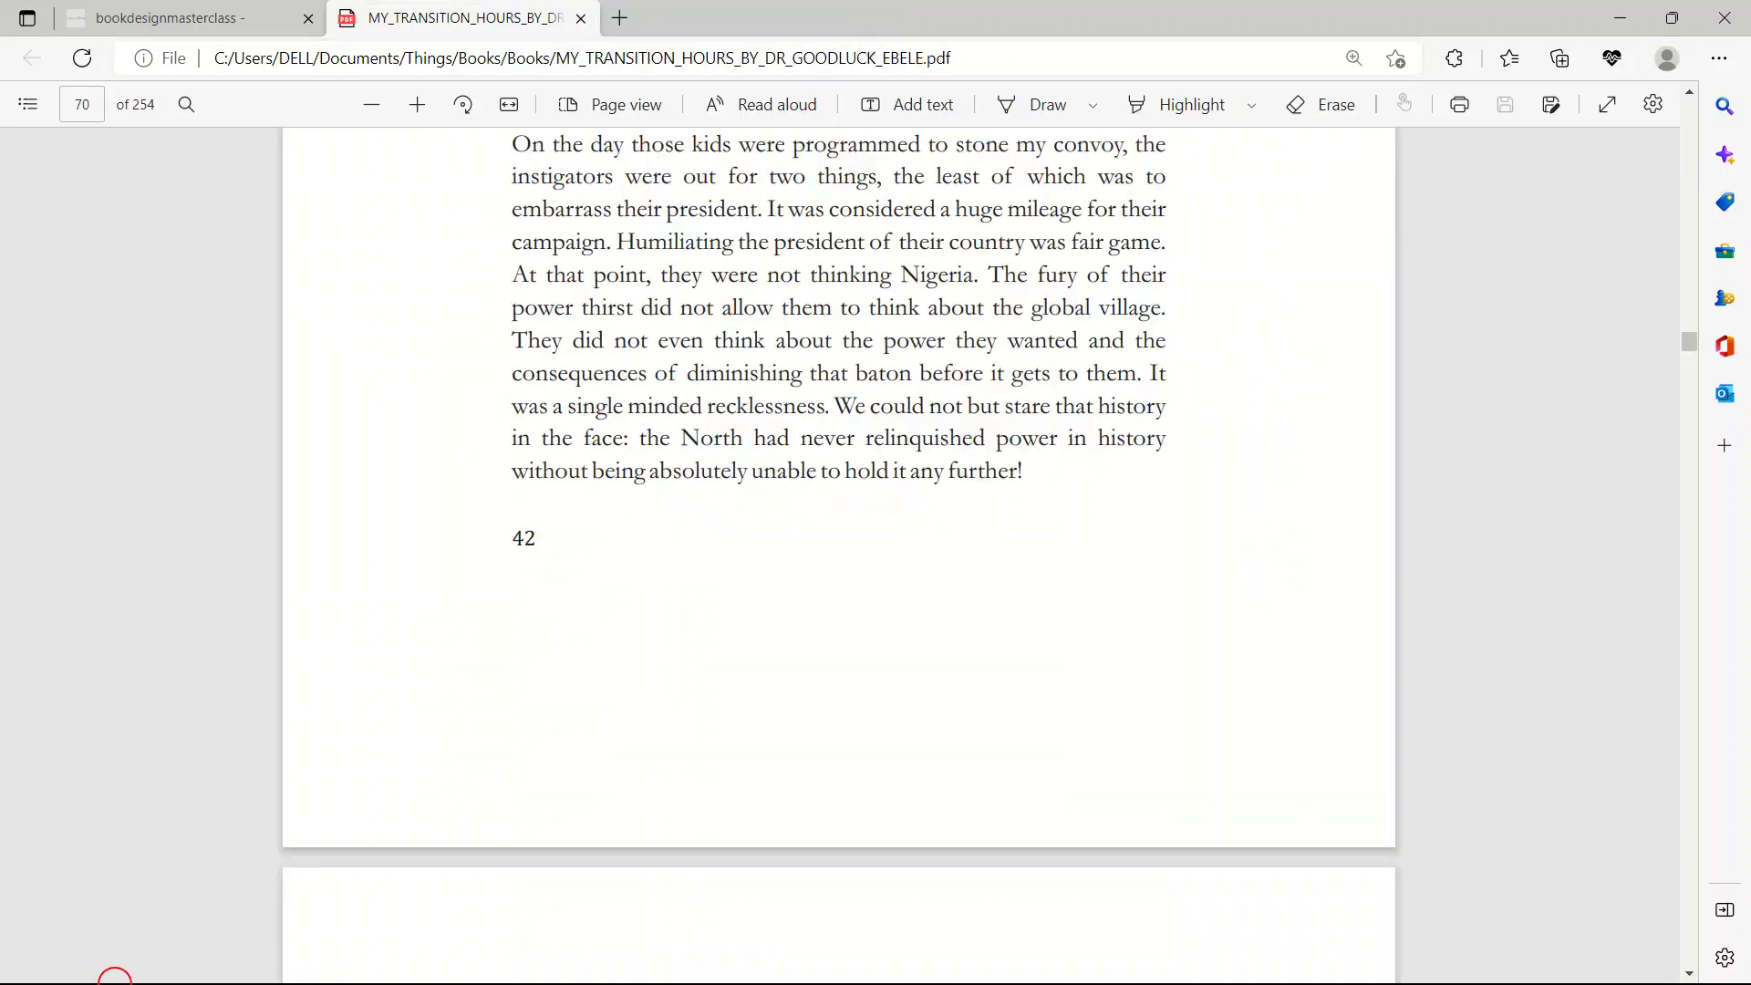
{"action": "key", "text": "super"}
{"action": "mouse_move", "coordinate": [187, 964]}
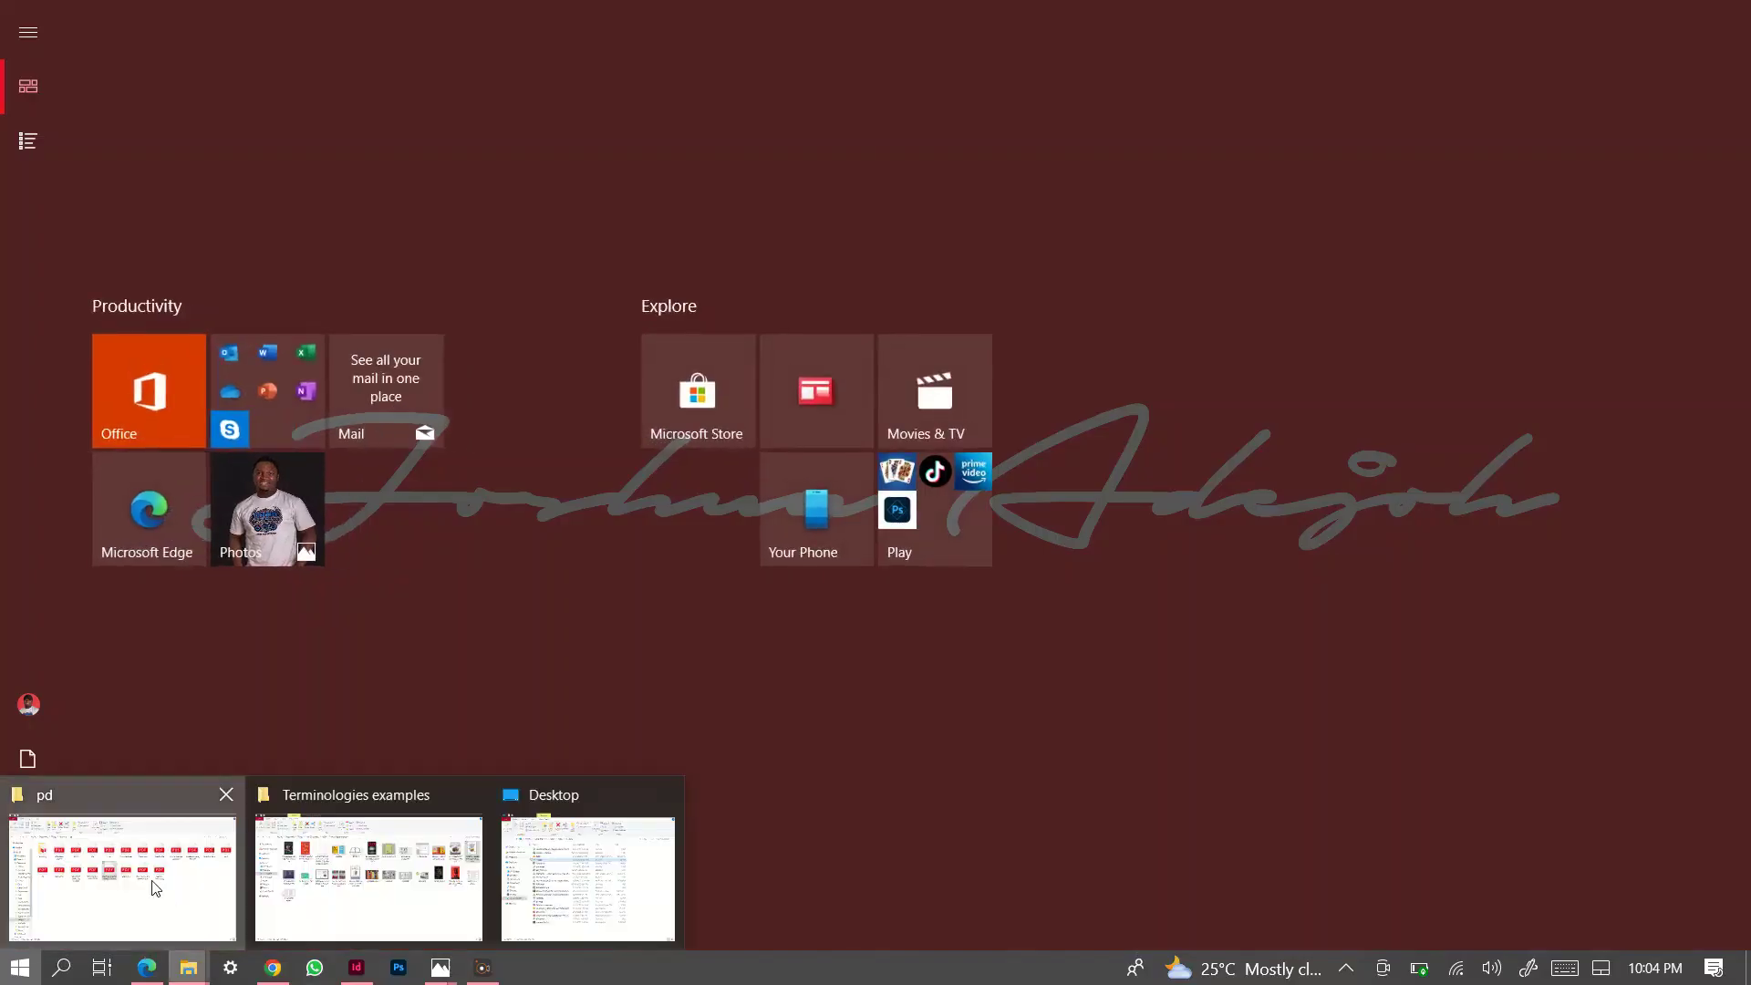
{"action": "left_click", "coordinate": [155, 884]}
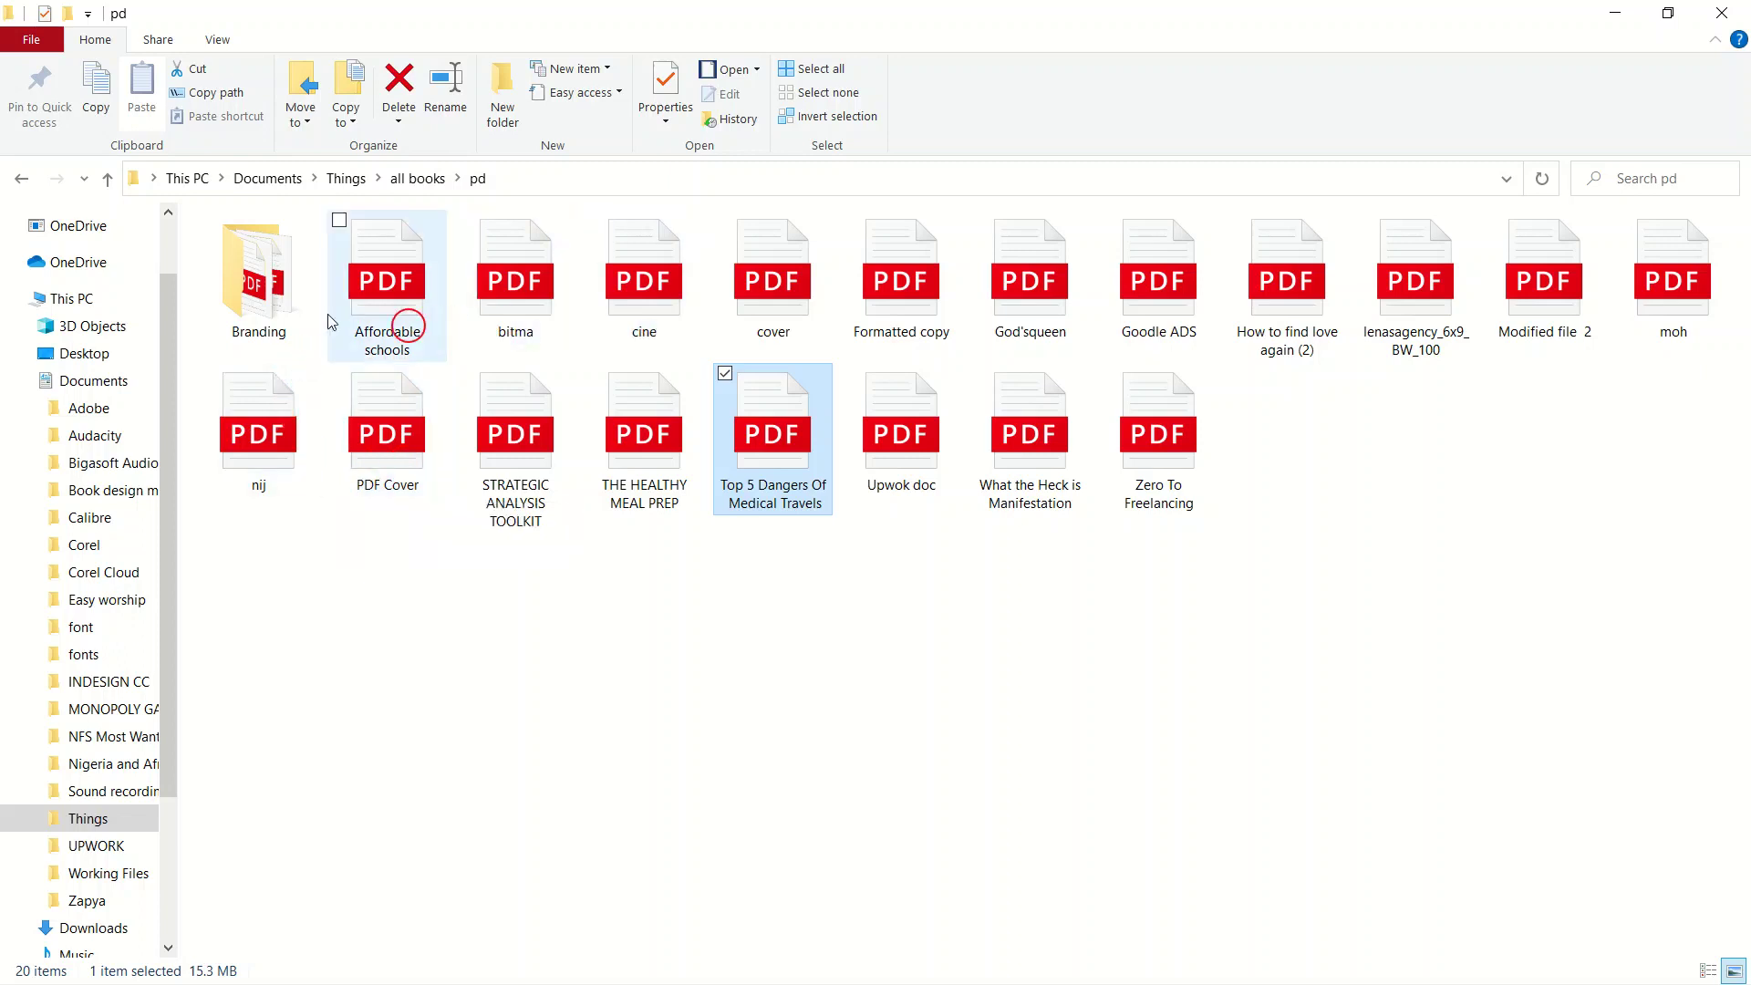
Look inside the Branding subfolders, go back up to pd and select God'squeen.
{"action": "double_click", "coordinate": [284, 299]}
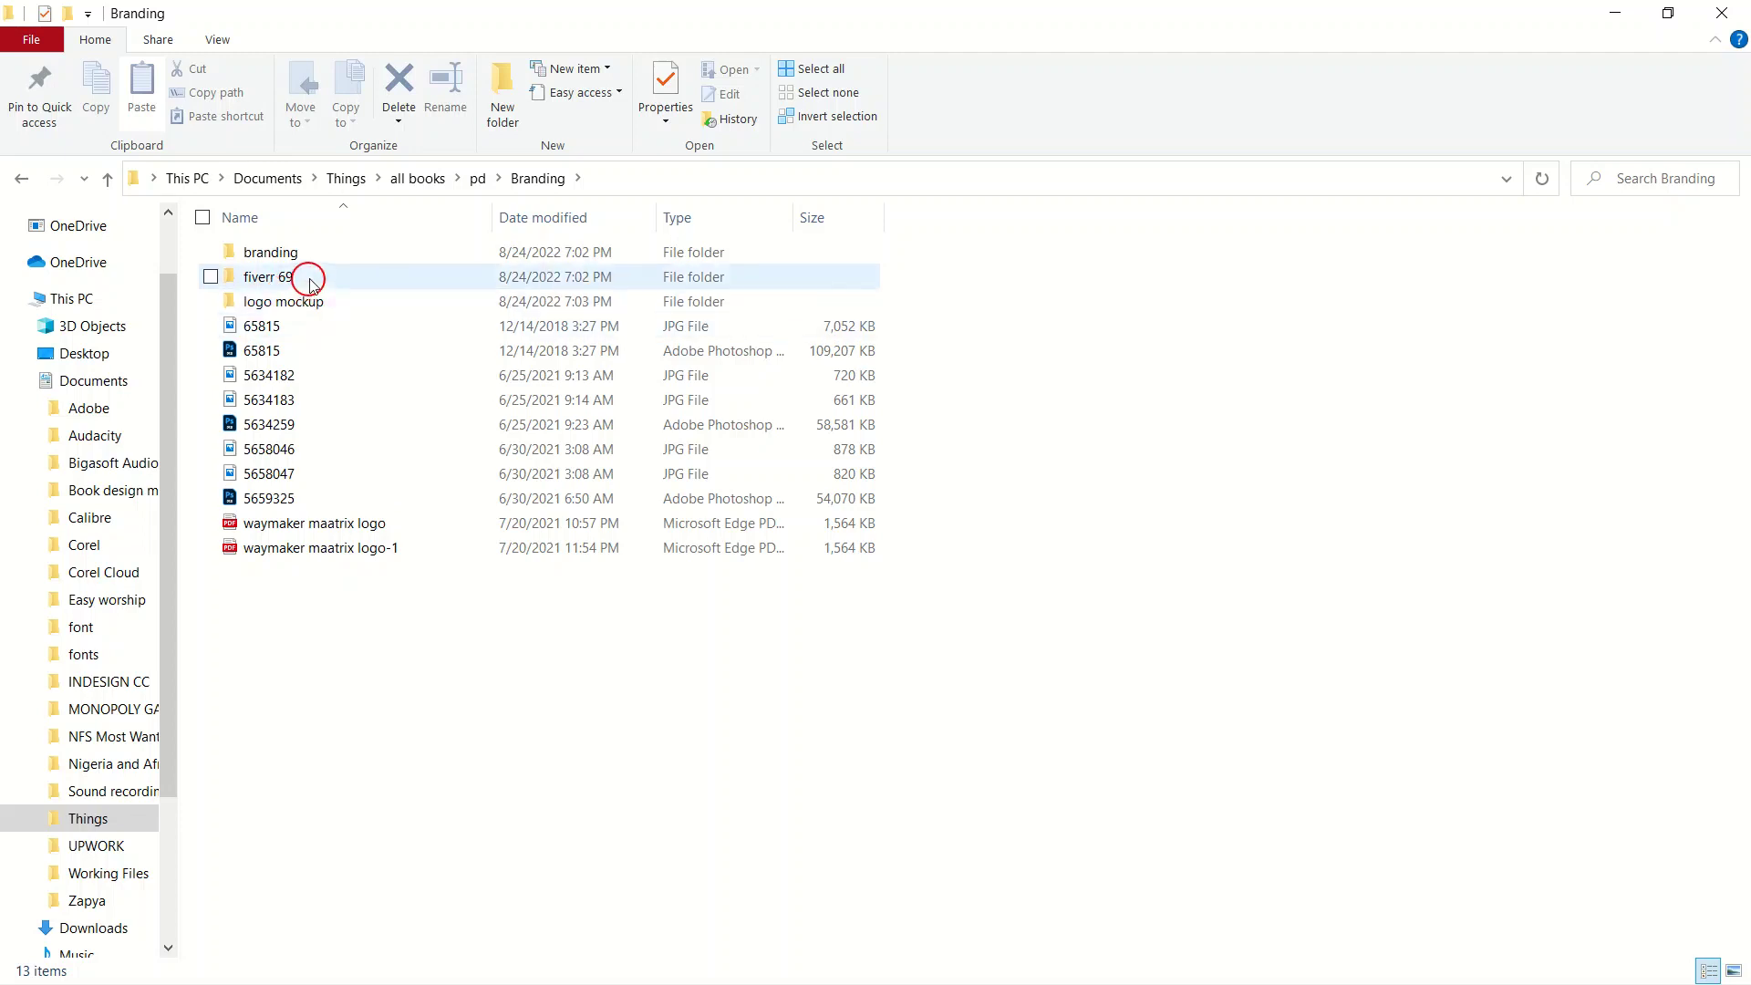
{"action": "left_click", "coordinate": [315, 264]}
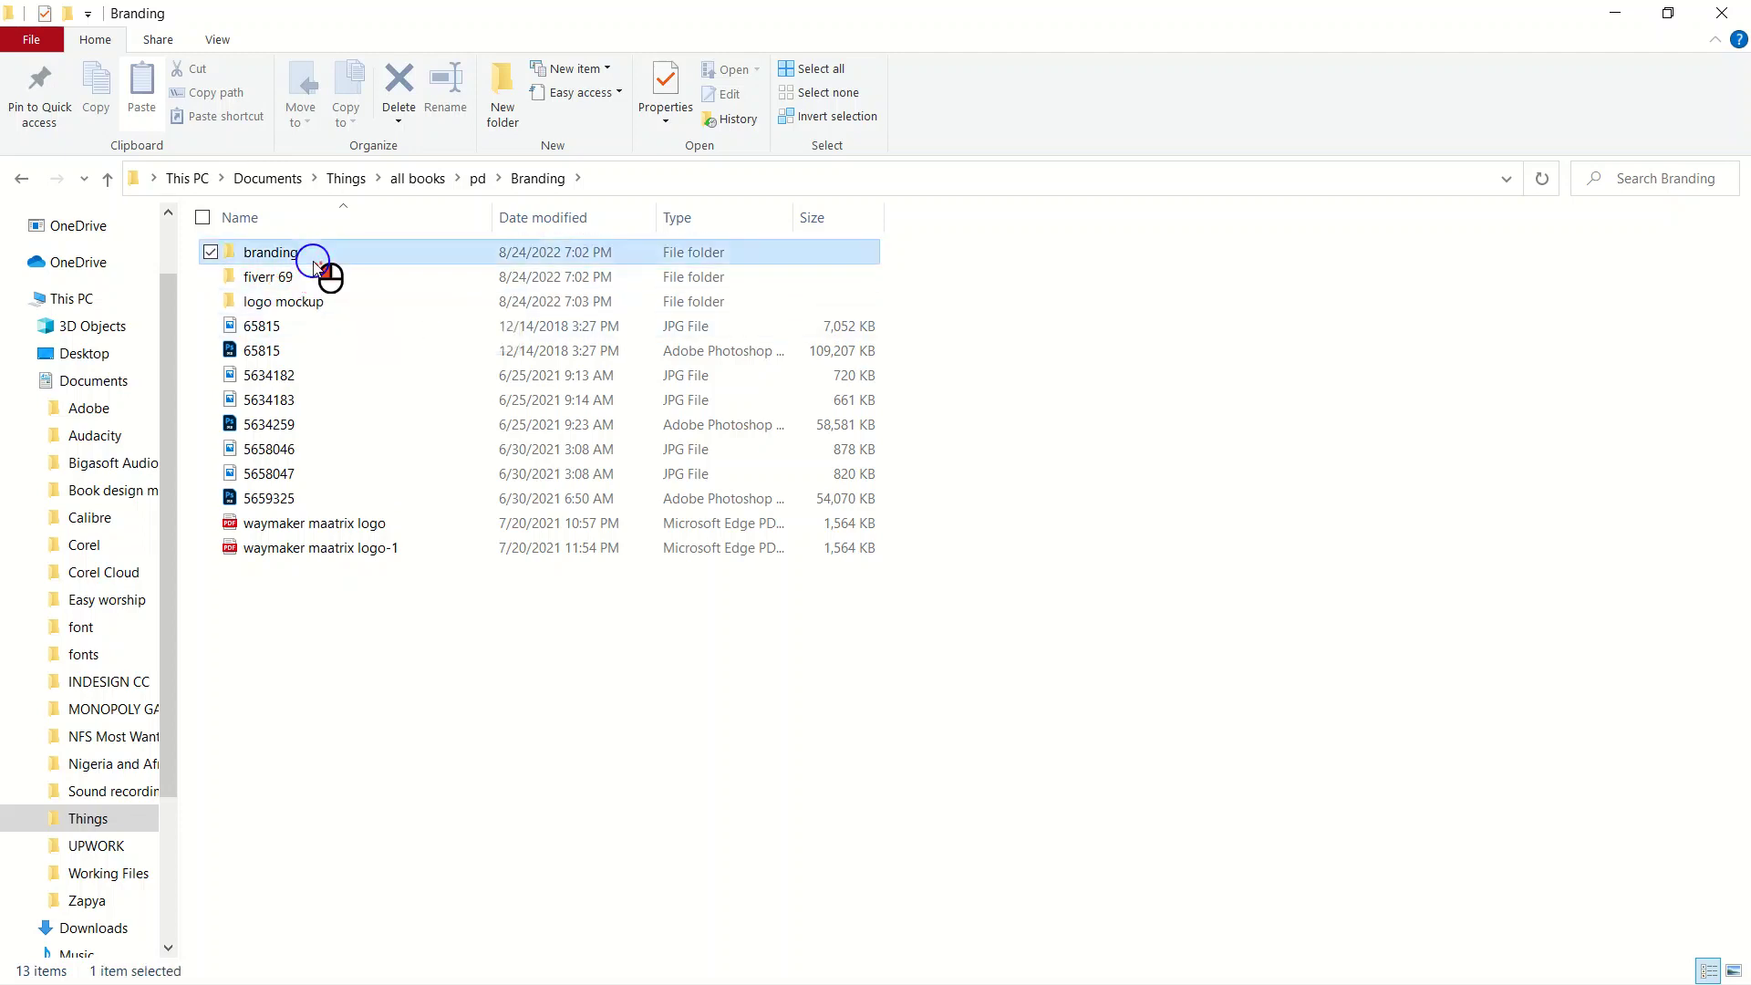
{"action": "double_click", "coordinate": [324, 269]}
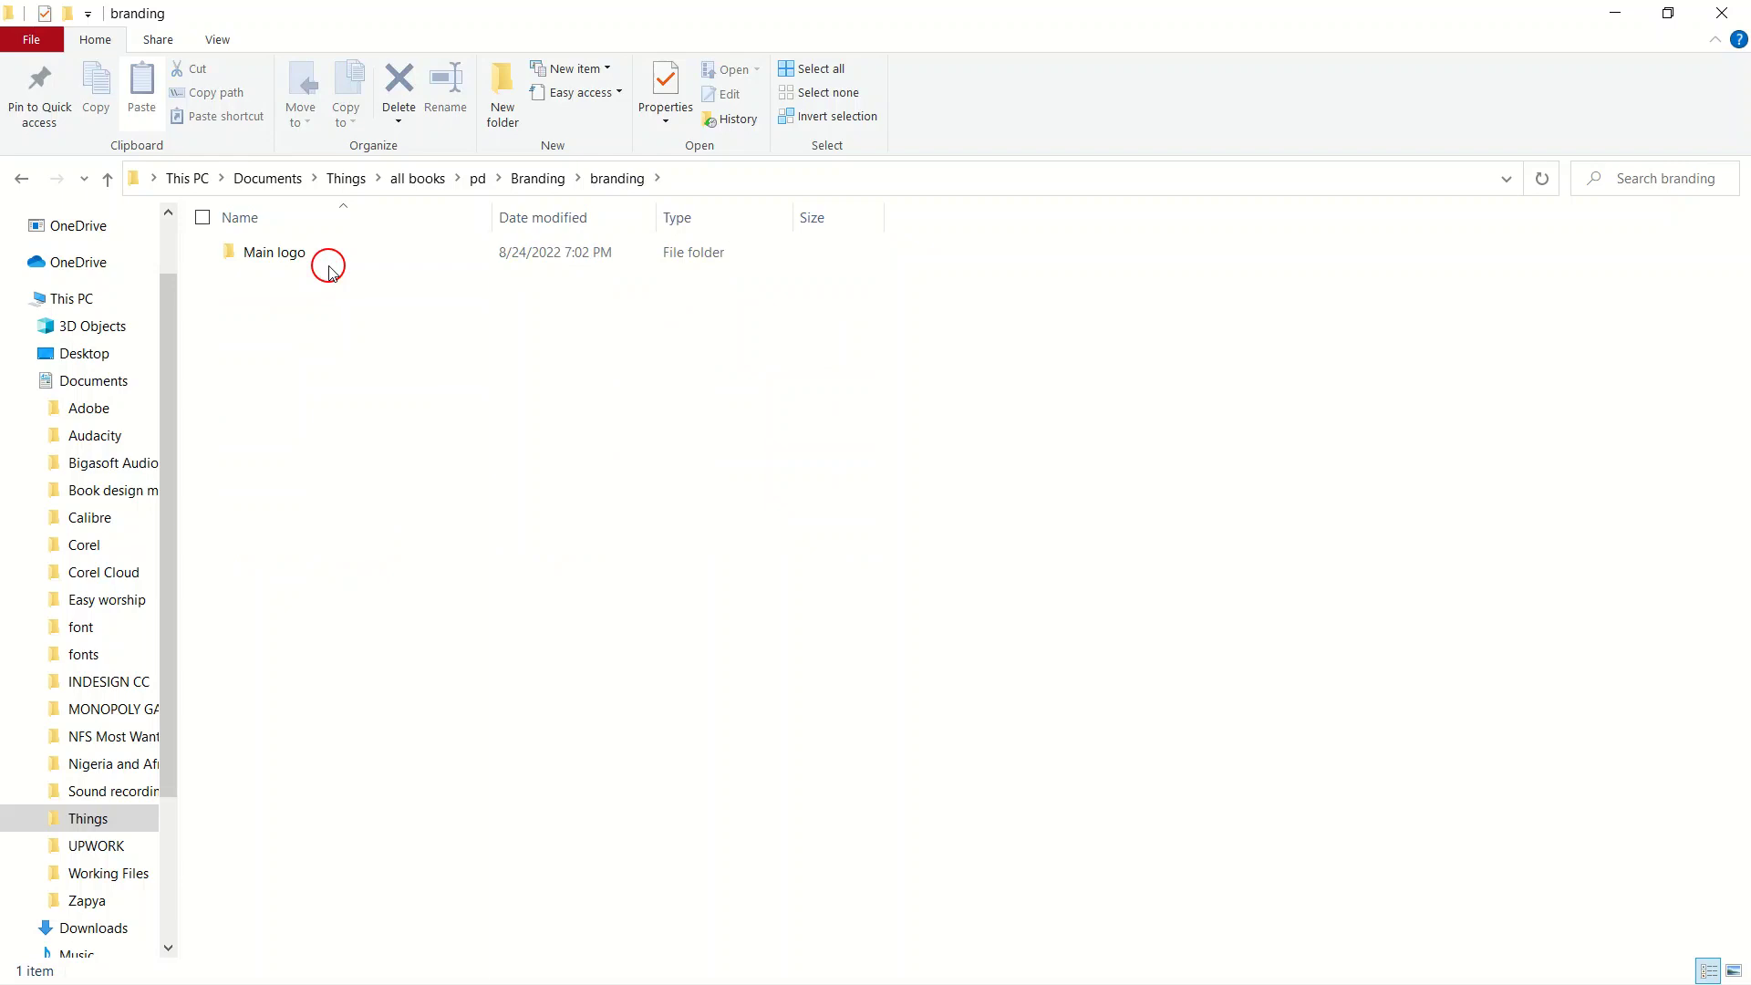
{"action": "left_click", "coordinate": [107, 179]}
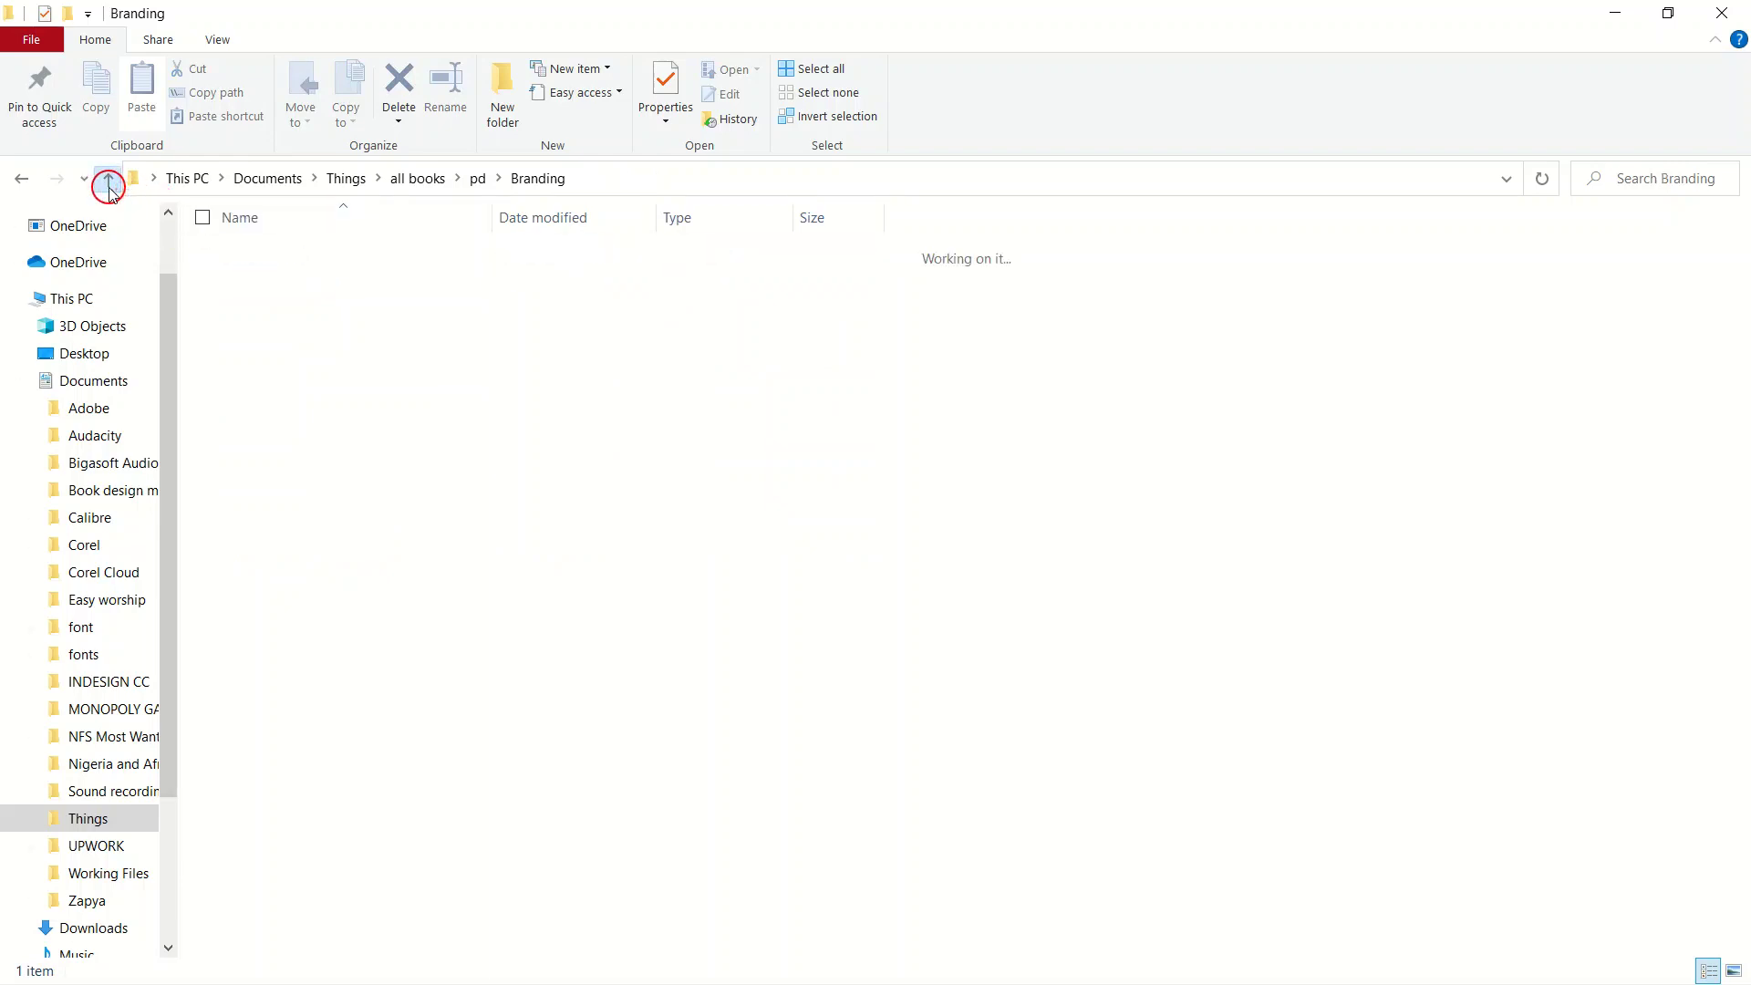
{"action": "left_click", "coordinate": [108, 181]}
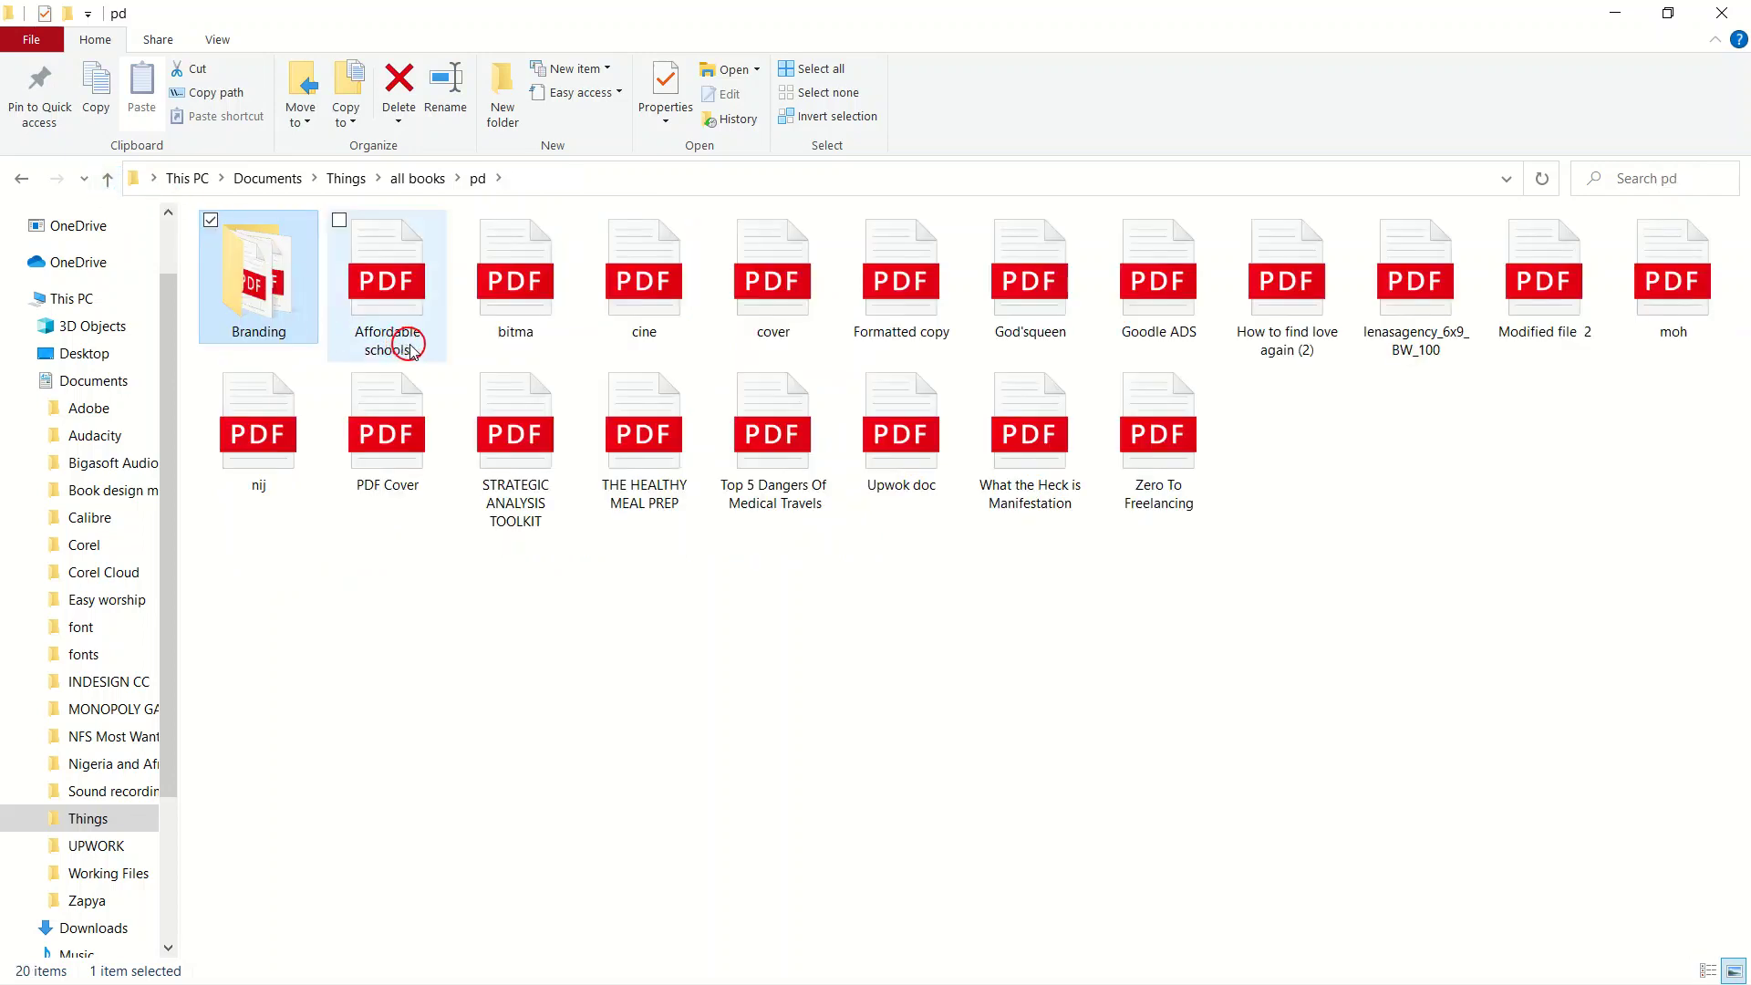
{"action": "left_click", "coordinate": [1025, 312]}
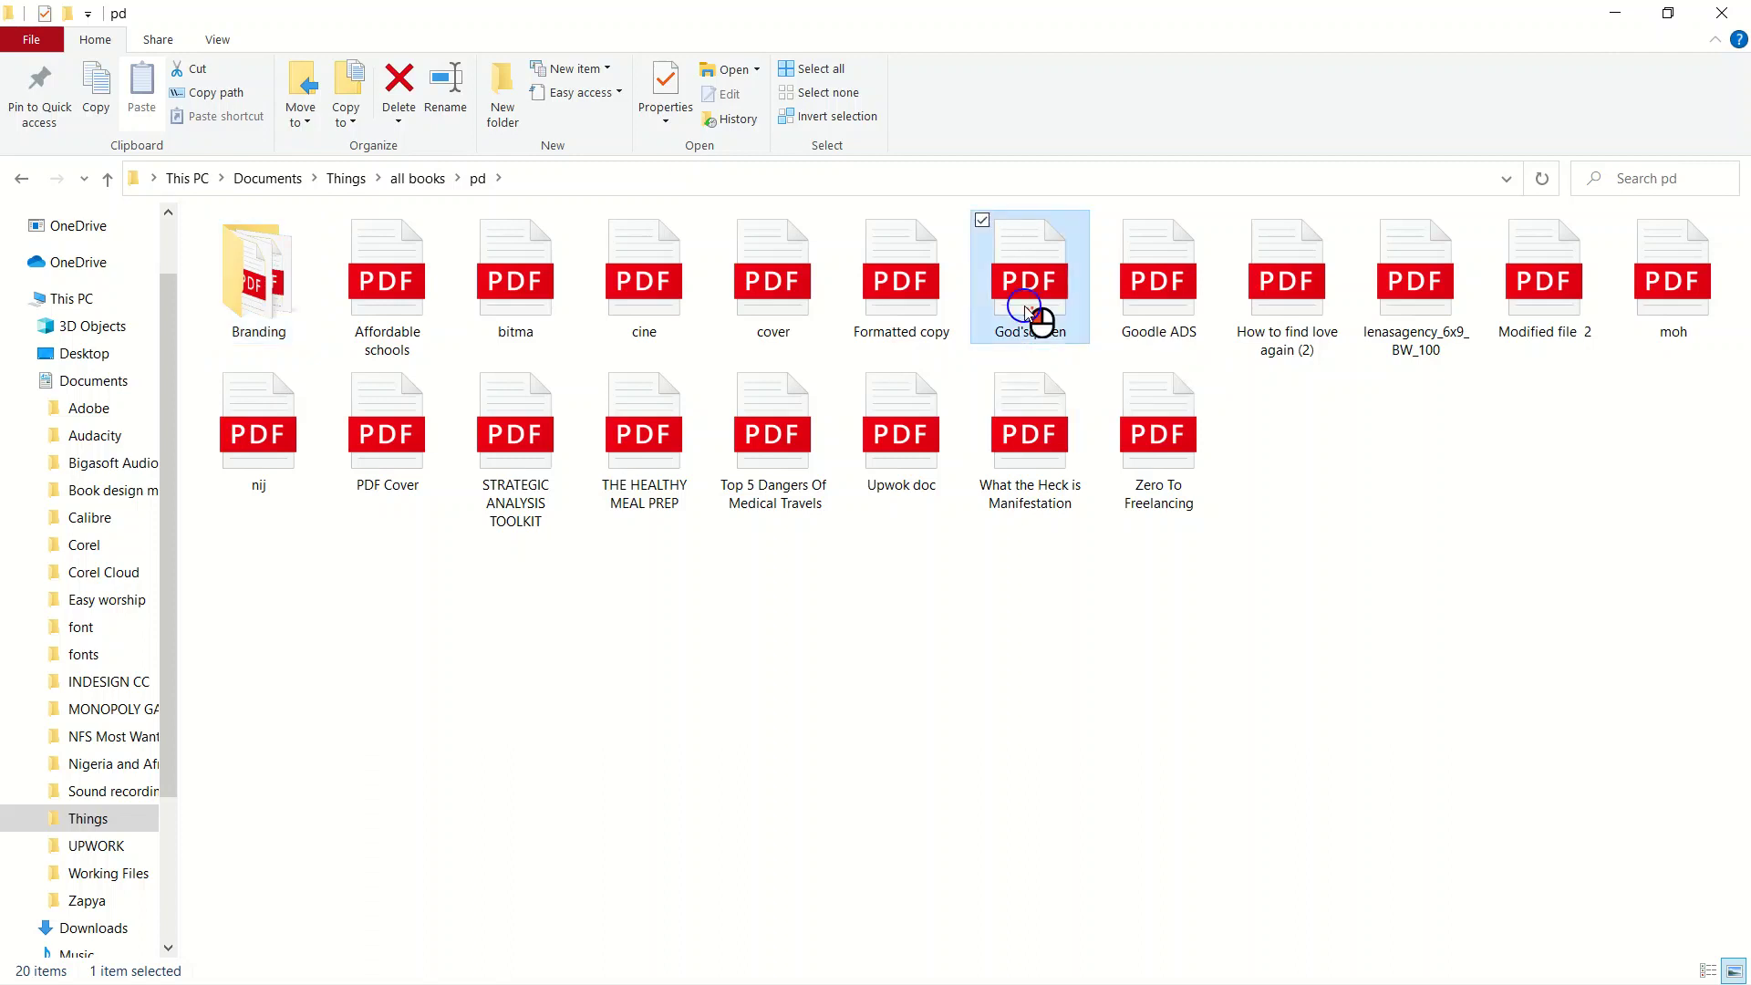
Open God'squeen.pdf in Edge and scroll between its cover, title page and Table Of Contents.
{"action": "double_click", "coordinate": [1026, 312]}
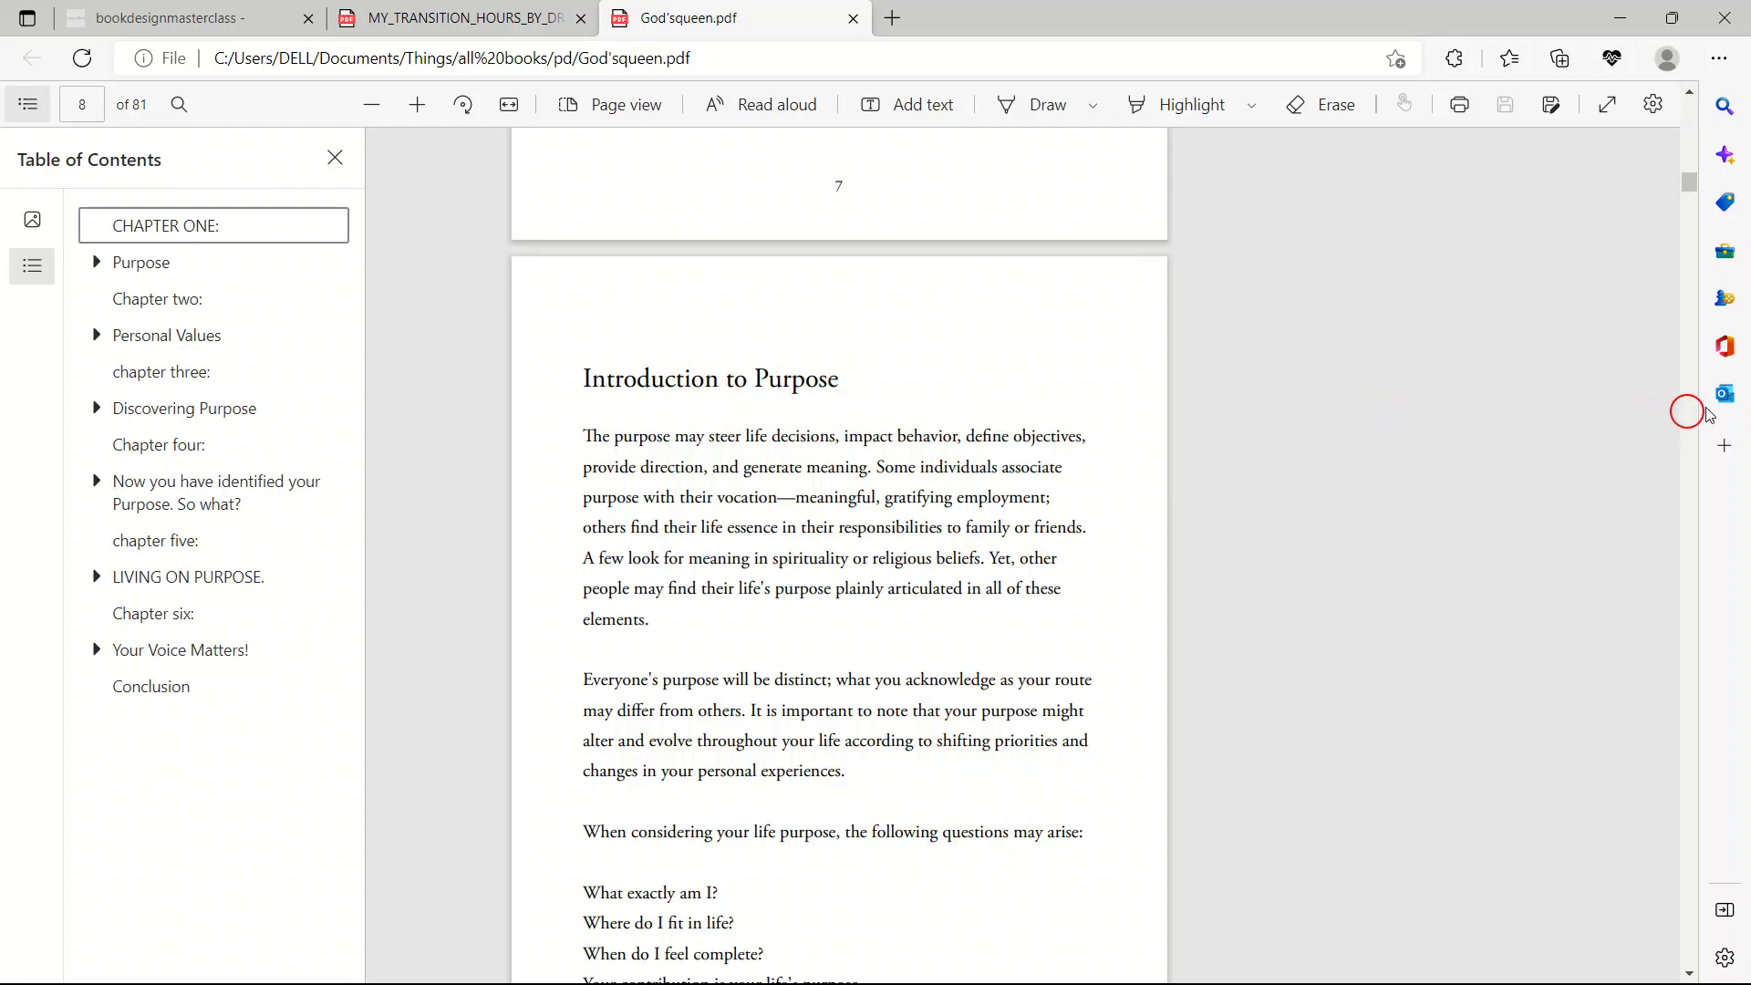
{"action": "scroll", "coordinate": [892, 595], "scroll_direction": "up", "scroll_amount": 15}
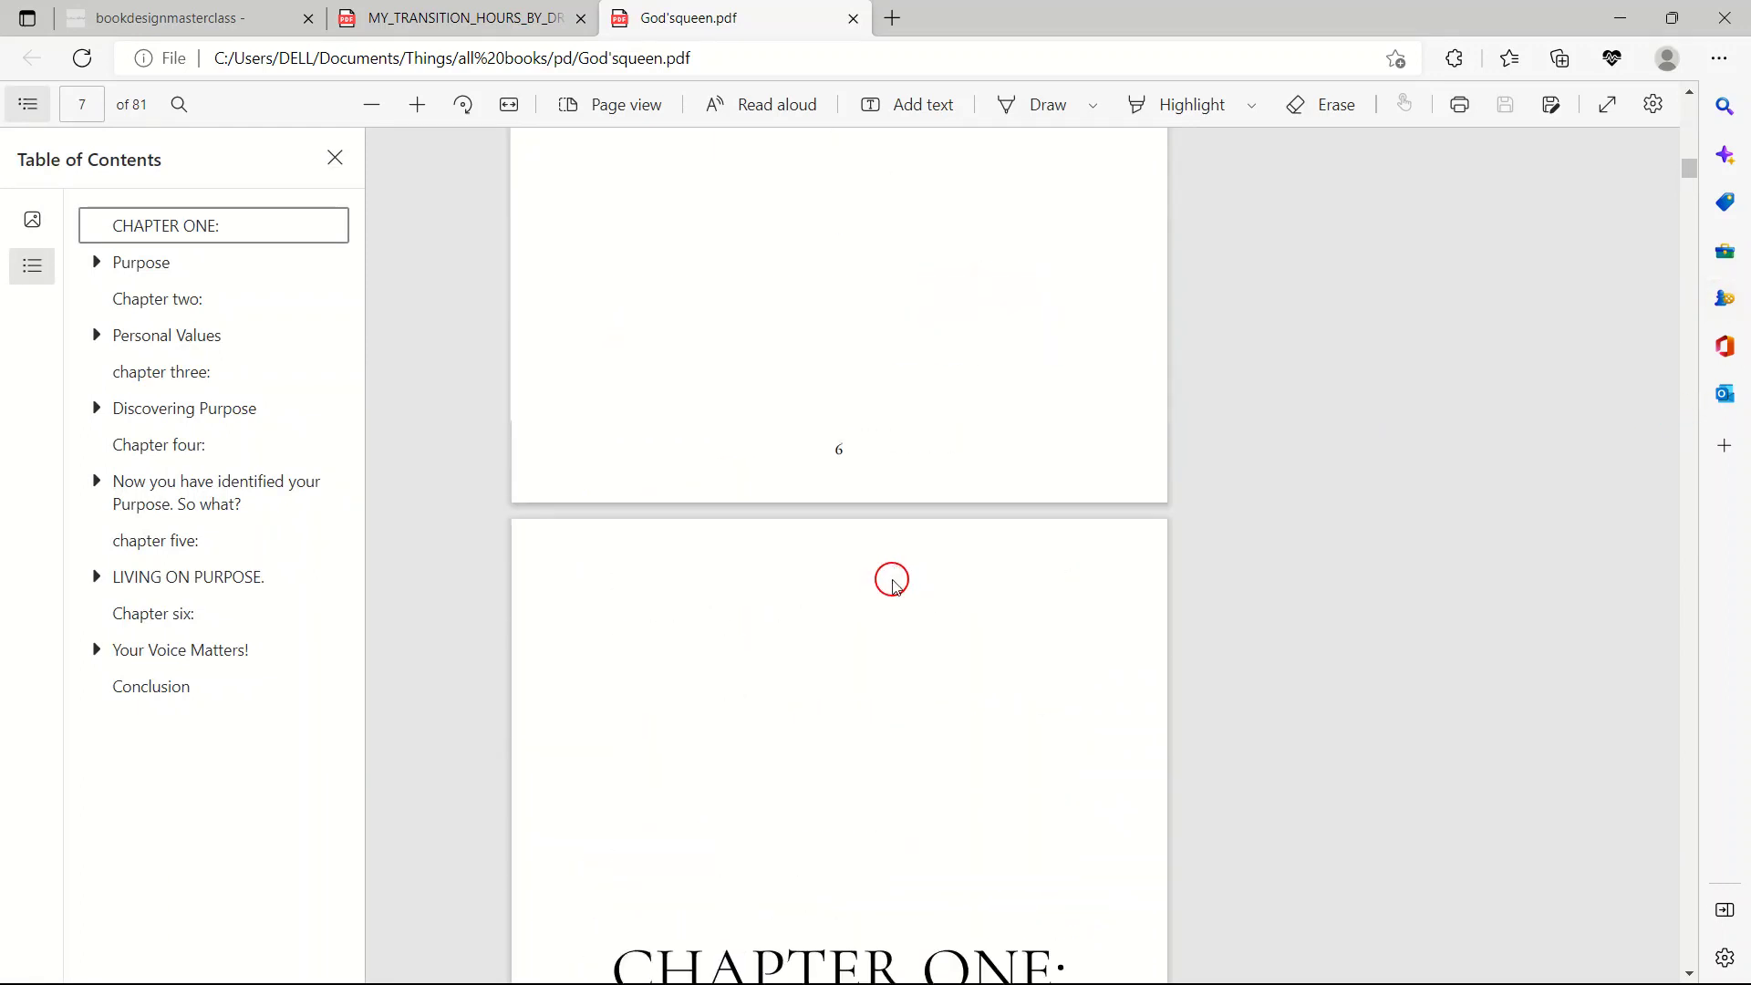
{"action": "scroll", "coordinate": [919, 609], "scroll_direction": "up", "scroll_amount": 15}
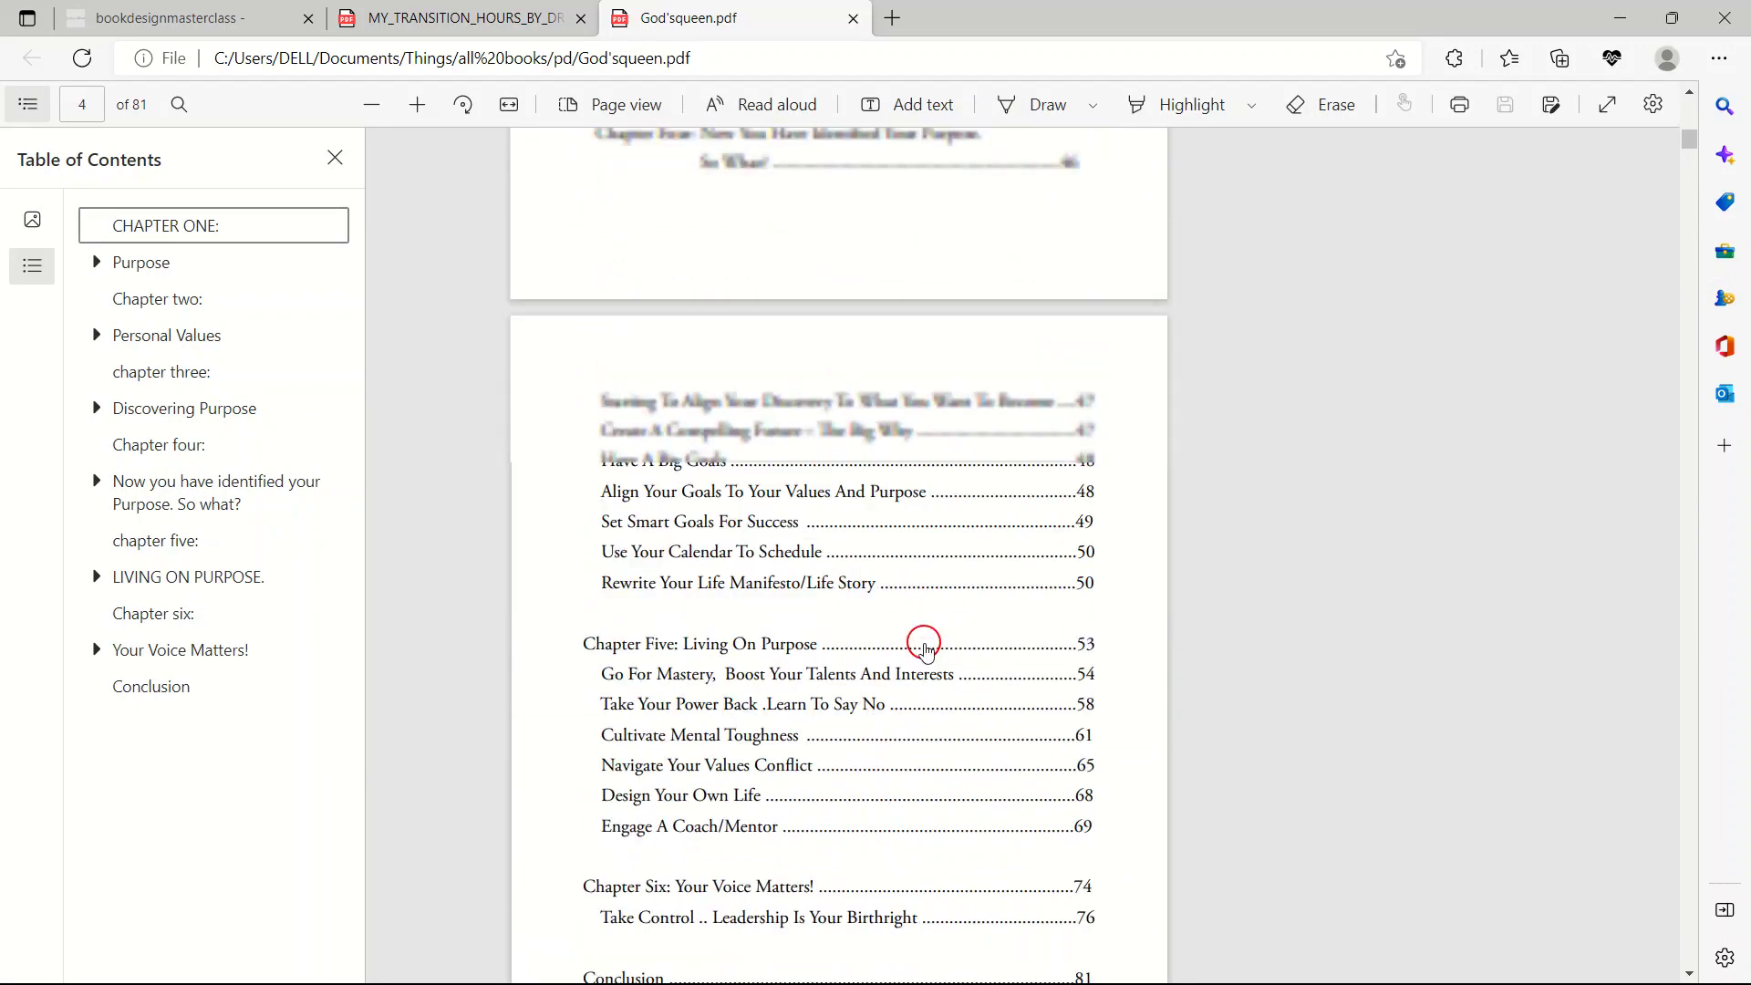
{"action": "scroll", "coordinate": [746, 527], "scroll_direction": "up", "scroll_amount": 10}
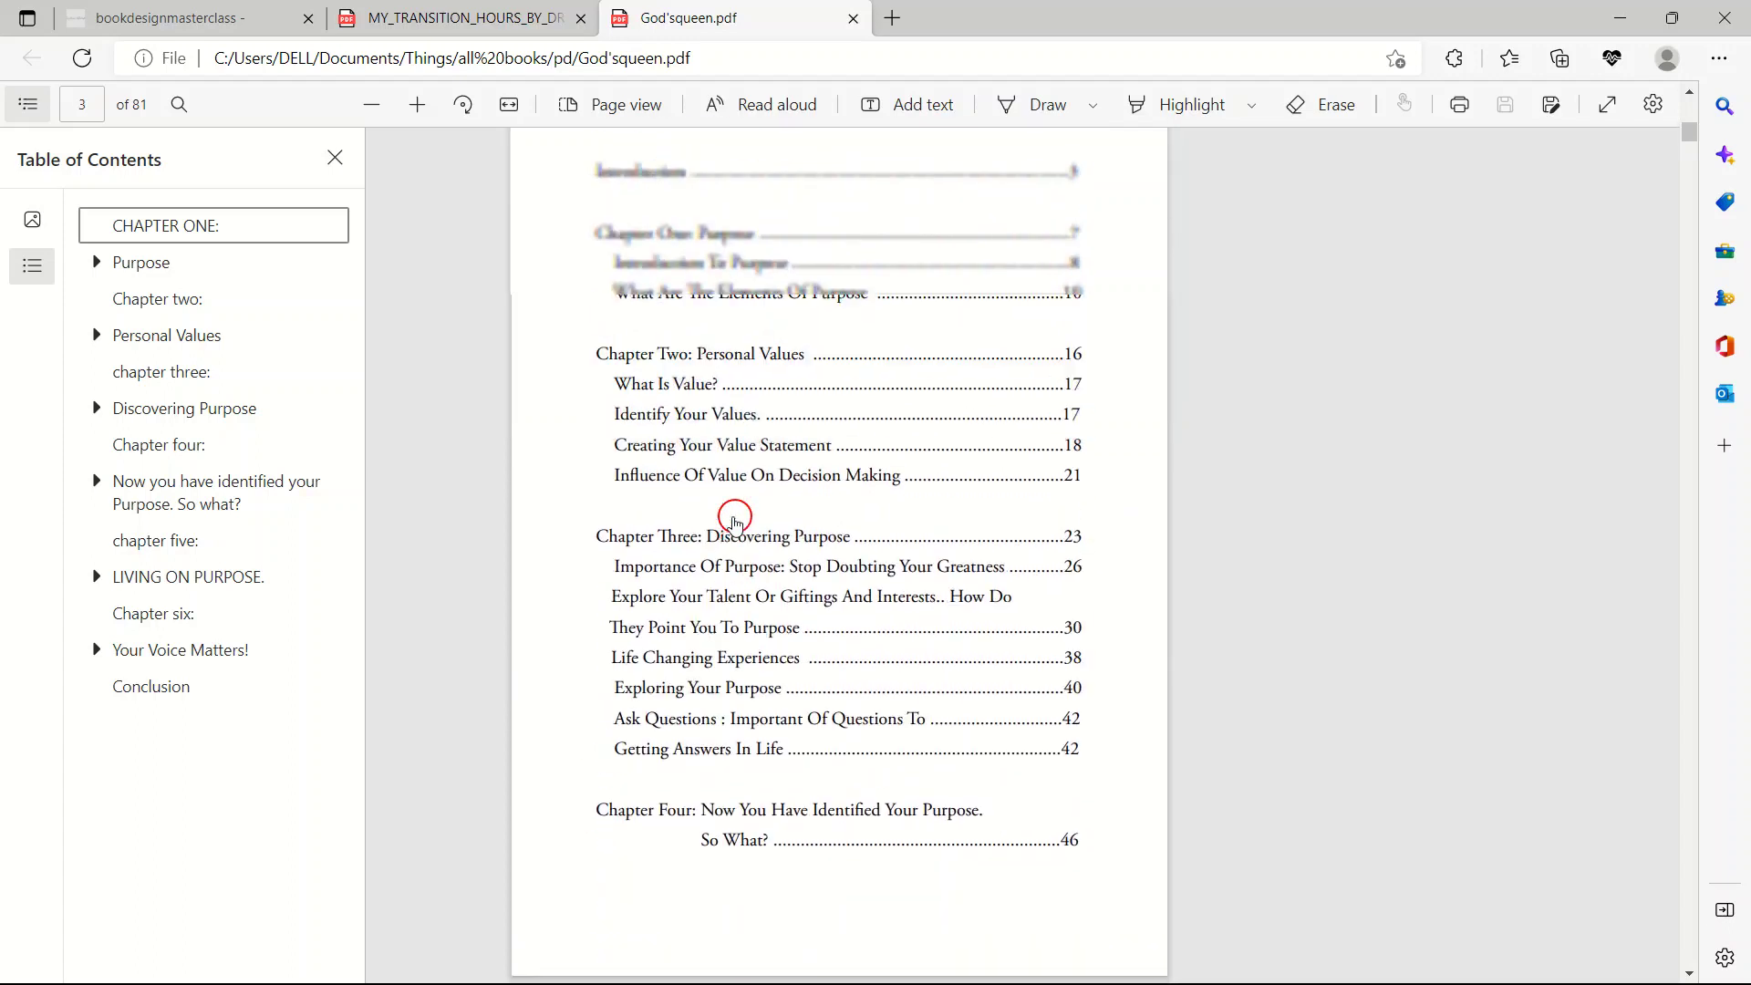
{"action": "scroll", "coordinate": [735, 563], "scroll_direction": "down", "scroll_amount": 2}
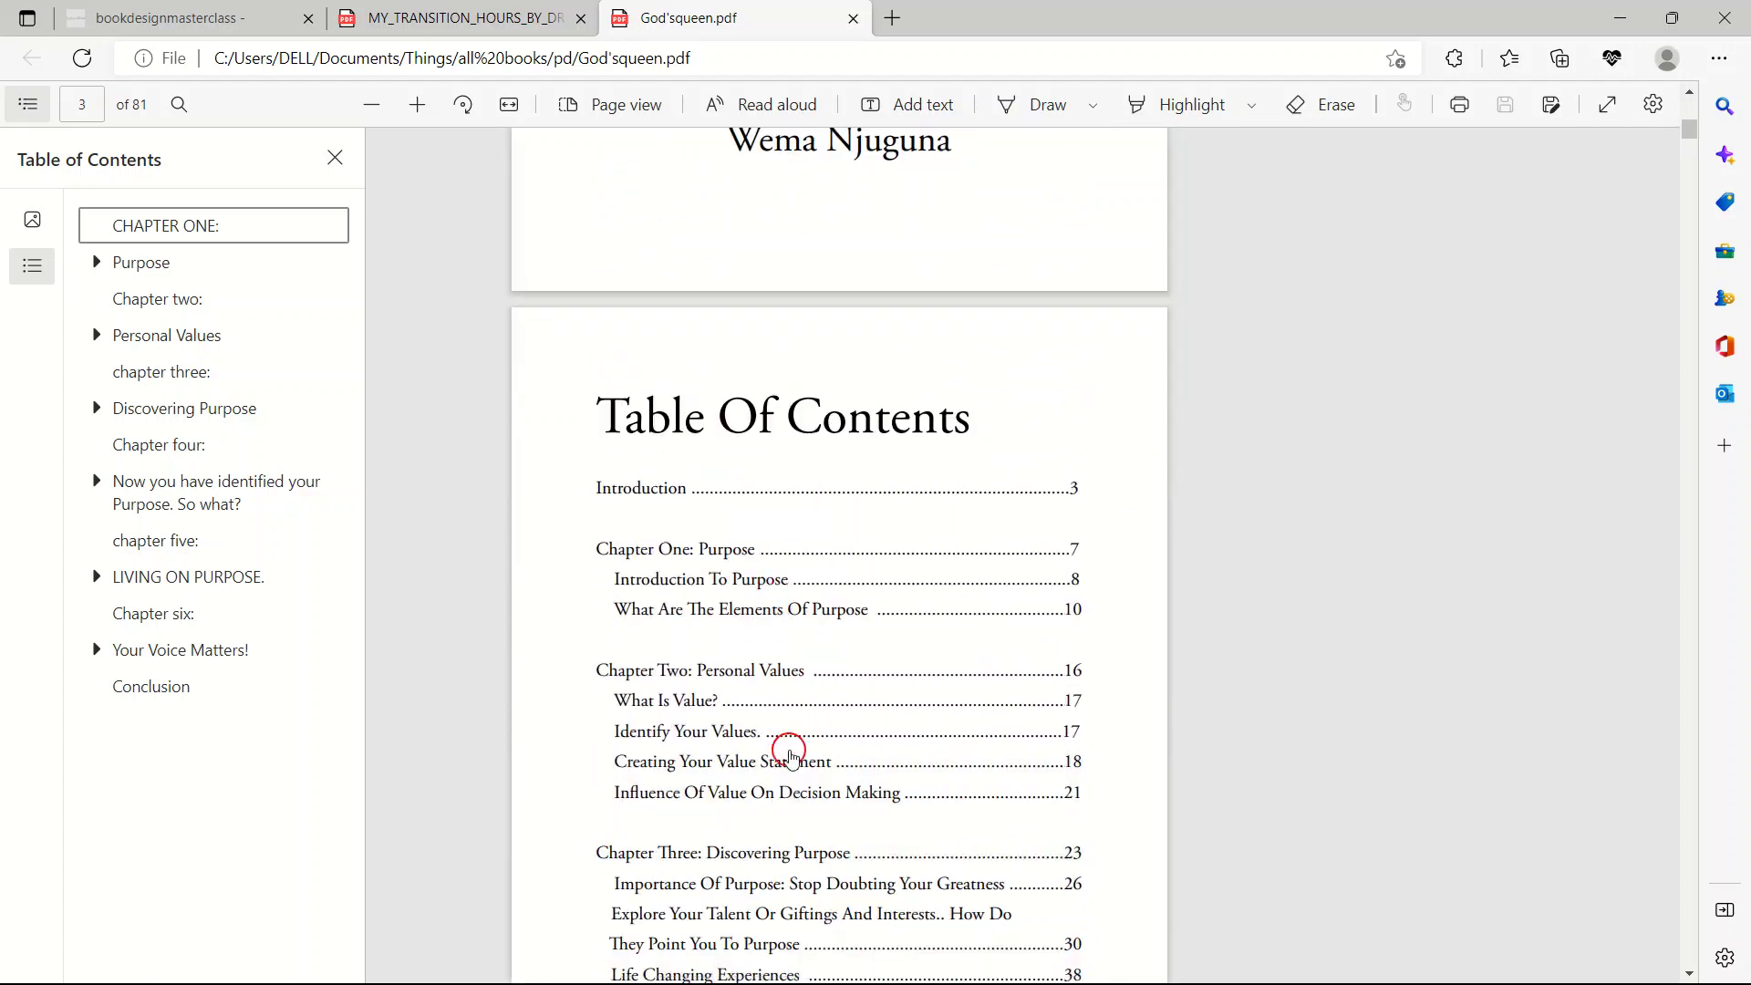
{"action": "scroll", "coordinate": [793, 492], "scroll_direction": "up", "scroll_amount": 12}
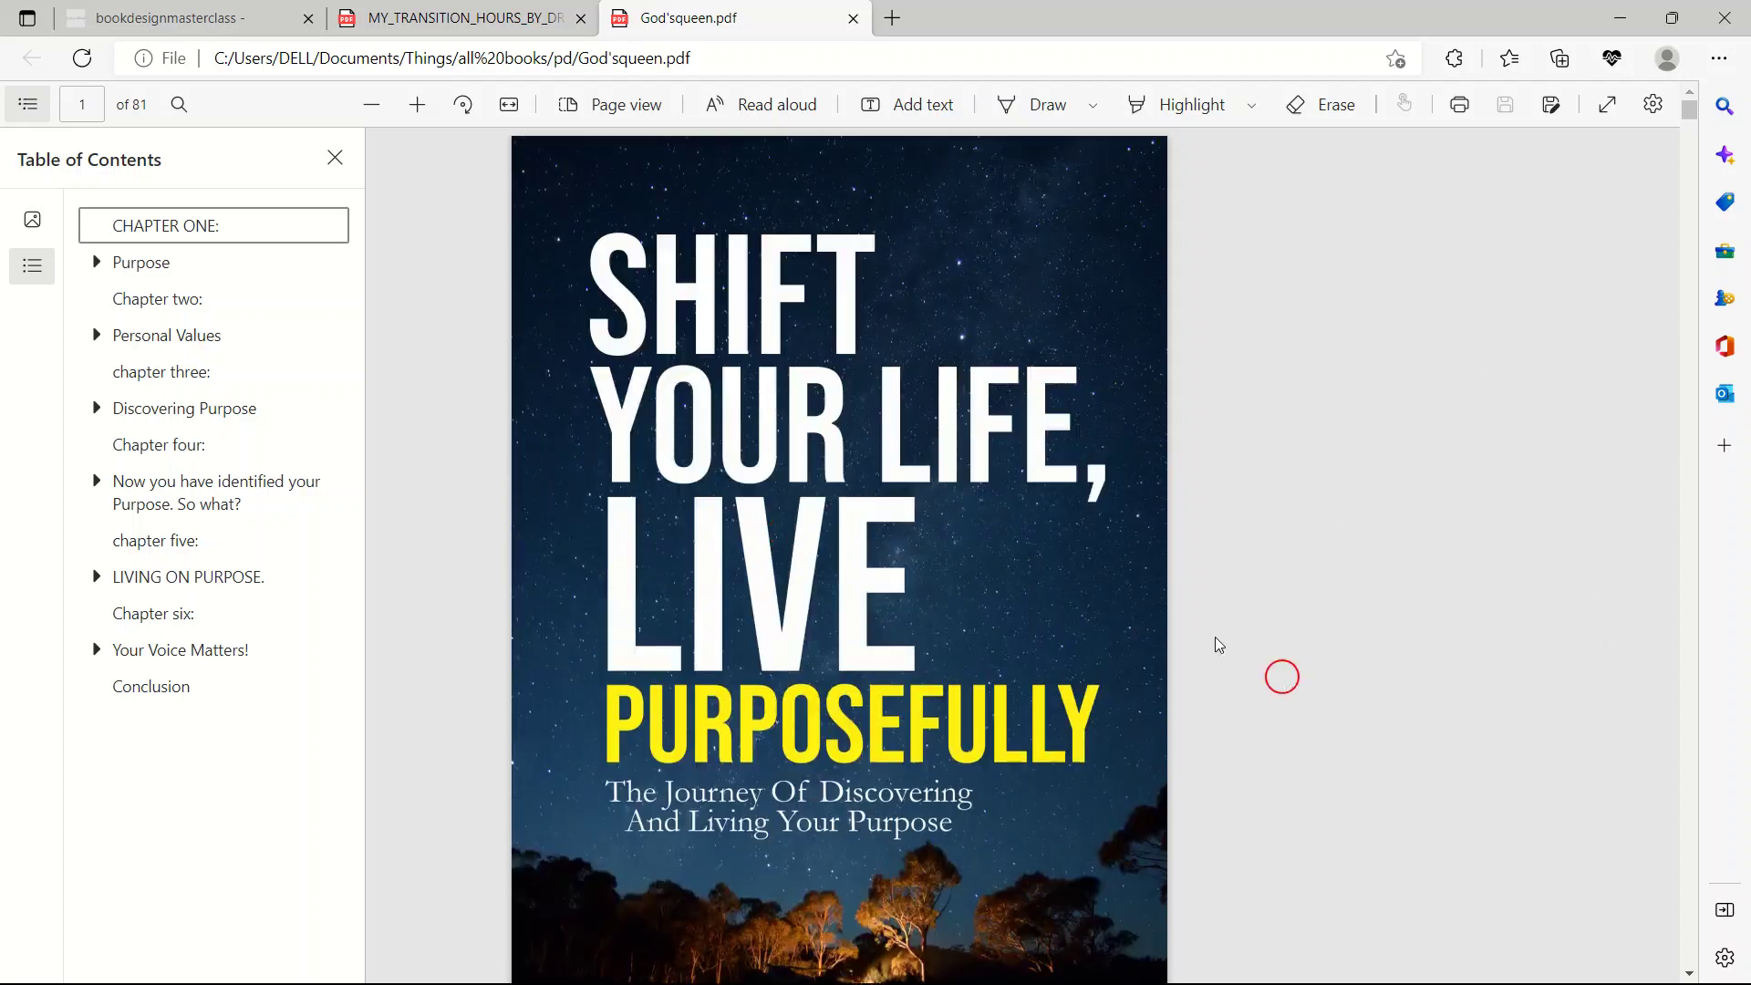
{"action": "scroll", "coordinate": [1243, 622], "scroll_direction": "down", "scroll_amount": 12}
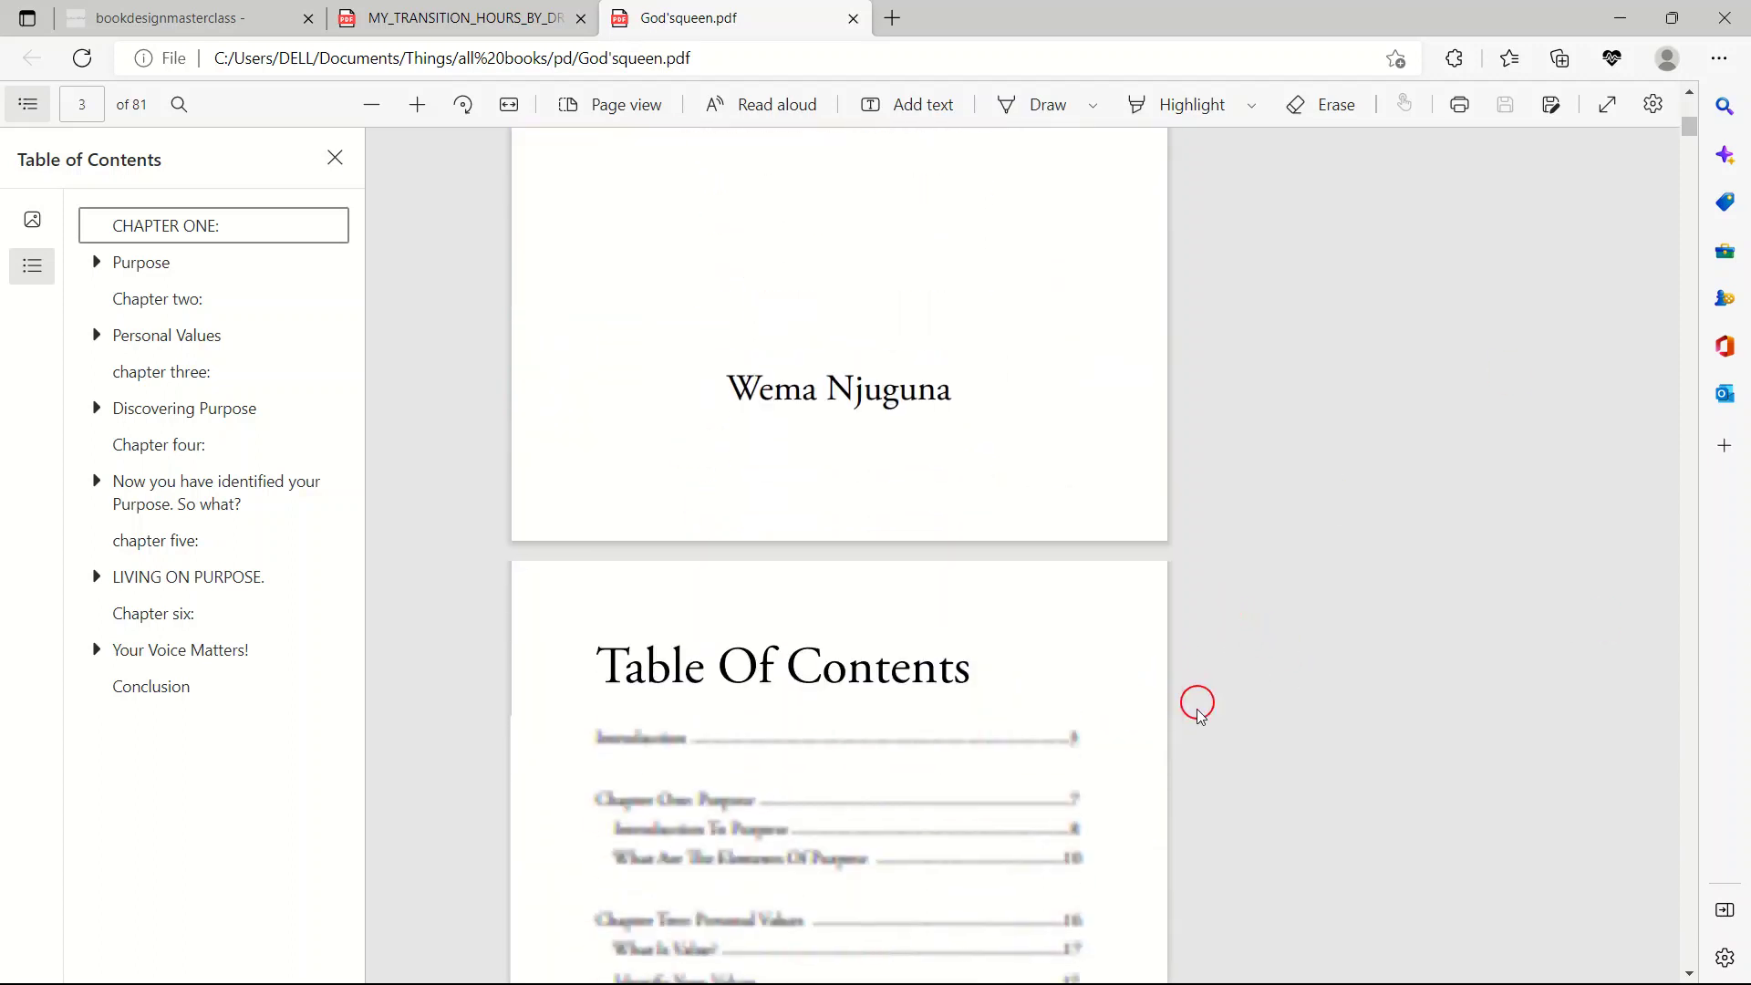
{"action": "scroll", "coordinate": [857, 739], "scroll_direction": "down", "scroll_amount": 2}
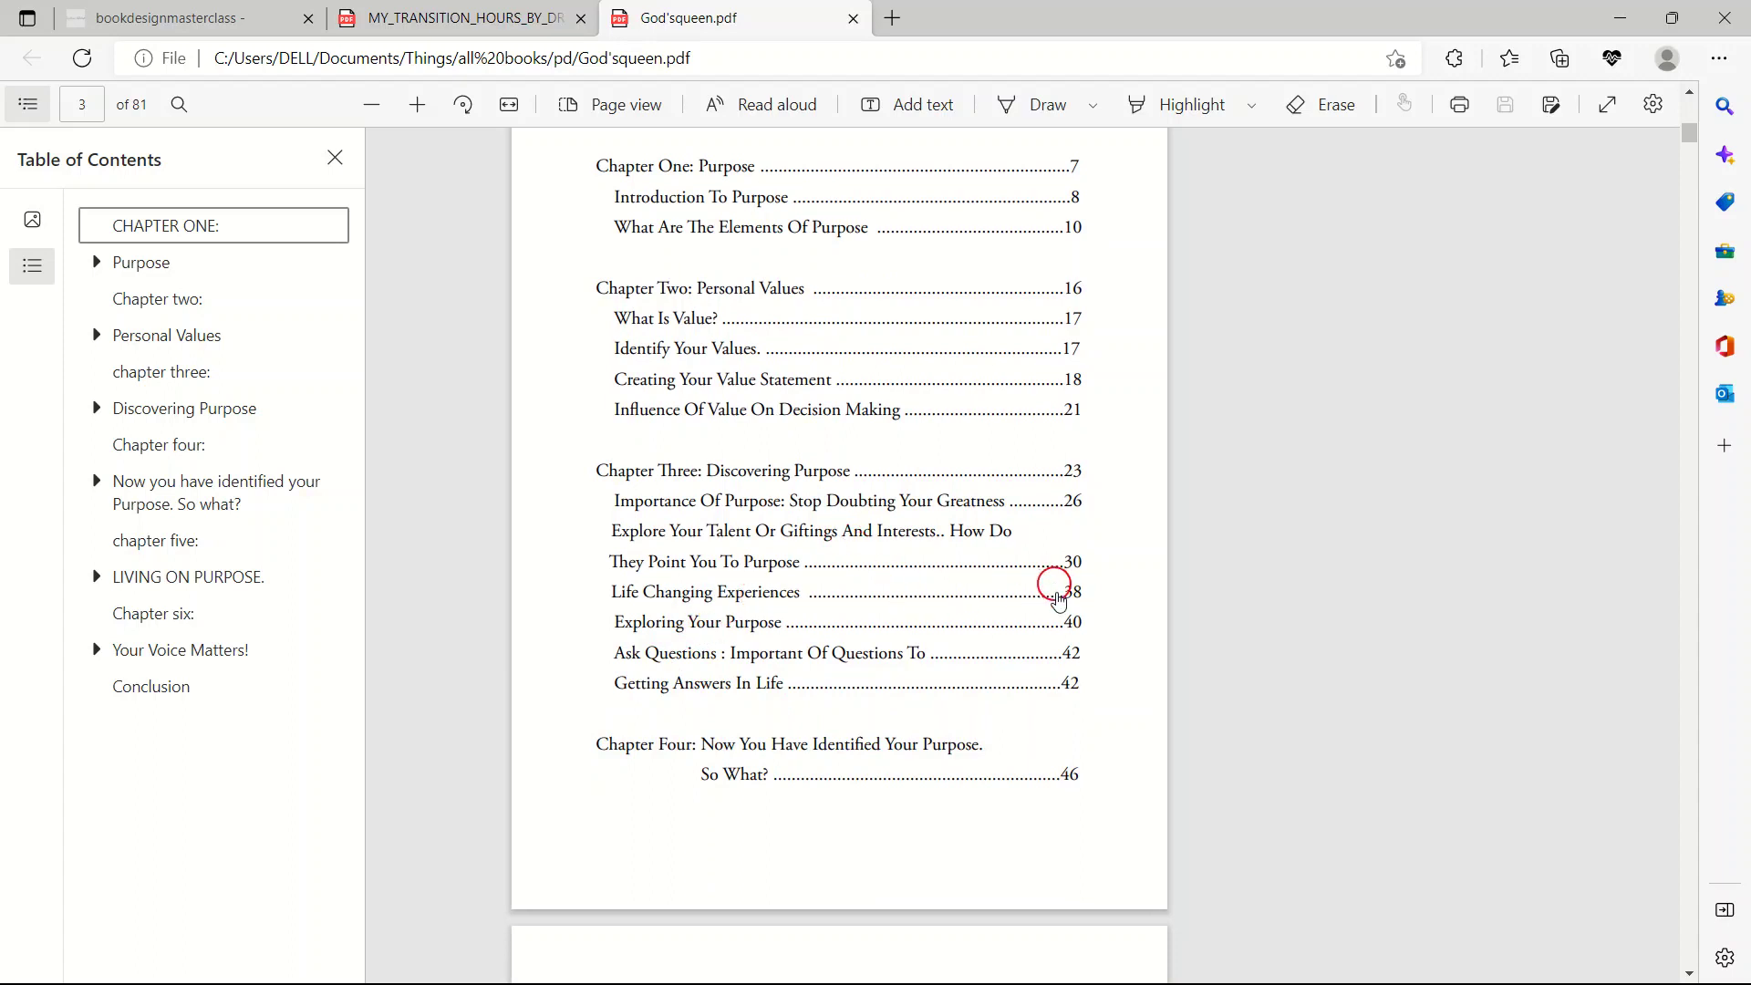
{"action": "scroll", "coordinate": [1083, 672], "scroll_direction": "down", "scroll_amount": 11}
{"action": "scroll", "coordinate": [1012, 688], "scroll_direction": "up", "scroll_amount": 8}
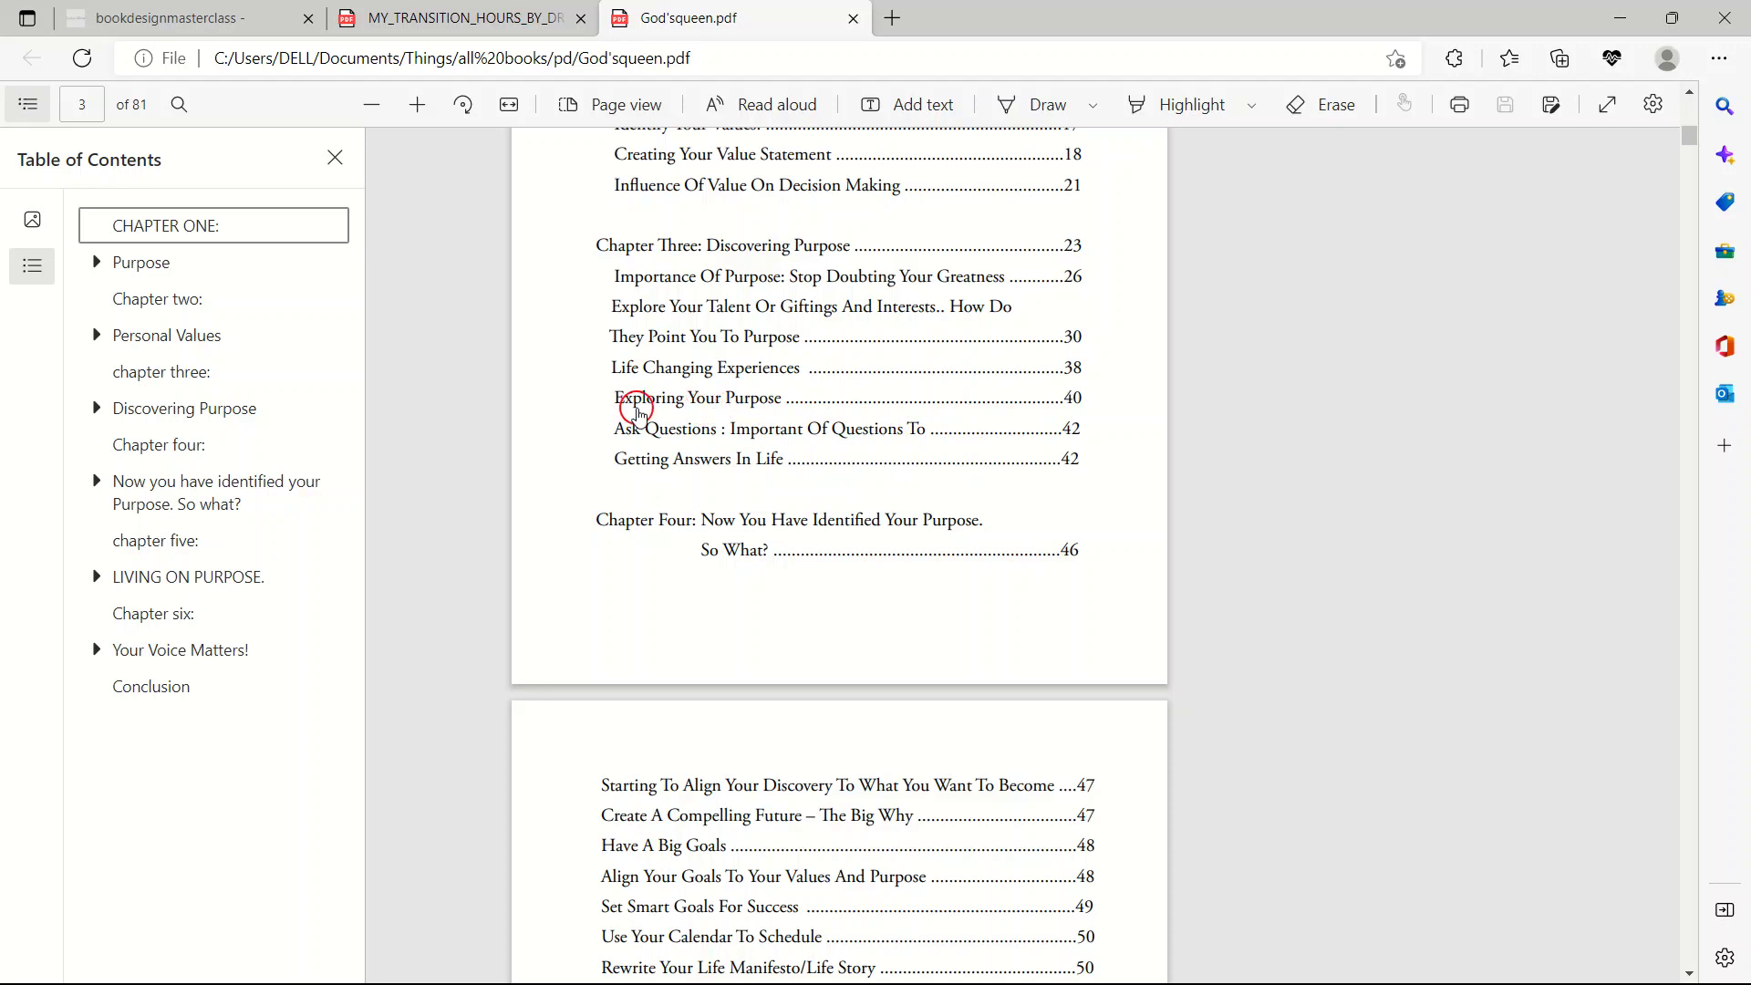
Jump from the PDF's contents to the Exploring Your Purpose section and read through it.
{"action": "left_click", "coordinate": [641, 405]}
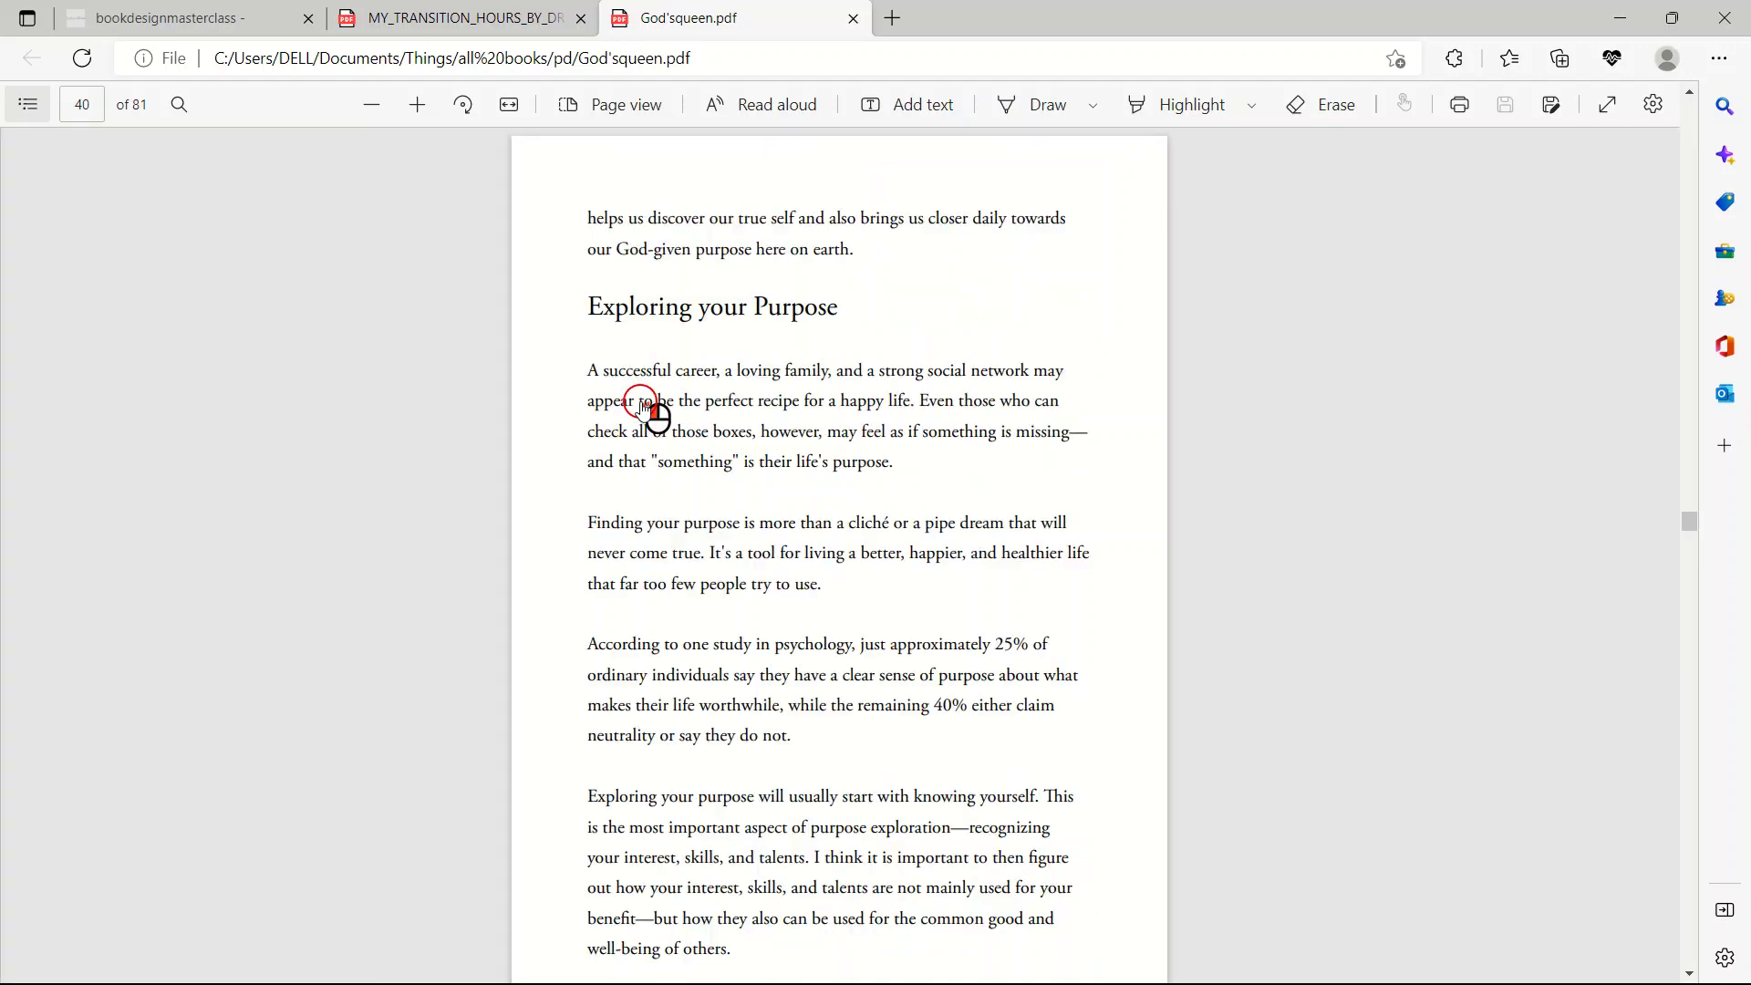
{"action": "scroll", "coordinate": [731, 415], "scroll_direction": "down", "scroll_amount": 2}
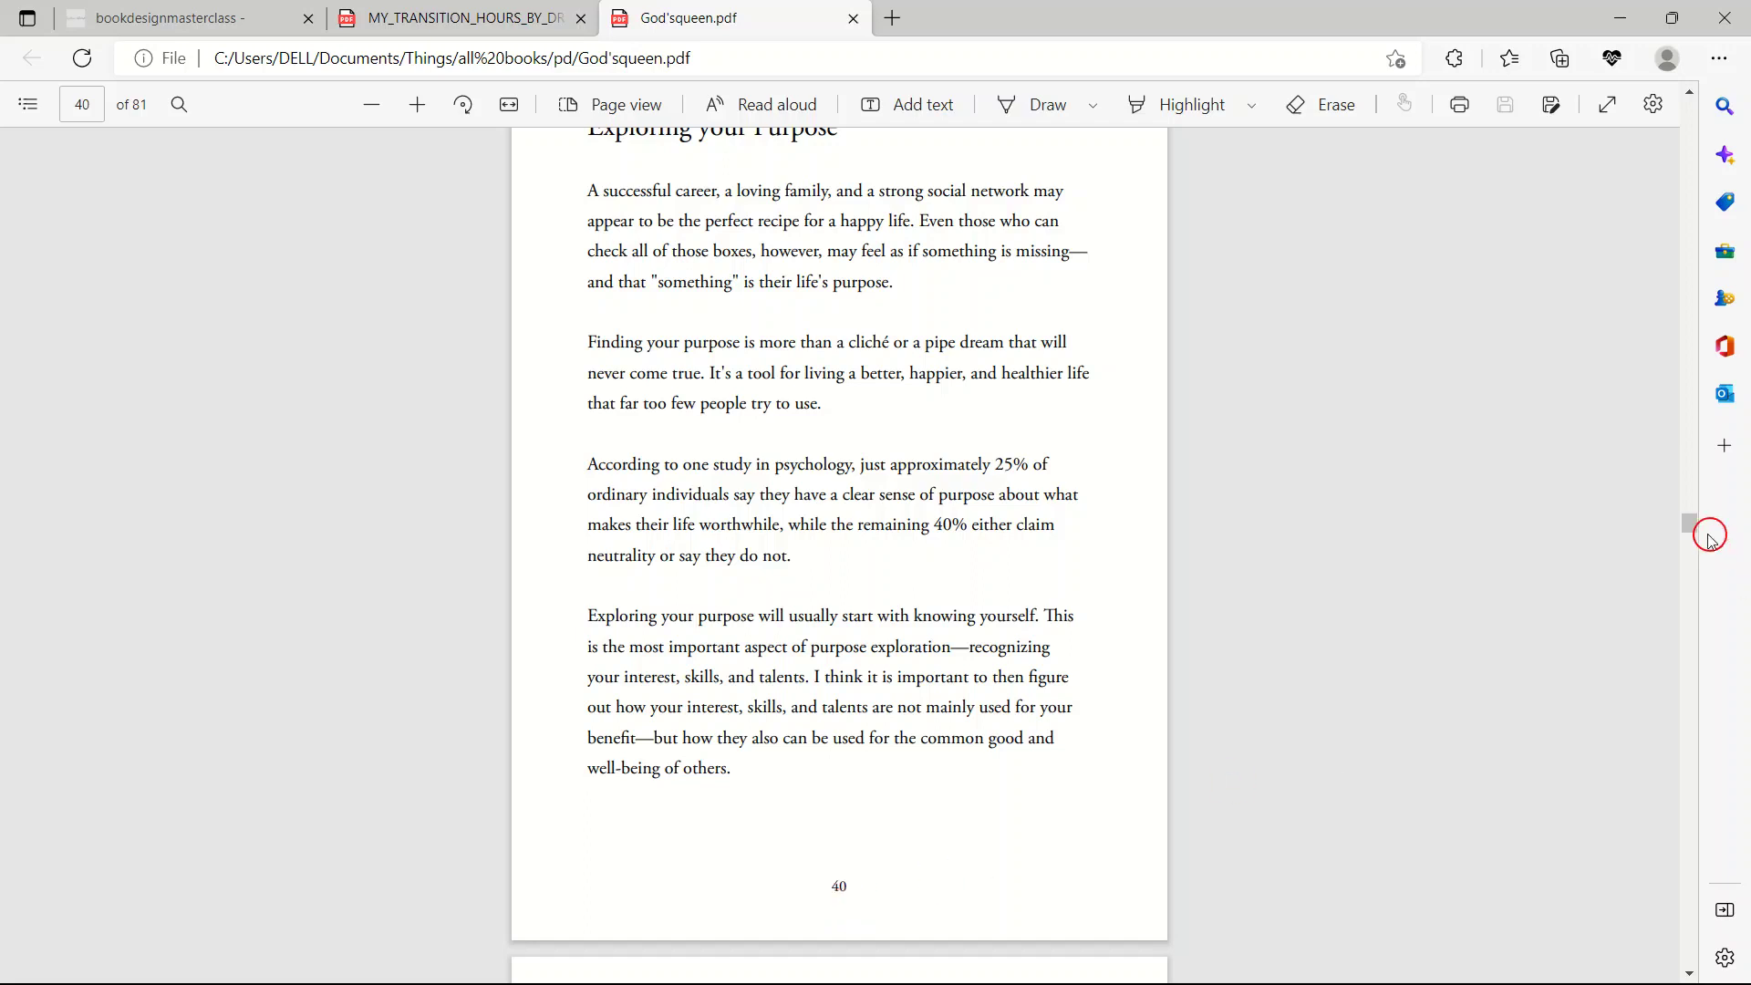
{"action": "left_click_drag", "start_coordinate": [1698, 534], "coordinate": [1689, 109]}
{"action": "scroll", "coordinate": [799, 677], "scroll_direction": "down", "scroll_amount": 4}
{"action": "scroll", "coordinate": [799, 676], "scroll_direction": "down", "scroll_amount": 10}
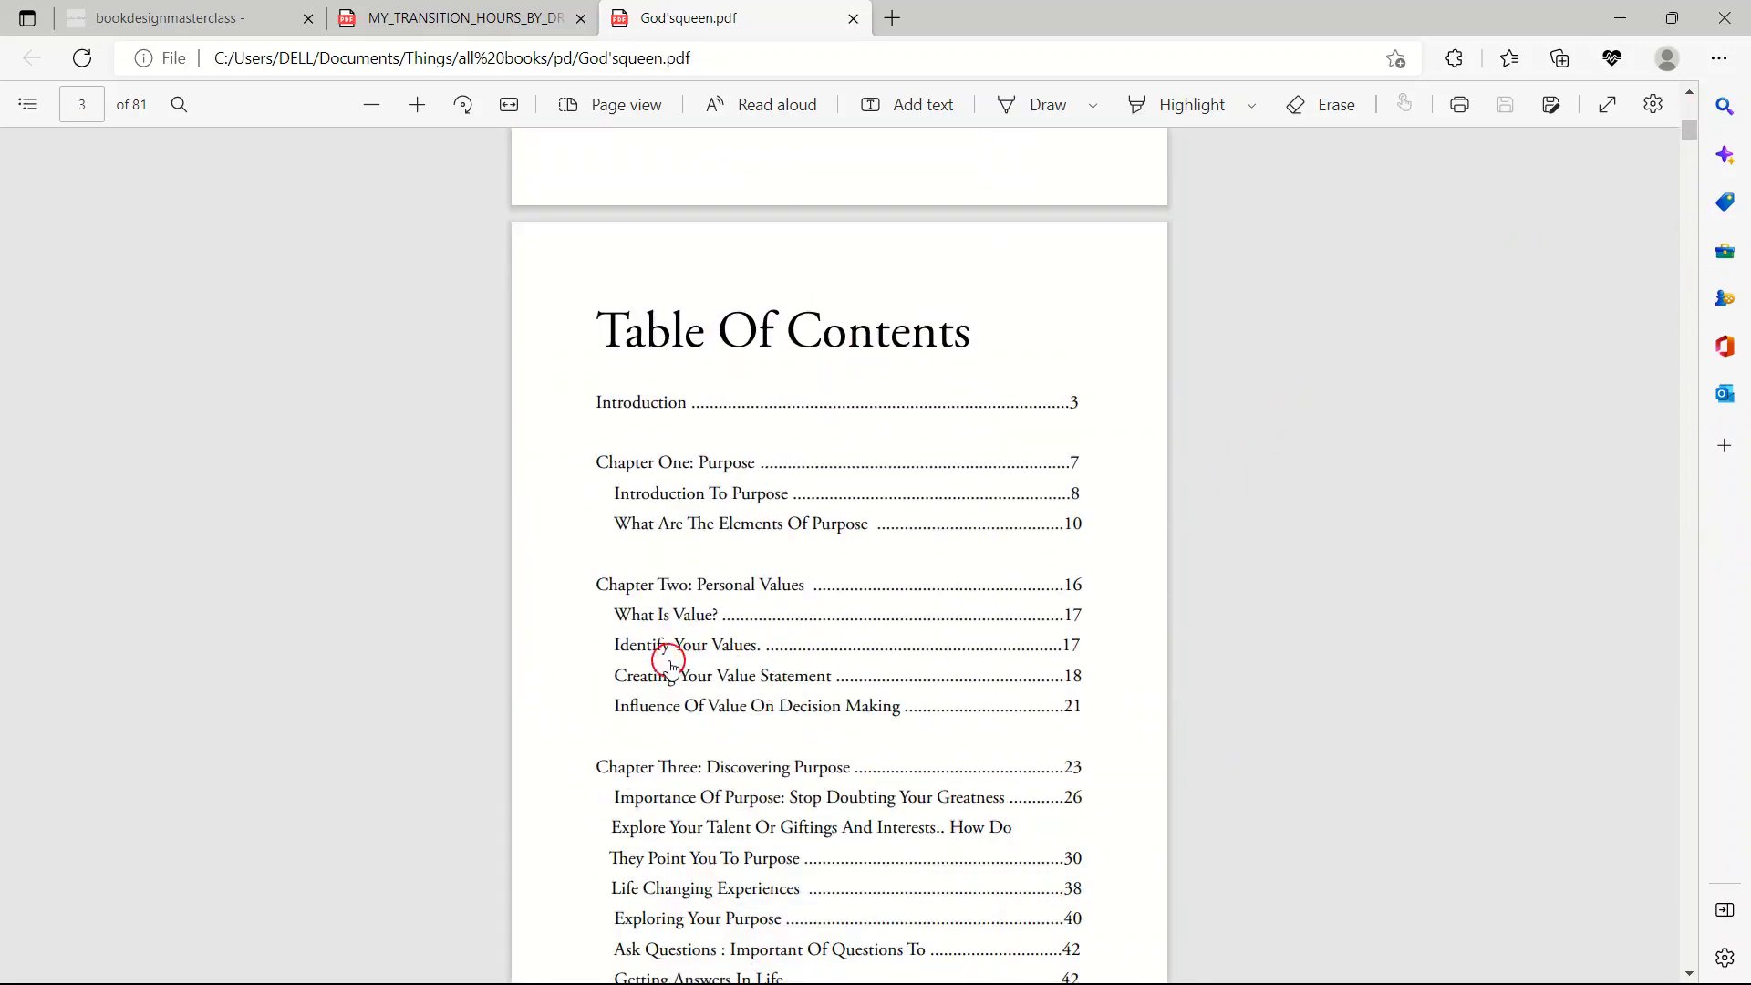
{"action": "scroll", "coordinate": [670, 667], "scroll_direction": "down", "scroll_amount": 12}
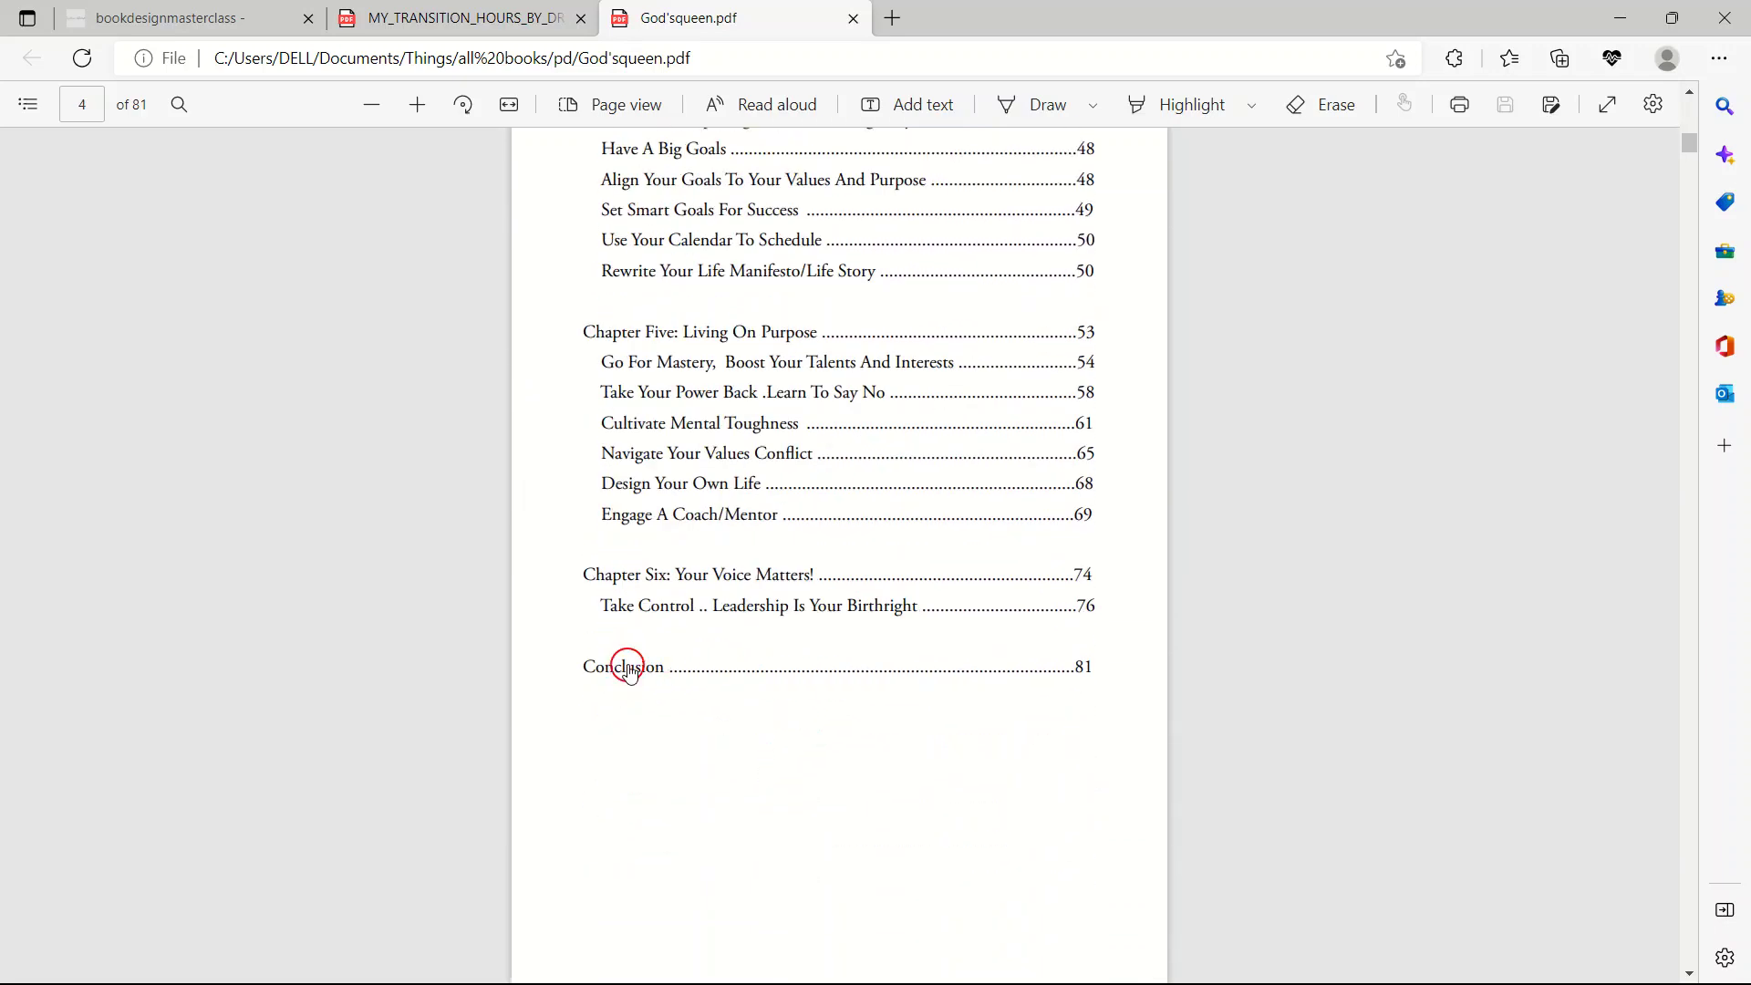
Jump to the book's Conclusion on page 81 and start browsing backwards.
{"action": "left_click", "coordinate": [629, 668]}
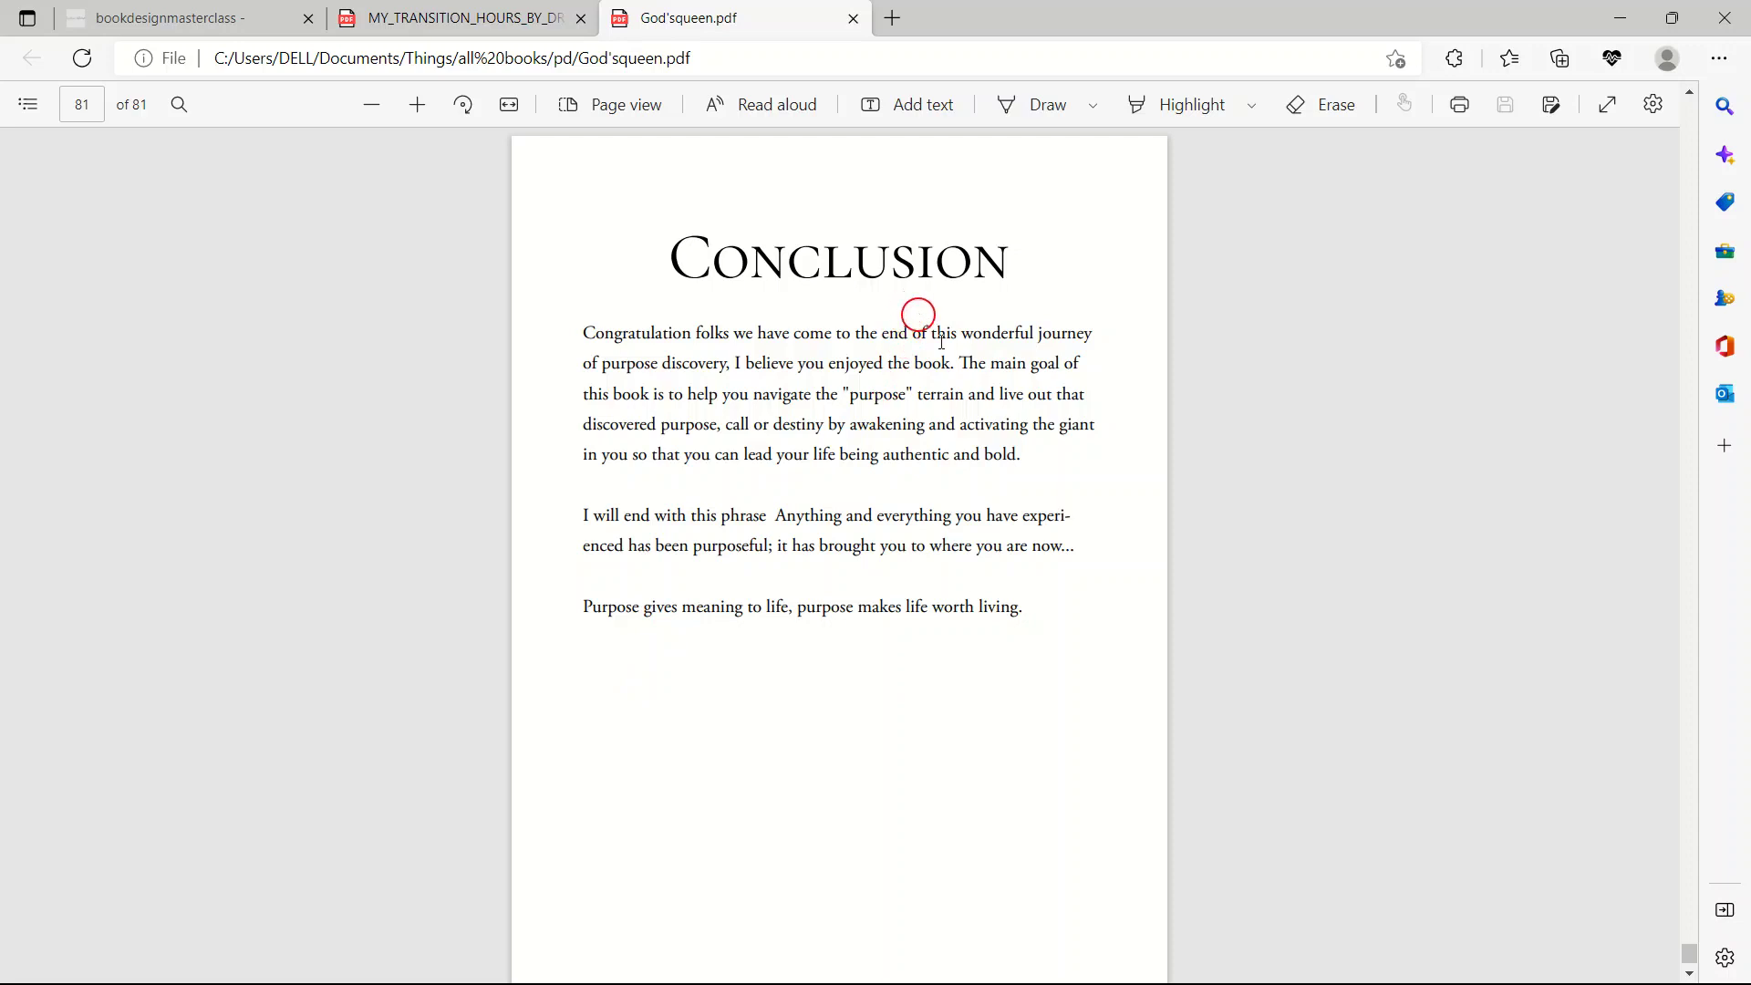
{"action": "scroll", "coordinate": [938, 342], "scroll_direction": "up", "scroll_amount": 15}
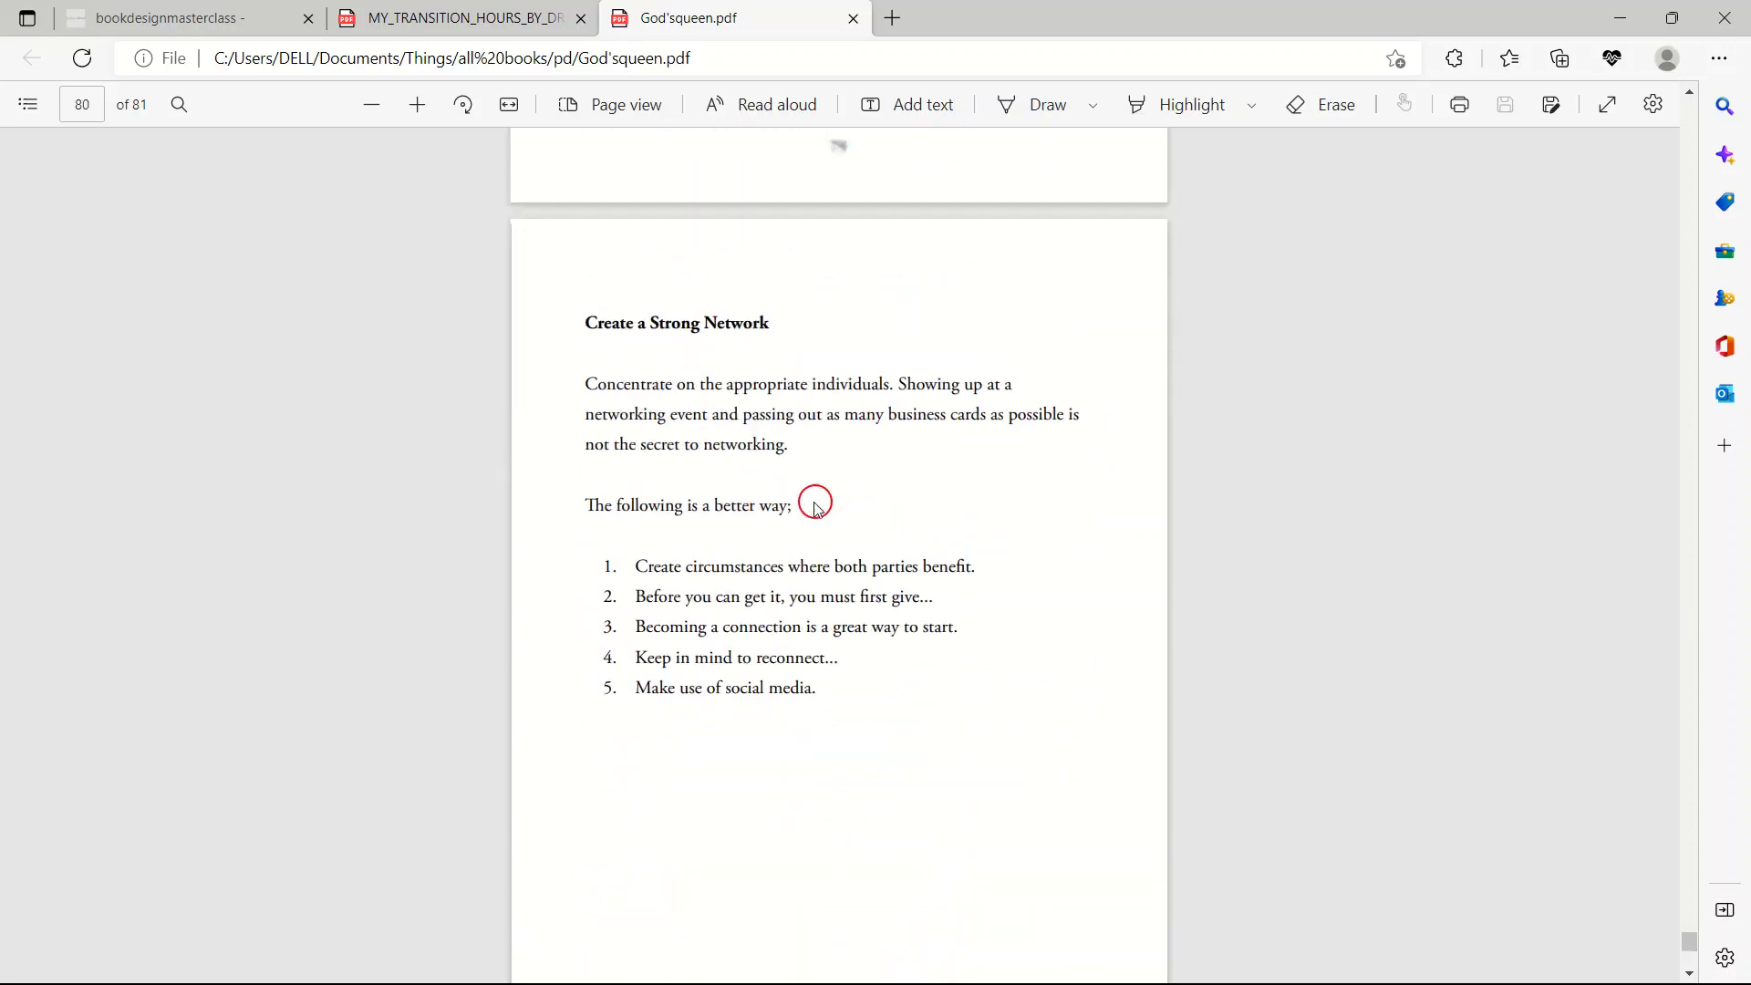
{"action": "scroll", "coordinate": [815, 504], "scroll_direction": "up", "scroll_amount": 10}
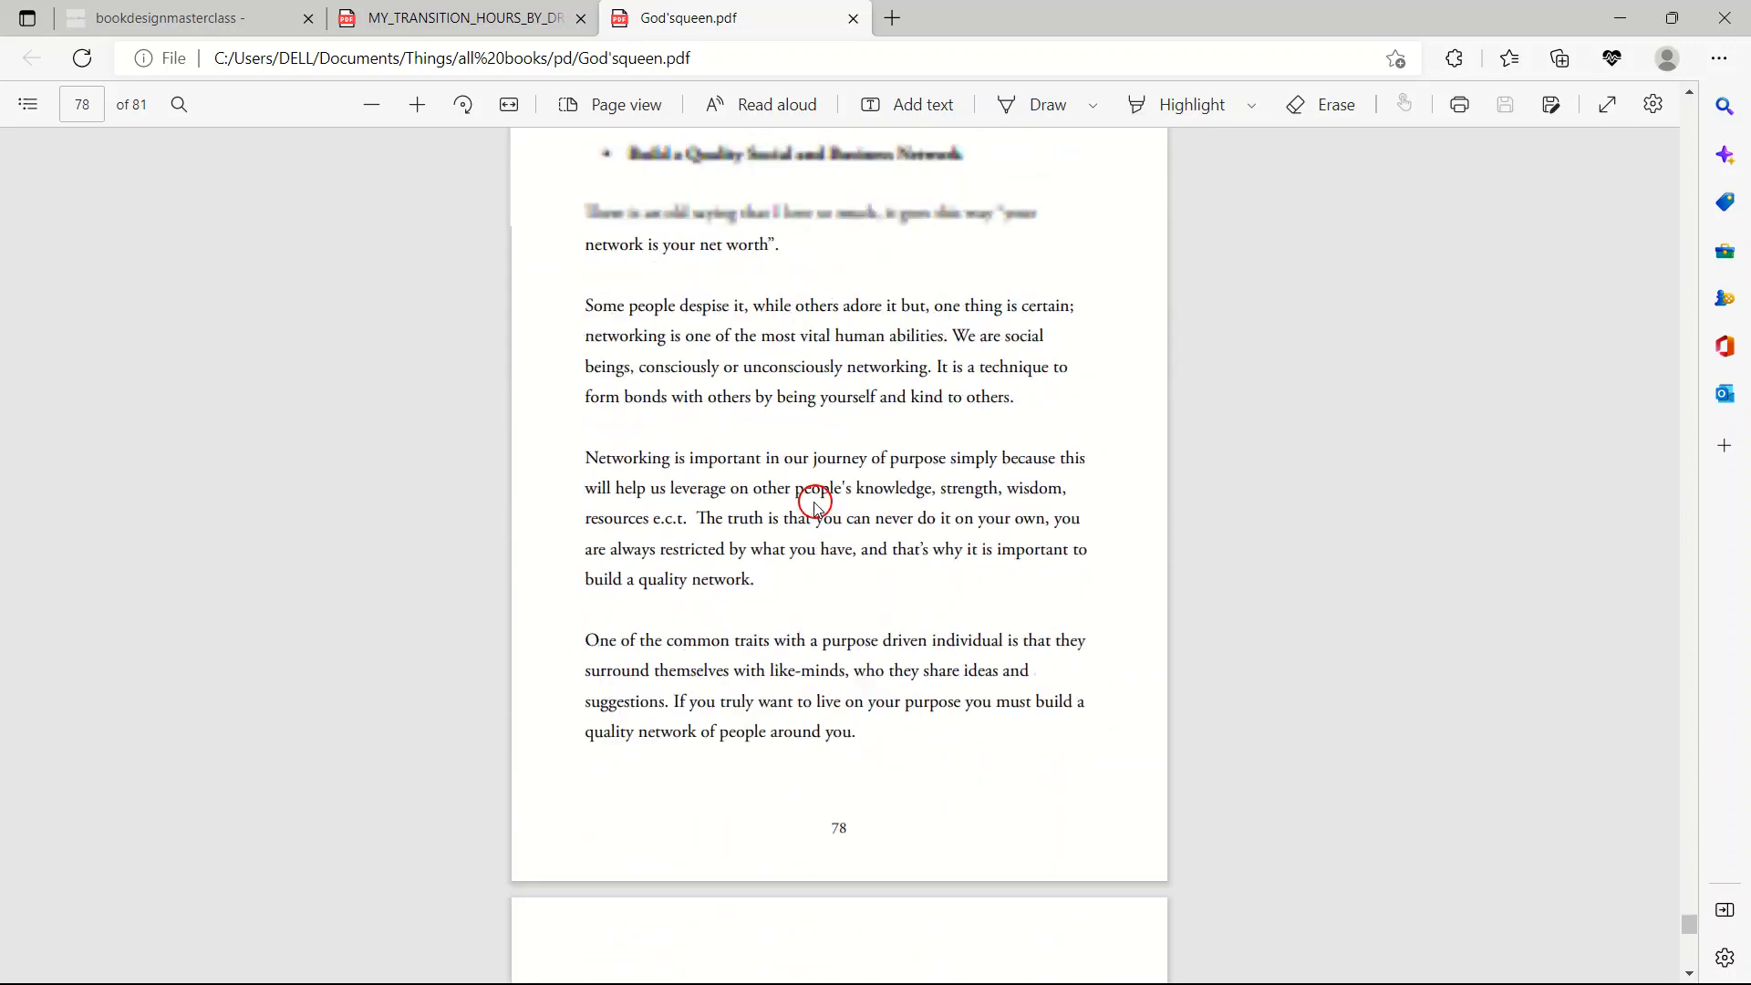
{"action": "scroll", "coordinate": [815, 504], "scroll_direction": "up", "scroll_amount": 10}
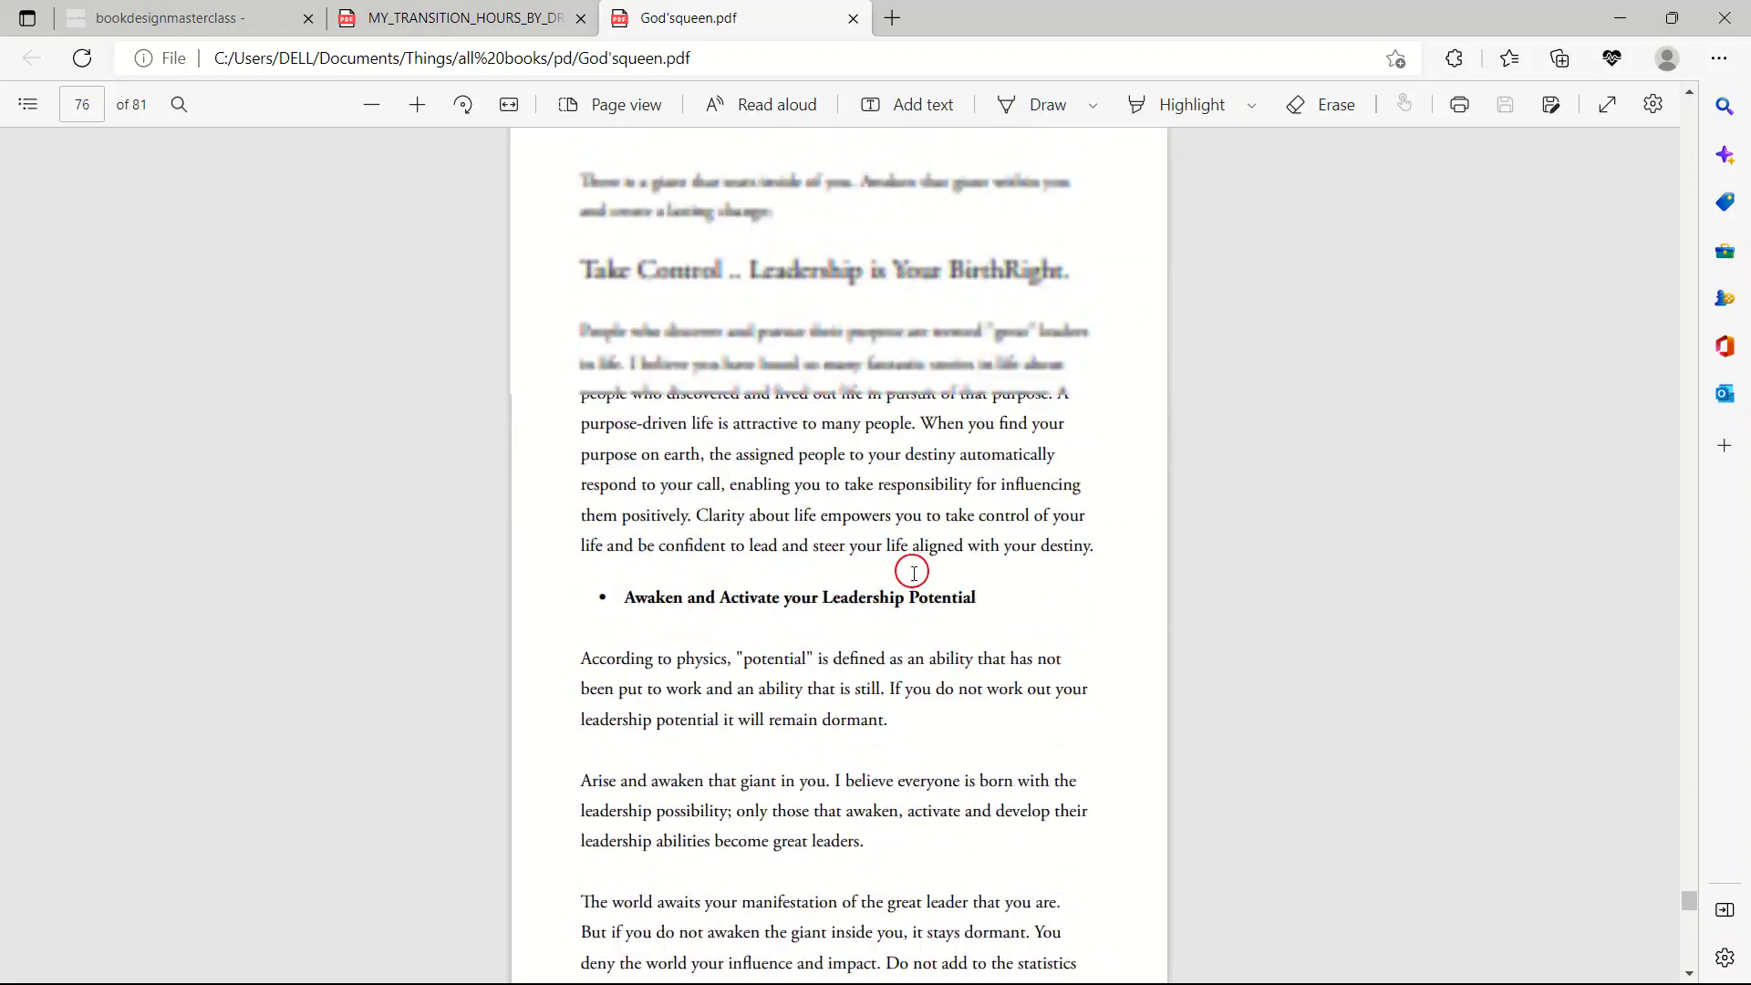
{"action": "scroll", "coordinate": [917, 573], "scroll_direction": "up", "scroll_amount": 10}
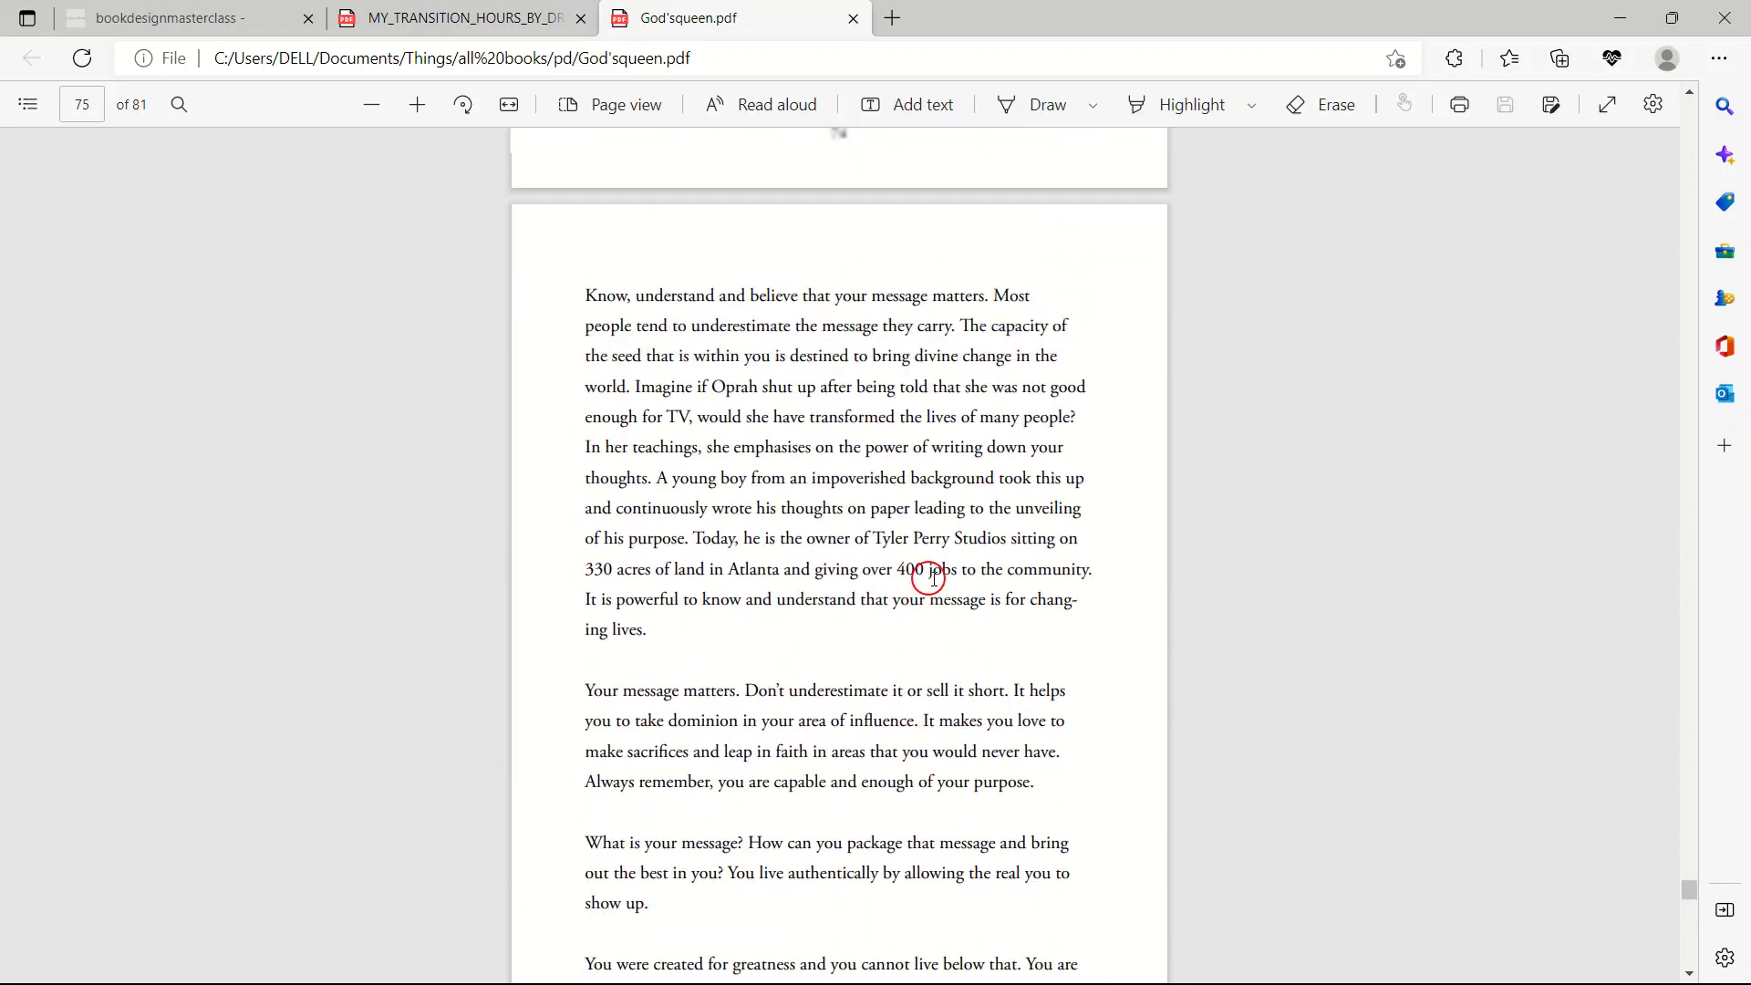
{"action": "scroll", "coordinate": [934, 578], "scroll_direction": "up", "scroll_amount": 5}
Browse back to page 66, the 'How To Navigating Value Conflict' section.
{"action": "scroll", "coordinate": [863, 769], "scroll_direction": "down", "scroll_amount": 3}
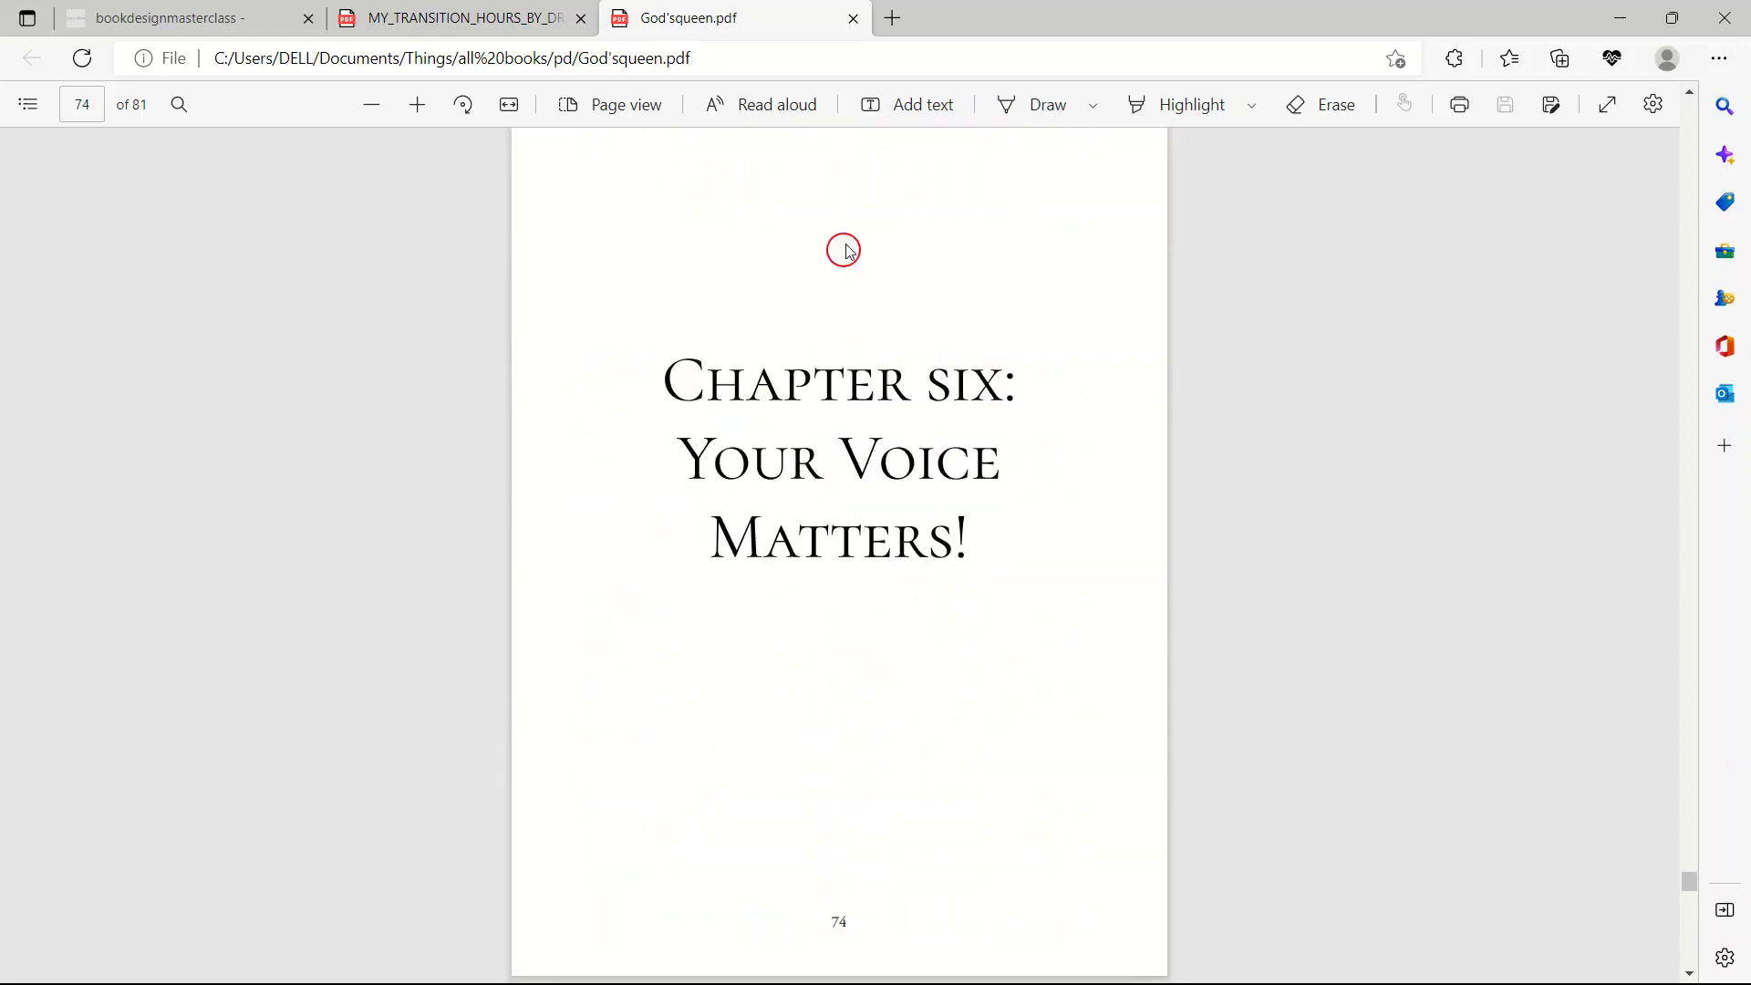
{"action": "scroll", "coordinate": [1065, 609], "scroll_direction": "up", "scroll_amount": 2}
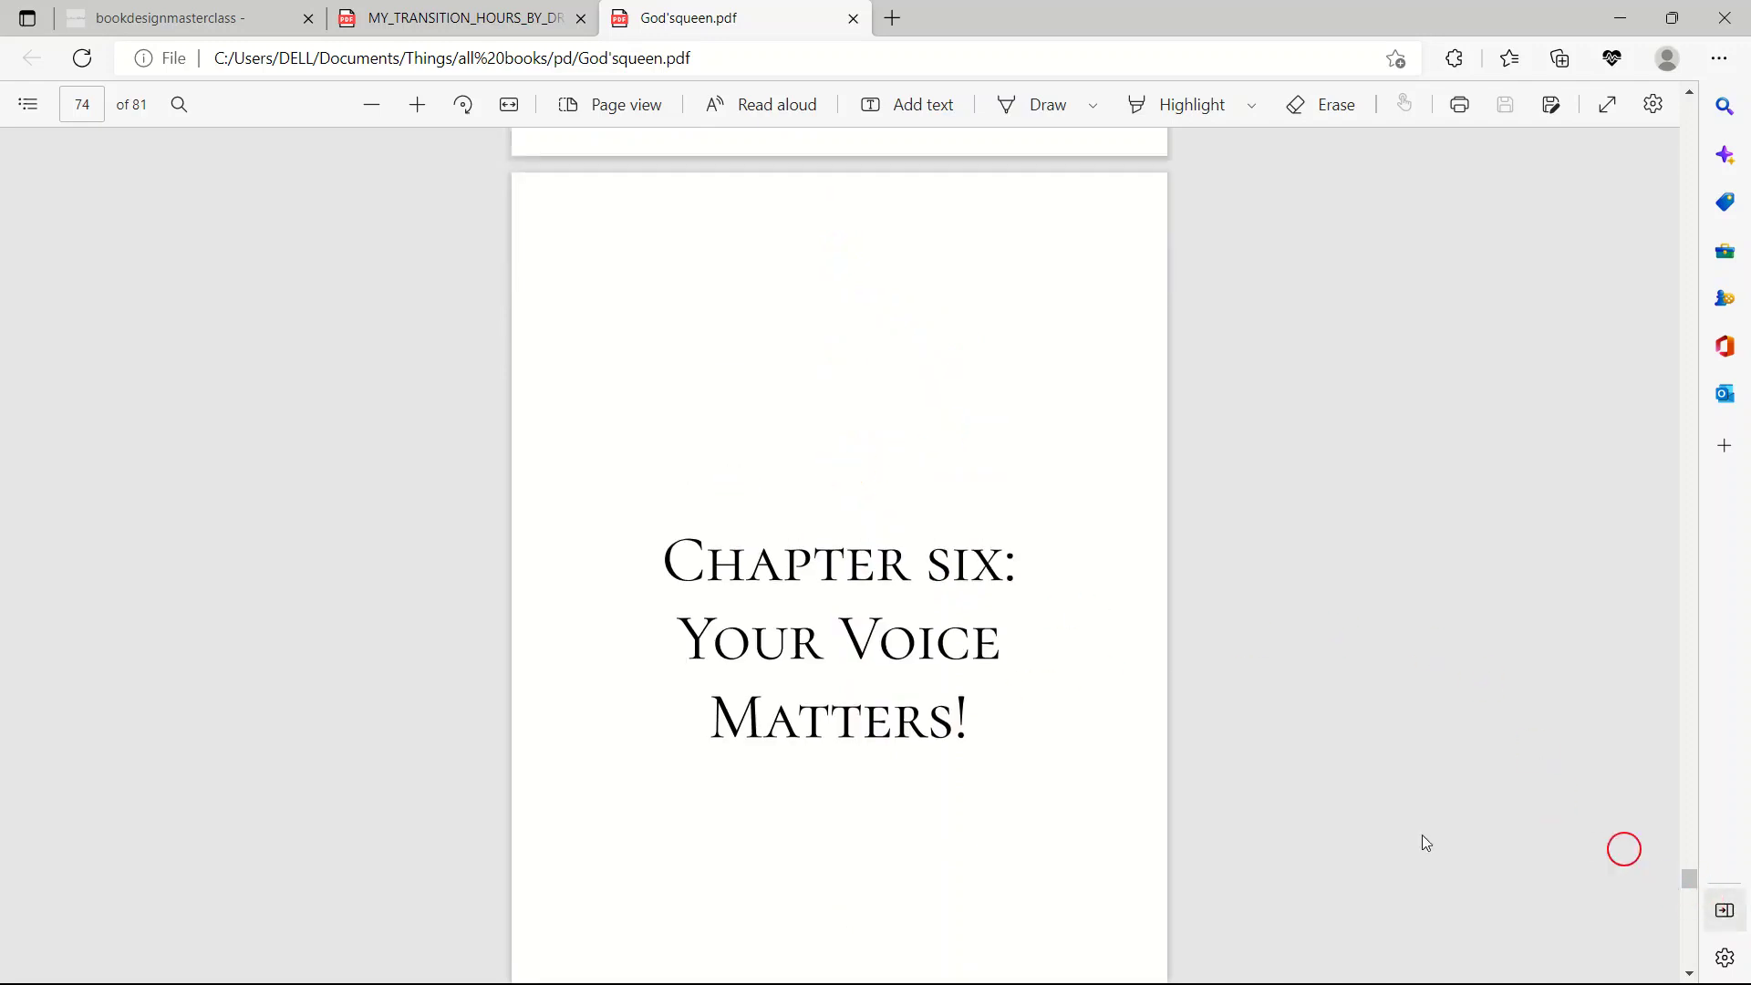
{"action": "scroll", "coordinate": [930, 660], "scroll_direction": "up", "scroll_amount": 10}
{"action": "scroll", "coordinate": [1092, 755], "scroll_direction": "up", "scroll_amount": 12}
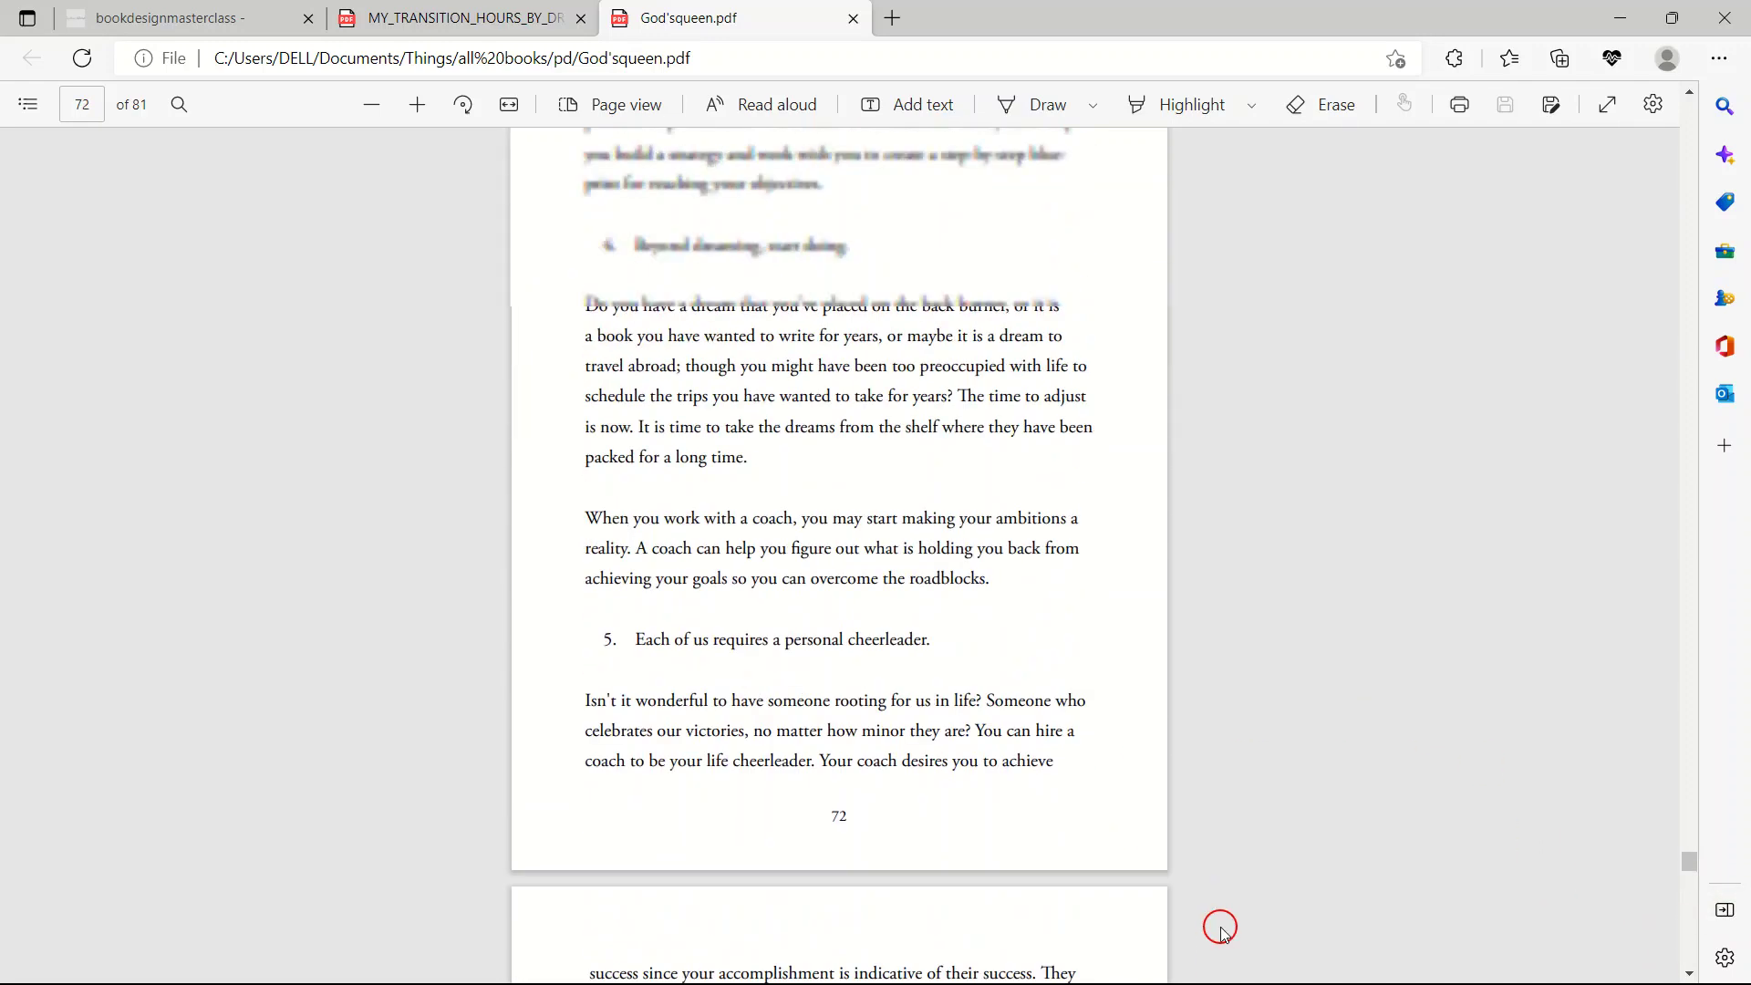
{"action": "scroll", "coordinate": [1019, 647], "scroll_direction": "up", "scroll_amount": 13}
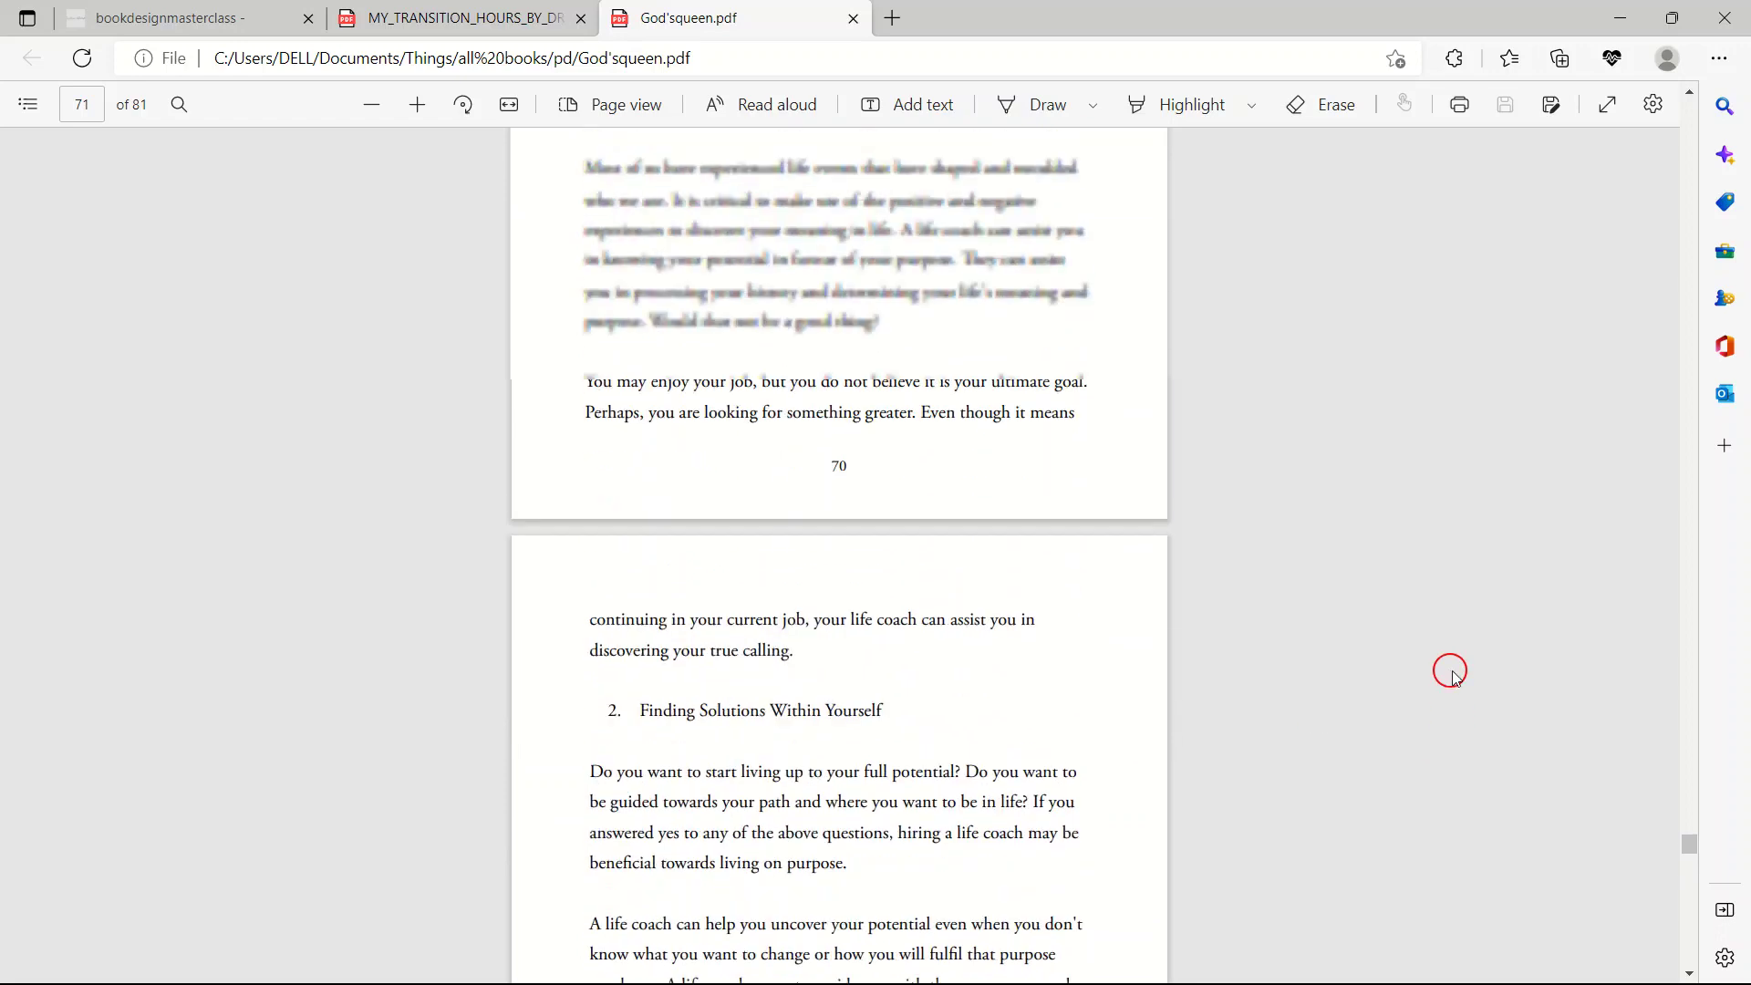
{"action": "scroll", "coordinate": [894, 586], "scroll_direction": "up", "scroll_amount": 3}
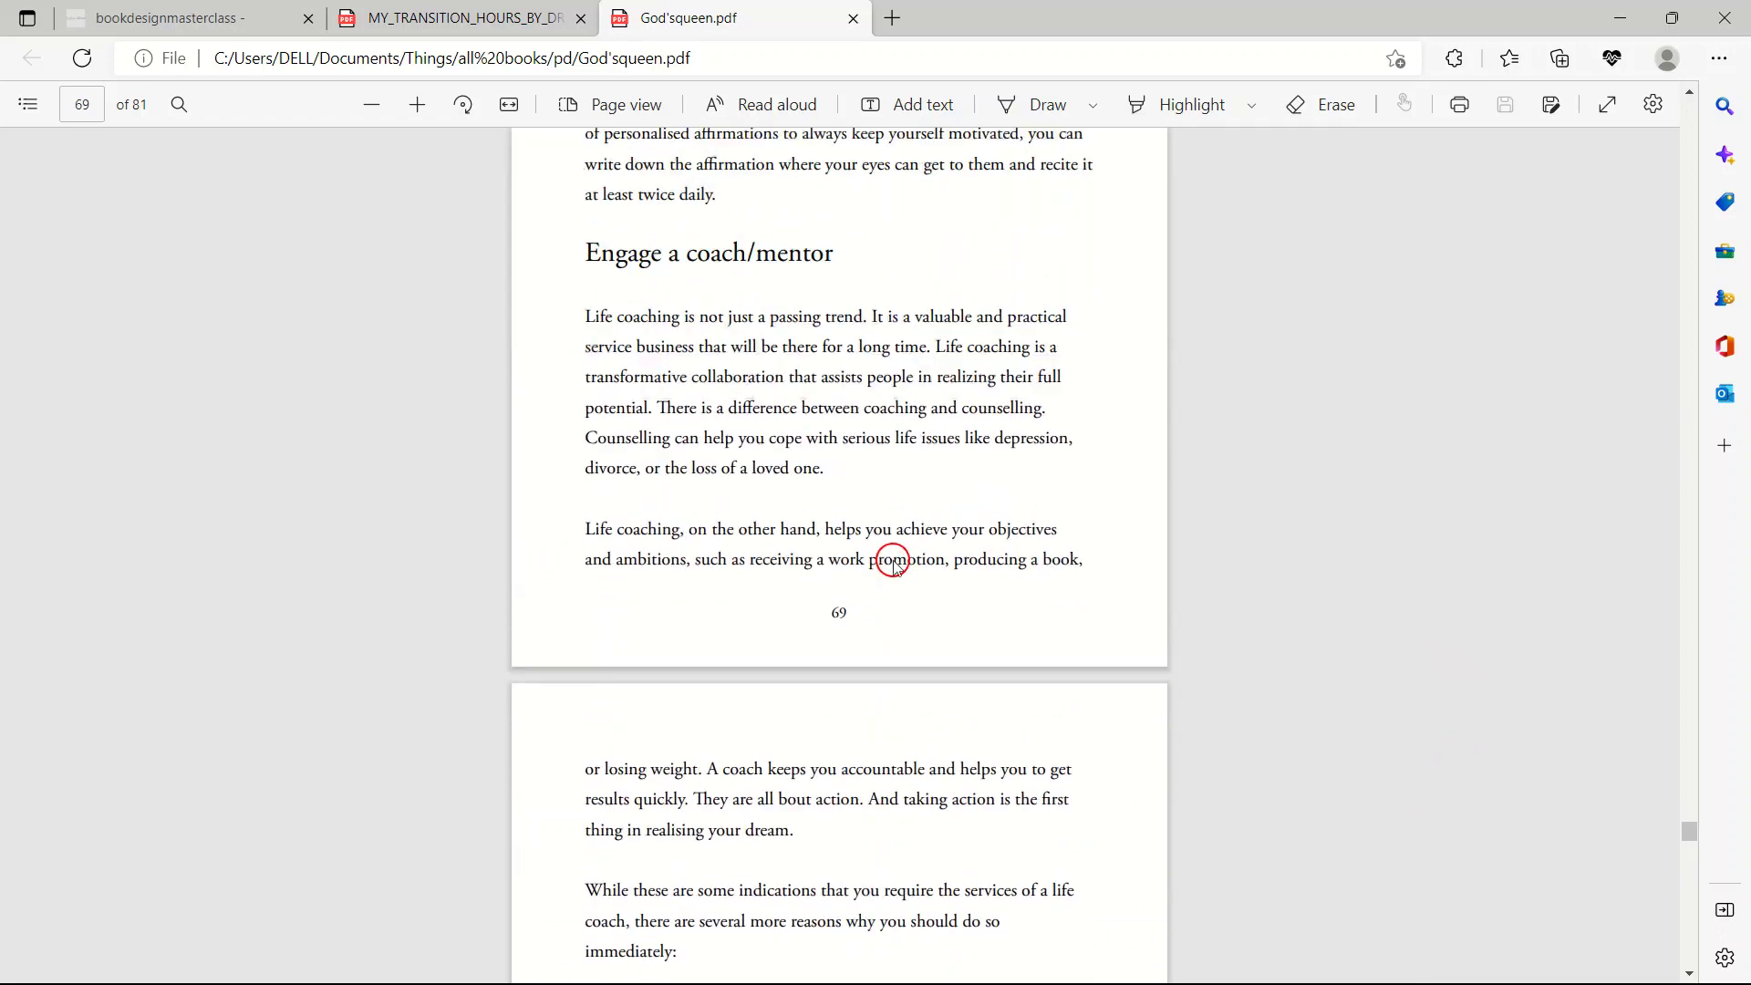
{"action": "scroll", "coordinate": [894, 560], "scroll_direction": "up", "scroll_amount": 13}
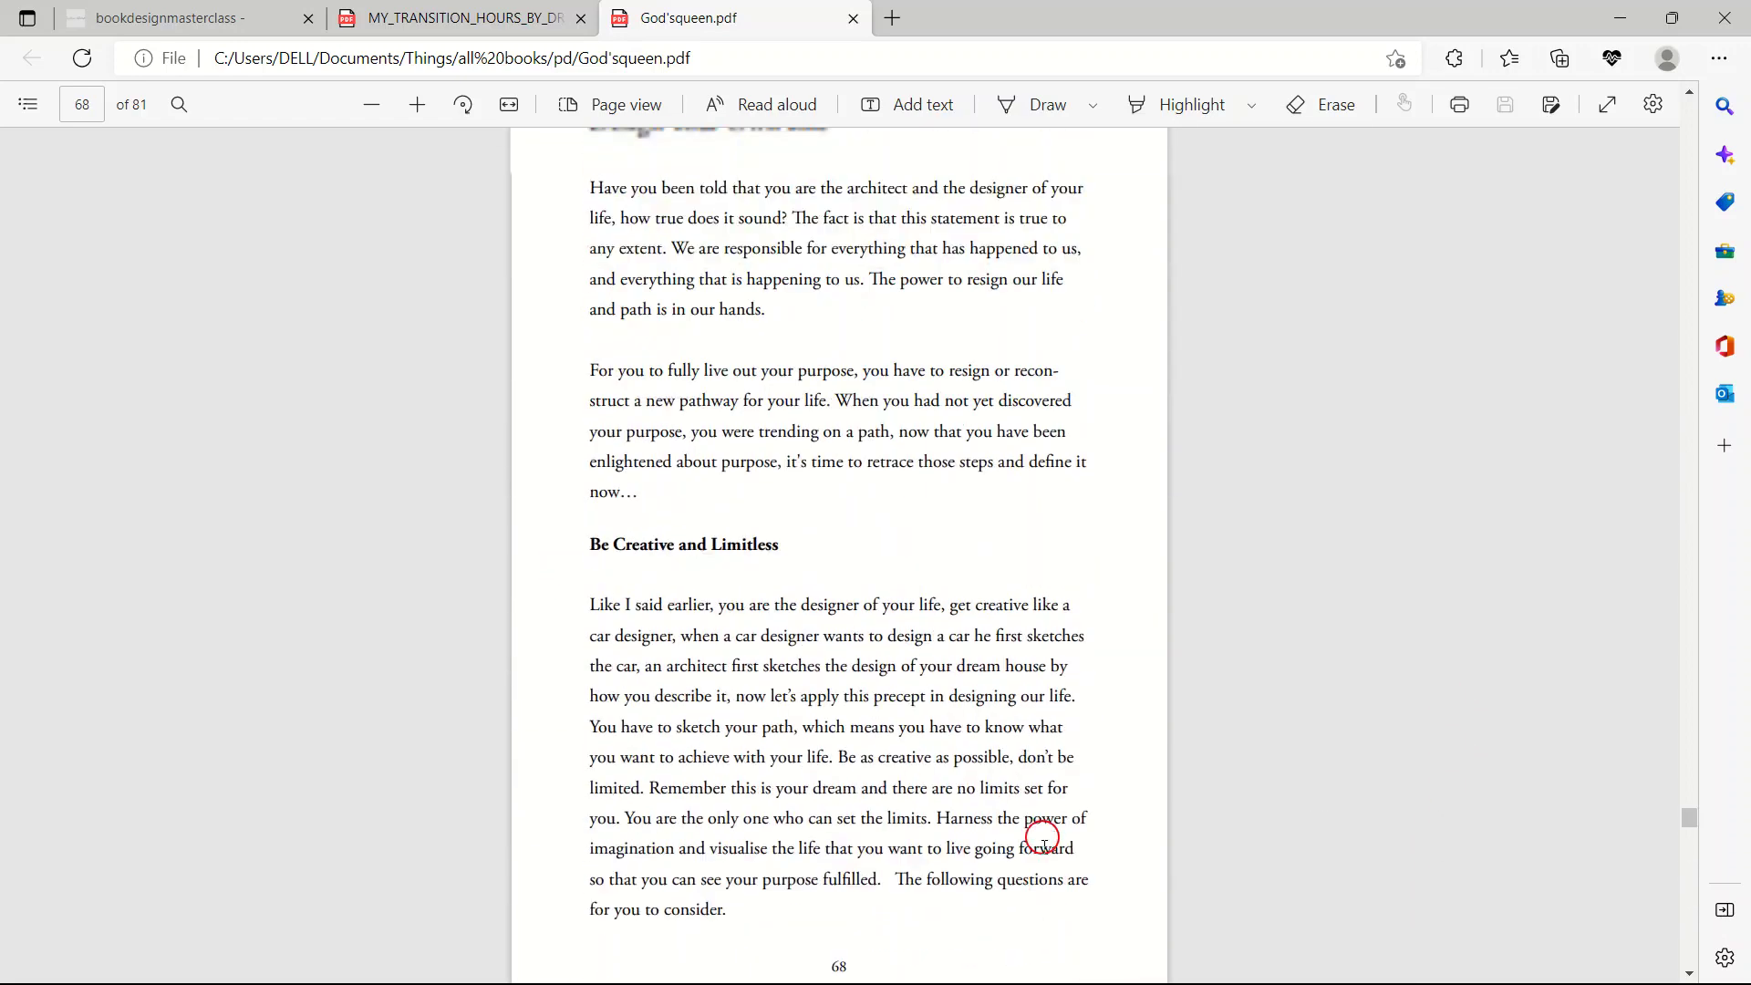
{"action": "scroll", "coordinate": [1042, 837], "scroll_direction": "up", "scroll_amount": 2}
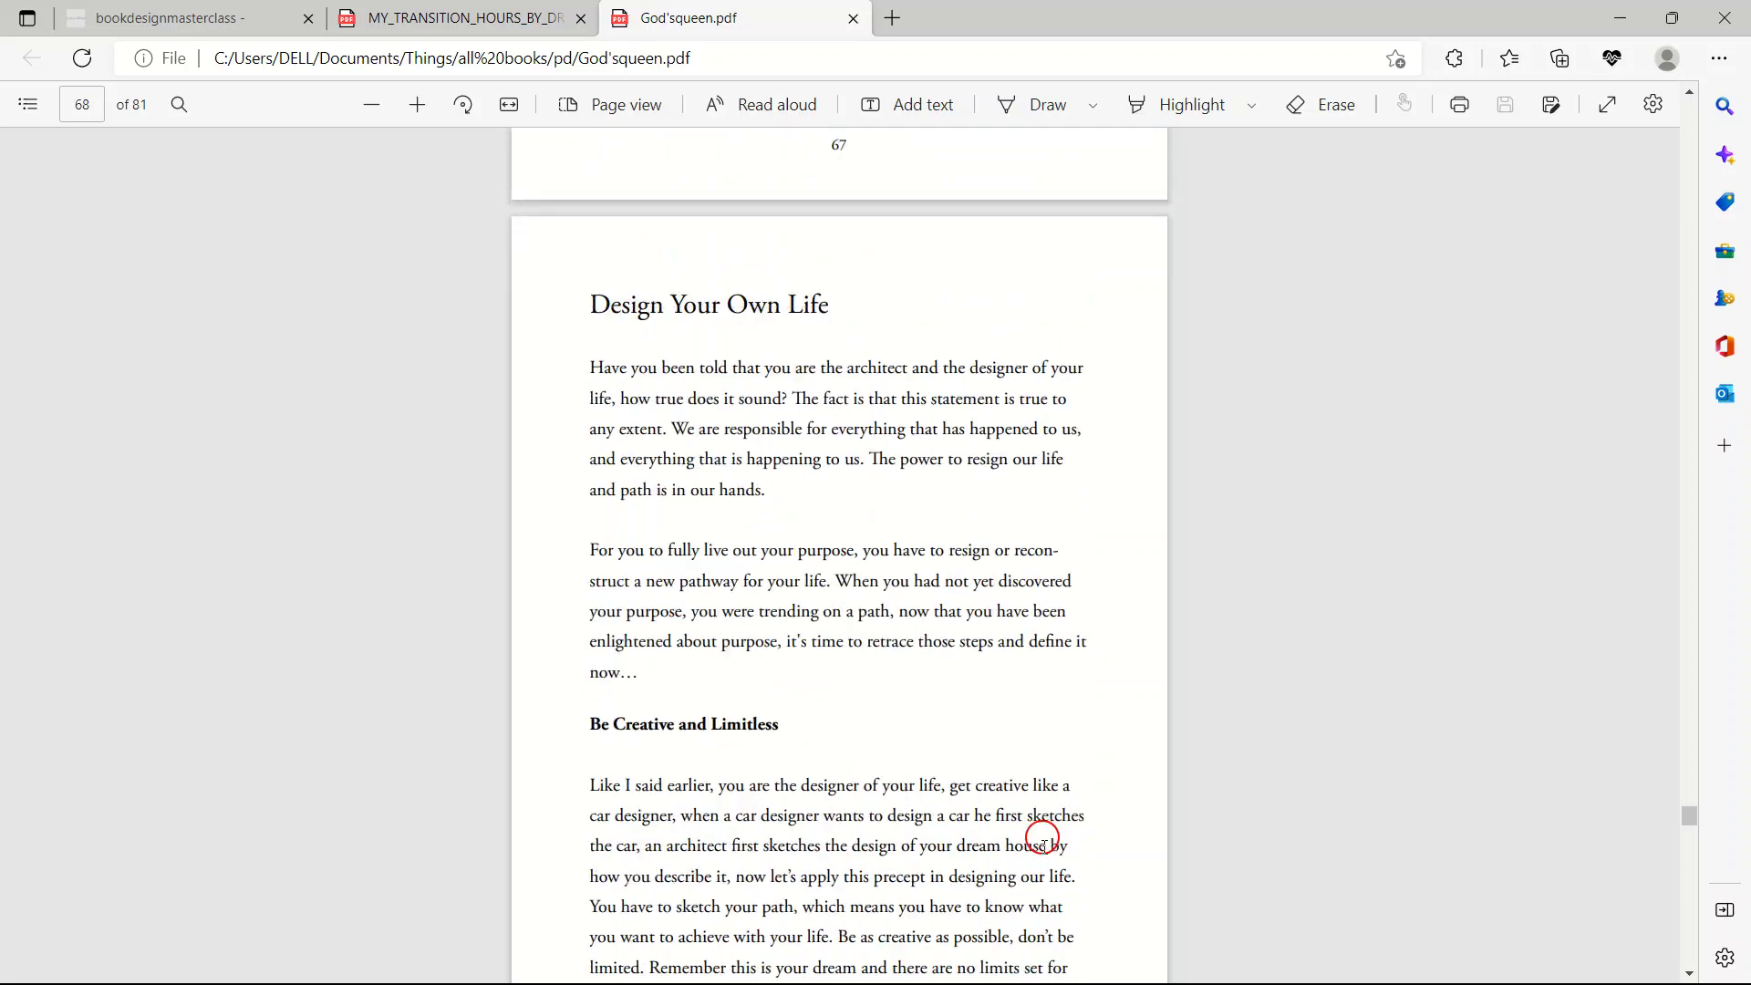
{"action": "scroll", "coordinate": [1042, 837], "scroll_direction": "up", "scroll_amount": 5}
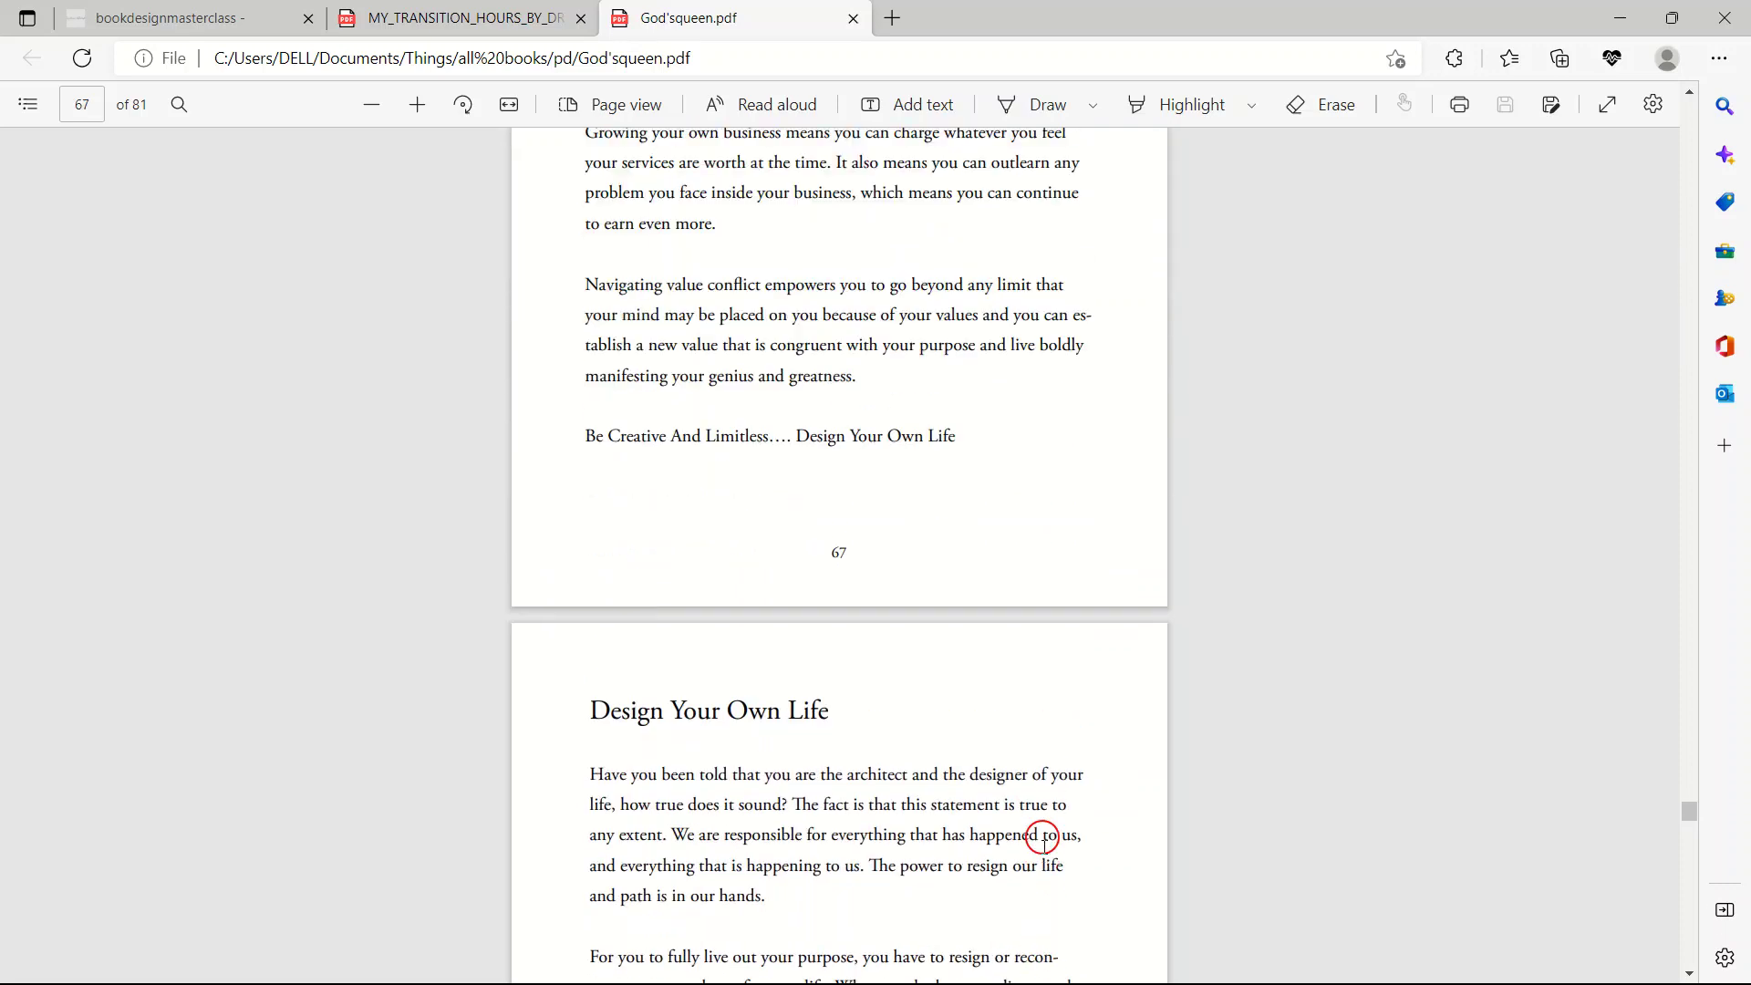
{"action": "scroll", "coordinate": [1042, 837], "scroll_direction": "up", "scroll_amount": 13}
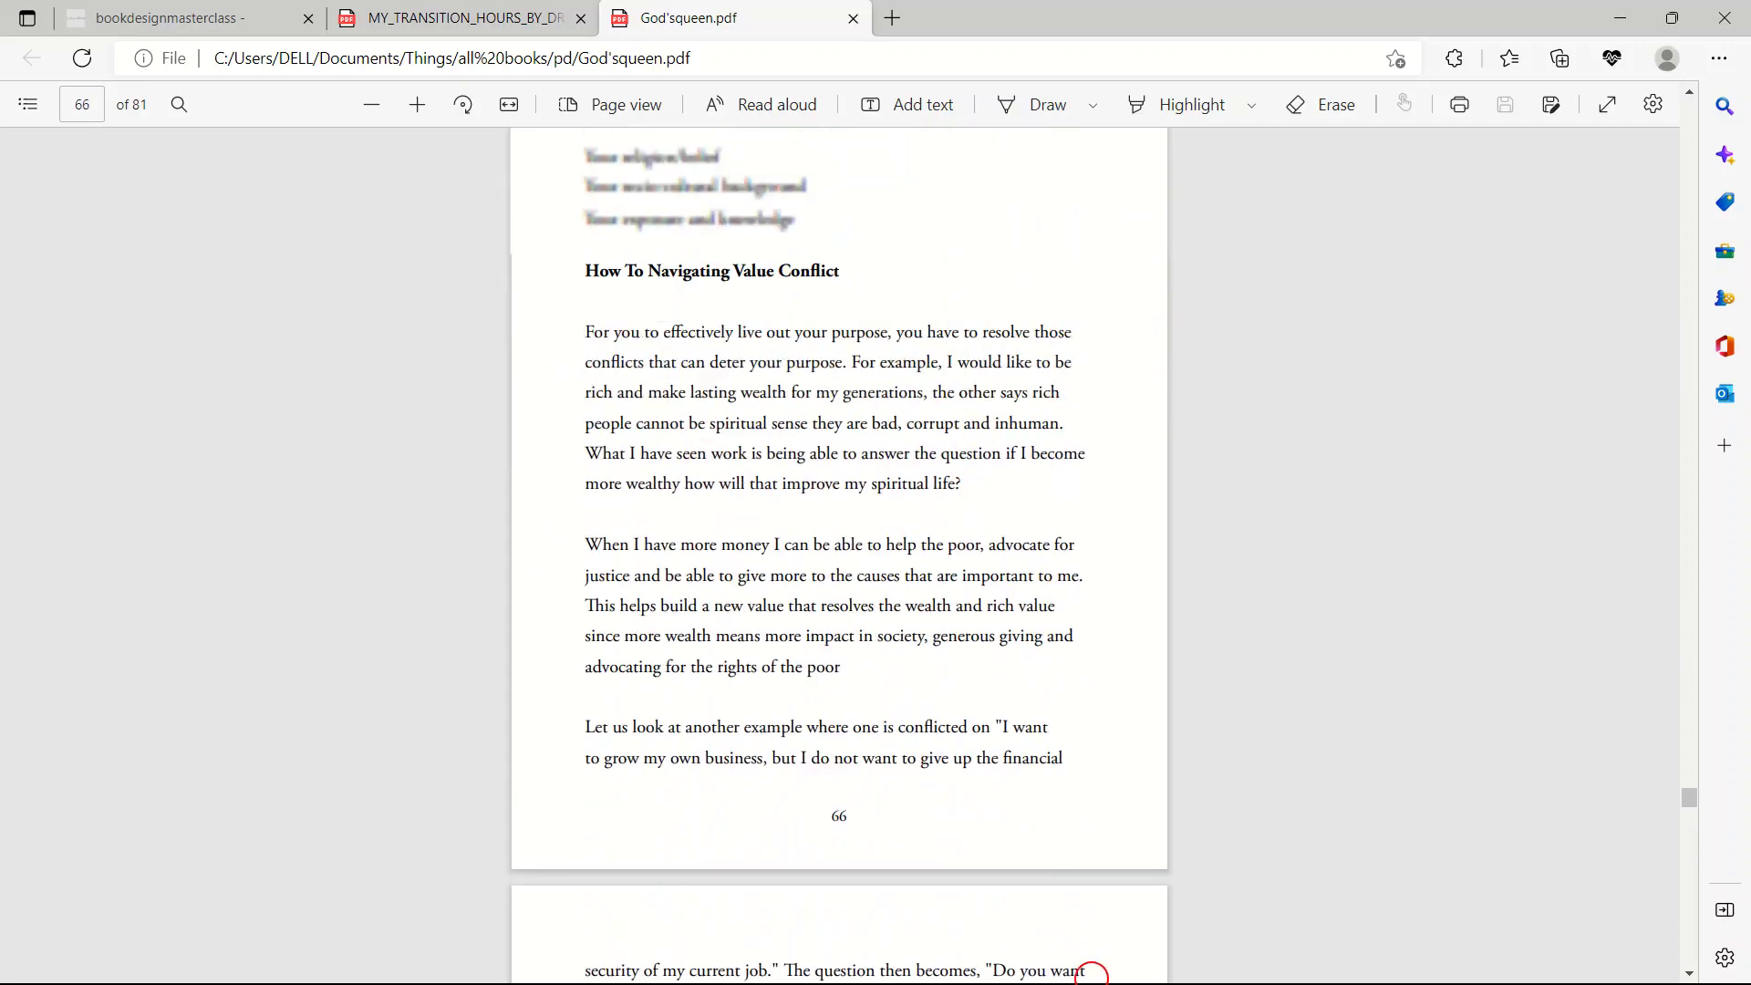